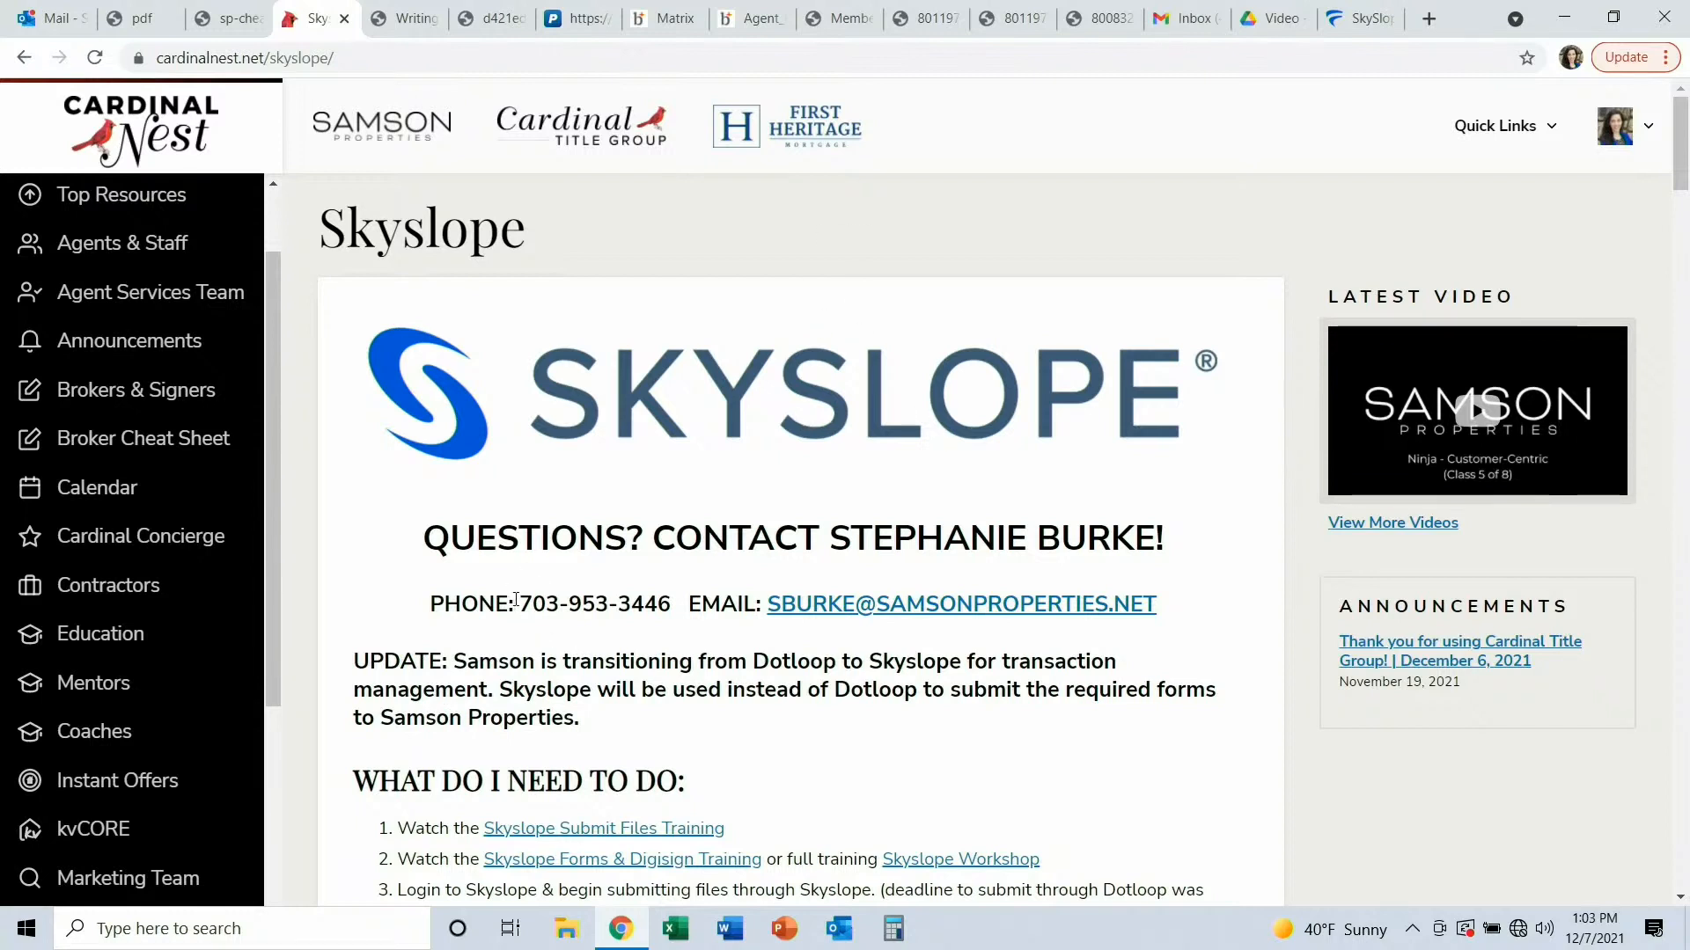
Highlight the contact phone number and email on the Skyslope resources page and scroll through its training and review sections.
{"action": "left_click_drag", "start_coordinate": [516, 601], "coordinate": [672, 605]}
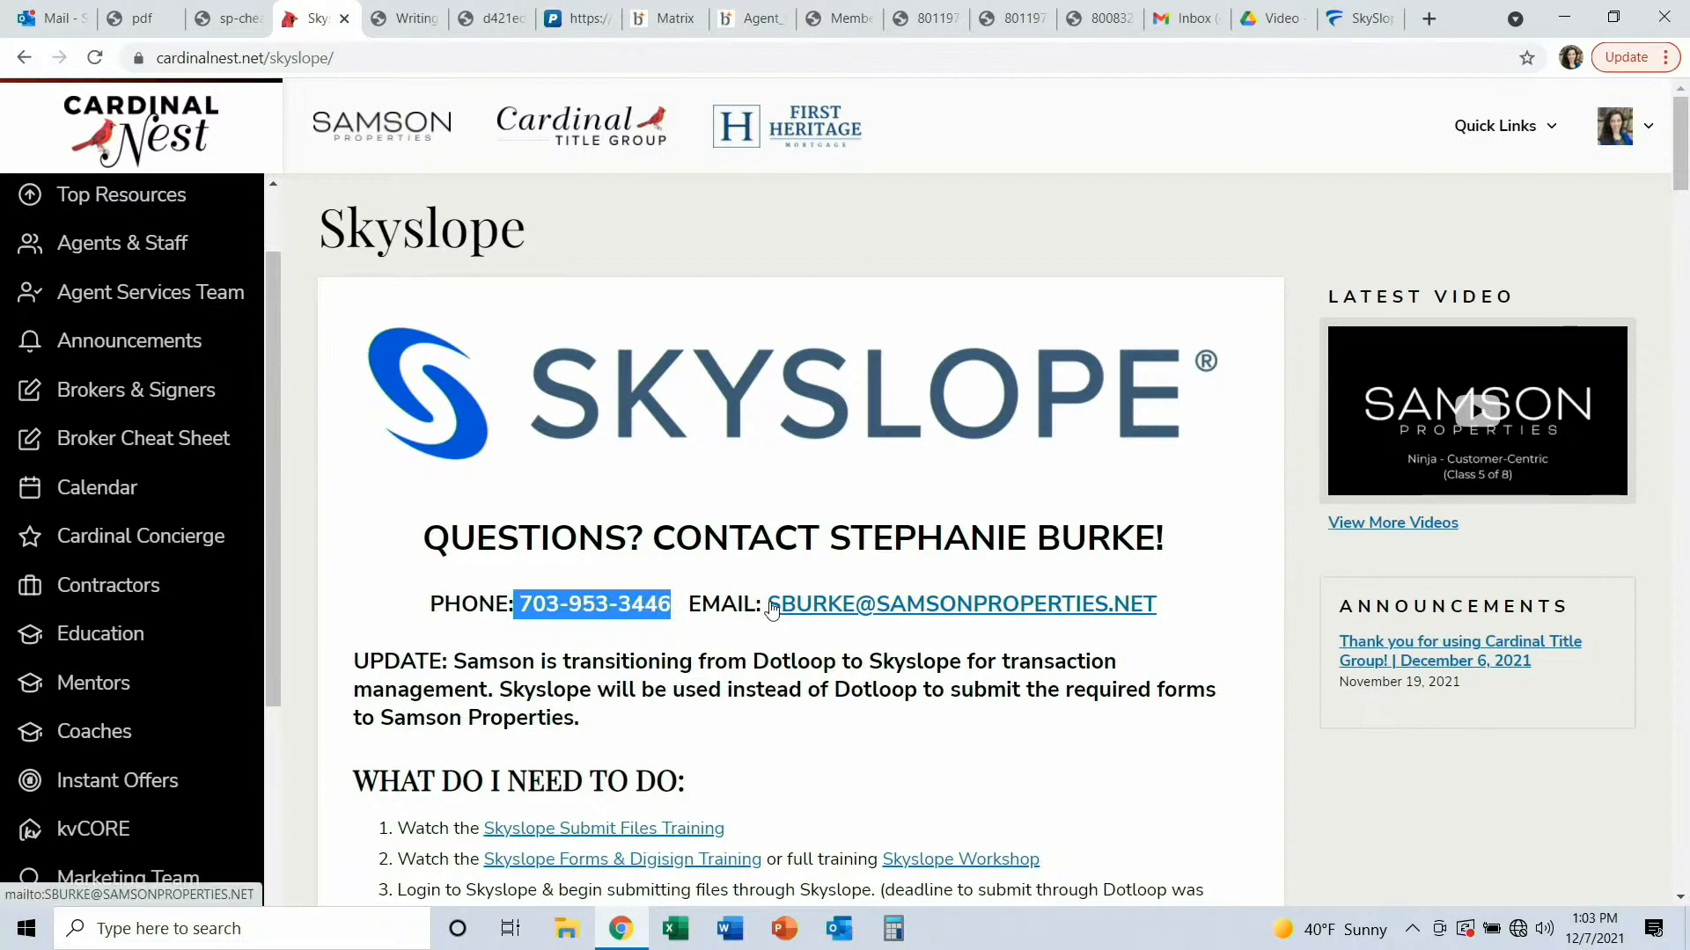
{"action": "left_click_drag", "start_coordinate": [766, 604], "coordinate": [1177, 619]}
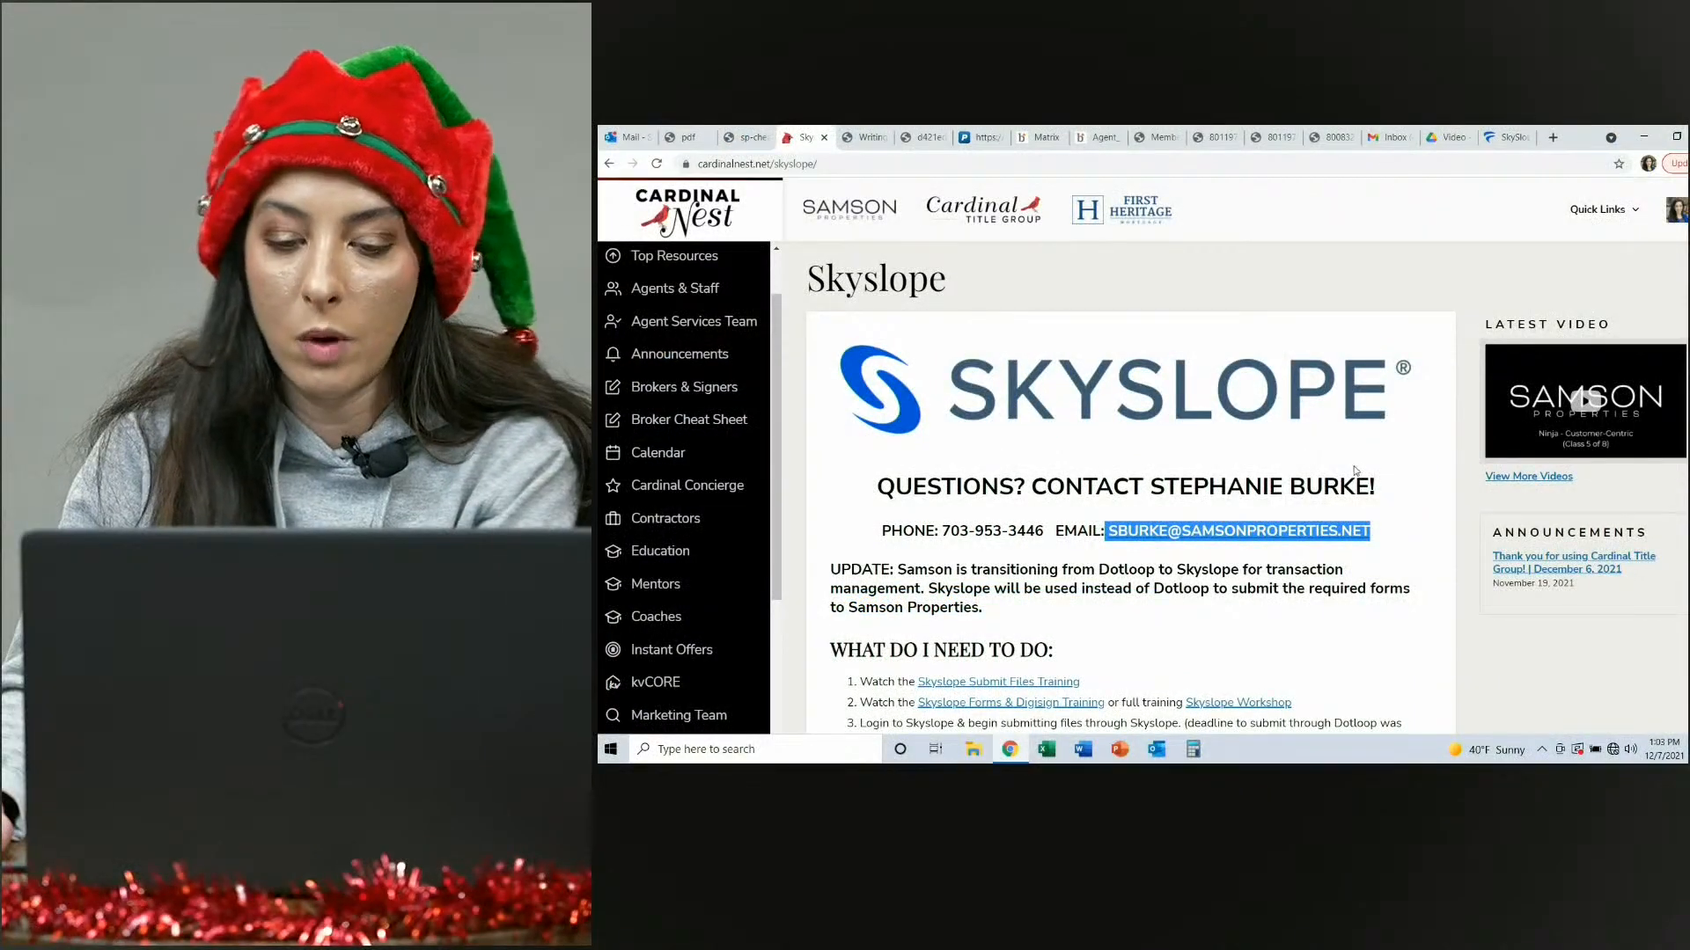
{"action": "scroll", "coordinate": [1355, 471], "scroll_direction": "down", "scroll_amount": 9}
{"action": "scroll", "coordinate": [1355, 469], "scroll_direction": "down", "scroll_amount": 2}
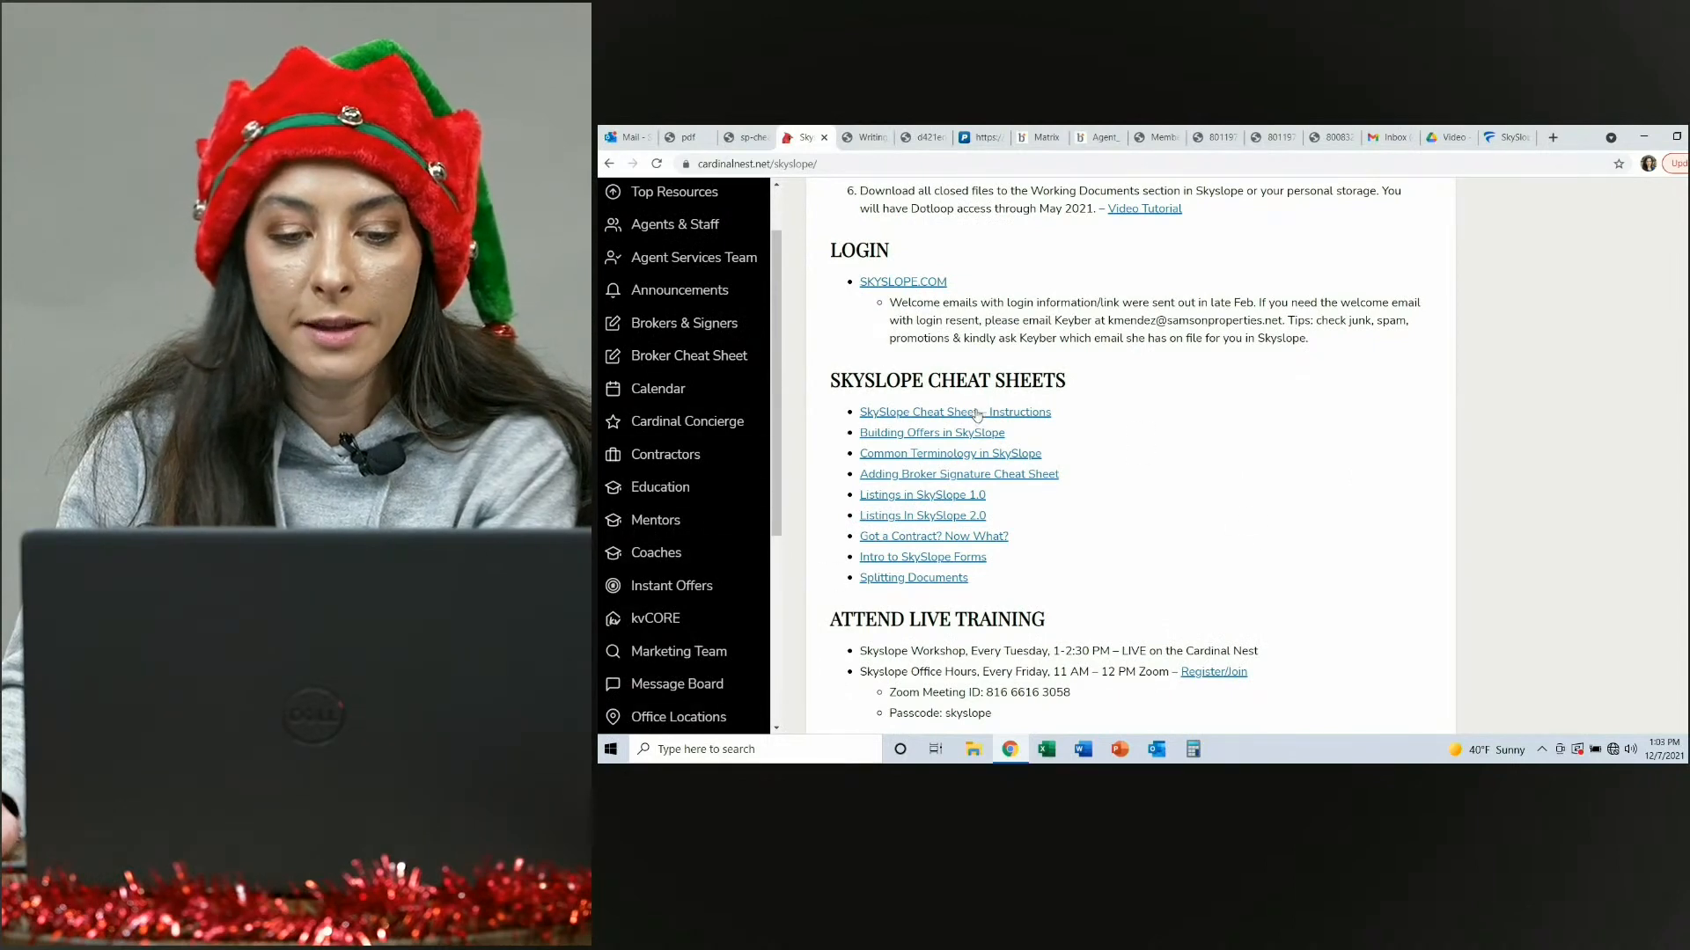
{"action": "scroll", "coordinate": [978, 432], "scroll_direction": "down", "scroll_amount": 2}
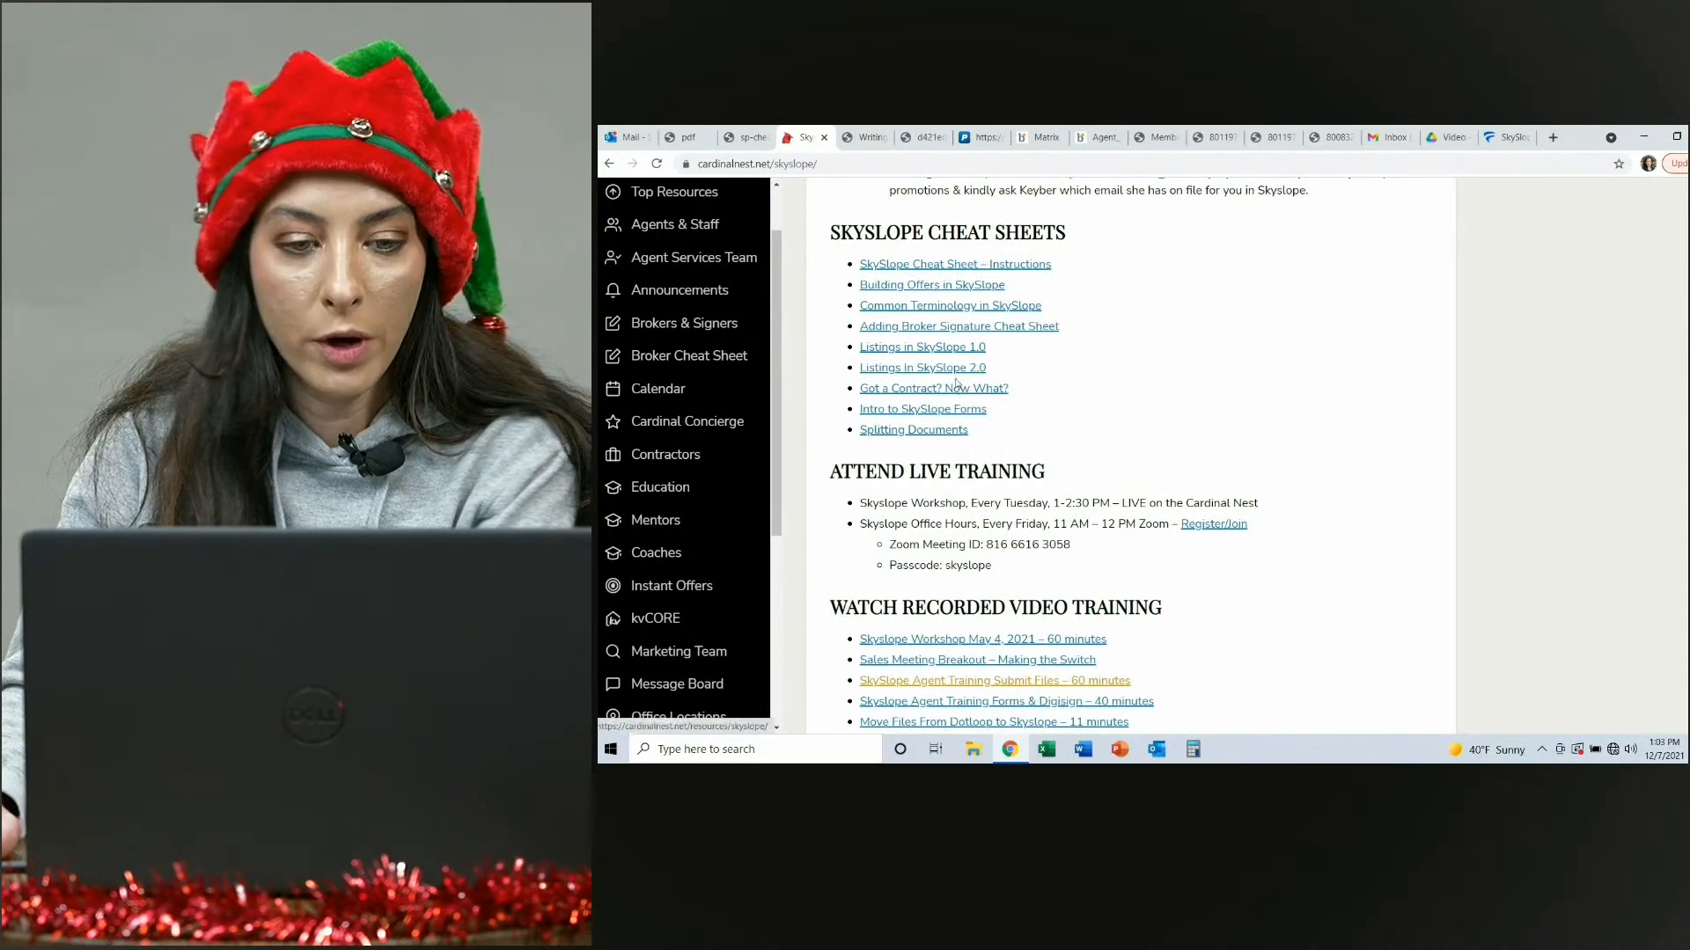
{"action": "scroll", "coordinate": [1035, 430], "scroll_direction": "down", "scroll_amount": 4}
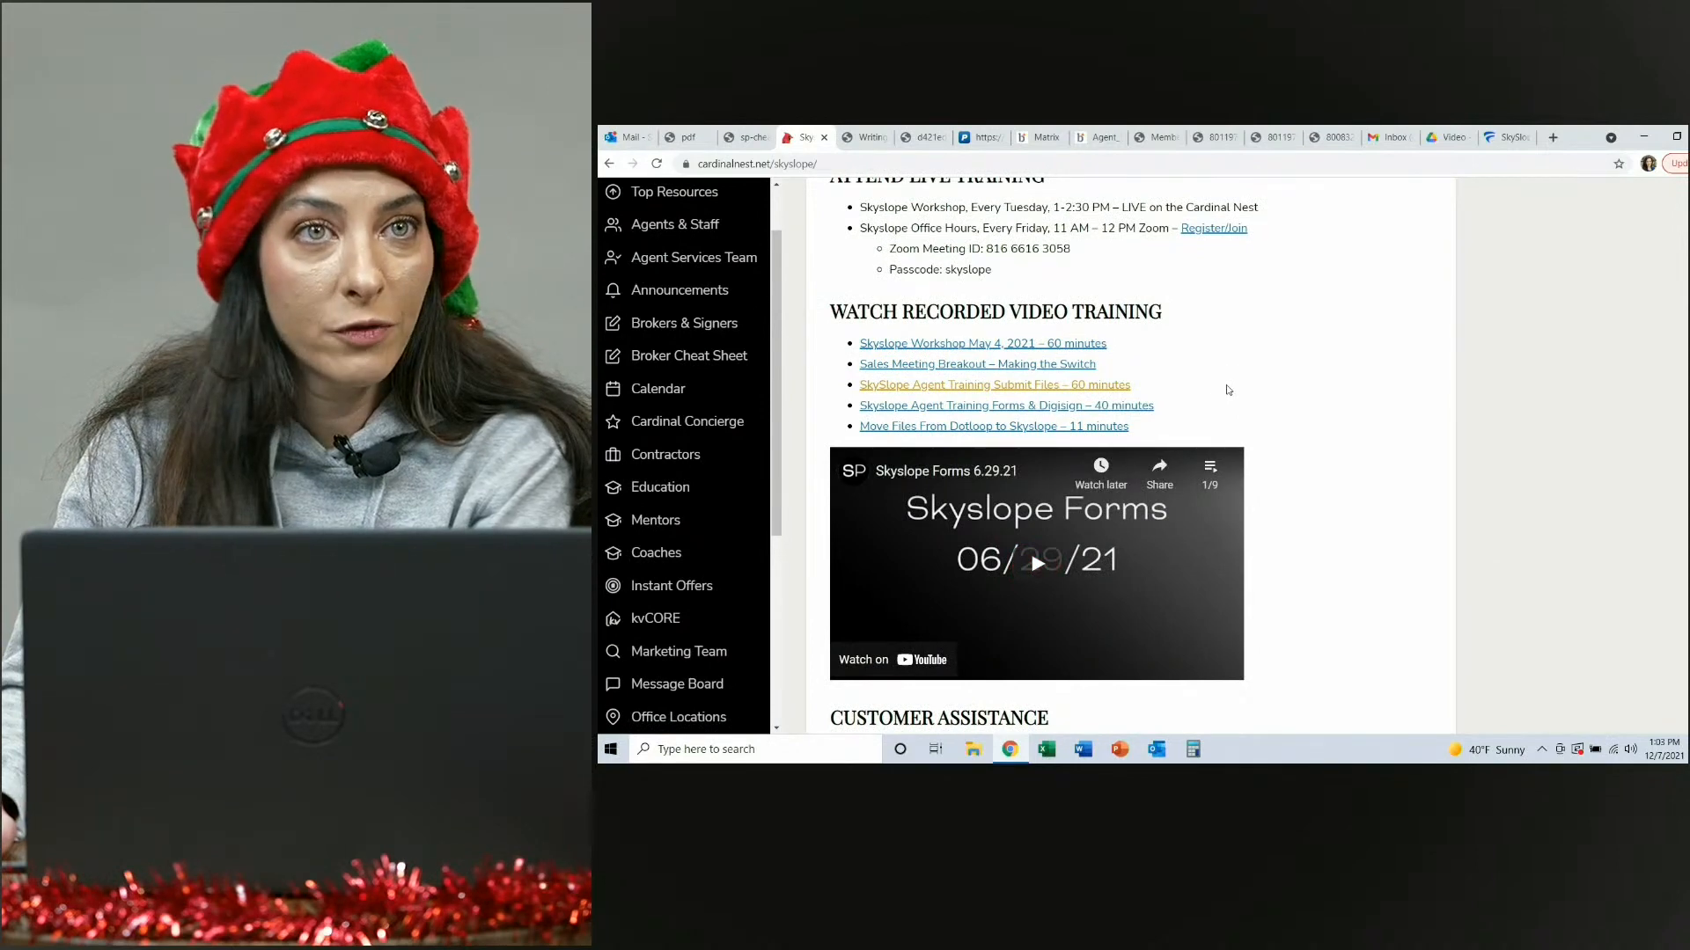
{"action": "scroll", "coordinate": [1250, 400], "scroll_direction": "down", "scroll_amount": 2}
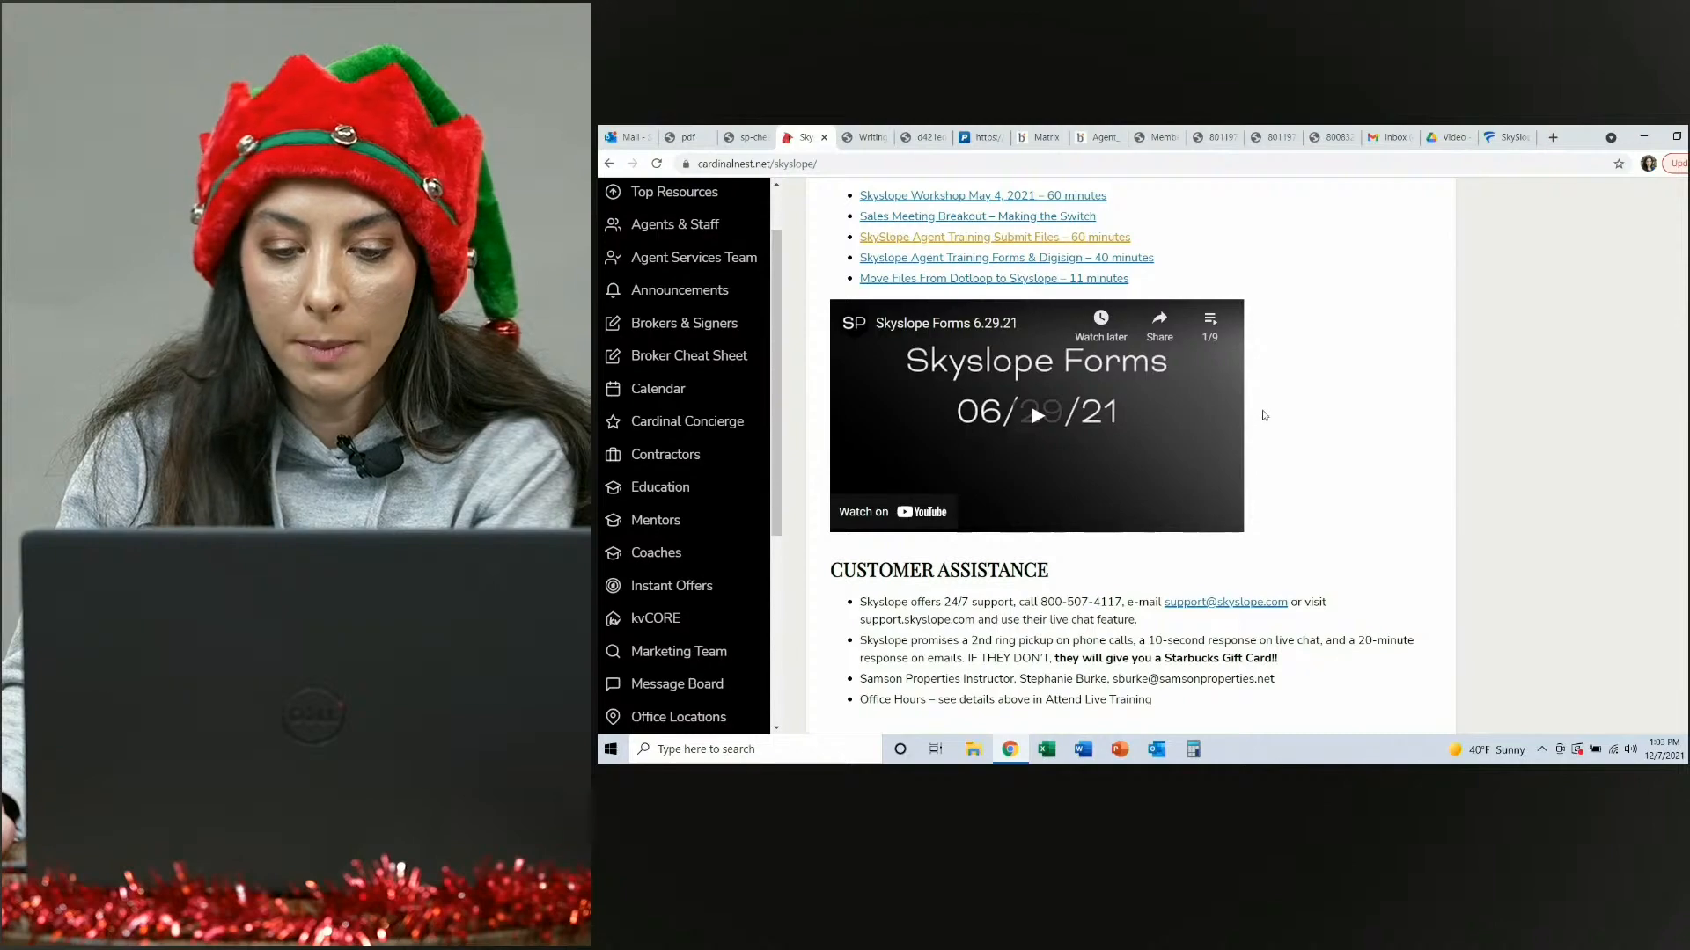
{"action": "scroll", "coordinate": [1264, 415], "scroll_direction": "down", "scroll_amount": 3}
{"action": "scroll", "coordinate": [1262, 409], "scroll_direction": "down", "scroll_amount": 1}
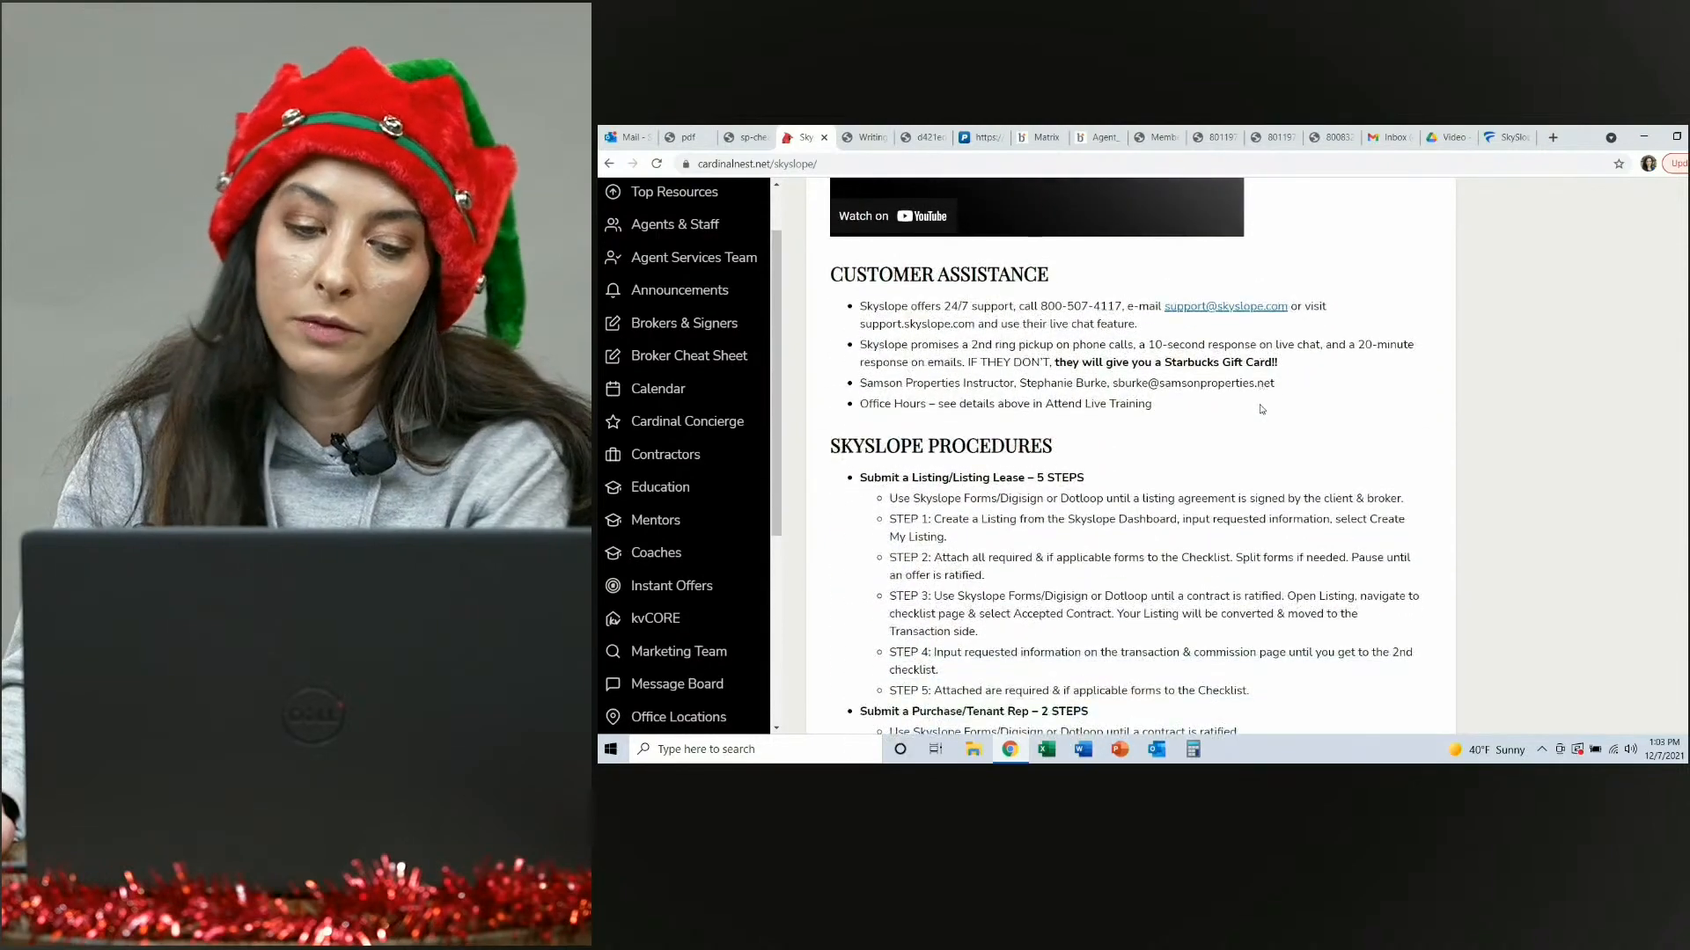
{"action": "scroll", "coordinate": [1262, 410], "scroll_direction": "down", "scroll_amount": 14}
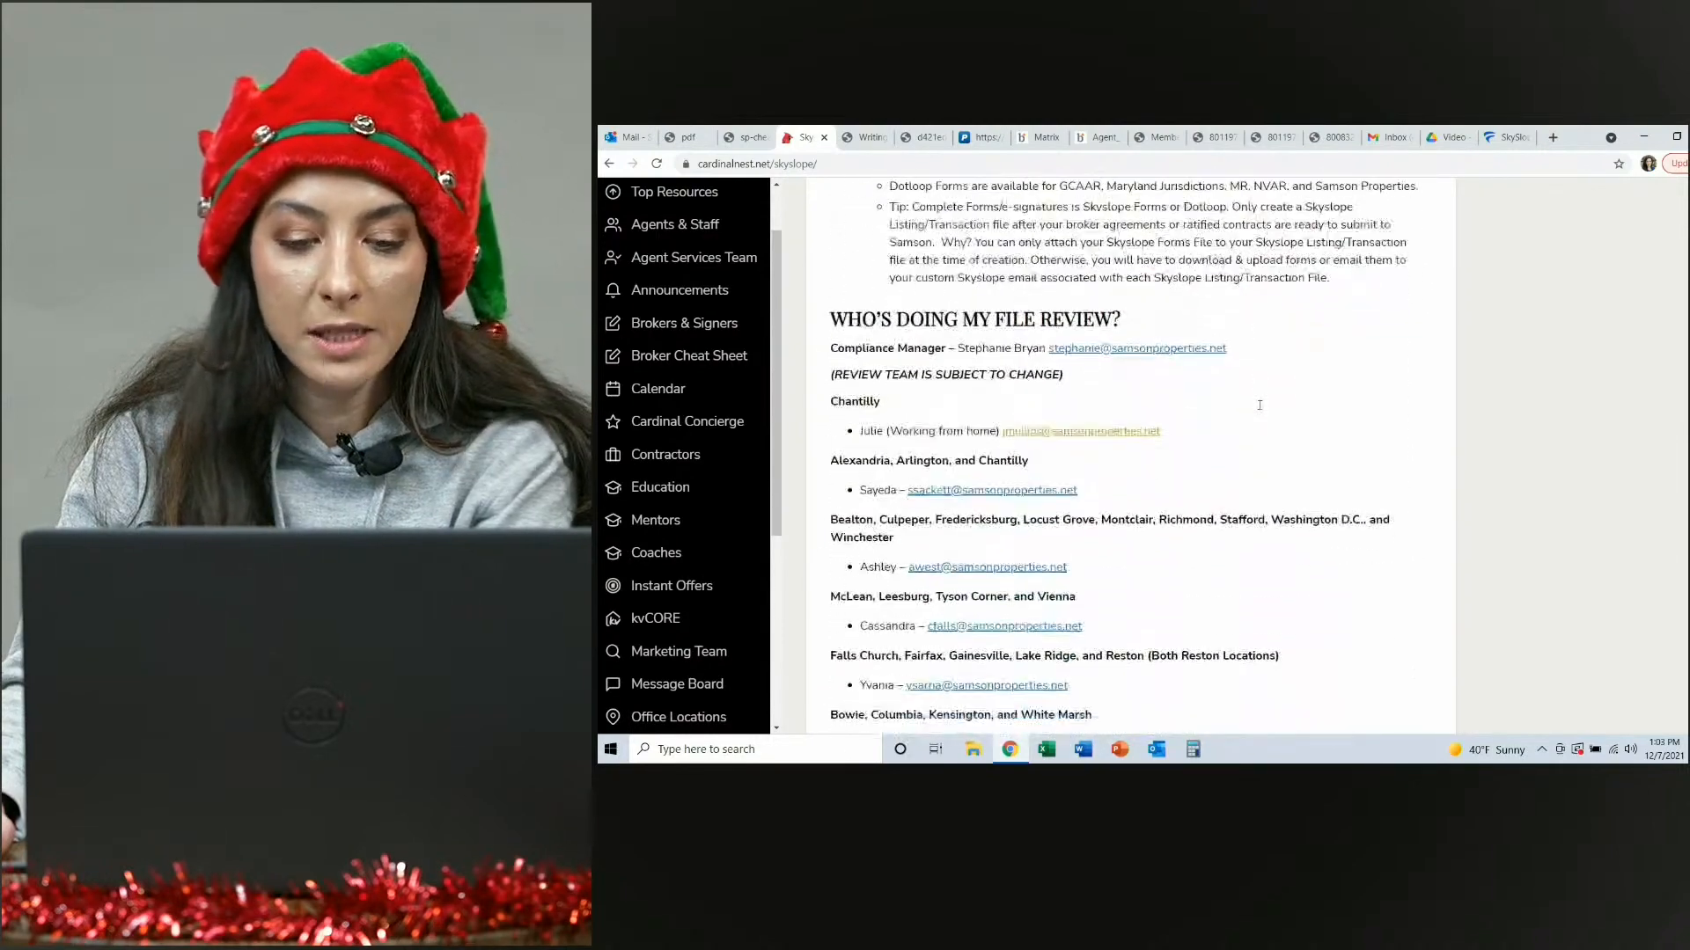
{"action": "scroll", "coordinate": [1259, 405], "scroll_direction": "down", "scroll_amount": 4}
Highlight and review the FAQ list of association forms available in the Skyslope Forms app.
{"action": "scroll", "coordinate": [1260, 405], "scroll_direction": "up", "scroll_amount": 2}
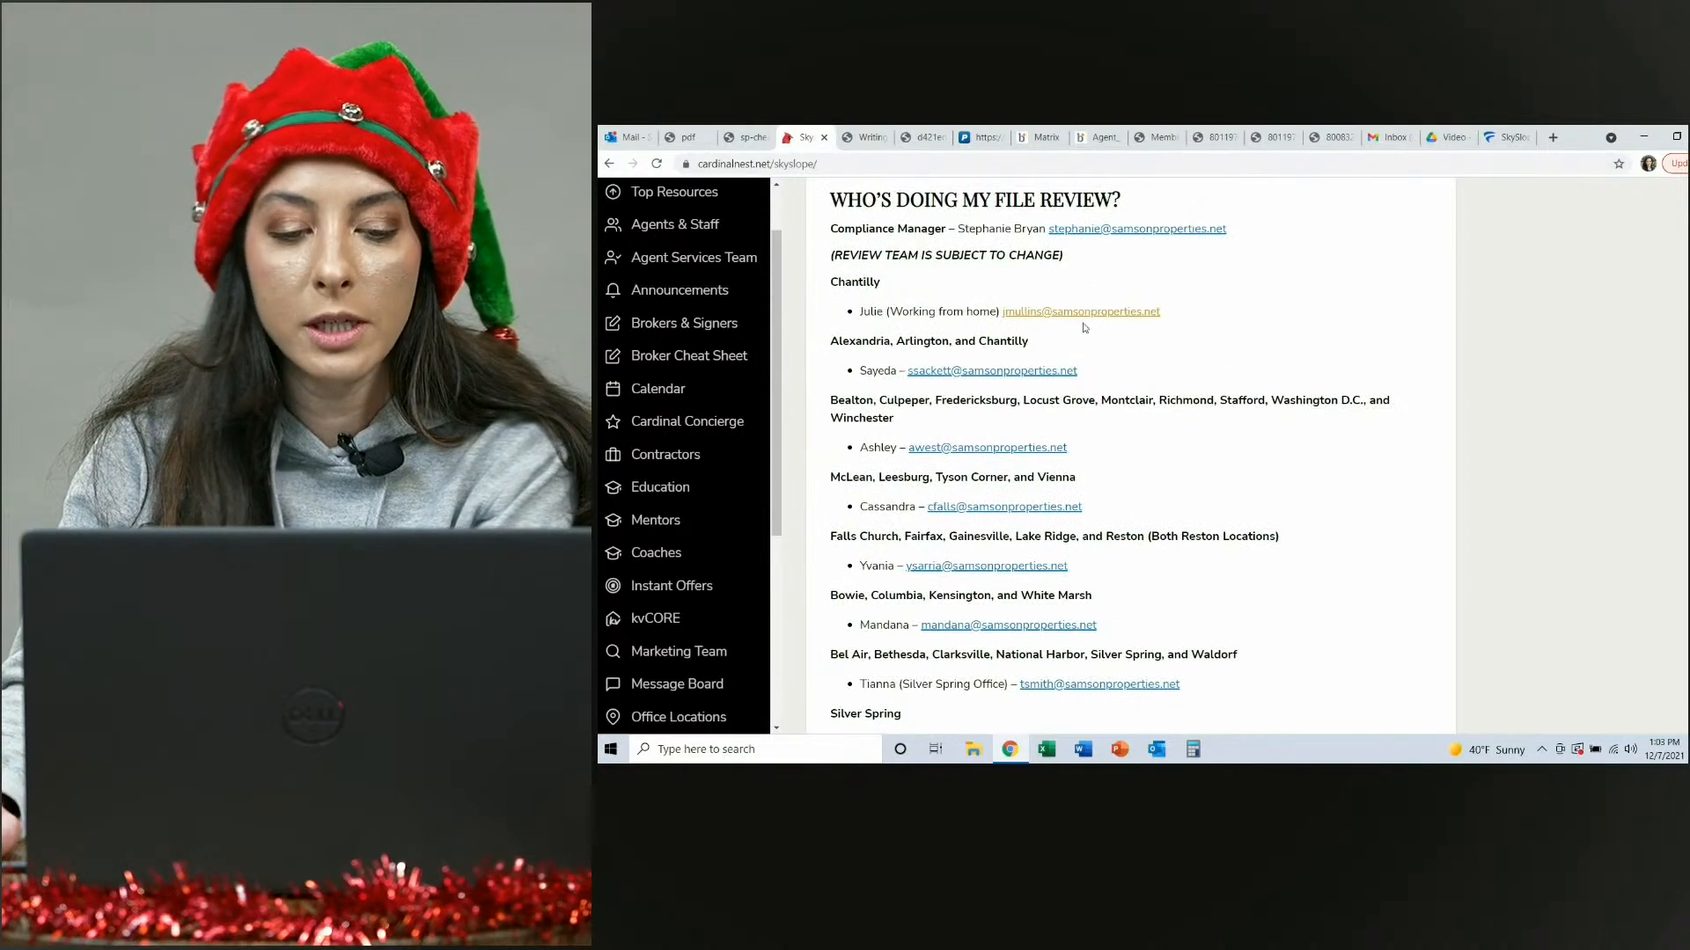
{"action": "scroll", "coordinate": [1118, 348], "scroll_direction": "down", "scroll_amount": 1}
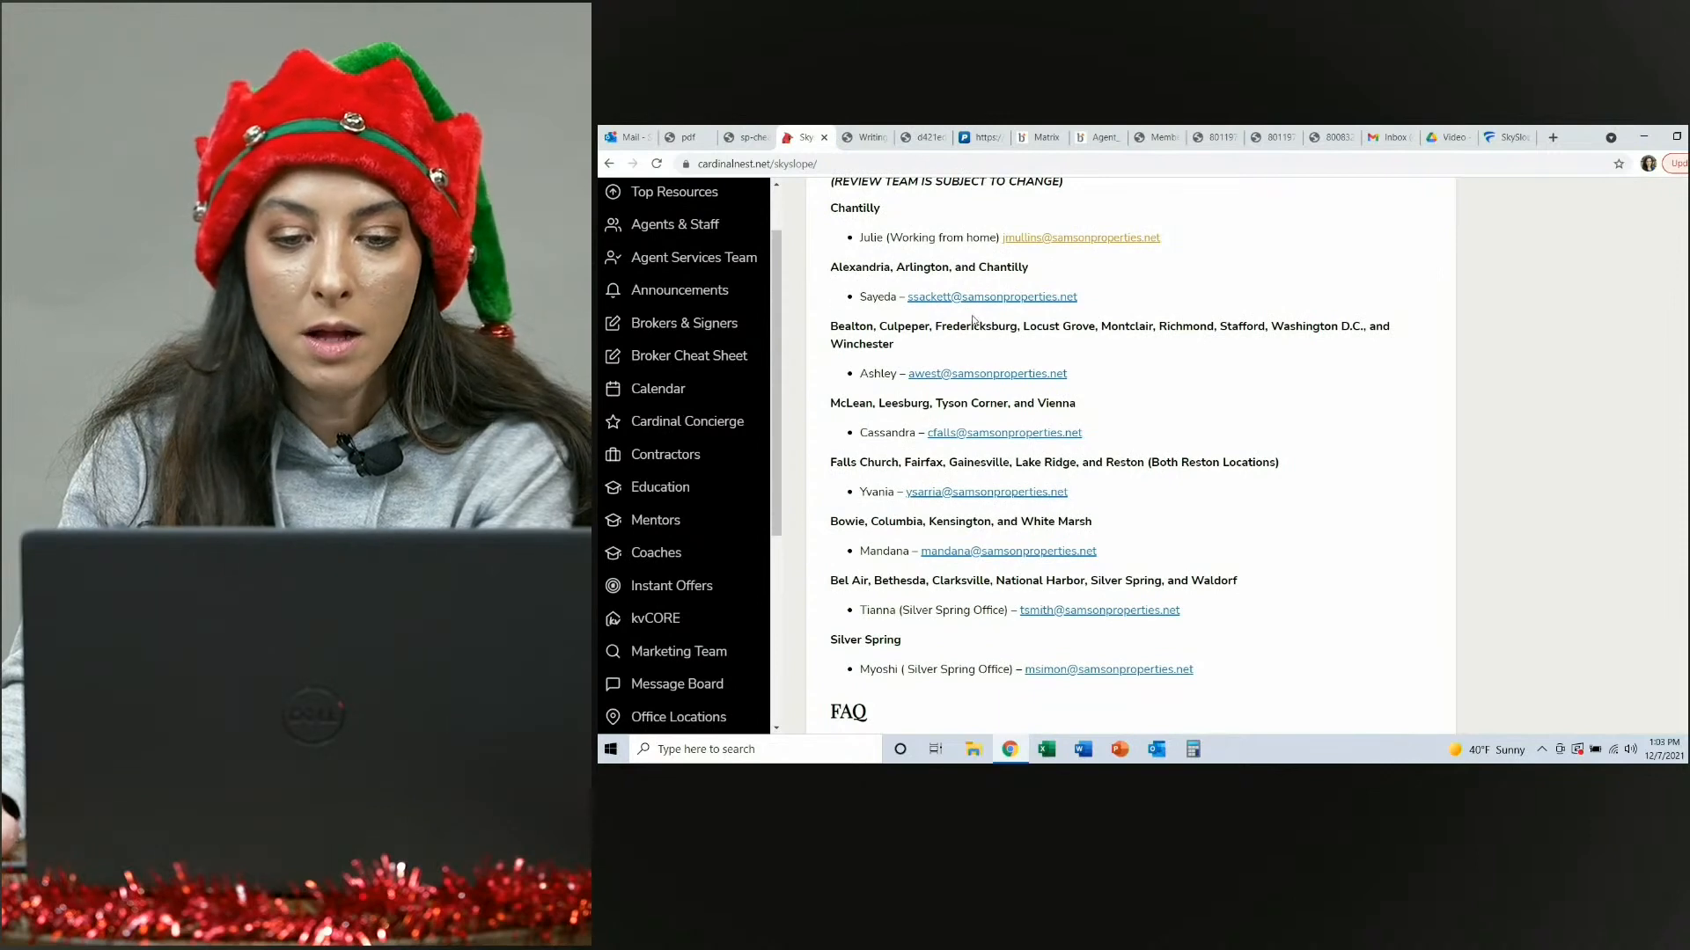
{"action": "scroll", "coordinate": [1105, 385], "scroll_direction": "down", "scroll_amount": 7}
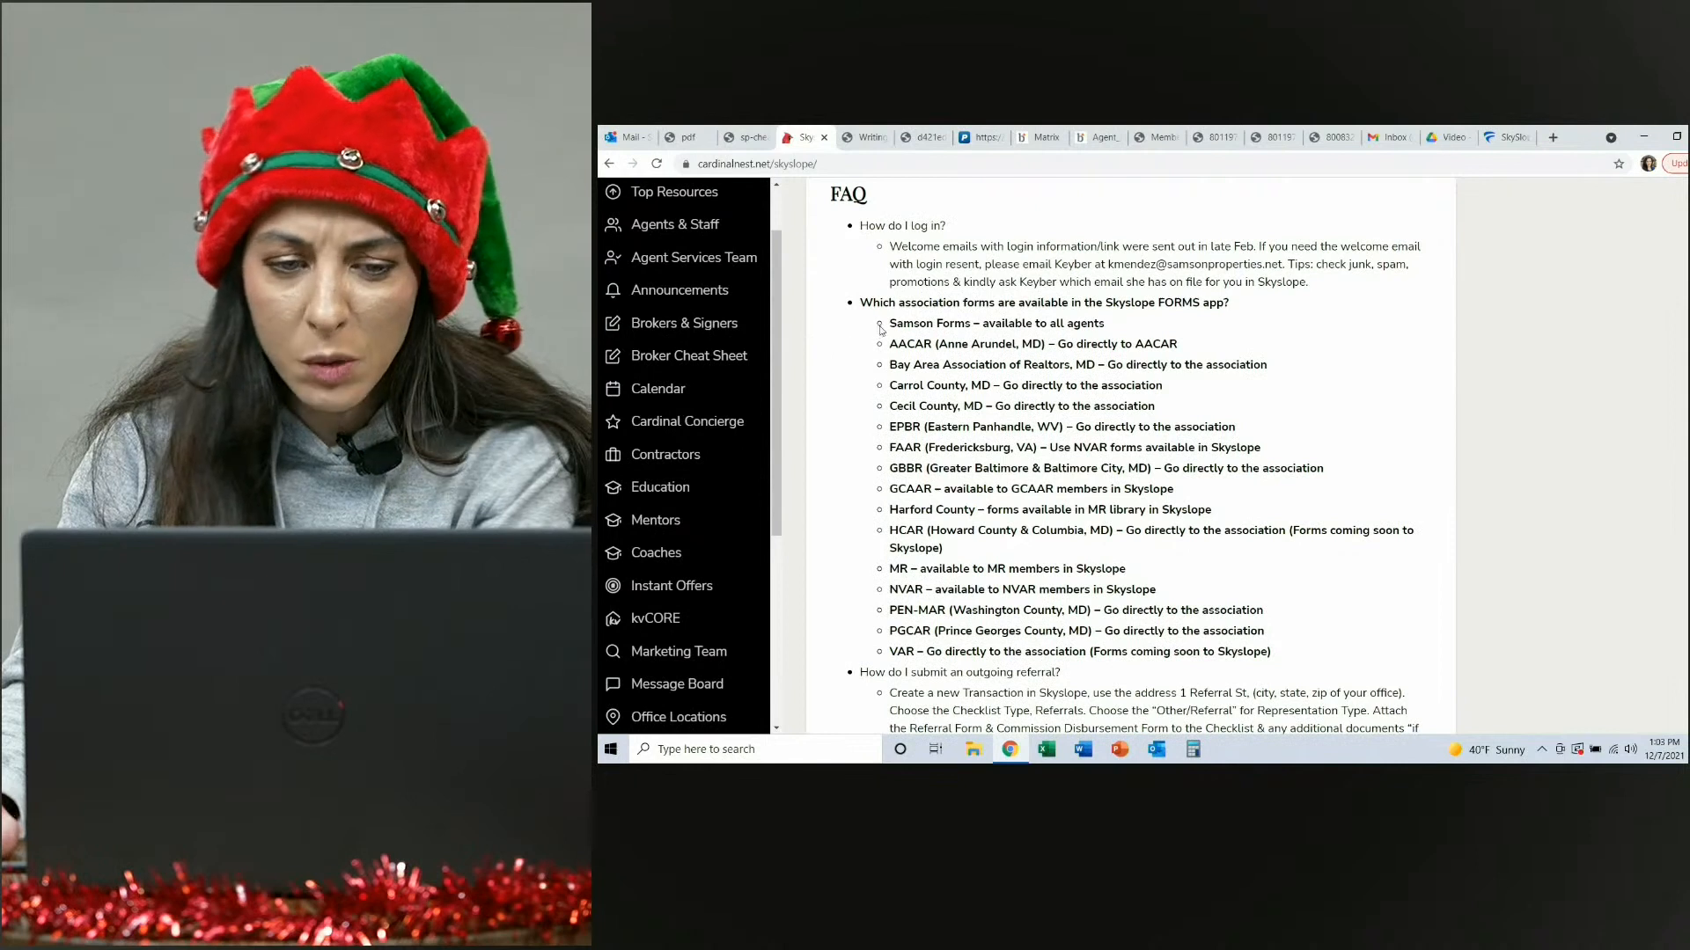
{"action": "left_click_drag", "start_coordinate": [891, 326], "coordinate": [1275, 674]}
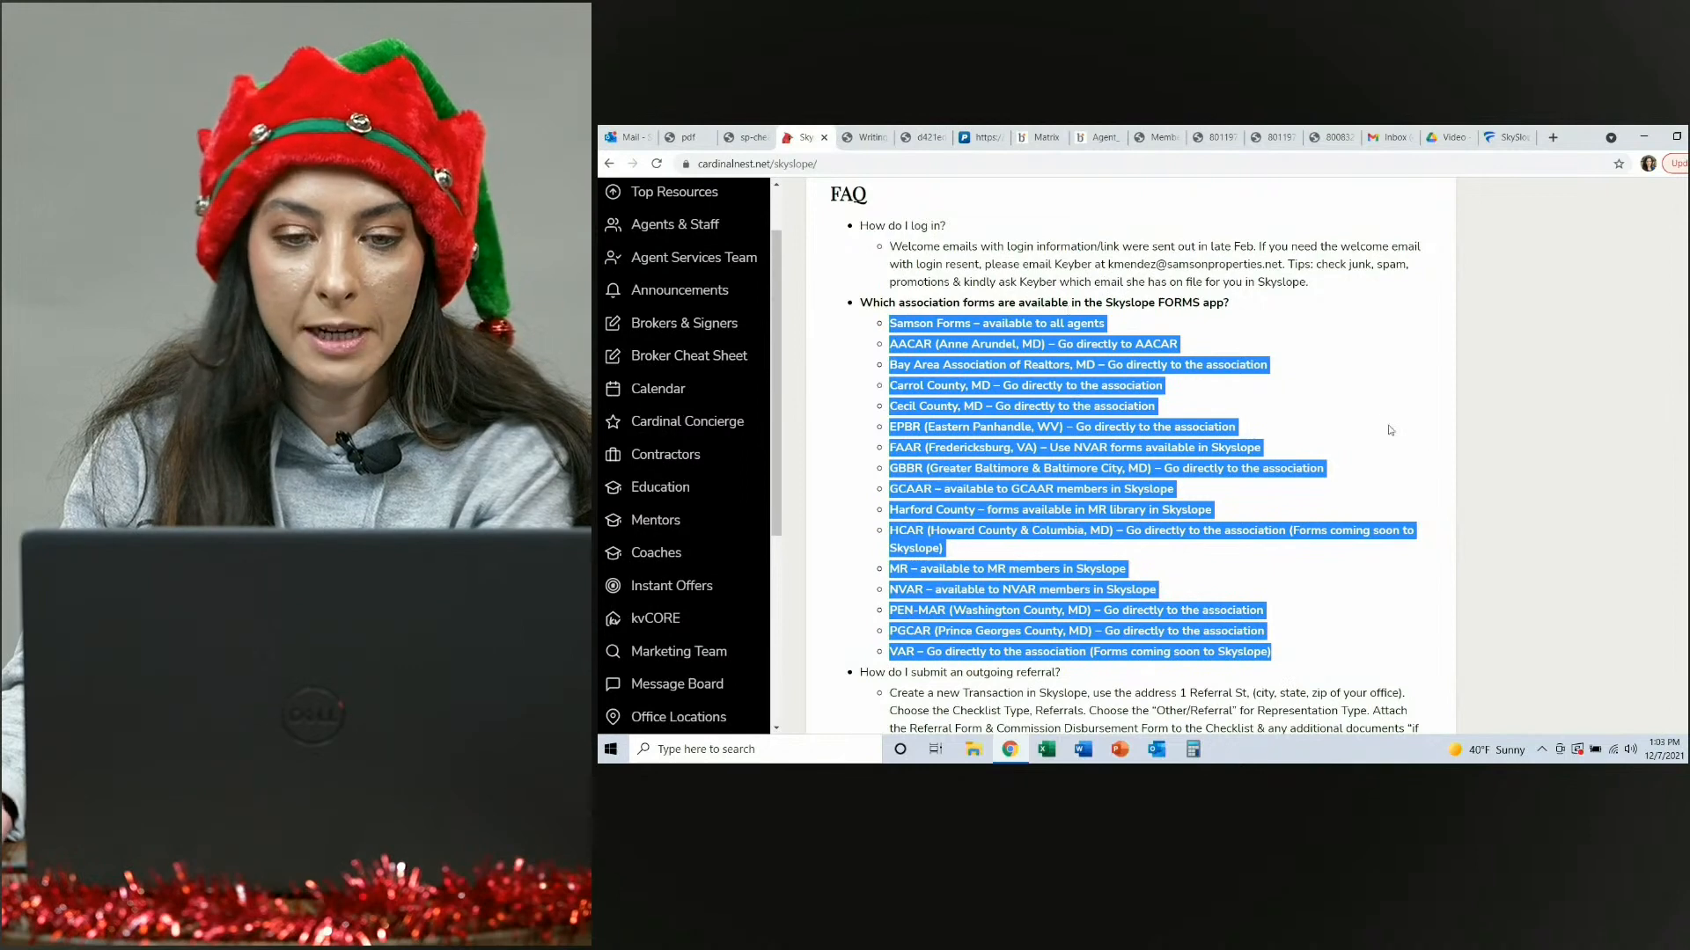
{"action": "scroll", "coordinate": [1390, 430], "scroll_direction": "down", "scroll_amount": 3}
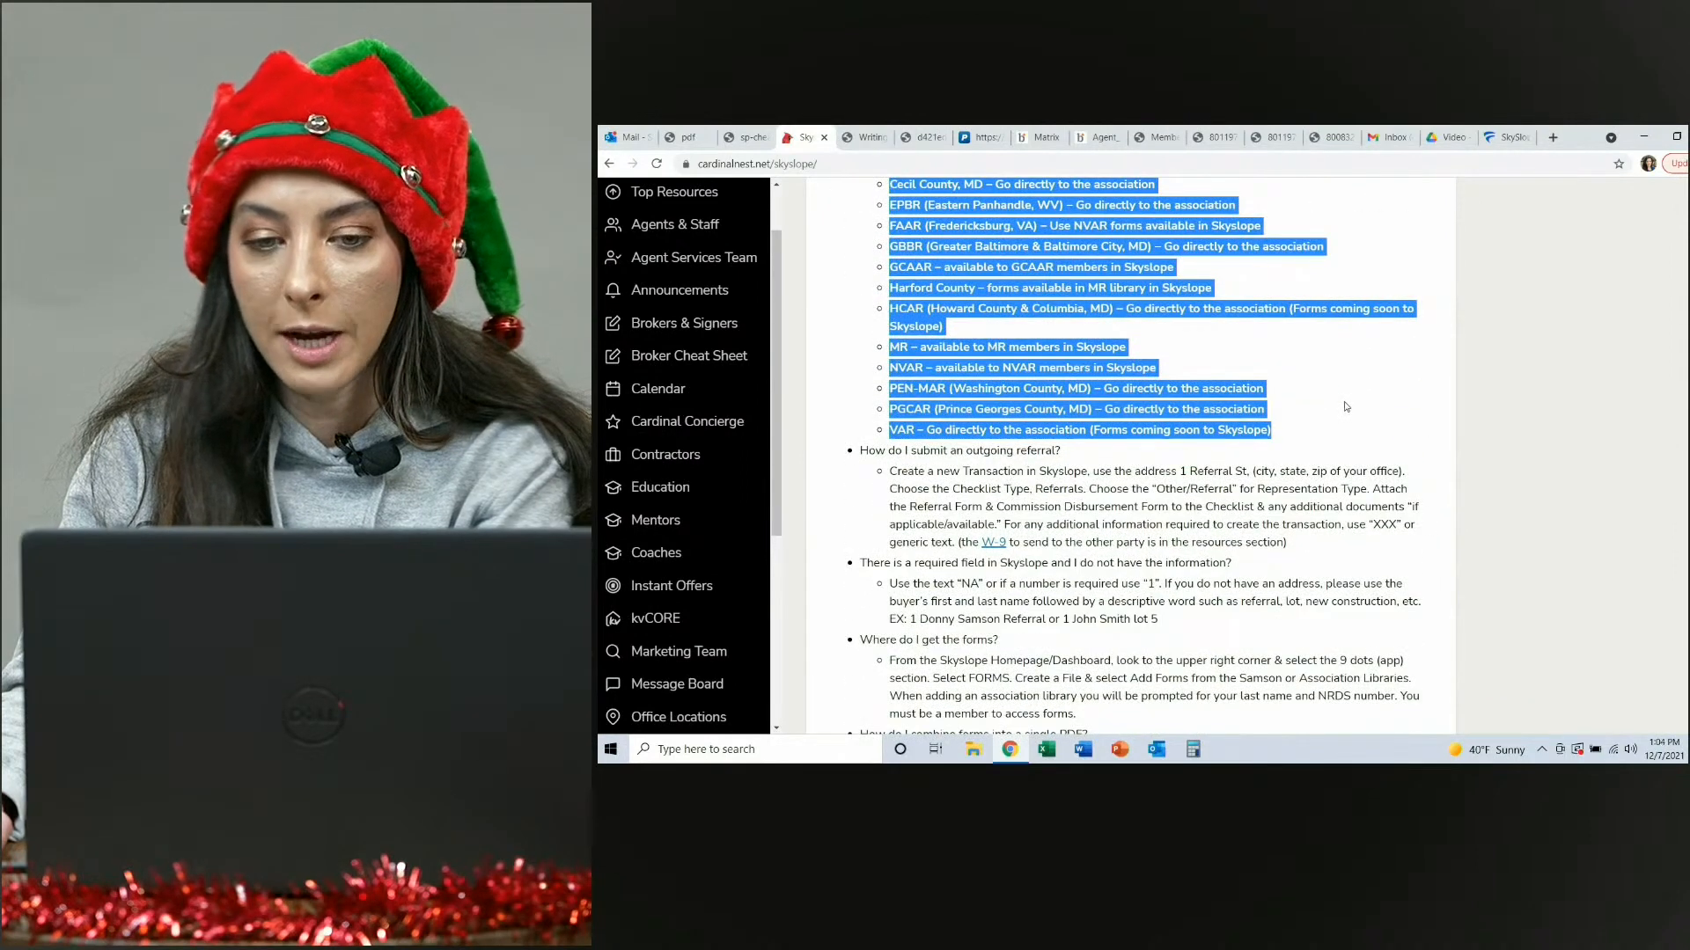
{"action": "scroll", "coordinate": [1344, 407], "scroll_direction": "up", "scroll_amount": 2}
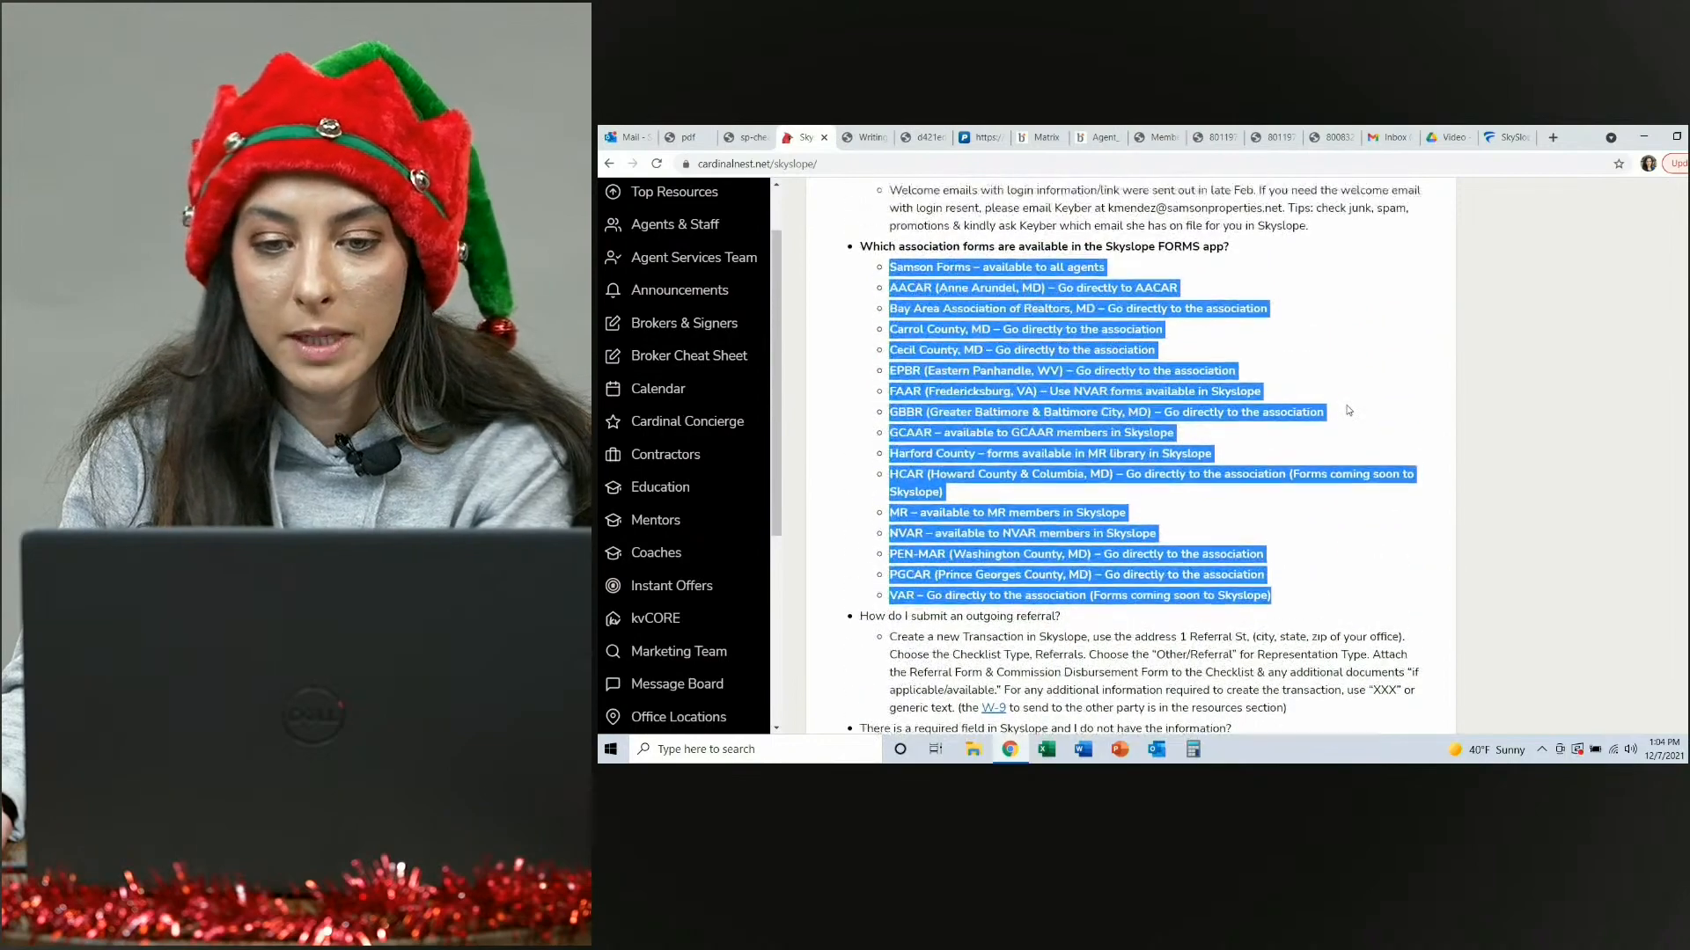
{"action": "scroll", "coordinate": [1347, 406], "scroll_direction": "down", "scroll_amount": 10}
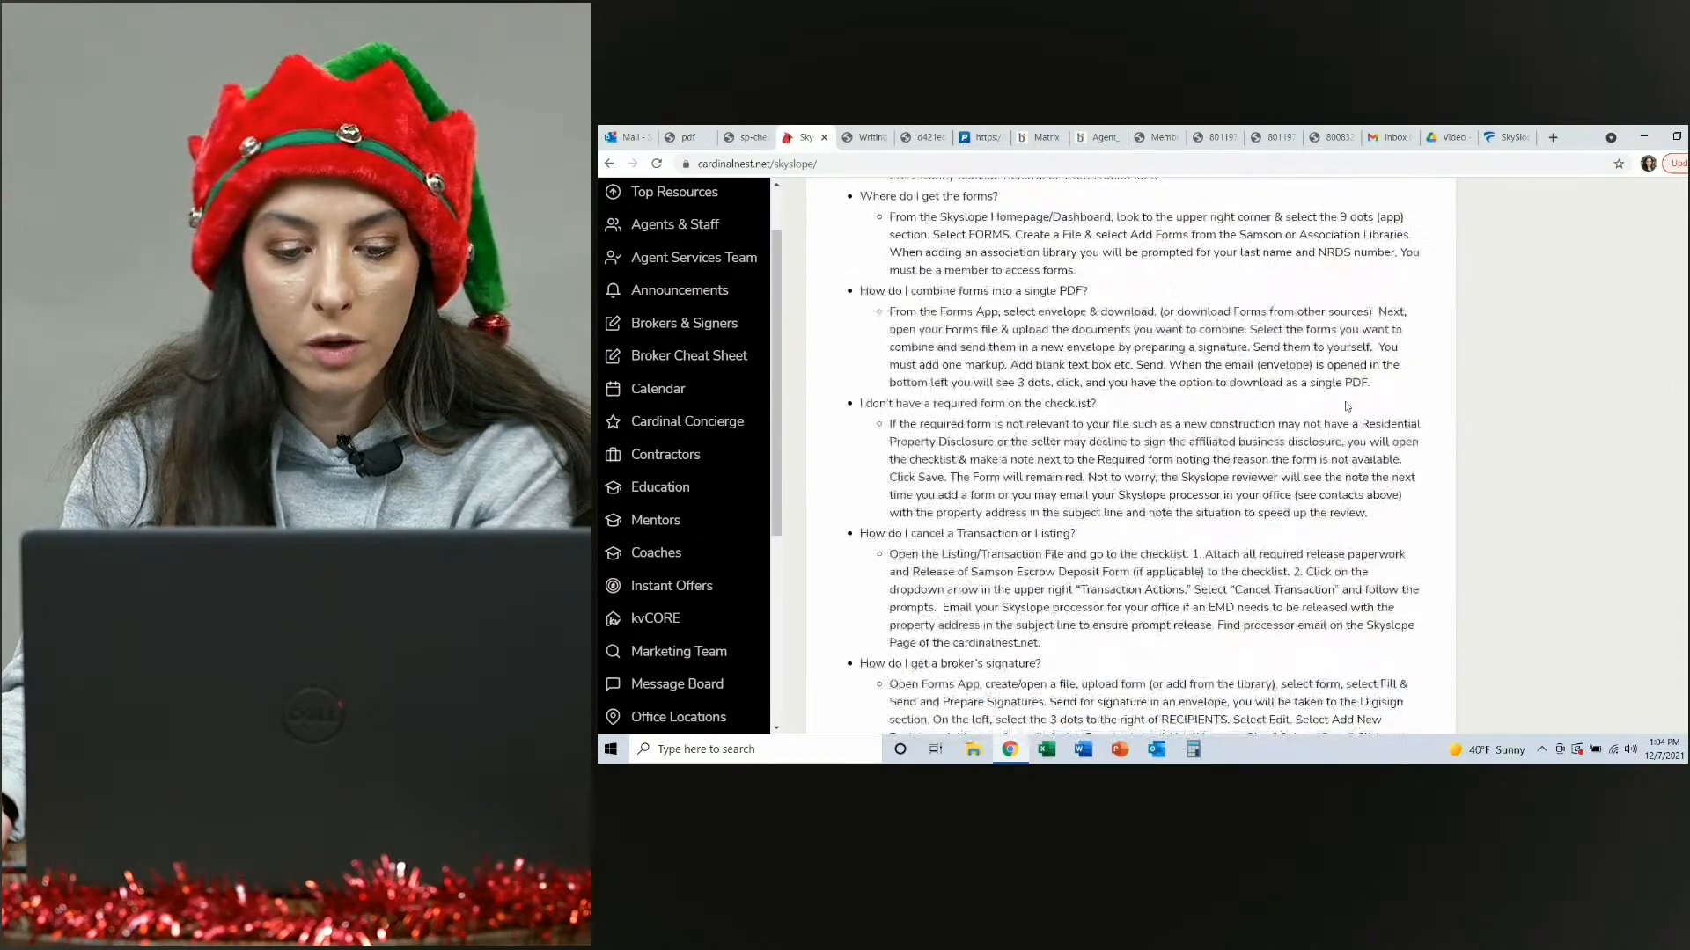
{"action": "scroll", "coordinate": [1345, 402], "scroll_direction": "down", "scroll_amount": 4}
{"action": "scroll", "coordinate": [1249, 384], "scroll_direction": "up", "scroll_amount": 8}
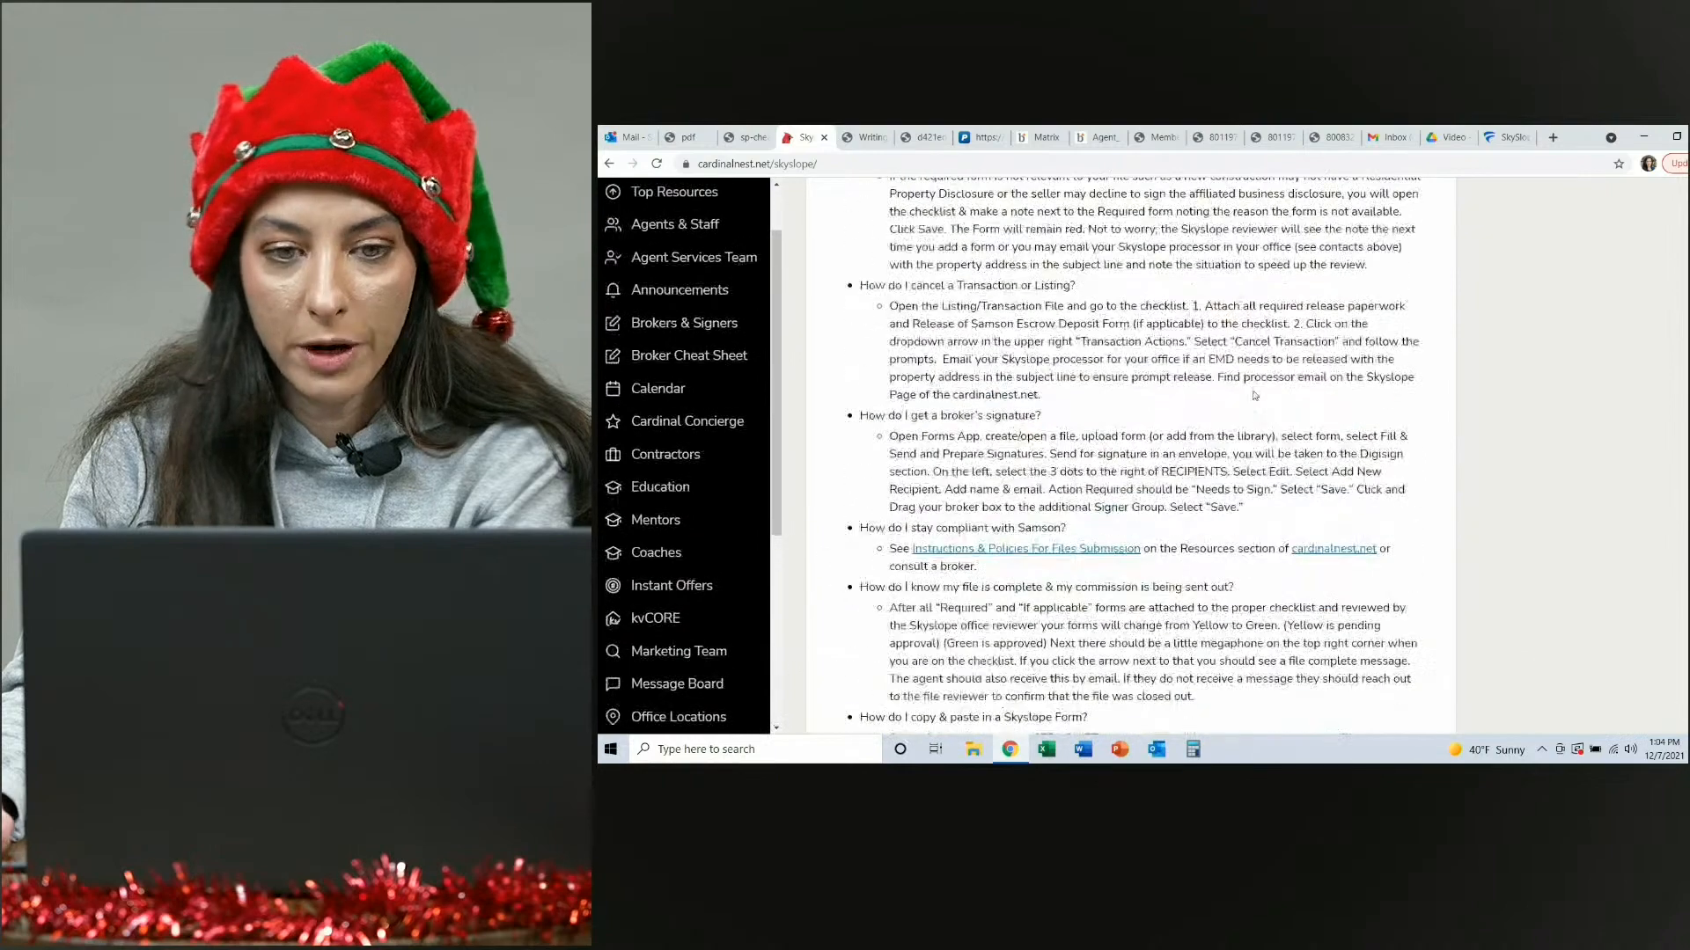
{"action": "scroll", "coordinate": [1248, 384], "scroll_direction": "up", "scroll_amount": 4}
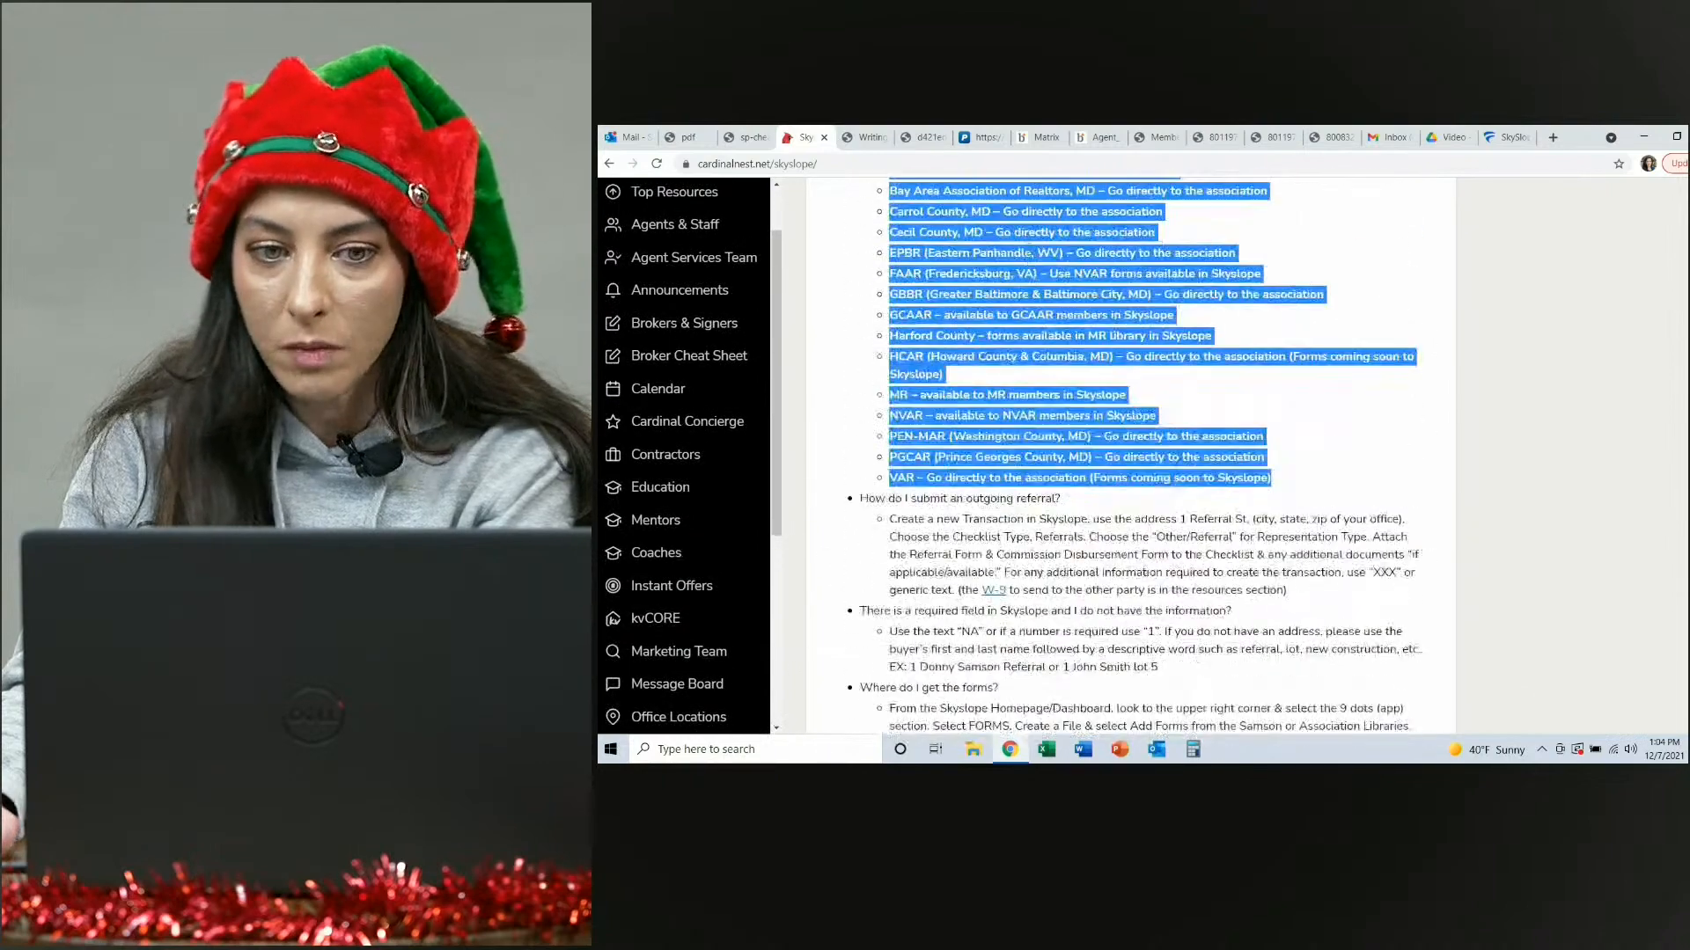
Switch to the Skyslope Forms tab, open the Skyslope app through the app switcher, and return to Forms.
{"action": "left_click", "coordinate": [1506, 139]}
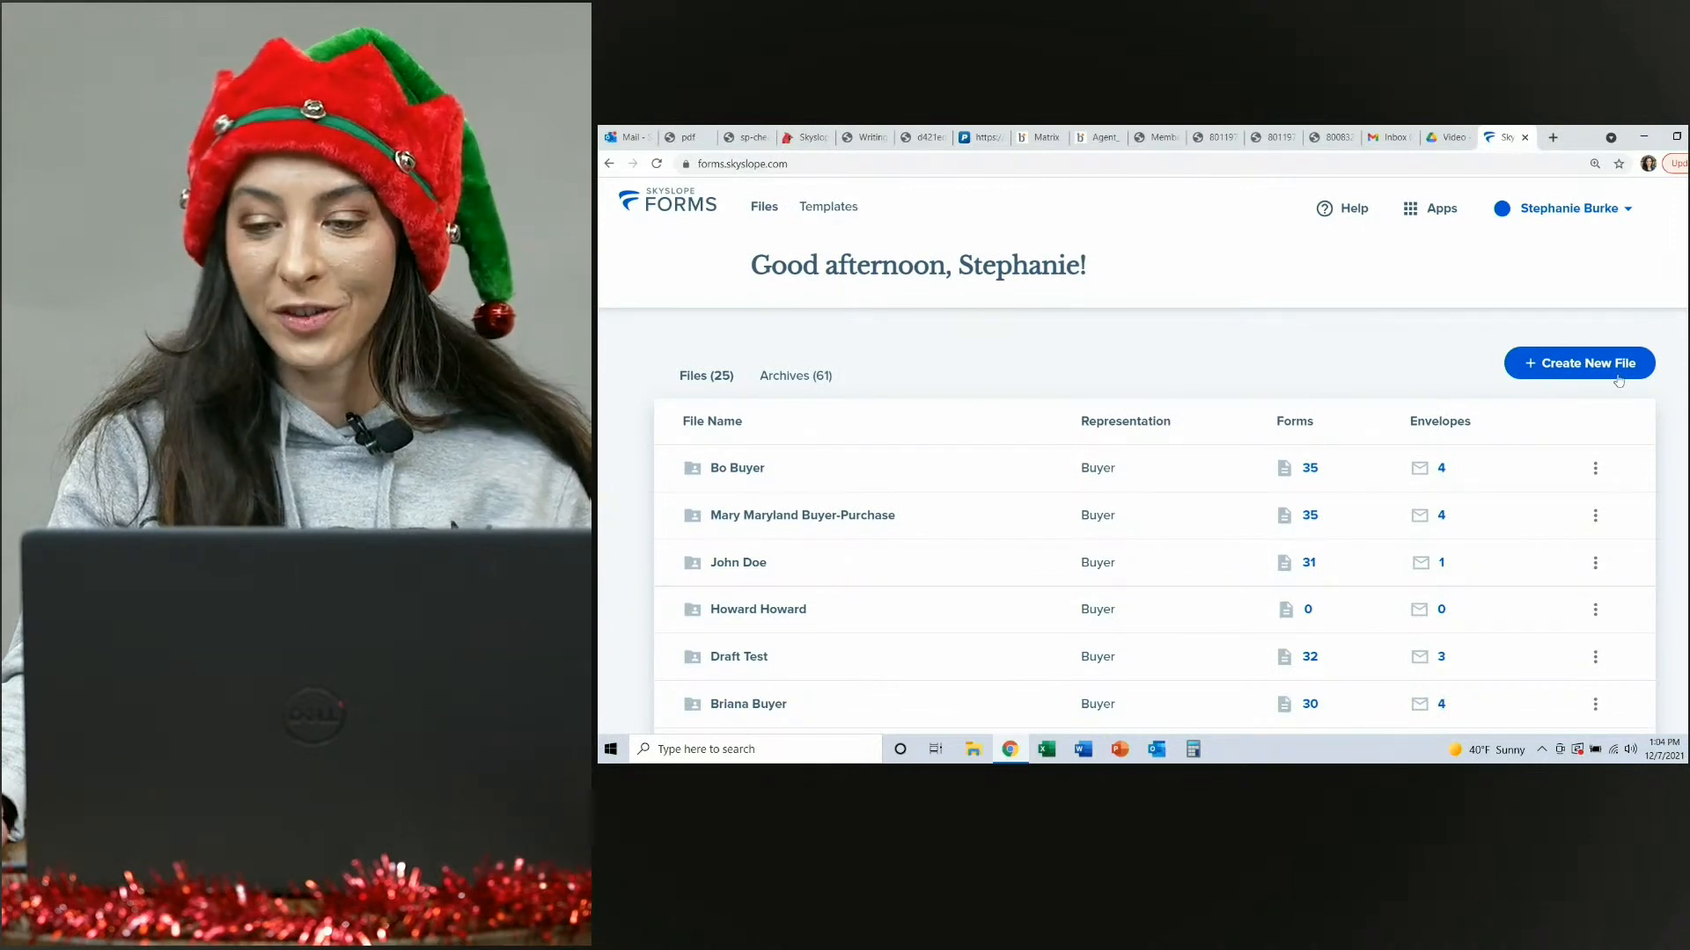
{"action": "left_click", "coordinate": [1432, 210]}
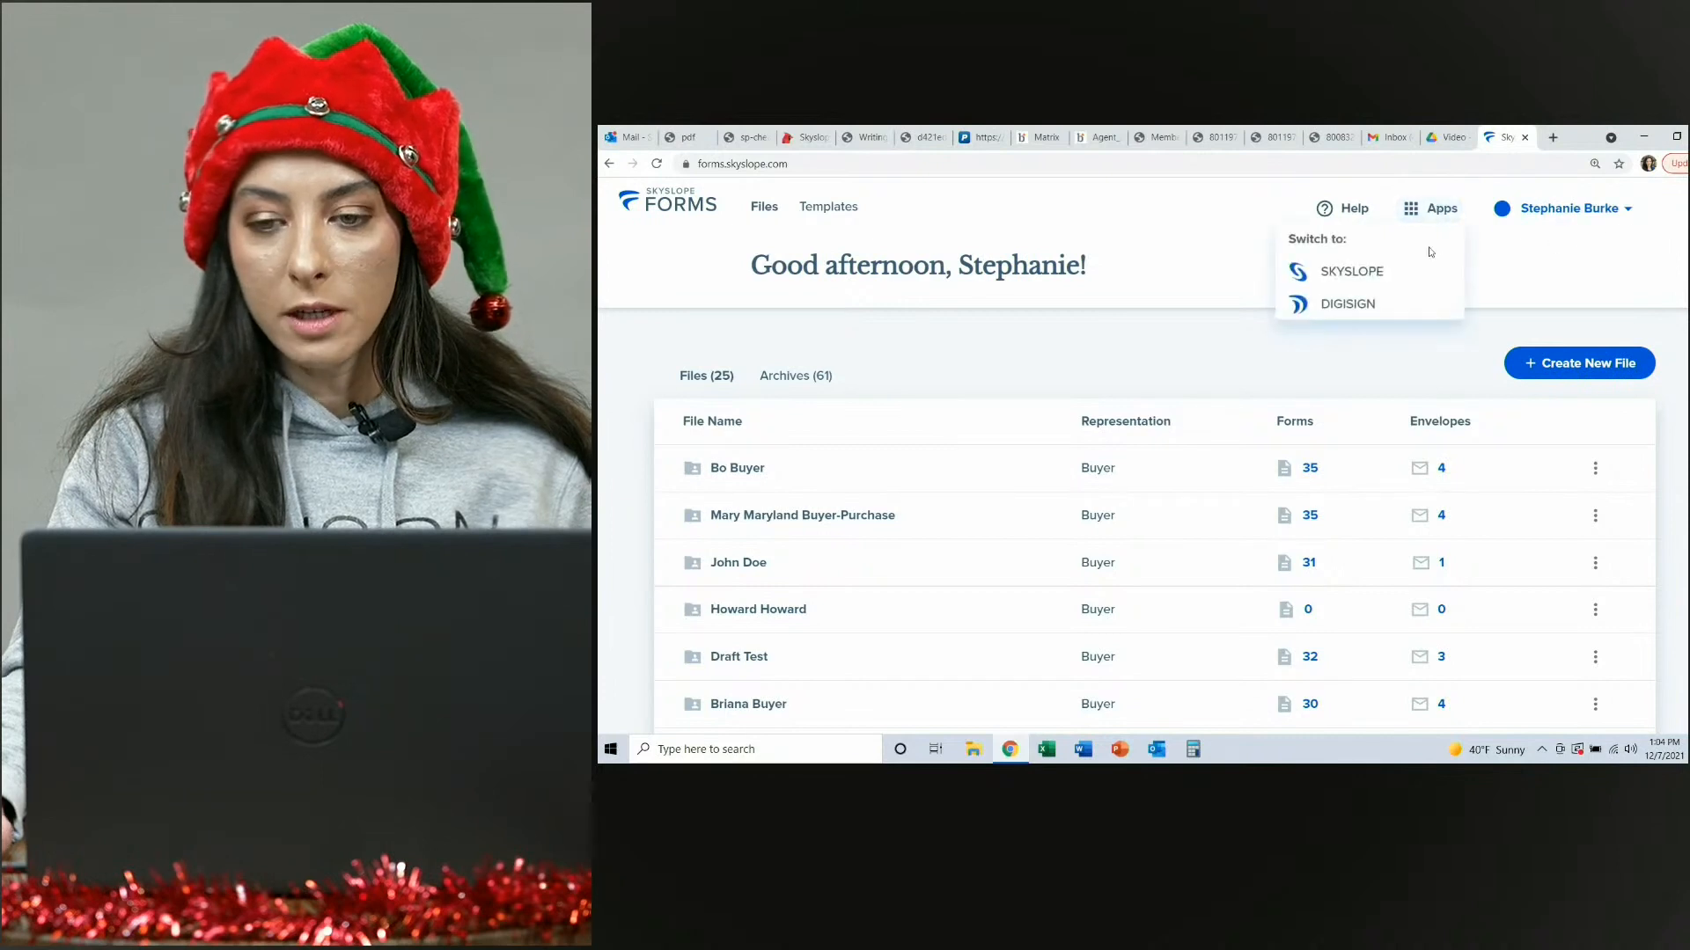
{"action": "left_click", "coordinate": [1370, 274]}
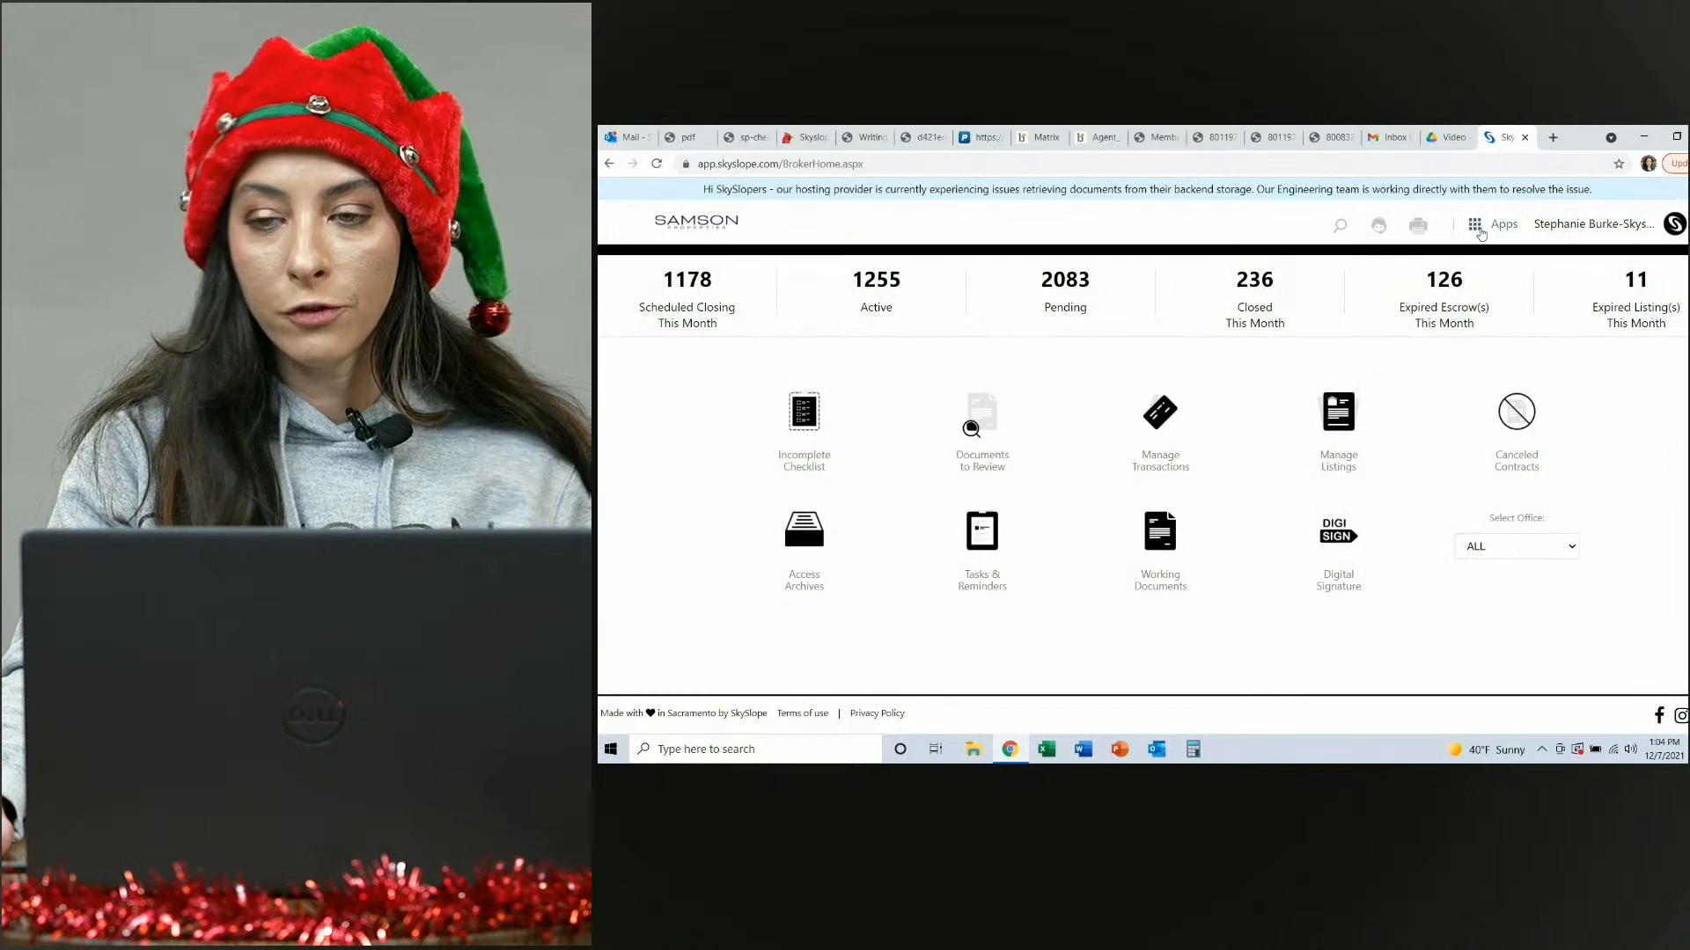
{"action": "left_click", "coordinate": [1481, 230]}
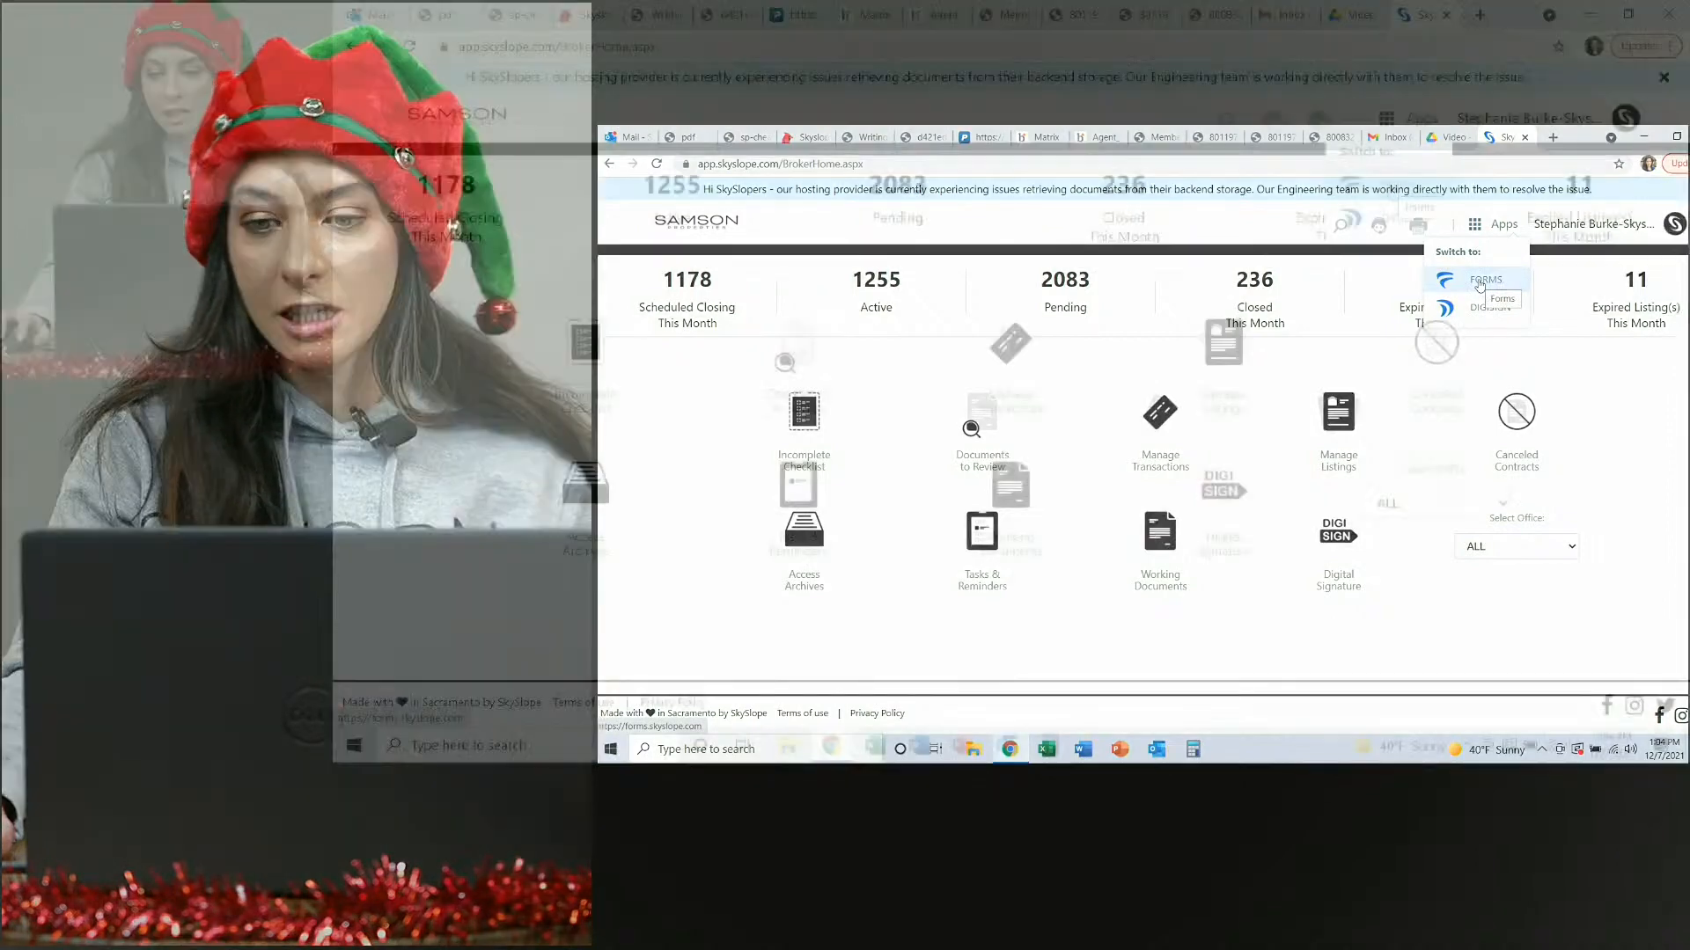
{"action": "left_click", "coordinate": [1481, 282]}
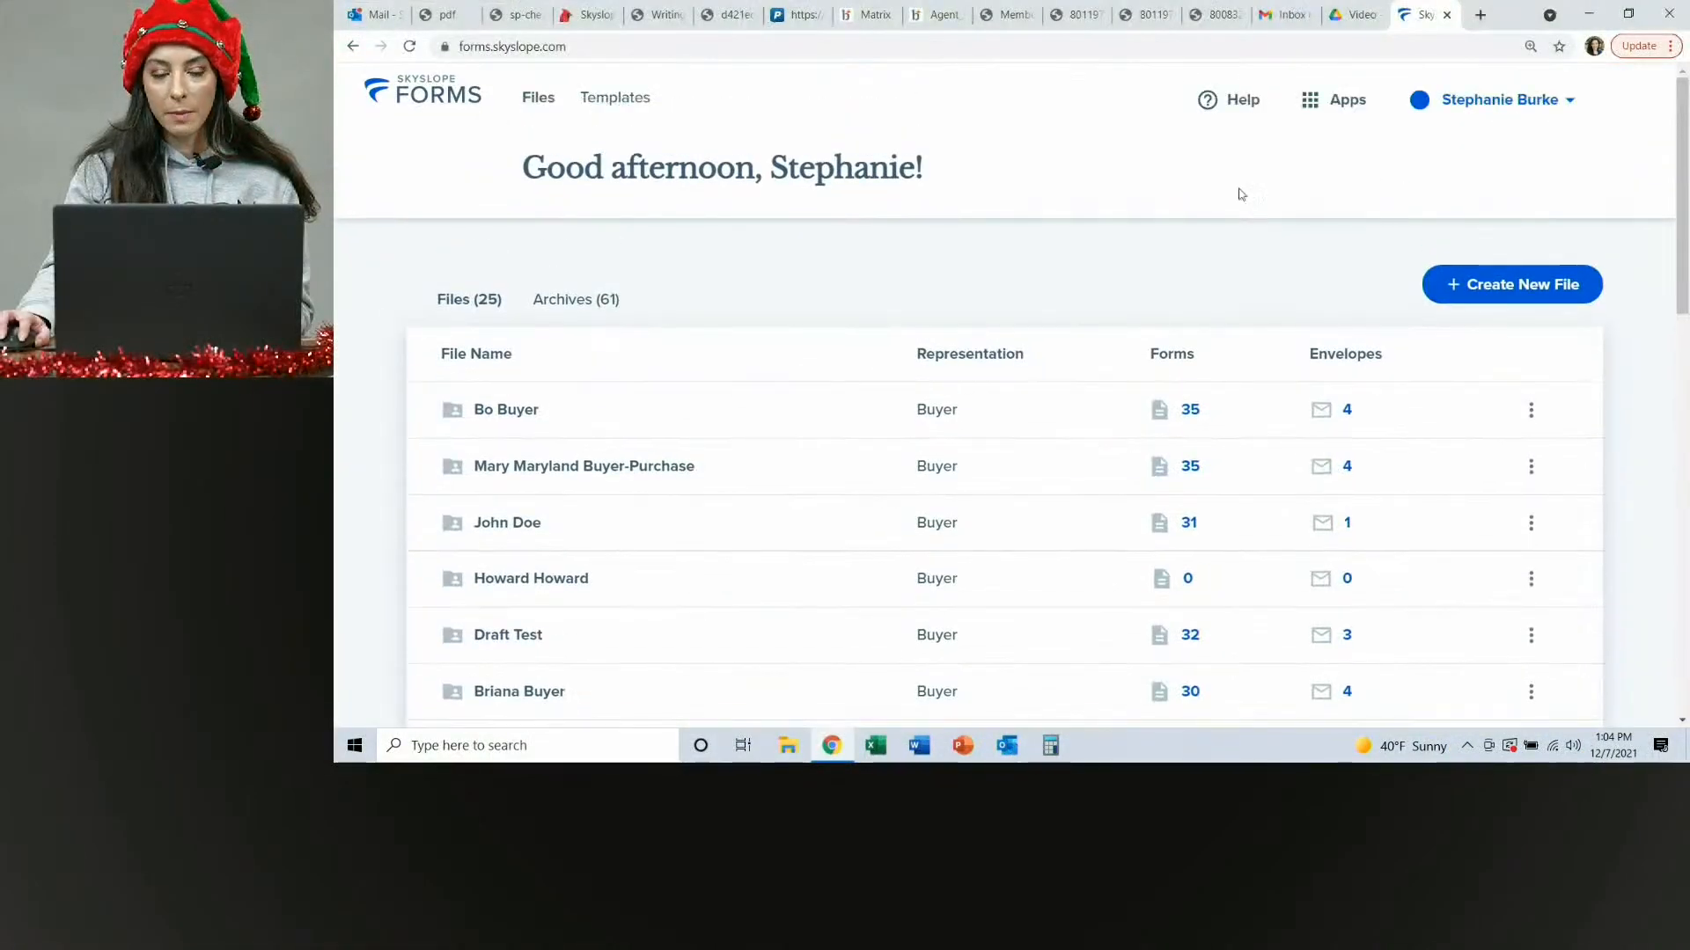
Start creating a new file and set its representation to Buyer.
{"action": "left_click", "coordinate": [1511, 283]}
{"action": "scroll", "coordinate": [832, 405], "scroll_direction": "down", "scroll_amount": 1}
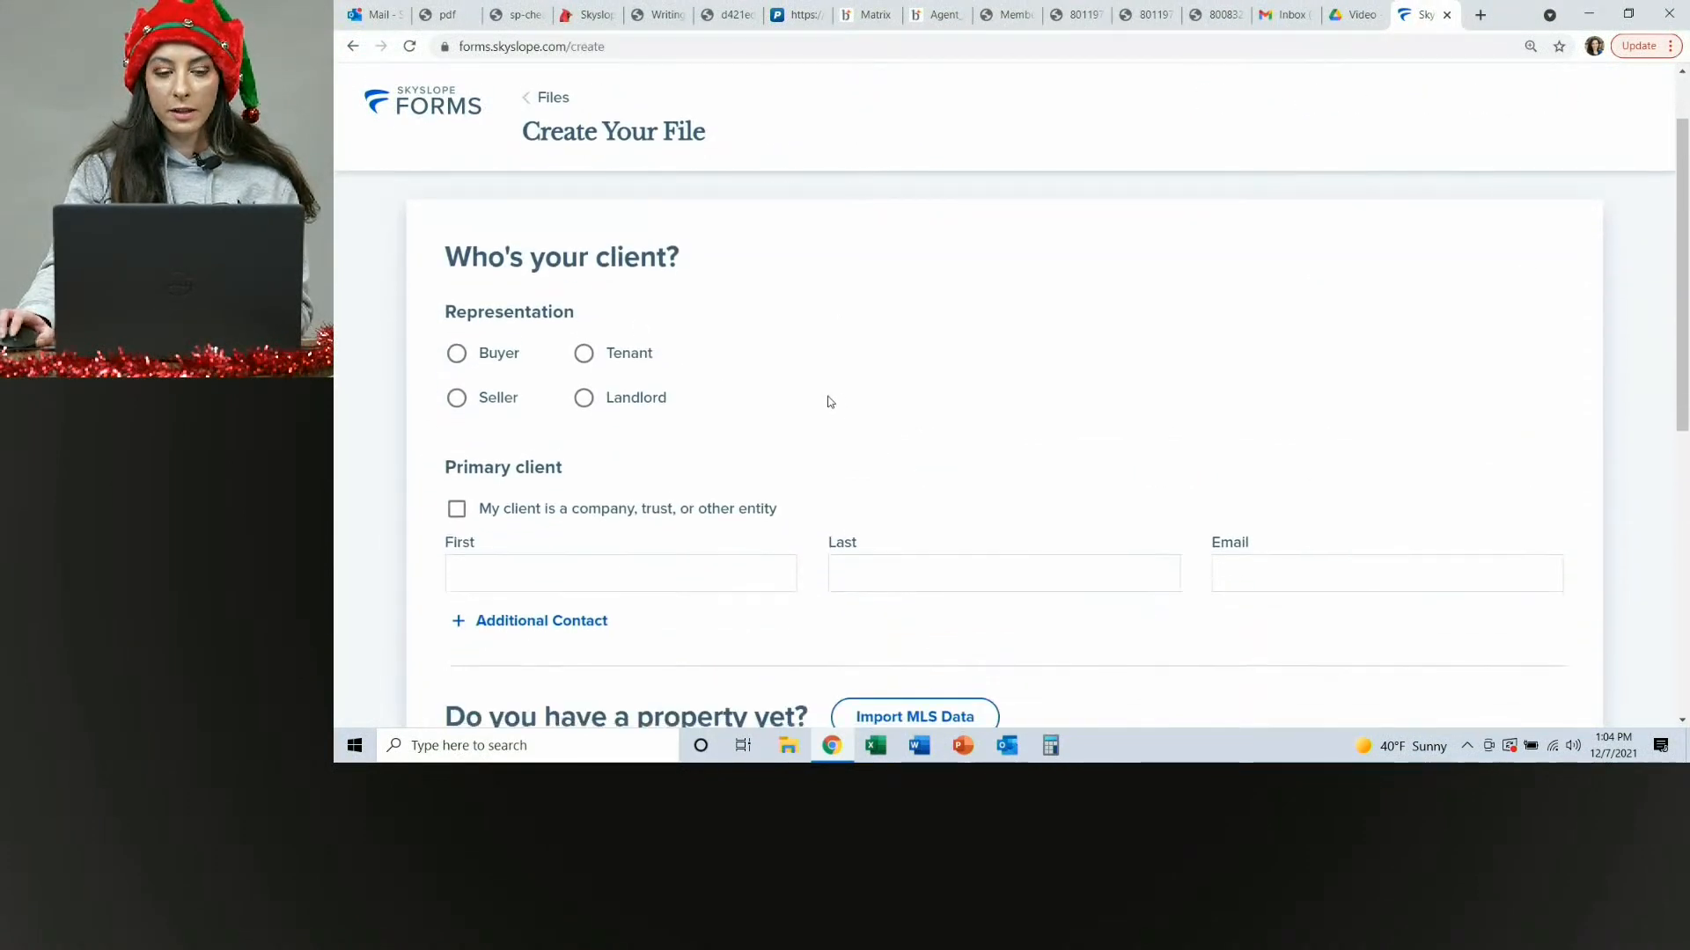
{"action": "left_click", "coordinate": [463, 361]}
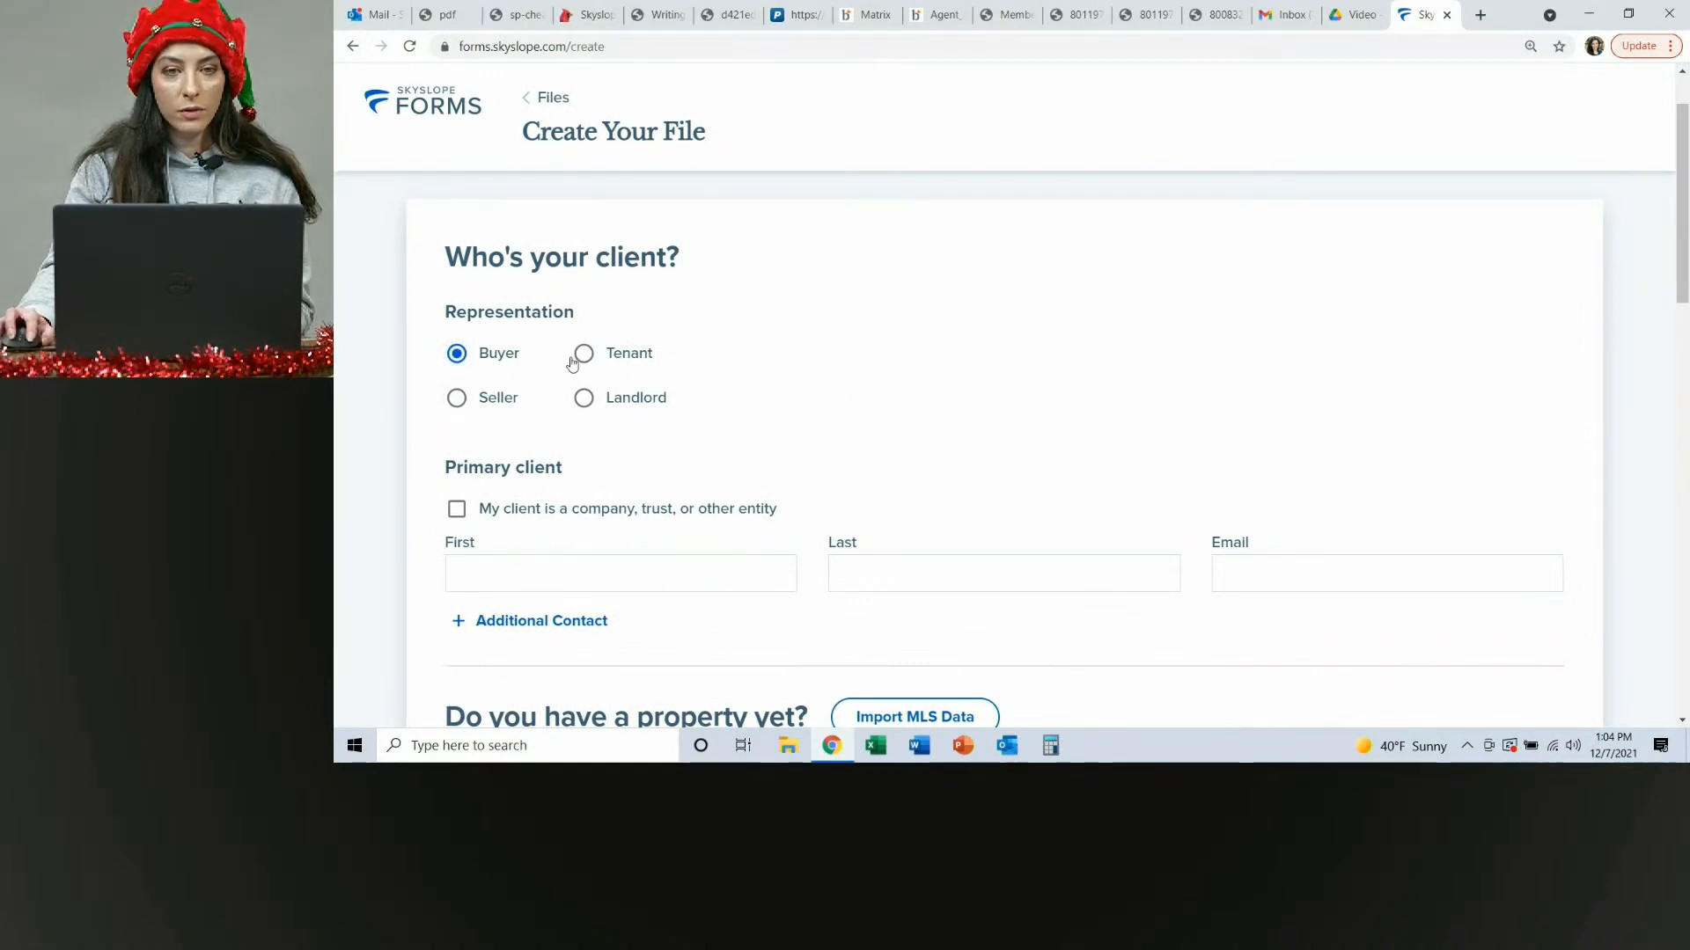
Enter the primary client's first and last name.
{"action": "scroll", "coordinate": [595, 382], "scroll_direction": "down", "scroll_amount": 1}
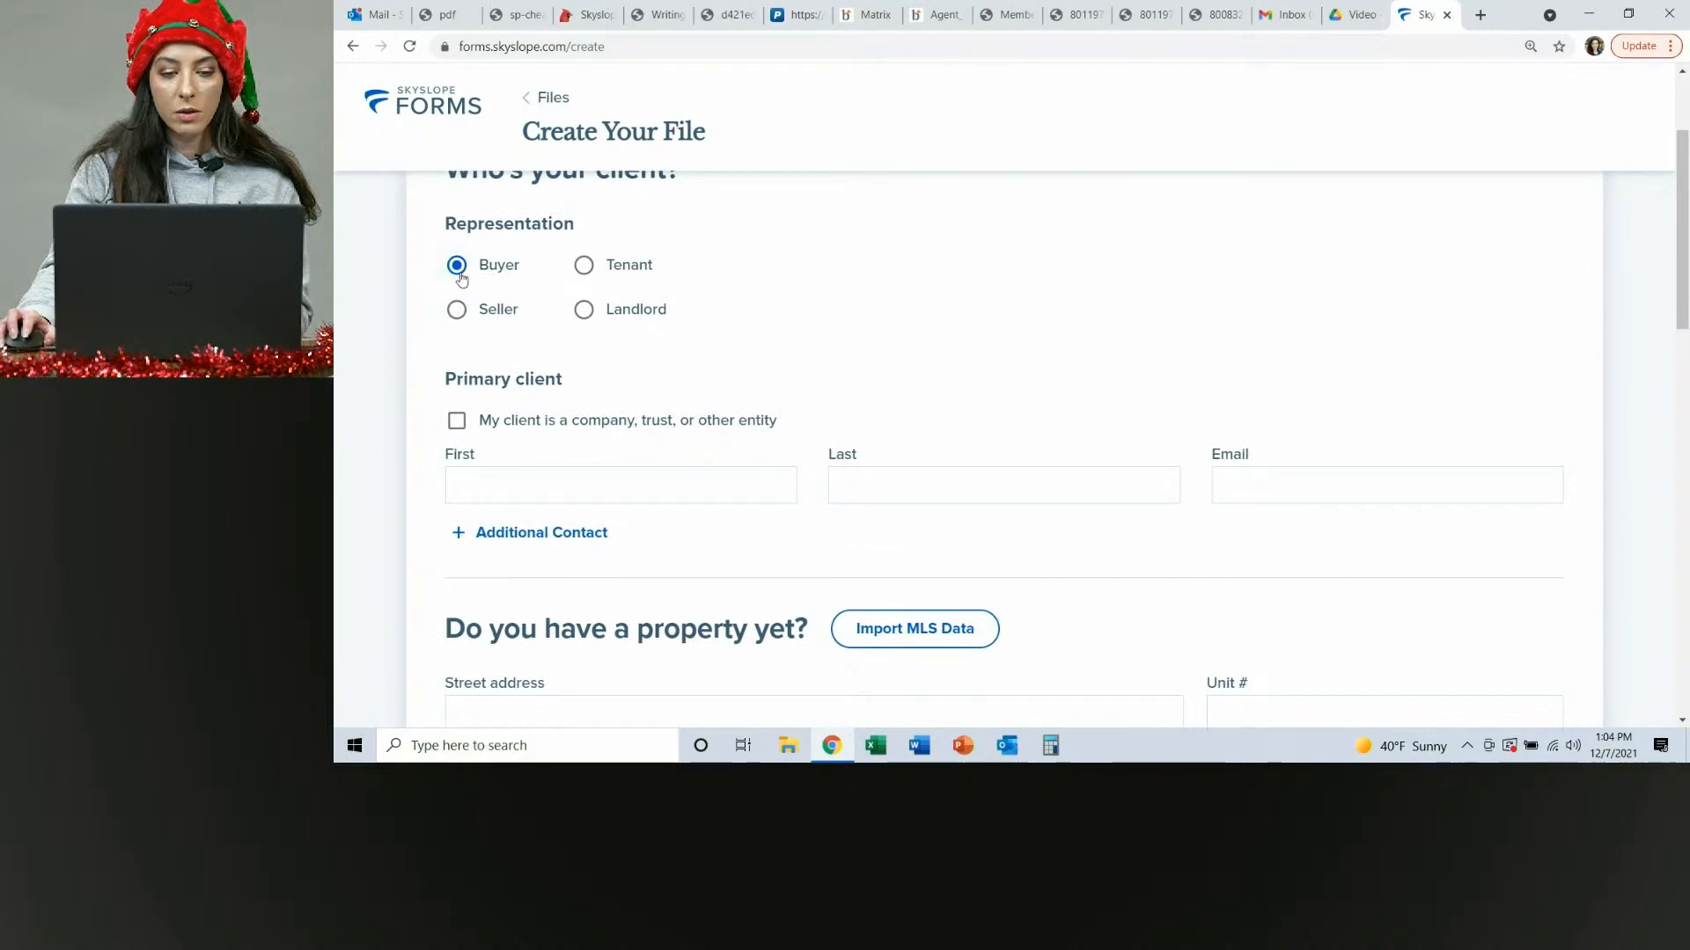
{"action": "left_click", "coordinate": [626, 485]}
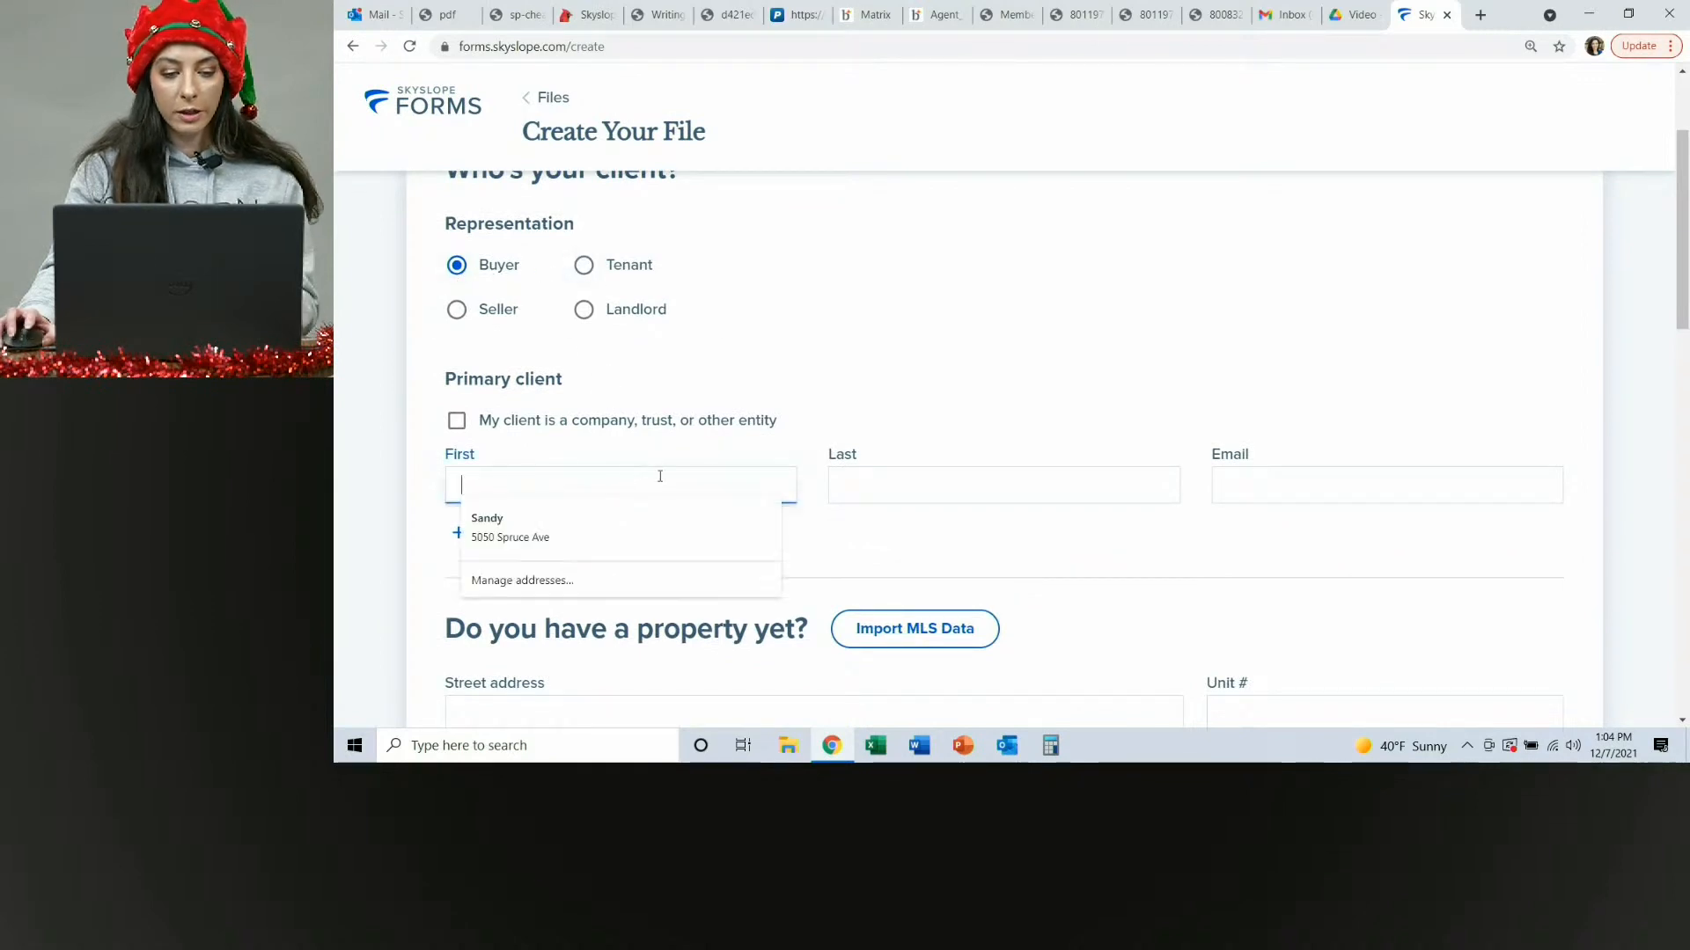
{"action": "type", "text": "Cindy"}
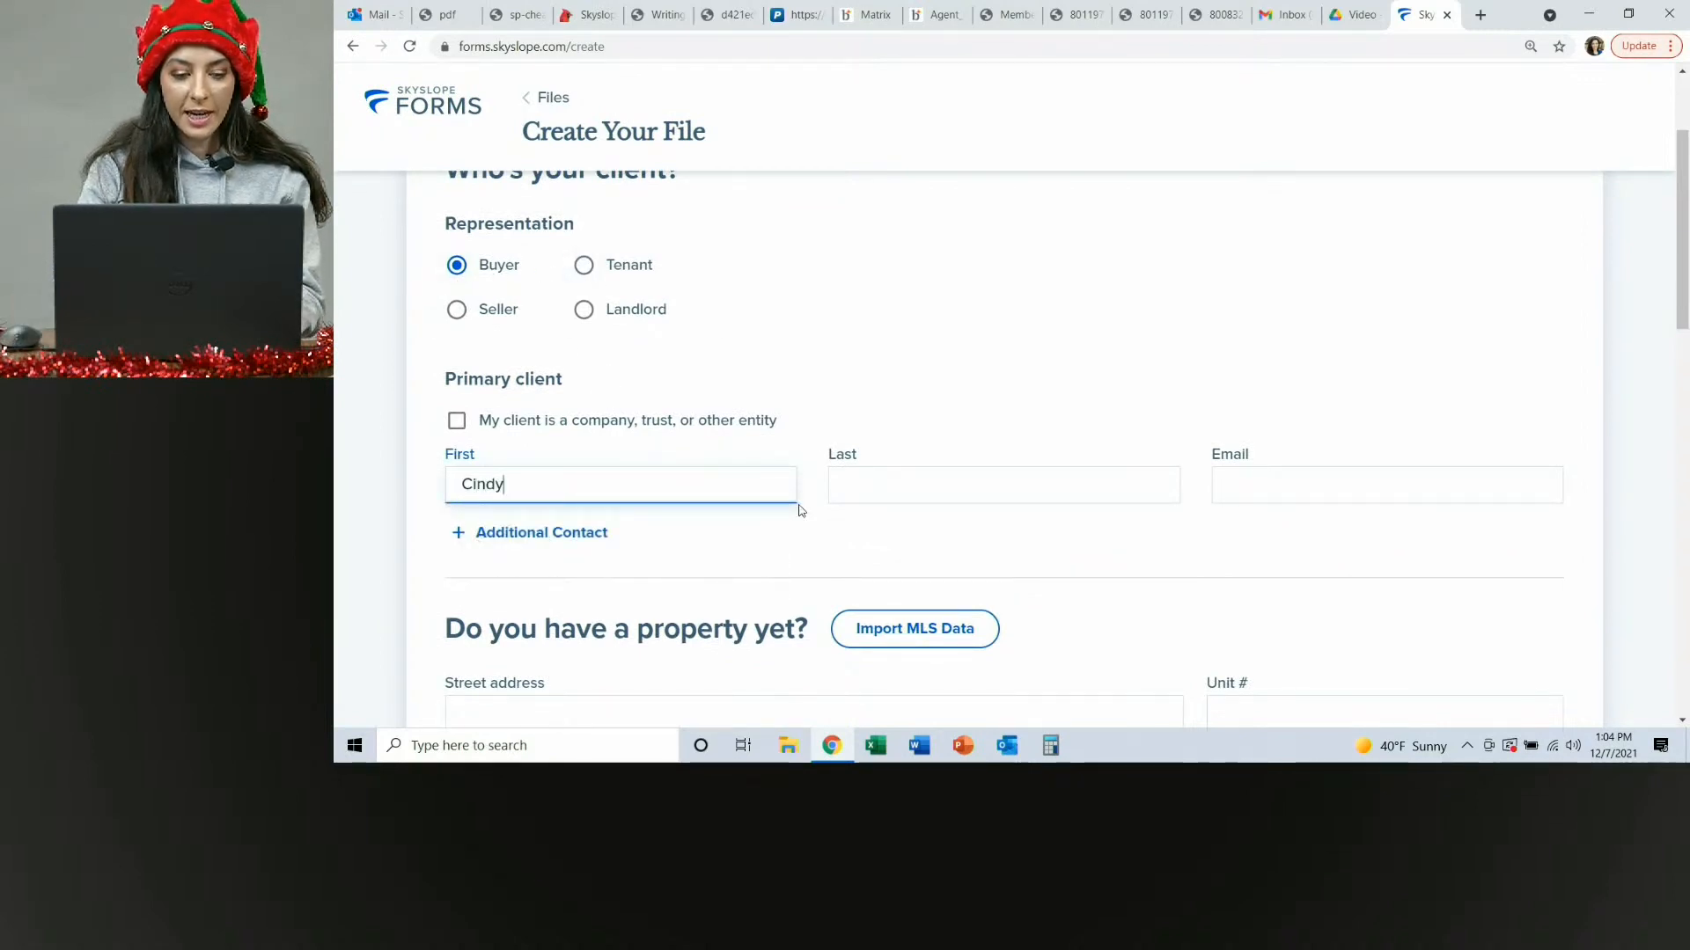
{"action": "type", "text": " Lou"}
{"action": "key", "text": "Tab"}
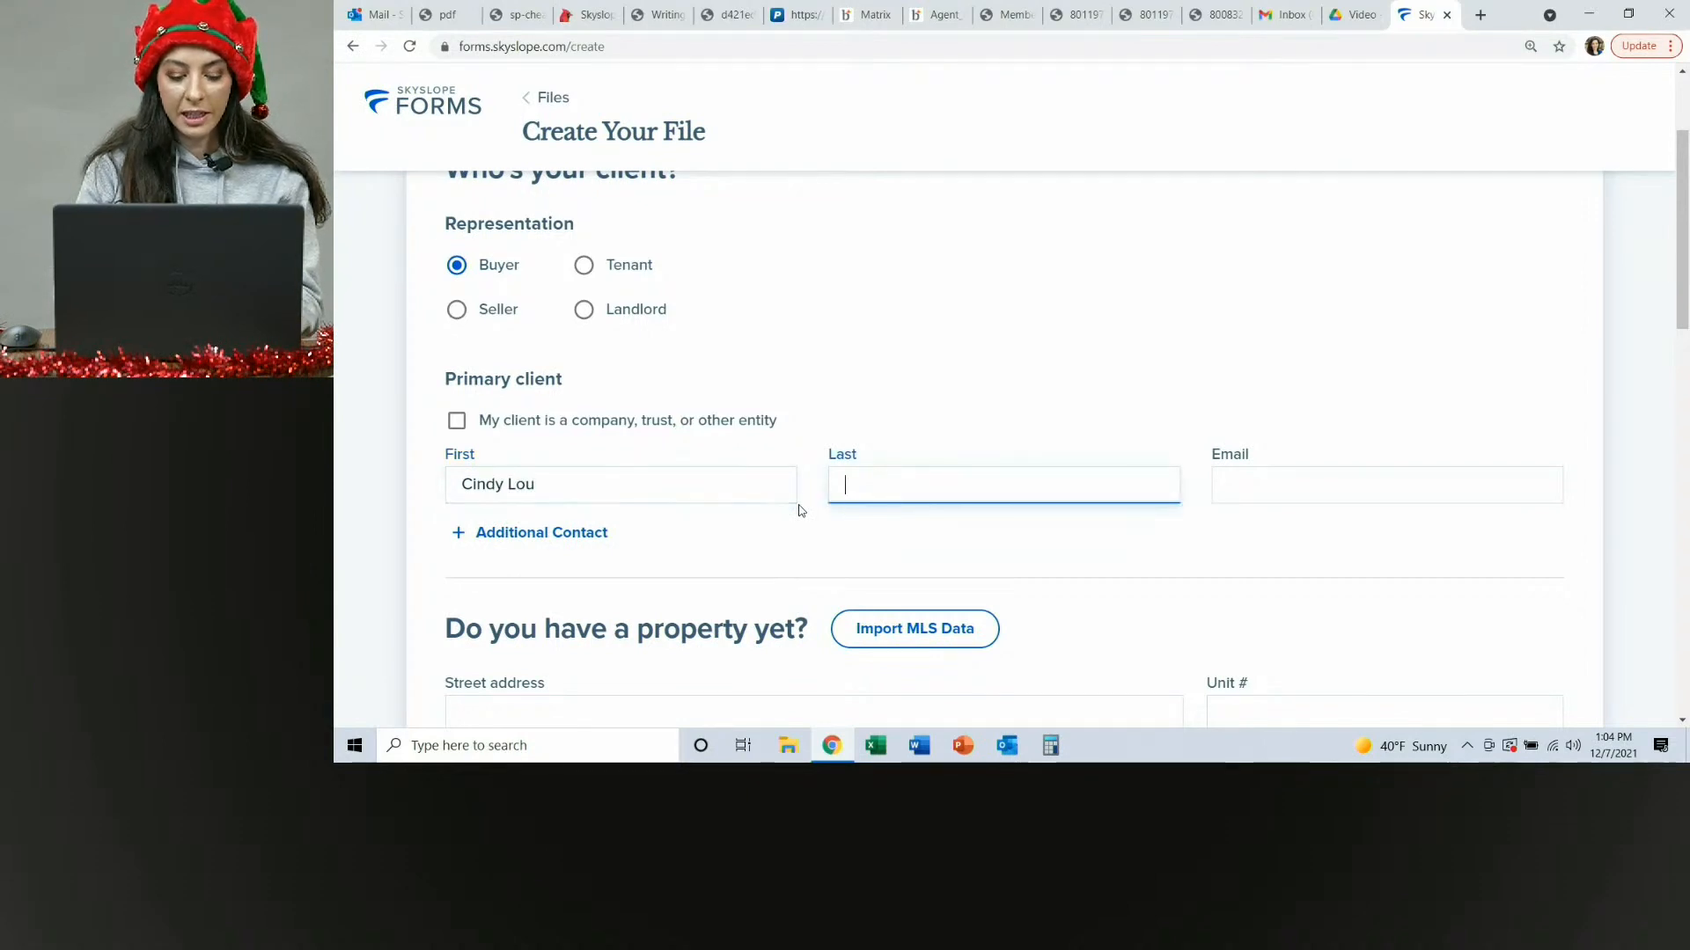
{"action": "type", "text": "Who"}
{"action": "key", "text": "Tab"}
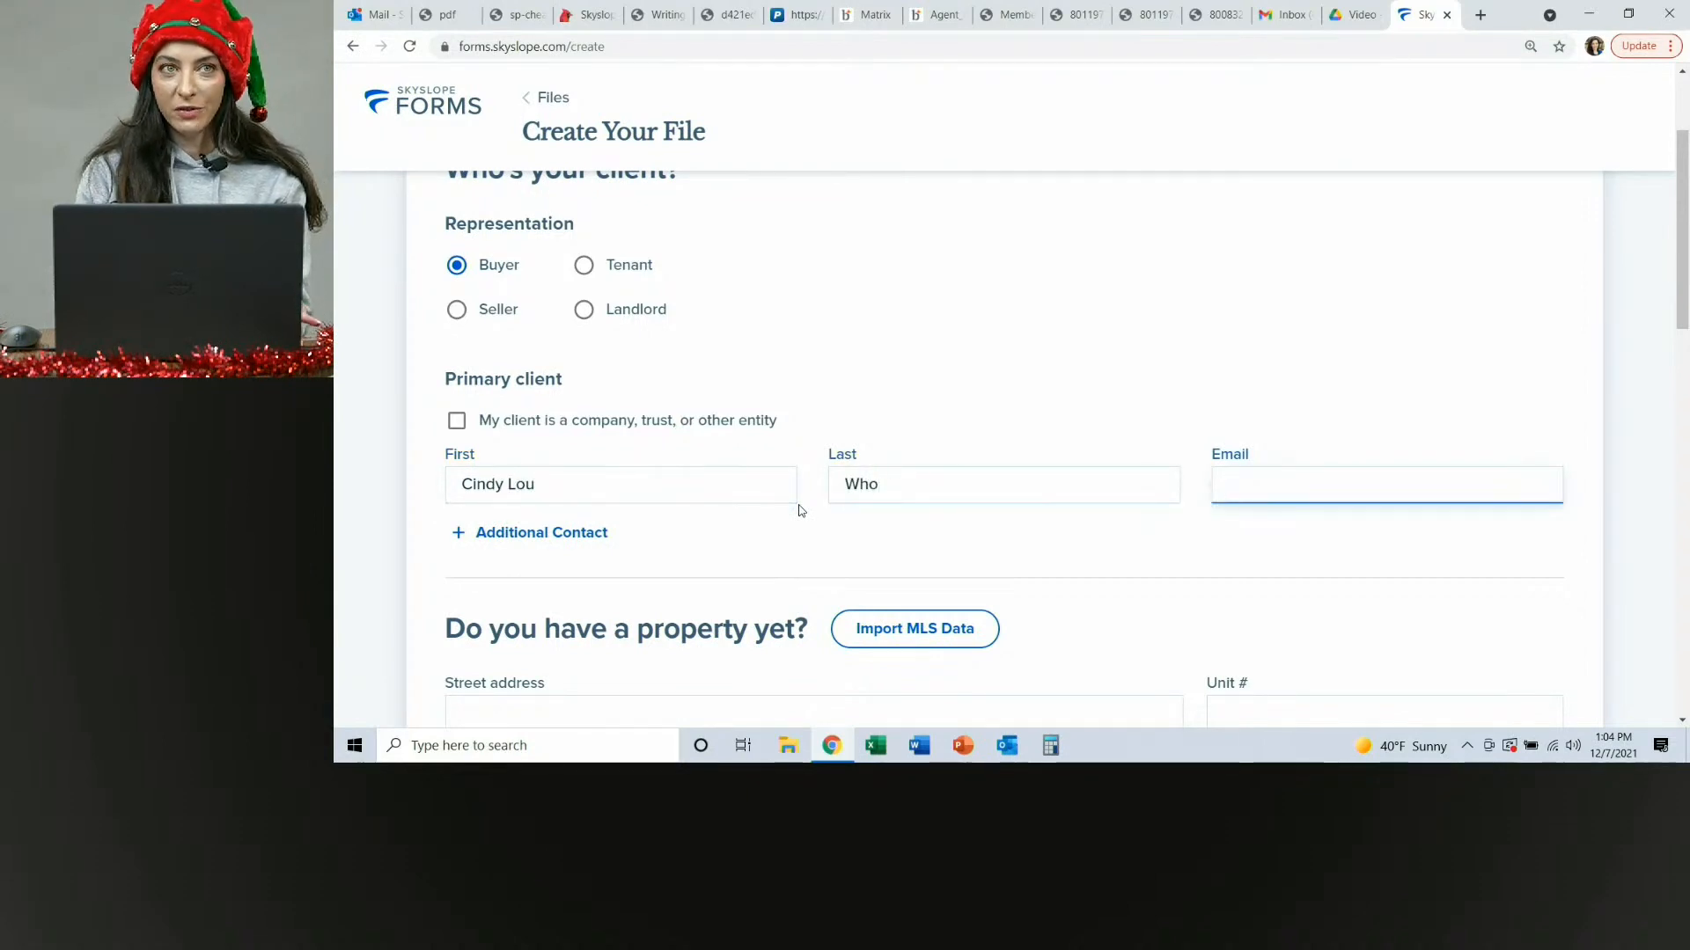
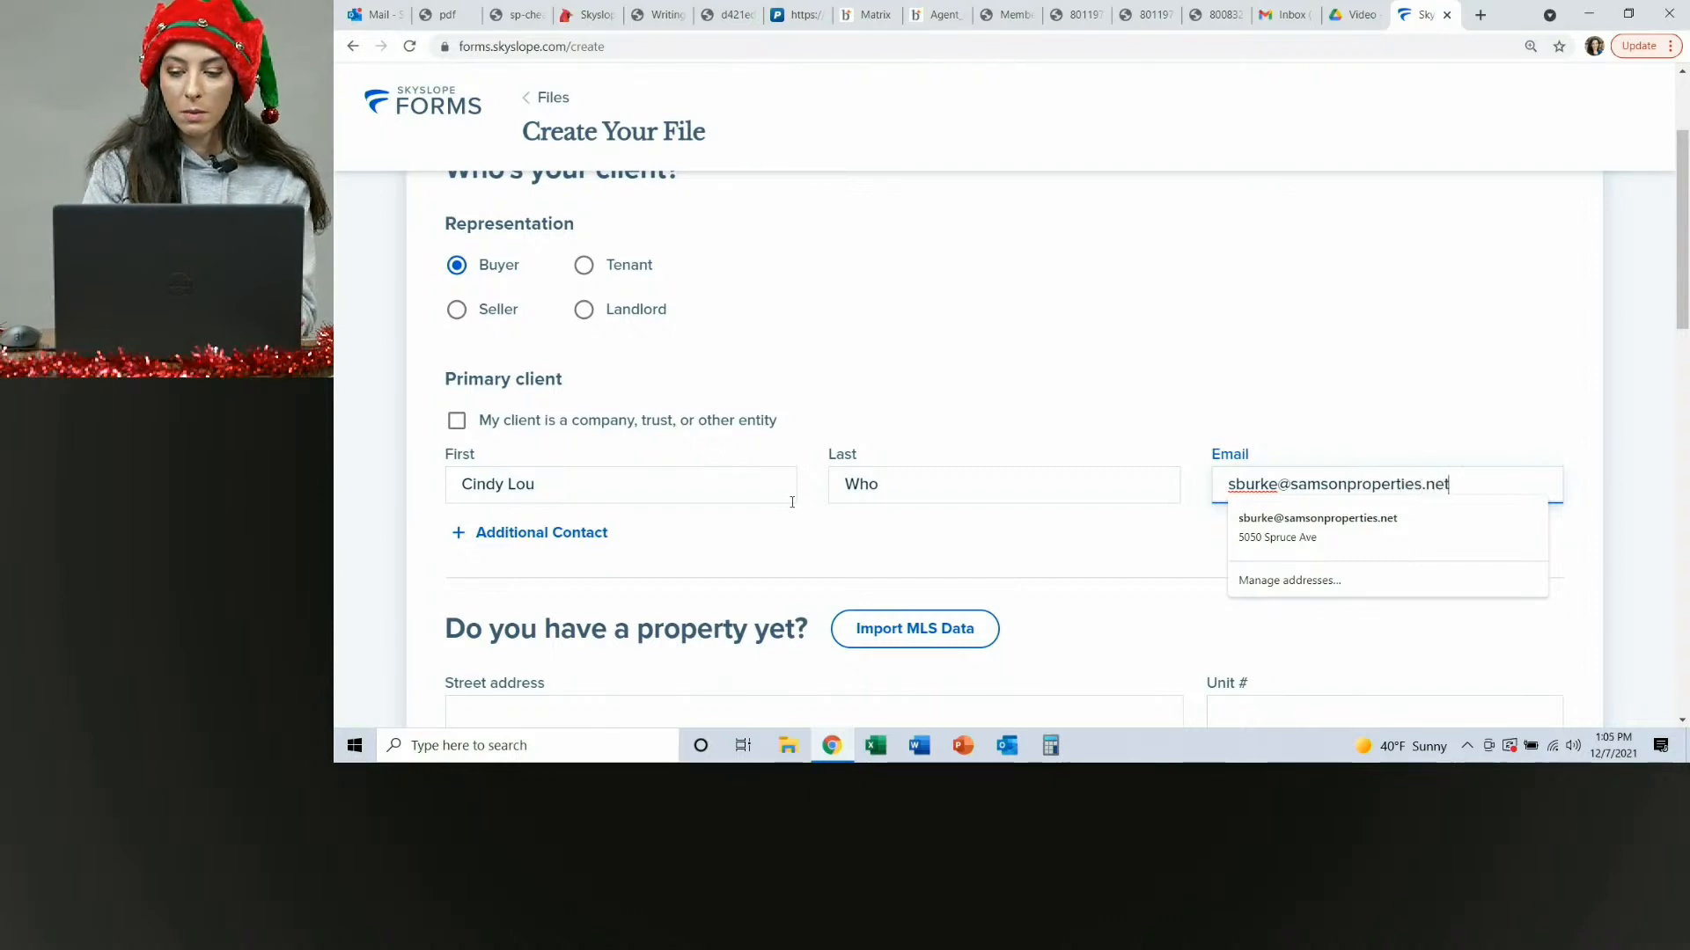
Fill in the primary client's email address.
{"action": "left_click", "coordinate": [1105, 366]}
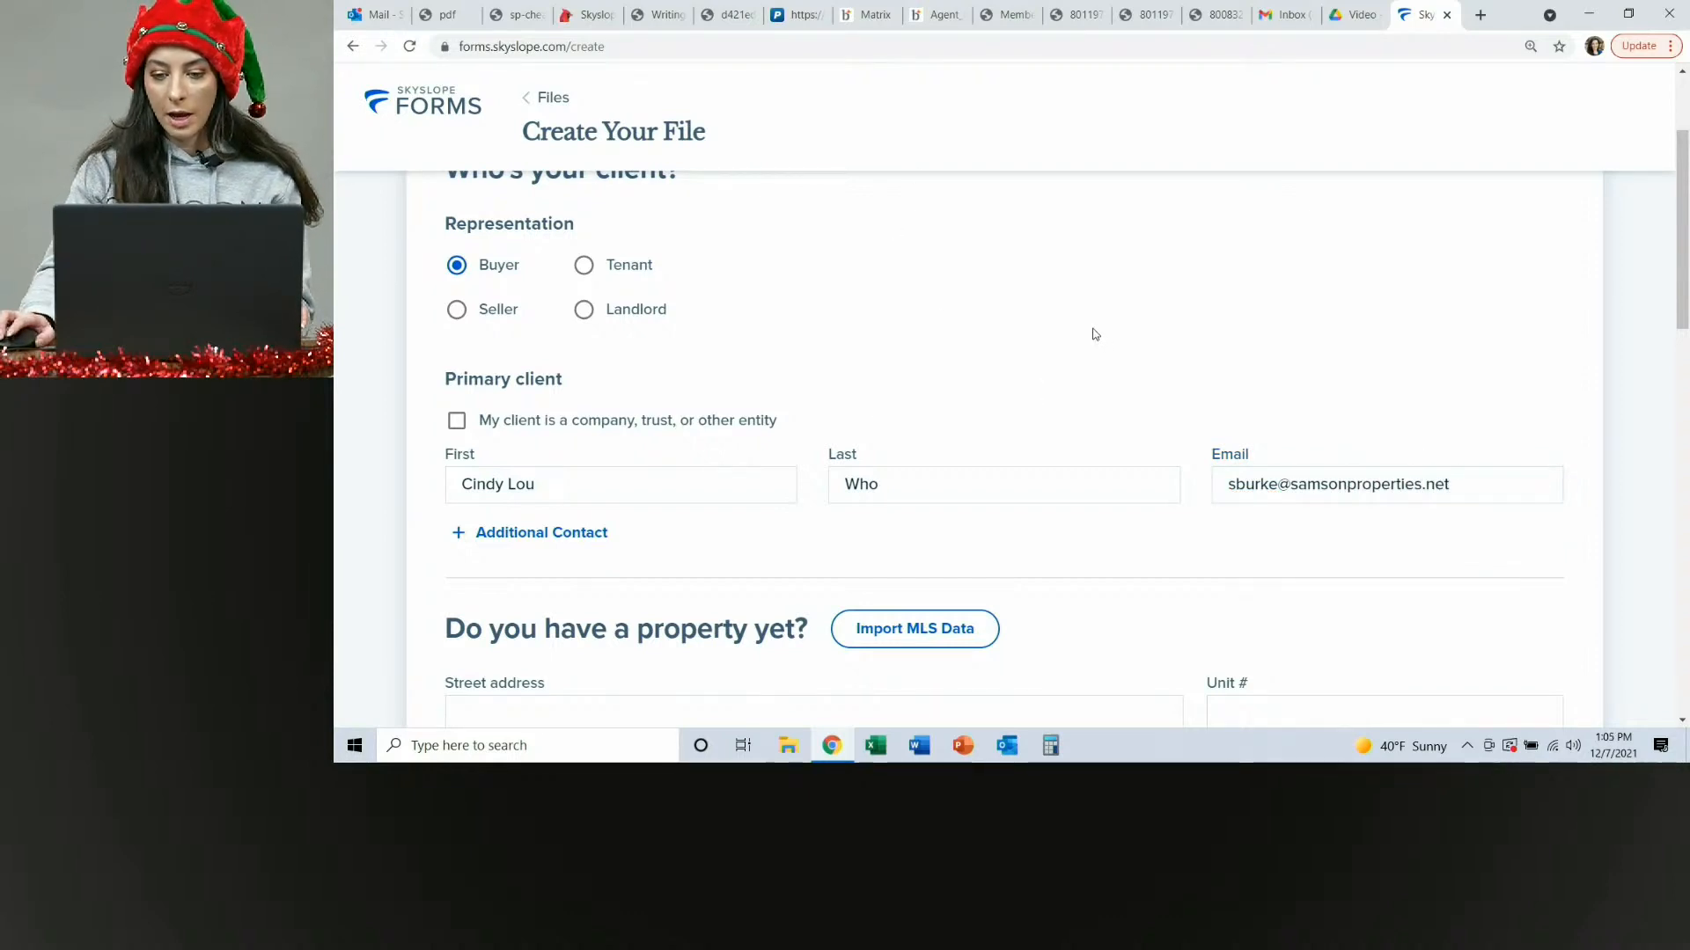
{"action": "scroll", "coordinate": [1095, 334], "scroll_direction": "down", "scroll_amount": 2}
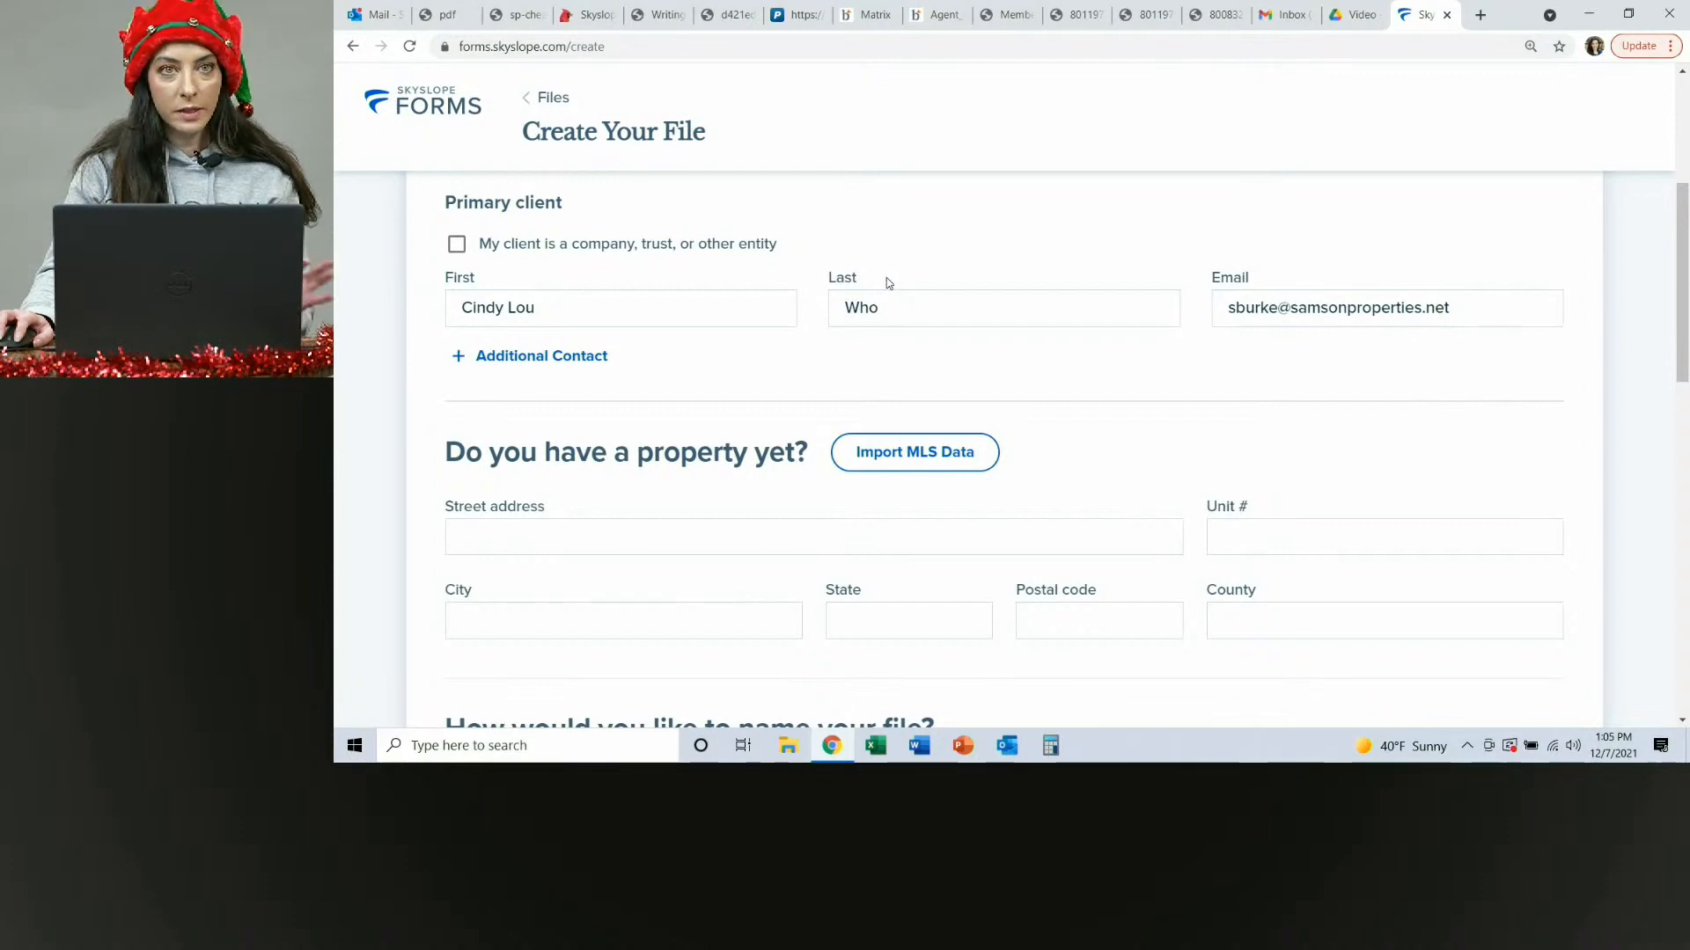
{"action": "scroll", "coordinate": [931, 255], "scroll_direction": "up", "scroll_amount": 4}
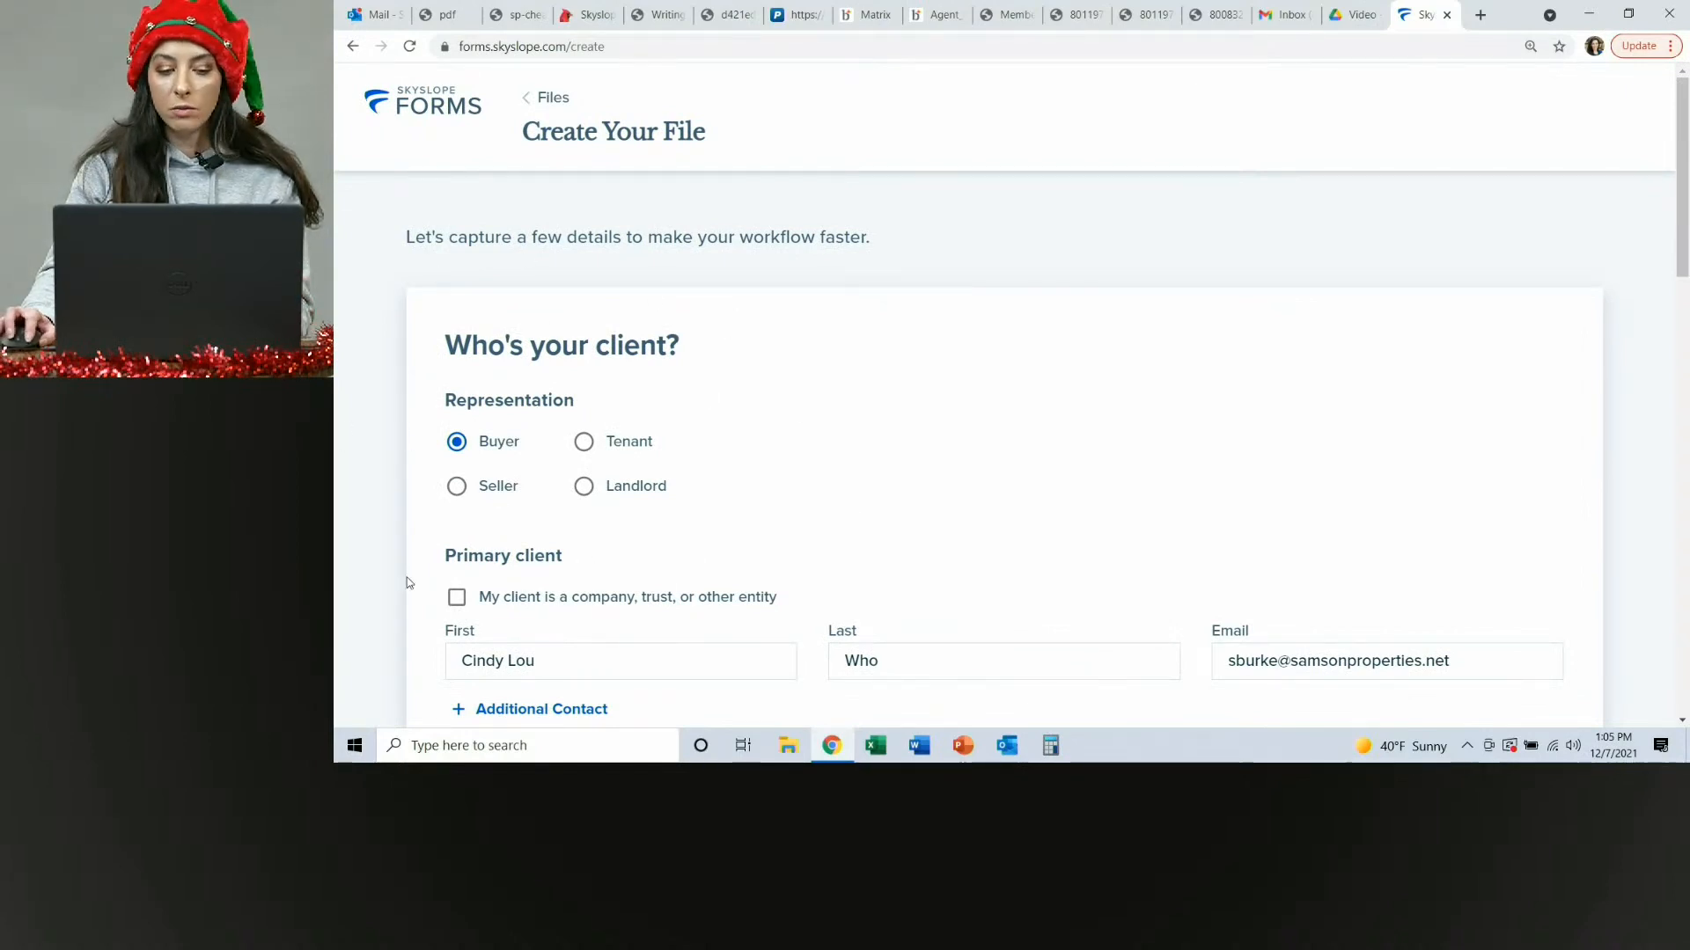
{"action": "scroll", "coordinate": [928, 449], "scroll_direction": "down", "scroll_amount": 3}
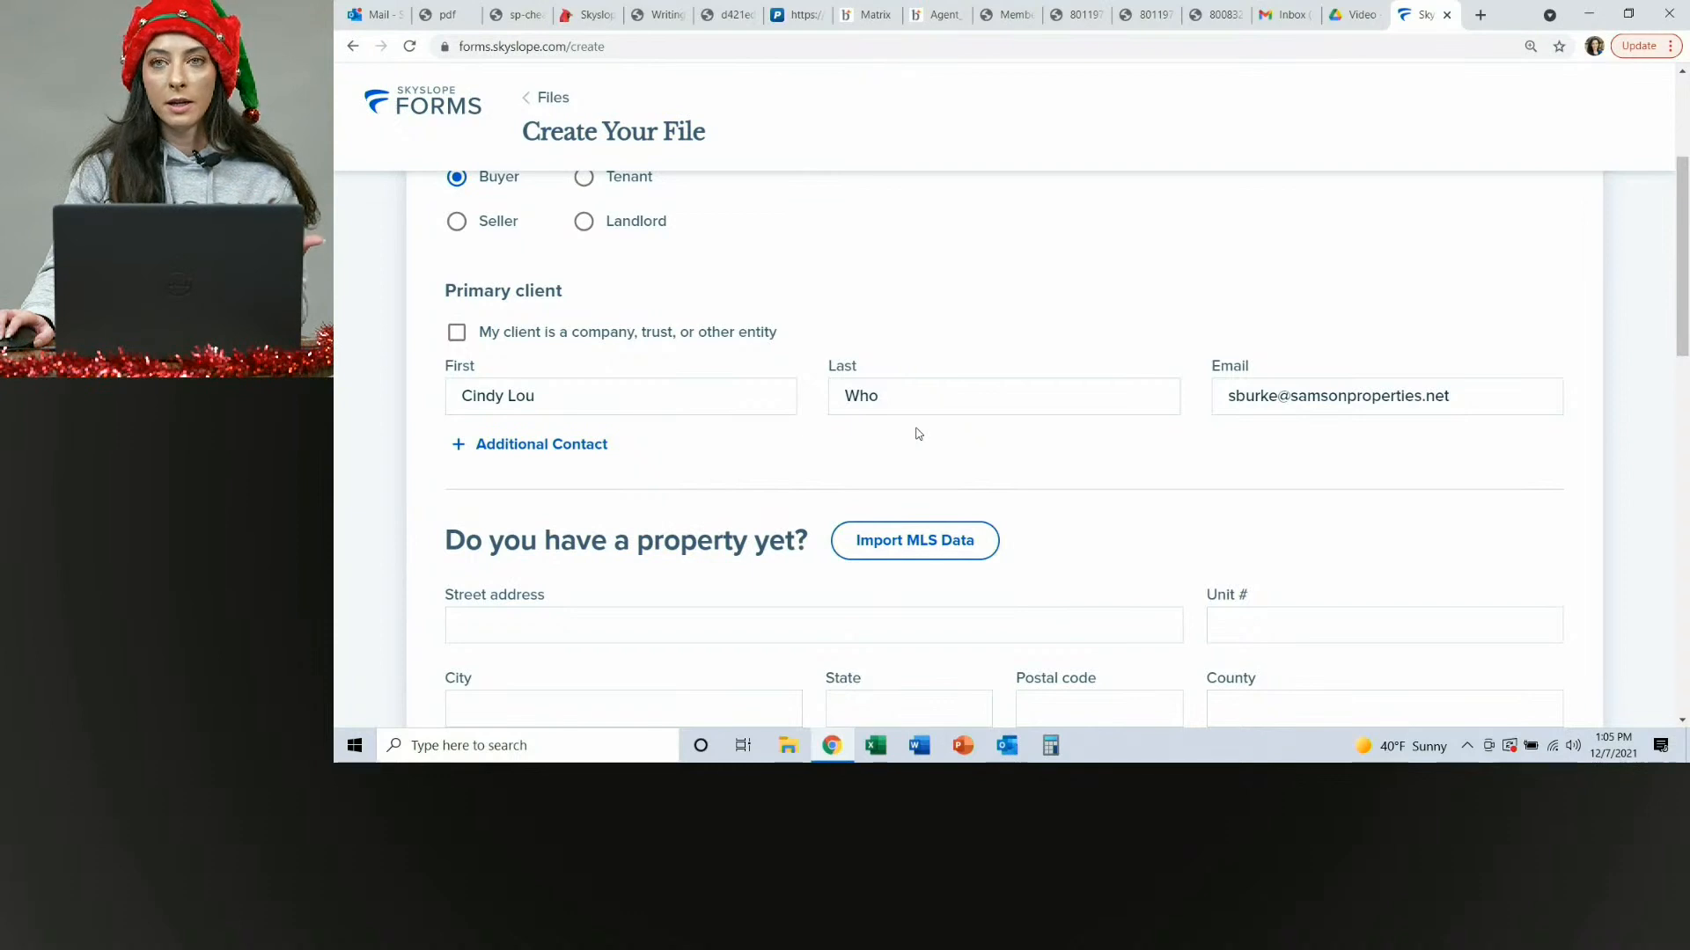
{"action": "left_click", "coordinate": [1226, 397]}
{"action": "left_click", "coordinate": [1371, 318]}
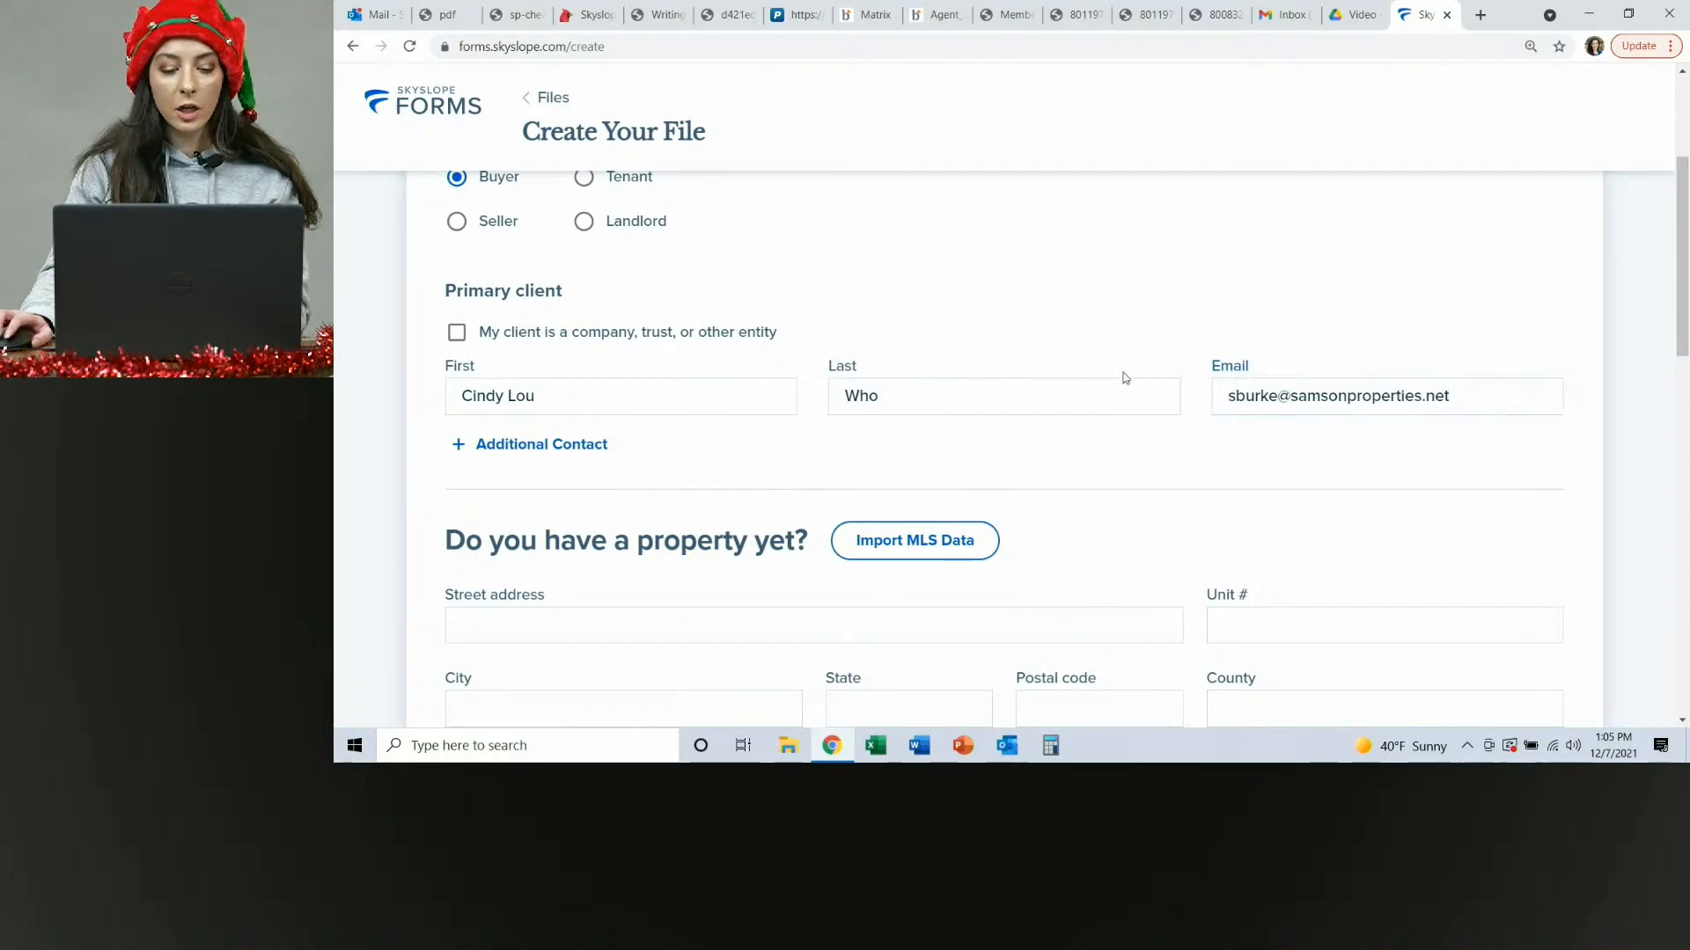
{"action": "scroll", "coordinate": [1120, 378], "scroll_direction": "down", "scroll_amount": 2}
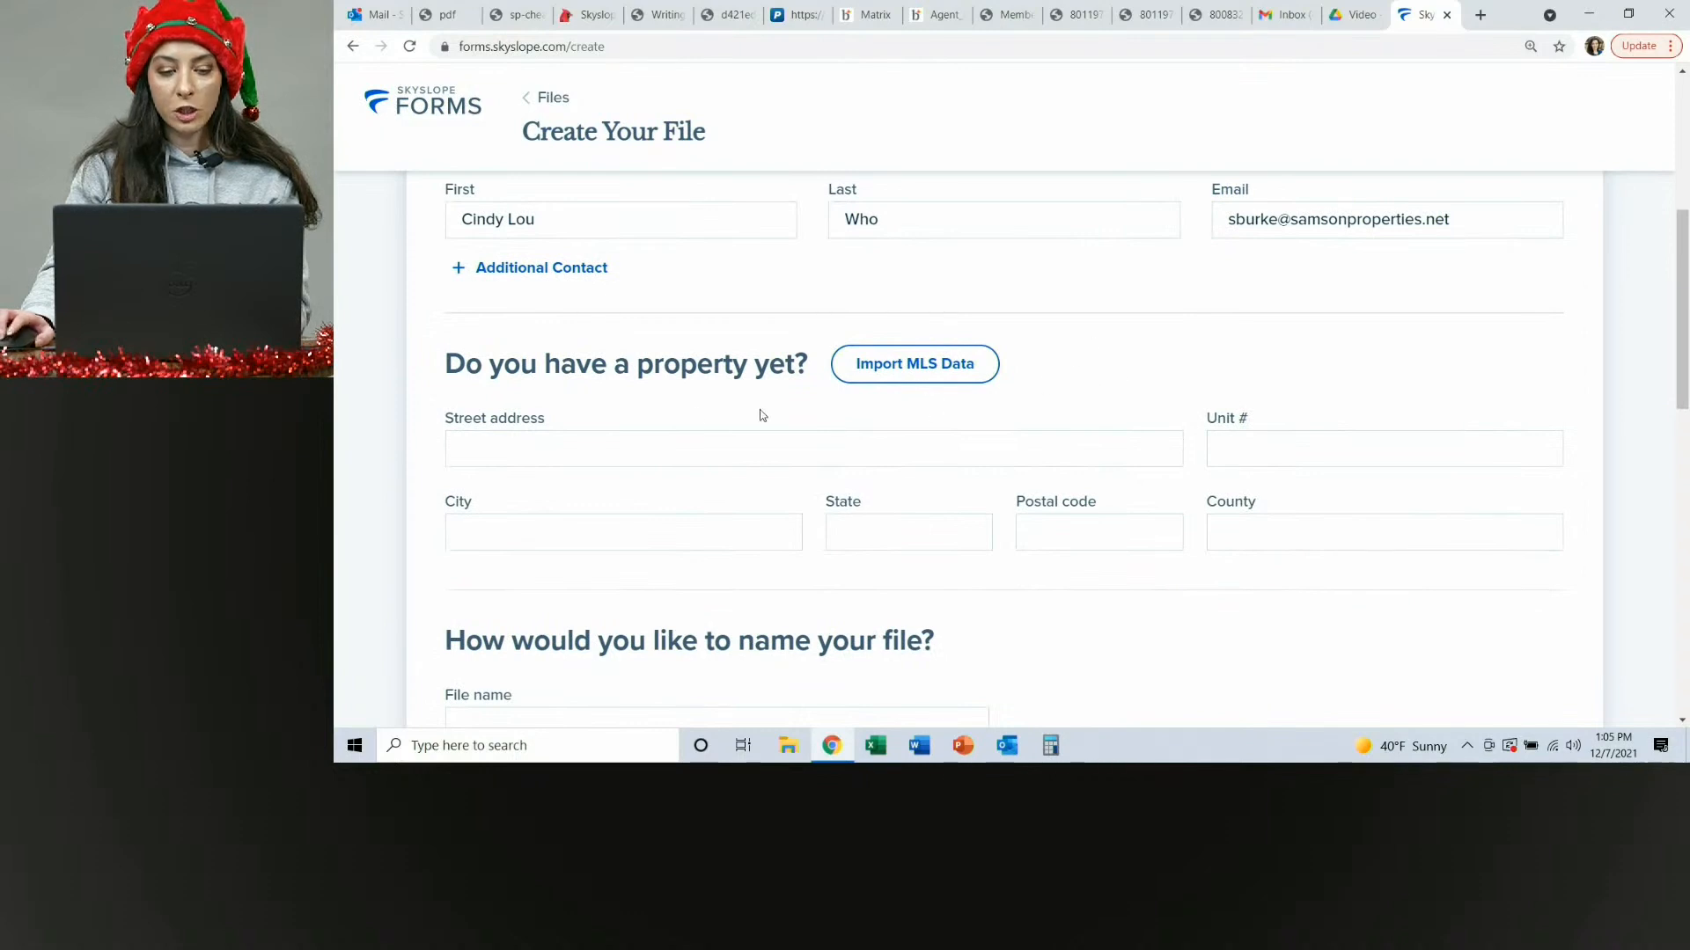
Enter 123 as the property's street address without picking a suggested address.
{"action": "scroll", "coordinate": [762, 414], "scroll_direction": "down", "scroll_amount": 1}
{"action": "left_click", "coordinate": [657, 361]}
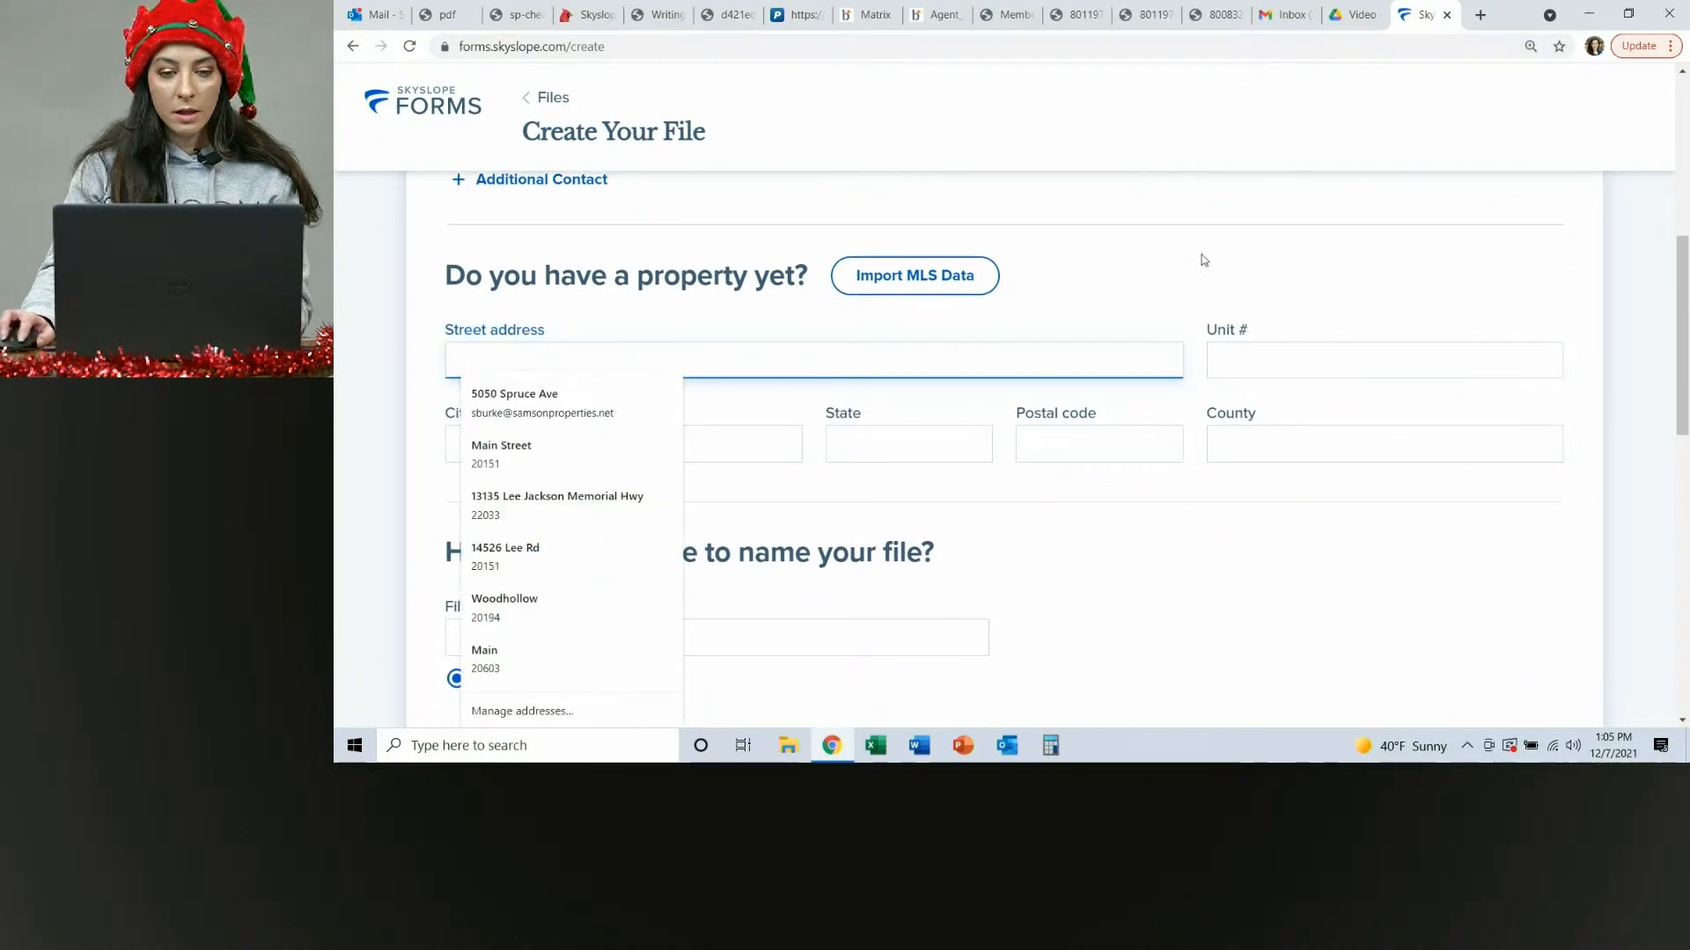
{"action": "scroll", "coordinate": [1091, 273], "scroll_direction": "up", "scroll_amount": 3}
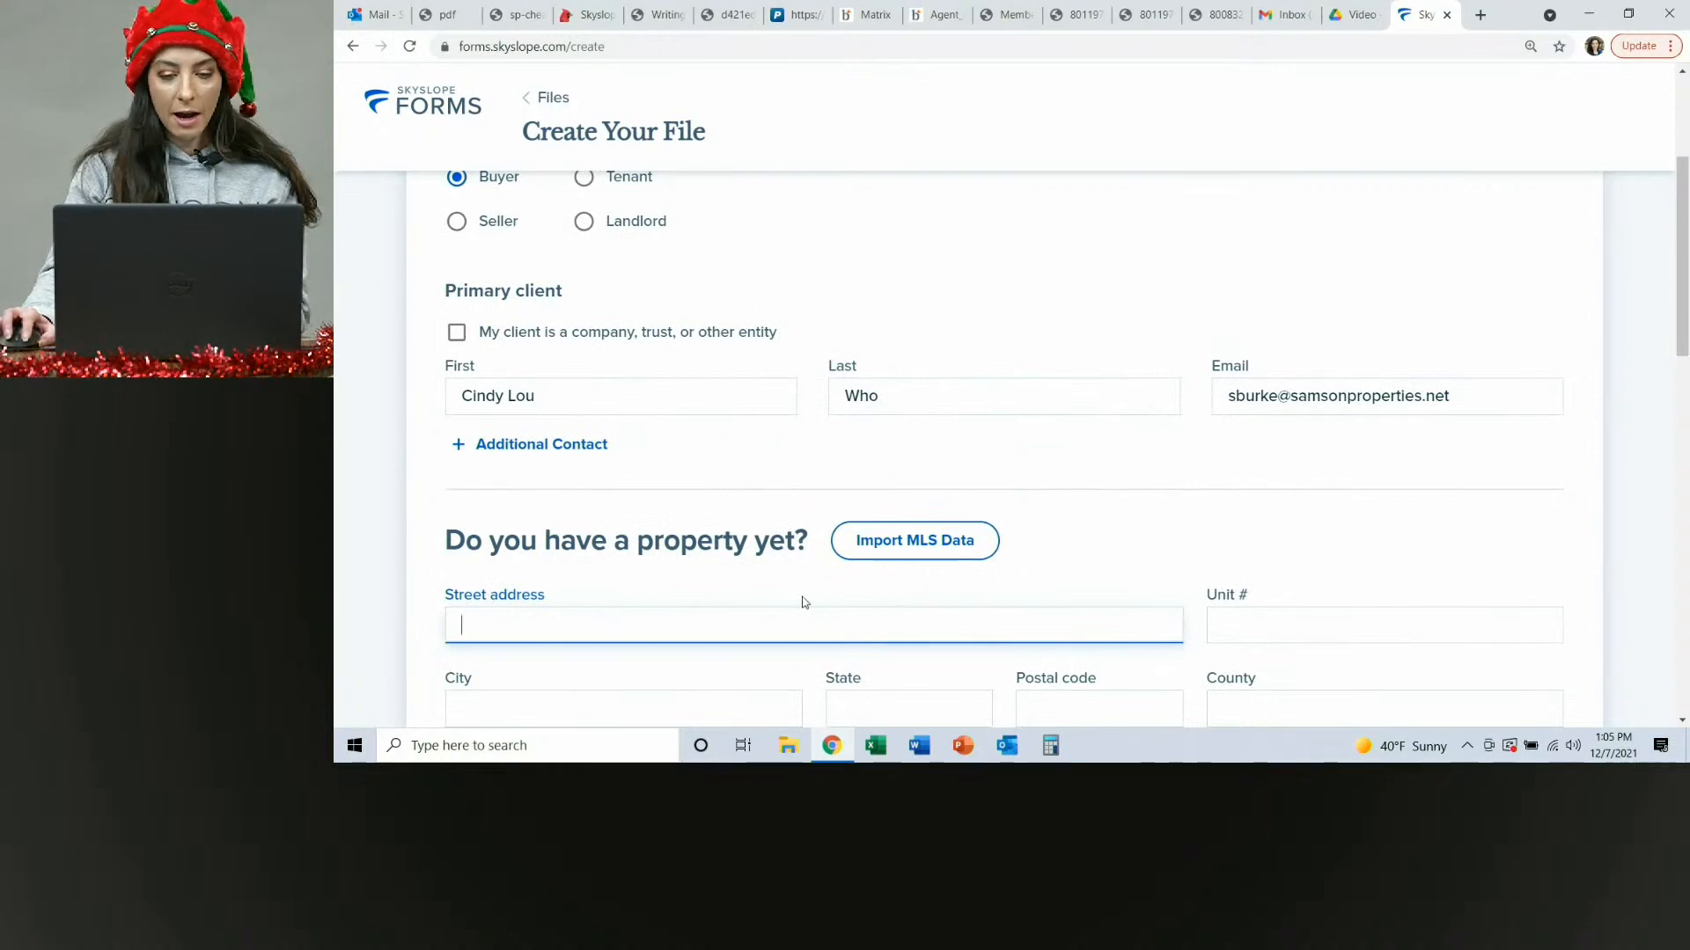
{"action": "scroll", "coordinate": [1096, 526], "scroll_direction": "down", "scroll_amount": 3}
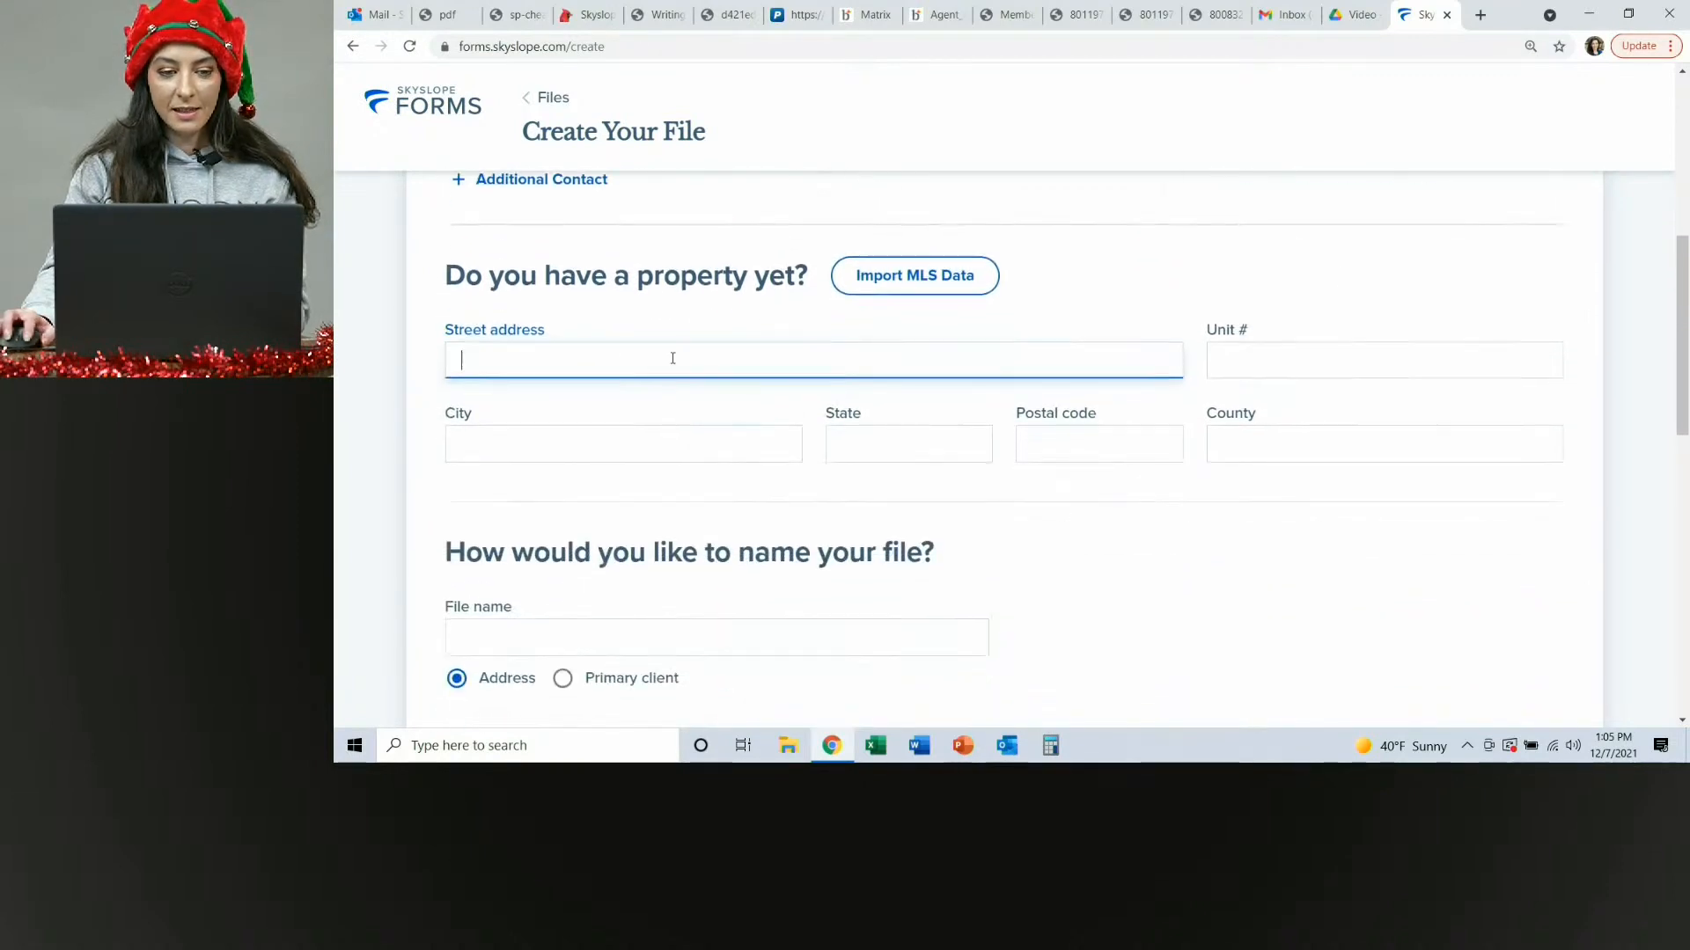
{"action": "type", "text": "12"}
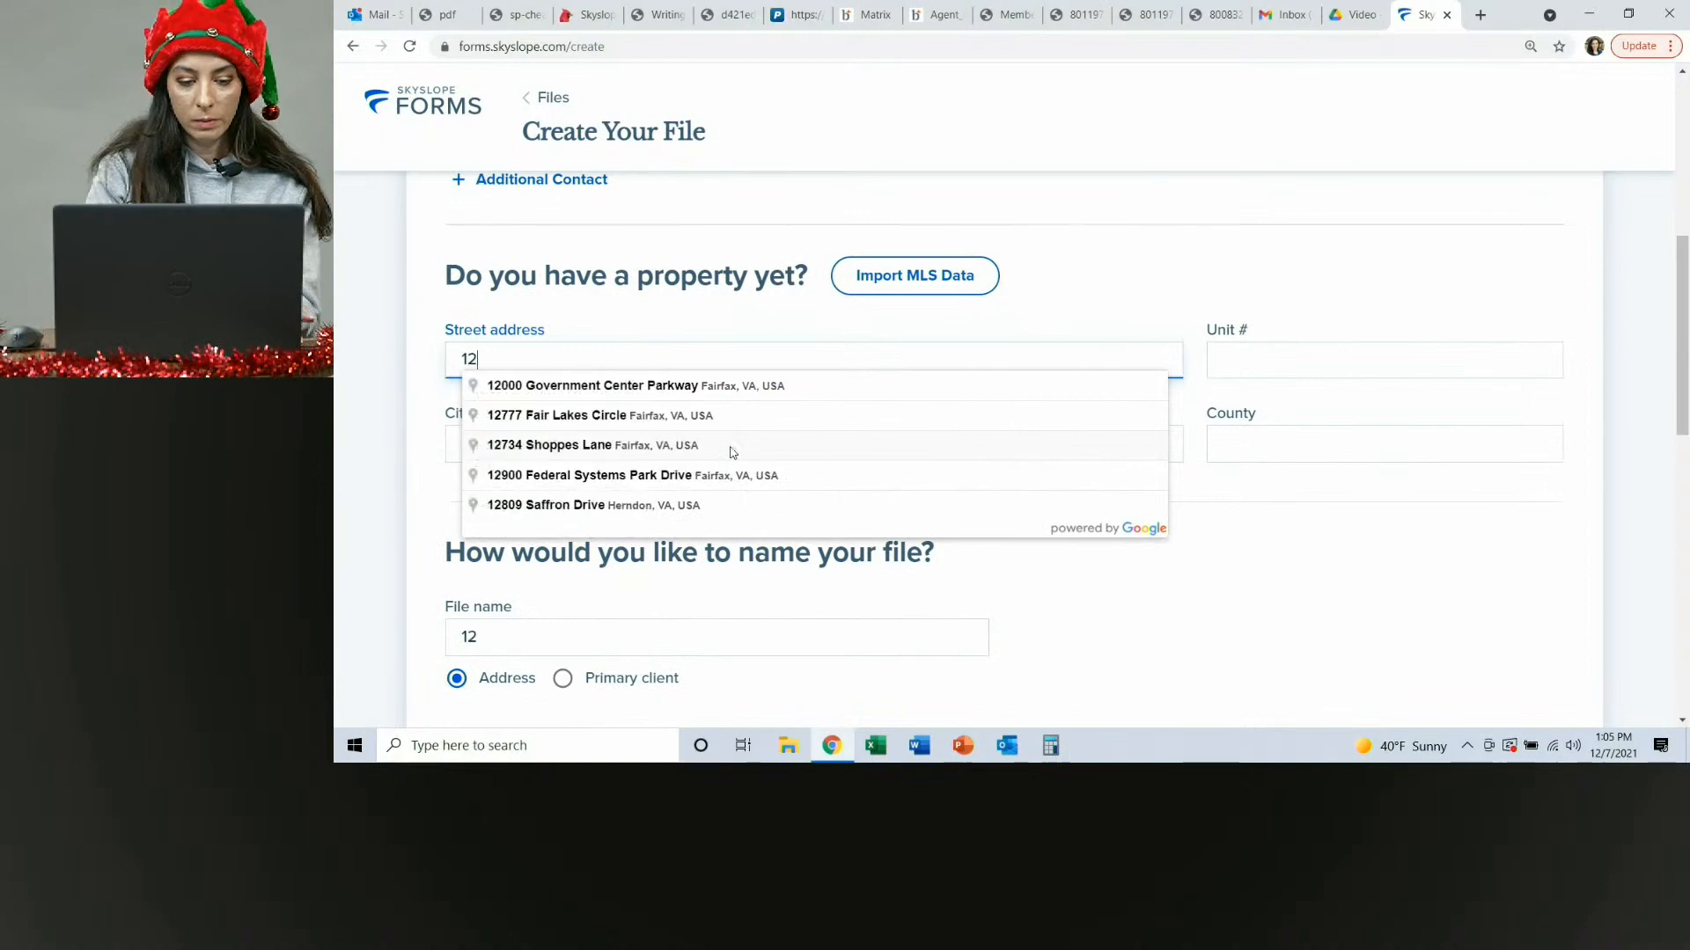
{"action": "type", "text": "3"}
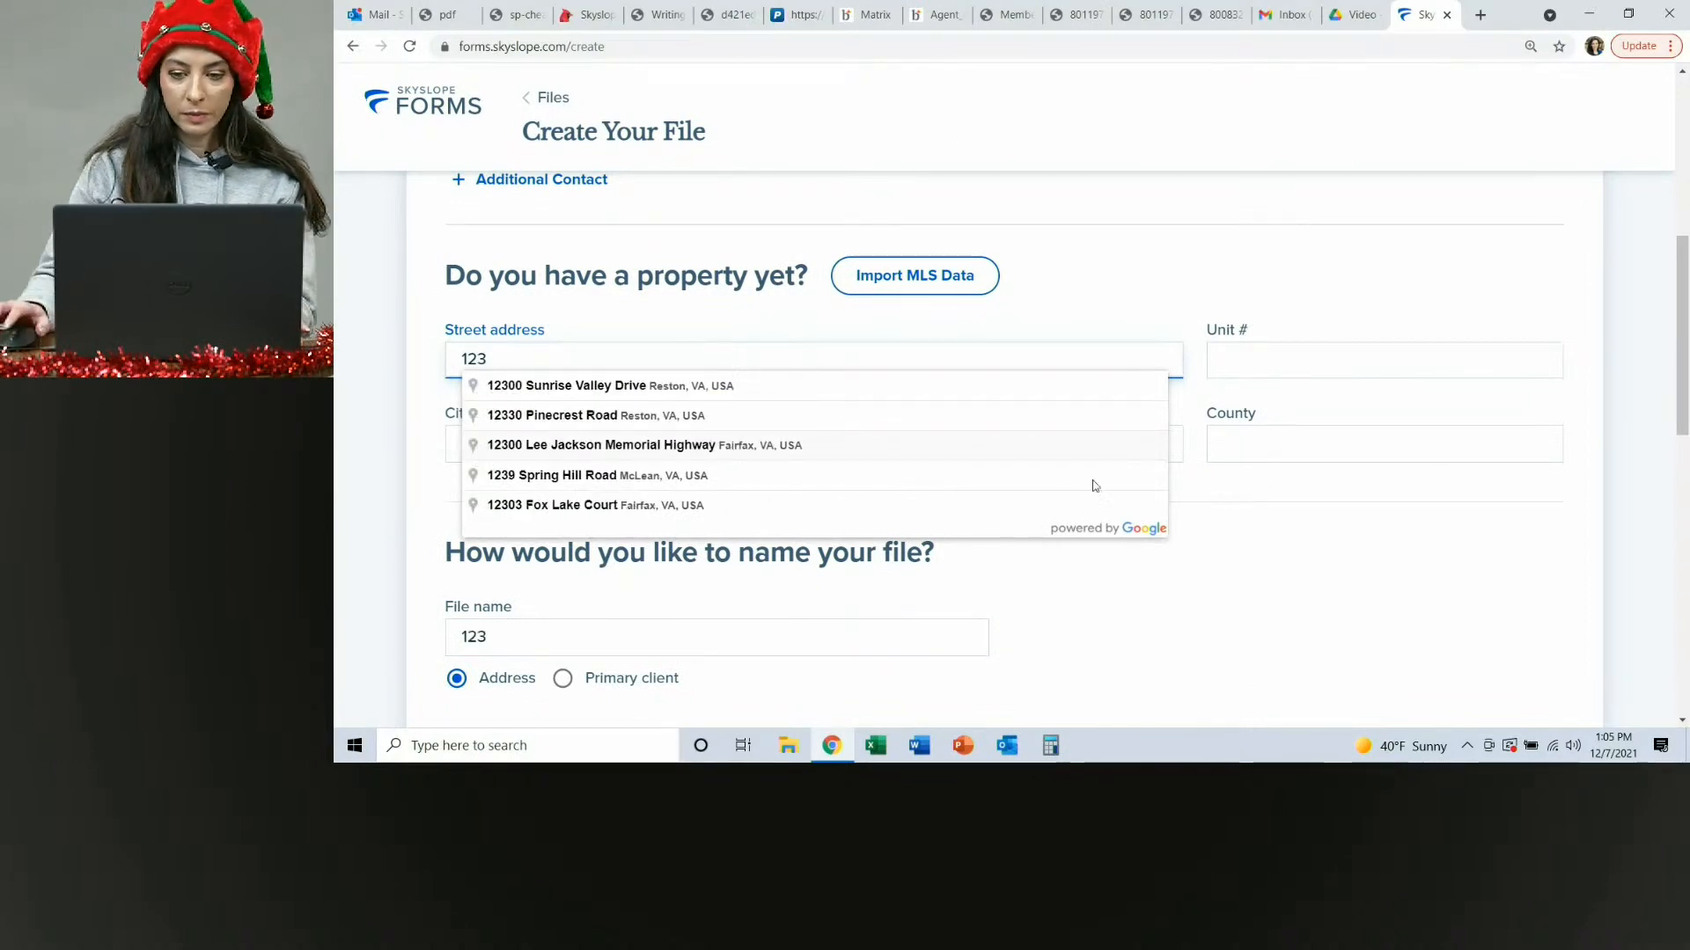
{"action": "left_click", "coordinate": [418, 406]}
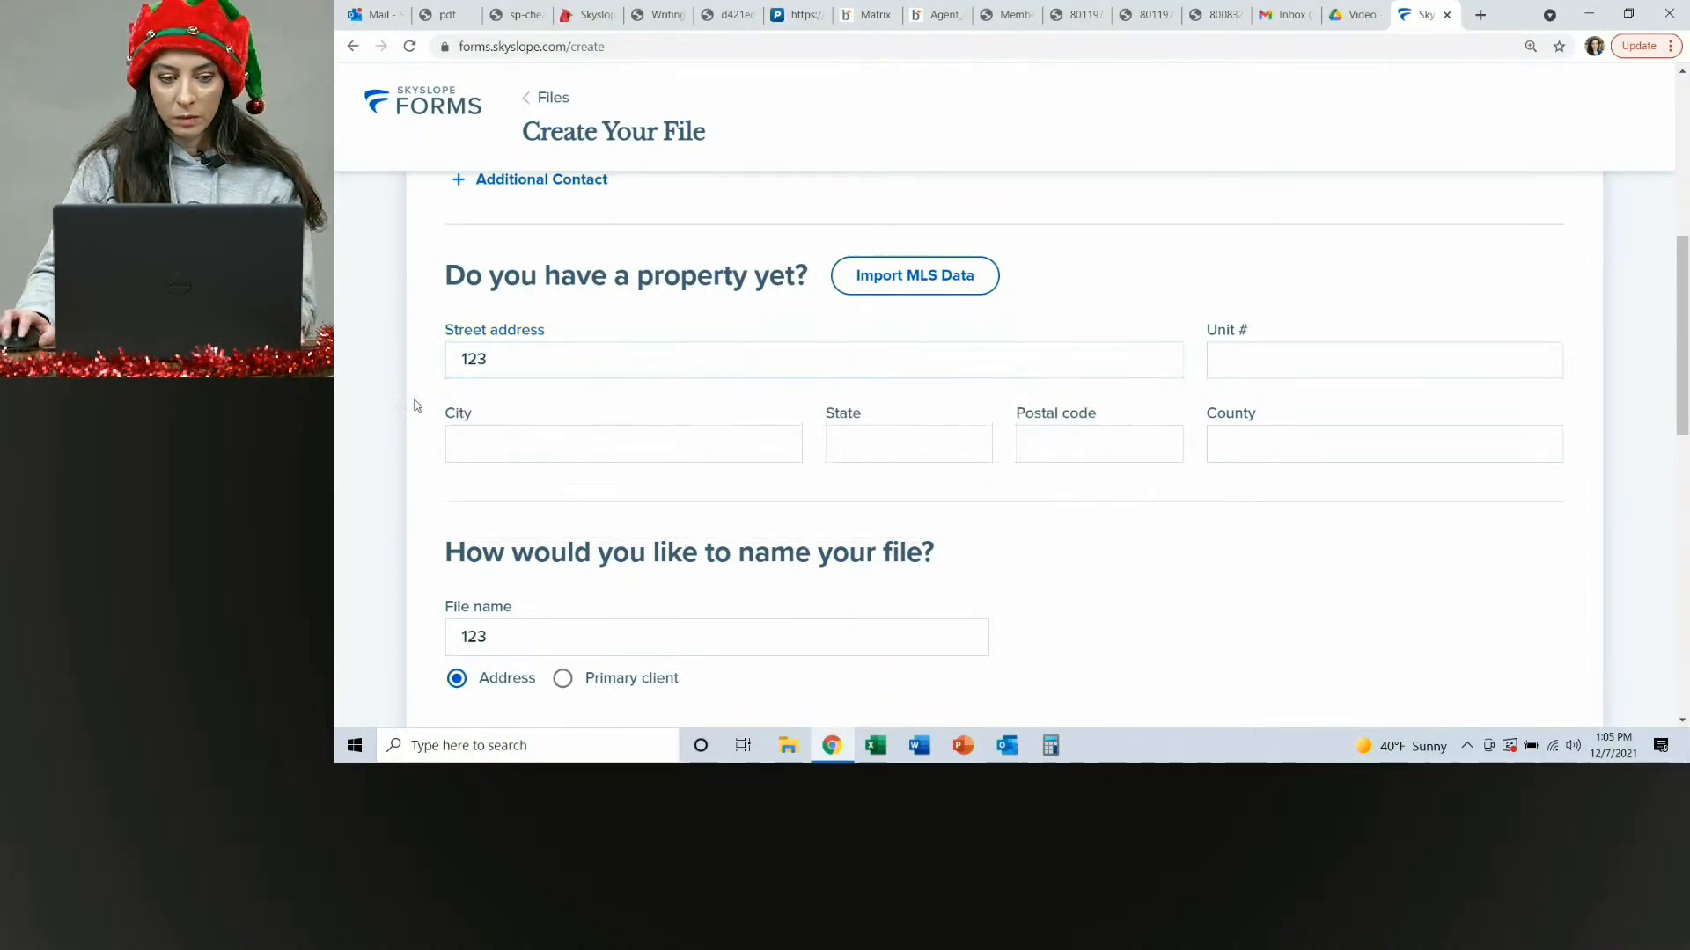
Enter Snowtown as the property's city and move on to the state, AK.
{"action": "left_click", "coordinate": [524, 461]}
{"action": "type", "text": "Snowtown"}
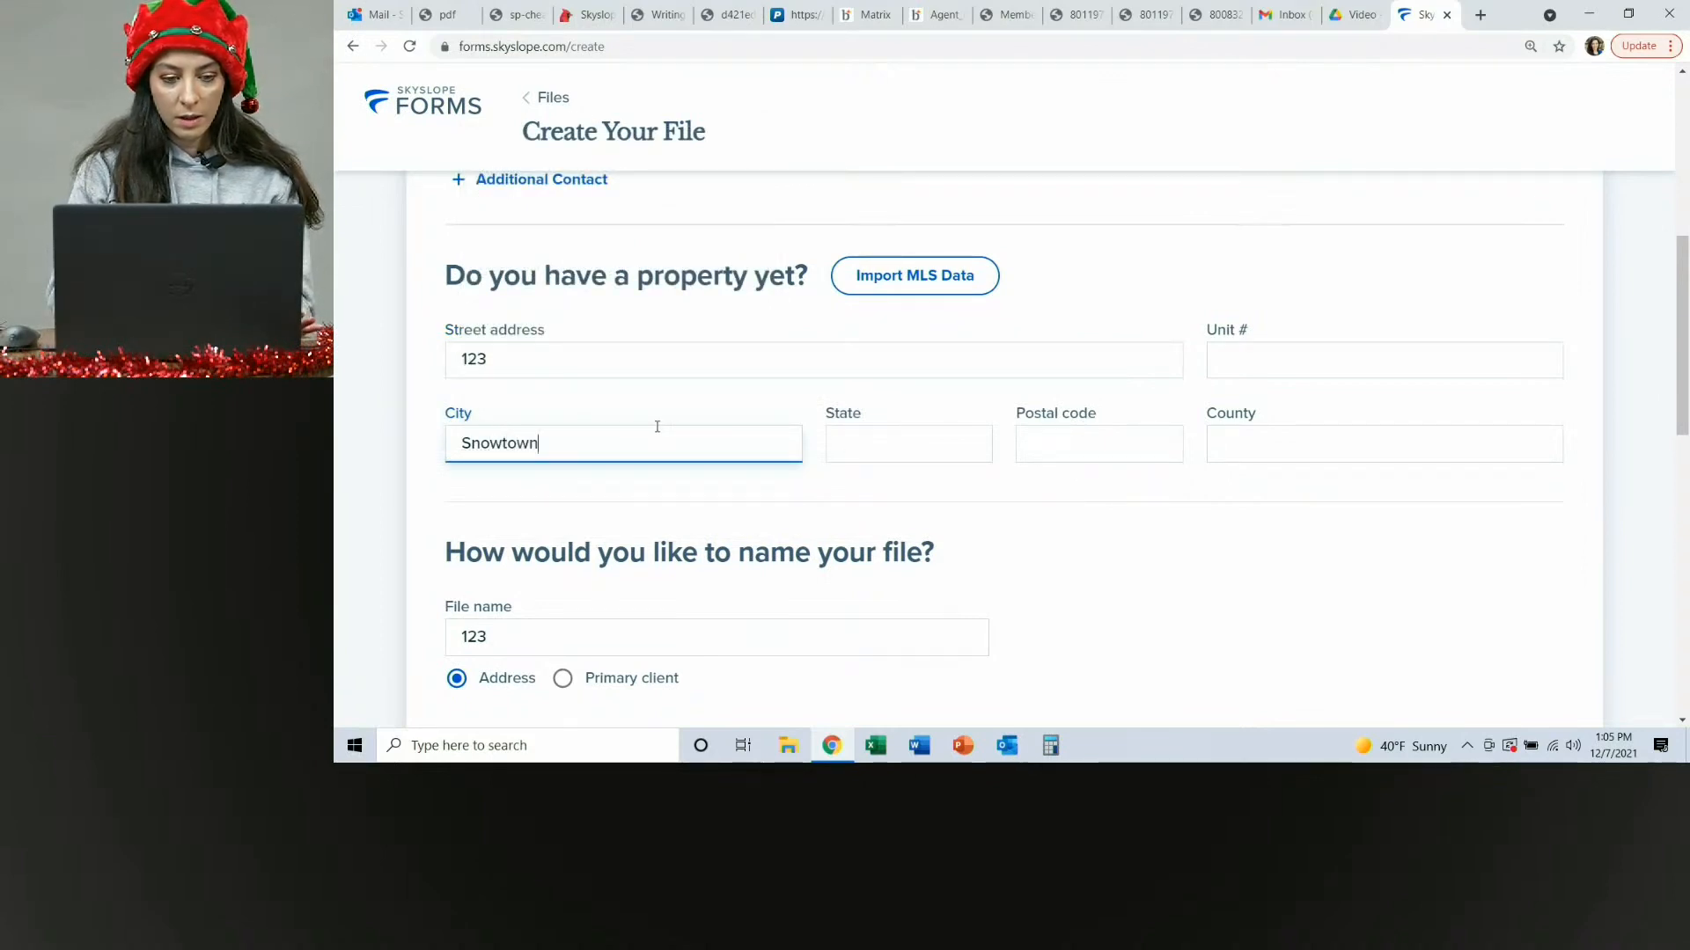
{"action": "key", "text": "Tab"}
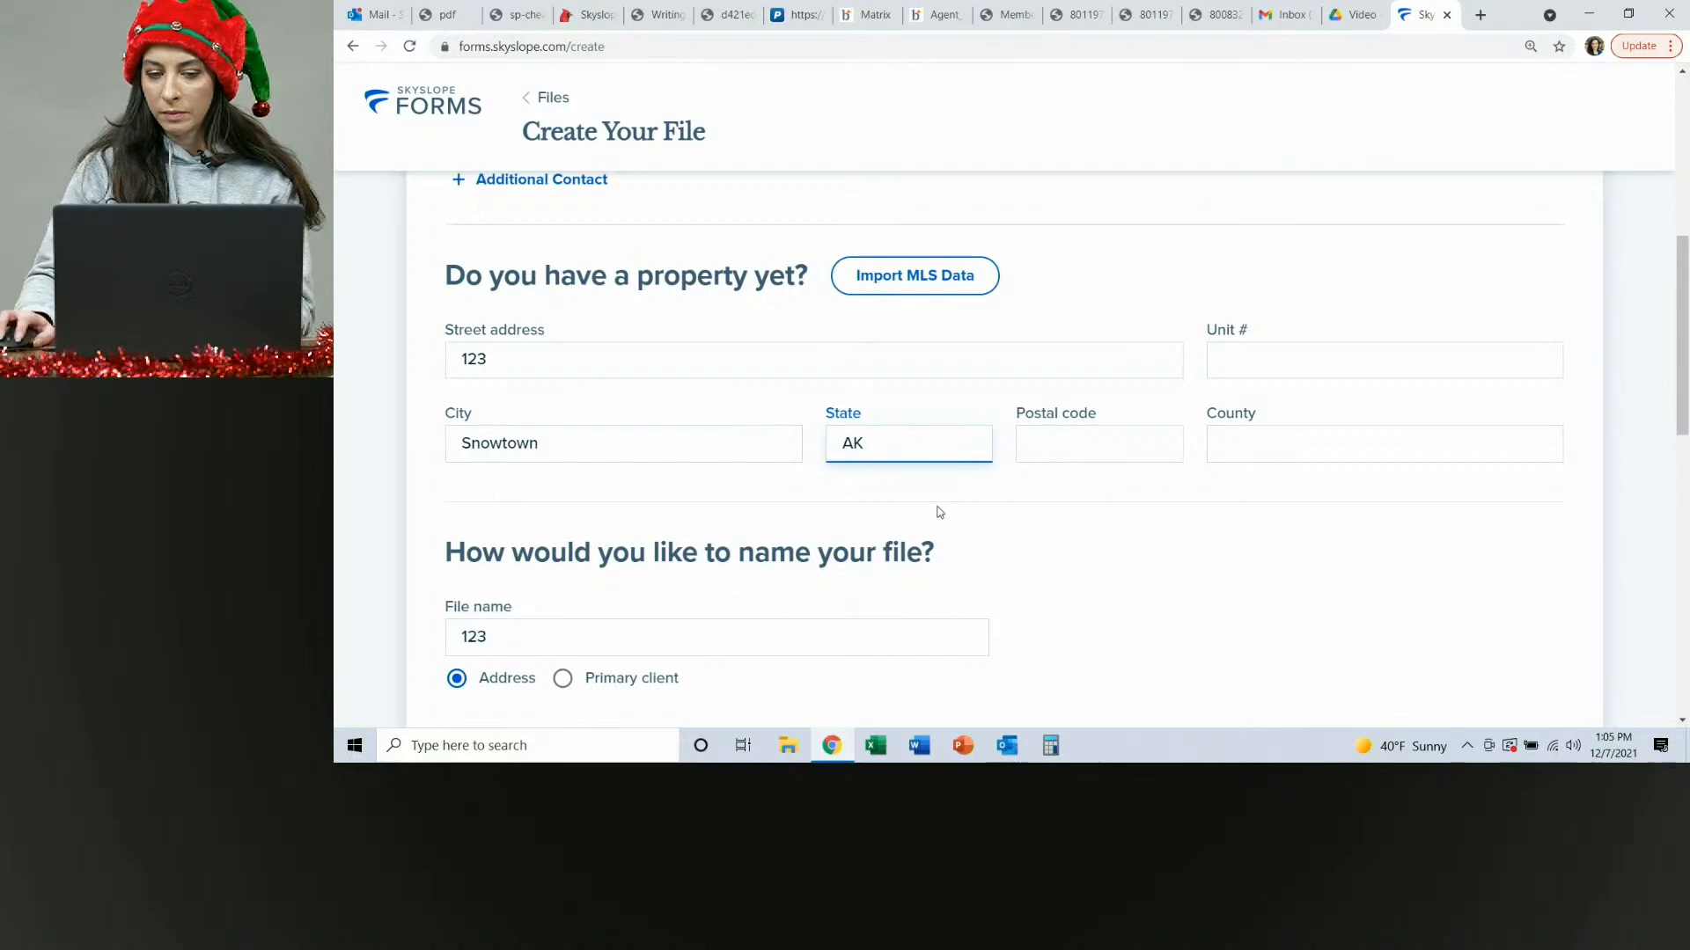
Enter 121211 as the property's postal code, leaving the county blank.
{"action": "left_click", "coordinate": [1105, 449]}
{"action": "type", "text": "1"}
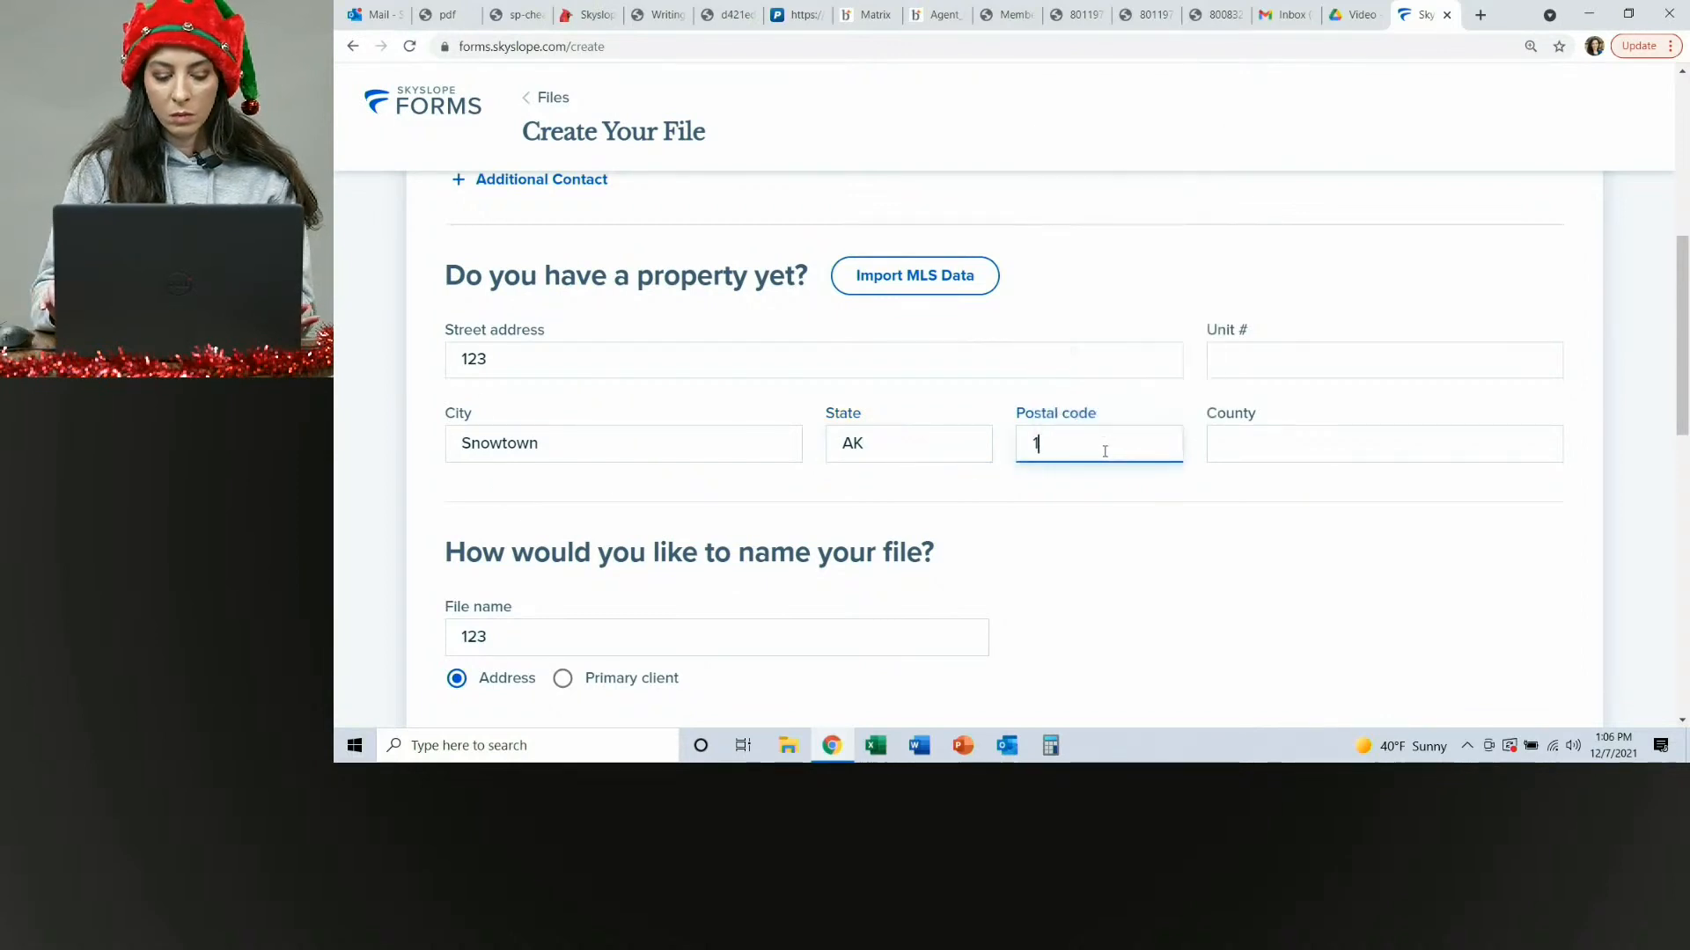
{"action": "type", "text": "21211"}
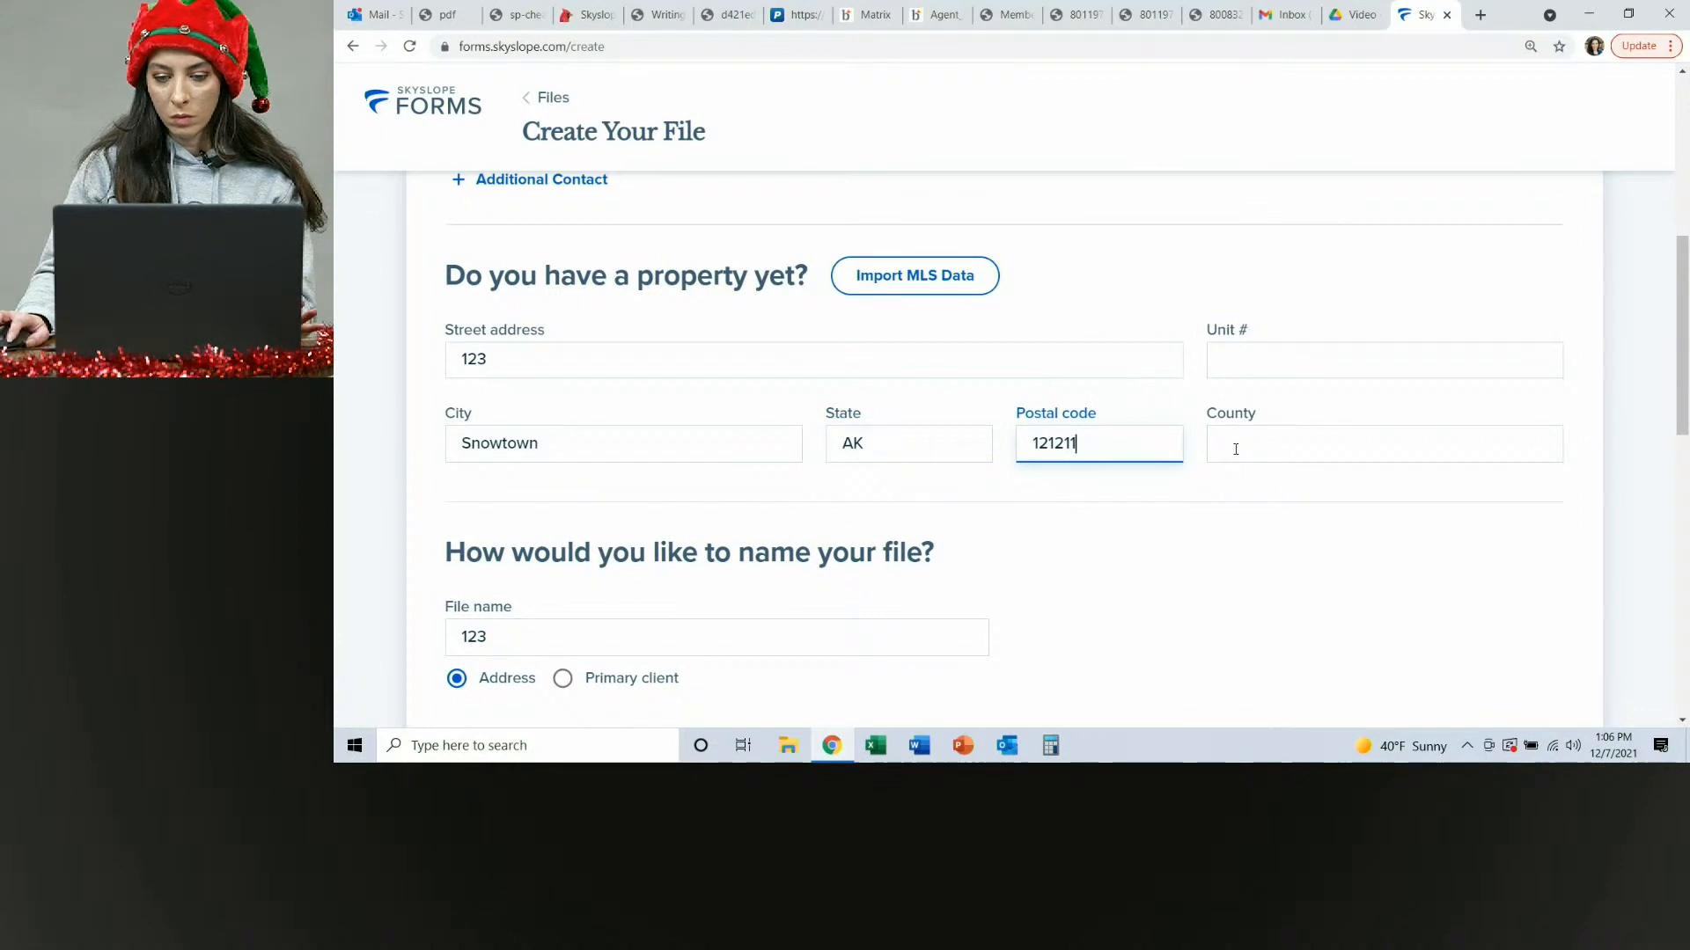
{"action": "left_click", "coordinate": [1236, 445]}
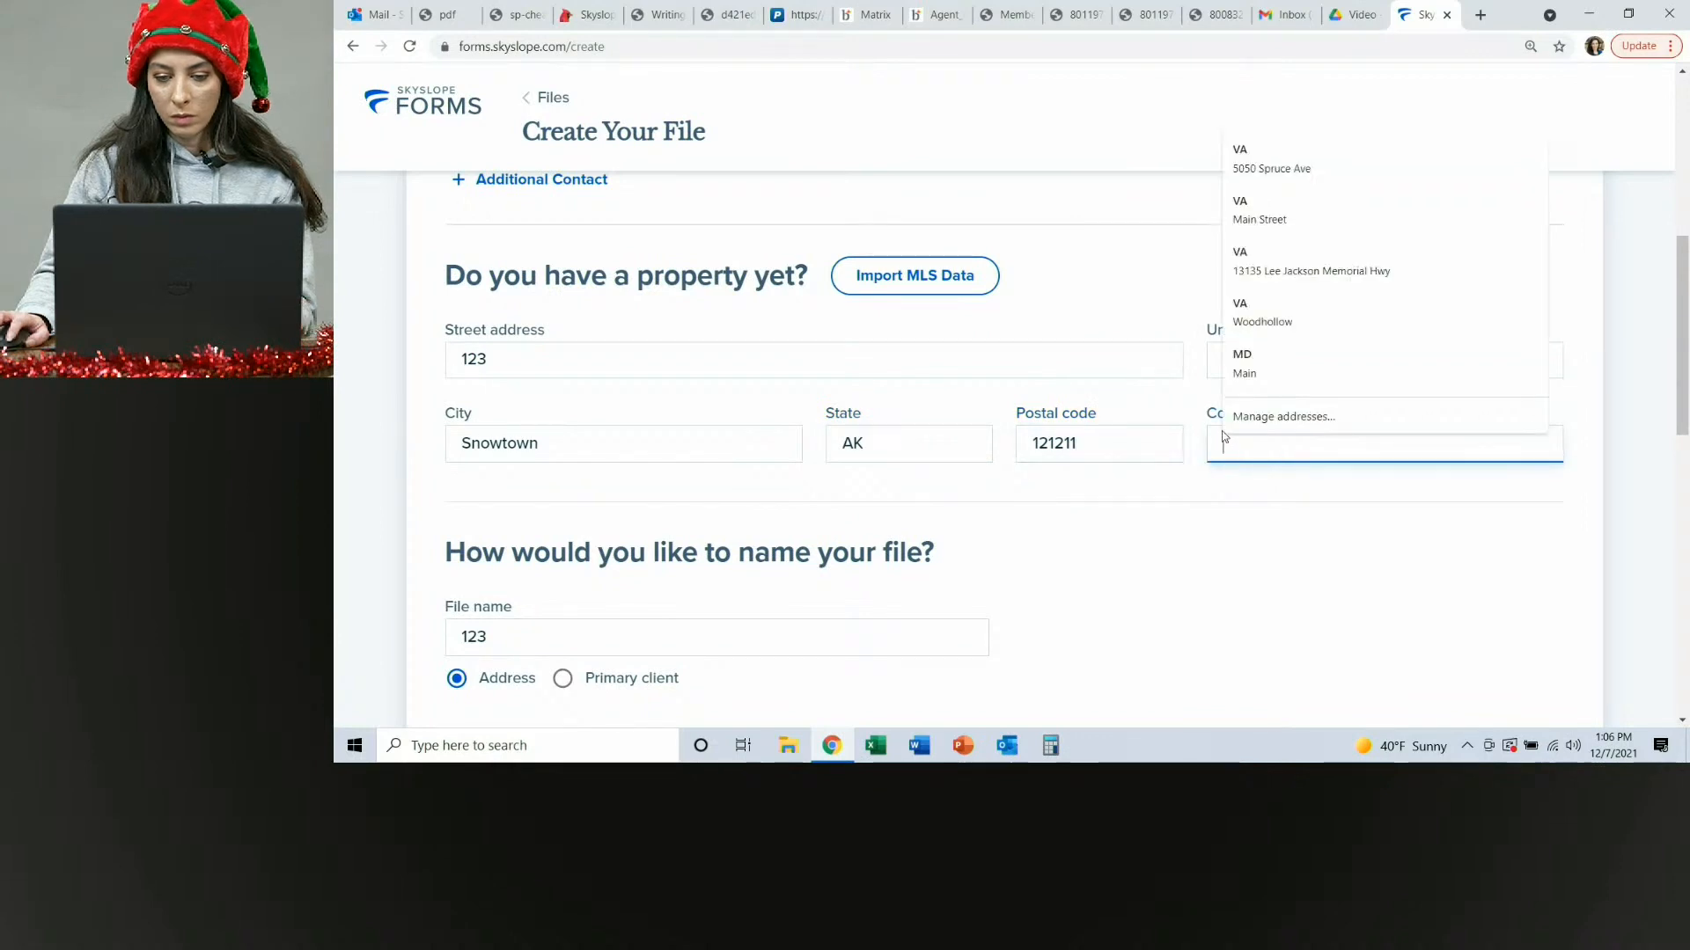
{"action": "left_click", "coordinate": [1042, 352]}
{"action": "left_click", "coordinate": [1178, 290]}
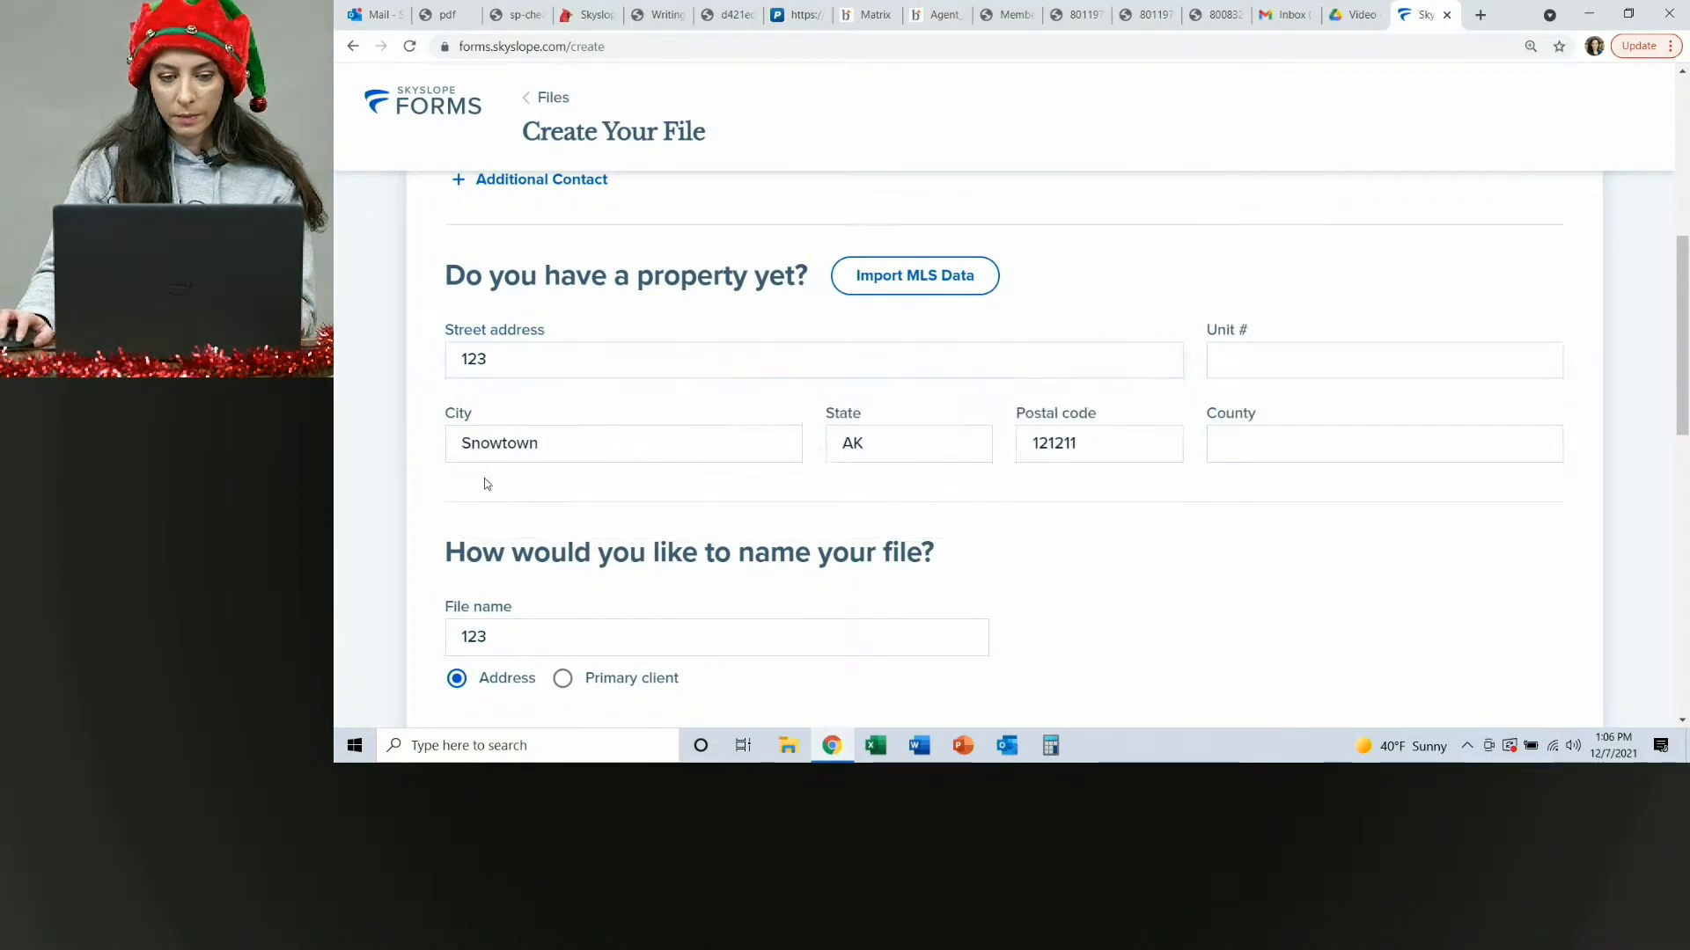
Replace the property's city with Whovile.
{"action": "double_click", "coordinate": [500, 445]}
{"action": "left_click", "coordinate": [563, 517]}
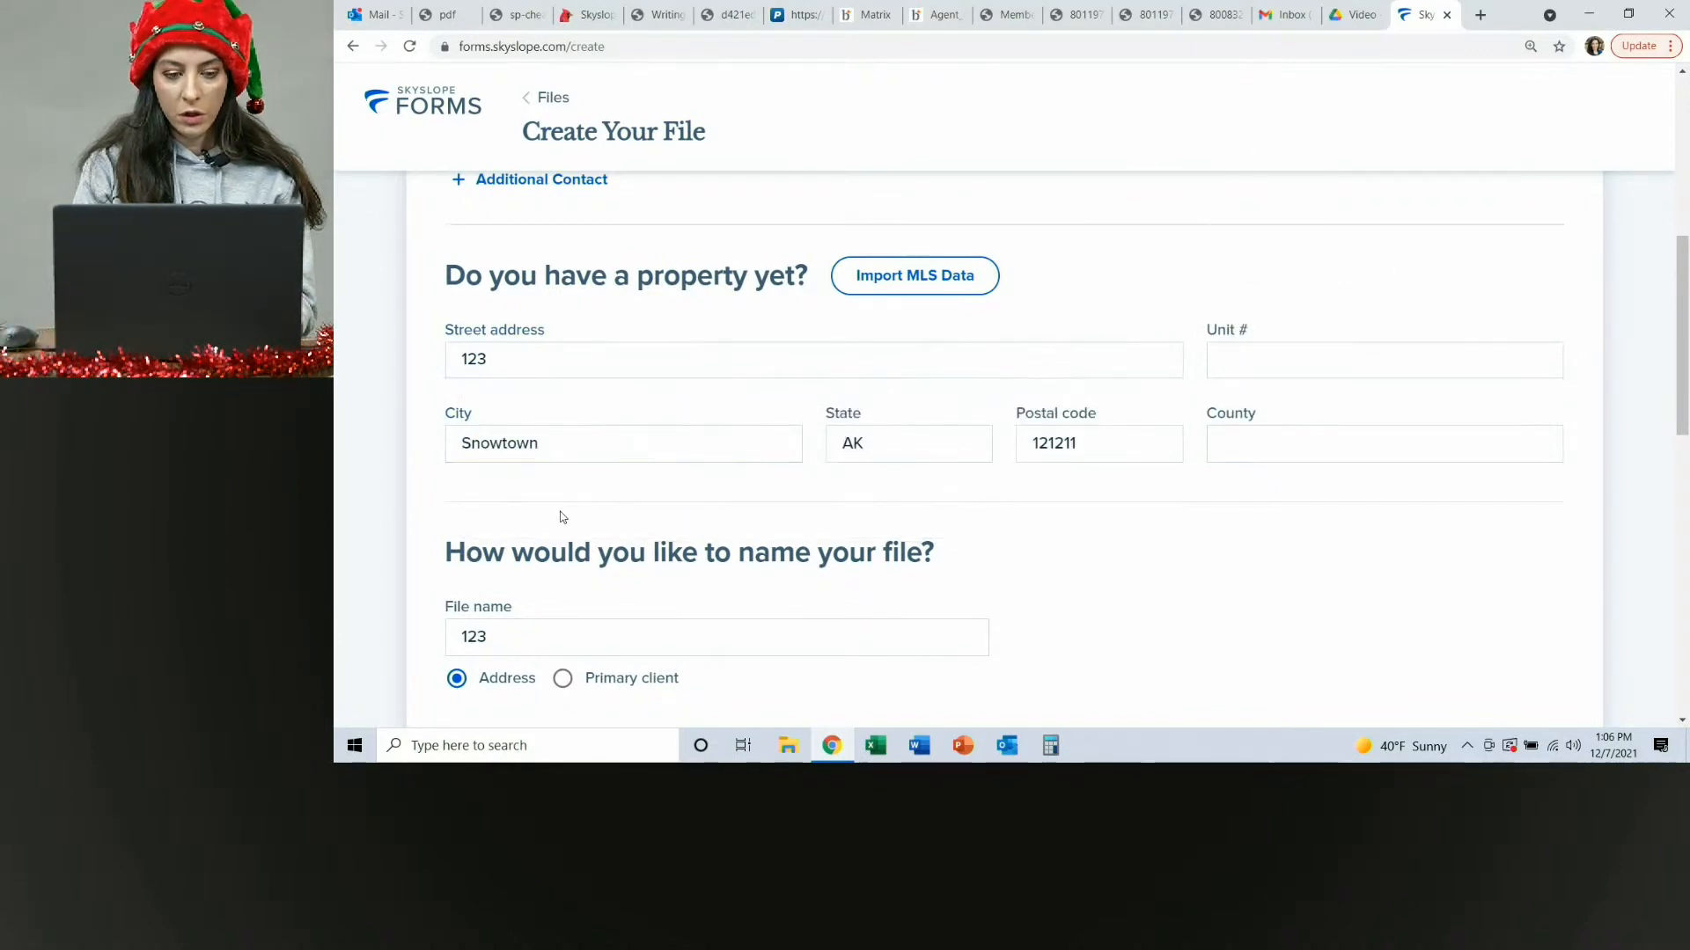
{"action": "double_click", "coordinate": [500, 440]}
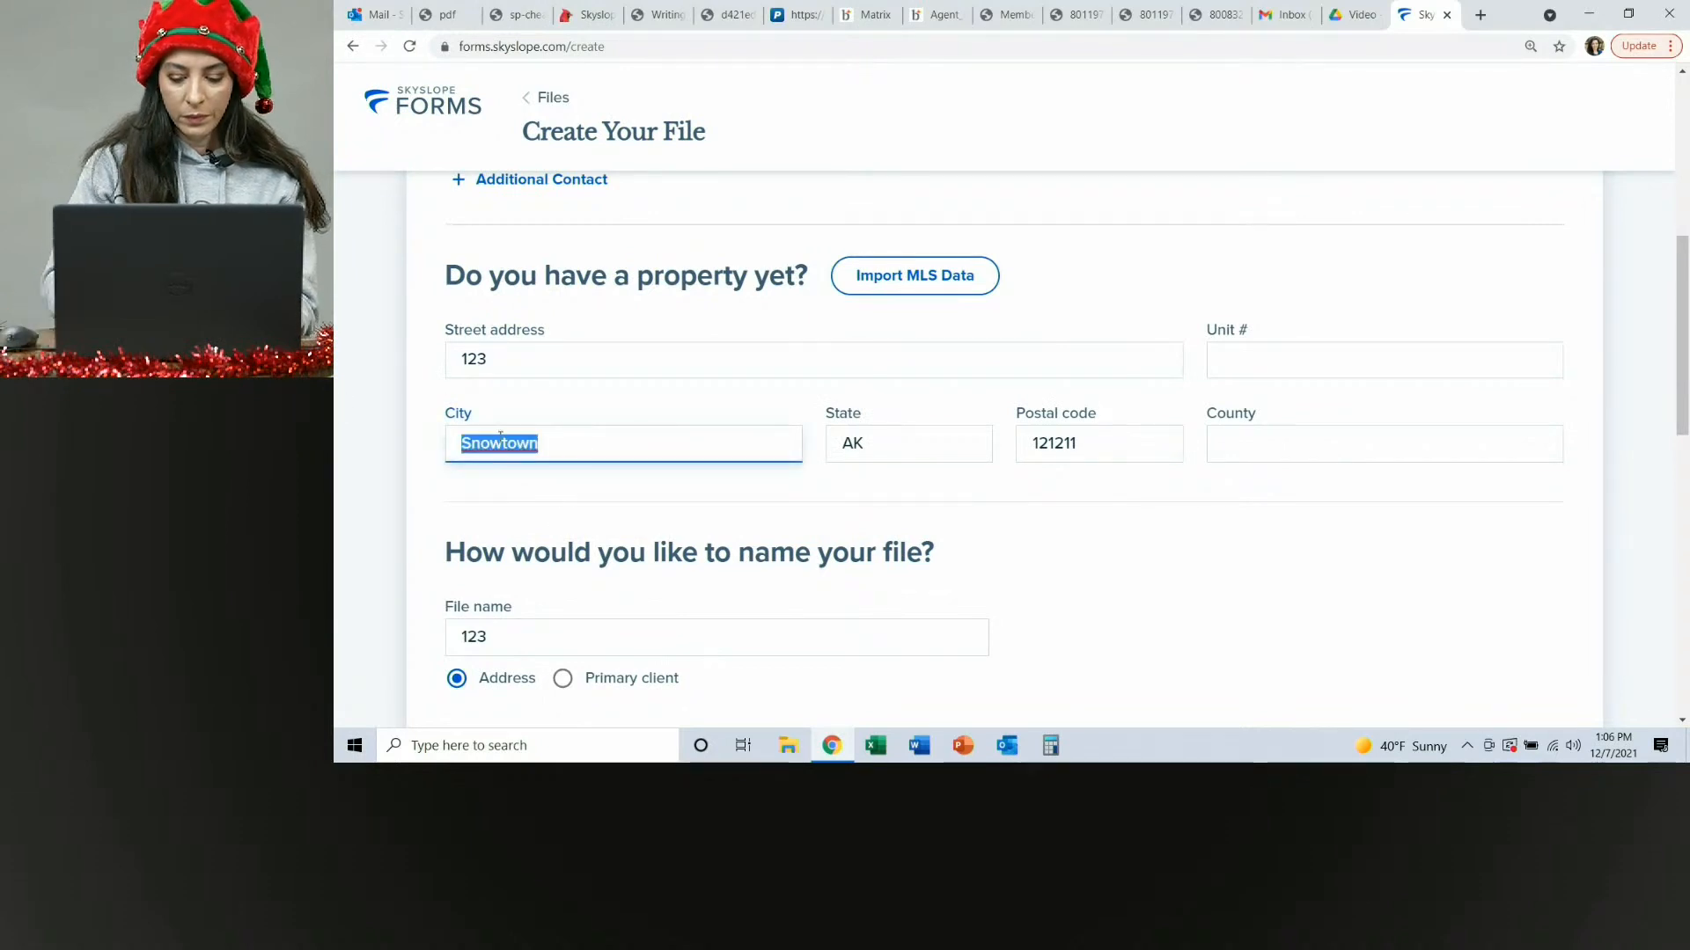
{"action": "type", "text": "Whovil"}
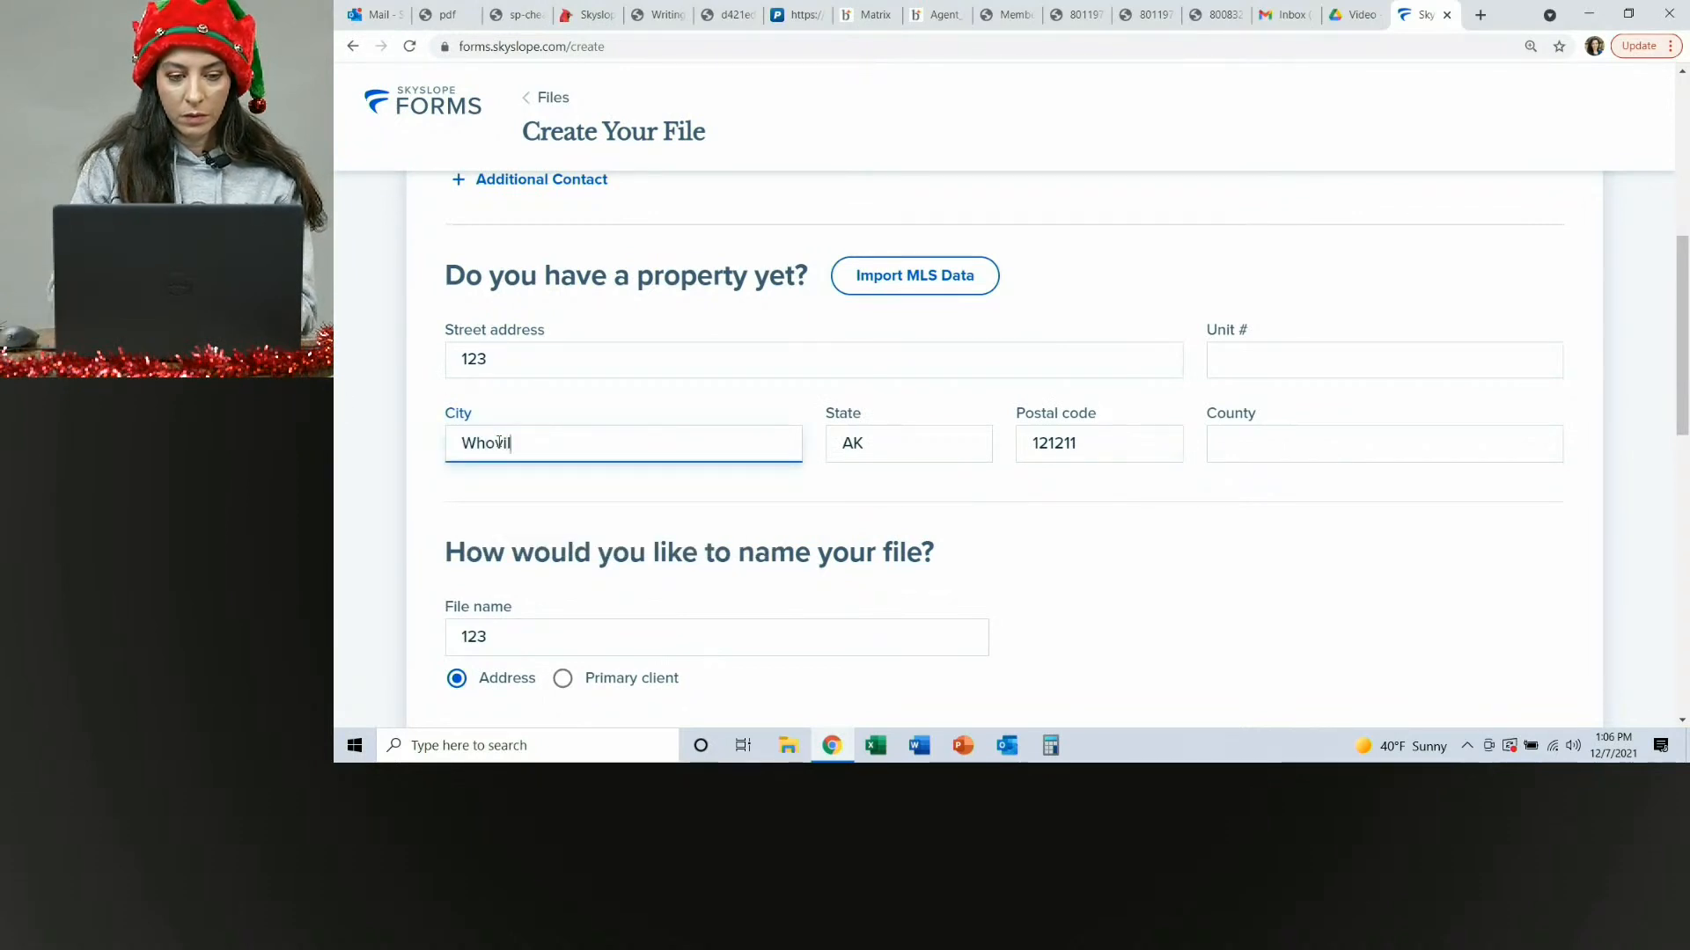
{"action": "type", "text": "e"}
{"action": "left_click", "coordinate": [1107, 281]}
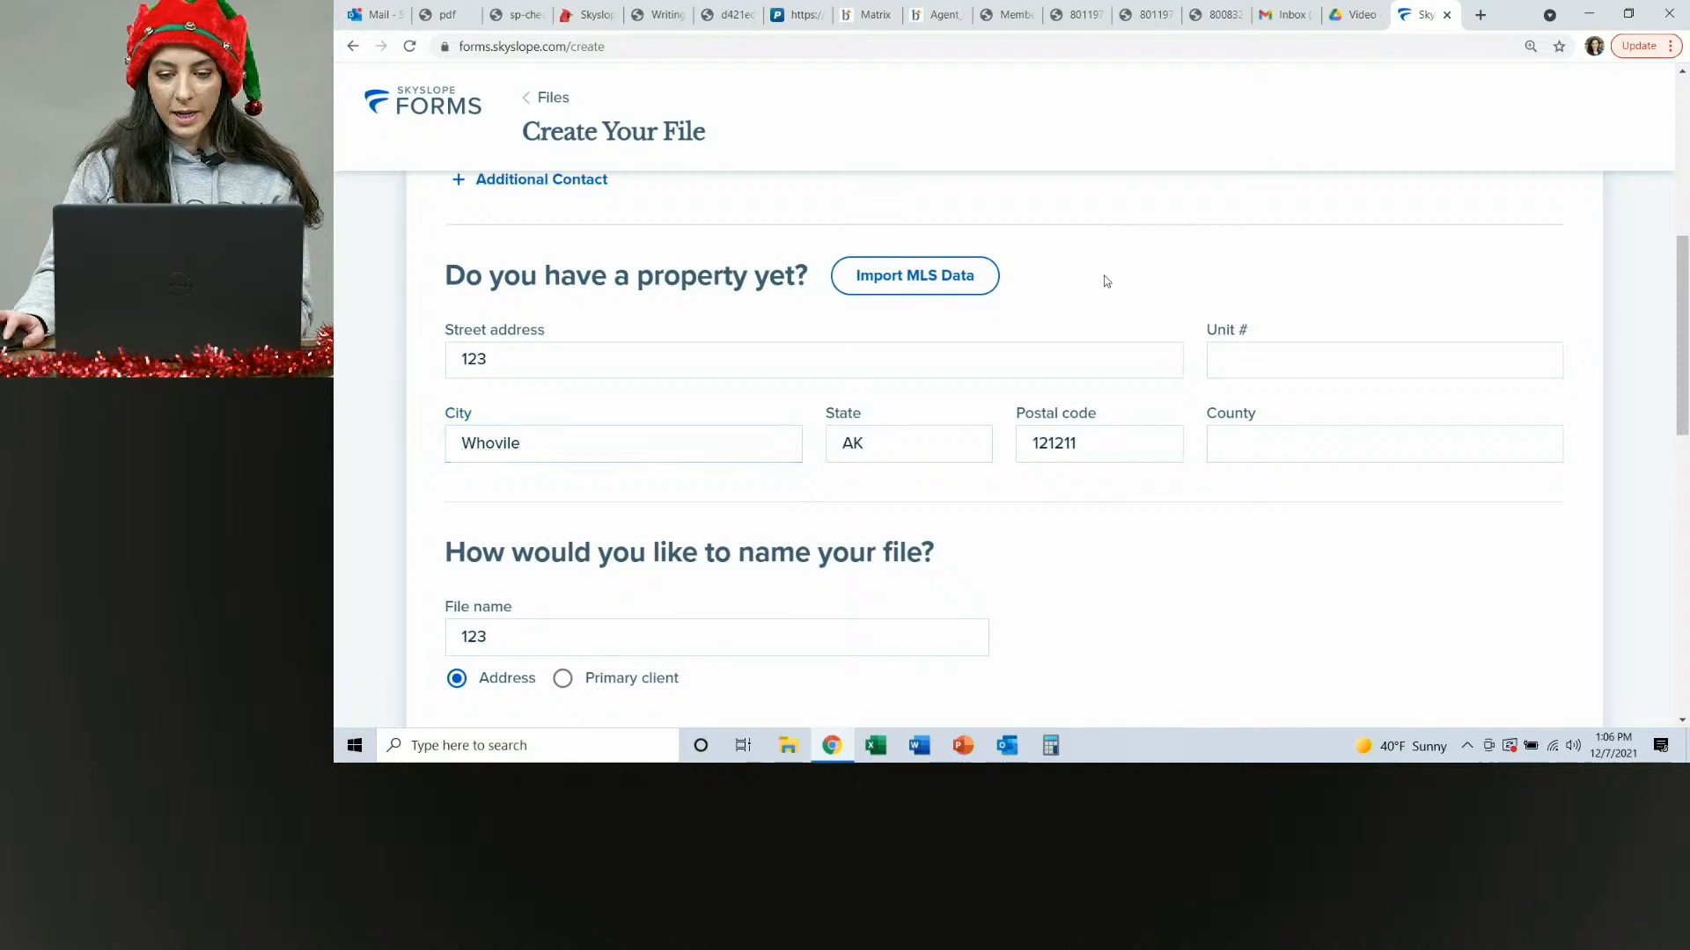
Switch the file naming option to use the primary client's name.
{"action": "scroll", "coordinate": [1109, 326], "scroll_direction": "down", "scroll_amount": 5}
{"action": "scroll", "coordinate": [645, 237], "scroll_direction": "up", "scroll_amount": 3}
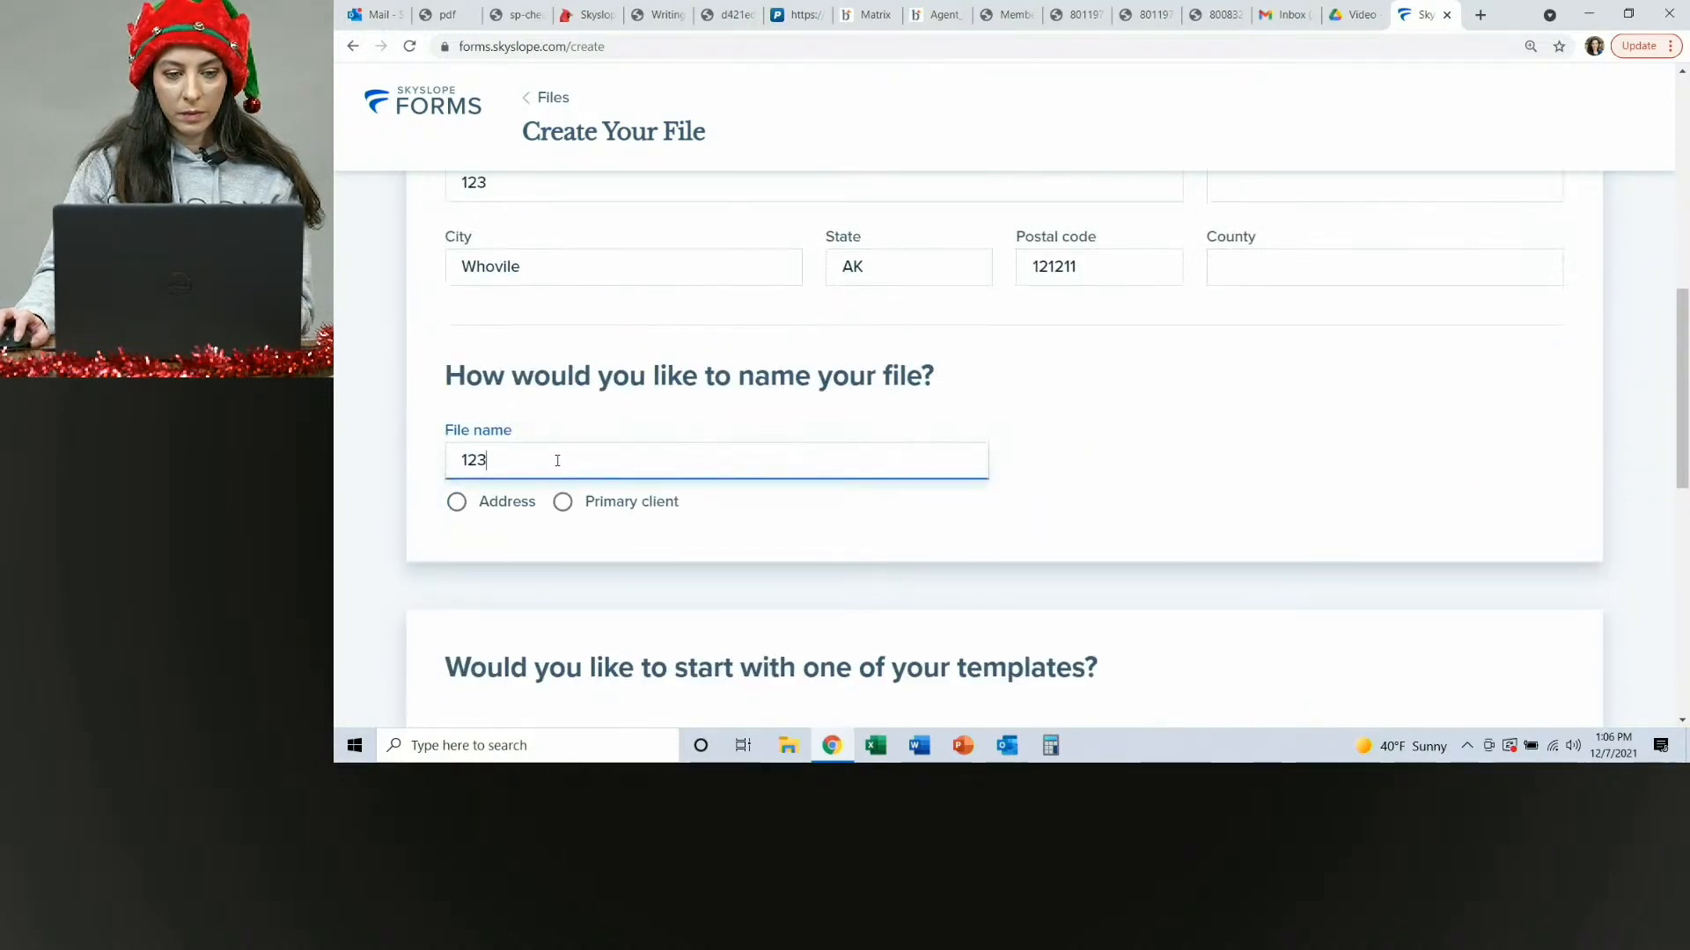
{"action": "left_click", "coordinate": [560, 503]}
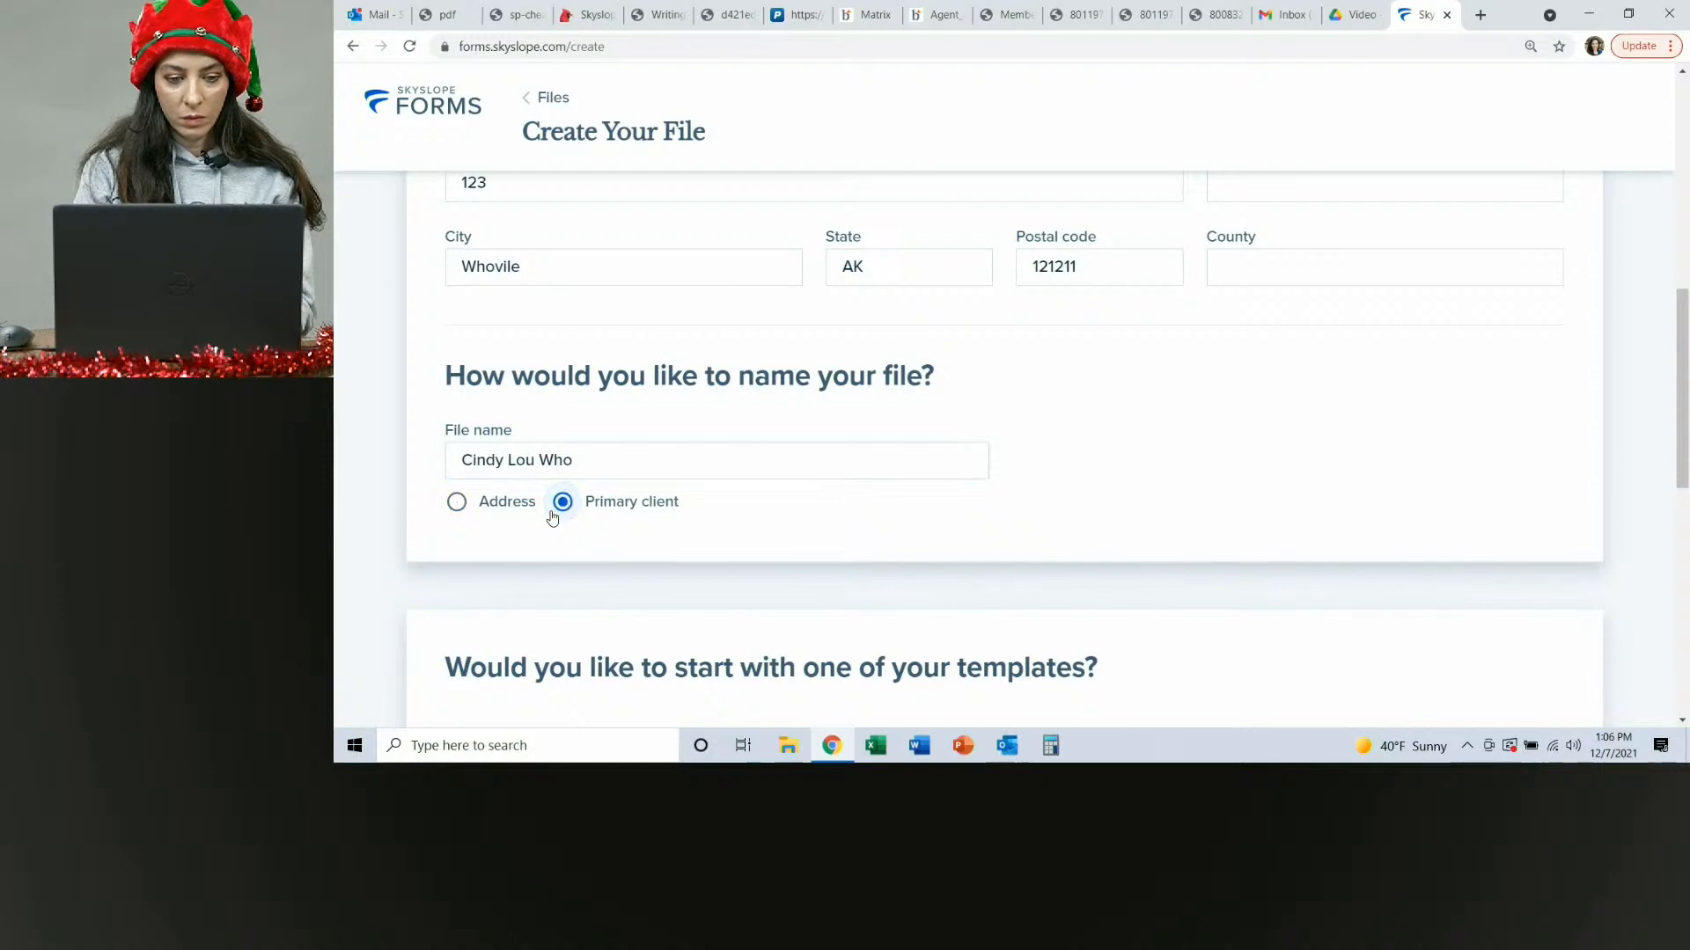
{"action": "left_click", "coordinate": [457, 504]}
{"action": "scroll", "coordinate": [547, 464], "scroll_direction": "up", "scroll_amount": 1}
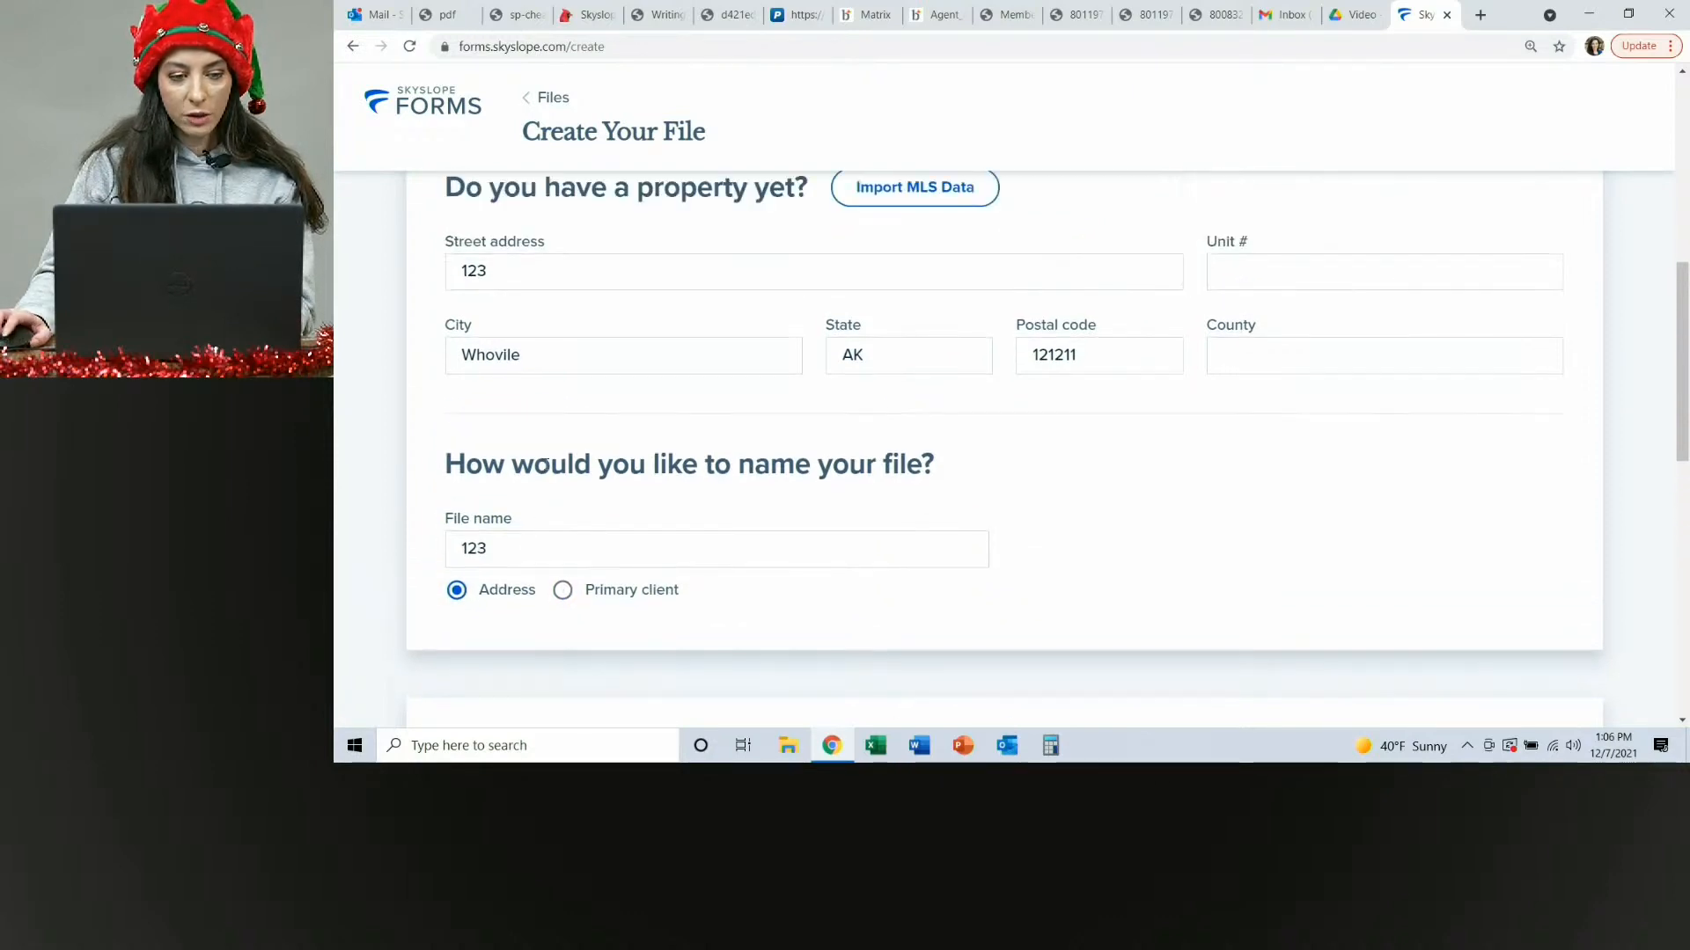
{"action": "left_click", "coordinate": [564, 592]}
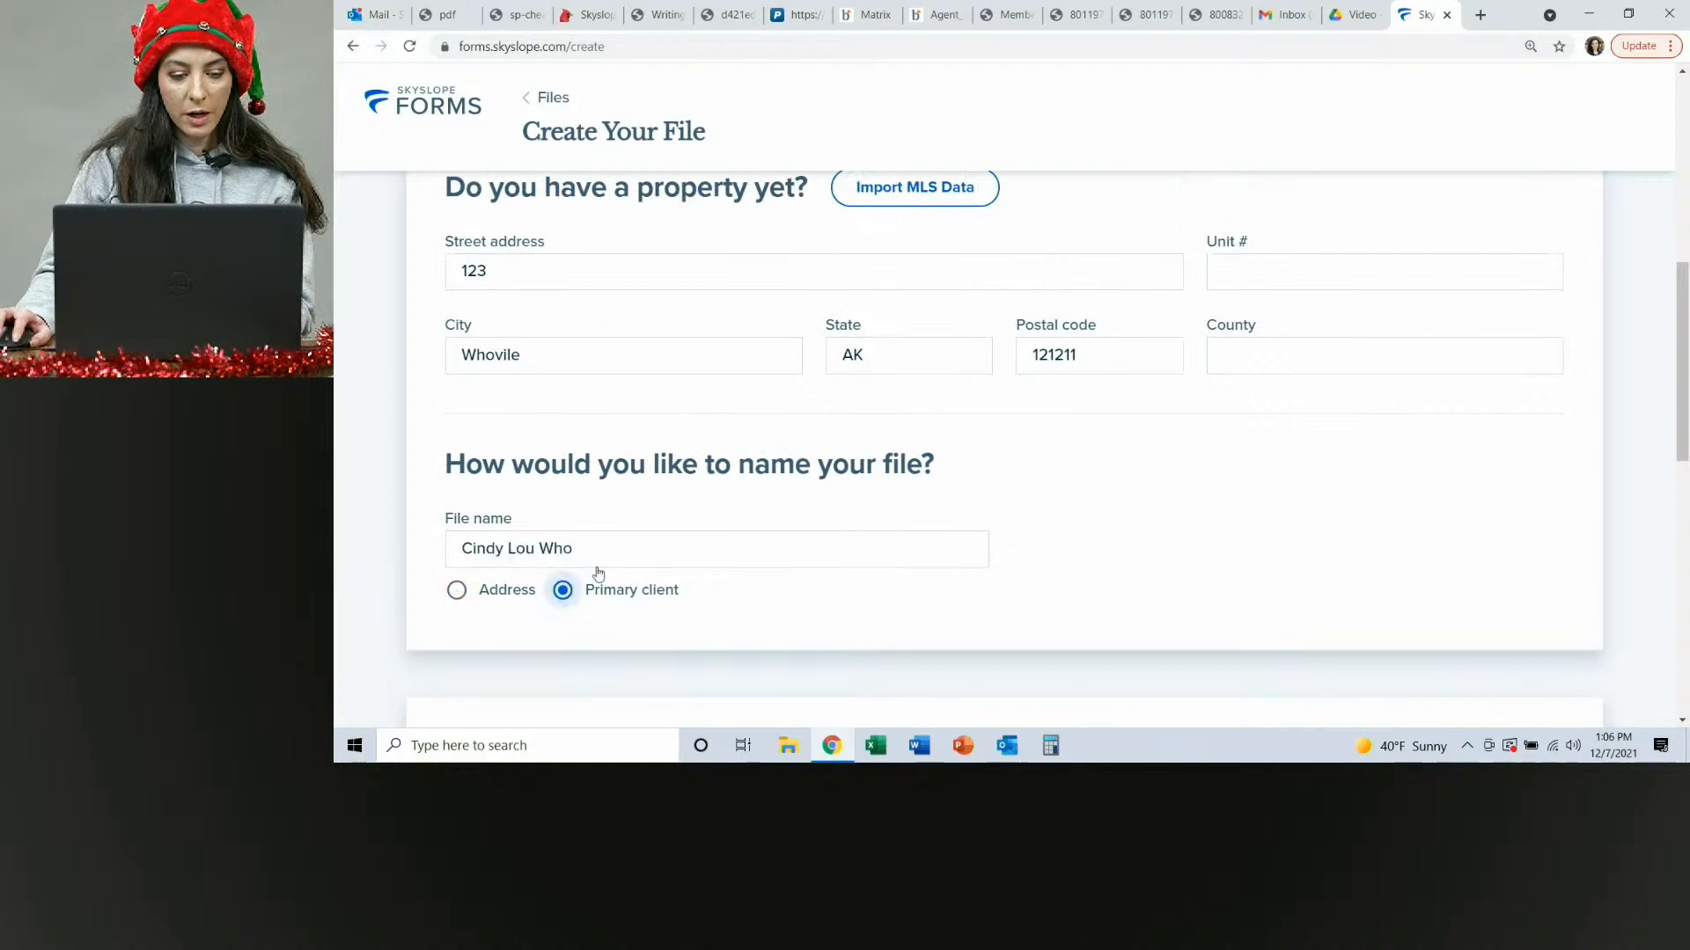
Rename the file as Cindy Lou Who Purchase.
{"action": "left_click", "coordinate": [642, 558]}
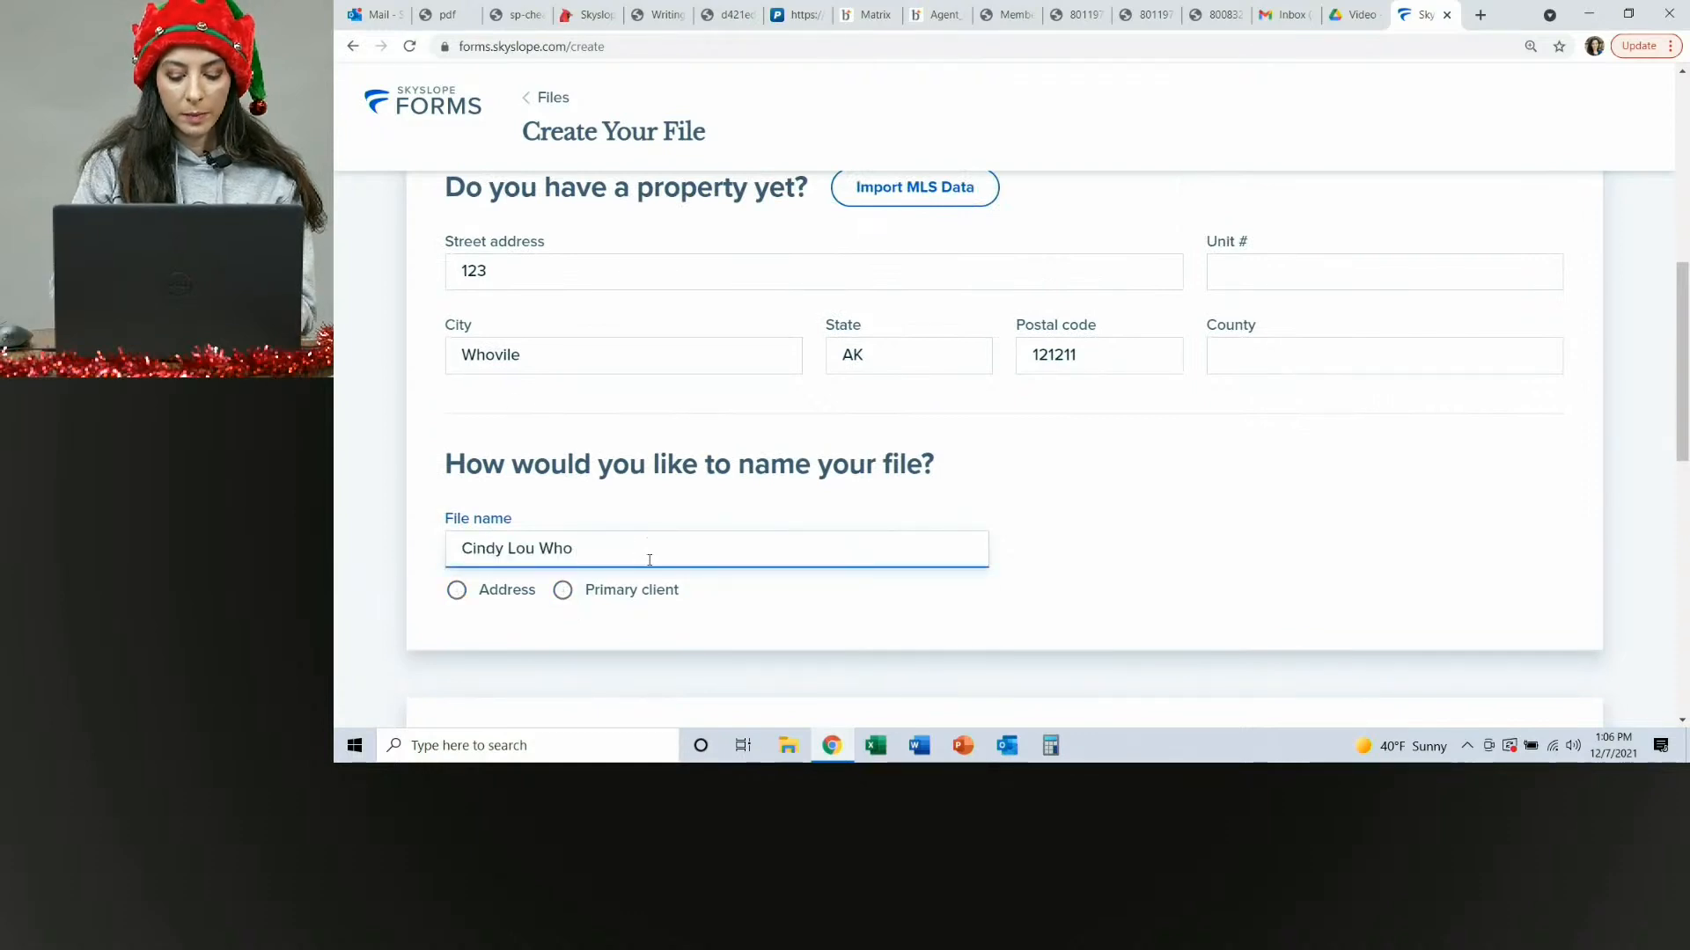
{"action": "type", "text": "Purcase"}
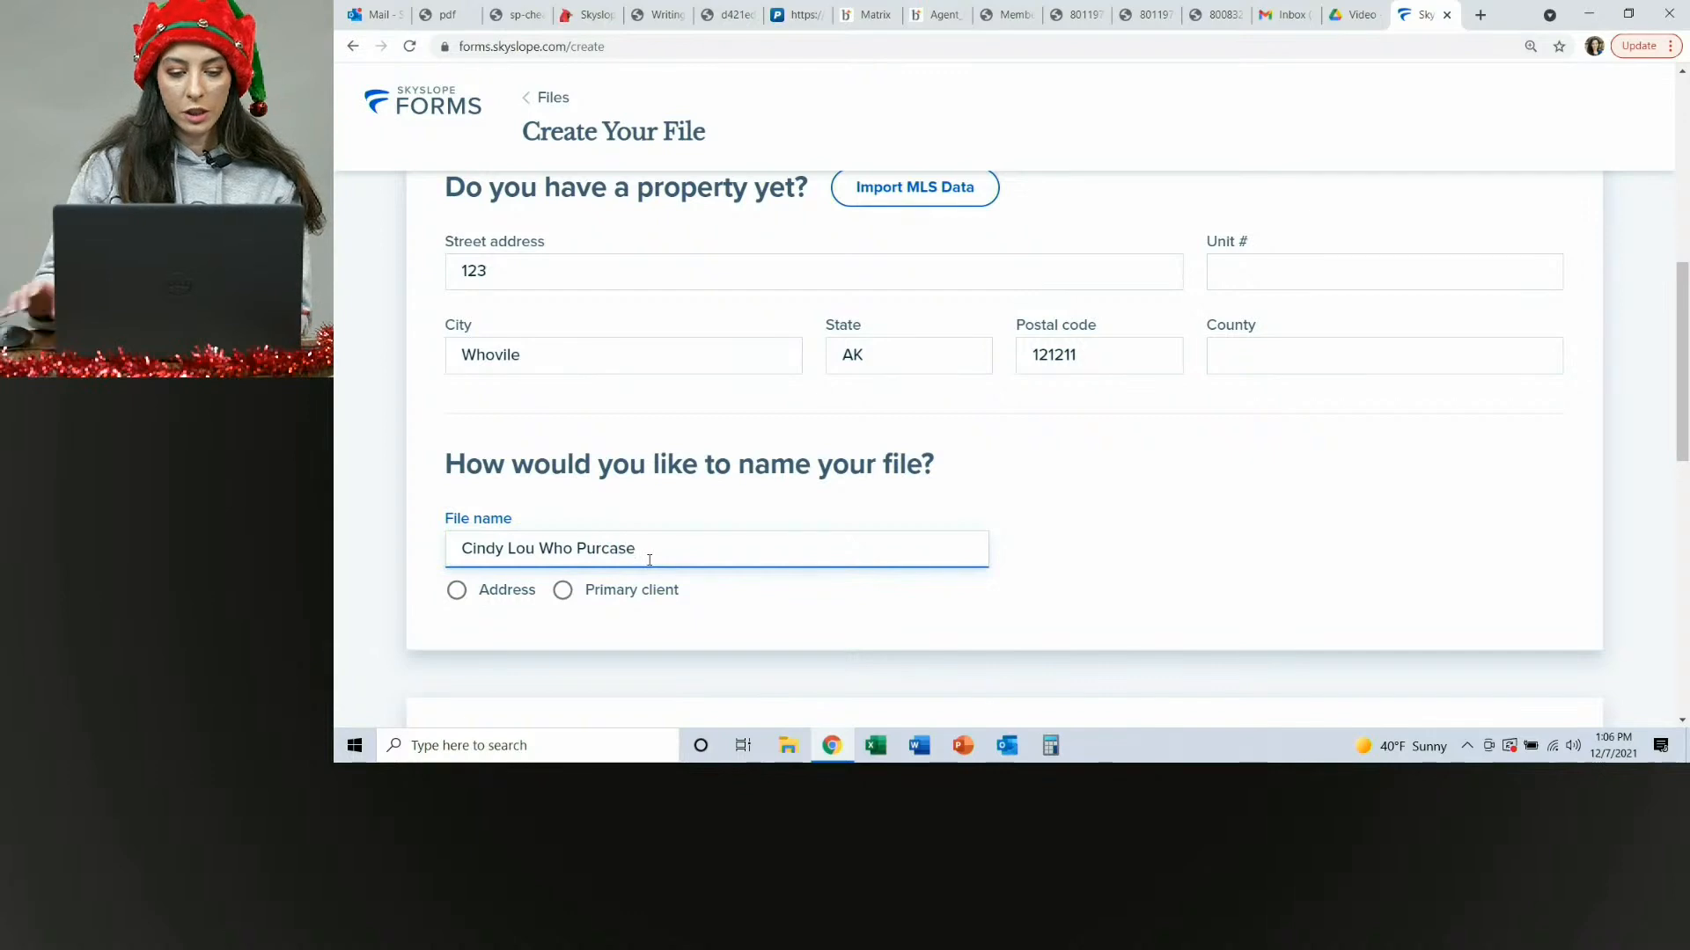
{"action": "key", "text": "BackSpace"}
{"action": "key", "text": "BackSpace"}
{"action": "key", "text": "BackSpace"}
{"action": "key", "text": "BackSpace"}
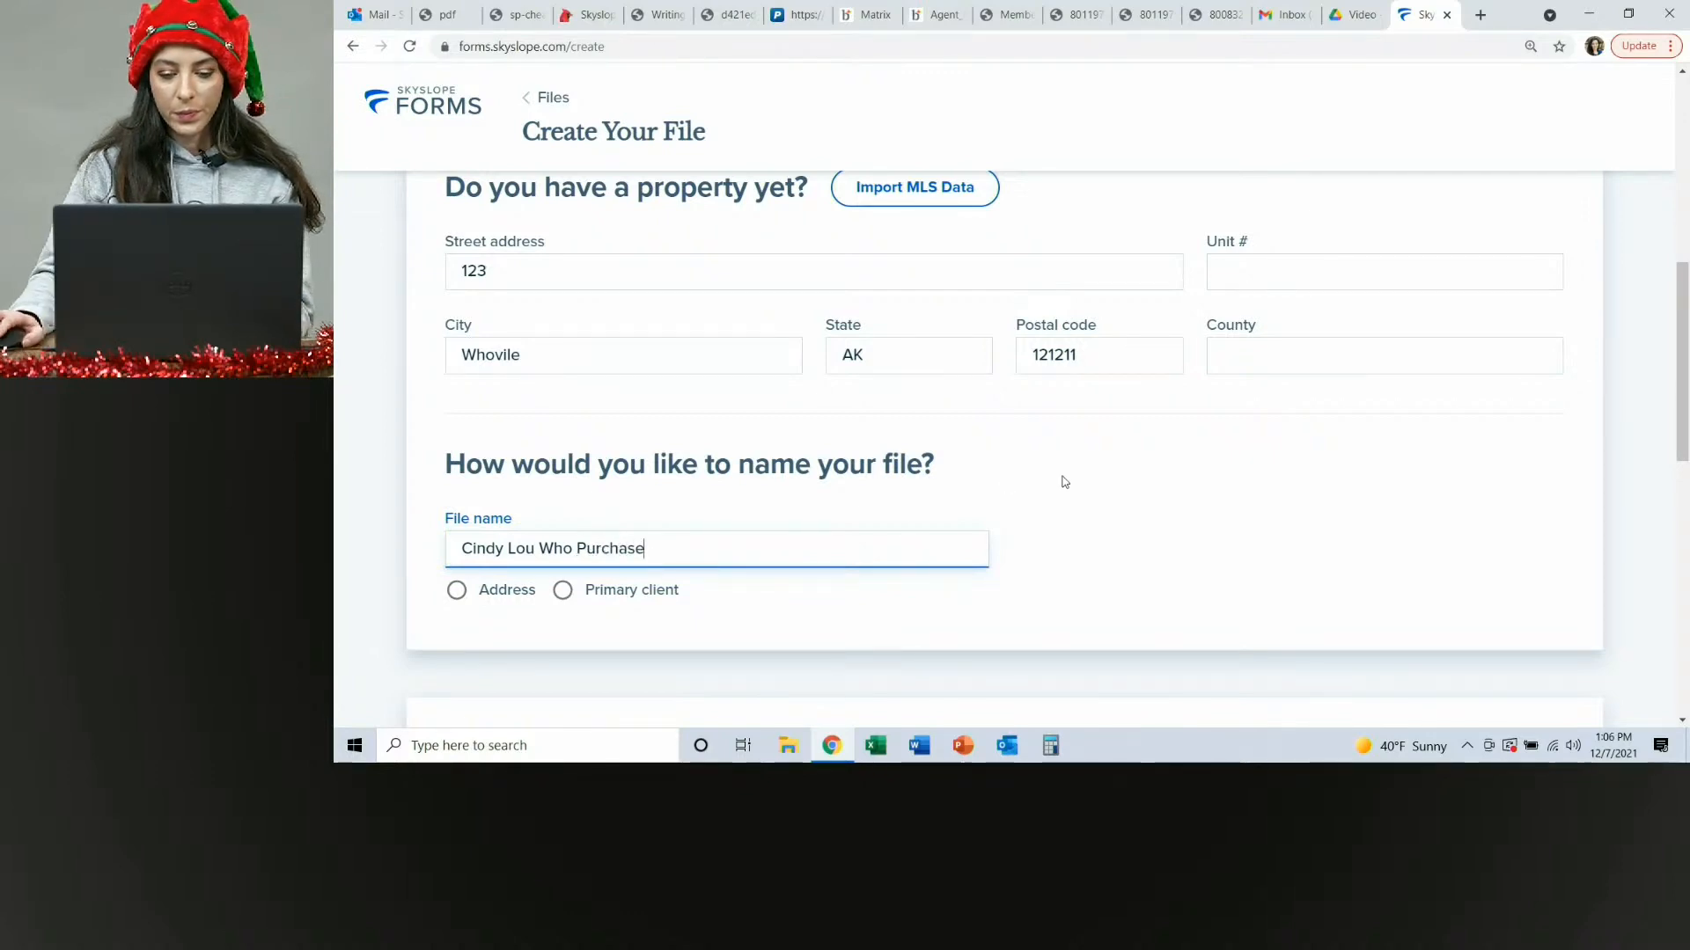
Choose the NVAR Residential Purchase brokerage template and create the file.
{"action": "scroll", "coordinate": [969, 437], "scroll_direction": "down", "scroll_amount": 4}
{"action": "scroll", "coordinate": [483, 332], "scroll_direction": "up", "scroll_amount": 2}
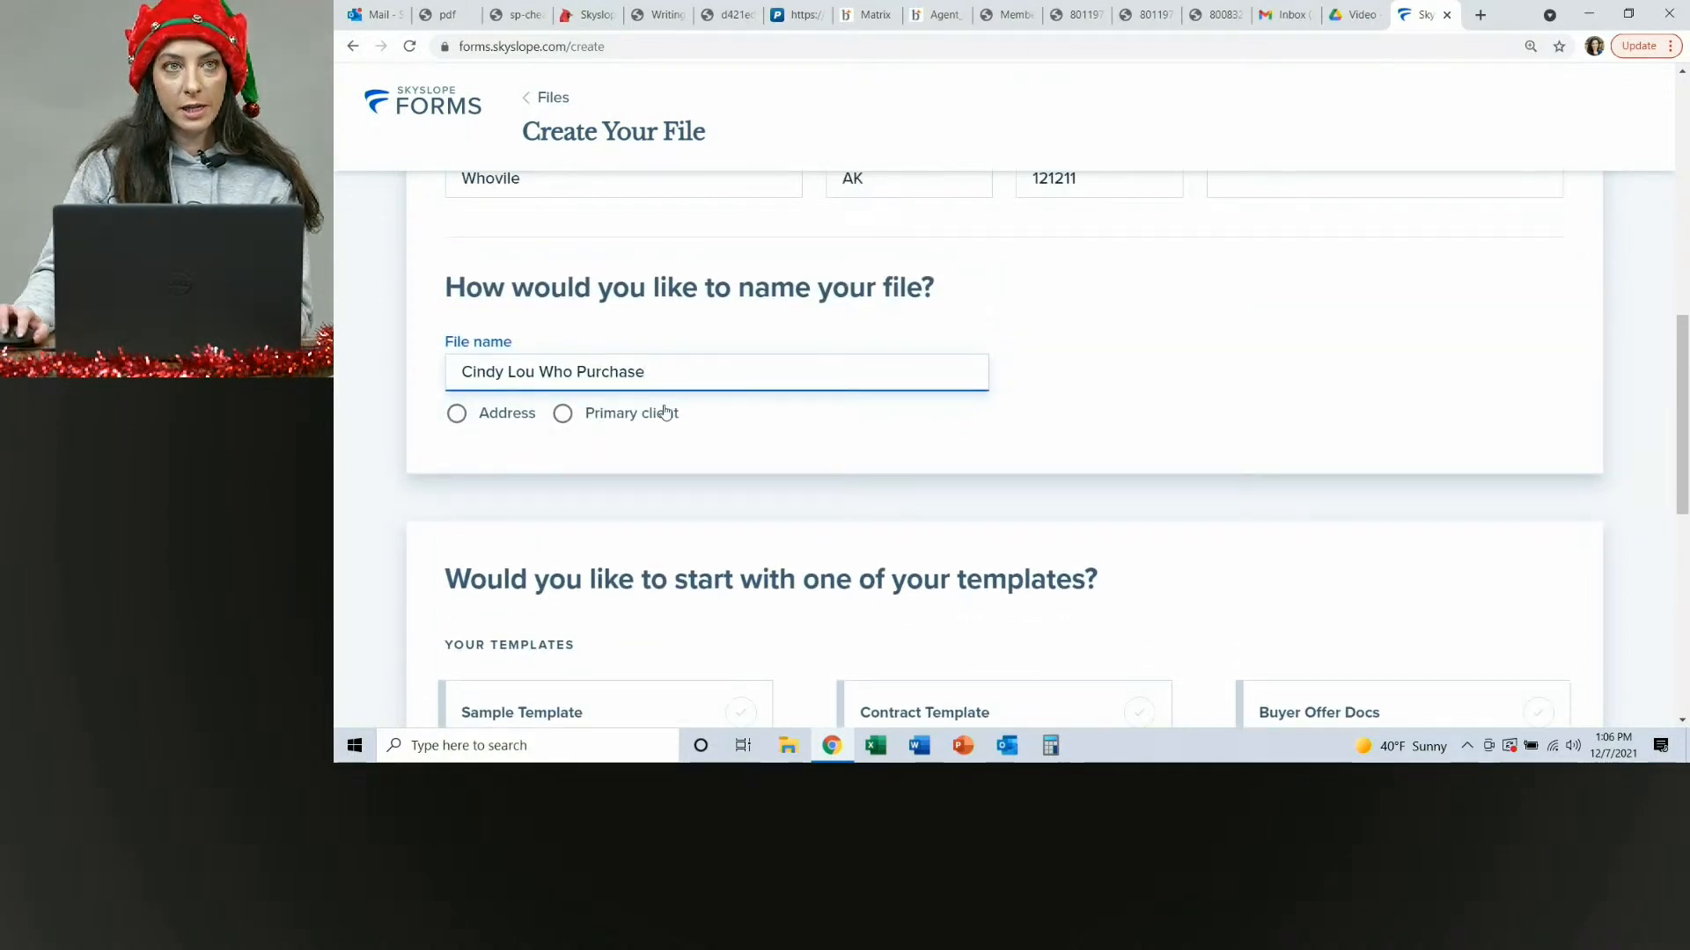
{"action": "scroll", "coordinate": [1154, 405], "scroll_direction": "down", "scroll_amount": 5}
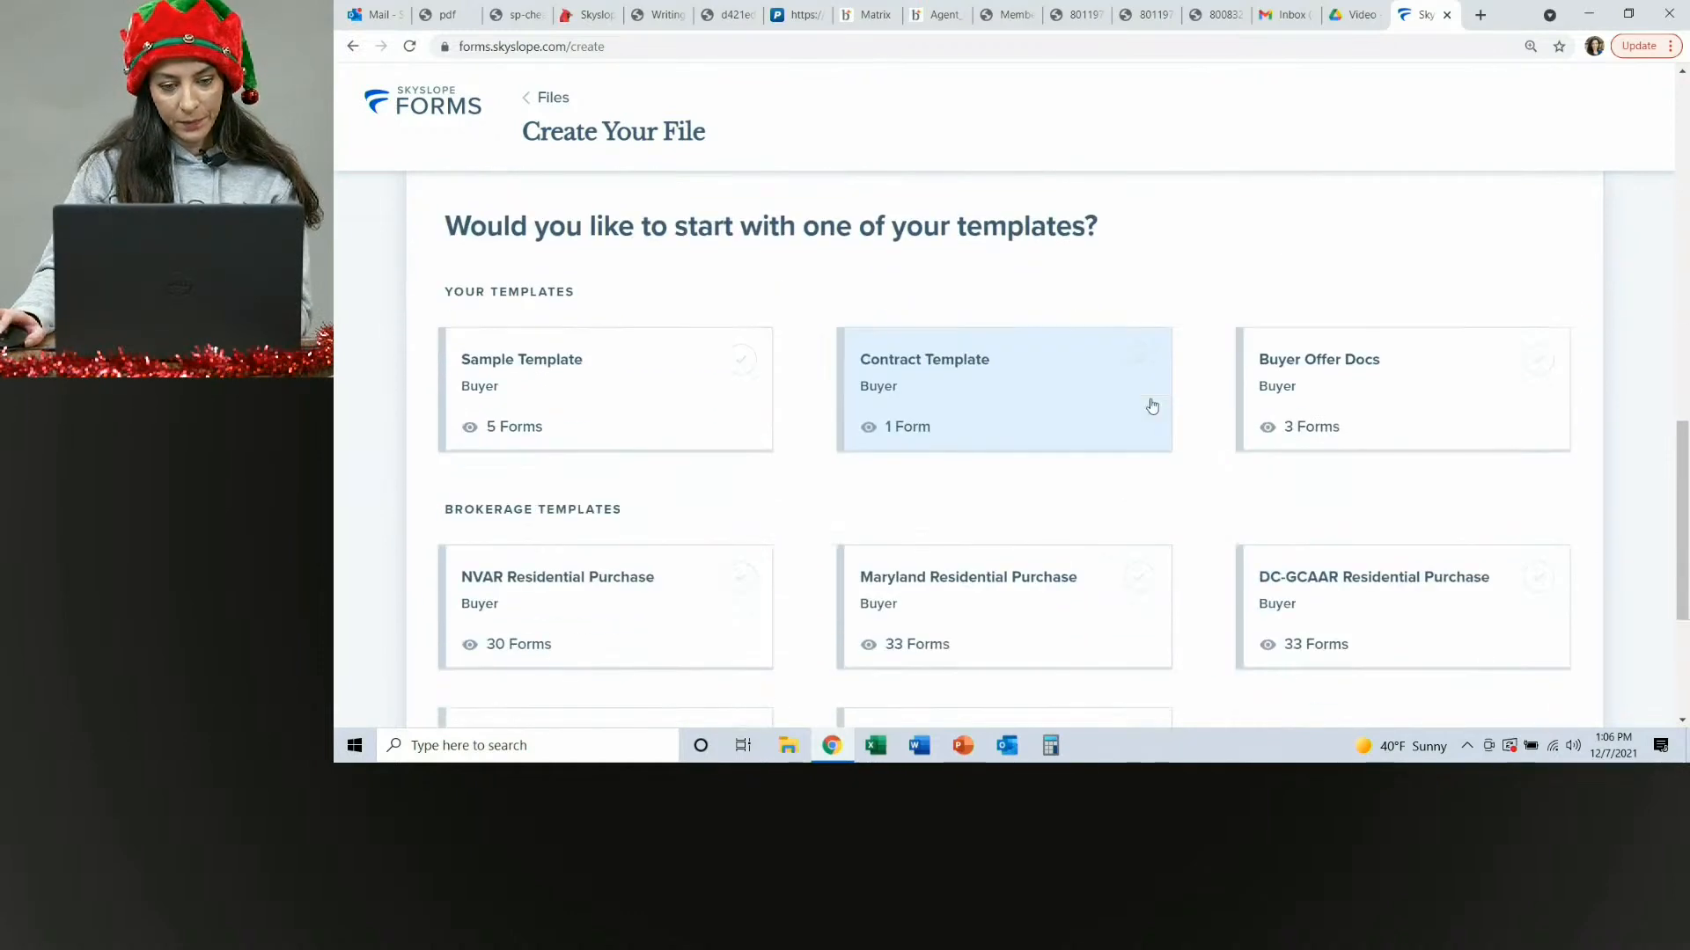
{"action": "scroll", "coordinate": [673, 459], "scroll_direction": "down", "scroll_amount": 1}
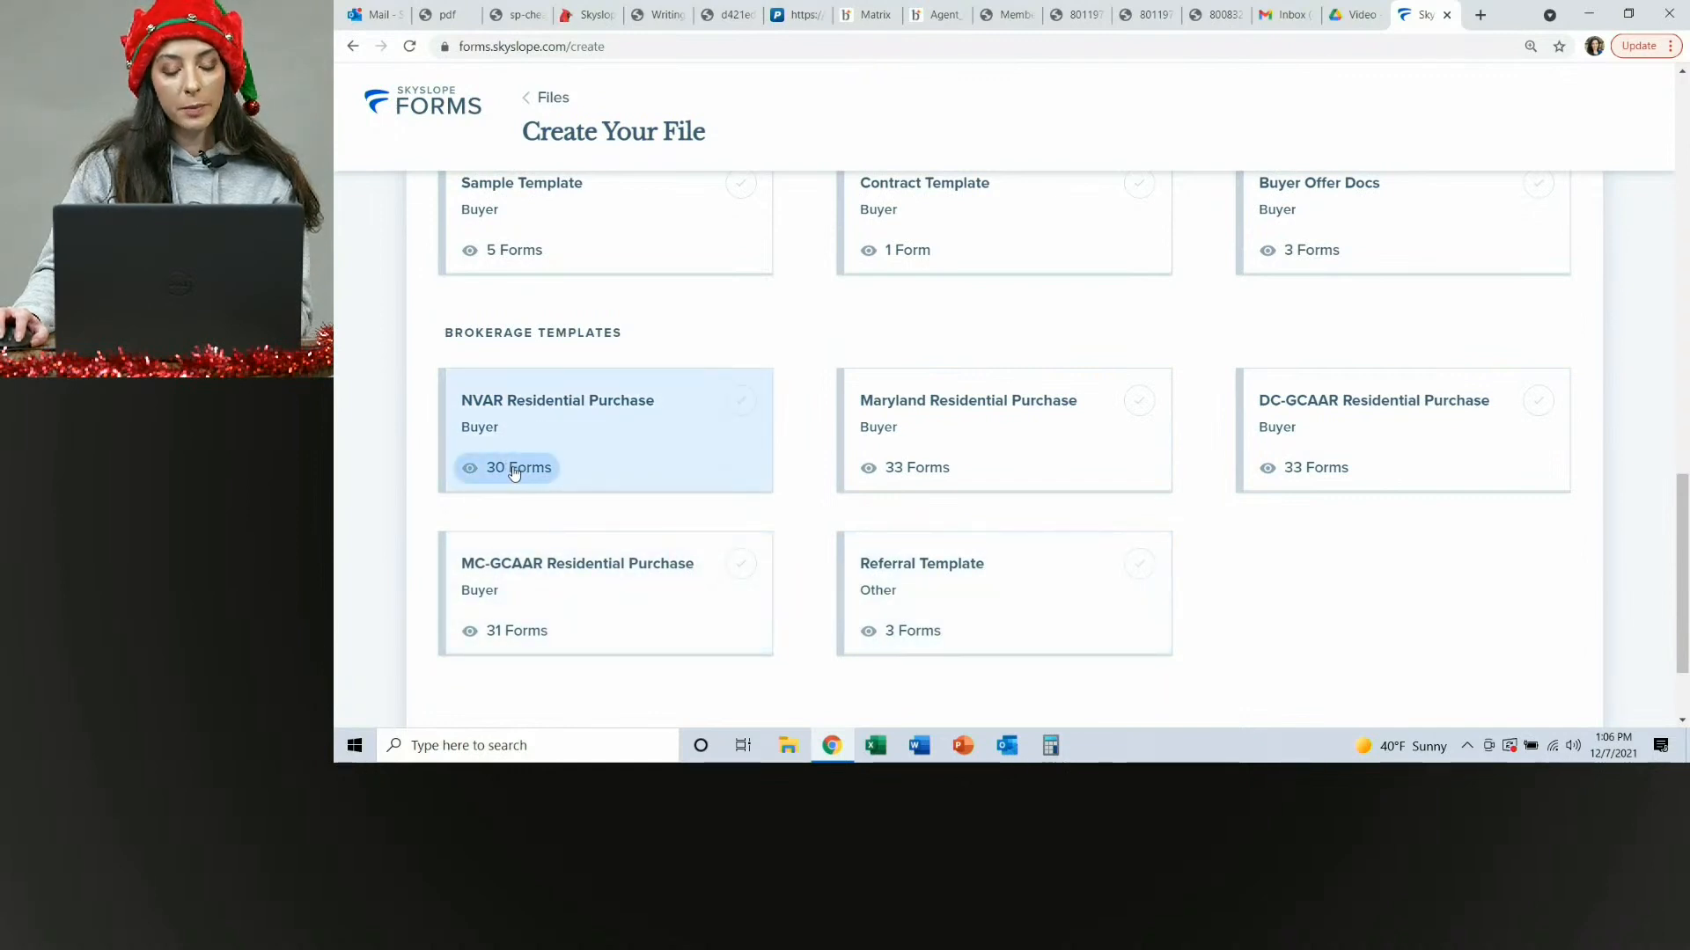
{"action": "left_click", "coordinate": [536, 416]}
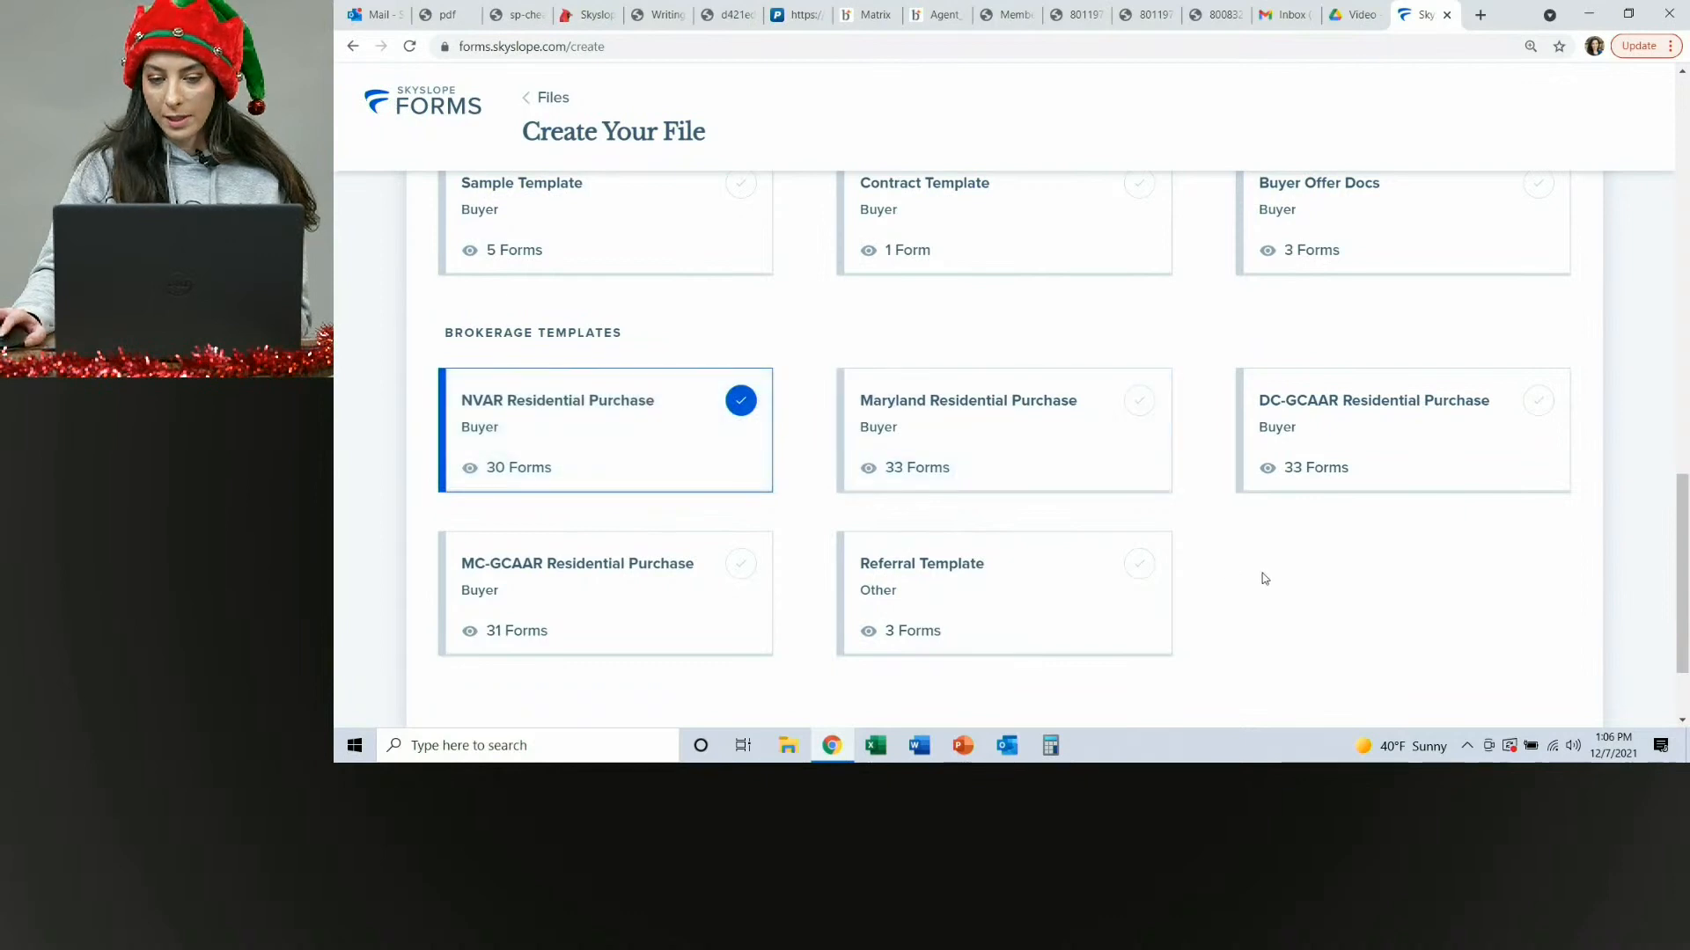
{"action": "scroll", "coordinate": [1303, 581], "scroll_direction": "down", "scroll_amount": 2}
{"action": "left_click", "coordinate": [1553, 646]}
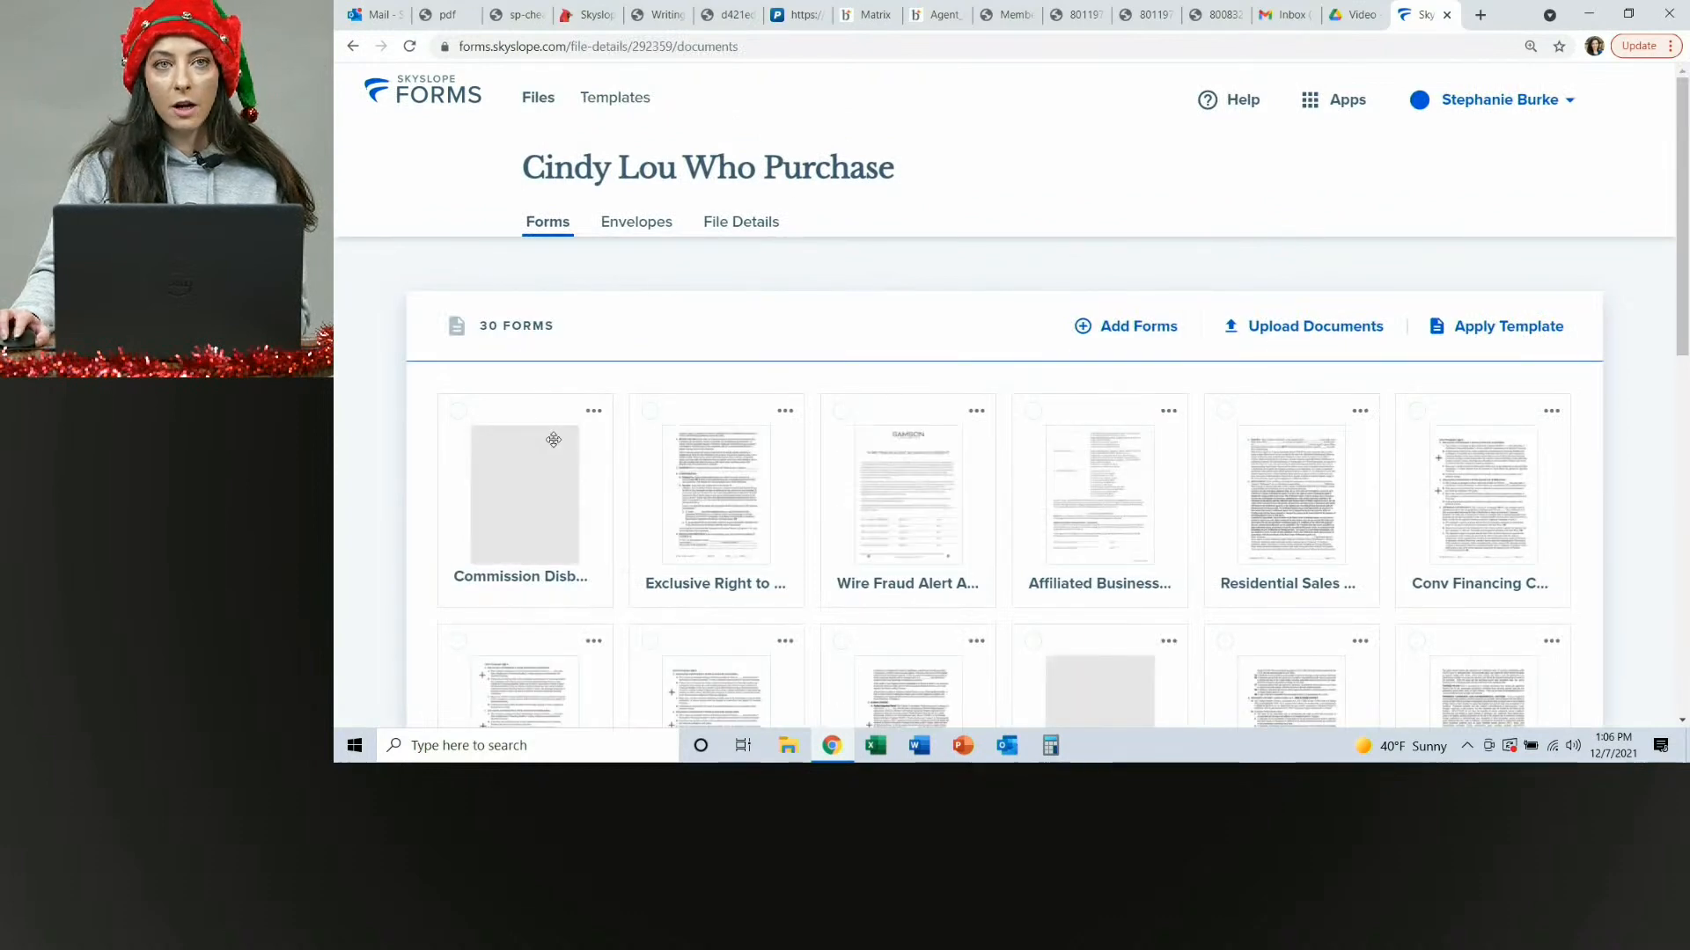
{"action": "scroll", "coordinate": [1414, 488], "scroll_direction": "down", "scroll_amount": 6}
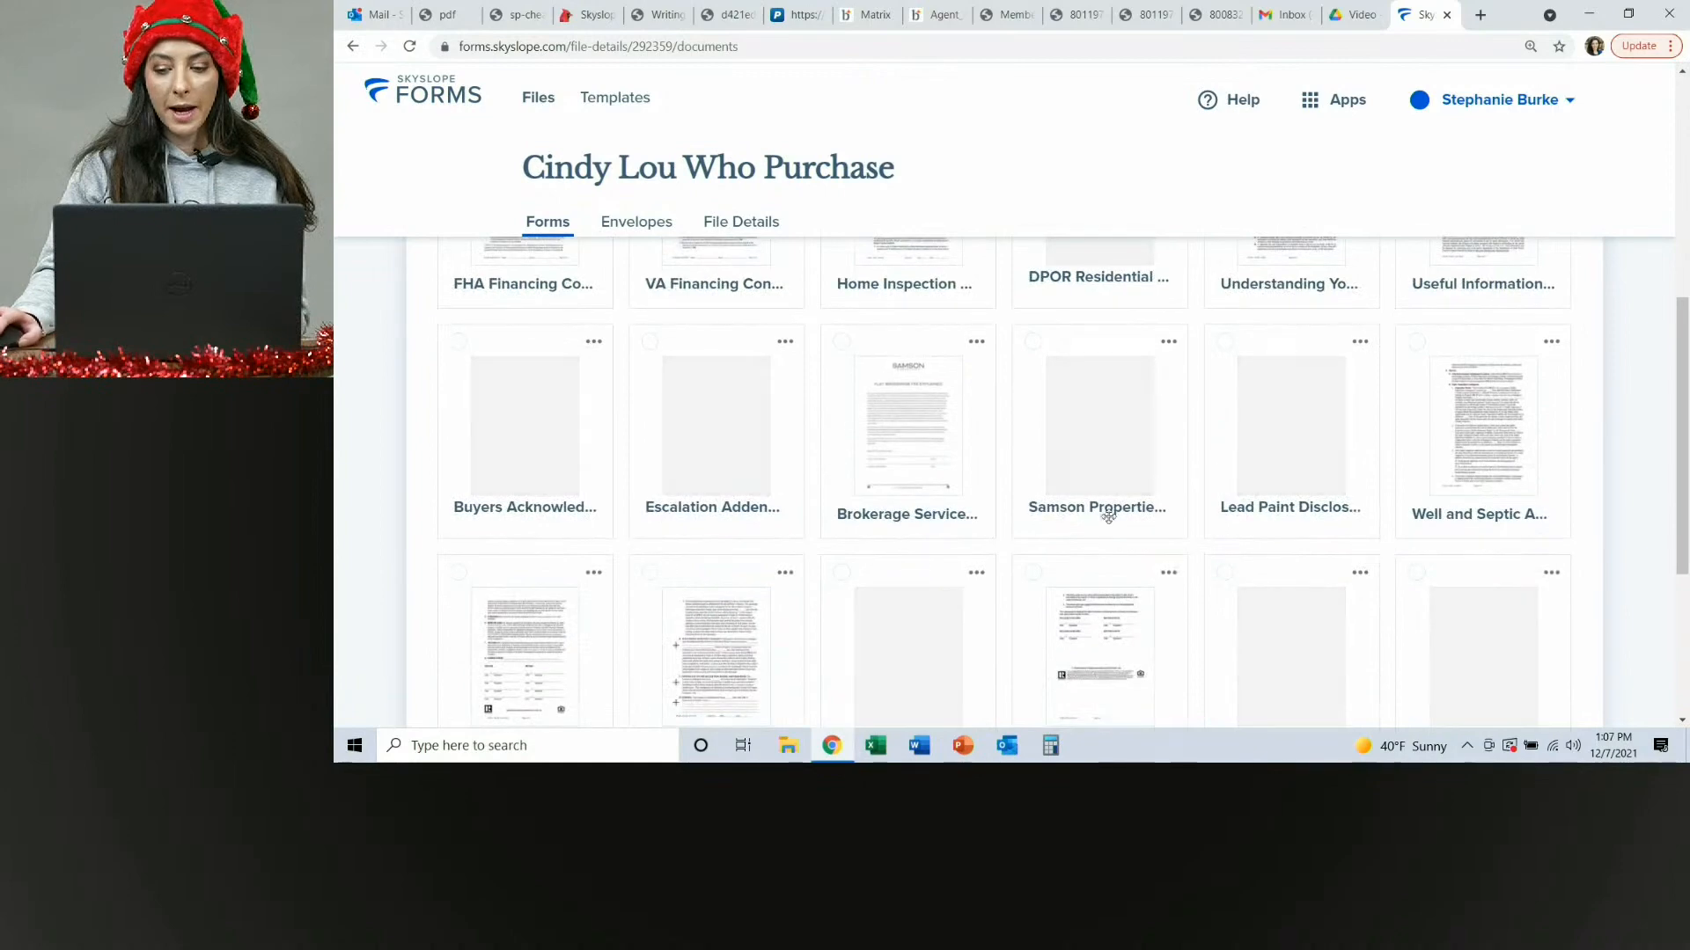
{"action": "scroll", "coordinate": [1189, 585], "scroll_direction": "down", "scroll_amount": 5}
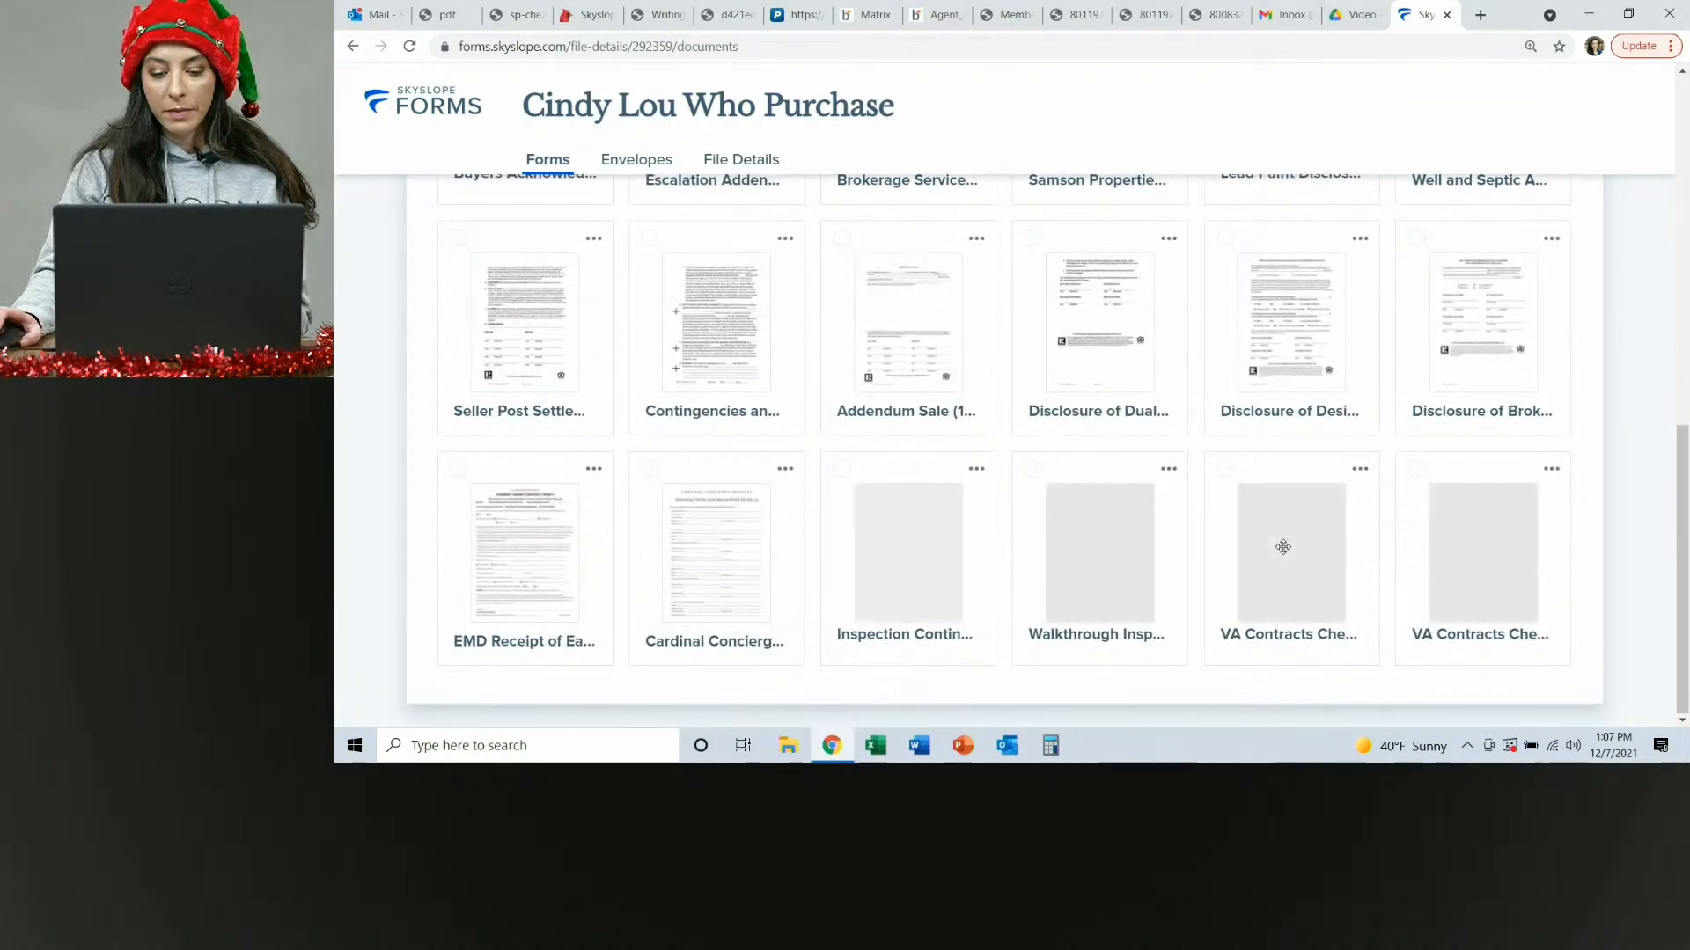
Select the Residential Sales Contract and Conv Financing Contingency forms in the file.
{"action": "scroll", "coordinate": [1282, 546], "scroll_direction": "up", "scroll_amount": 10}
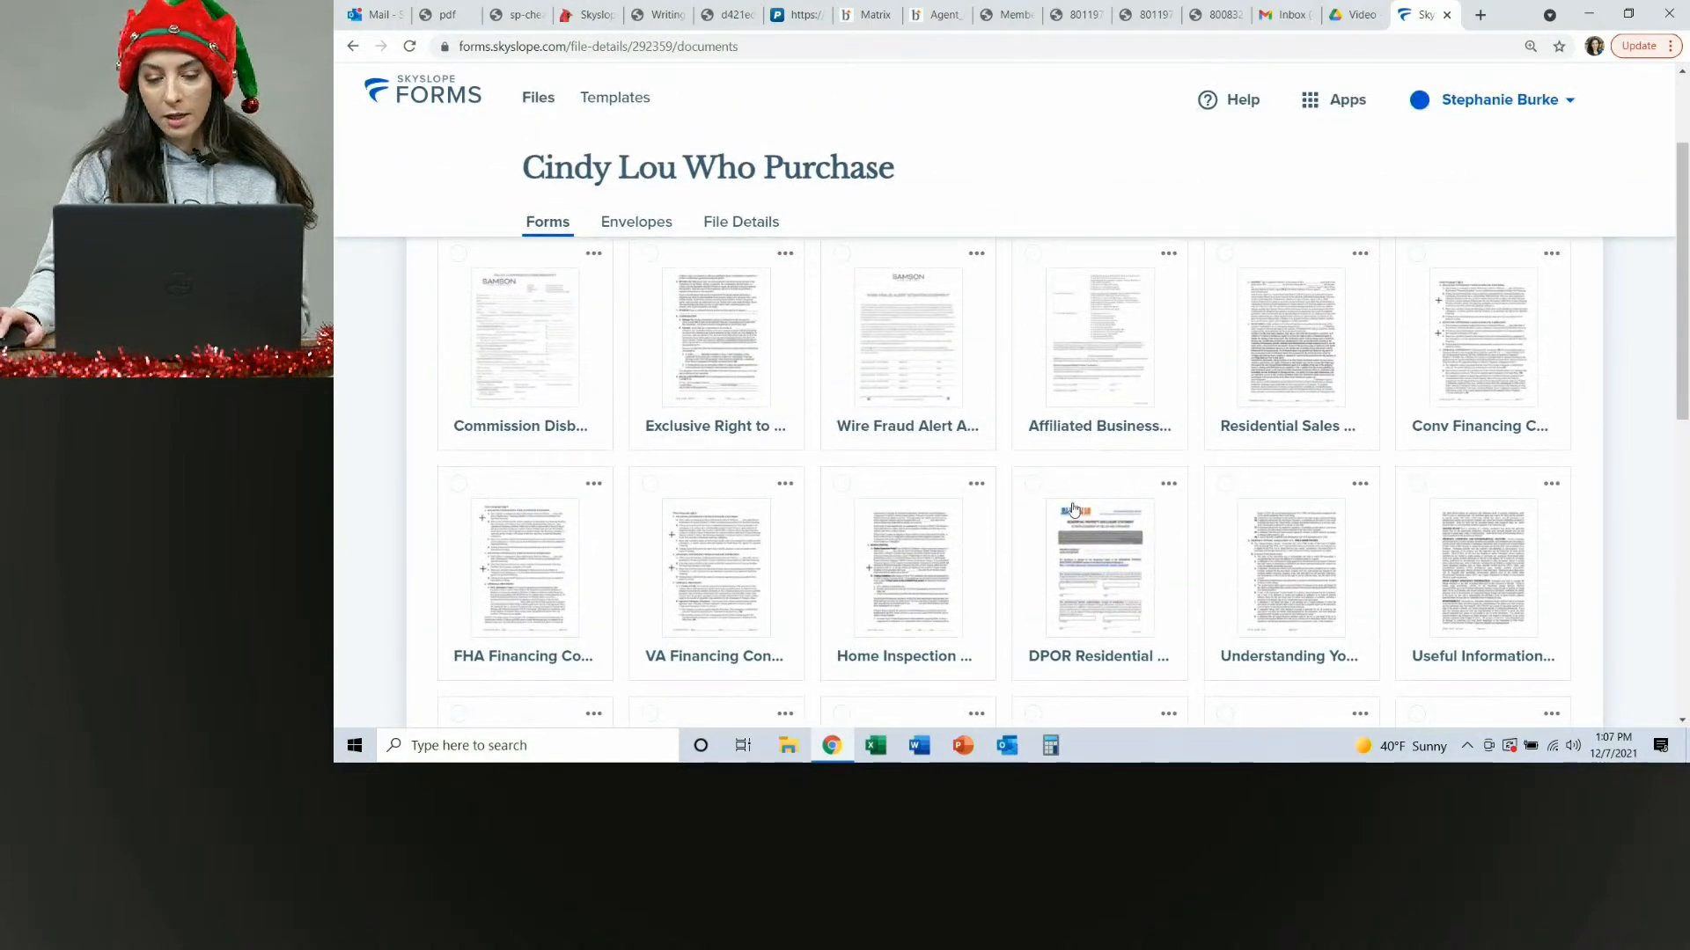
{"action": "scroll", "coordinate": [1052, 484], "scroll_direction": "up", "scroll_amount": 2}
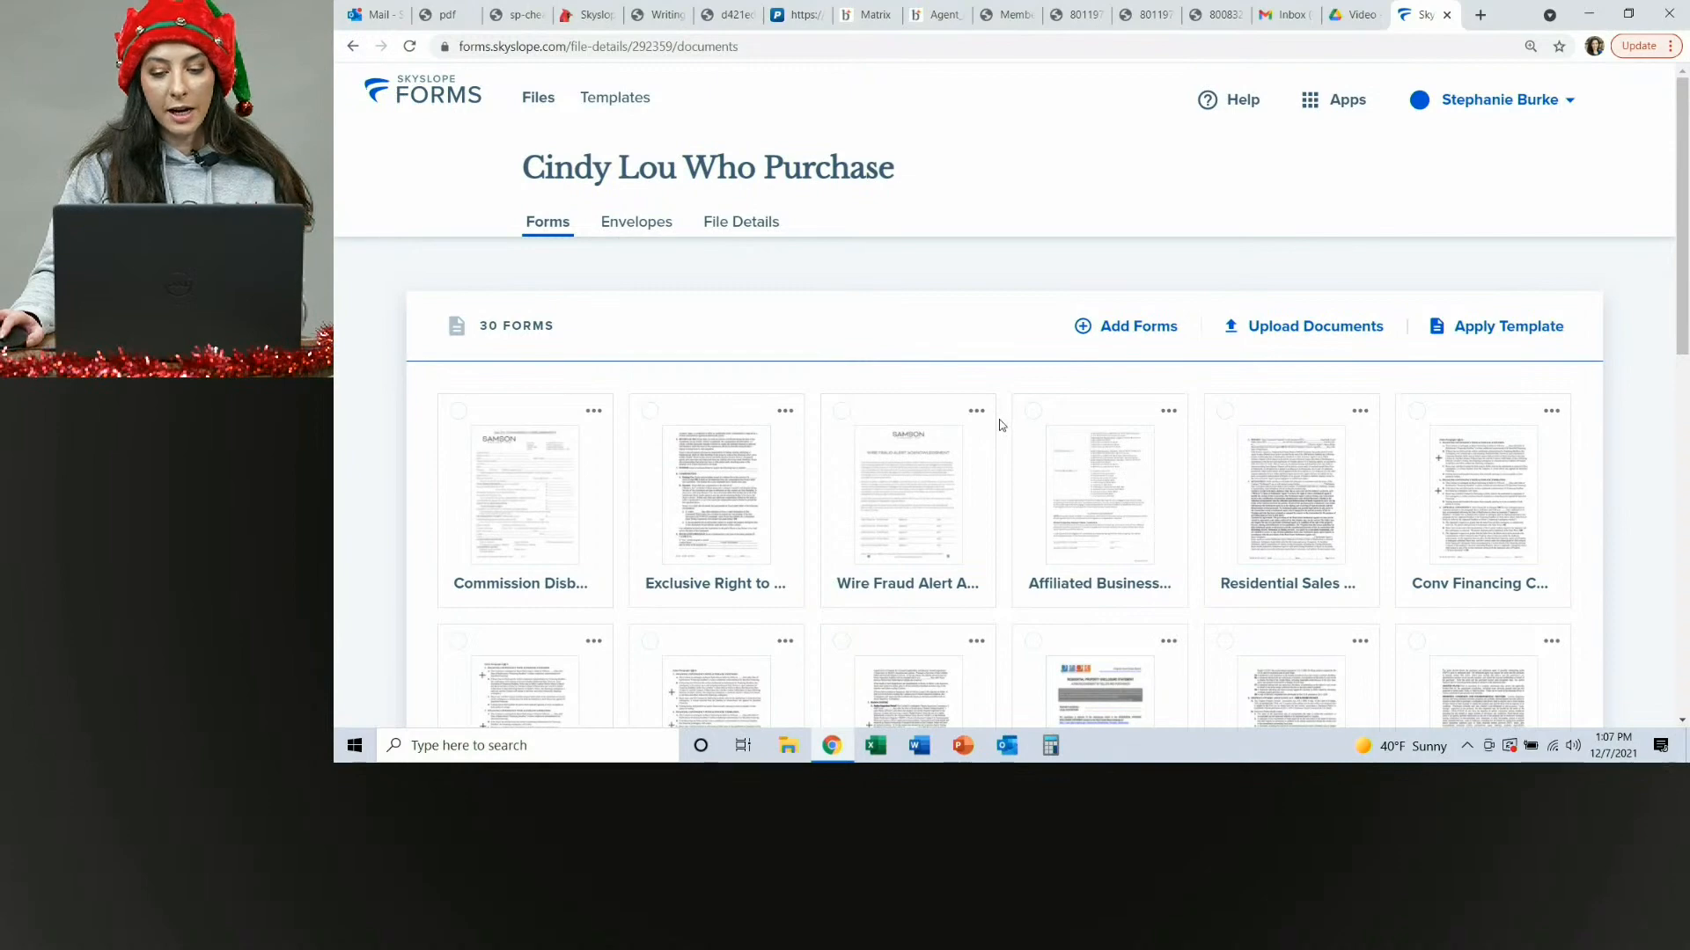
{"action": "scroll", "coordinate": [1001, 419], "scroll_direction": "down", "scroll_amount": 1}
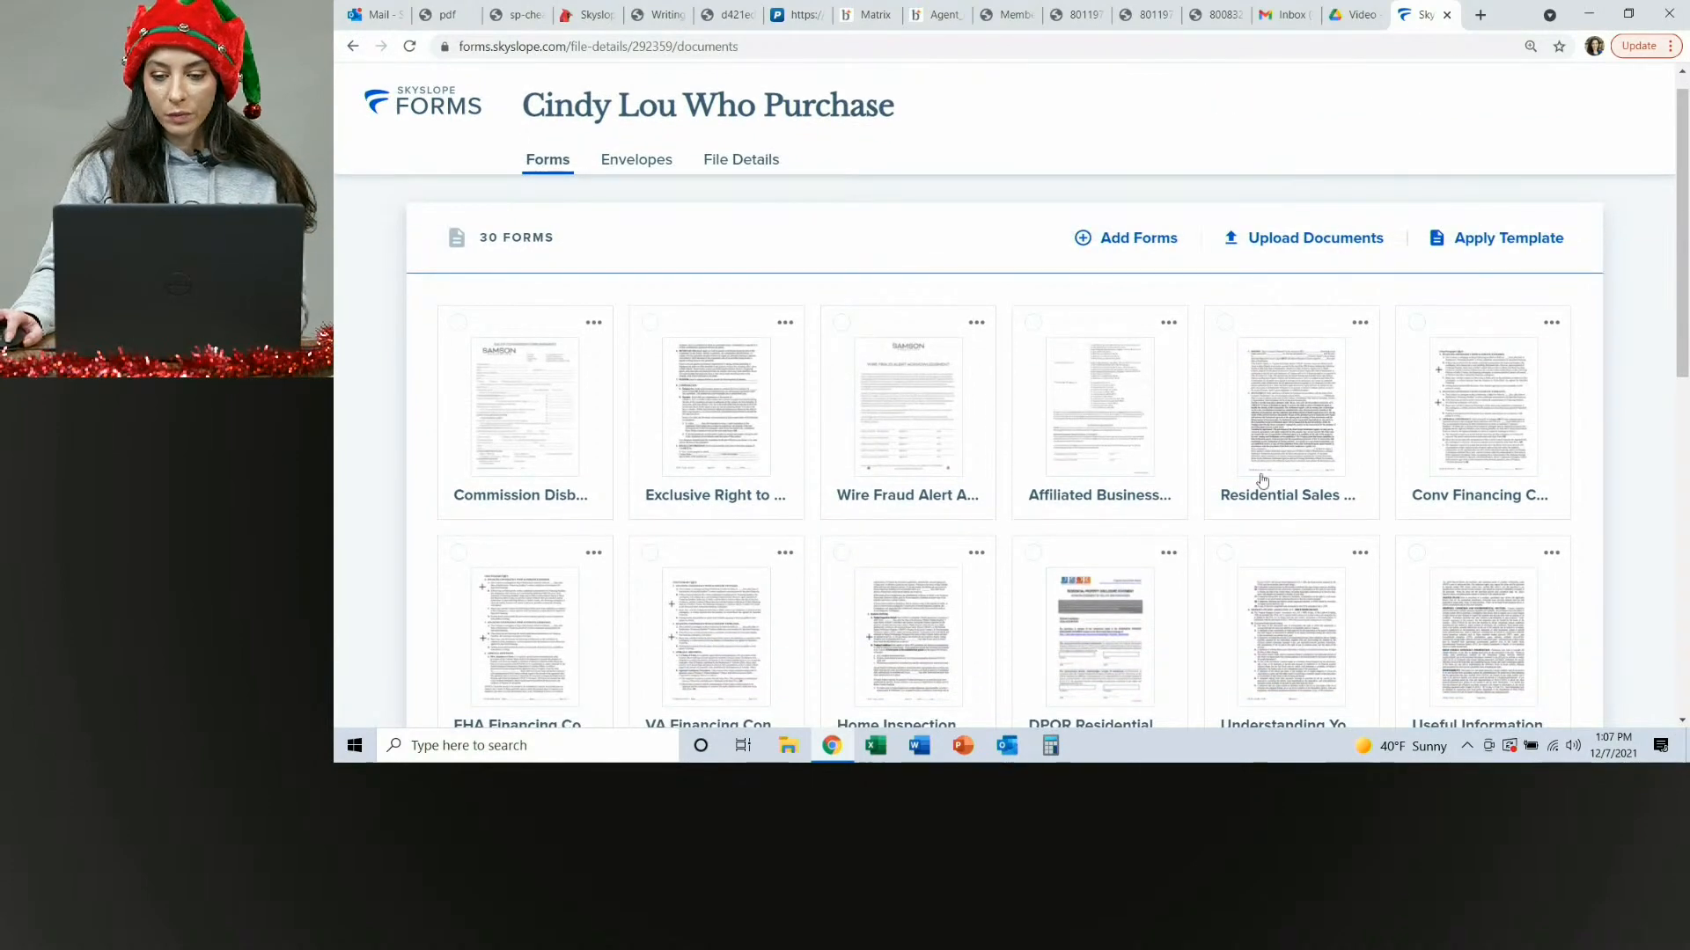
{"action": "left_click", "coordinate": [1225, 326]}
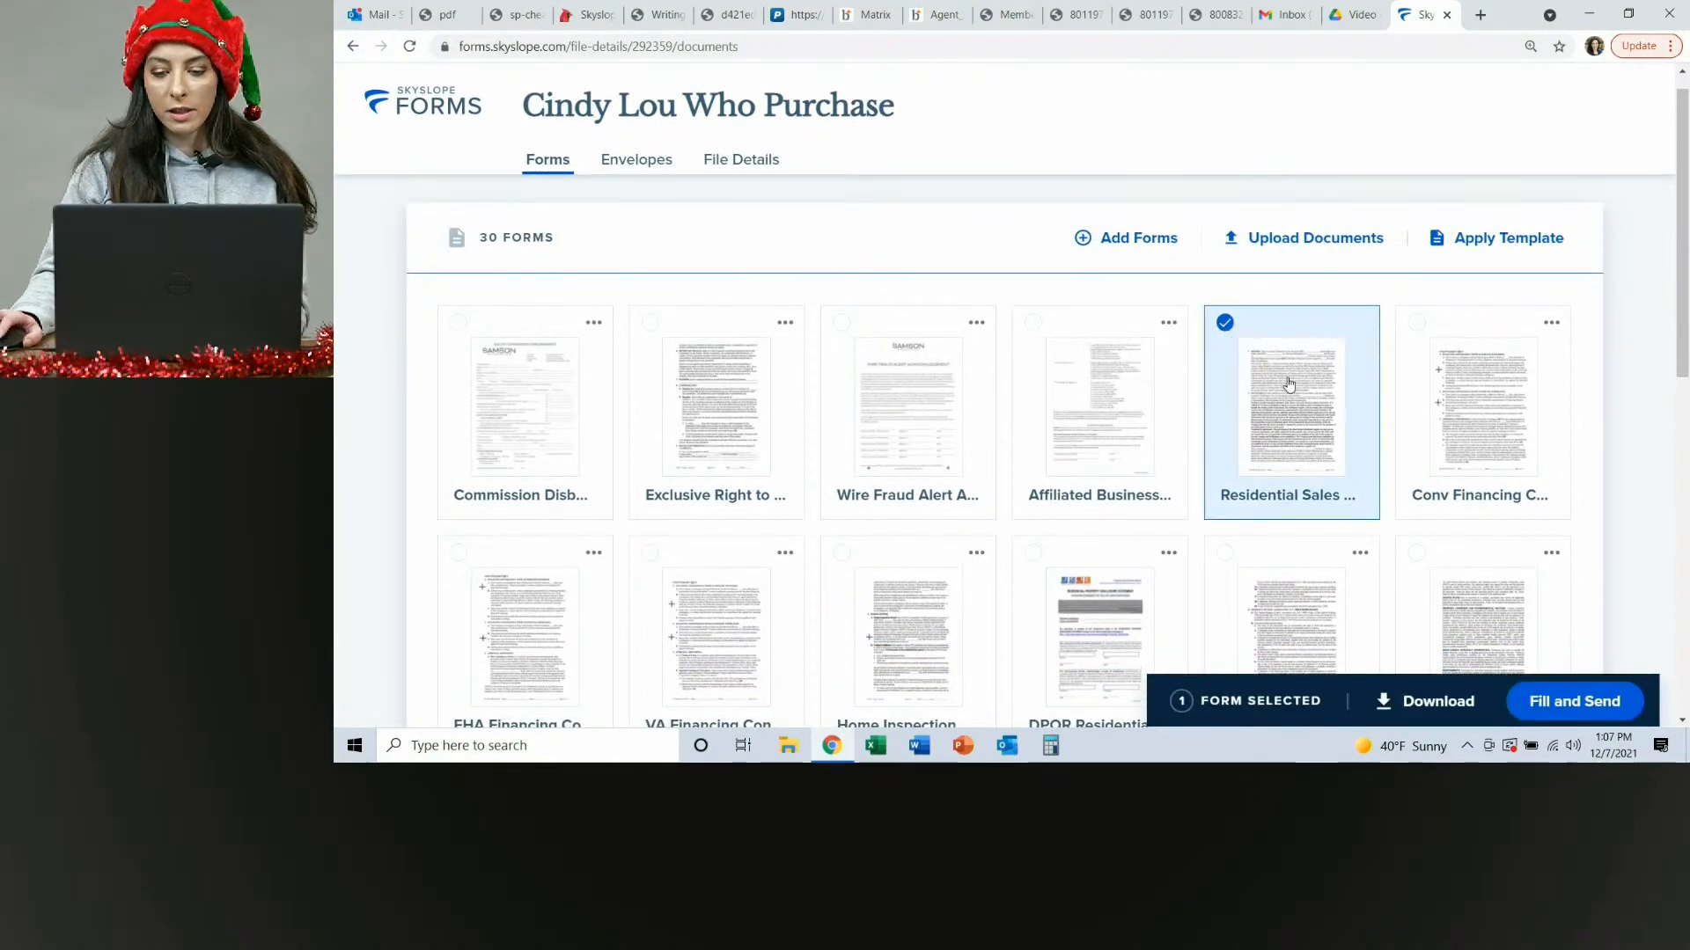
{"action": "scroll", "coordinate": [1289, 380], "scroll_direction": "down", "scroll_amount": 2}
{"action": "scroll", "coordinate": [1408, 352], "scroll_direction": "up", "scroll_amount": 3}
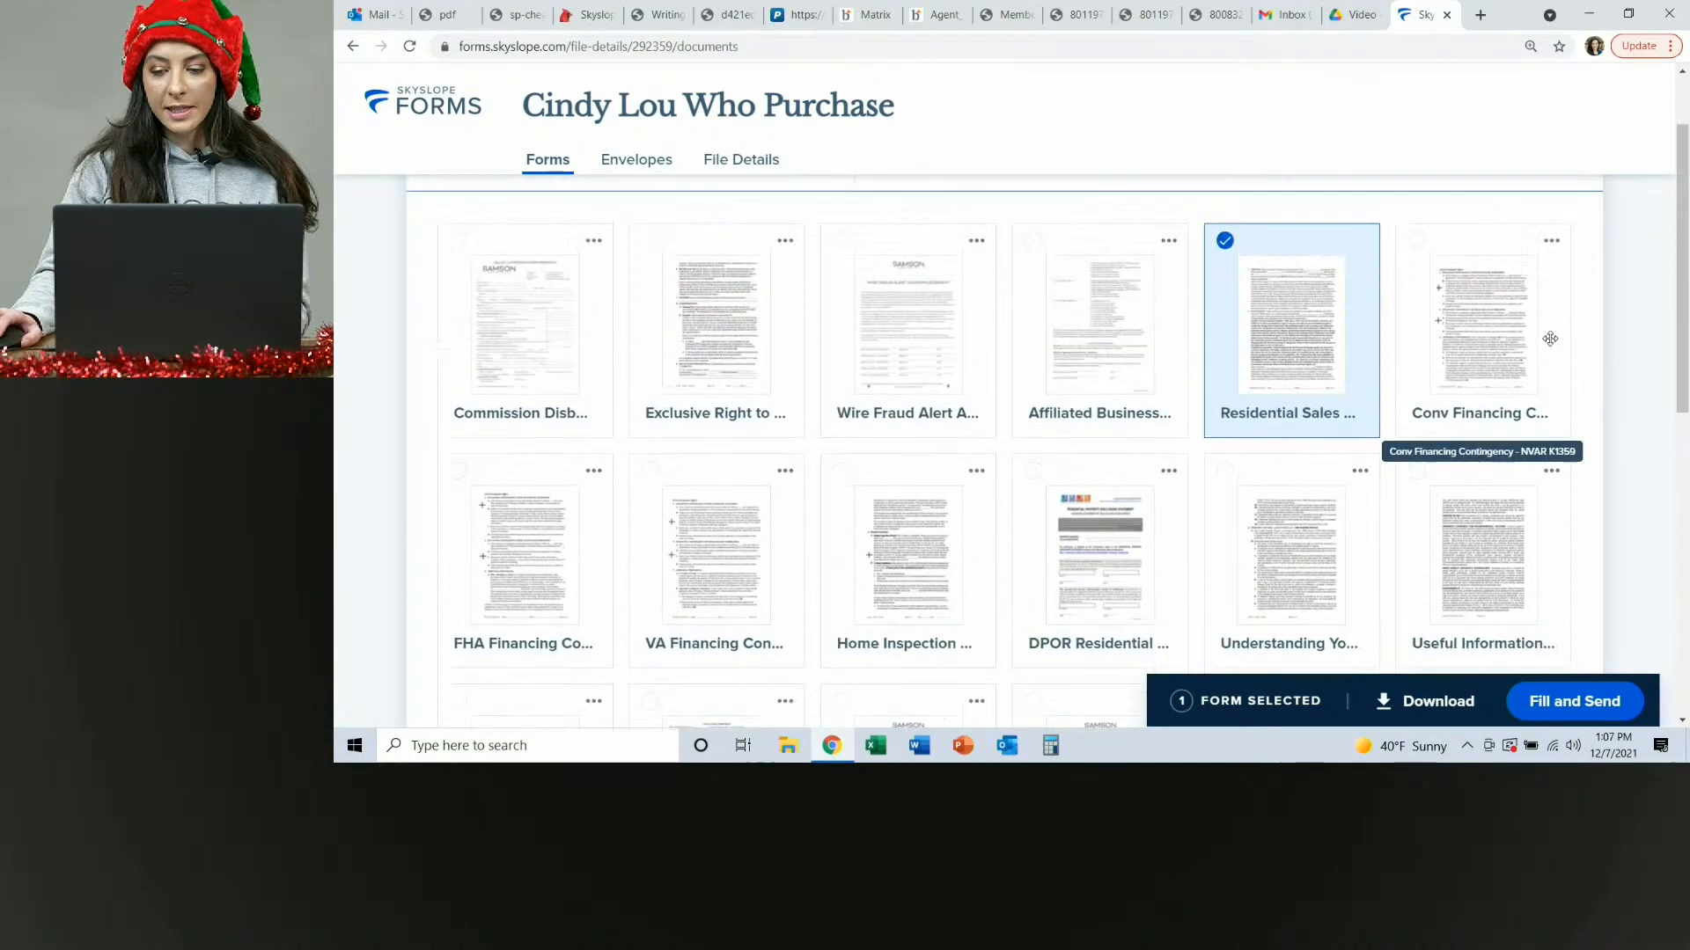
{"action": "left_click", "coordinate": [1416, 323]}
Also select the Home Inspection and Escalation Addendum forms.
{"action": "scroll", "coordinate": [1232, 440], "scroll_direction": "down", "scroll_amount": 2}
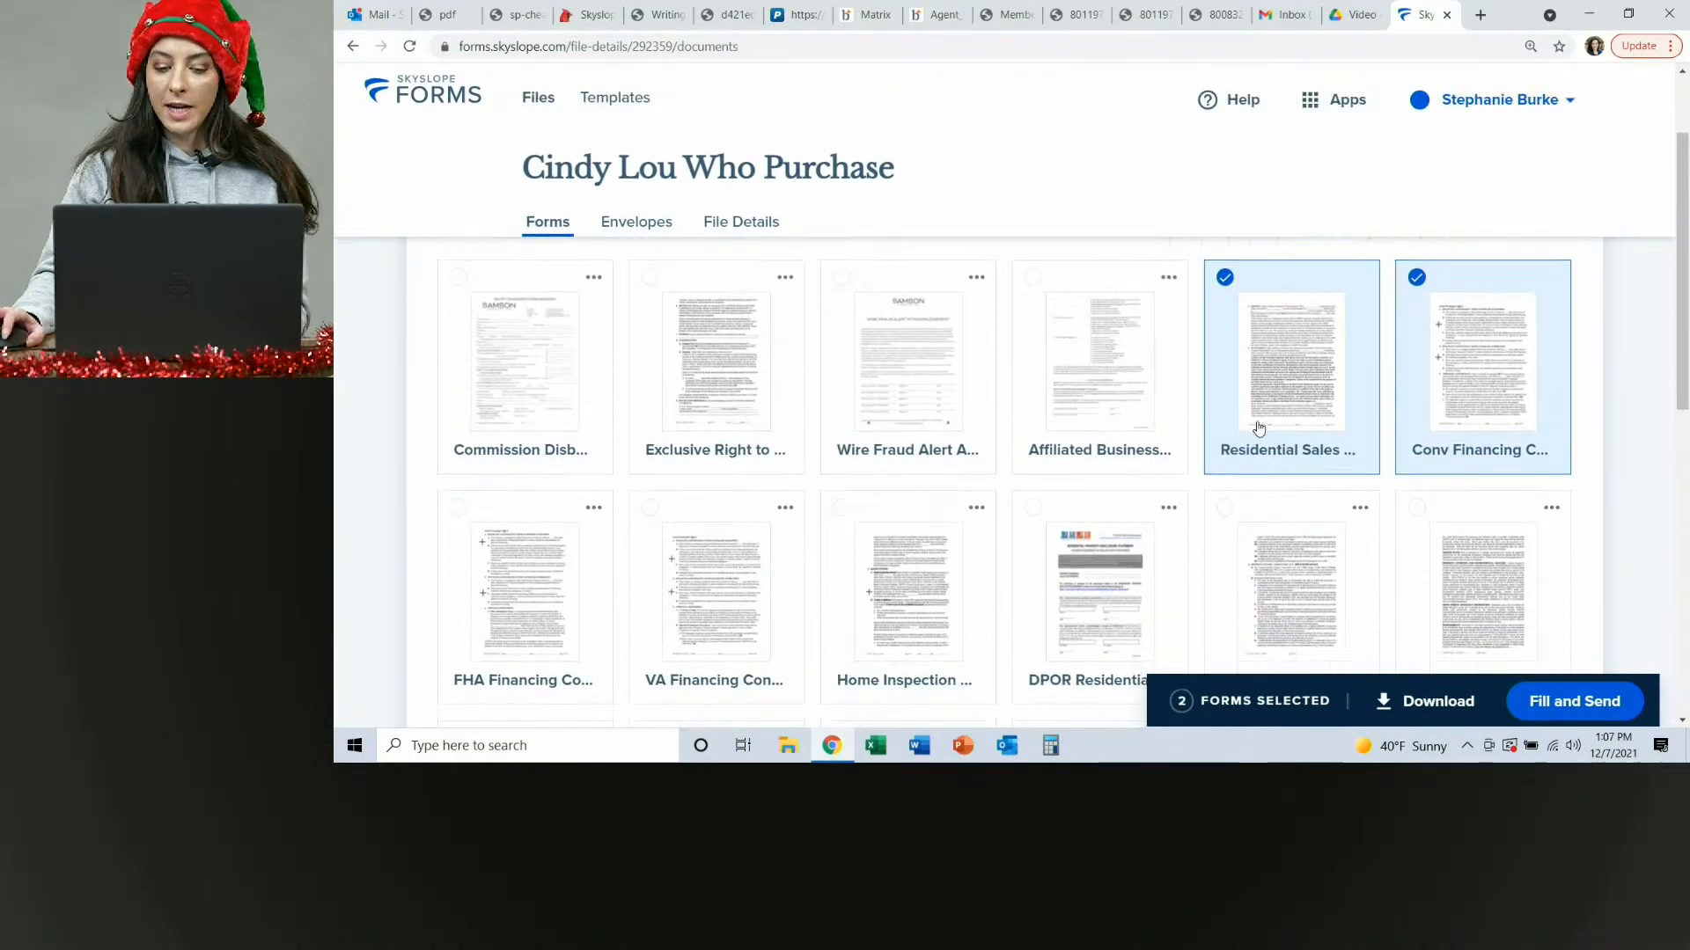
{"action": "left_click", "coordinate": [842, 380]}
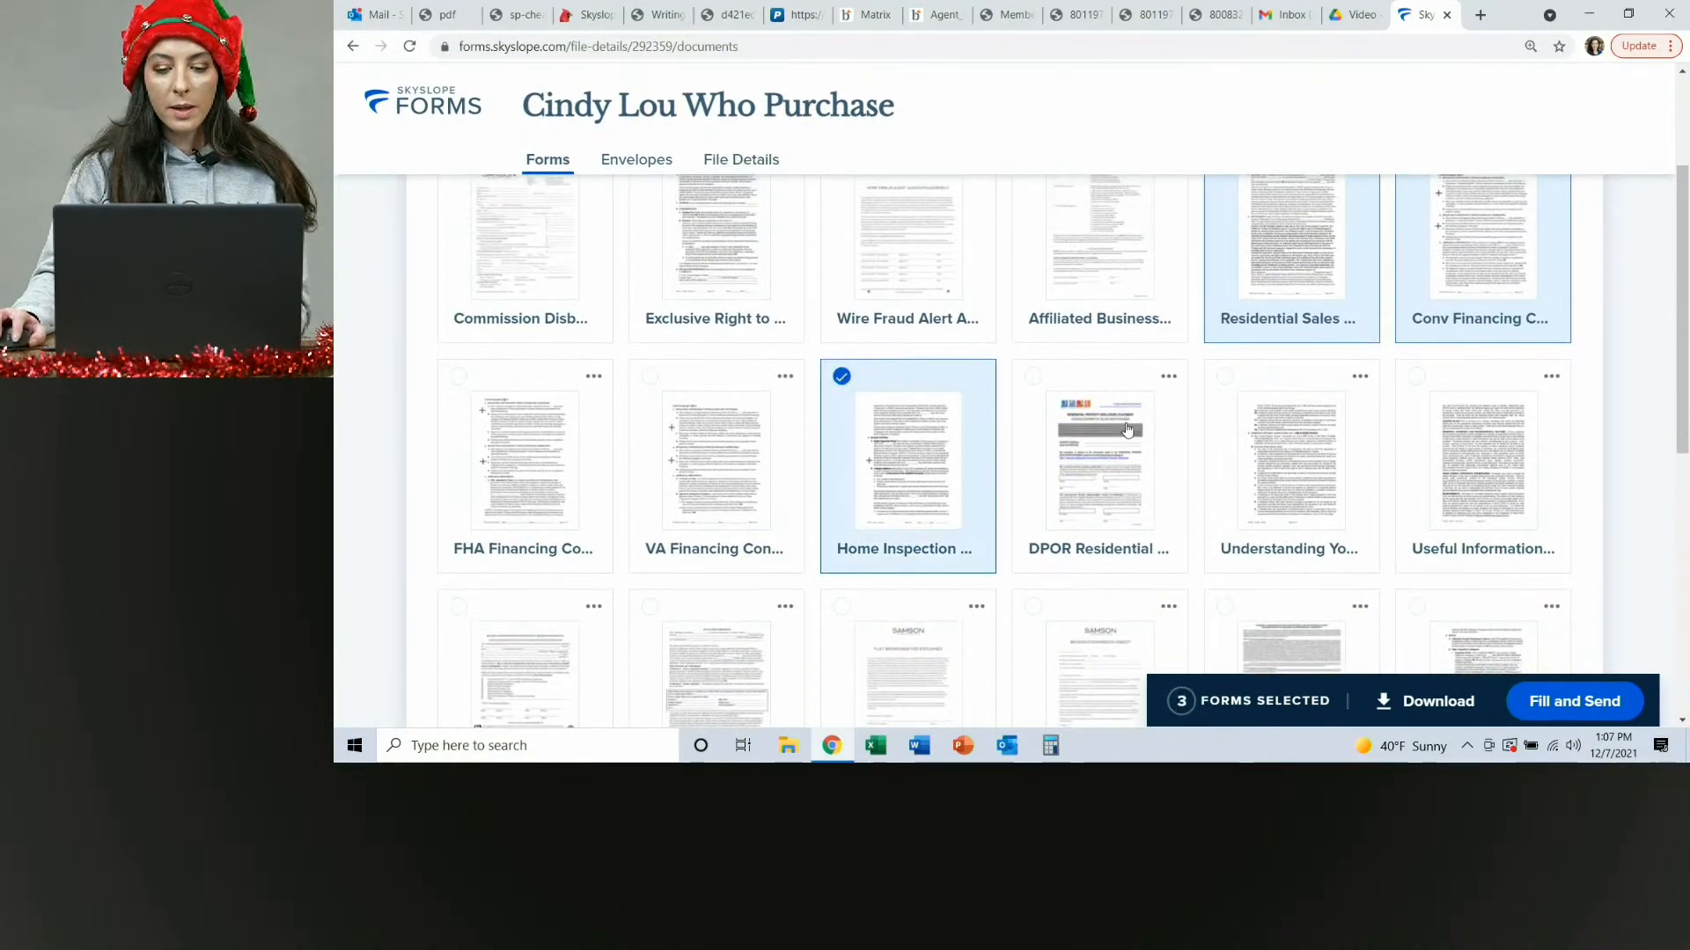
{"action": "scroll", "coordinate": [1135, 440], "scroll_direction": "down", "scroll_amount": 3}
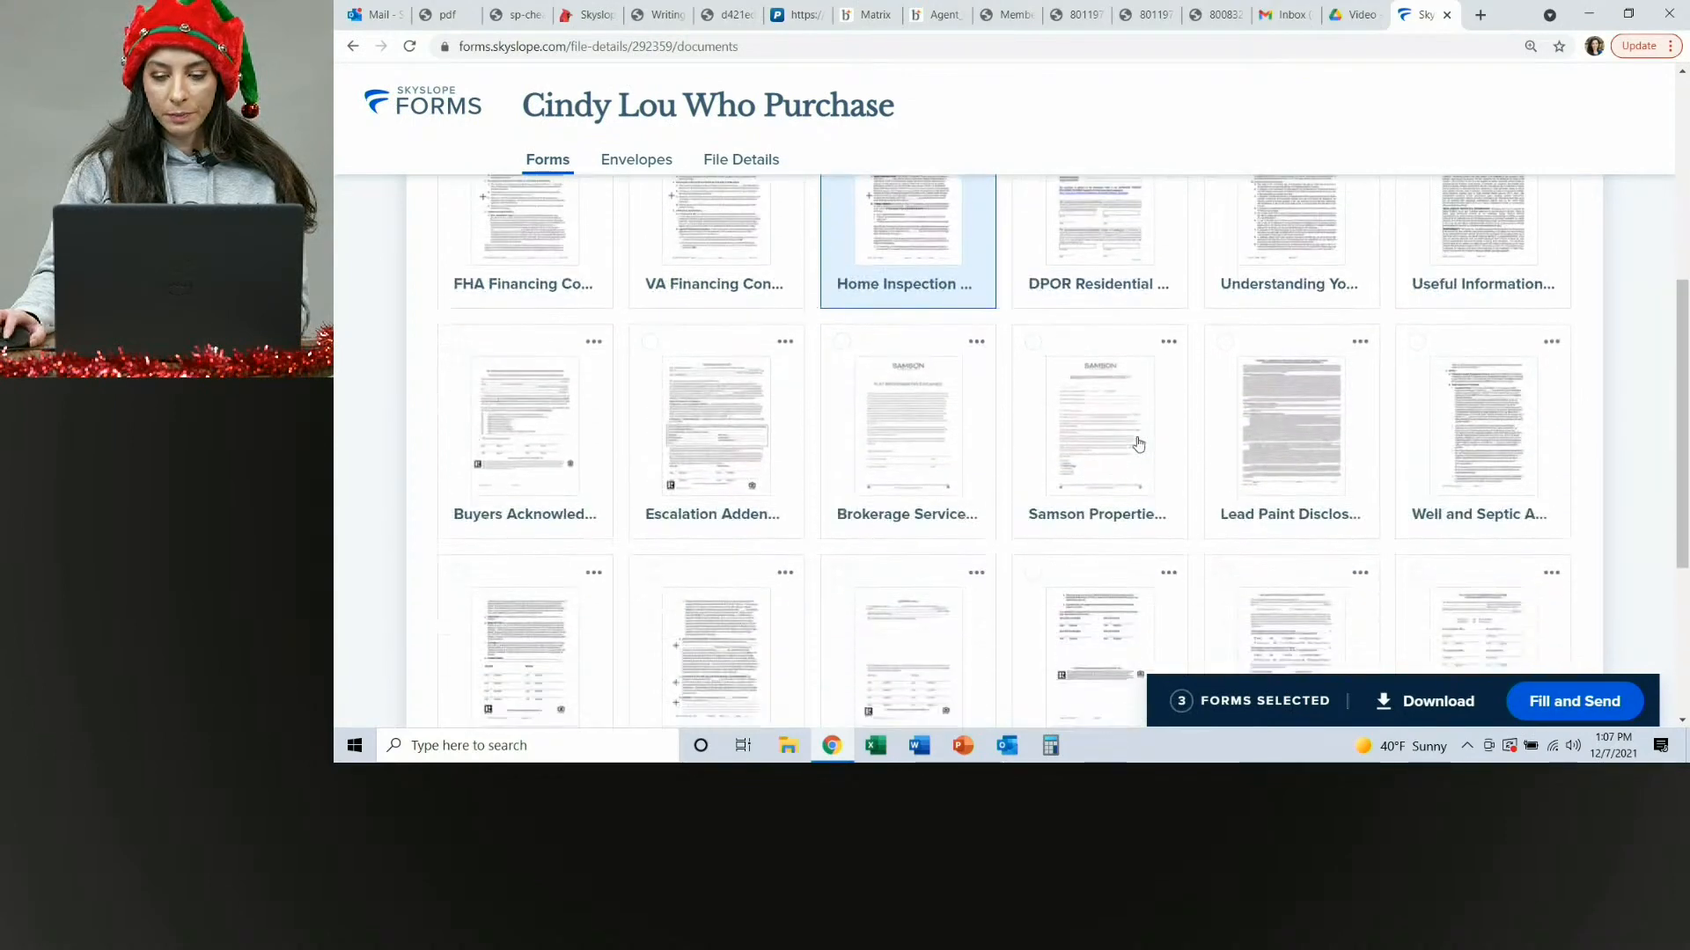
{"action": "scroll", "coordinate": [1222, 438], "scroll_direction": "down", "scroll_amount": 4}
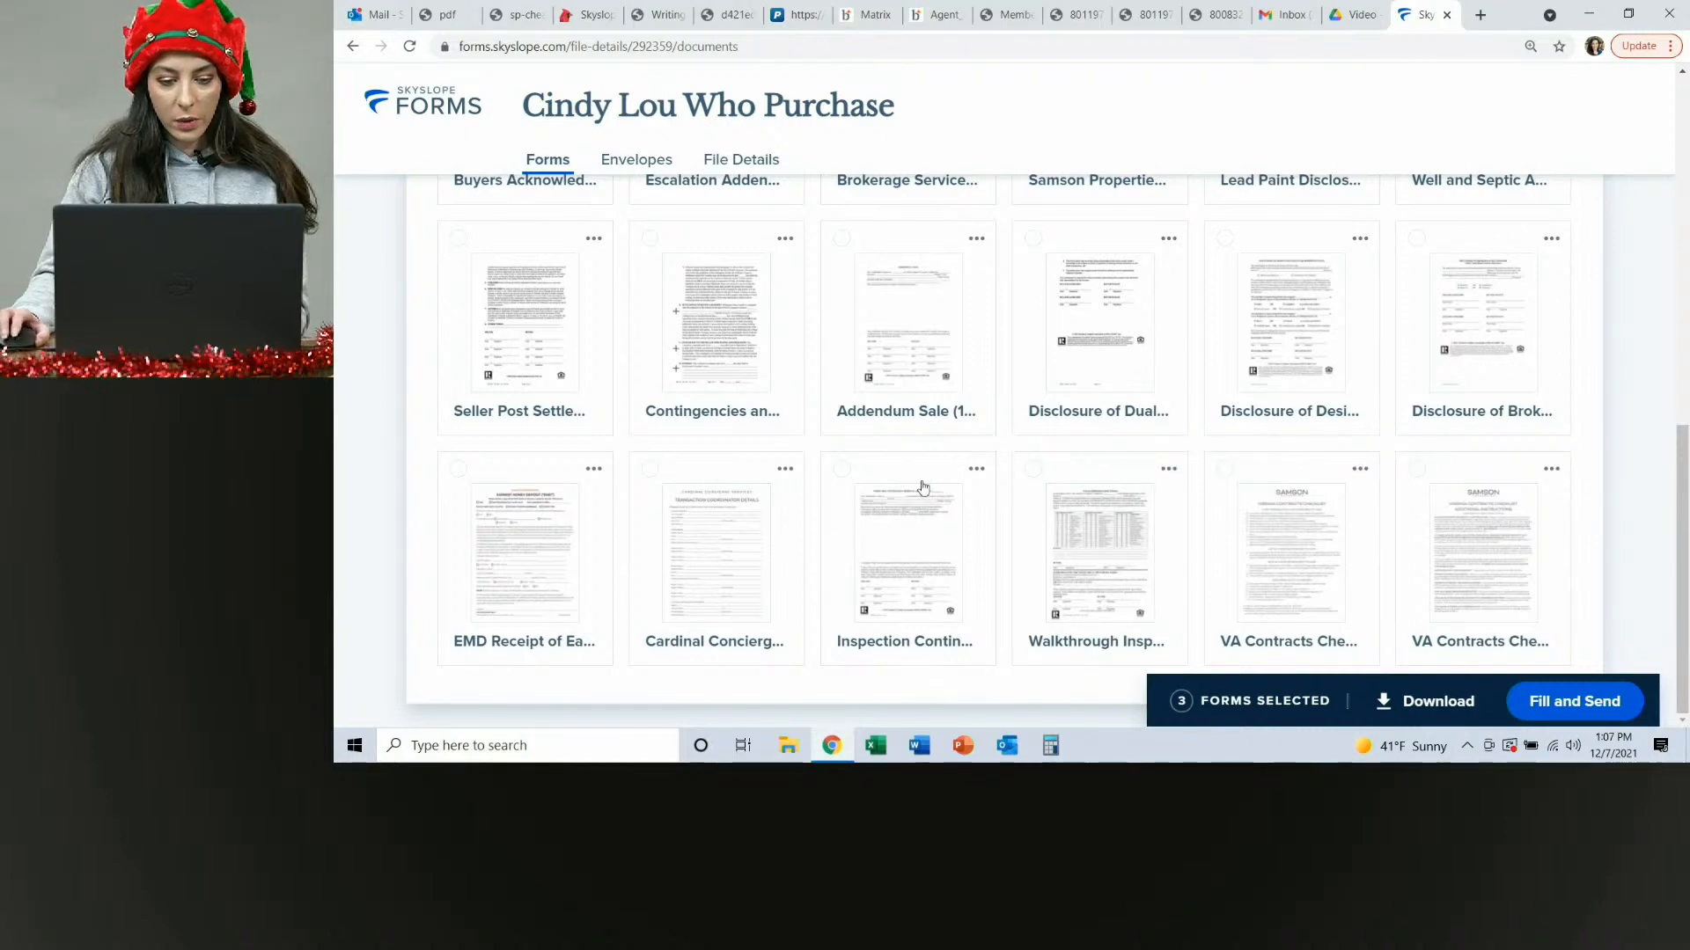
{"action": "scroll", "coordinate": [1281, 477], "scroll_direction": "up", "scroll_amount": 2}
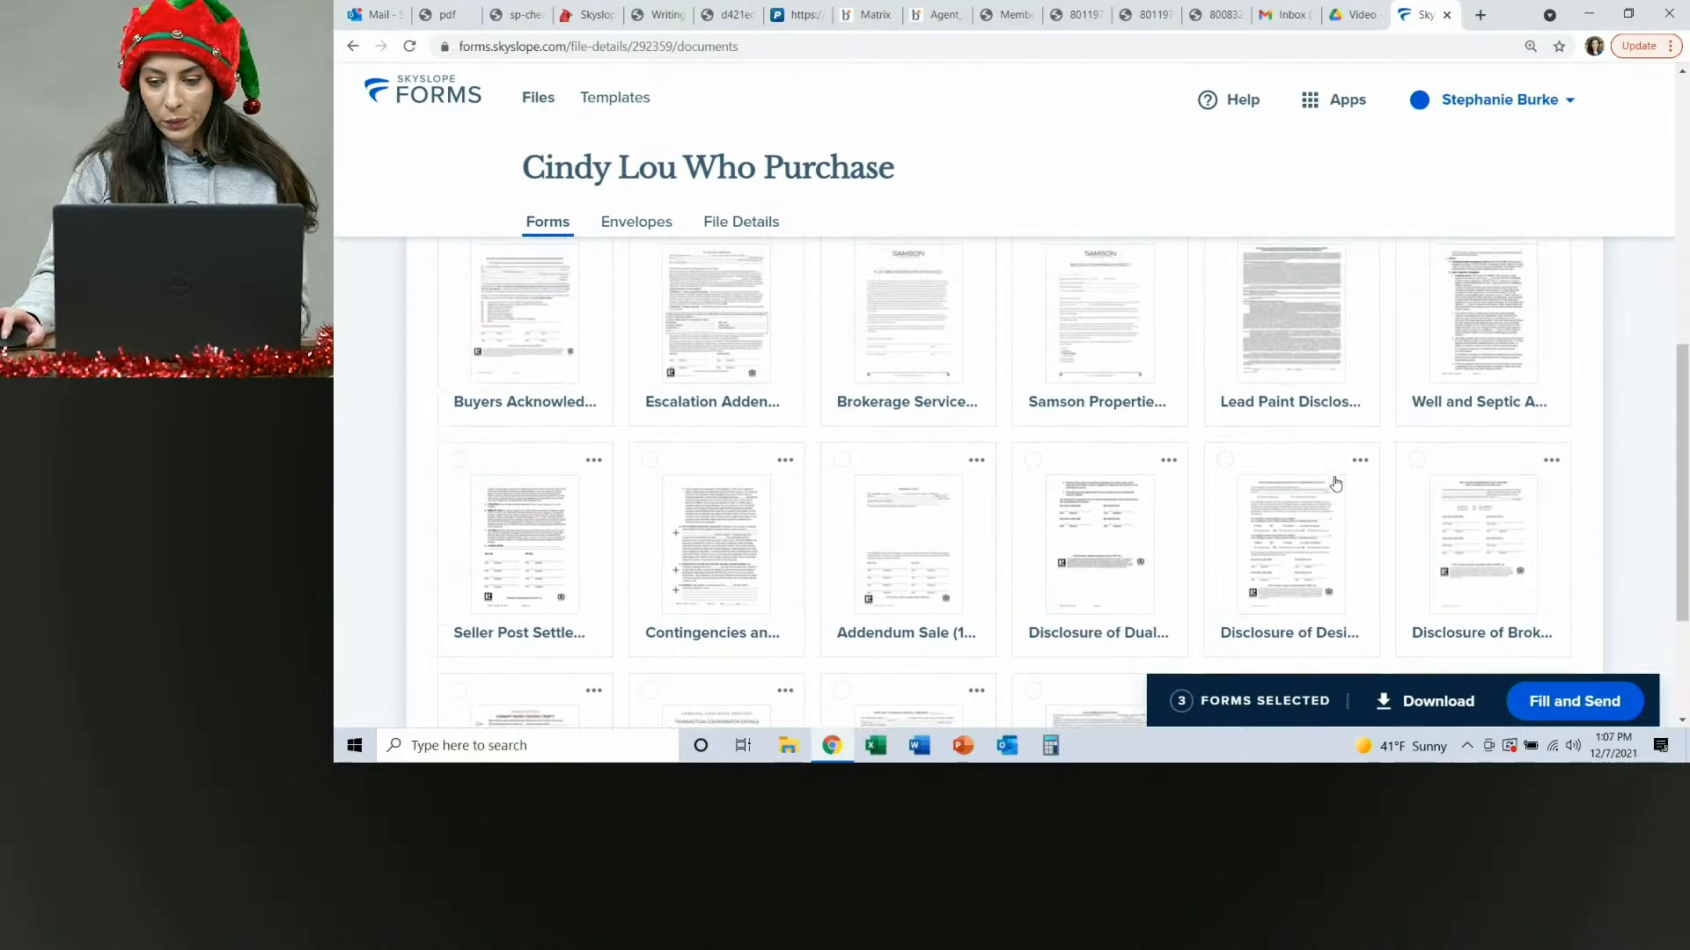
{"action": "scroll", "coordinate": [1413, 458], "scroll_direction": "up", "scroll_amount": 2}
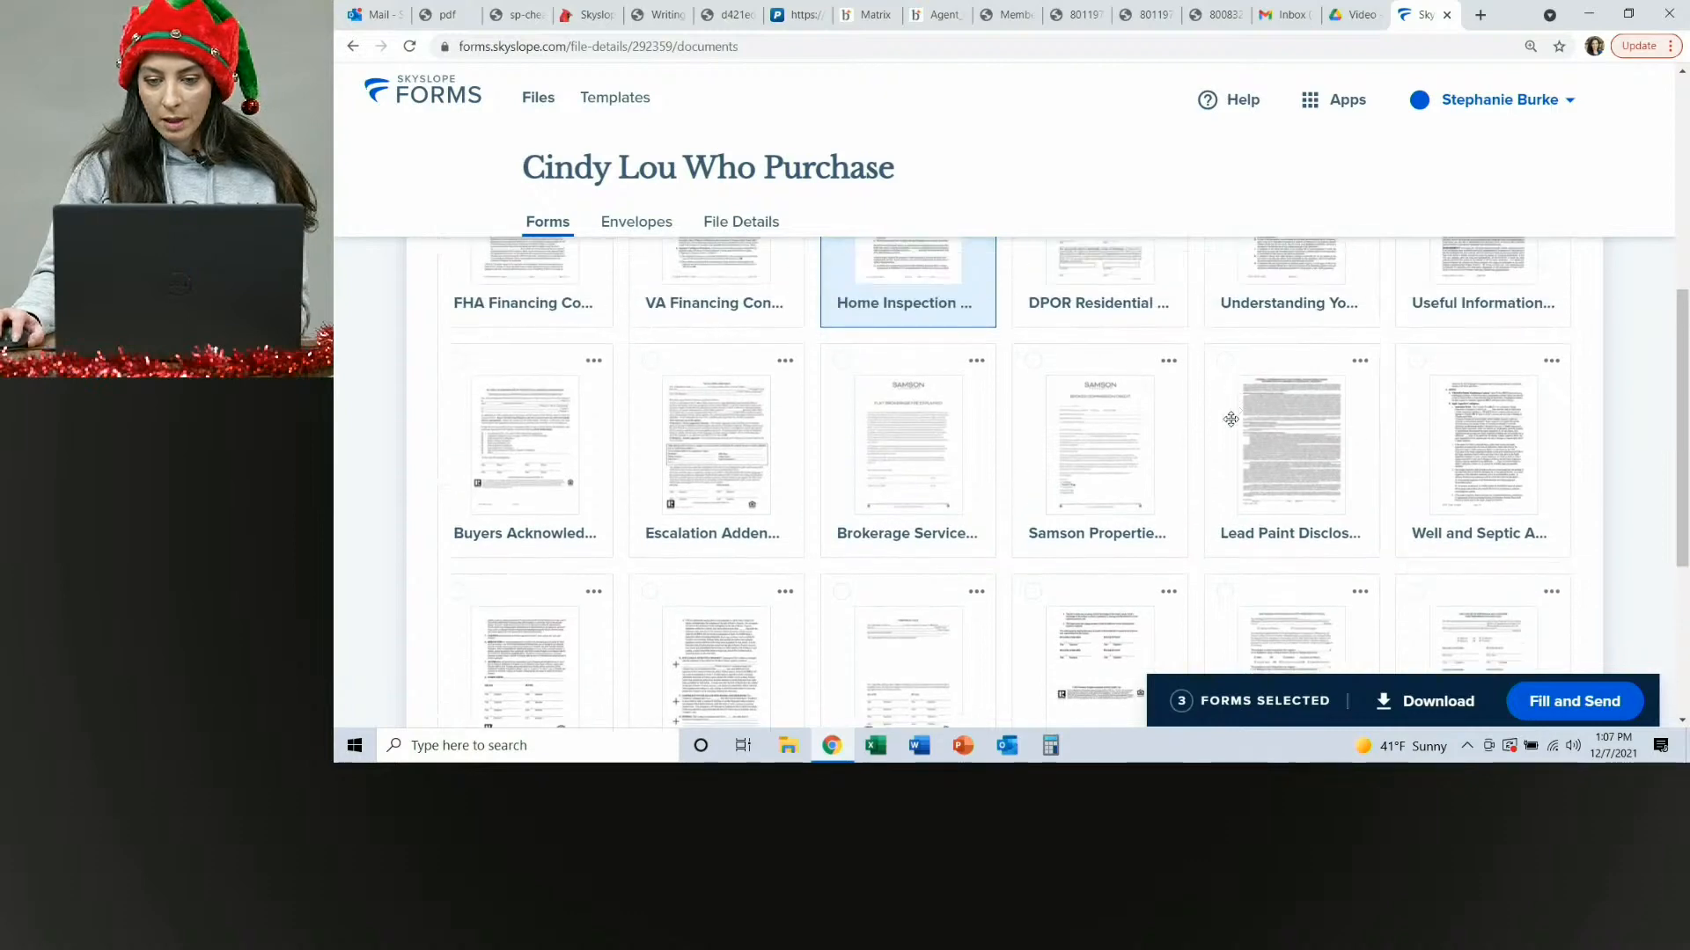
{"action": "left_click", "coordinate": [650, 366]}
Open the four selected forms for filling and sending.
{"action": "scroll", "coordinate": [1038, 530], "scroll_direction": "up", "scroll_amount": 1}
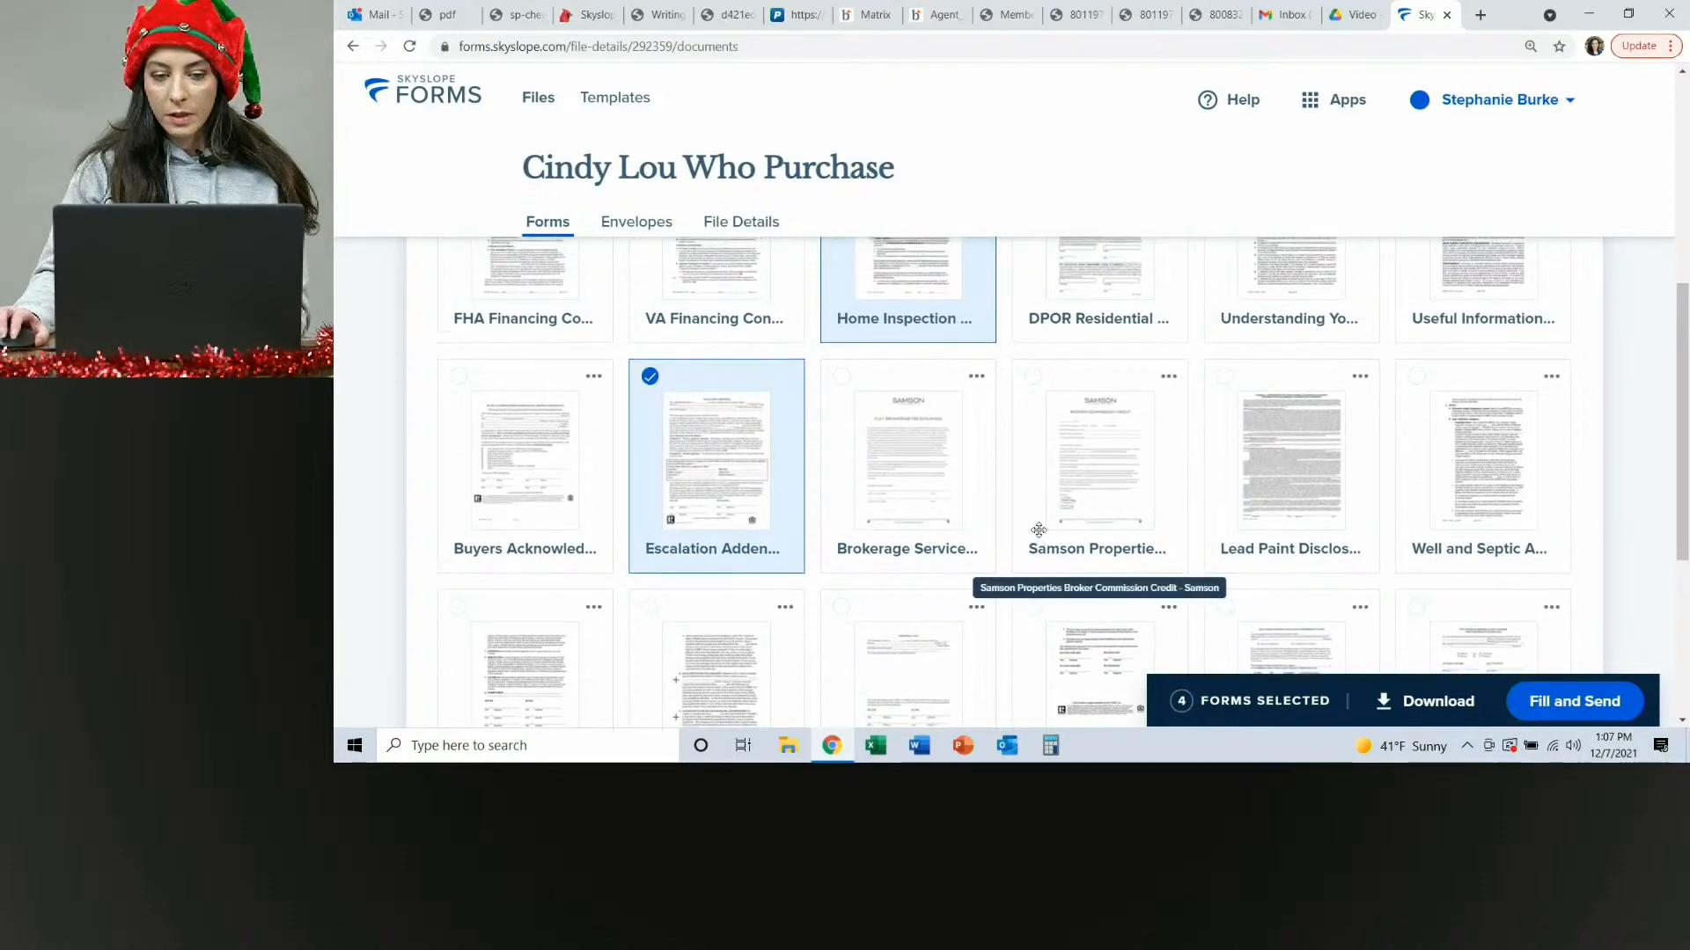
{"action": "scroll", "coordinate": [1039, 519], "scroll_direction": "up", "scroll_amount": 5}
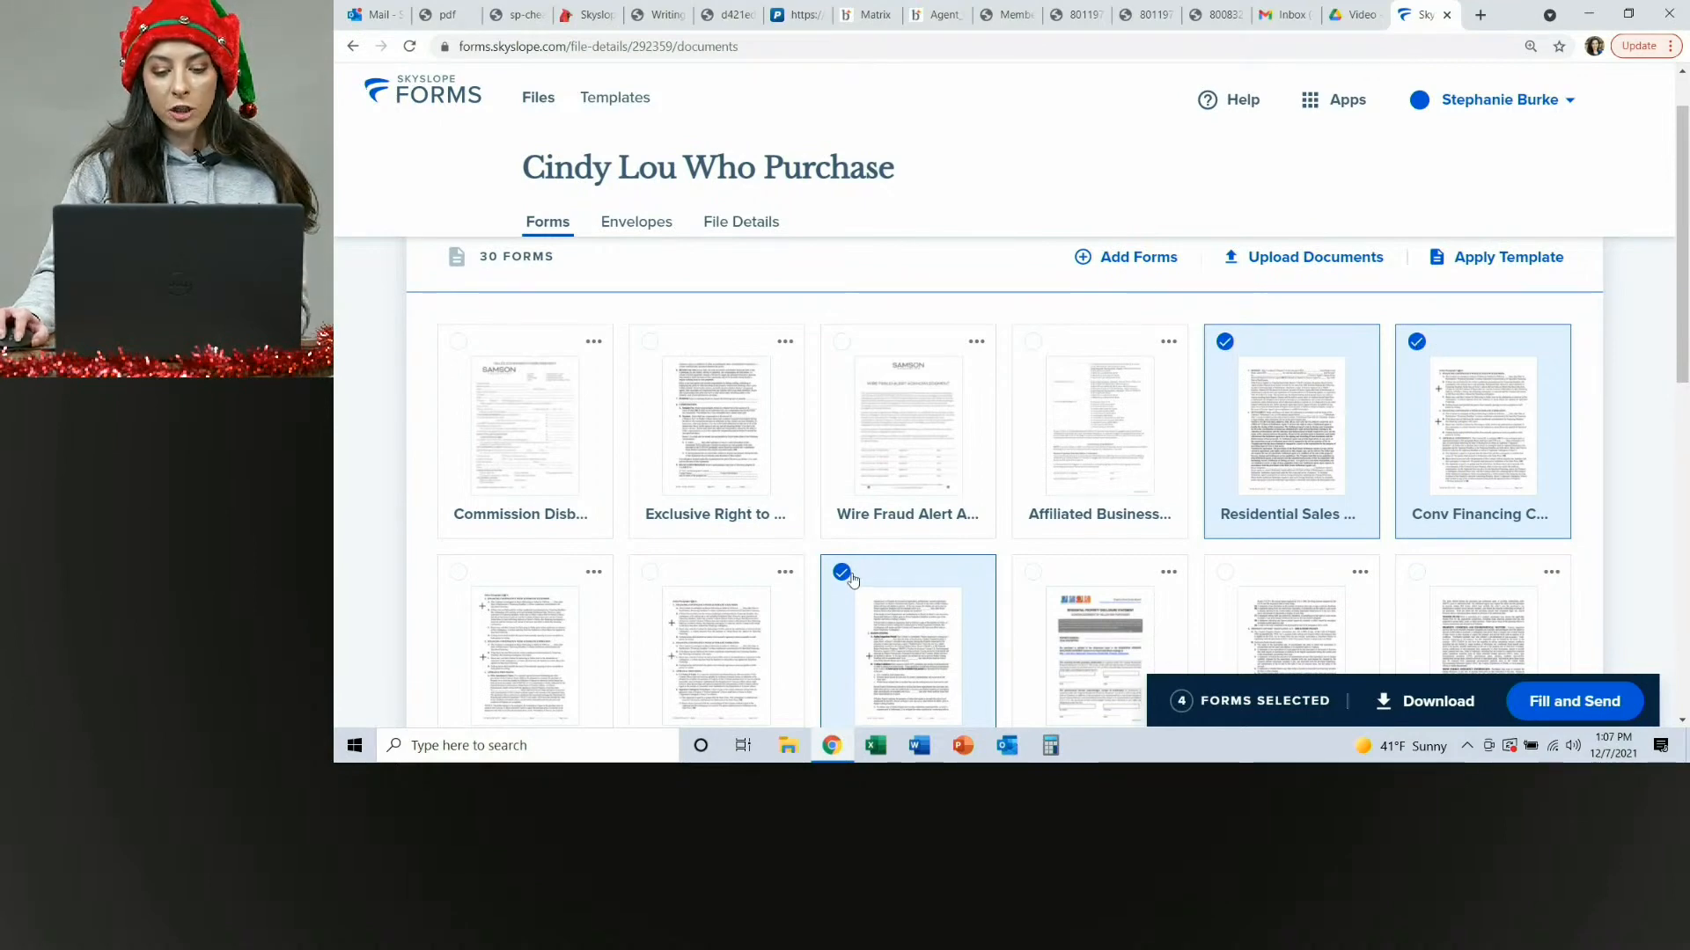
{"action": "scroll", "coordinate": [852, 579], "scroll_direction": "down", "scroll_amount": 3}
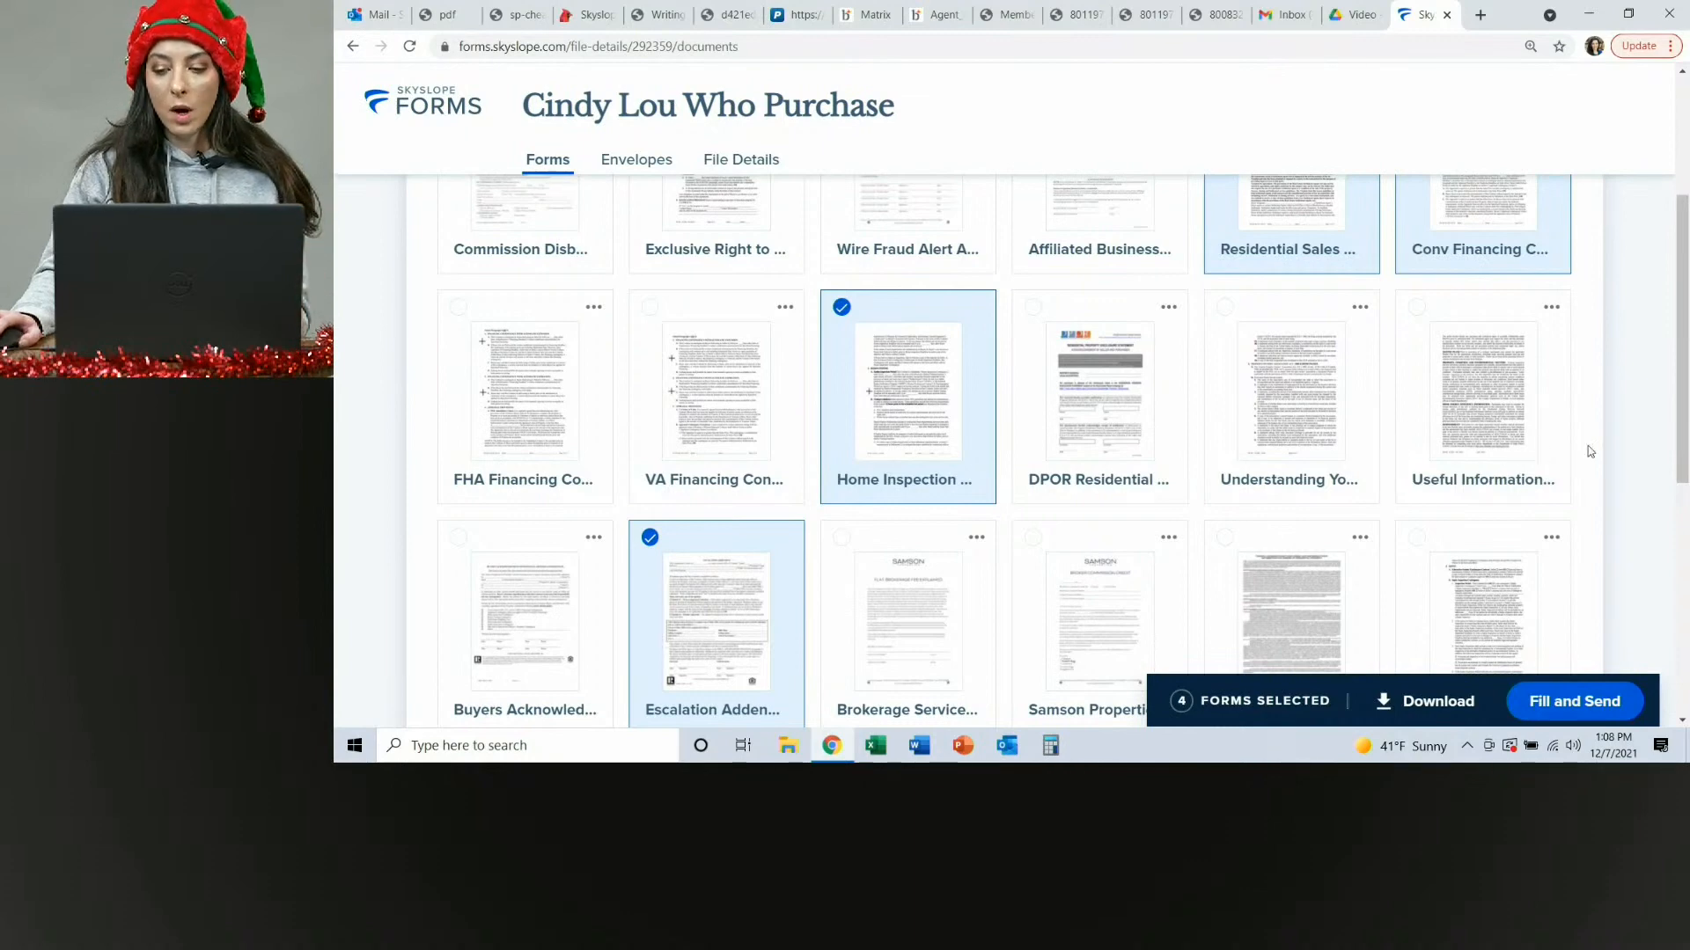
{"action": "scroll", "coordinate": [1590, 451], "scroll_direction": "down", "scroll_amount": 5}
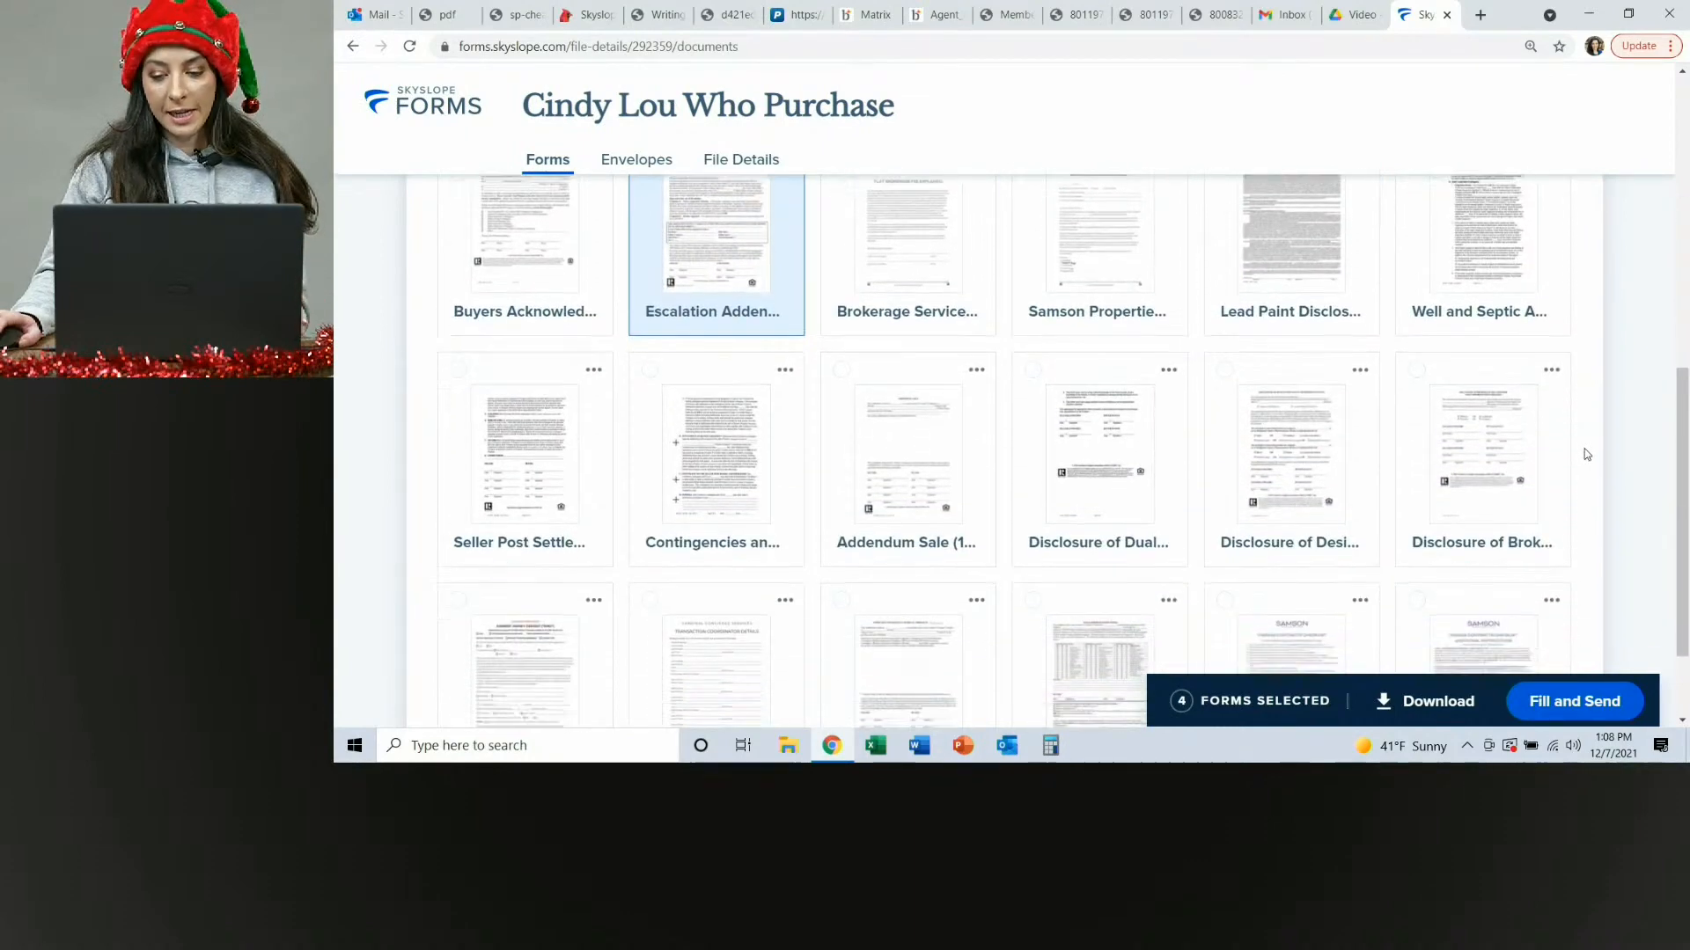
{"action": "scroll", "coordinate": [1587, 454], "scroll_direction": "down", "scroll_amount": 2}
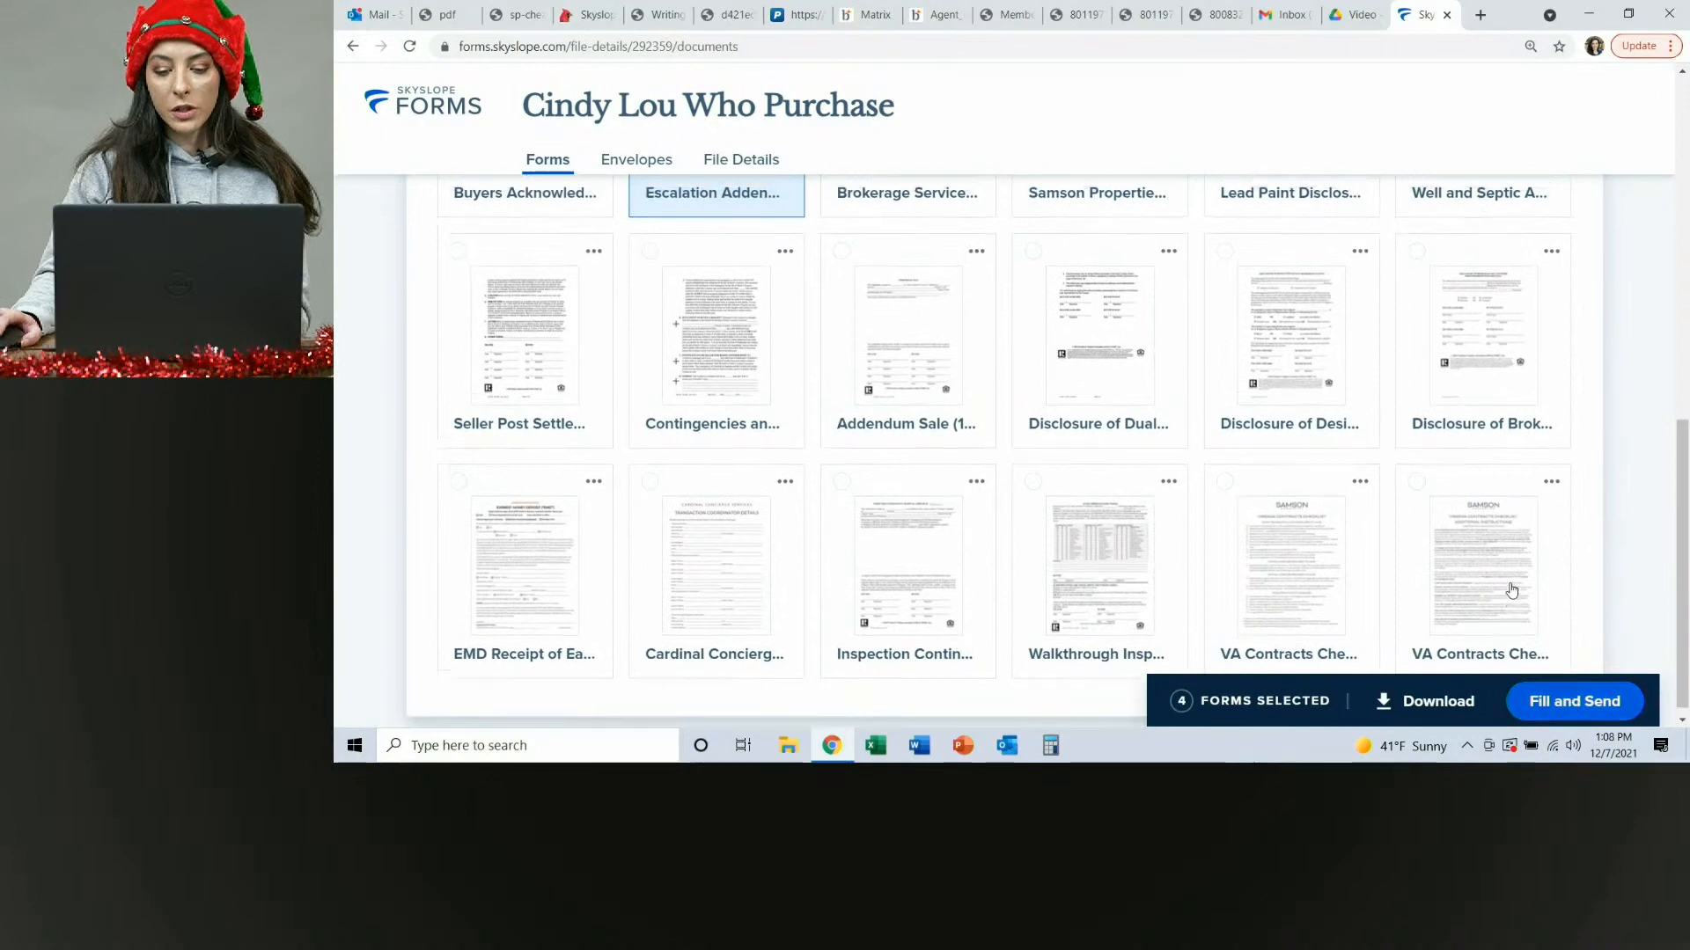
{"action": "scroll", "coordinate": [1511, 591], "scroll_direction": "up", "scroll_amount": 5}
{"action": "scroll", "coordinate": [1305, 462], "scroll_direction": "up", "scroll_amount": 5}
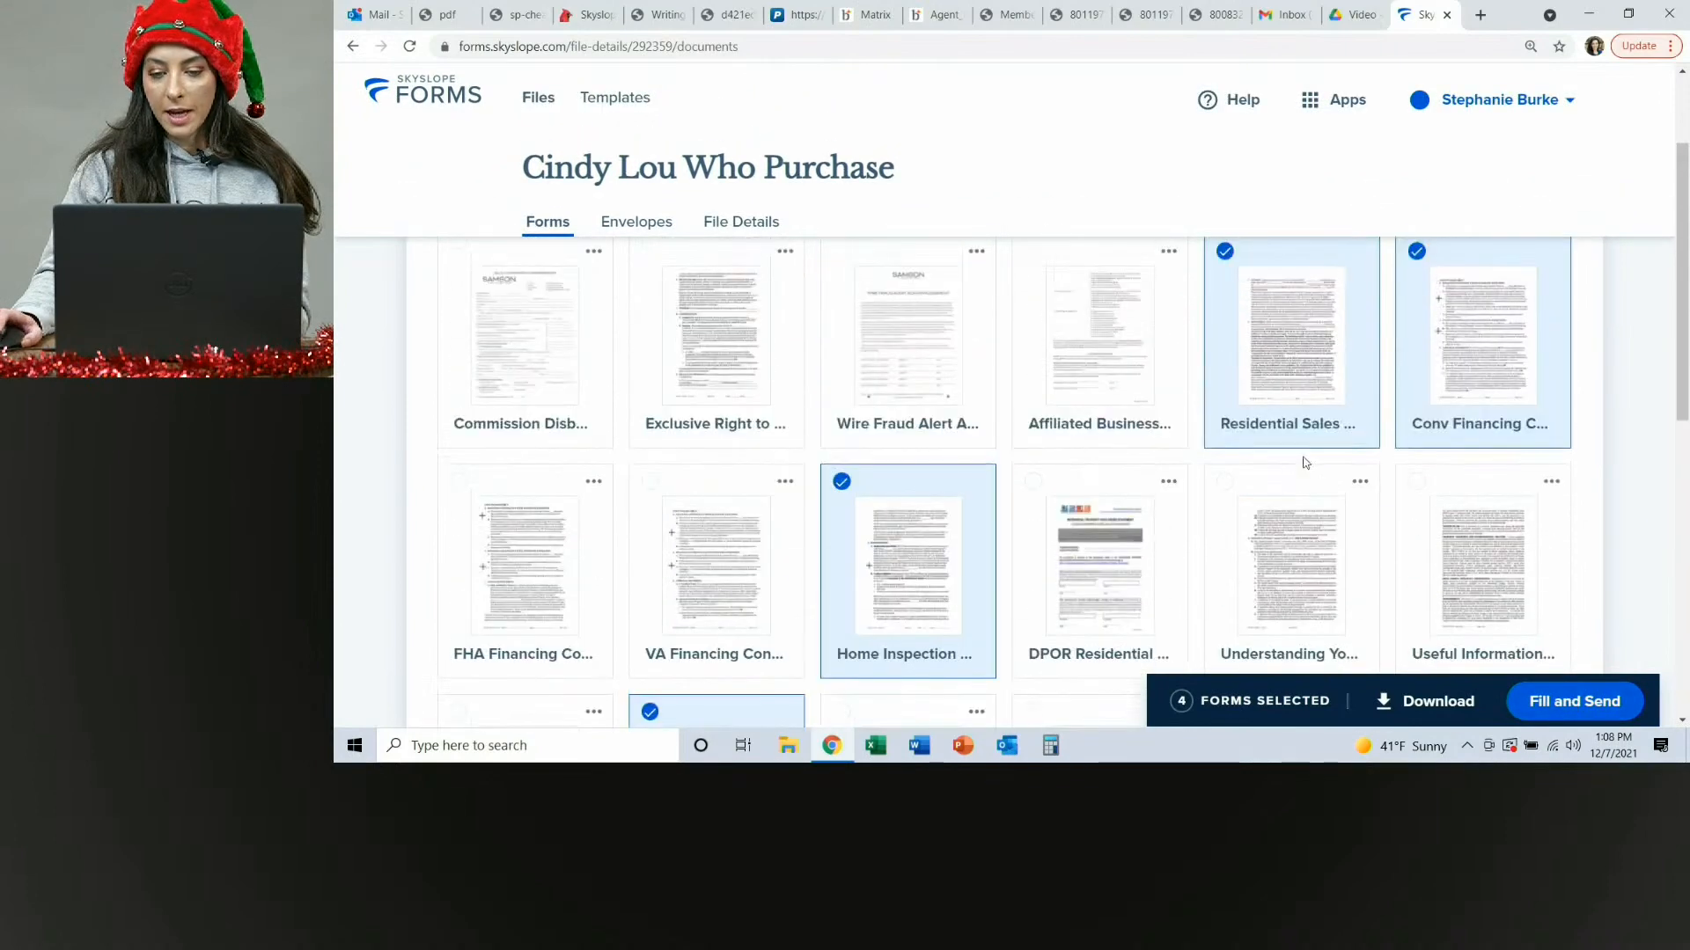
{"action": "left_click", "coordinate": [1563, 709]}
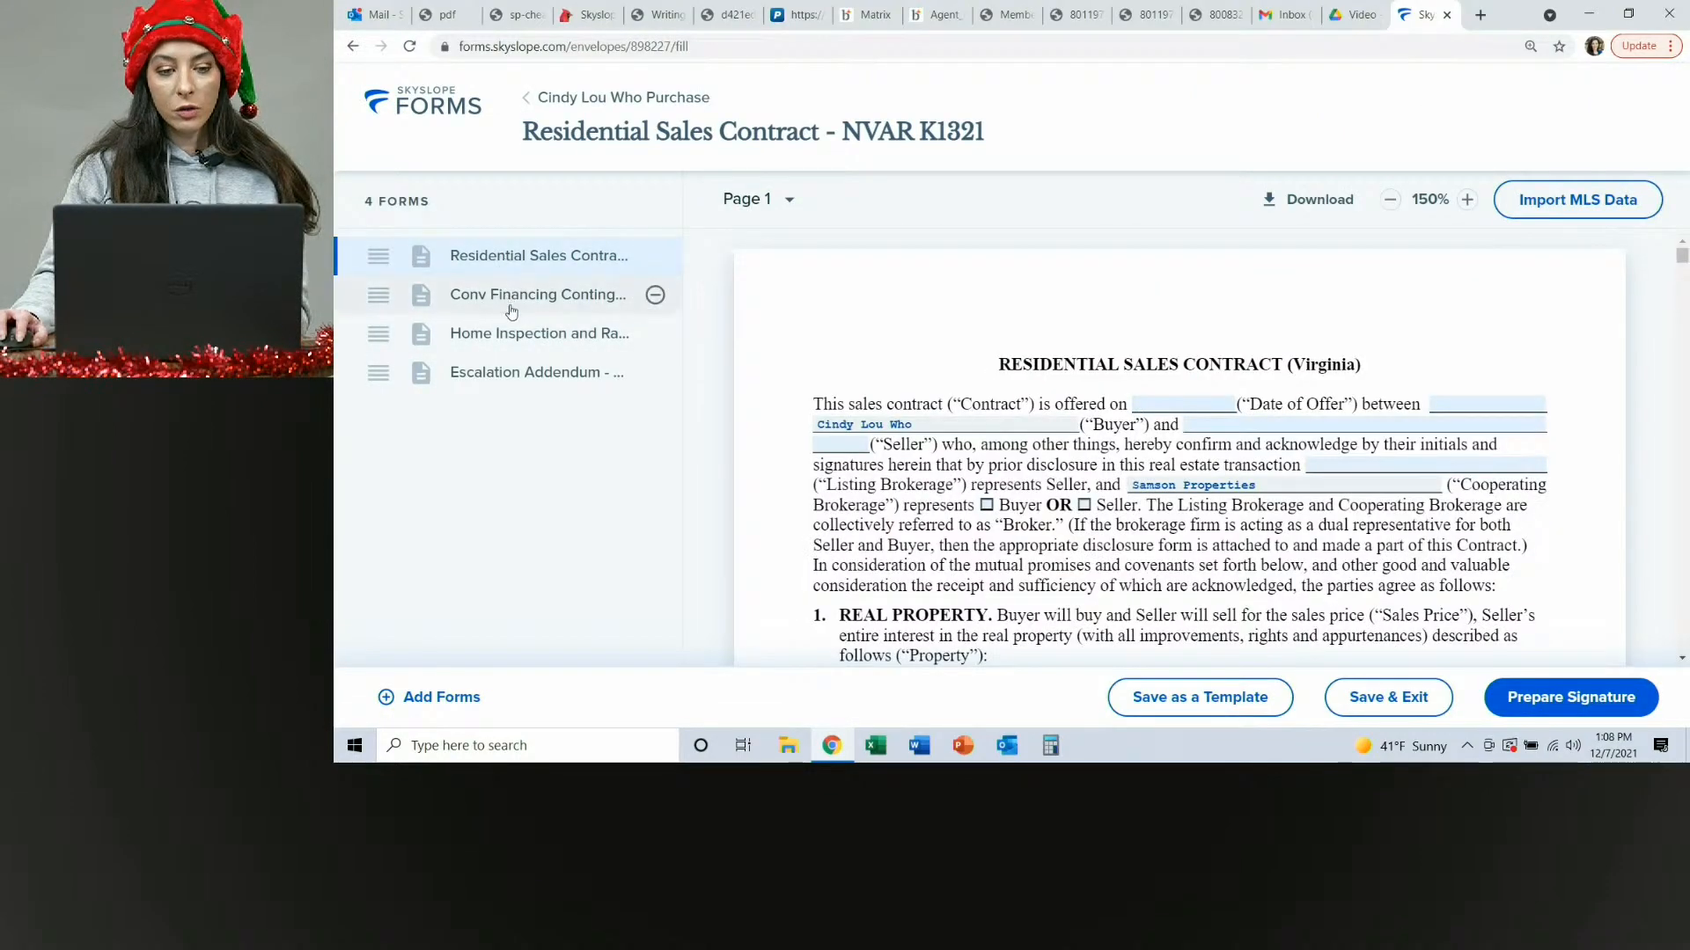
Add the DPOR Residential Property Disclosure Statement Acknowledgment - NVAR form to the envelope by searching for dpo.
{"action": "scroll", "coordinate": [1154, 332], "scroll_direction": "down", "scroll_amount": 15}
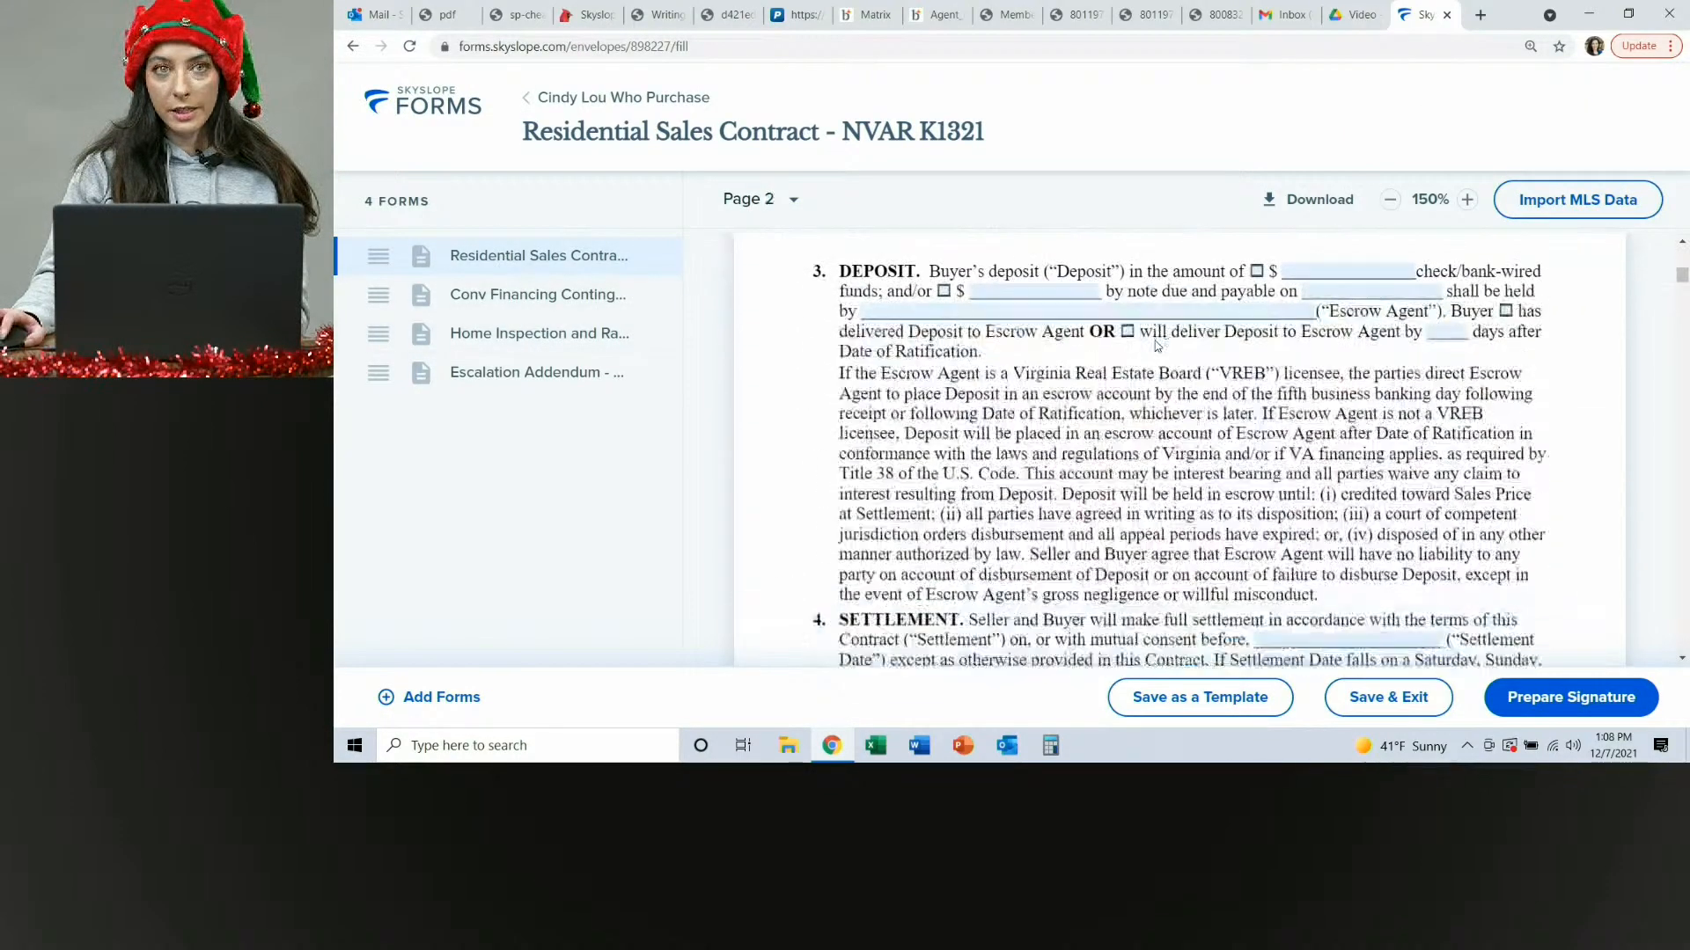
{"action": "scroll", "coordinate": [1156, 346], "scroll_direction": "down", "scroll_amount": 15}
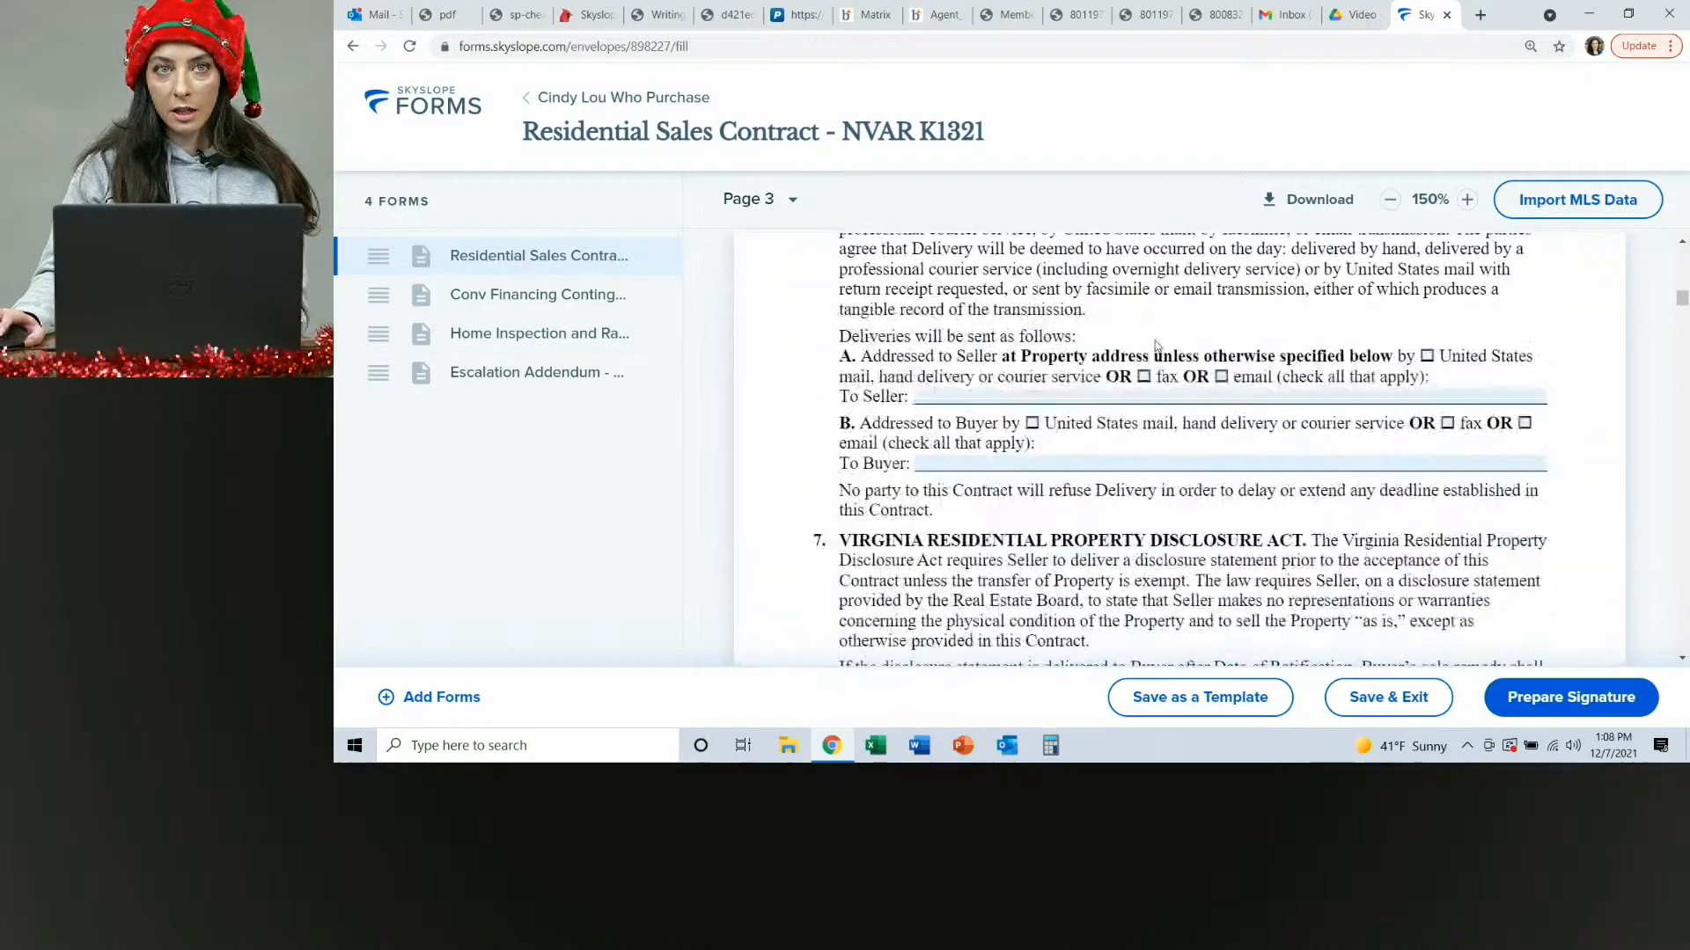
{"action": "scroll", "coordinate": [1156, 346], "scroll_direction": "down", "scroll_amount": 15}
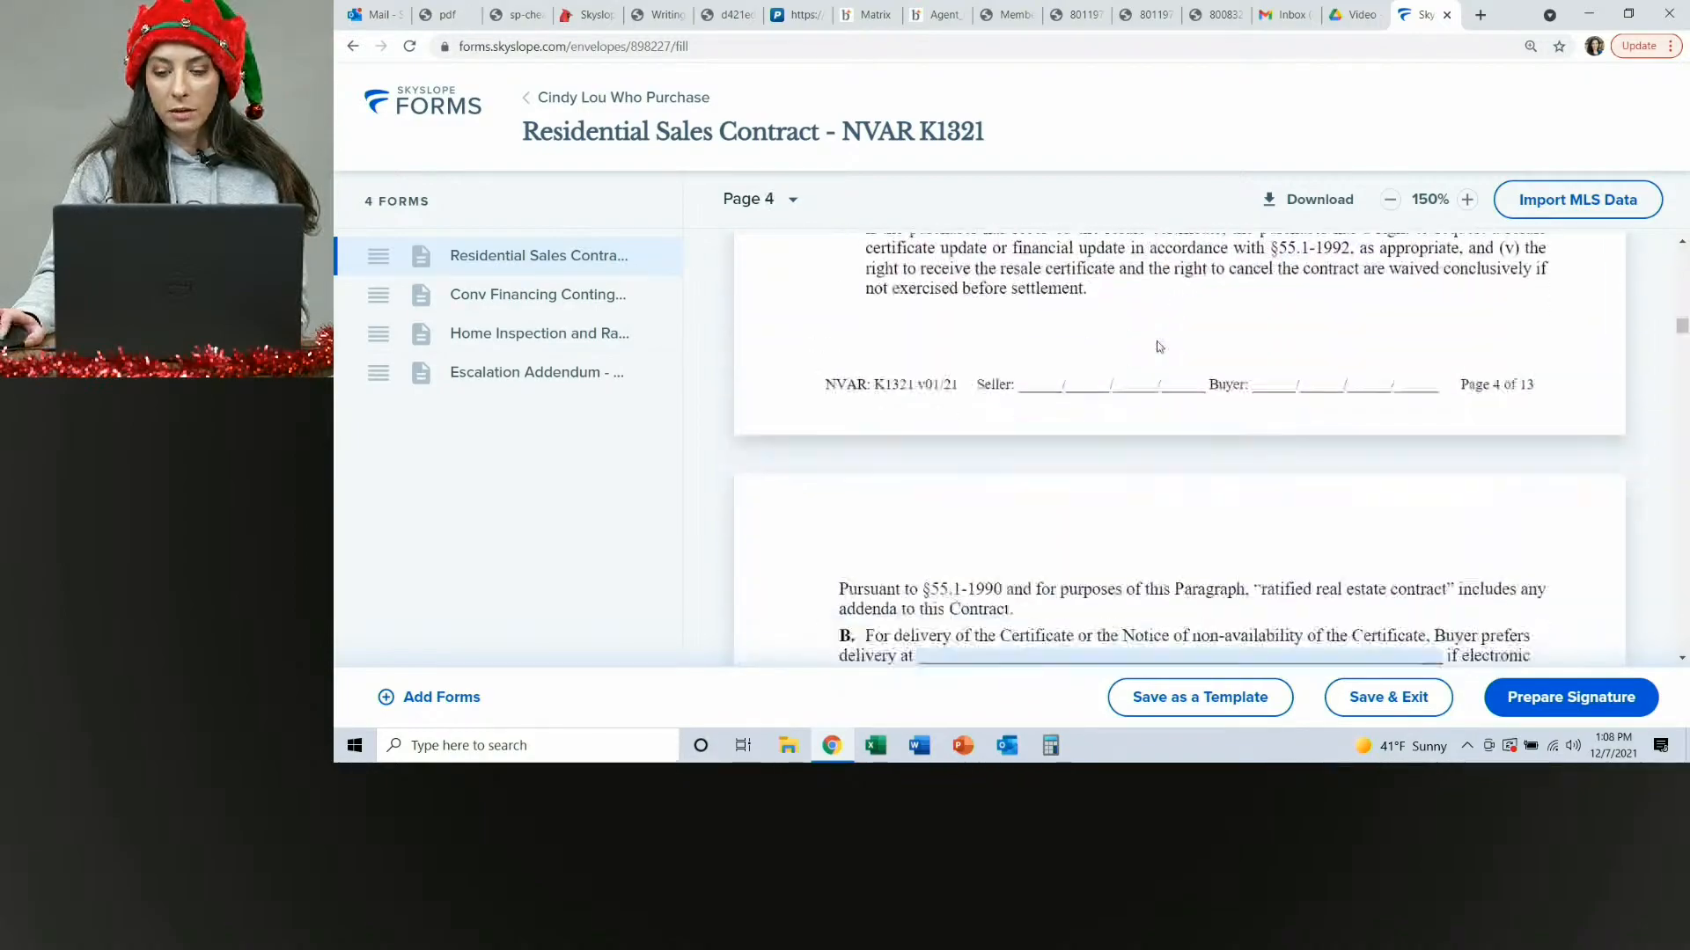
{"action": "scroll", "coordinate": [1156, 365], "scroll_direction": "down", "scroll_amount": 15}
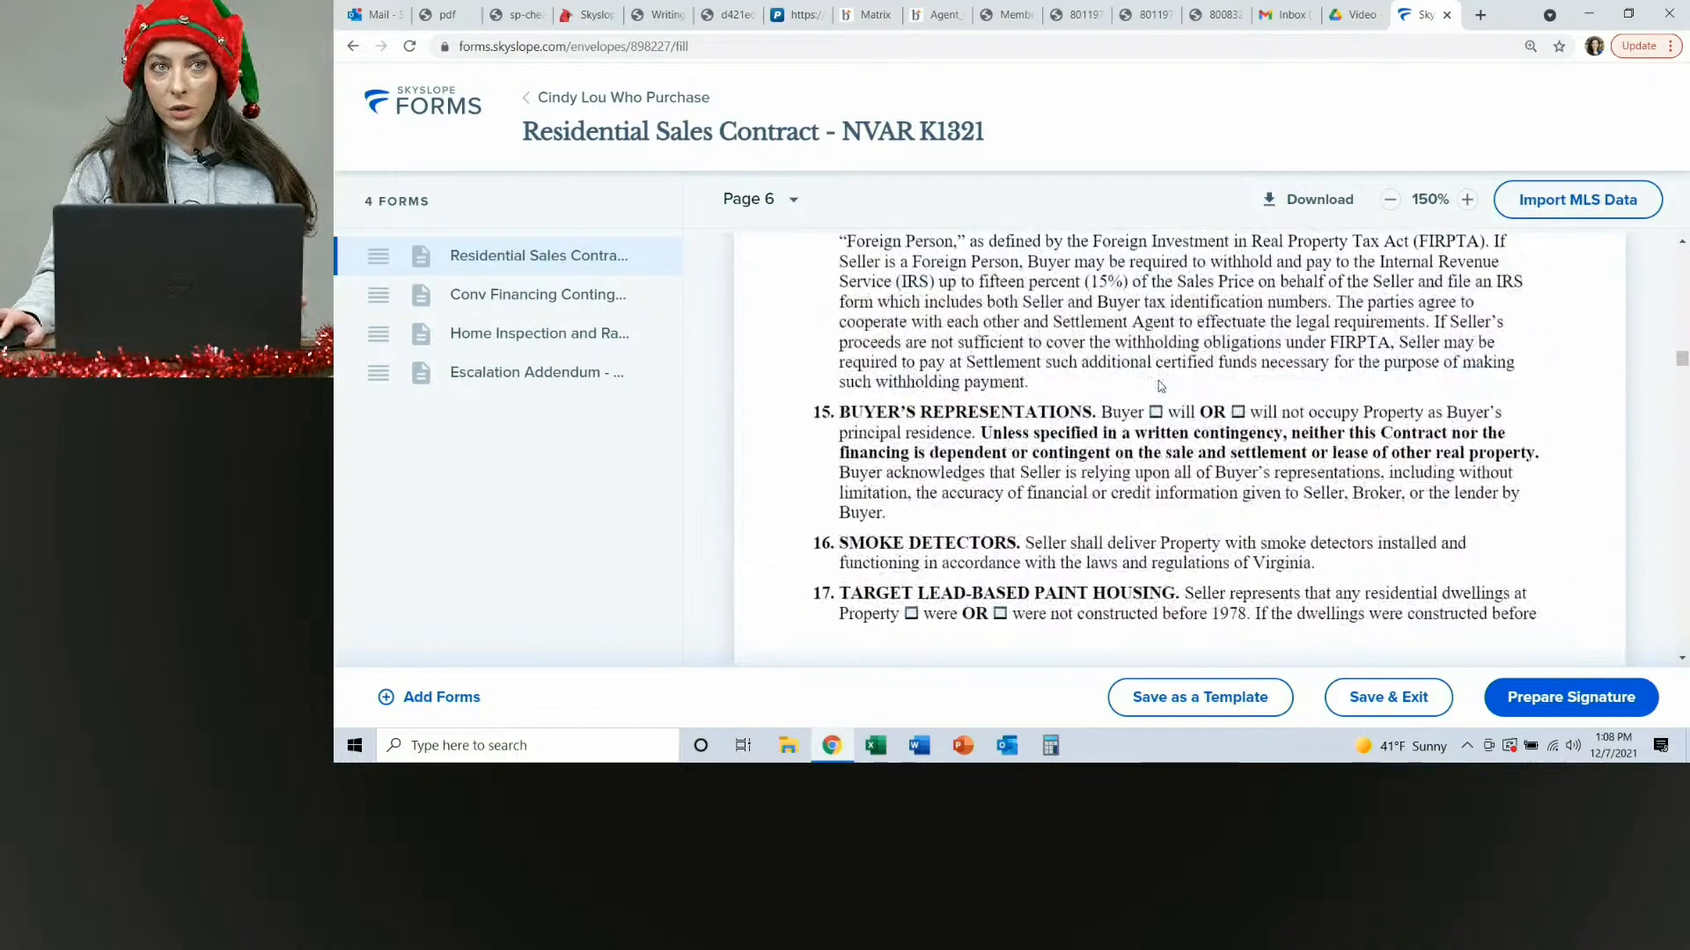
{"action": "scroll", "coordinate": [1160, 387], "scroll_direction": "down", "scroll_amount": 15}
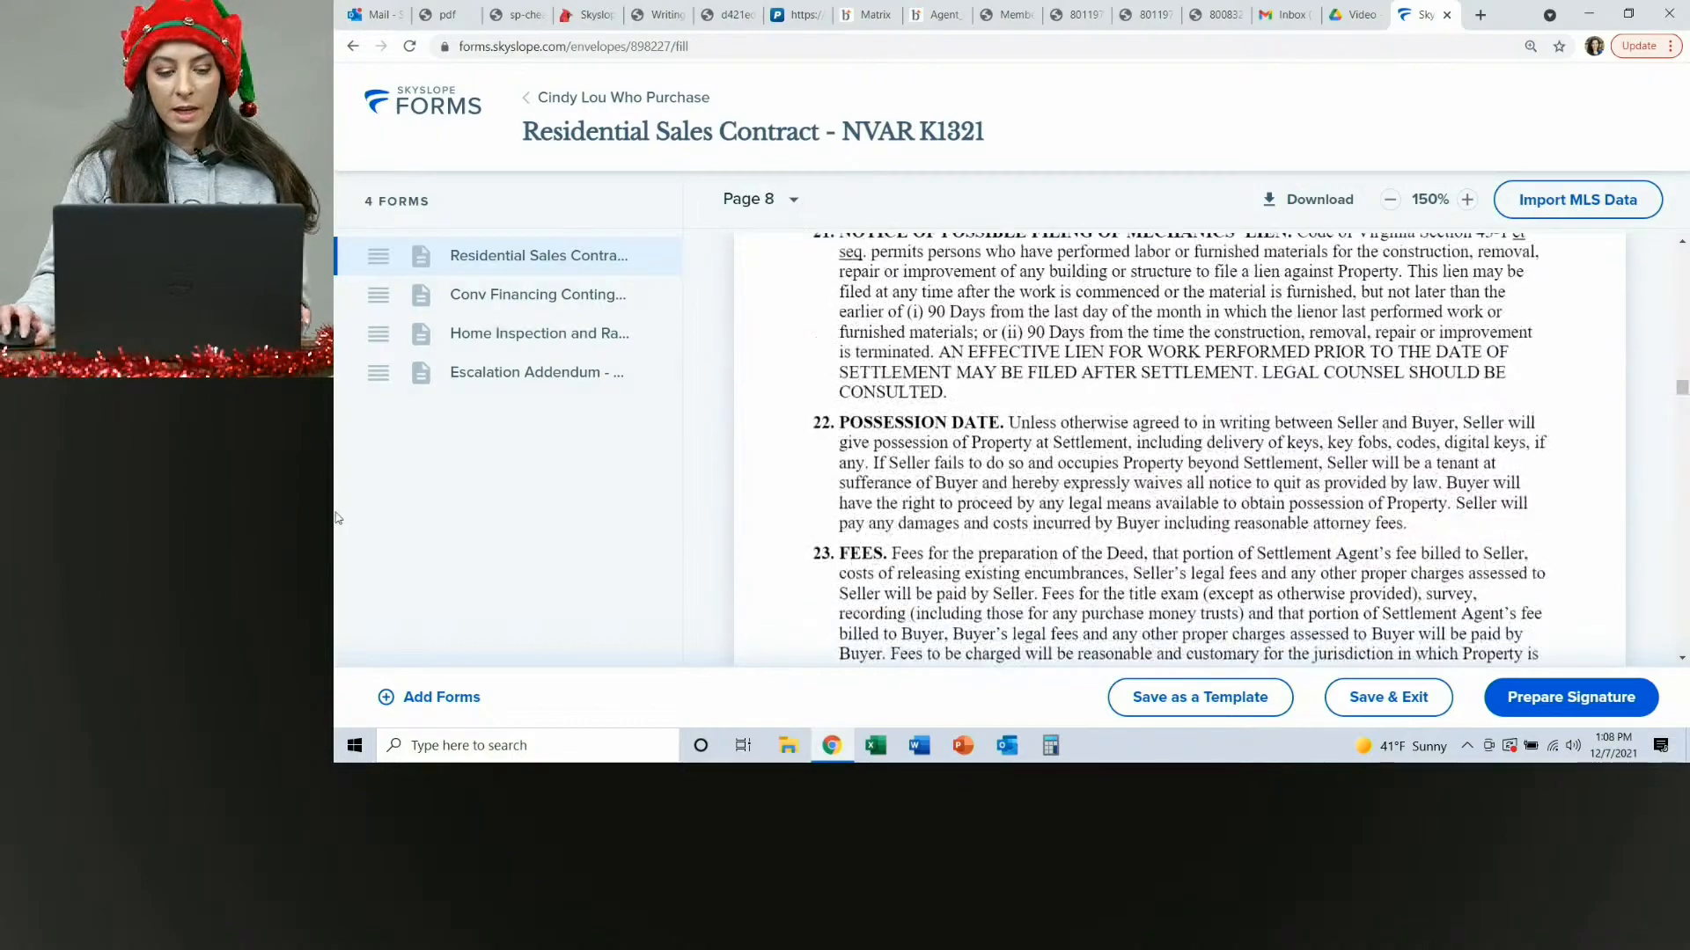
{"action": "left_click", "coordinate": [426, 701]}
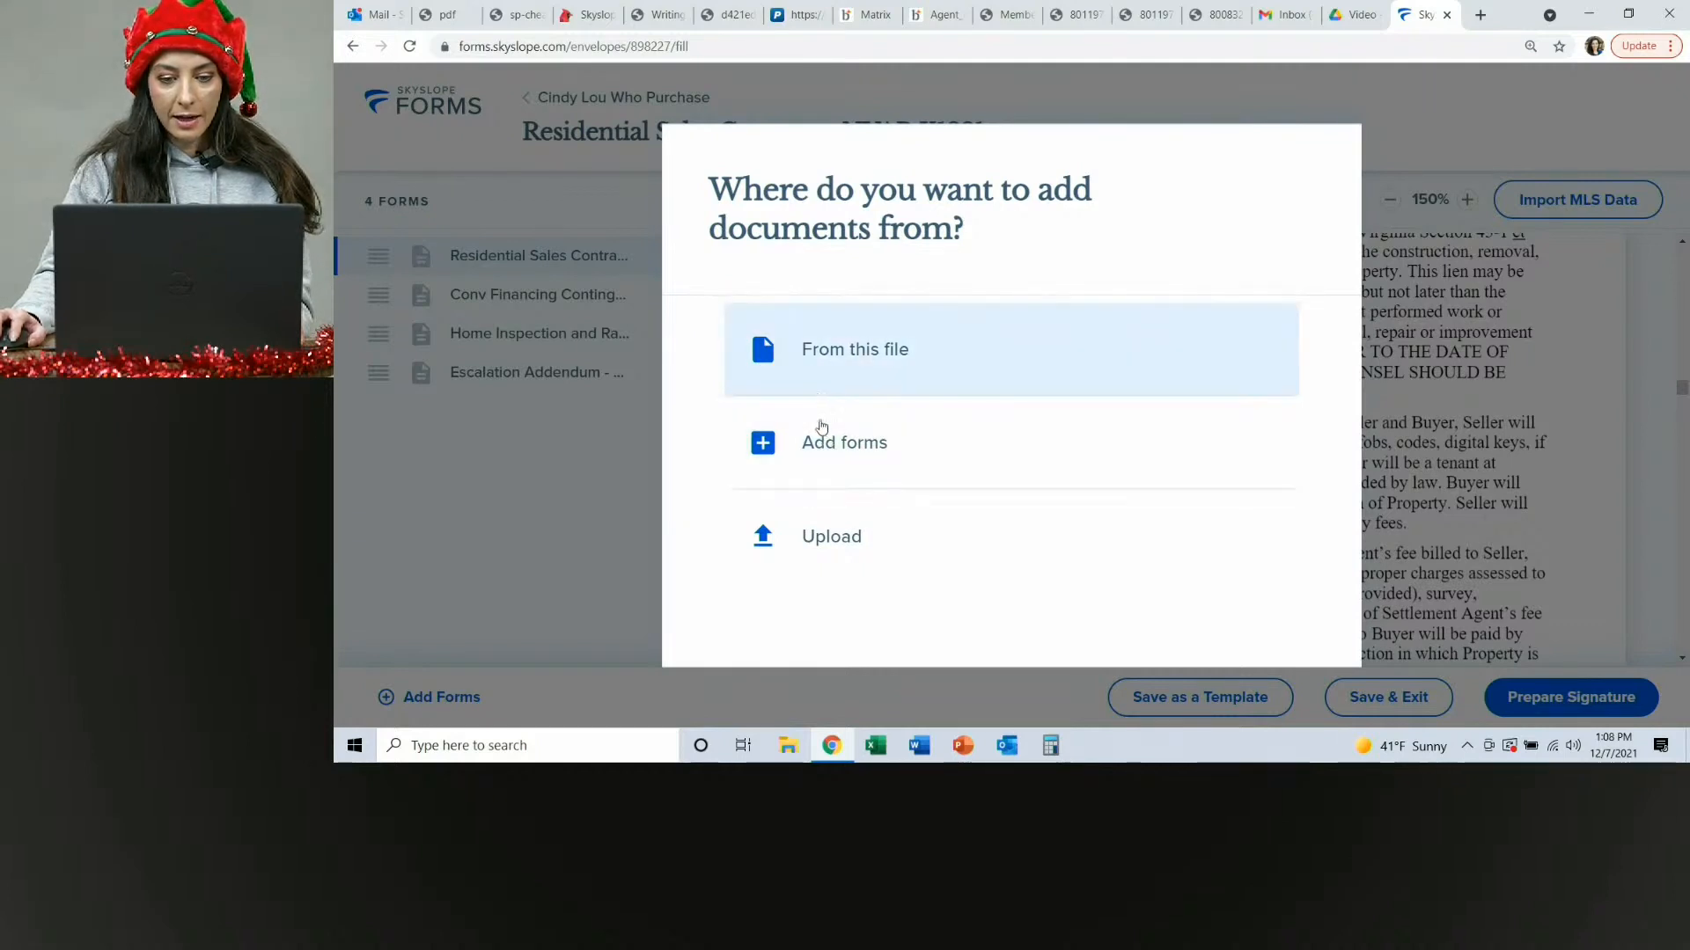
{"action": "left_click", "coordinate": [819, 443]}
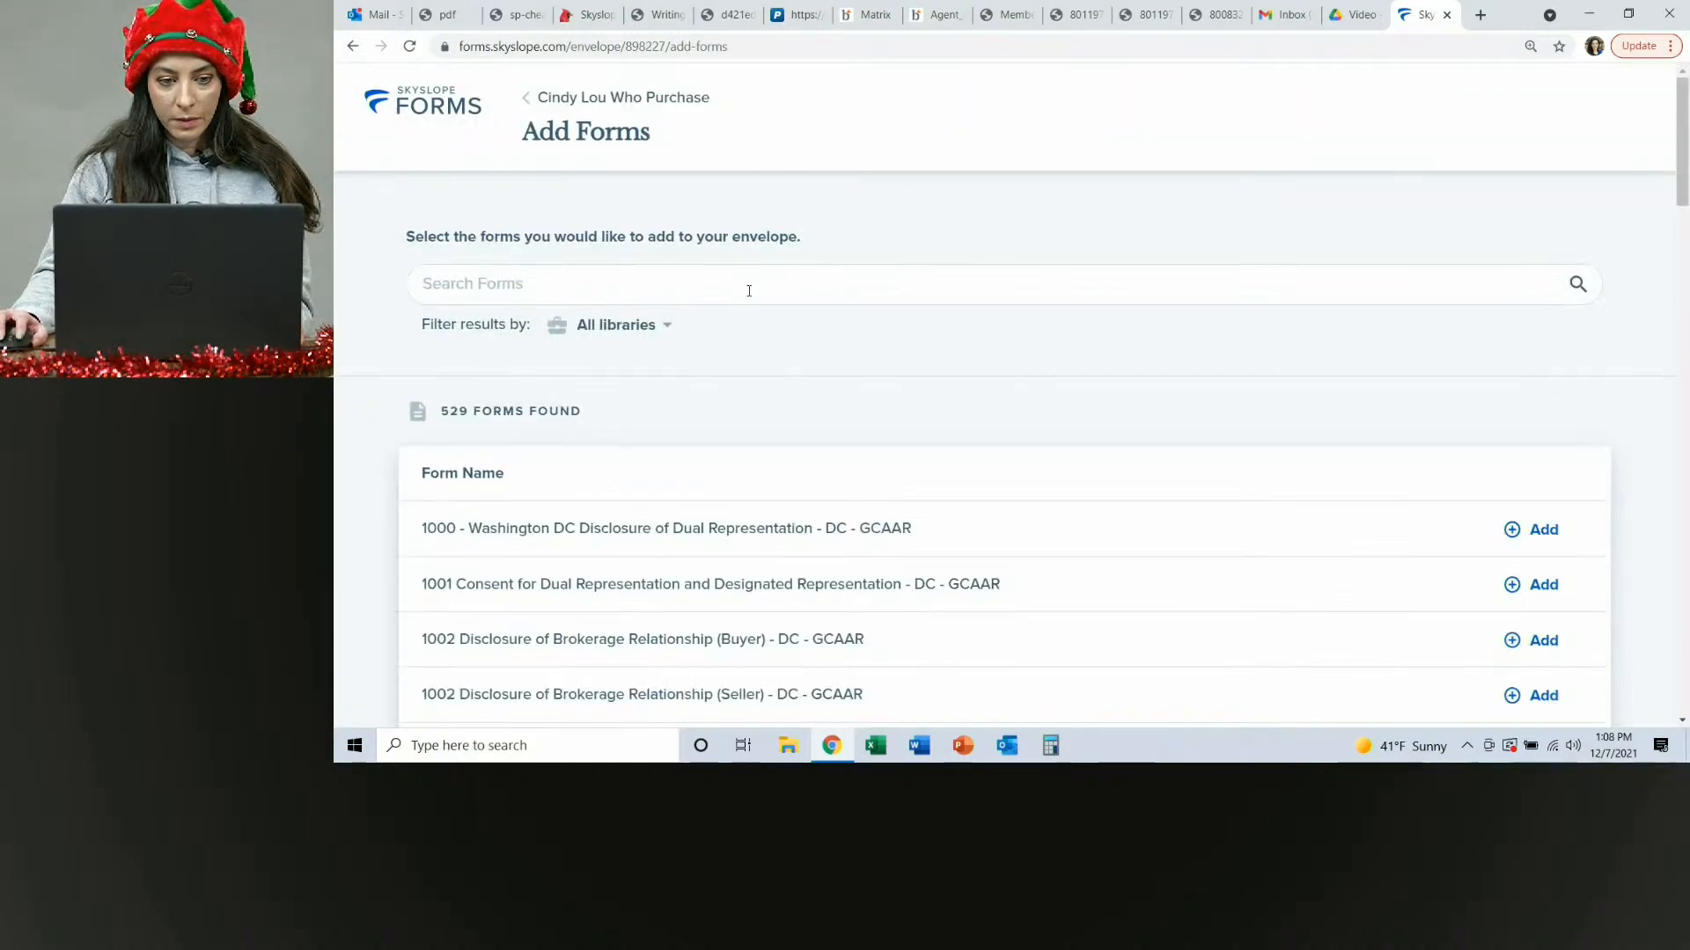
{"action": "left_click", "coordinate": [750, 291]}
{"action": "type", "text": "dpo"}
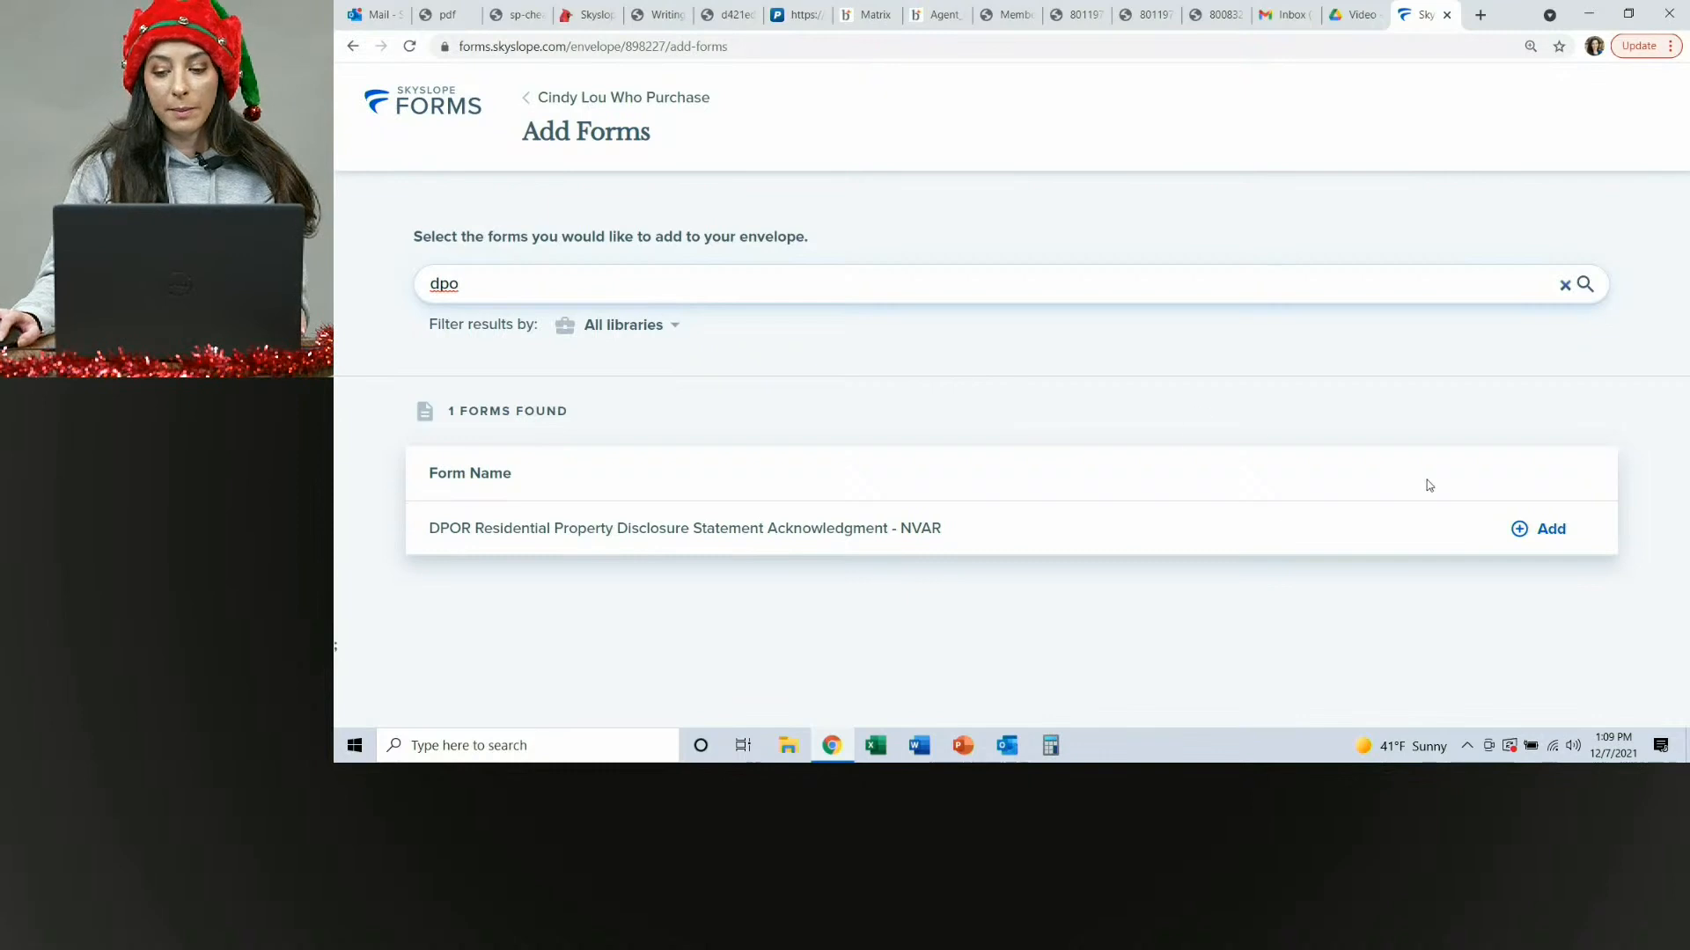
{"action": "left_click", "coordinate": [1540, 528]}
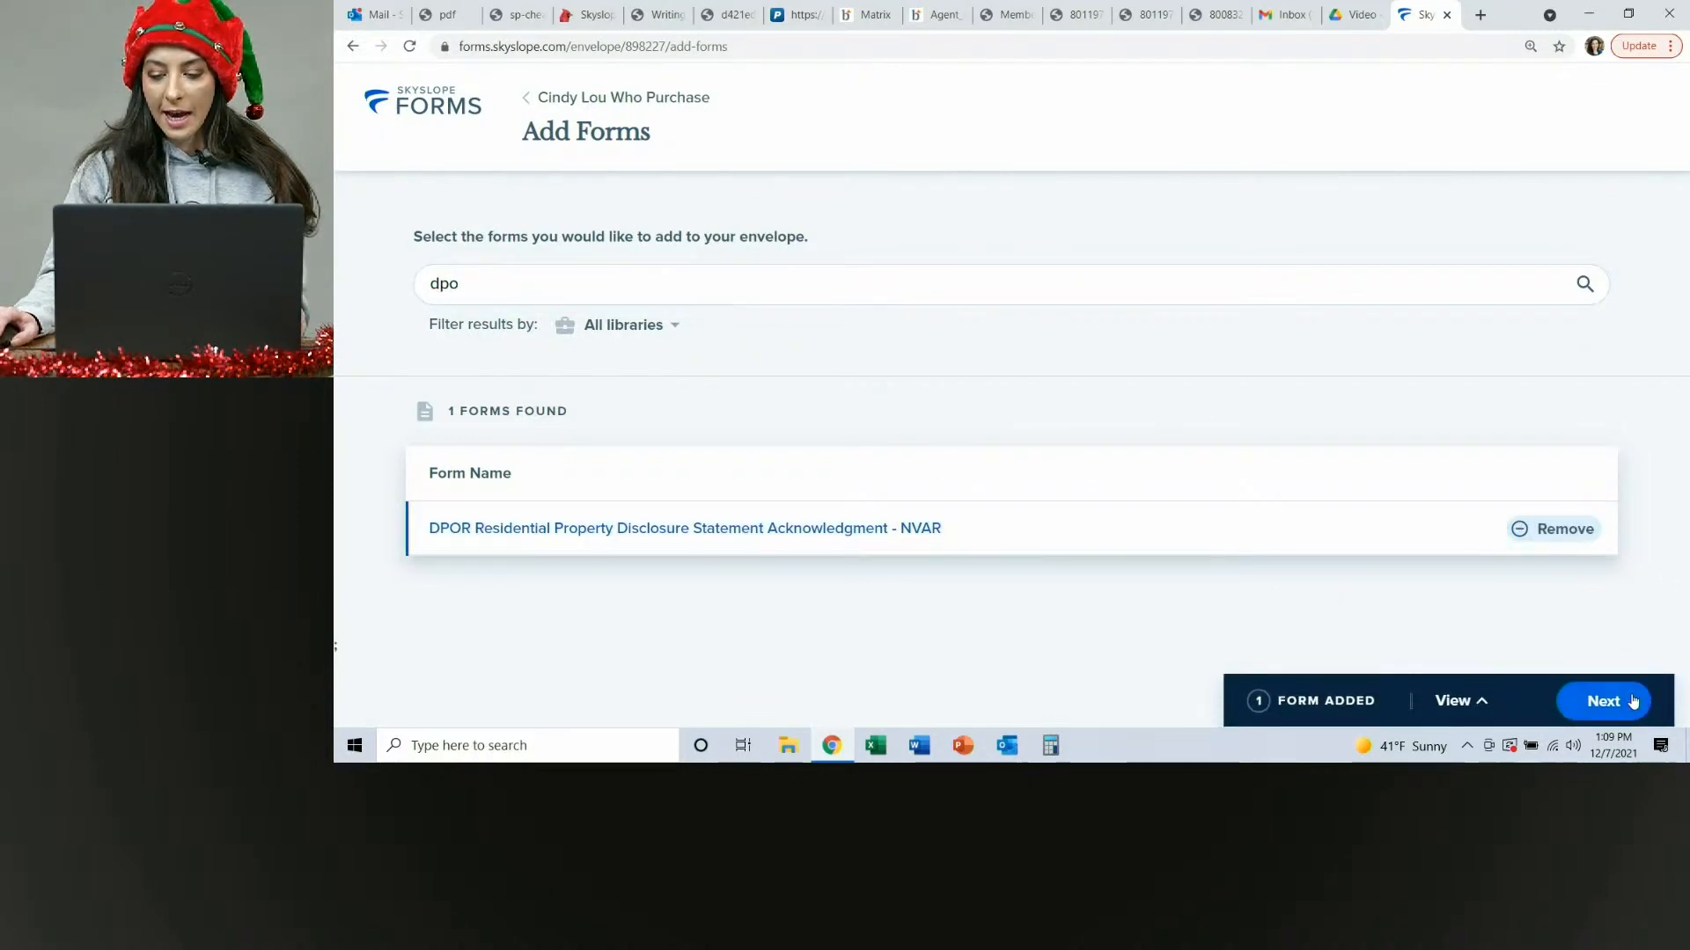
{"action": "left_click", "coordinate": [1588, 702]}
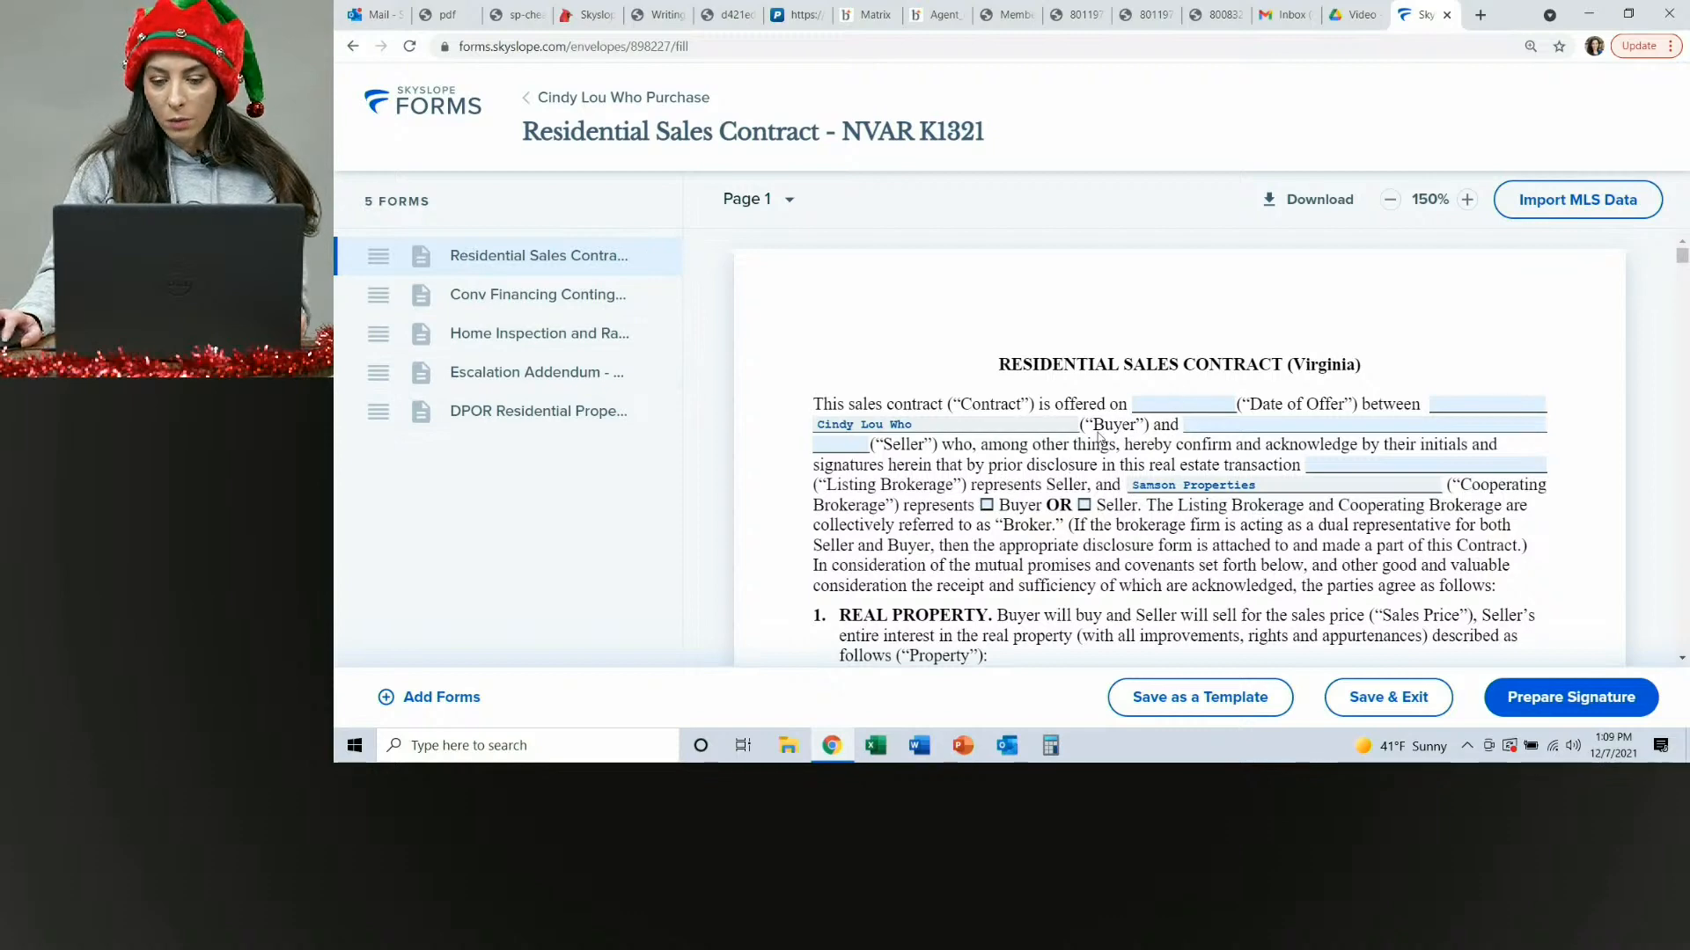
Fill the contract's Date of Offer with 12/07/2021.
{"action": "left_click", "coordinate": [1179, 405]}
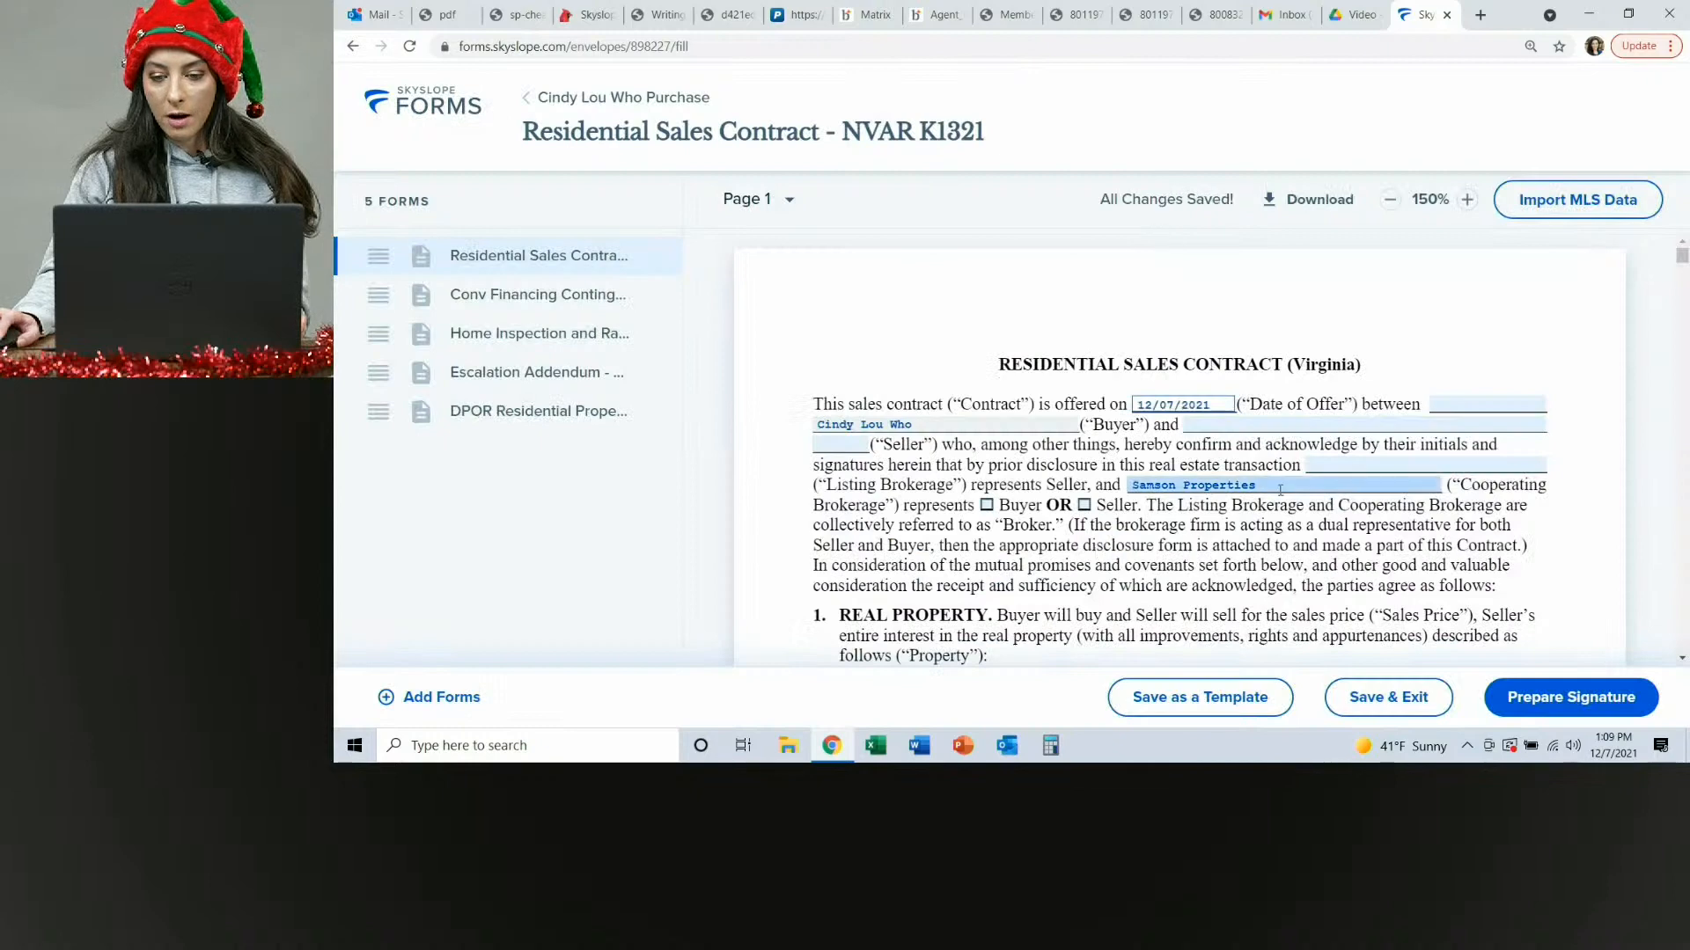
{"action": "scroll", "coordinate": [1303, 449], "scroll_direction": "down", "scroll_amount": 2}
{"action": "scroll", "coordinate": [1303, 449], "scroll_direction": "down", "scroll_amount": 1}
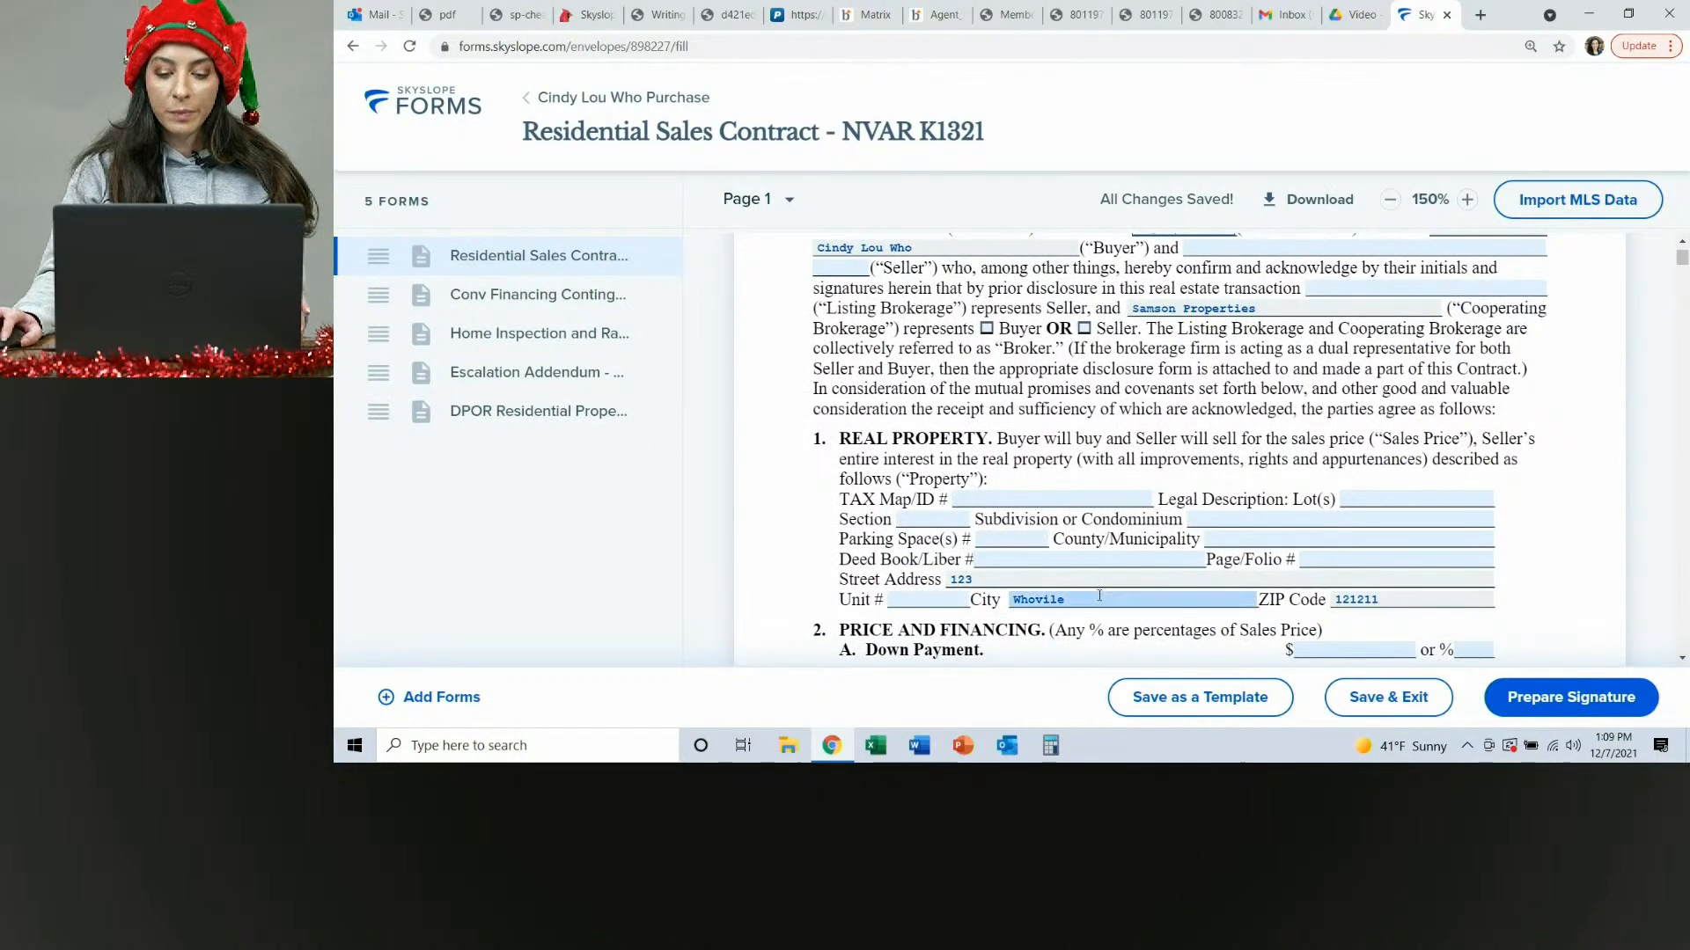
Correct the property's city to Whoville in the contract's address details.
{"action": "left_click", "coordinate": [1047, 598]}
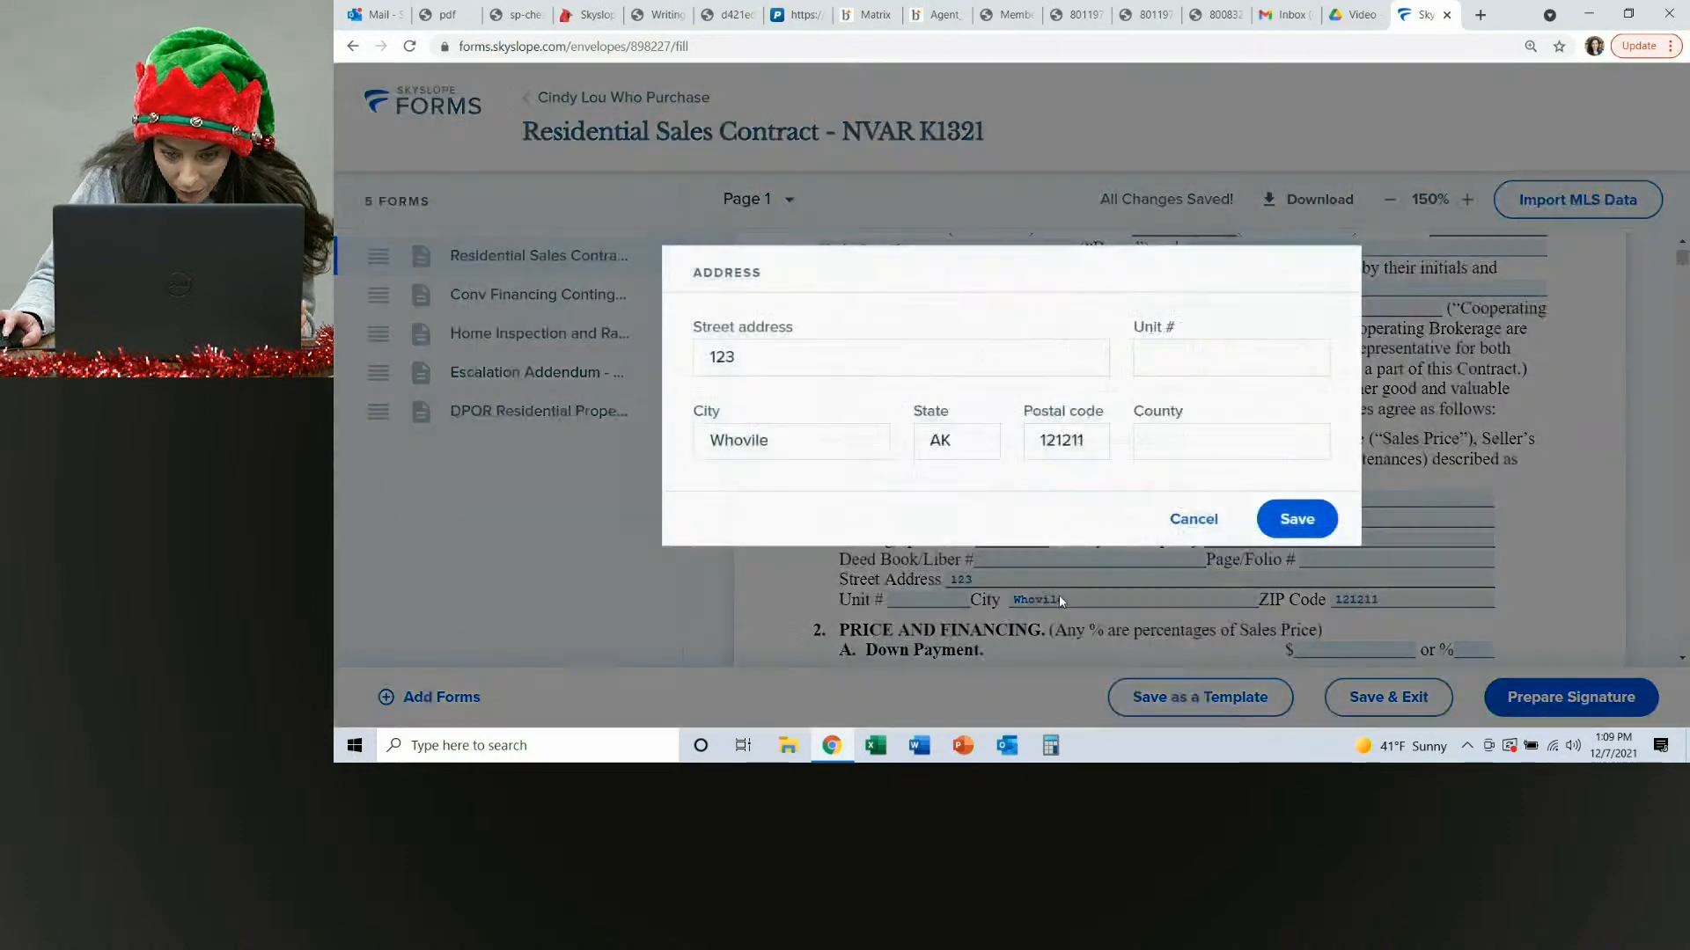
{"action": "left_click", "coordinate": [755, 440]}
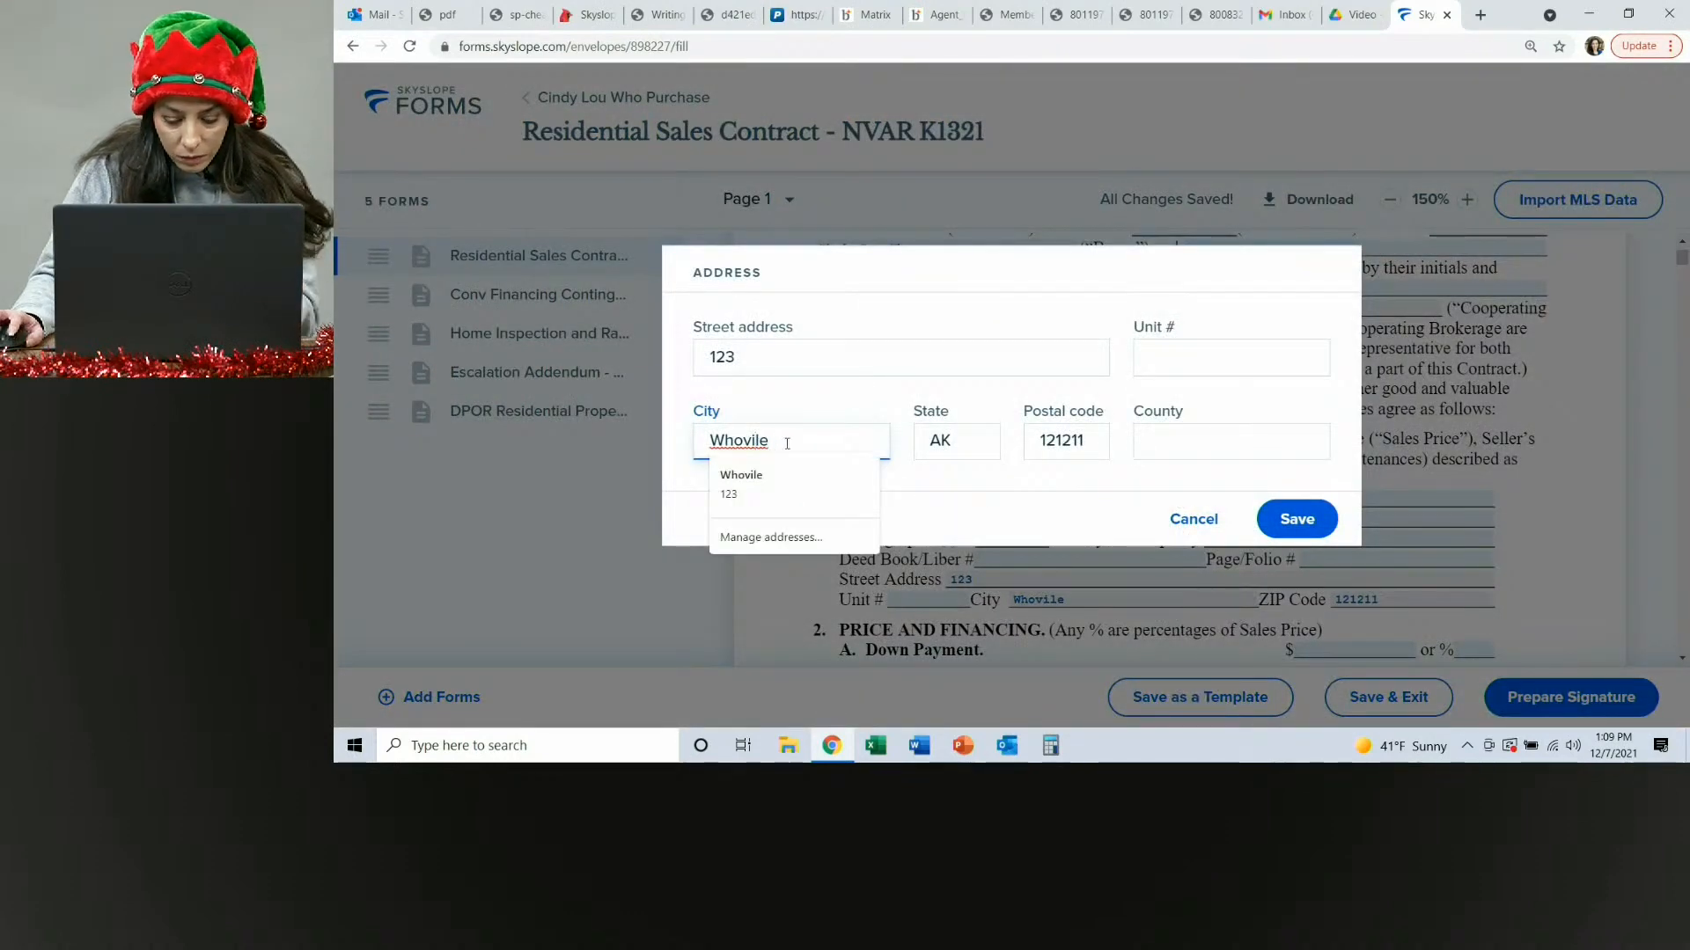
{"action": "type", "text": "l"}
{"action": "left_click", "coordinate": [1304, 528]}
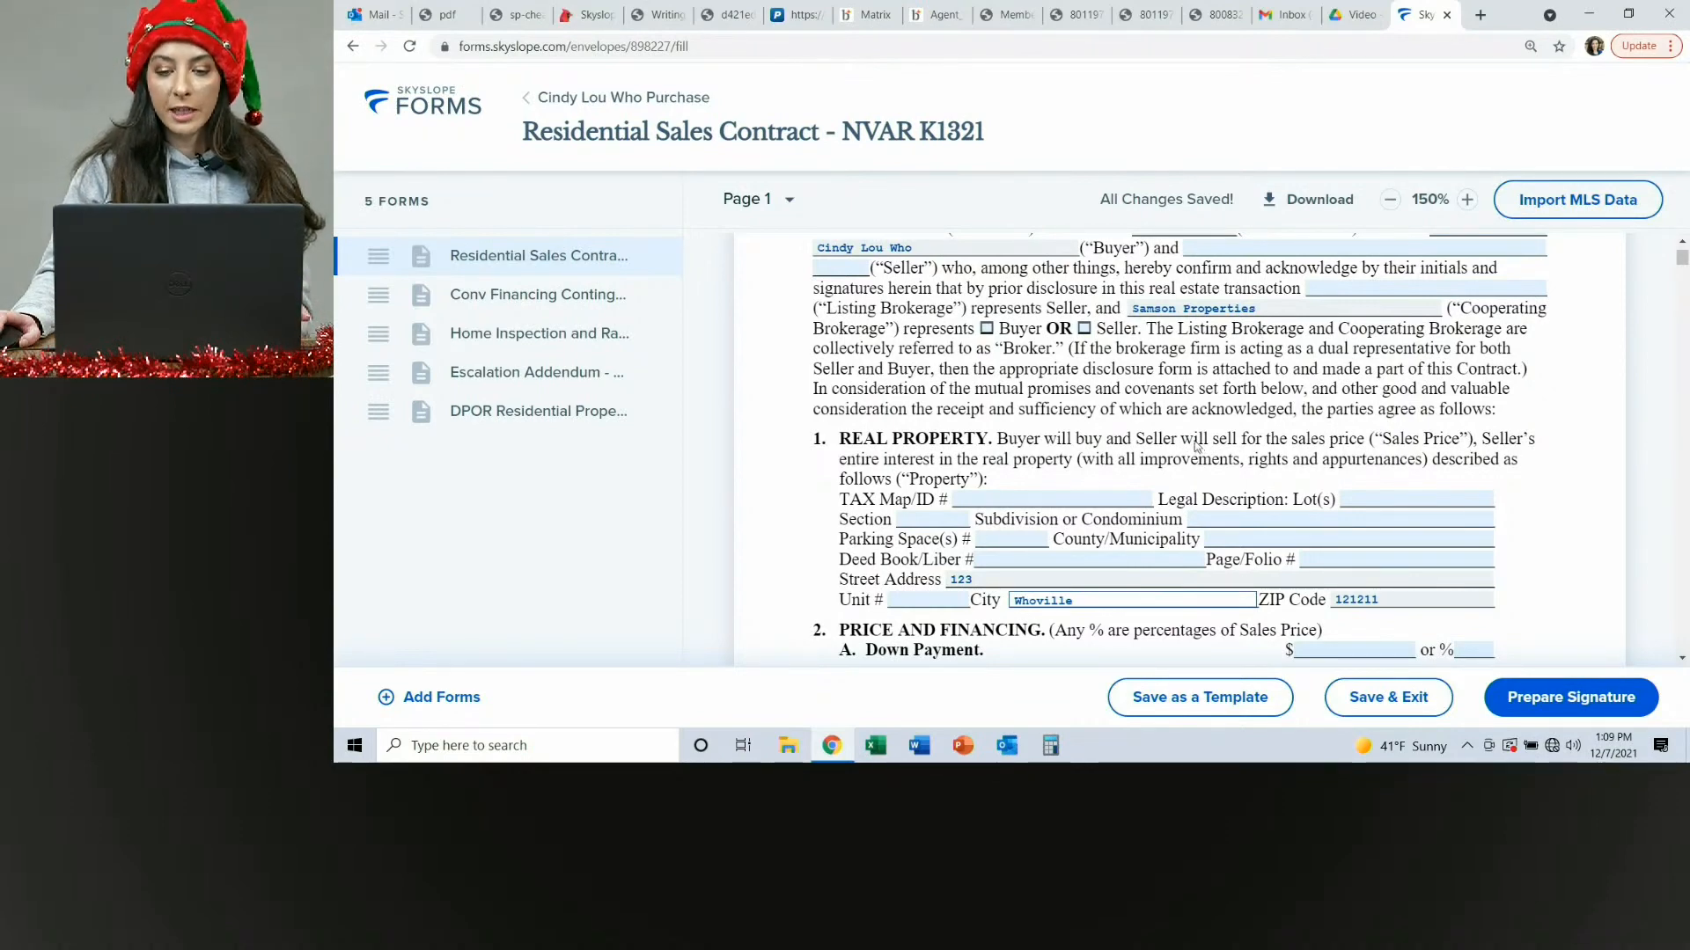
Add the seller to the contract by entering the seller's first and last name as a new contact.
{"action": "scroll", "coordinate": [1197, 446], "scroll_direction": "up", "scroll_amount": 3}
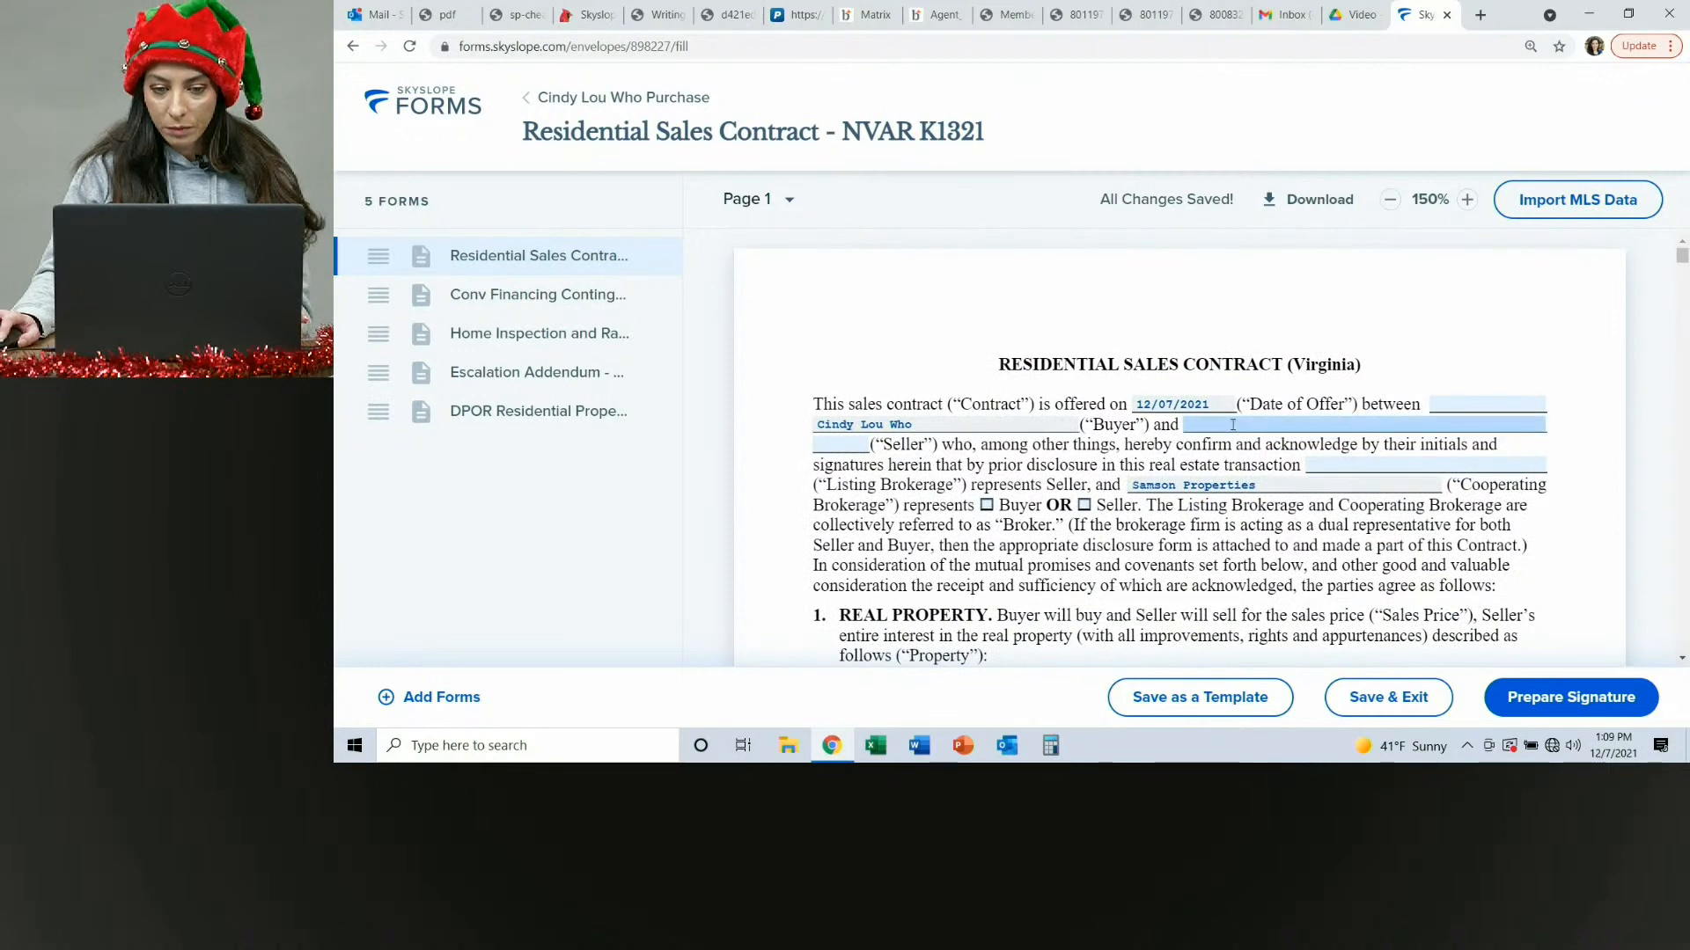
{"action": "left_click", "coordinate": [1232, 425]}
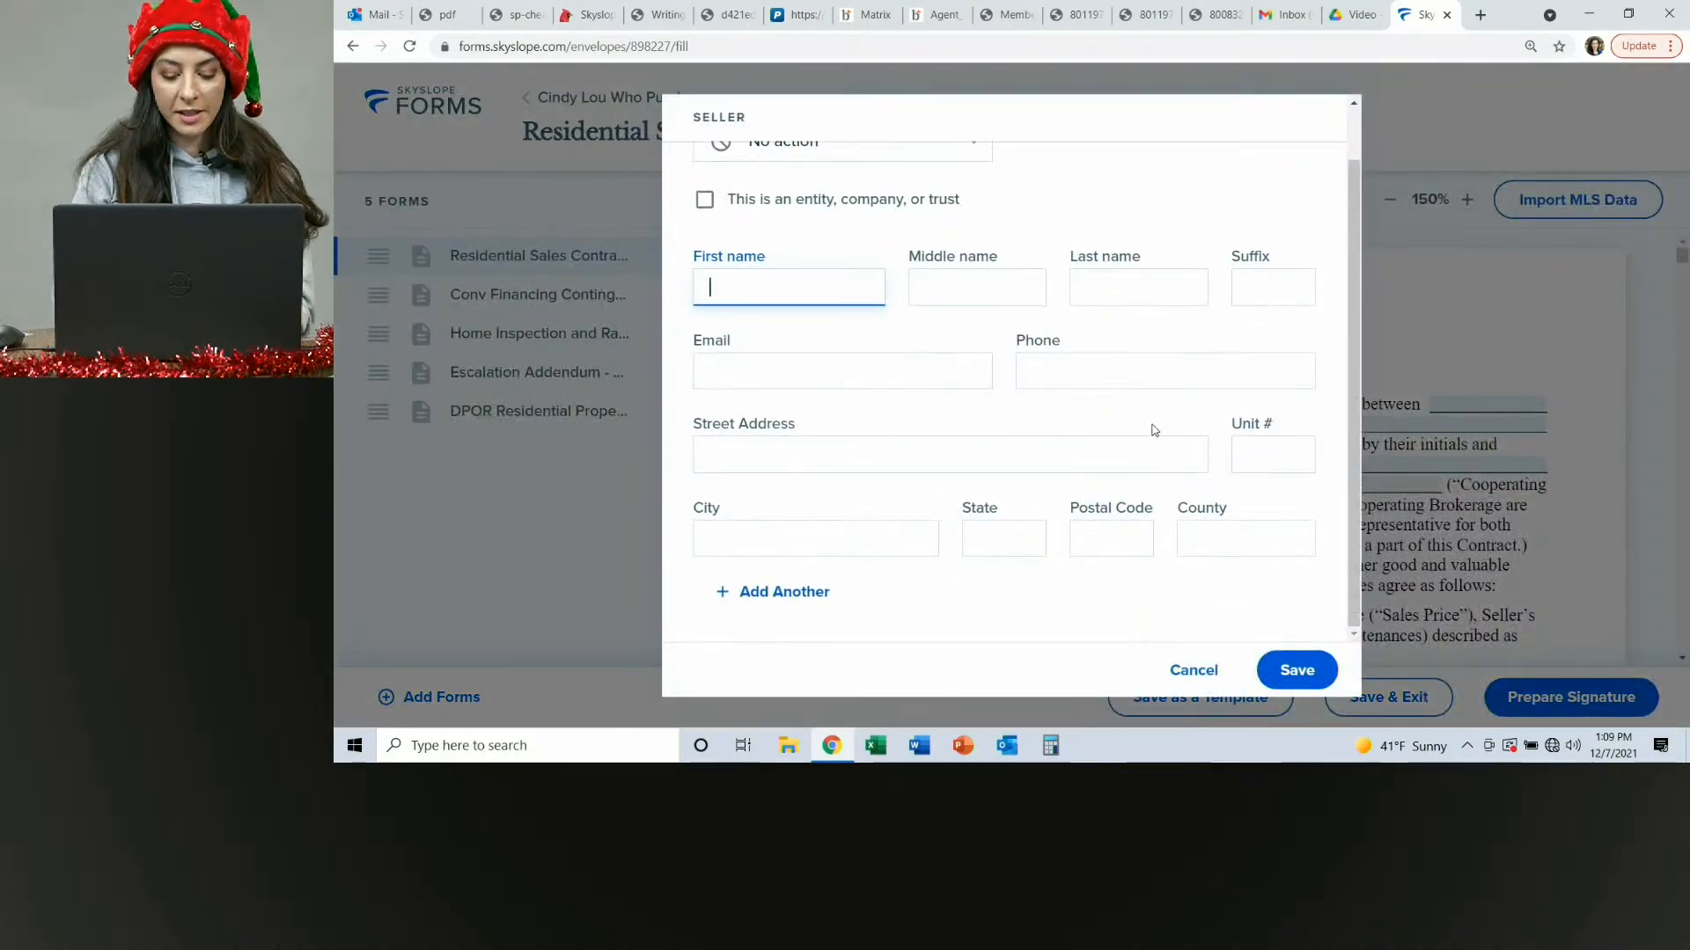
{"action": "type", "text": "Mr."}
{"action": "key", "text": "Tab"}
{"action": "key", "text": "Tab"}
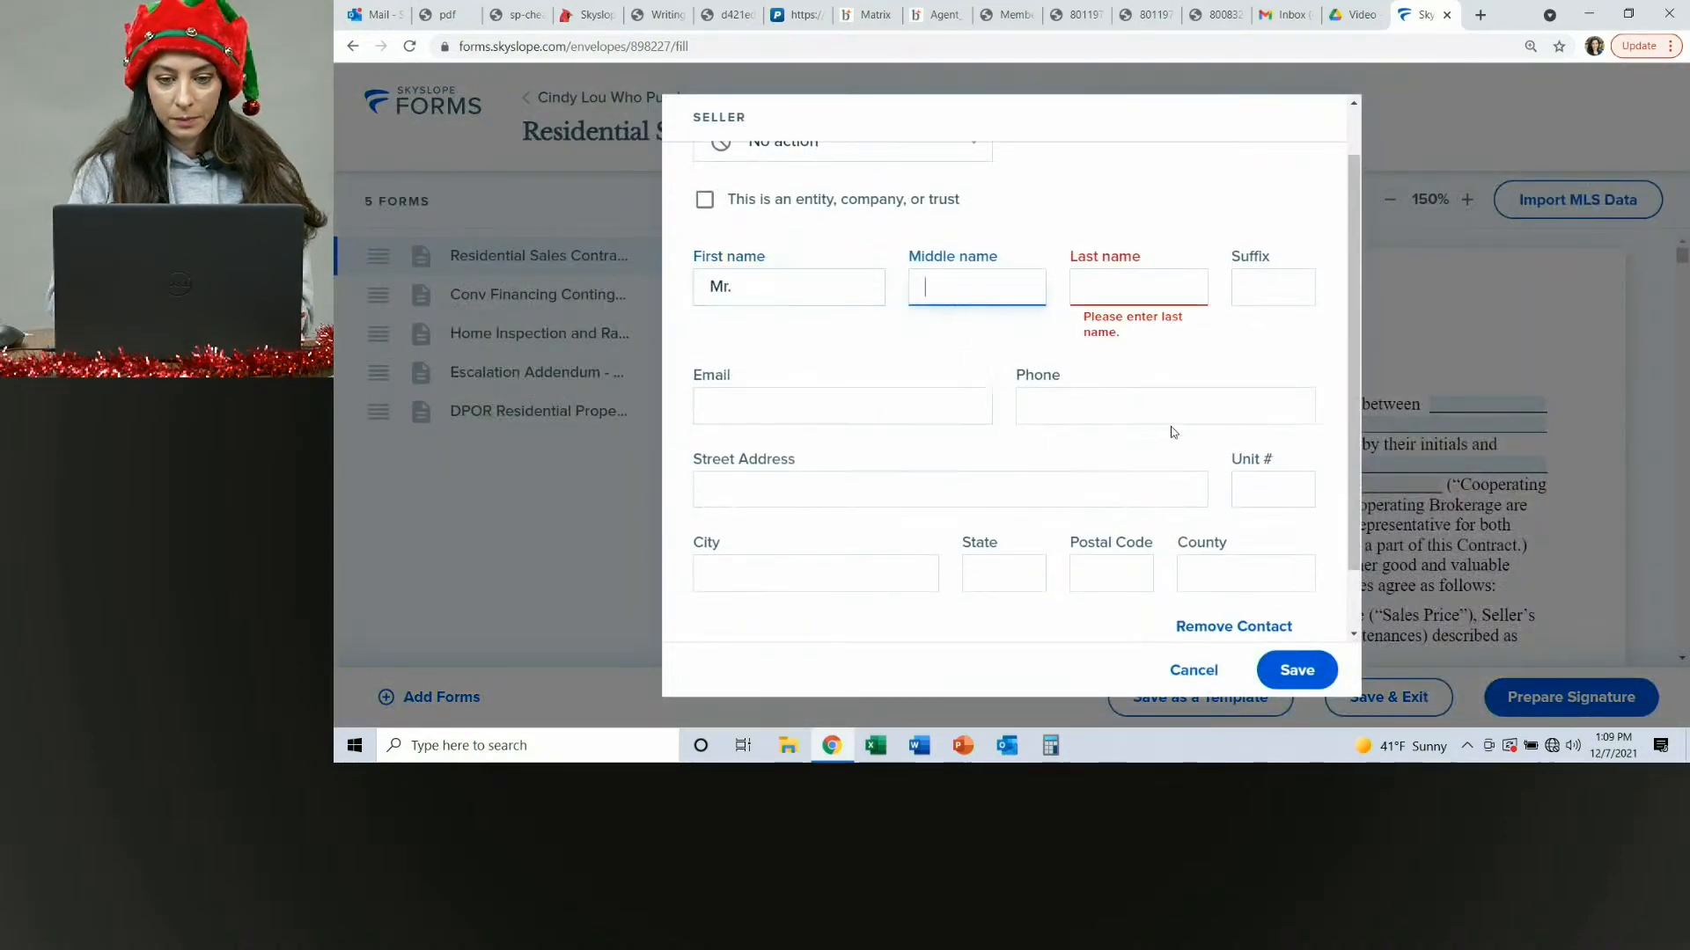
{"action": "type", "text": "Grinch"}
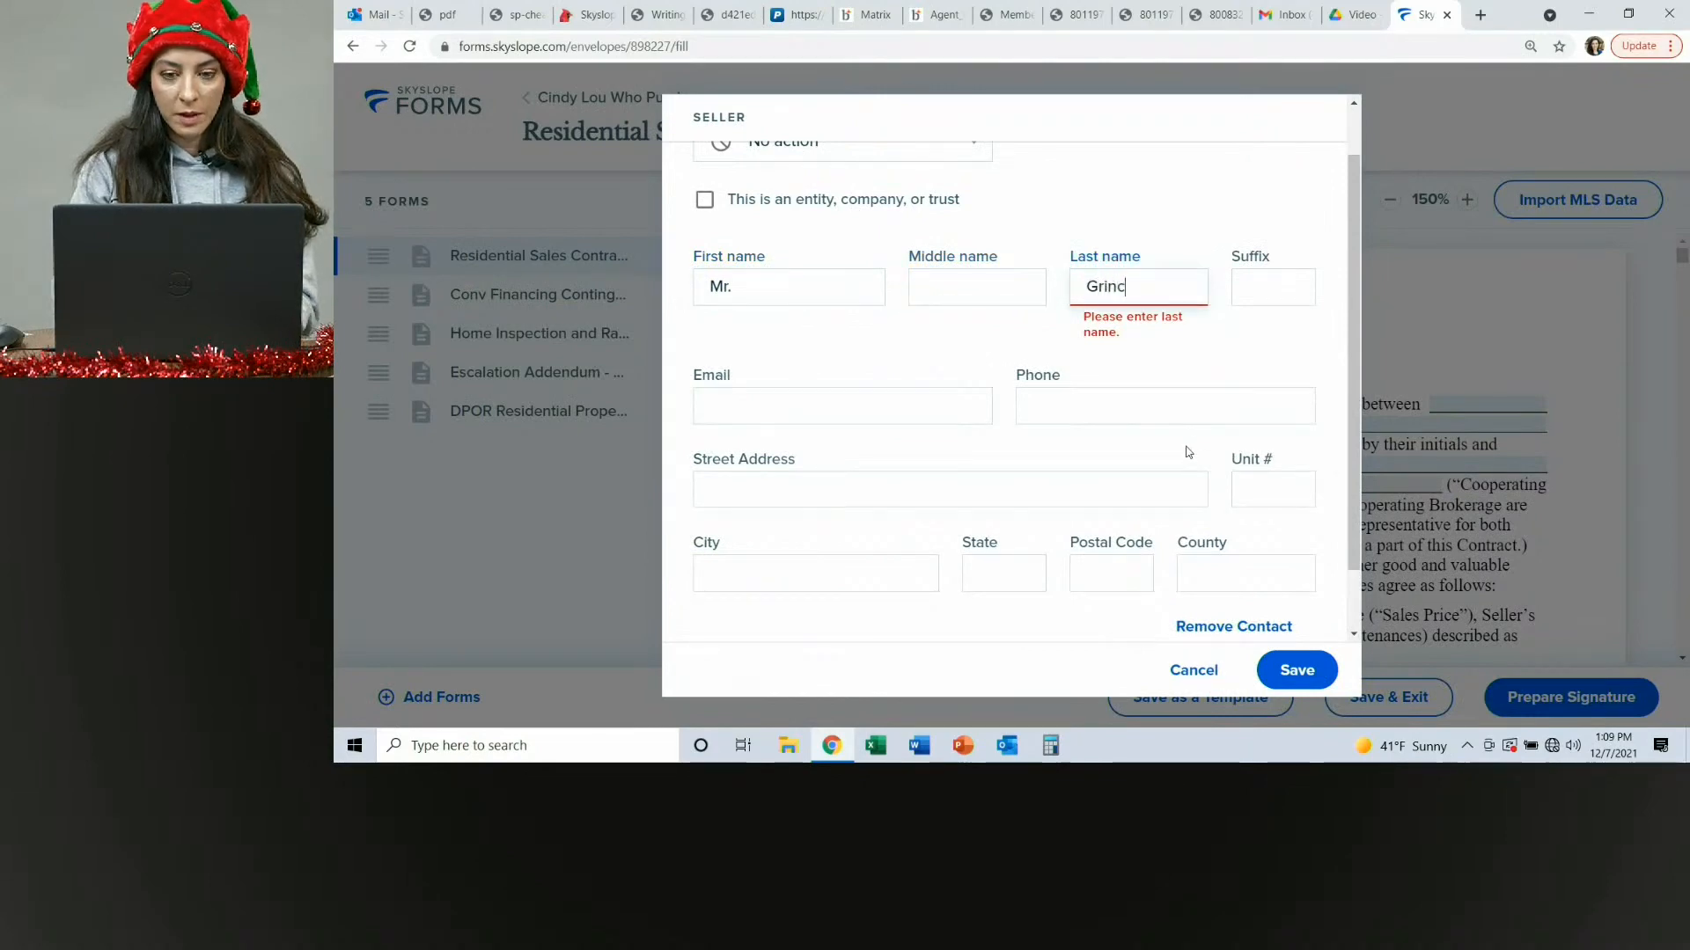
{"action": "left_click", "coordinate": [1294, 670]}
Select Conventional financing for the first trust and enter a down payment of $100,000.
{"action": "scroll", "coordinate": [1248, 351], "scroll_direction": "down", "scroll_amount": 7}
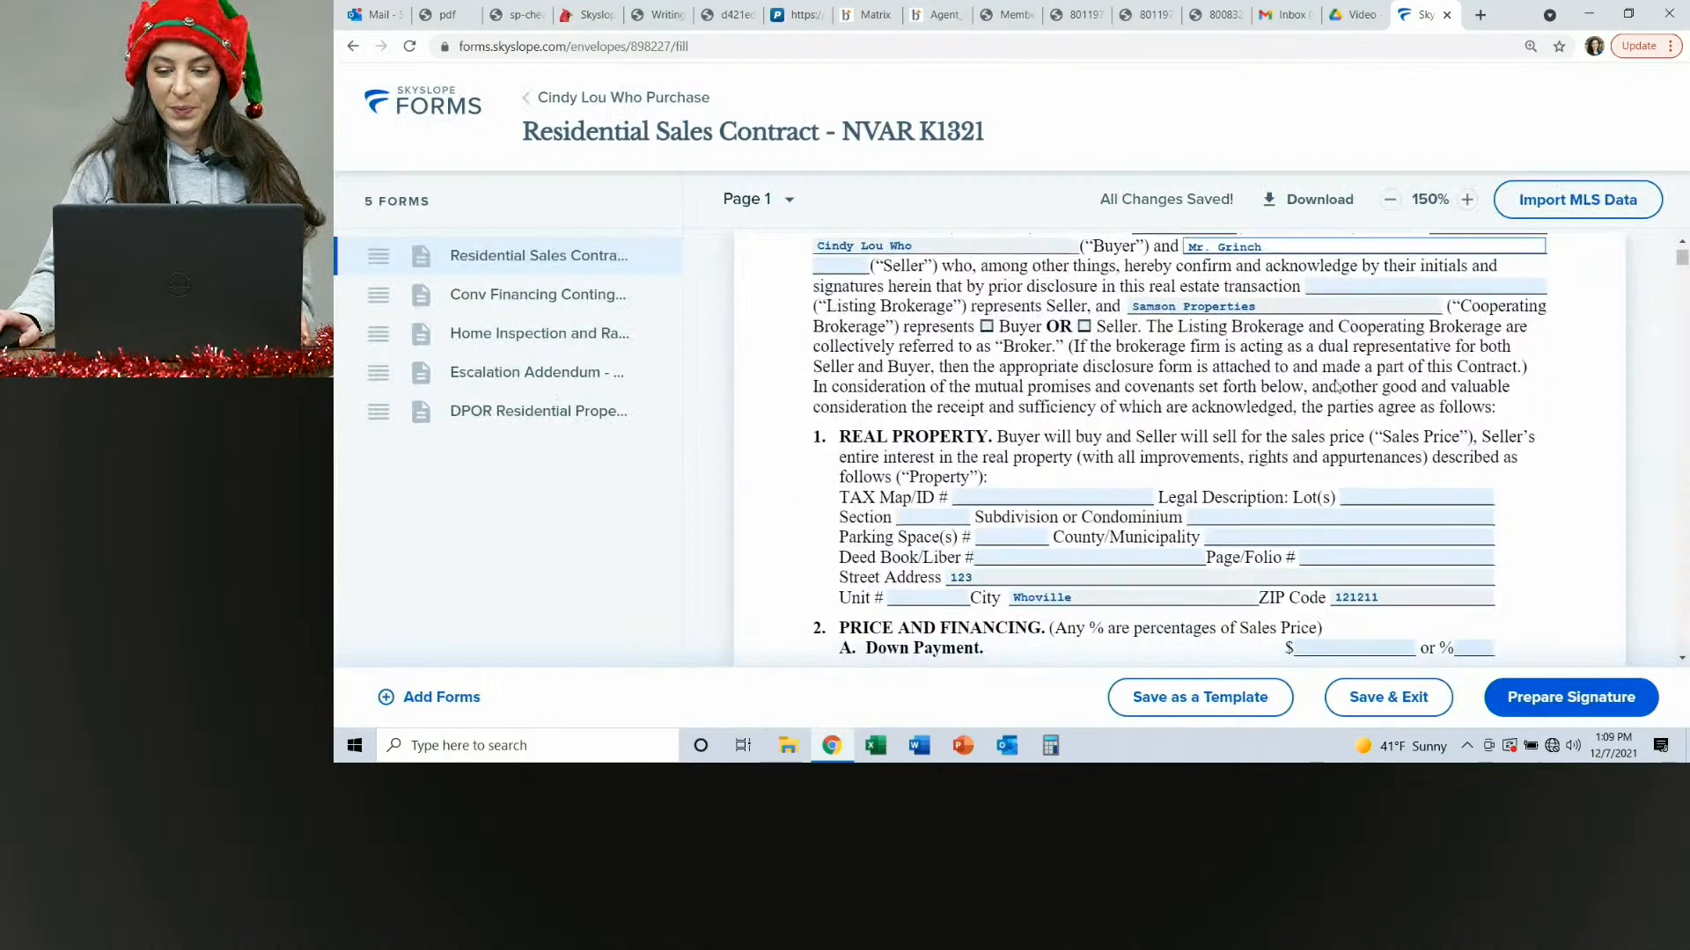
{"action": "scroll", "coordinate": [1248, 351], "scroll_direction": "up", "scroll_amount": 1}
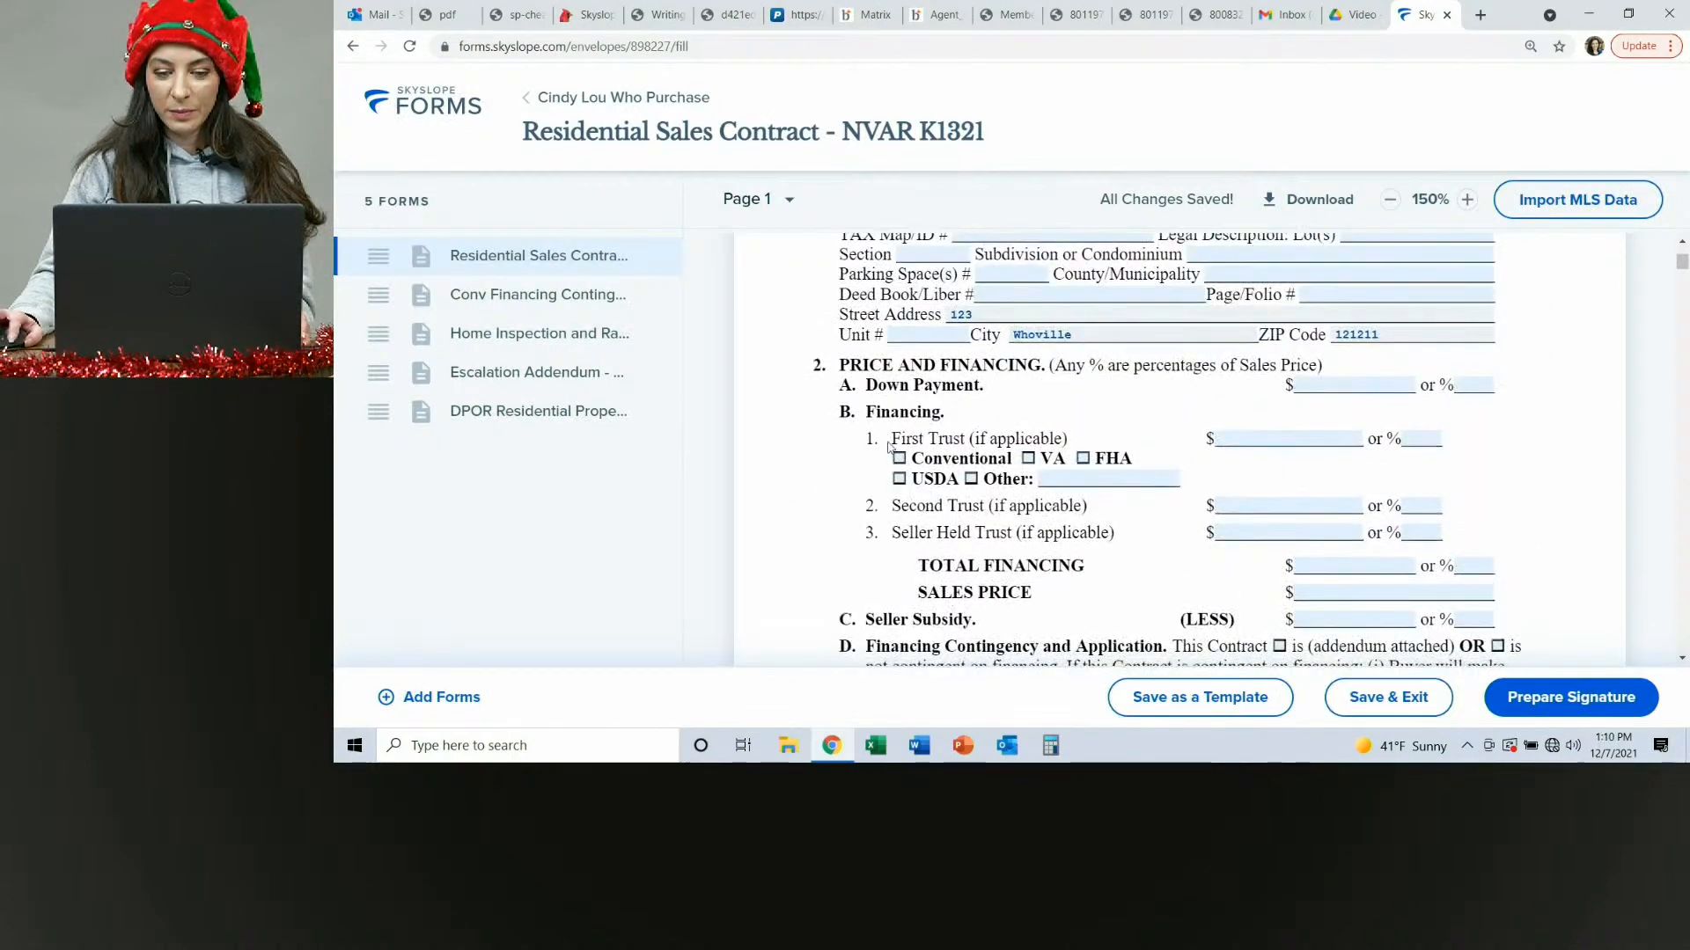
{"action": "left_click", "coordinate": [897, 458]}
{"action": "left_click", "coordinate": [1315, 440]}
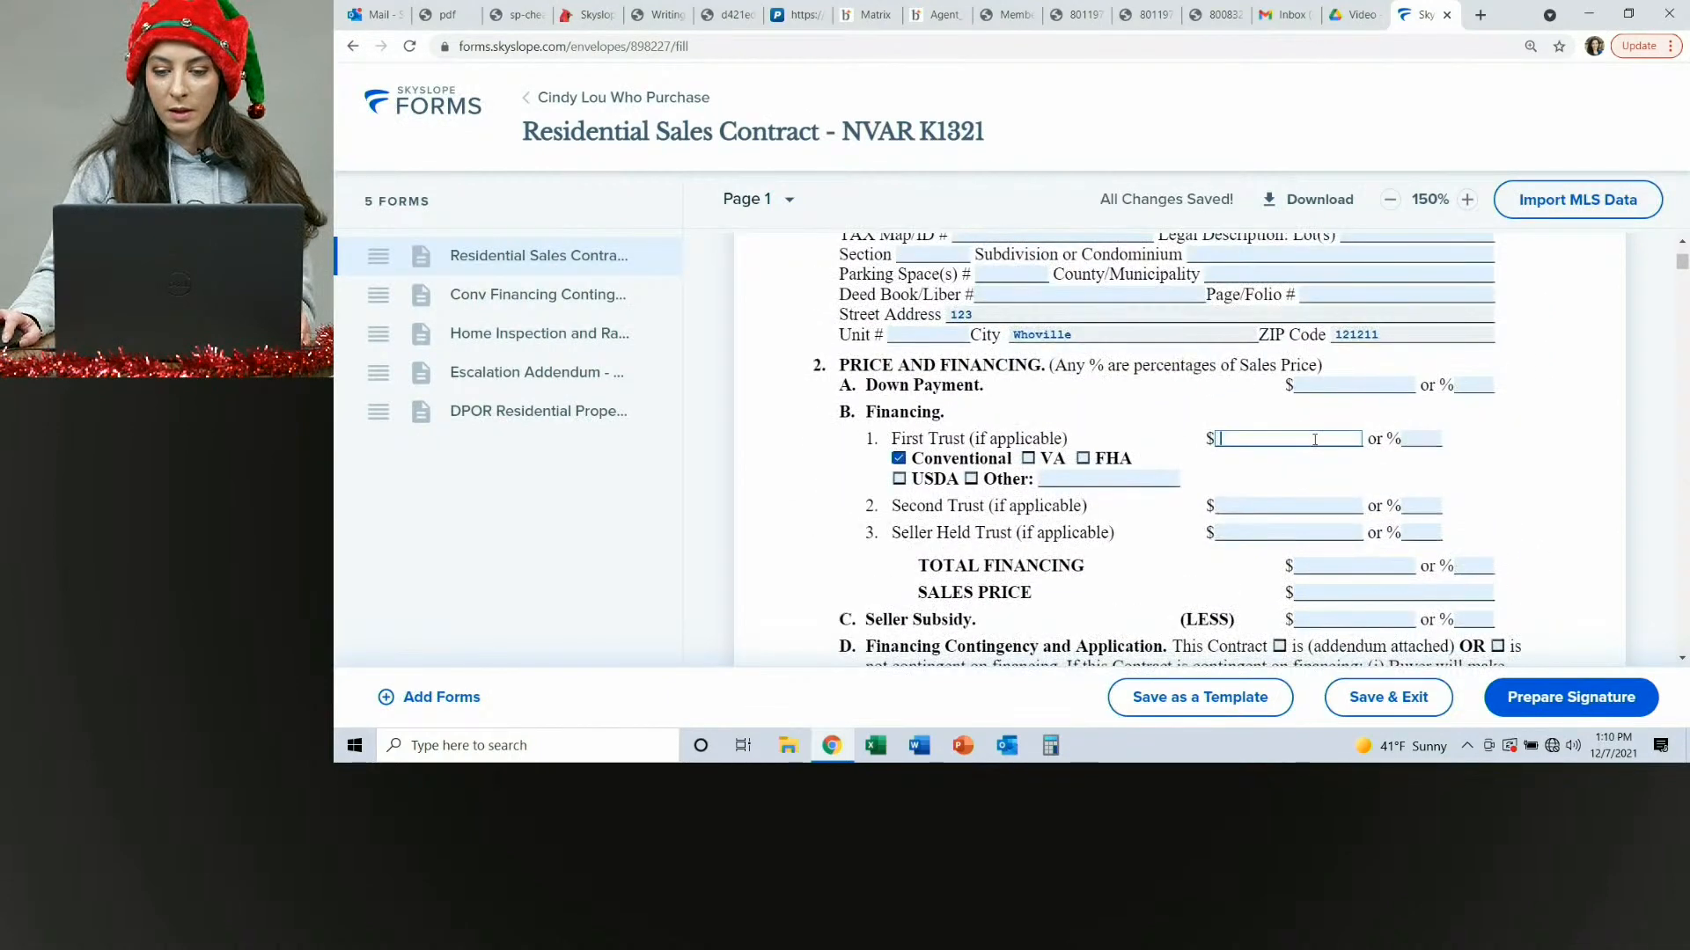
{"action": "type", "text": "1"}
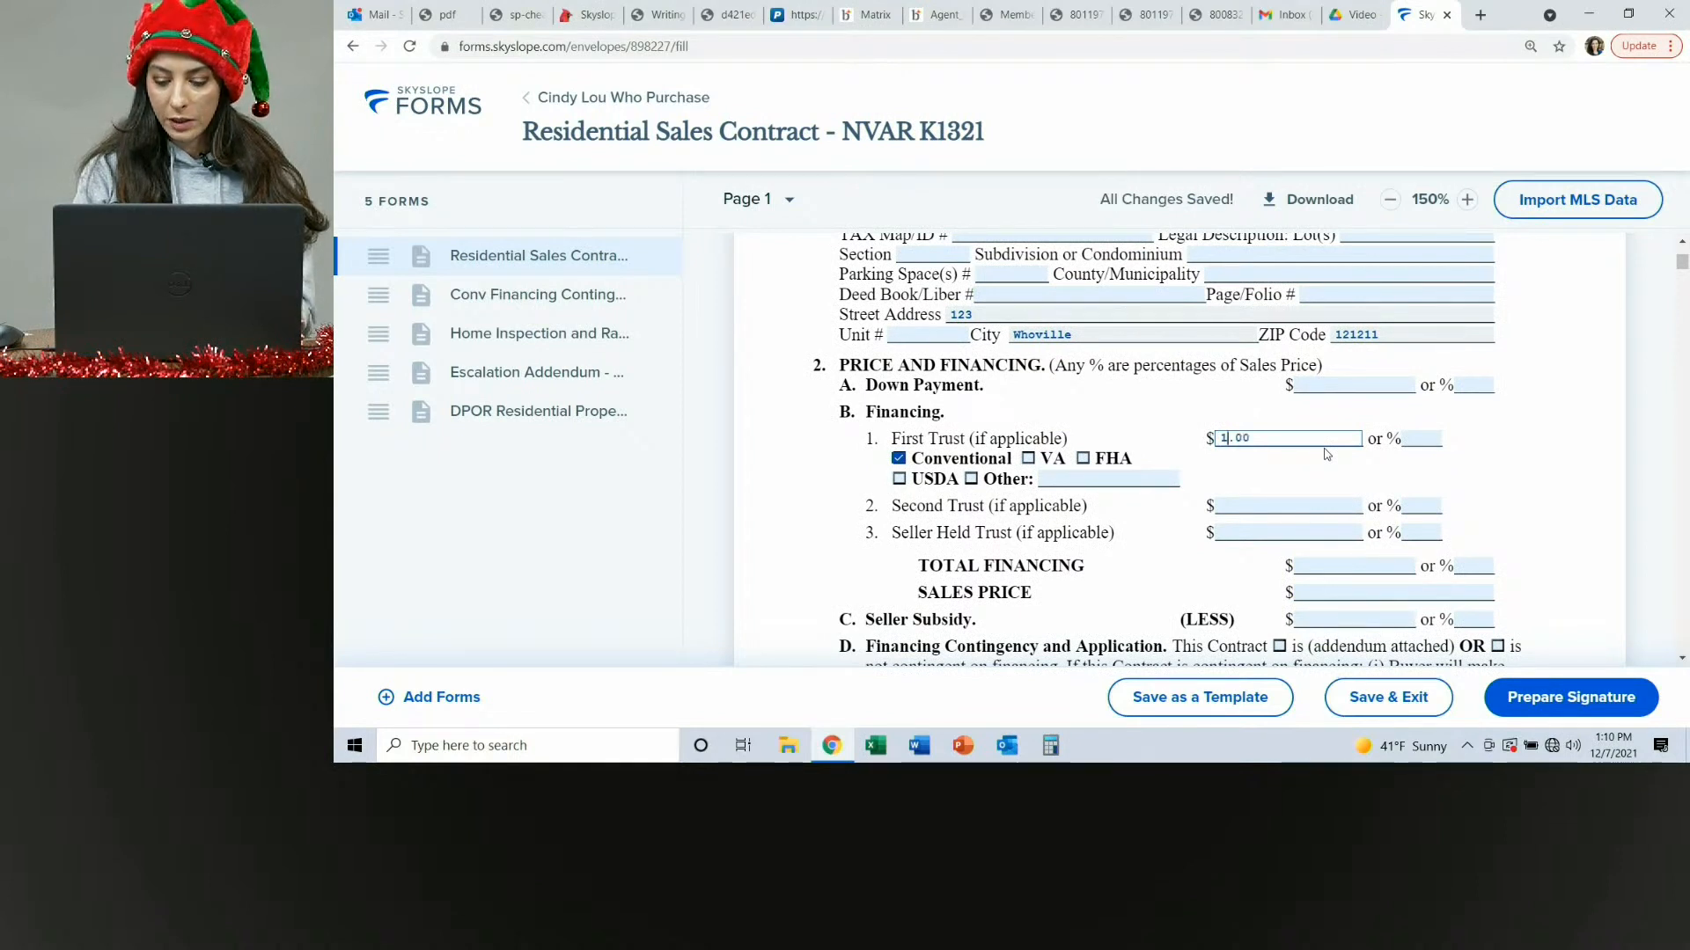
{"action": "key", "text": "BackSpace"}
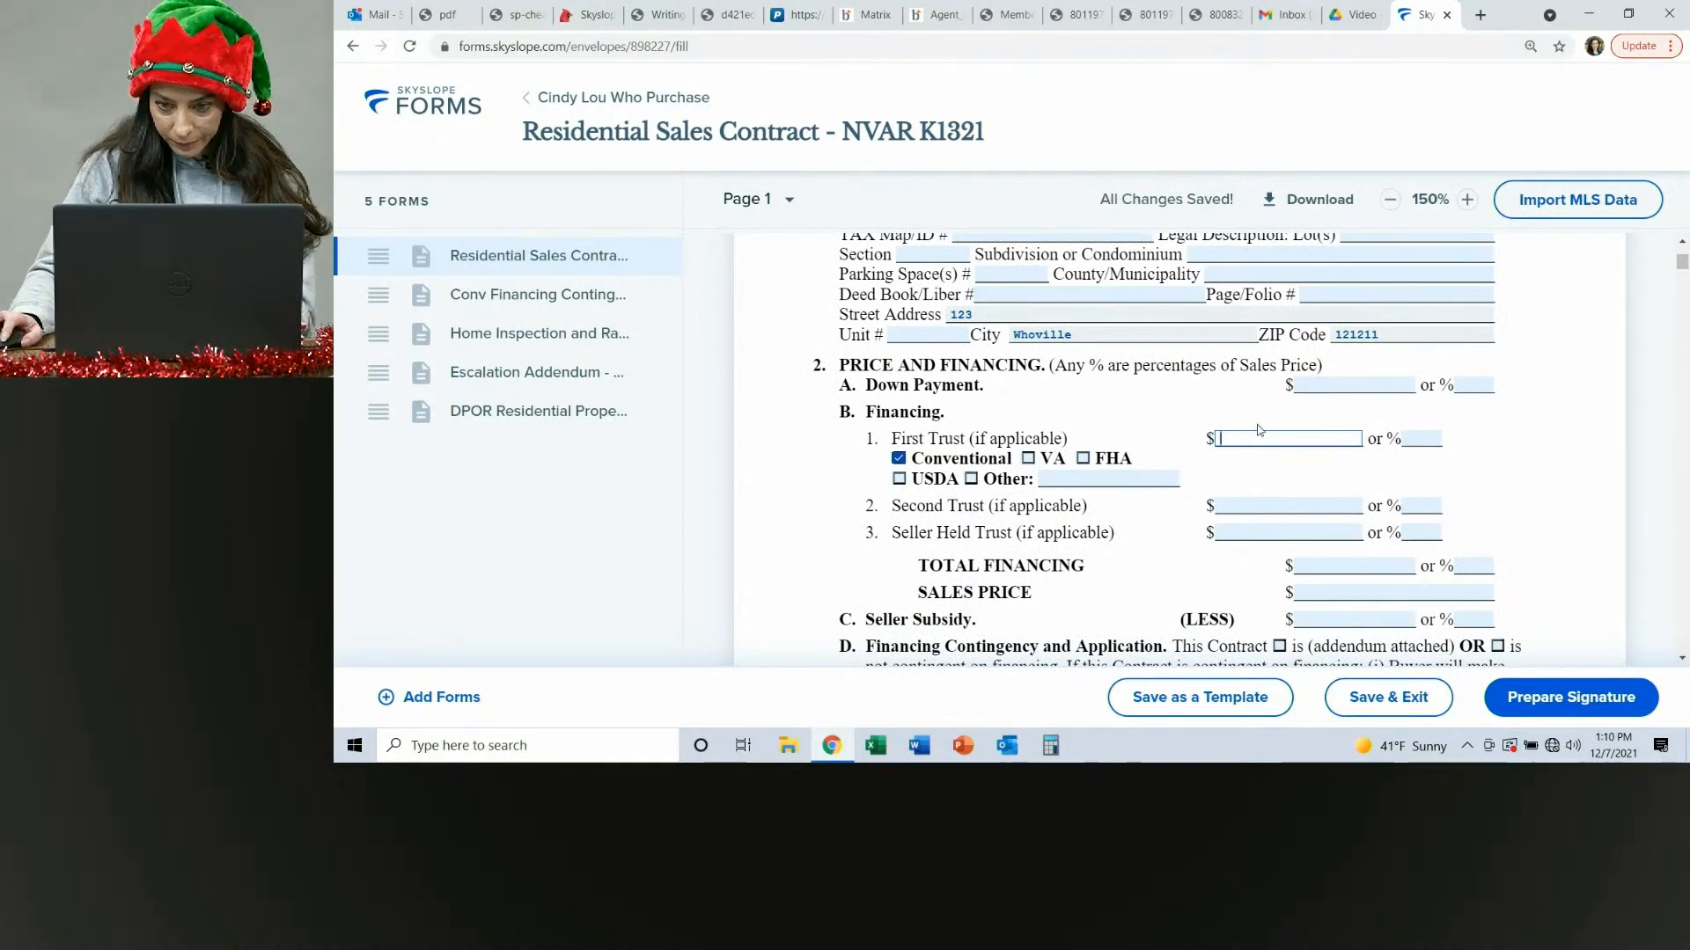
{"action": "left_click", "coordinate": [1336, 388]}
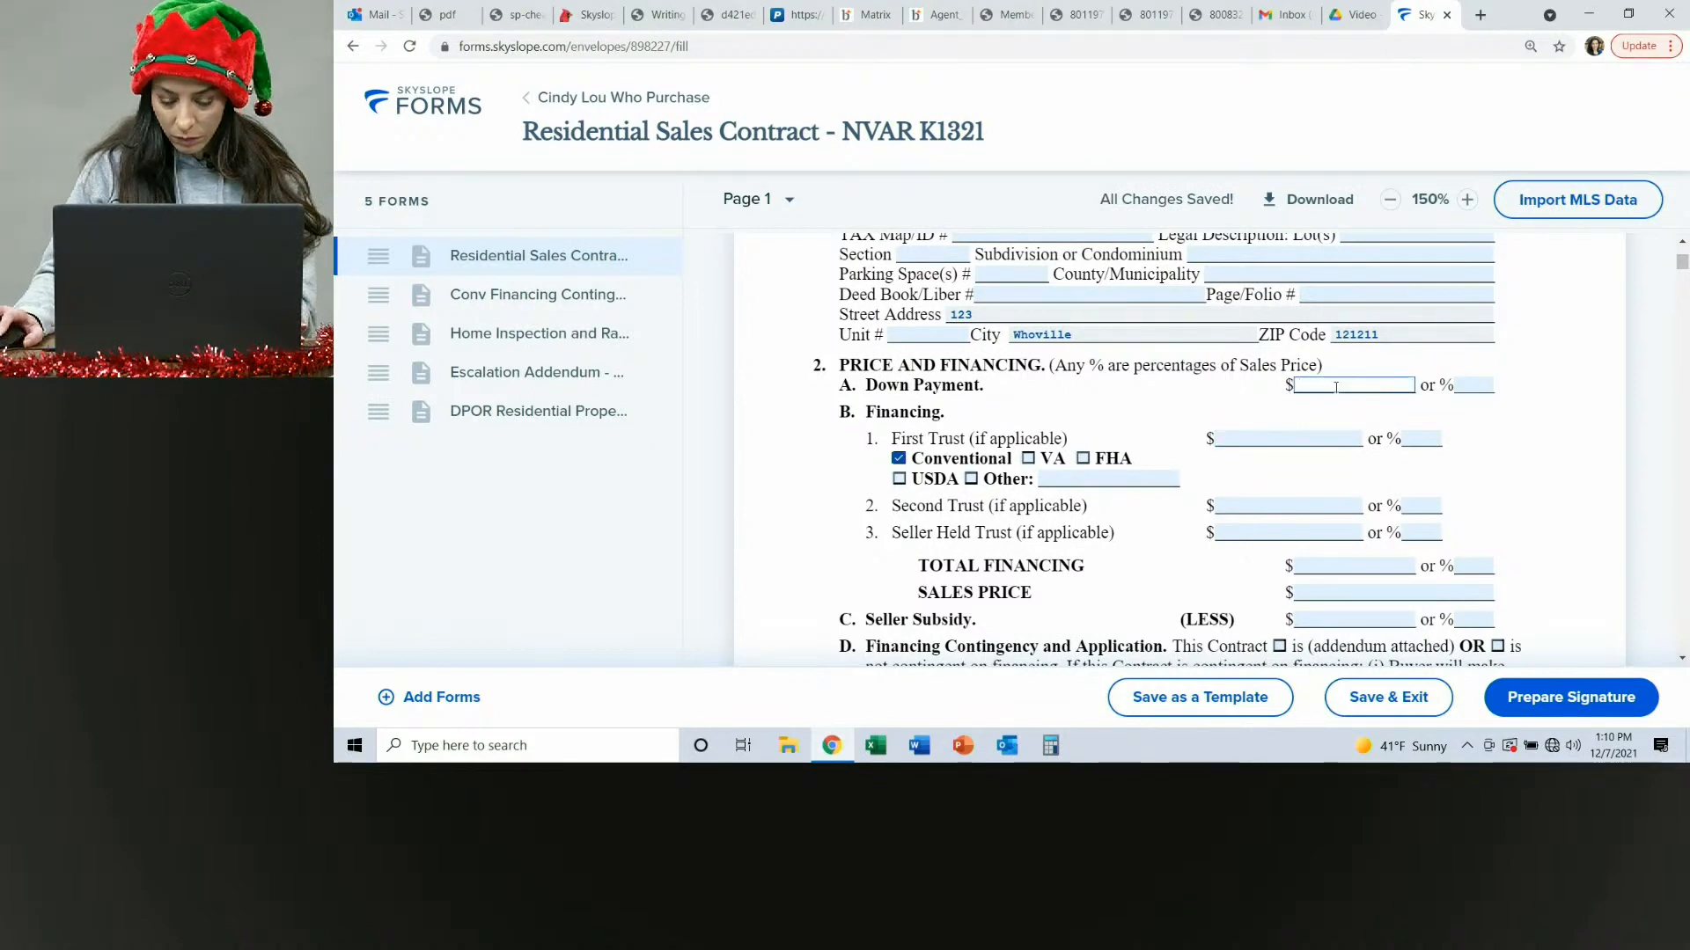
{"action": "type", "text": "100,"}
{"action": "type", "text": "0,000."}
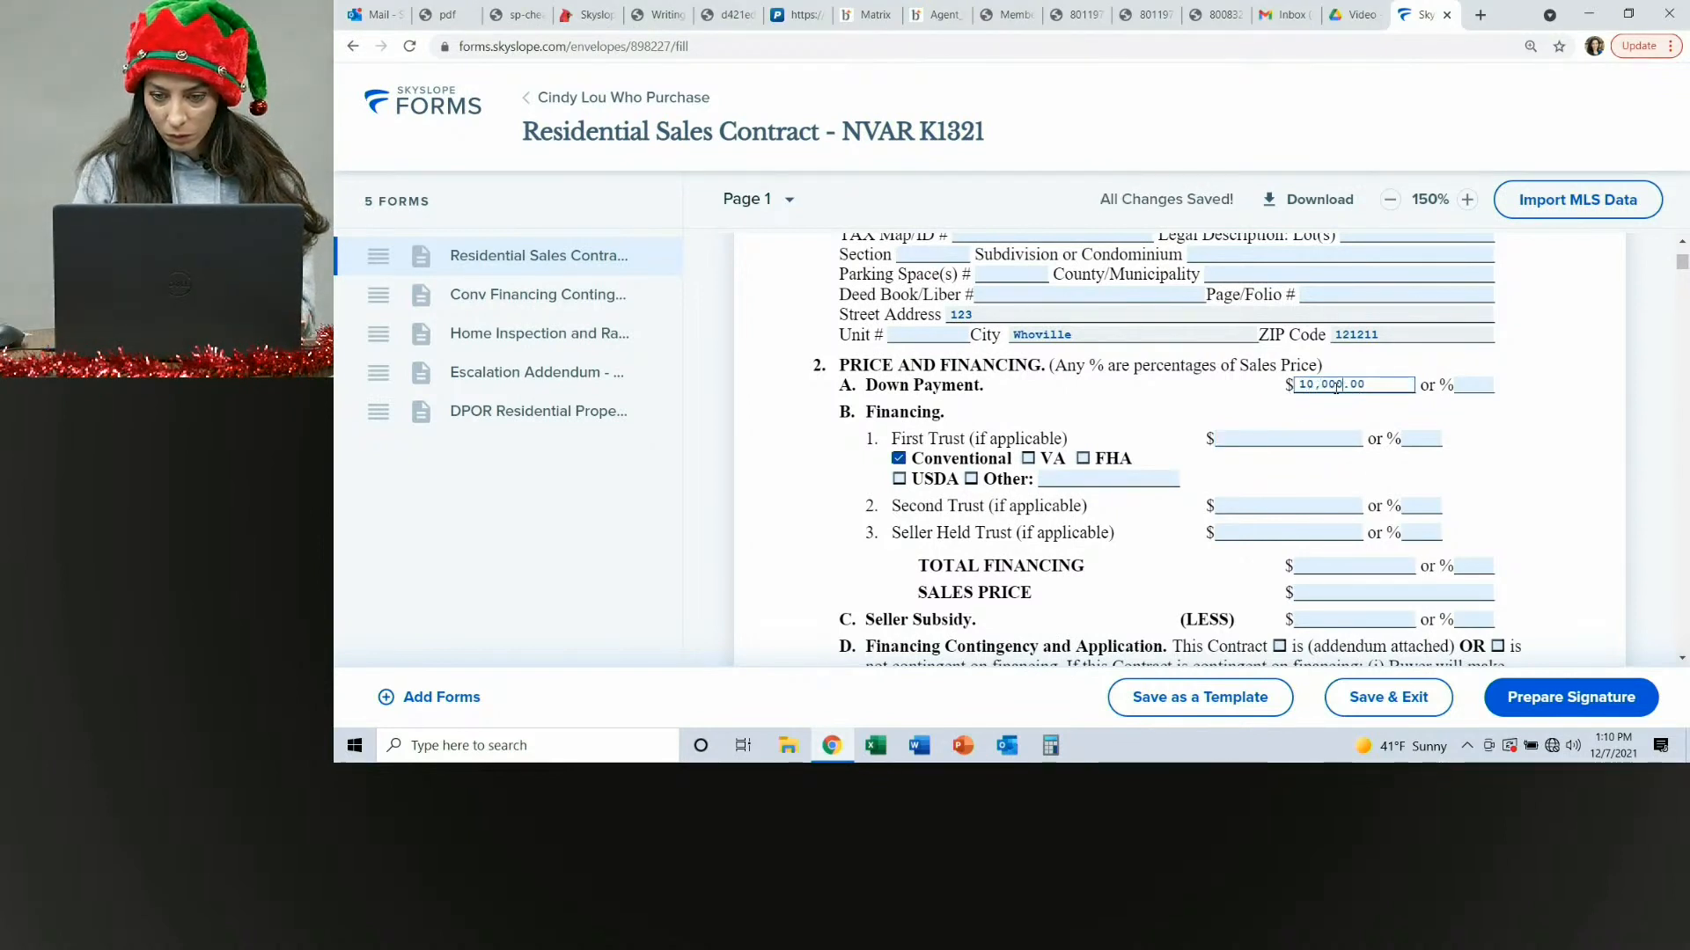
{"action": "type", "text": "00"}
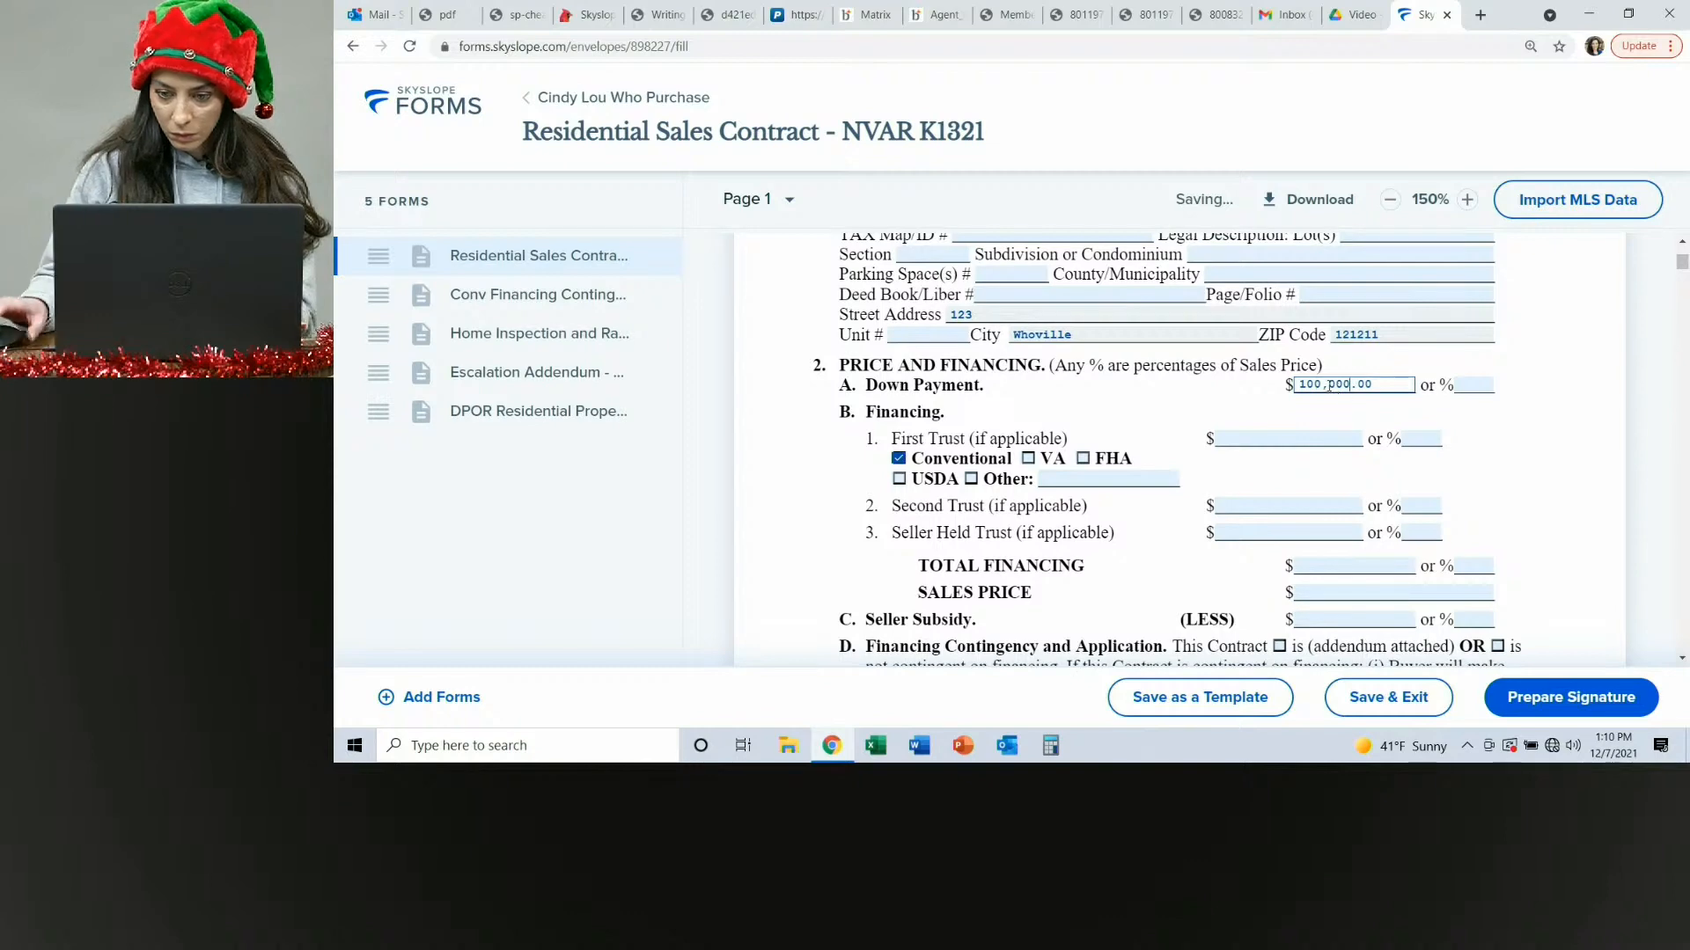
Enter the contract's sales price as $1,000,000.
{"action": "scroll", "coordinate": [1346, 413], "scroll_direction": "down", "scroll_amount": 2}
{"action": "left_click", "coordinate": [1346, 417]}
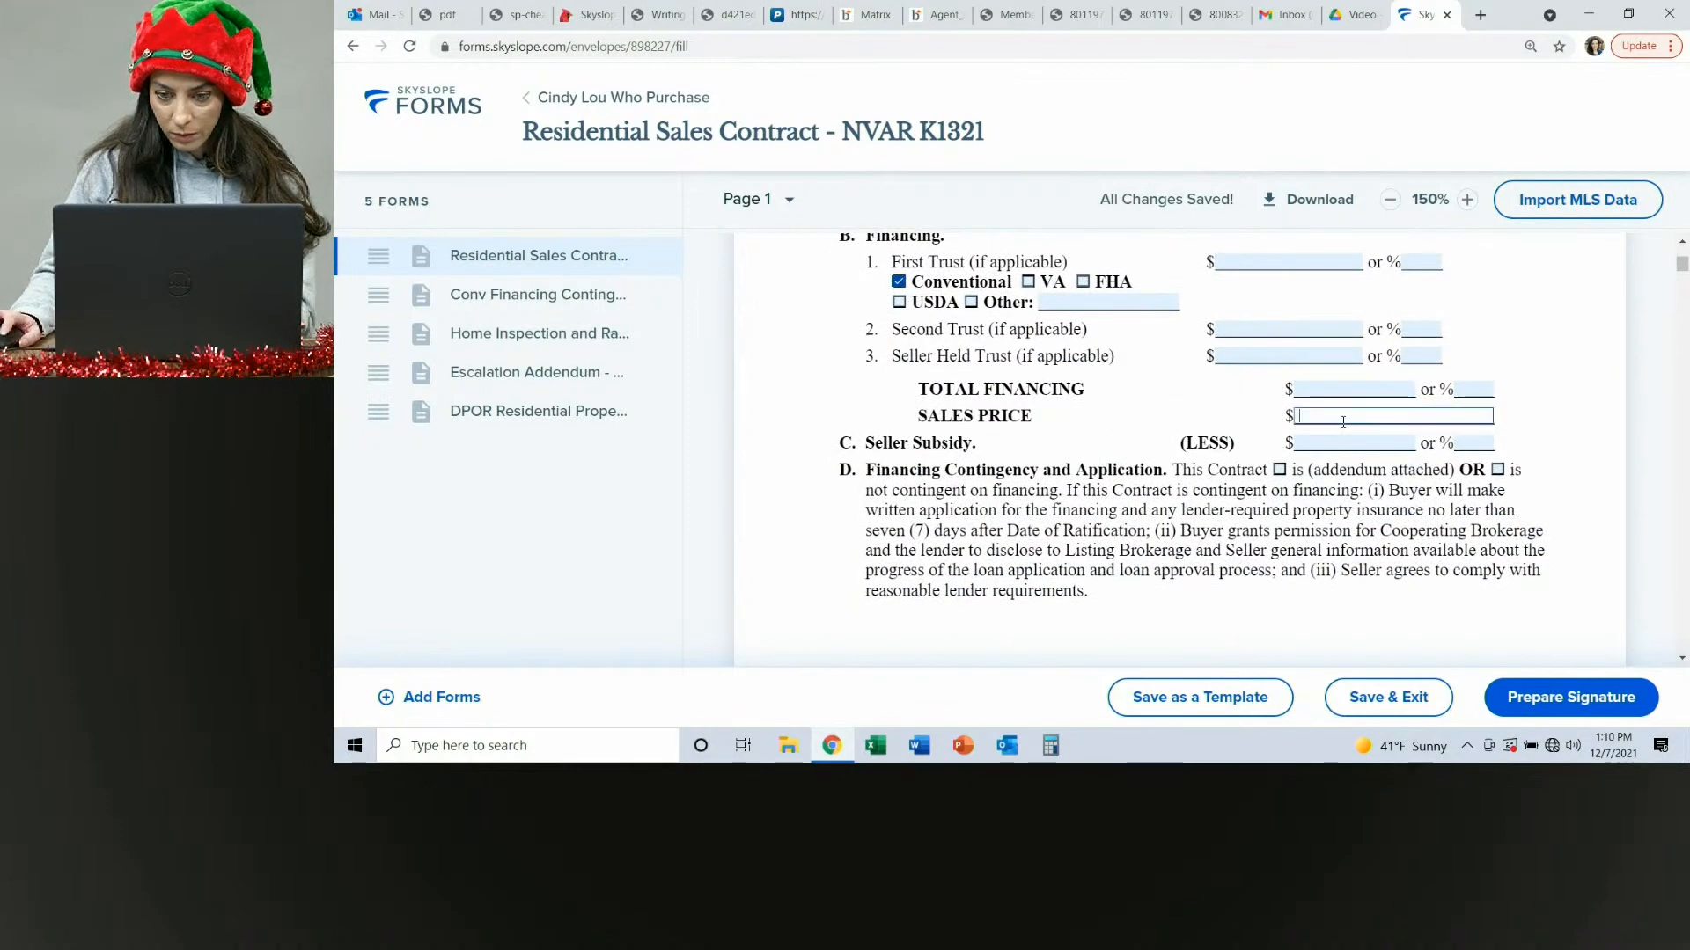
{"action": "type", "text": "1,000,000"}
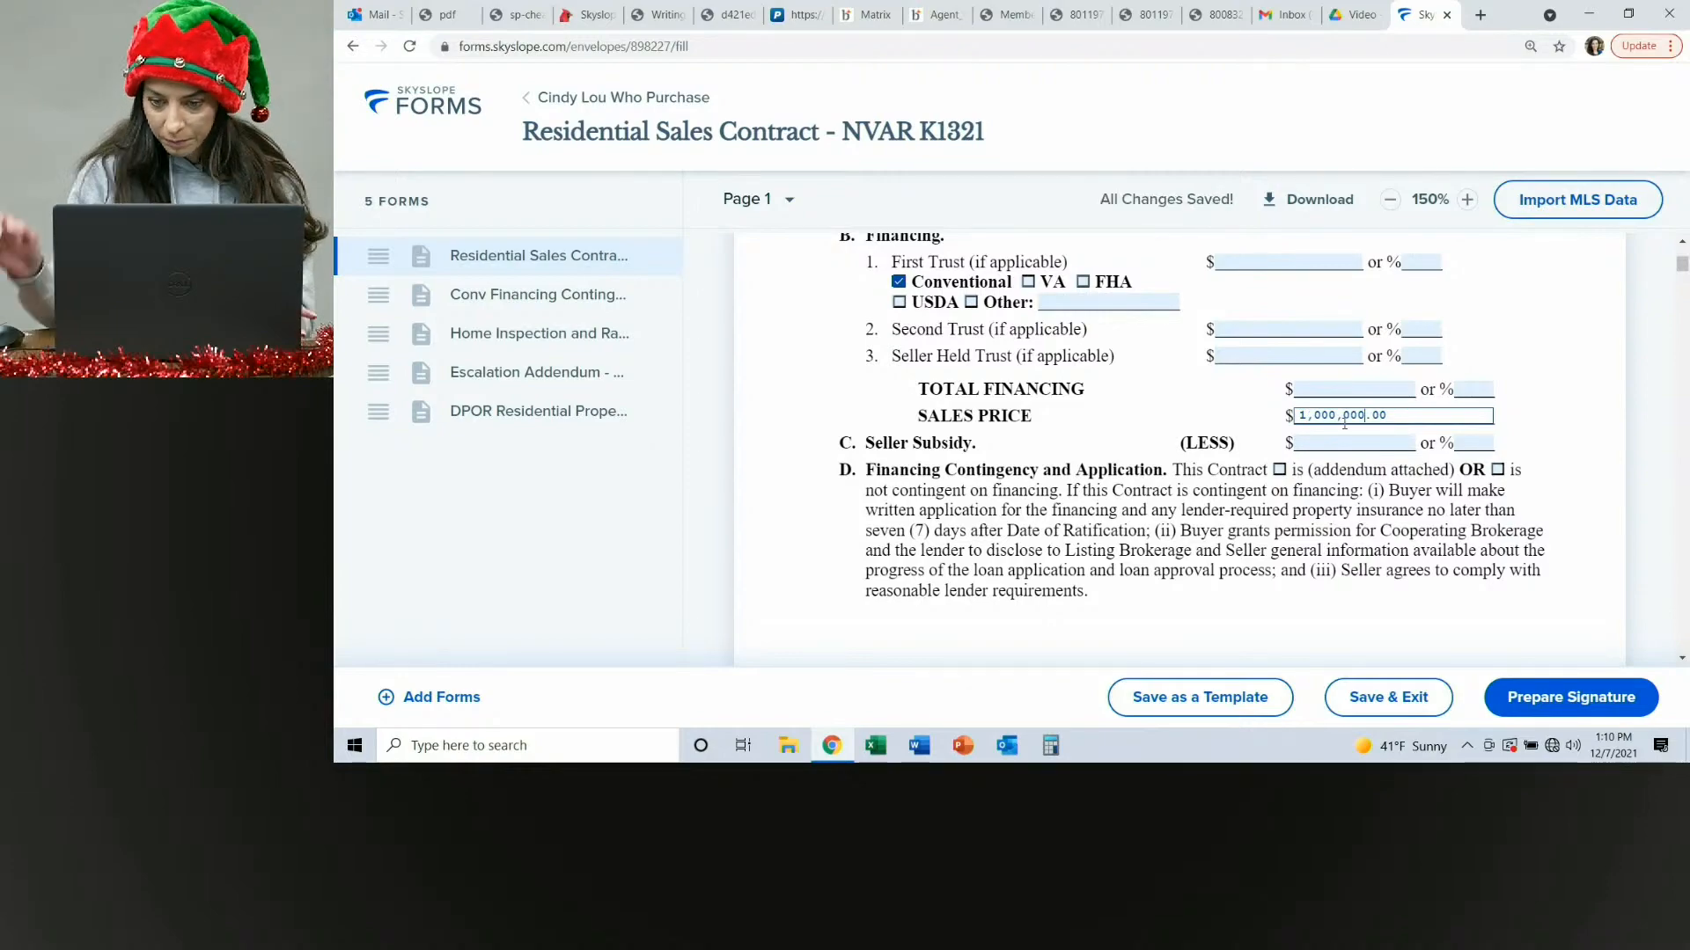
Set the contract's Settlement Date to December 25, 2021 using the date picker.
{"action": "scroll", "coordinate": [1320, 431], "scroll_direction": "down", "scroll_amount": 7}
{"action": "scroll", "coordinate": [1207, 450], "scroll_direction": "down", "scroll_amount": 5}
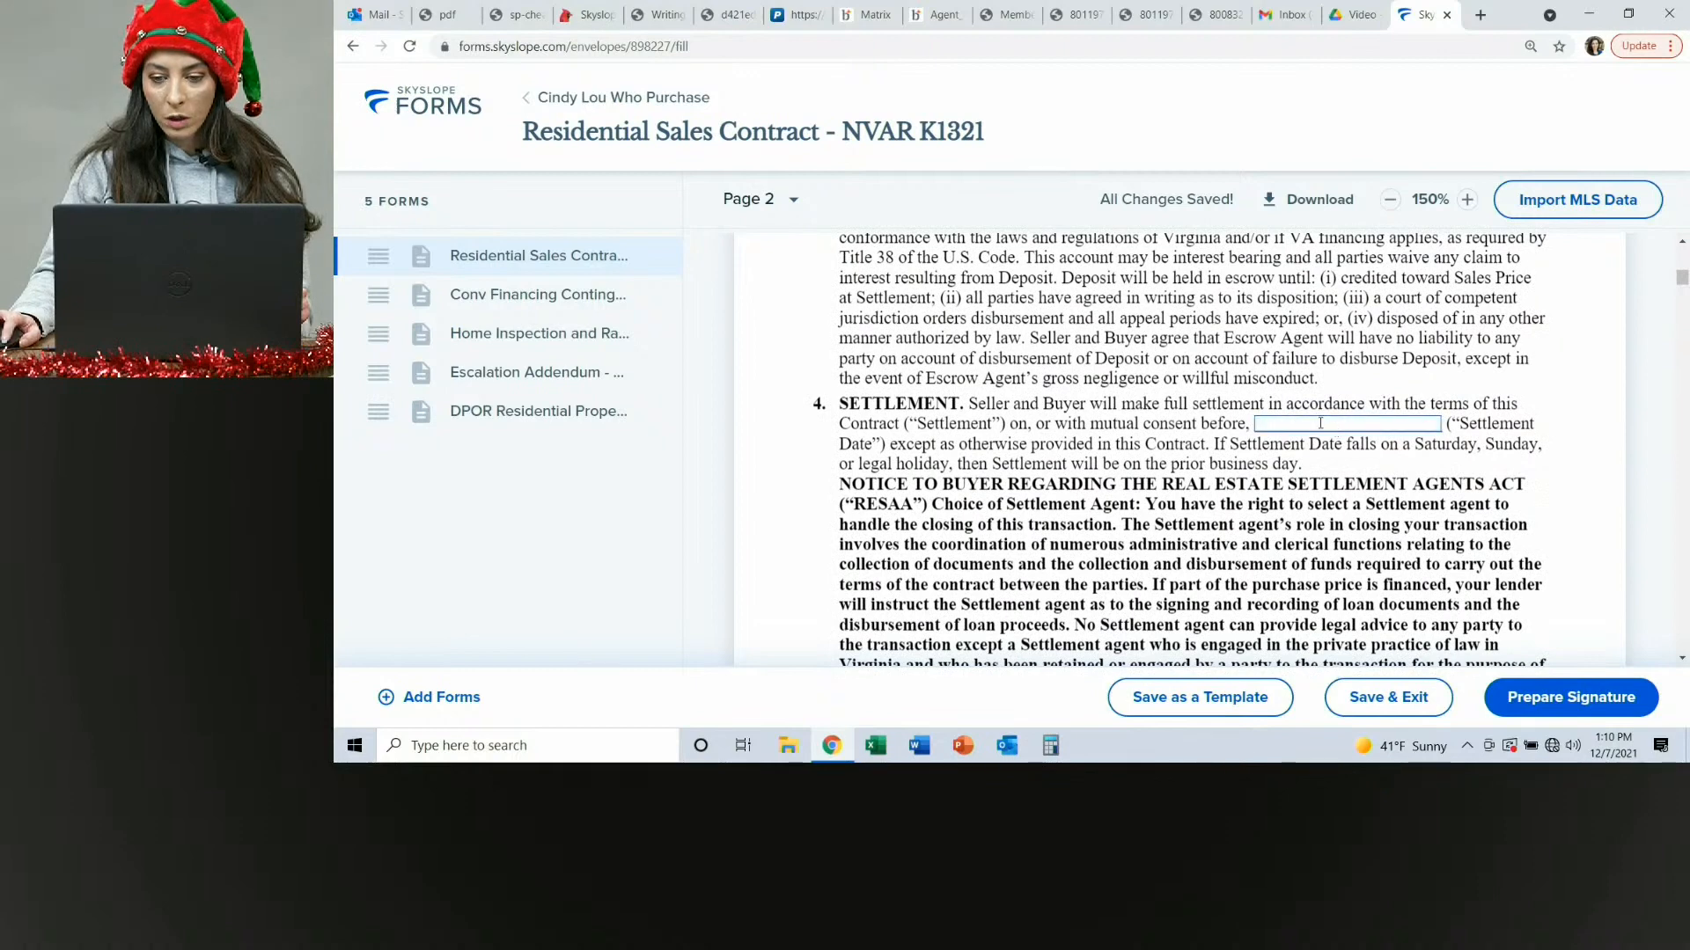
{"action": "left_click", "coordinate": [1300, 425]}
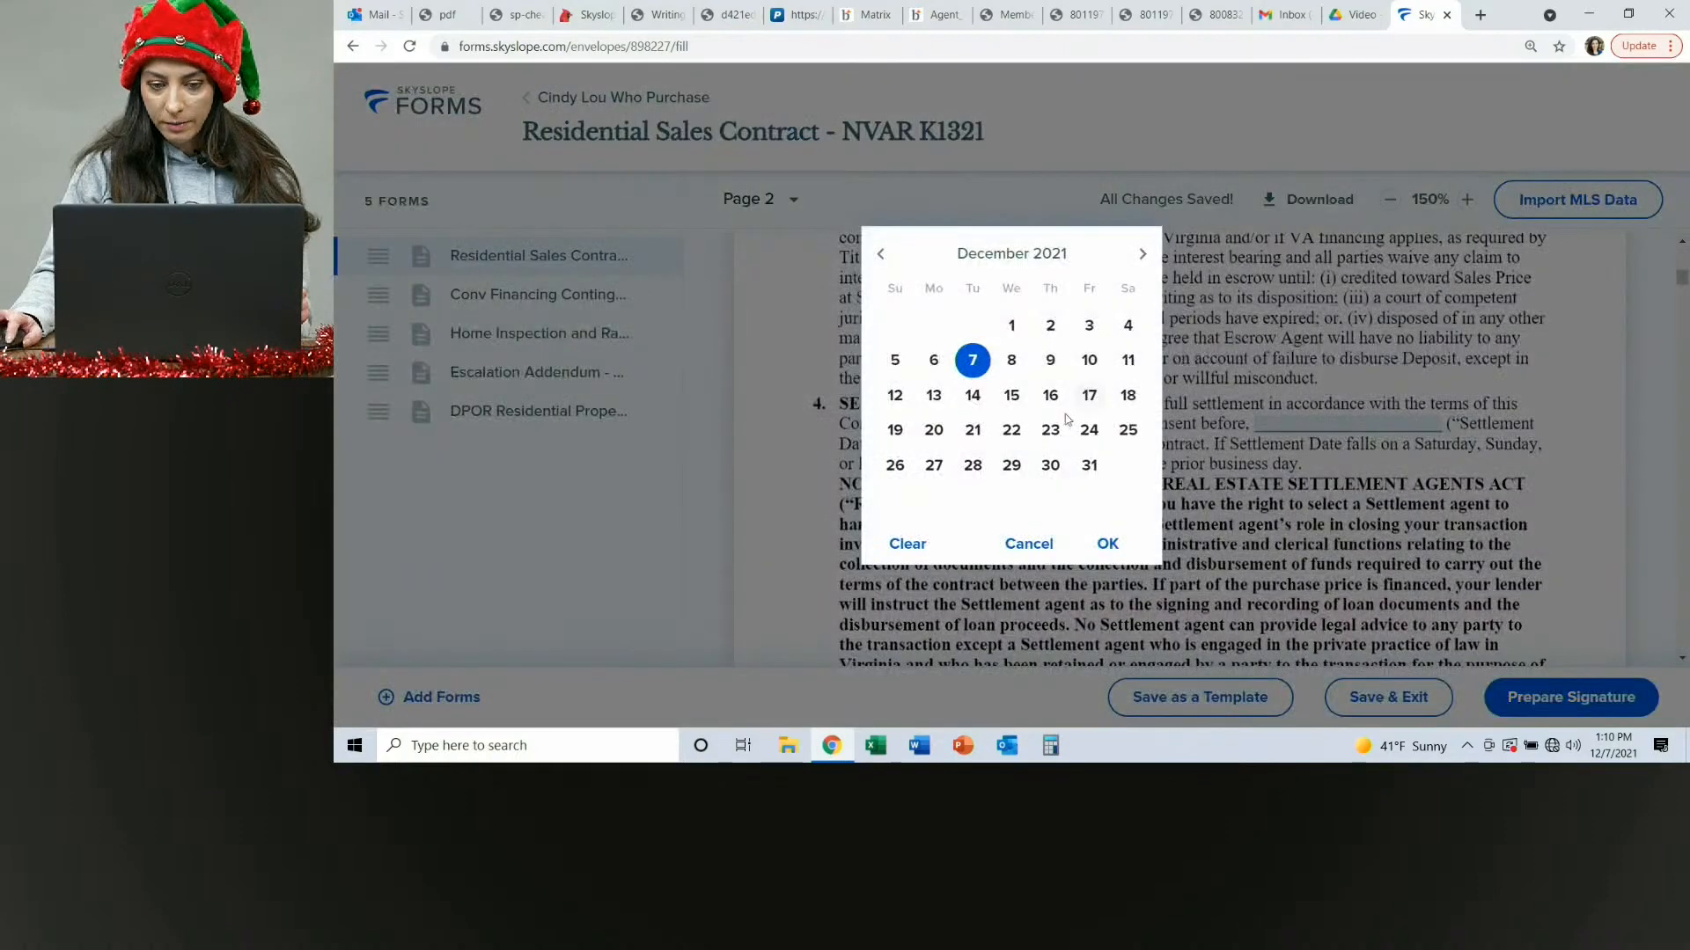
{"action": "left_click", "coordinate": [1142, 254]}
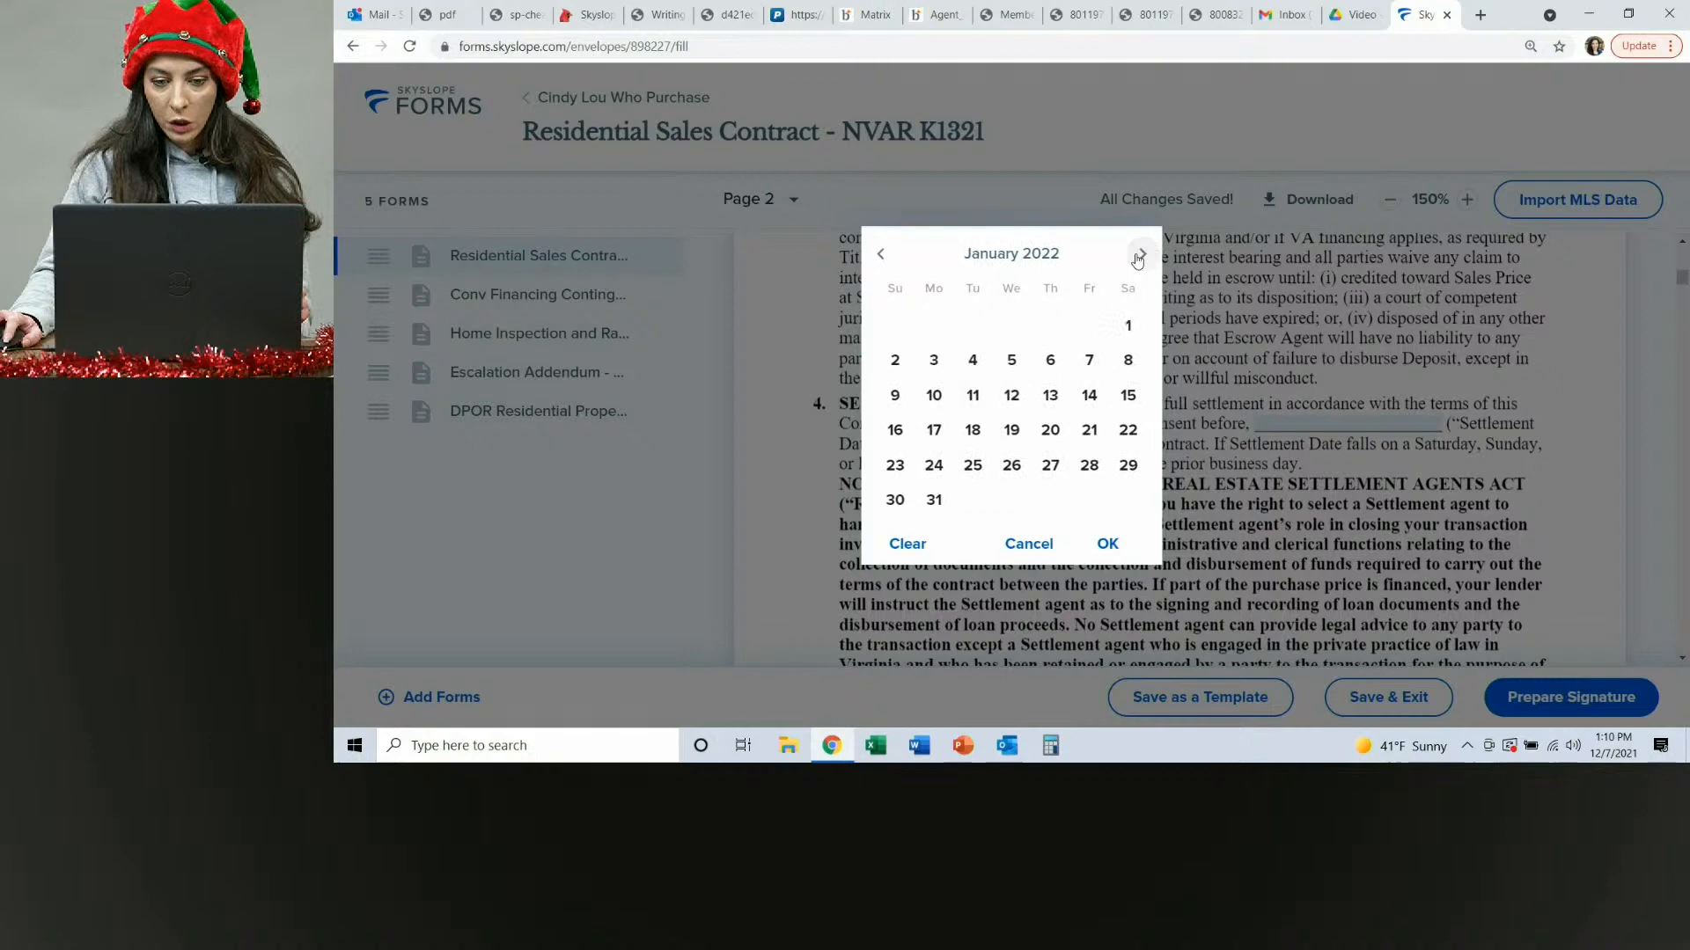
{"action": "left_click", "coordinate": [881, 255]}
{"action": "left_click", "coordinate": [1128, 429]}
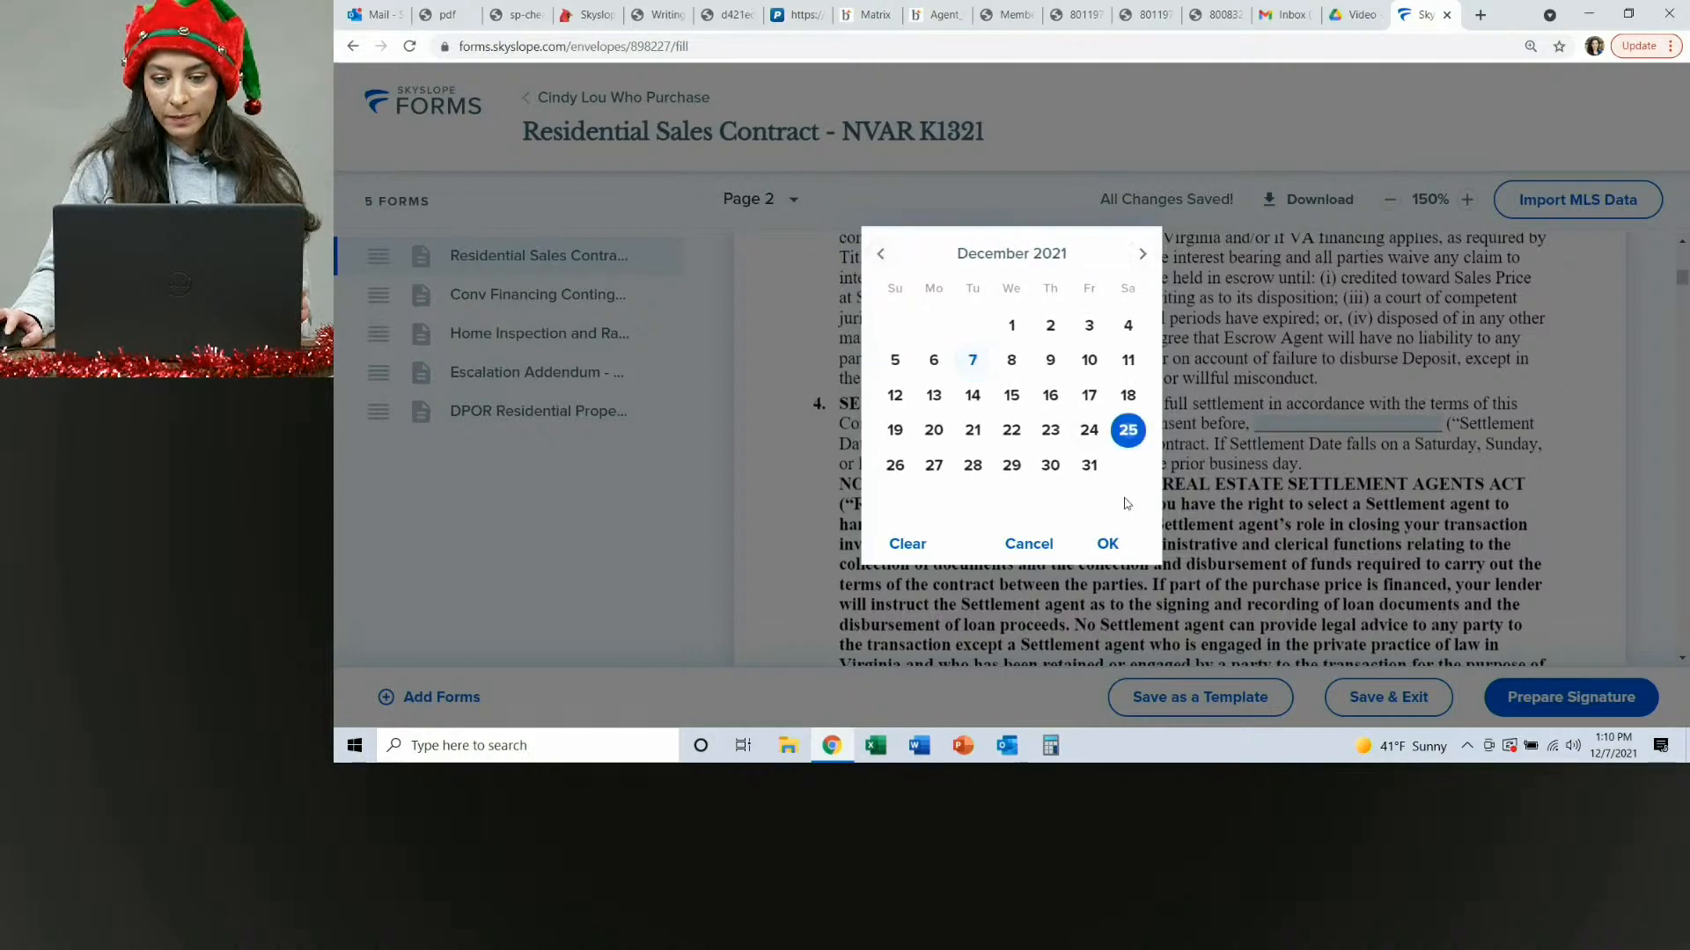
{"action": "left_click", "coordinate": [1107, 545]}
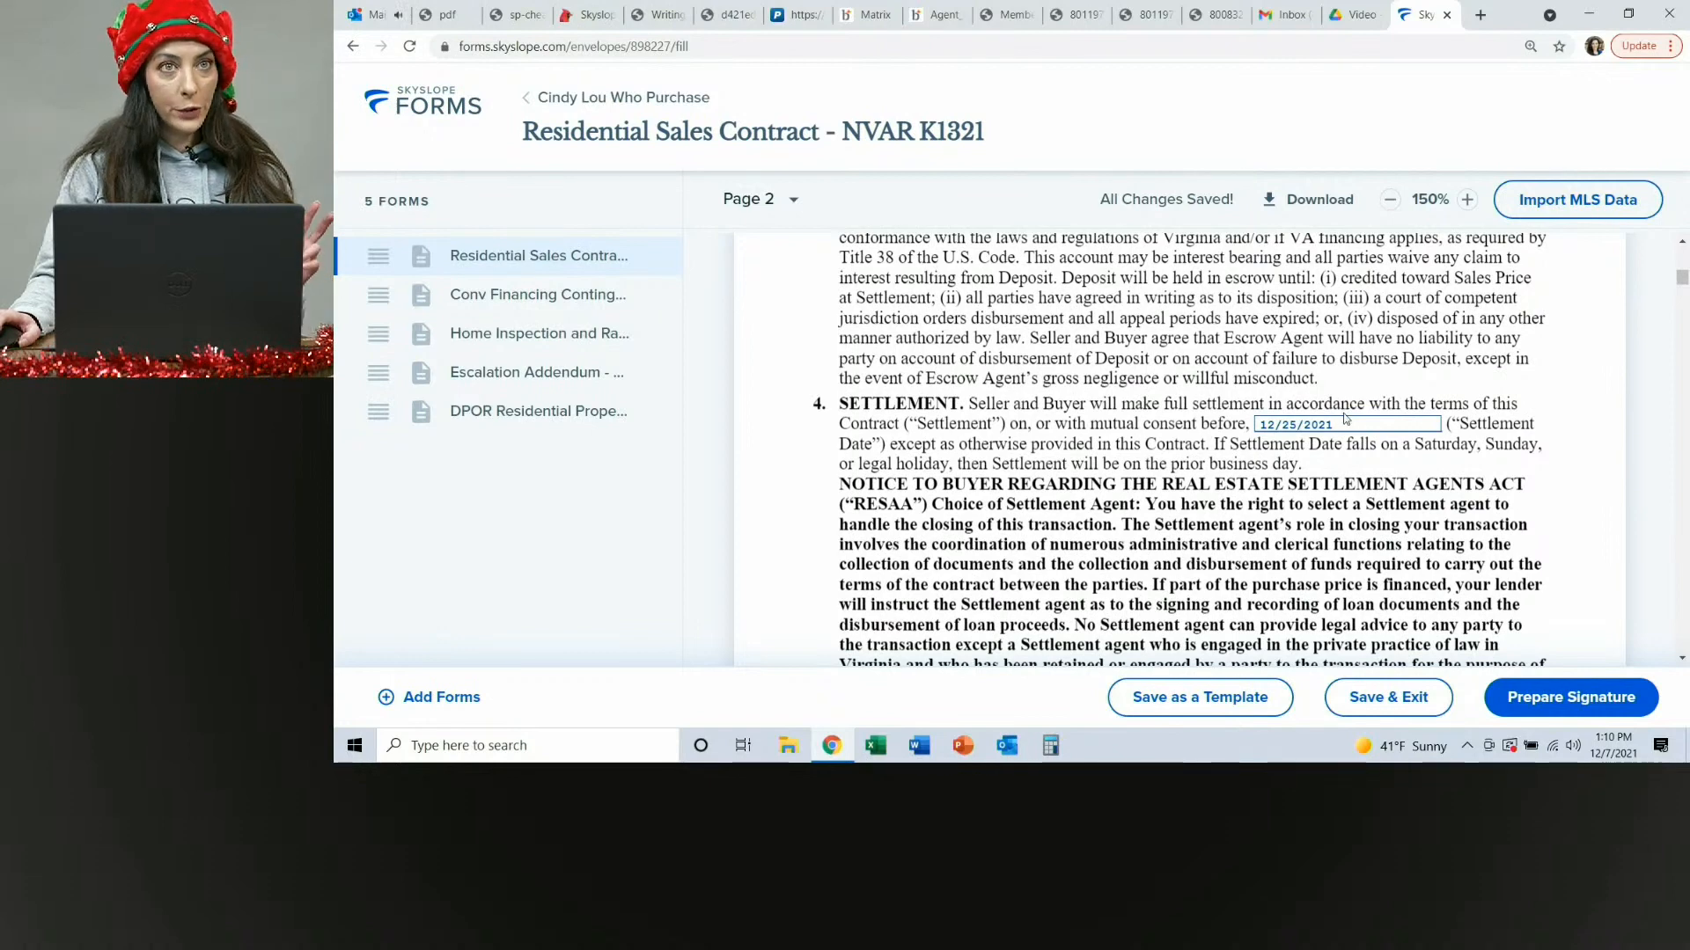
Designate Cardinal Title Group as the buyer's Settlement Agent in the contract.
{"action": "scroll", "coordinate": [1343, 419], "scroll_direction": "down", "scroll_amount": 5}
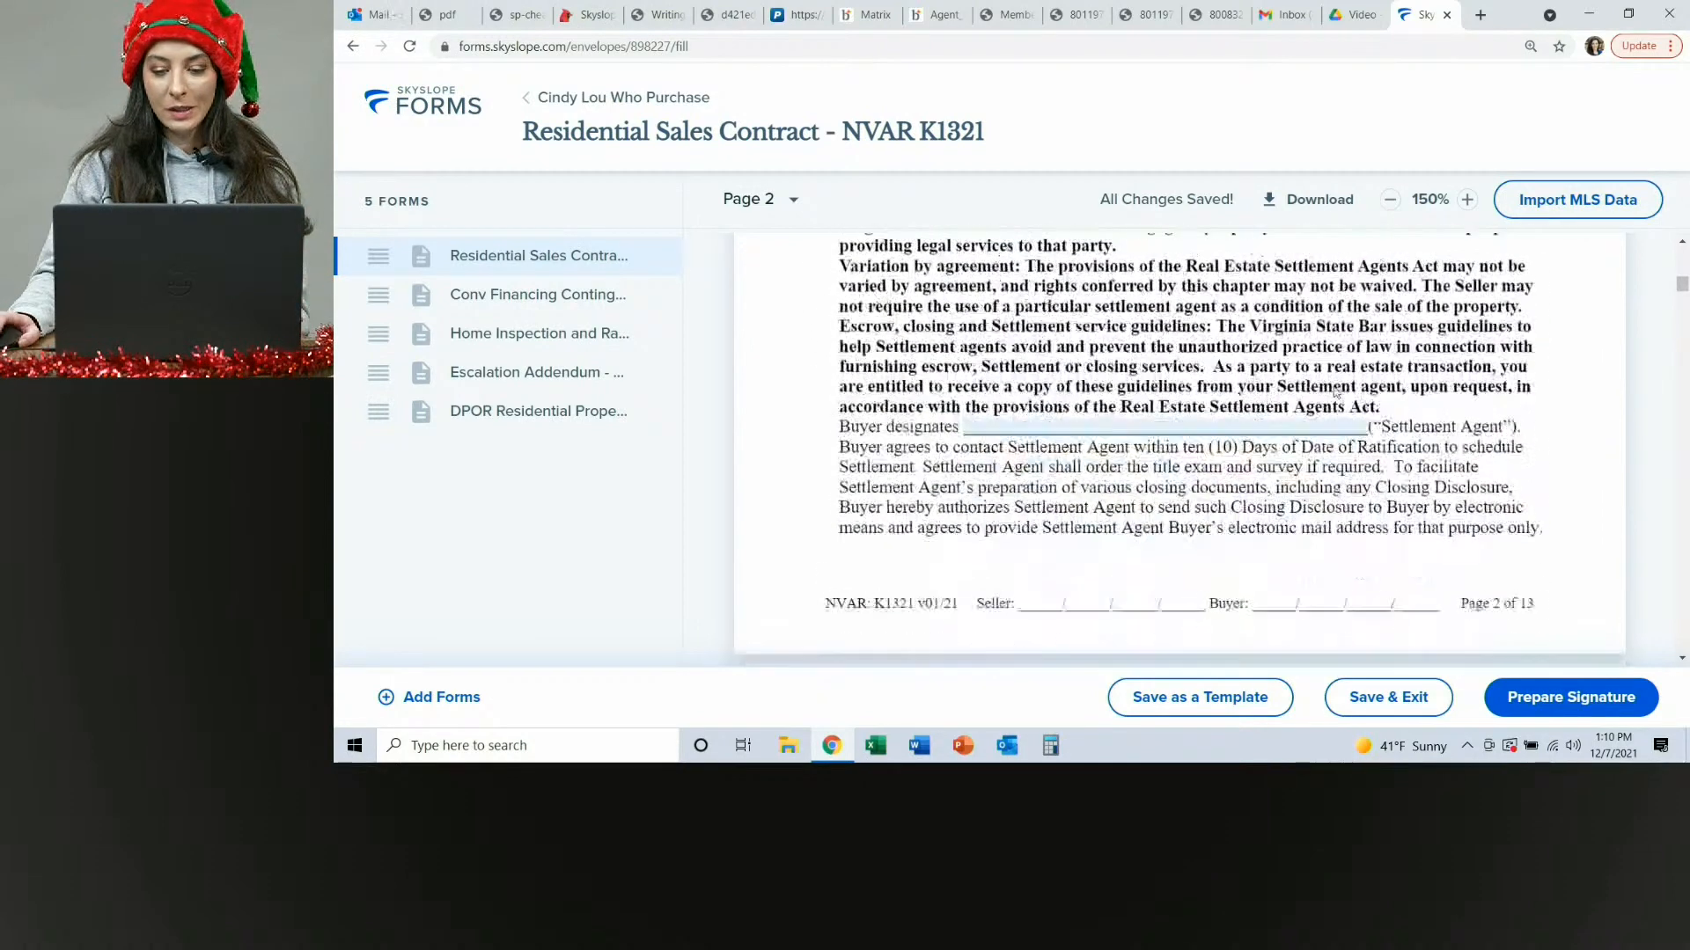
{"action": "left_click", "coordinate": [1107, 426]}
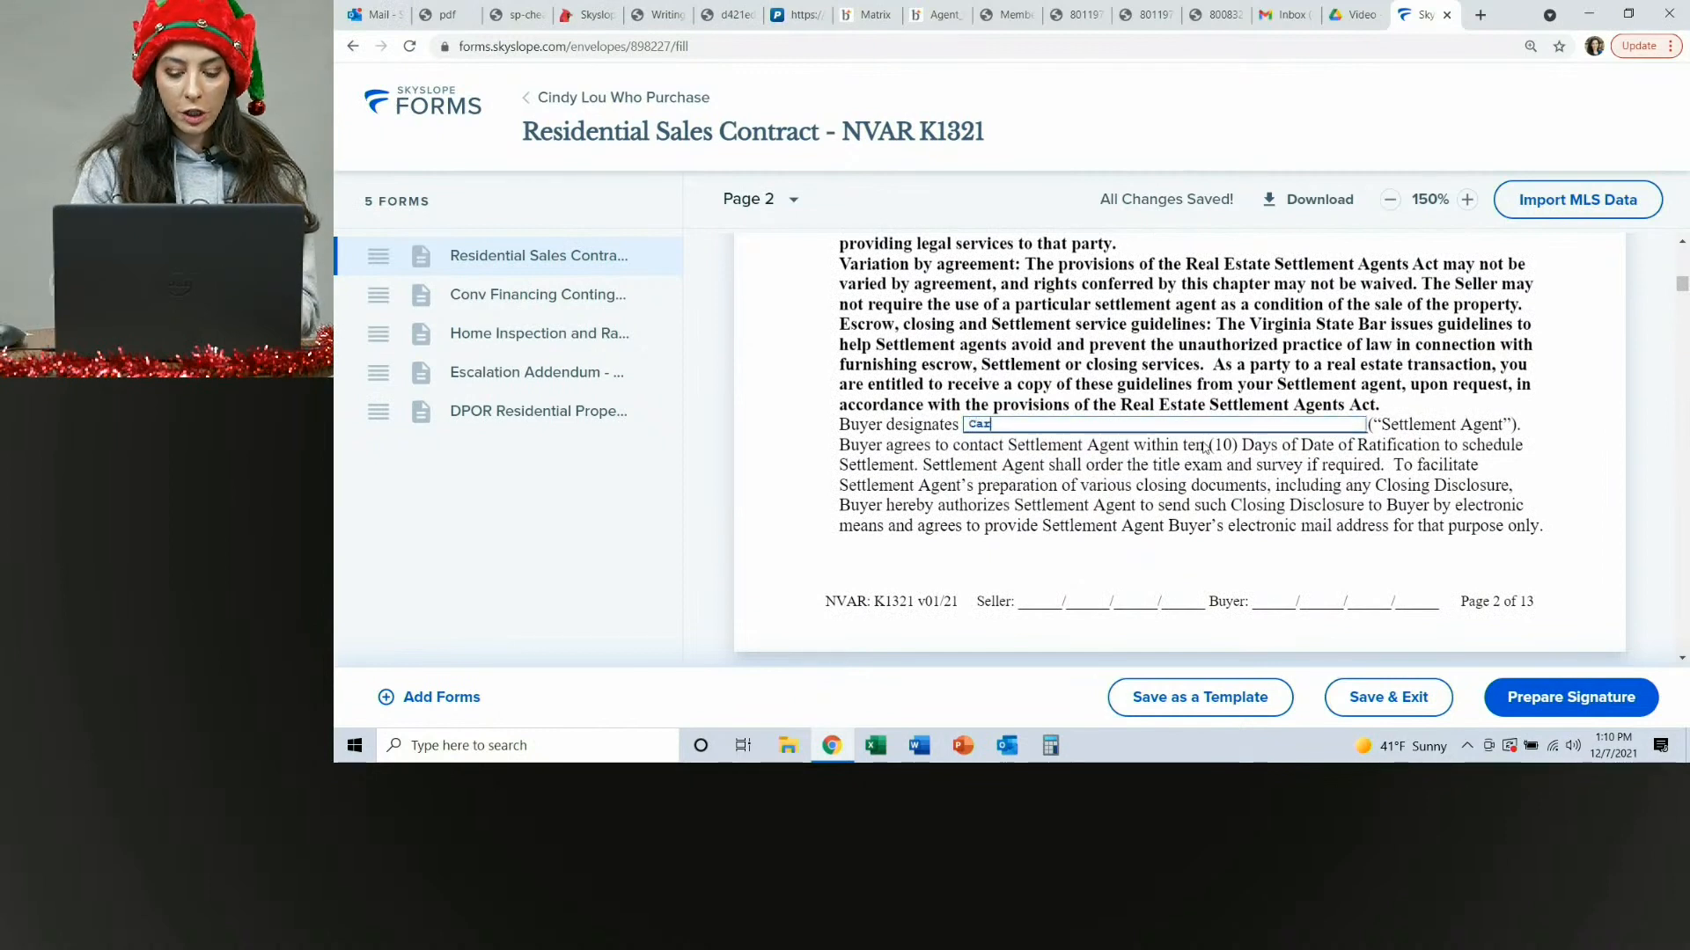
{"action": "type", "text": "Cardinal Title Group"}
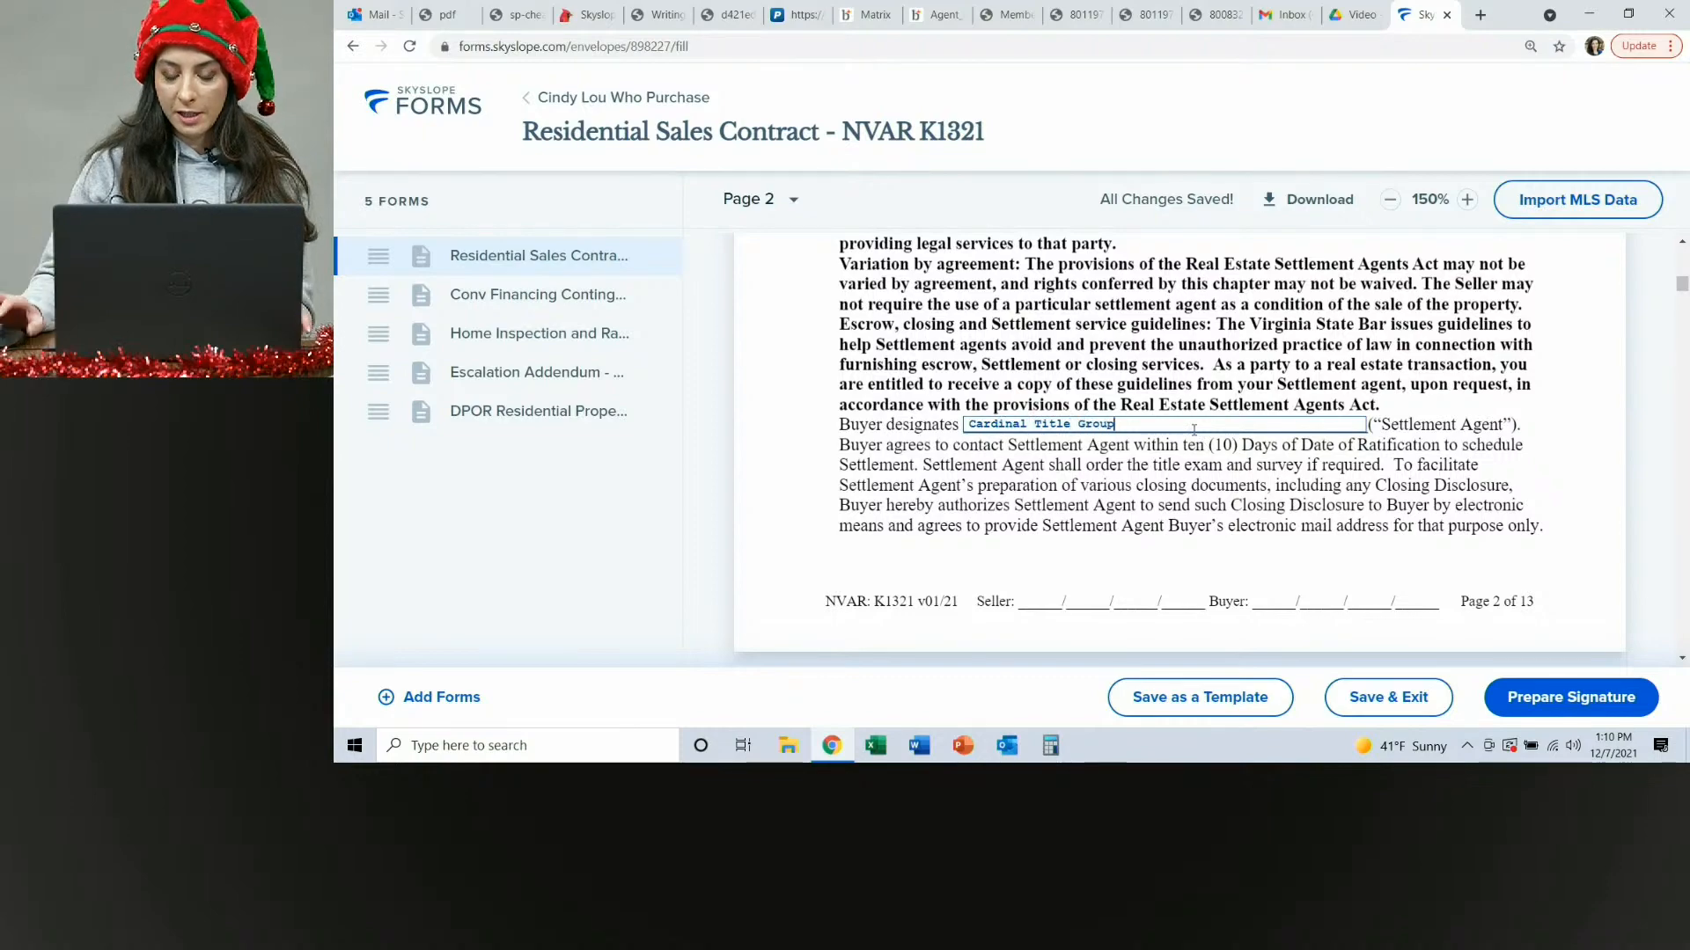
Scroll through the remaining contract pages and open each addendum in the envelope to review its prefilled fields.
{"action": "scroll", "coordinate": [1232, 400], "scroll_direction": "down", "scroll_amount": 5}
{"action": "scroll", "coordinate": [1234, 396], "scroll_direction": "down", "scroll_amount": 10}
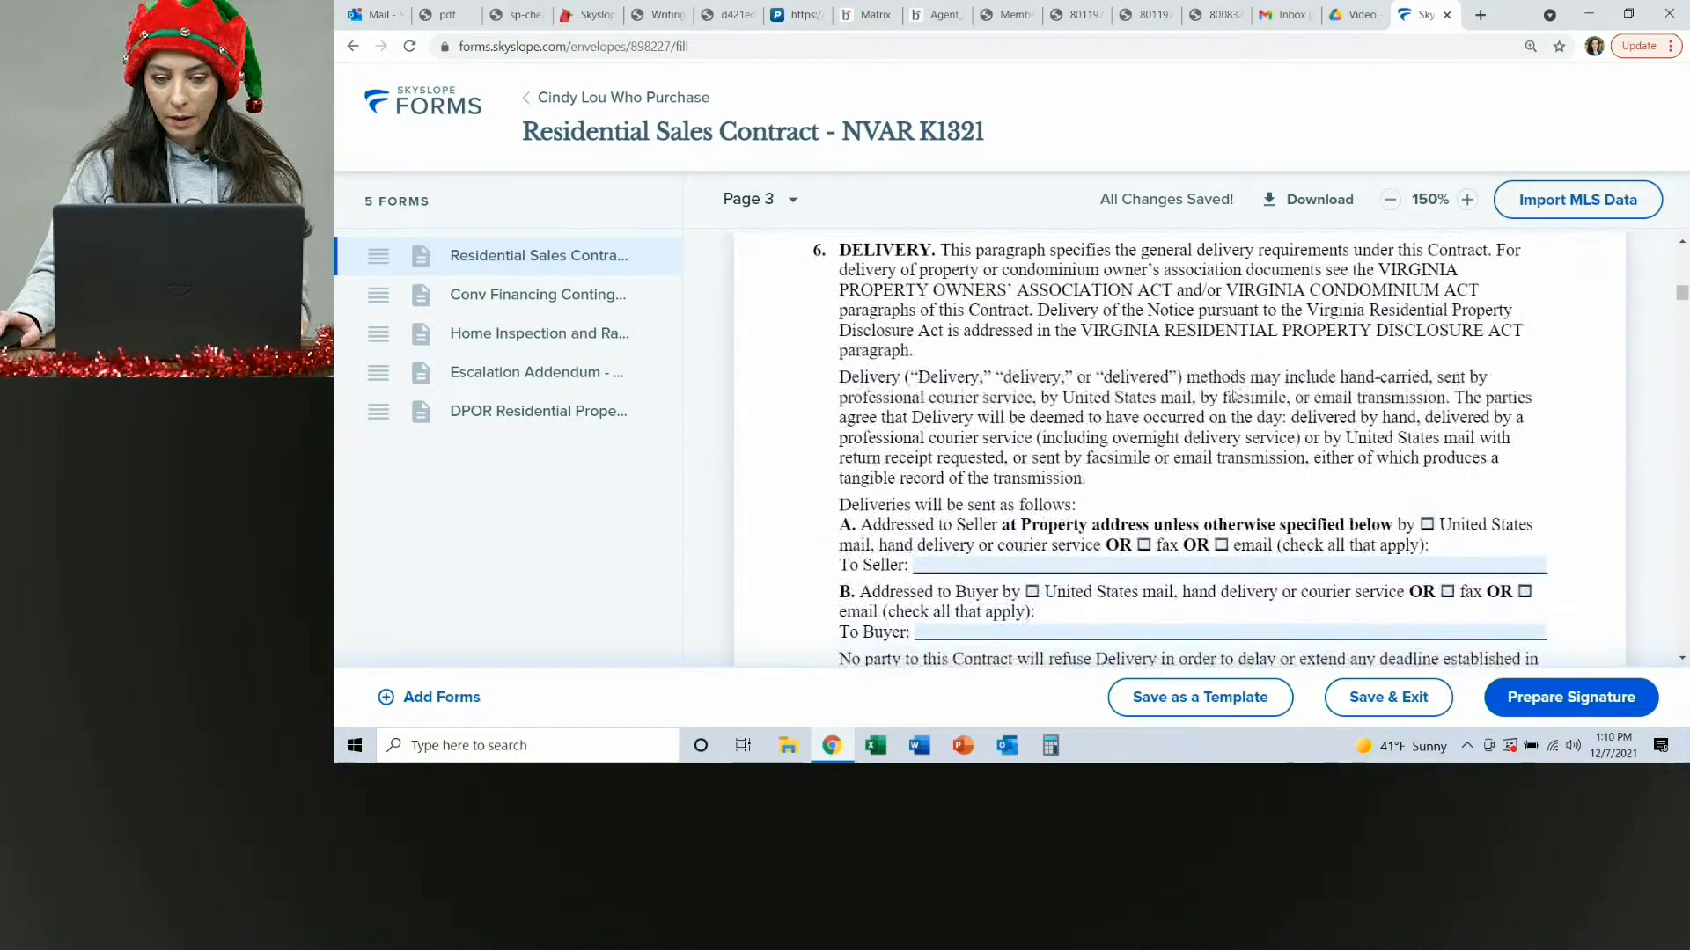
{"action": "scroll", "coordinate": [1065, 423], "scroll_direction": "down", "scroll_amount": 10}
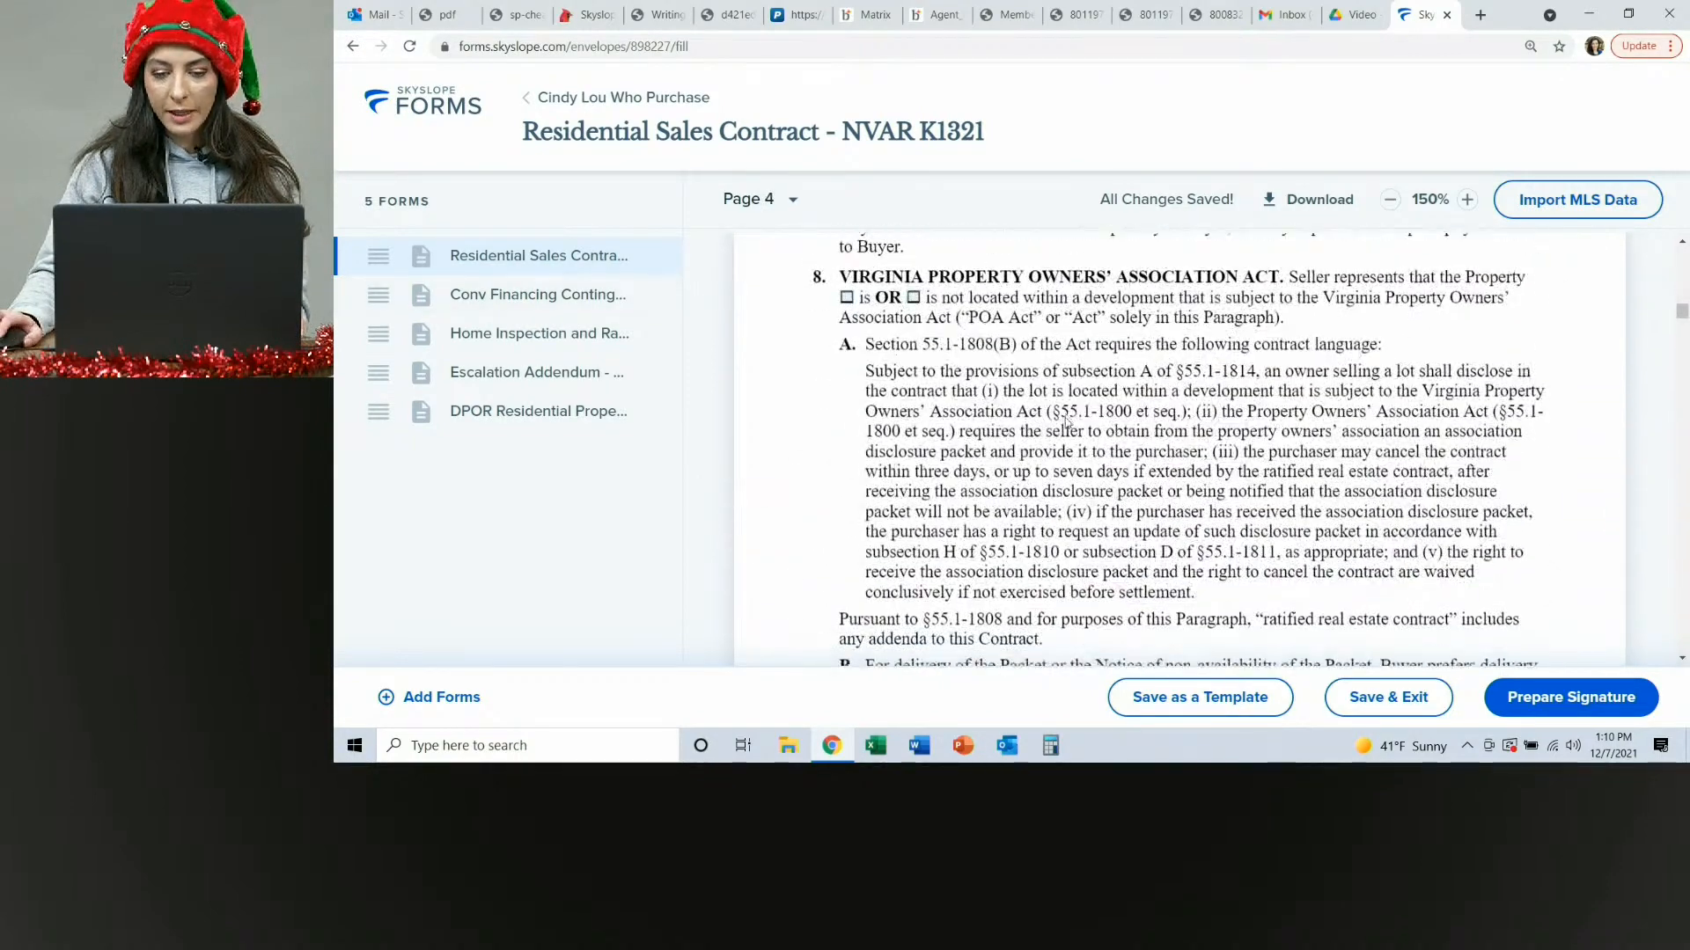
{"action": "scroll", "coordinate": [1067, 421], "scroll_direction": "down", "scroll_amount": 8}
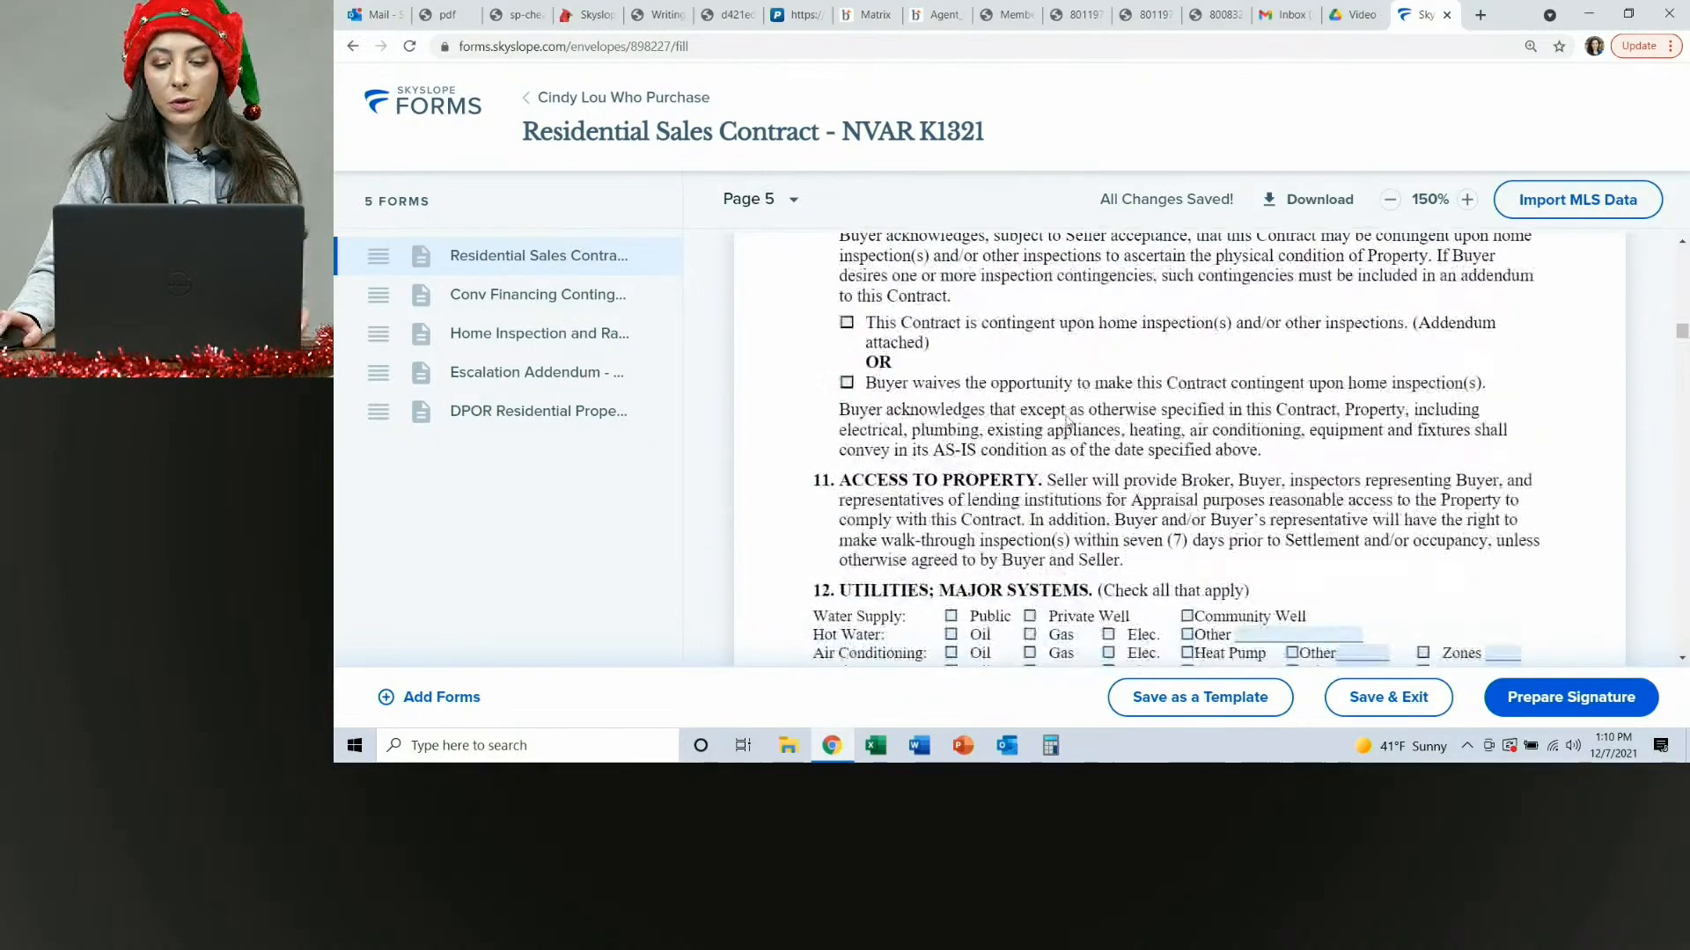
{"action": "left_click", "coordinate": [520, 299]}
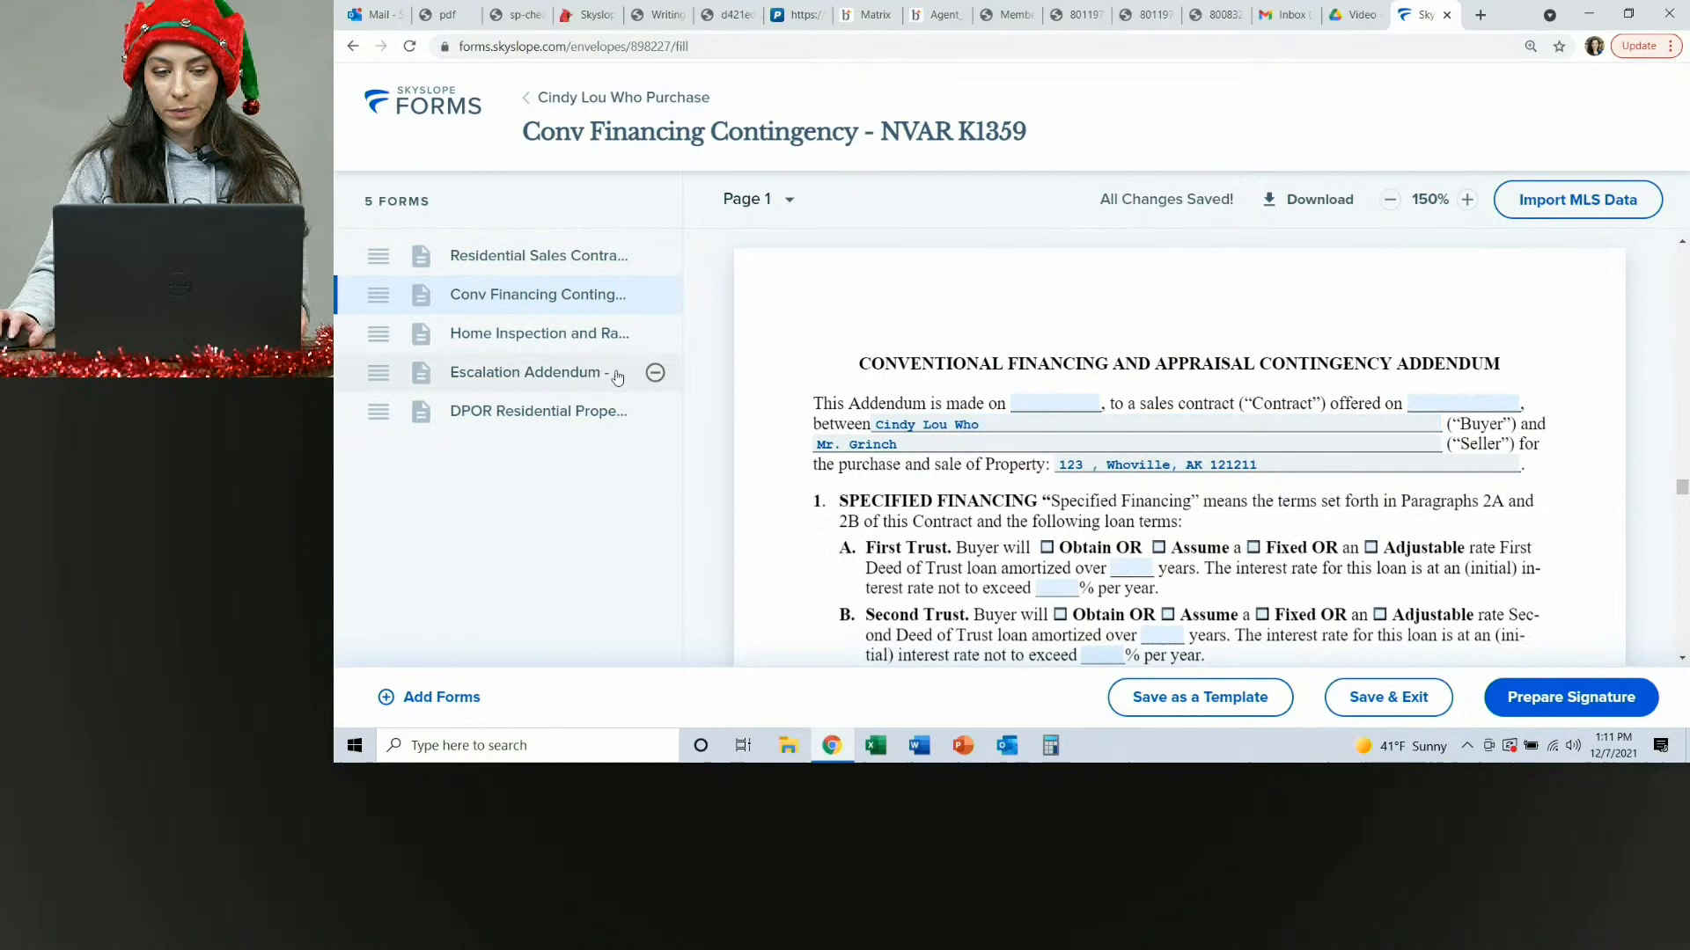
{"action": "left_click", "coordinate": [528, 345]}
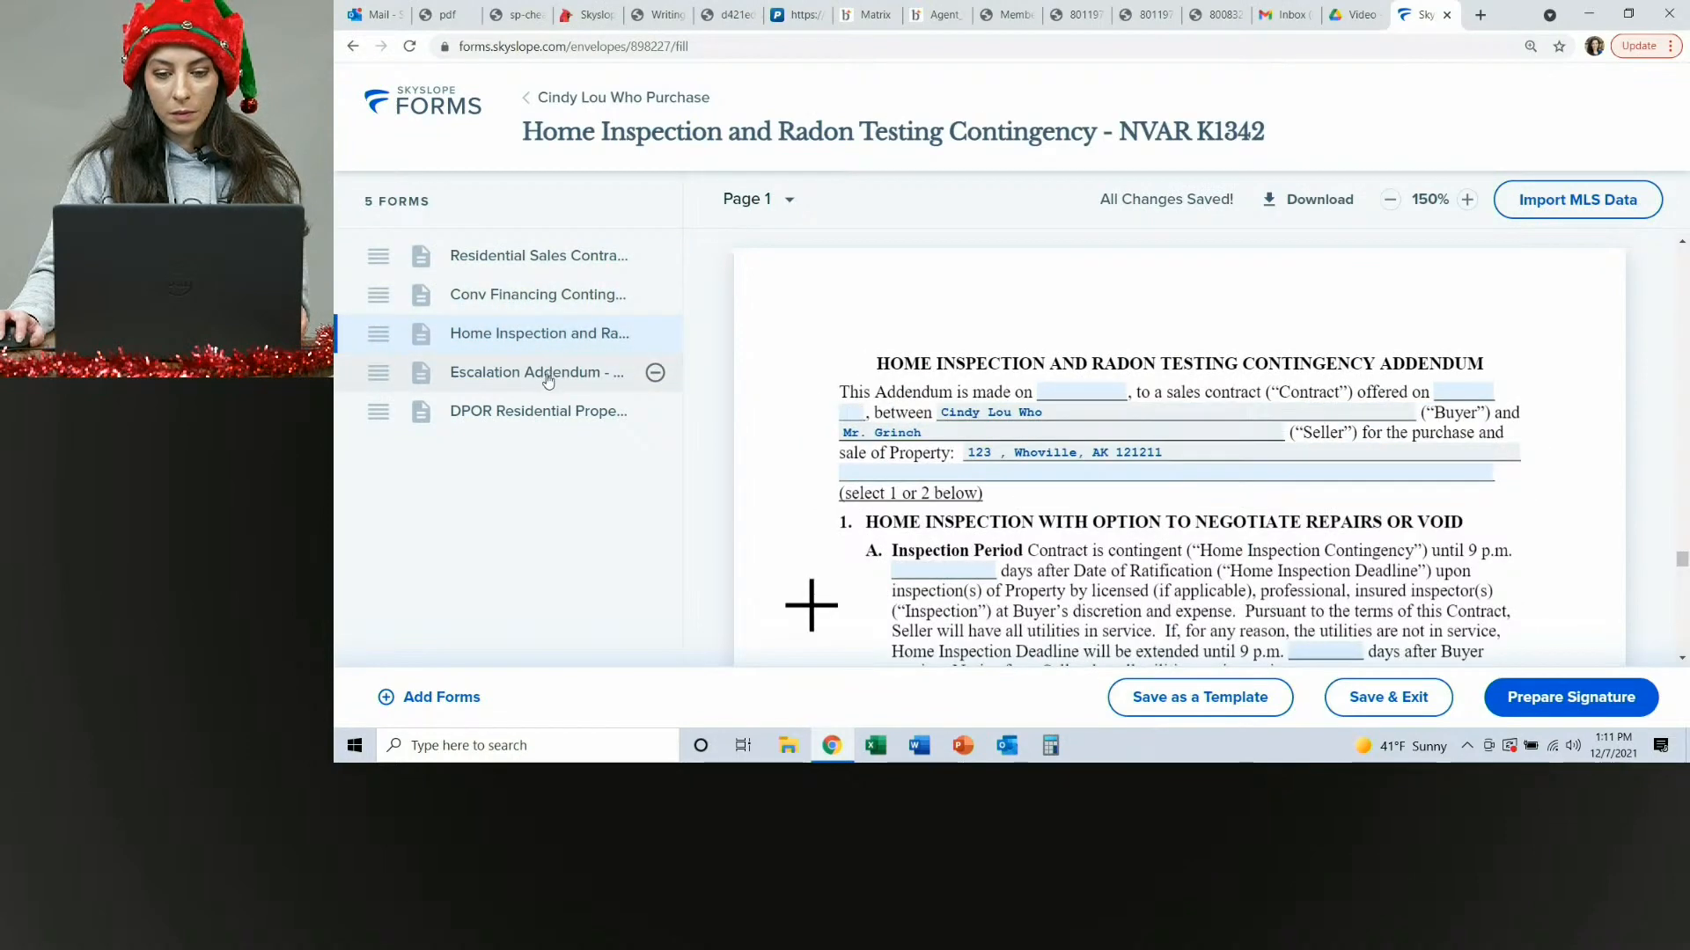
{"action": "left_click", "coordinate": [542, 375]}
{"action": "scroll", "coordinate": [1111, 457], "scroll_direction": "down", "scroll_amount": 2}
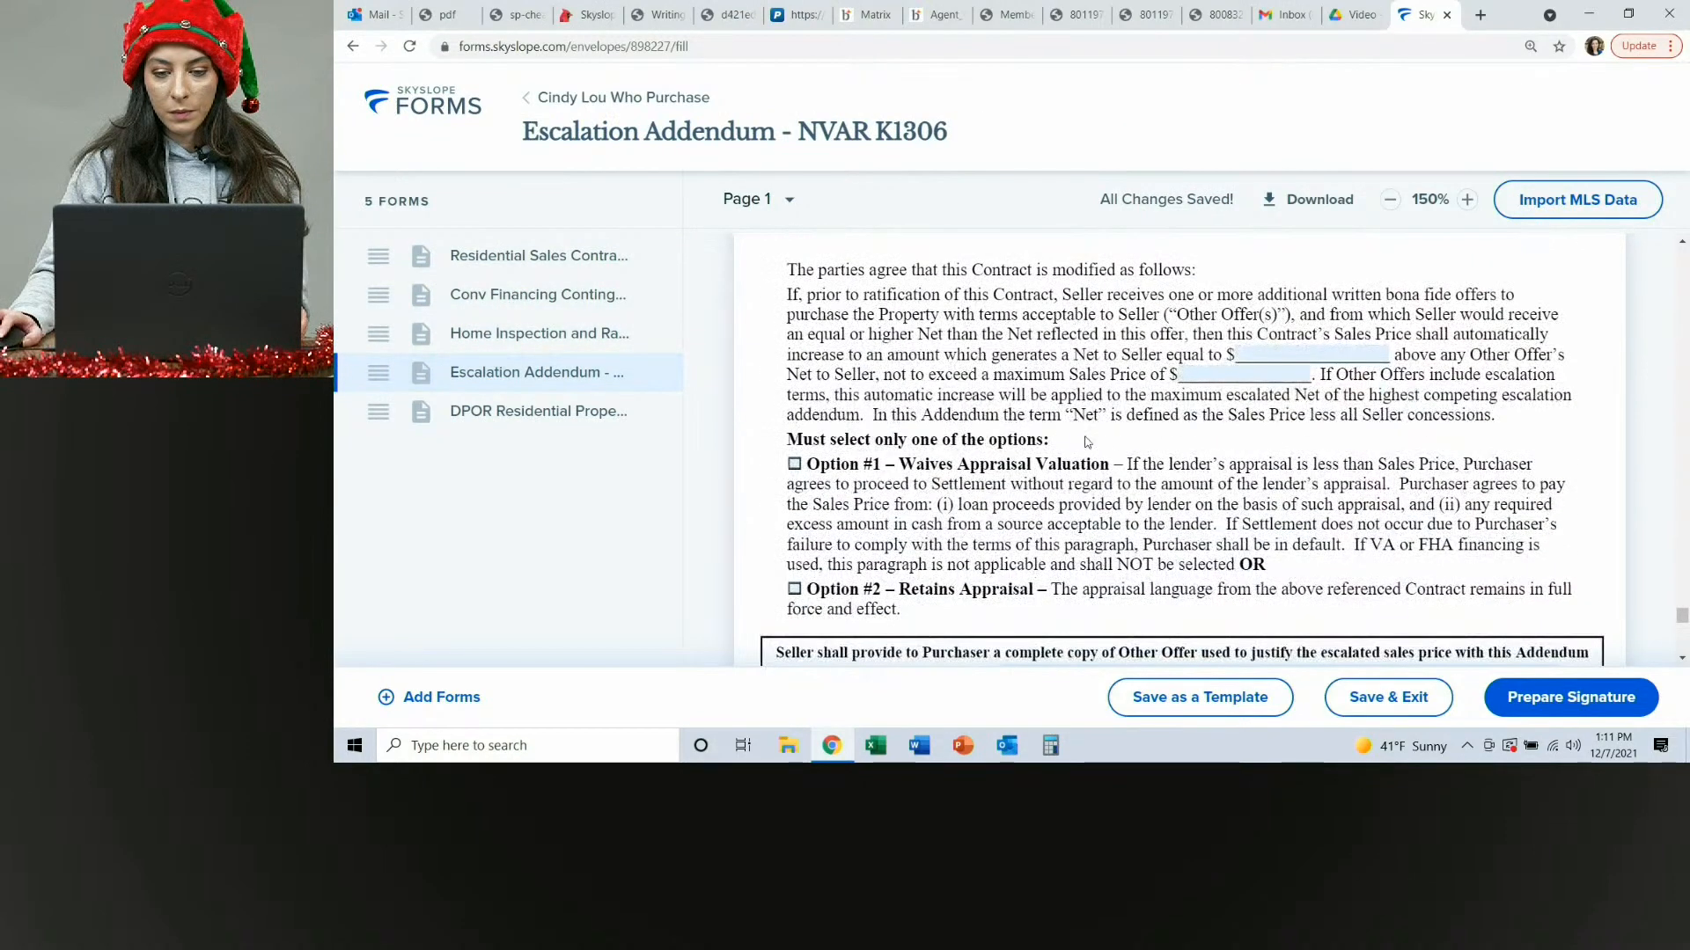
{"action": "left_click", "coordinate": [485, 418]}
{"action": "scroll", "coordinate": [1225, 449], "scroll_direction": "down", "scroll_amount": 7}
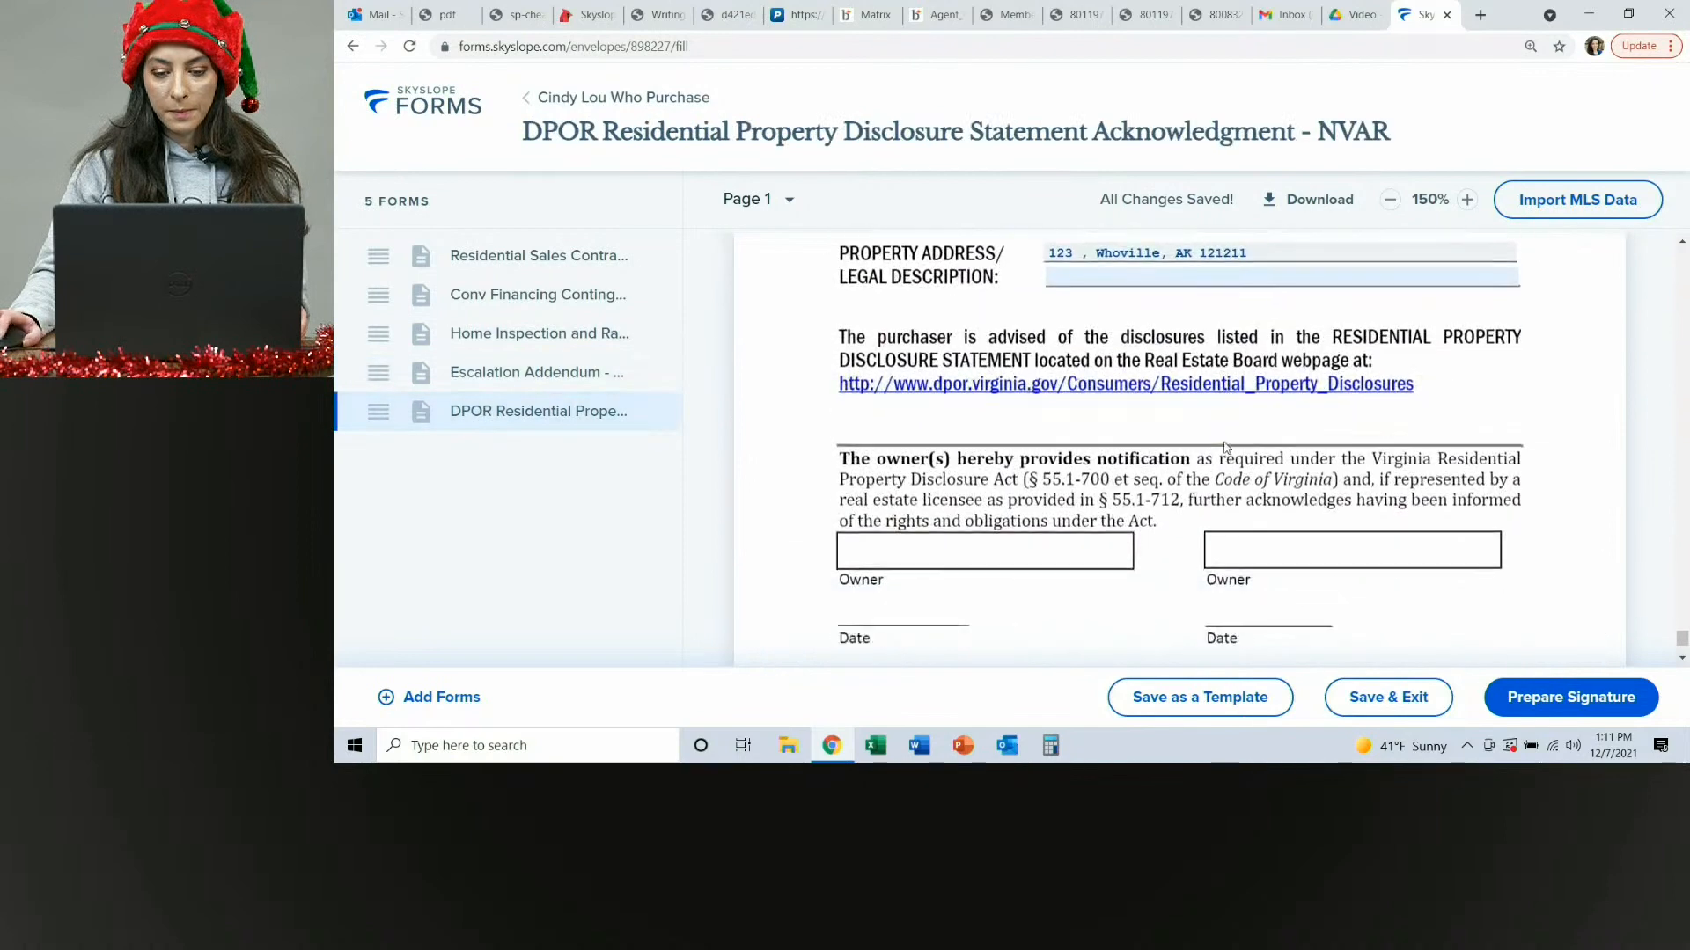
{"action": "scroll", "coordinate": [1036, 450], "scroll_direction": "up", "scroll_amount": 4}
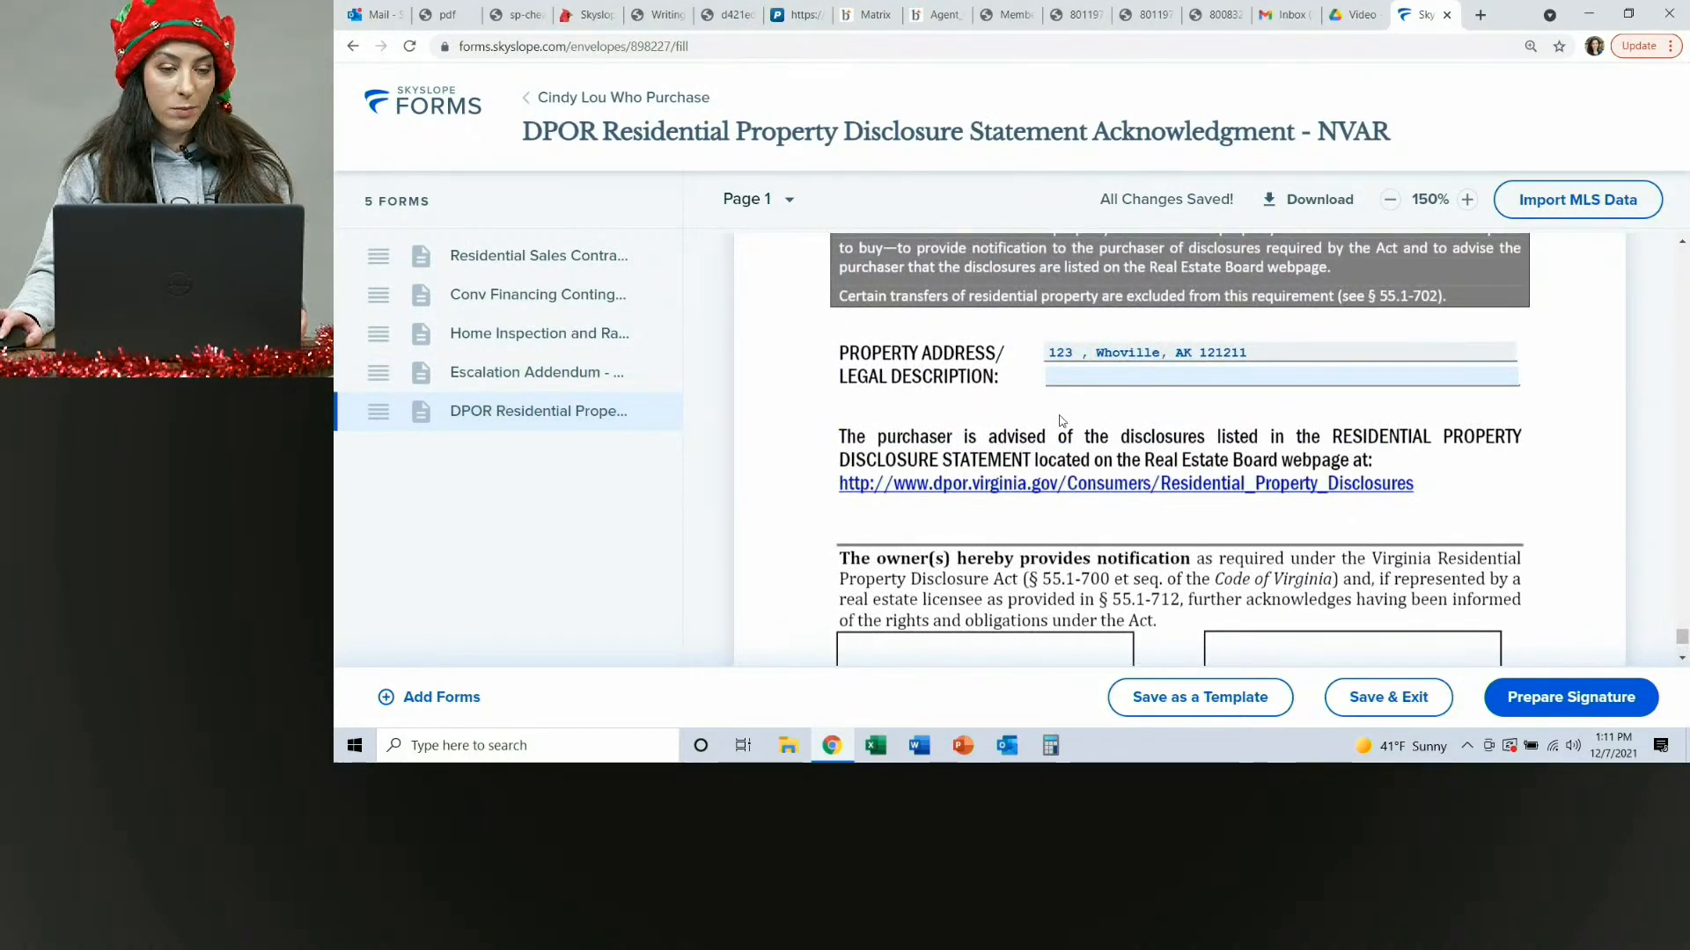
{"action": "scroll", "coordinate": [1161, 437], "scroll_direction": "down", "scroll_amount": 5}
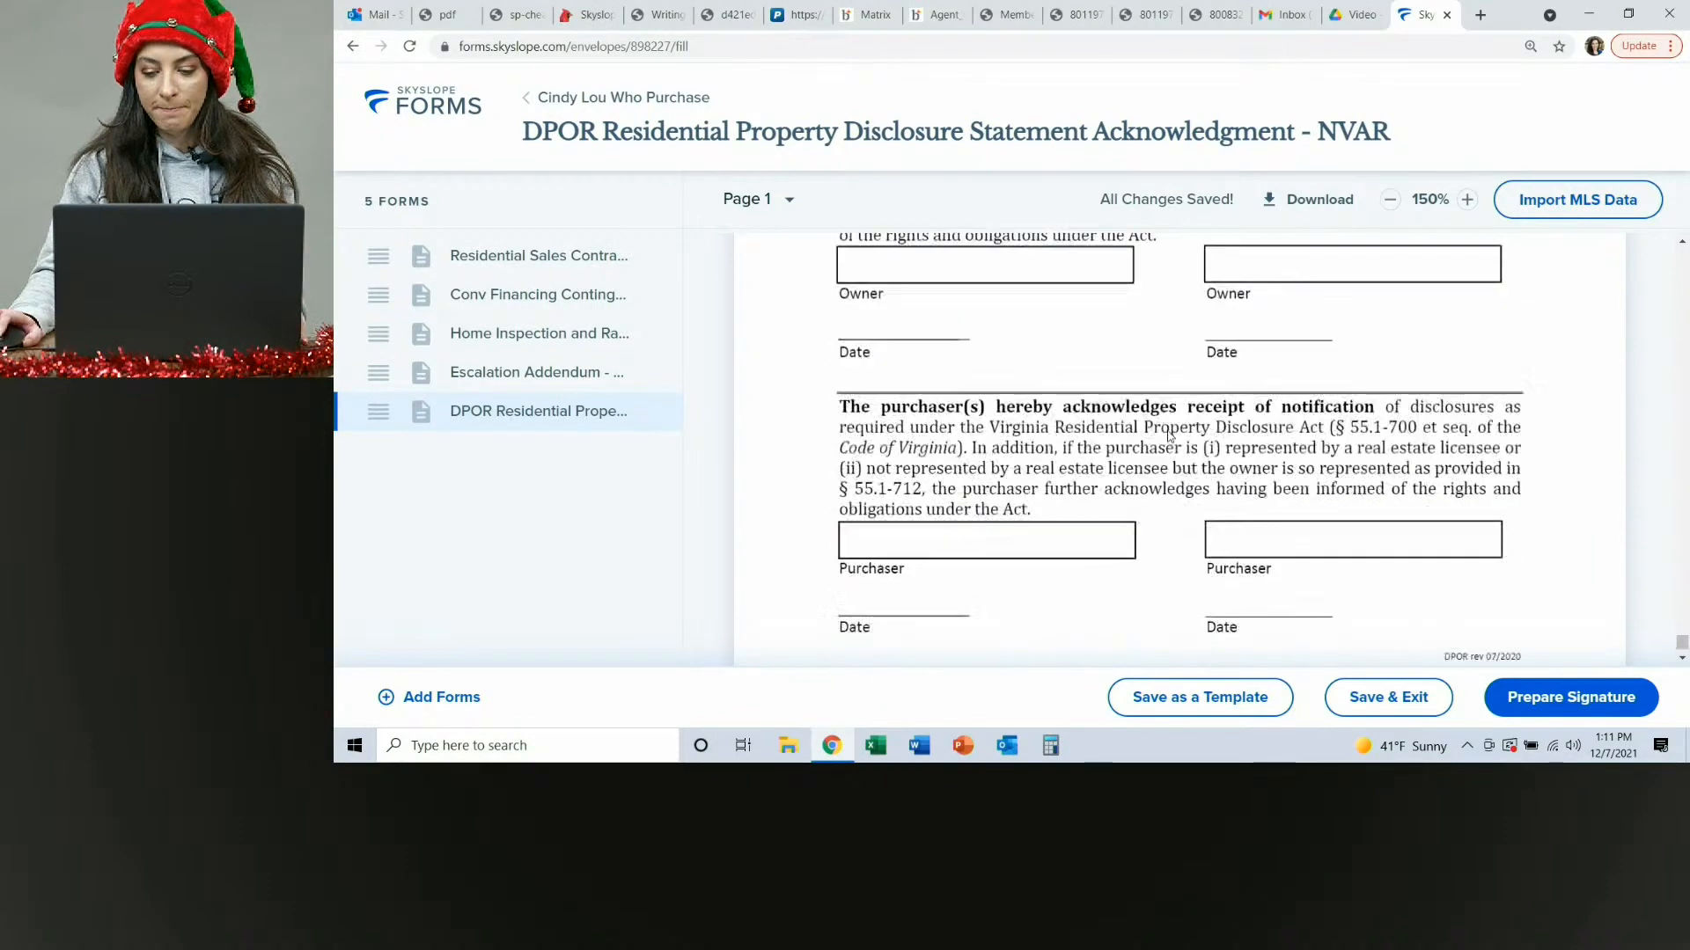
Move the Home Inspection and Radon Testing Contingency form above the Conv Financing Contingency form in the envelope.
{"action": "left_click", "coordinate": [517, 267]}
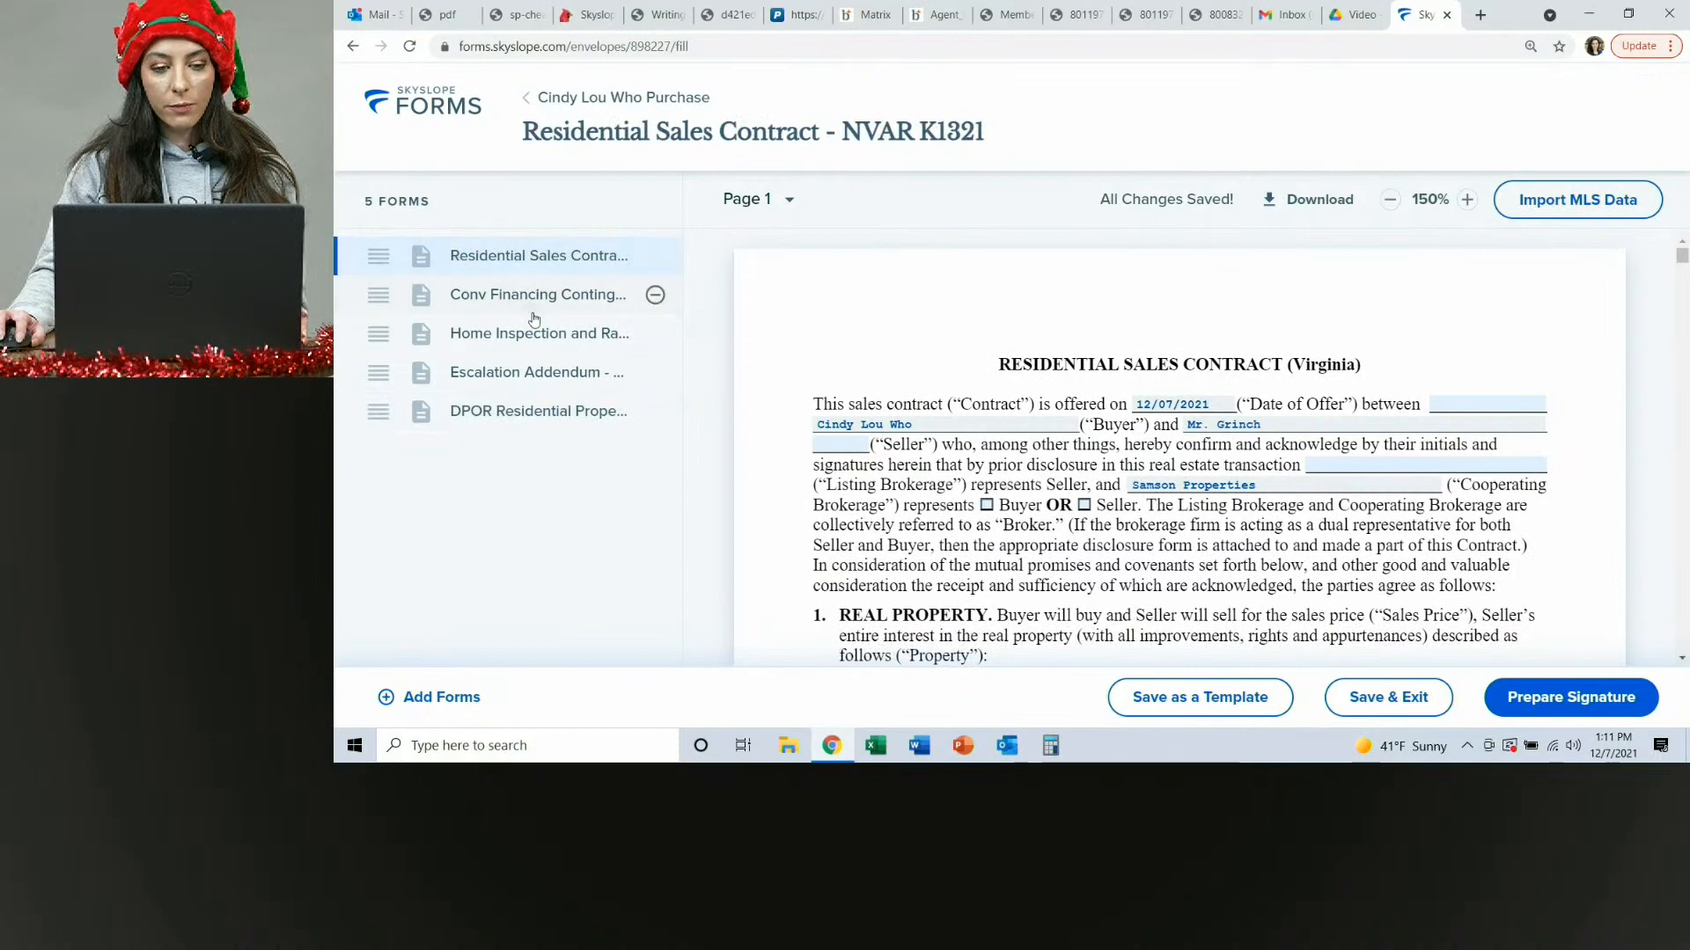
{"action": "left_click", "coordinate": [538, 291]}
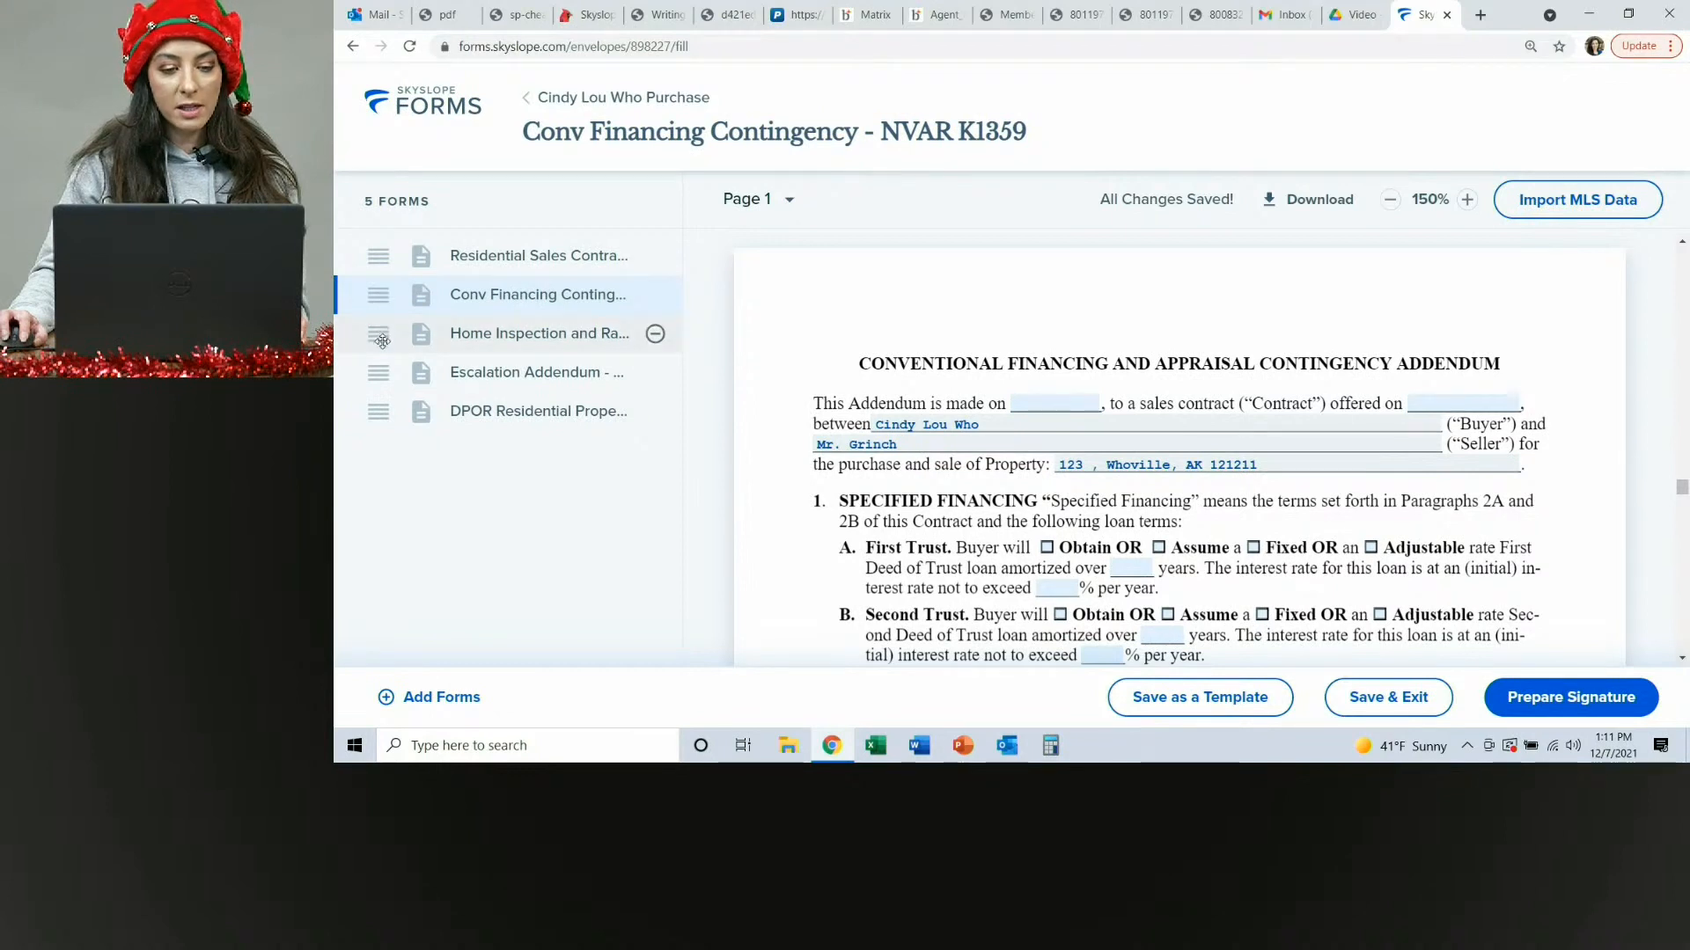
{"action": "left_click_drag", "start_coordinate": [382, 335], "coordinate": [382, 298]}
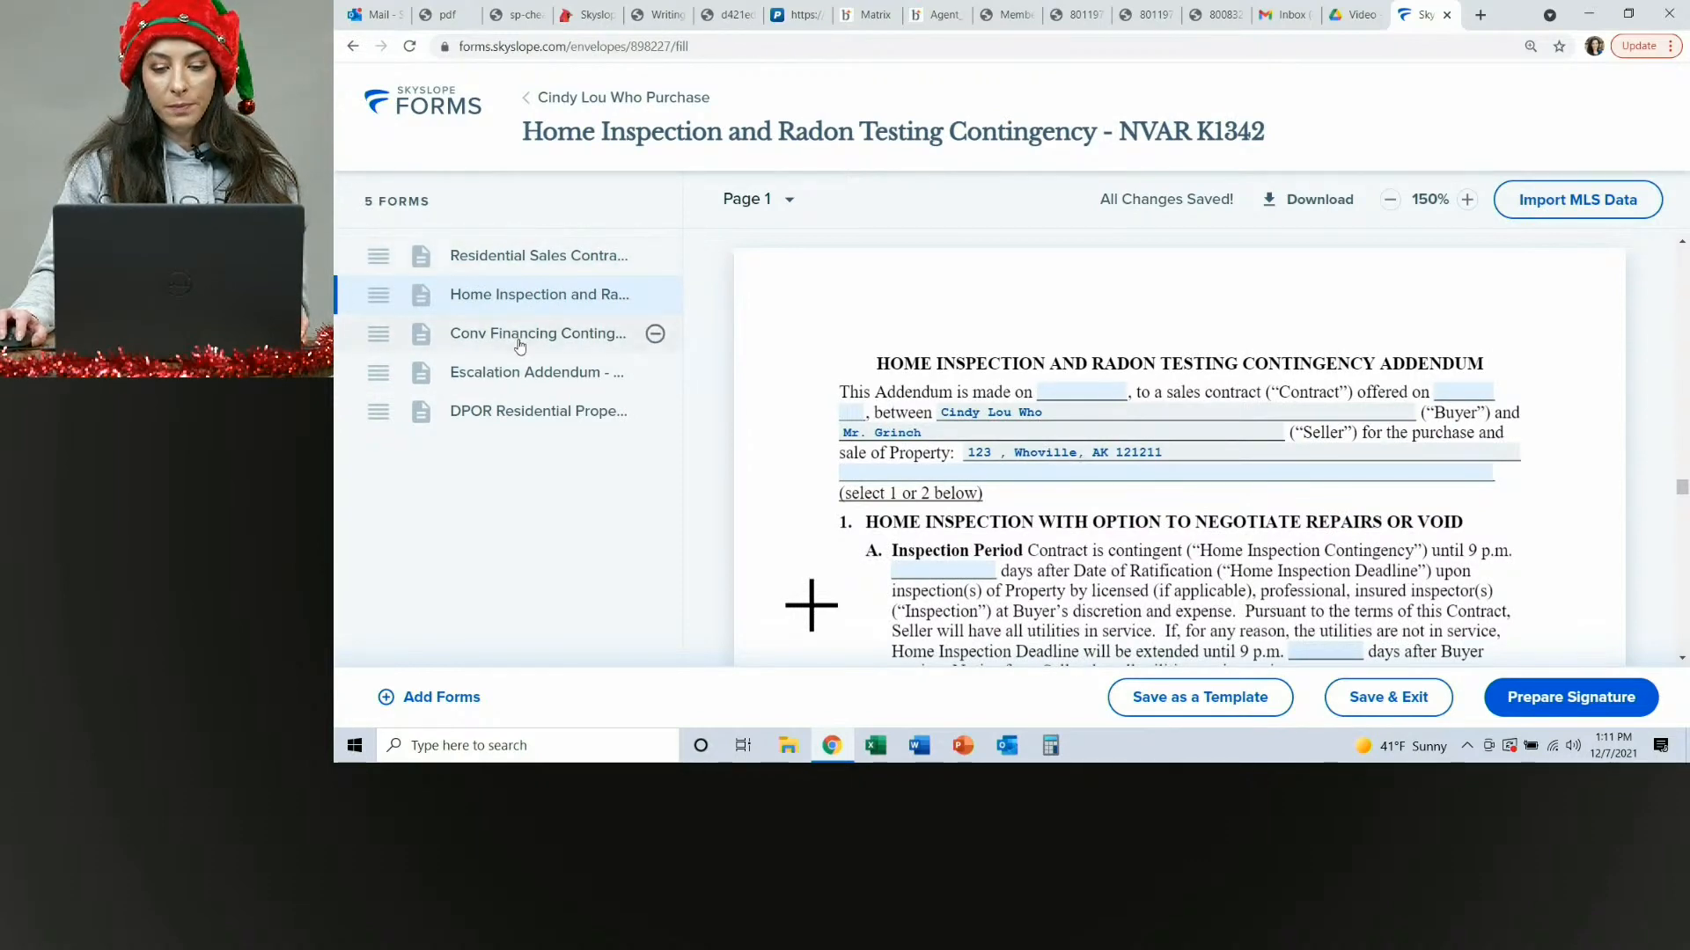
{"action": "left_click", "coordinate": [486, 262]}
{"action": "left_click", "coordinate": [528, 299]}
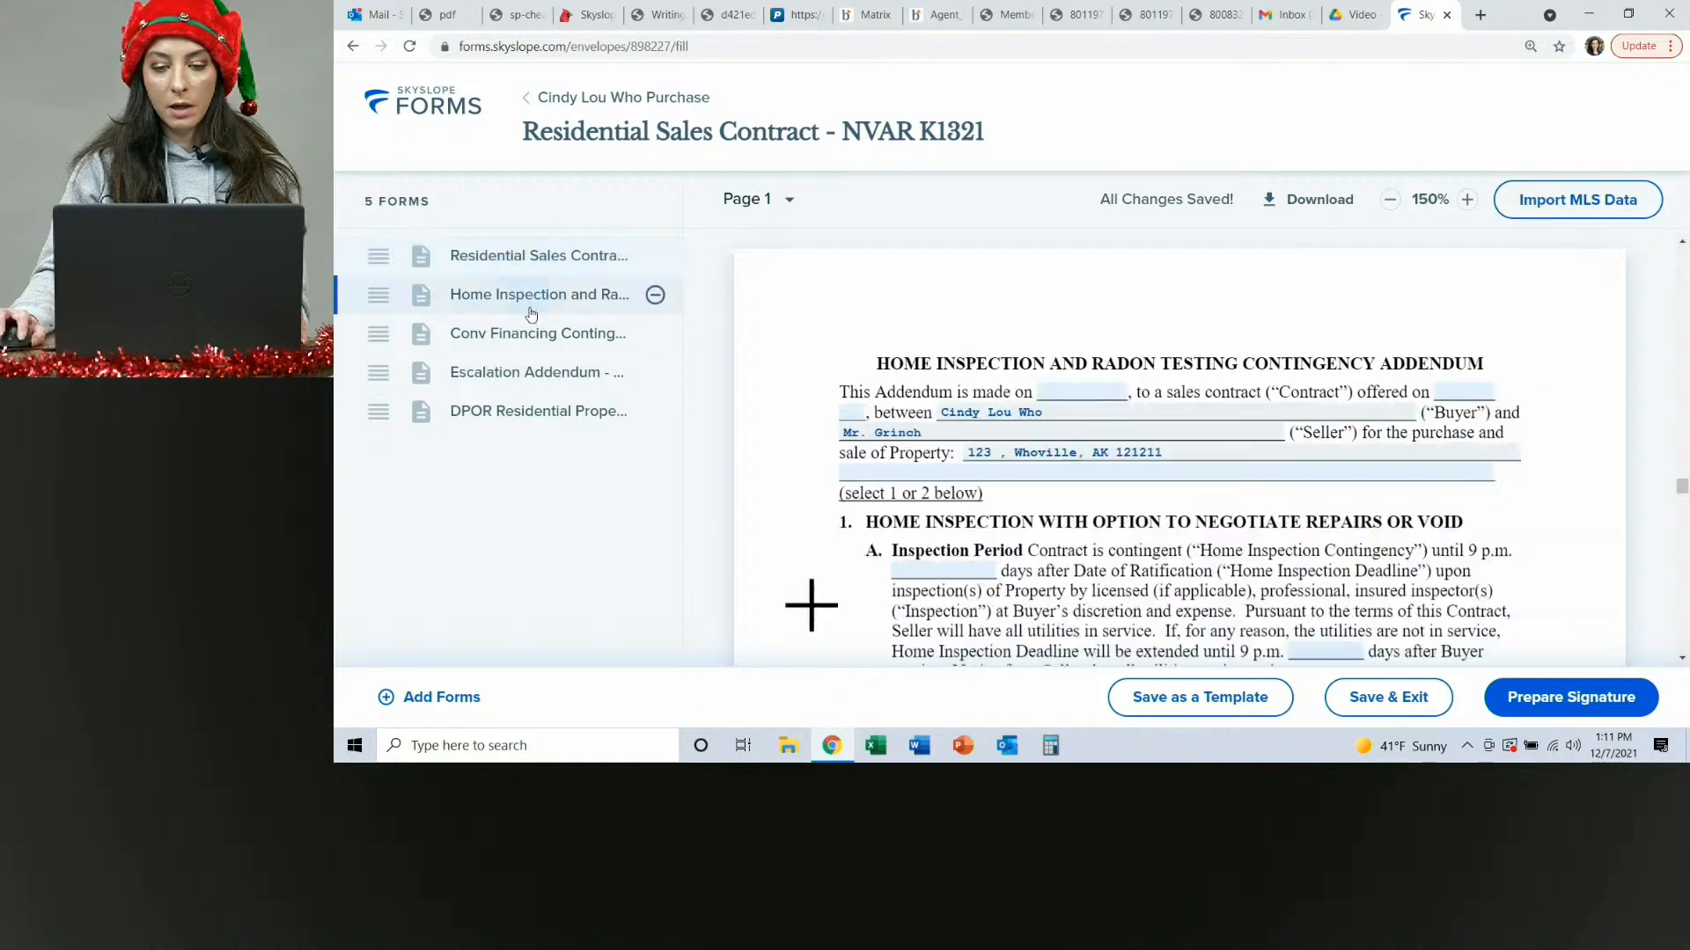
Open the remaining addenda in the envelope and scroll through the DPOR disclosure acknowledgment form.
{"action": "left_click", "coordinate": [534, 333]}
{"action": "left_click", "coordinate": [541, 373]}
{"action": "left_click", "coordinate": [539, 411]}
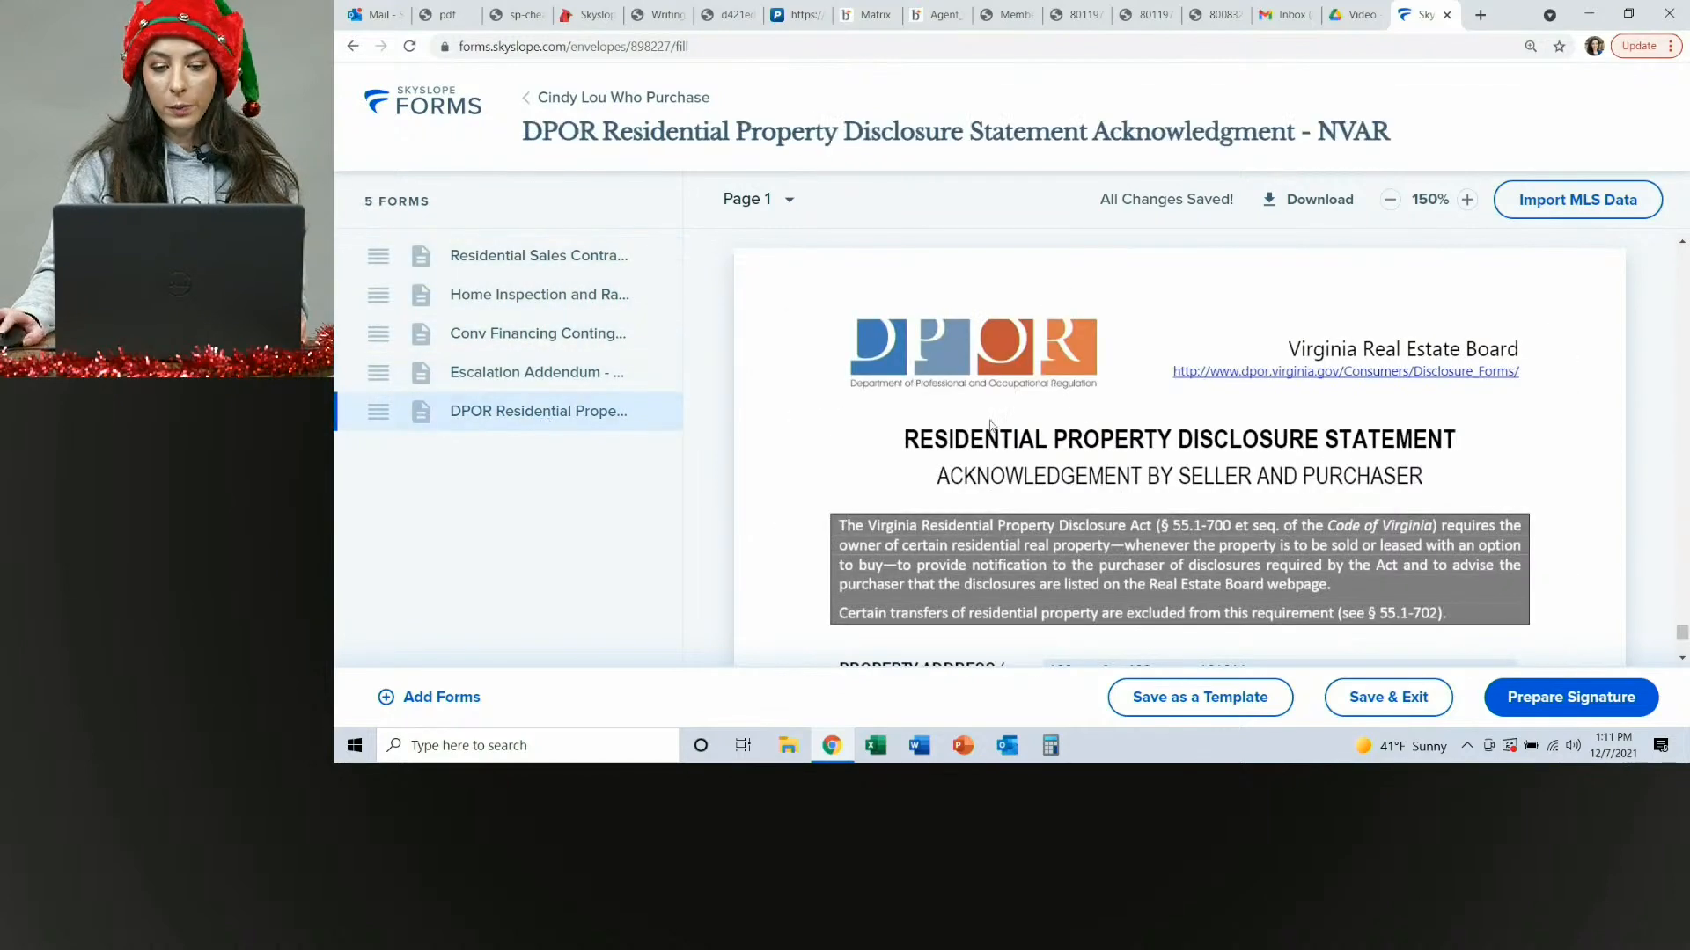
{"action": "scroll", "coordinate": [1288, 457], "scroll_direction": "down", "scroll_amount": 5}
{"action": "scroll", "coordinate": [1288, 457], "scroll_direction": "down", "scroll_amount": 2}
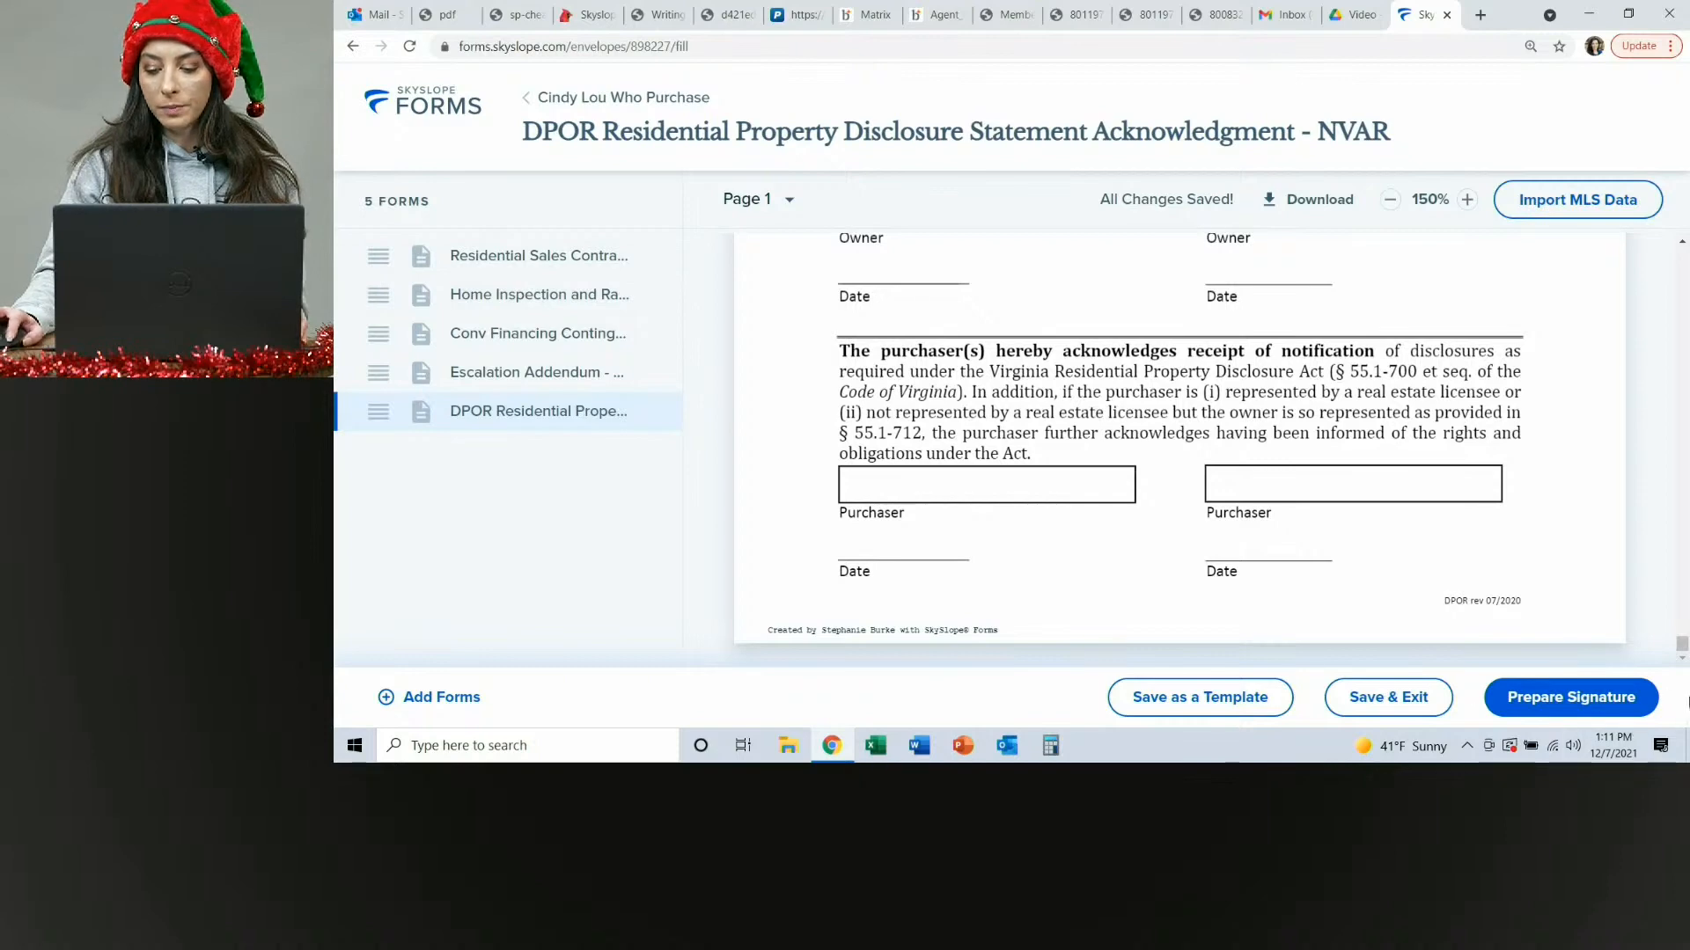
Prepare the envelope for signature, append '-Offer for Whoville' to its name, keep the recipient actions, and continue.
{"action": "left_click", "coordinate": [1603, 698]}
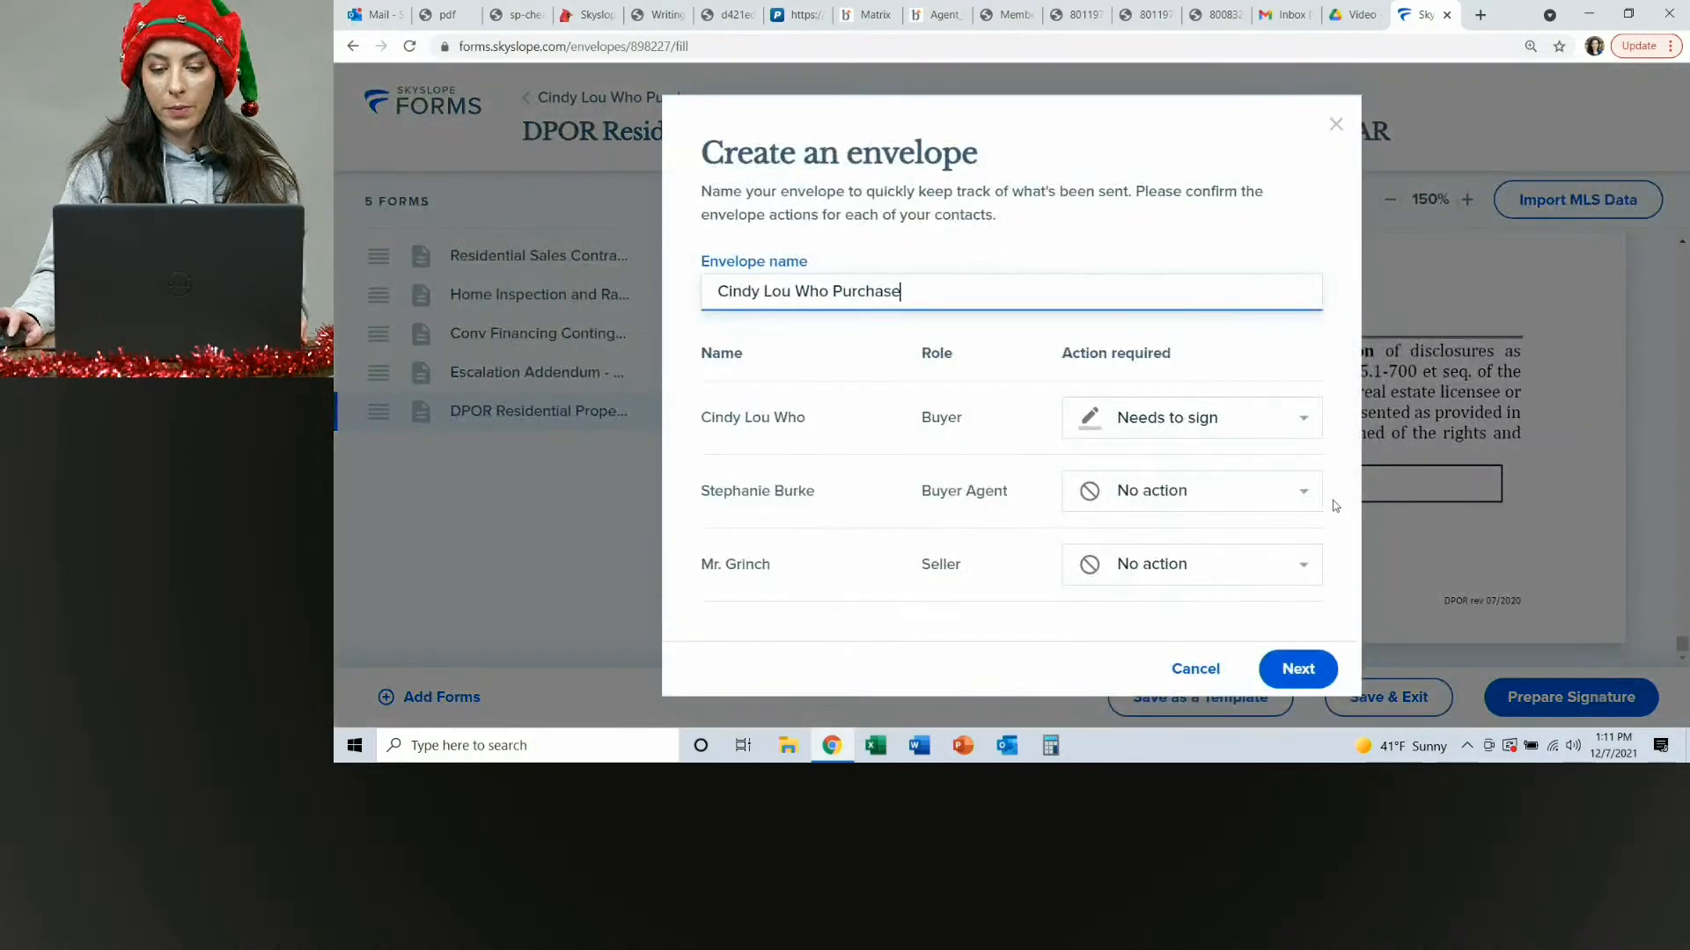
{"action": "type", "text": "-Of"}
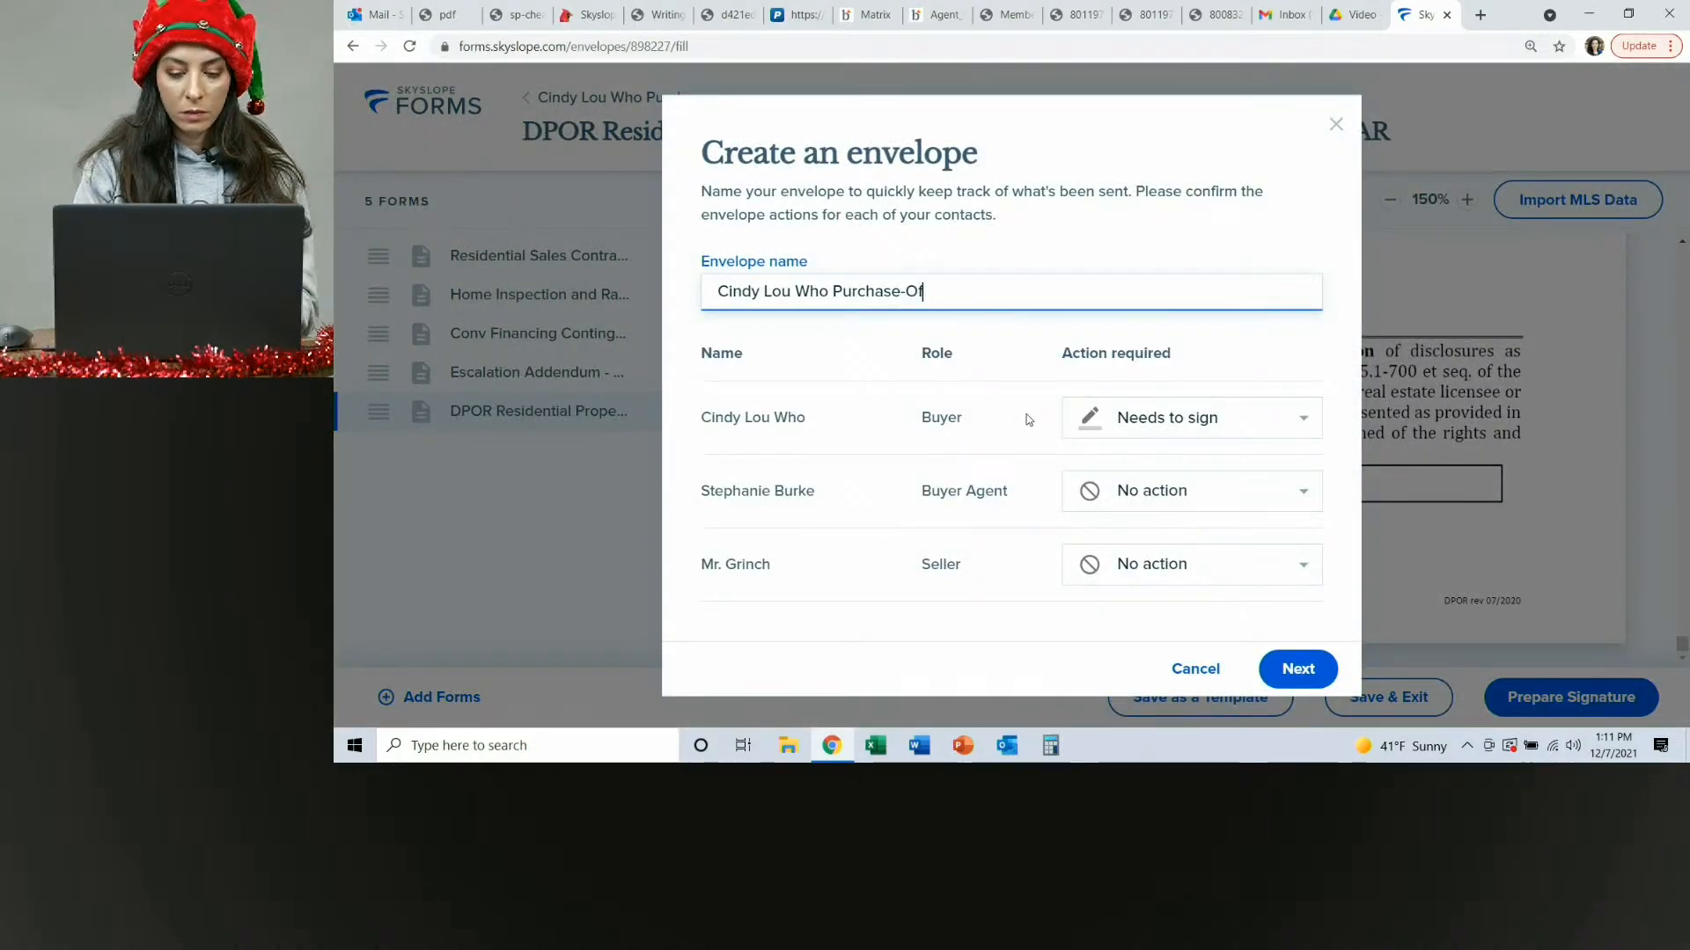
{"action": "type", "text": "fer for Wh"}
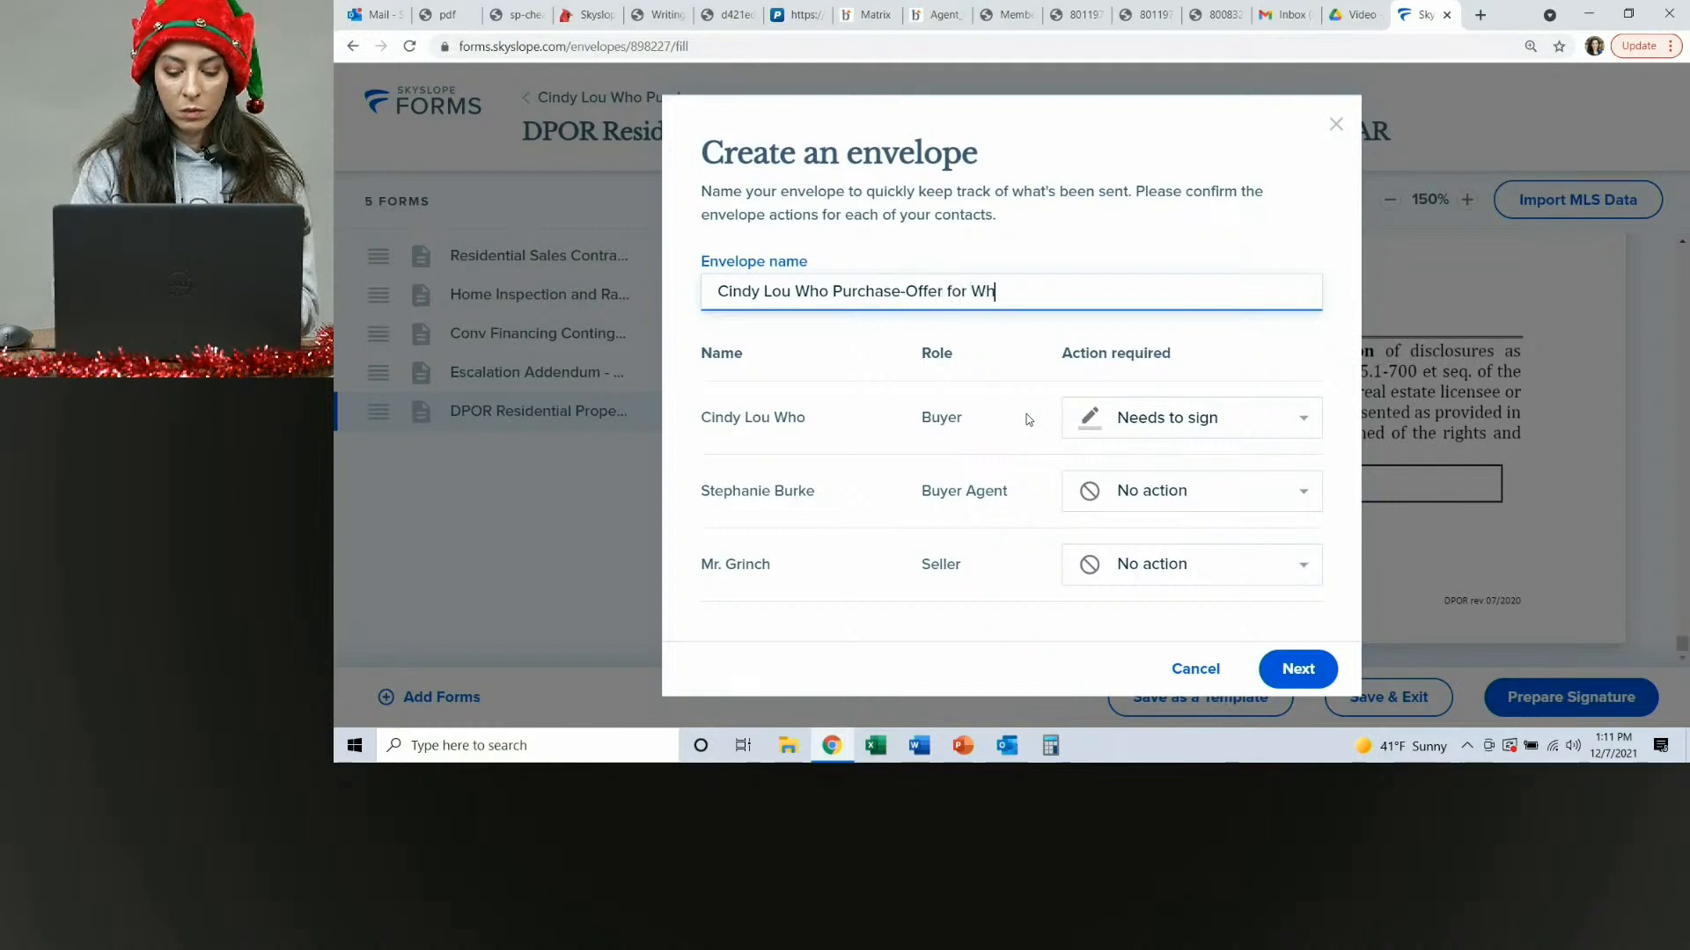
{"action": "type", "text": "oville"}
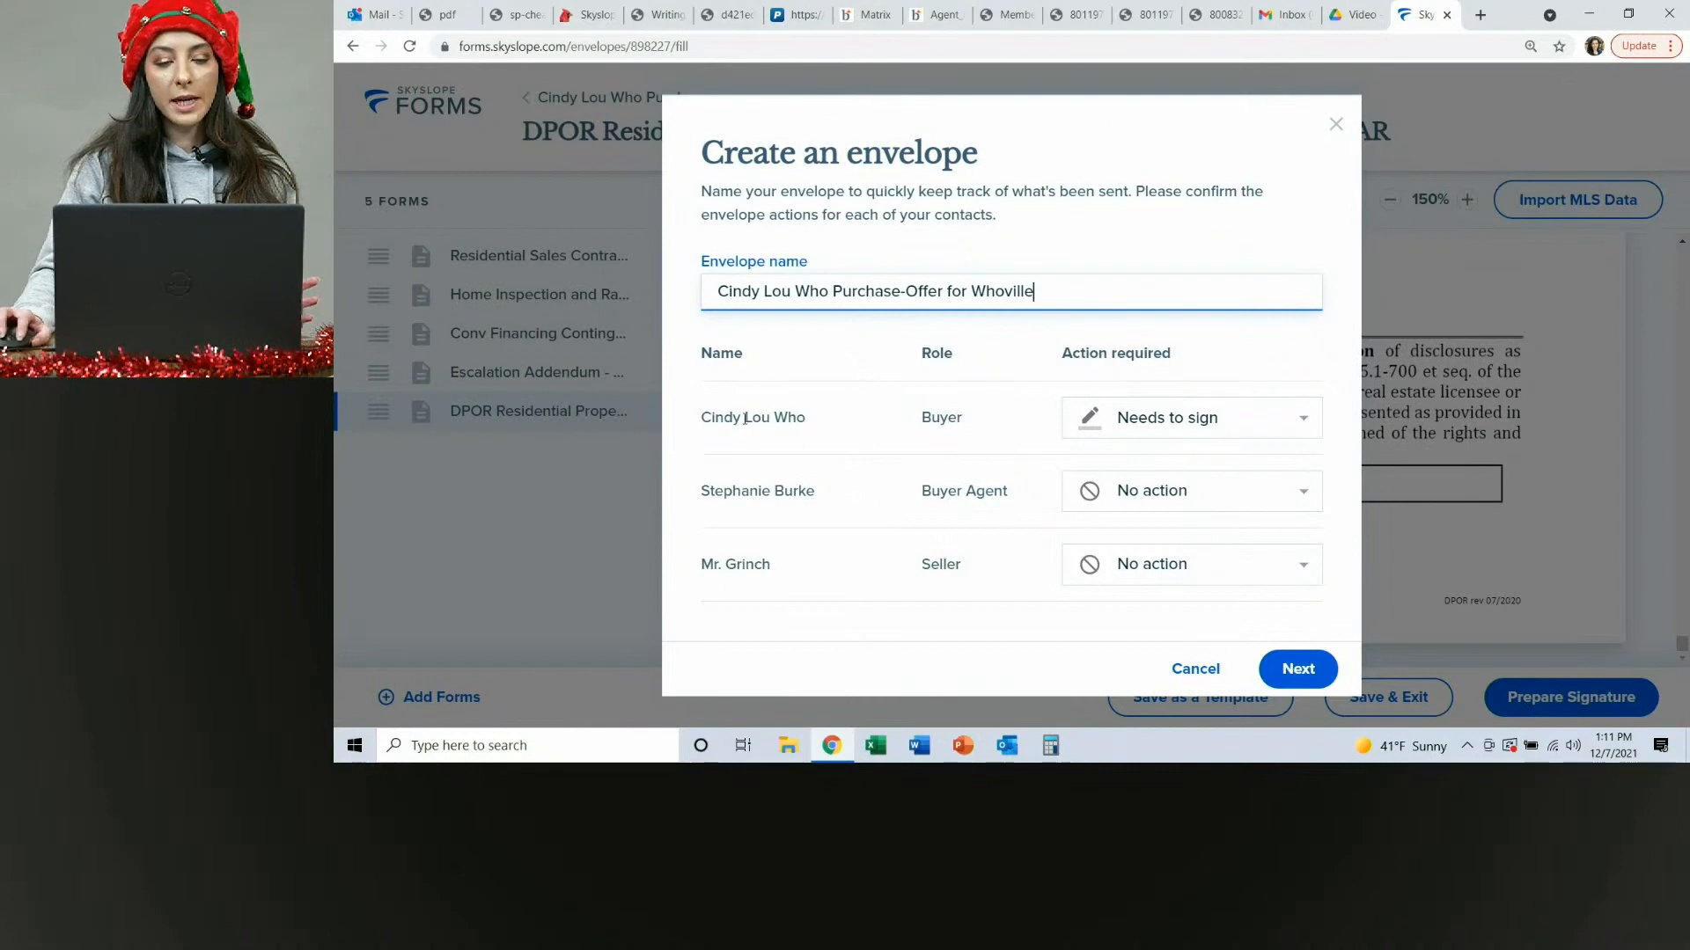
{"action": "left_click_drag", "start_coordinate": [704, 192], "coordinate": [1287, 220]}
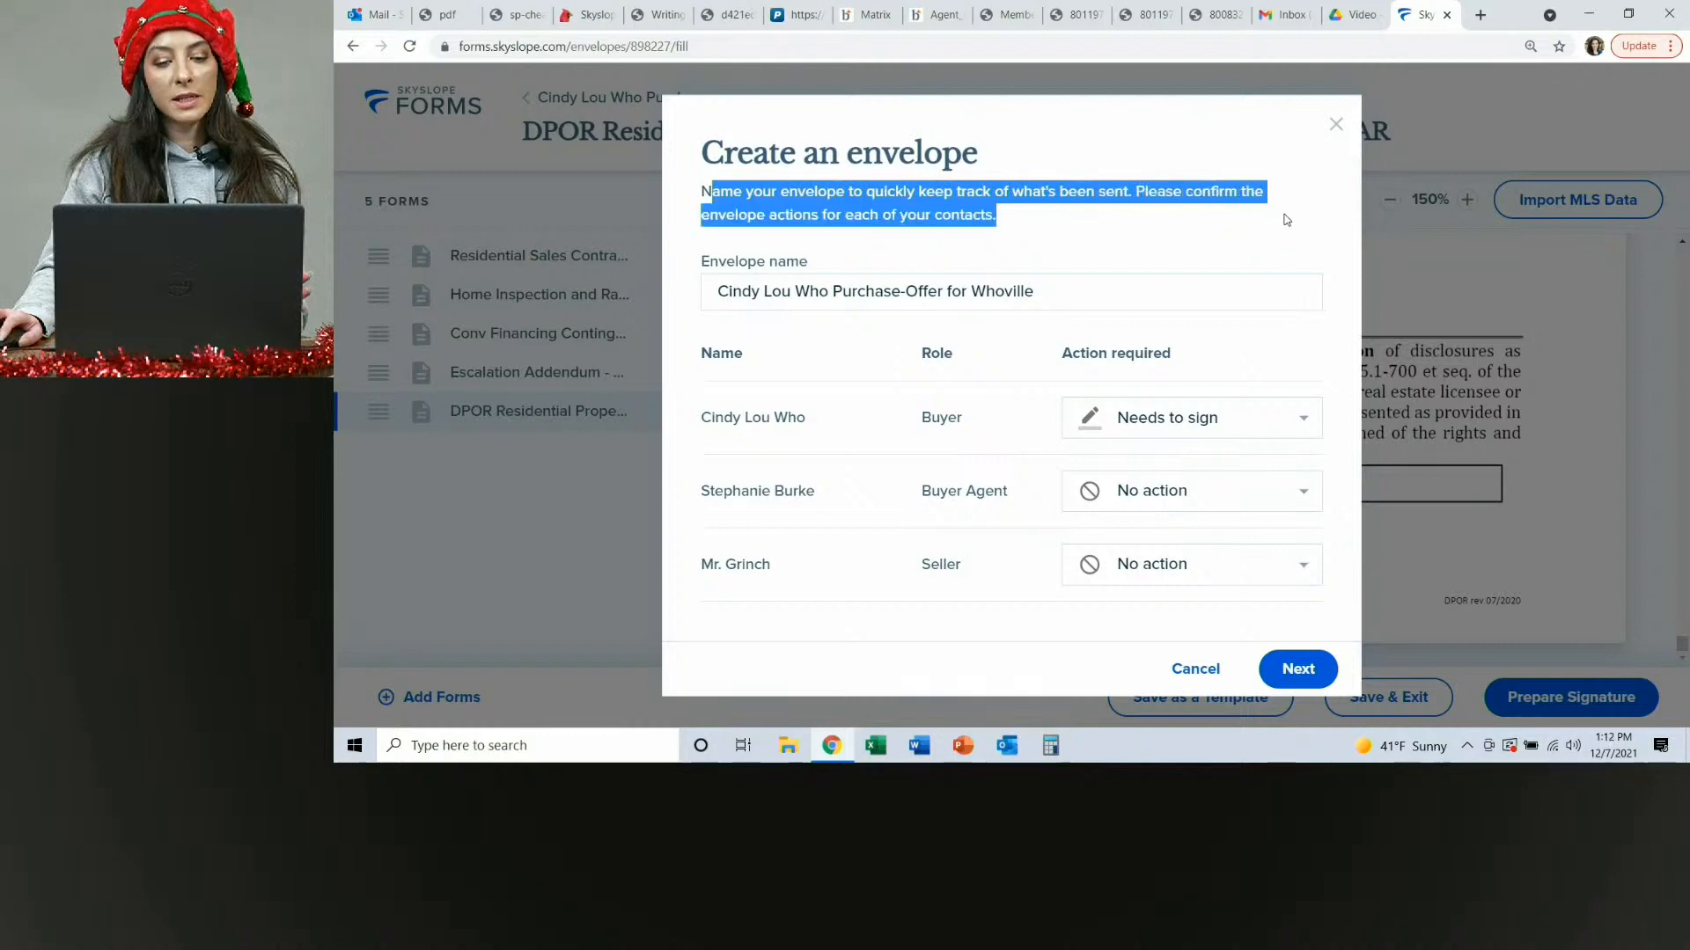
{"action": "left_click", "coordinate": [1056, 302]}
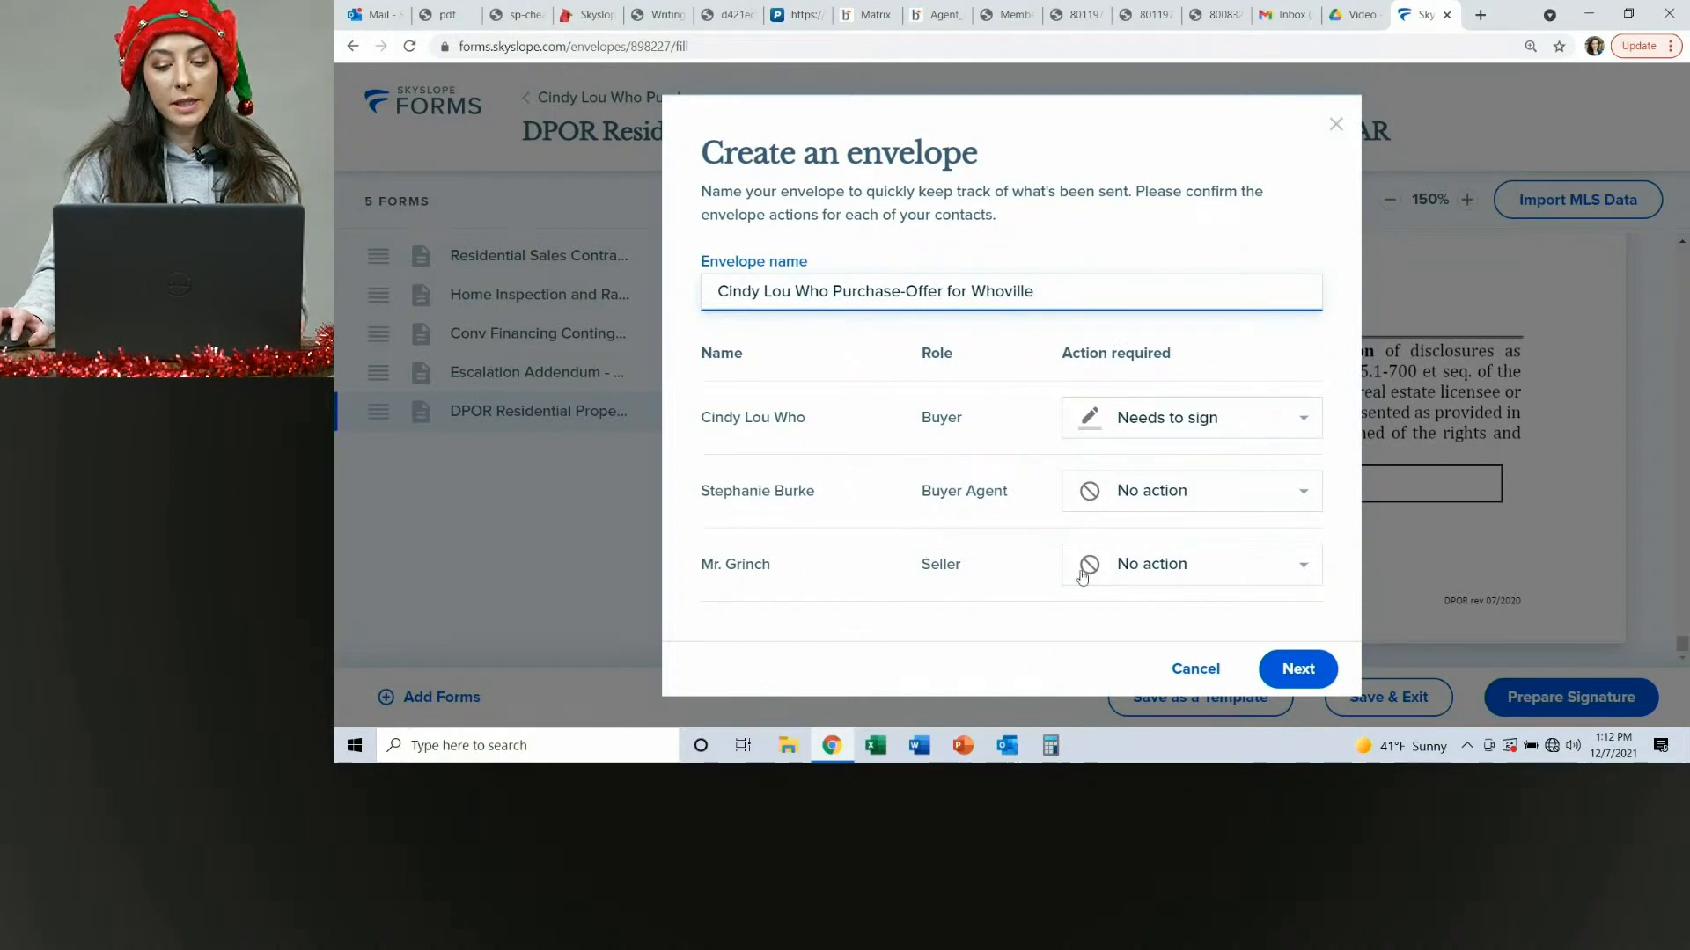
{"action": "left_click", "coordinate": [1256, 579]}
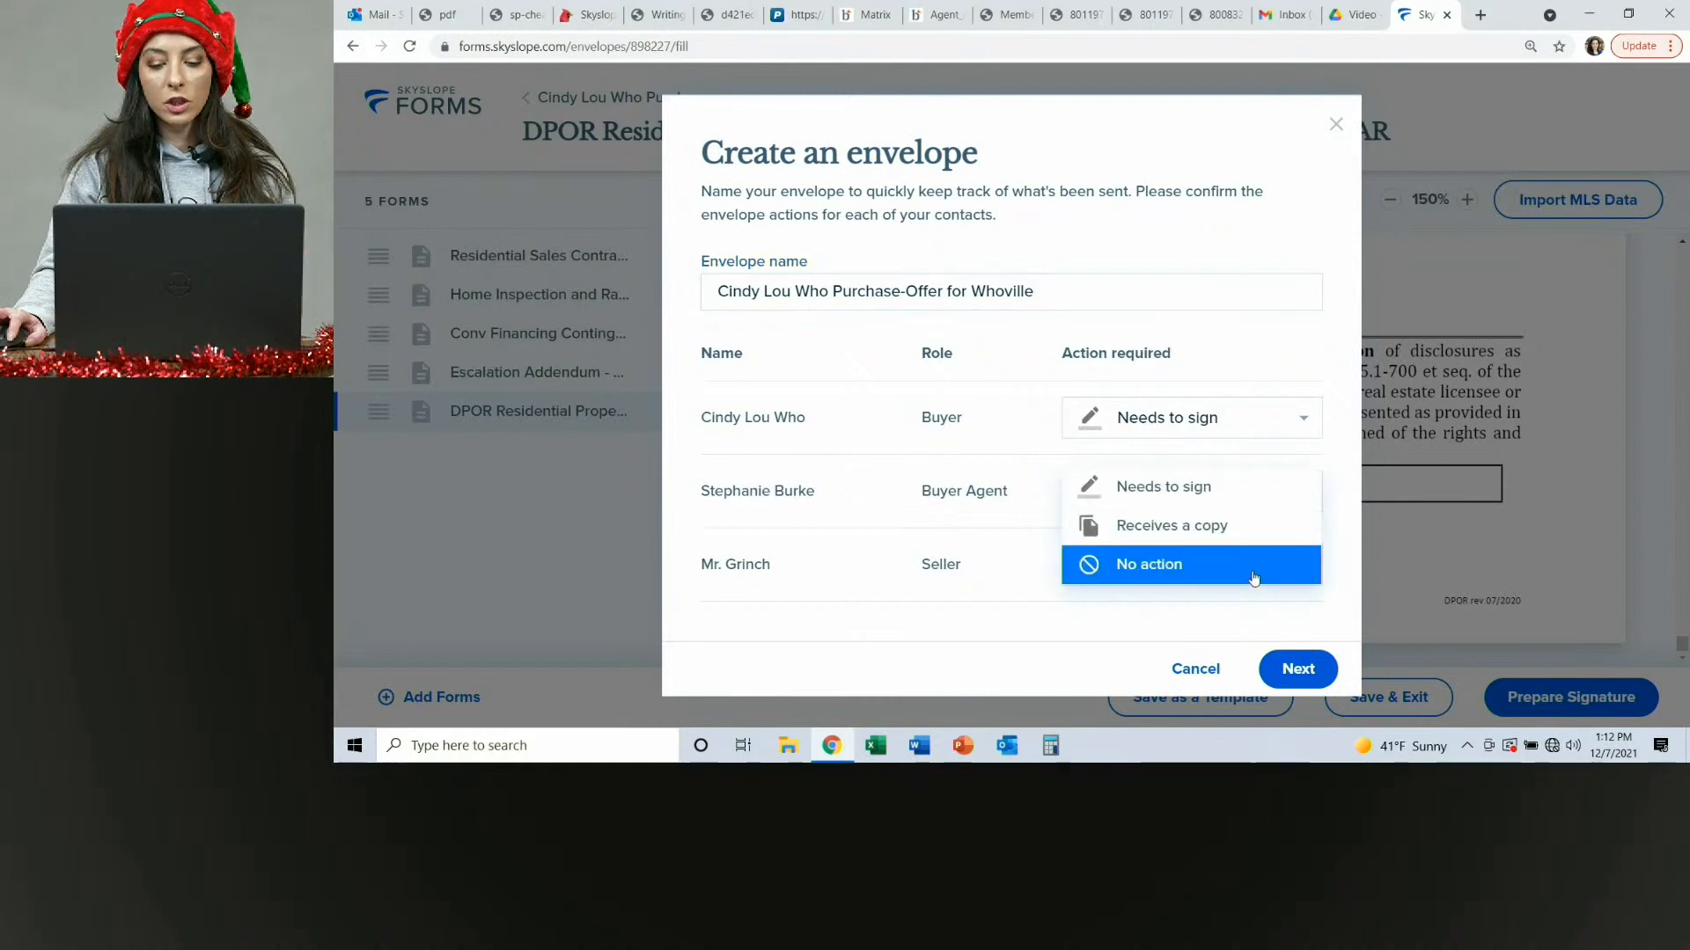
{"action": "left_click", "coordinate": [1225, 578]}
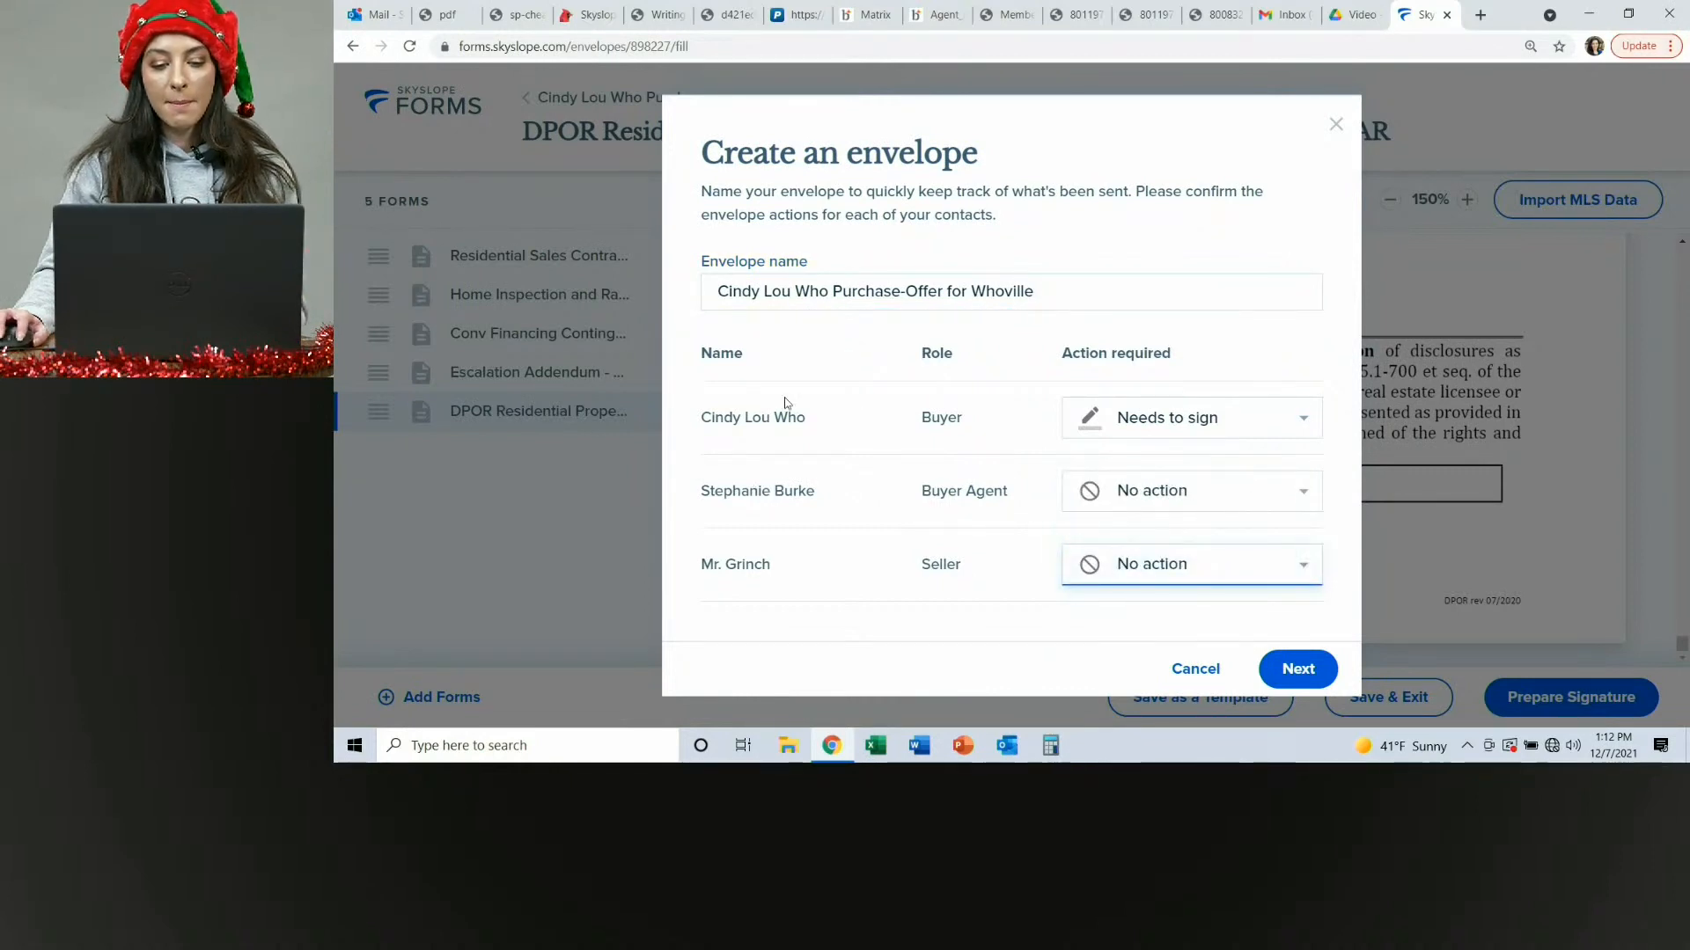
{"action": "left_click_drag", "start_coordinate": [704, 418], "coordinate": [850, 433]}
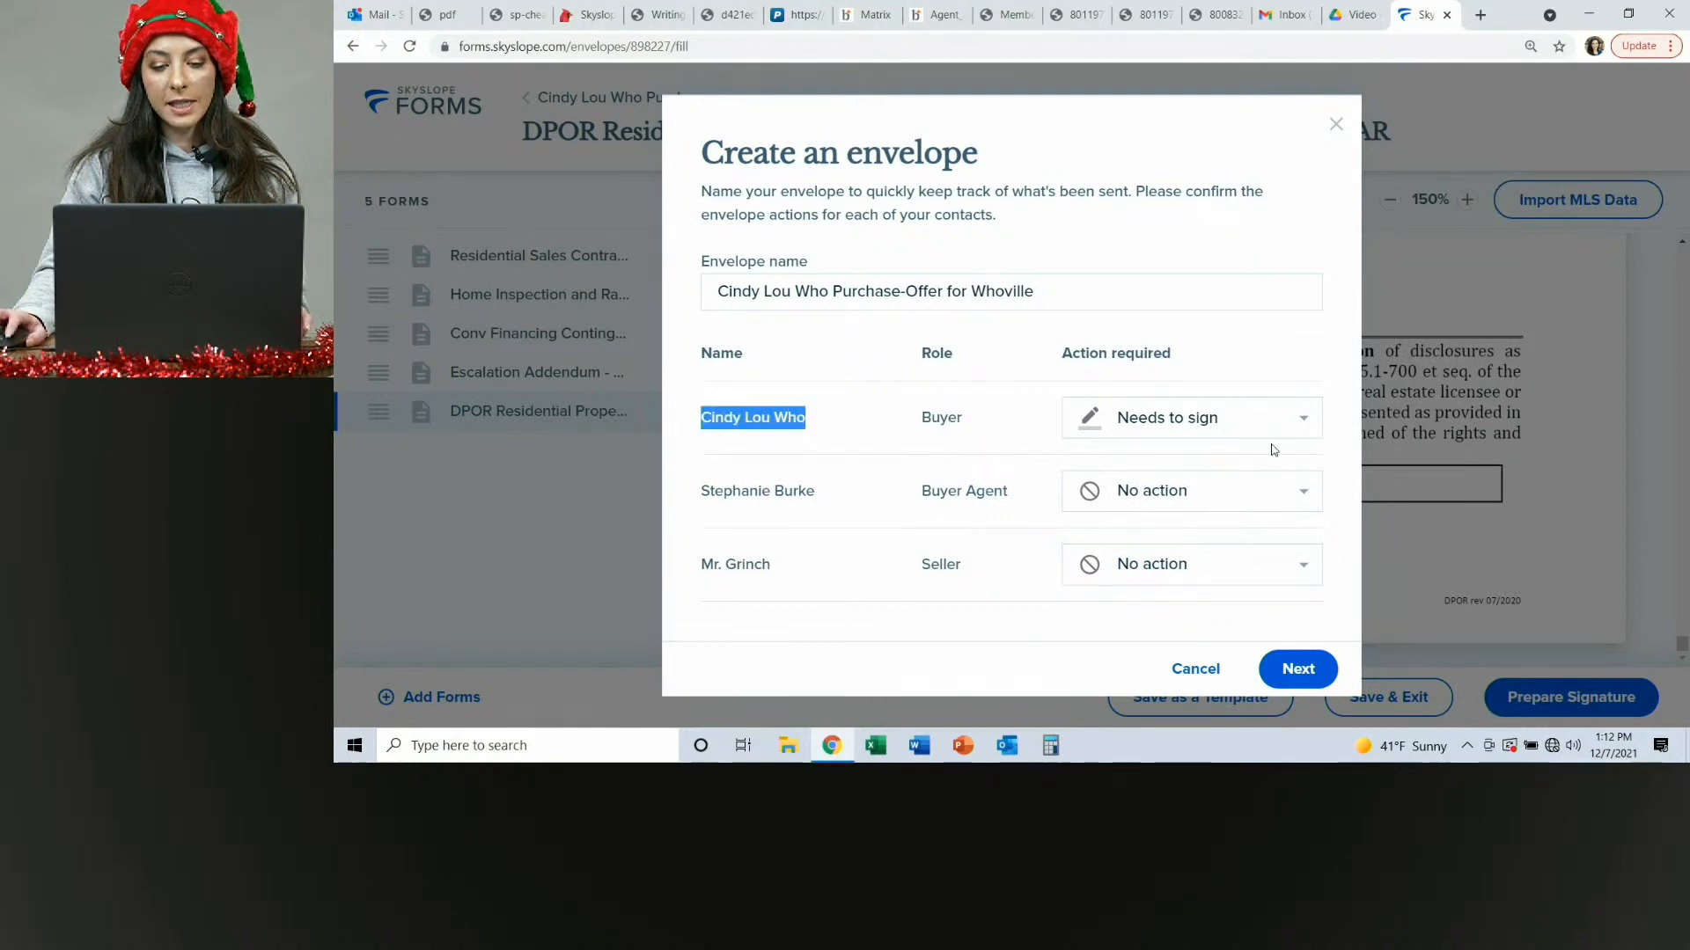
{"action": "left_click", "coordinate": [1292, 671]}
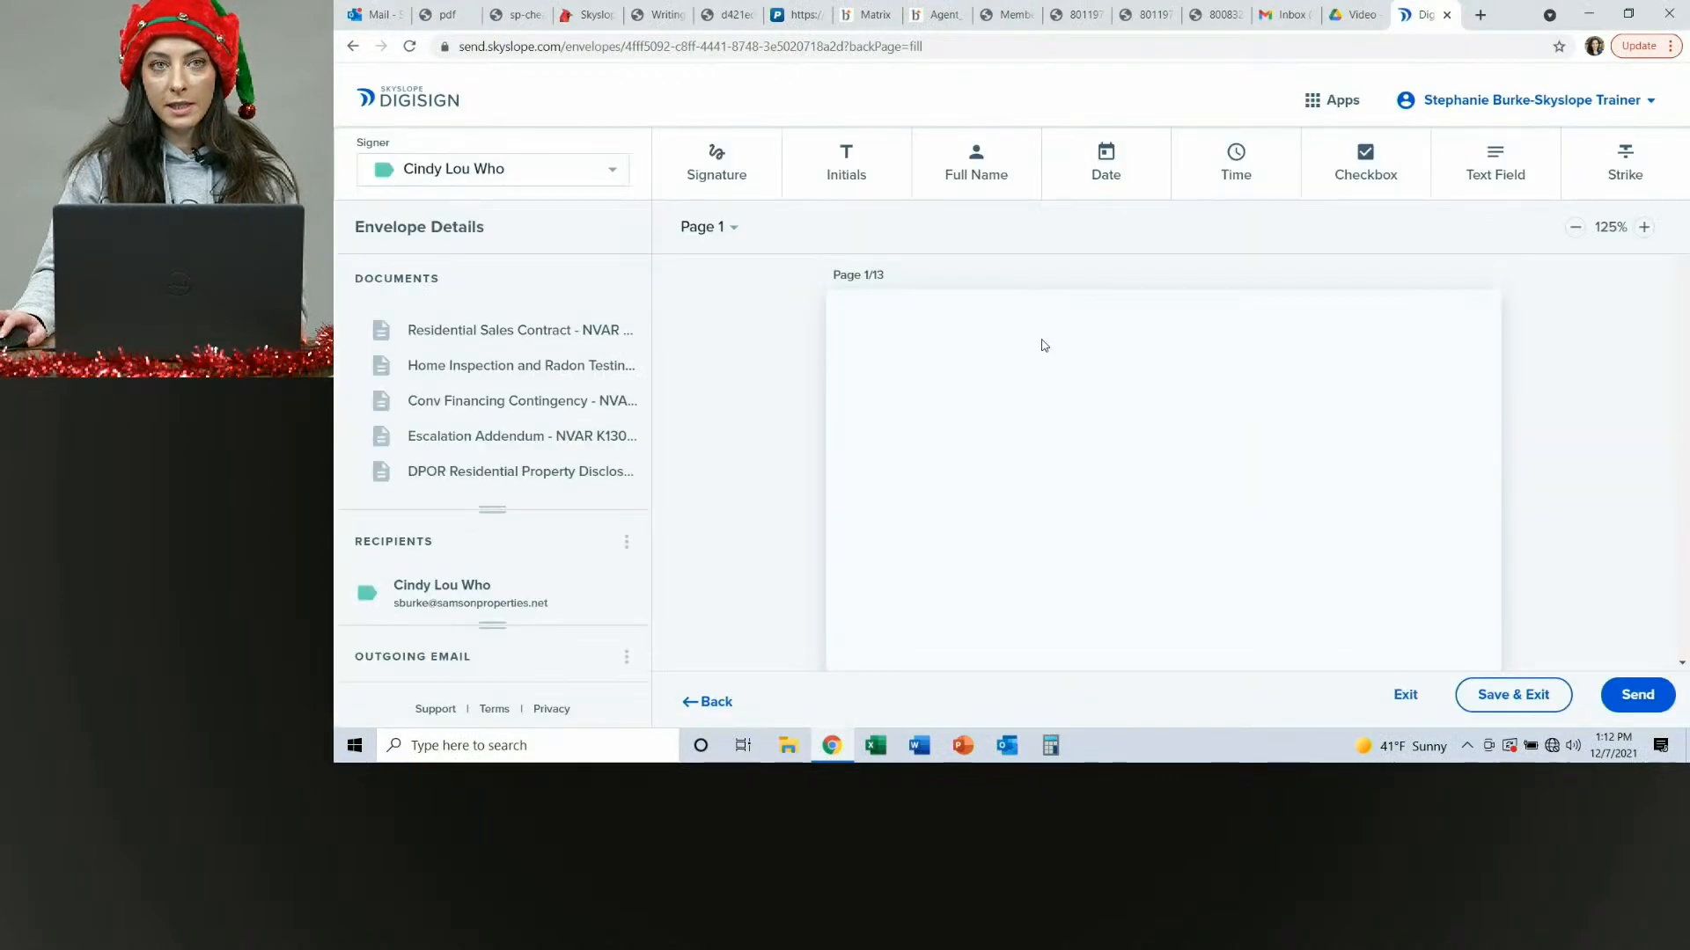
Scroll through the contract pages in the signing editor to review the placed buyer fields.
{"action": "scroll", "coordinate": [1041, 339], "scroll_direction": "down", "scroll_amount": 8}
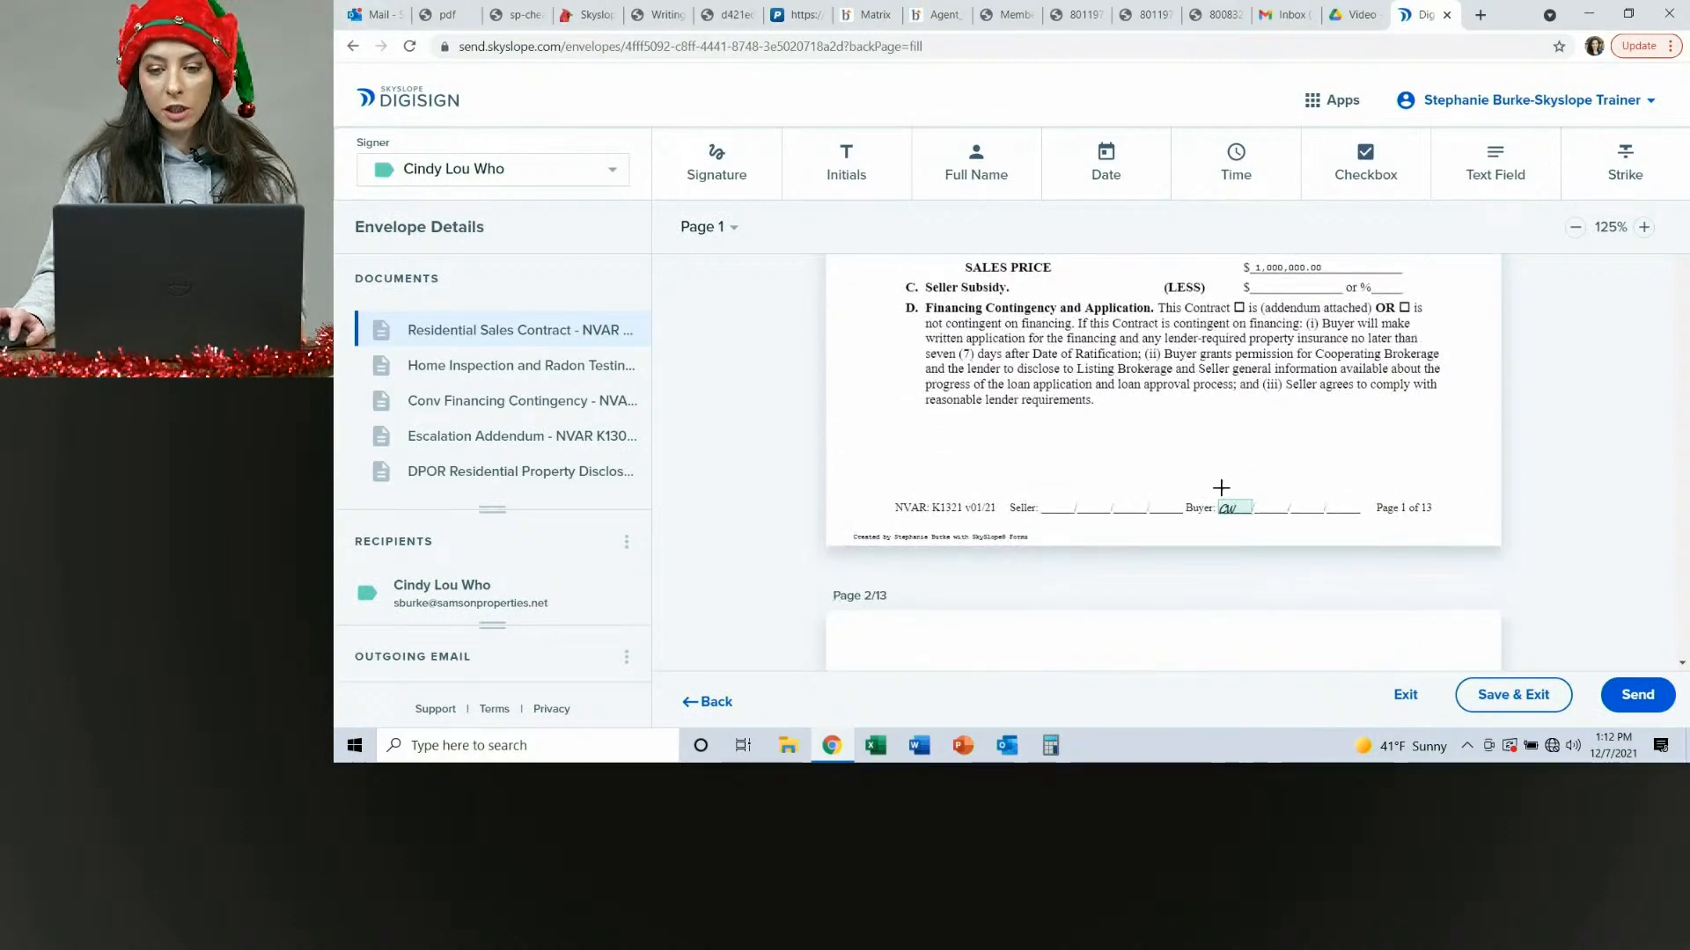
{"action": "scroll", "coordinate": [1252, 507], "scroll_direction": "up", "scroll_amount": 4}
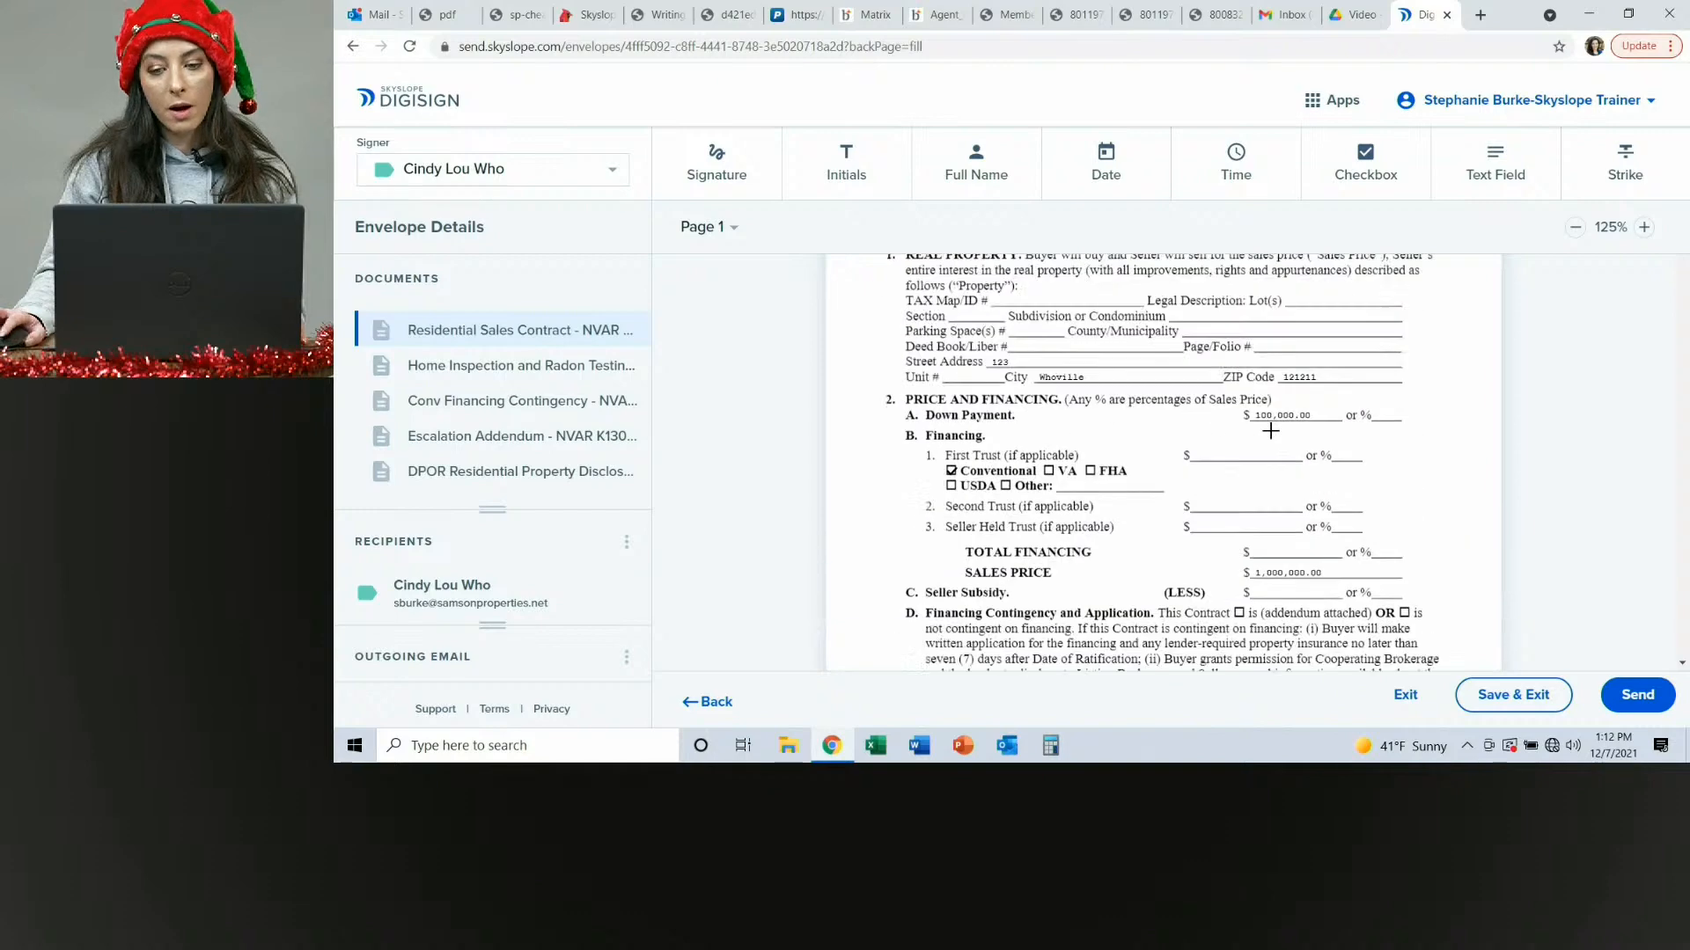
{"action": "scroll", "coordinate": [1299, 526], "scroll_direction": "down", "scroll_amount": 2}
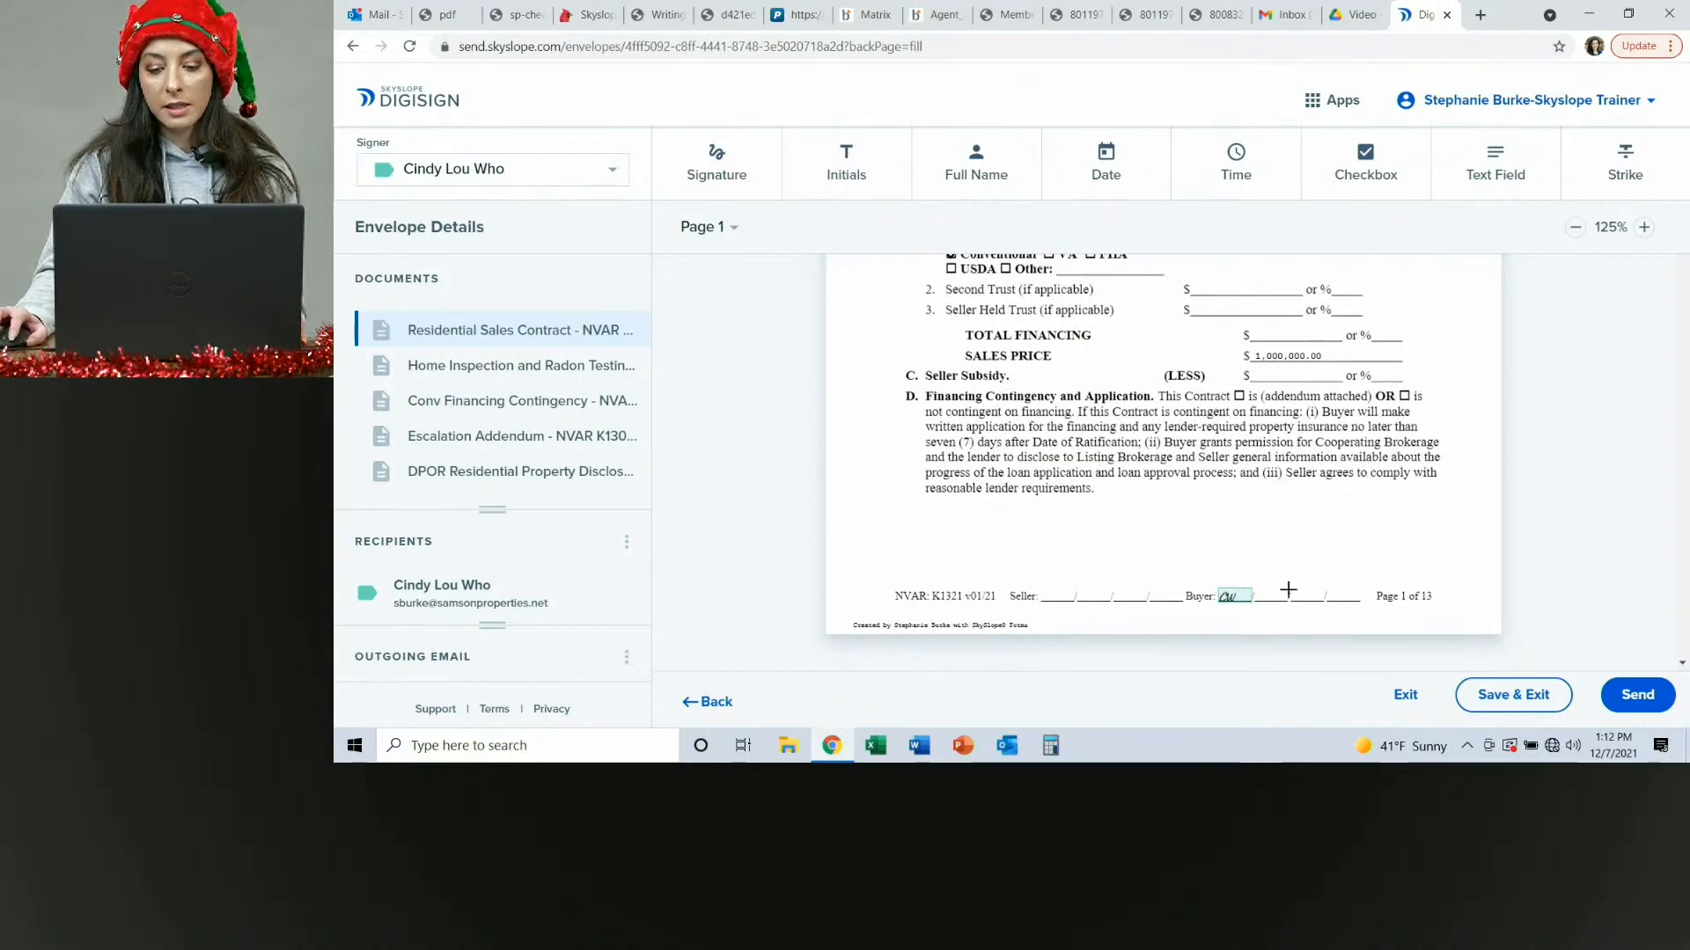
{"action": "scroll", "coordinate": [1413, 614], "scroll_direction": "down", "scroll_amount": 5}
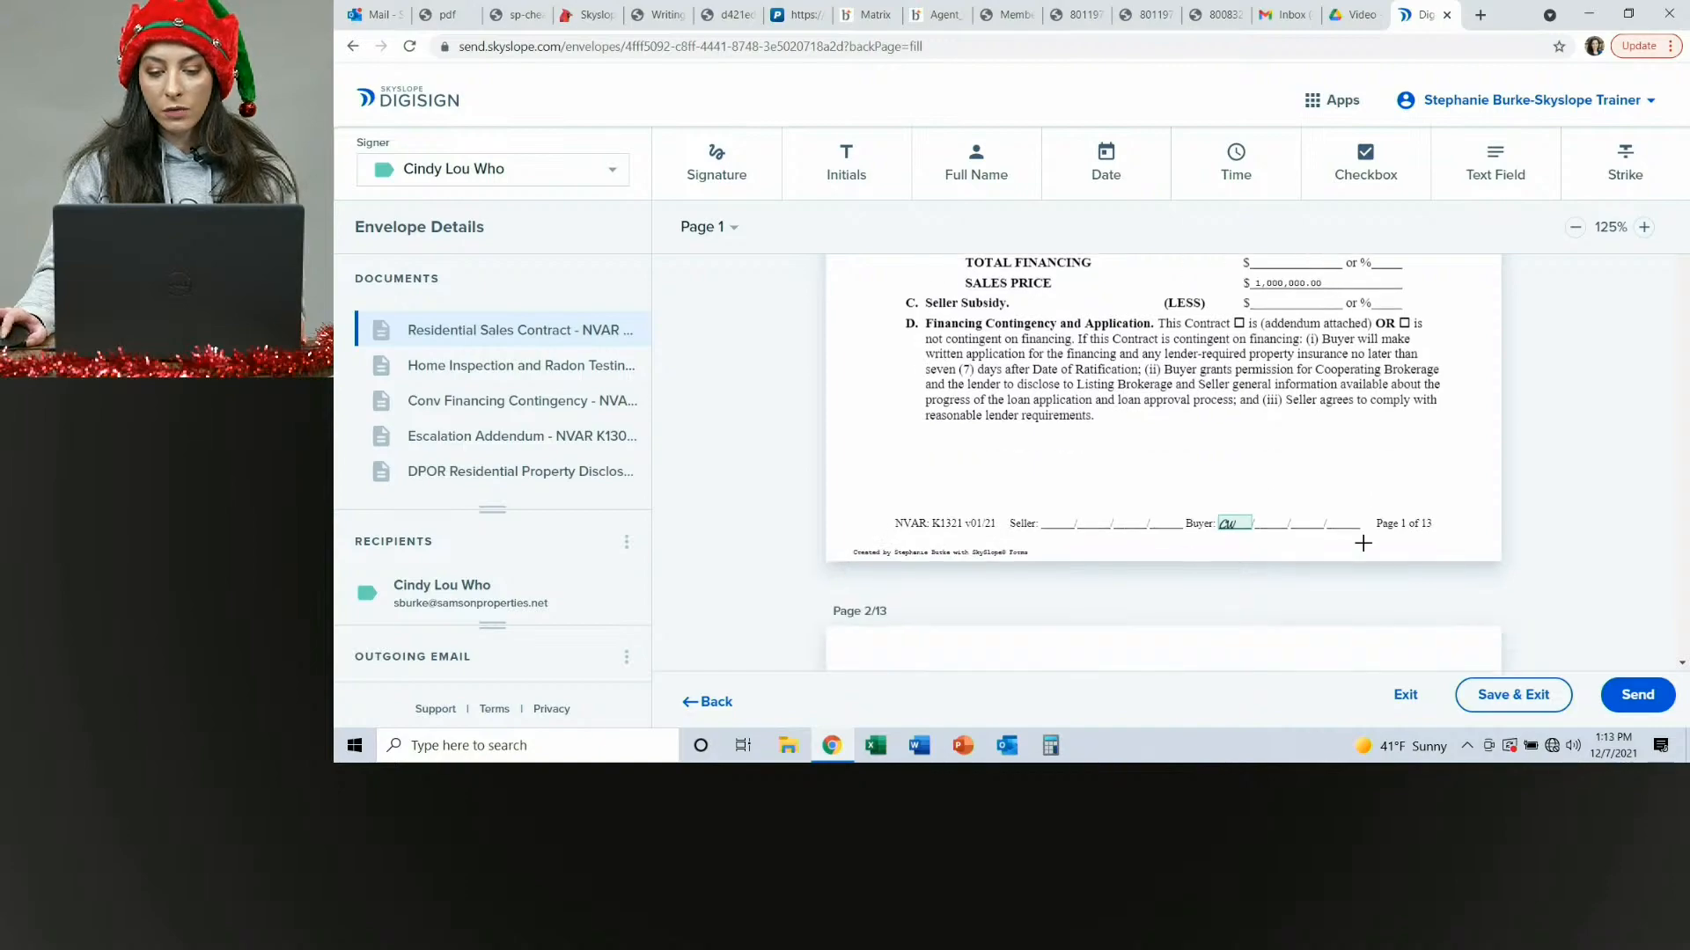
{"action": "scroll", "coordinate": [1359, 543], "scroll_direction": "down", "scroll_amount": 10}
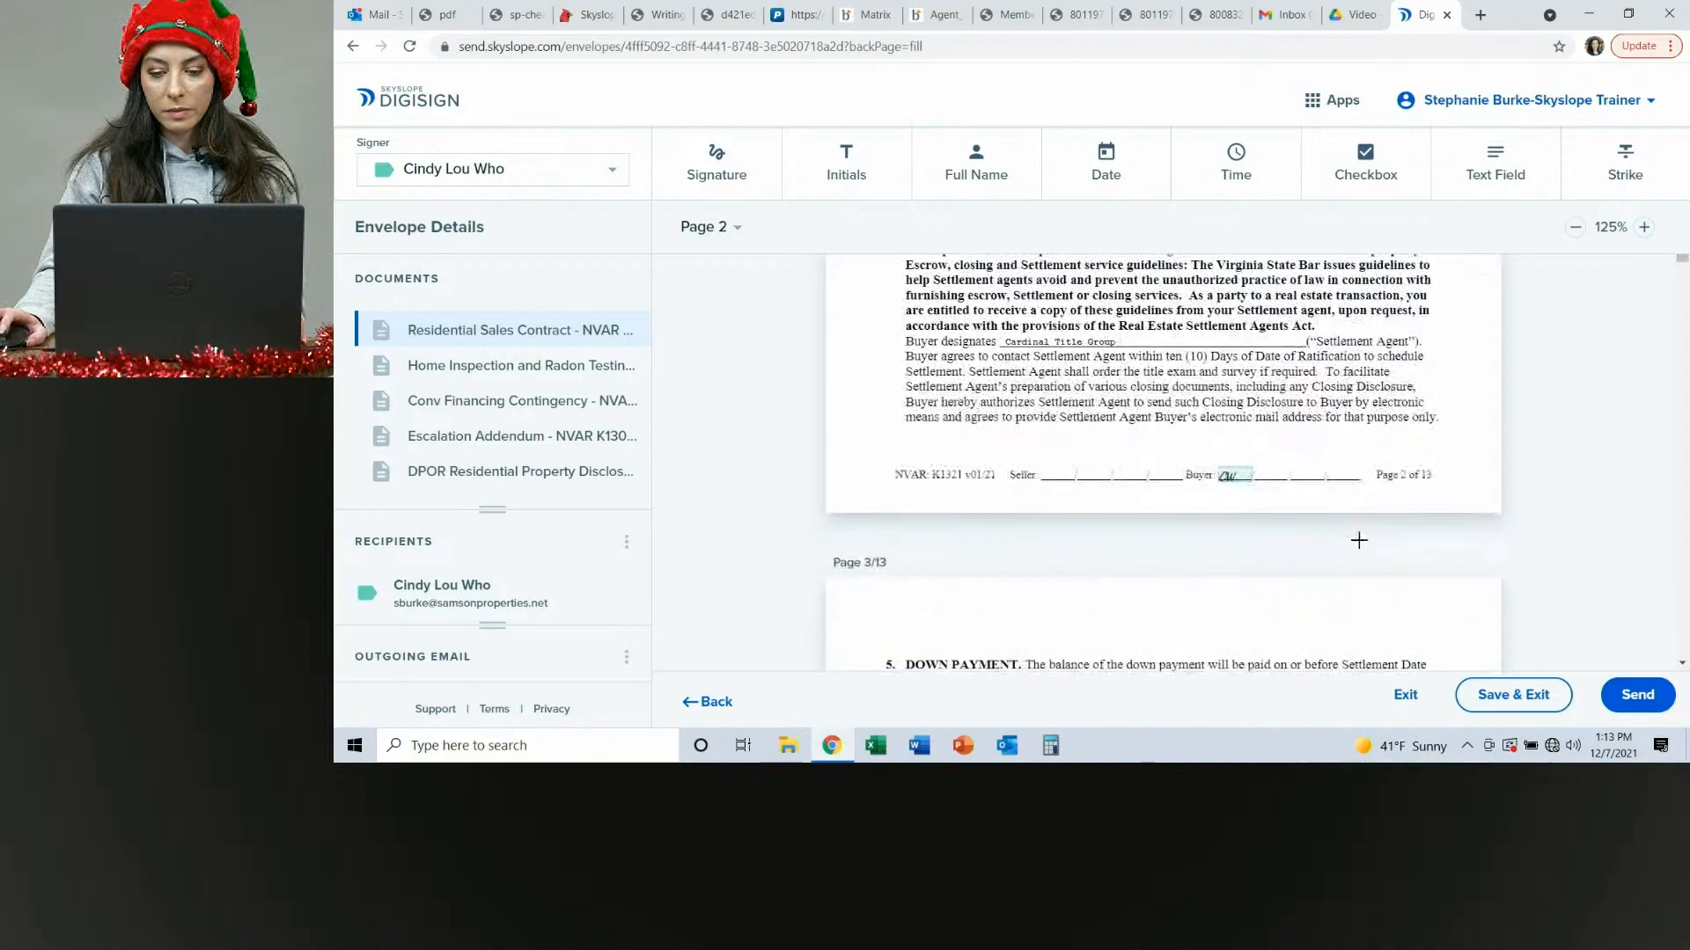
{"action": "scroll", "coordinate": [1360, 543], "scroll_direction": "down", "scroll_amount": 5}
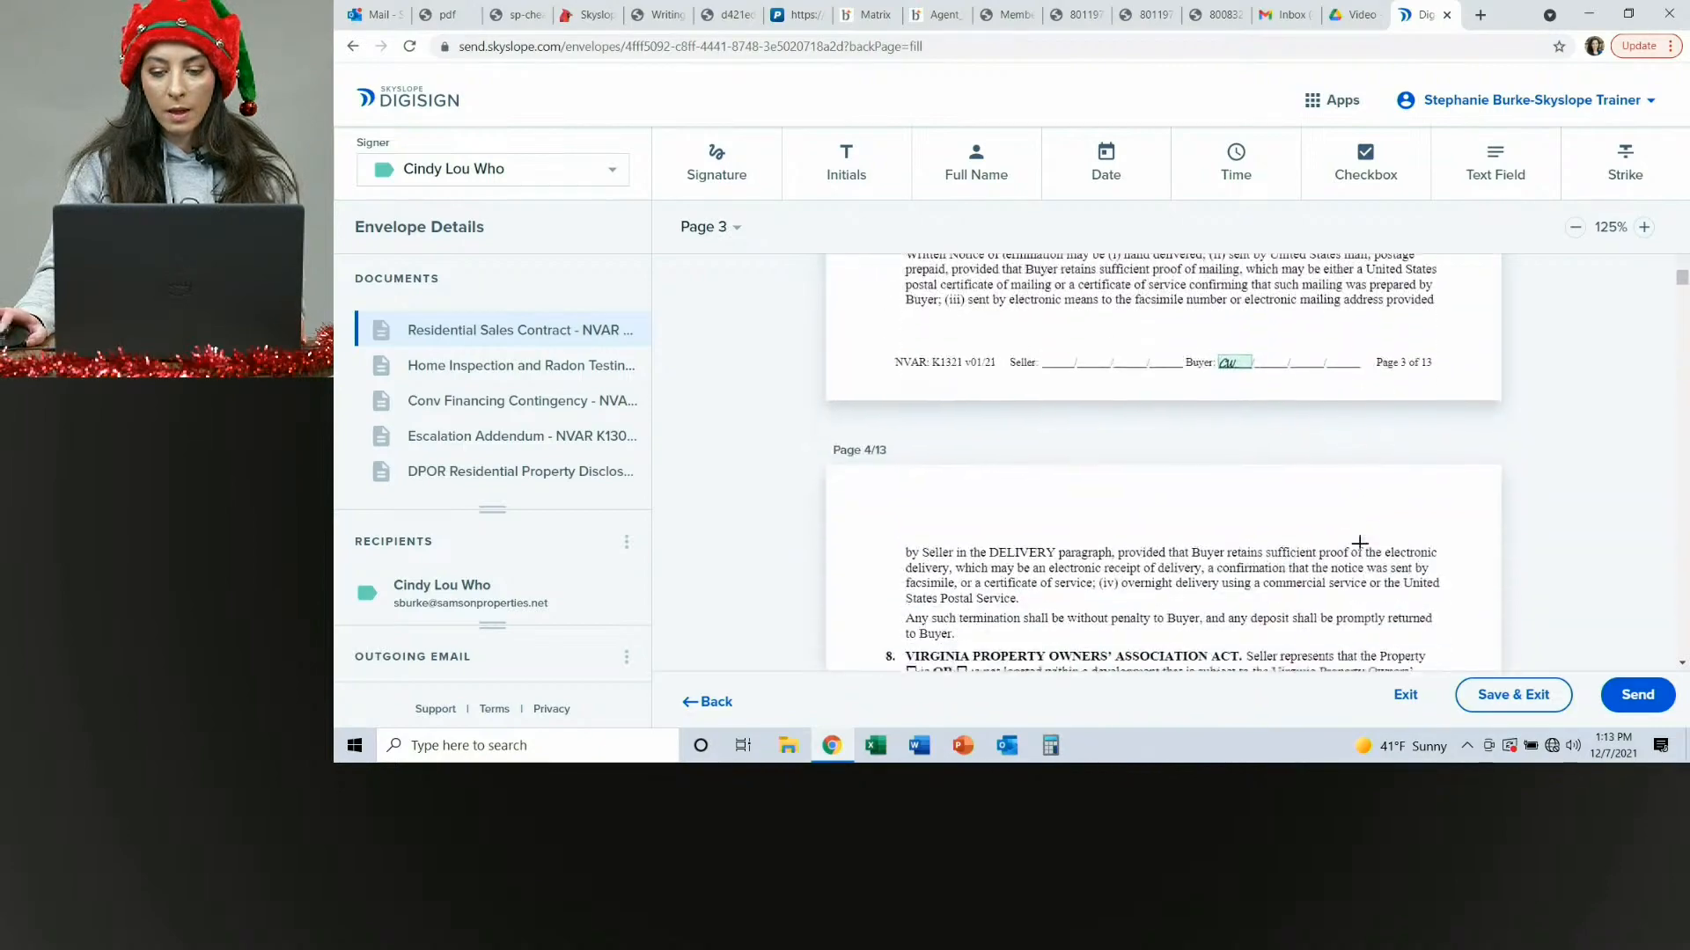
{"action": "scroll", "coordinate": [1360, 546], "scroll_direction": "down", "scroll_amount": 10}
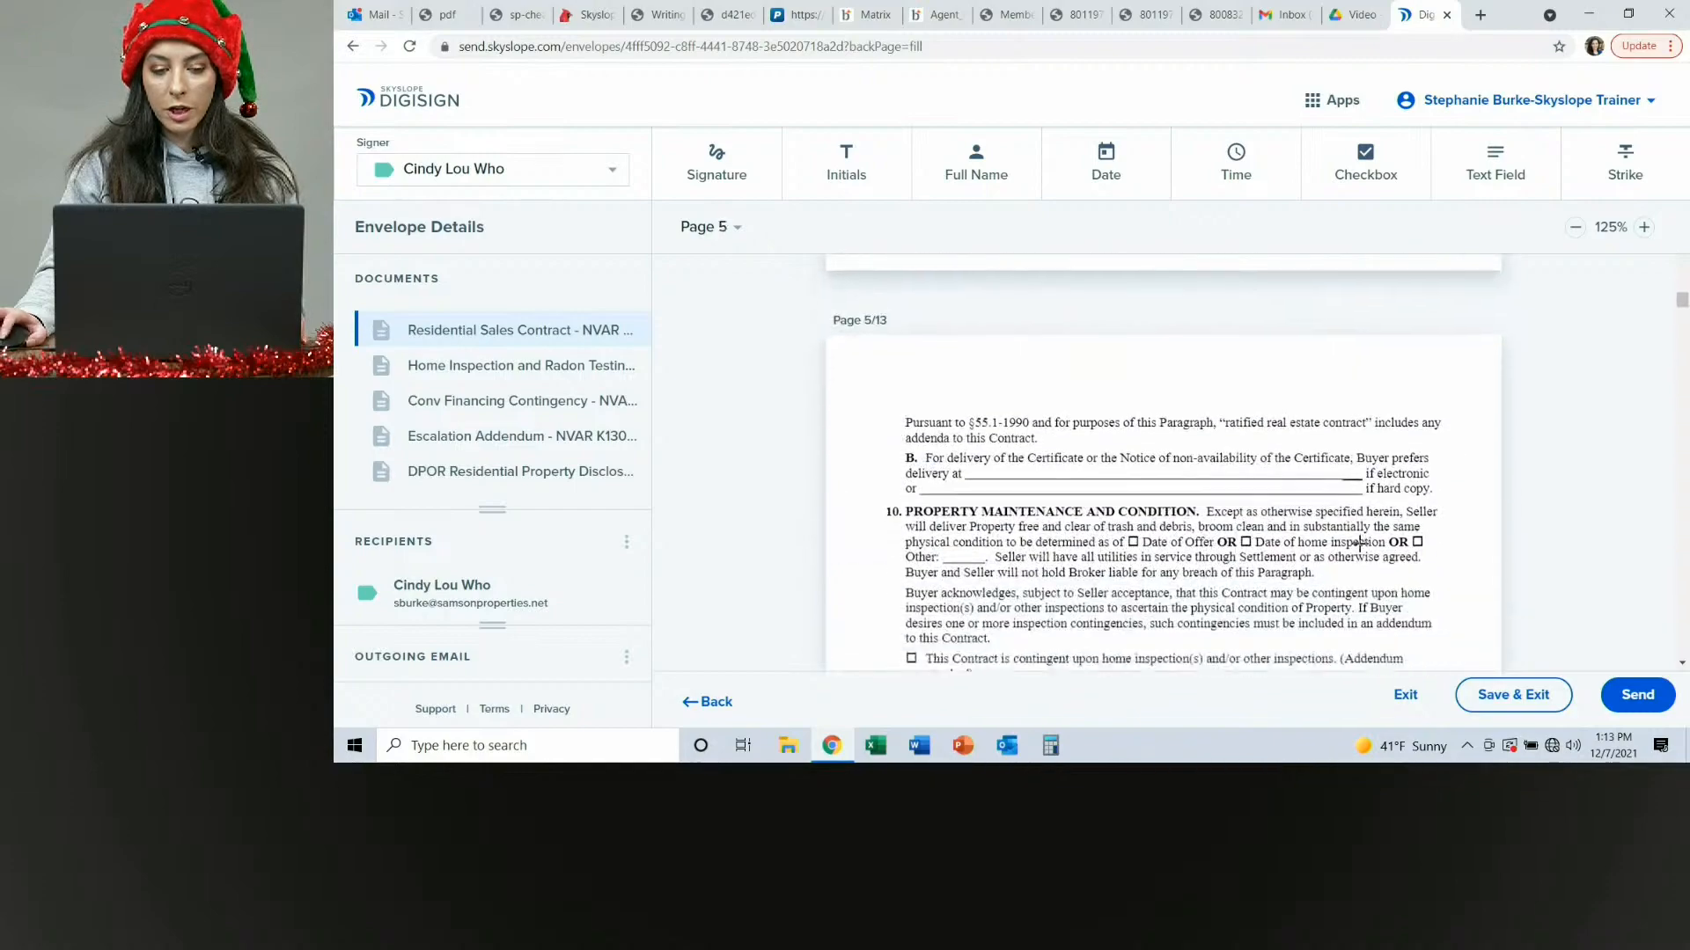
{"action": "scroll", "coordinate": [1360, 546], "scroll_direction": "down", "scroll_amount": 10}
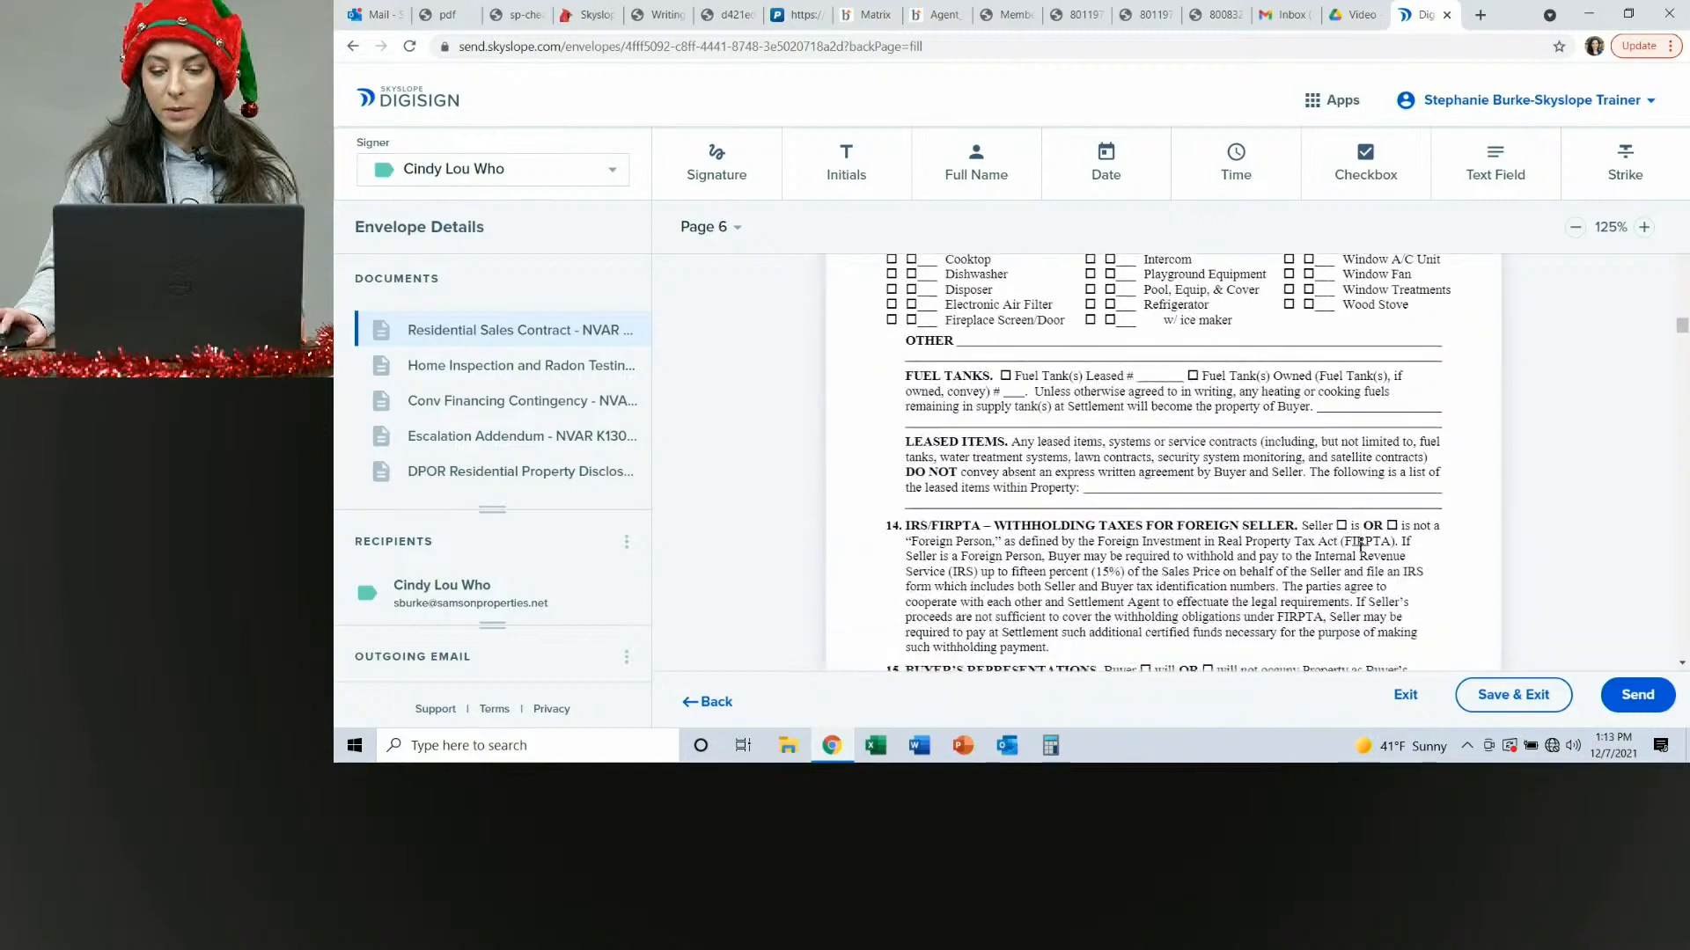
{"action": "scroll", "coordinate": [1359, 546], "scroll_direction": "down", "scroll_amount": 10}
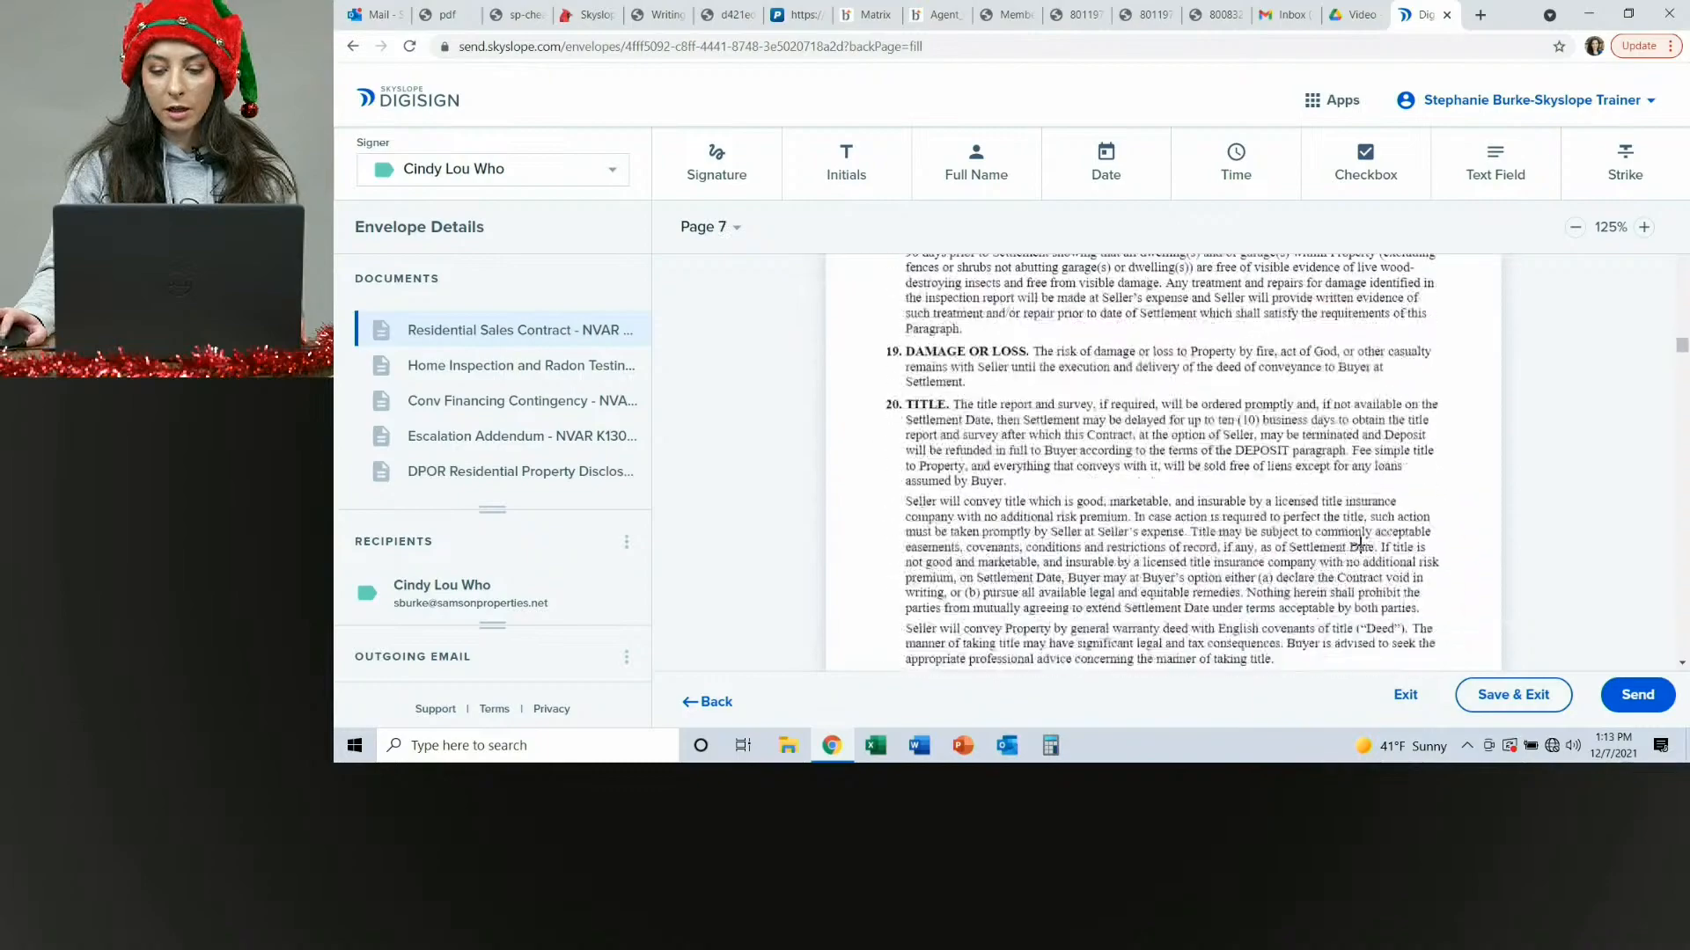
{"action": "scroll", "coordinate": [1359, 546], "scroll_direction": "down", "scroll_amount": 10}
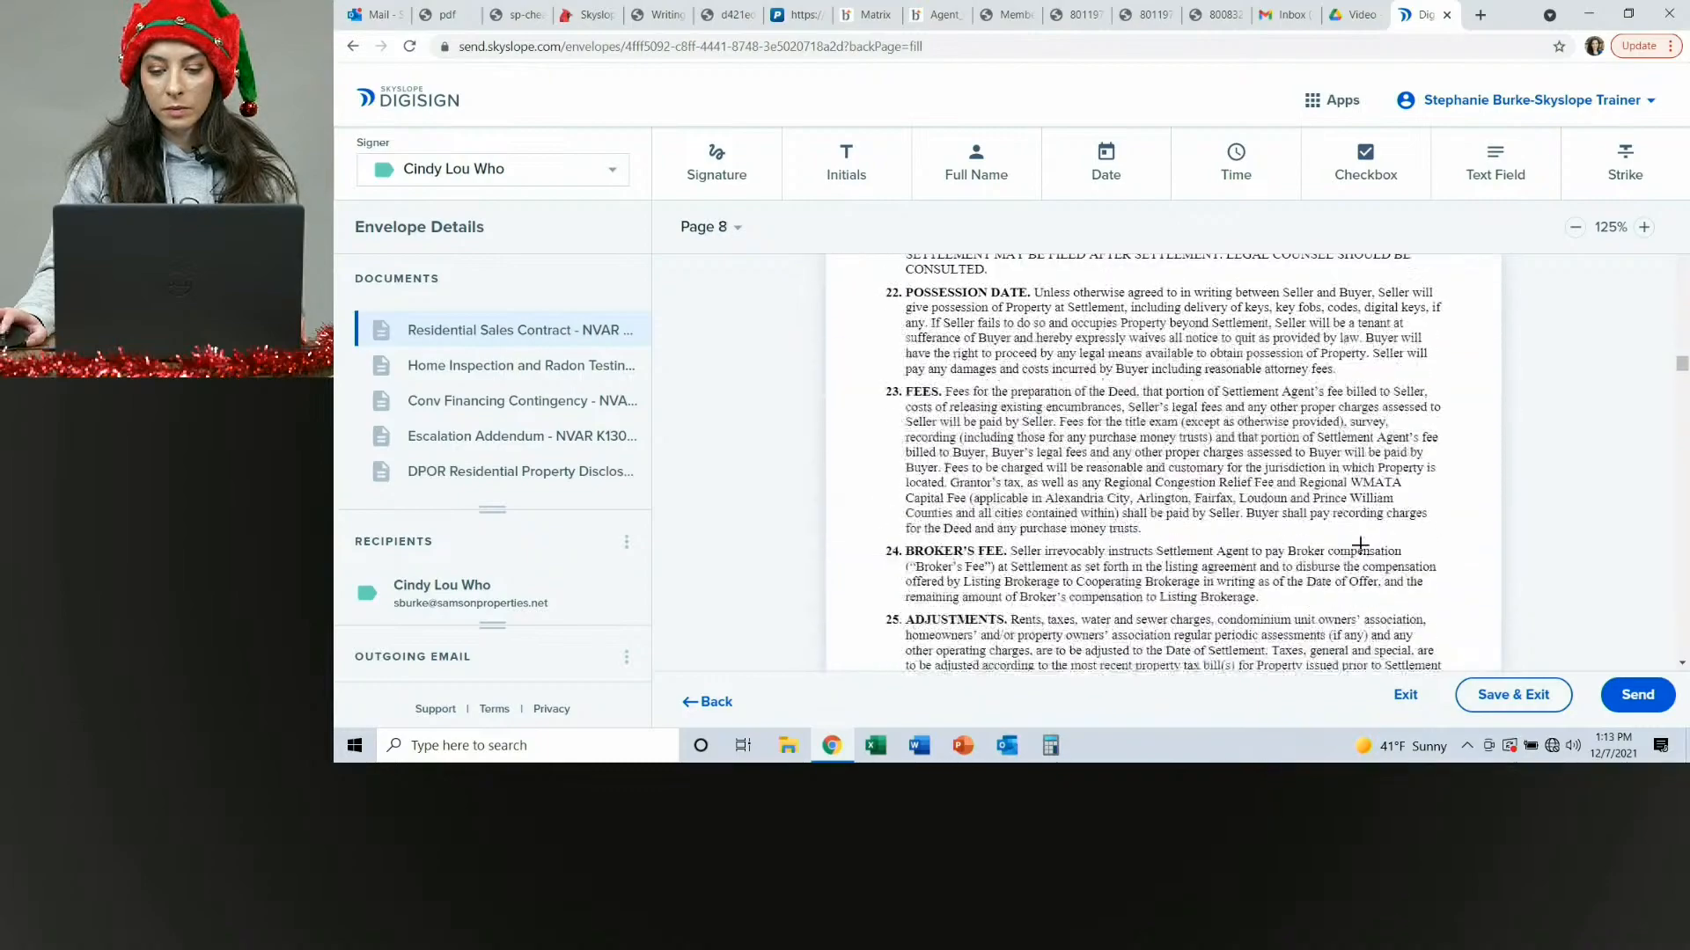
{"action": "scroll", "coordinate": [1360, 545], "scroll_direction": "down", "scroll_amount": 10}
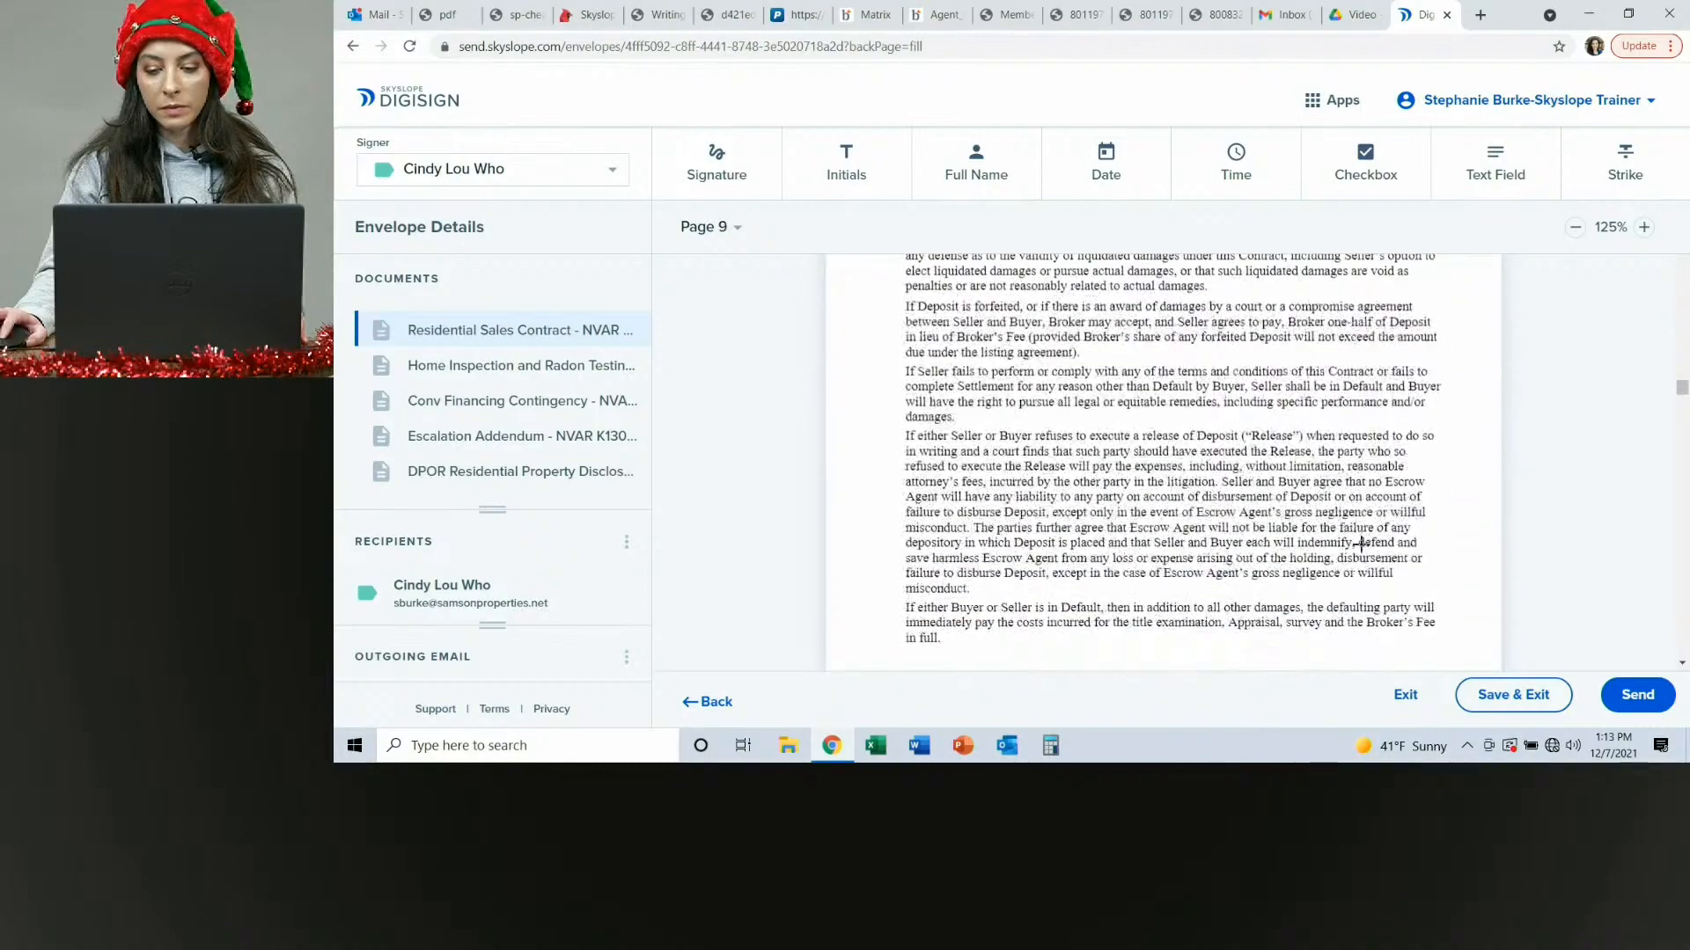
{"action": "scroll", "coordinate": [1359, 546], "scroll_direction": "down", "scroll_amount": 10}
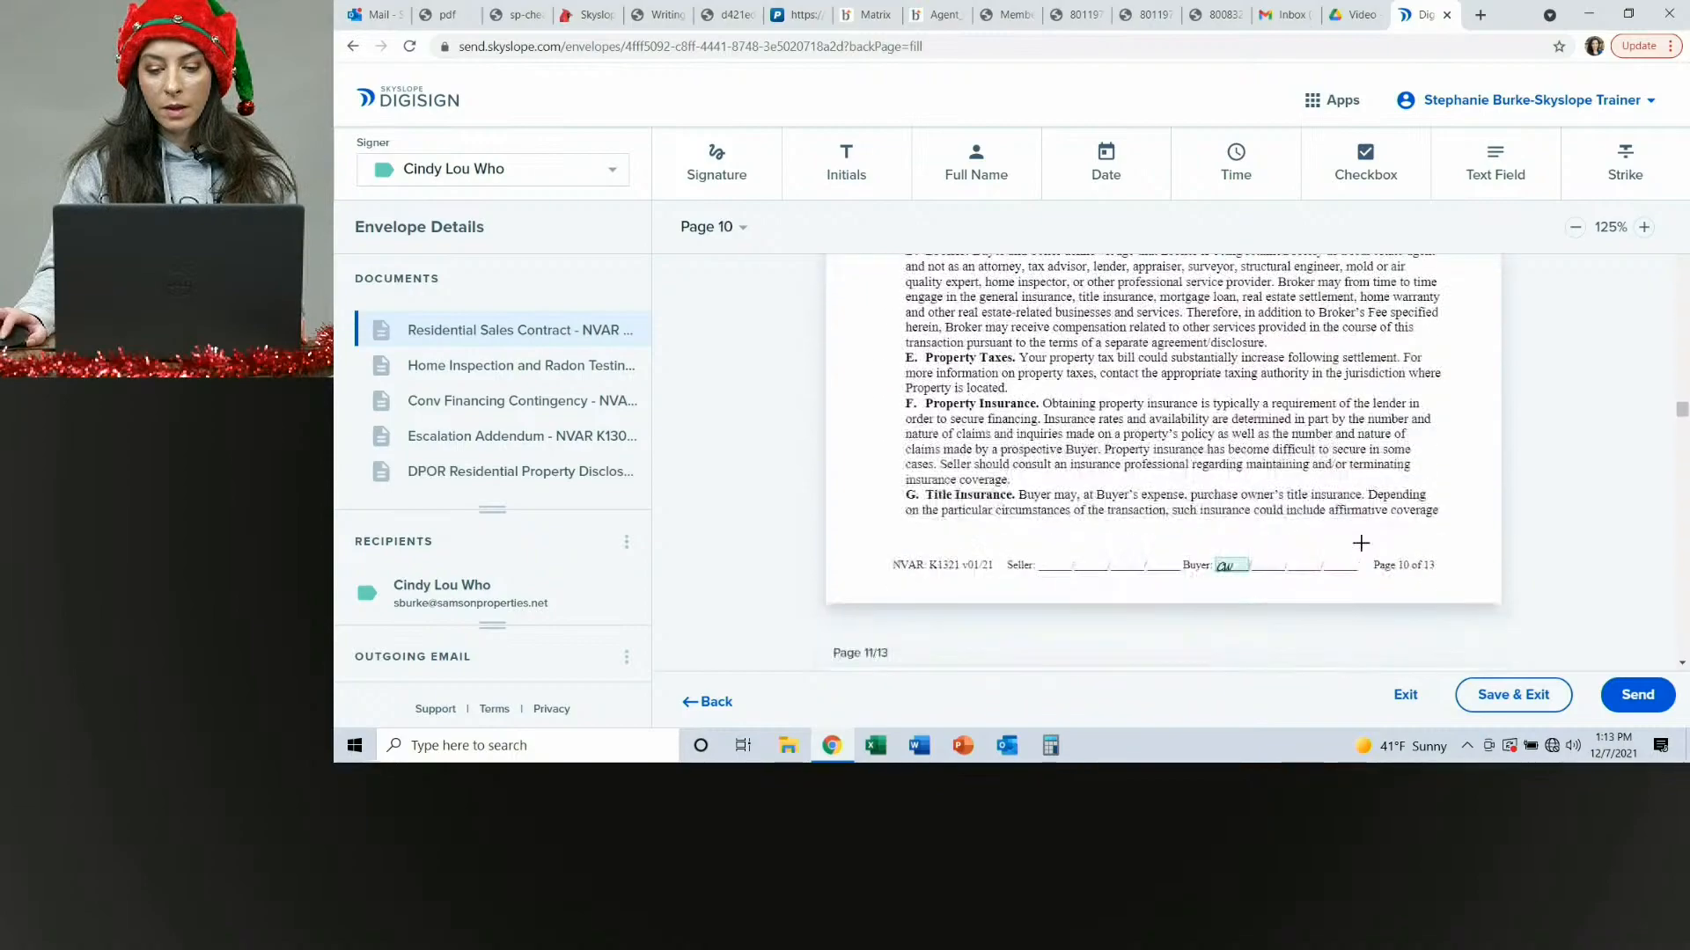
{"action": "scroll", "coordinate": [1360, 543], "scroll_direction": "down", "scroll_amount": 10}
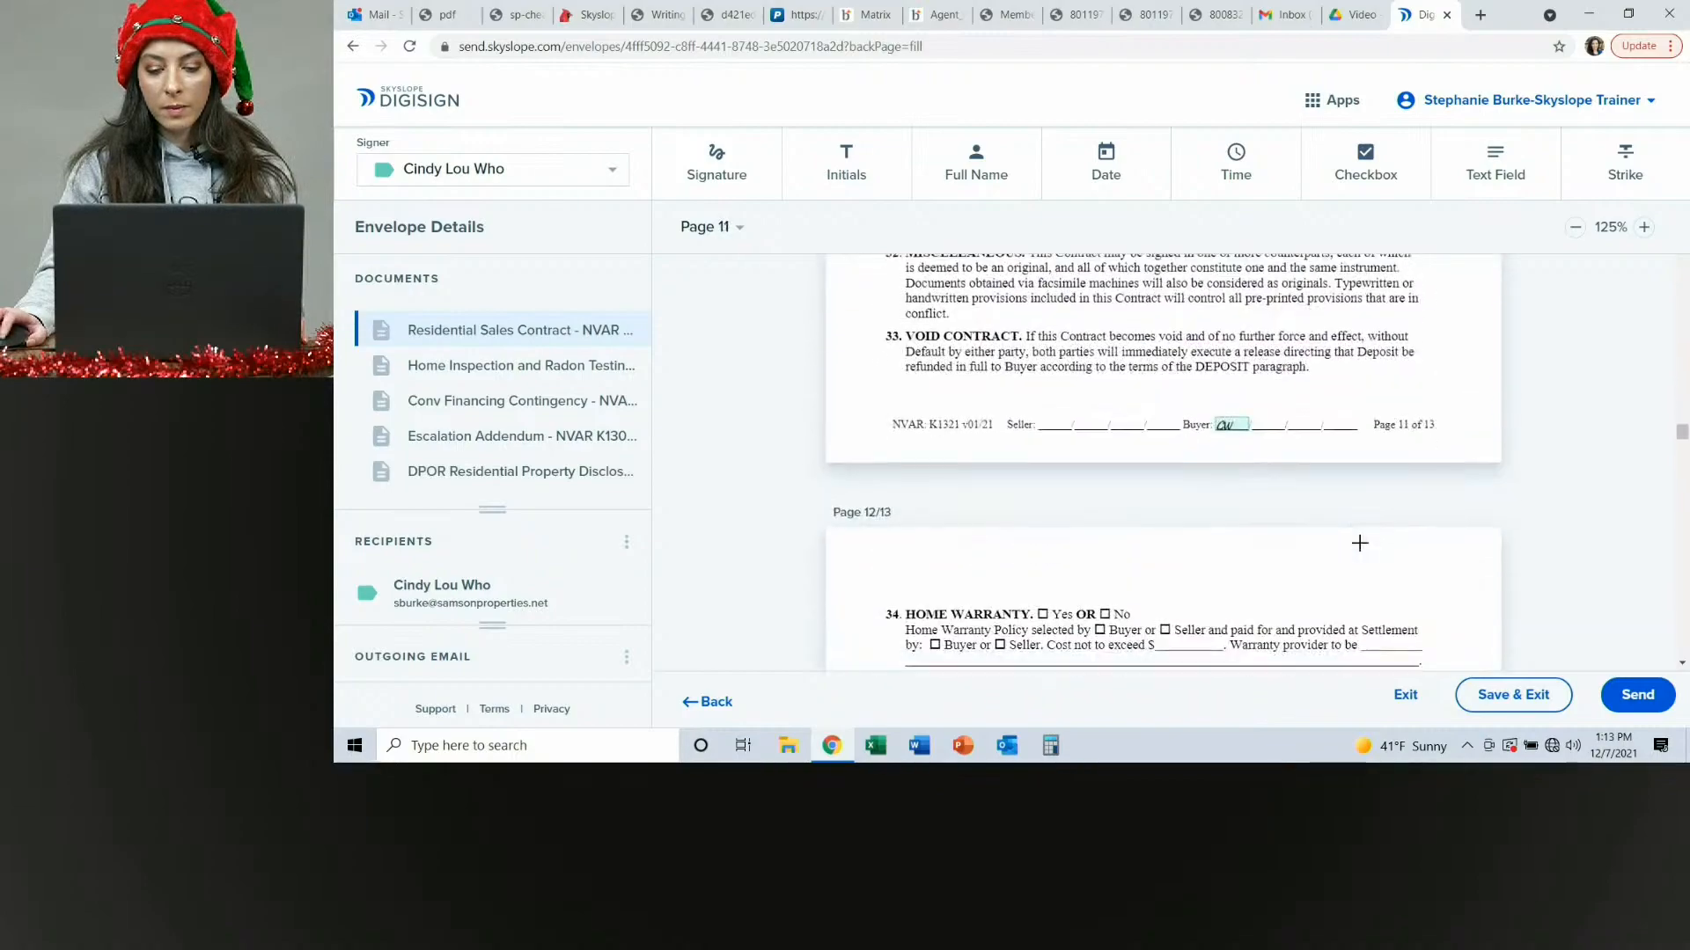
{"action": "scroll", "coordinate": [1360, 543], "scroll_direction": "down", "scroll_amount": 2}
{"action": "scroll", "coordinate": [898, 400], "scroll_direction": "up", "scroll_amount": 1}
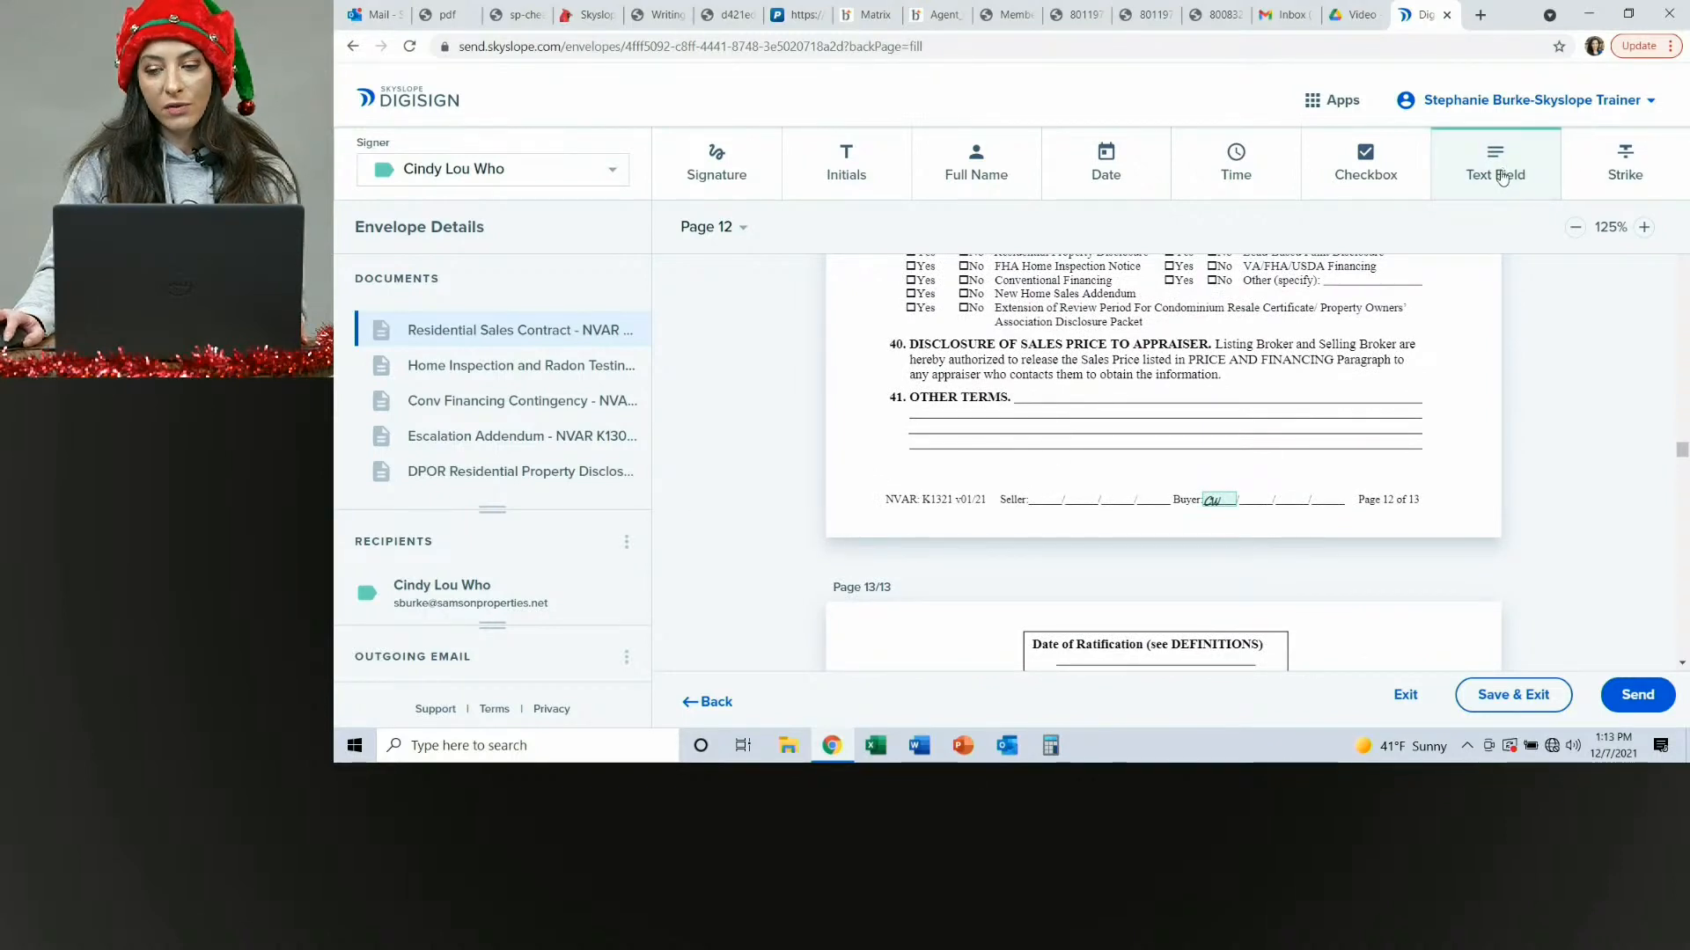
Add a read-only text field on the Other Terms line of page 12 reading 'Chimney to be swept.'.
{"action": "left_click", "coordinate": [1502, 177]}
{"action": "left_click", "coordinate": [1037, 397]}
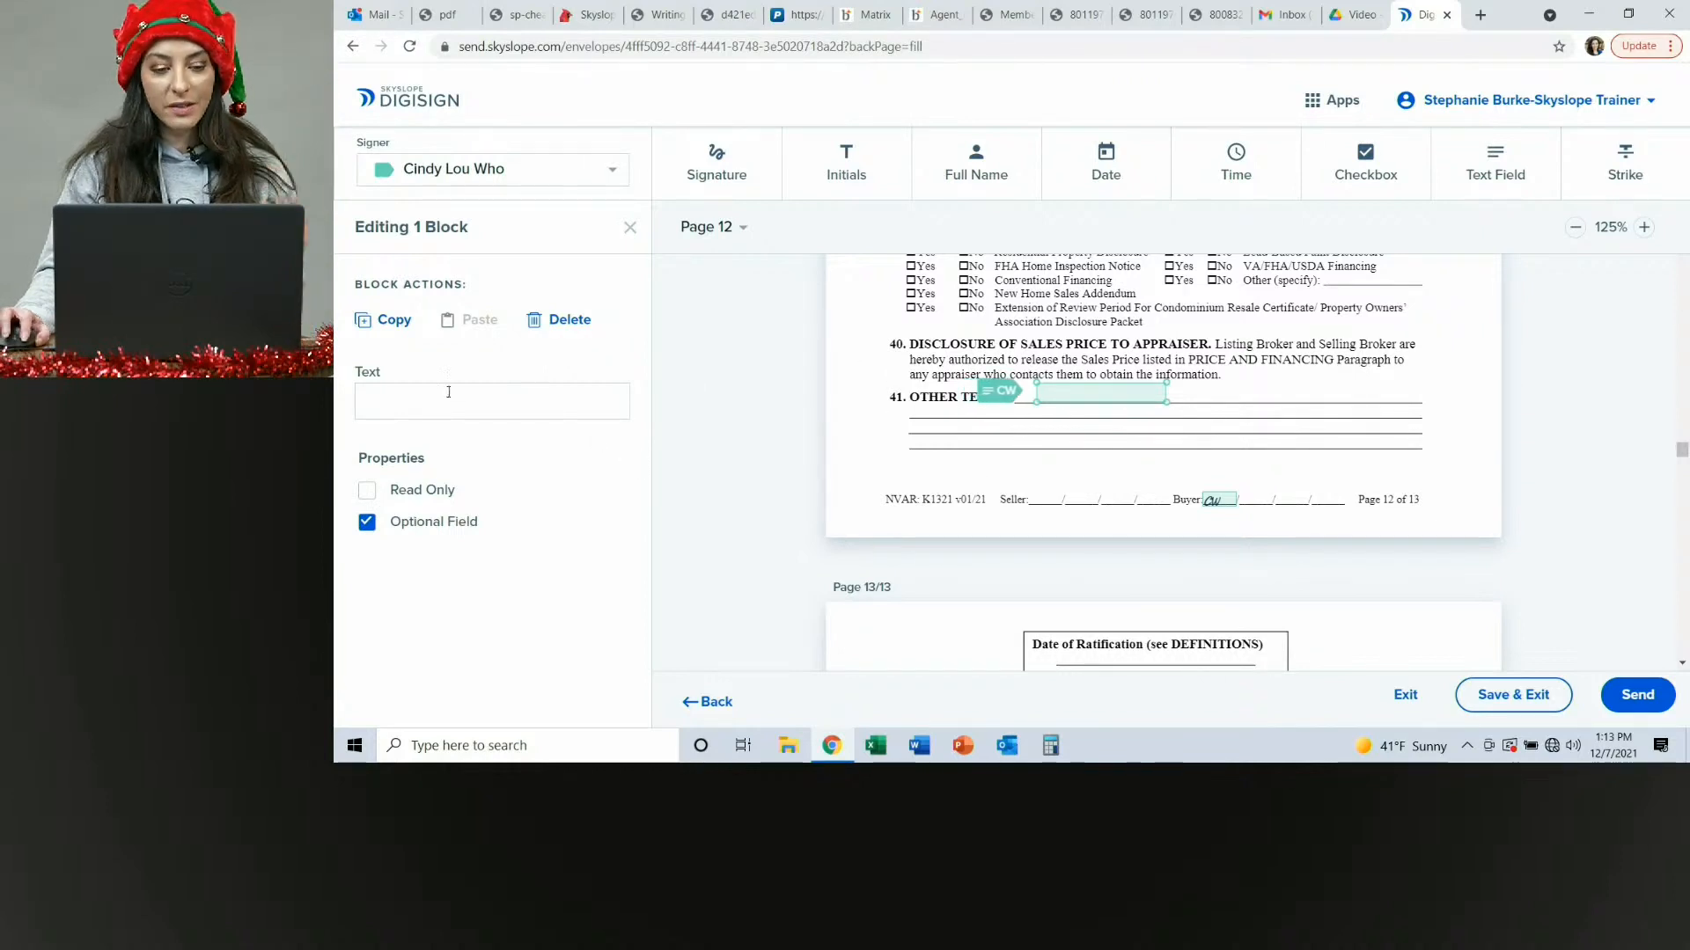
{"action": "left_click", "coordinate": [367, 491]}
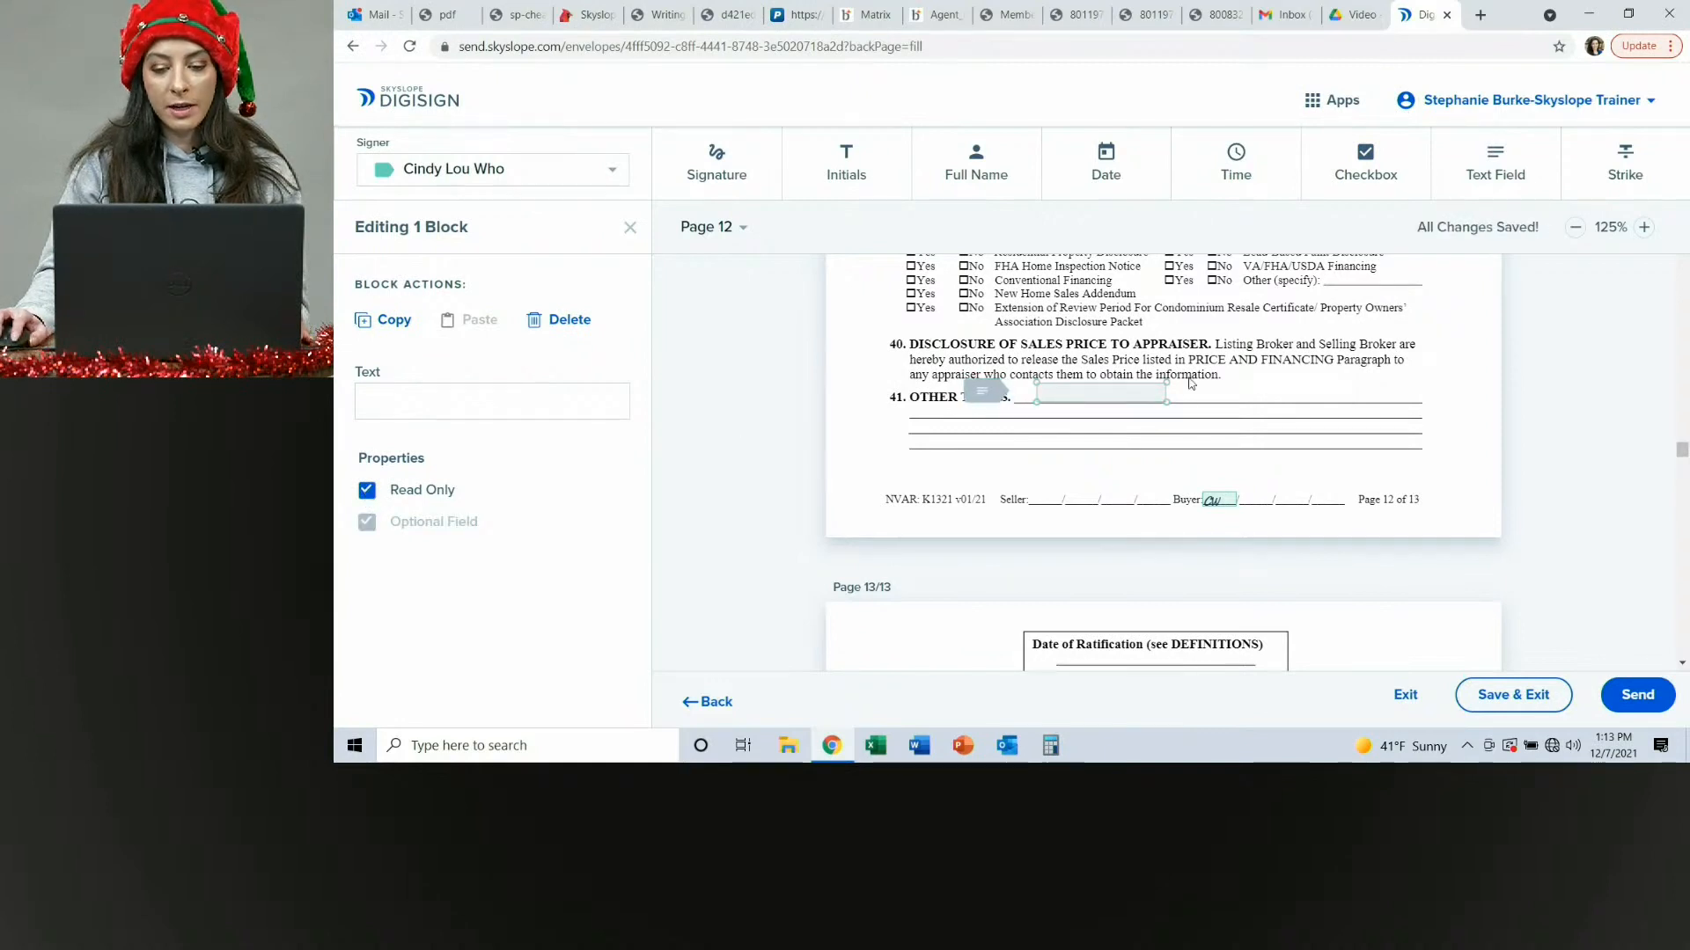
{"action": "left_click_drag", "start_coordinate": [1162, 403], "coordinate": [1310, 423]}
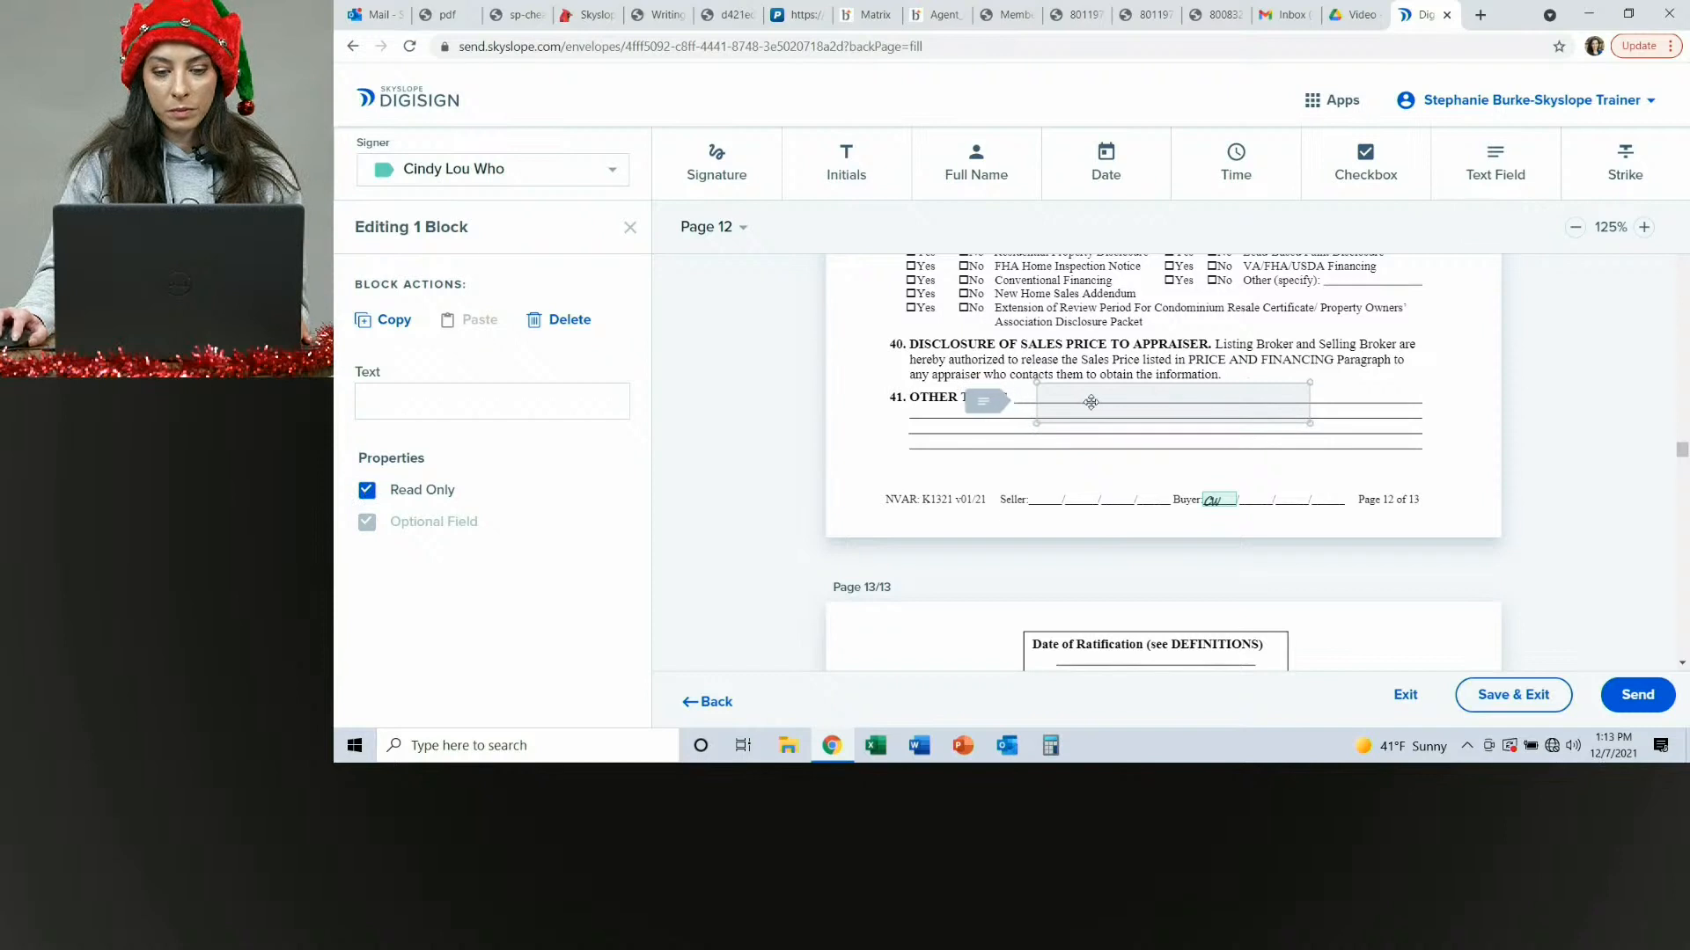
{"action": "left_click", "coordinate": [1131, 405]}
{"action": "type", "text": "Chimn"}
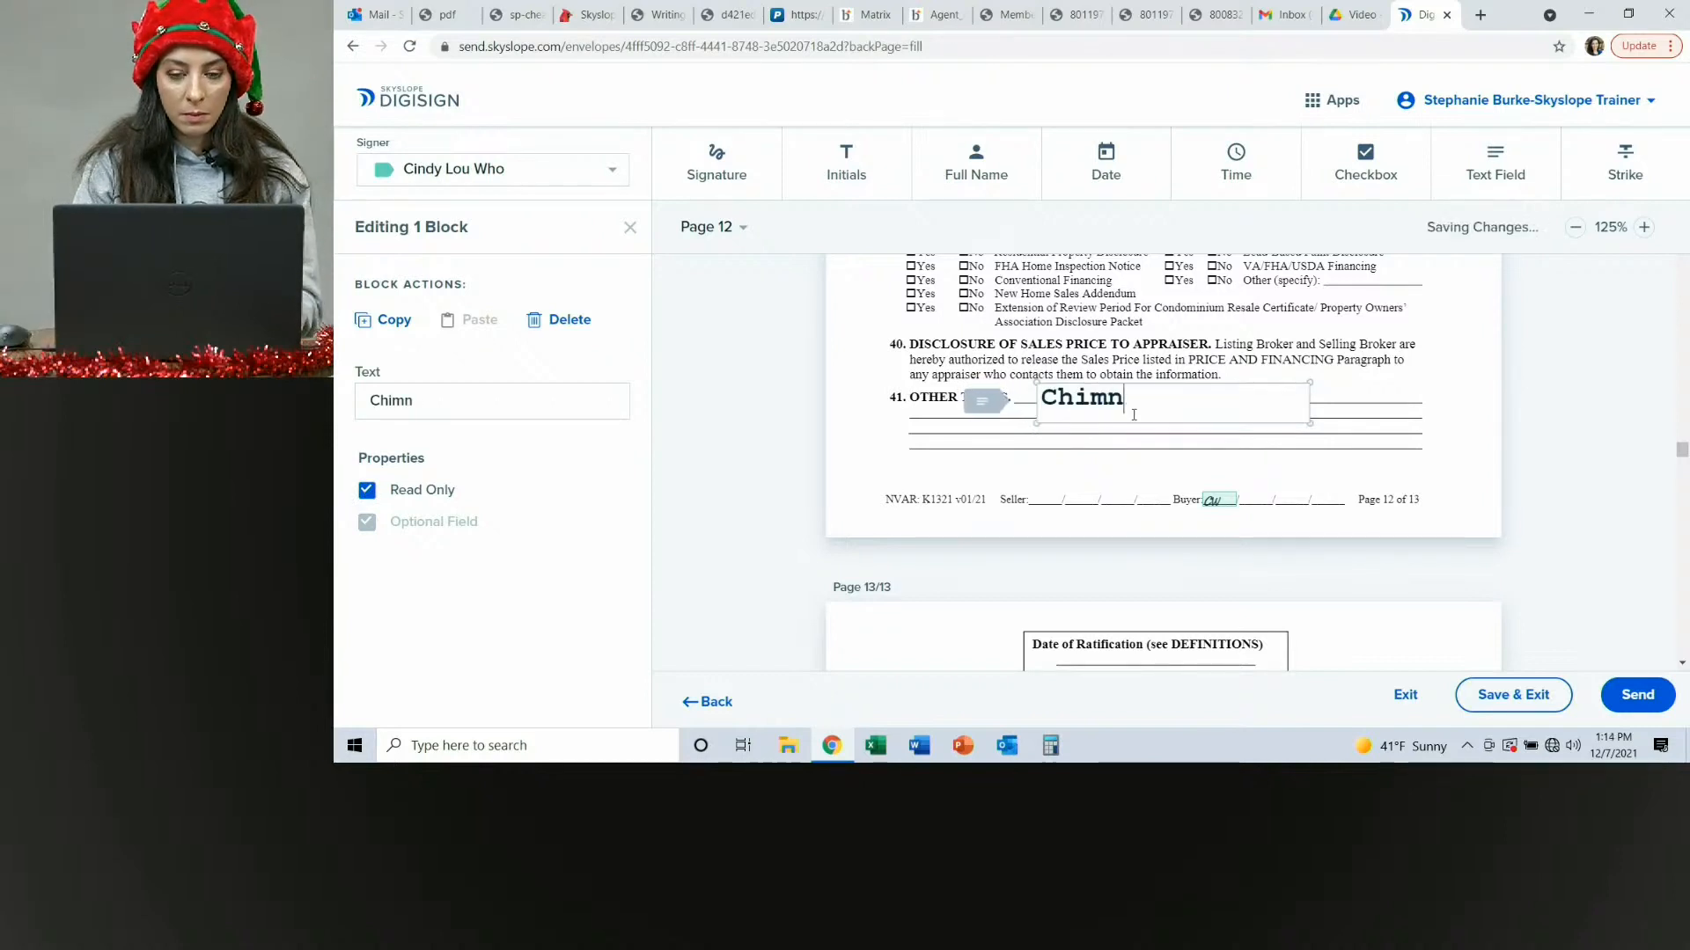
{"action": "type", "text": "ey to be s"}
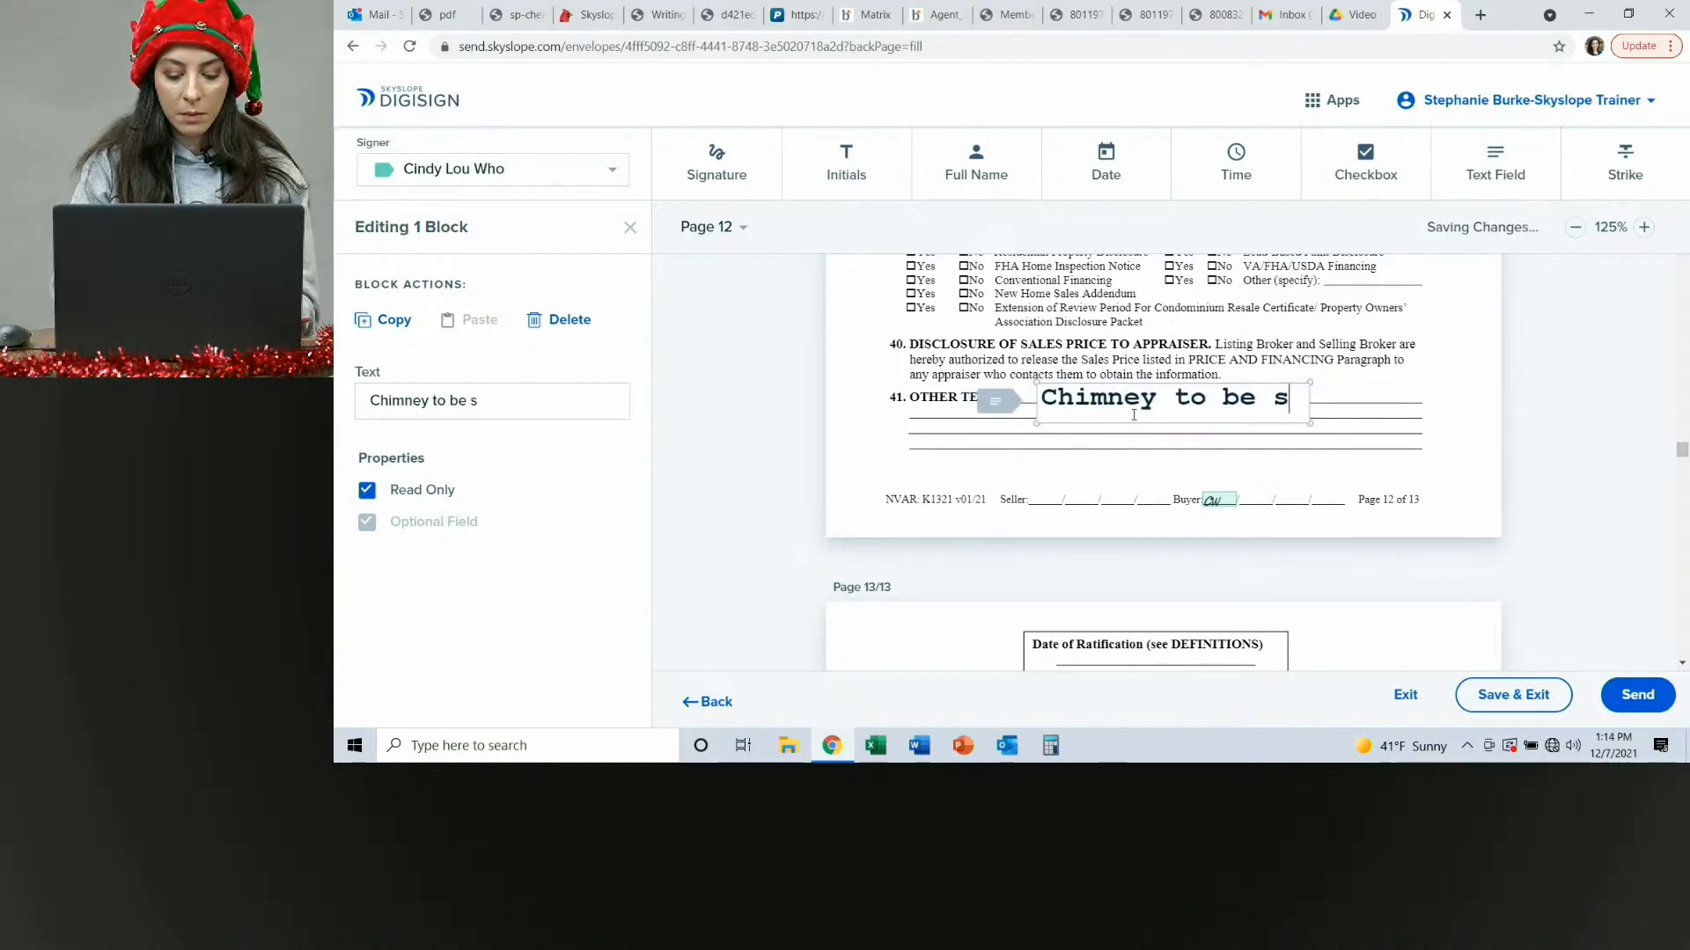
{"action": "type", "text": "wpt"}
{"action": "key", "text": "BackSpace"}
{"action": "key", "text": "BackSpace"}
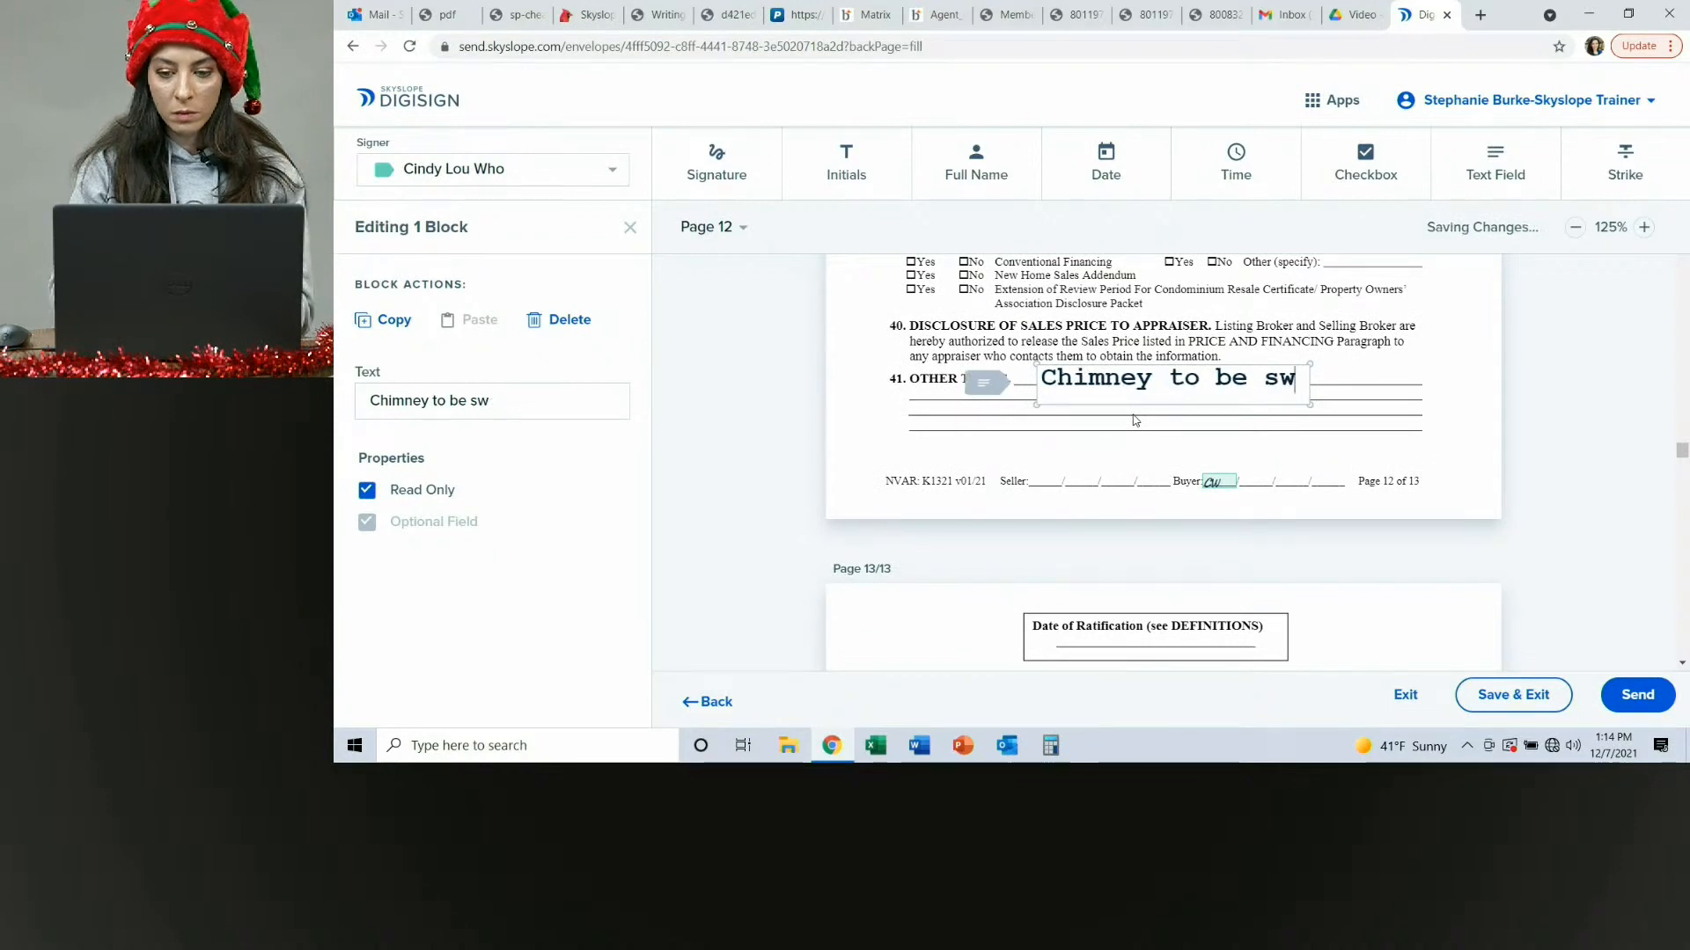
{"action": "type", "text": "ept"}
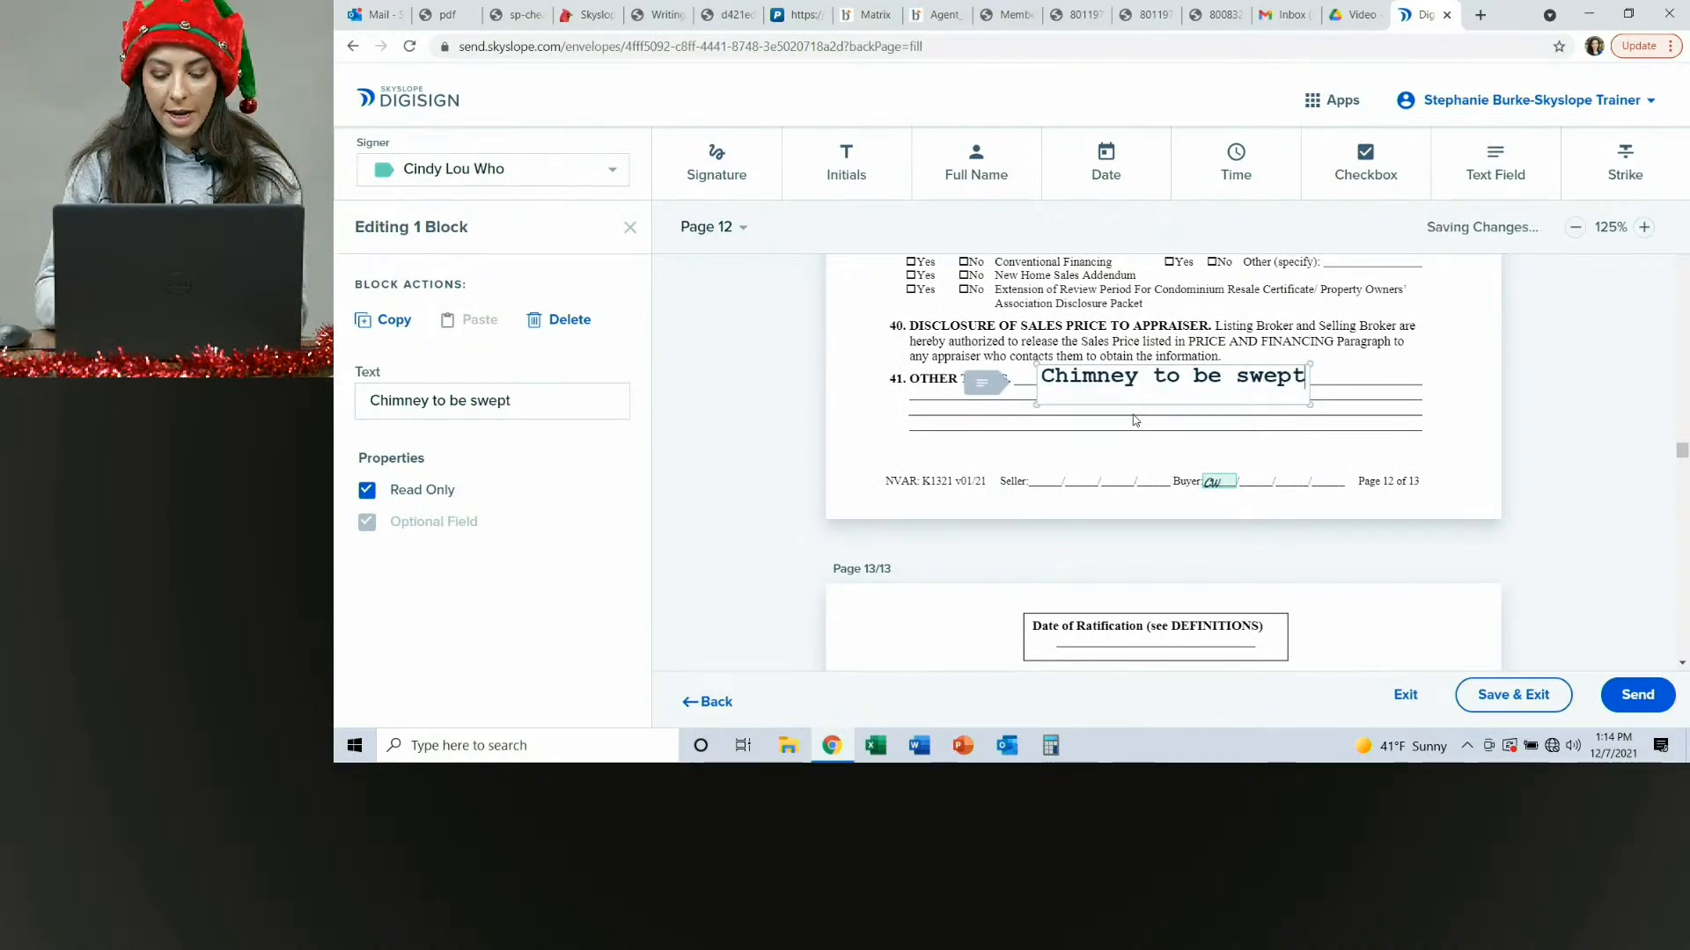
{"action": "type", "text": "."}
{"action": "left_click", "coordinate": [1367, 375]}
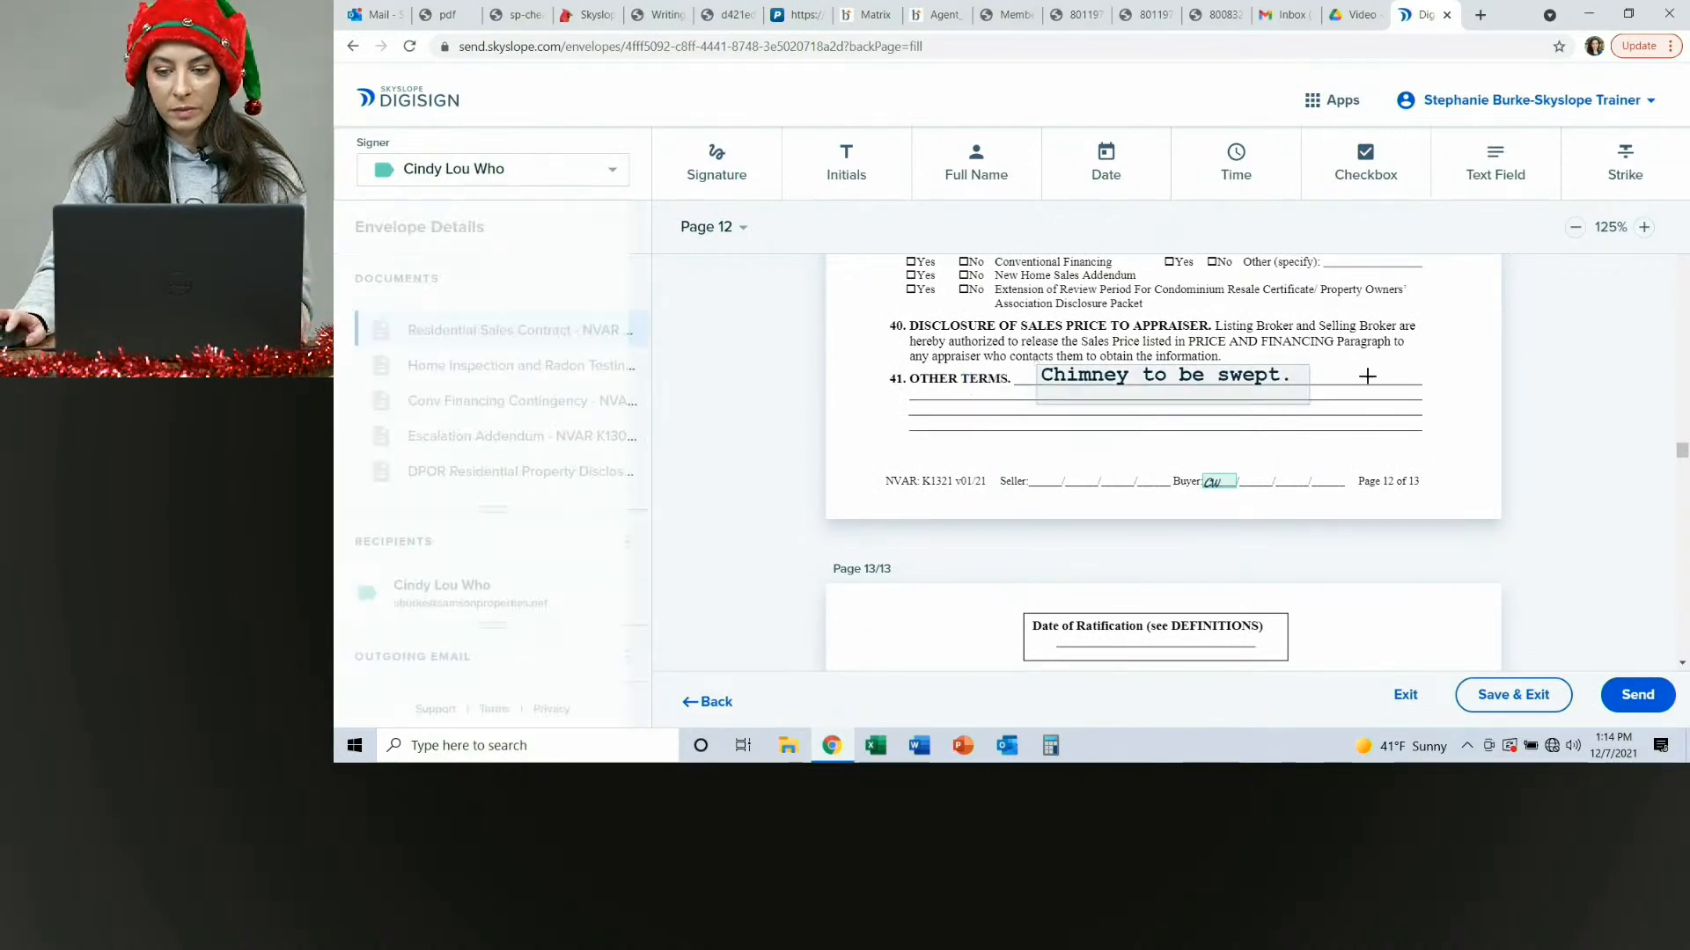
{"action": "scroll", "coordinate": [1338, 452], "scroll_direction": "down", "scroll_amount": 1}
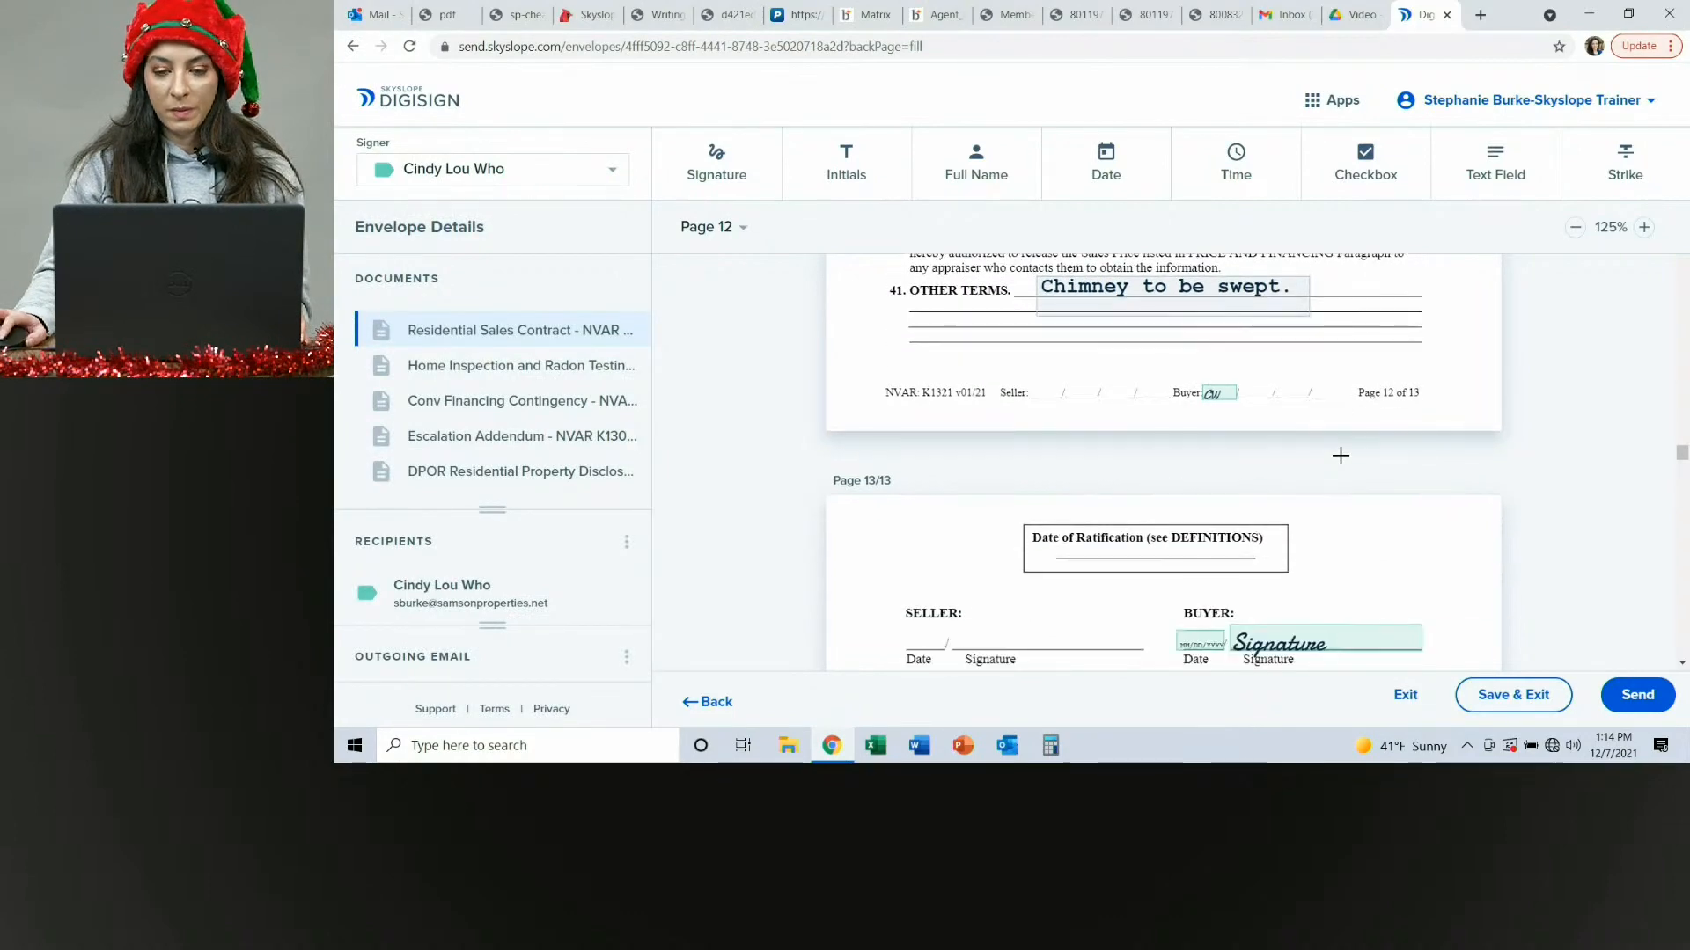
Scroll through the end of the purchase contract and the Home Inspection and Radon Testing addendum to review the buyer fields.
{"action": "scroll", "coordinate": [1340, 455], "scroll_direction": "down", "scroll_amount": 10}
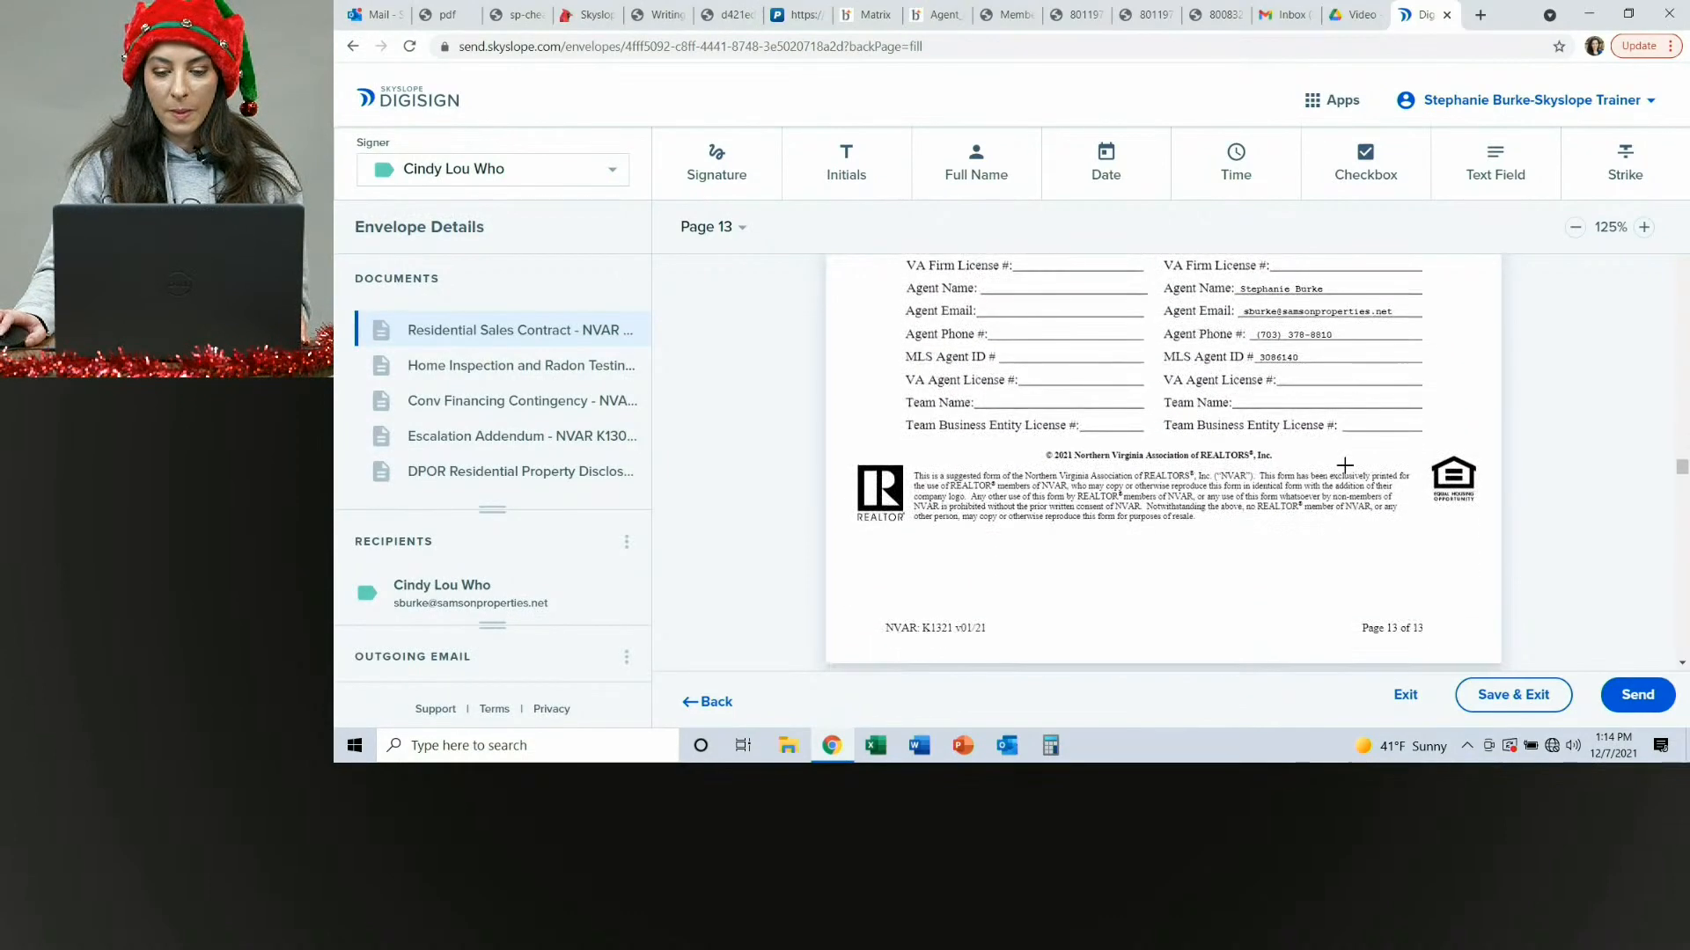
{"action": "scroll", "coordinate": [1344, 463], "scroll_direction": "down", "scroll_amount": 8}
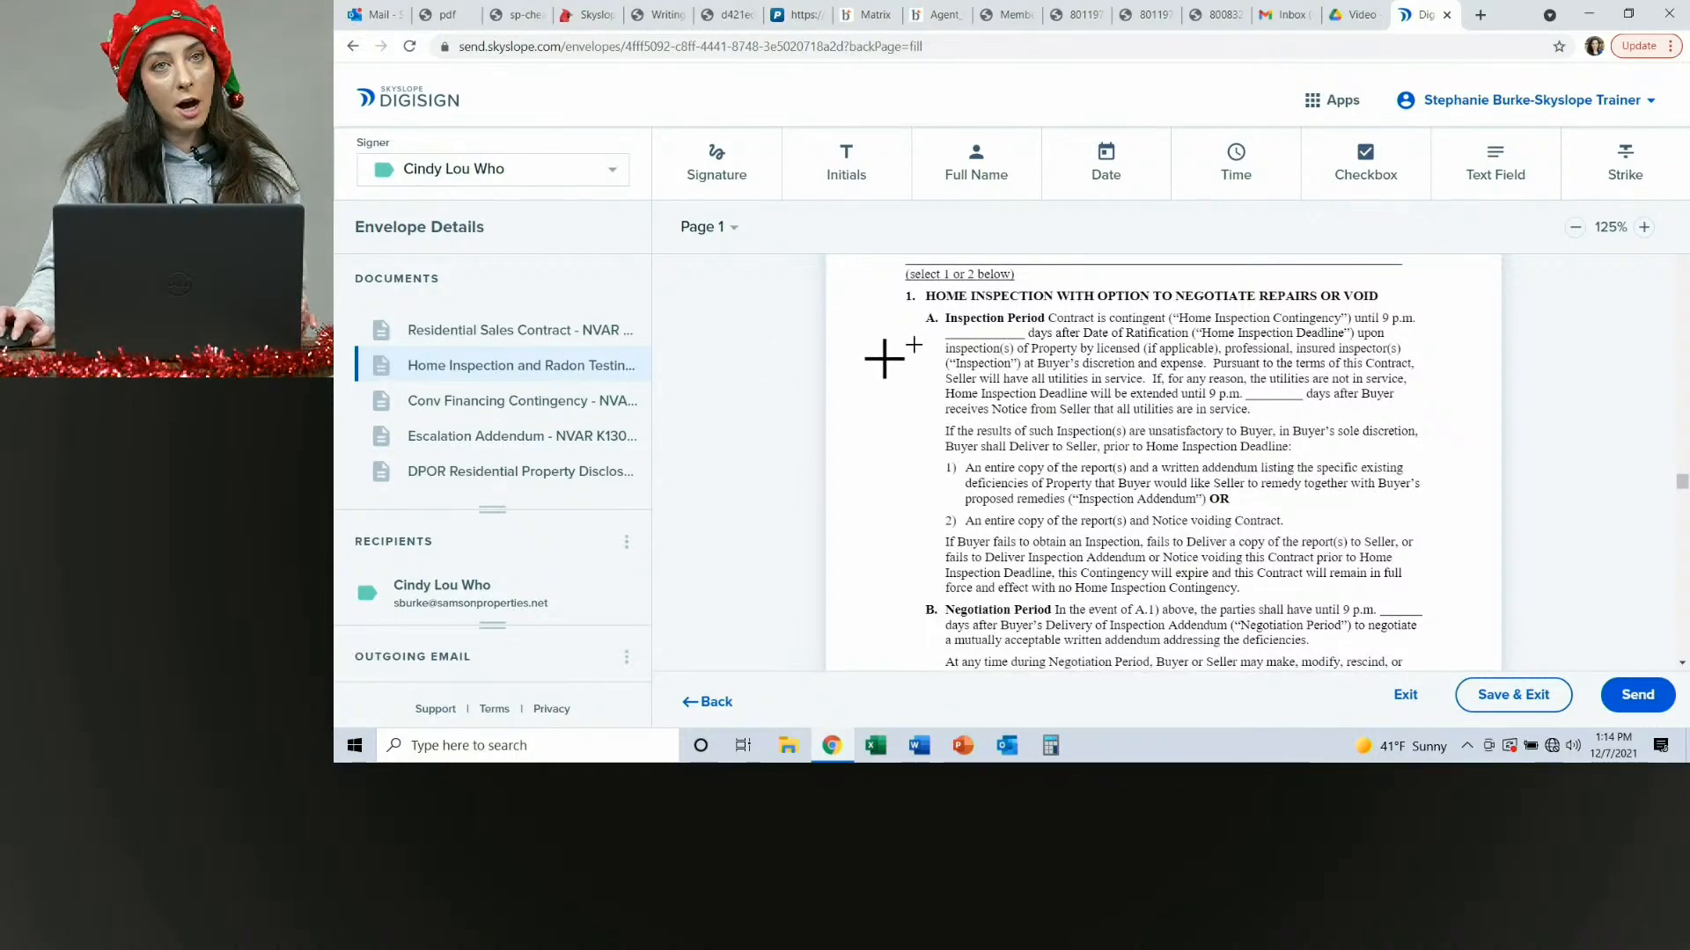
{"action": "scroll", "coordinate": [884, 358], "scroll_direction": "down", "scroll_amount": 5}
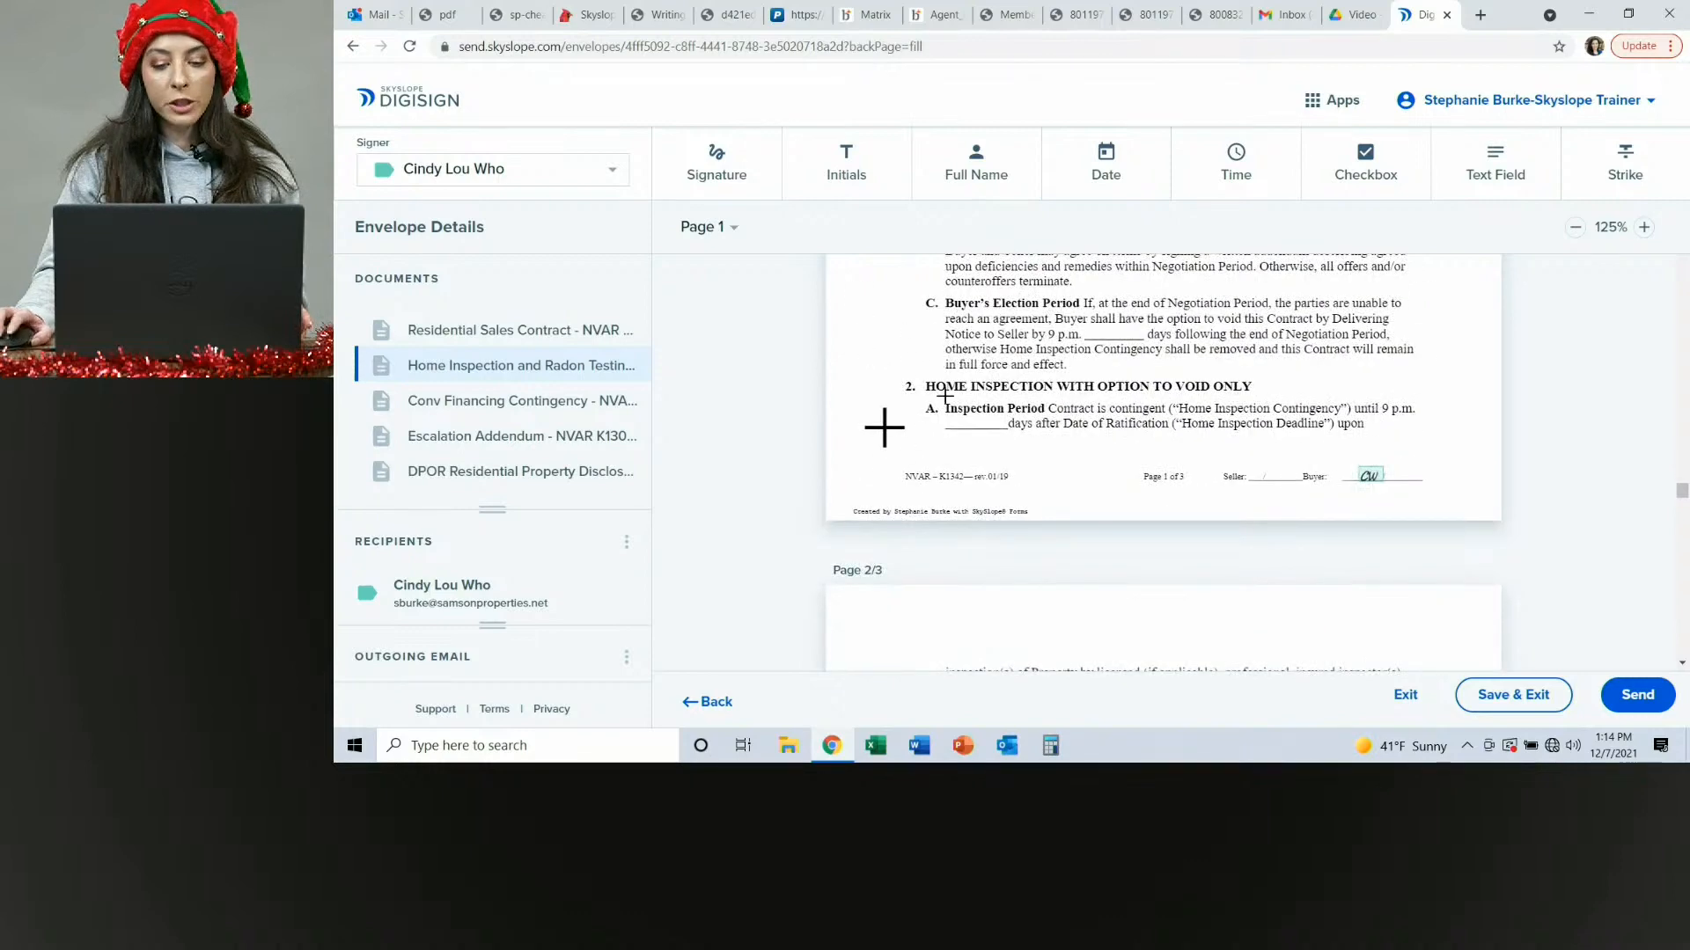
{"action": "scroll", "coordinate": [945, 396], "scroll_direction": "down", "scroll_amount": 3}
{"action": "scroll", "coordinate": [945, 396], "scroll_direction": "up", "scroll_amount": 3}
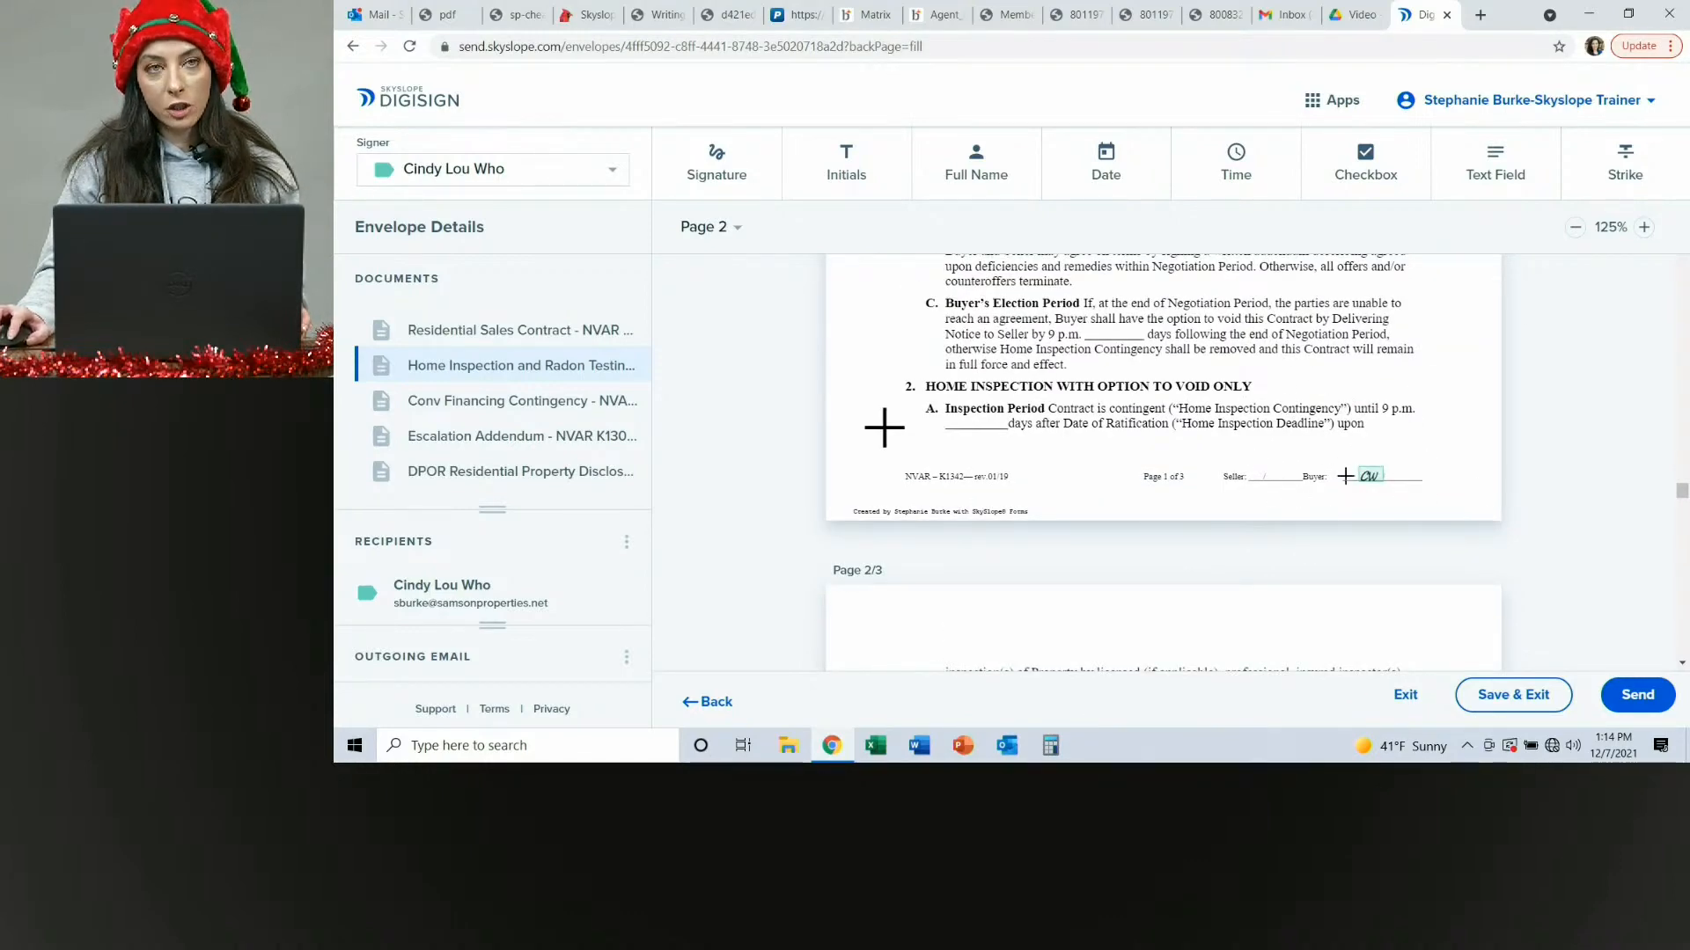
{"action": "scroll", "coordinate": [913, 424], "scroll_direction": "up", "scroll_amount": 5}
{"action": "scroll", "coordinate": [883, 417], "scroll_direction": "up", "scroll_amount": 1}
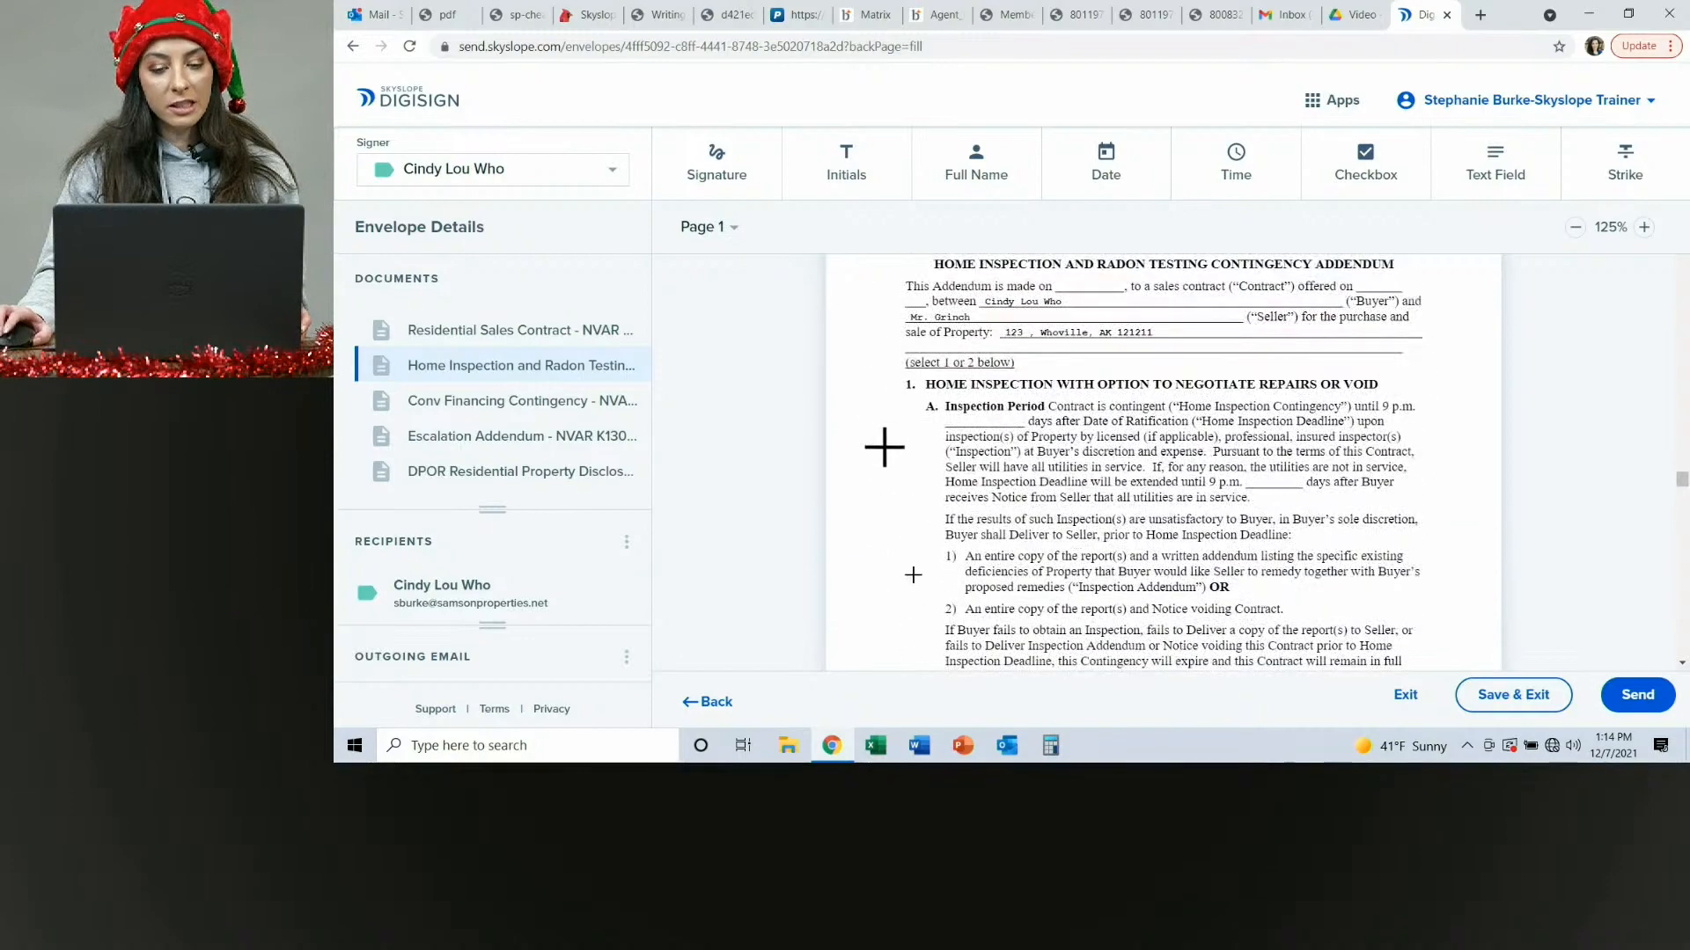
{"action": "scroll", "coordinate": [883, 446], "scroll_direction": "down", "scroll_amount": 7}
{"action": "scroll", "coordinate": [915, 652], "scroll_direction": "down", "scroll_amount": 2}
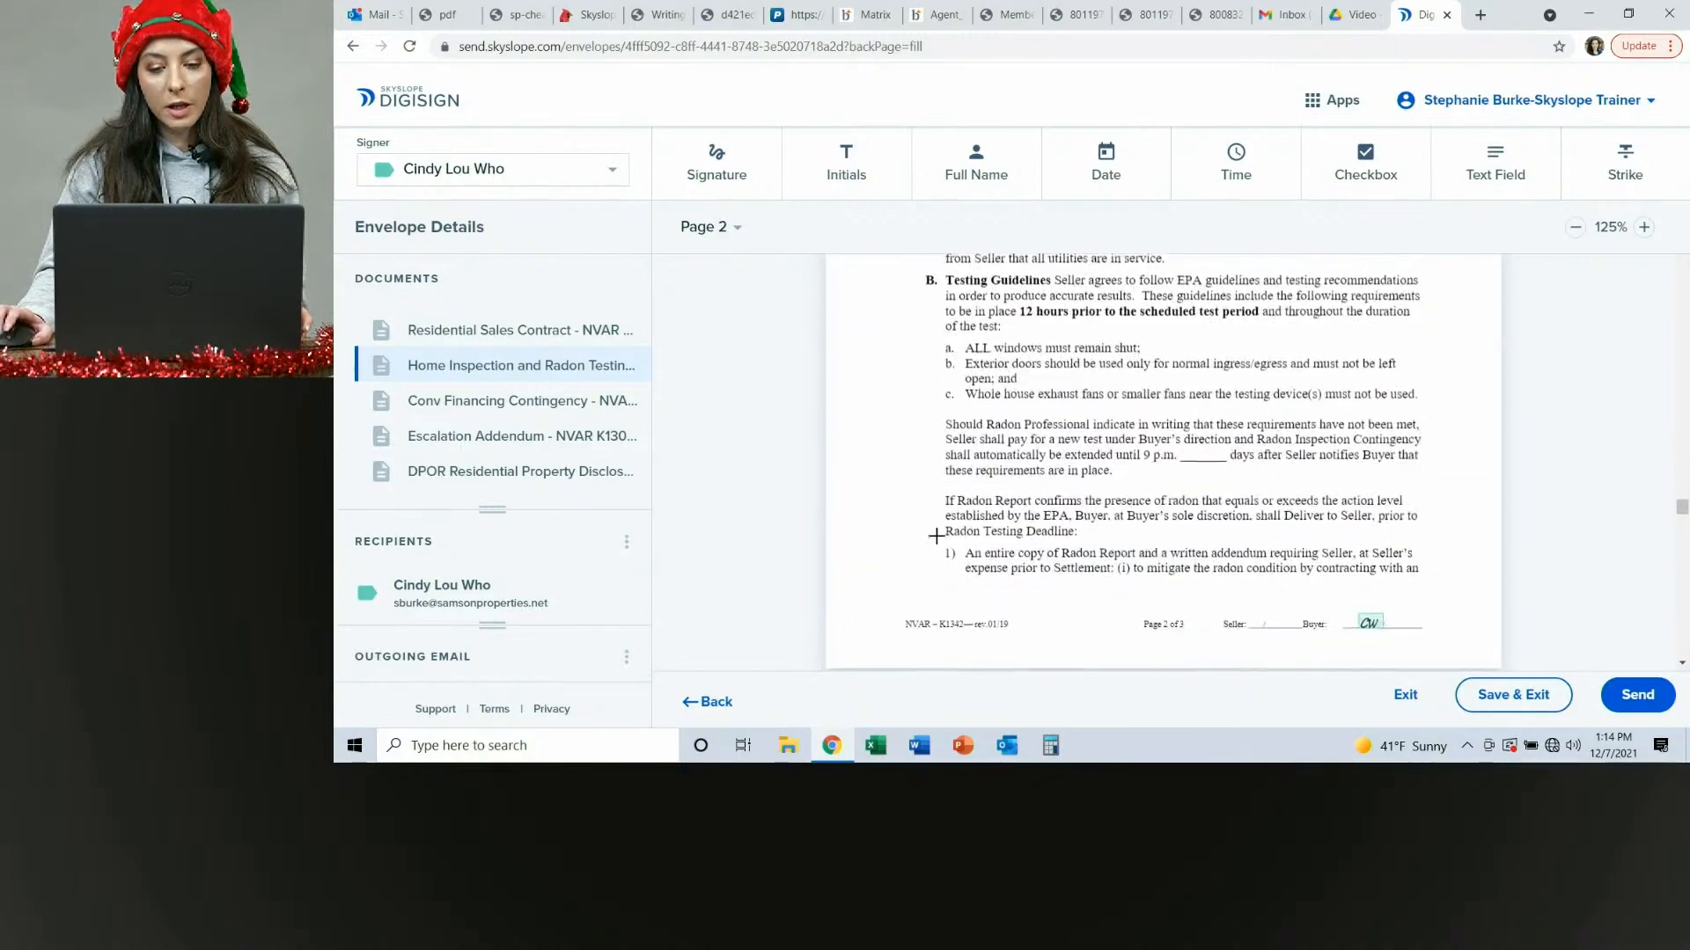
{"action": "scroll", "coordinate": [913, 604], "scroll_direction": "up", "scroll_amount": 6}
Add a buyer initials field beside paragraph 2, Home Inspection With Option to Void Only, in the home inspection addendum.
{"action": "scroll", "coordinate": [889, 445], "scroll_direction": "up", "scroll_amount": 3}
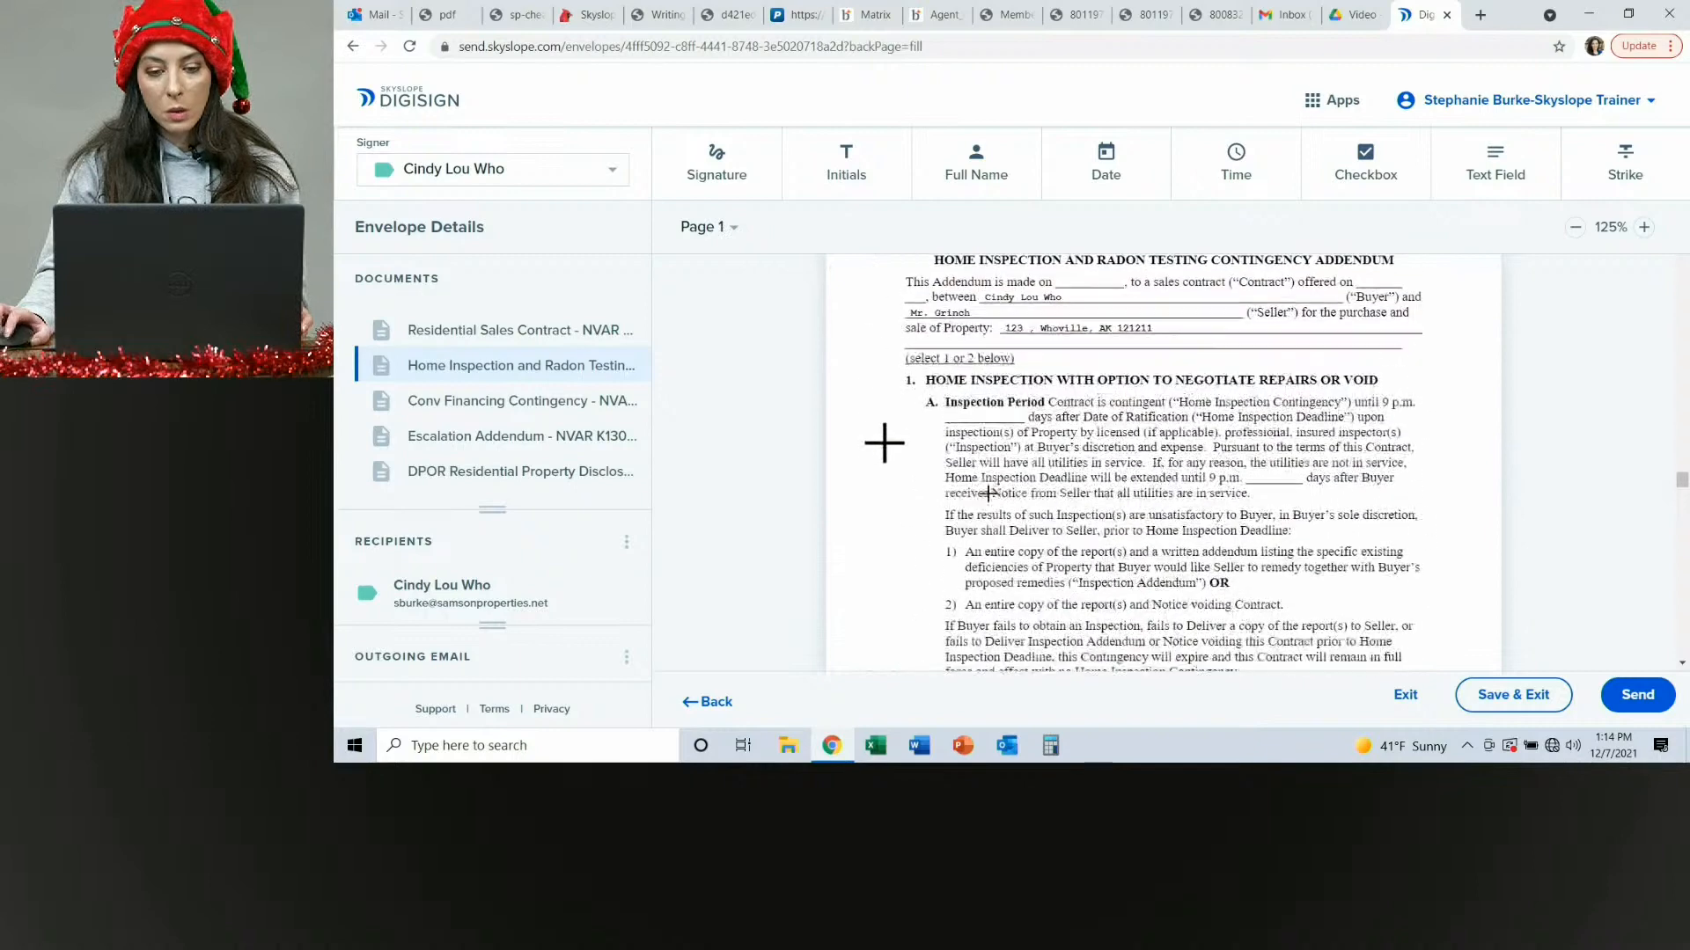
{"action": "scroll", "coordinate": [883, 447], "scroll_direction": "down", "scroll_amount": 5}
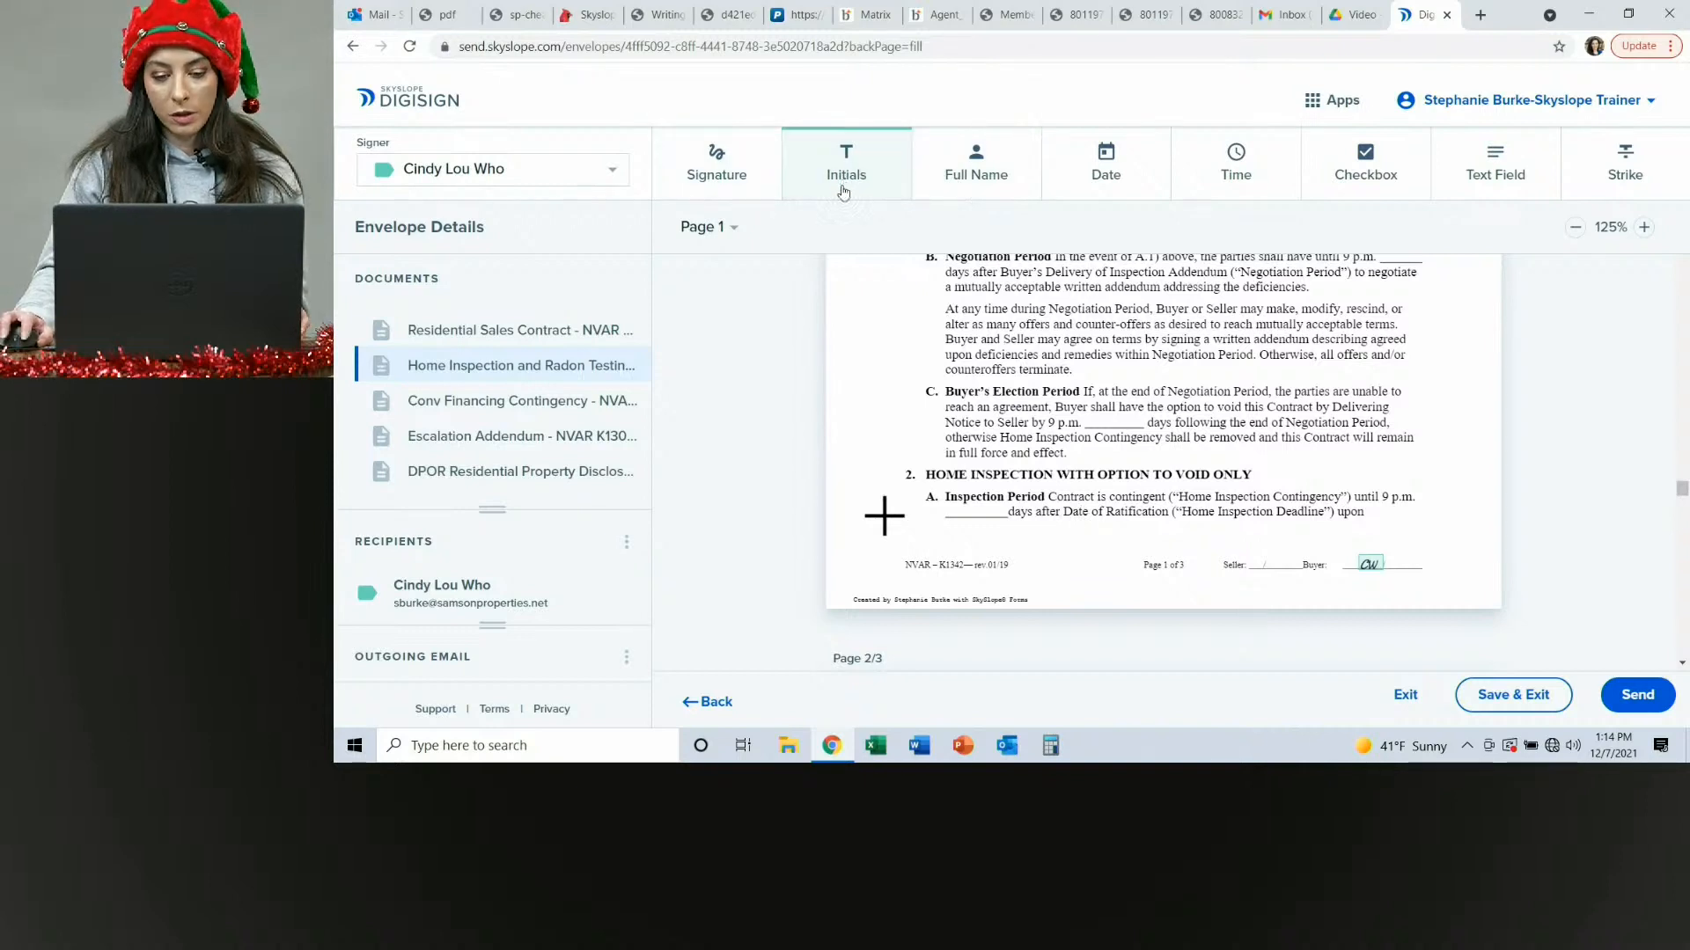
{"action": "left_click", "coordinate": [863, 499]}
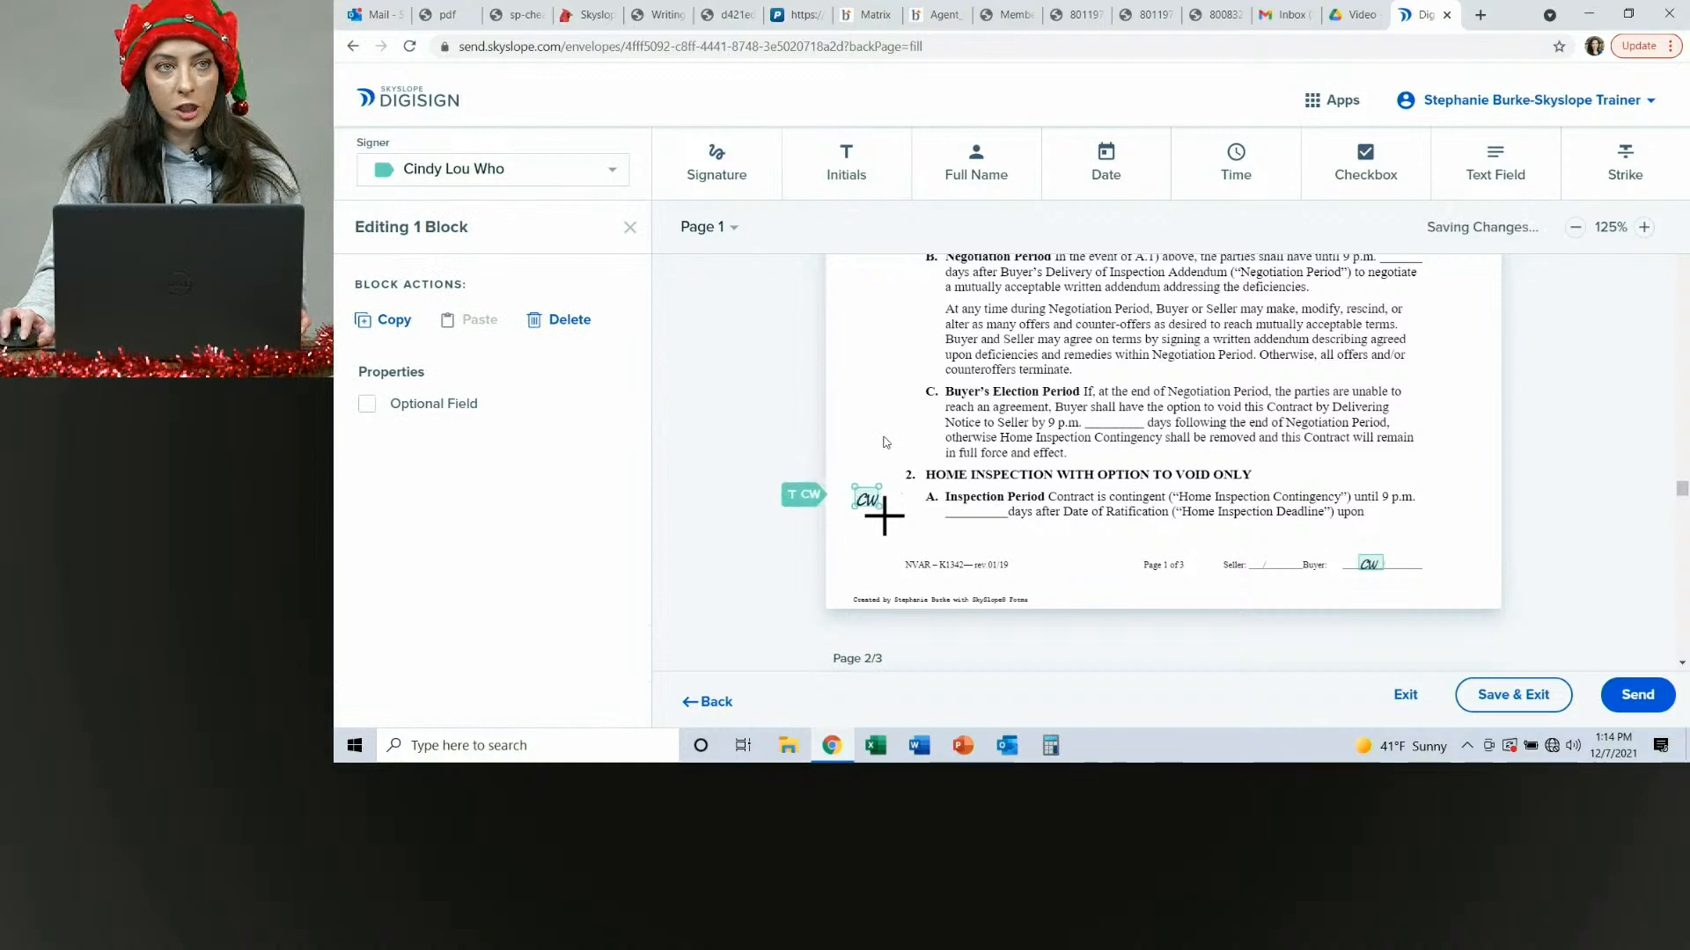
{"action": "left_click", "coordinate": [831, 607]}
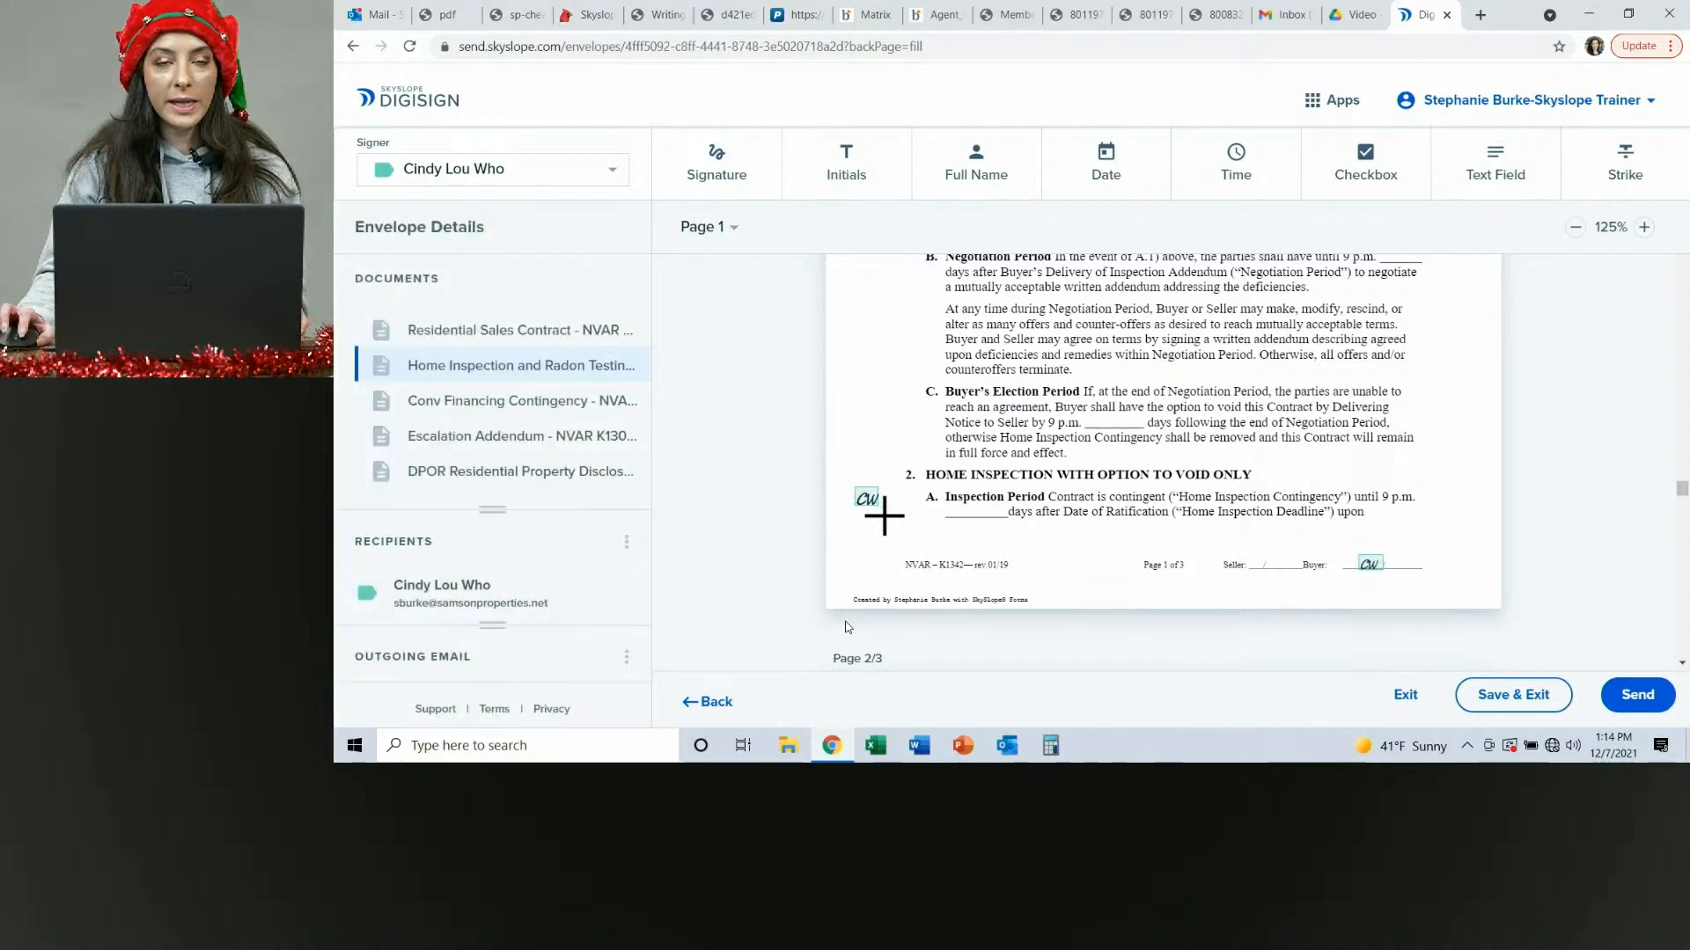
Add a buyer initials field beside paragraph 3, Financing Contingency With Automatic Extension, in the conventional financing addendum.
{"action": "scroll", "coordinate": [883, 516], "scroll_direction": "down", "scroll_amount": 5}
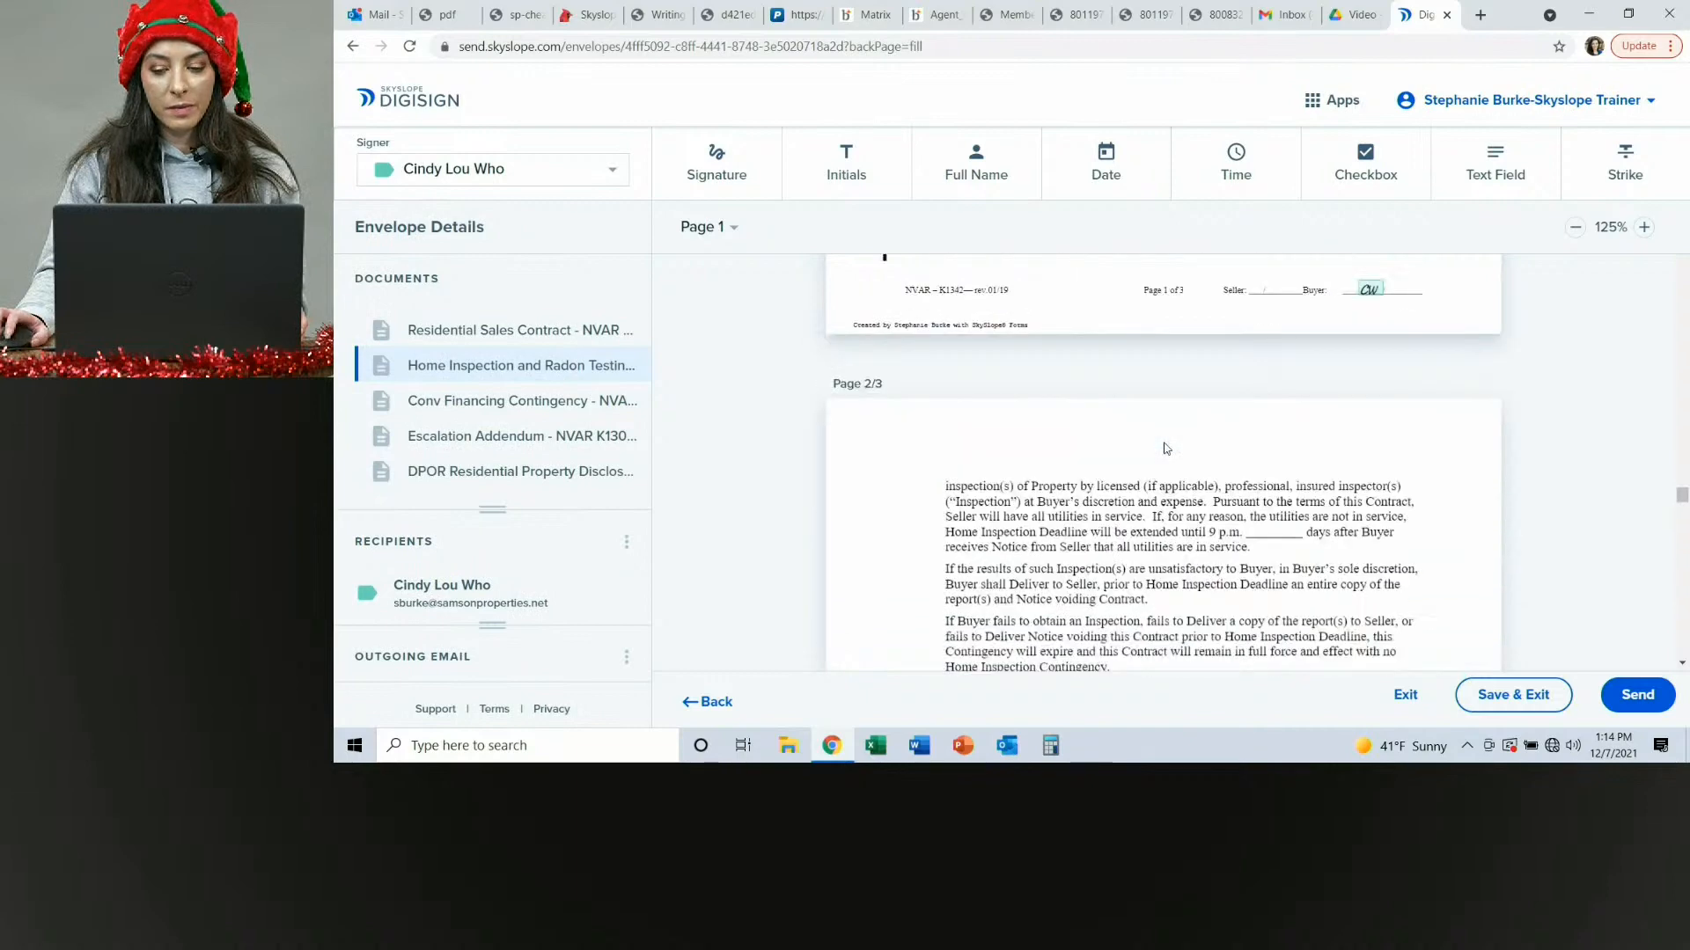
{"action": "scroll", "coordinate": [1159, 444], "scroll_direction": "down", "scroll_amount": 10}
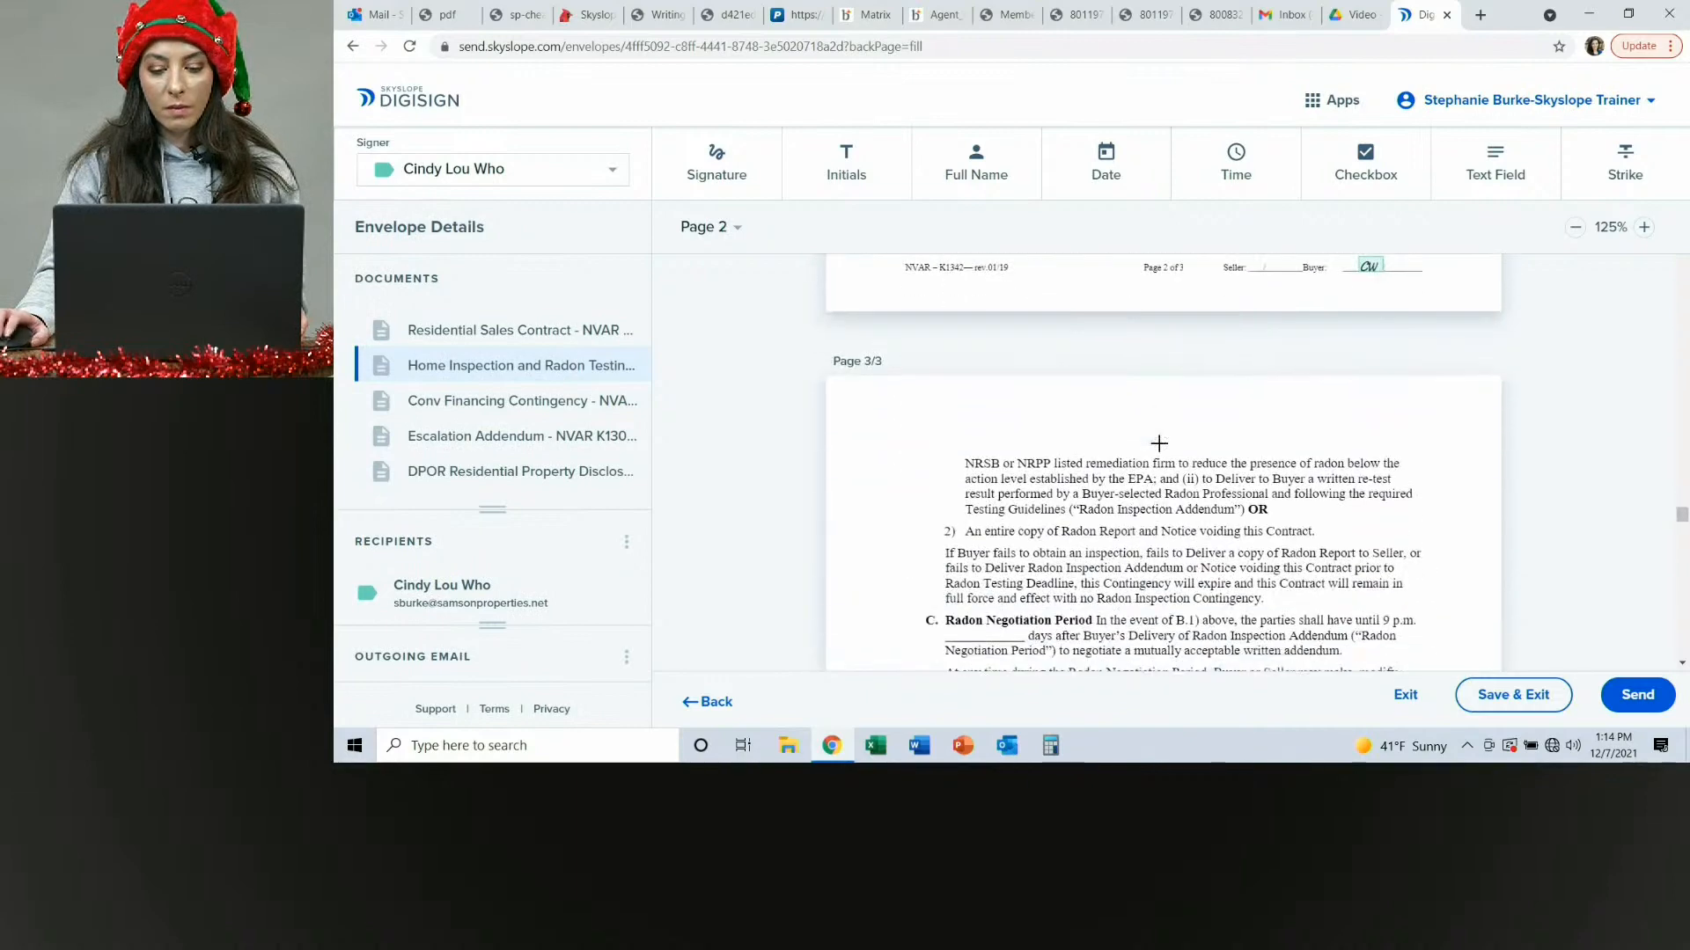
{"action": "scroll", "coordinate": [1159, 446], "scroll_direction": "down", "scroll_amount": 3}
{"action": "scroll", "coordinate": [1159, 446], "scroll_direction": "up", "scroll_amount": 2}
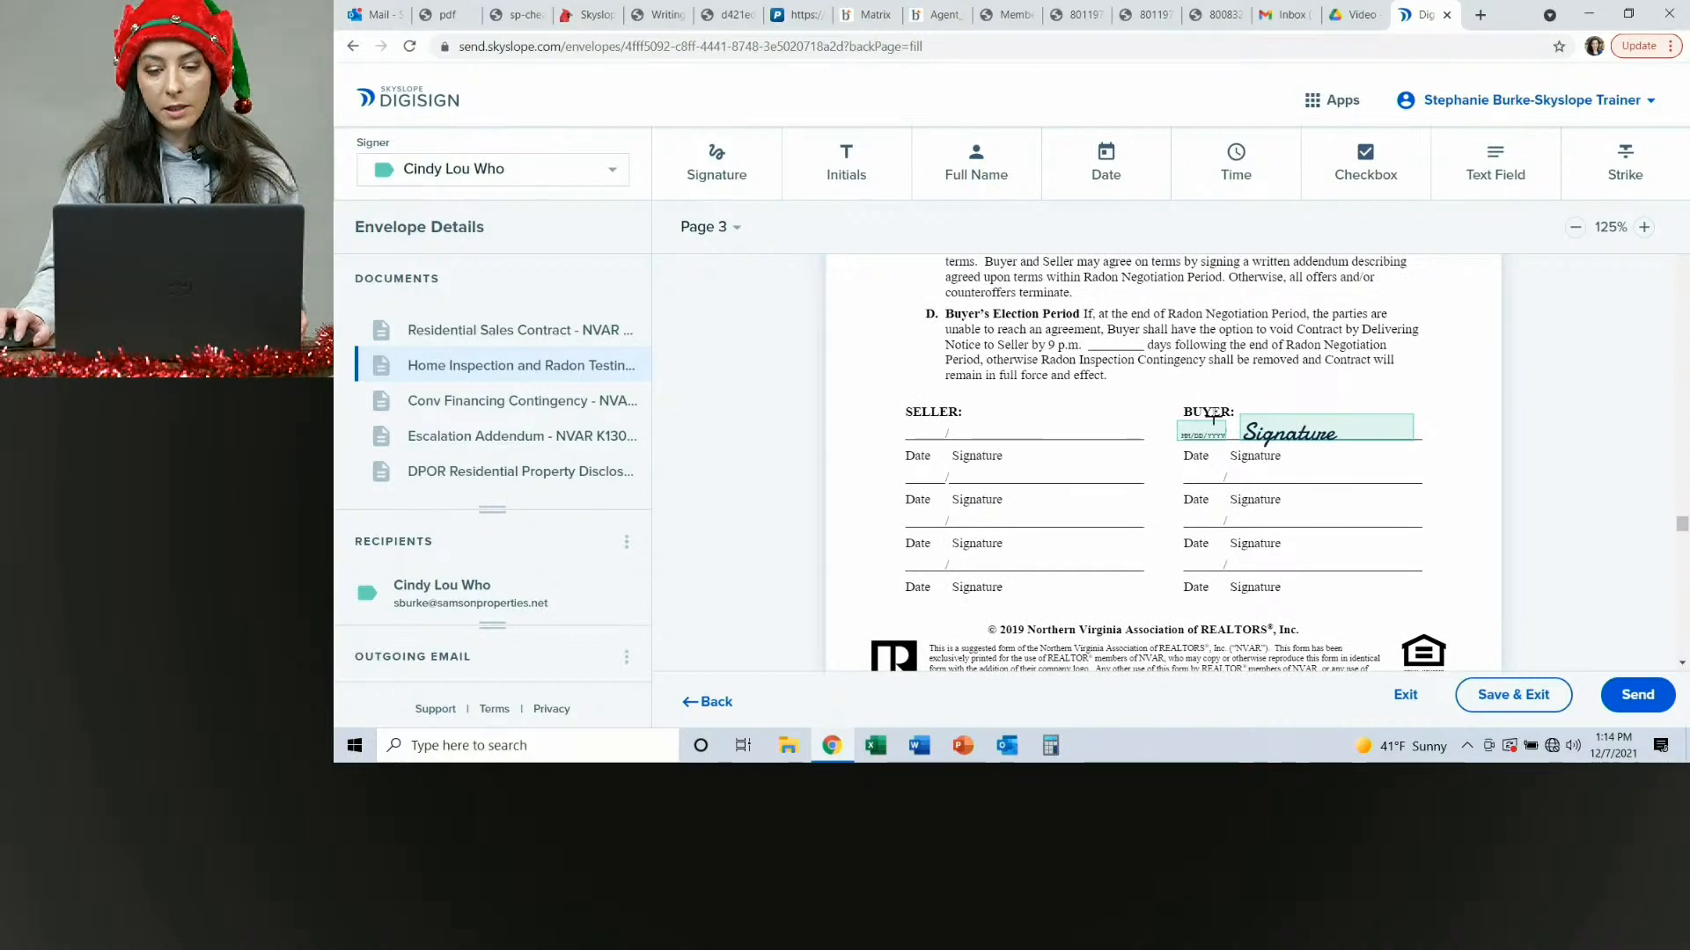
{"action": "scroll", "coordinate": [1061, 436], "scroll_direction": "down", "scroll_amount": 15}
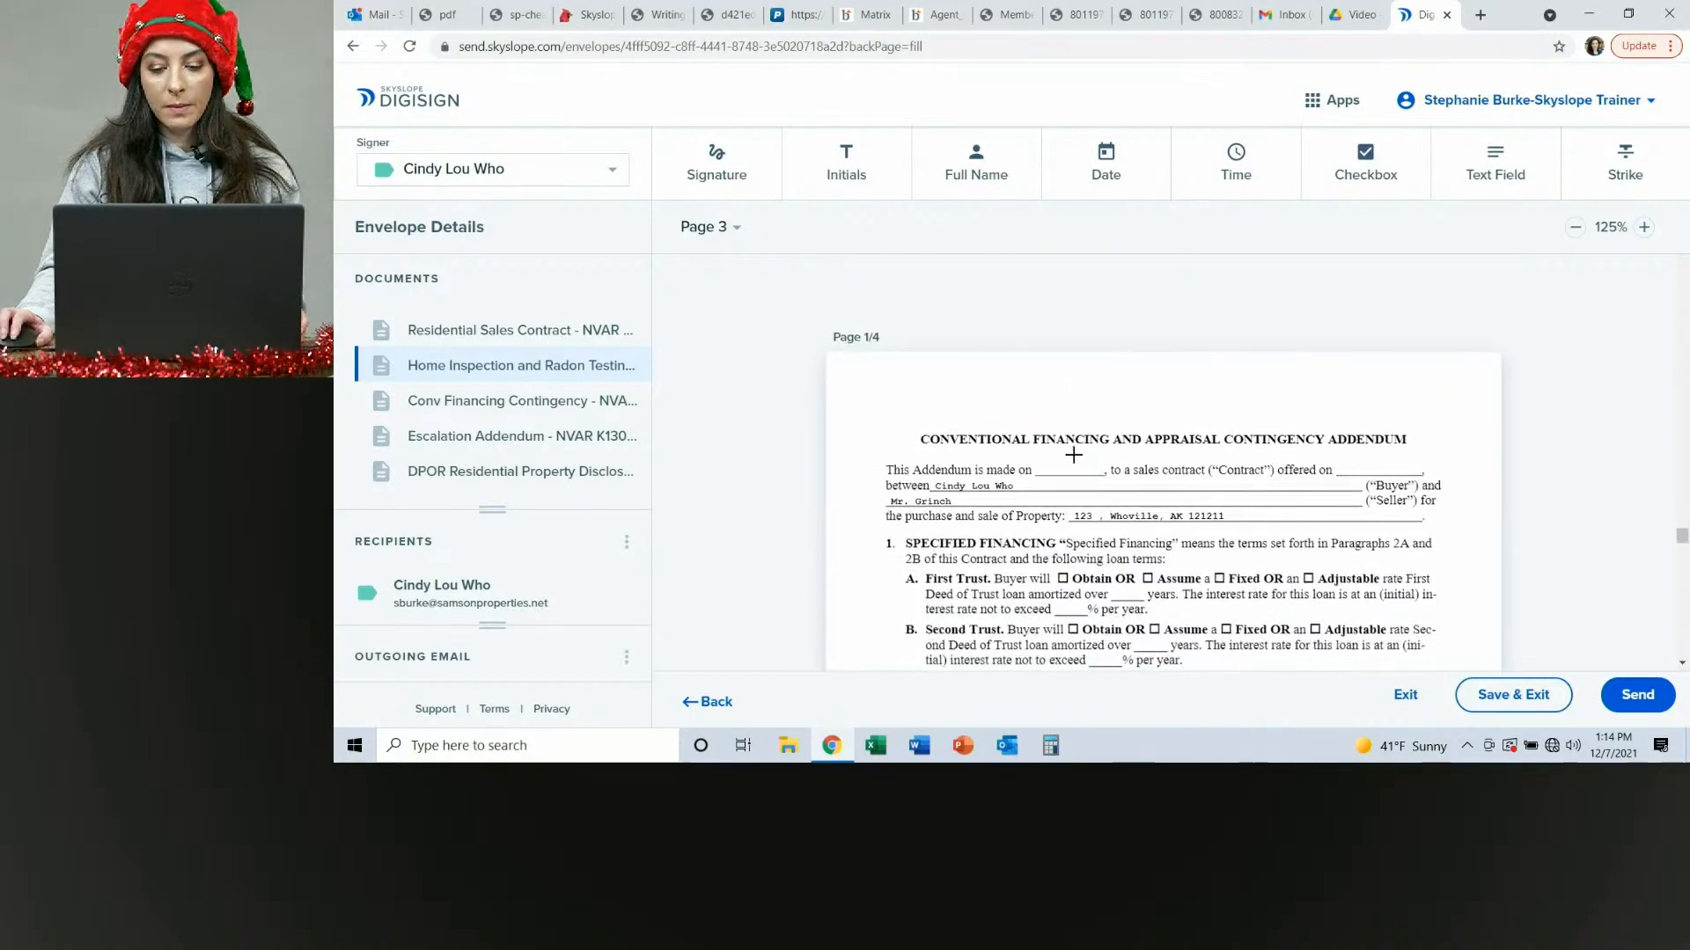
{"action": "scroll", "coordinate": [1073, 453], "scroll_direction": "down", "scroll_amount": 5}
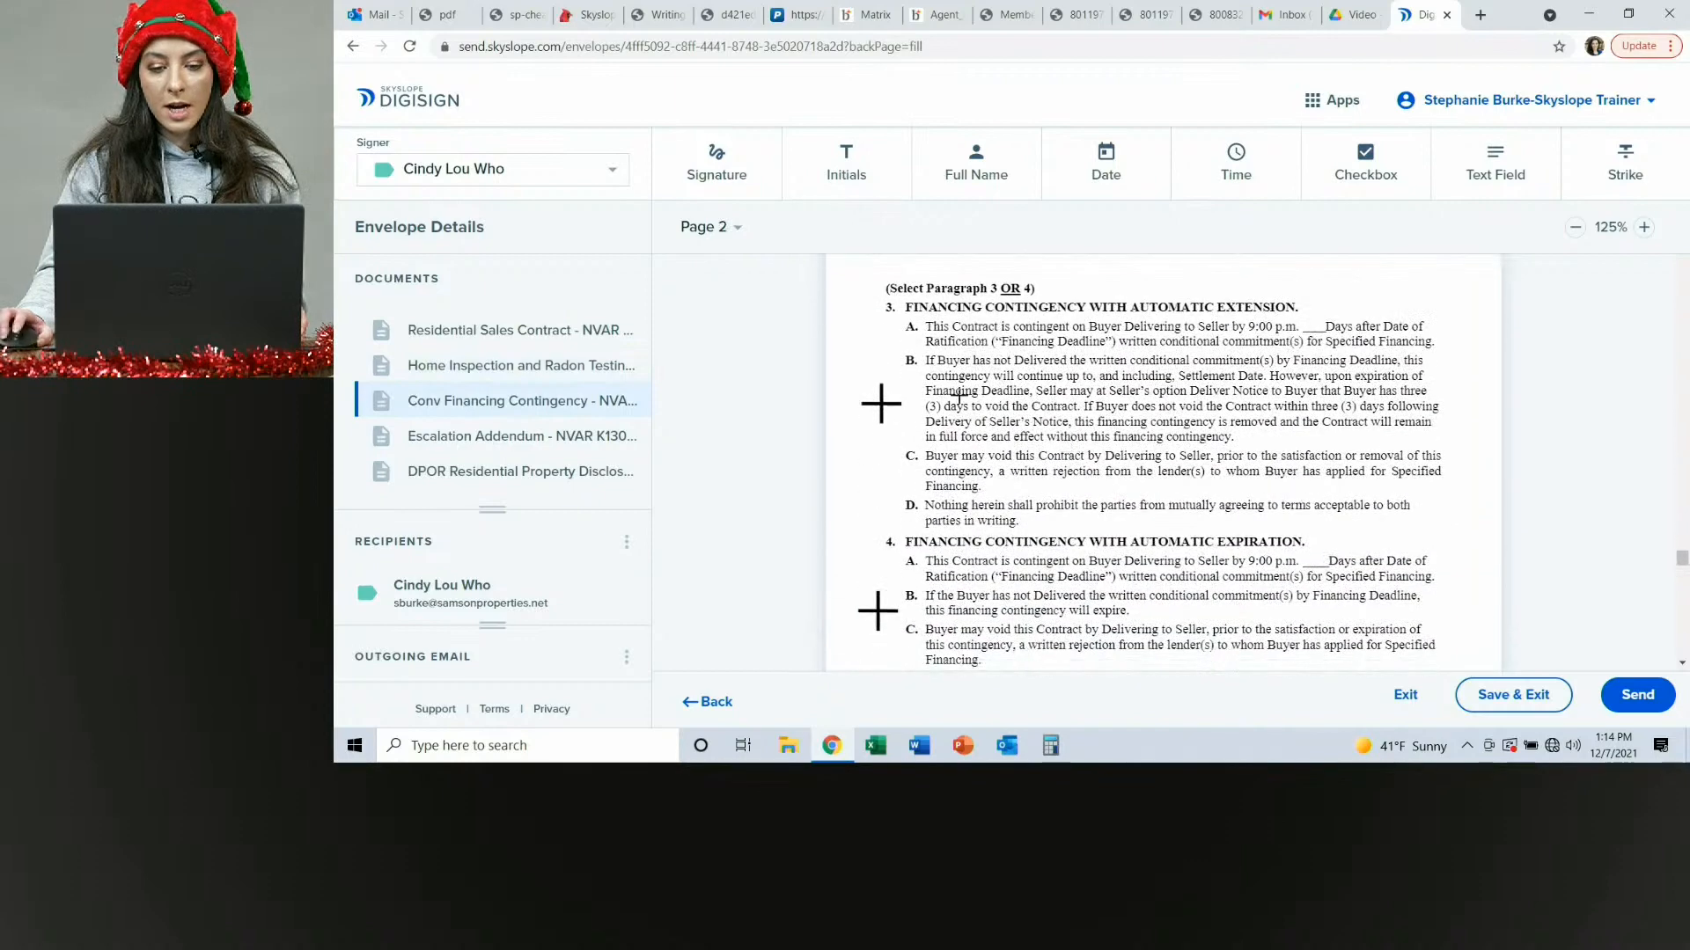
{"action": "left_click", "coordinate": [837, 174]}
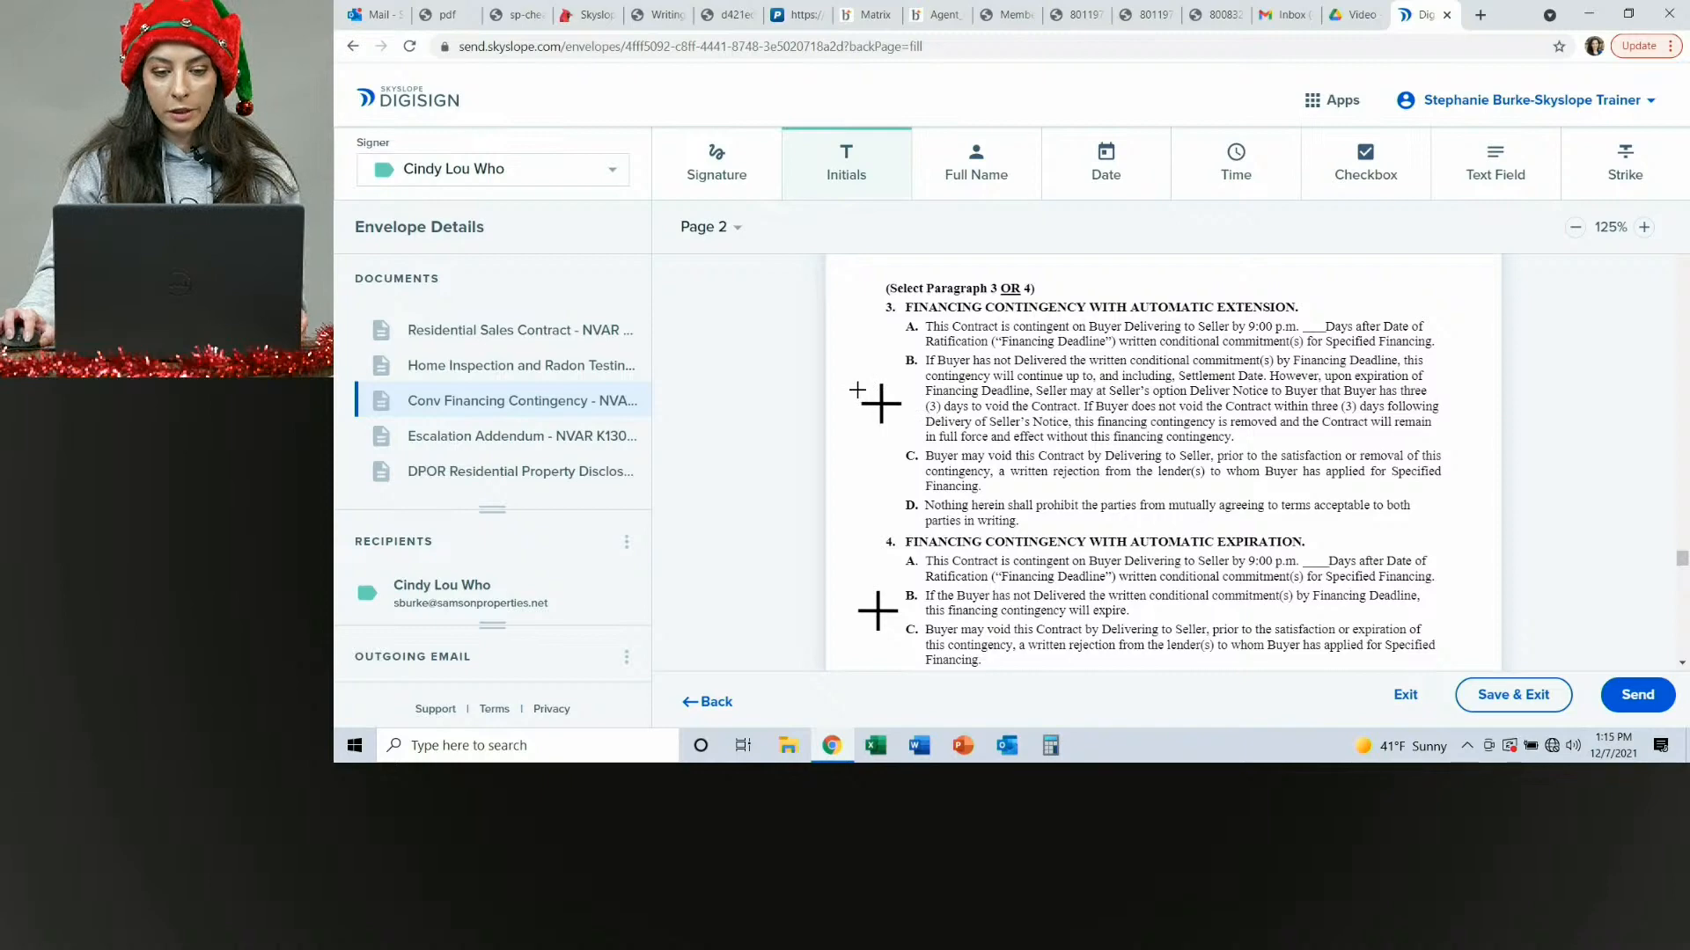
{"action": "left_click", "coordinate": [857, 390]}
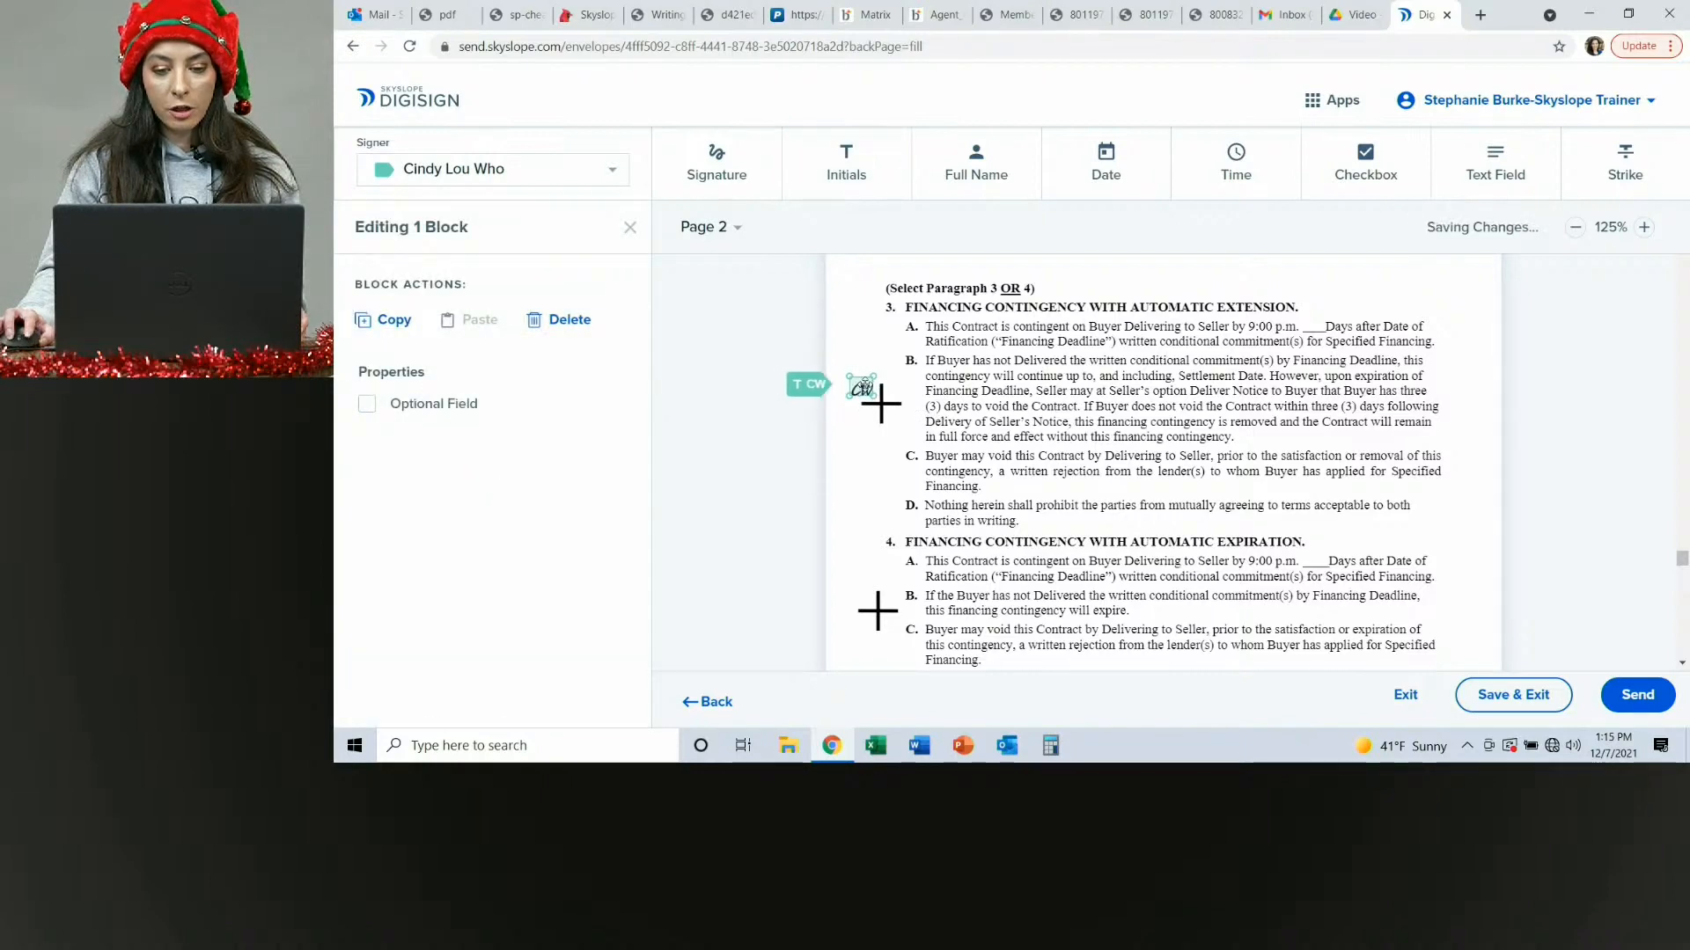
{"action": "left_click", "coordinate": [906, 334]}
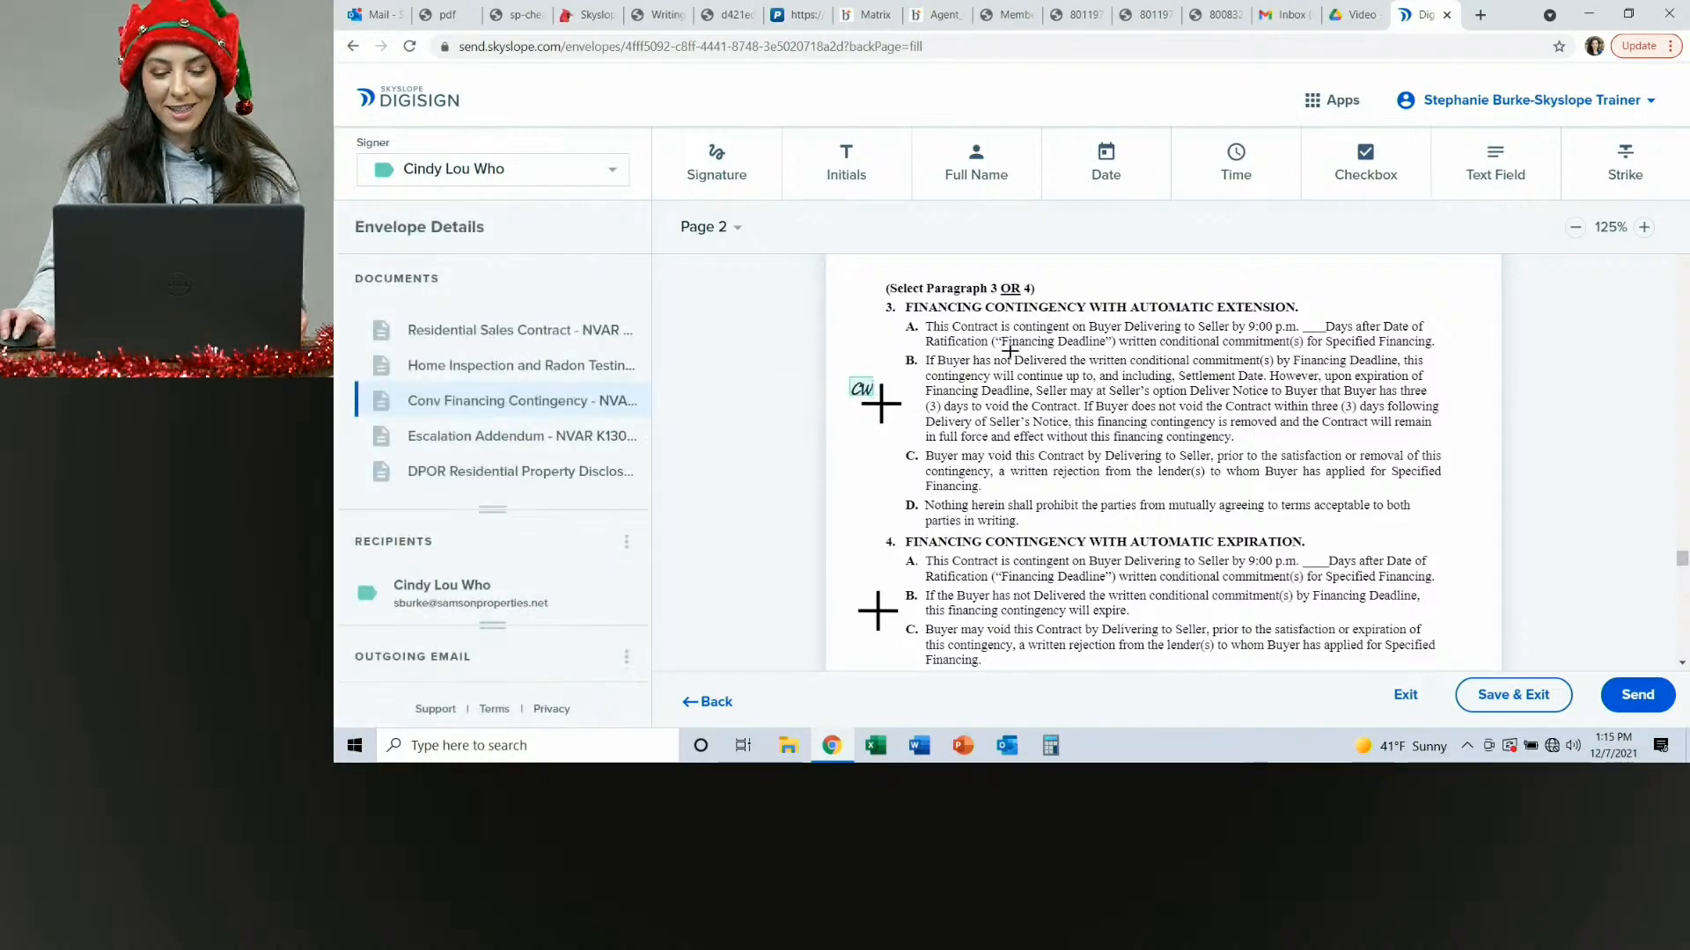
Scroll through the financing, escalation and DPOR documents to review the placed signature and initials fields.
{"action": "scroll", "coordinate": [1009, 351], "scroll_direction": "down", "scroll_amount": 10}
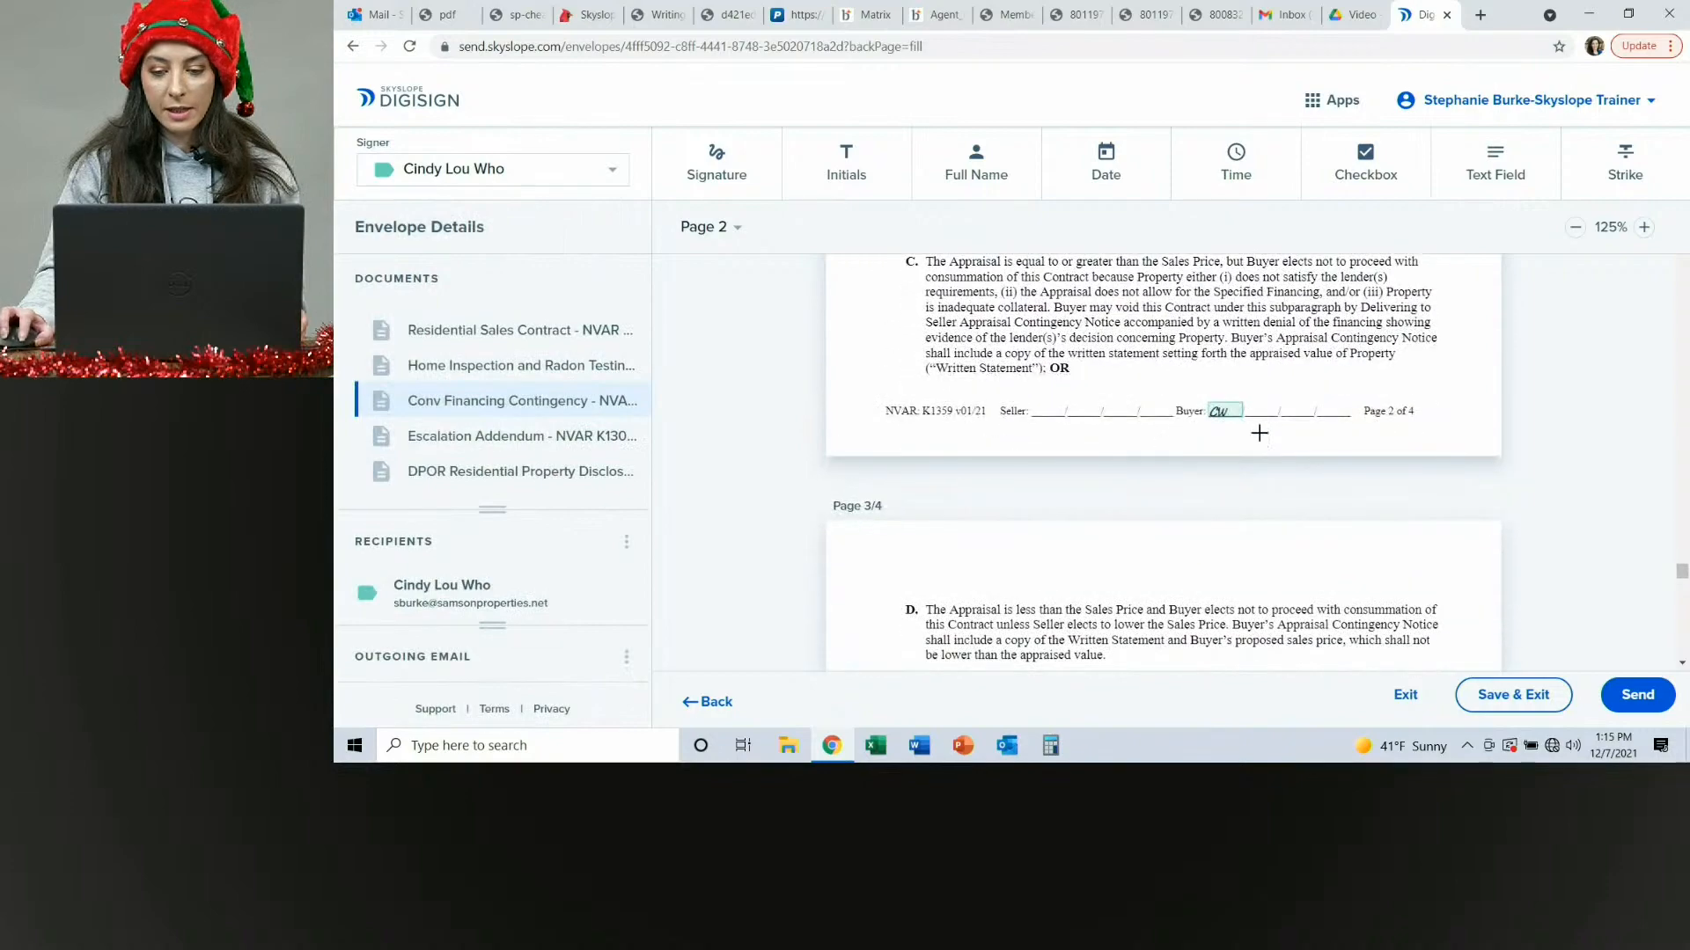
{"action": "scroll", "coordinate": [1258, 433], "scroll_direction": "down", "scroll_amount": 10}
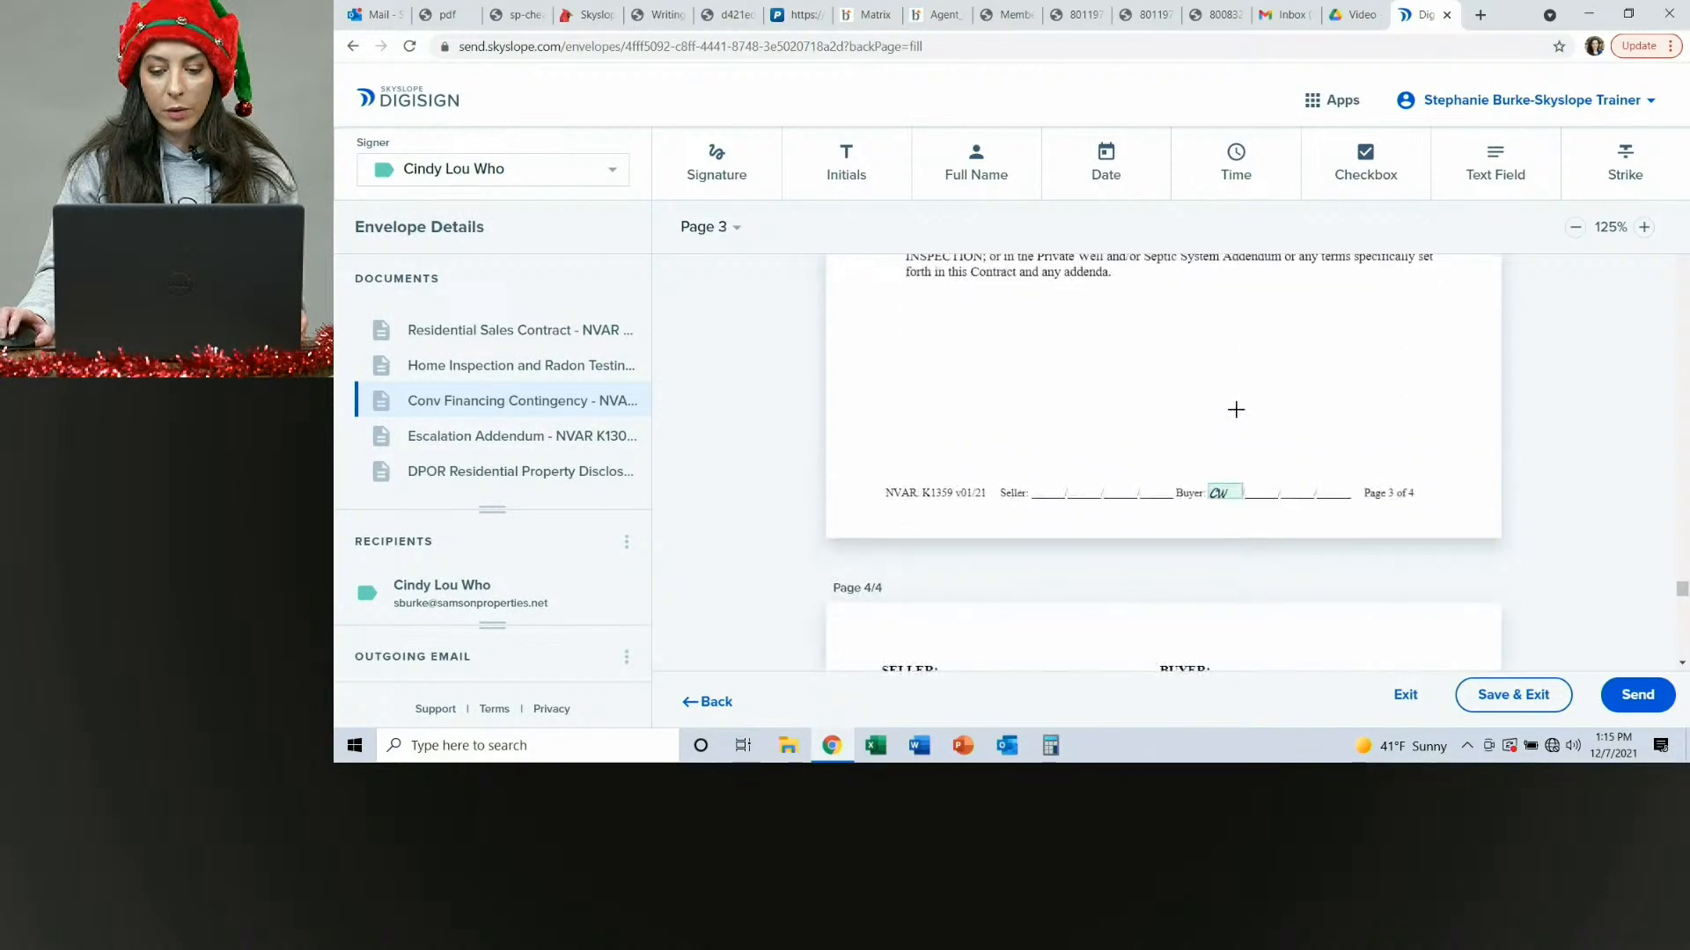
{"action": "scroll", "coordinate": [1235, 409], "scroll_direction": "down", "scroll_amount": 5}
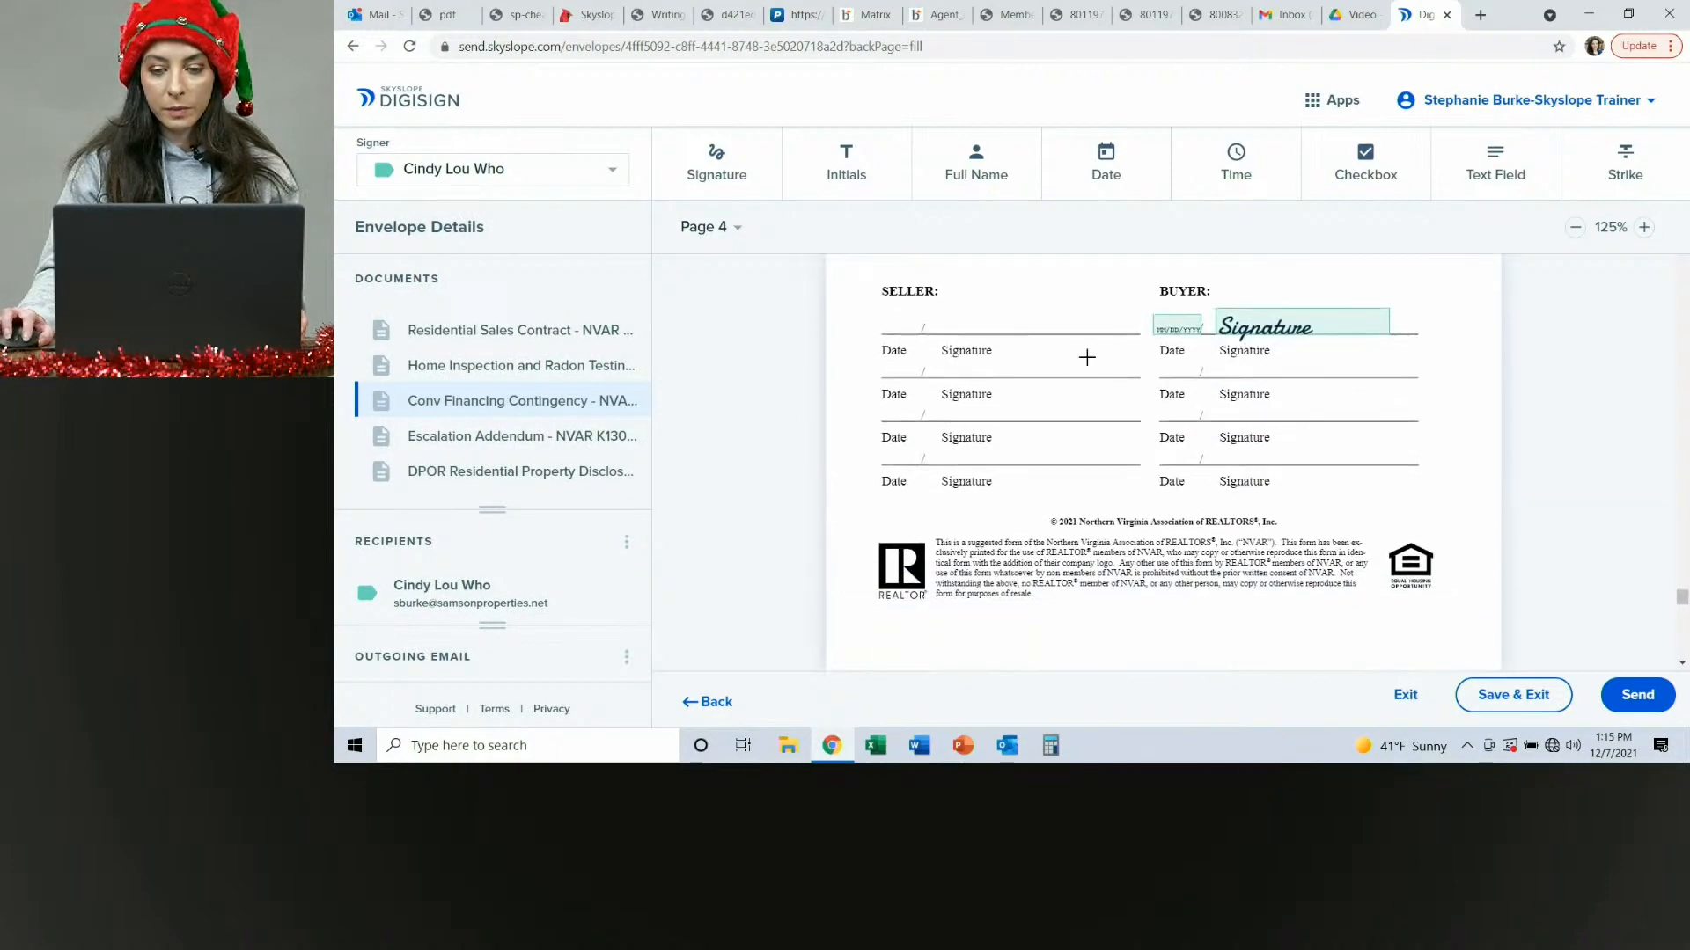
{"action": "scroll", "coordinate": [1087, 357], "scroll_direction": "down", "scroll_amount": 10}
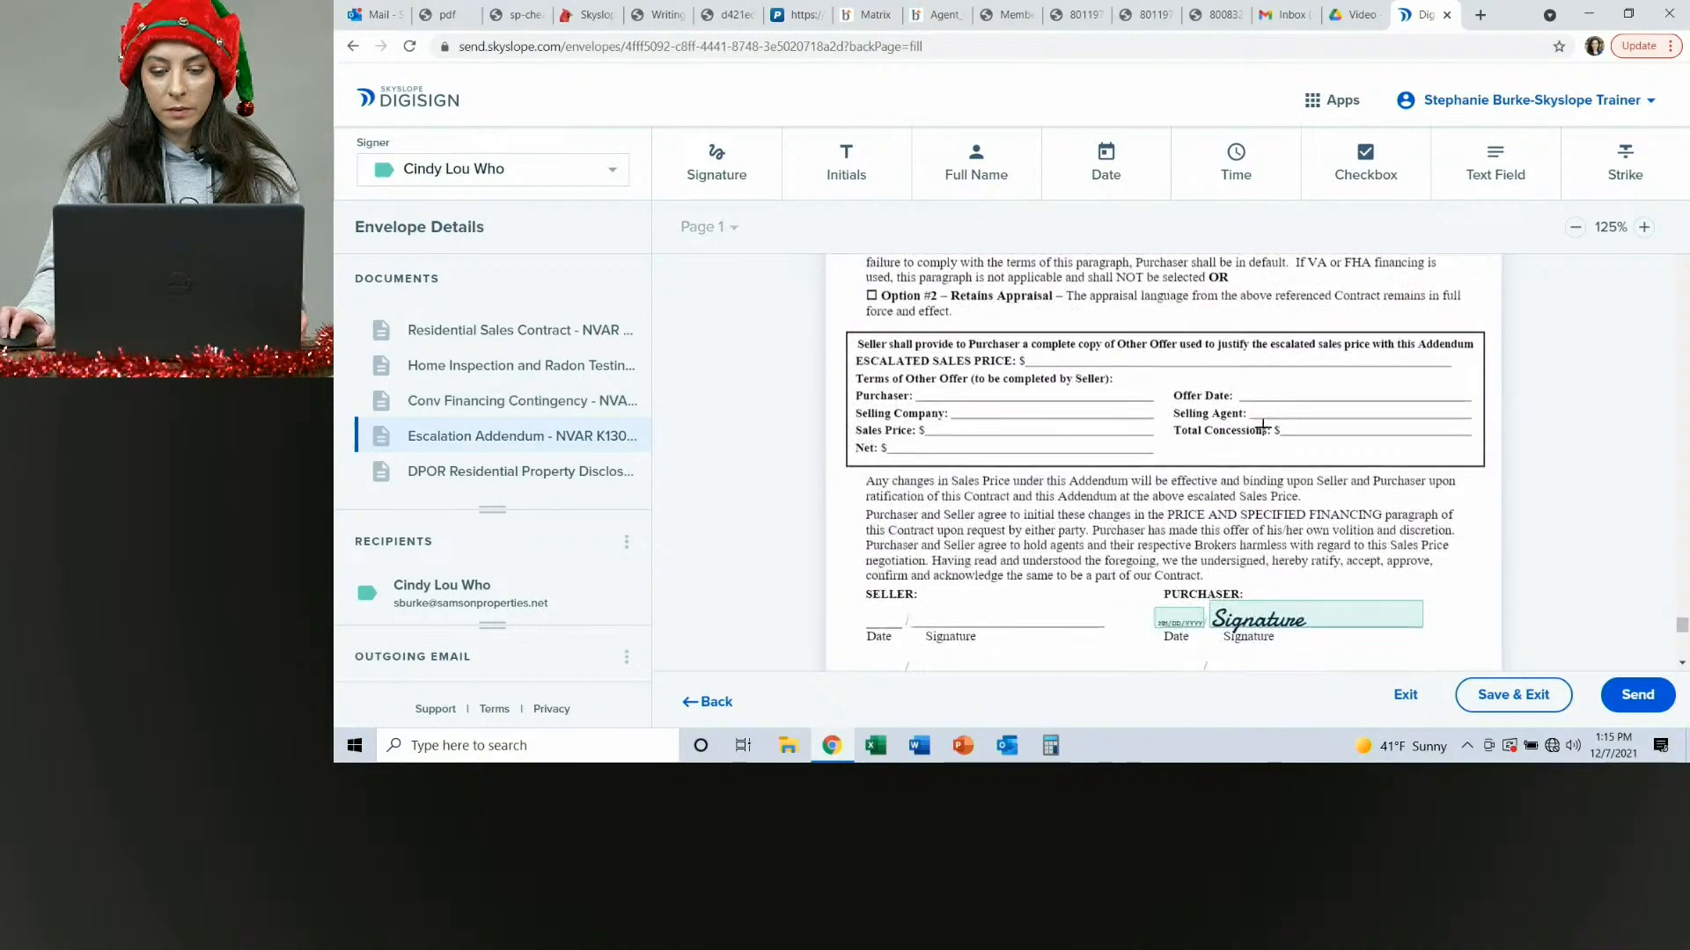
{"action": "scroll", "coordinate": [1263, 425], "scroll_direction": "down", "scroll_amount": 2}
{"action": "scroll", "coordinate": [993, 429], "scroll_direction": "down", "scroll_amount": 12}
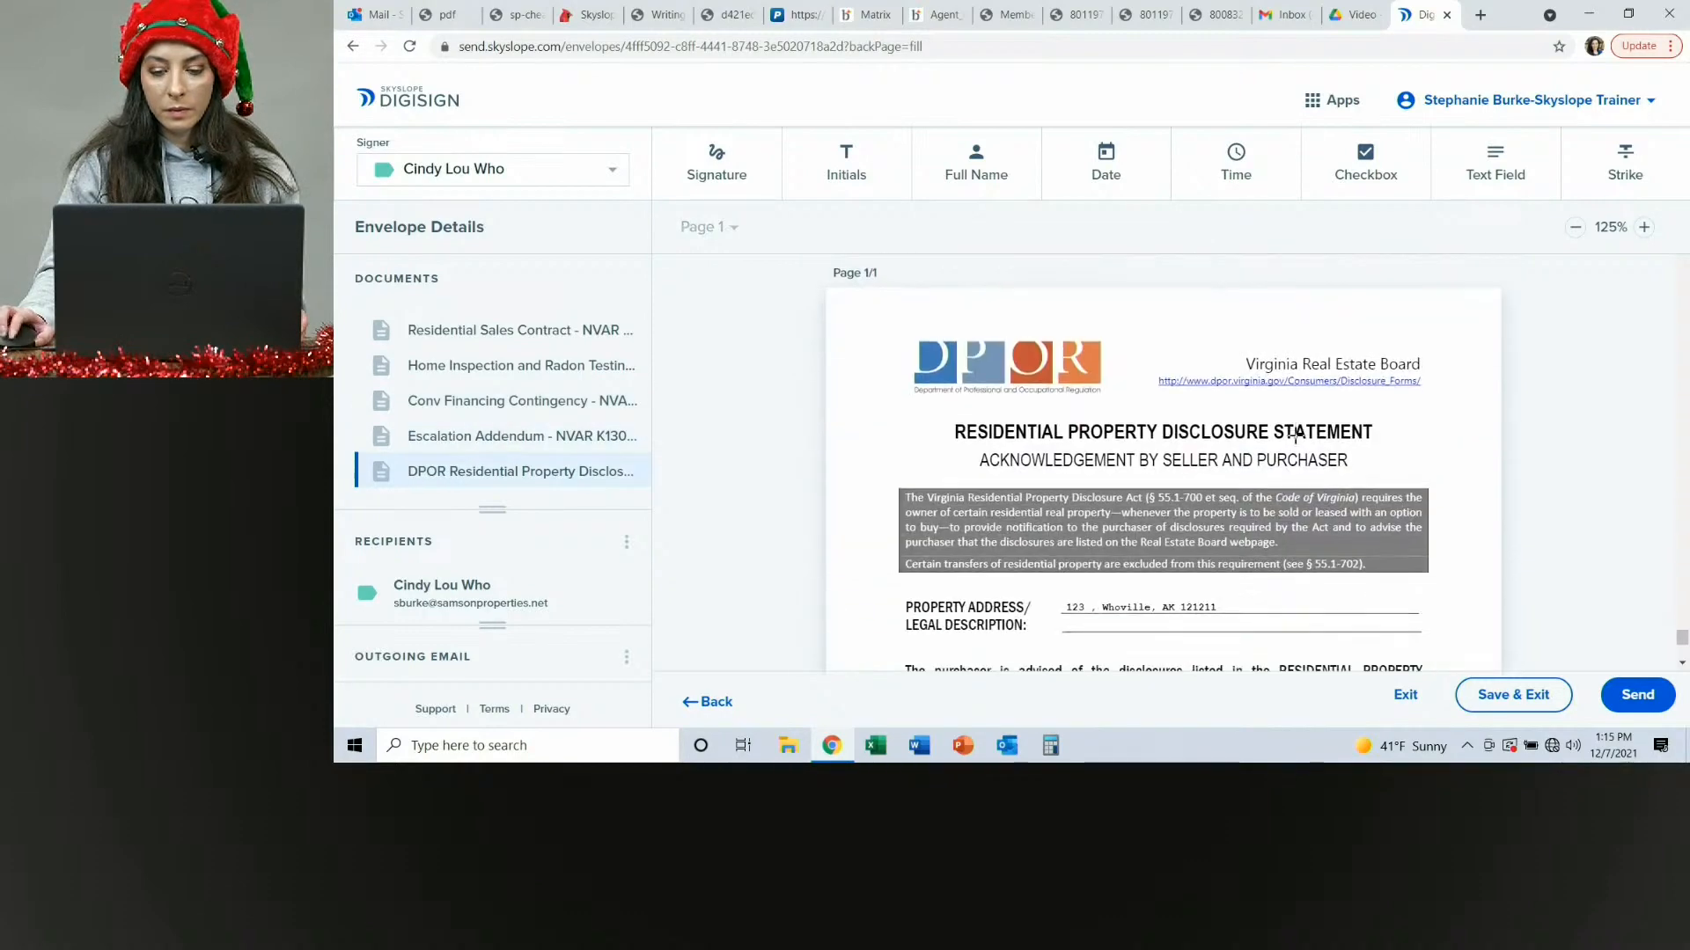
{"action": "scroll", "coordinate": [1179, 520], "scroll_direction": "up", "scroll_amount": 10}
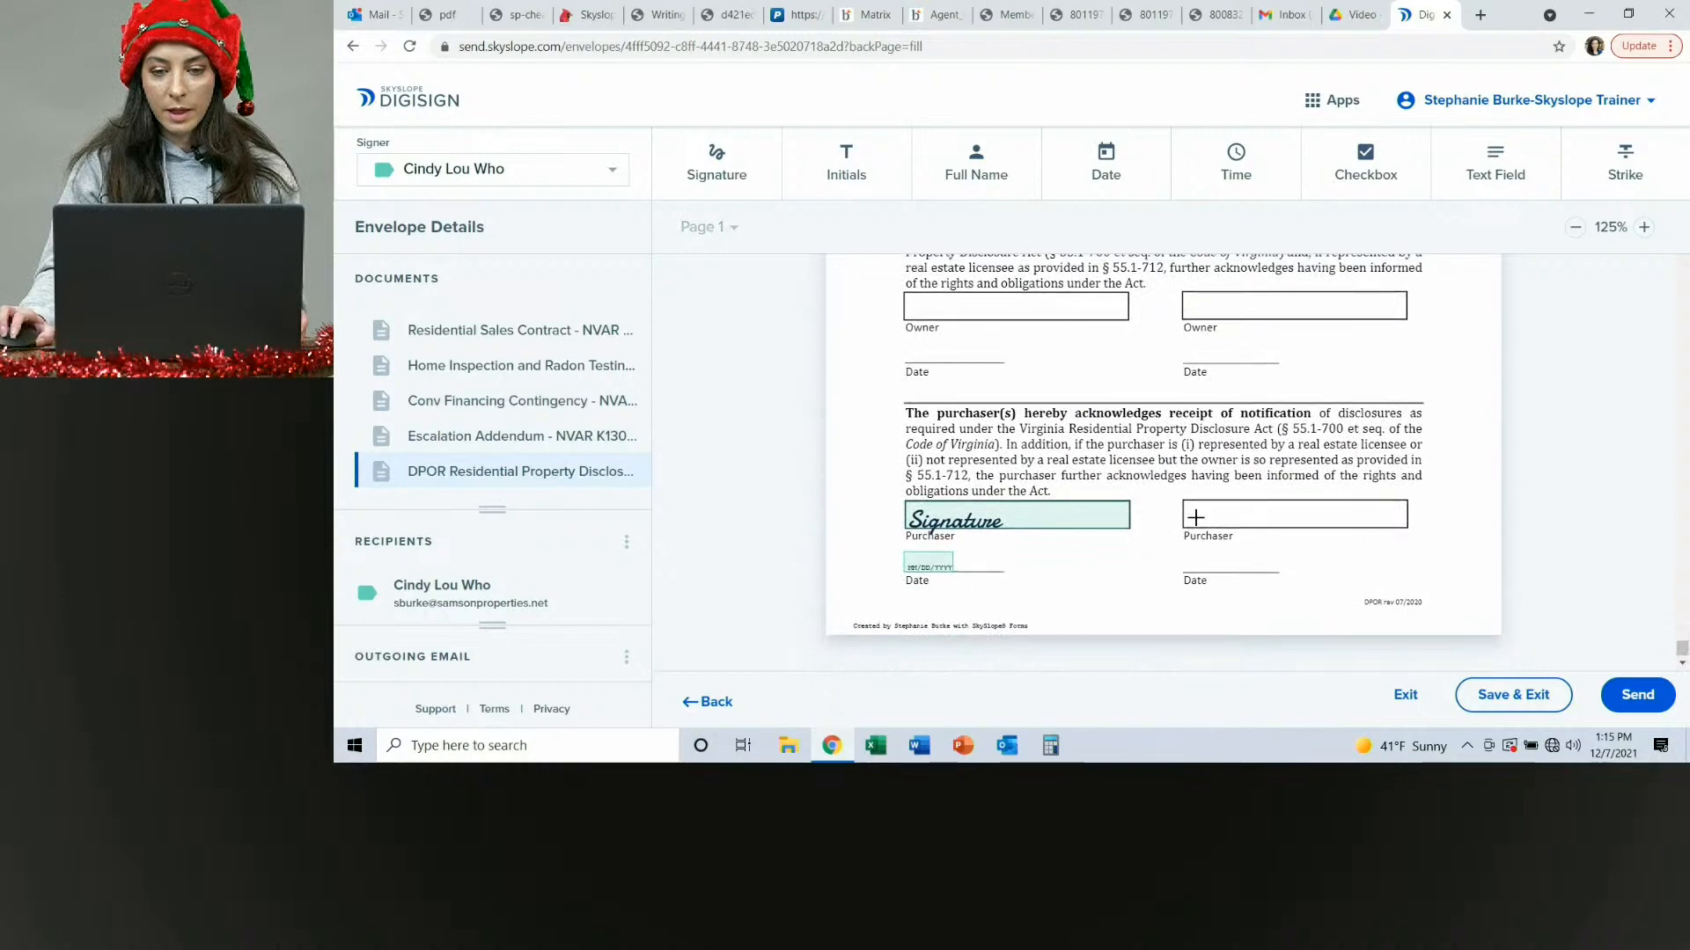
{"action": "scroll", "coordinate": [1283, 509], "scroll_direction": "up", "scroll_amount": 3}
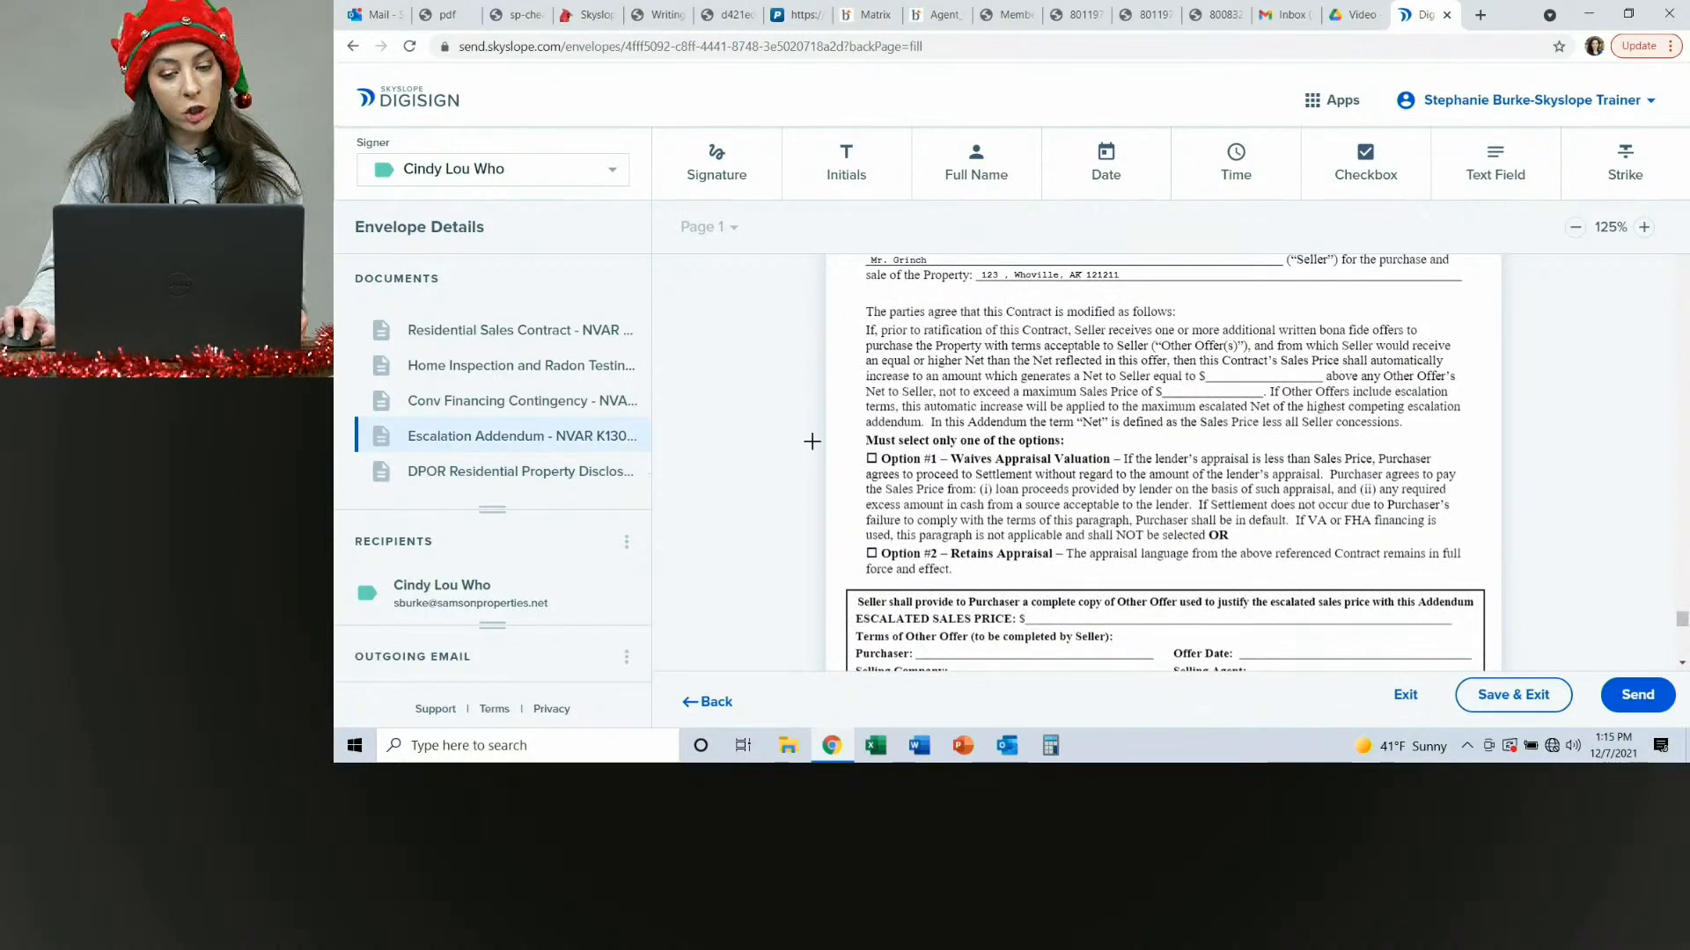
Add a read-only checkbox, checked by default, on Option #2 – Retains Appraisal in the escalation addendum.
{"action": "left_click", "coordinate": [1358, 180]}
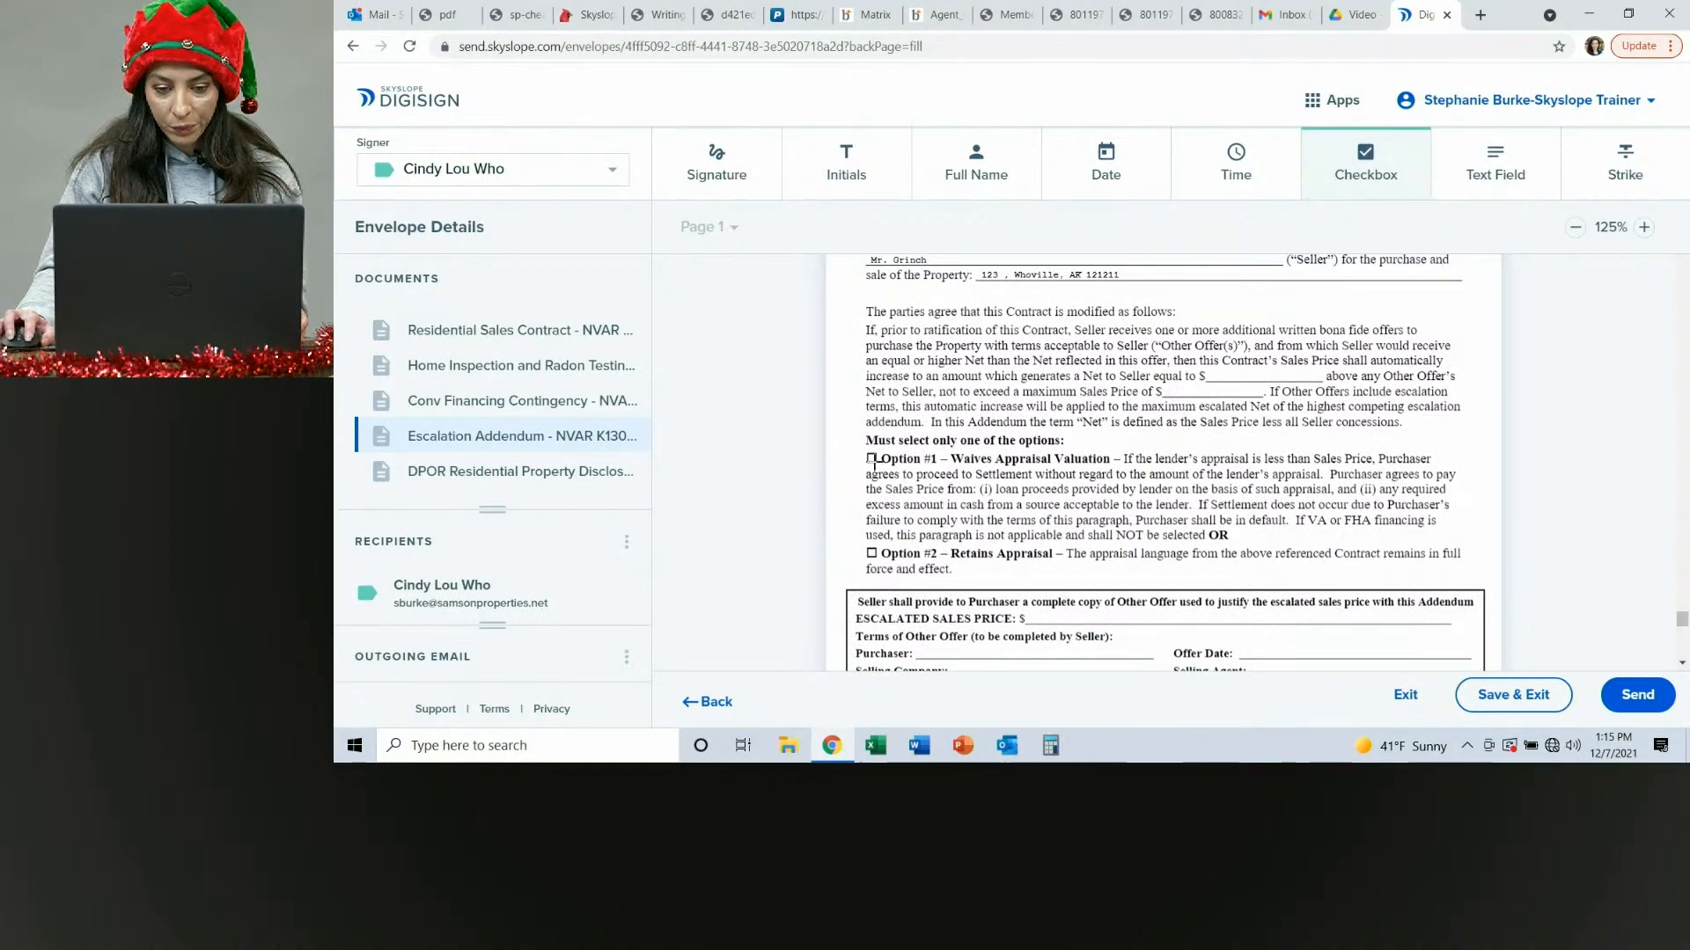
{"action": "left_click", "coordinate": [870, 552]}
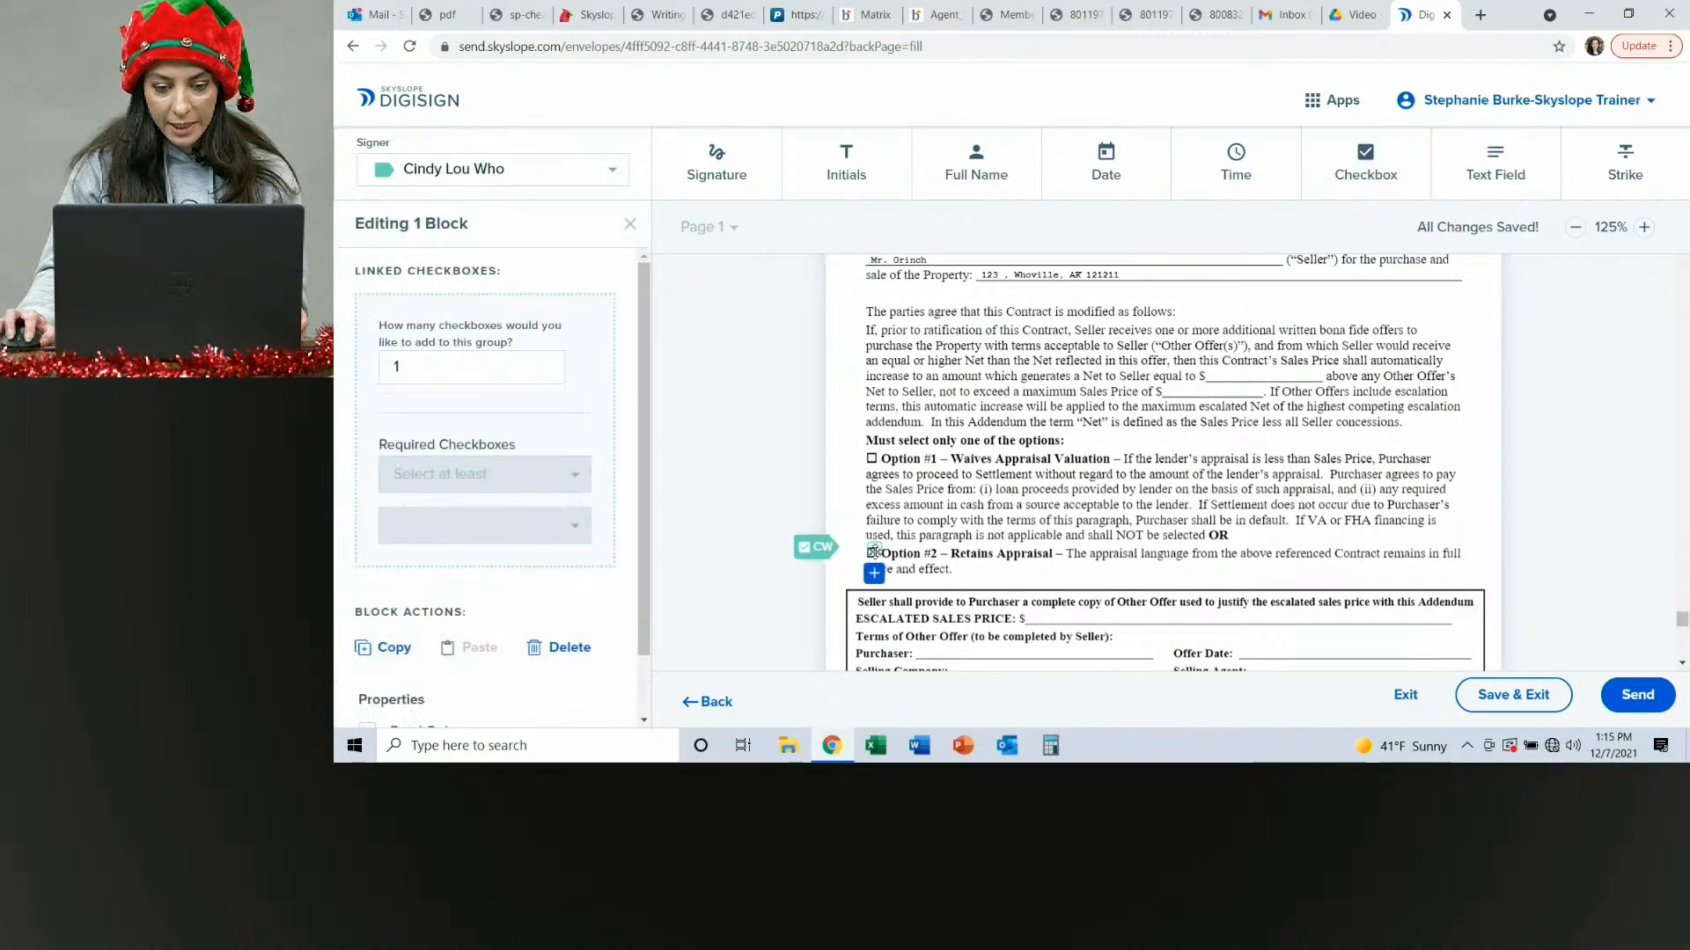
{"action": "left_click_drag", "start_coordinate": [873, 551], "coordinate": [873, 557]}
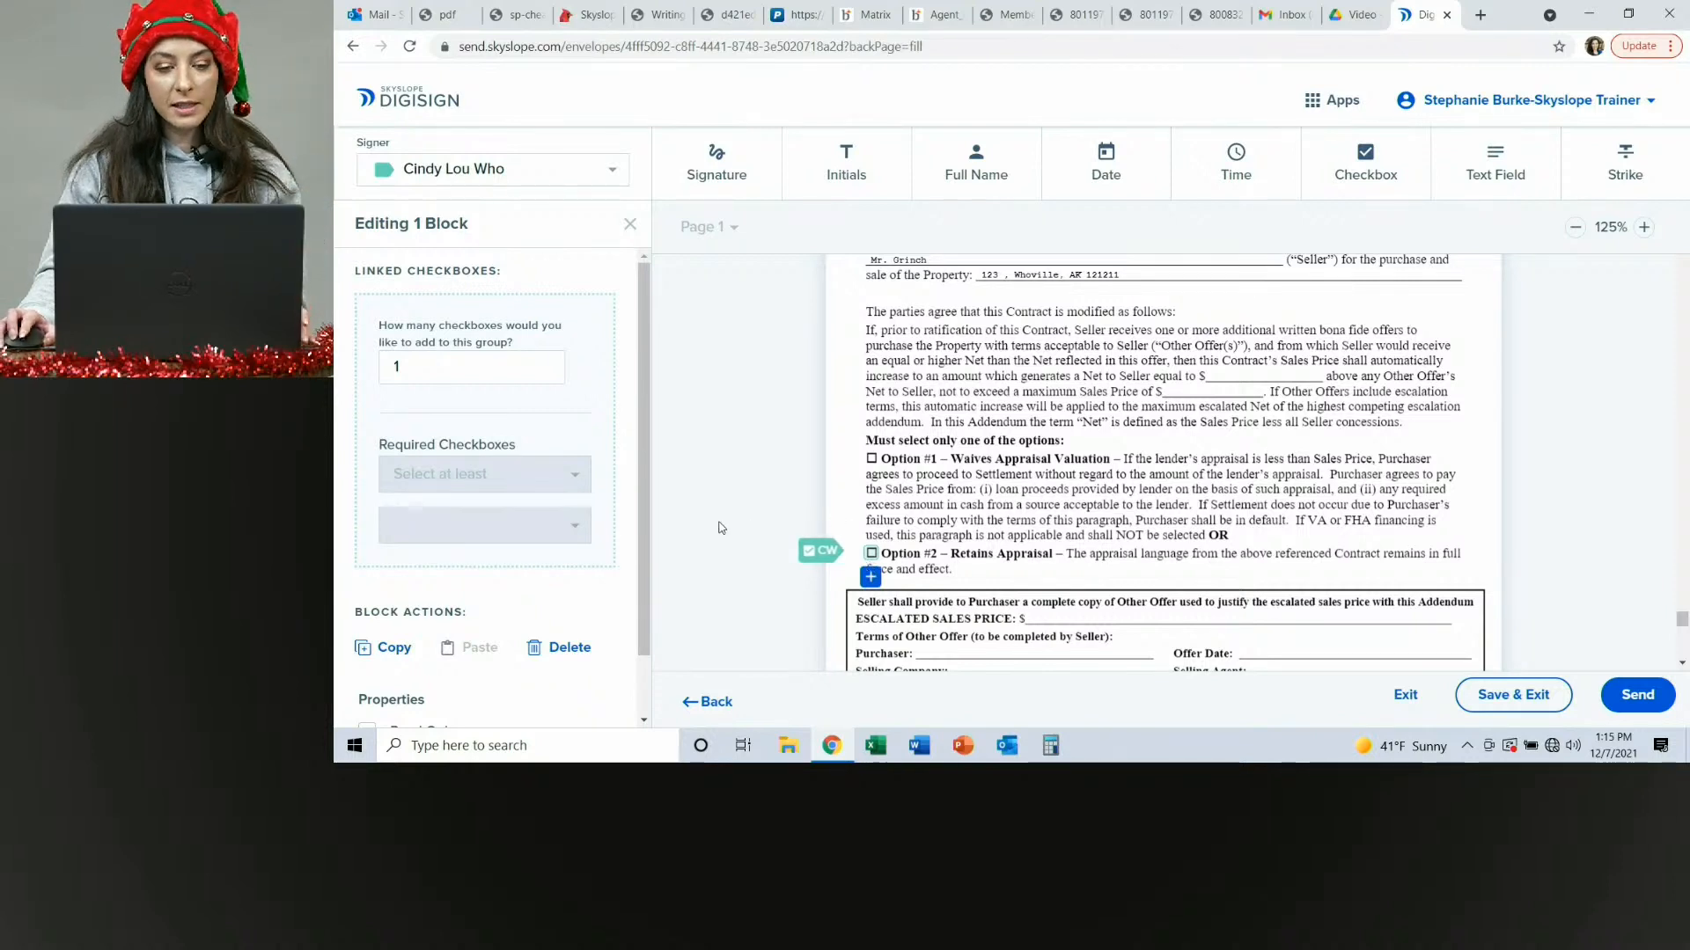
{"action": "scroll", "coordinate": [546, 566], "scroll_direction": "down", "scroll_amount": 1}
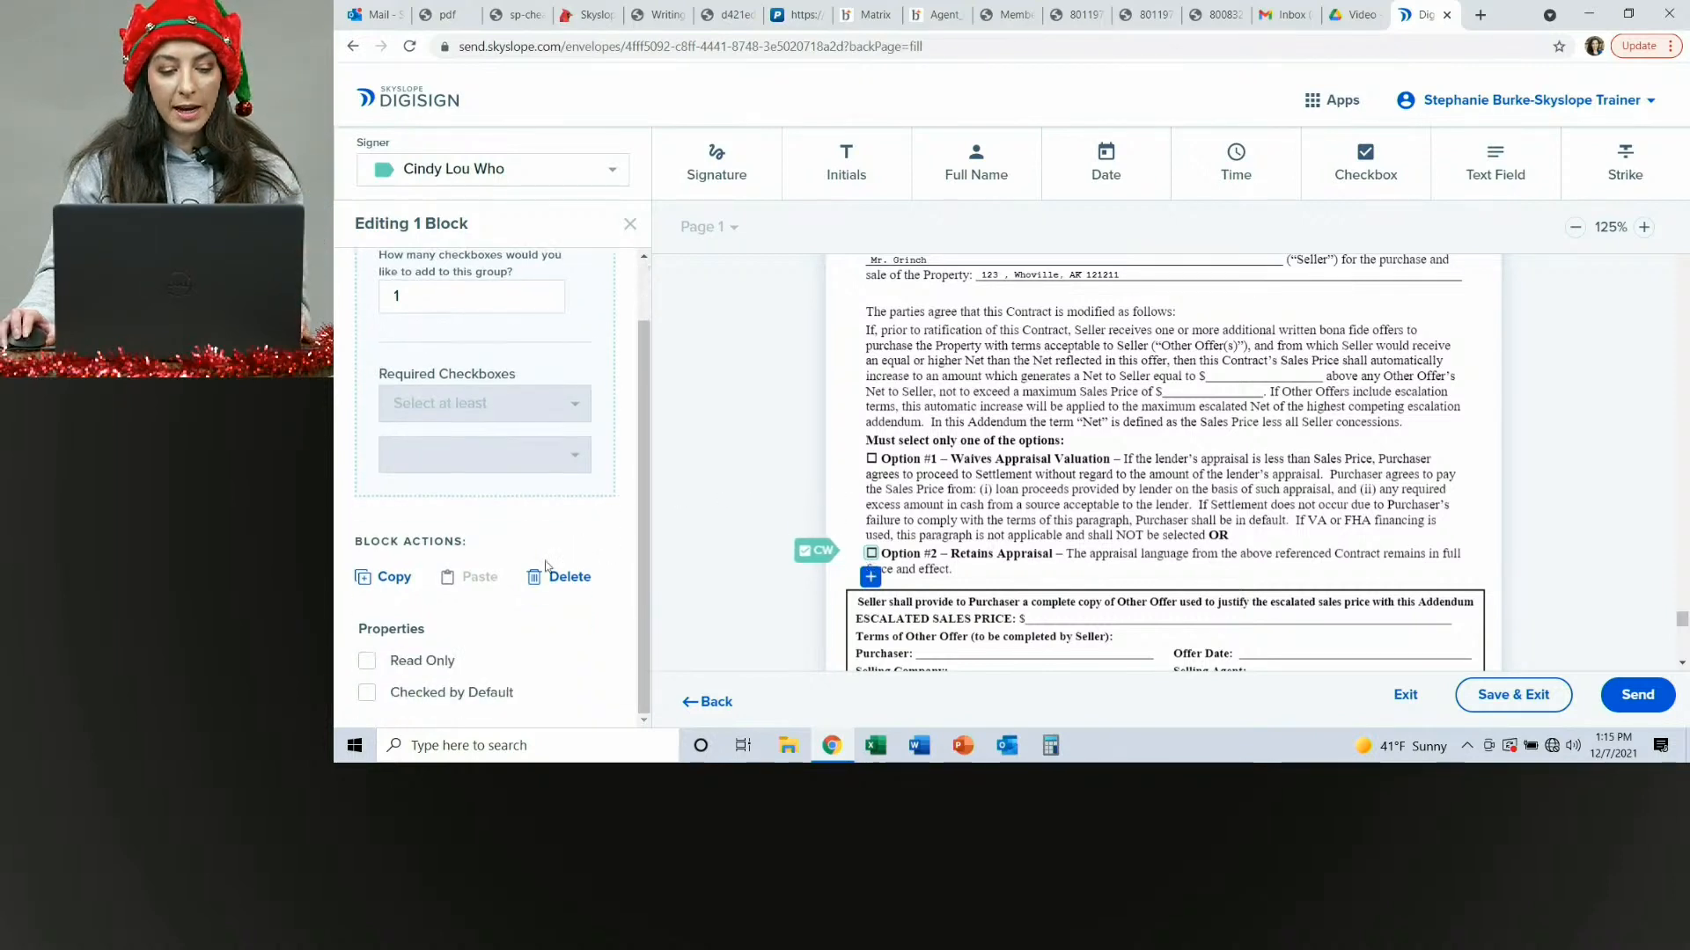
{"action": "left_click", "coordinate": [367, 665]}
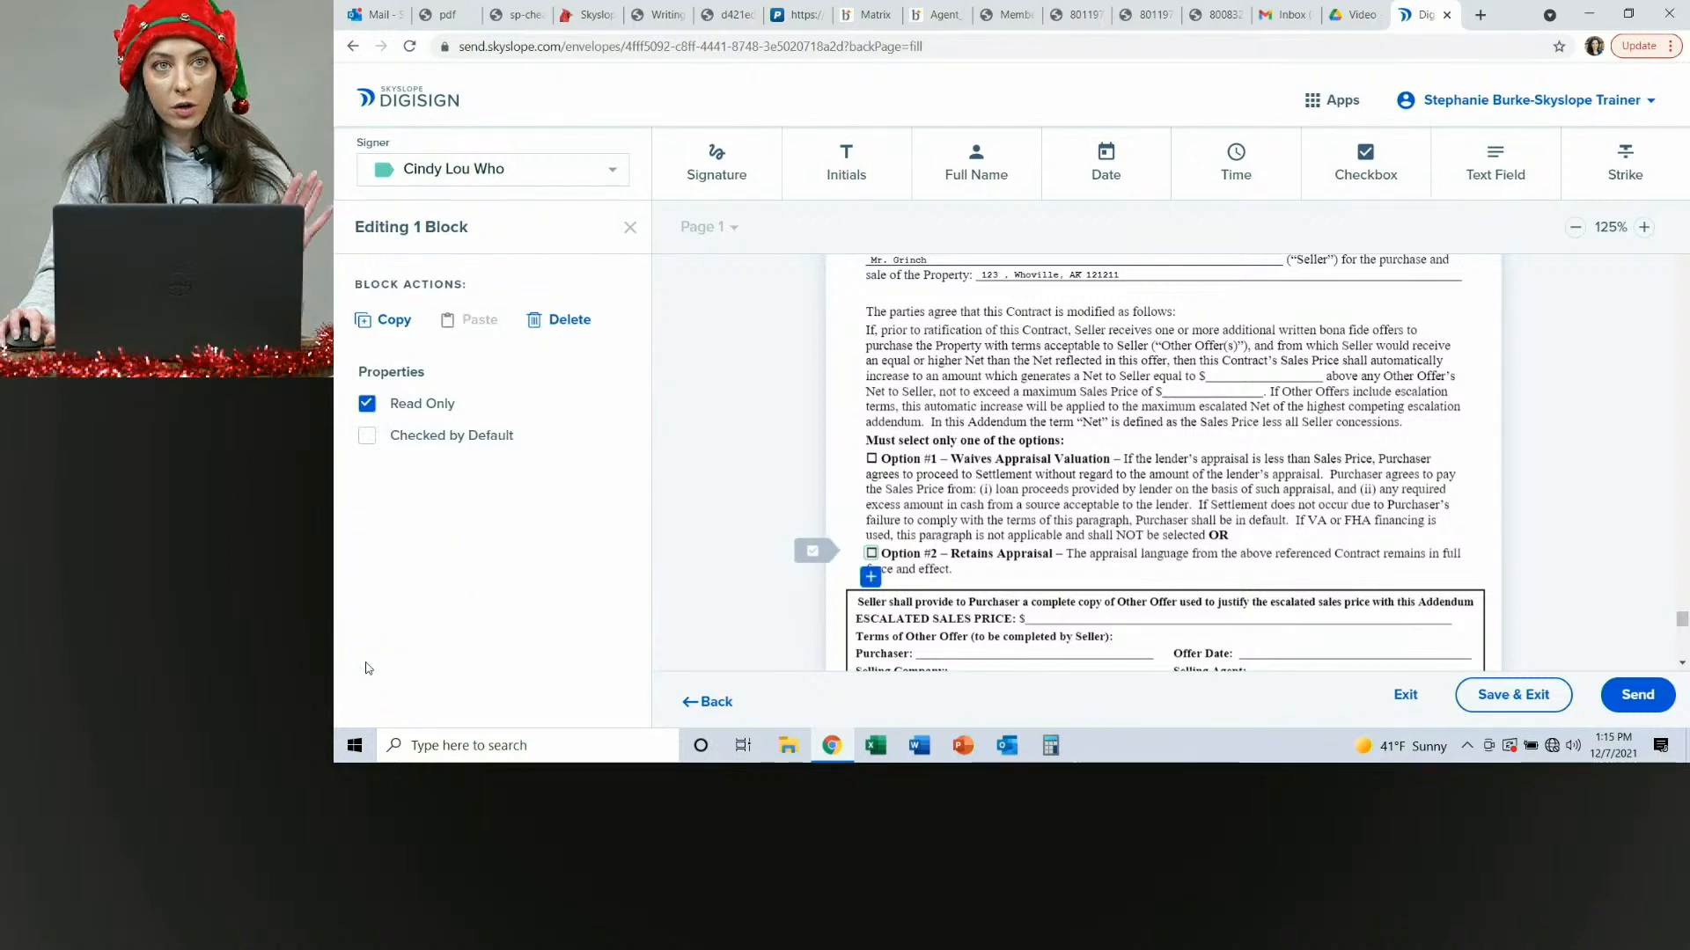
{"action": "left_click", "coordinate": [367, 435]}
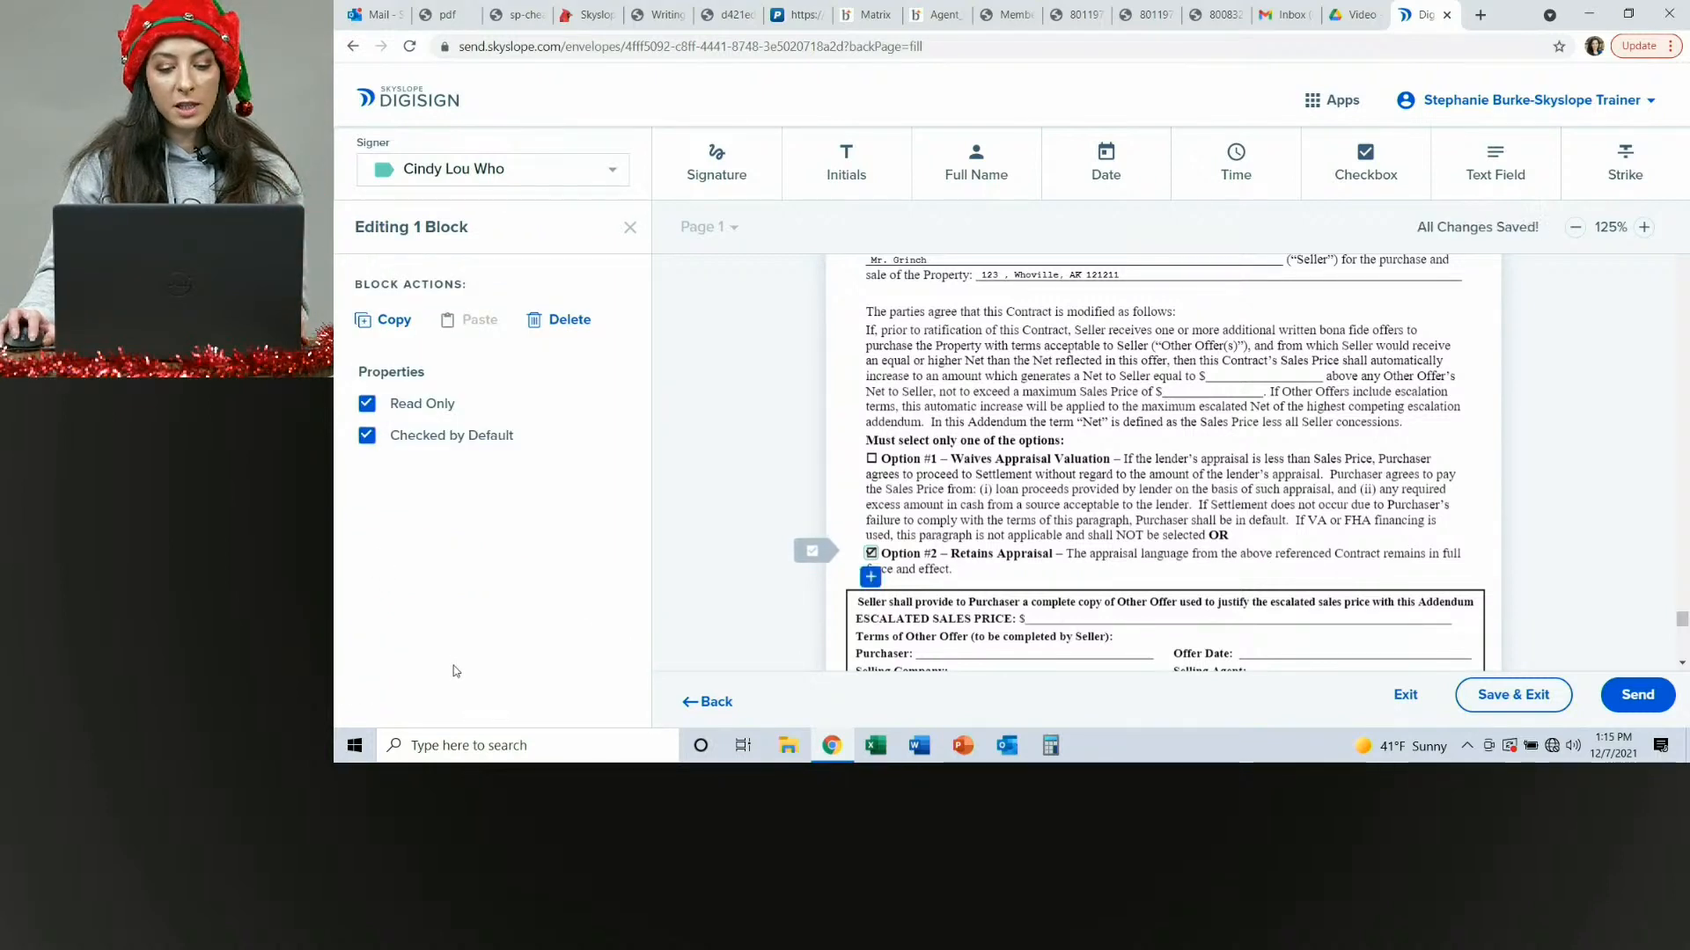
{"action": "left_click", "coordinate": [961, 569]}
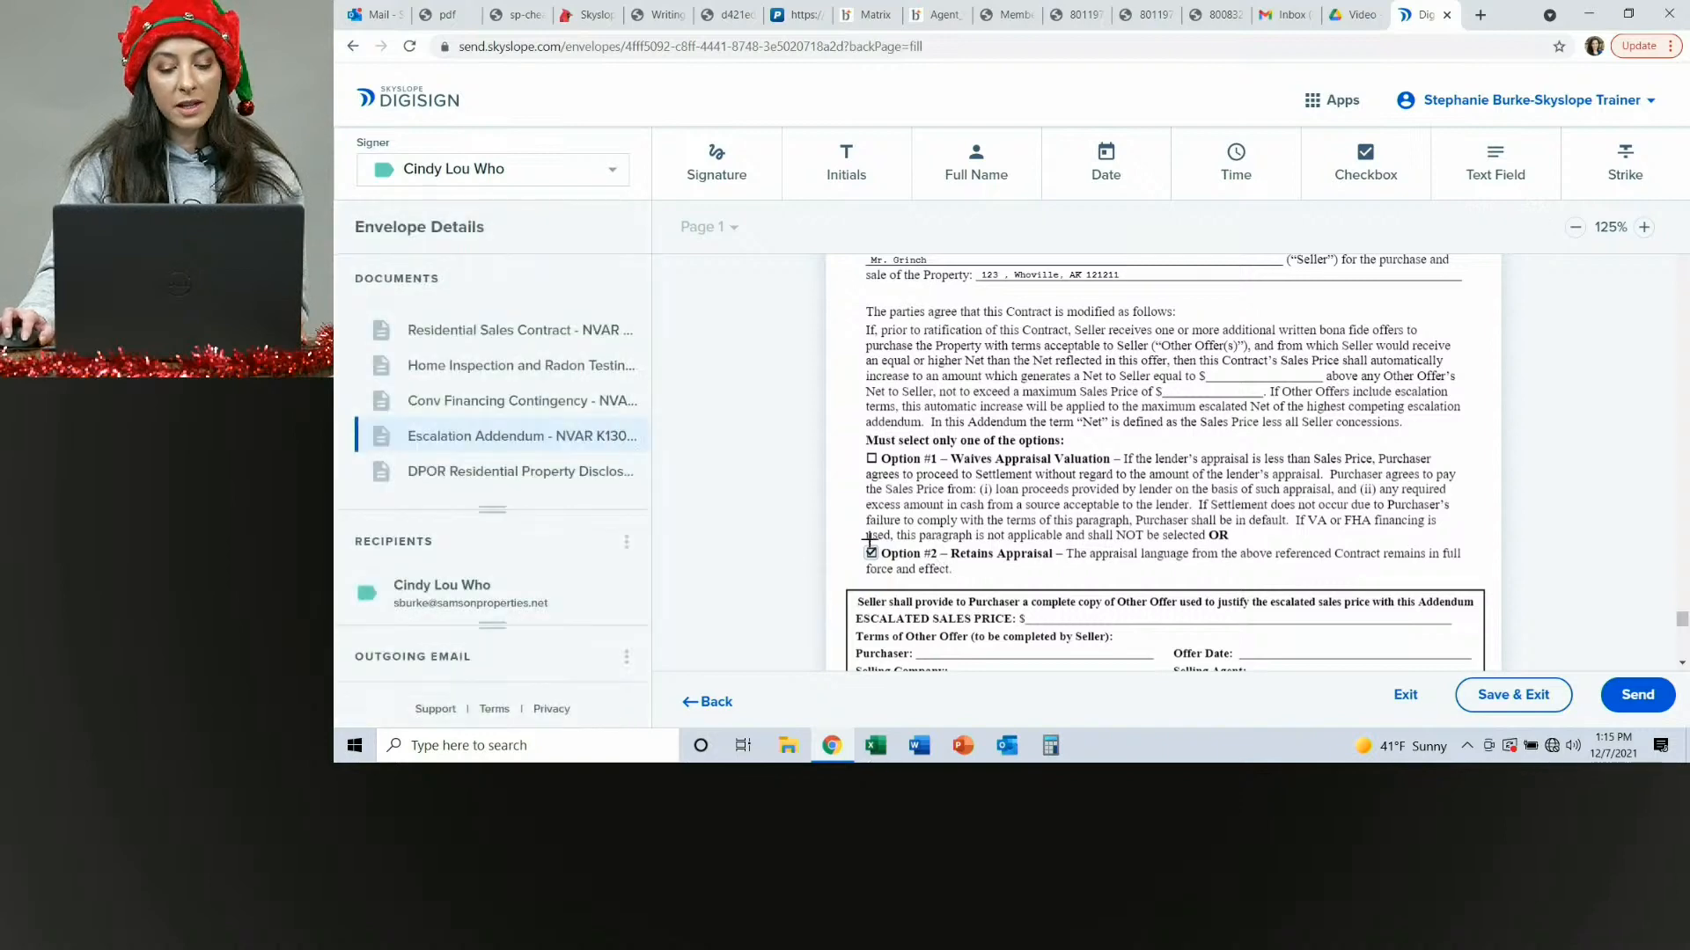
{"action": "scroll", "coordinate": [967, 543], "scroll_direction": "up", "scroll_amount": 20}
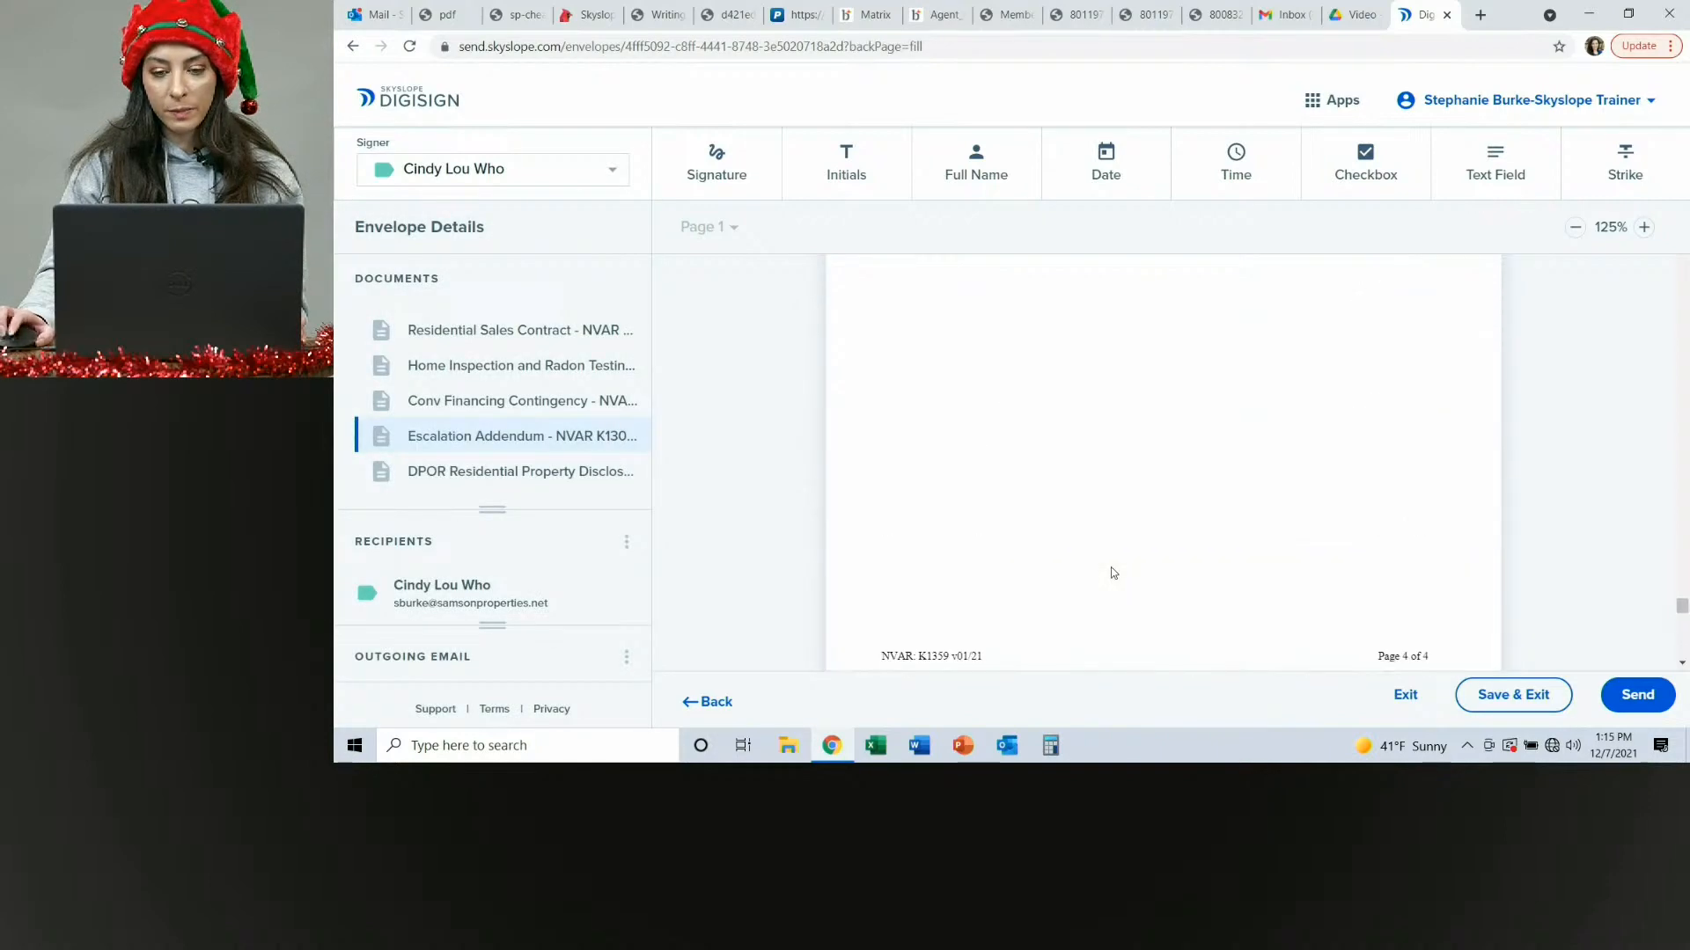
{"action": "scroll", "coordinate": [1109, 566], "scroll_direction": "up", "scroll_amount": 20}
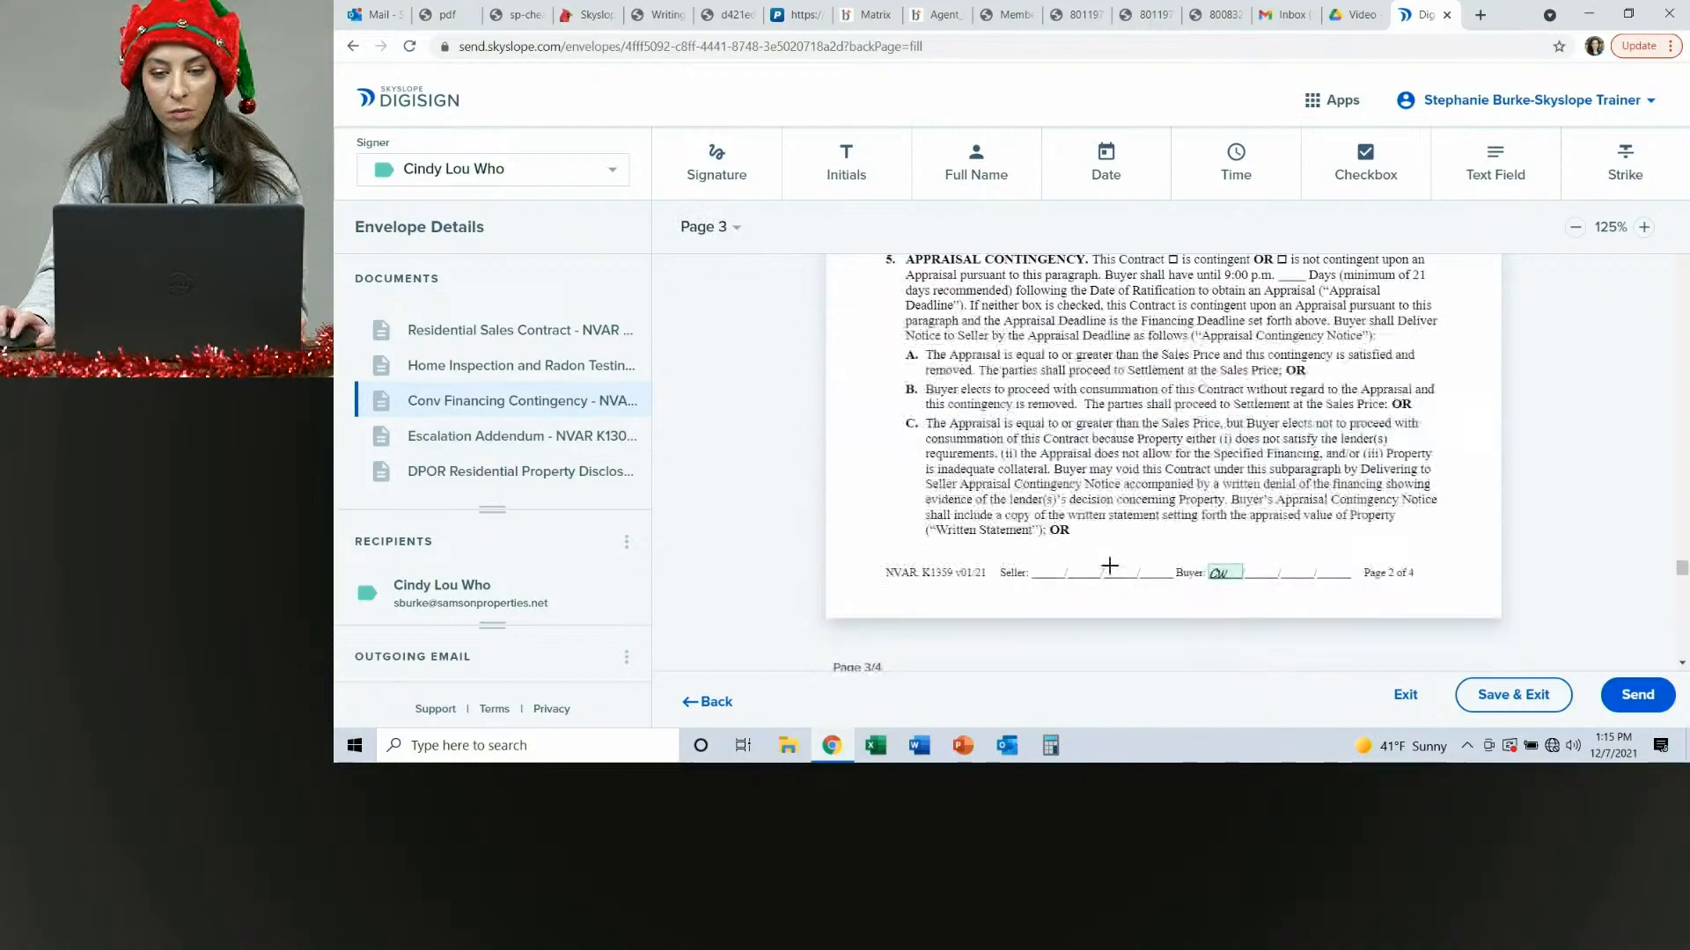
{"action": "scroll", "coordinate": [1109, 566], "scroll_direction": "up", "scroll_amount": 20}
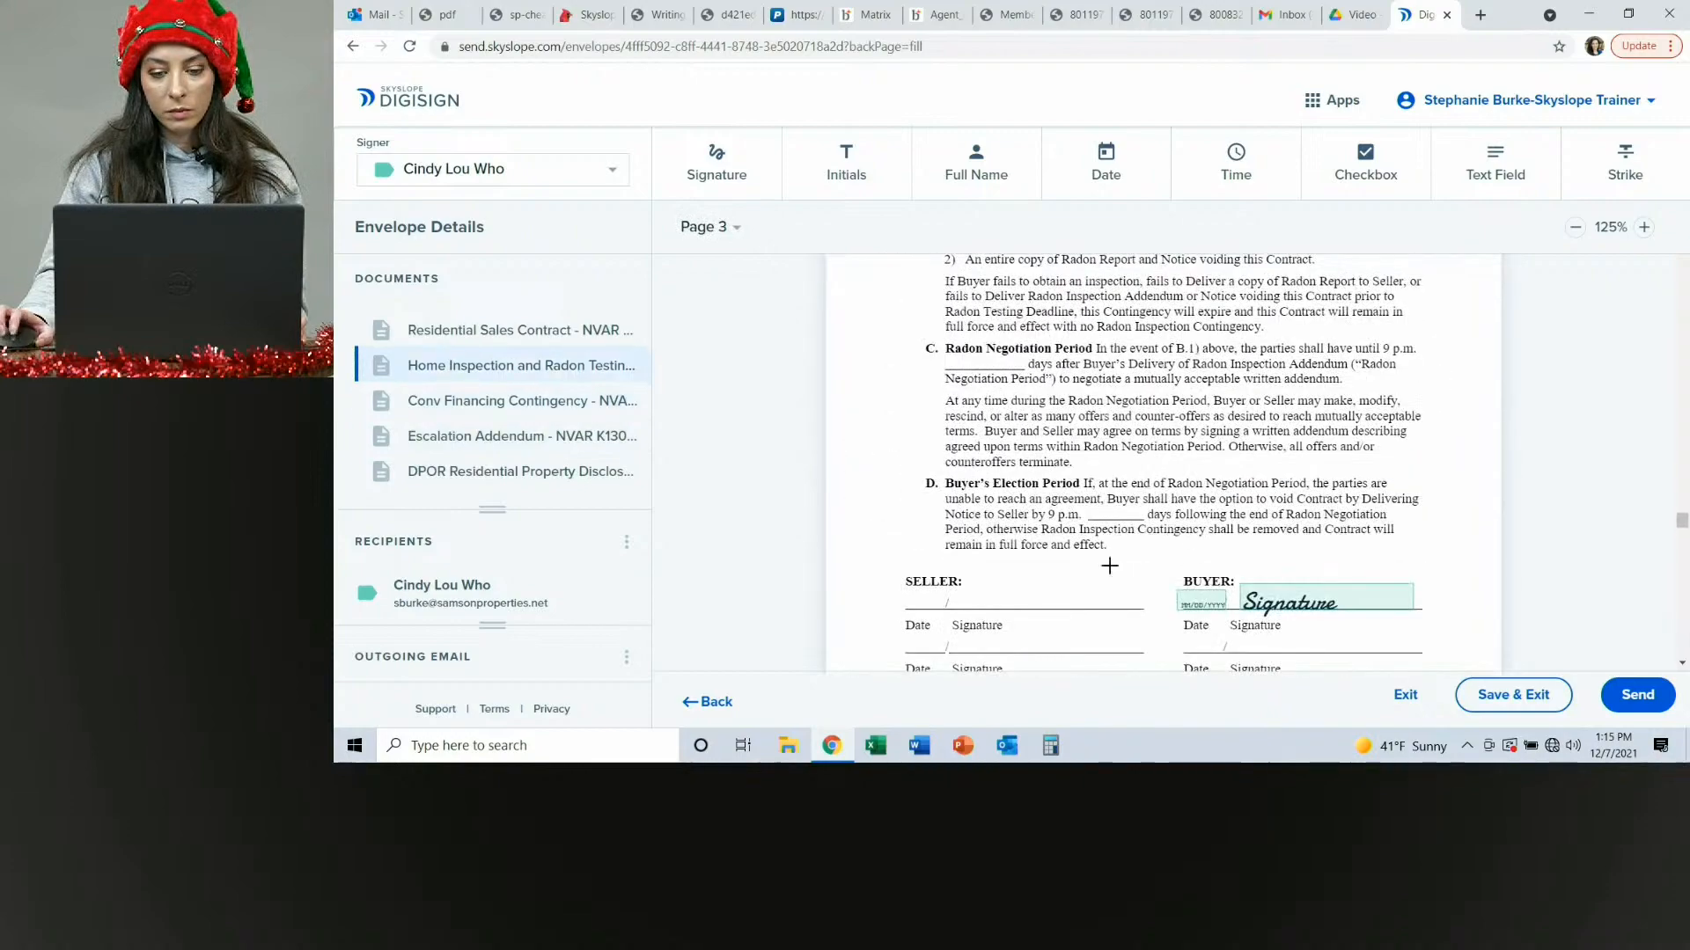
Save the envelope with its placed fields and exit the field editor.
{"action": "scroll", "coordinate": [1109, 566], "scroll_direction": "up", "scroll_amount": 20}
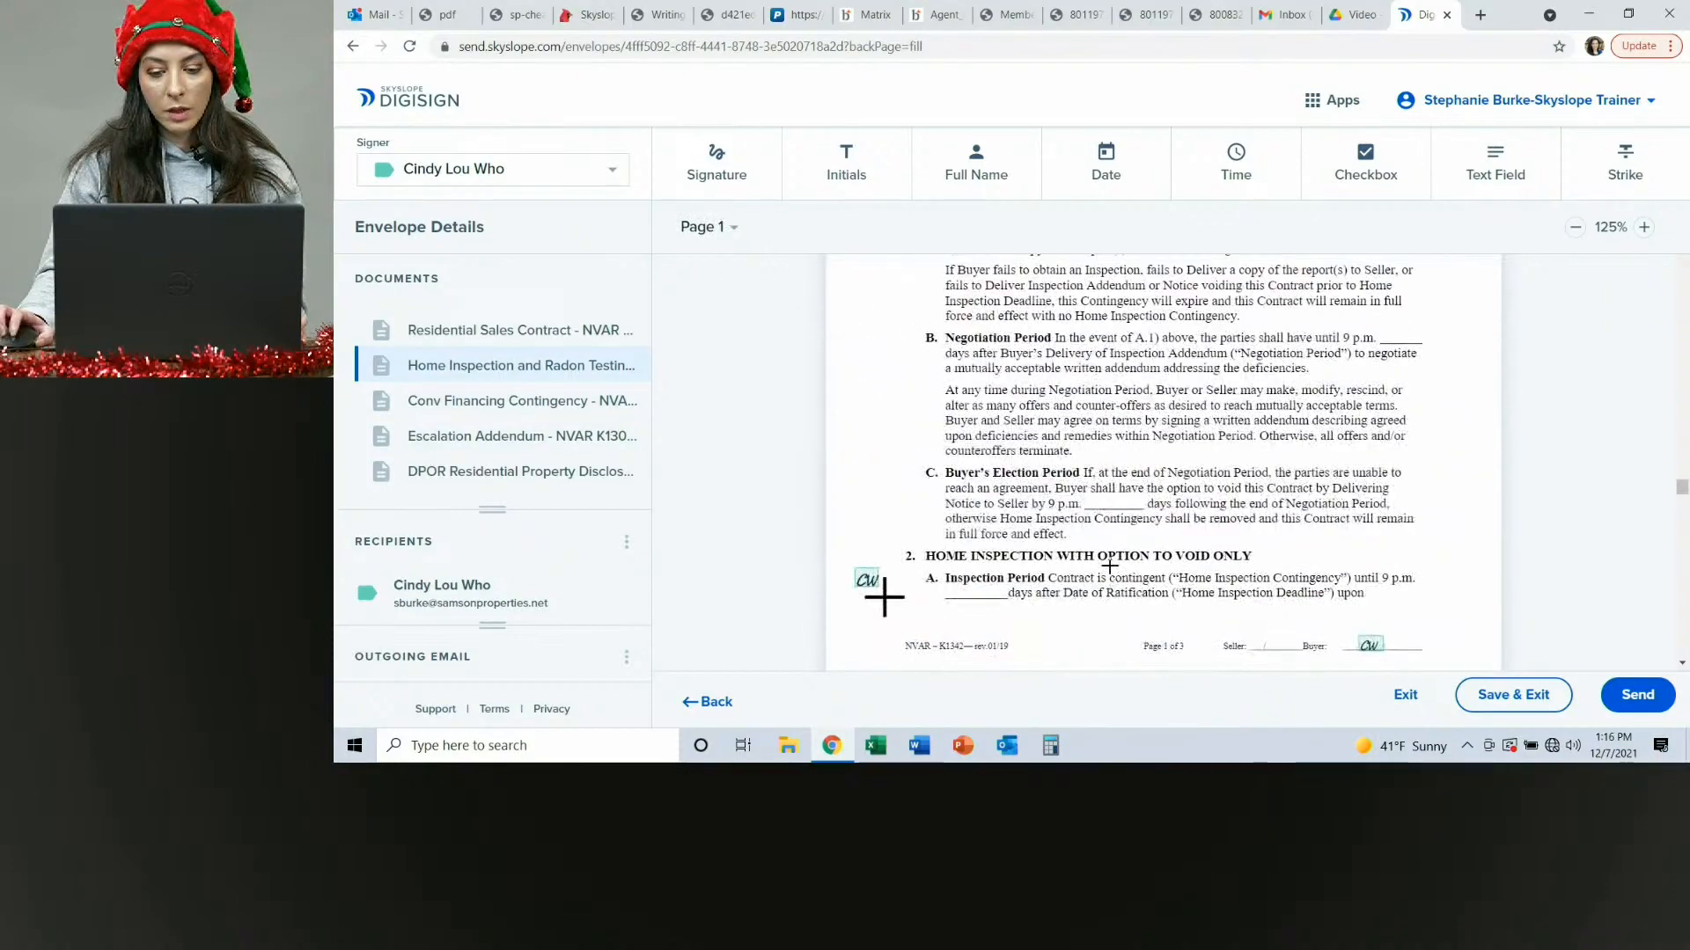
{"action": "scroll", "coordinate": [1109, 566], "scroll_direction": "up", "scroll_amount": 15}
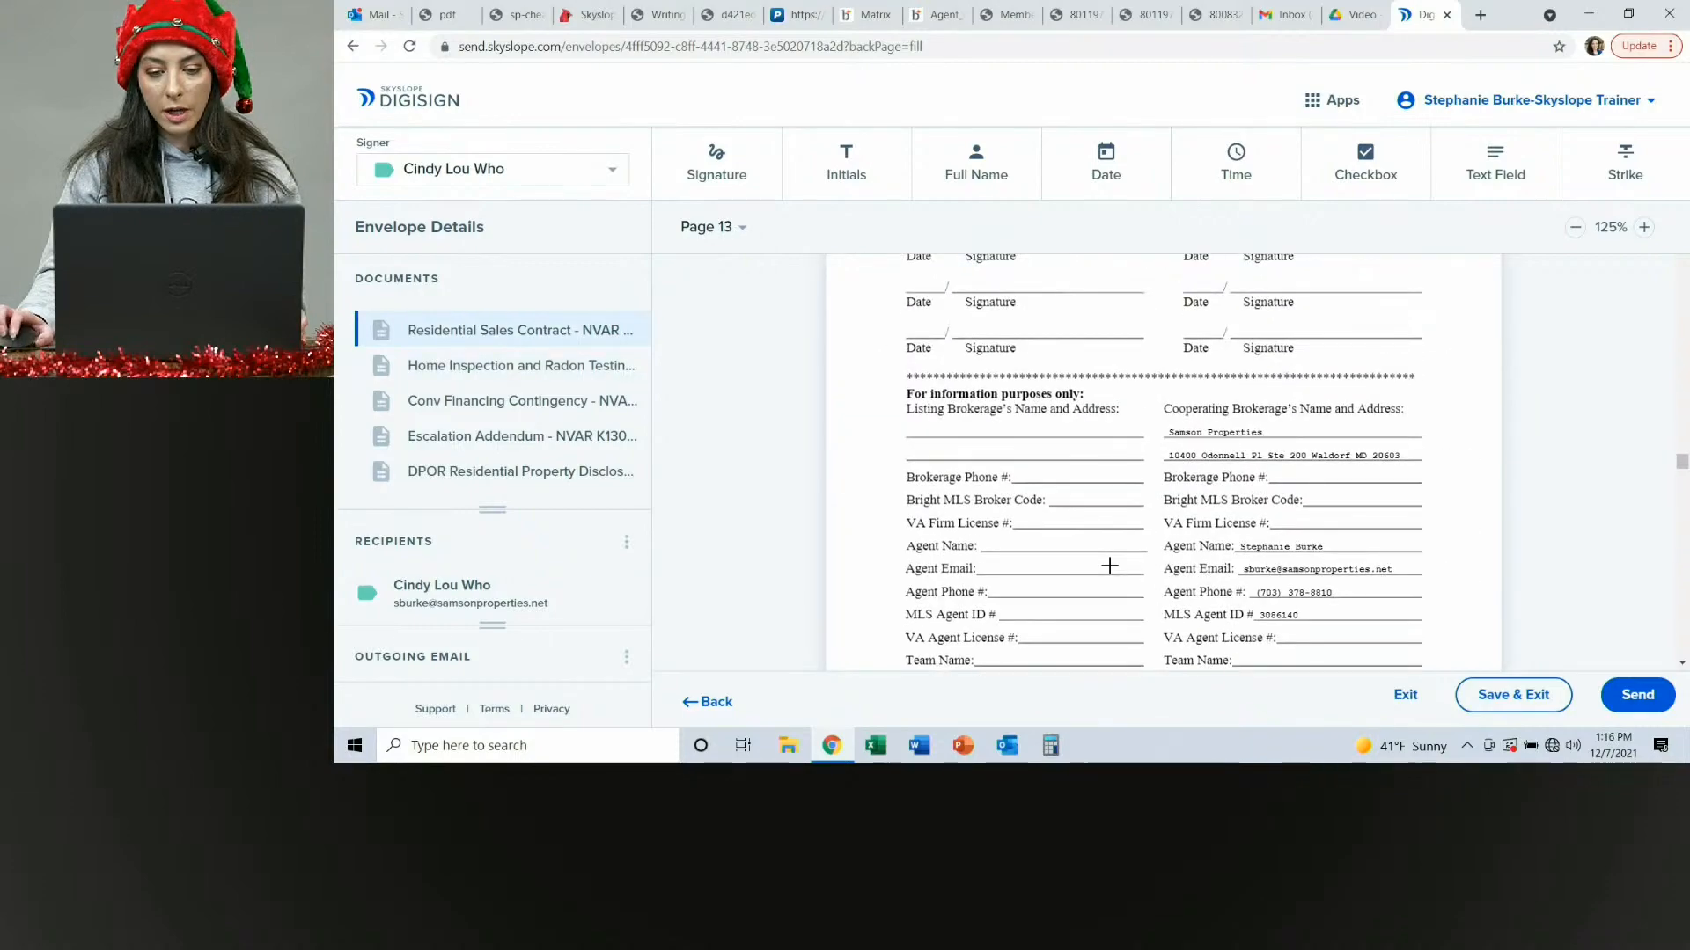
{"action": "scroll", "coordinate": [1109, 566], "scroll_direction": "up", "scroll_amount": 1}
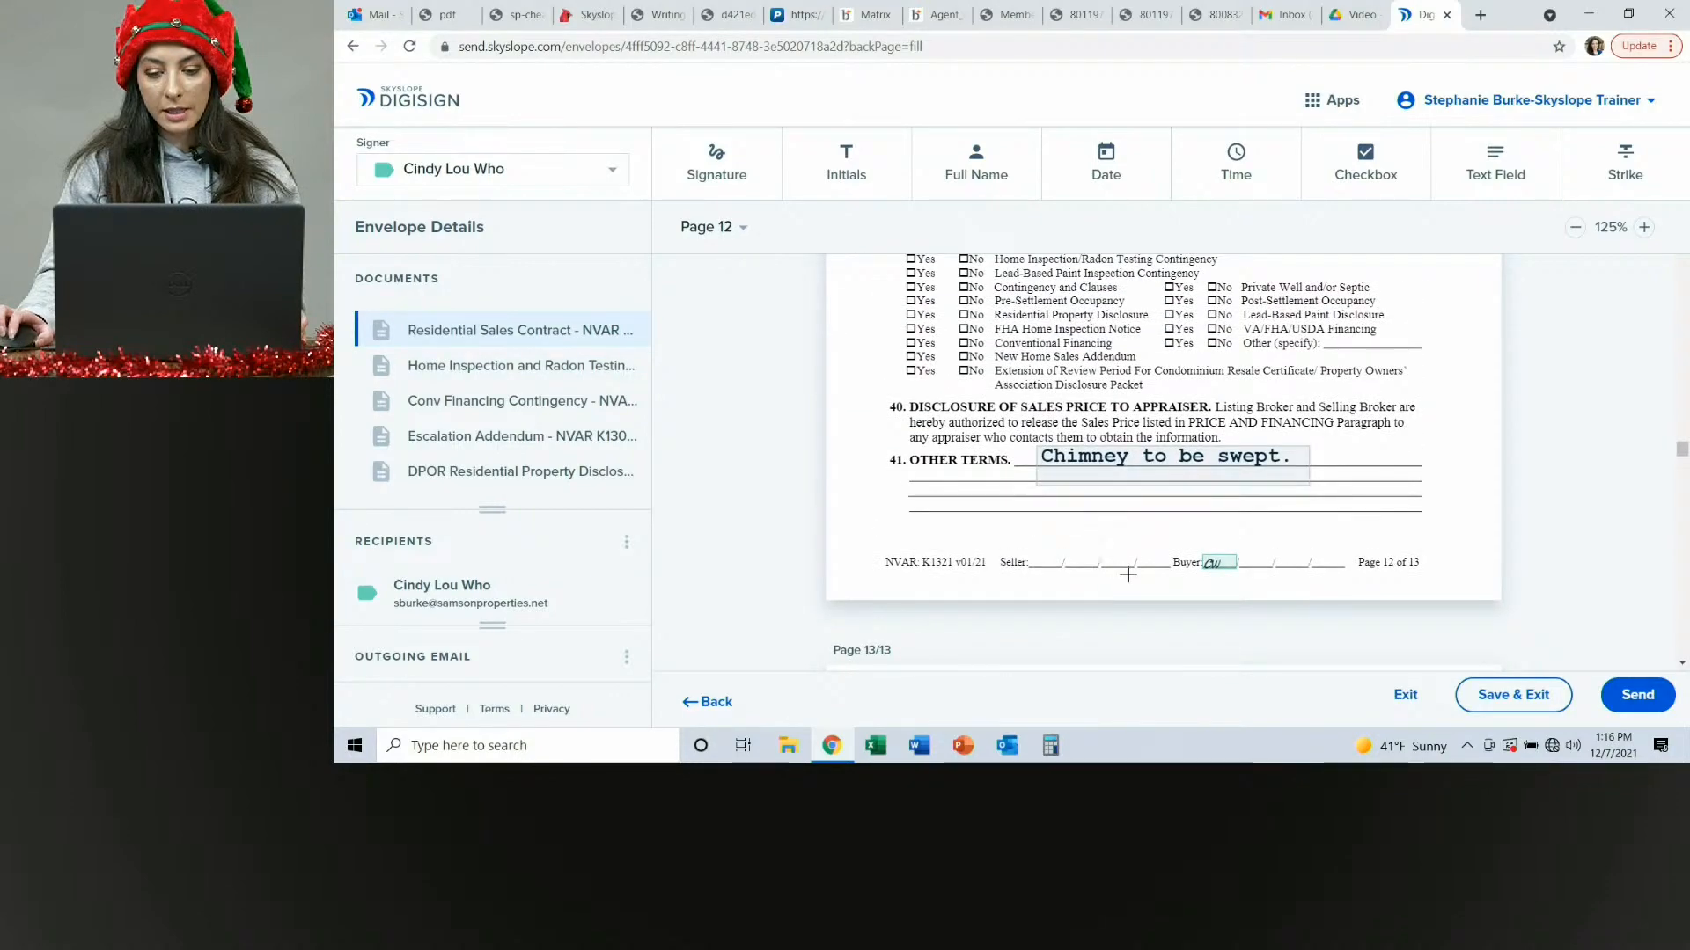
{"action": "scroll", "coordinate": [1127, 574], "scroll_direction": "up", "scroll_amount": 8}
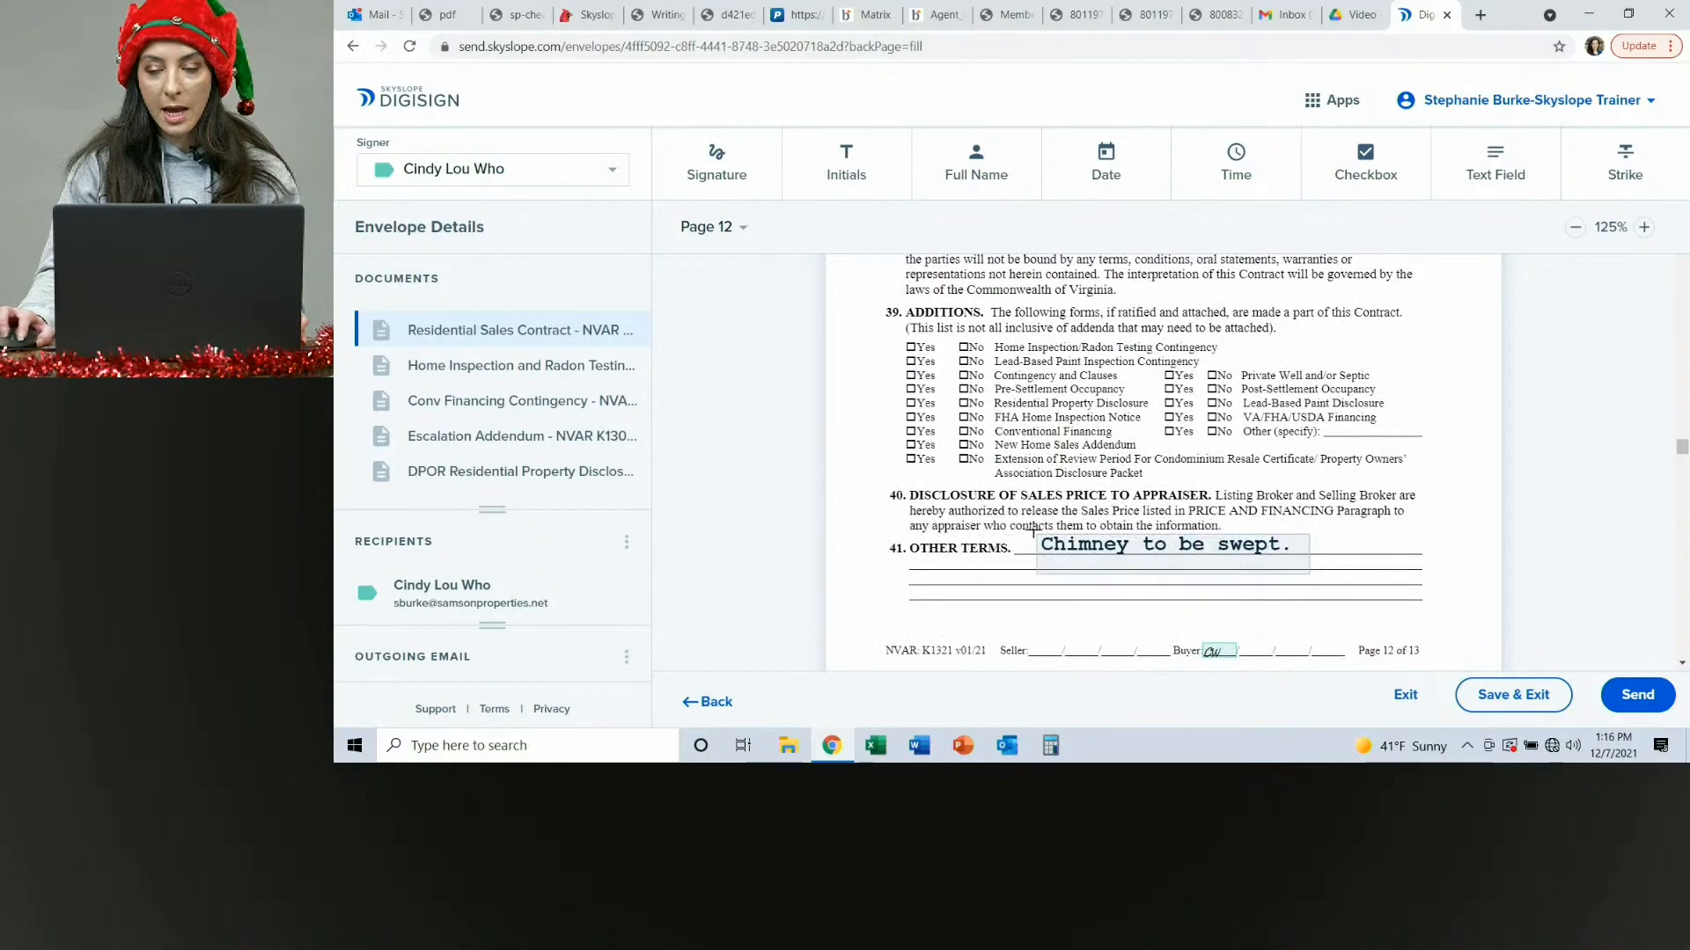
{"action": "scroll", "coordinate": [1207, 573], "scroll_direction": "up", "scroll_amount": 15}
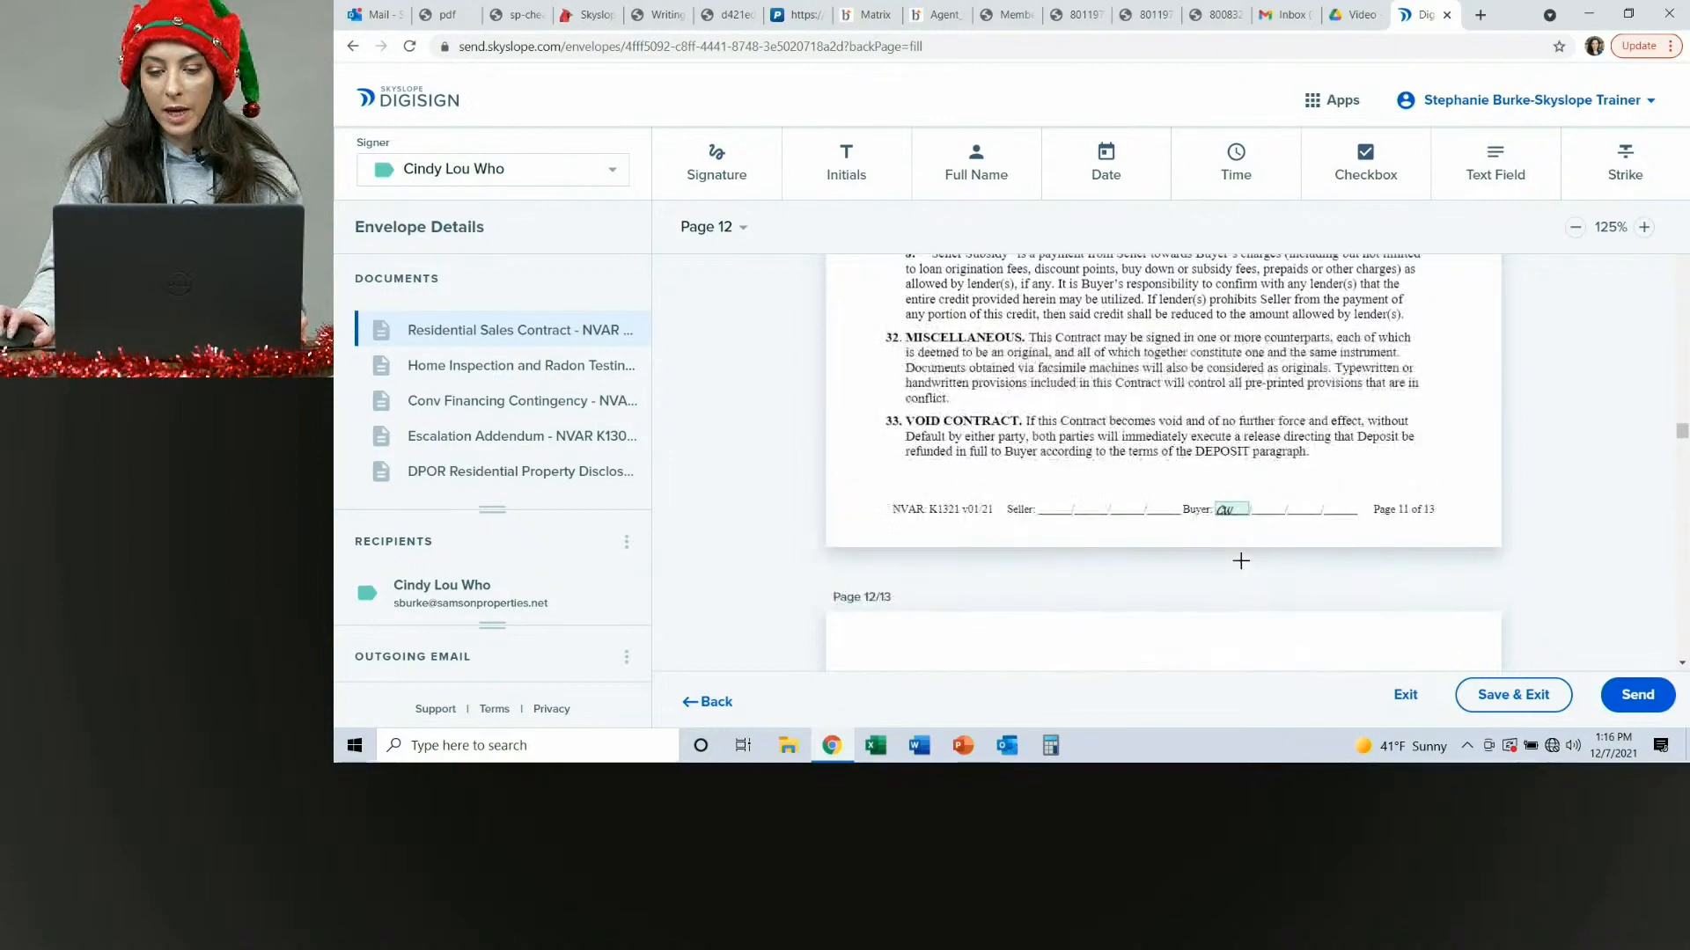
{"action": "scroll", "coordinate": [1378, 512], "scroll_direction": "up", "scroll_amount": 15}
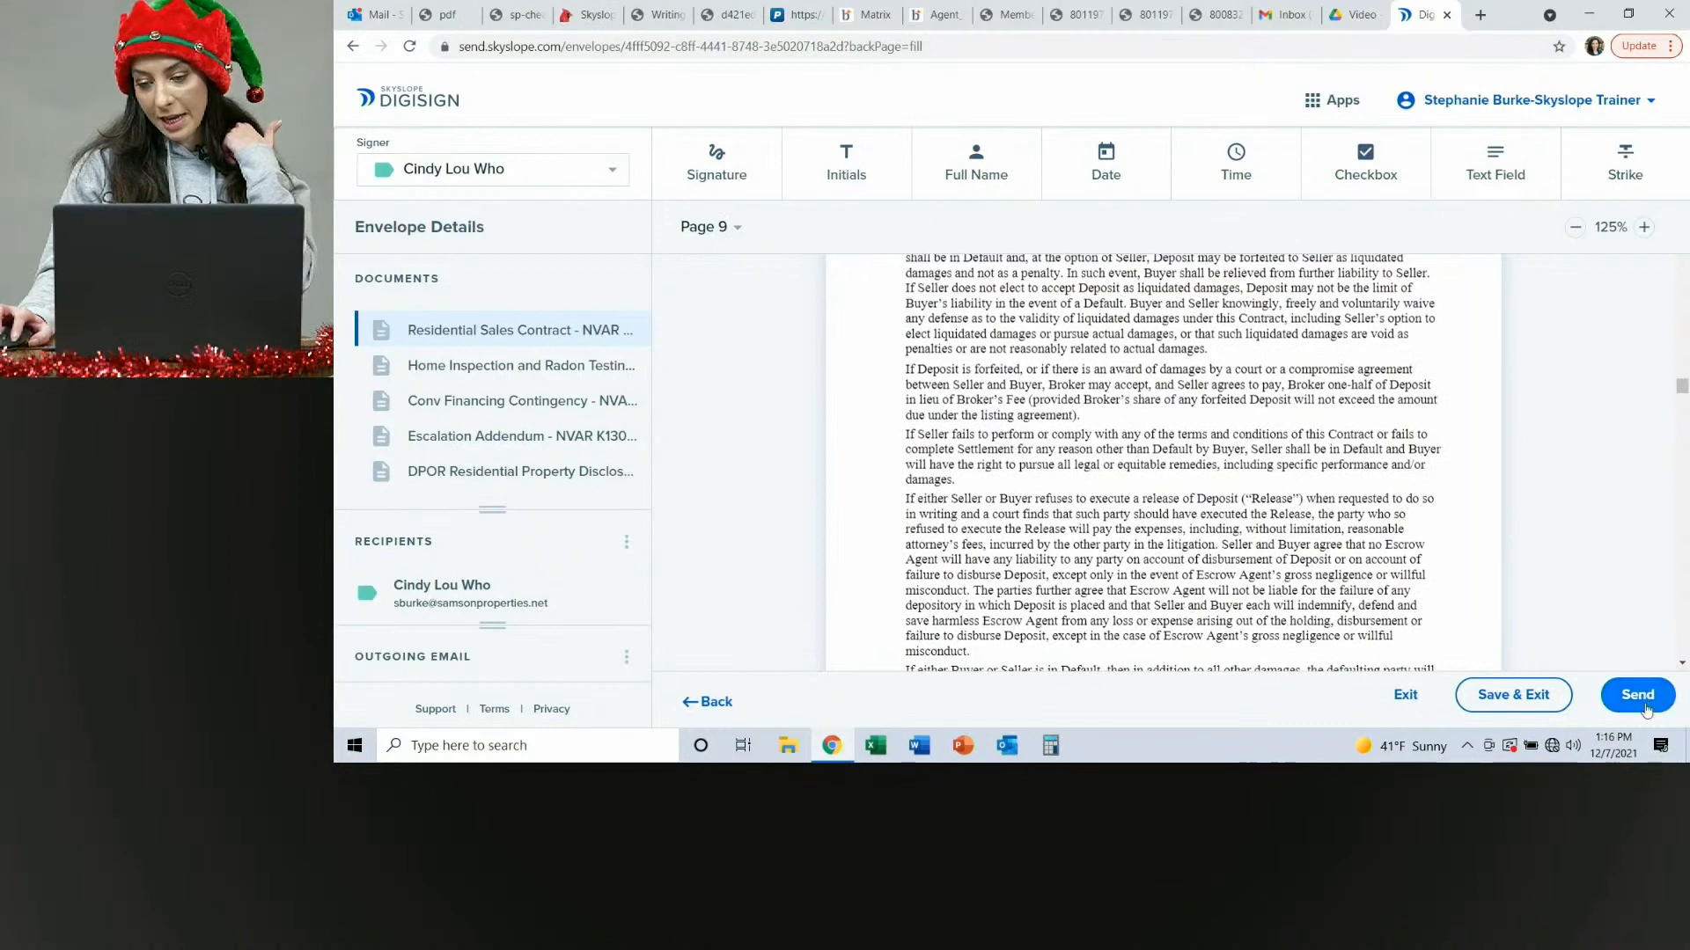
{"action": "left_click", "coordinate": [1499, 707]}
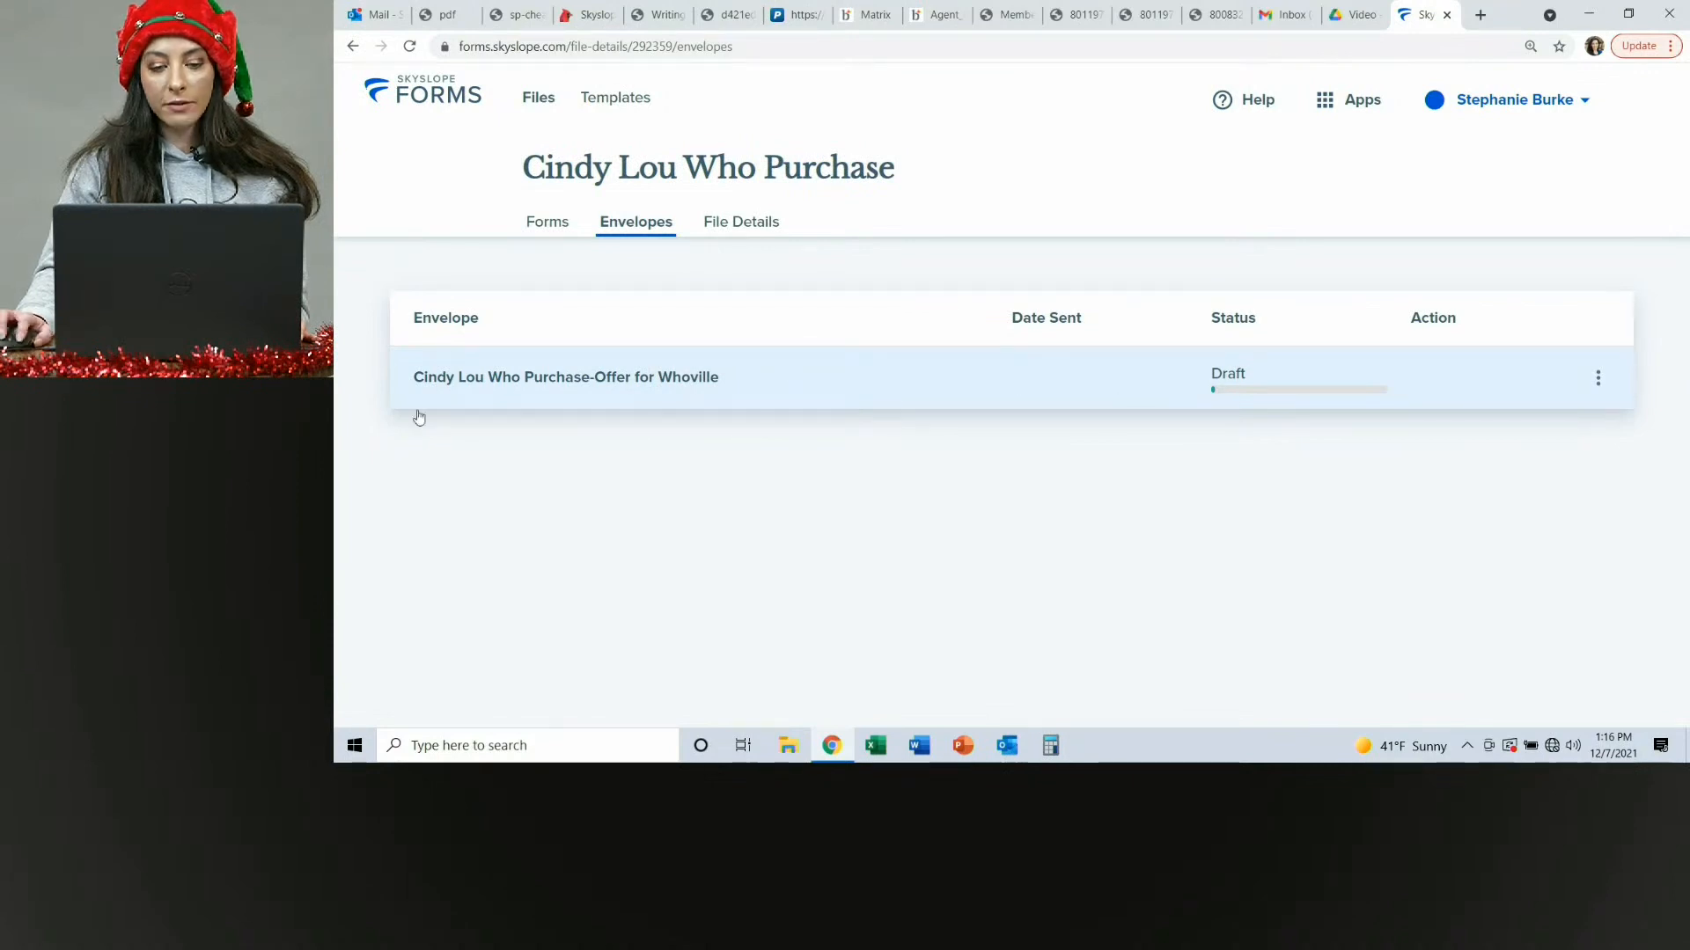
Reopen the draft envelope and scroll through the contract and home inspection addendum to review the placed fields.
{"action": "left_click", "coordinate": [763, 392]}
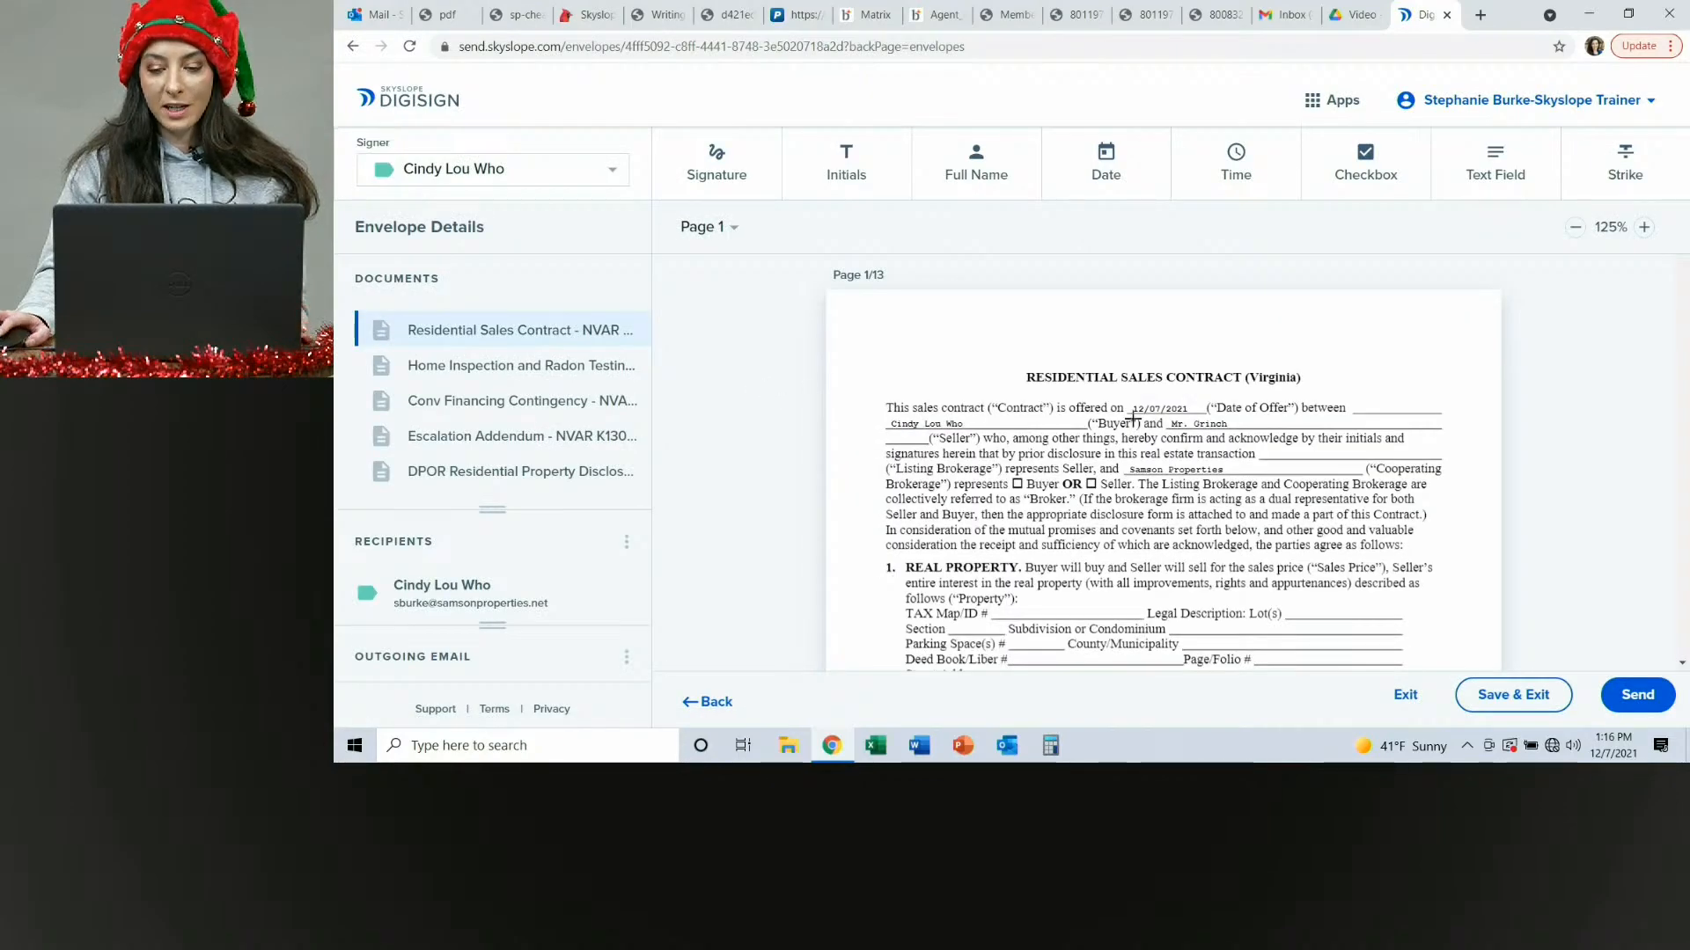
{"action": "scroll", "coordinate": [1133, 420], "scroll_direction": "down", "scroll_amount": 20}
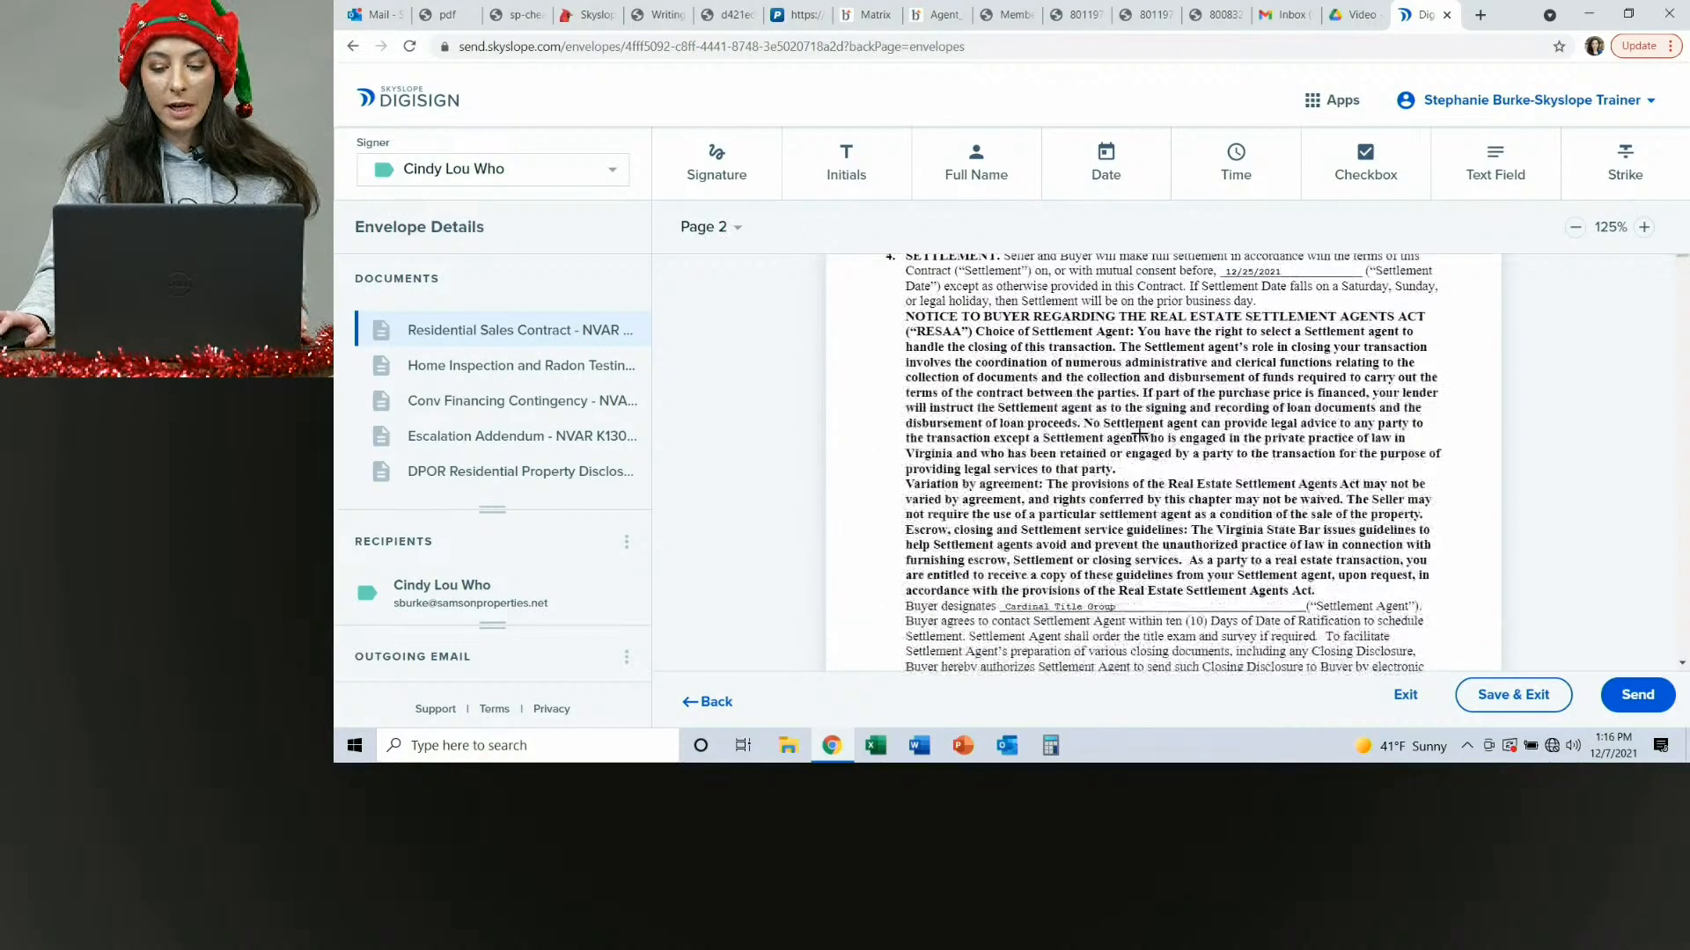
{"action": "scroll", "coordinate": [1140, 434], "scroll_direction": "down", "scroll_amount": 20}
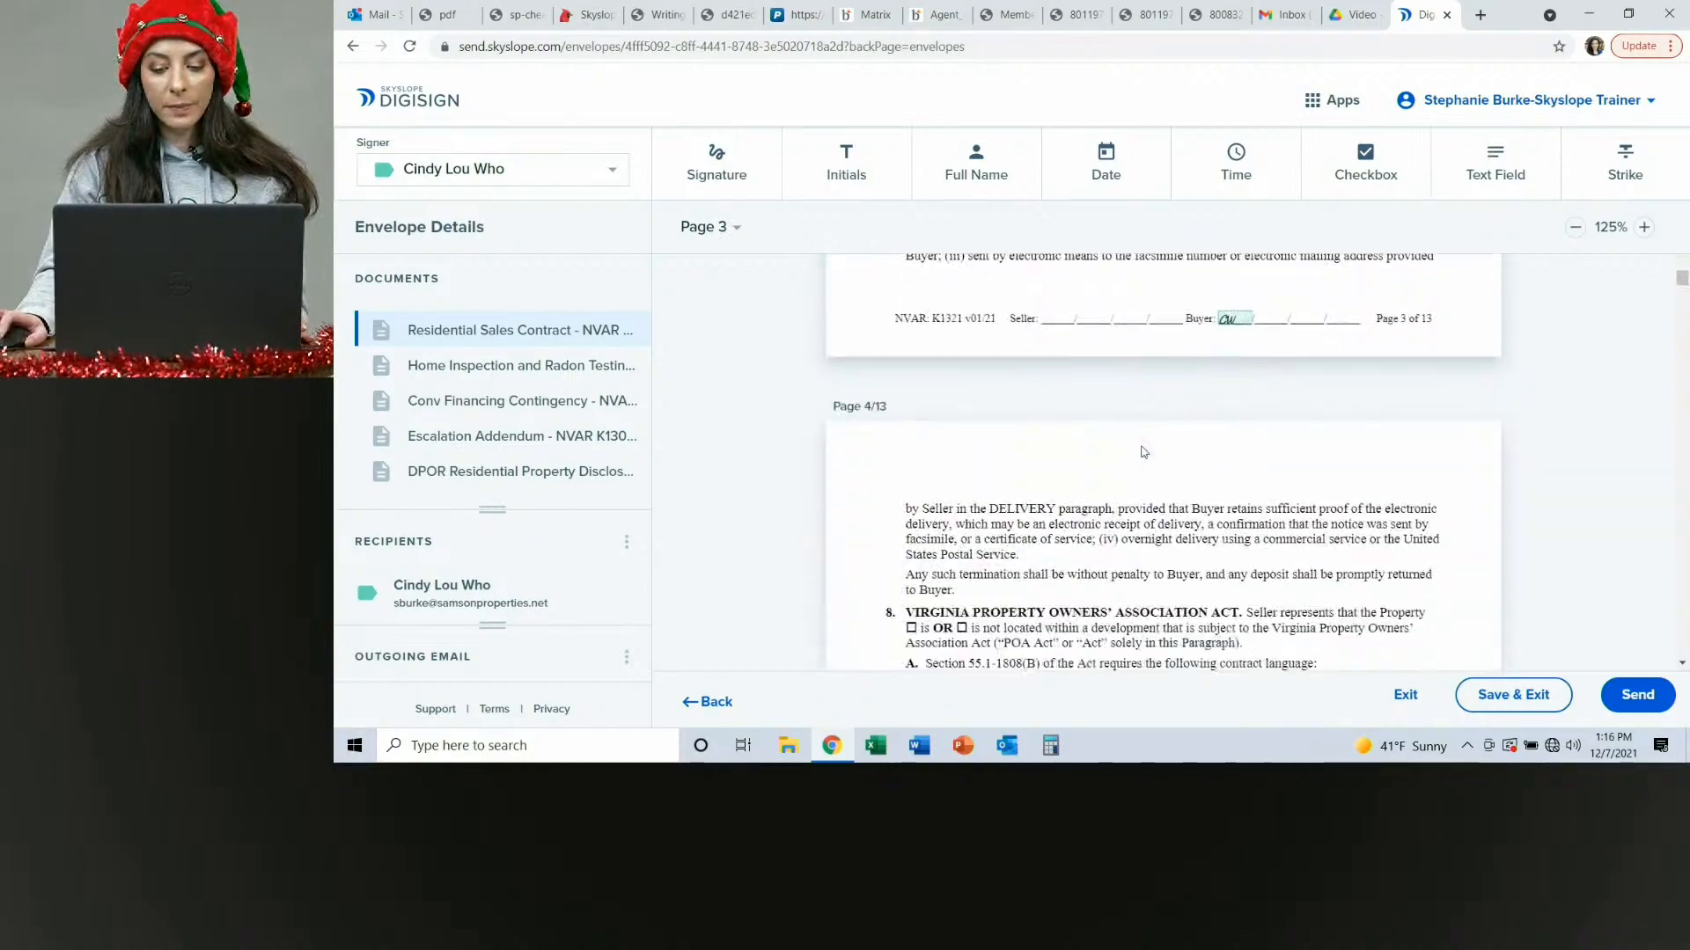
{"action": "scroll", "coordinate": [1144, 452], "scroll_direction": "down", "scroll_amount": 20}
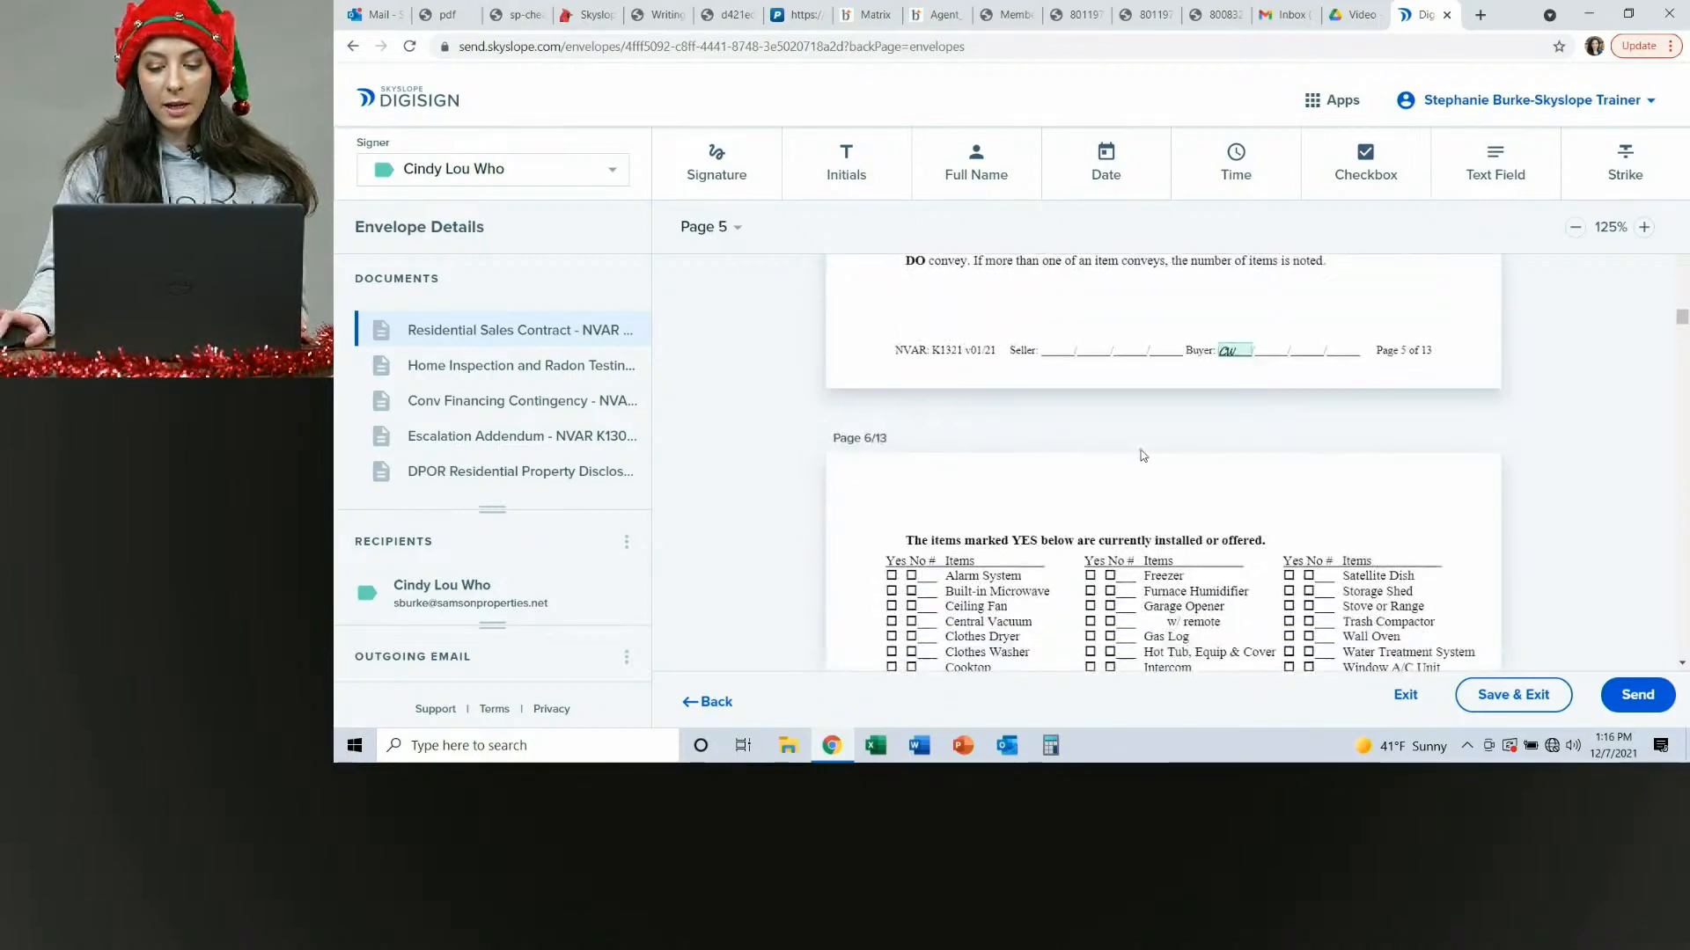
{"action": "scroll", "coordinate": [1143, 456], "scroll_direction": "down", "scroll_amount": 20}
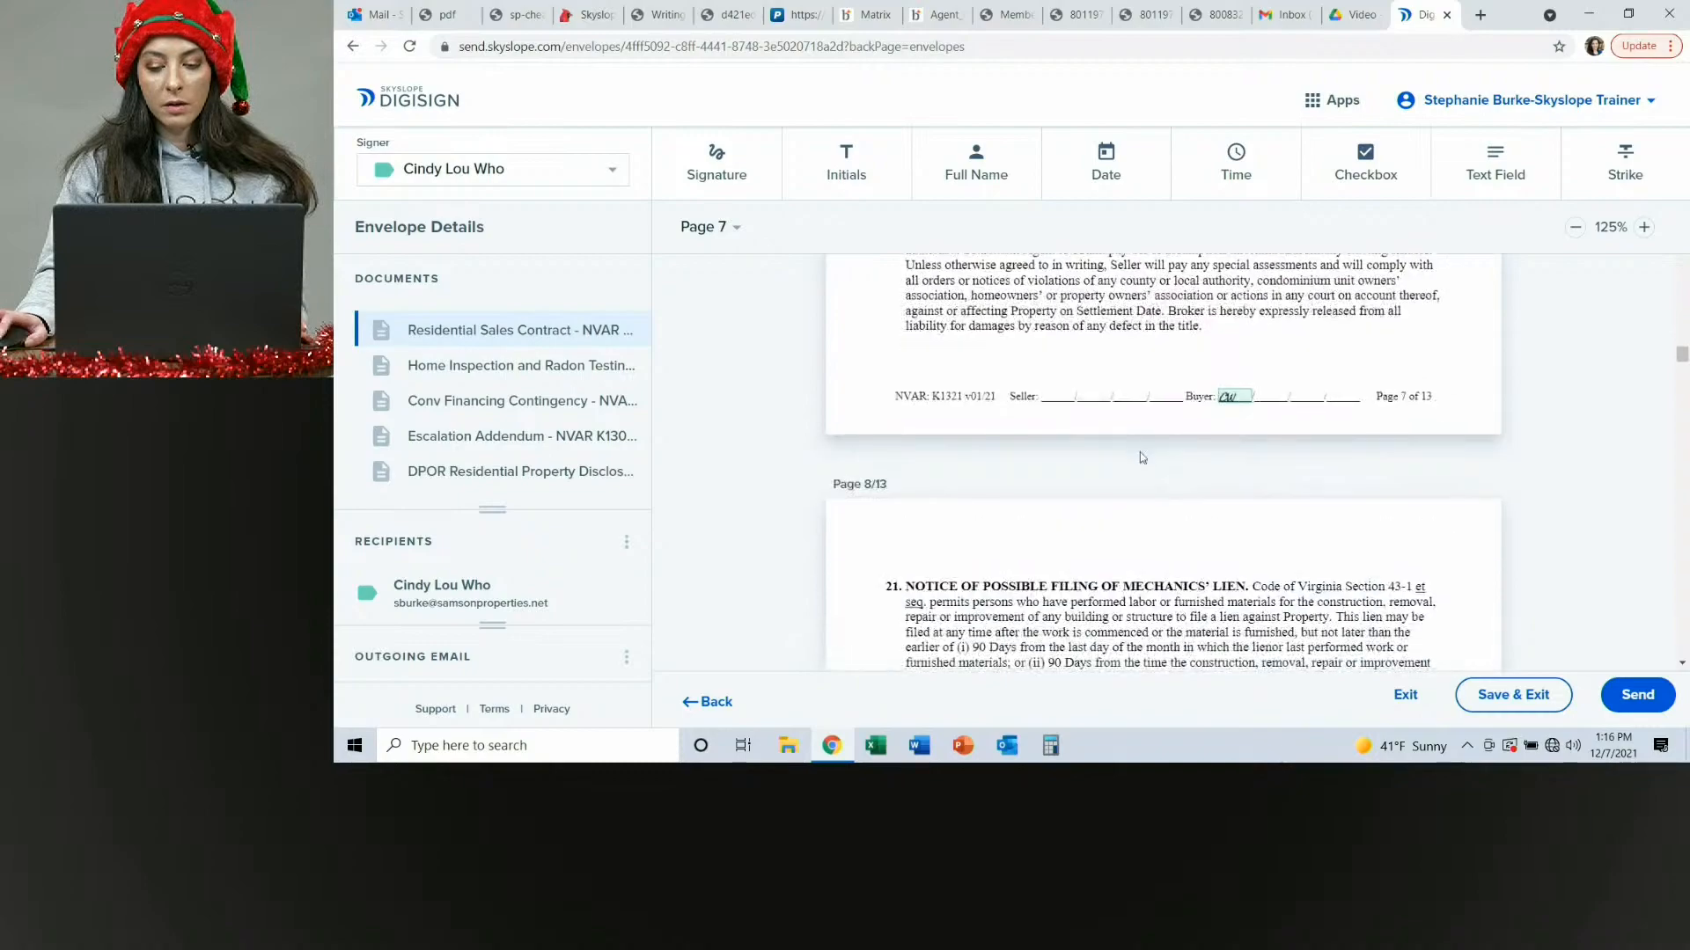
{"action": "scroll", "coordinate": [1142, 457], "scroll_direction": "down", "scroll_amount": 20}
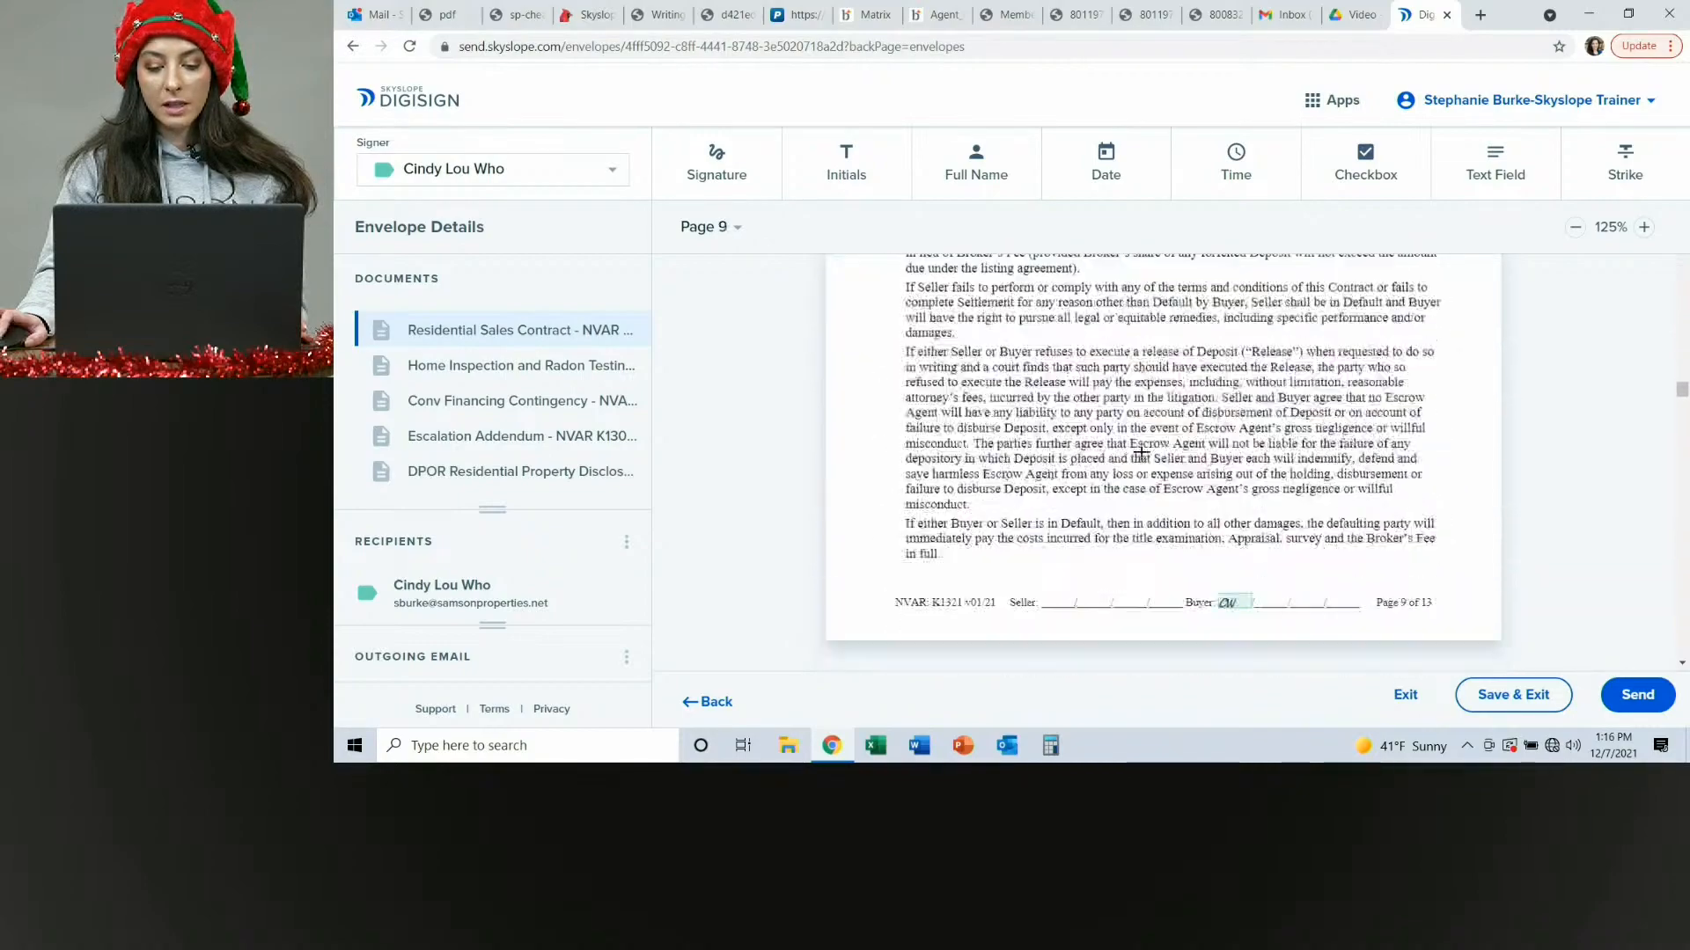
{"action": "scroll", "coordinate": [1141, 452], "scroll_direction": "down", "scroll_amount": 20}
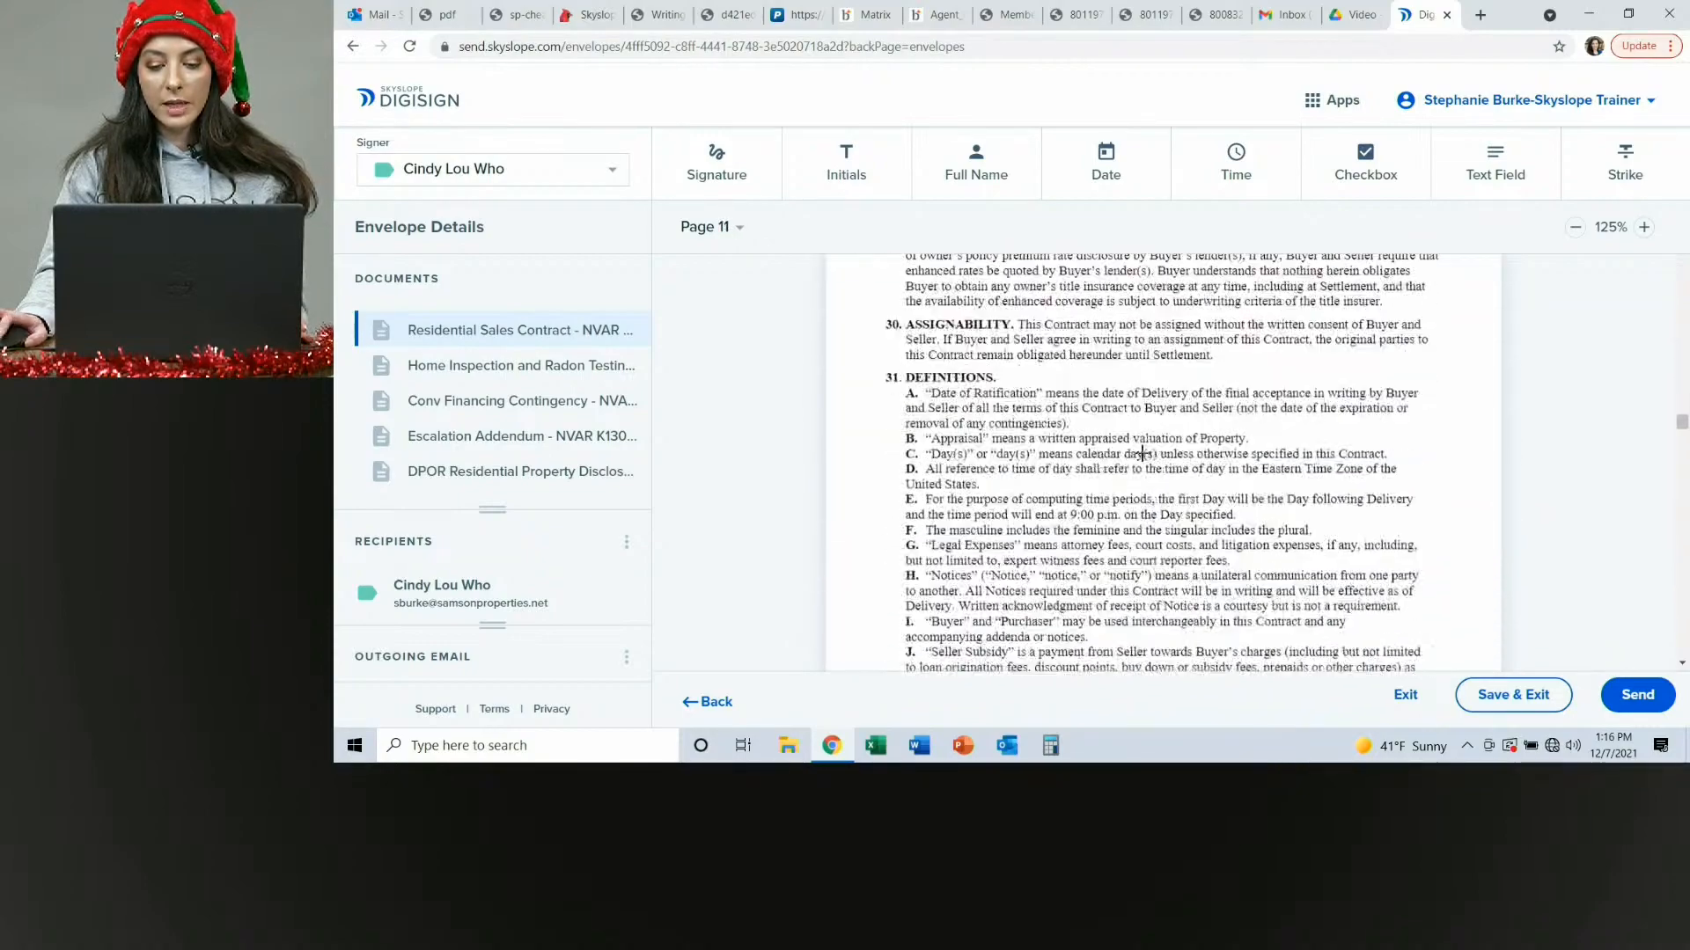
{"action": "scroll", "coordinate": [1141, 453], "scroll_direction": "down", "scroll_amount": 20}
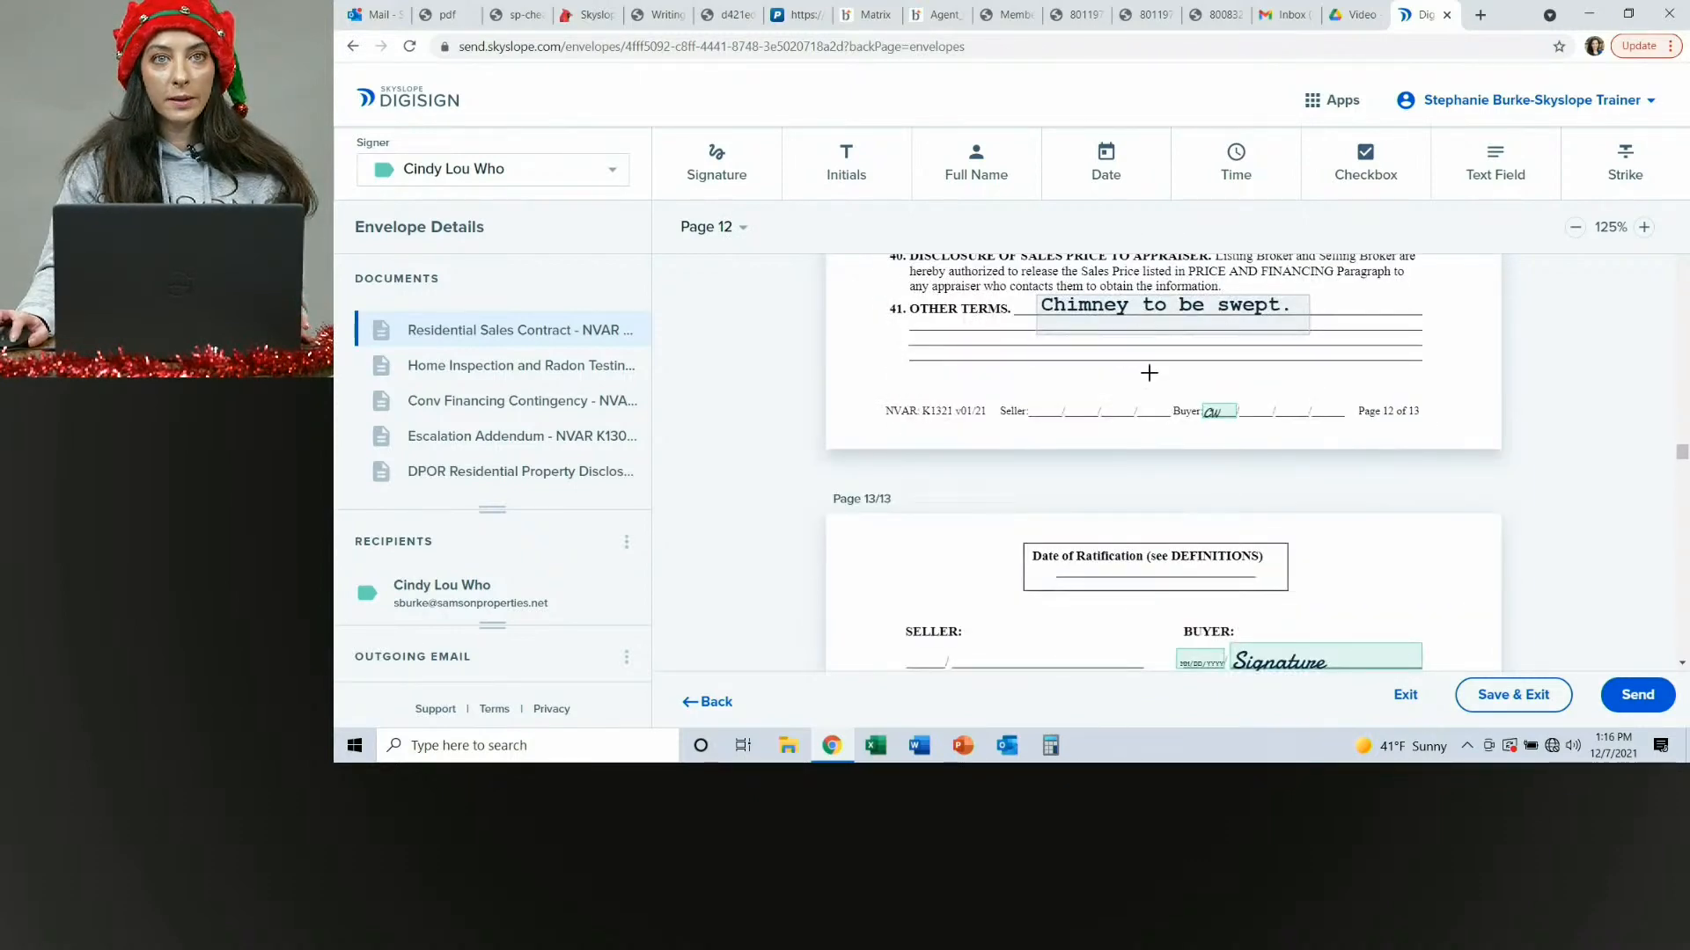
{"action": "scroll", "coordinate": [1161, 379], "scroll_direction": "down", "scroll_amount": 10}
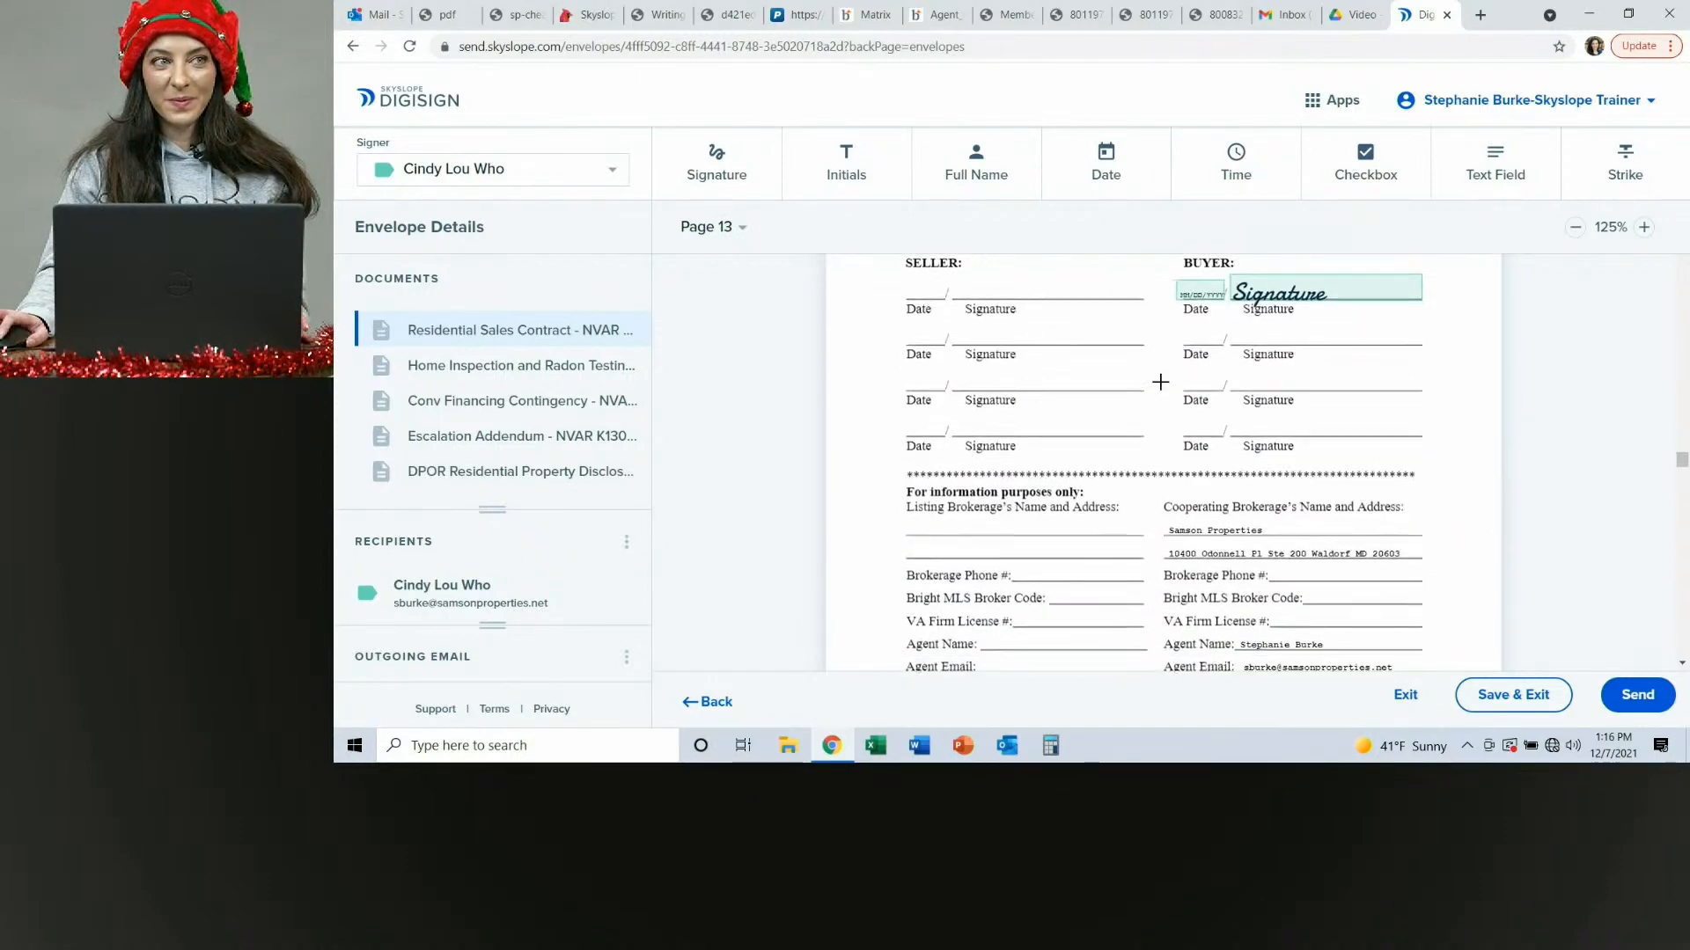
{"action": "scroll", "coordinate": [1162, 380], "scroll_direction": "down", "scroll_amount": 12}
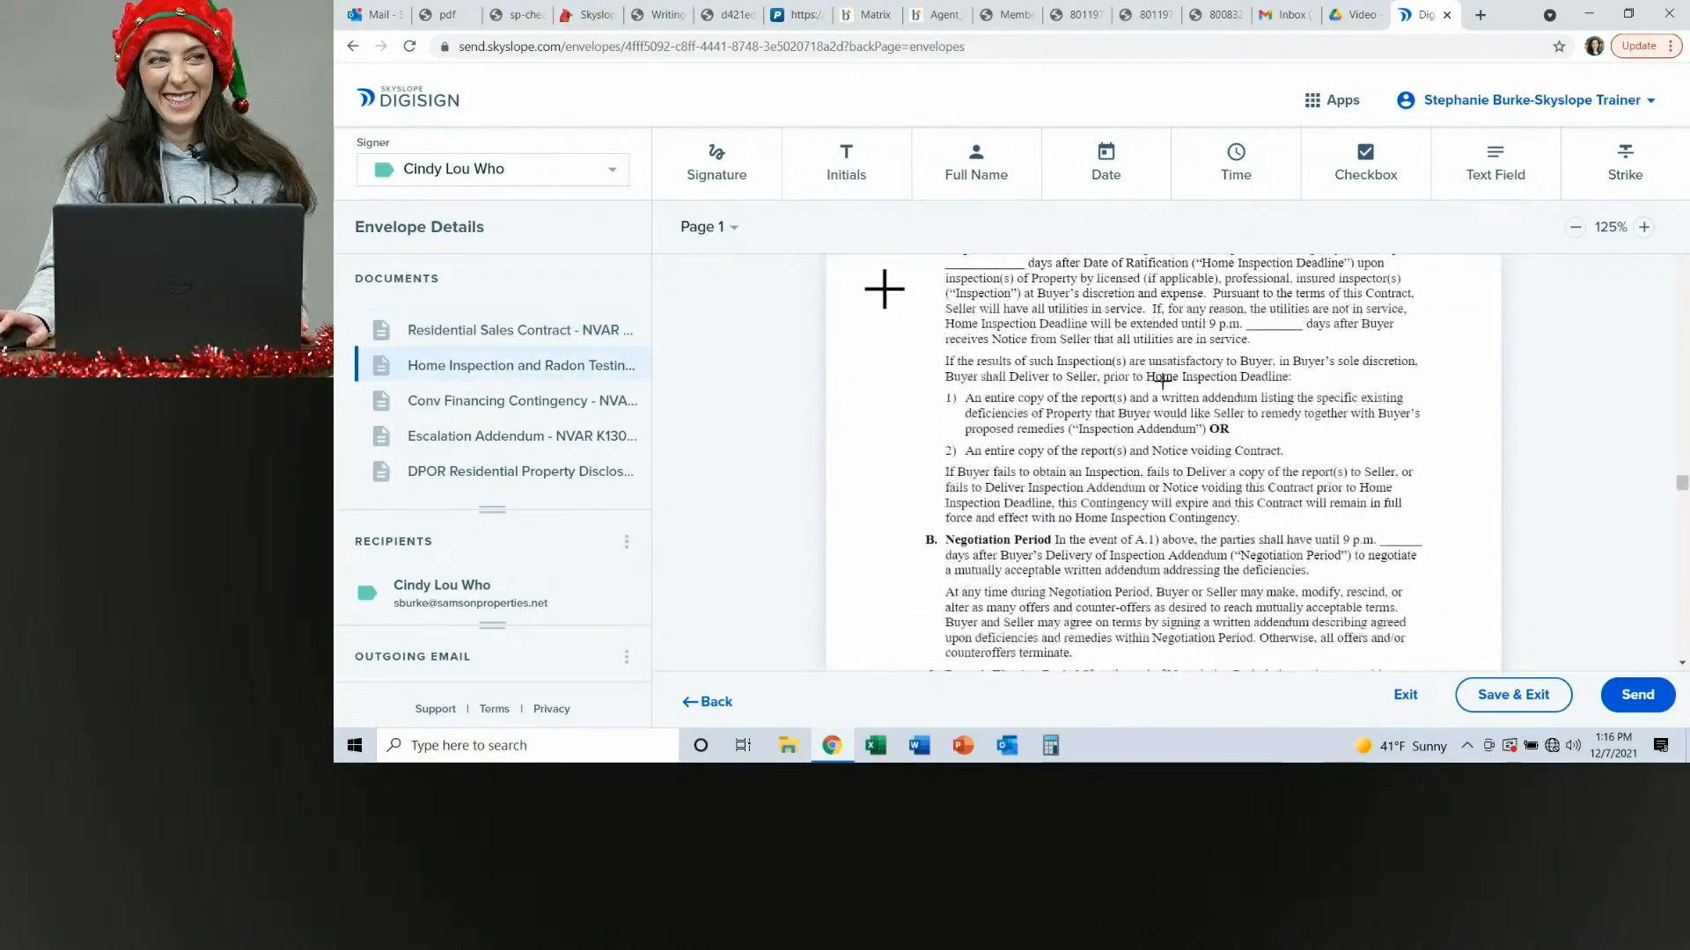
{"action": "scroll", "coordinate": [1161, 378], "scroll_direction": "down", "scroll_amount": 8}
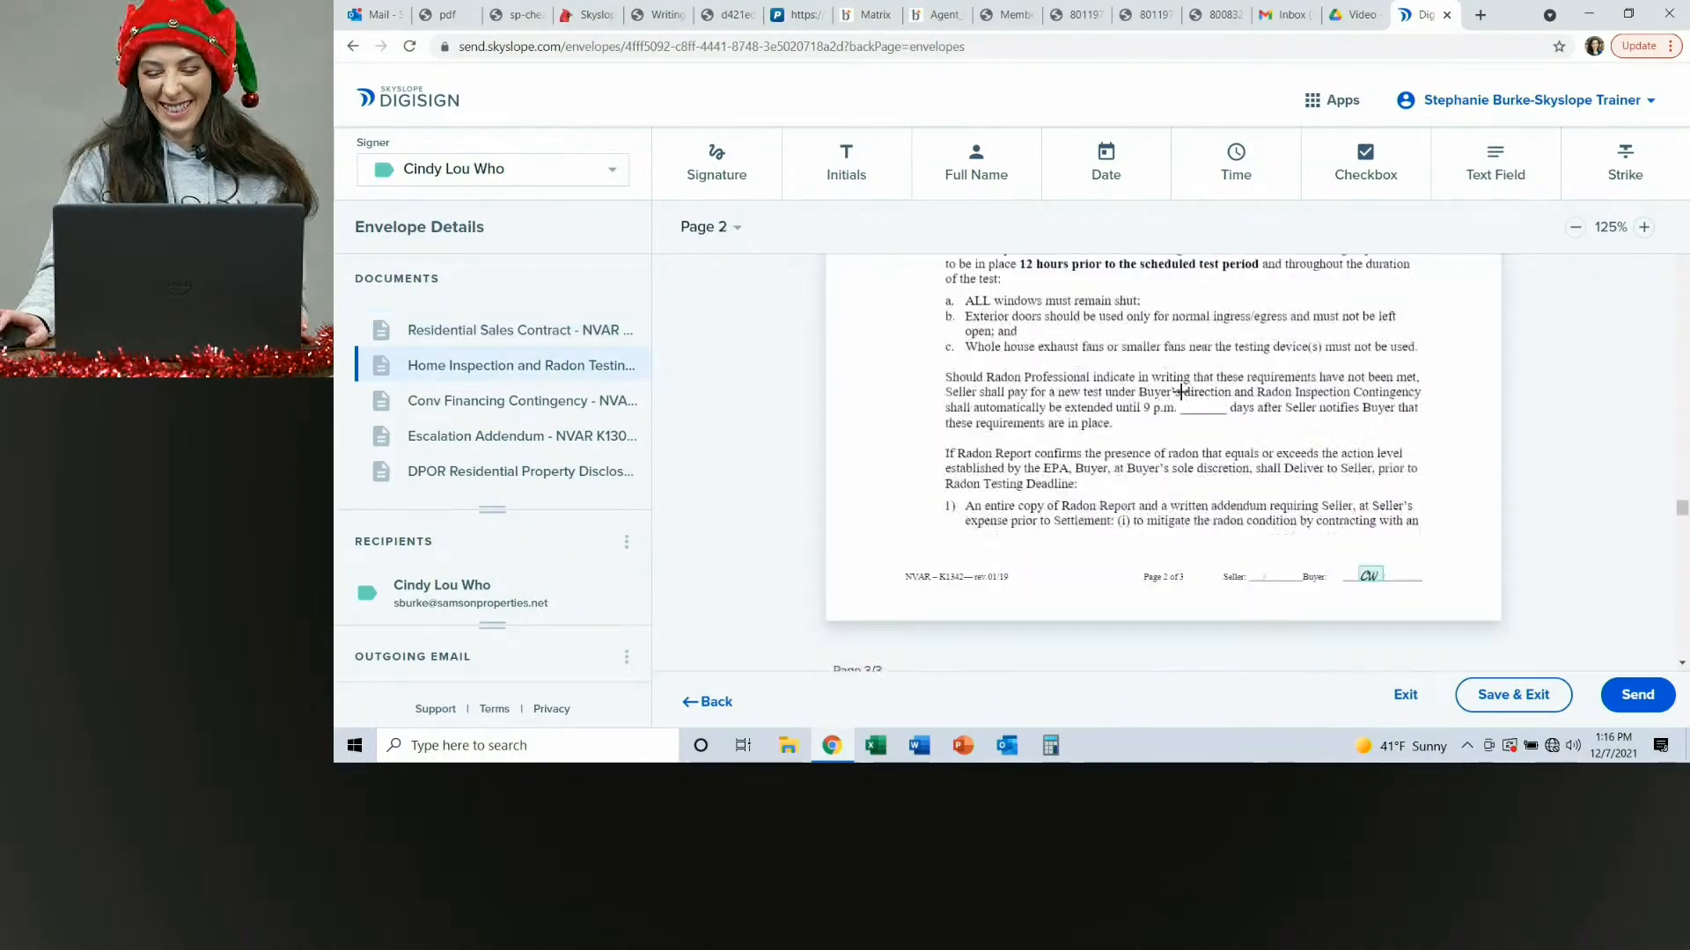
{"action": "scroll", "coordinate": [1487, 573], "scroll_direction": "down", "scroll_amount": 2}
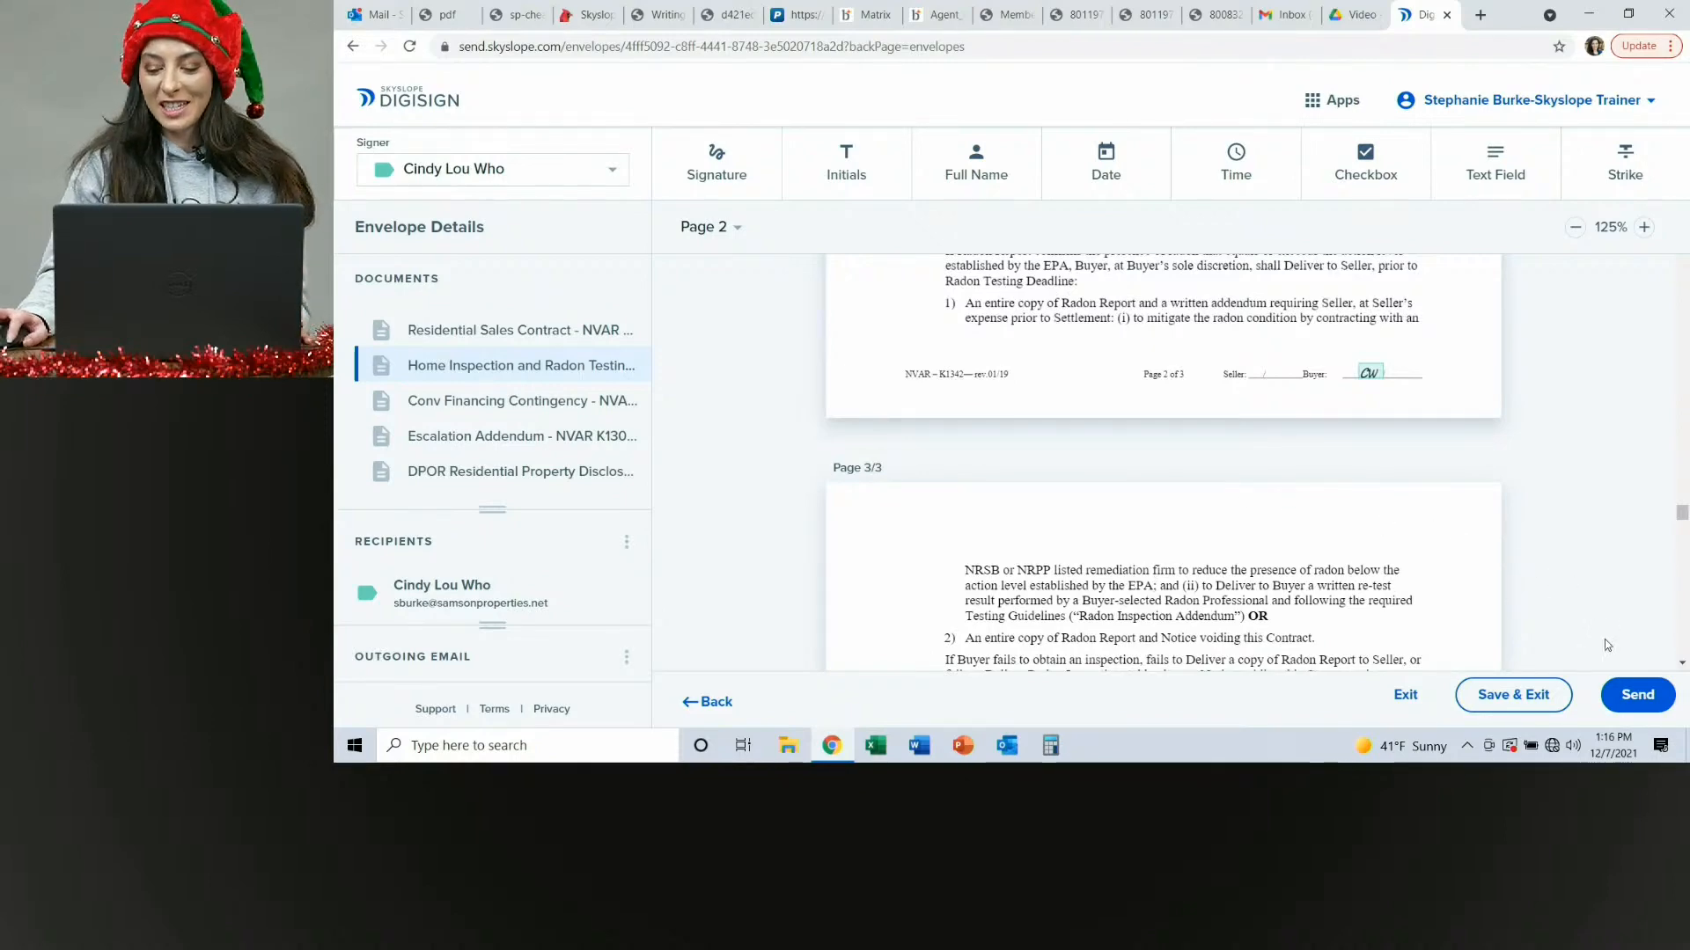
Start sending the envelope for signatures and begin editing the email message.
{"action": "left_click", "coordinate": [1638, 696]}
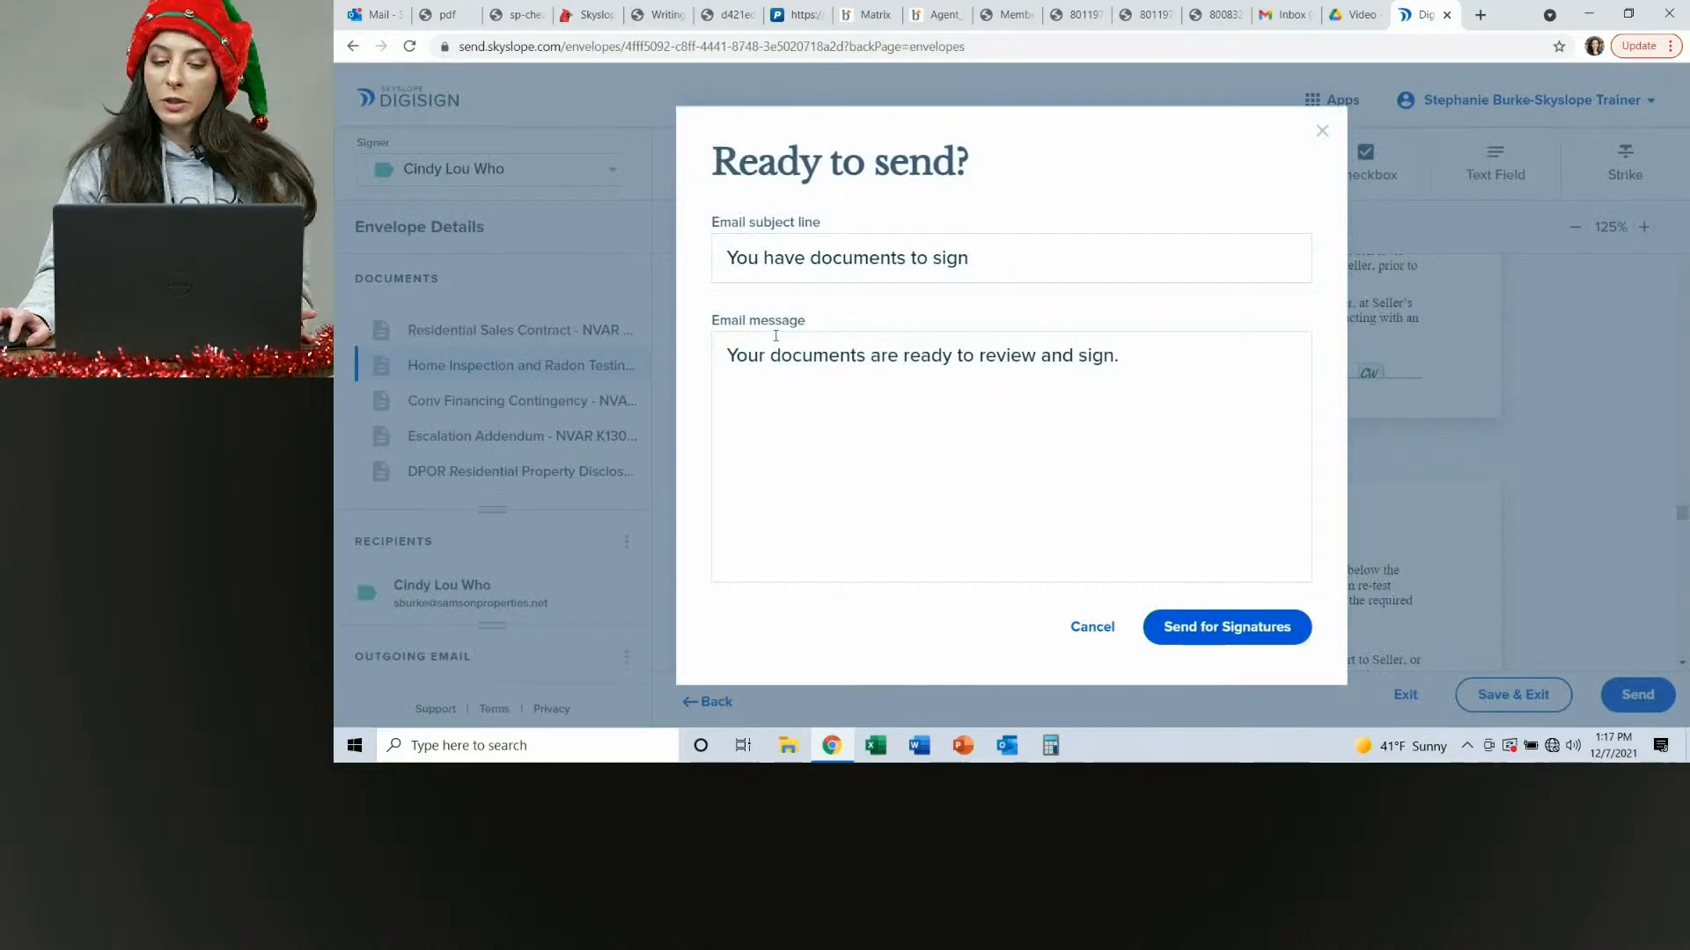
{"action": "left_click", "coordinate": [1175, 357]}
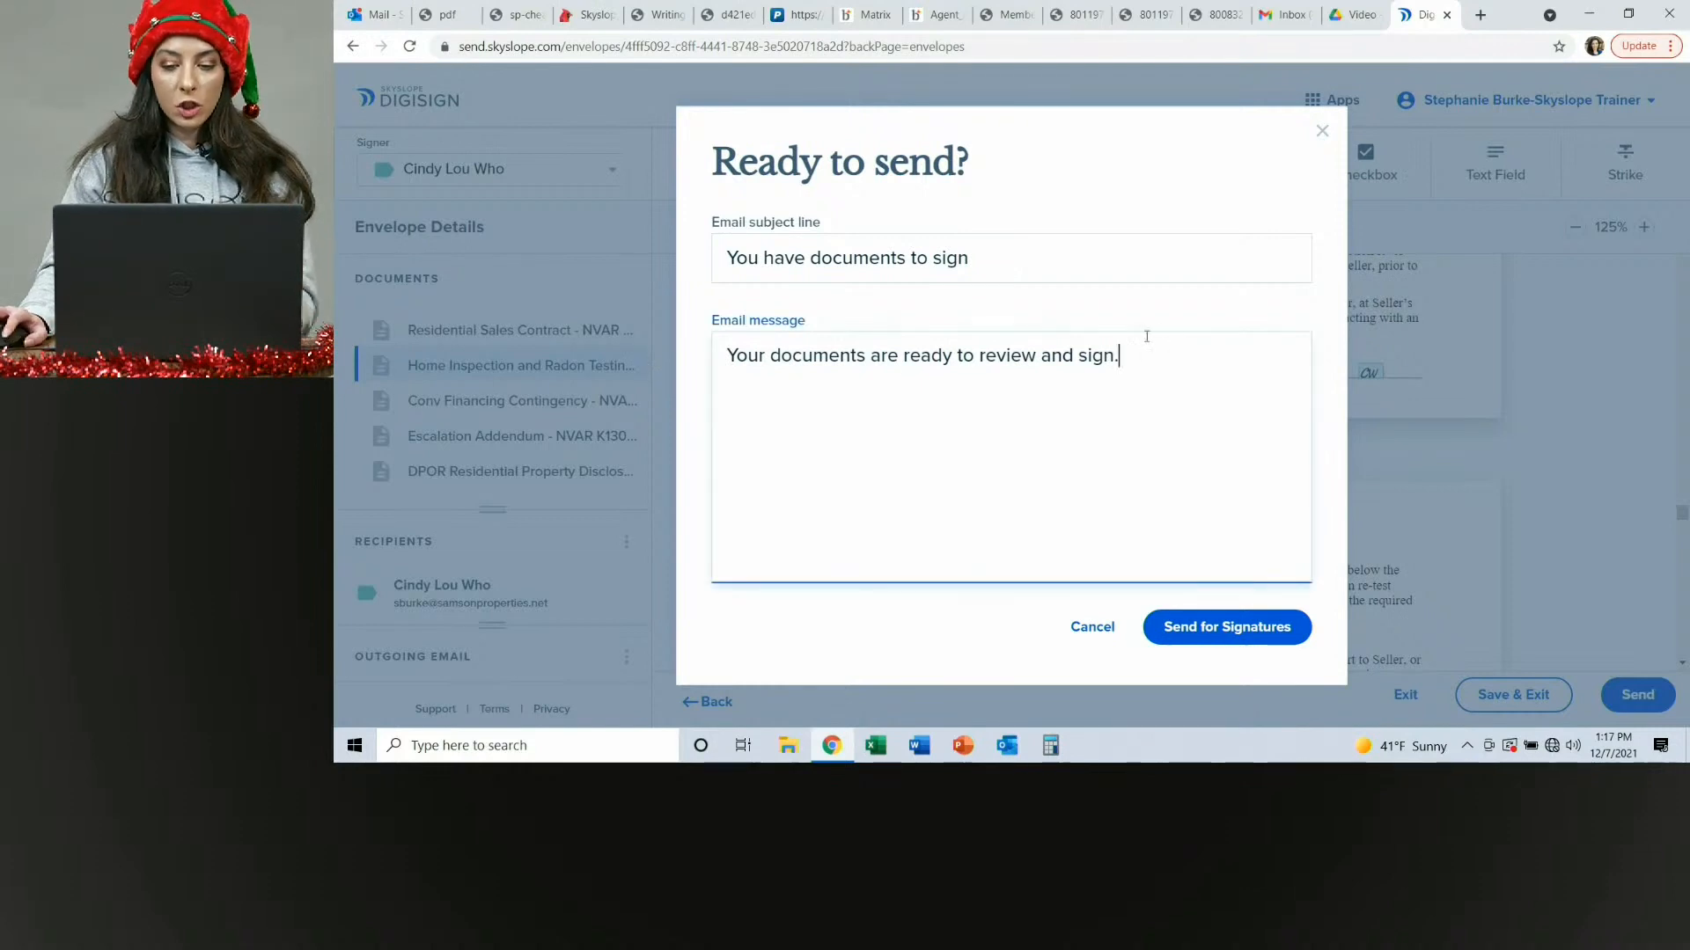
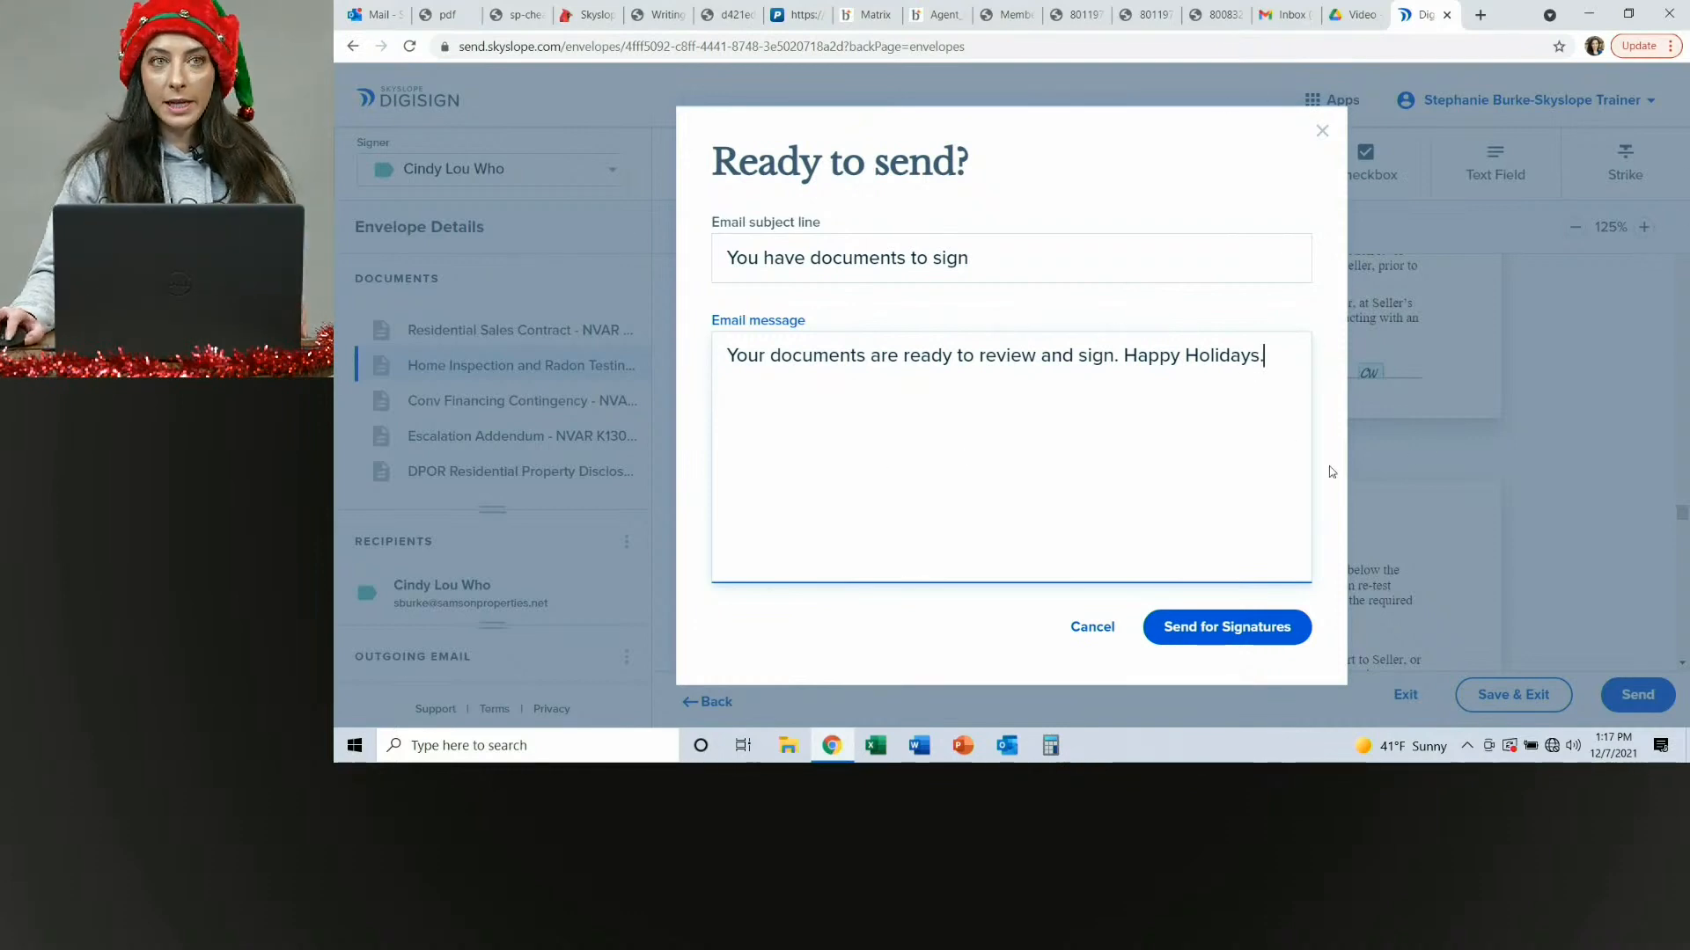
Send the envelope for signatures and dismiss the sent confirmation.
{"action": "left_click", "coordinate": [1218, 636]}
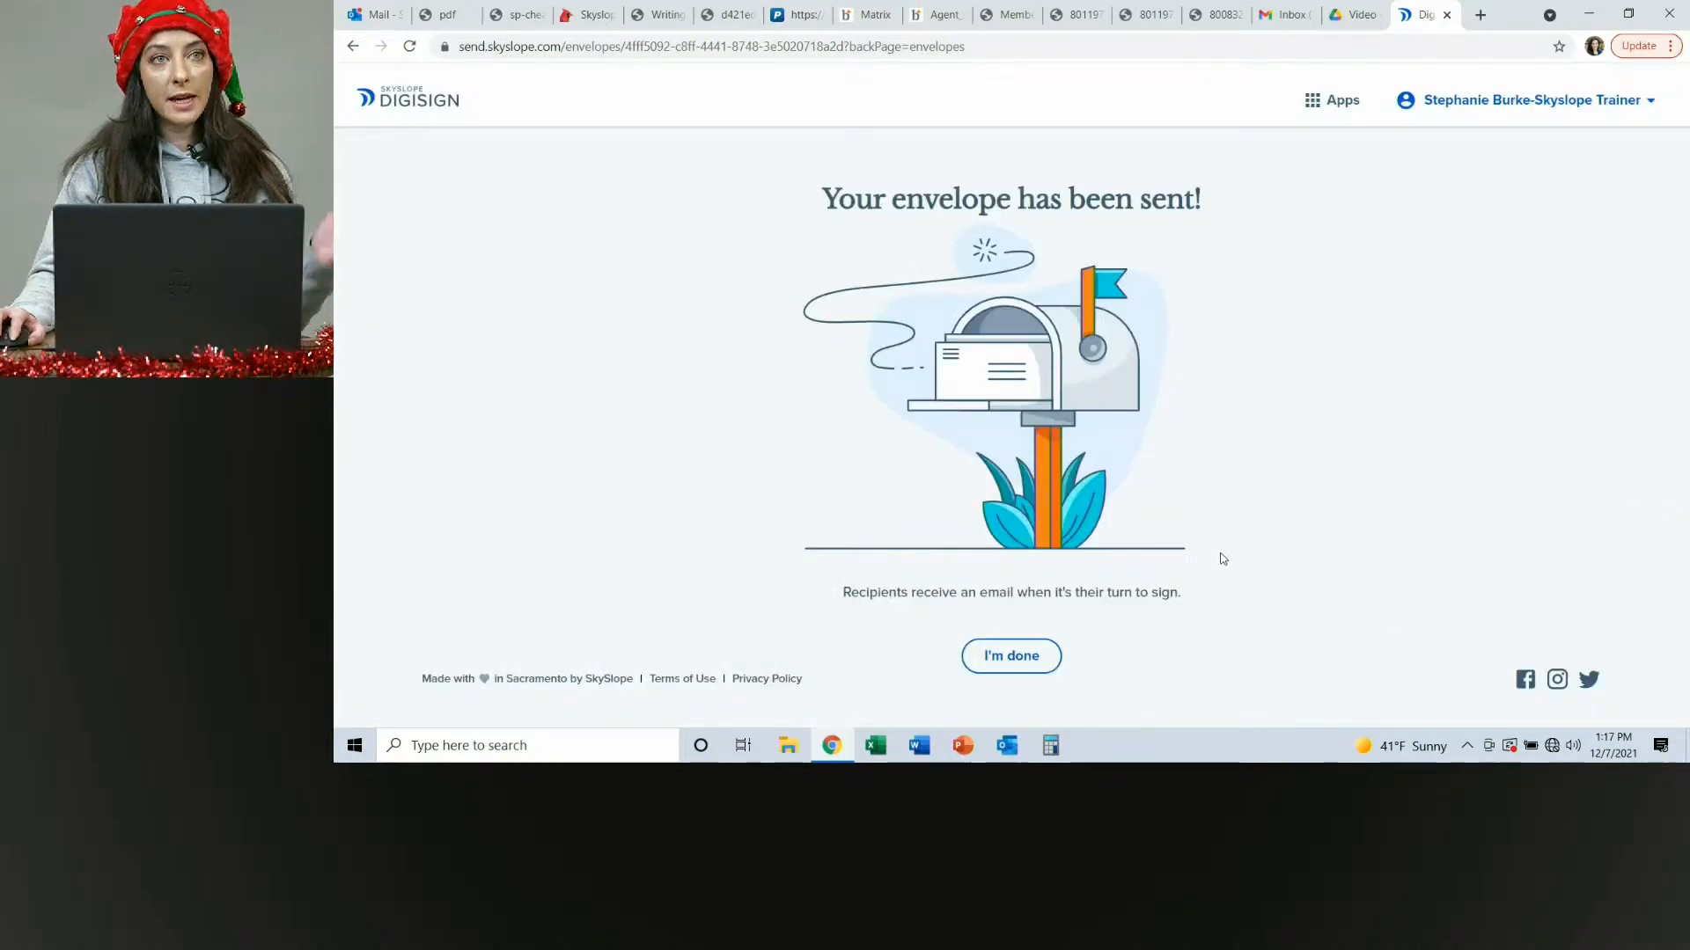
{"action": "left_click", "coordinate": [1012, 656]}
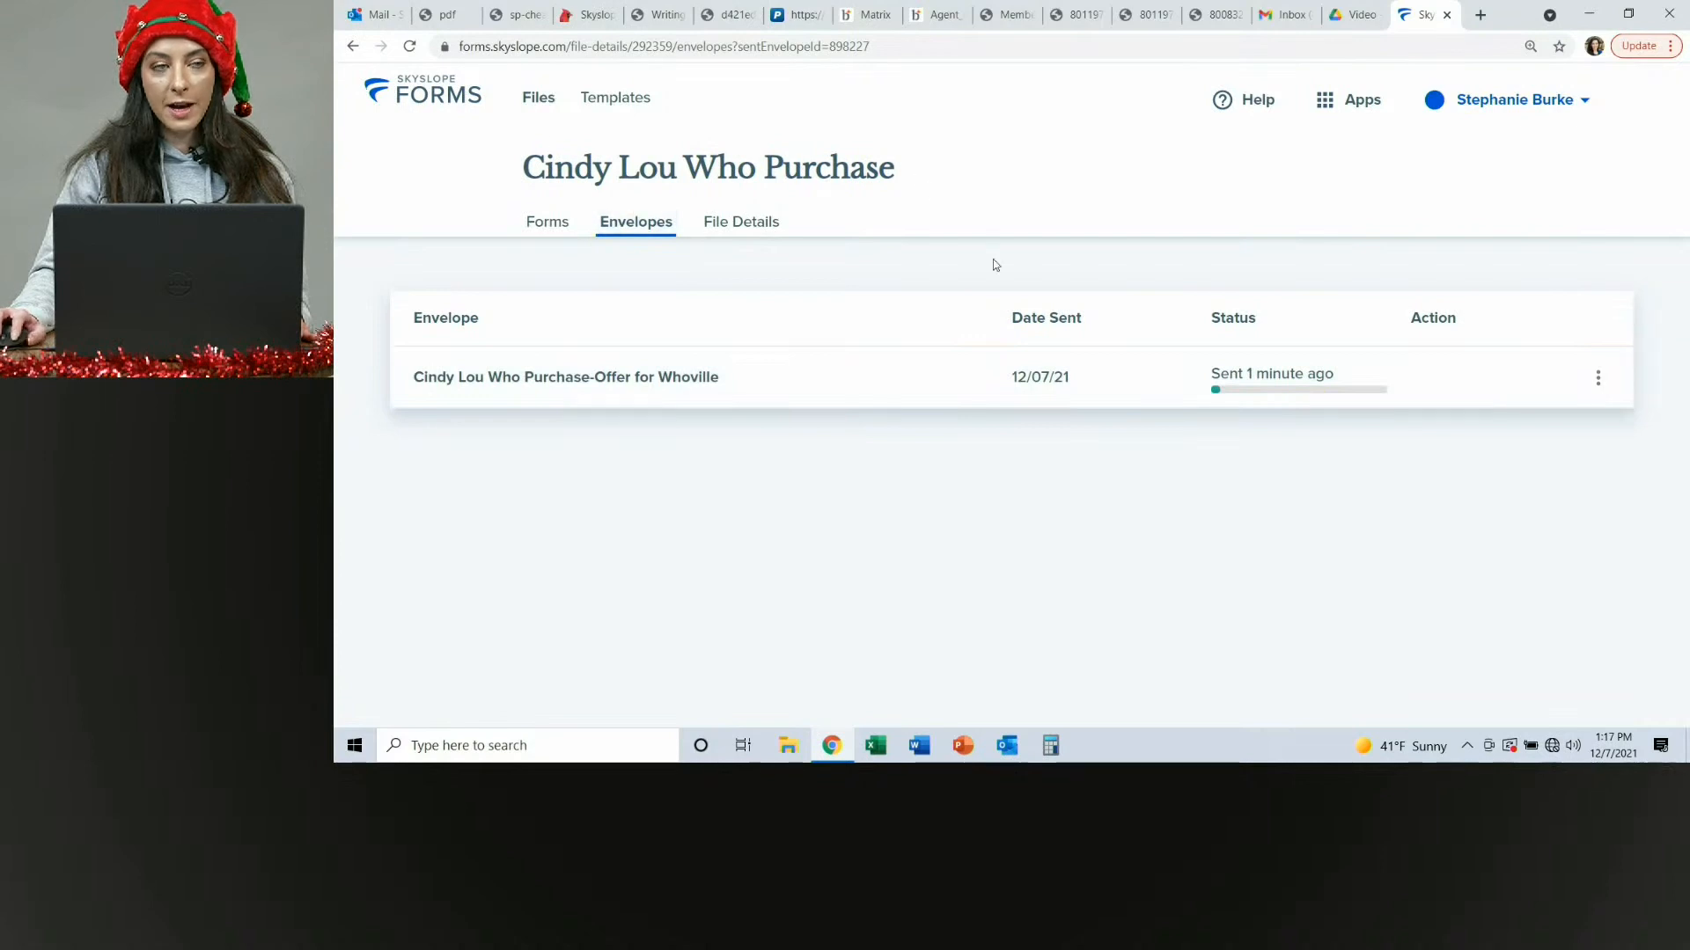
Open the sent envelope from the file's envelopes list and scroll through its contract and addenda pages to review them.
{"action": "left_click", "coordinate": [847, 380]}
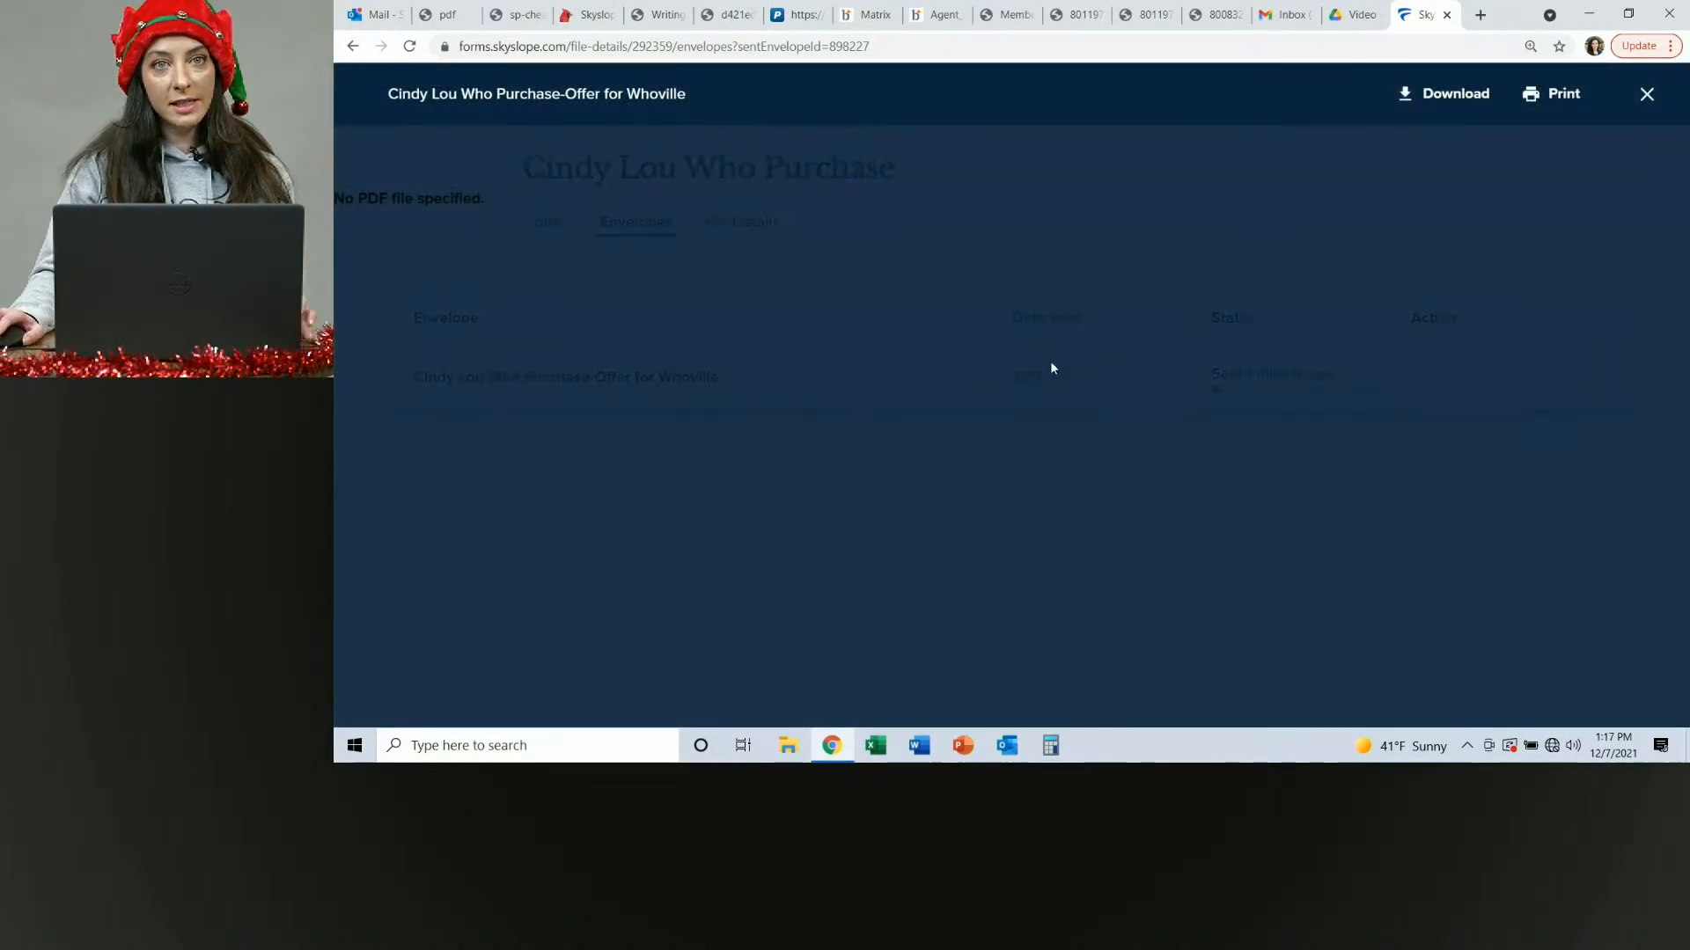
{"action": "scroll", "coordinate": [1046, 352], "scroll_direction": "down", "scroll_amount": 10}
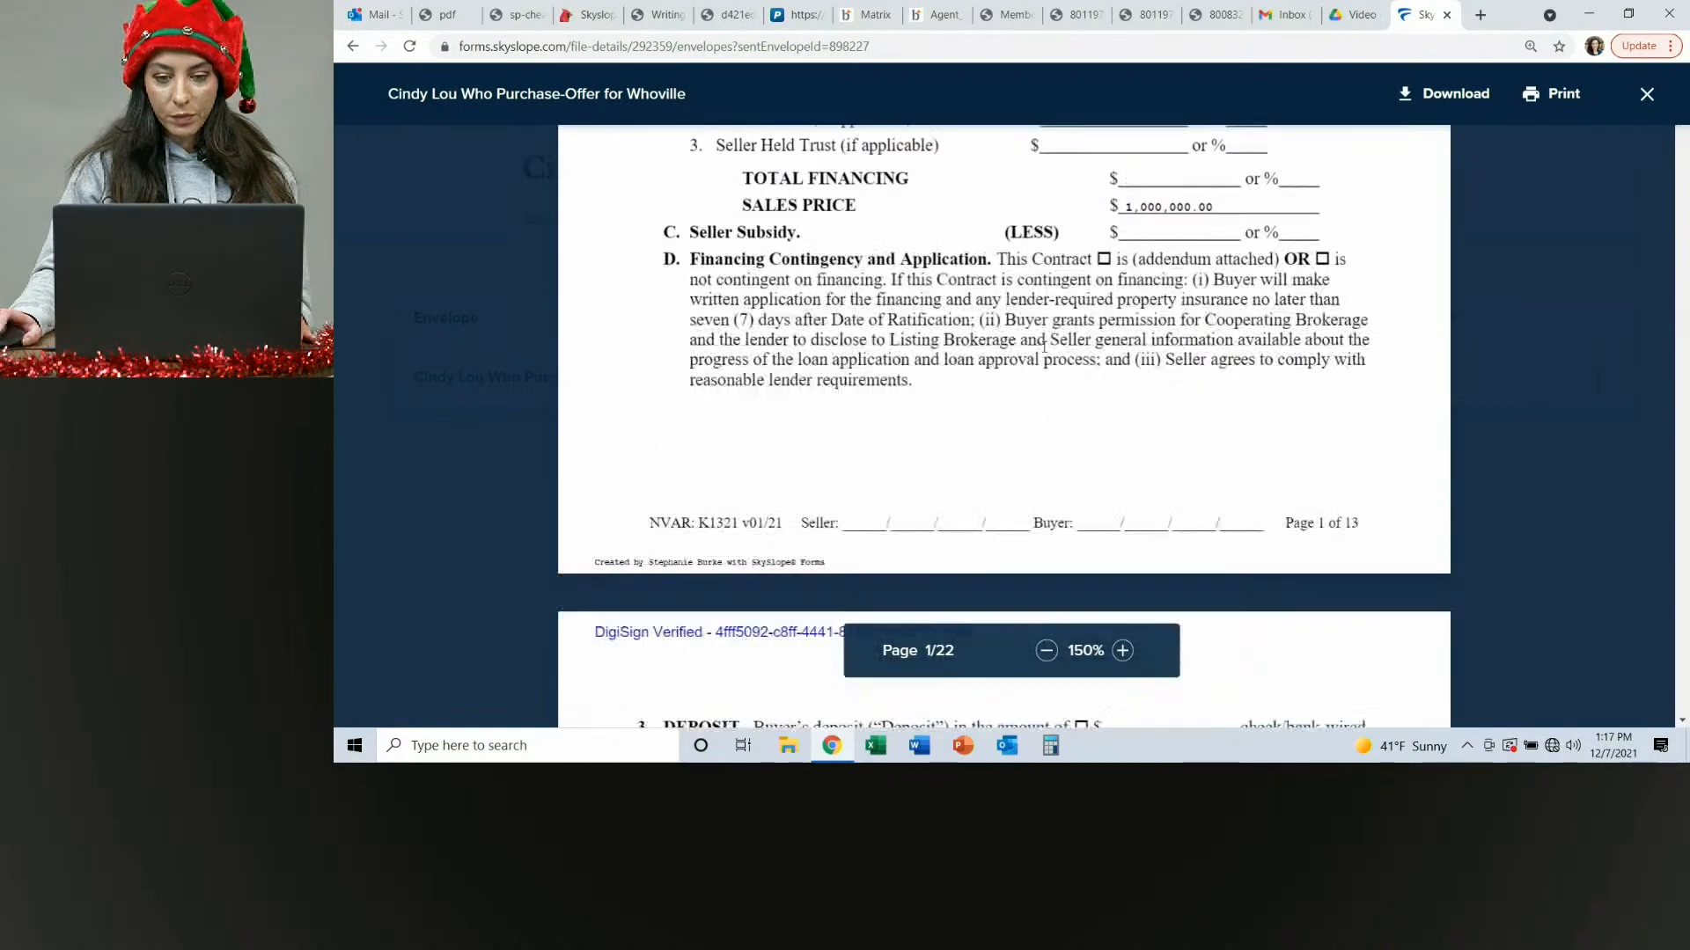
{"action": "scroll", "coordinate": [1048, 355], "scroll_direction": "down", "scroll_amount": 15}
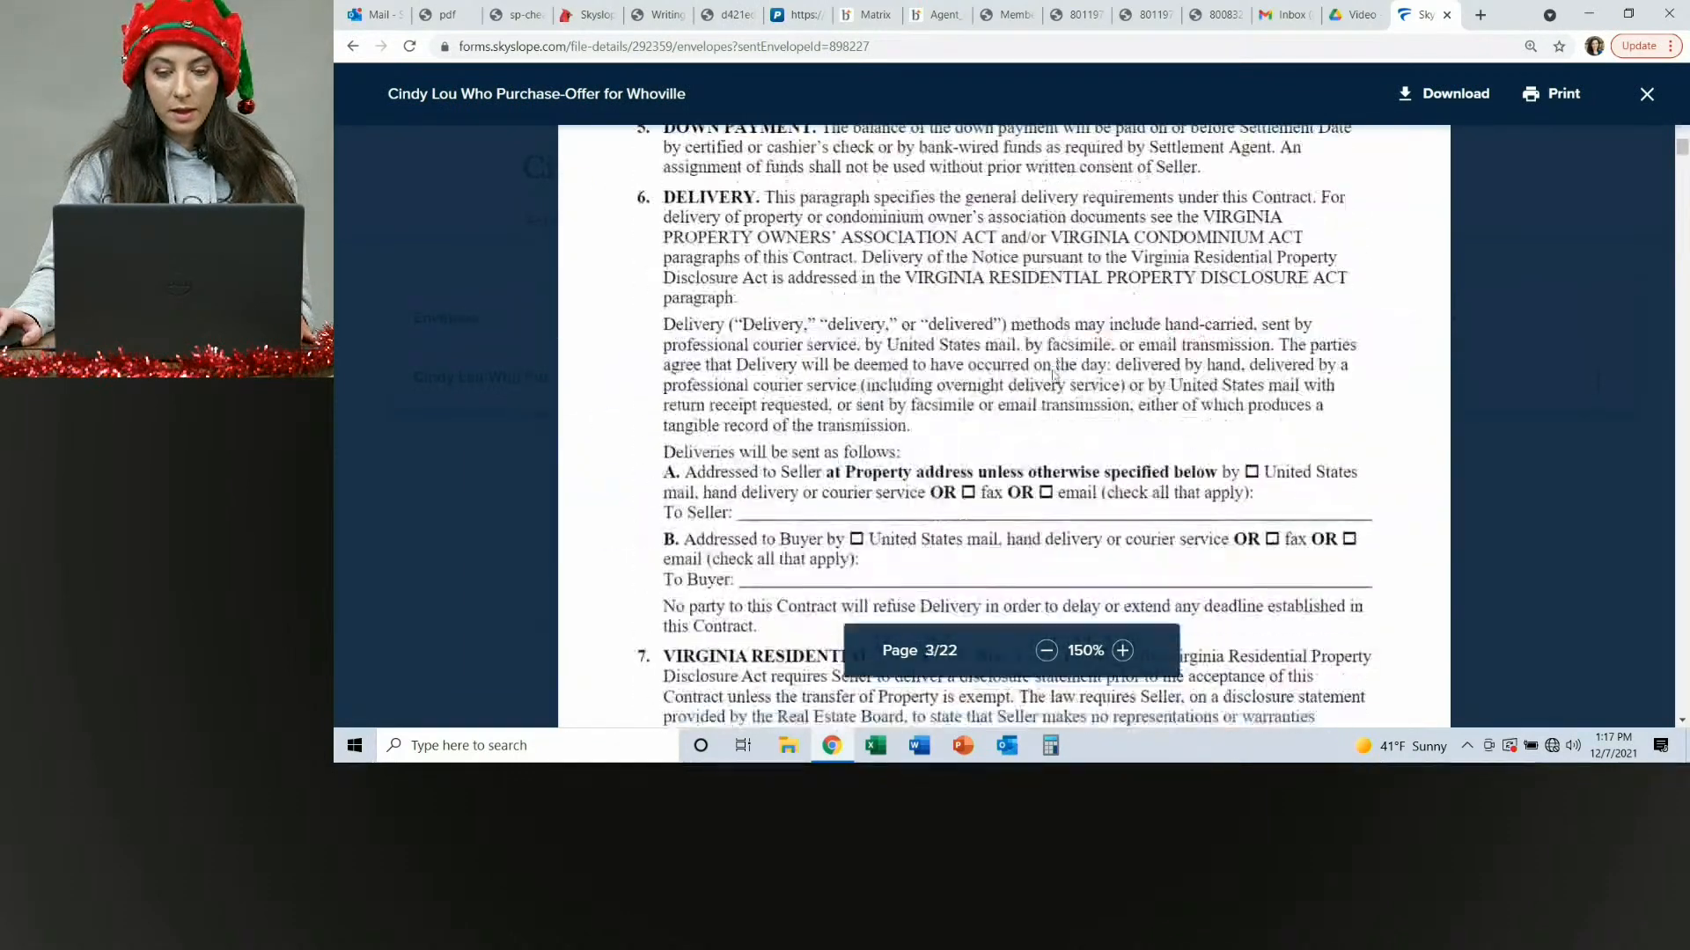
{"action": "scroll", "coordinate": [1053, 368], "scroll_direction": "down", "scroll_amount": 15}
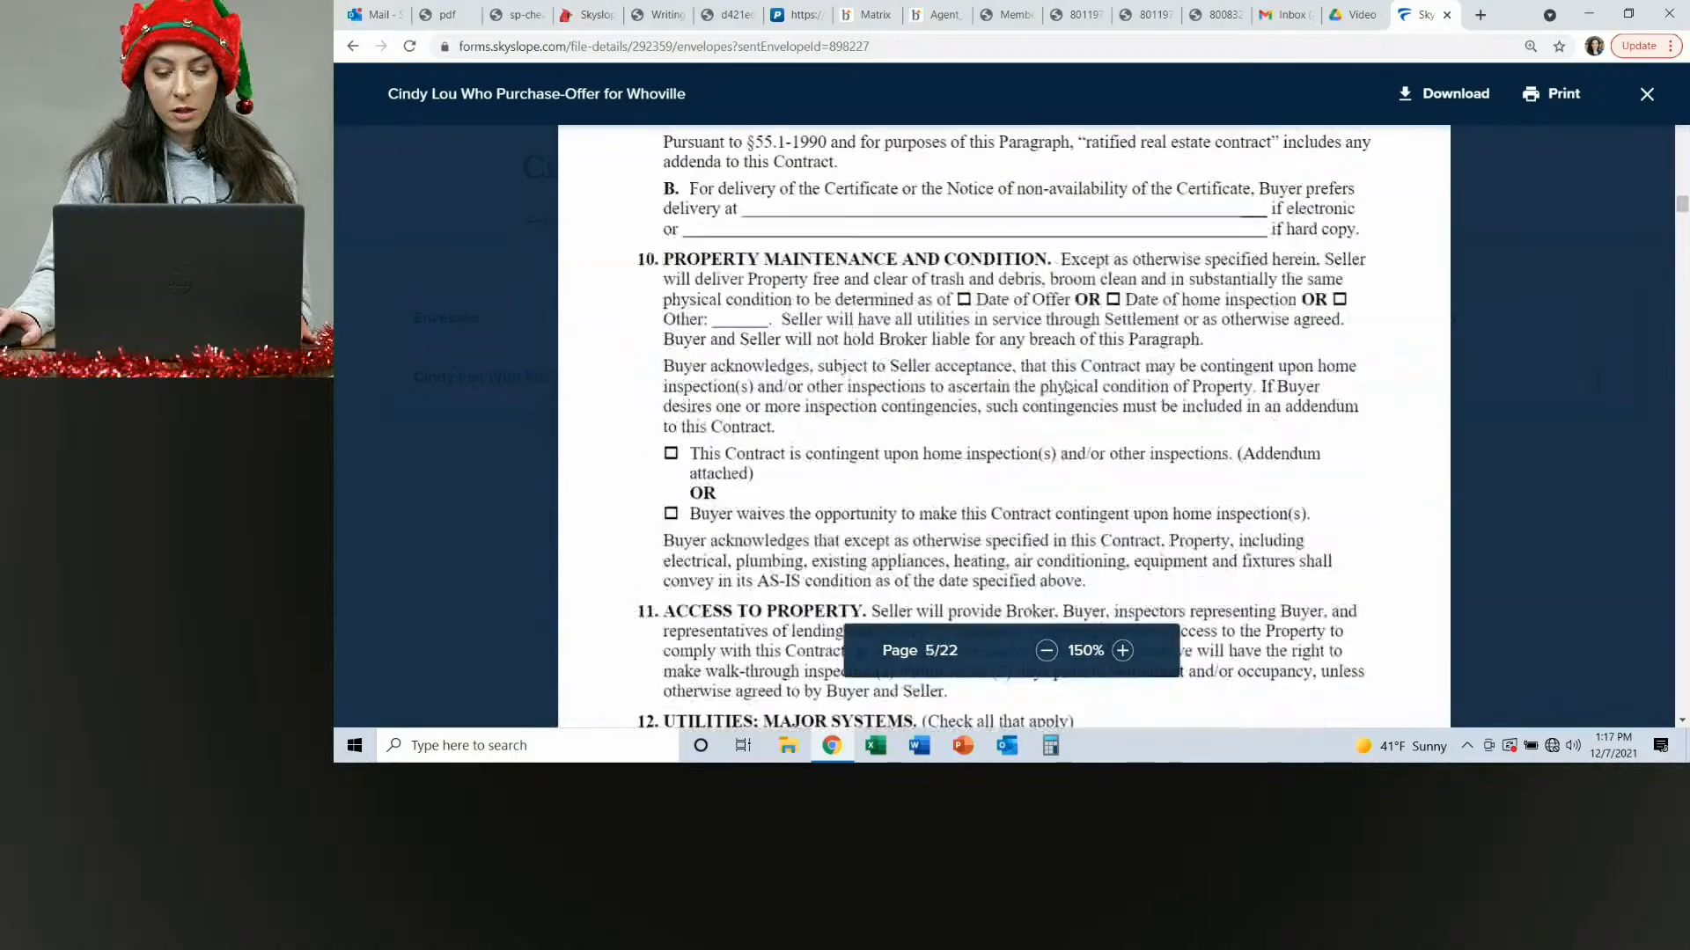
{"action": "scroll", "coordinate": [1070, 381], "scroll_direction": "down", "scroll_amount": 15}
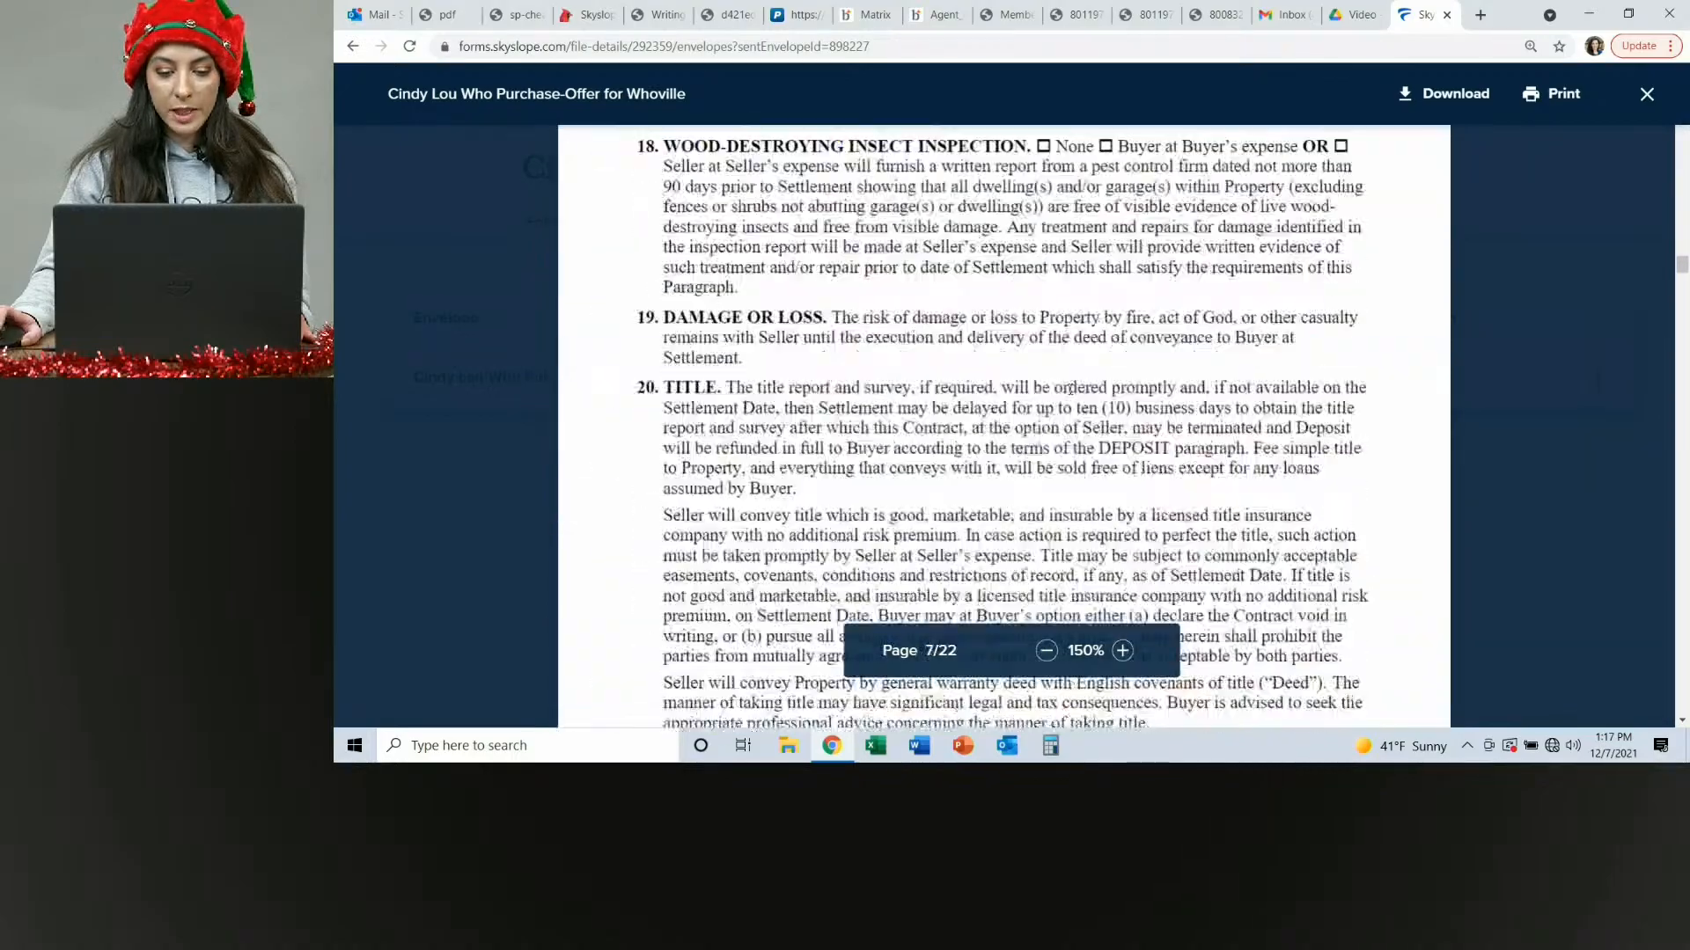
{"action": "scroll", "coordinate": [1071, 392], "scroll_direction": "down", "scroll_amount": 15}
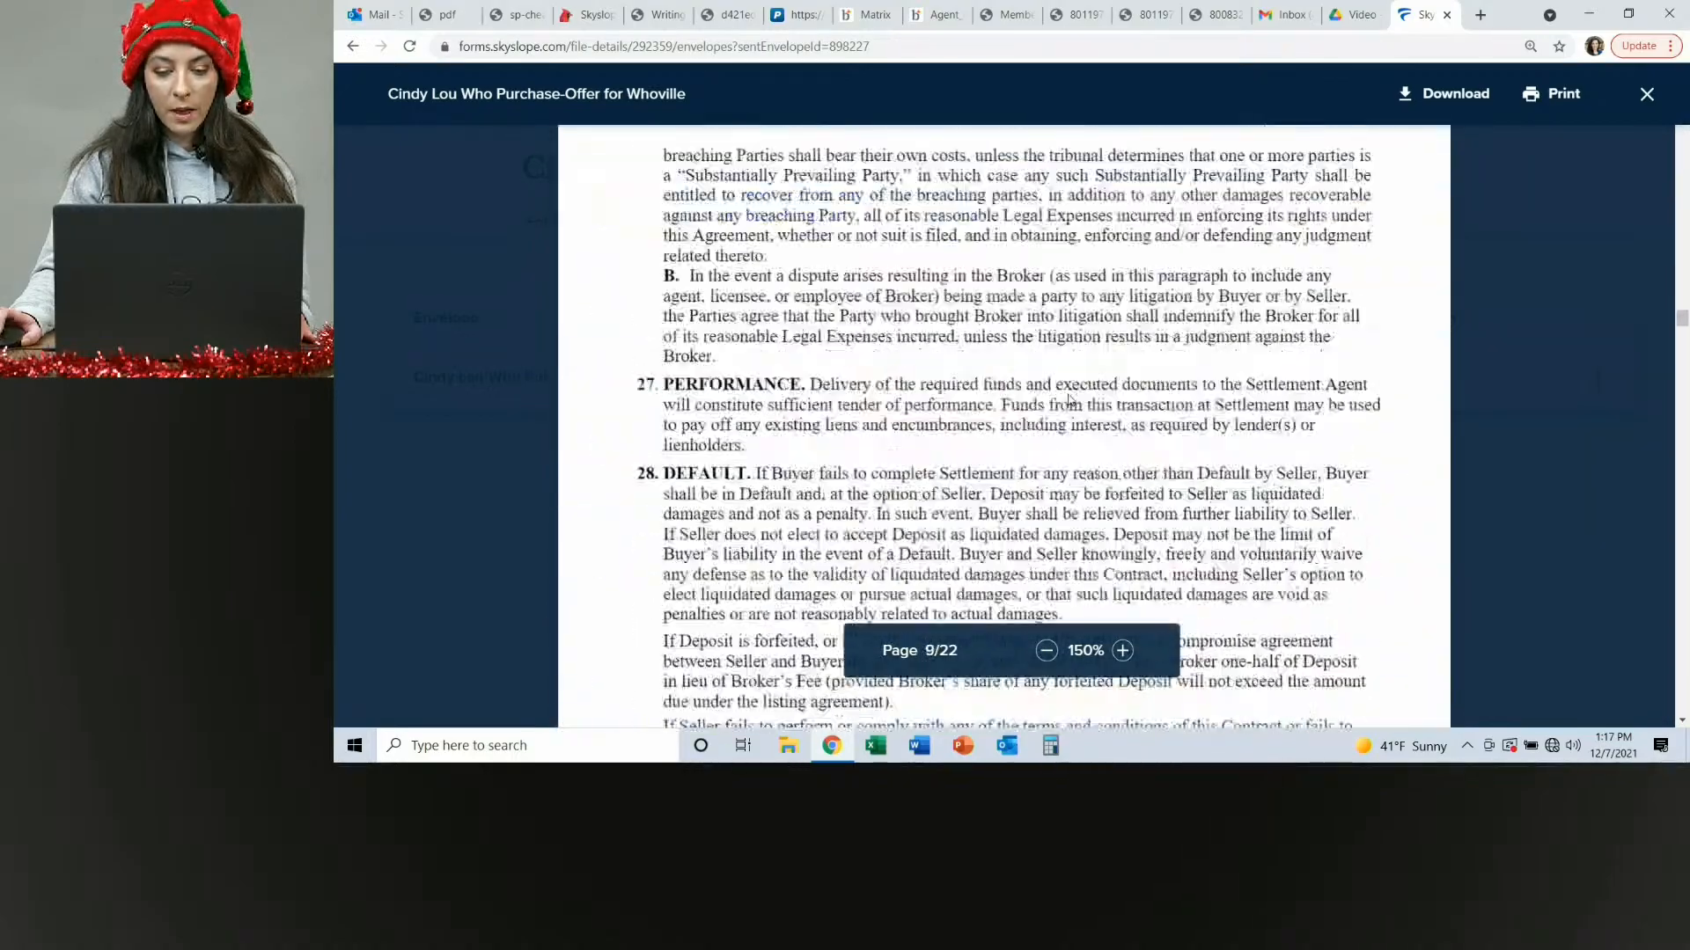
{"action": "scroll", "coordinate": [1071, 405], "scroll_direction": "down", "scroll_amount": 15}
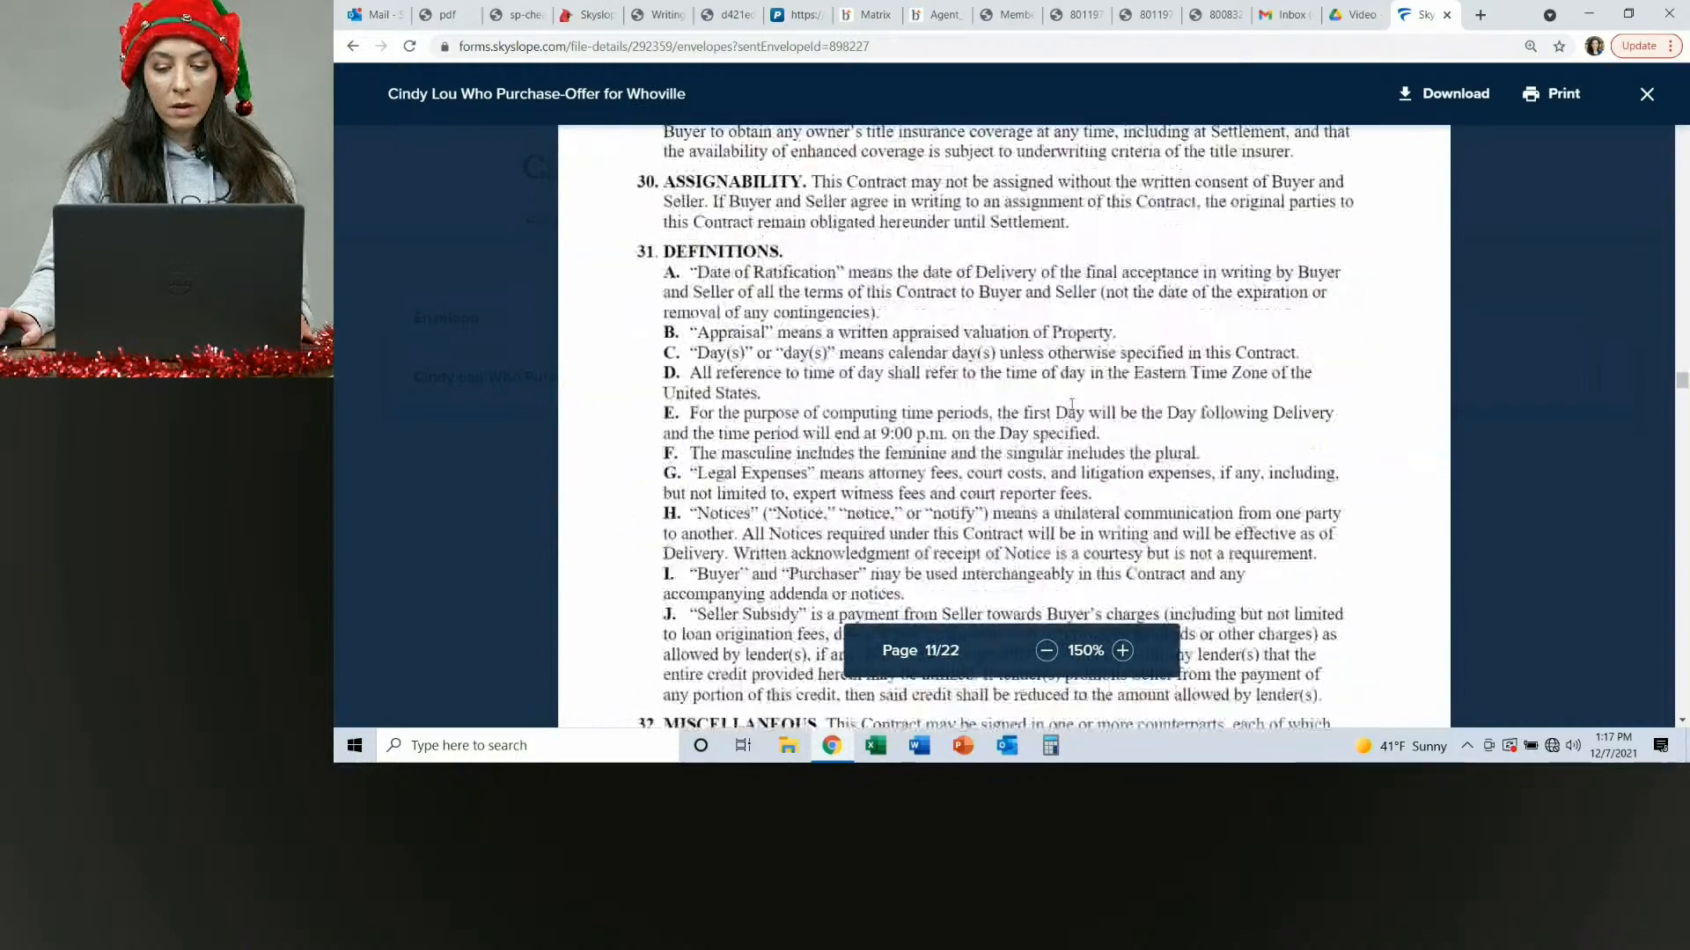
{"action": "scroll", "coordinate": [1069, 411], "scroll_direction": "down", "scroll_amount": 10}
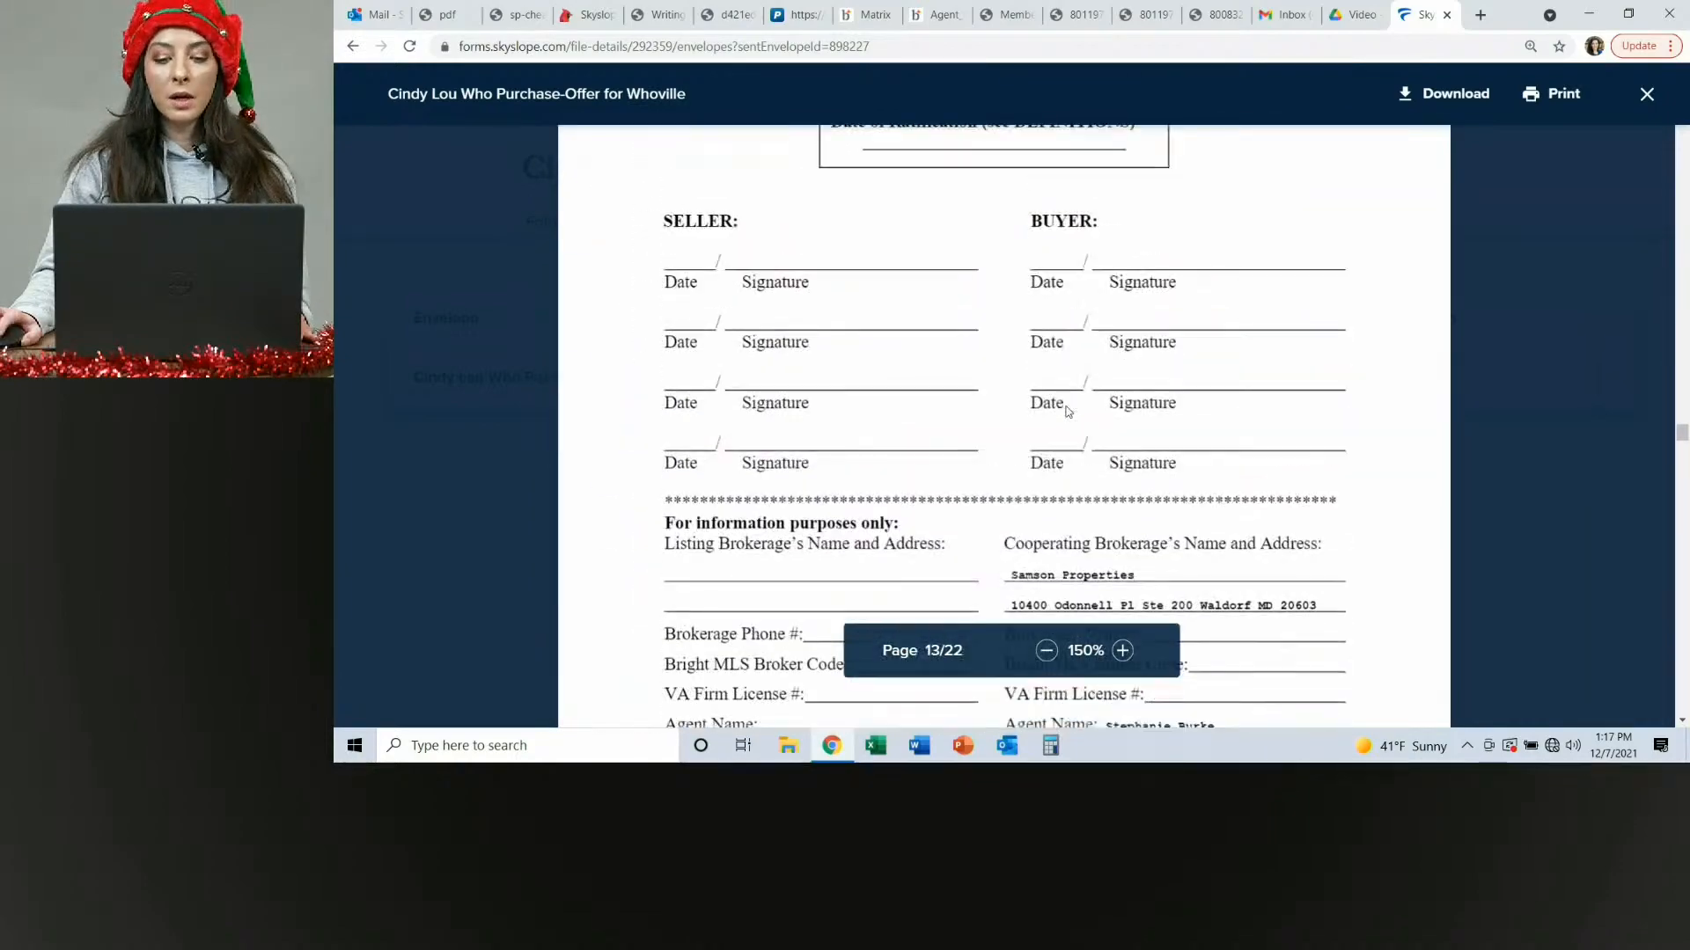
{"action": "scroll", "coordinate": [1067, 406], "scroll_direction": "up", "scroll_amount": 4}
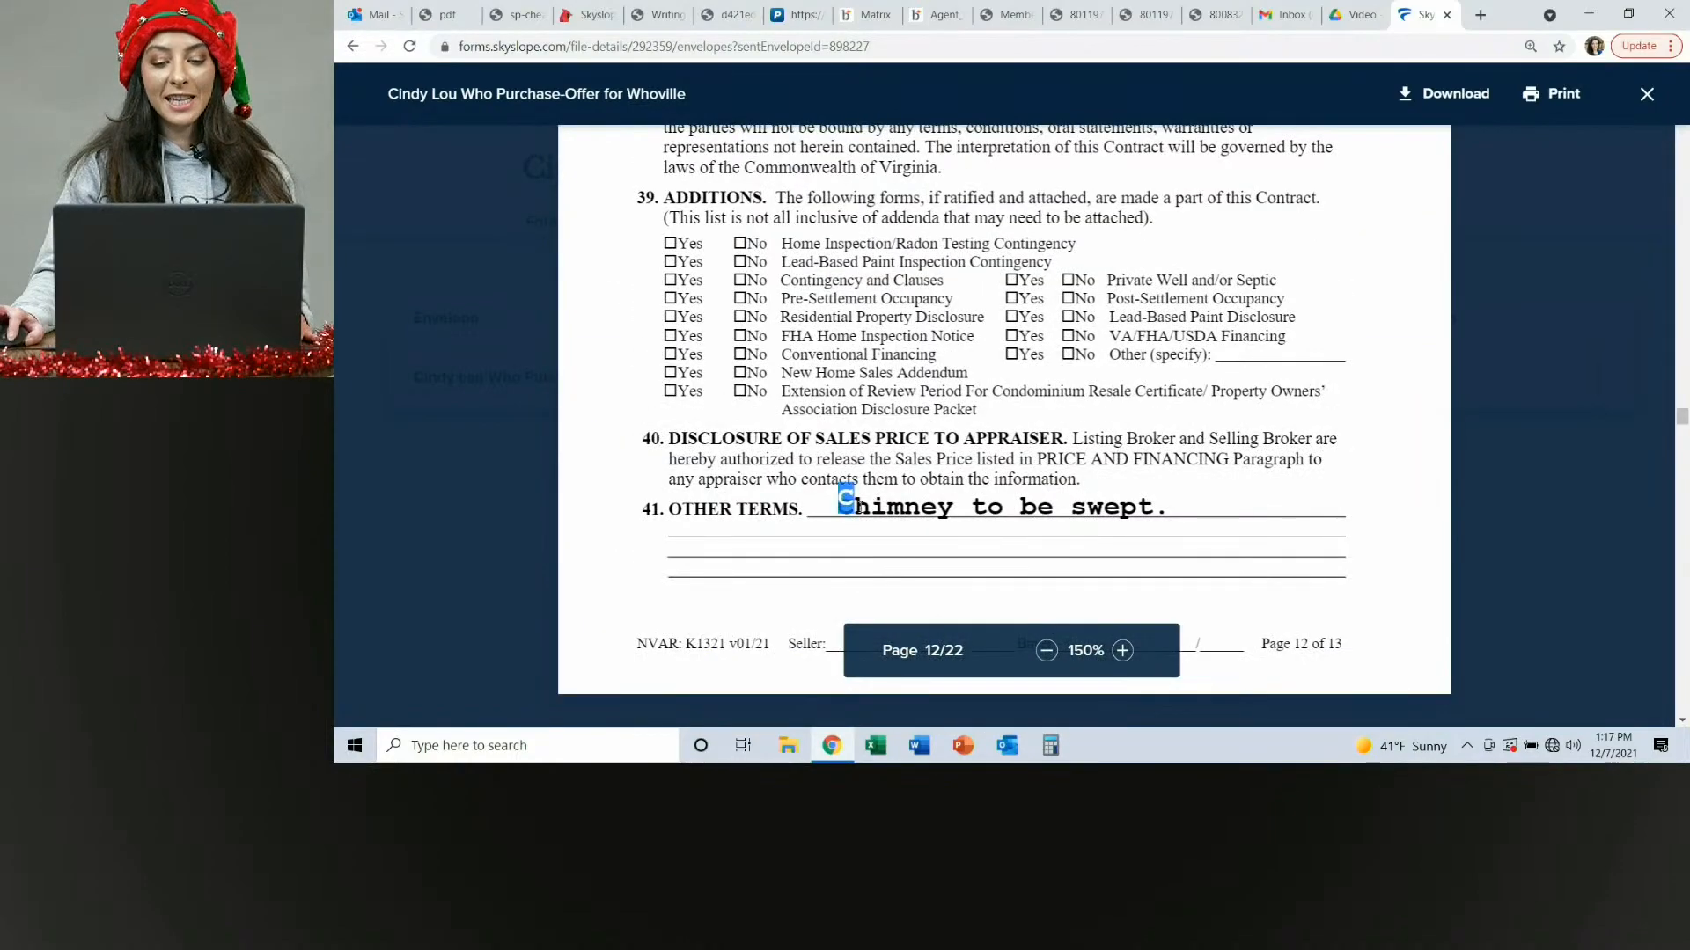
{"action": "left_click_drag", "start_coordinate": [844, 499], "coordinate": [1189, 514]}
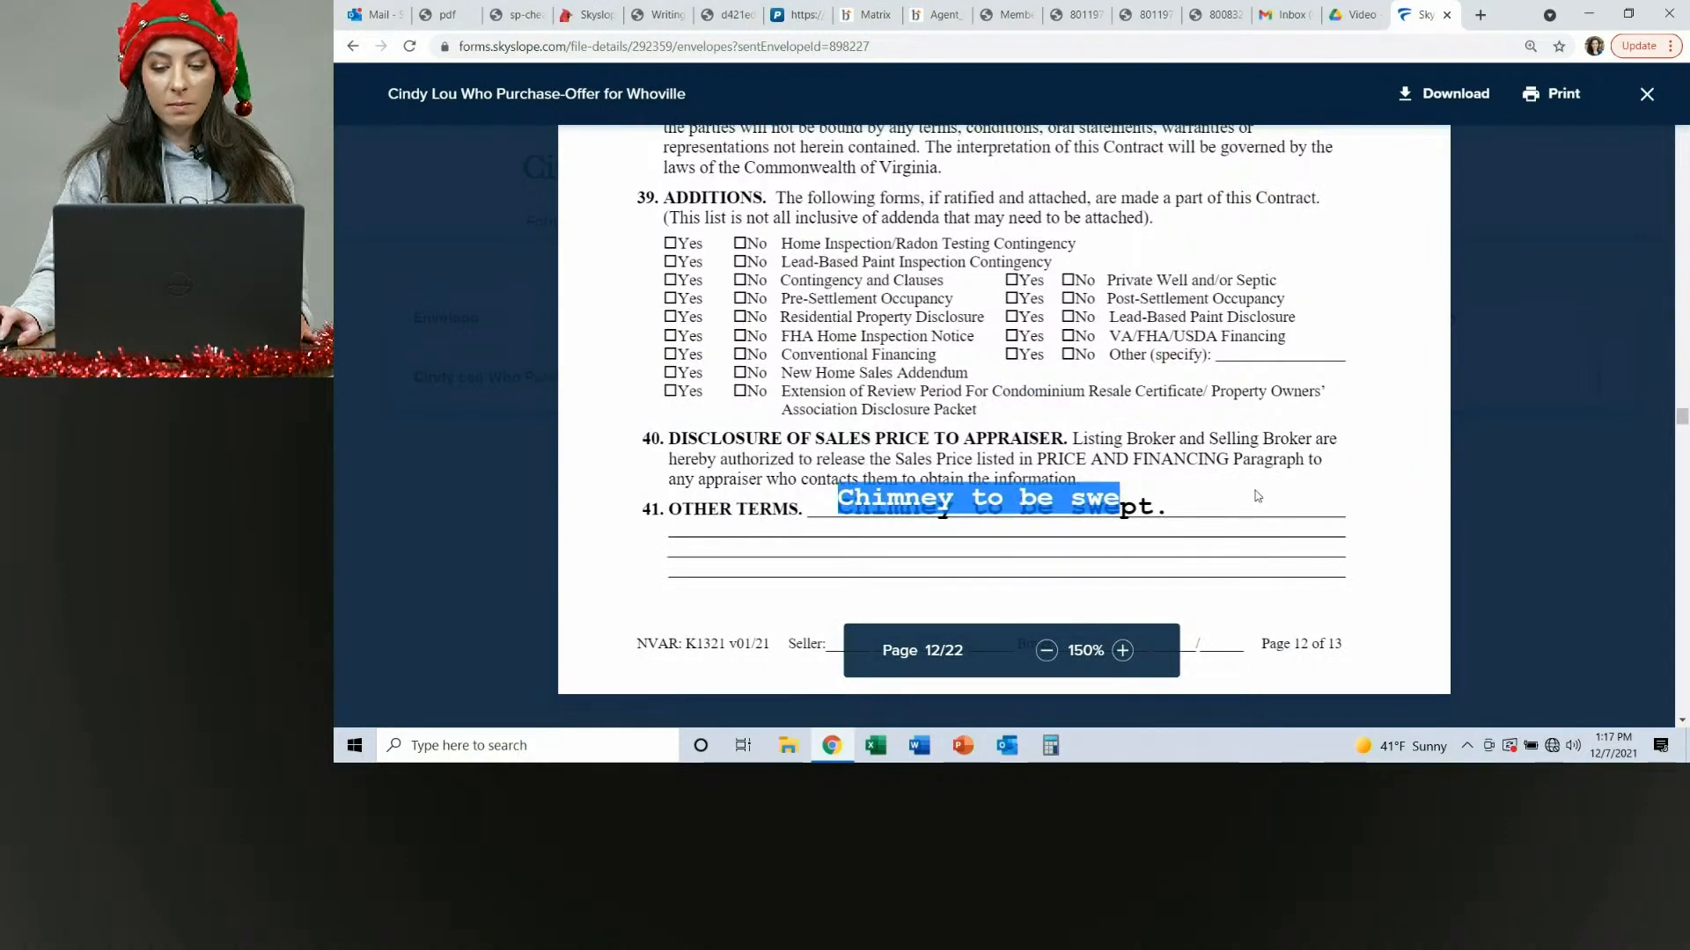
{"action": "scroll", "coordinate": [1170, 431], "scroll_direction": "down", "scroll_amount": 8}
{"action": "scroll", "coordinate": [986, 400], "scroll_direction": "up", "scroll_amount": 6}
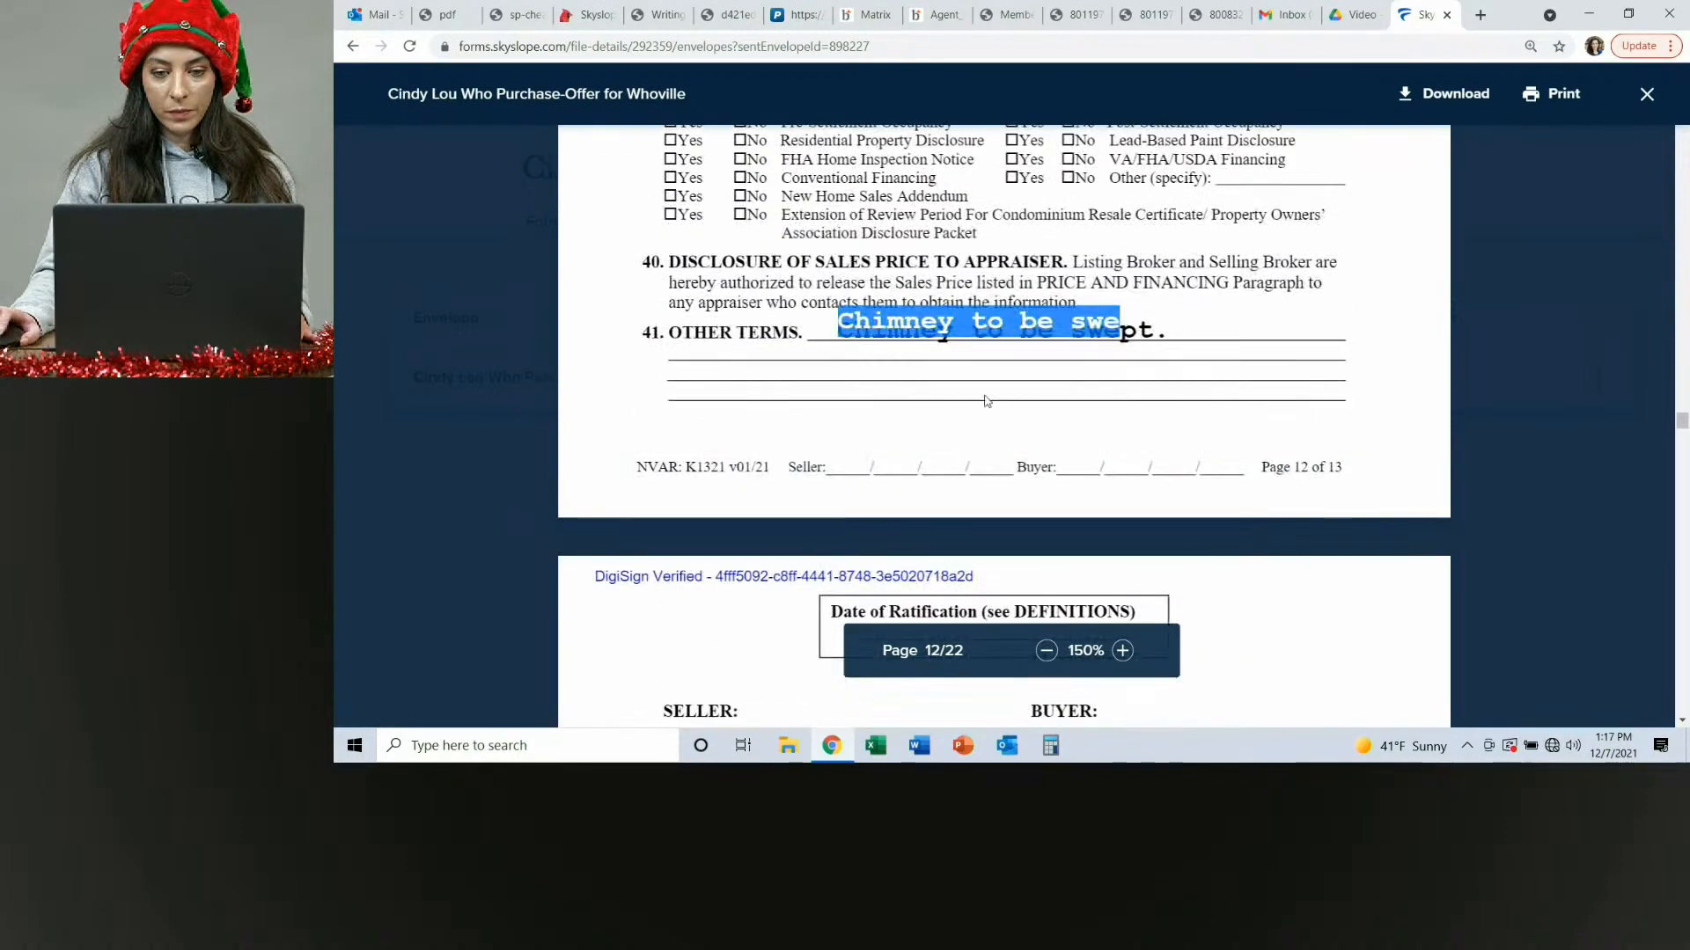
{"action": "scroll", "coordinate": [663, 376], "scroll_direction": "down", "scroll_amount": 5}
{"action": "scroll", "coordinate": [981, 444], "scroll_direction": "up", "scroll_amount": 6}
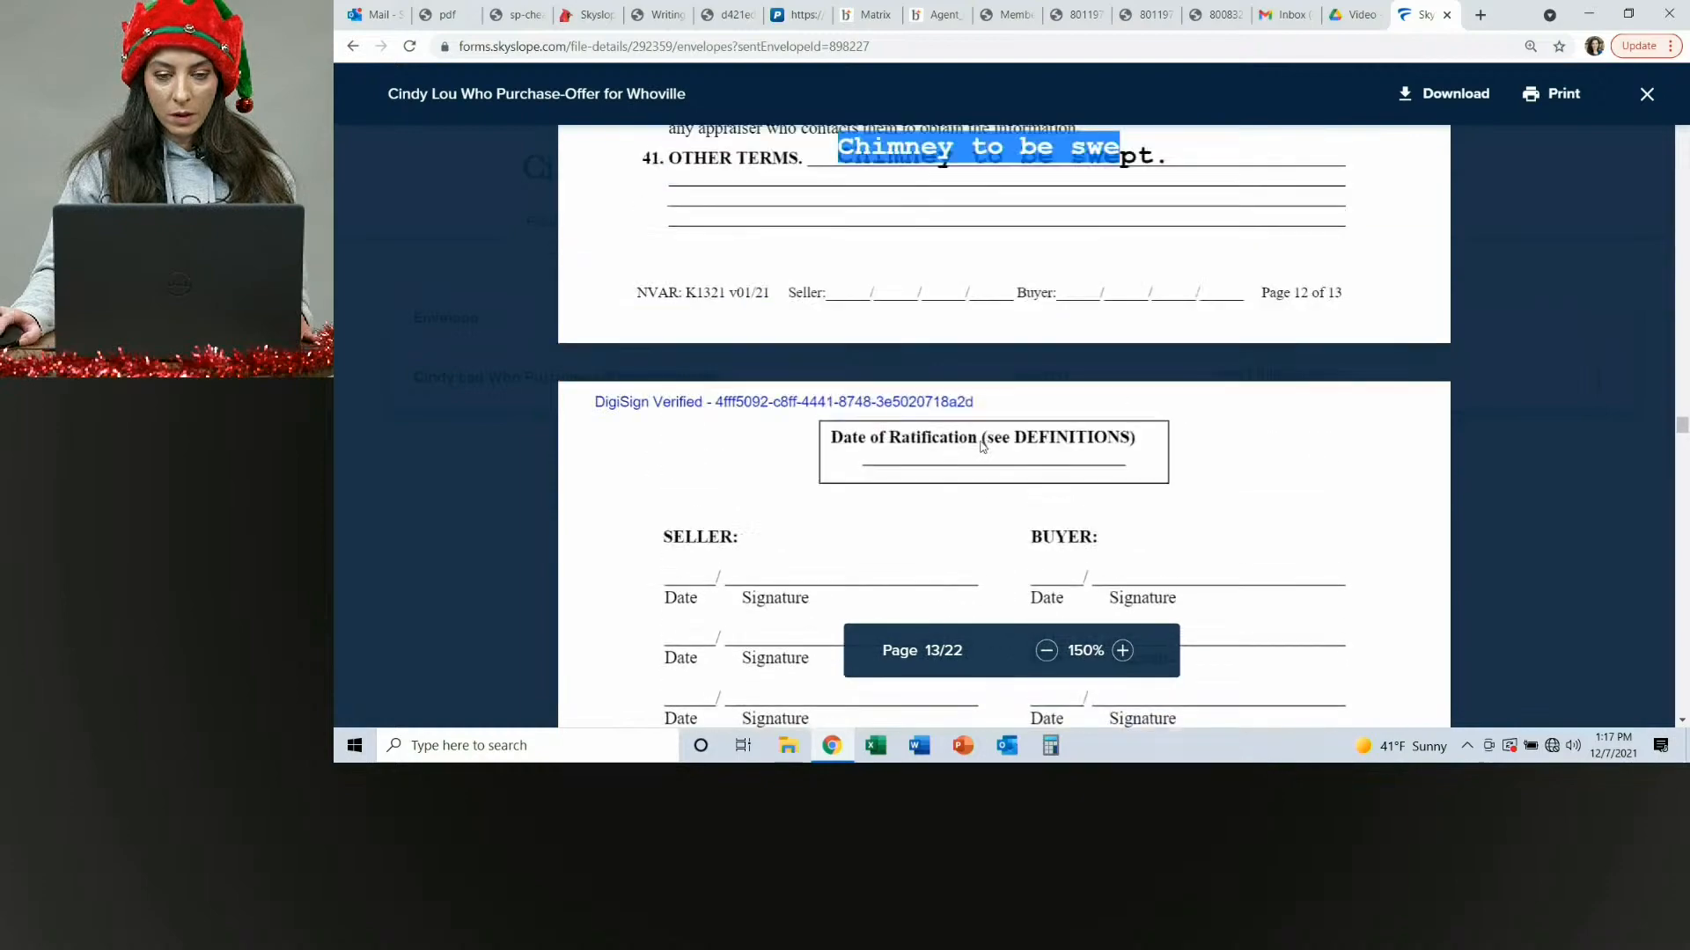
{"action": "scroll", "coordinate": [981, 445], "scroll_direction": "down", "scroll_amount": 10}
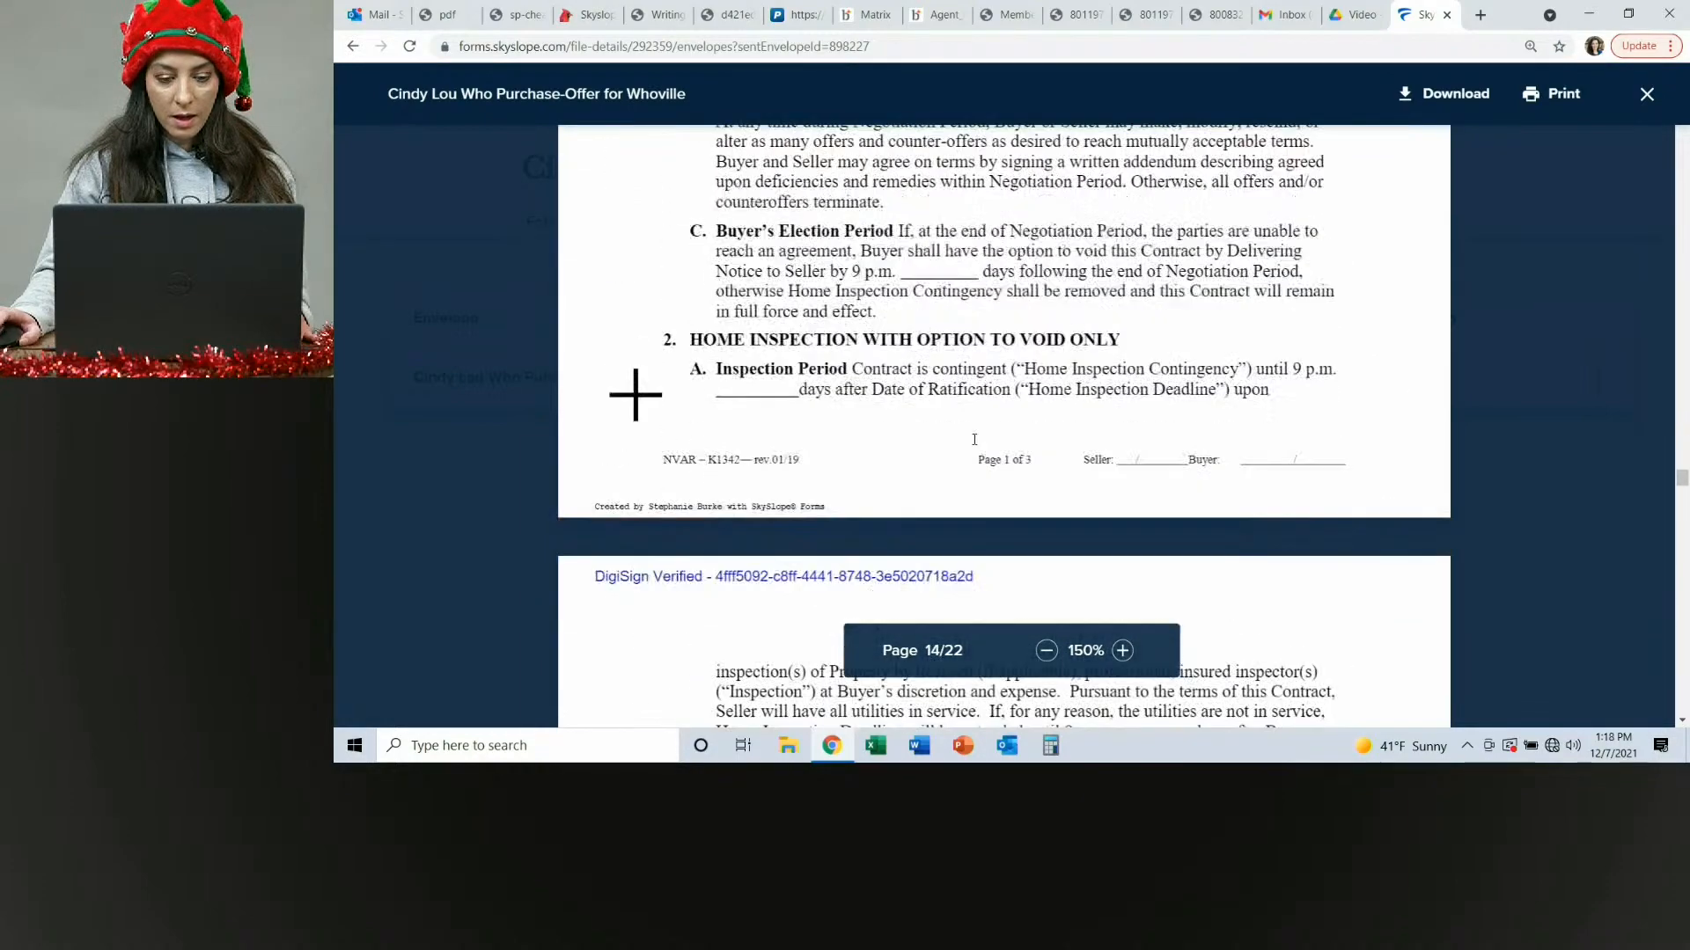
{"action": "scroll", "coordinate": [973, 448], "scroll_direction": "down", "scroll_amount": 10}
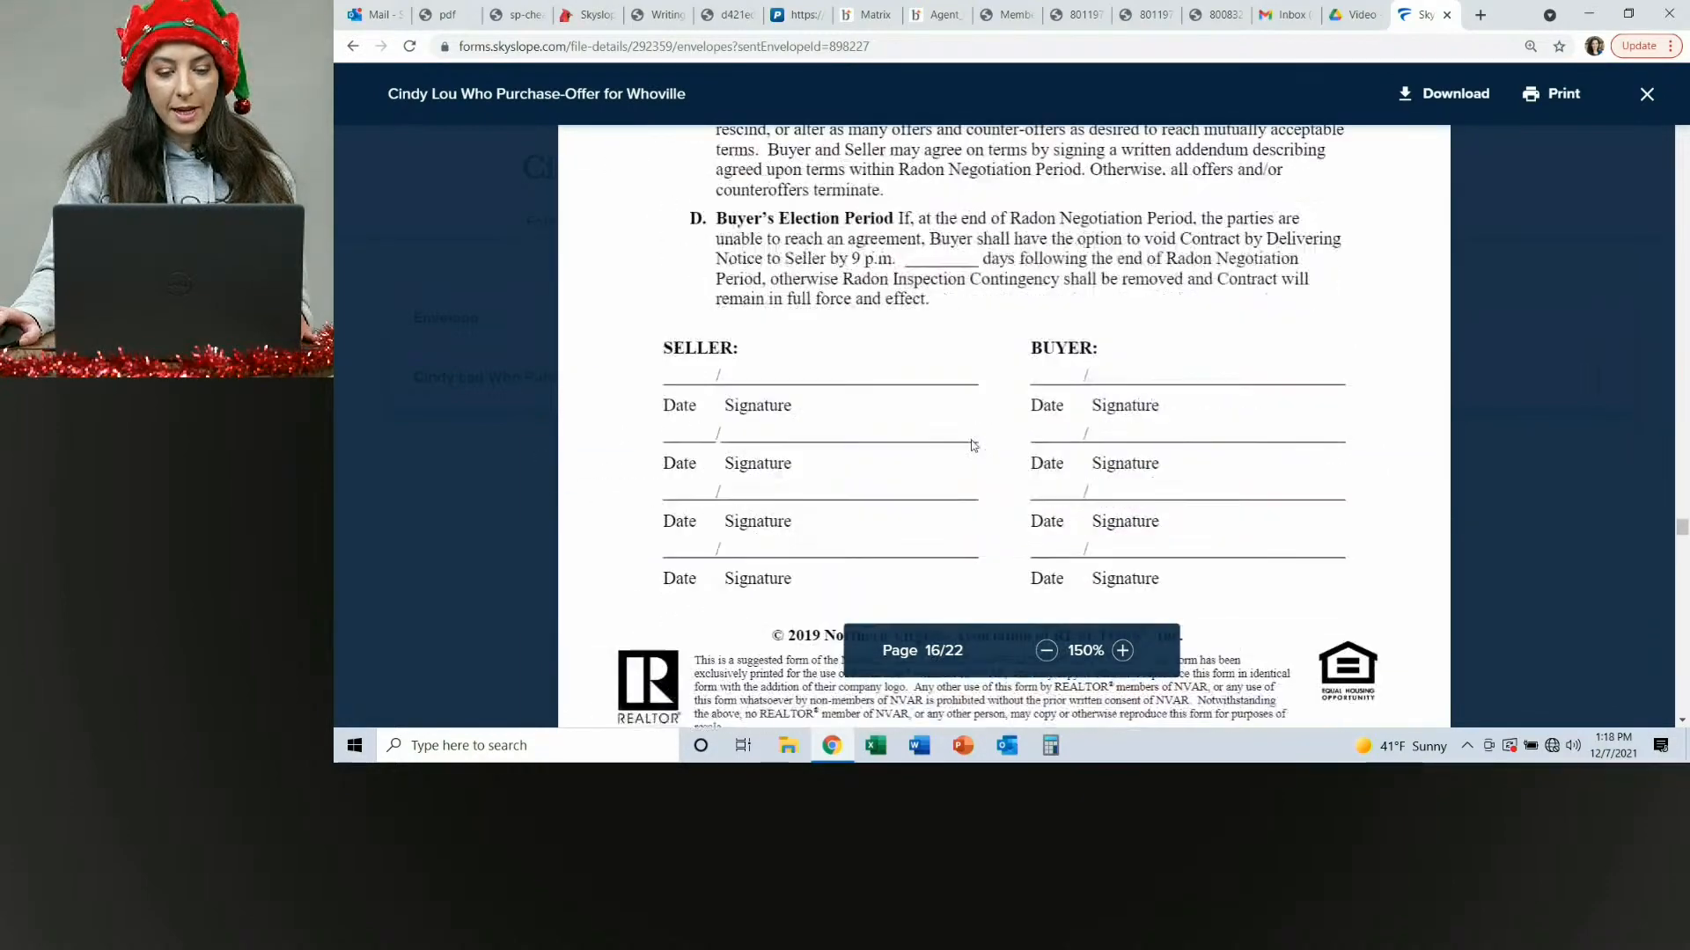
{"action": "scroll", "coordinate": [973, 446], "scroll_direction": "down", "scroll_amount": 10}
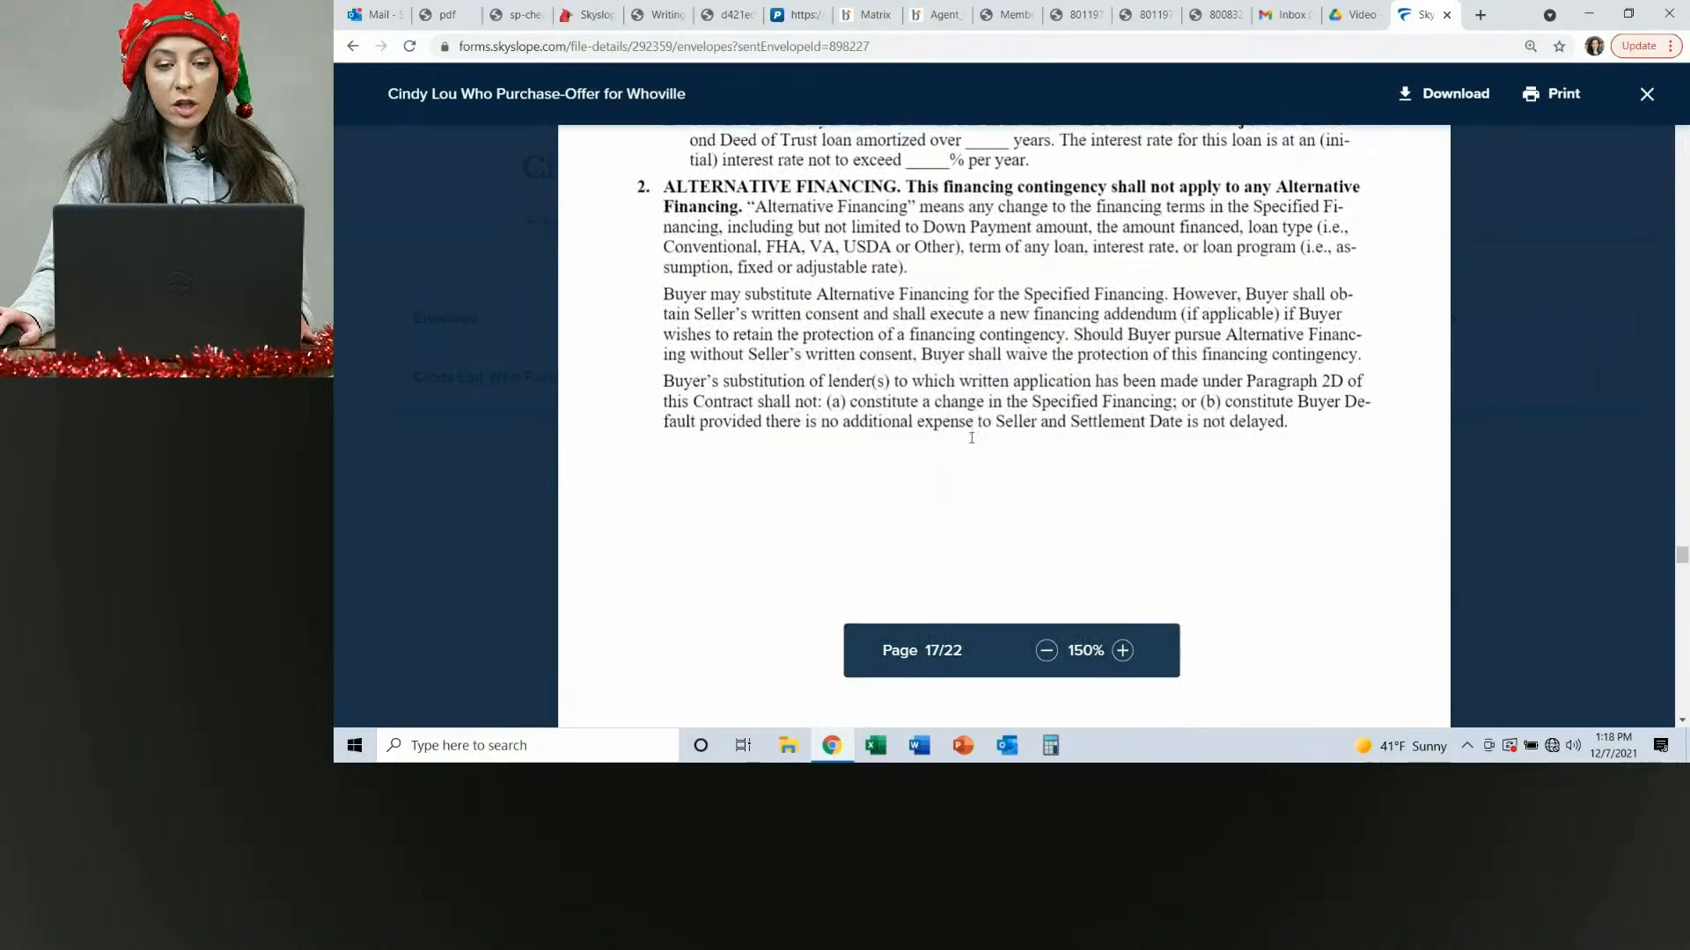
{"action": "scroll", "coordinate": [972, 438], "scroll_direction": "down", "scroll_amount": 10}
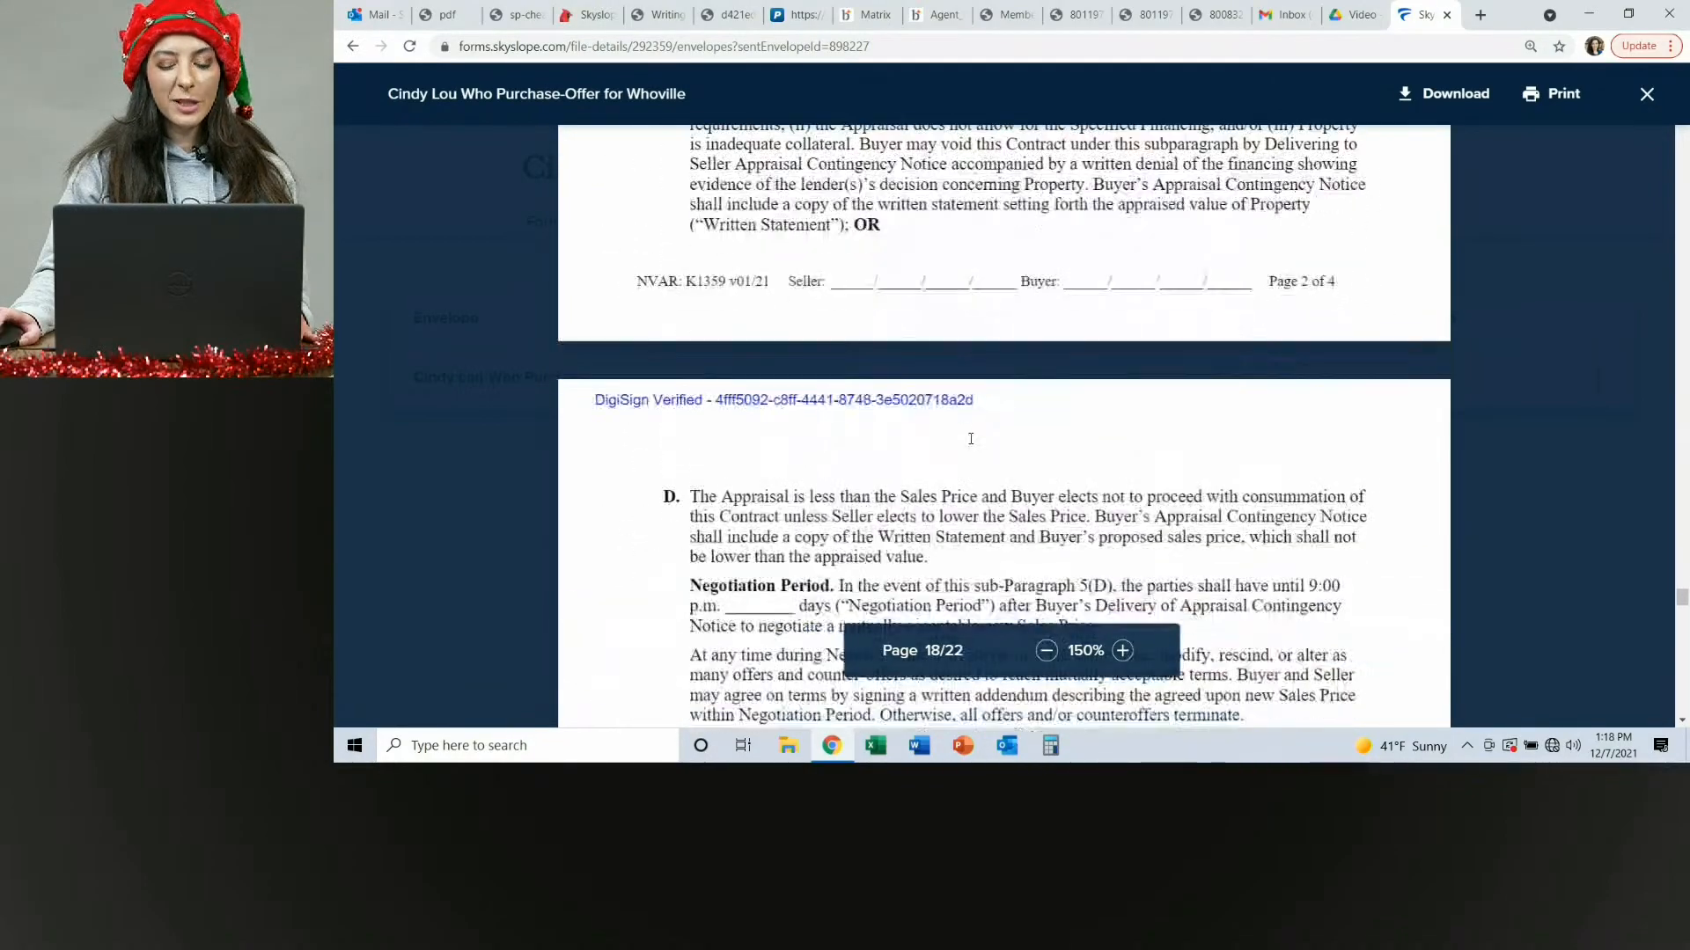
{"action": "scroll", "coordinate": [970, 437], "scroll_direction": "down", "scroll_amount": 10}
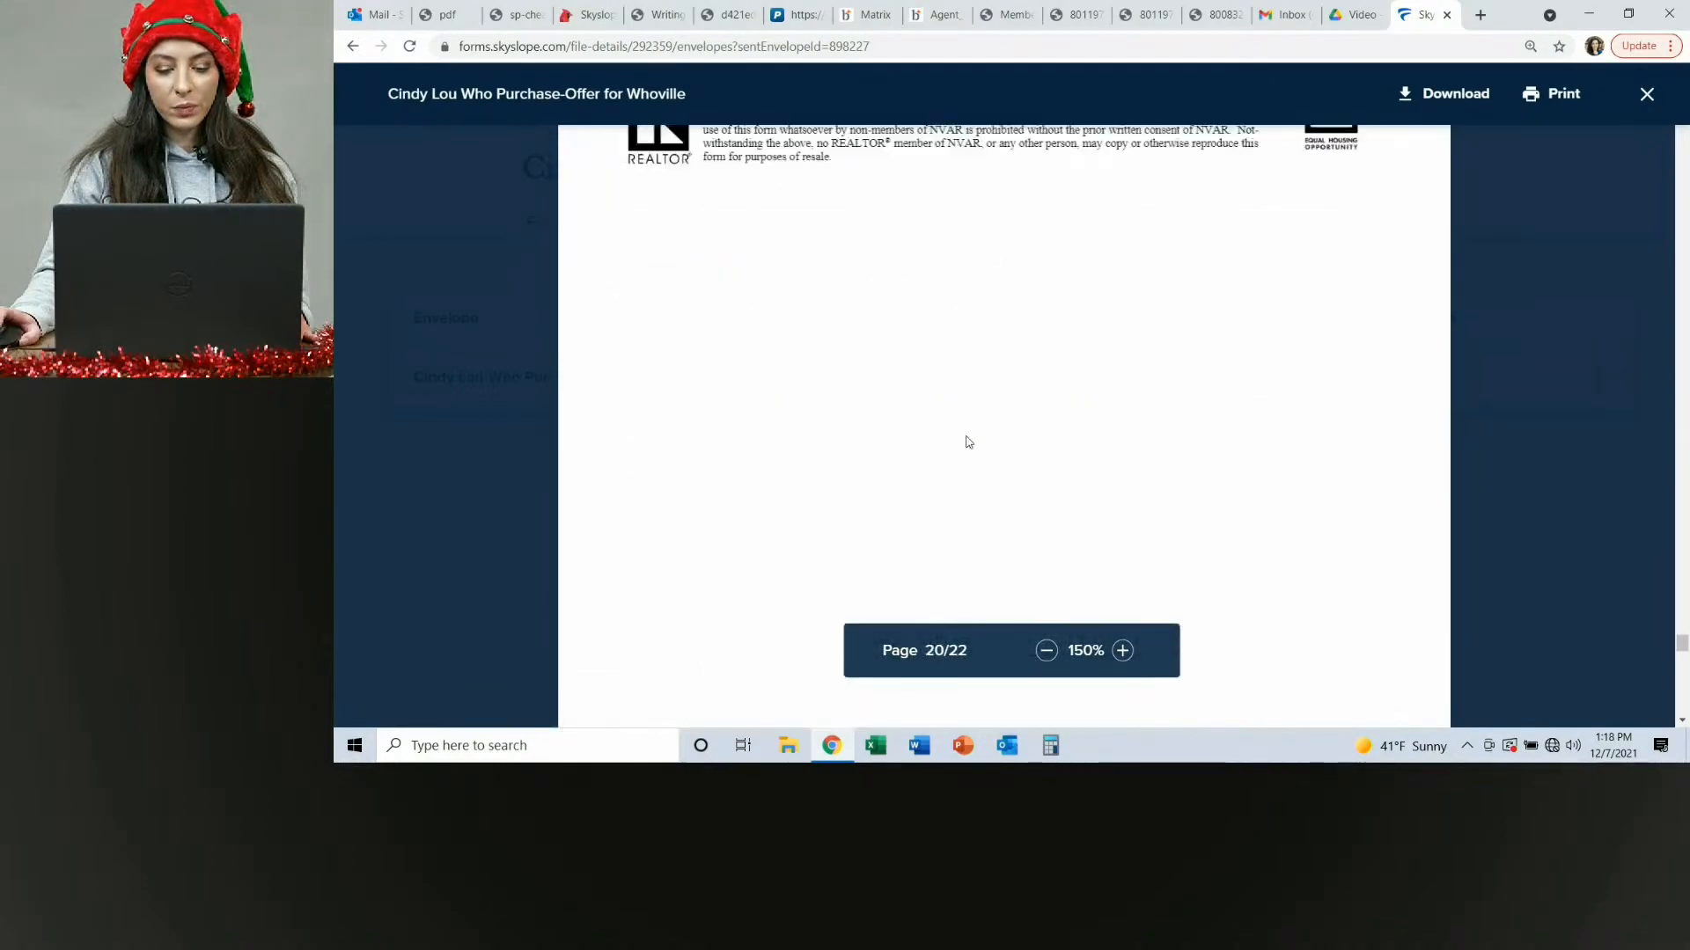
{"action": "scroll", "coordinate": [968, 442], "scroll_direction": "down", "scroll_amount": 5}
{"action": "scroll", "coordinate": [968, 442], "scroll_direction": "up", "scroll_amount": 1}
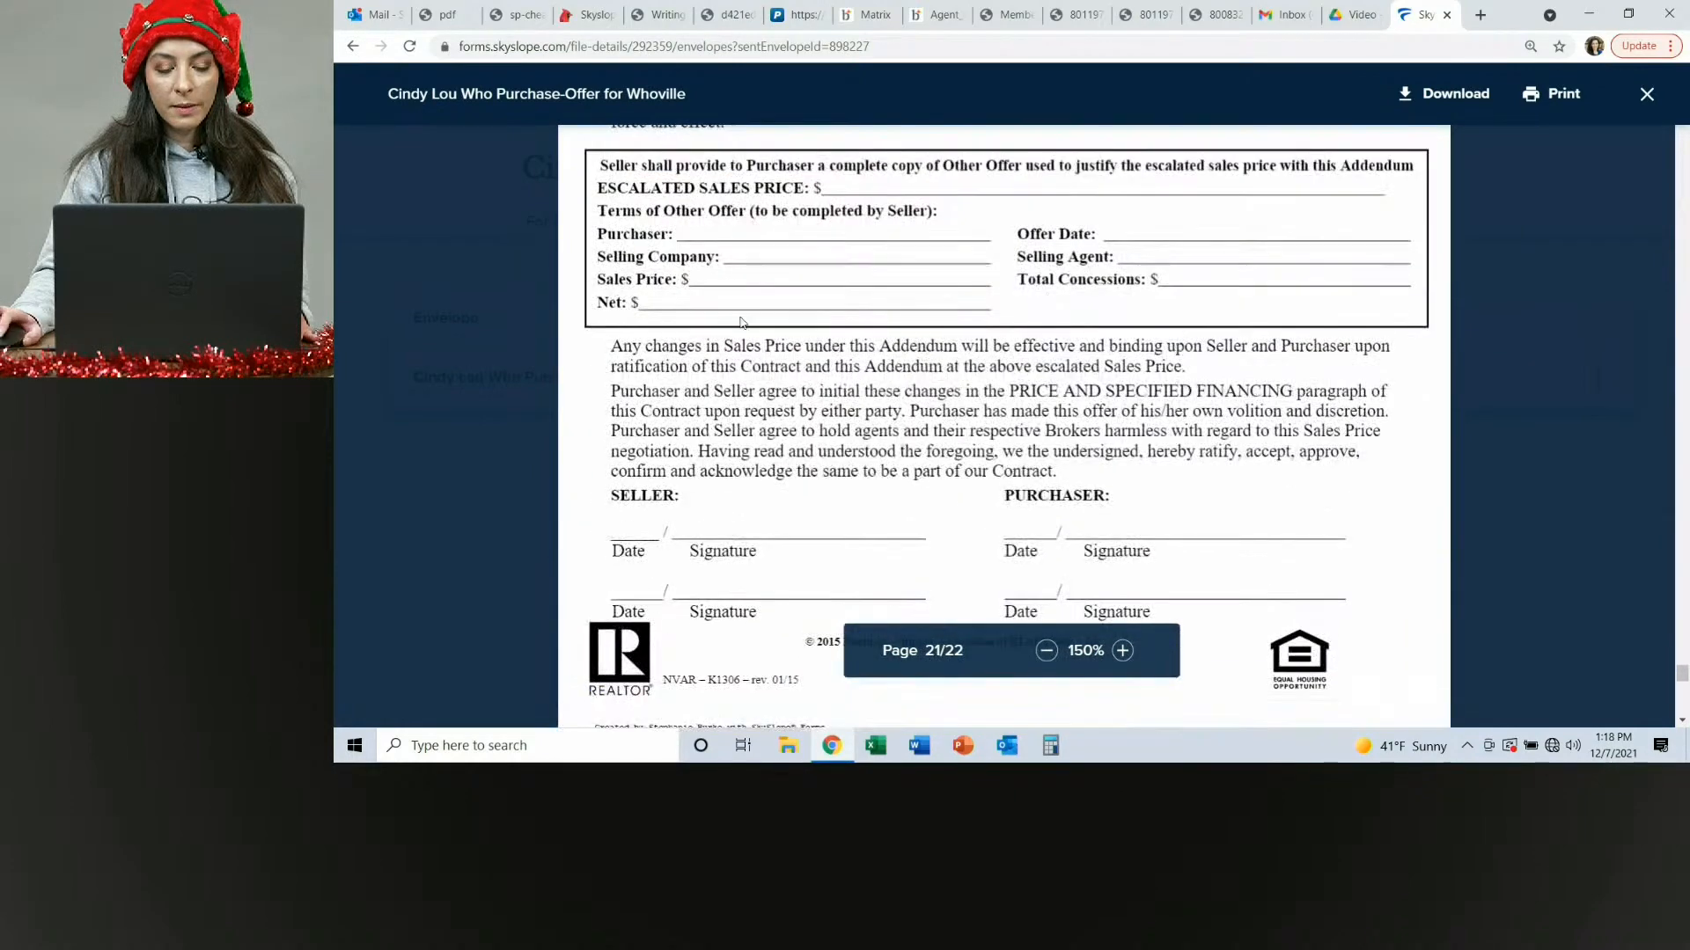
{"action": "scroll", "coordinate": [739, 323], "scroll_direction": "up", "scroll_amount": 3}
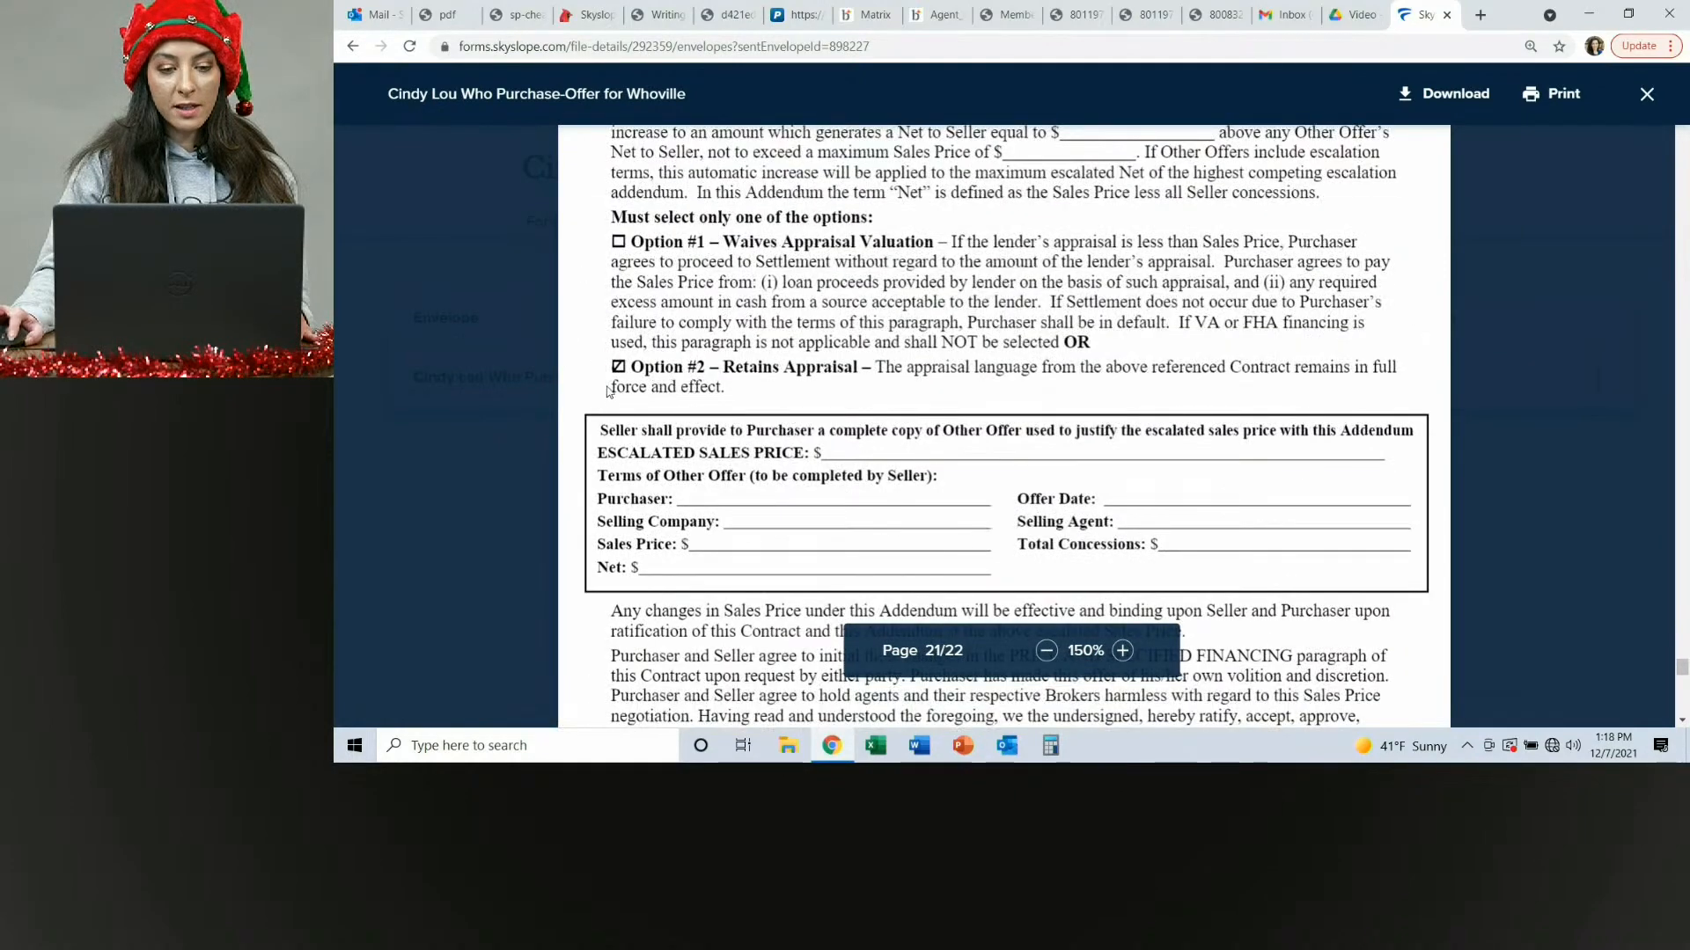
{"action": "scroll", "coordinate": [1047, 362], "scroll_direction": "down", "scroll_amount": 10}
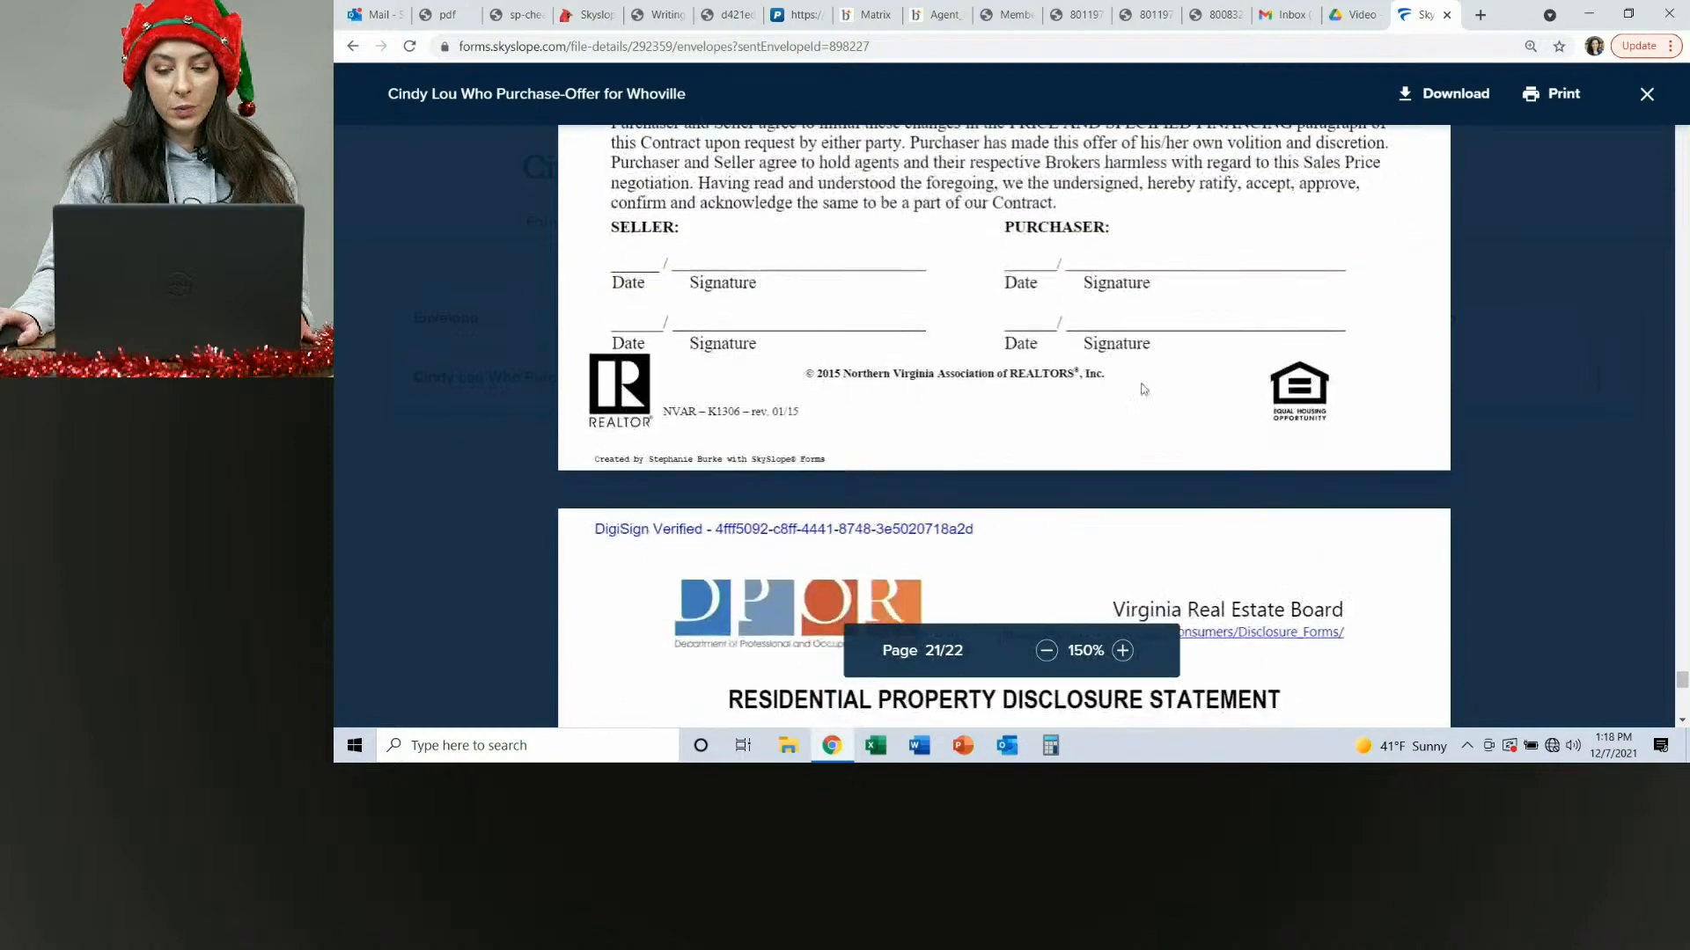
{"action": "left_click", "coordinate": [1645, 95]}
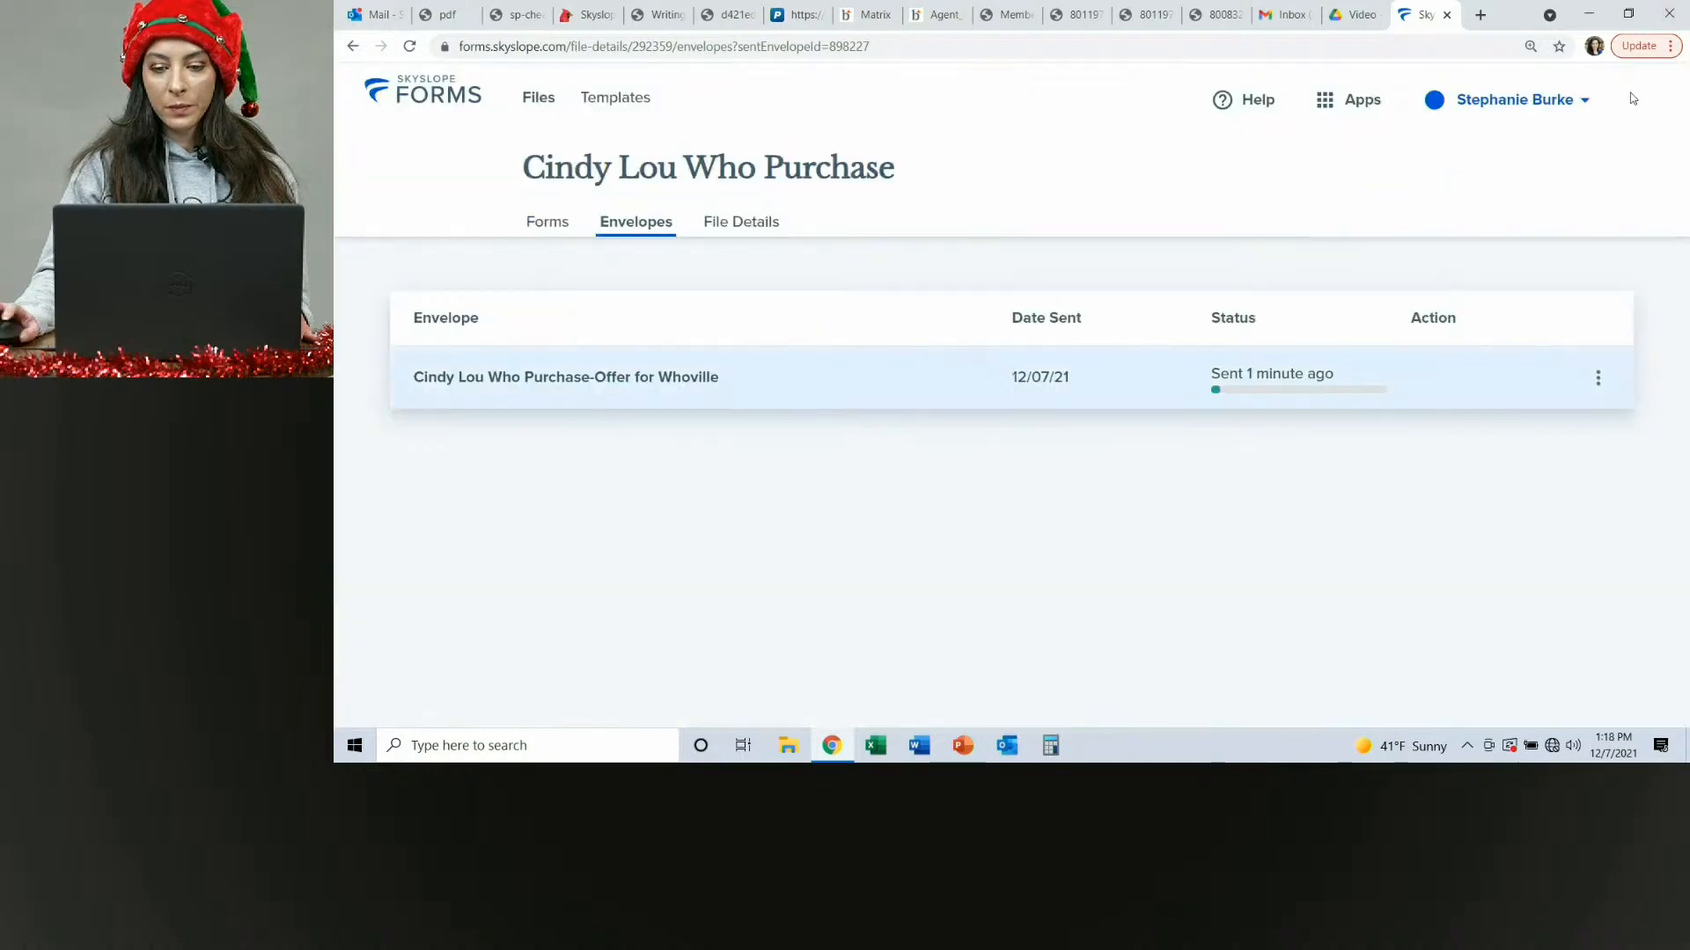
Switch to the Outlook inbox and open the 'You have documents to sign' email under Other.
{"action": "left_click", "coordinate": [374, 14]}
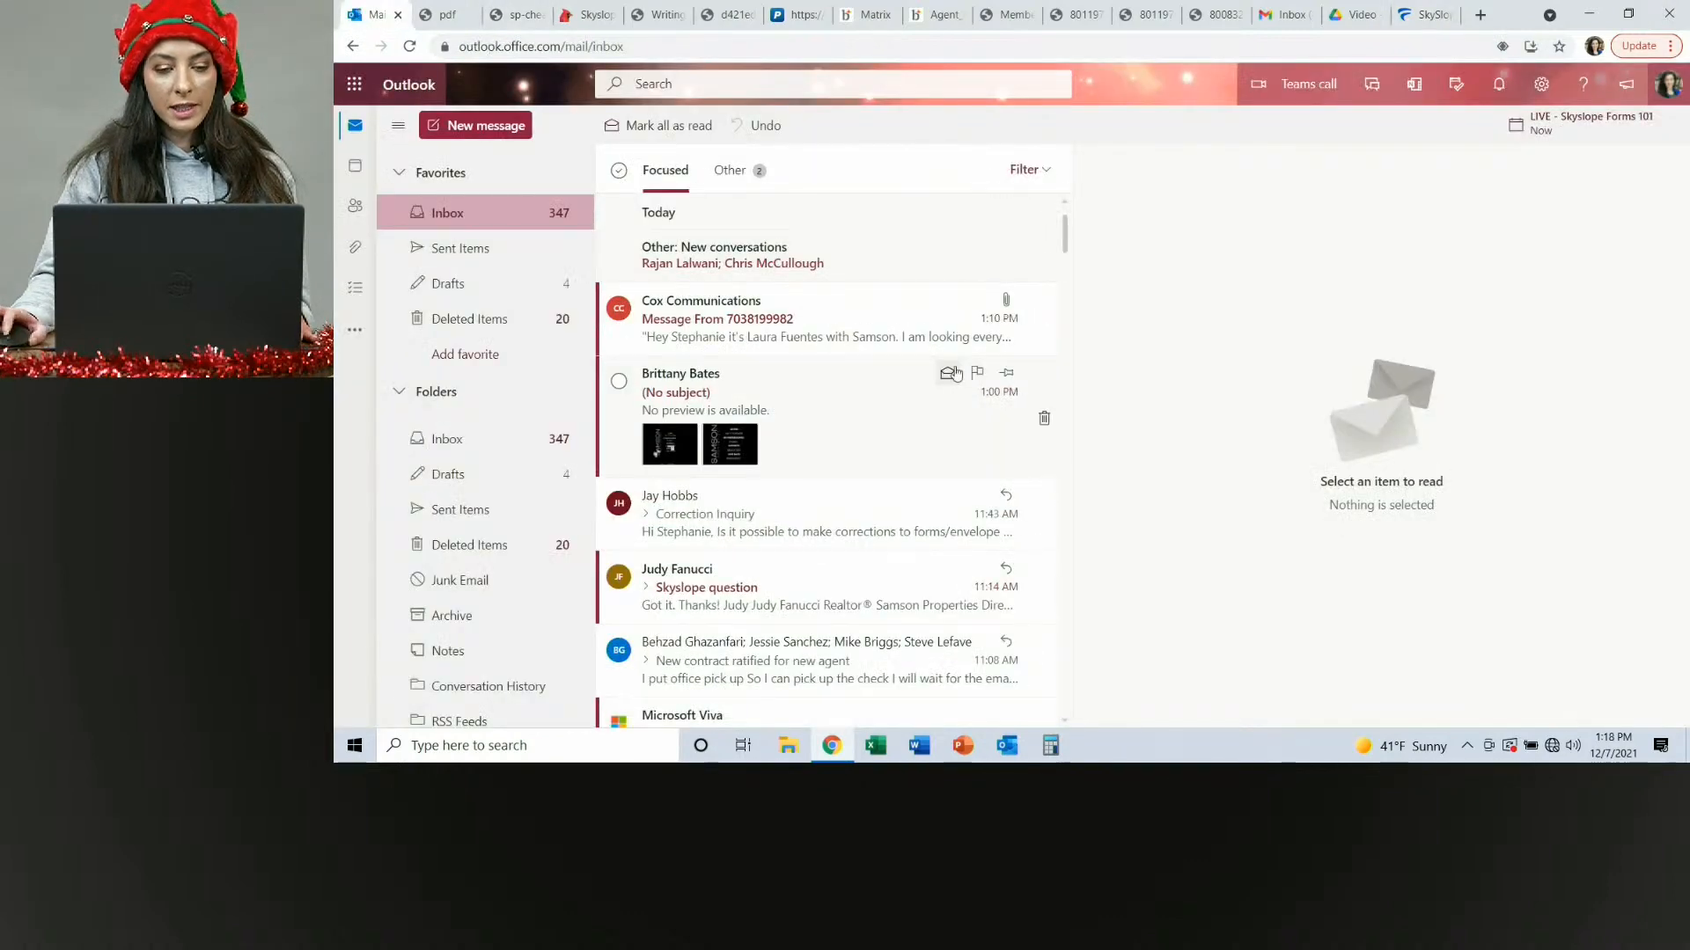
{"action": "left_click", "coordinate": [731, 172]}
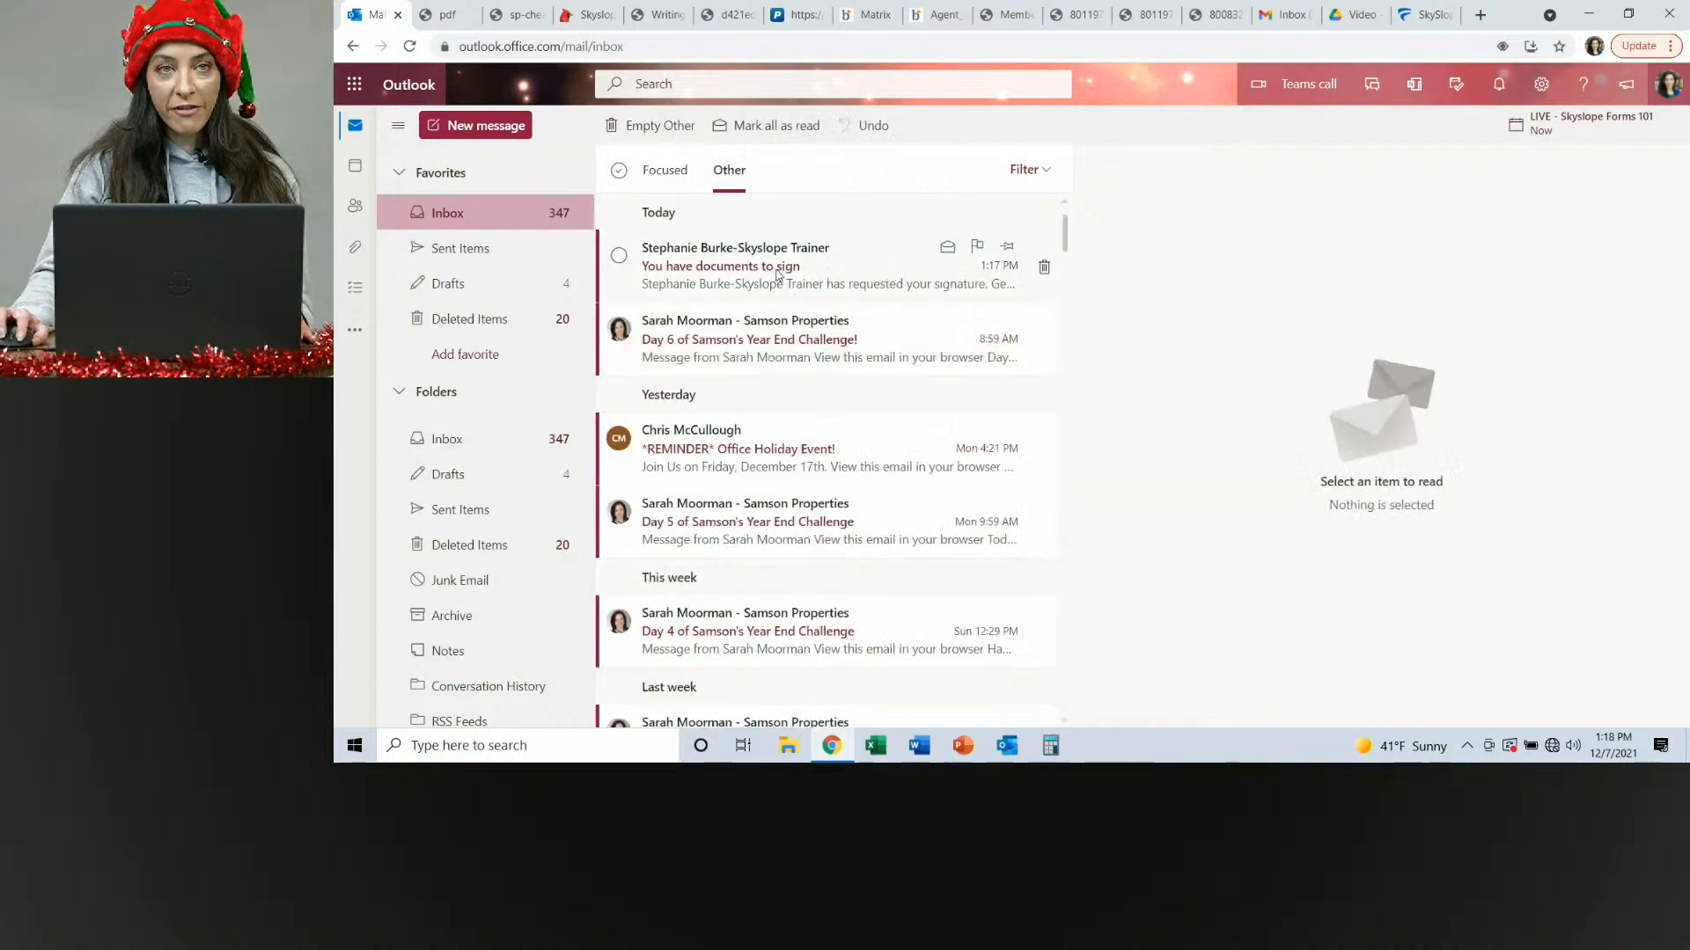
{"action": "left_click", "coordinate": [778, 275]}
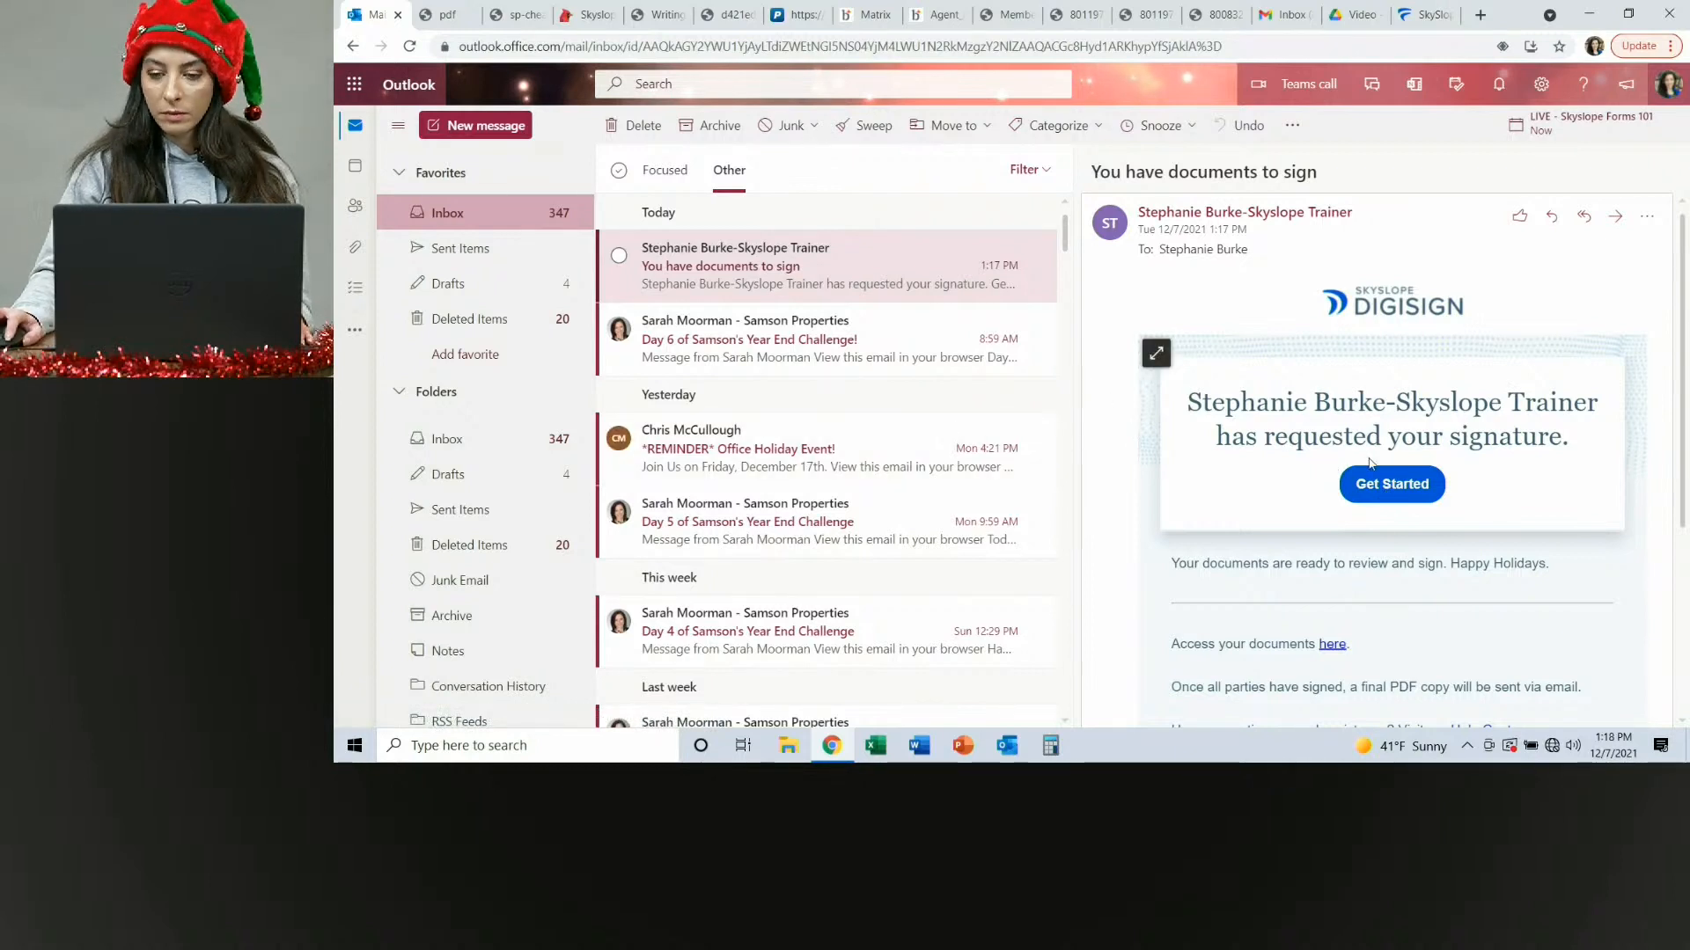
Open the signing session from the email and accept the e-signature terms.
{"action": "left_click", "coordinate": [1400, 490]}
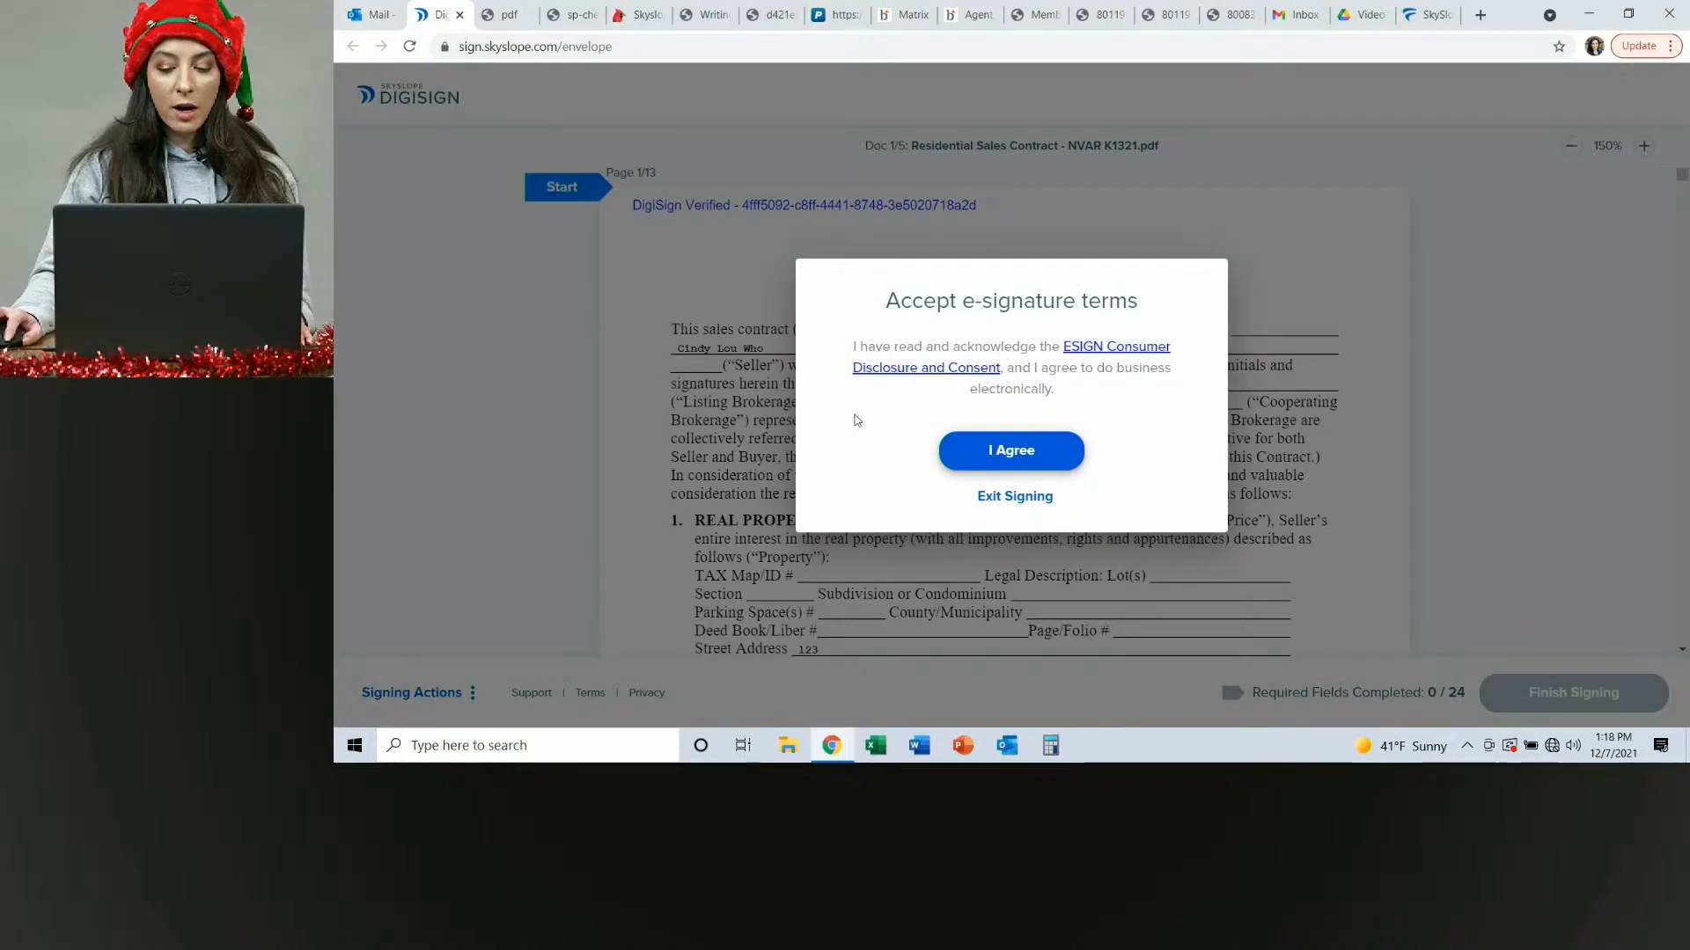
{"action": "left_click", "coordinate": [1001, 464]}
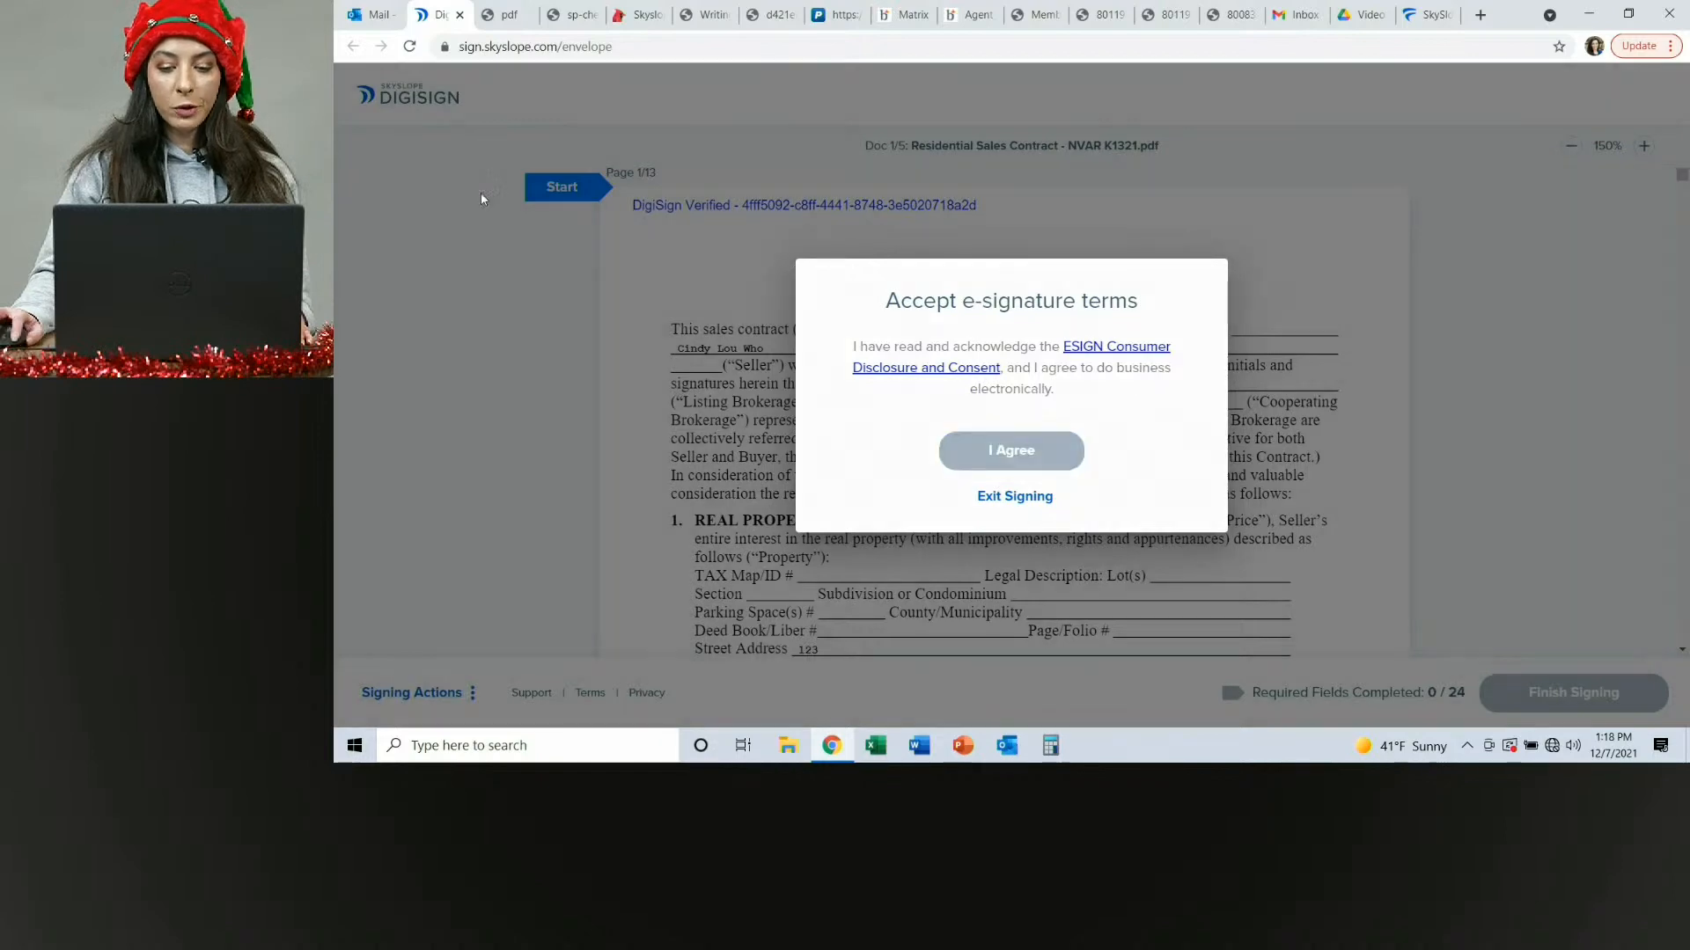
Start signing and adopt the second typed signature style for the buyer's initials on page 1 of the contract.
{"action": "left_click", "coordinate": [563, 188]}
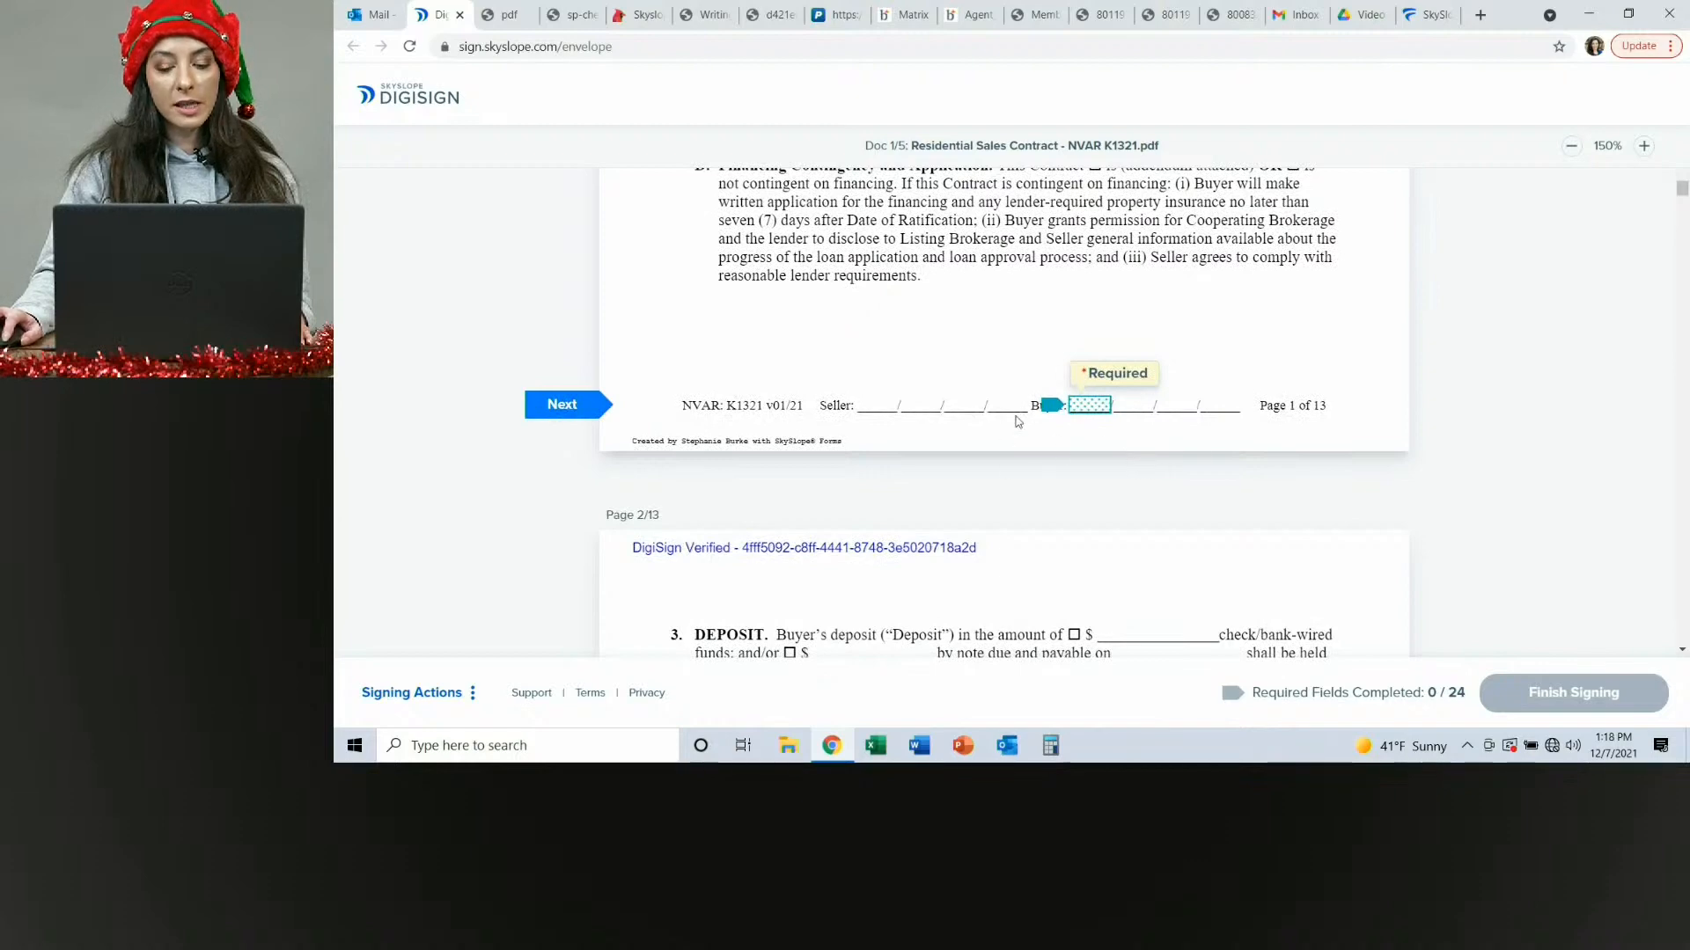
{"action": "left_click", "coordinate": [1080, 413]}
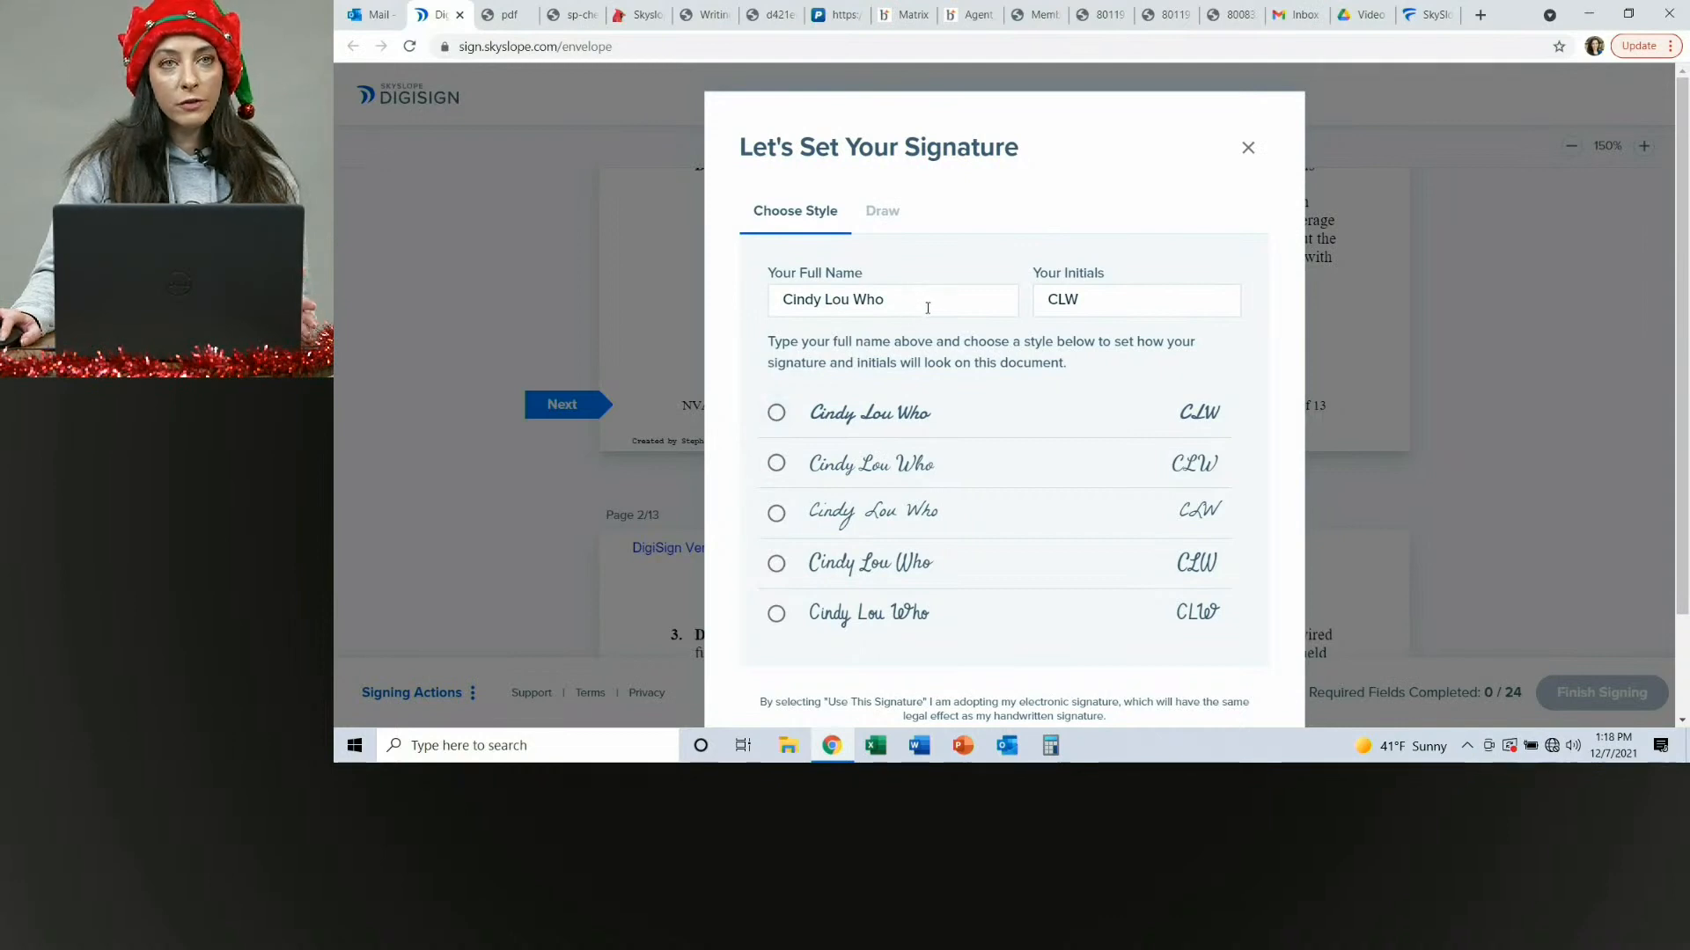
{"action": "left_click", "coordinate": [884, 213]}
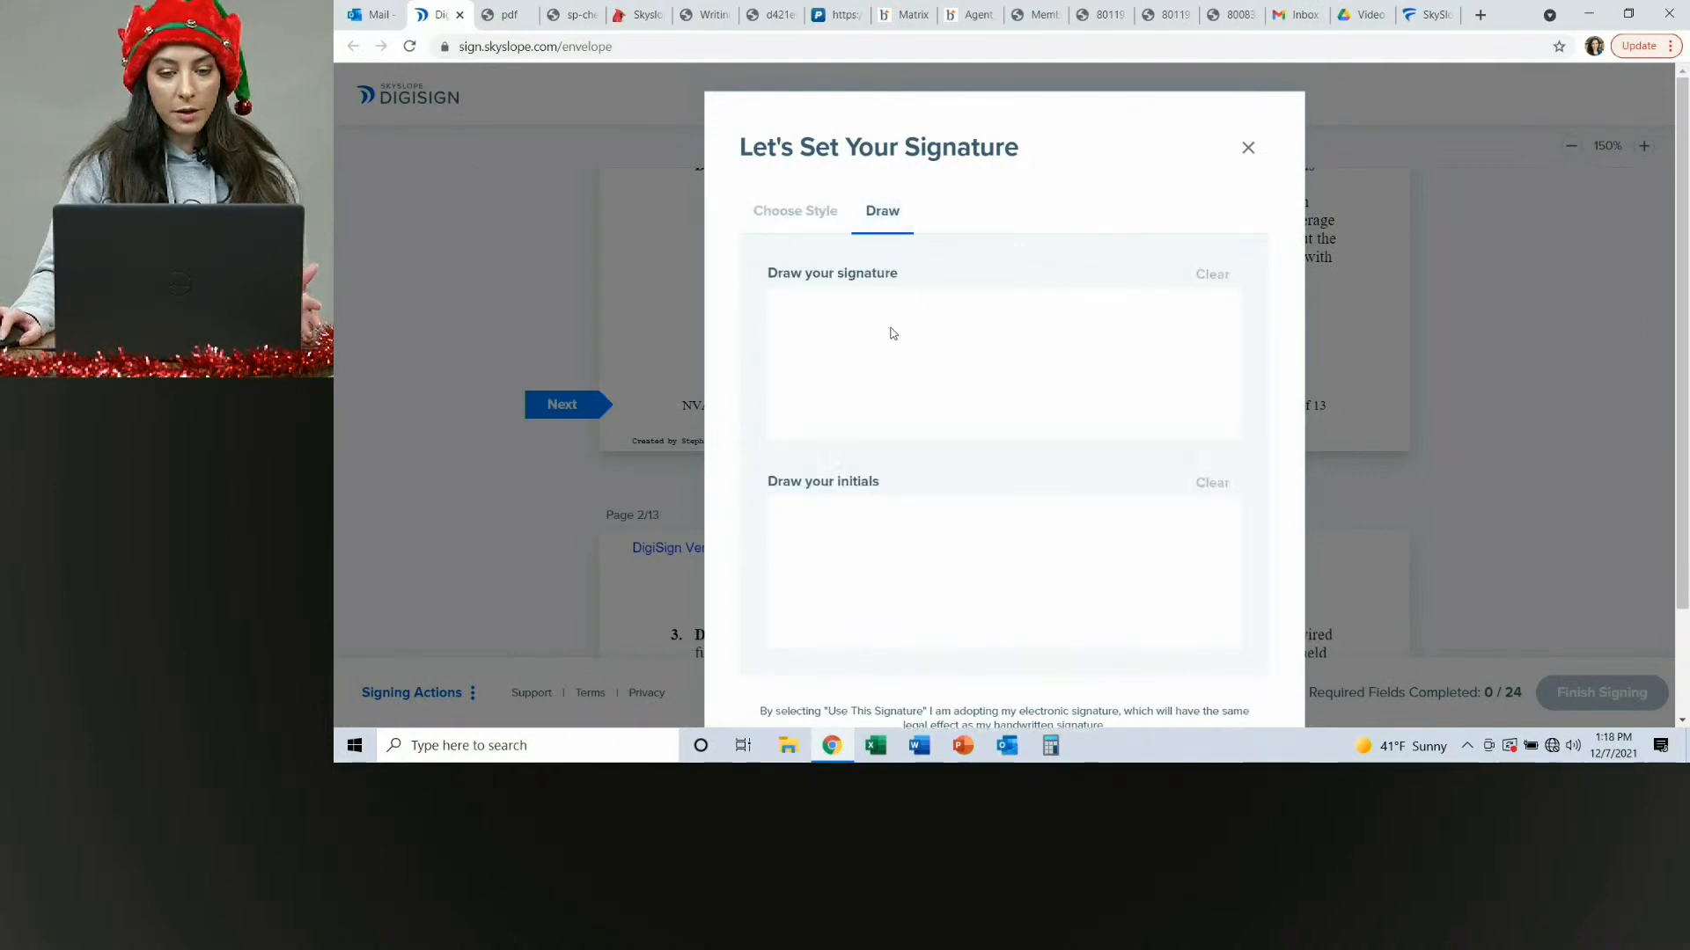
{"action": "left_click", "coordinate": [801, 216]}
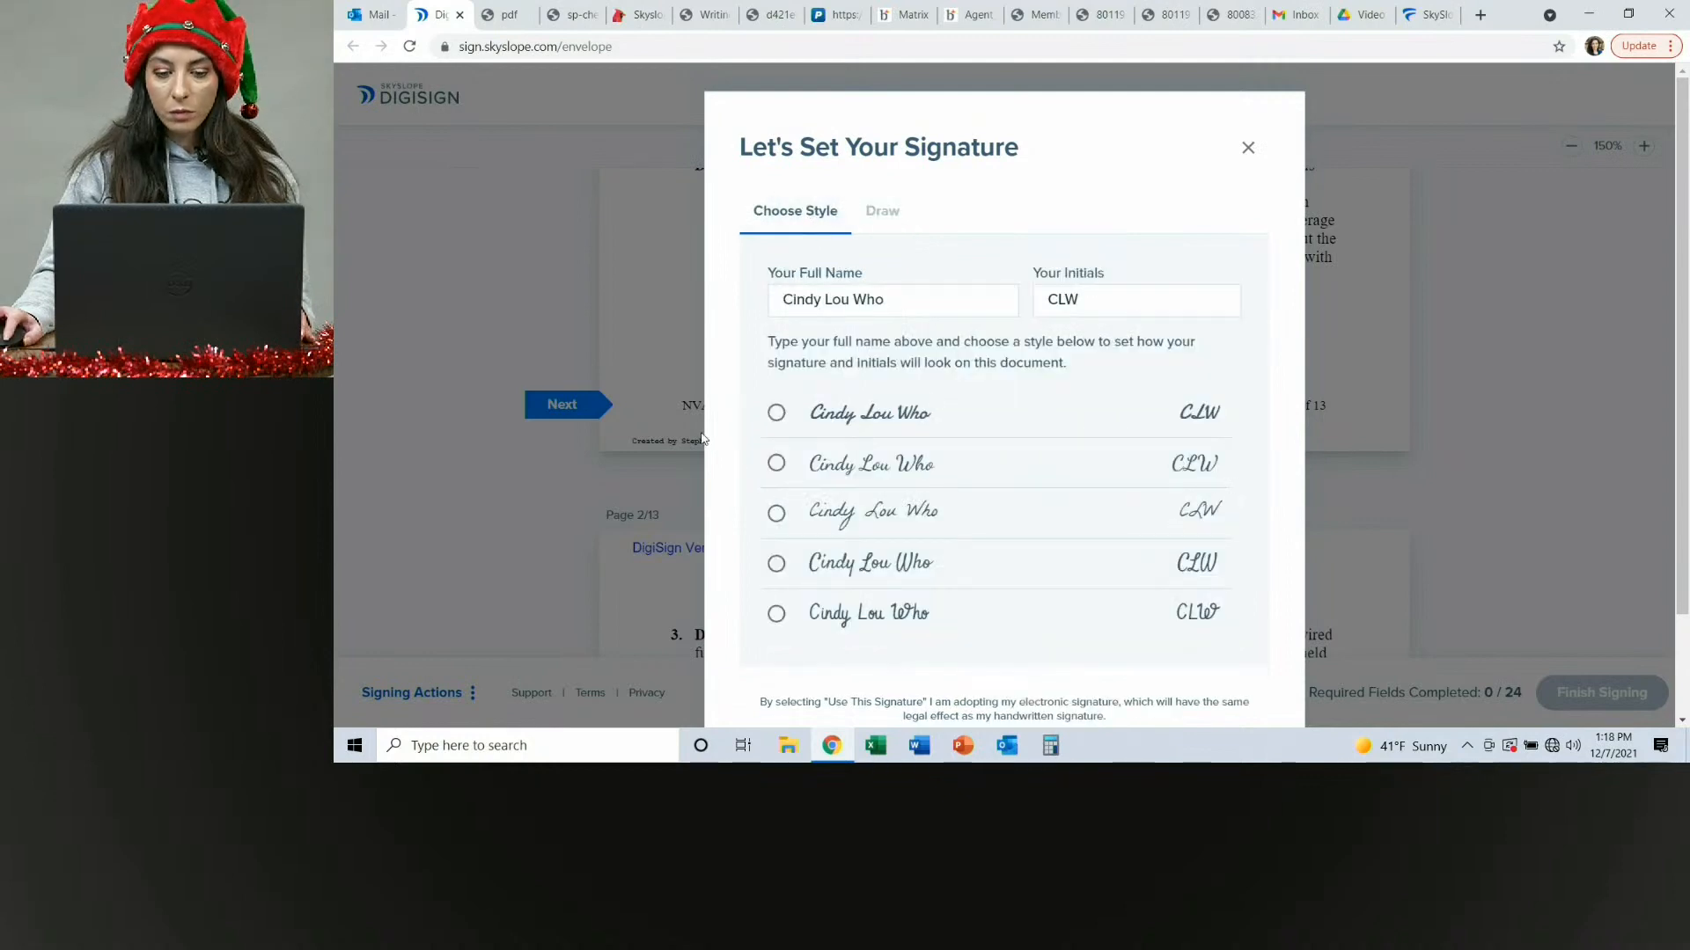
{"action": "left_click", "coordinate": [774, 464]}
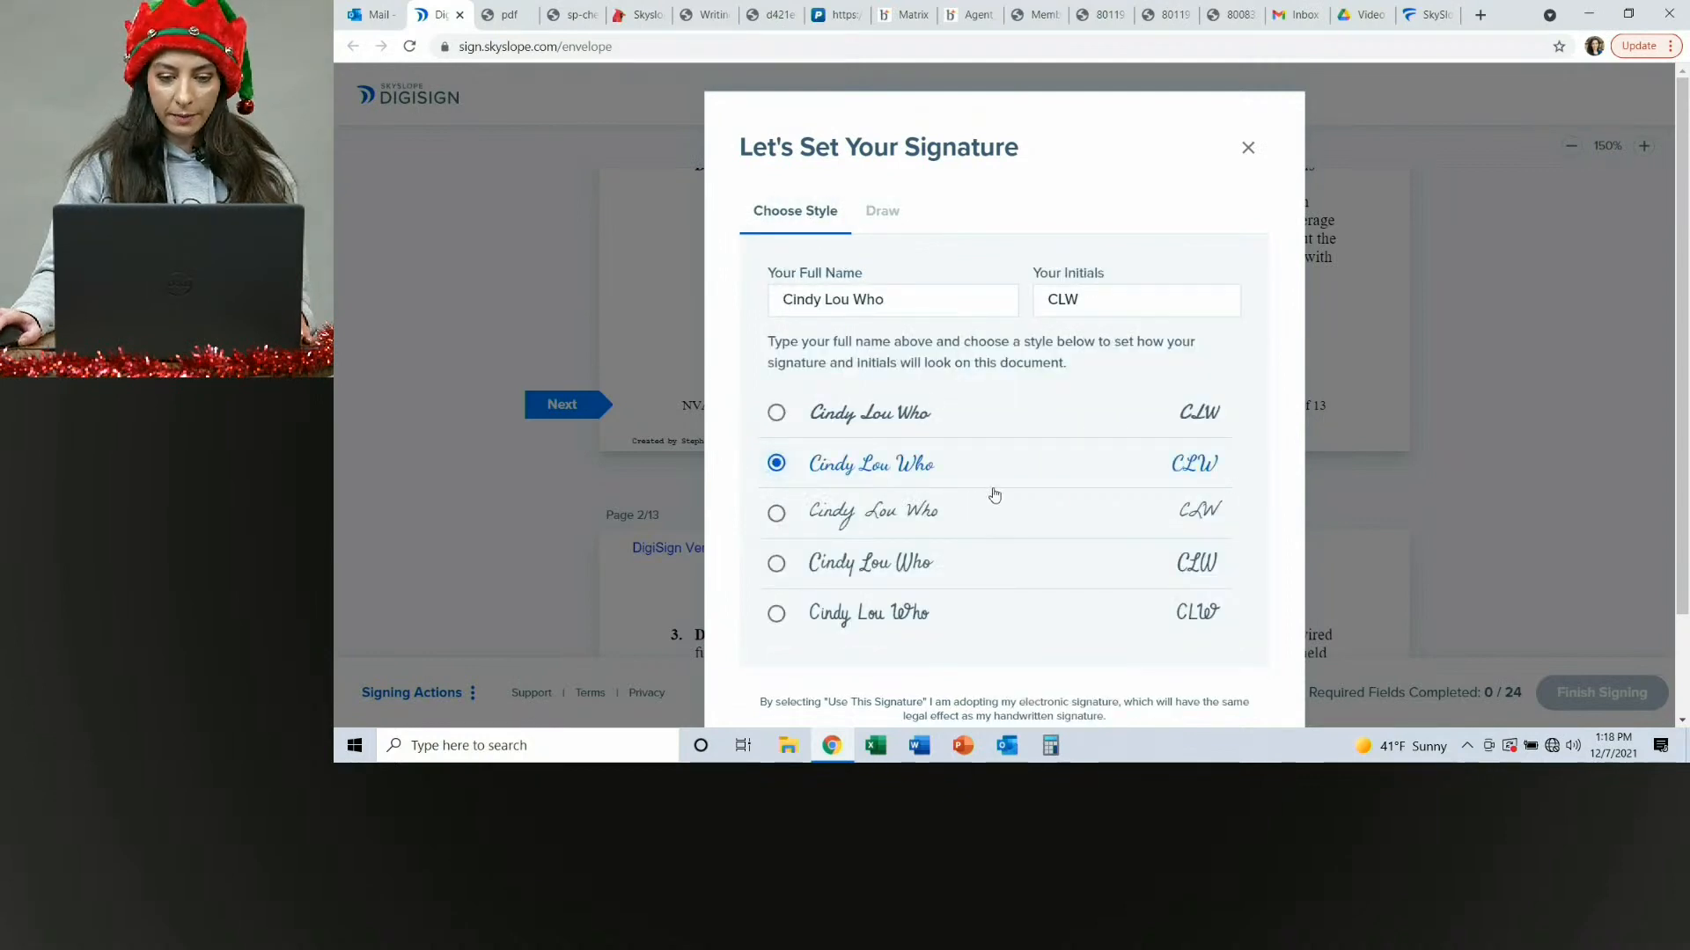
{"action": "scroll", "coordinate": [995, 495], "scroll_direction": "down", "scroll_amount": 2}
{"action": "left_click", "coordinate": [999, 637]}
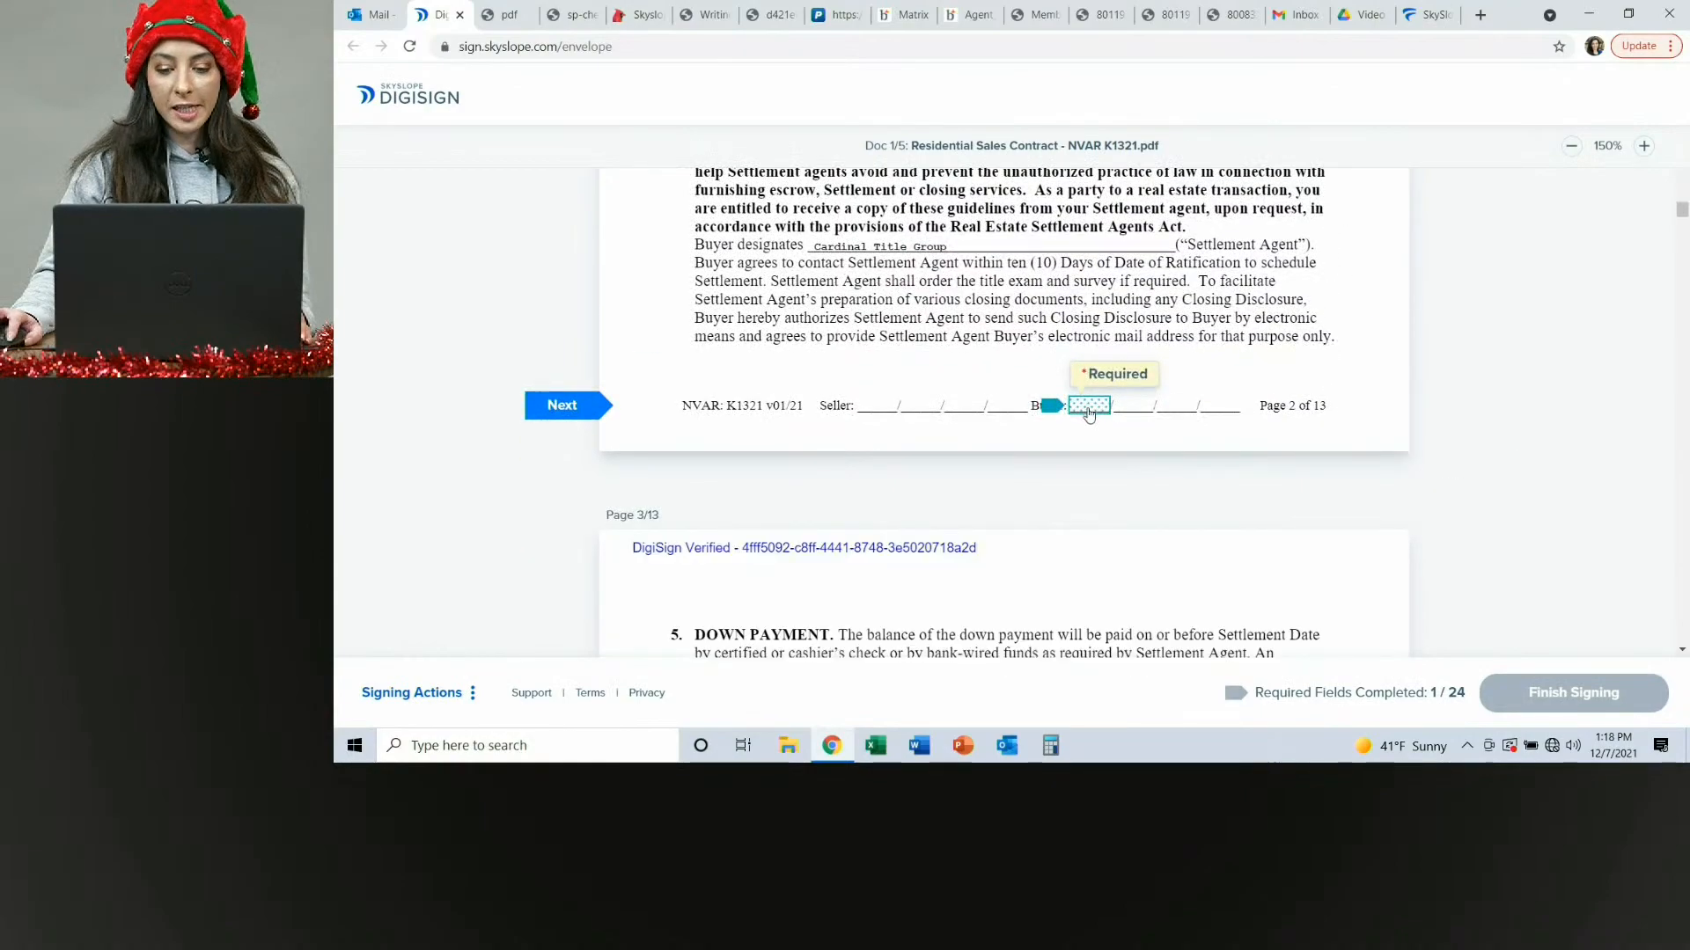
Initial the buyer fields on pages 2 and 3 of the contract.
{"action": "left_click", "coordinate": [1088, 408]}
{"action": "left_click", "coordinate": [1090, 408]}
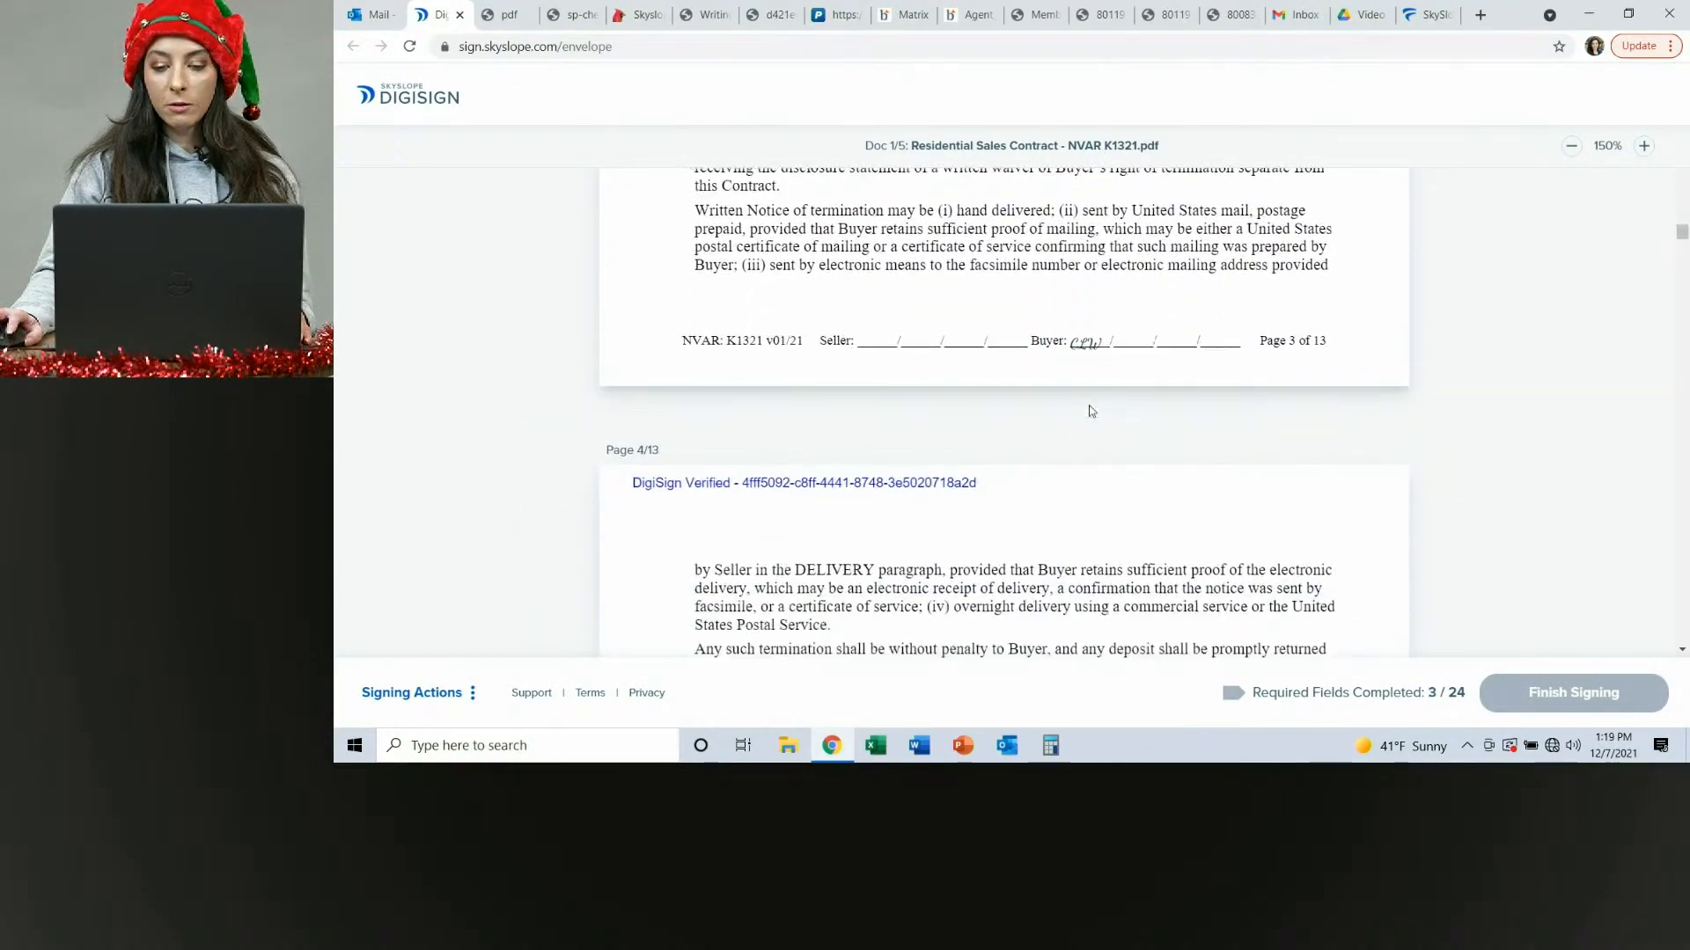
Initial the buyer fields on pages 4 through 12 of the contract.
{"action": "left_click", "coordinate": [1090, 408]}
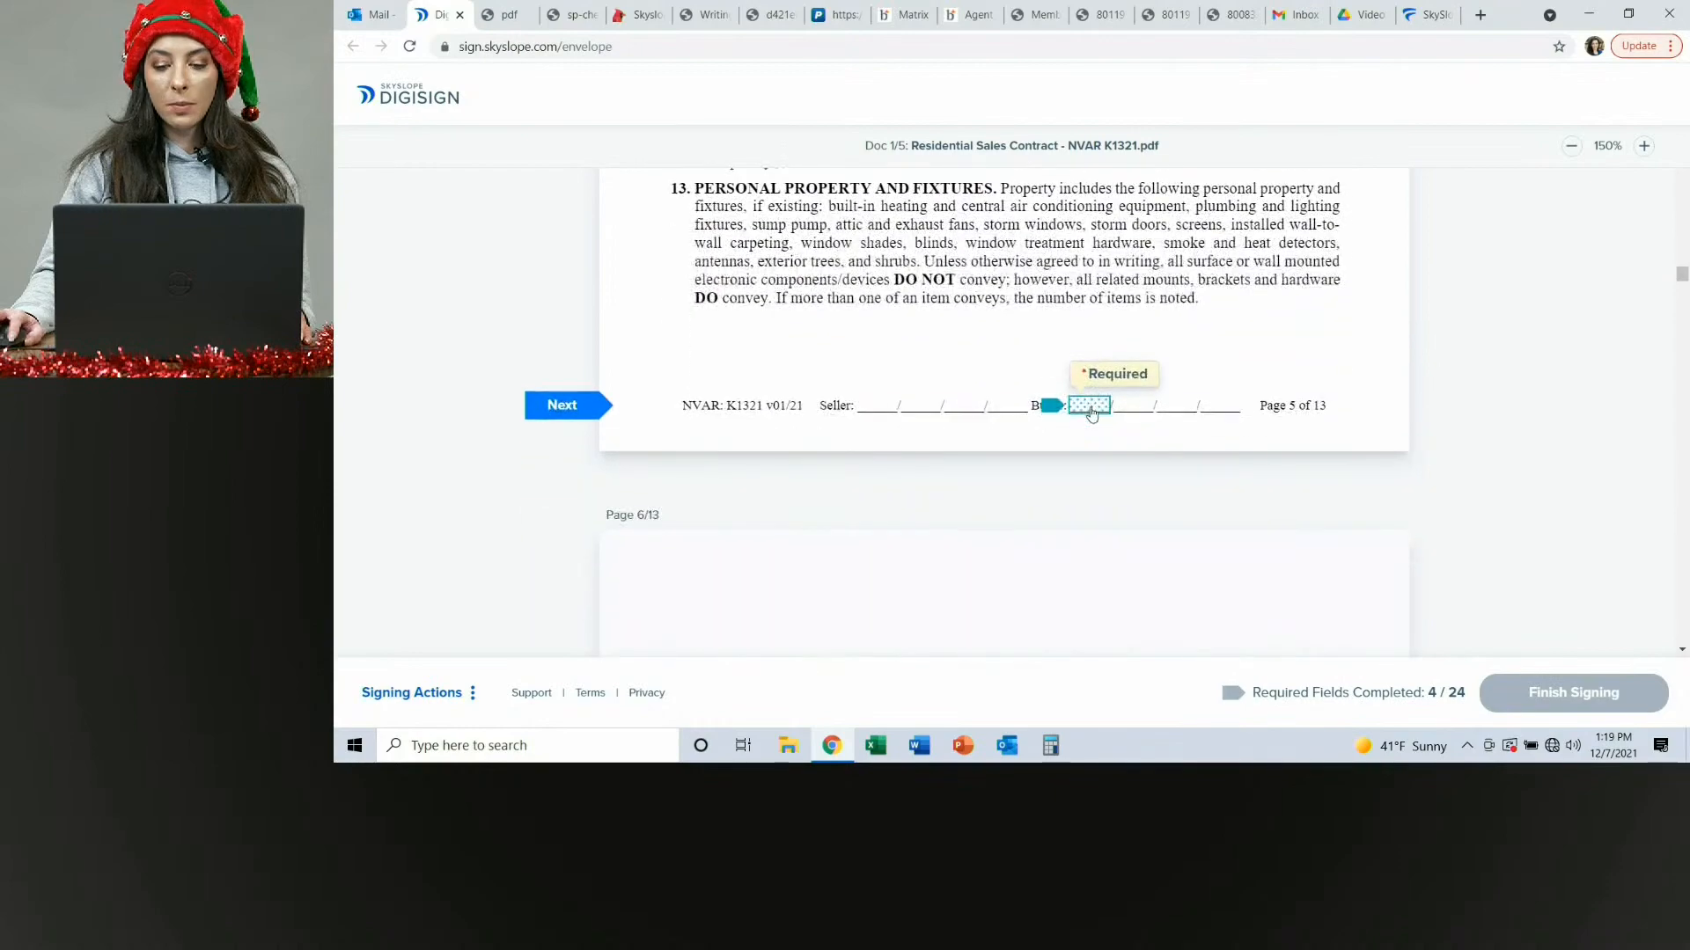
{"action": "left_click", "coordinate": [1090, 408]}
{"action": "left_click", "coordinate": [1090, 408]}
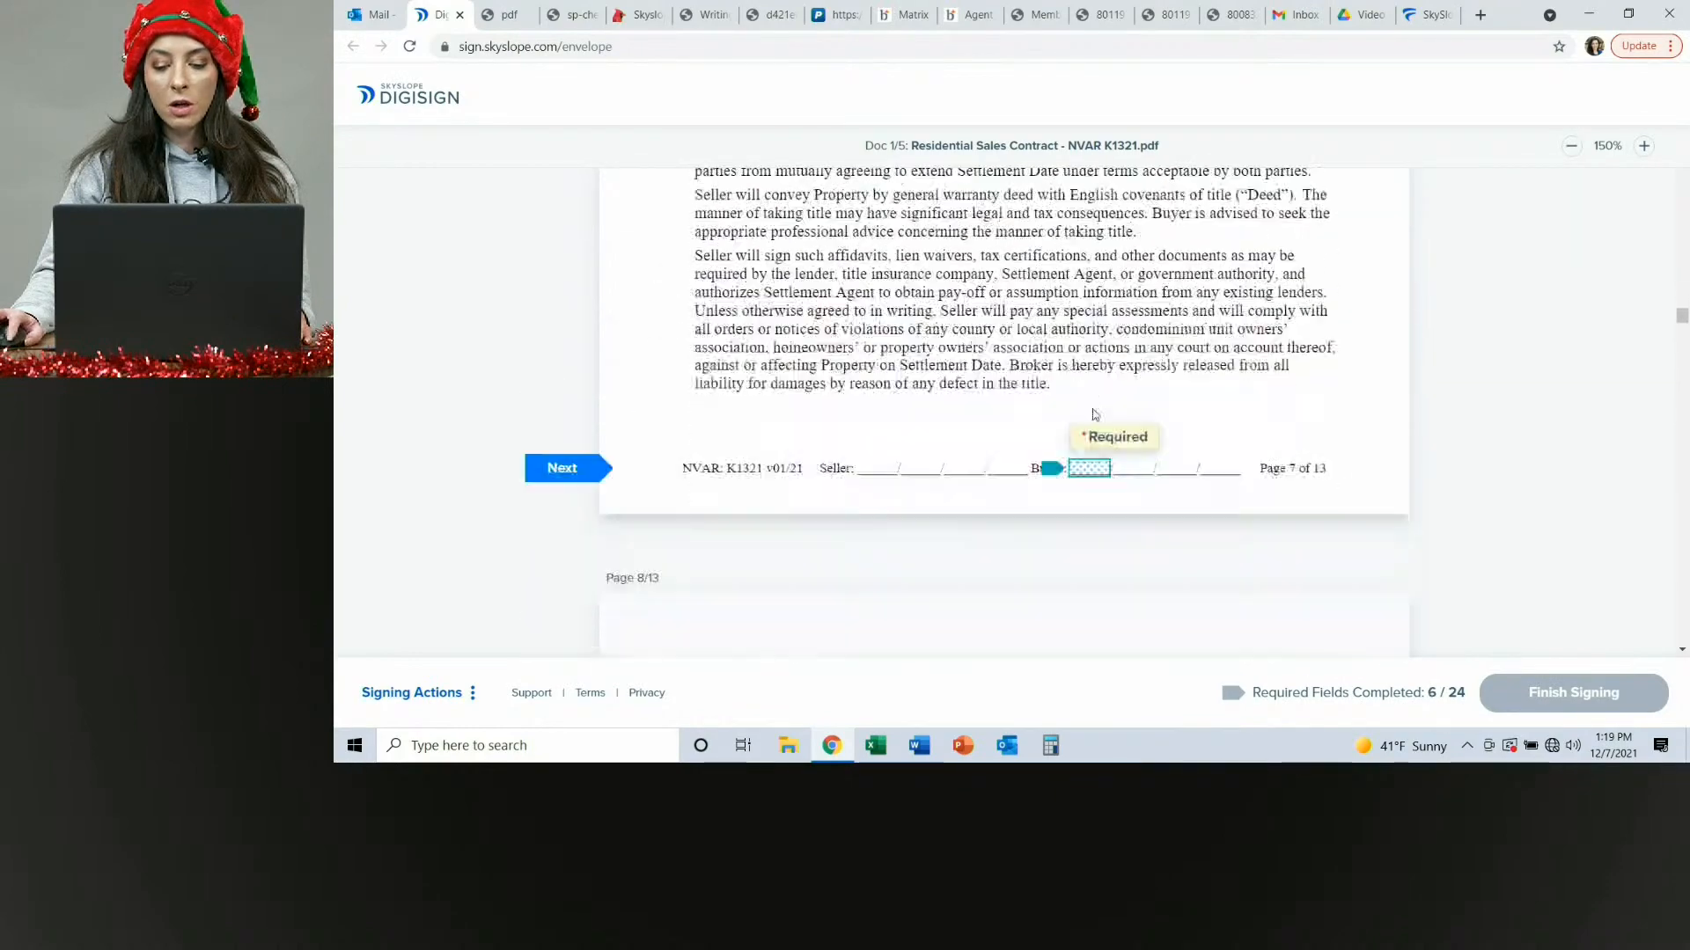
{"action": "left_click", "coordinate": [1095, 414]}
{"action": "left_click", "coordinate": [1095, 413]}
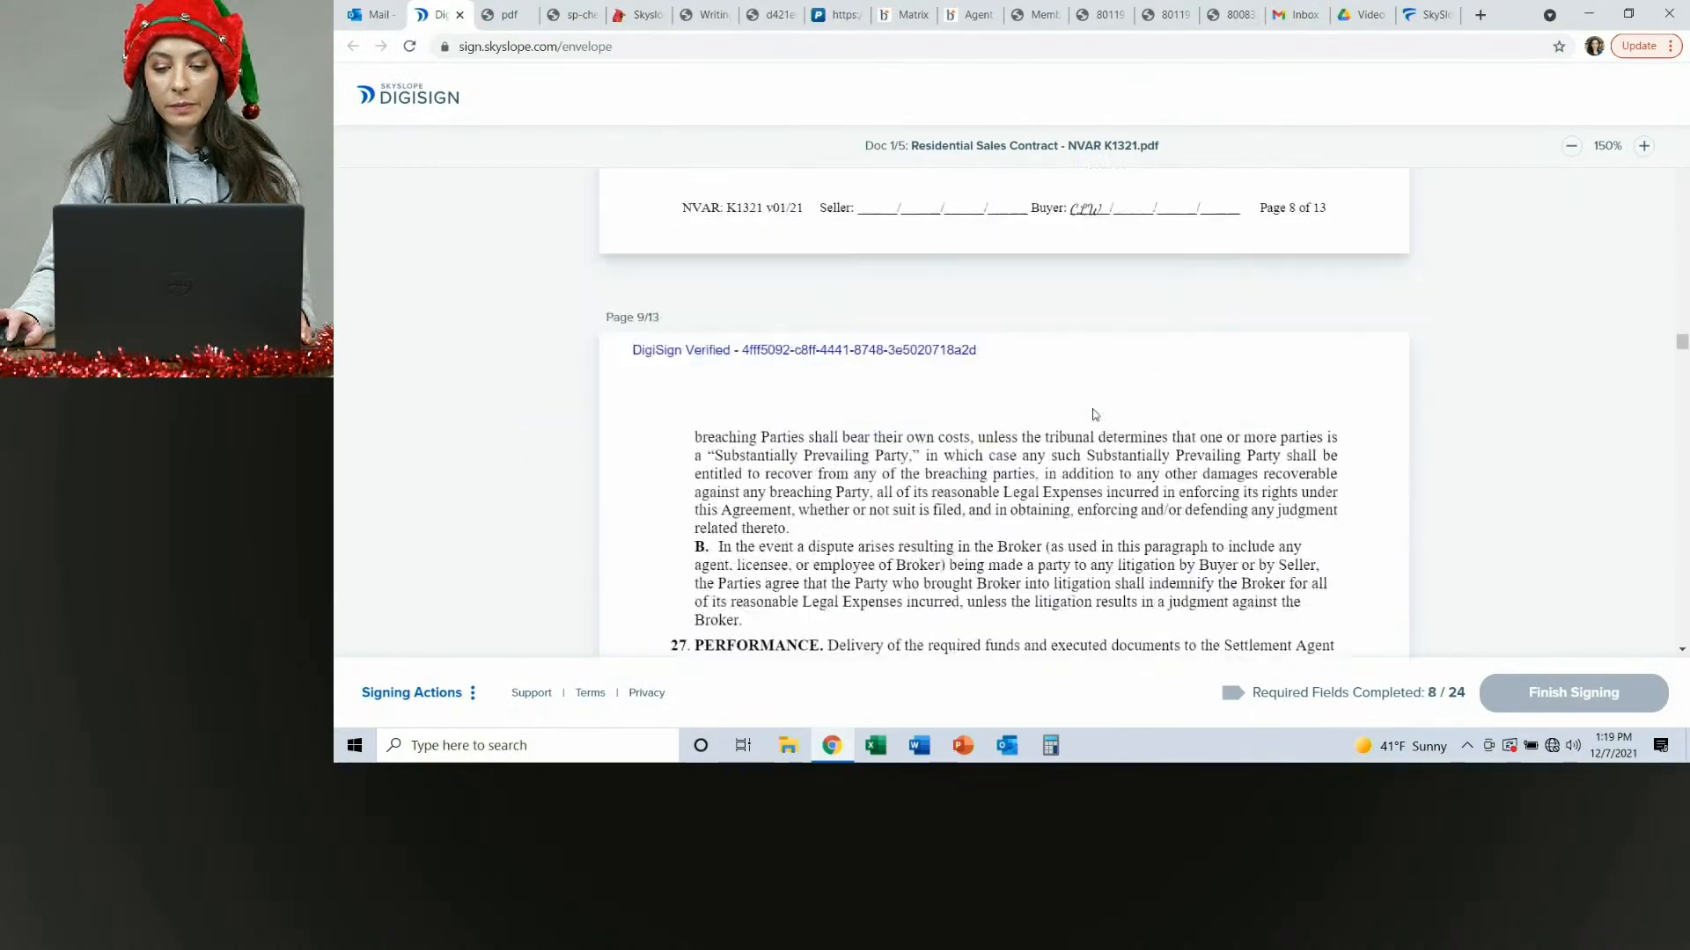
{"action": "left_click", "coordinate": [1095, 413]}
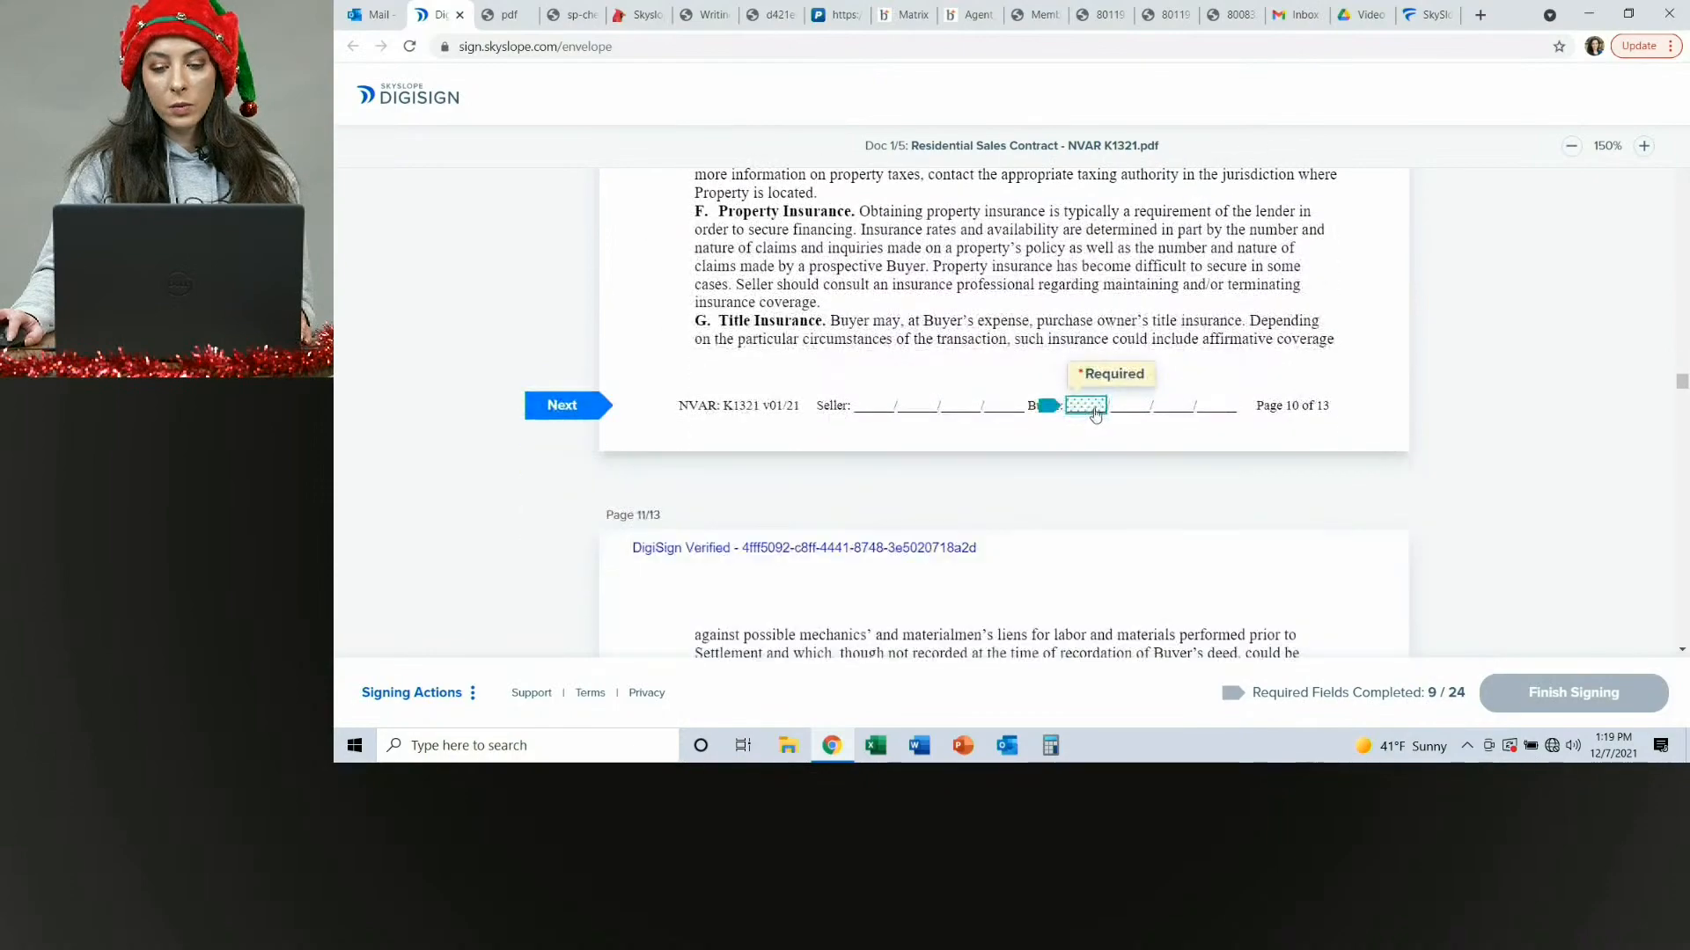
{"action": "left_click", "coordinate": [1095, 413]}
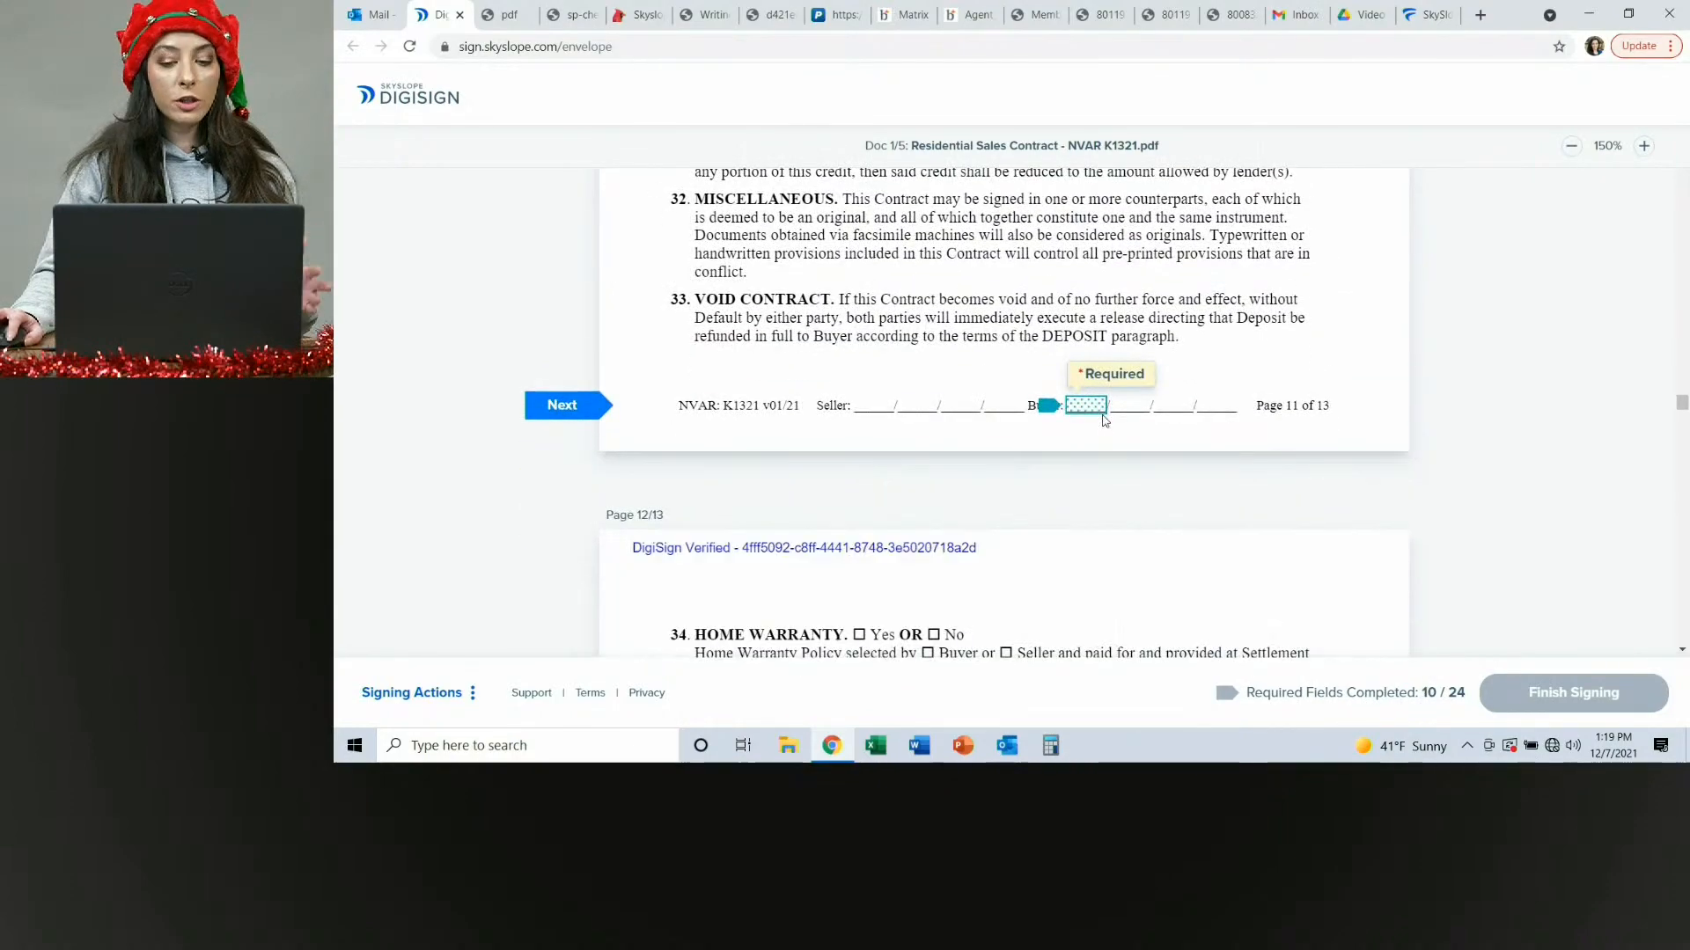
{"action": "left_click", "coordinate": [1099, 411]}
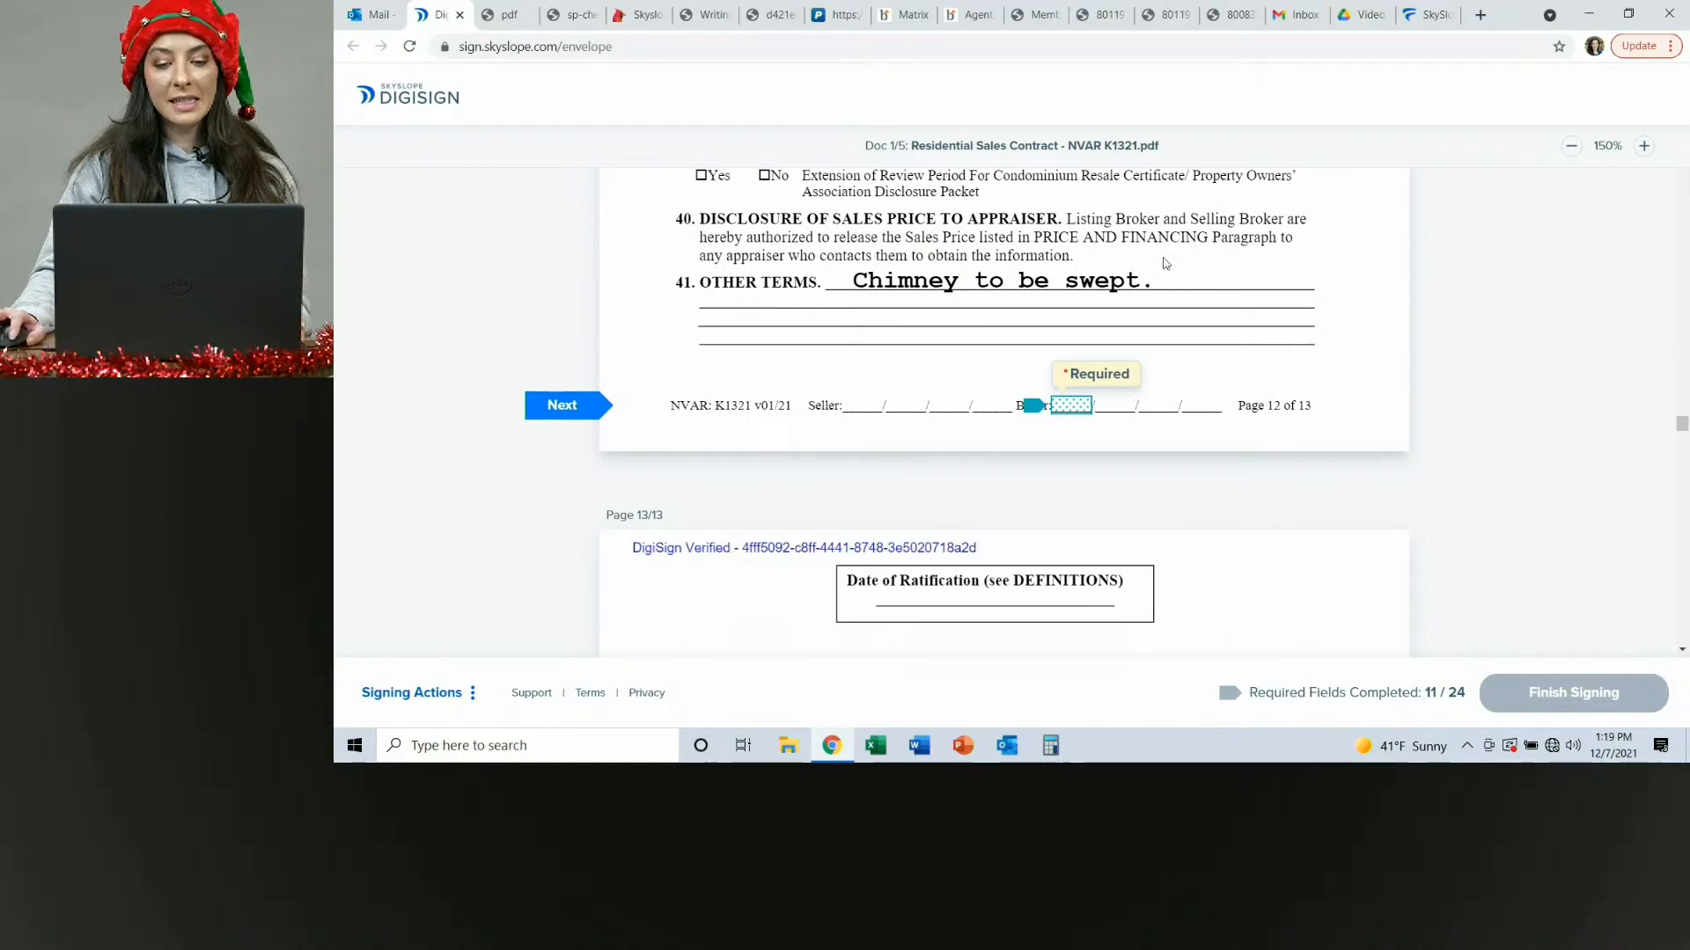
{"action": "left_click", "coordinate": [1080, 411]}
{"action": "left_click", "coordinate": [1138, 410]}
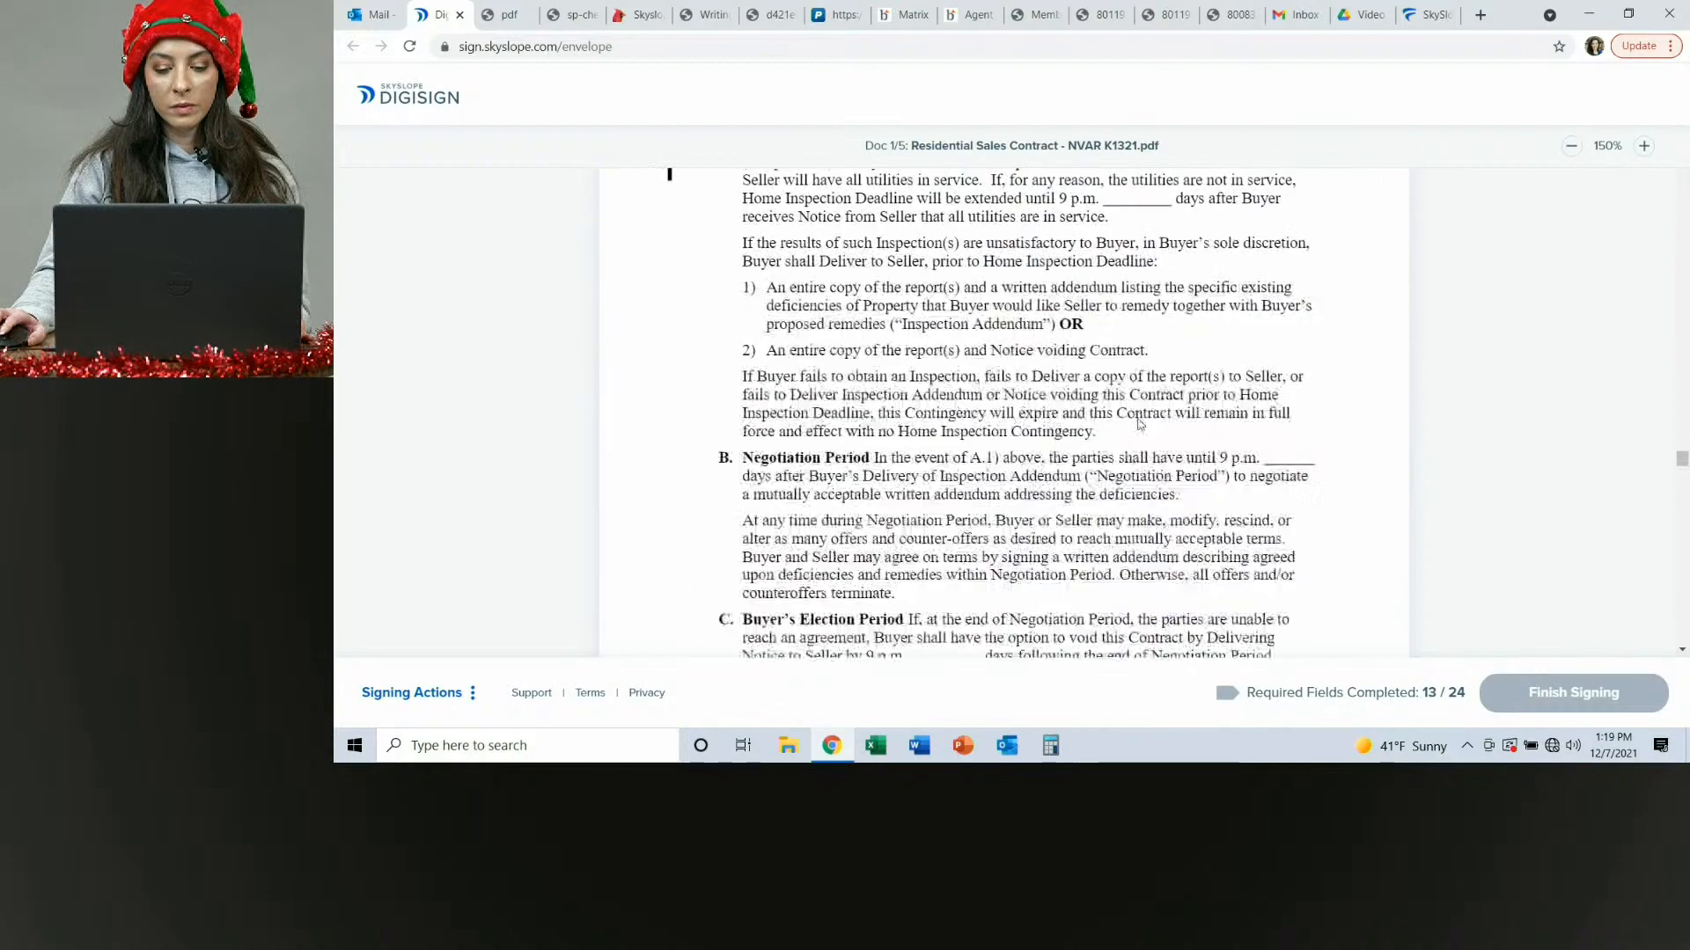
Initial the buyer fields and sign the buyer signature on the home inspection and radon addendum (K1342).
{"action": "left_click", "coordinate": [647, 411]}
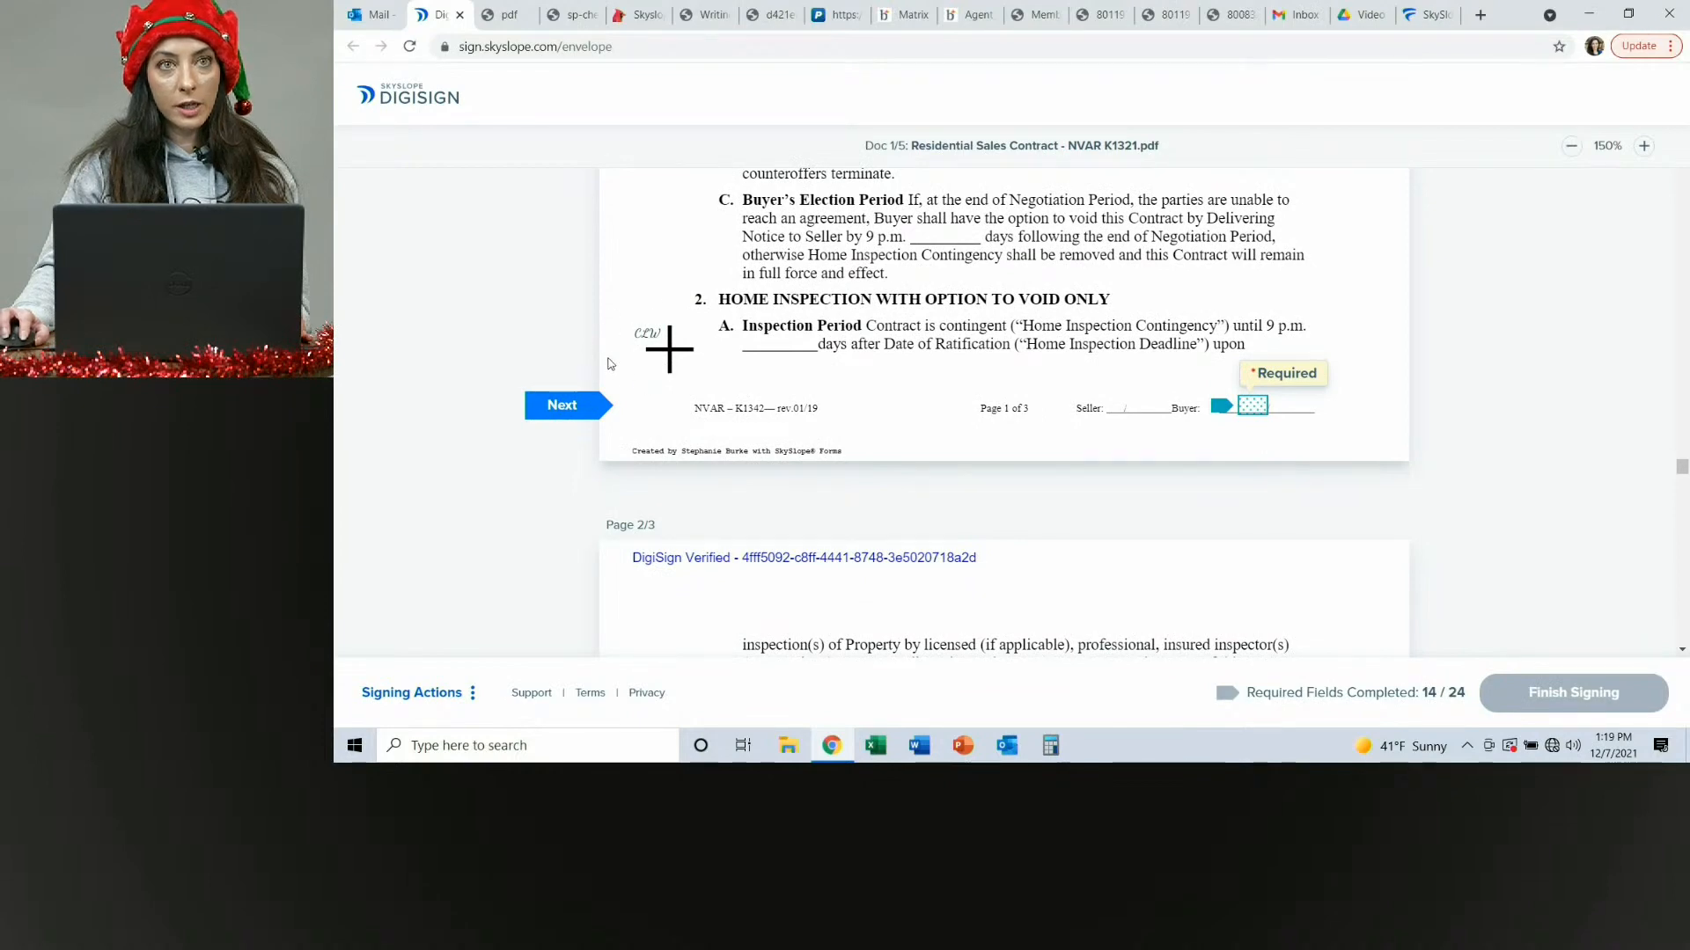
{"action": "left_click", "coordinate": [1250, 406]}
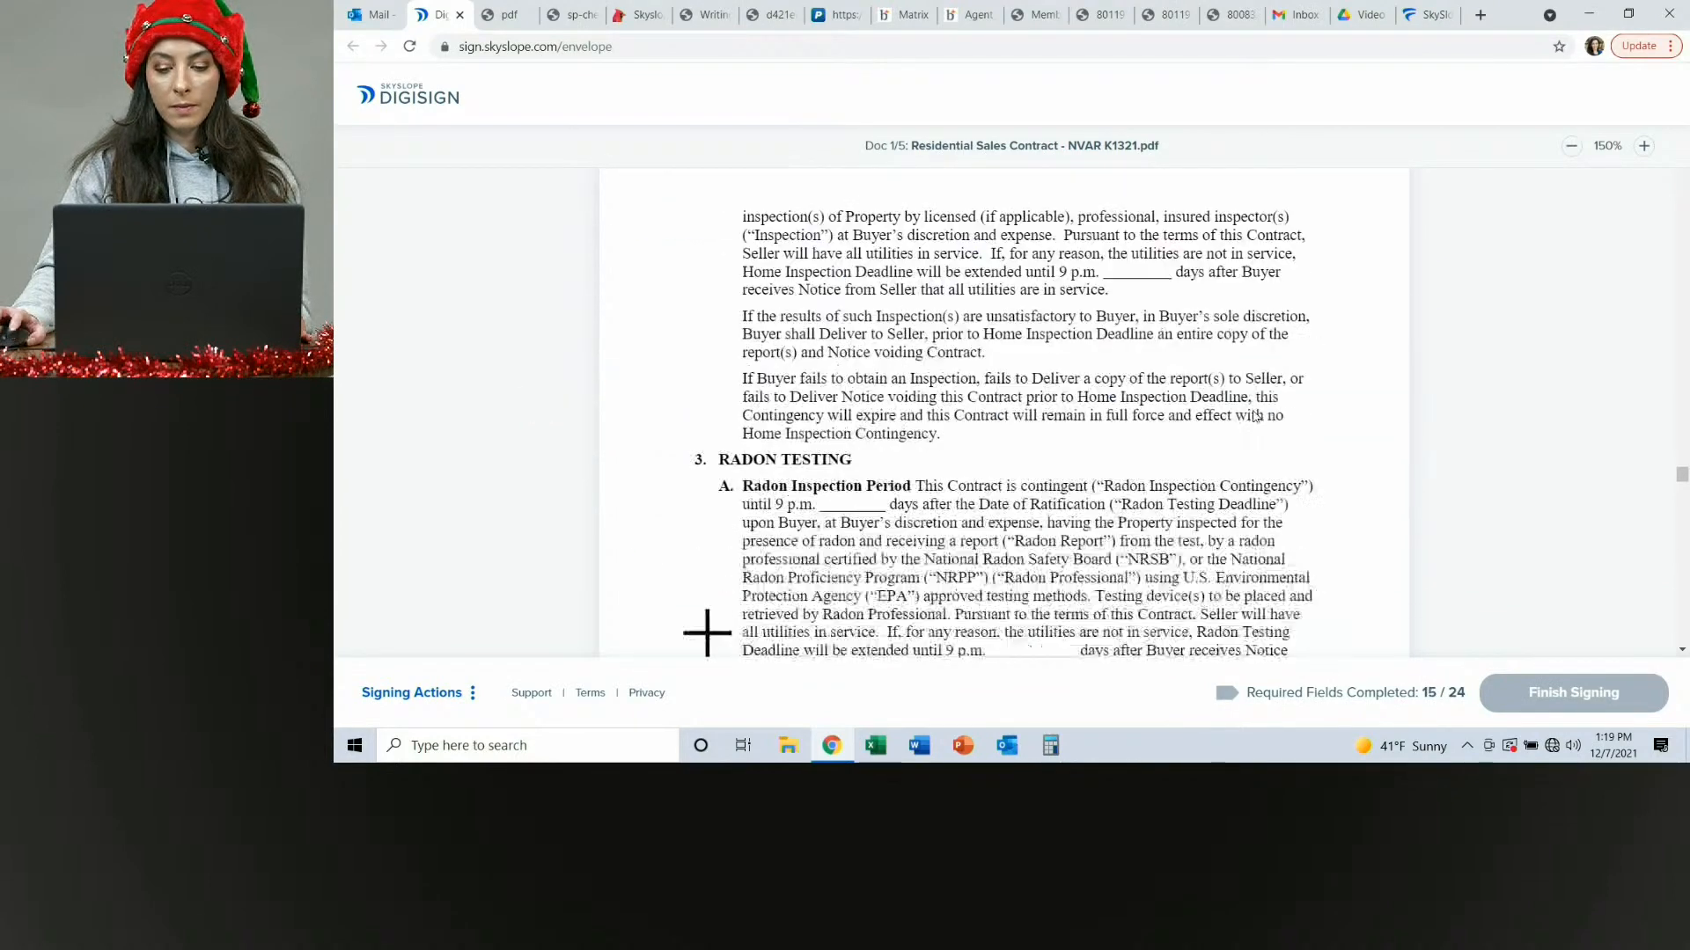
{"action": "left_click", "coordinate": [1250, 406]}
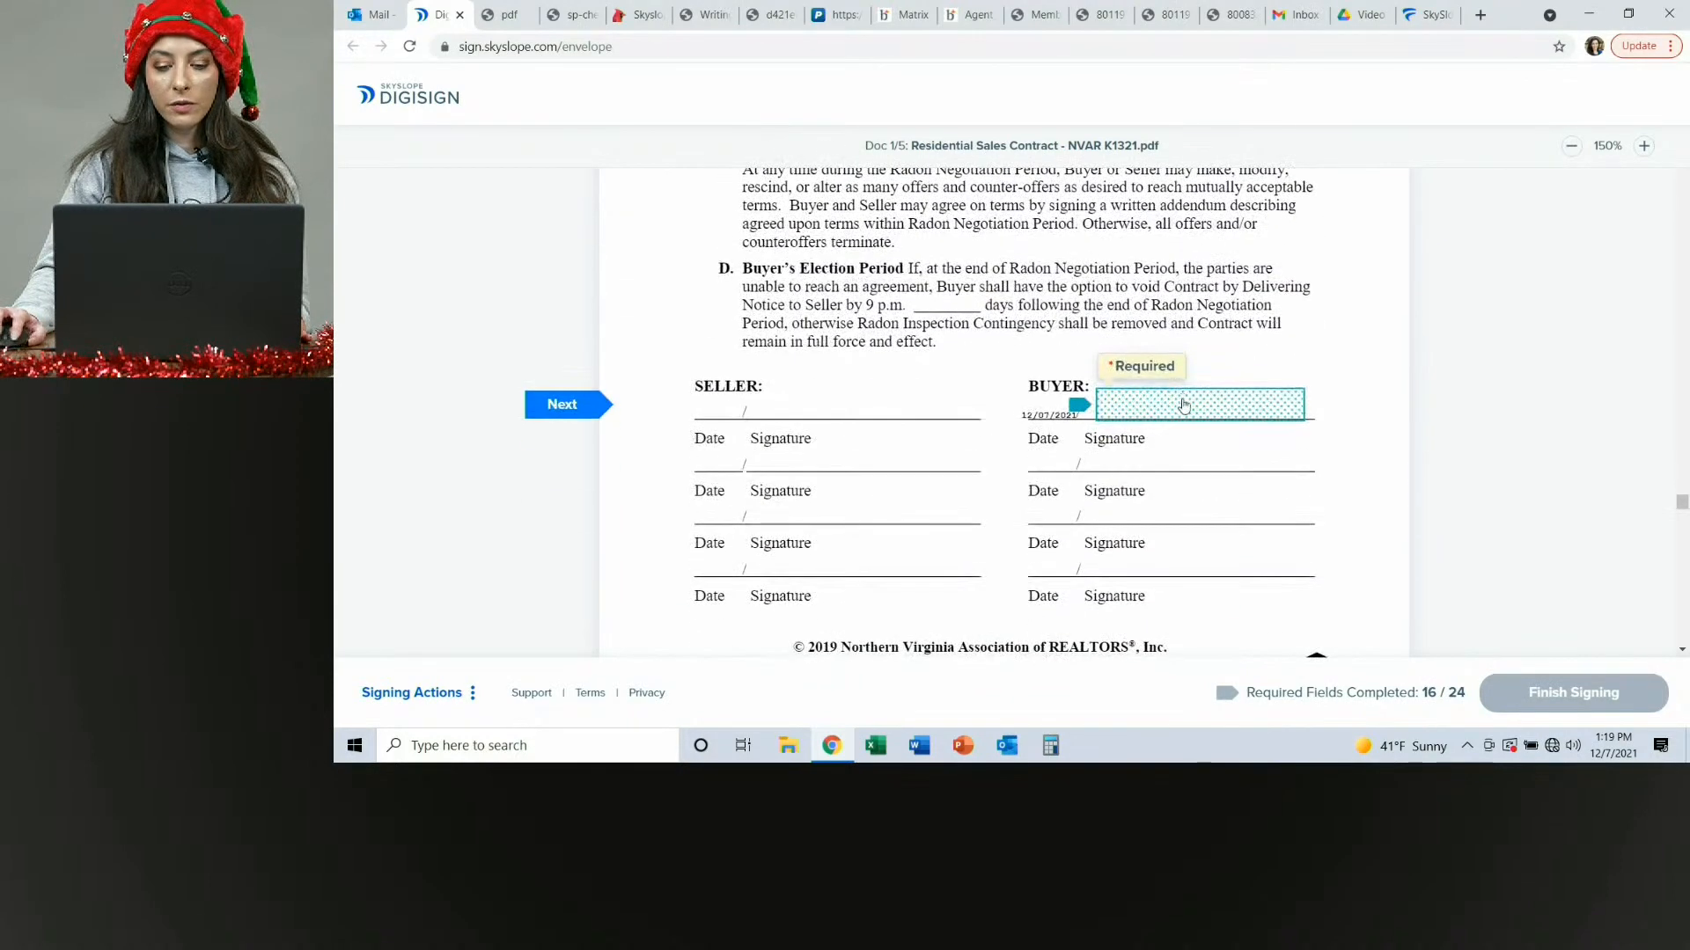
{"action": "left_click", "coordinate": [1183, 404]}
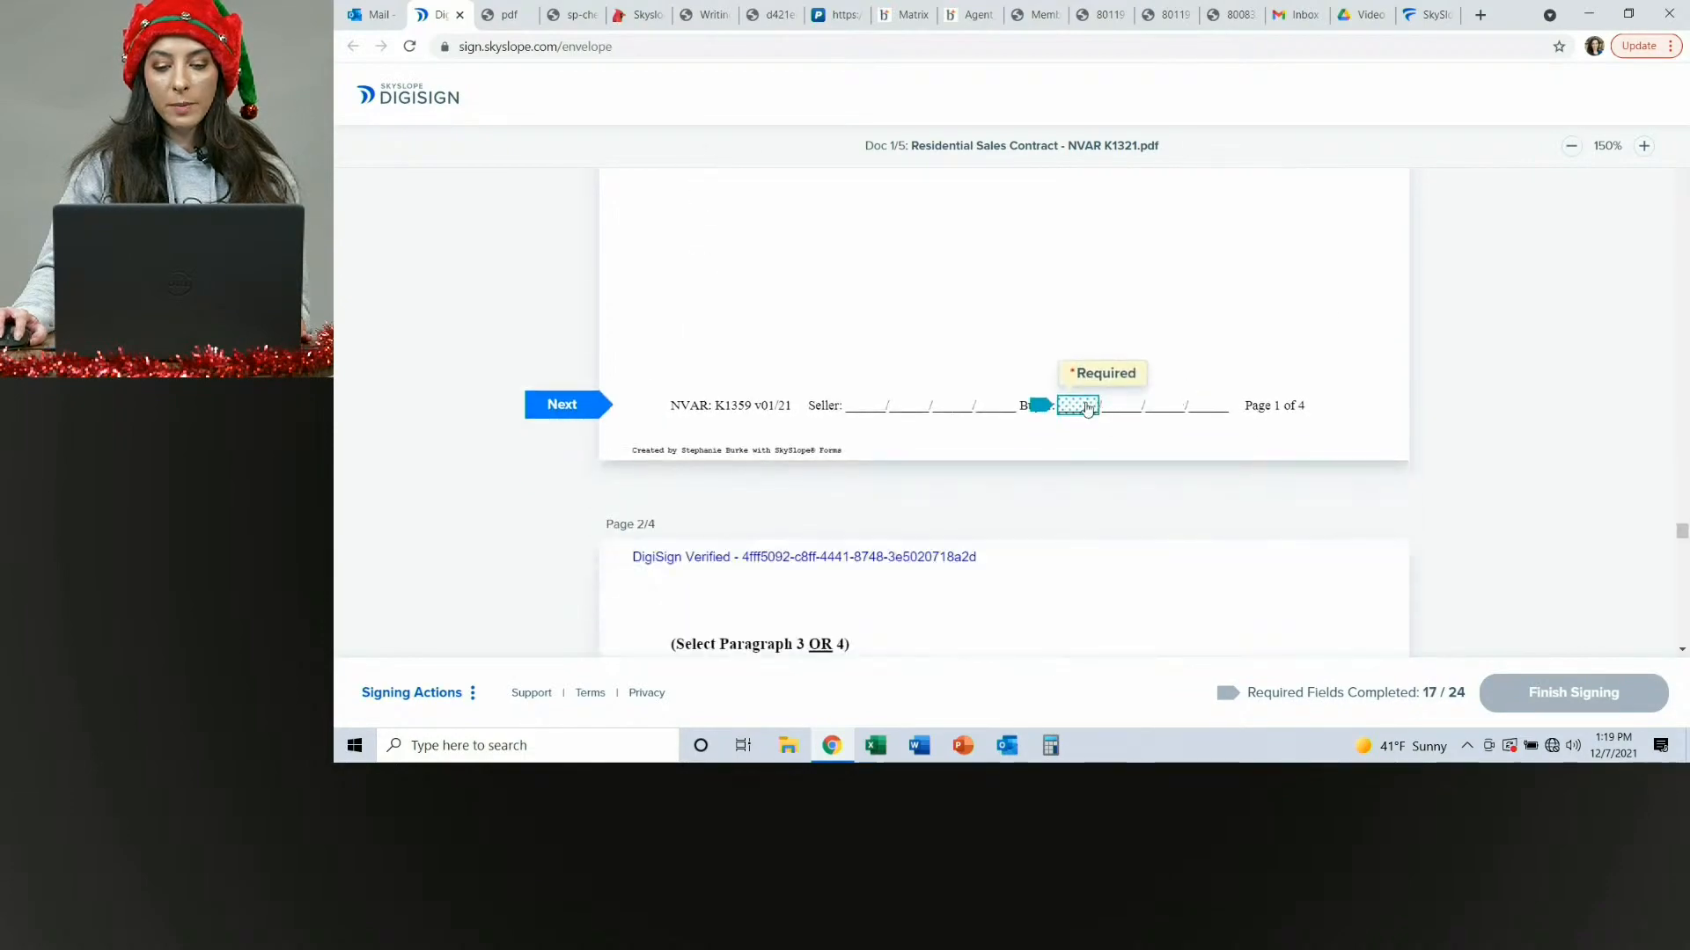
Initial the buyer fields and sign the buyer signature on the financing contingency addendum (K1359).
{"action": "left_click", "coordinate": [1090, 404]}
{"action": "left_click", "coordinate": [645, 410]}
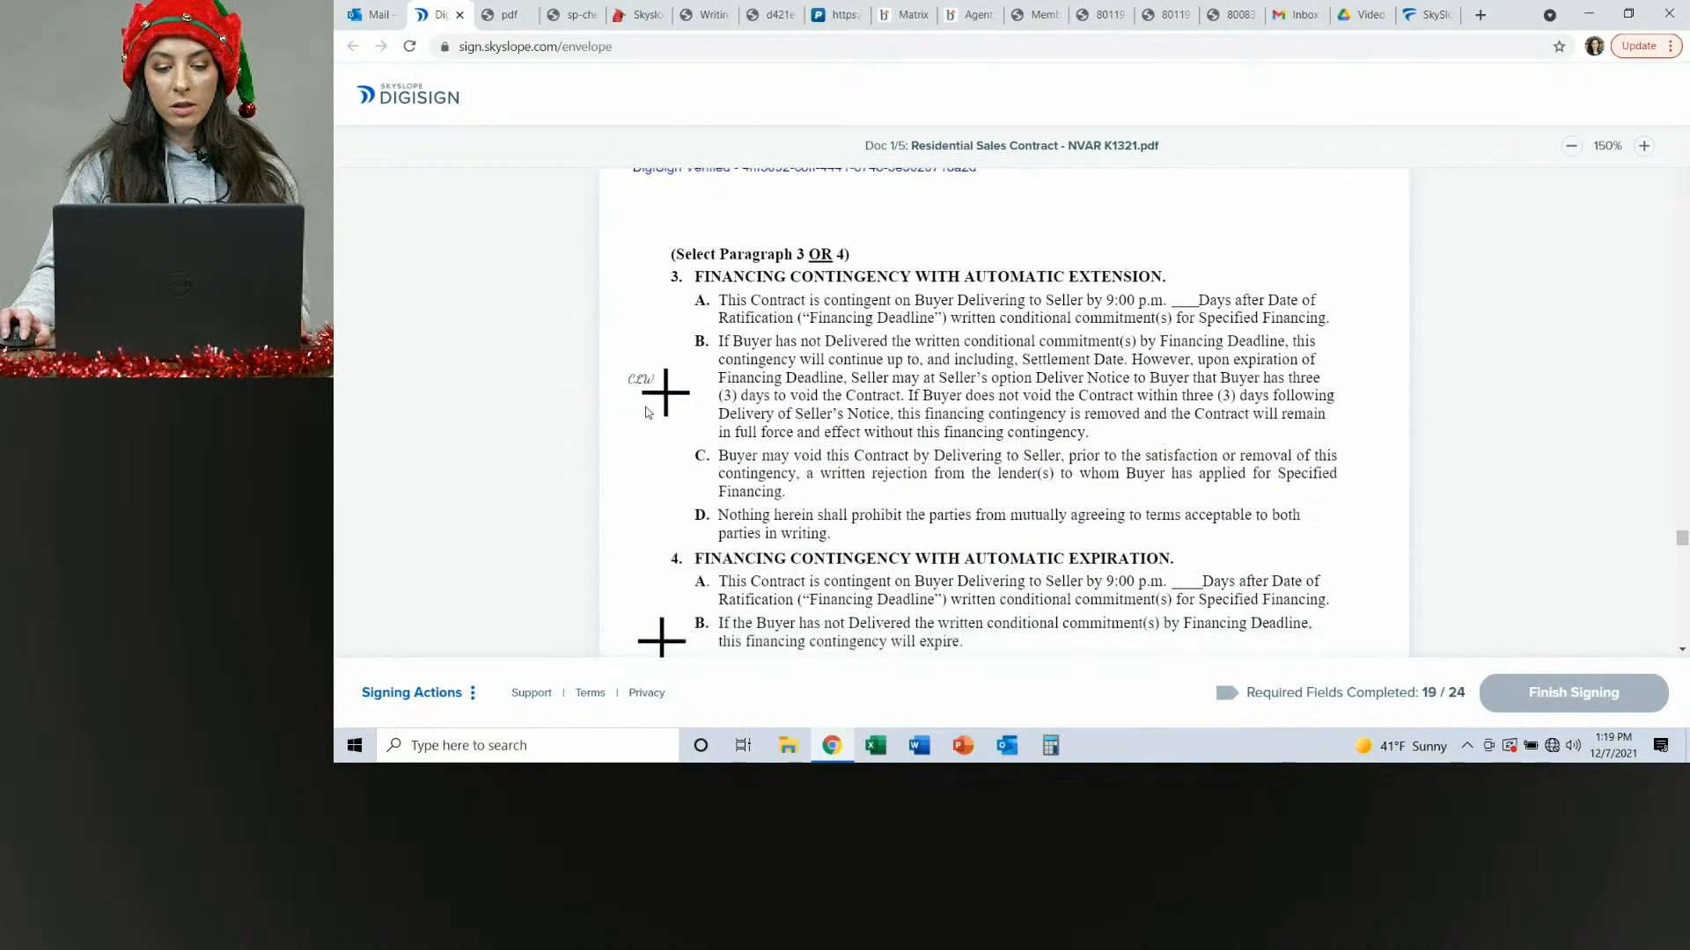
{"action": "left_click", "coordinate": [1078, 414]}
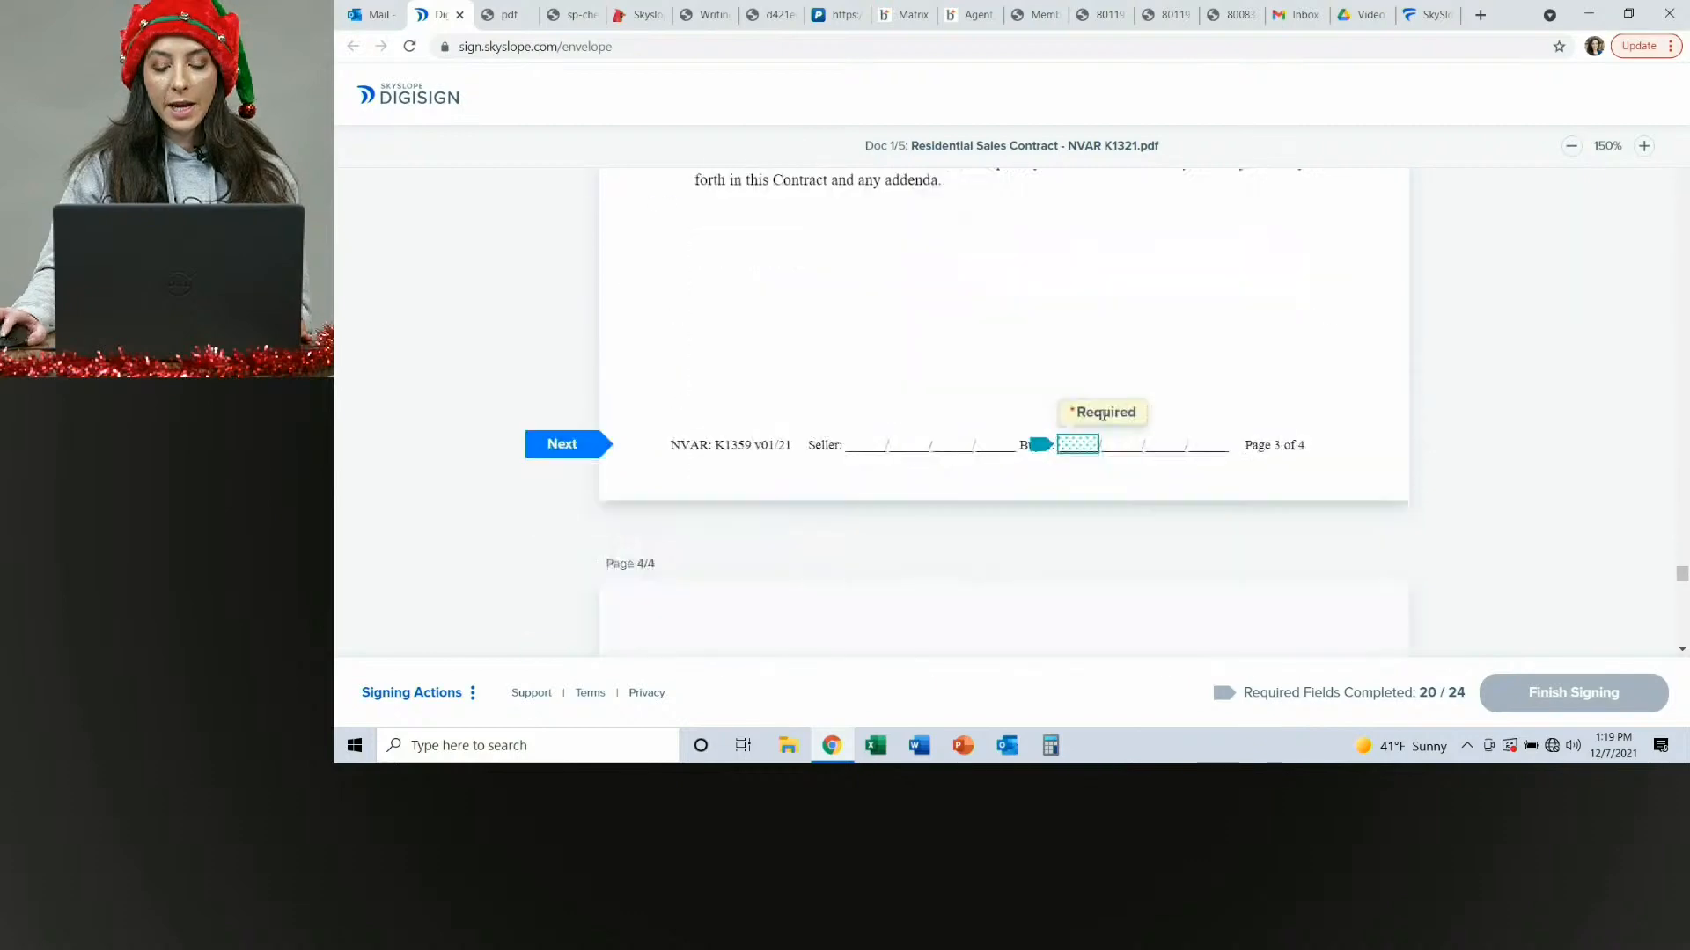
{"action": "left_click", "coordinate": [1079, 409]}
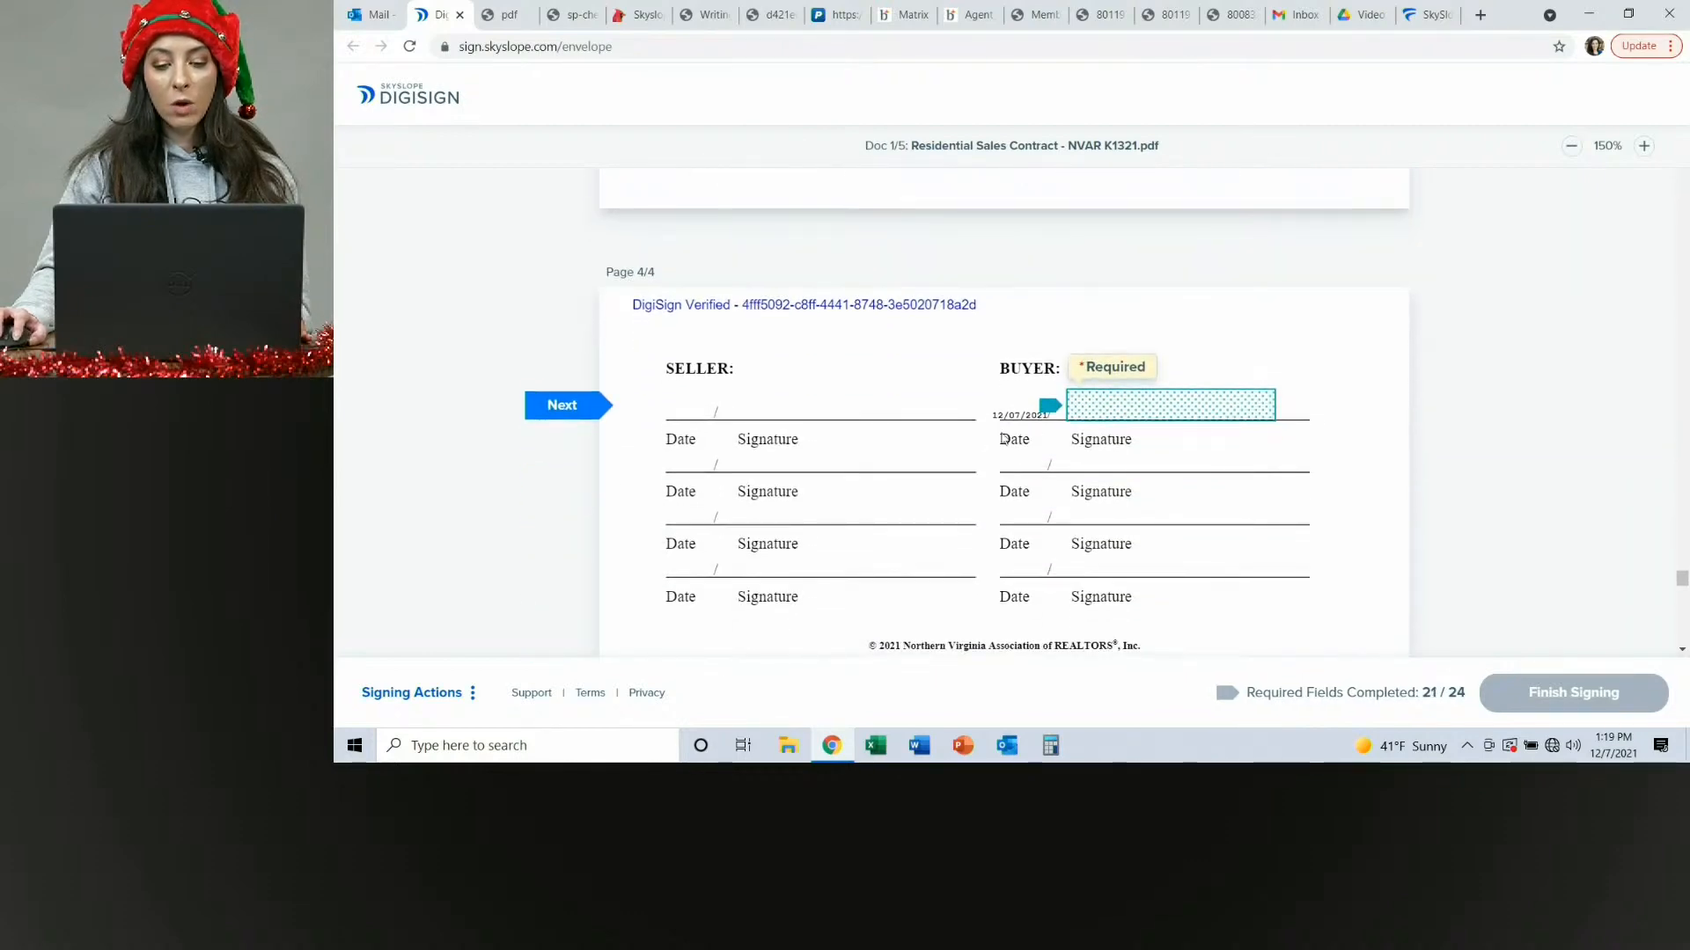
{"action": "left_click", "coordinate": [1153, 415]}
Sign the purchaser field of the Residential Property Disclosure Statement and finish signing.
{"action": "left_click", "coordinate": [1107, 409]}
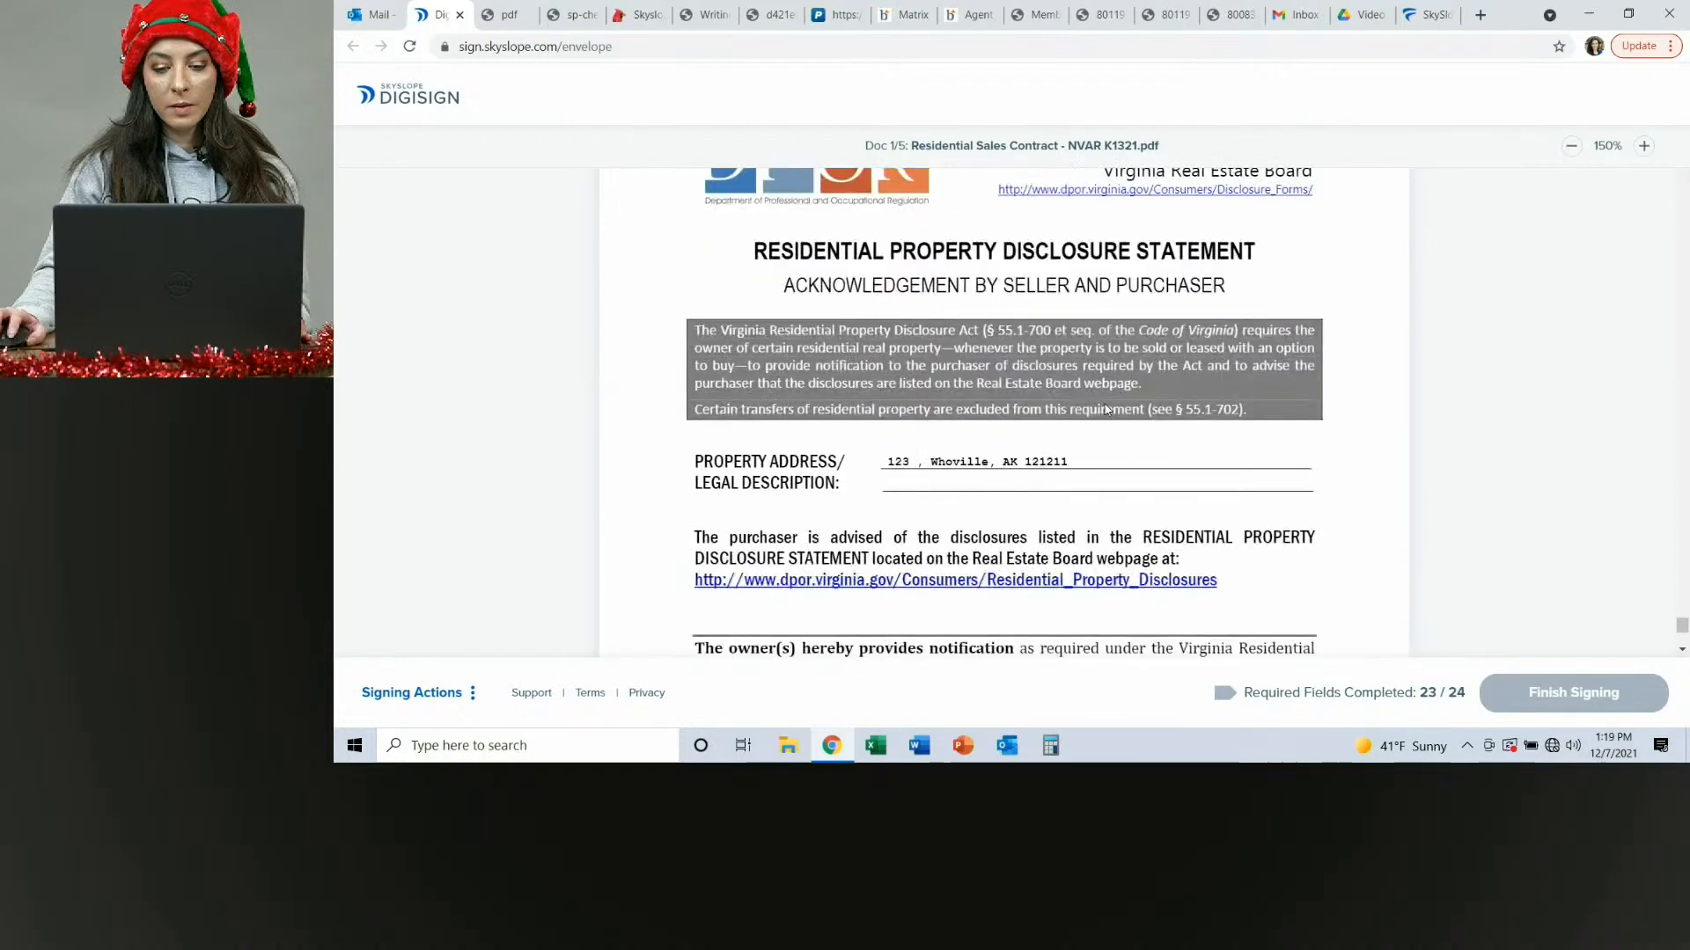
{"action": "left_click", "coordinate": [890, 472]}
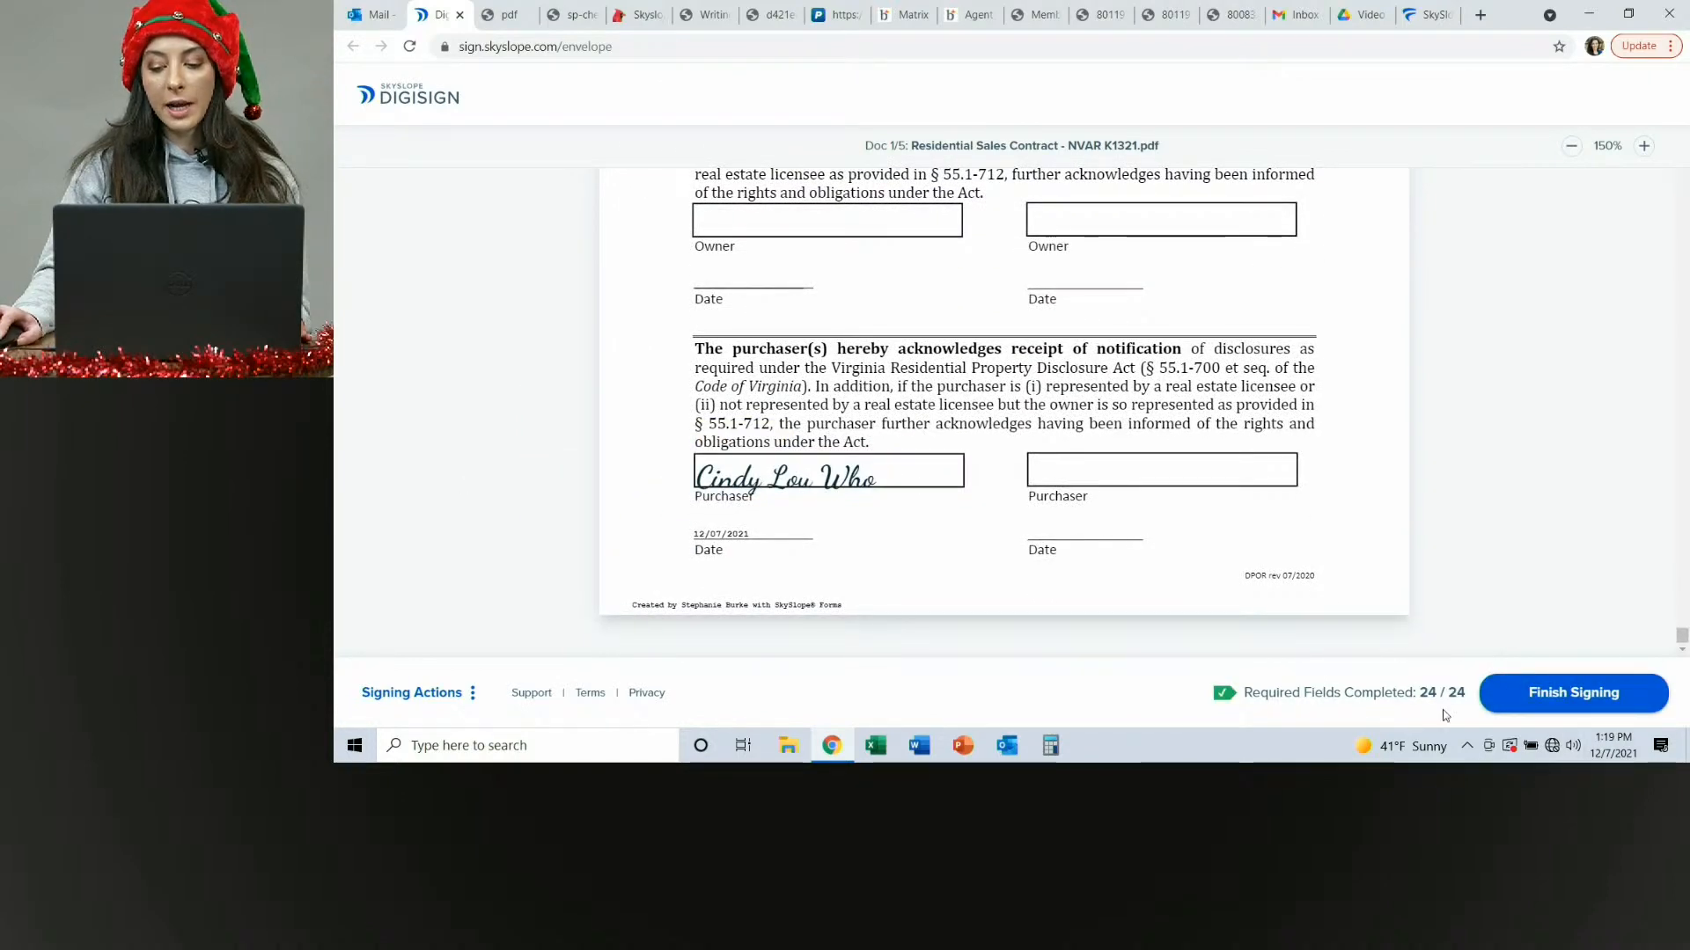
{"action": "left_click", "coordinate": [1513, 695]}
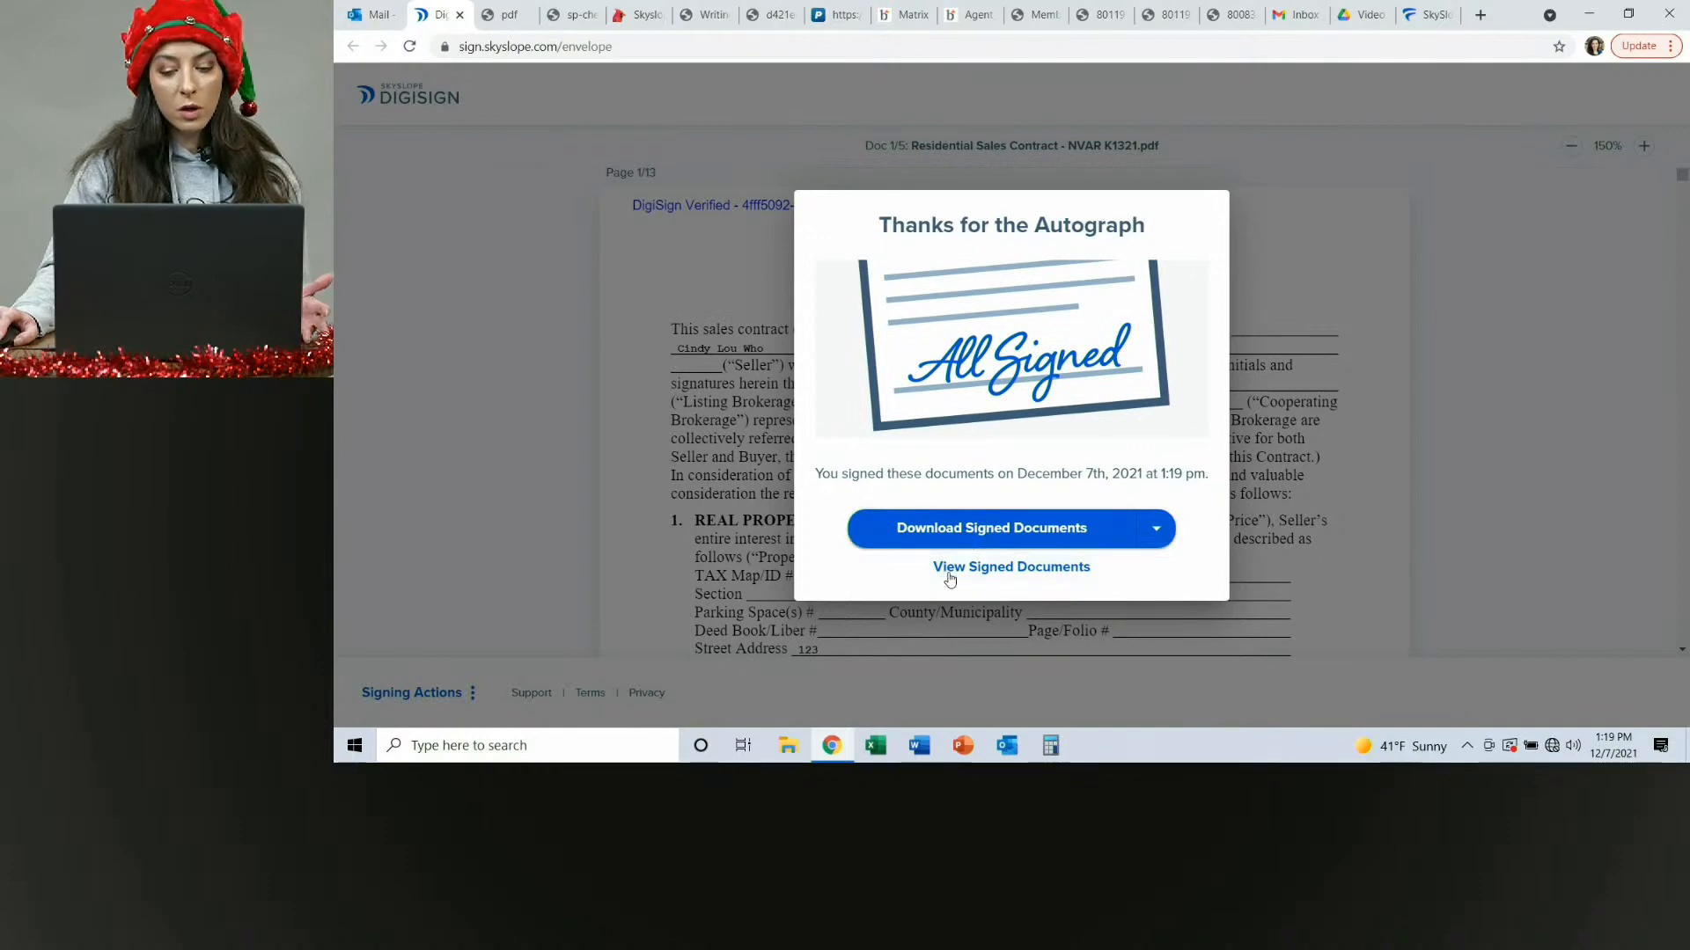
Open the signed documents and scroll through the executed contract.
{"action": "left_click", "coordinate": [950, 567]}
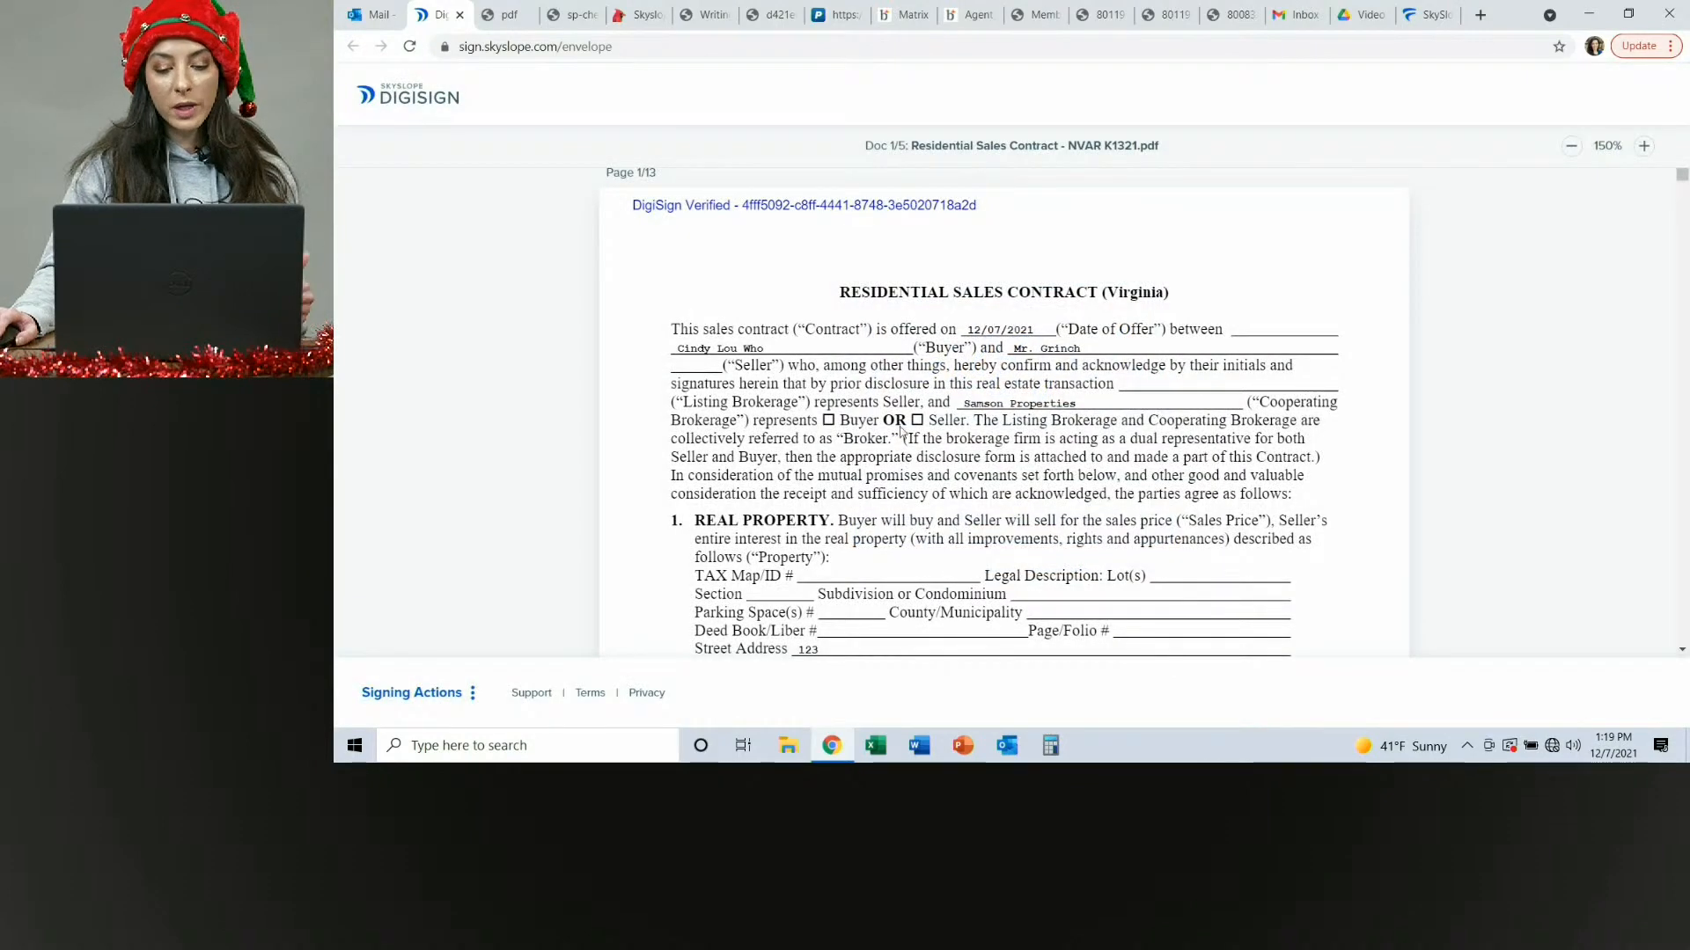
{"action": "scroll", "coordinate": [902, 400], "scroll_direction": "down", "scroll_amount": 4}
{"action": "scroll", "coordinate": [902, 401], "scroll_direction": "down", "scroll_amount": 15}
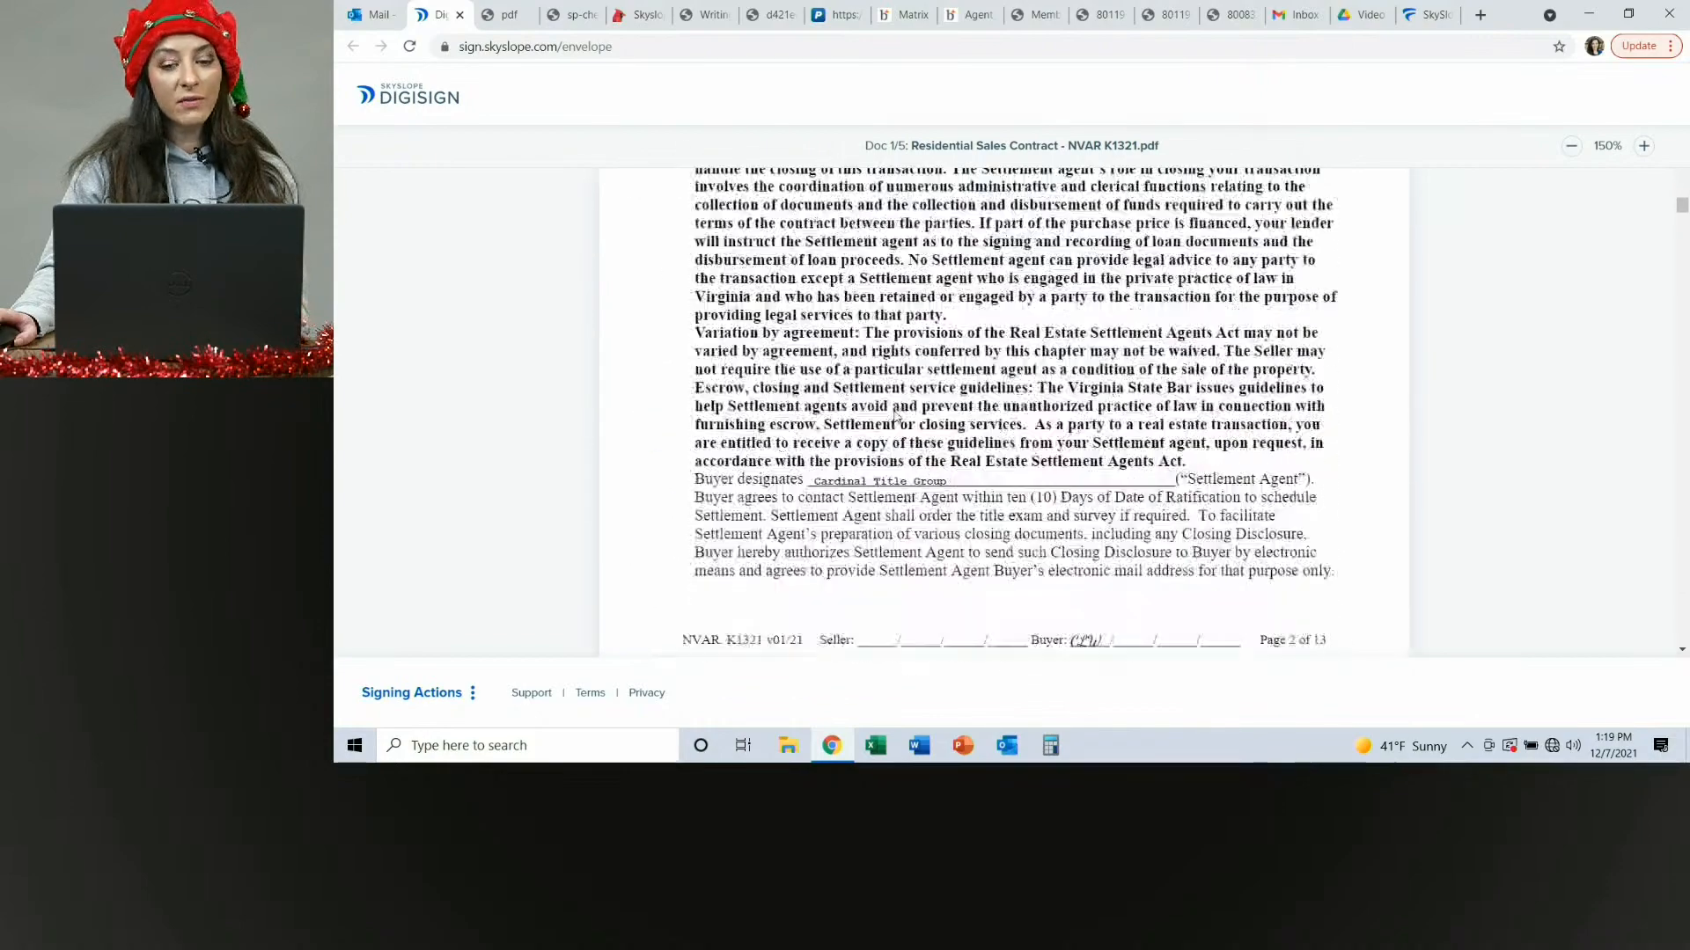
{"action": "scroll", "coordinate": [899, 419], "scroll_direction": "up", "scroll_amount": 3}
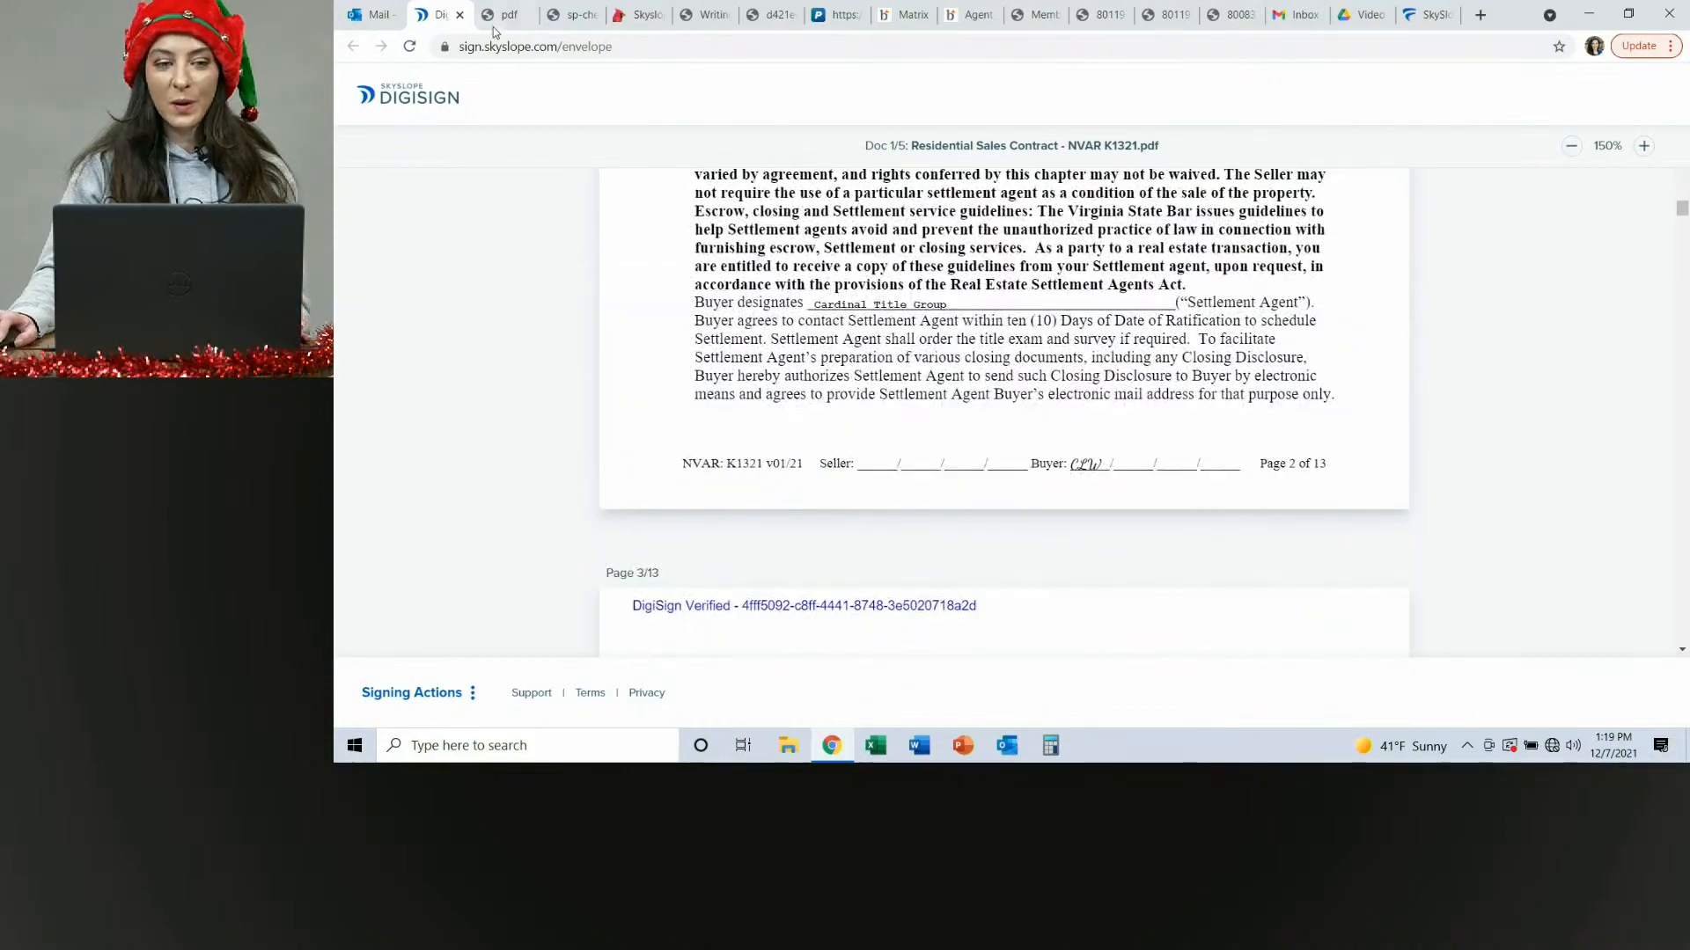
Return to the file's envelopes in Skyslope Forms and download the completed envelope as a single PDF.
{"action": "left_click", "coordinate": [460, 14]}
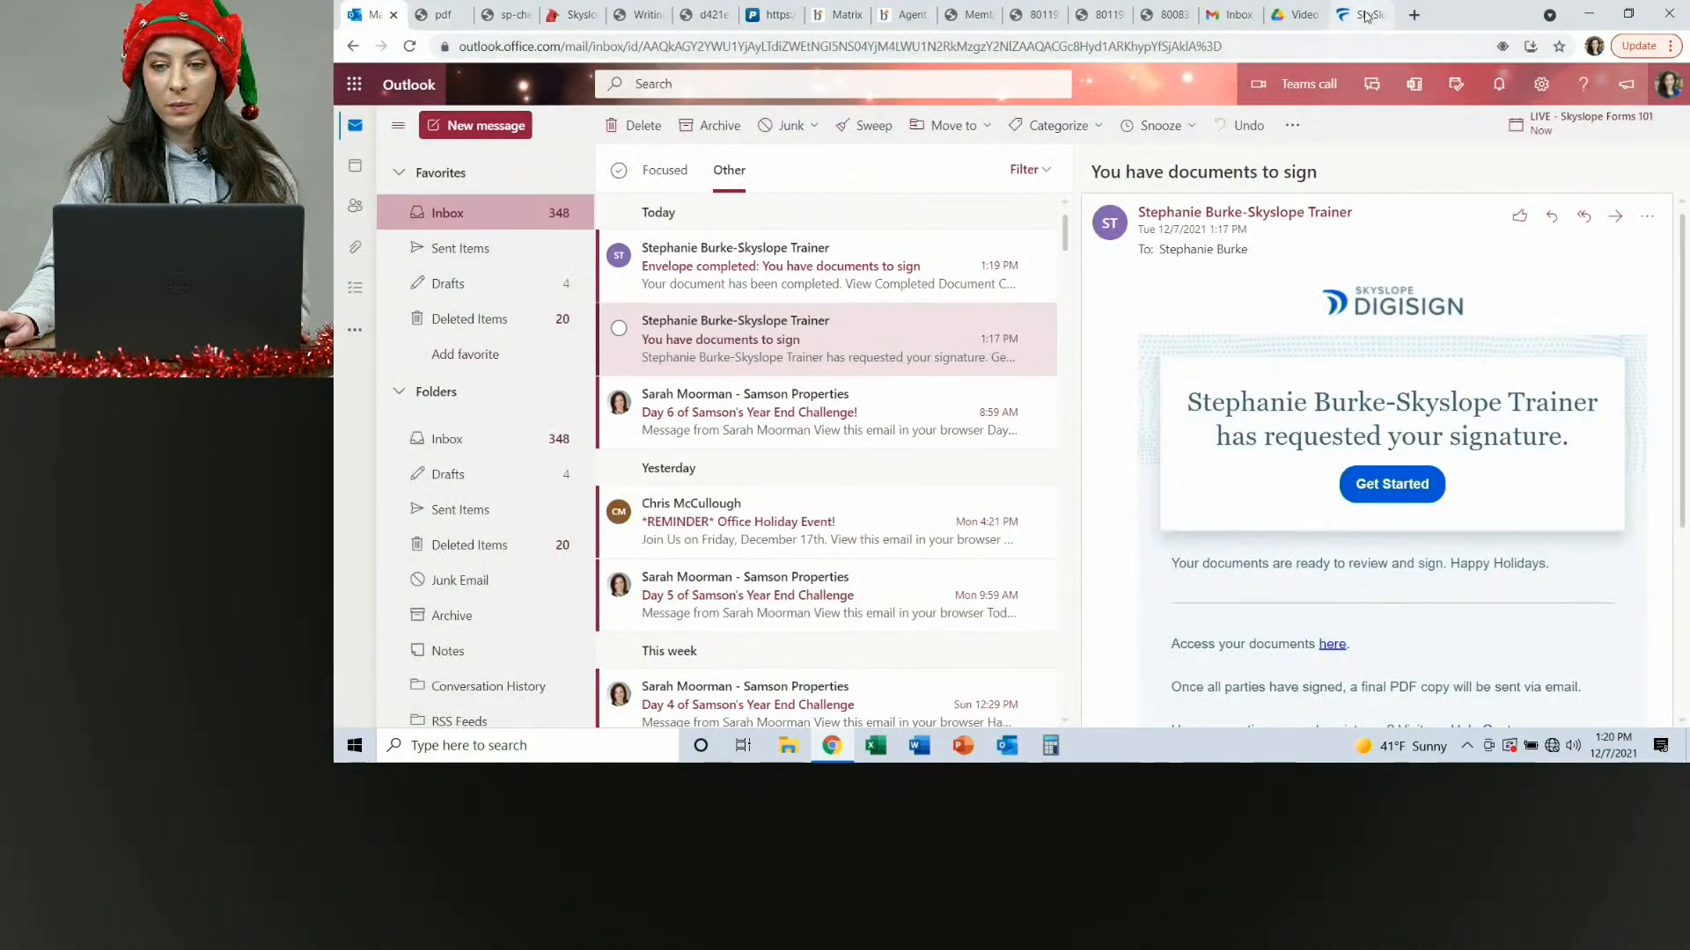
{"action": "left_click", "coordinate": [1363, 15]}
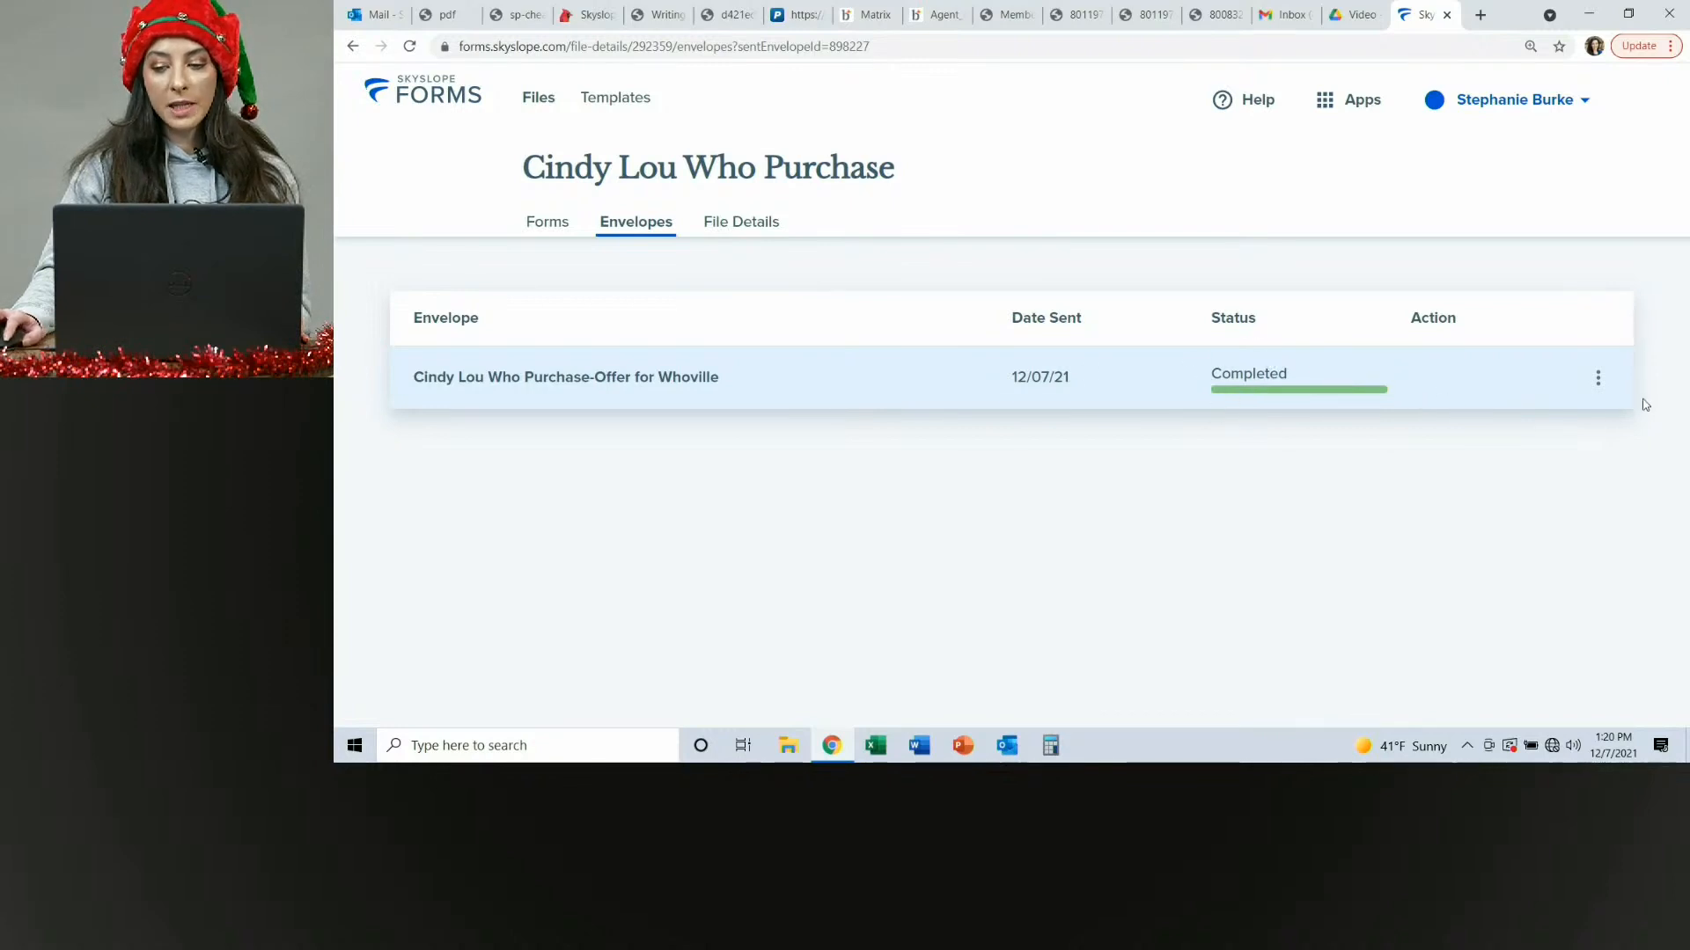
{"action": "left_click", "coordinate": [1598, 380]}
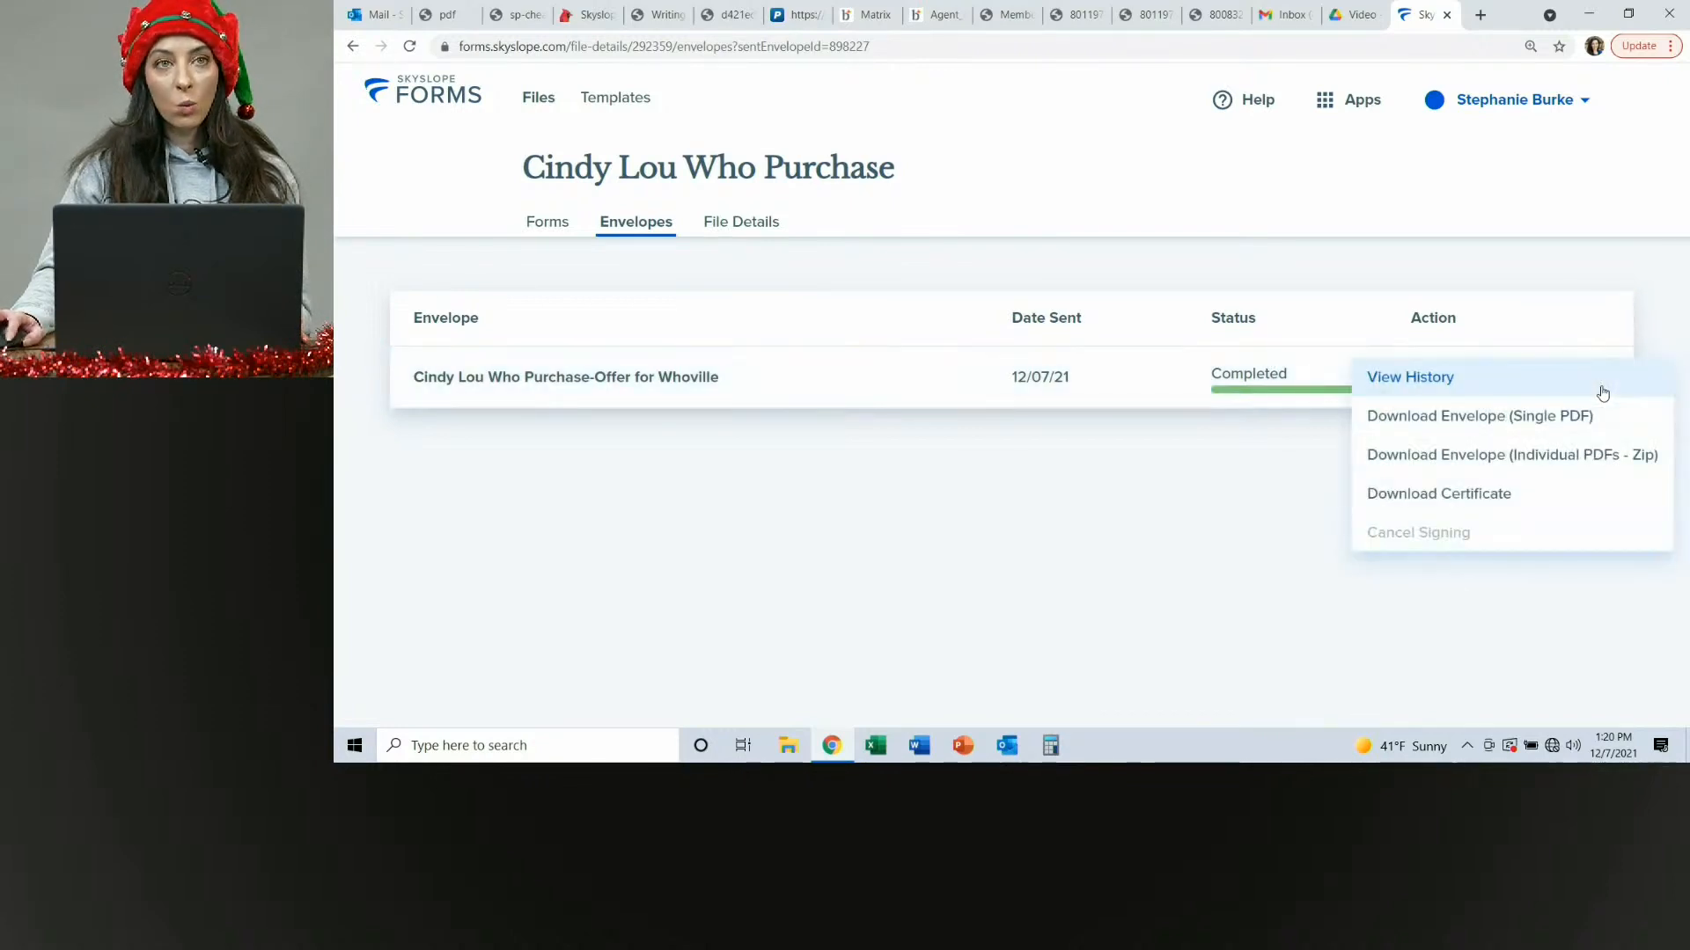
{"action": "left_click", "coordinate": [1432, 418]}
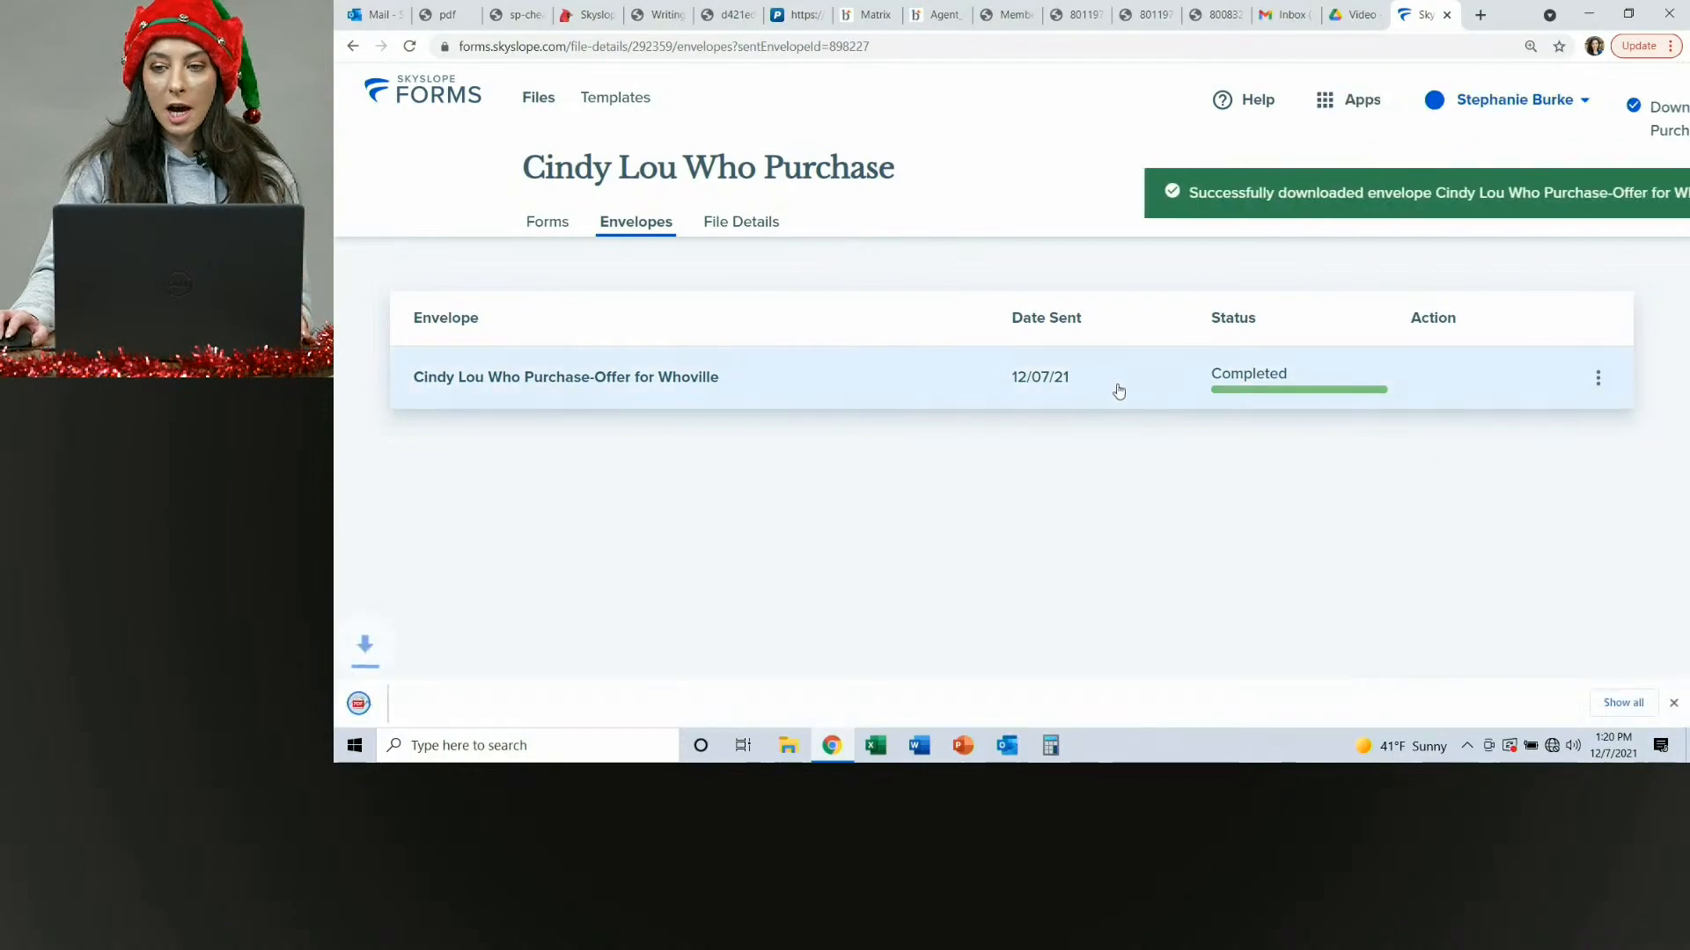
Open the downloaded envelope PDF and scroll through its signed pages.
{"action": "left_click", "coordinate": [444, 708]}
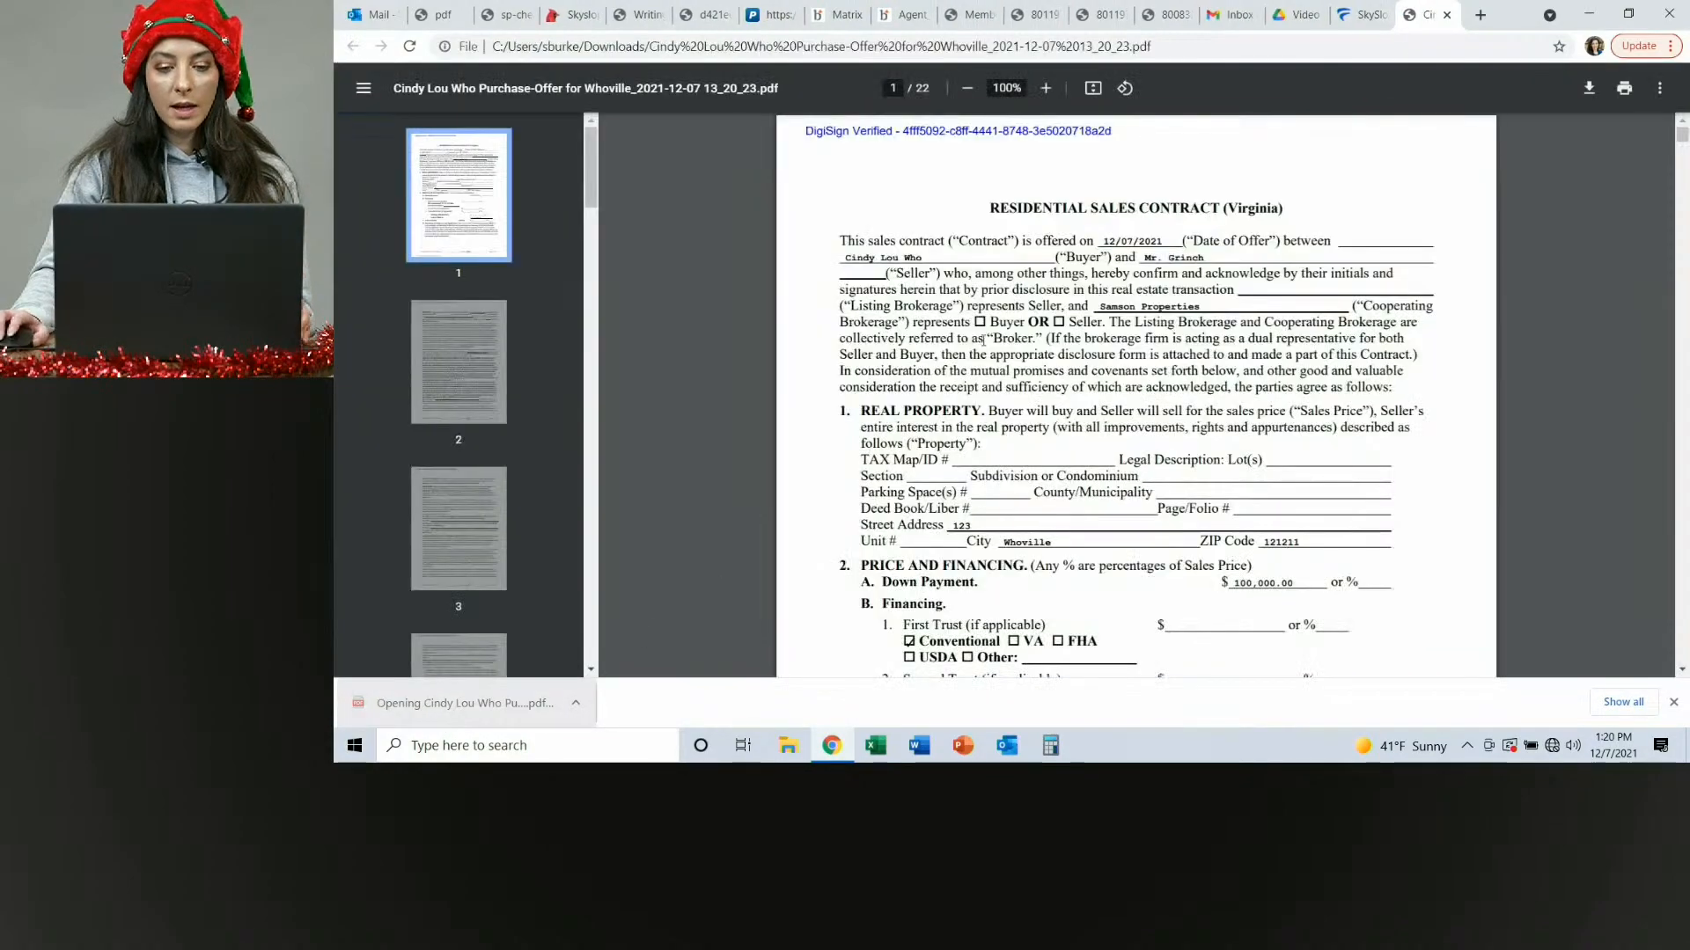
{"action": "scroll", "coordinate": [1025, 322], "scroll_direction": "down", "scroll_amount": 20}
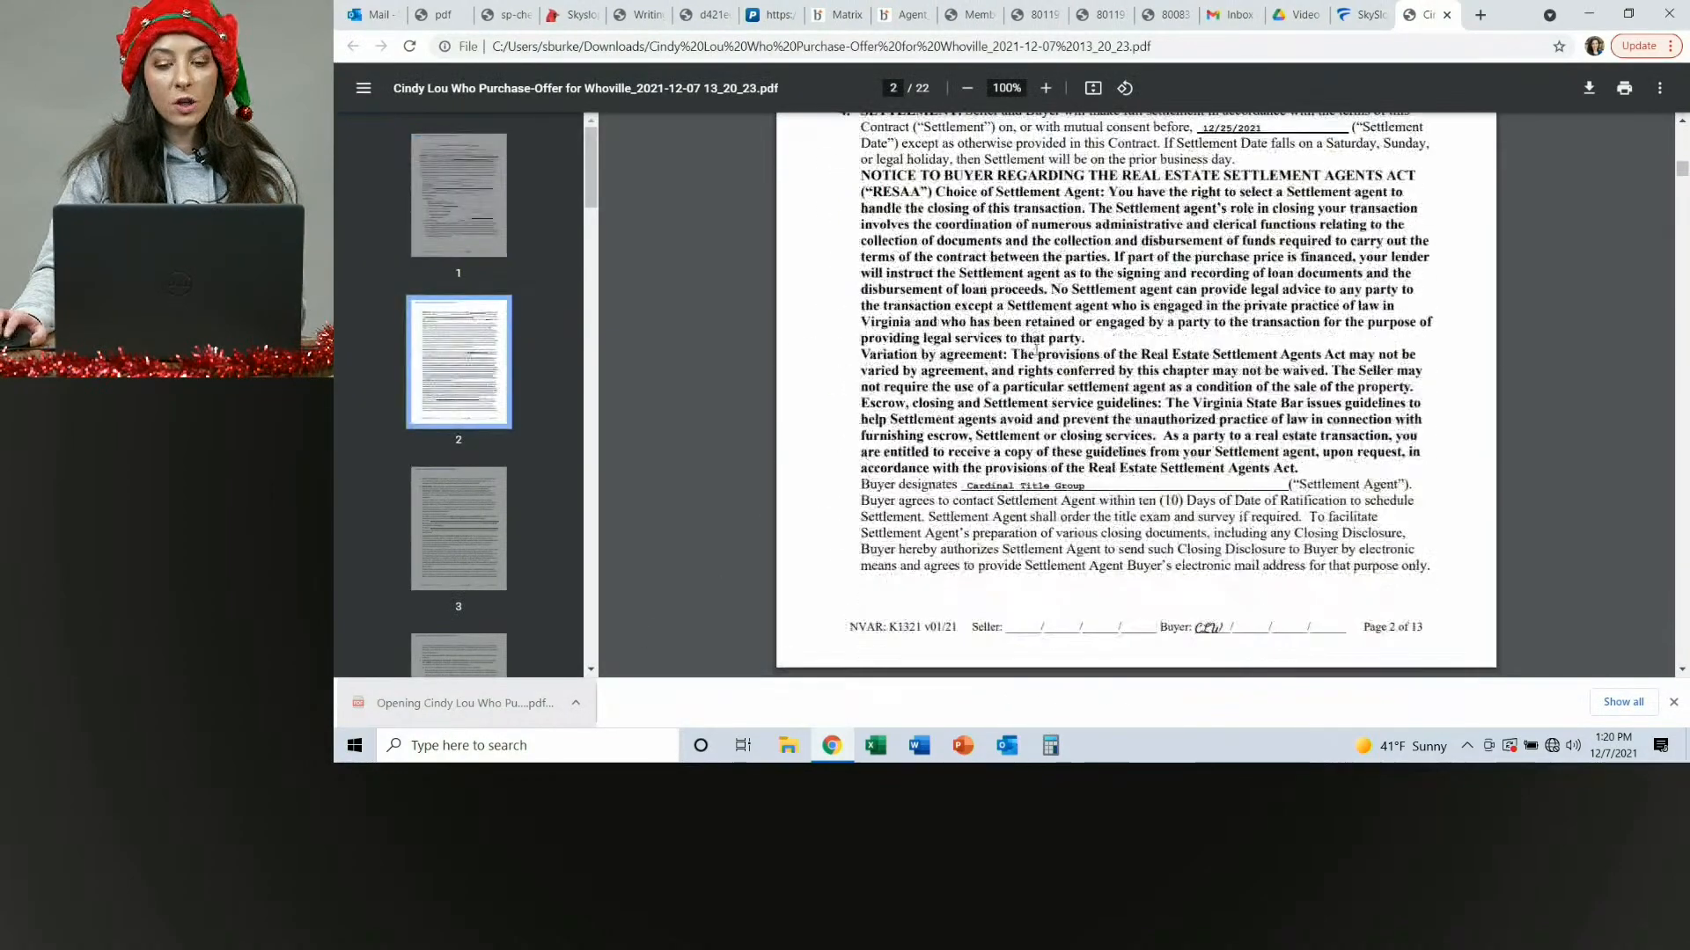
{"action": "scroll", "coordinate": [1045, 373], "scroll_direction": "down", "scroll_amount": 20}
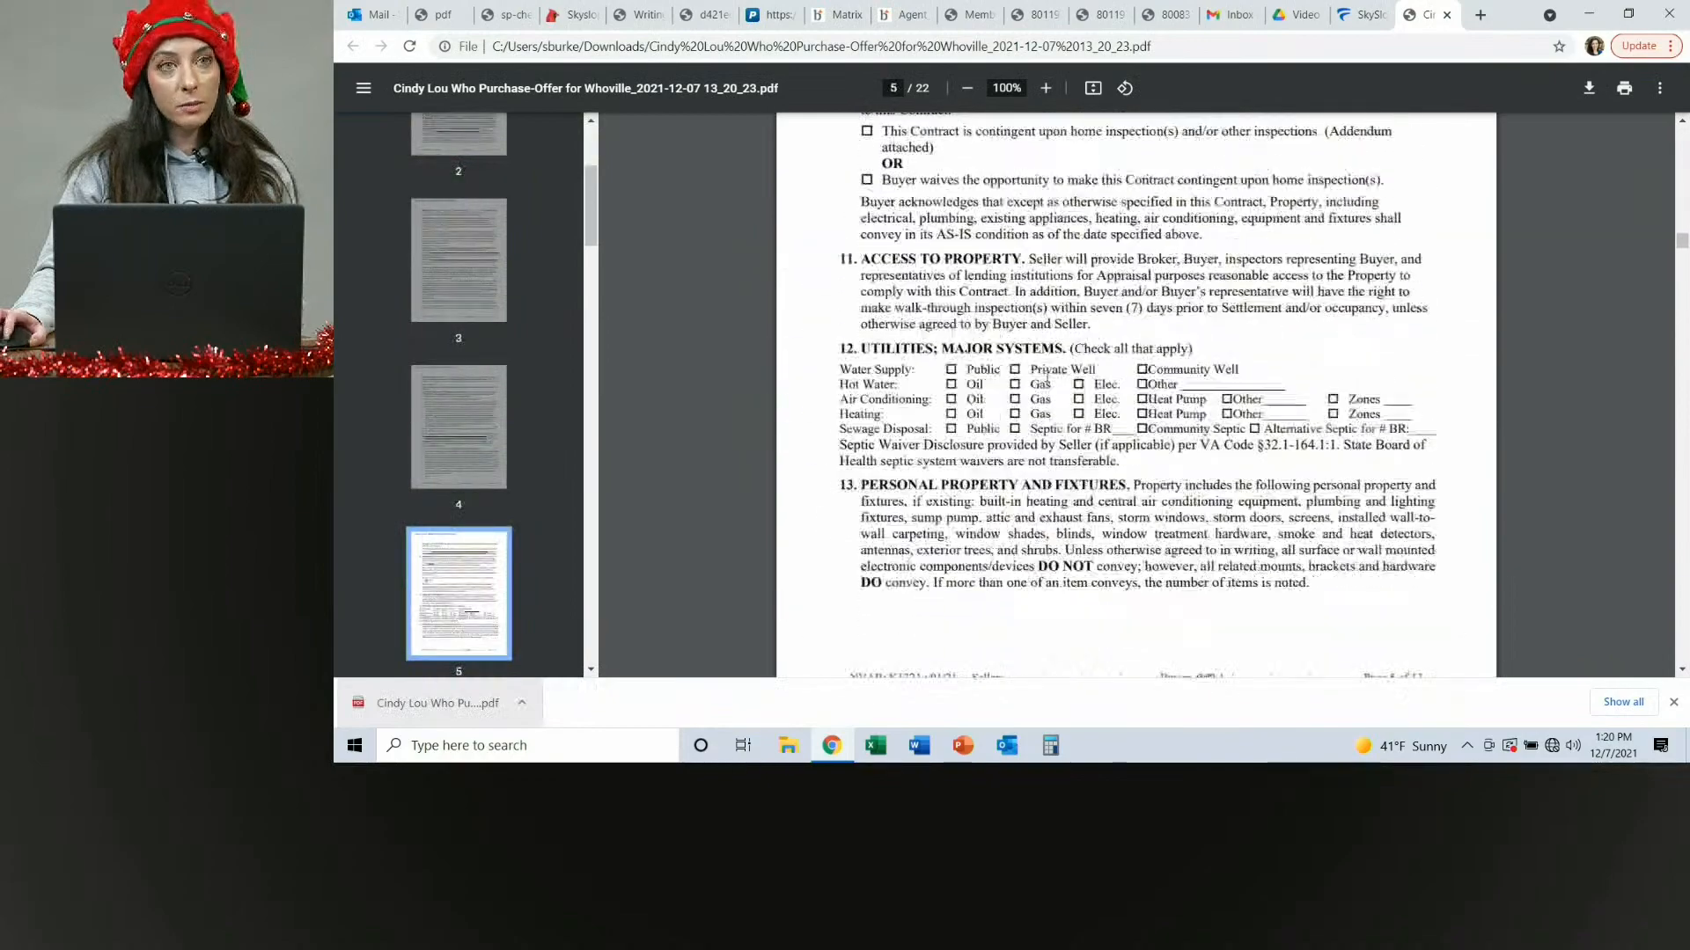
{"action": "scroll", "coordinate": [1047, 379], "scroll_direction": "down", "scroll_amount": 15}
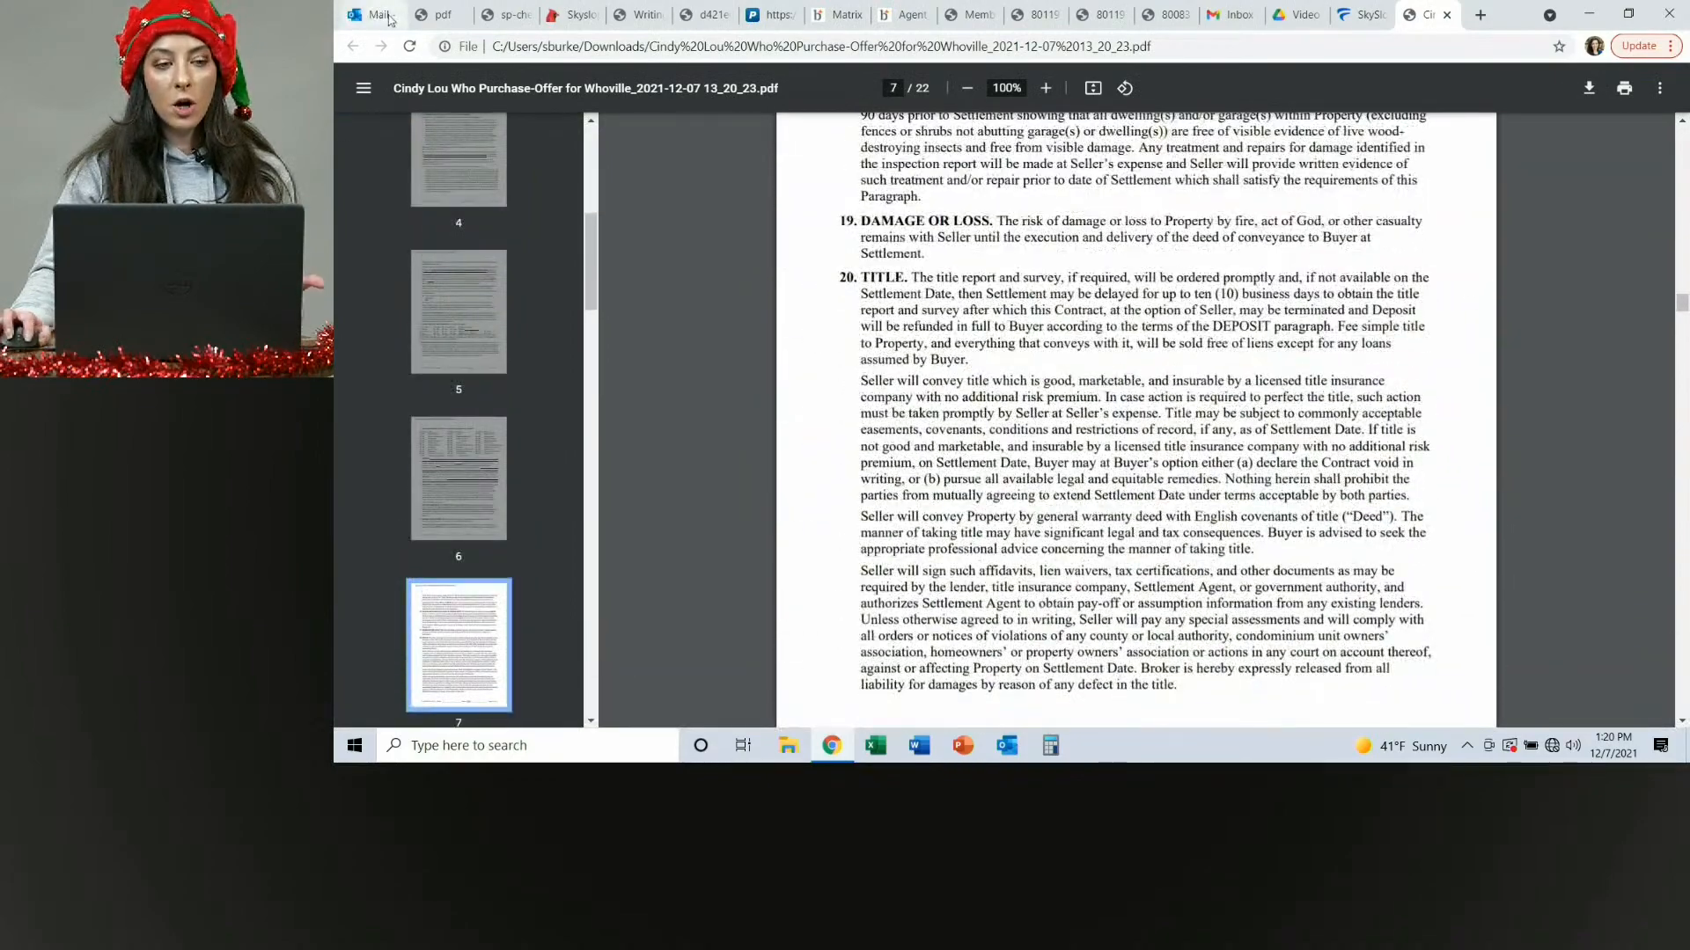
Start a new Outlook message and attach the downloaded purchase-offer PDF from the Downloads folder.
{"action": "left_click", "coordinate": [391, 25]}
{"action": "left_click", "coordinate": [483, 125]}
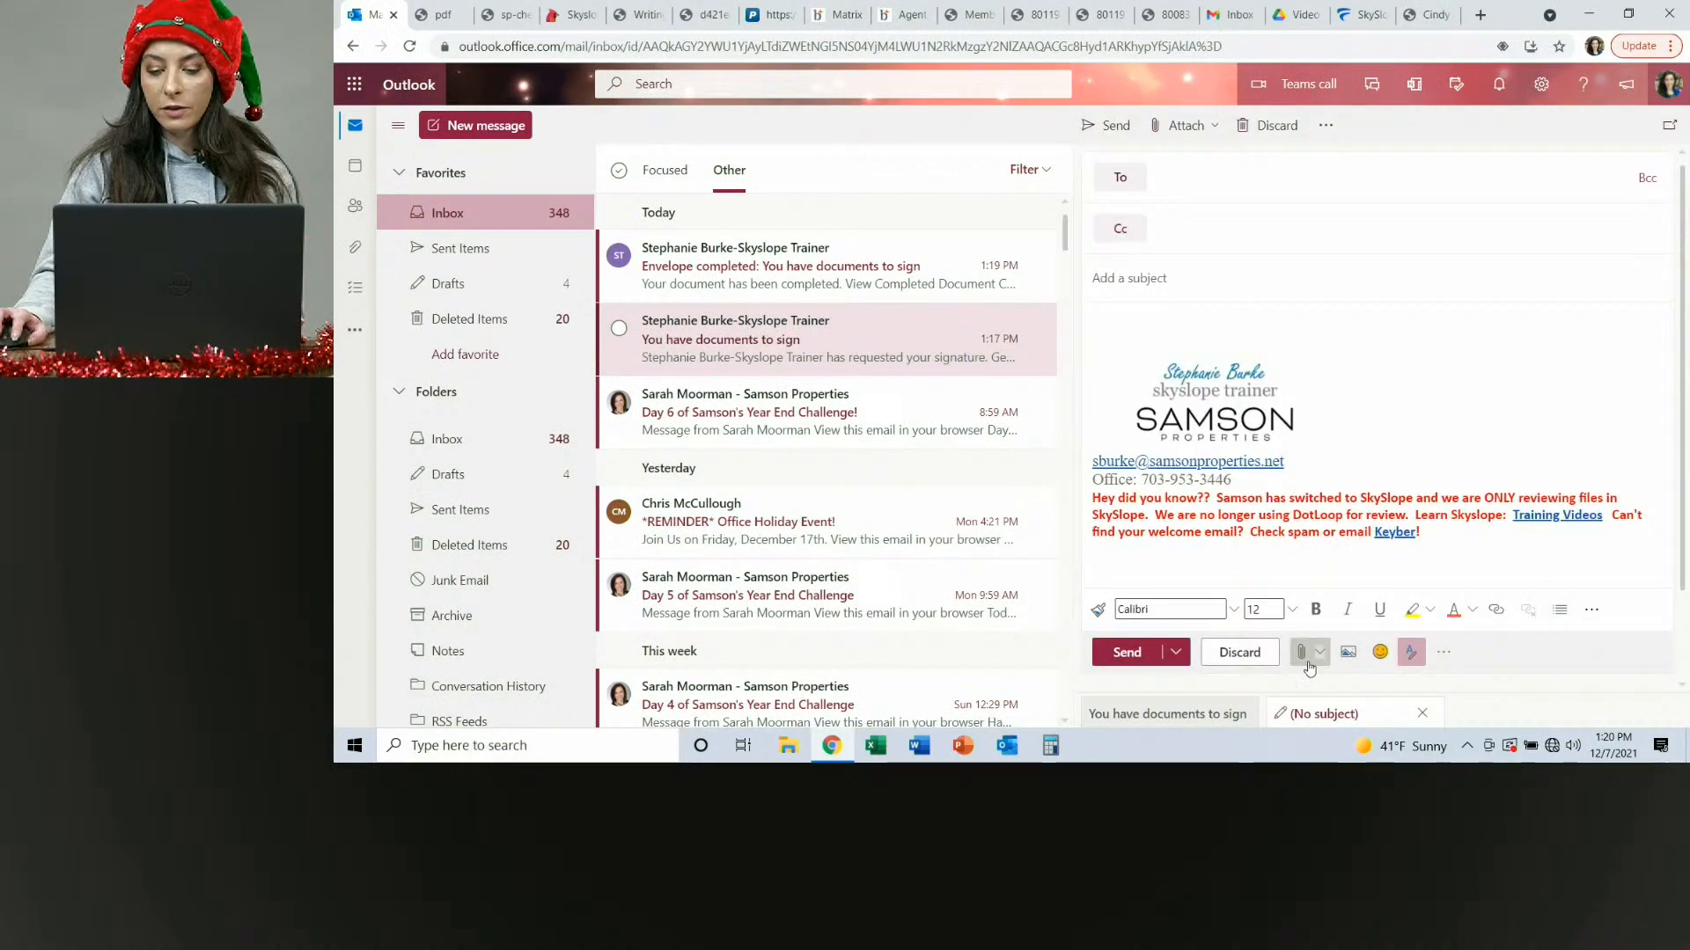
{"action": "left_click", "coordinate": [1306, 656]}
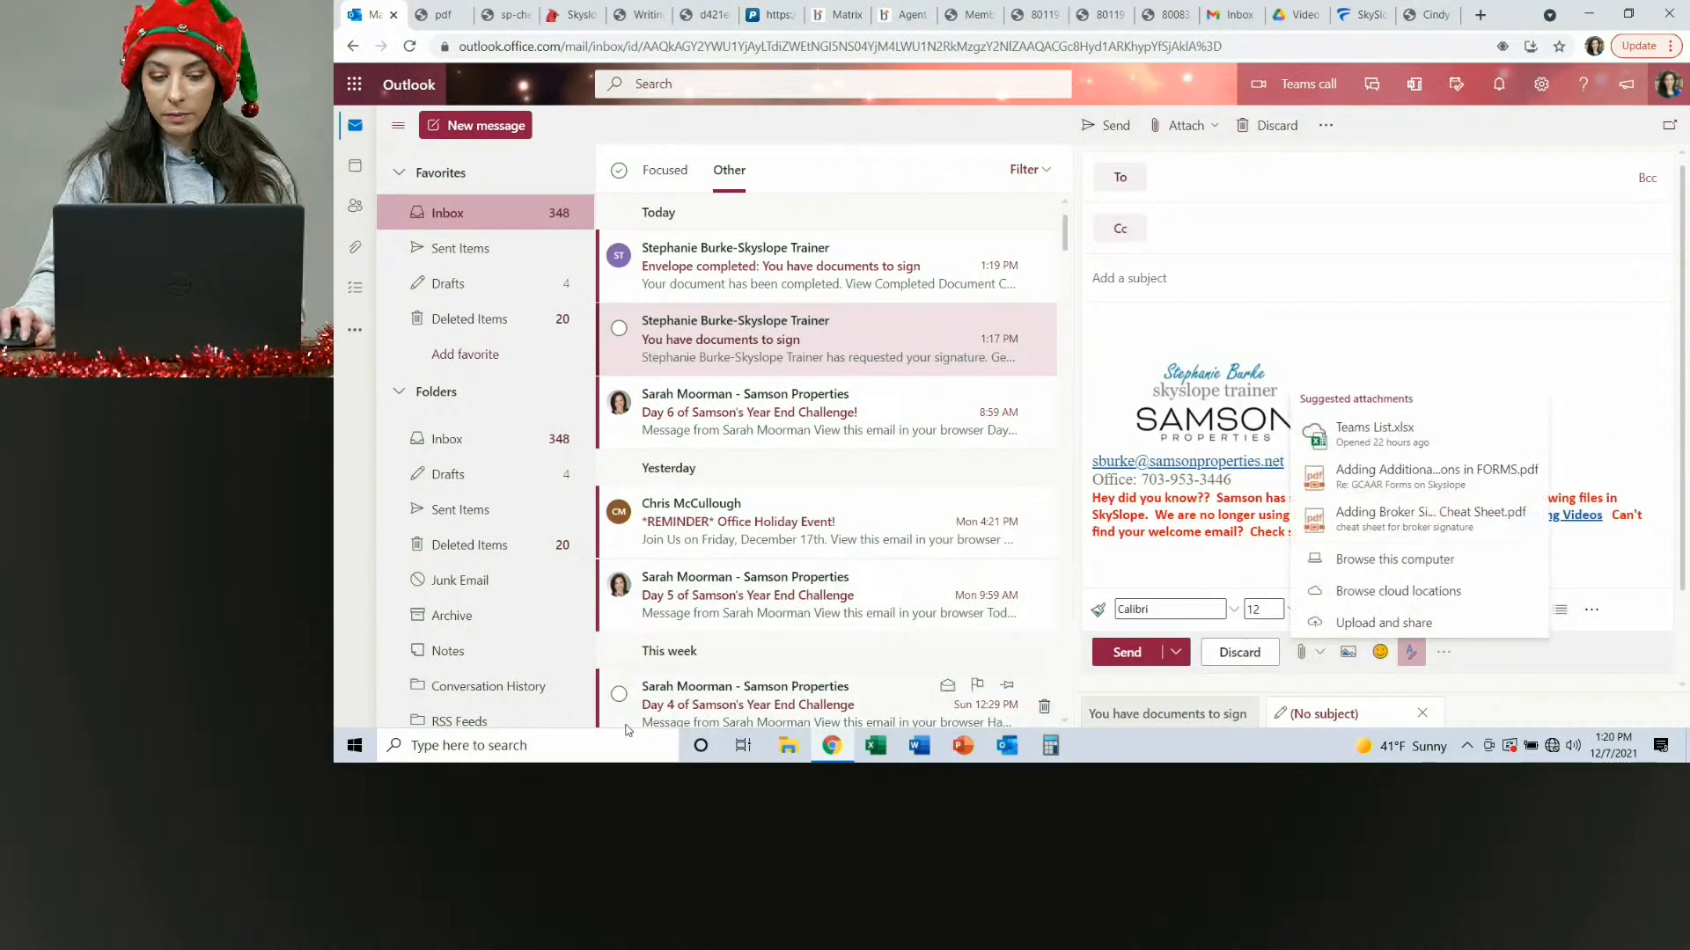
{"action": "left_click", "coordinate": [1395, 560]}
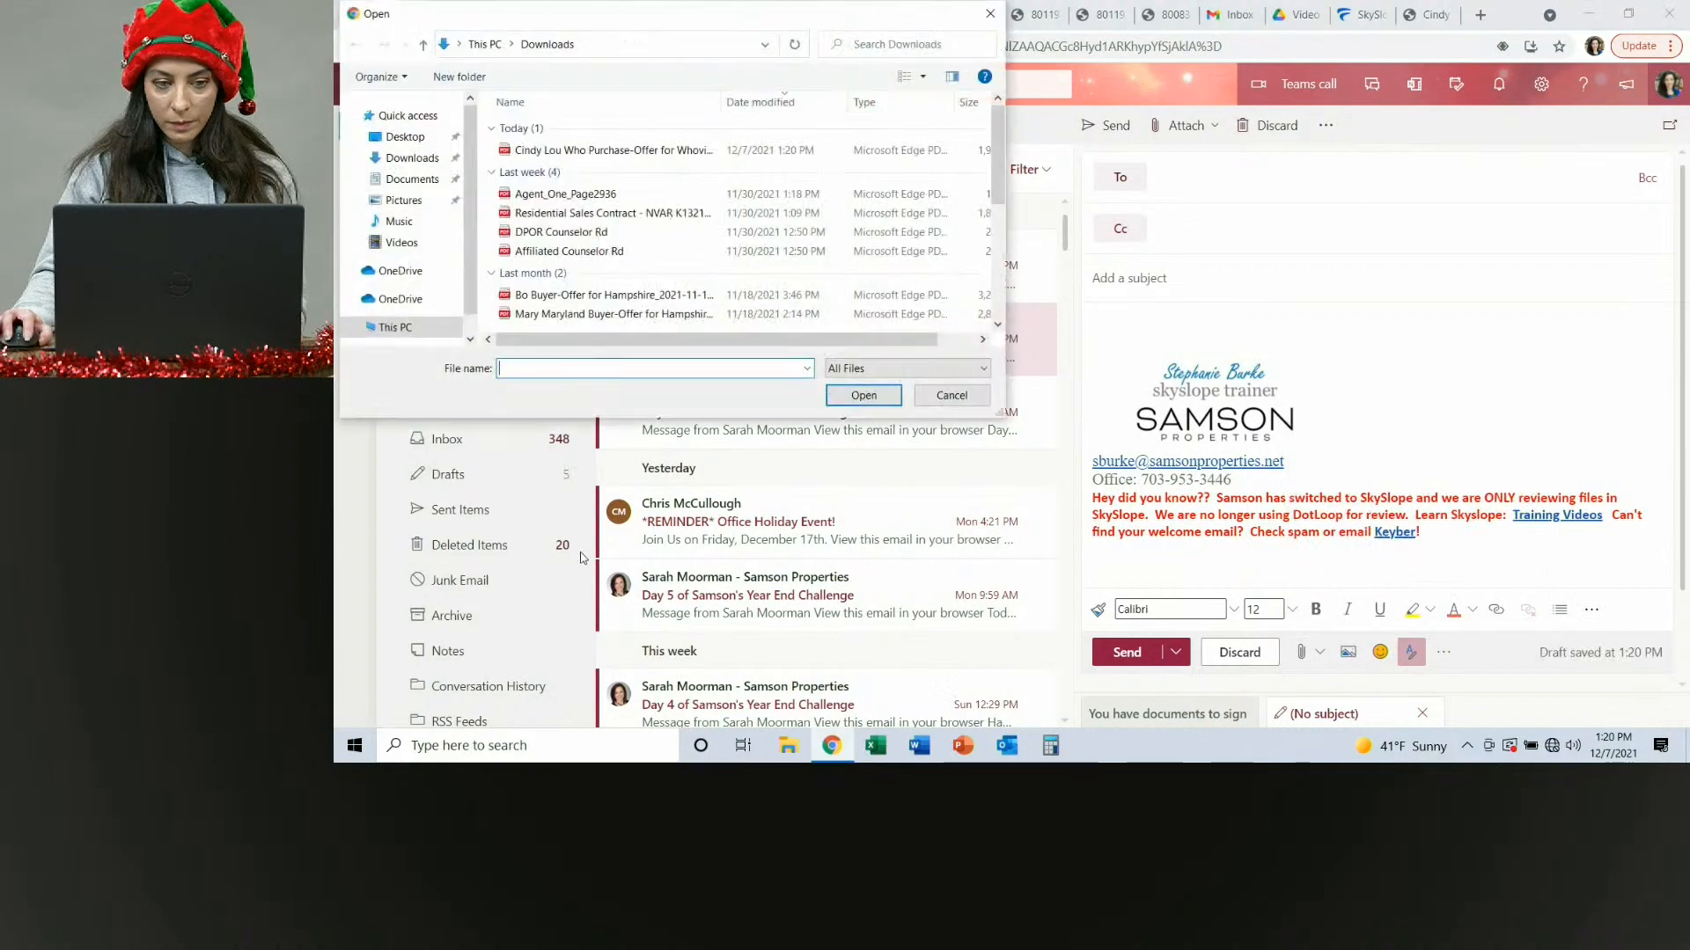
{"action": "left_click", "coordinate": [581, 150]}
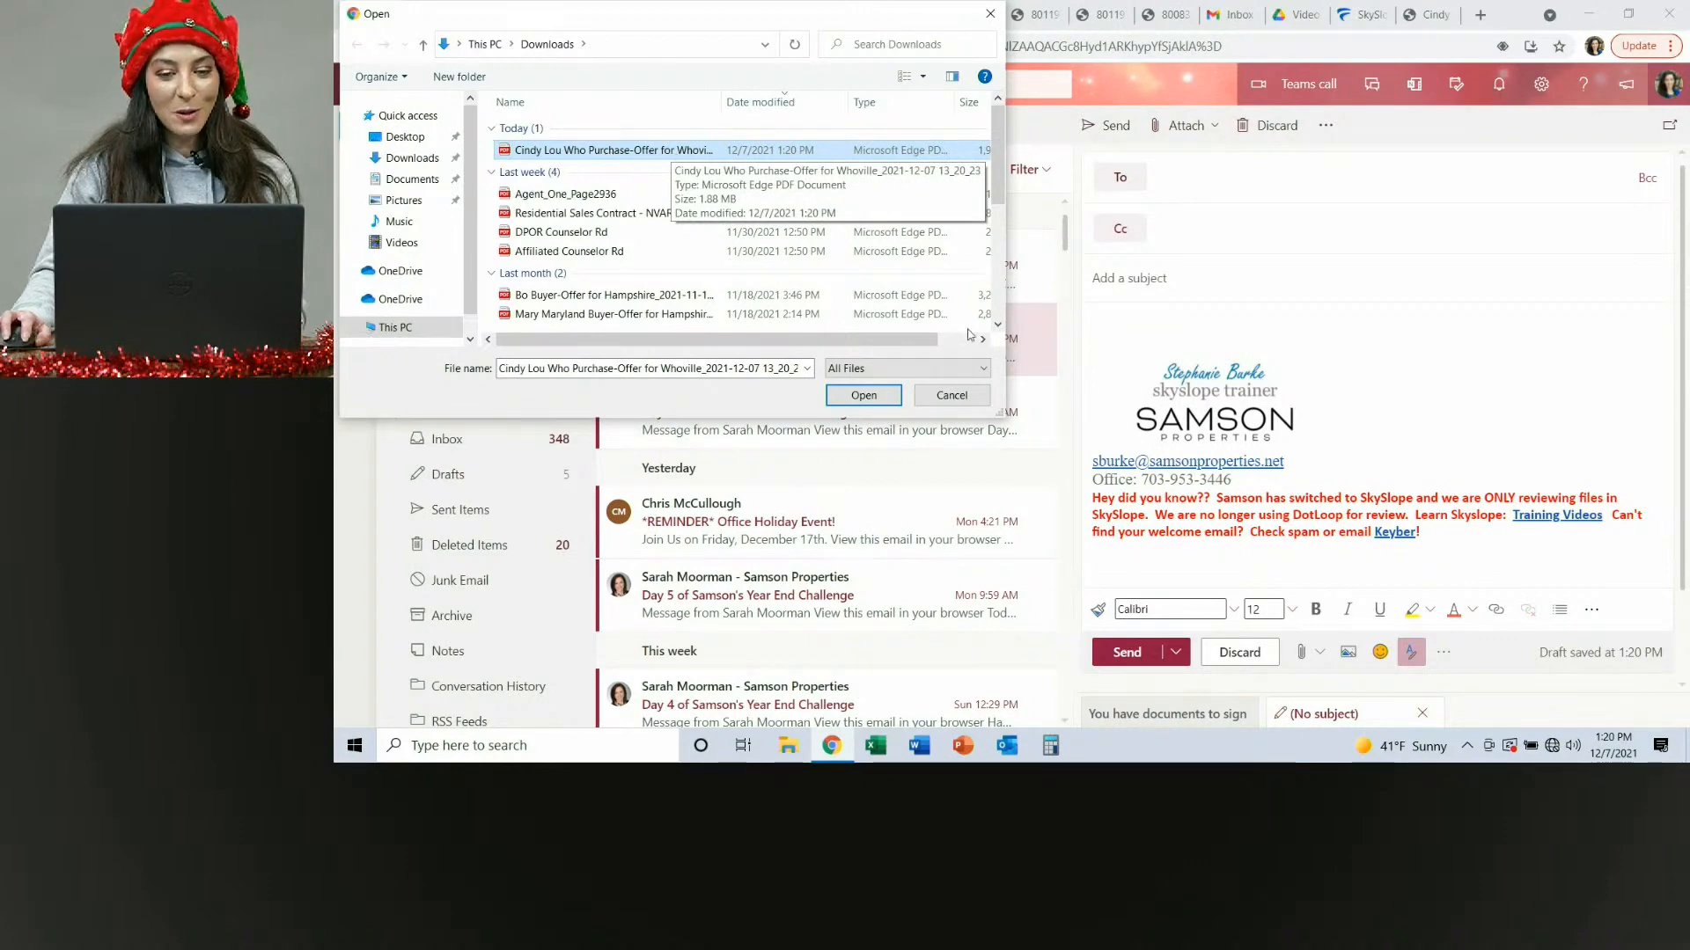
{"action": "left_click", "coordinate": [863, 395]}
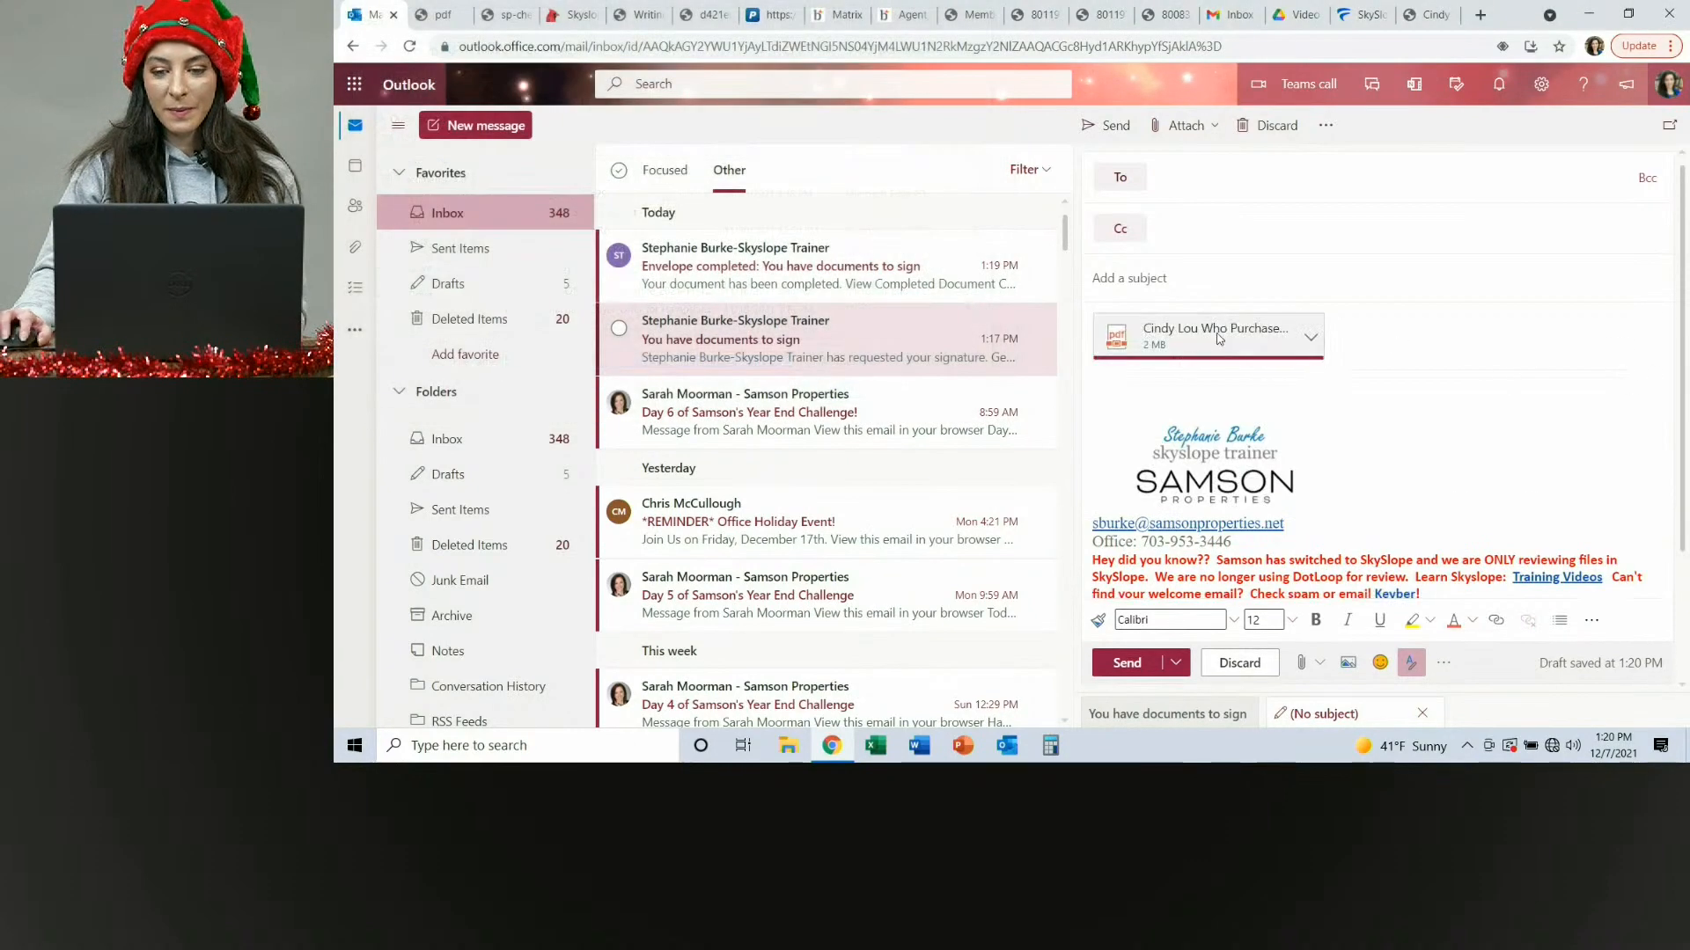
Preview the attached PDF and scroll through its signed pages before closing the preview.
{"action": "left_click", "coordinate": [1216, 336]}
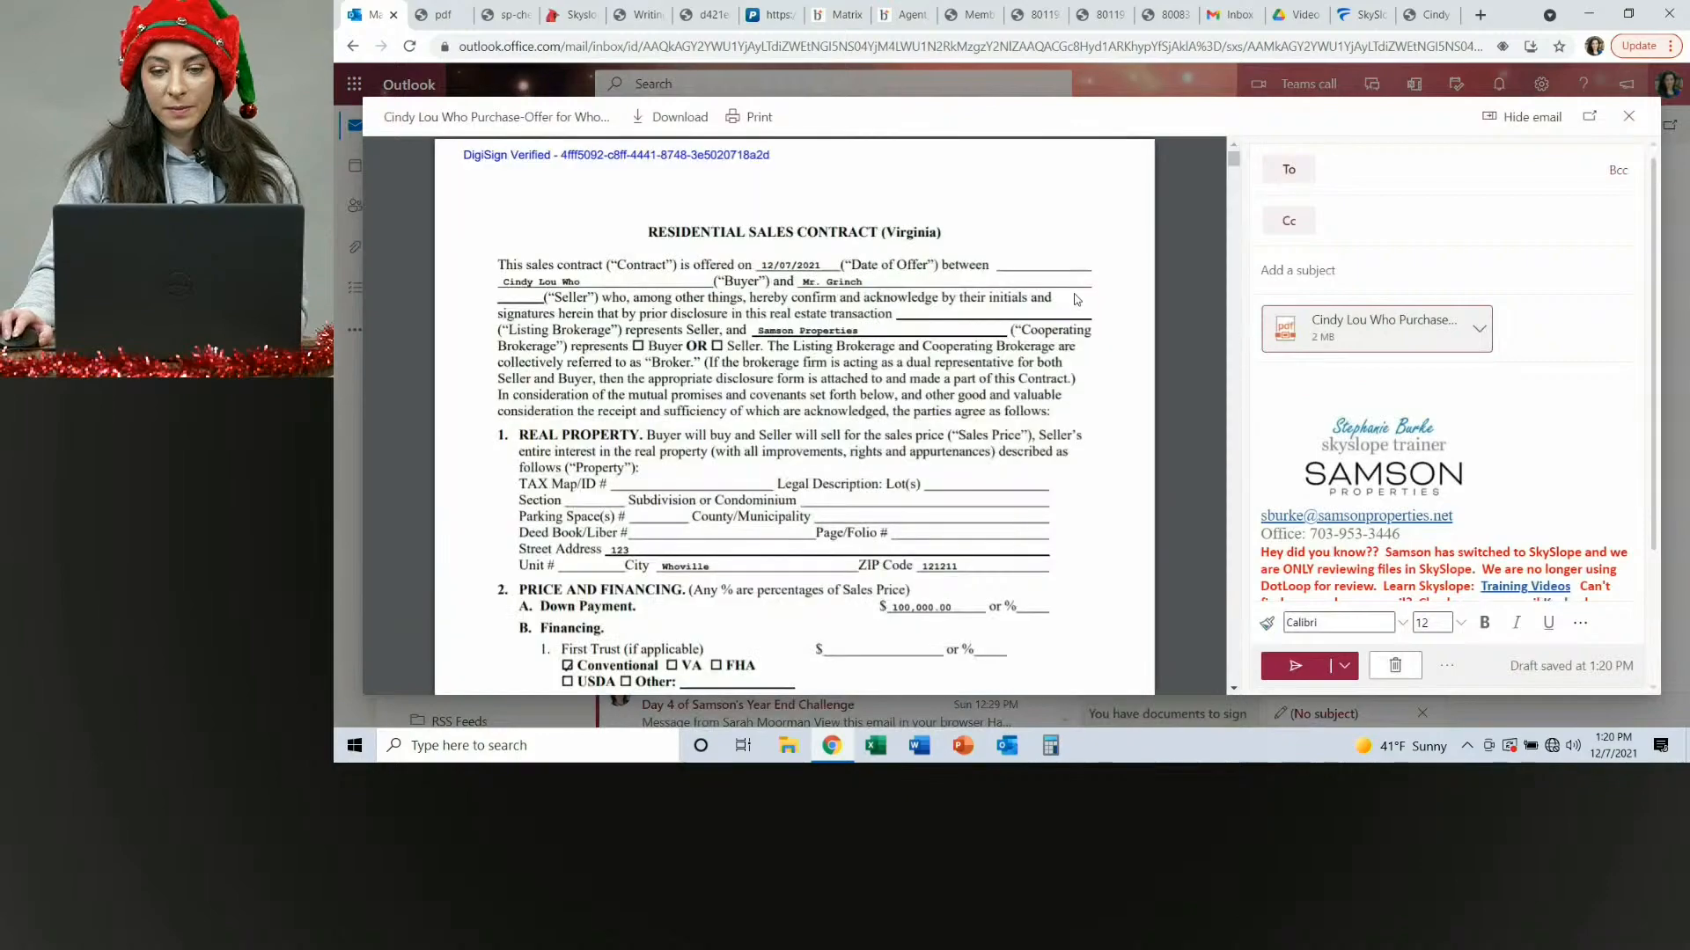
{"action": "scroll", "coordinate": [1078, 300], "scroll_direction": "down", "scroll_amount": 15}
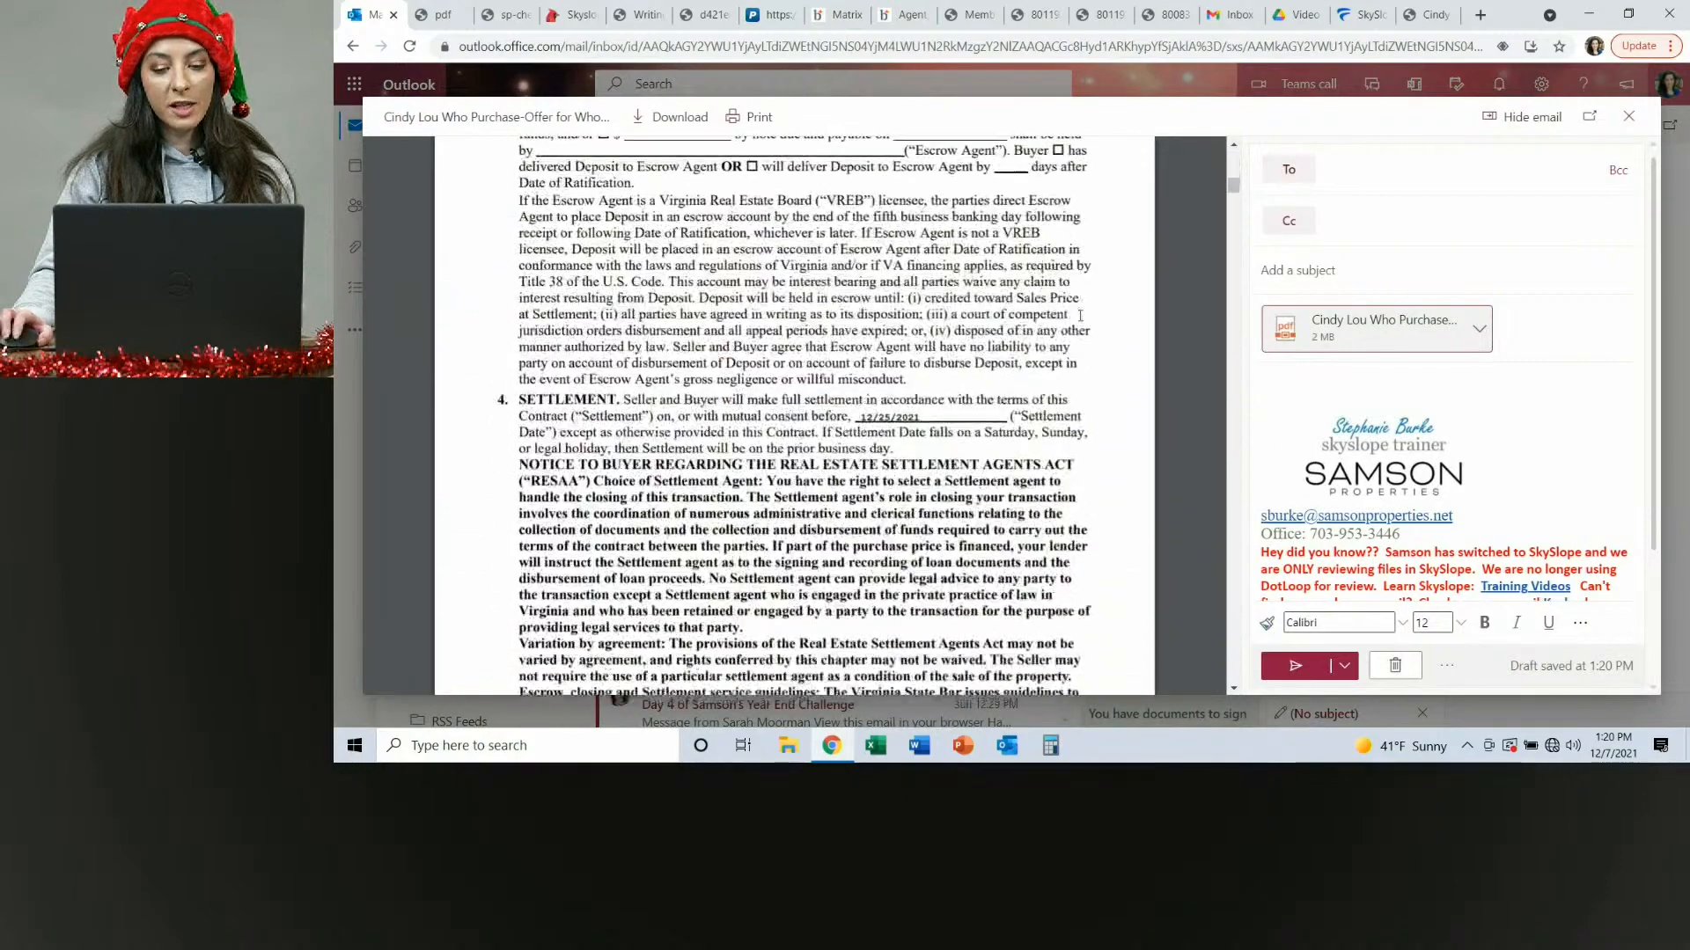
{"action": "scroll", "coordinate": [1079, 322], "scroll_direction": "down", "scroll_amount": 15}
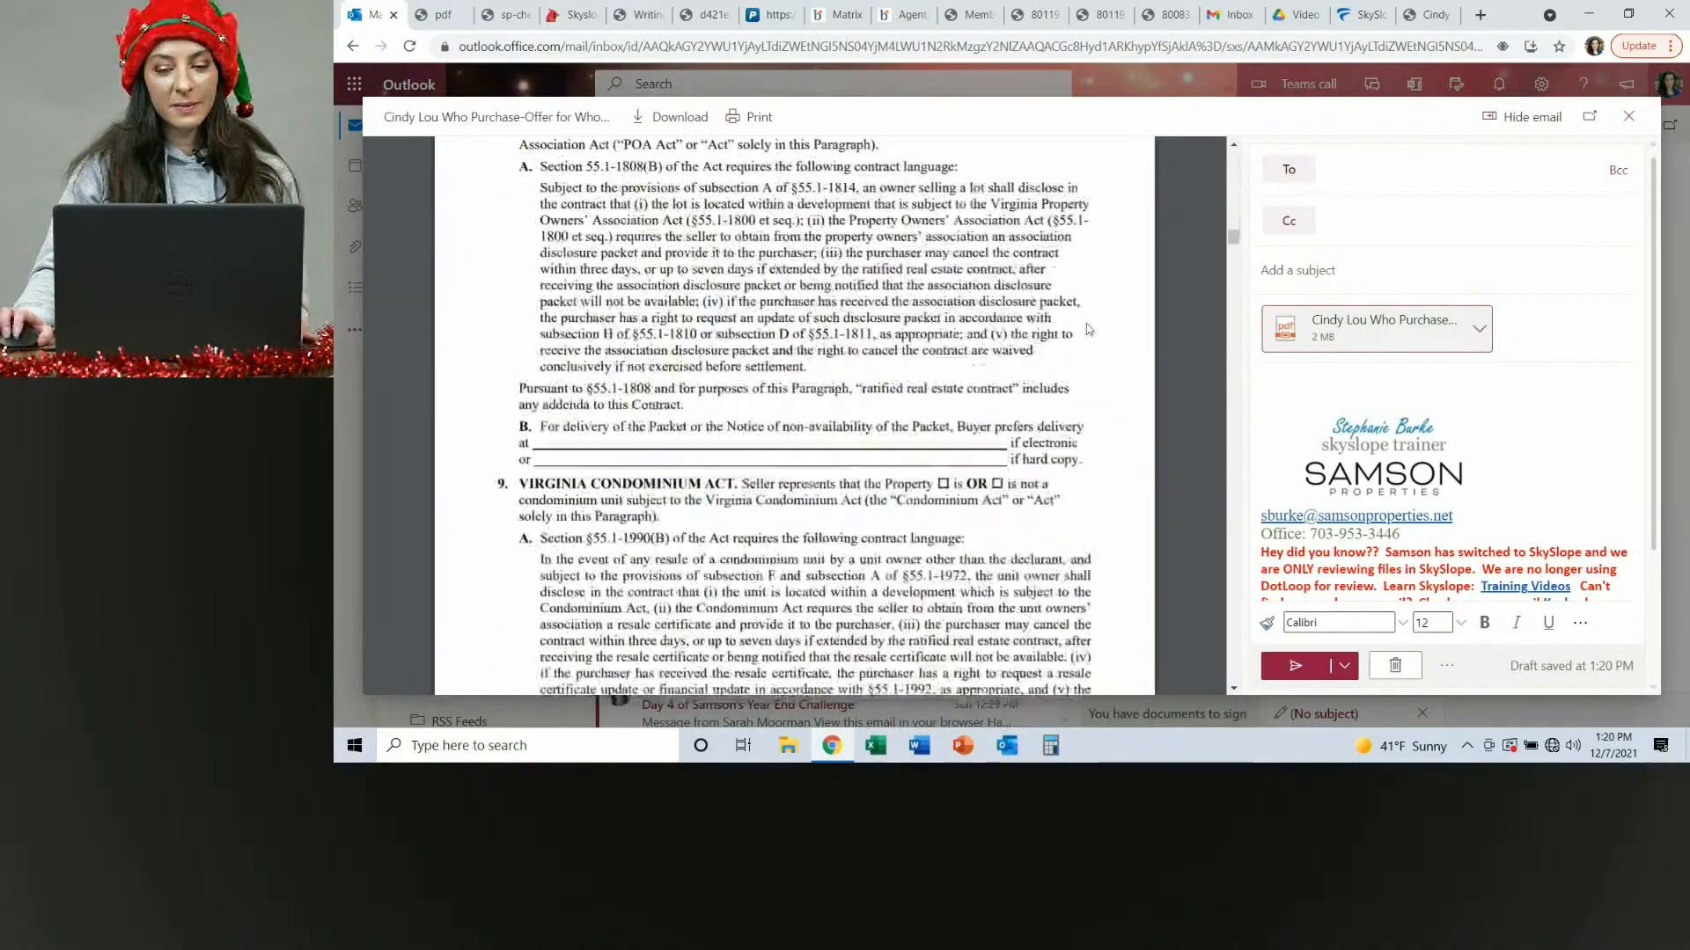
{"action": "scroll", "coordinate": [1089, 346], "scroll_direction": "down", "scroll_amount": 20}
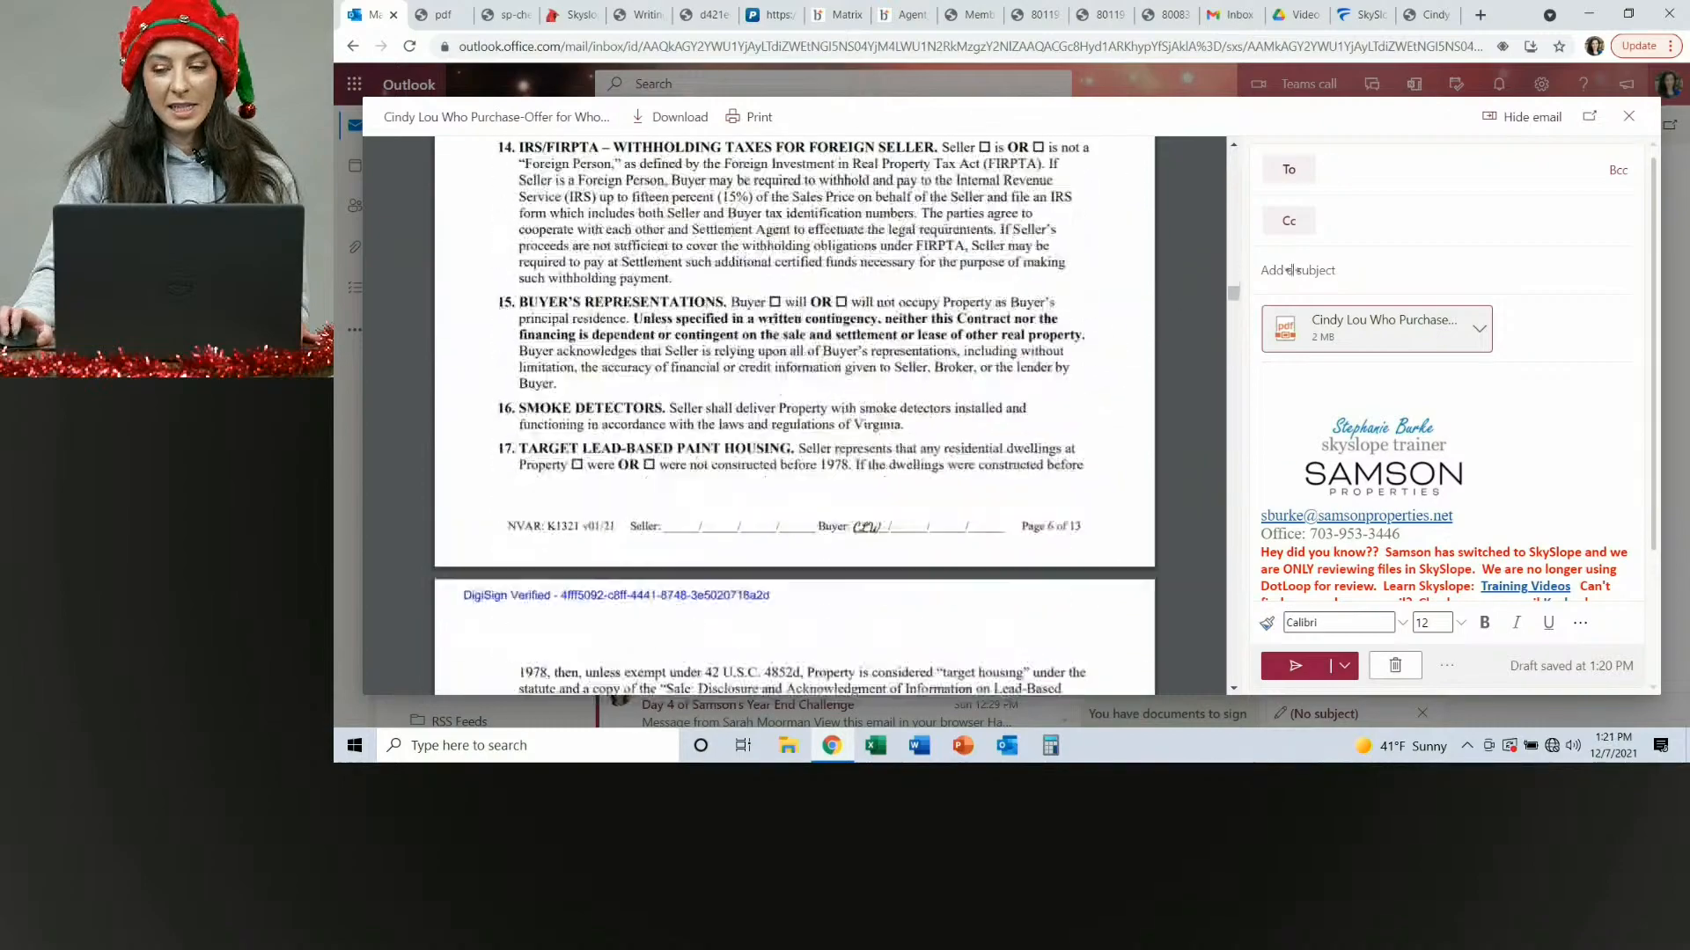
{"action": "left_click", "coordinate": [1629, 116]}
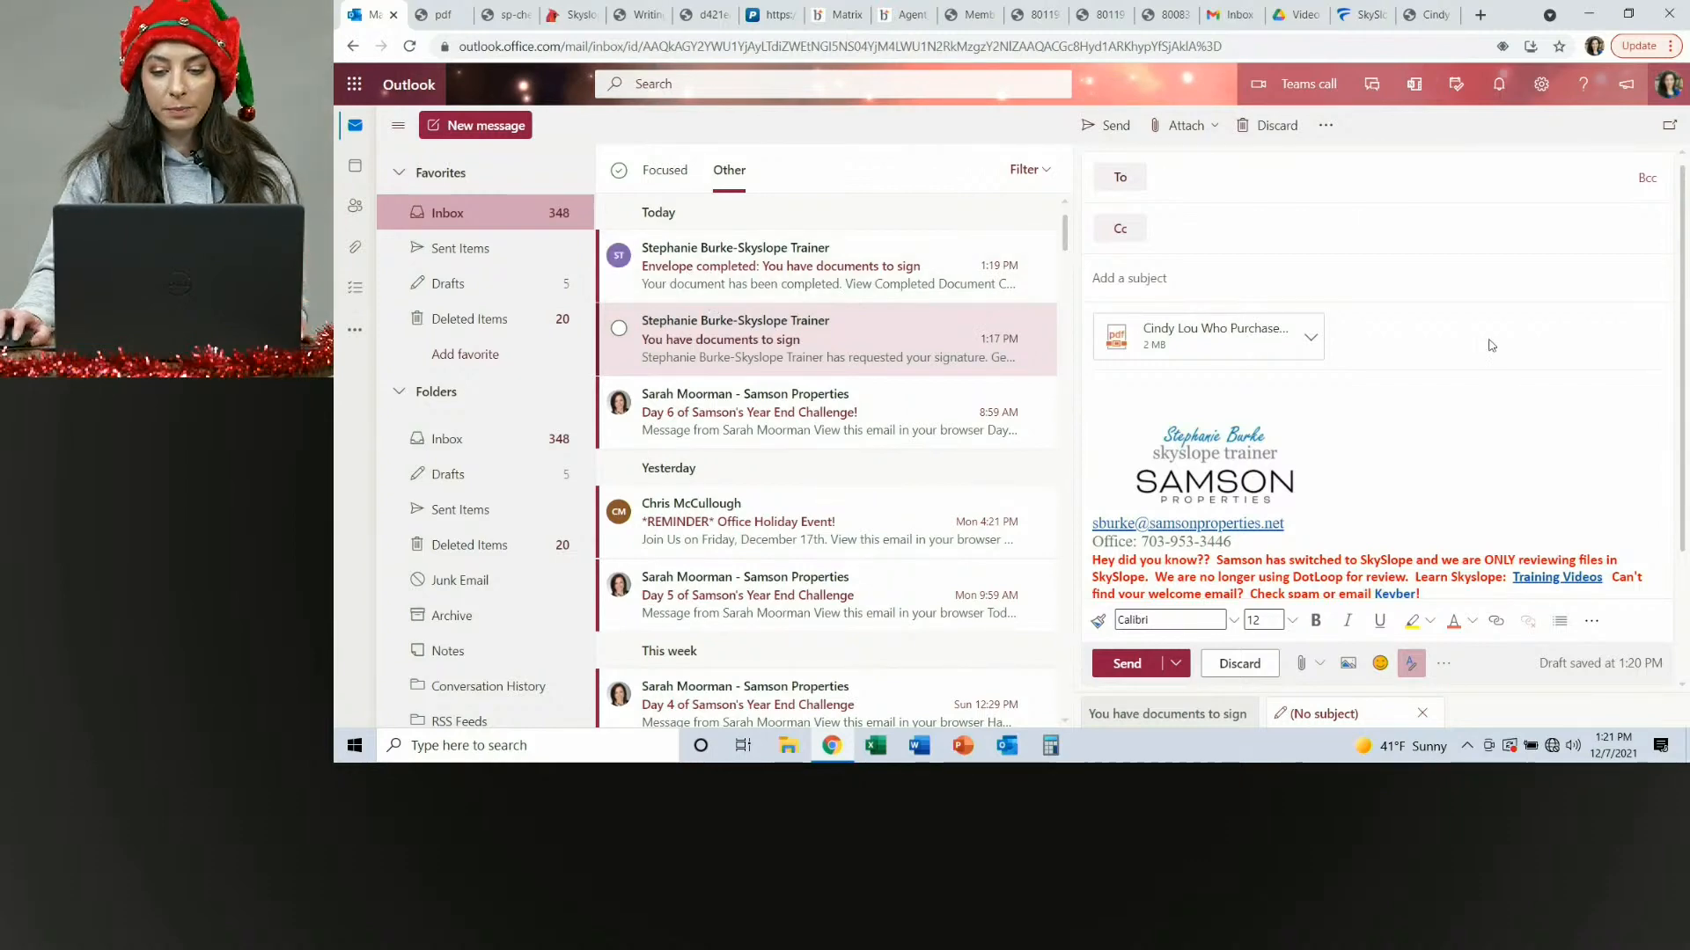
Open the envelope-completed notification email and follow its link to the completed documents.
{"action": "left_click", "coordinate": [800, 272]}
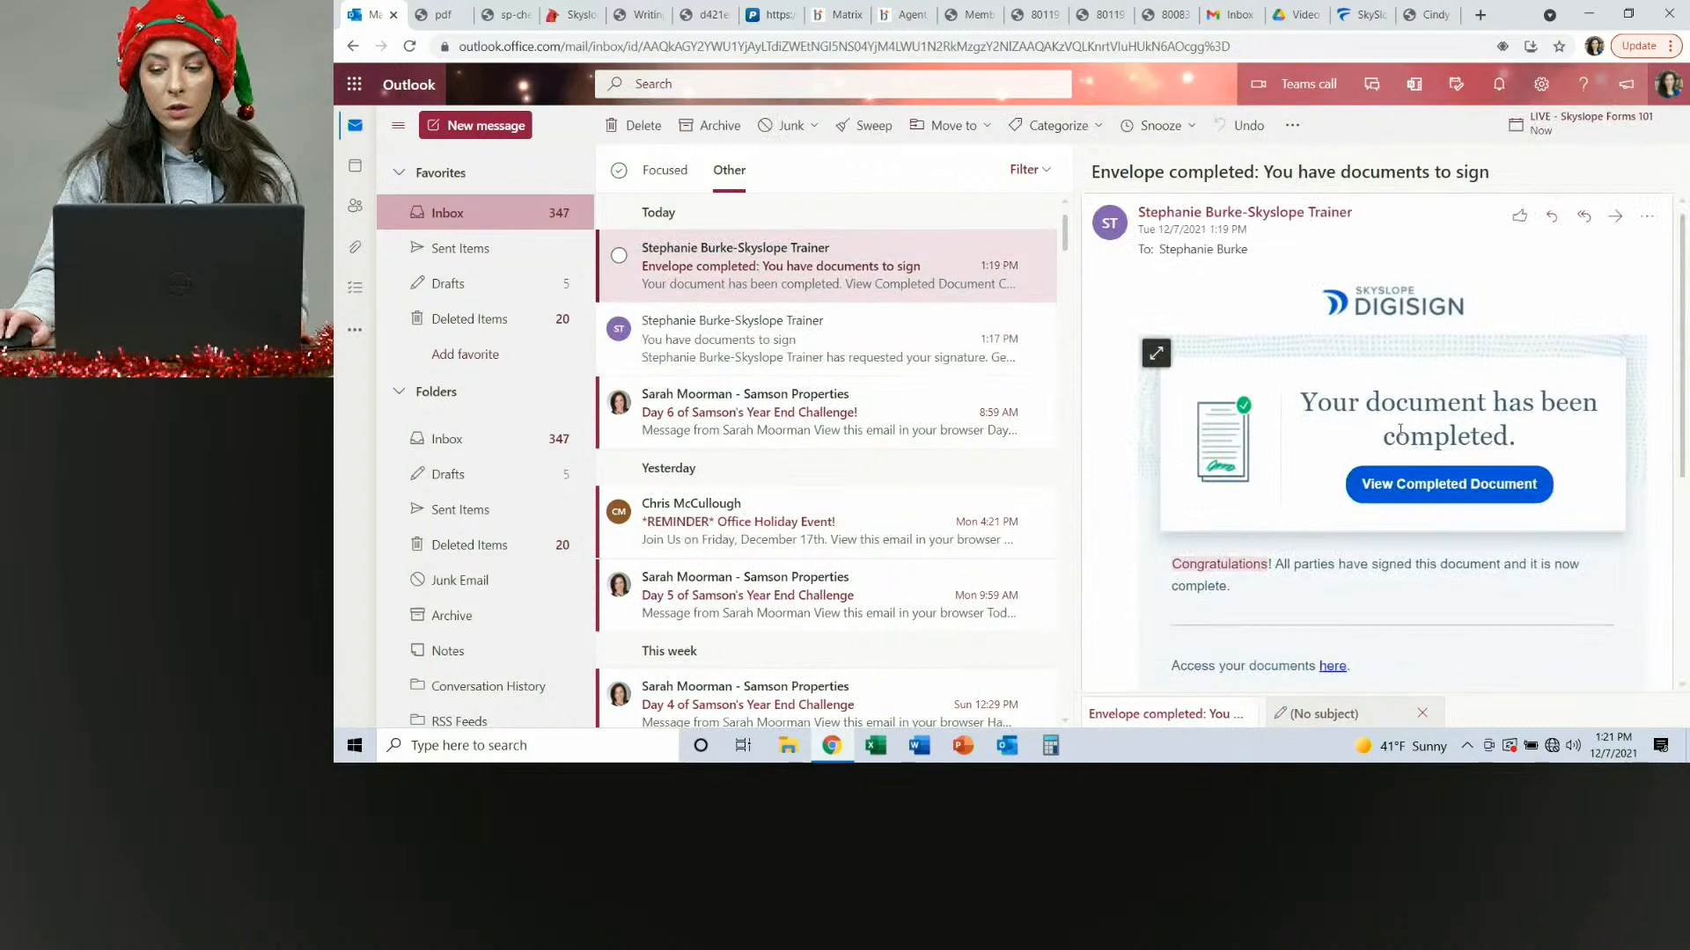
{"action": "scroll", "coordinate": [1401, 430], "scroll_direction": "down", "scroll_amount": 2}
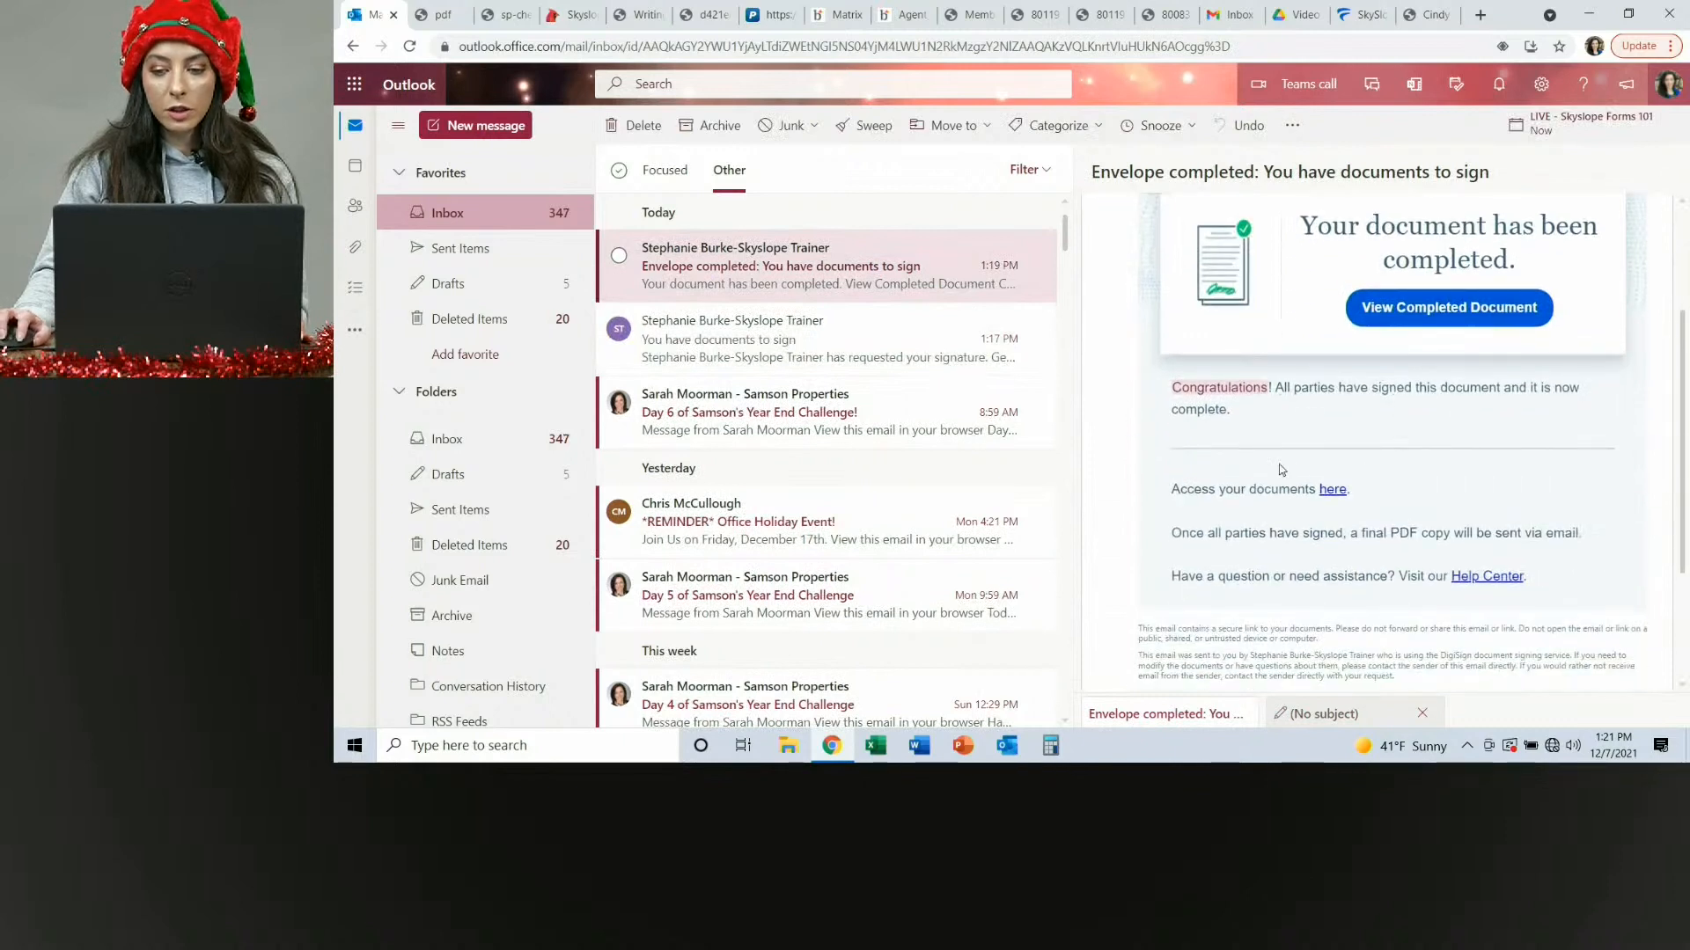
{"action": "left_click", "coordinate": [1333, 491]}
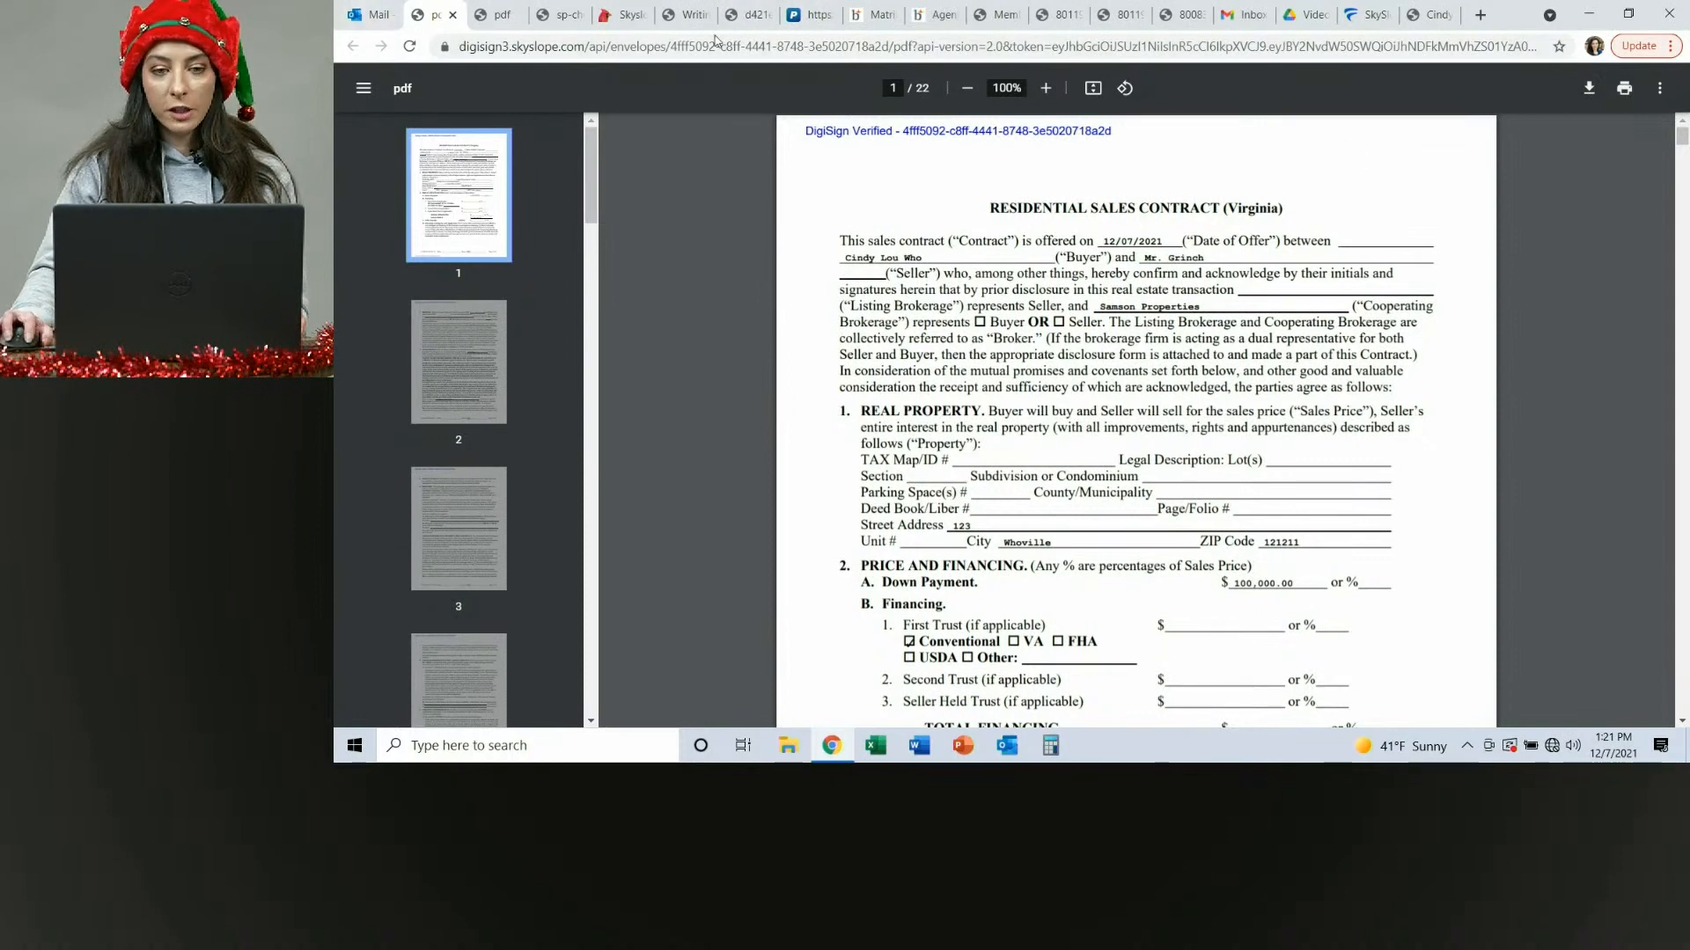
Return to the file in Skyslope Forms and switch to the Skyslope transaction app.
{"action": "left_click", "coordinate": [1345, 25]}
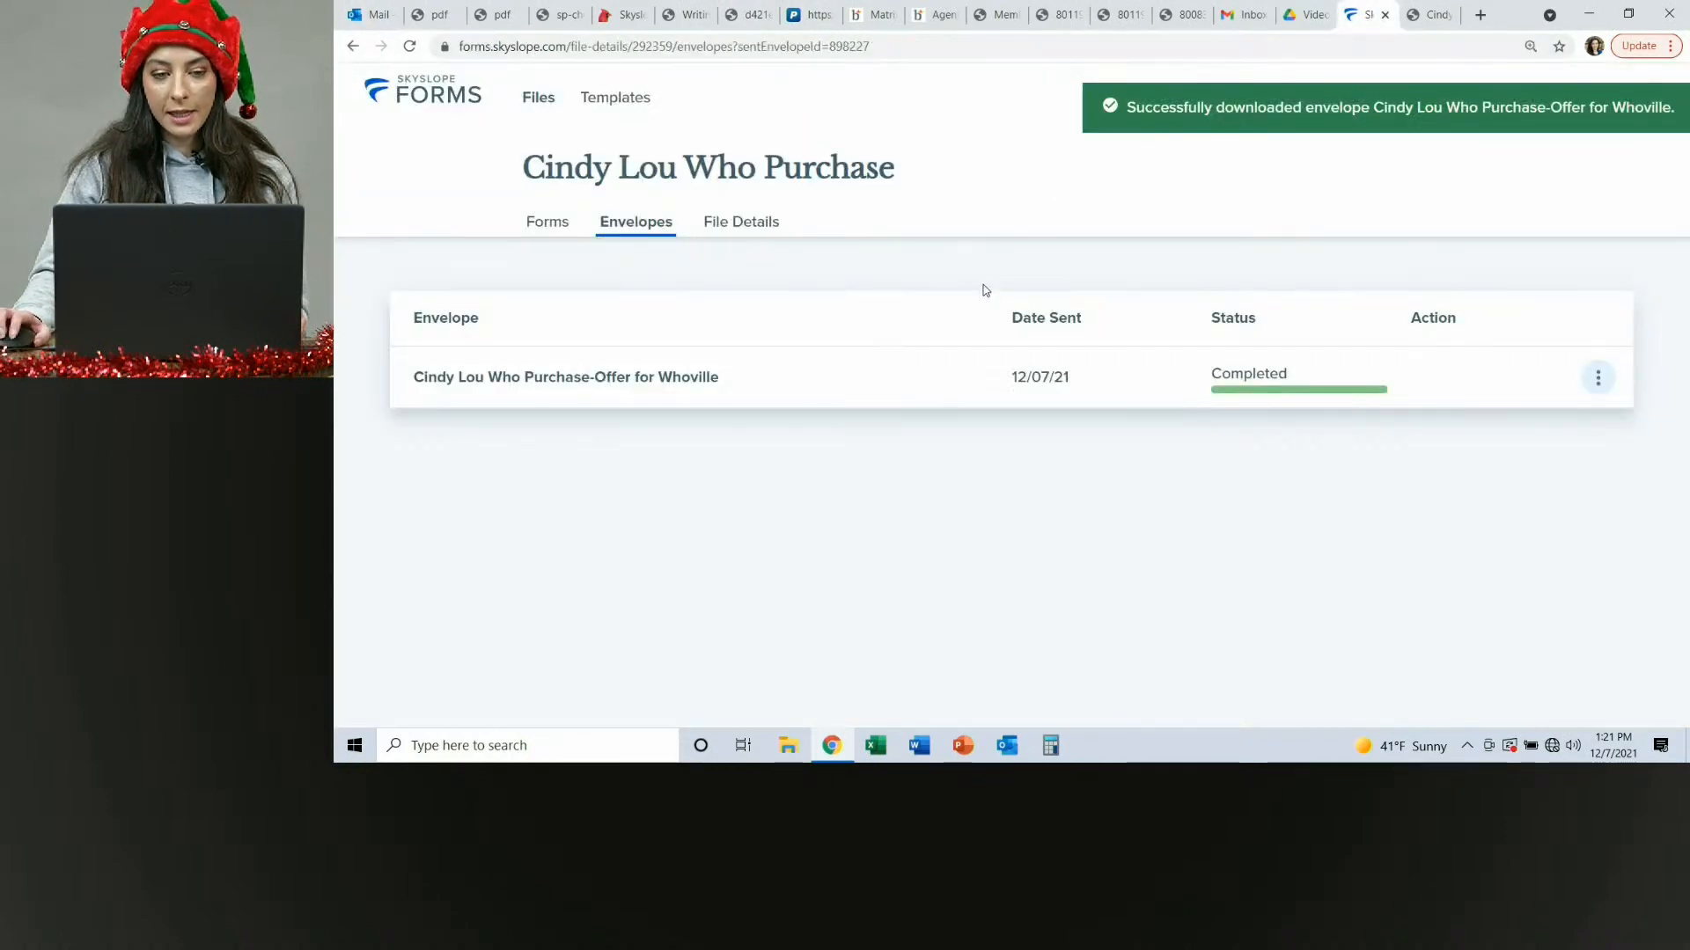
{"action": "left_click", "coordinate": [539, 227]}
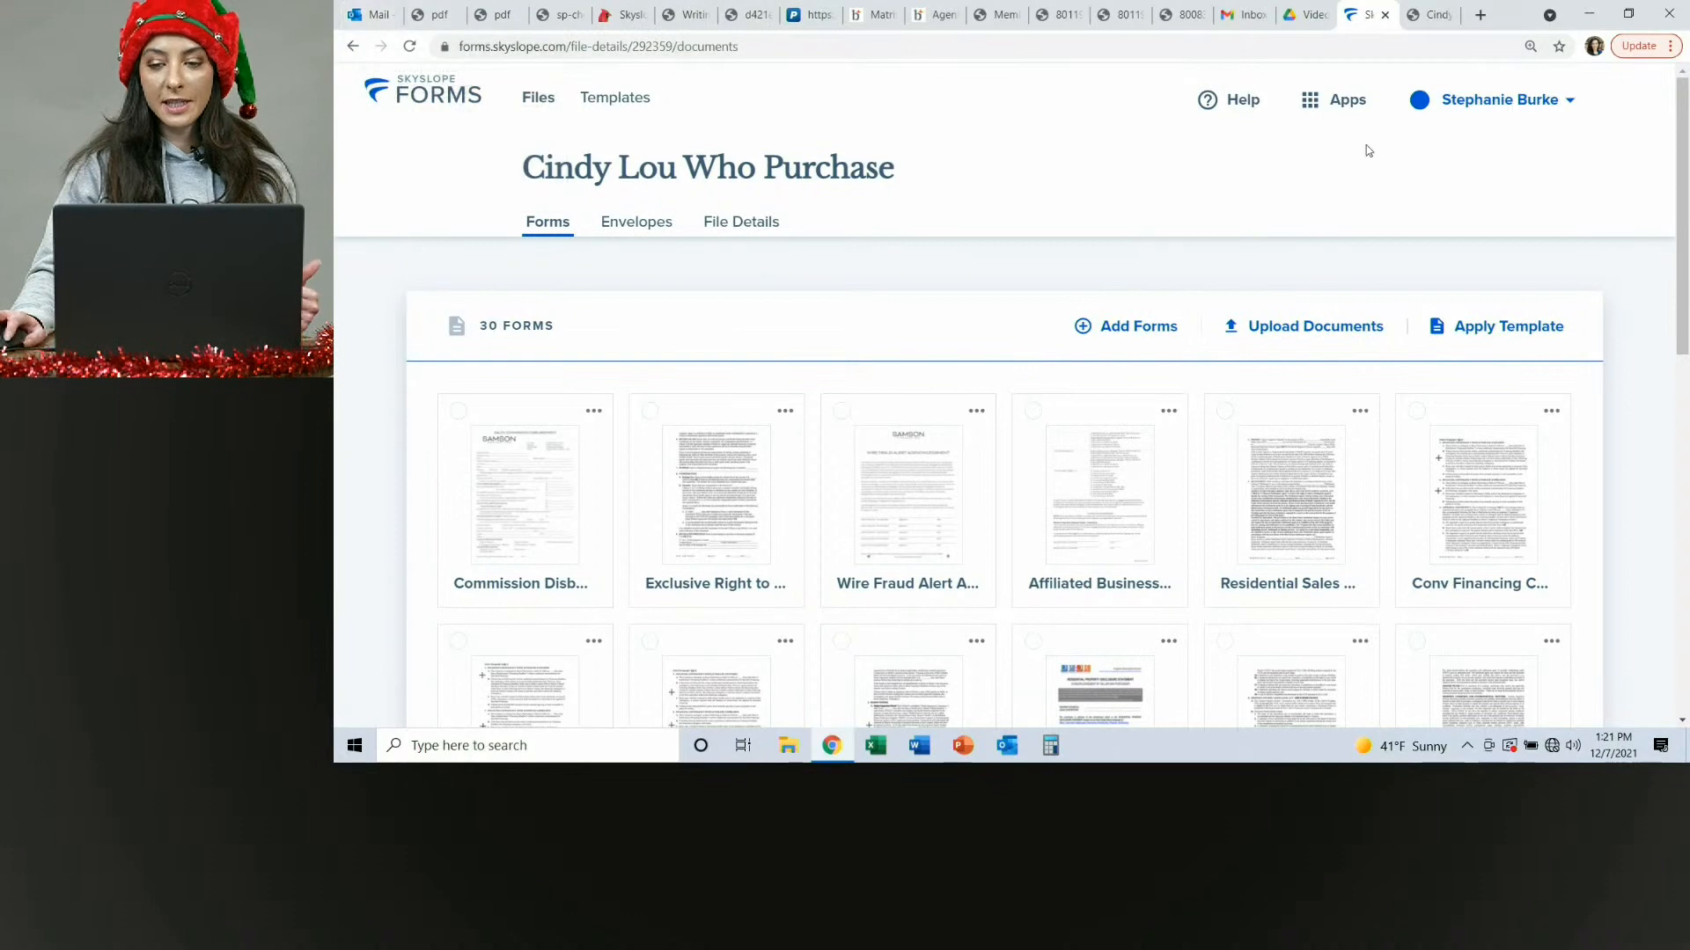
{"action": "left_click", "coordinate": [1318, 118]}
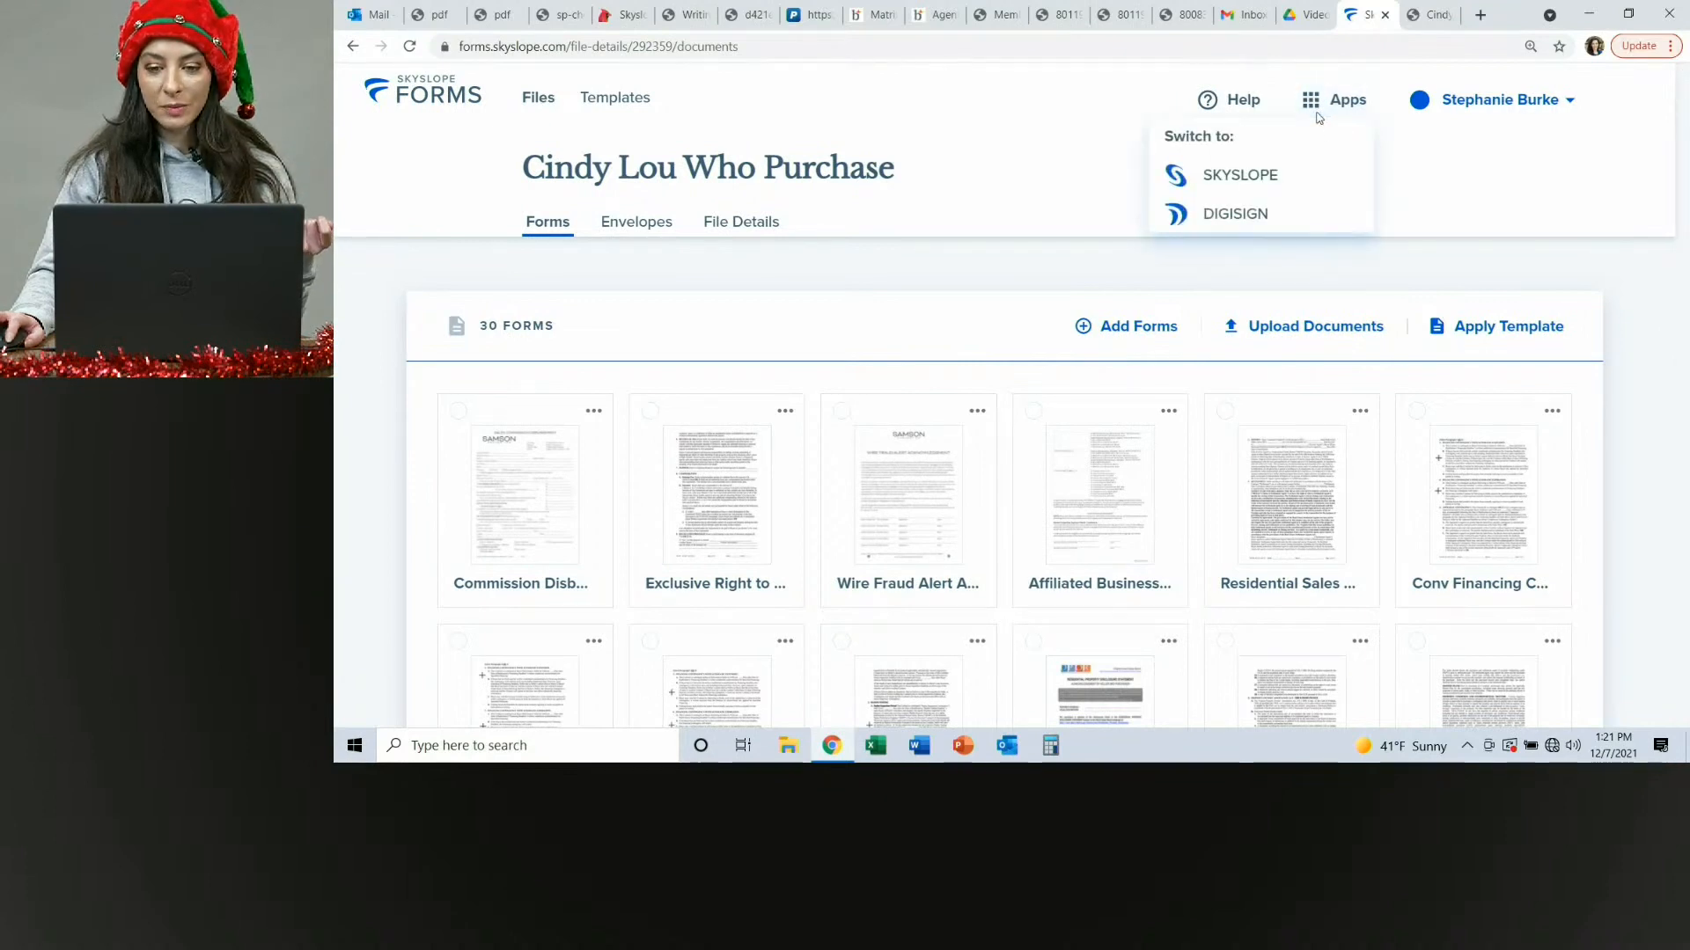
{"action": "left_click", "coordinate": [1254, 174]}
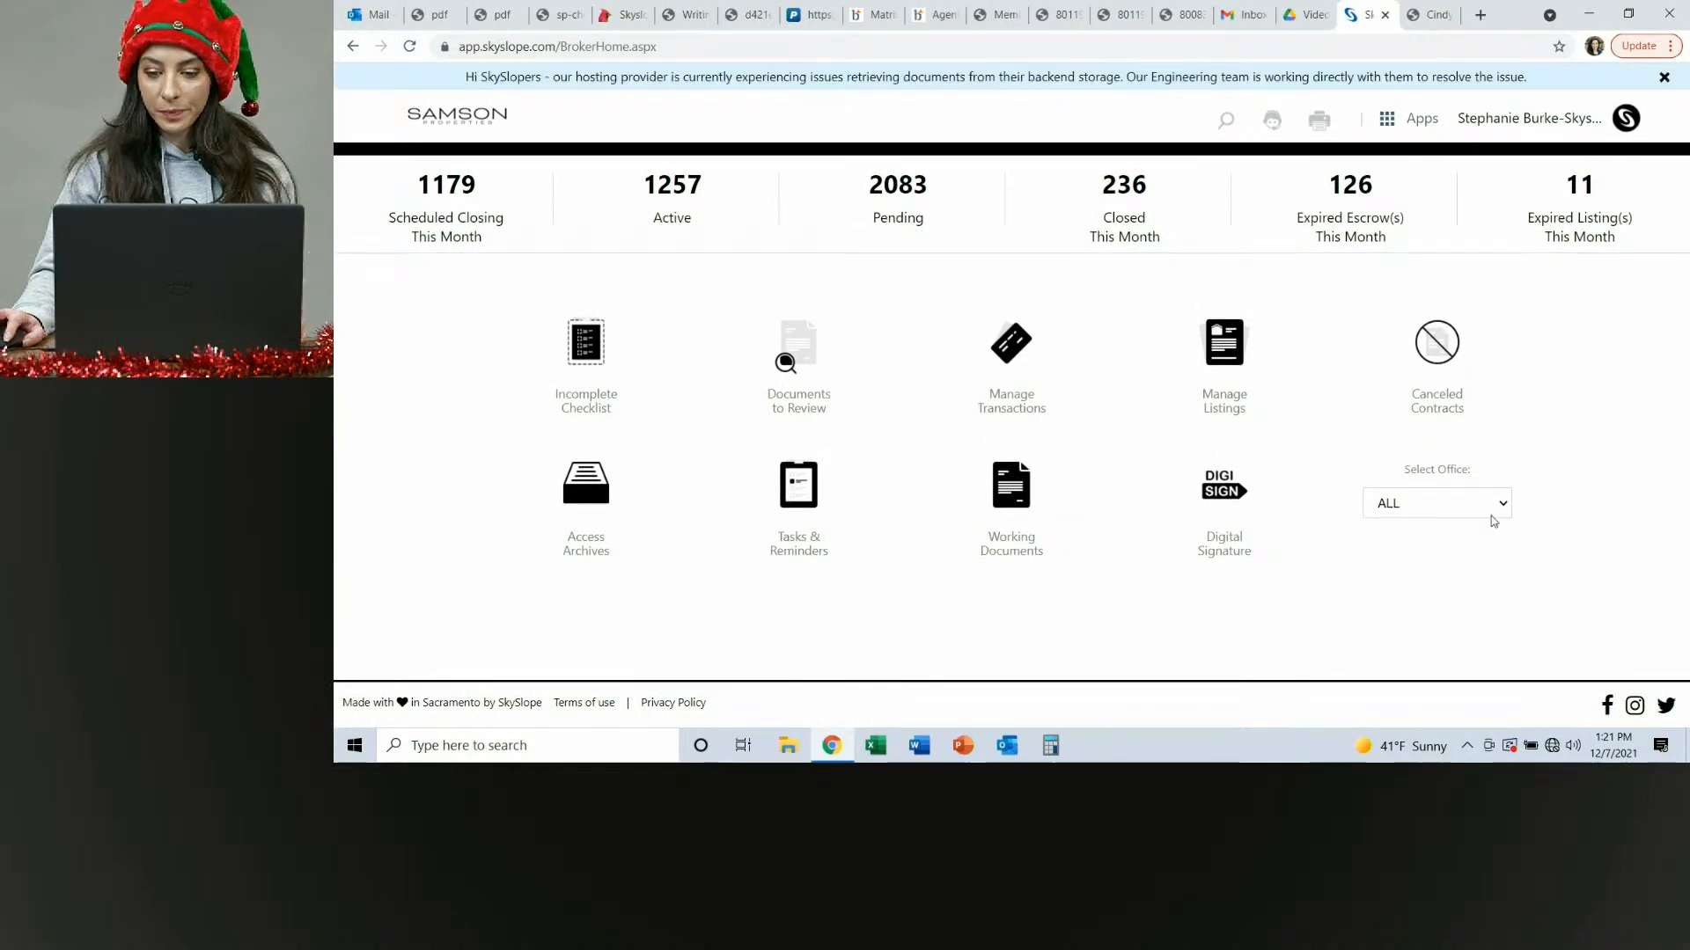
Set the dashboard's office selection to Training Office.
{"action": "left_click", "coordinate": [1491, 517]}
{"action": "scroll", "coordinate": [1458, 402], "scroll_direction": "down", "scroll_amount": 5}
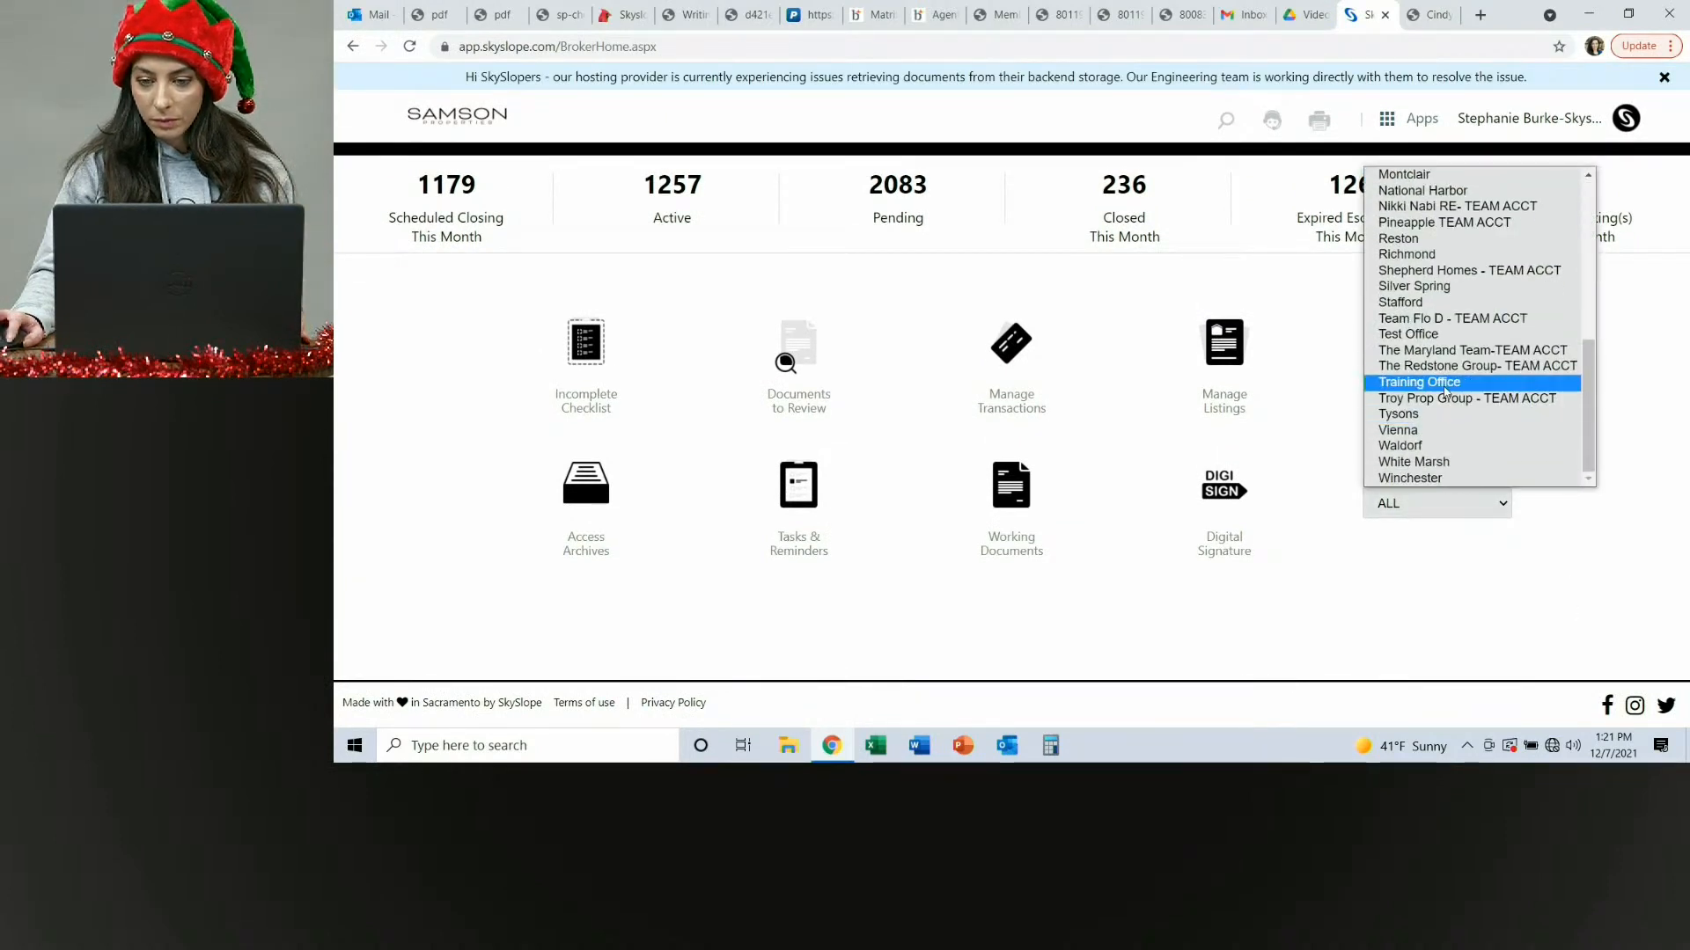
{"action": "left_click", "coordinate": [1450, 382]}
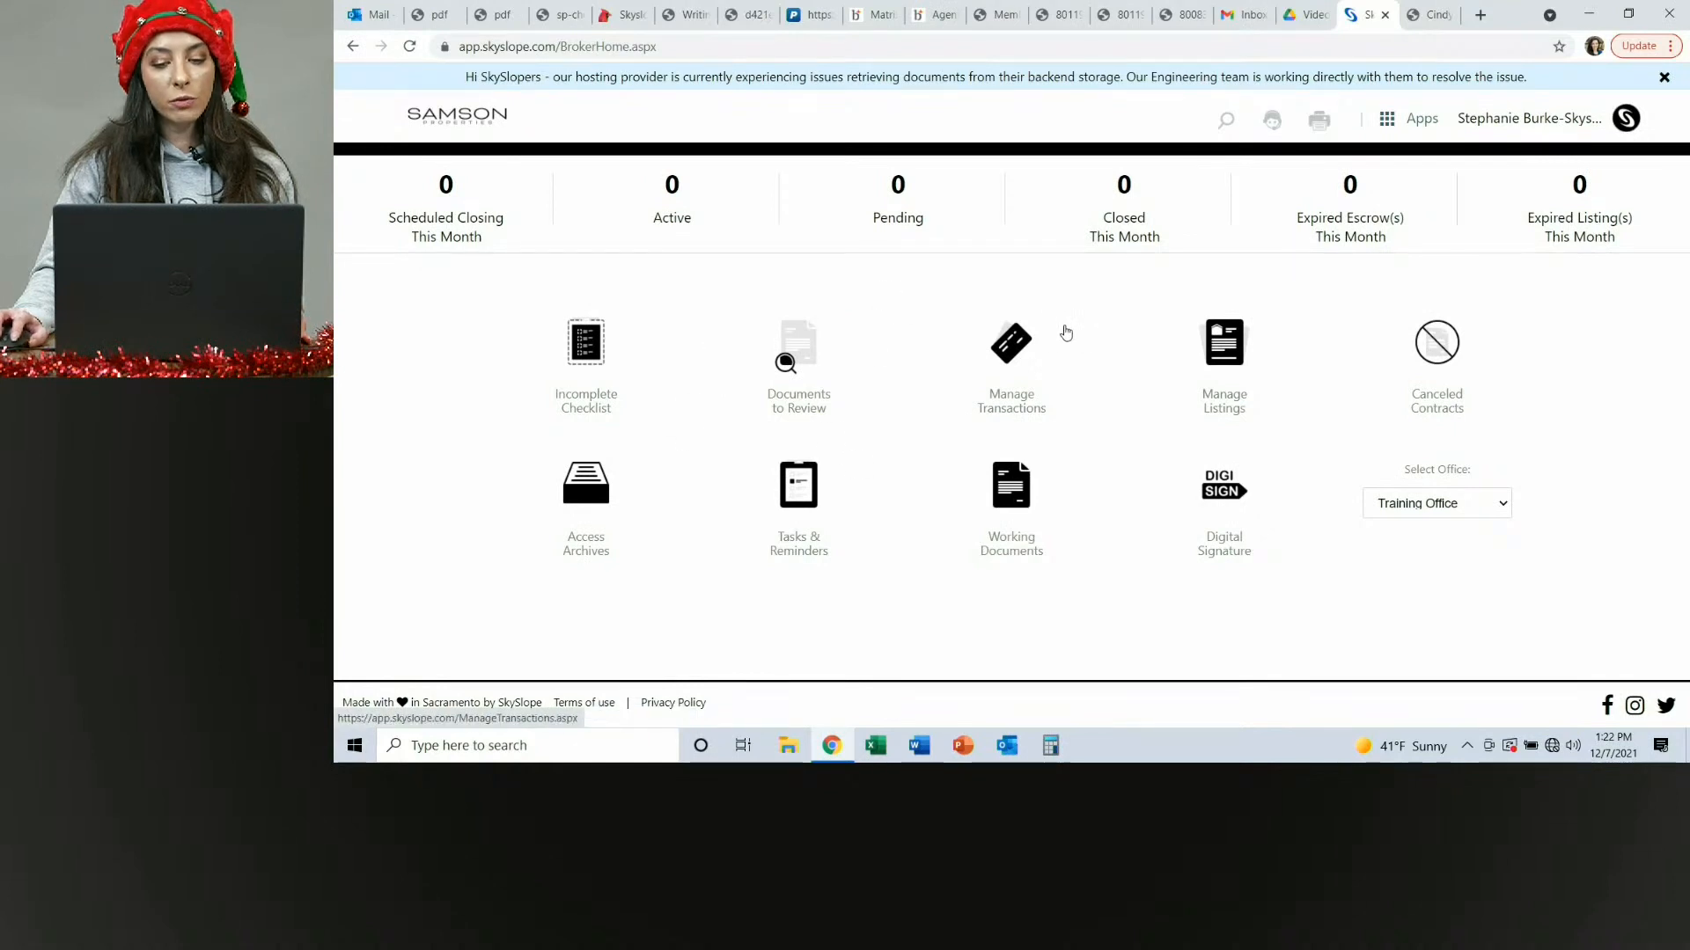
Create a new transaction, choosing to start it from the existing Skyslope Forms purchase file.
{"action": "left_click", "coordinate": [1045, 419]}
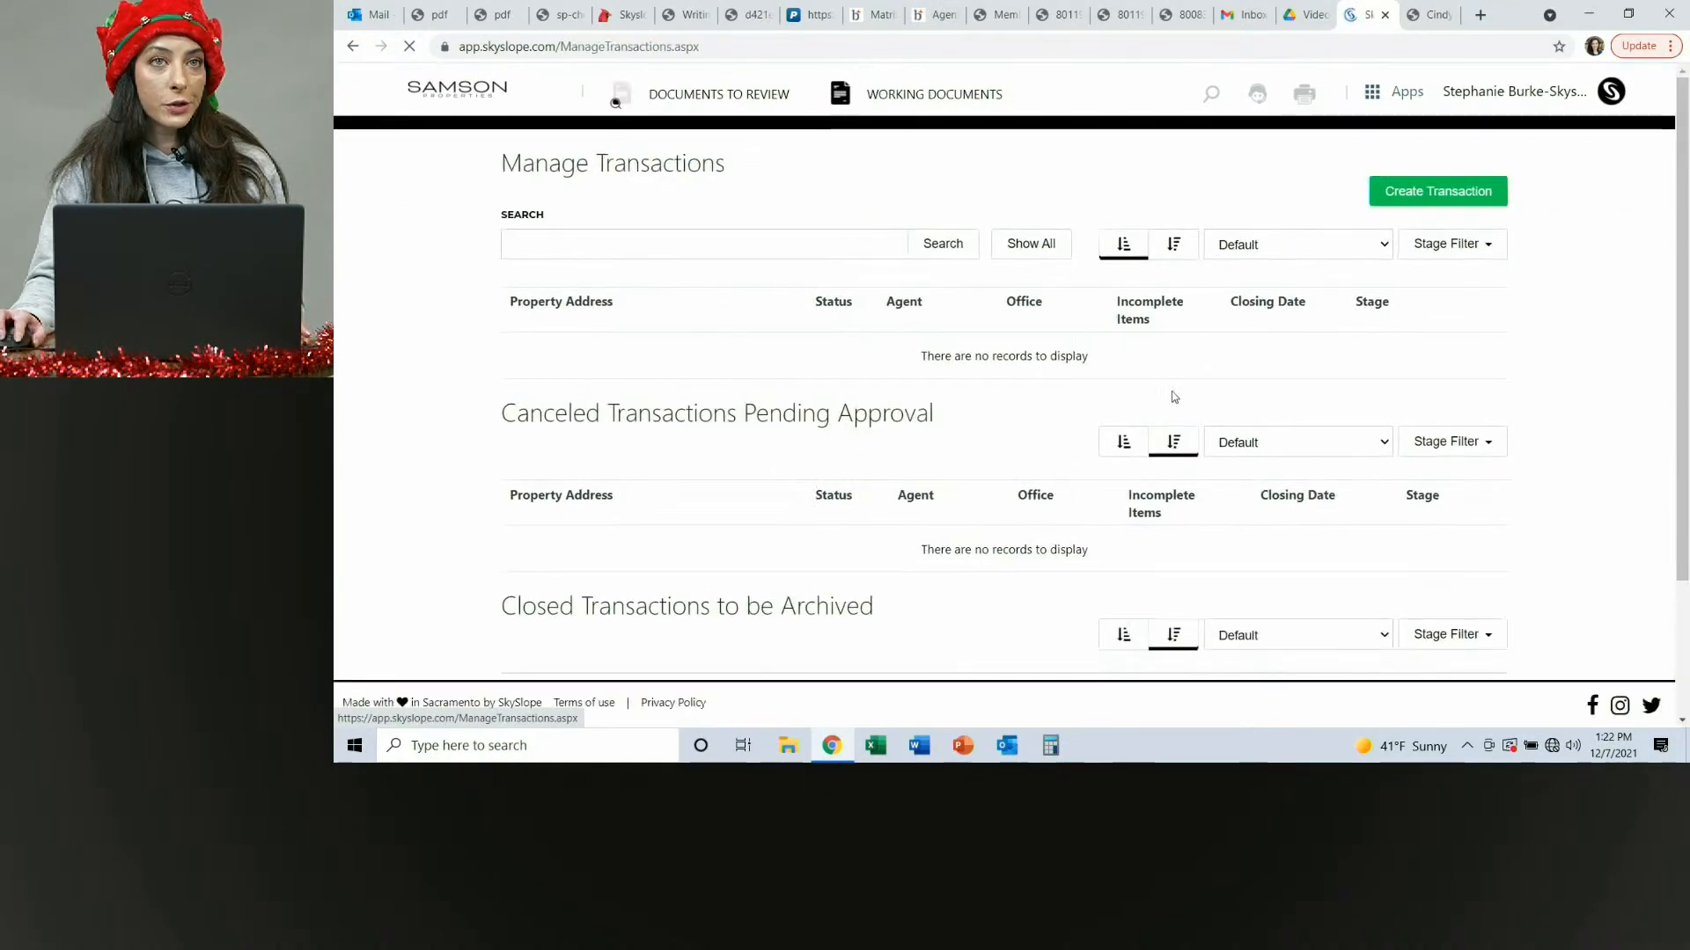
{"action": "left_click", "coordinate": [1456, 195]}
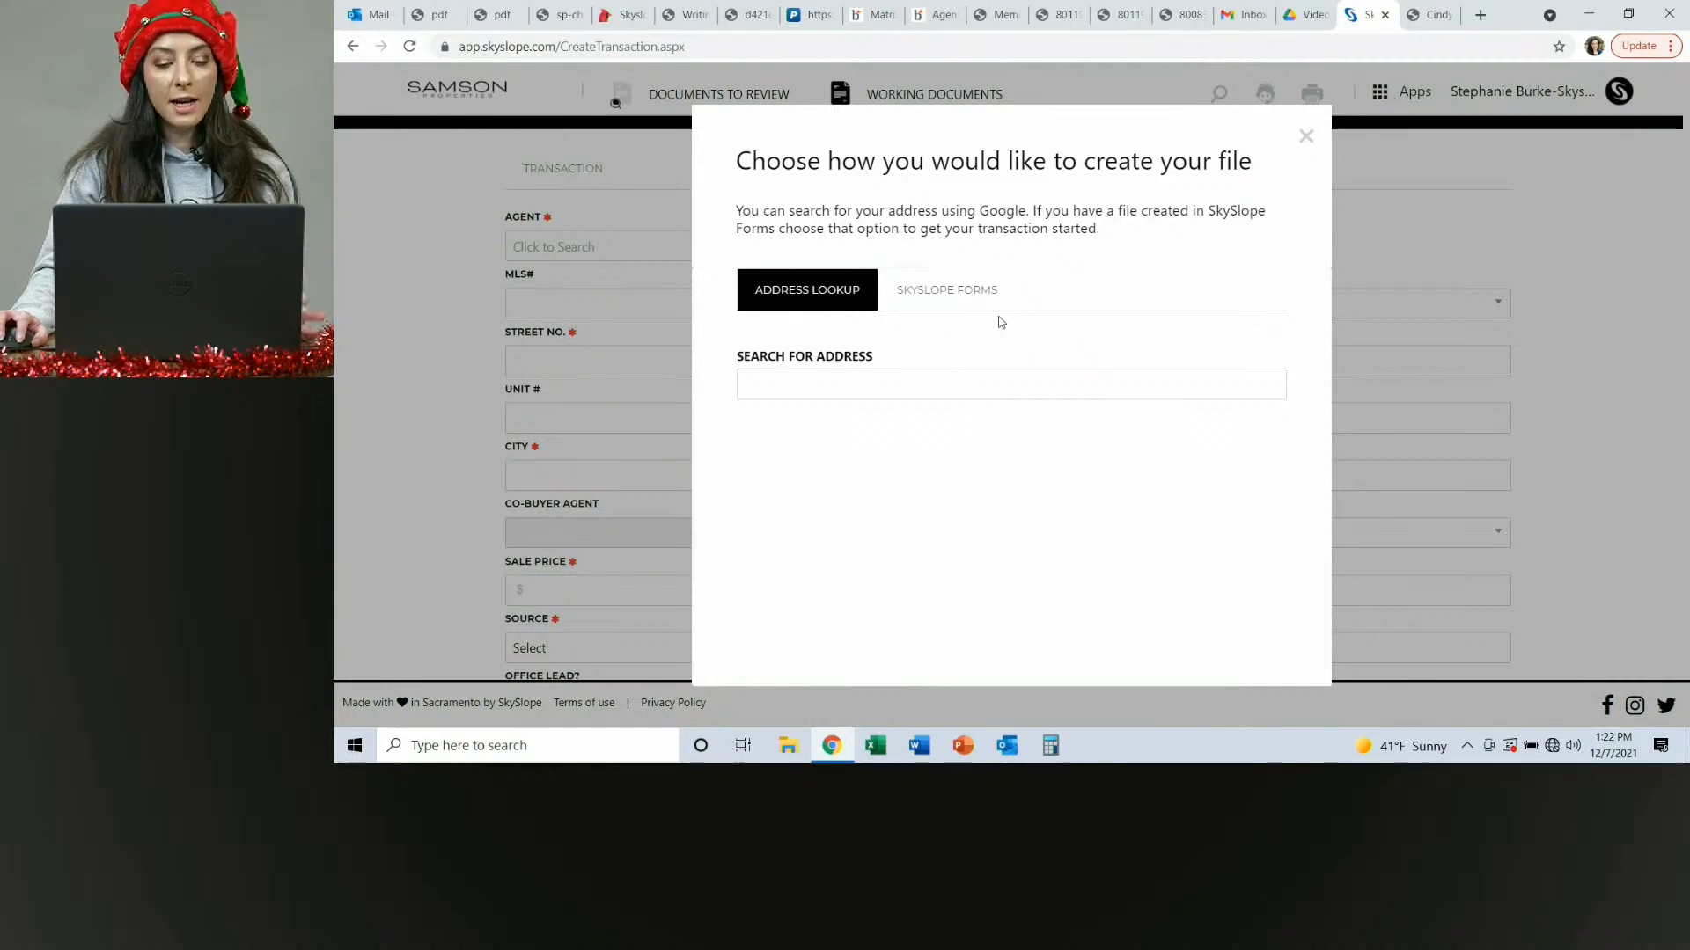
{"action": "left_click", "coordinate": [976, 299]}
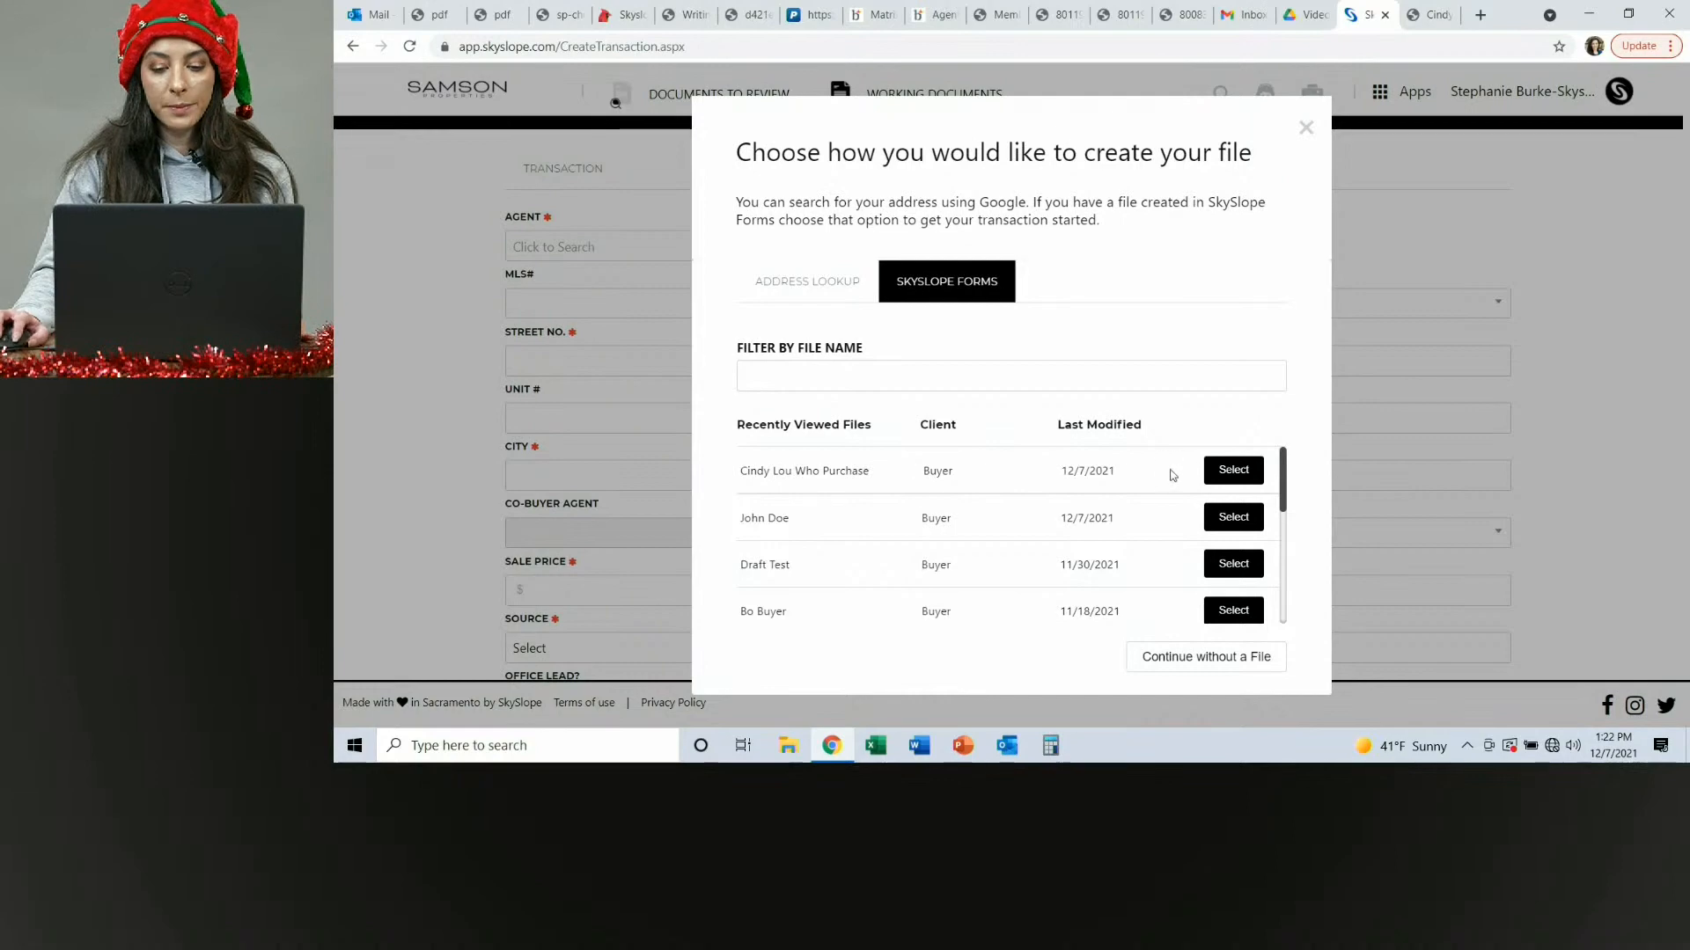
{"action": "left_click", "coordinate": [1233, 470]}
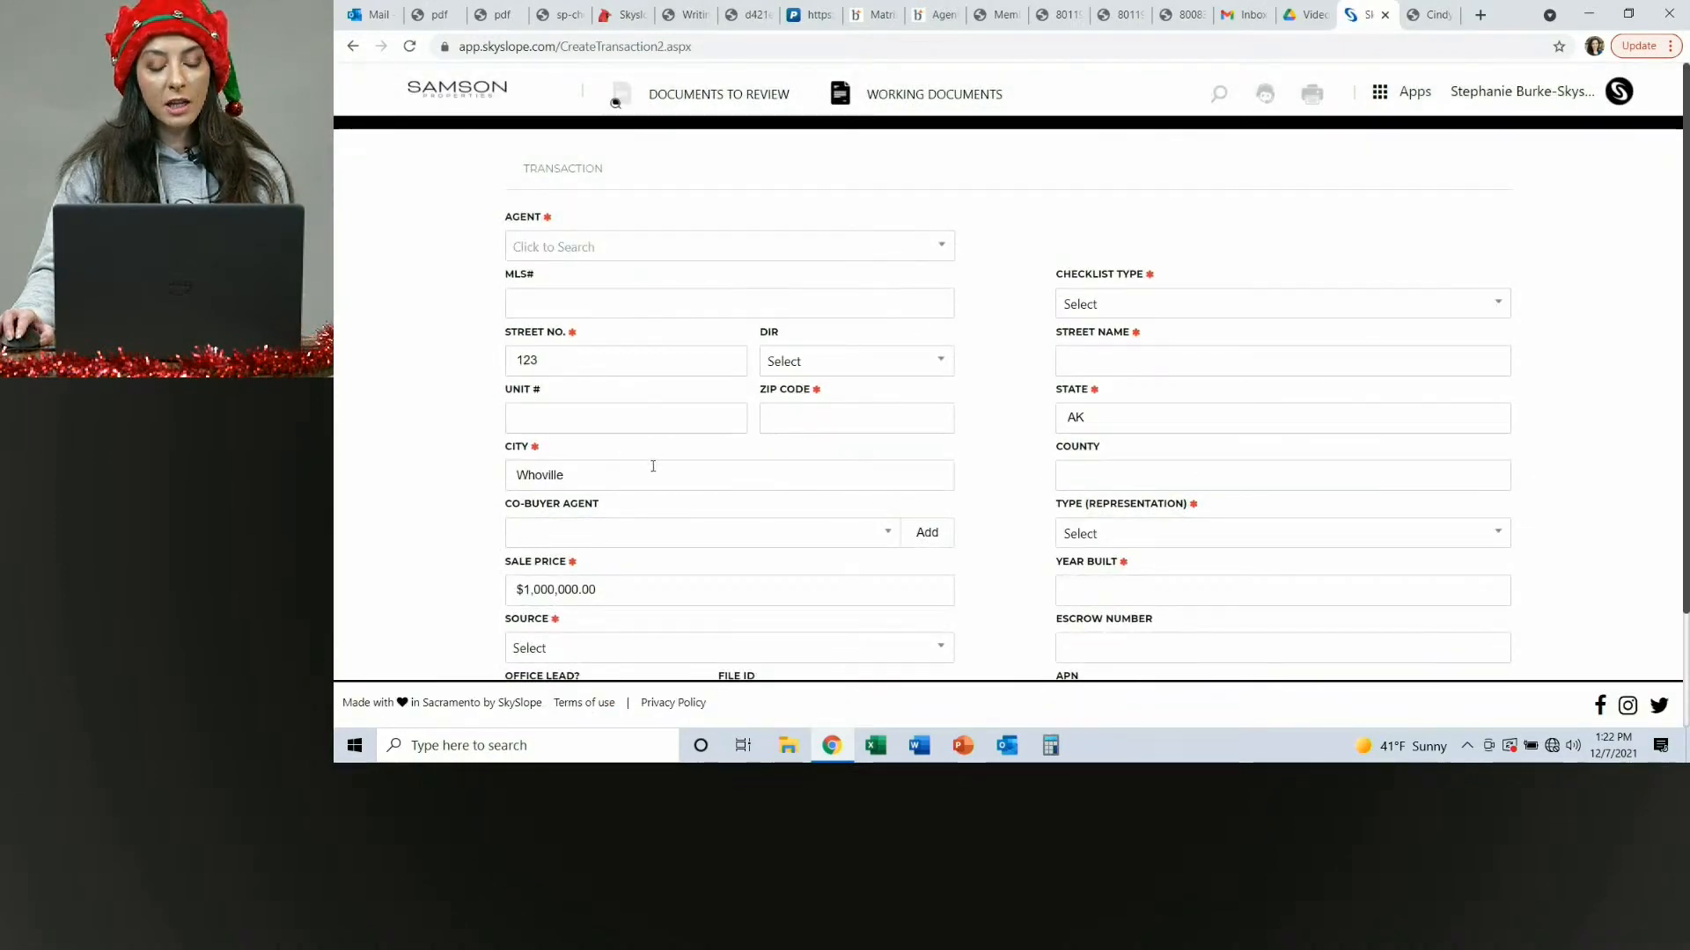
Search for the Skyslope trainer in the agent field and select that account as the transaction's agent.
{"action": "scroll", "coordinate": [648, 467], "scroll_direction": "down", "scroll_amount": 2}
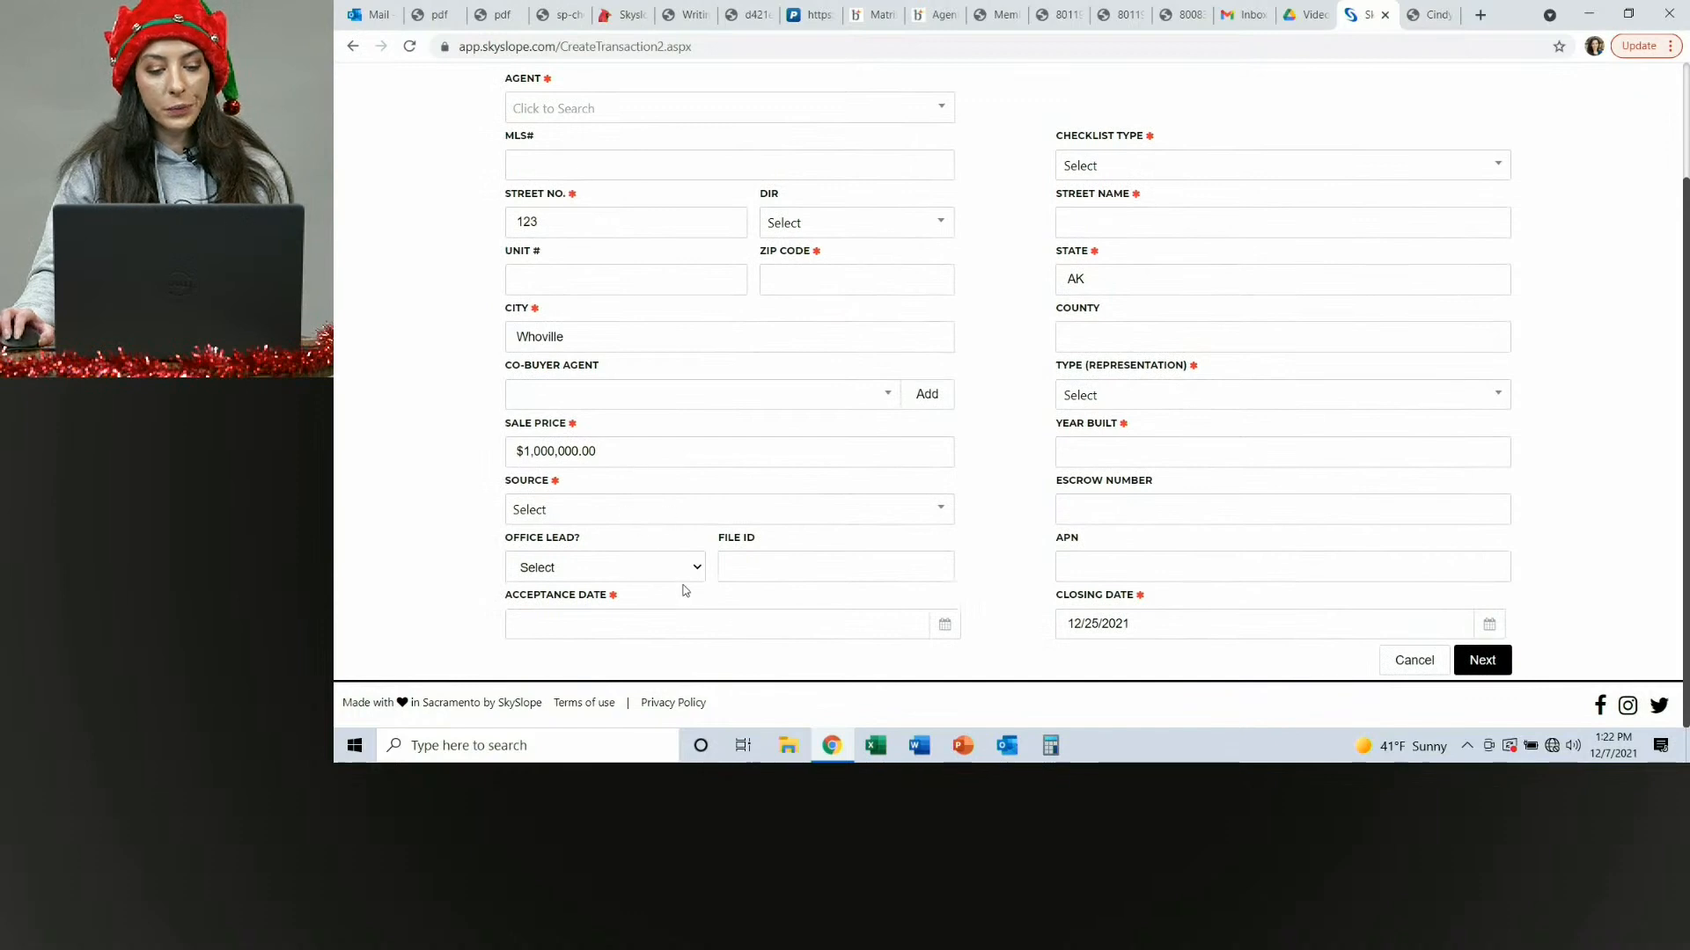
{"action": "scroll", "coordinate": [634, 168], "scroll_direction": "up", "scroll_amount": 2}
{"action": "left_click", "coordinate": [926, 255]}
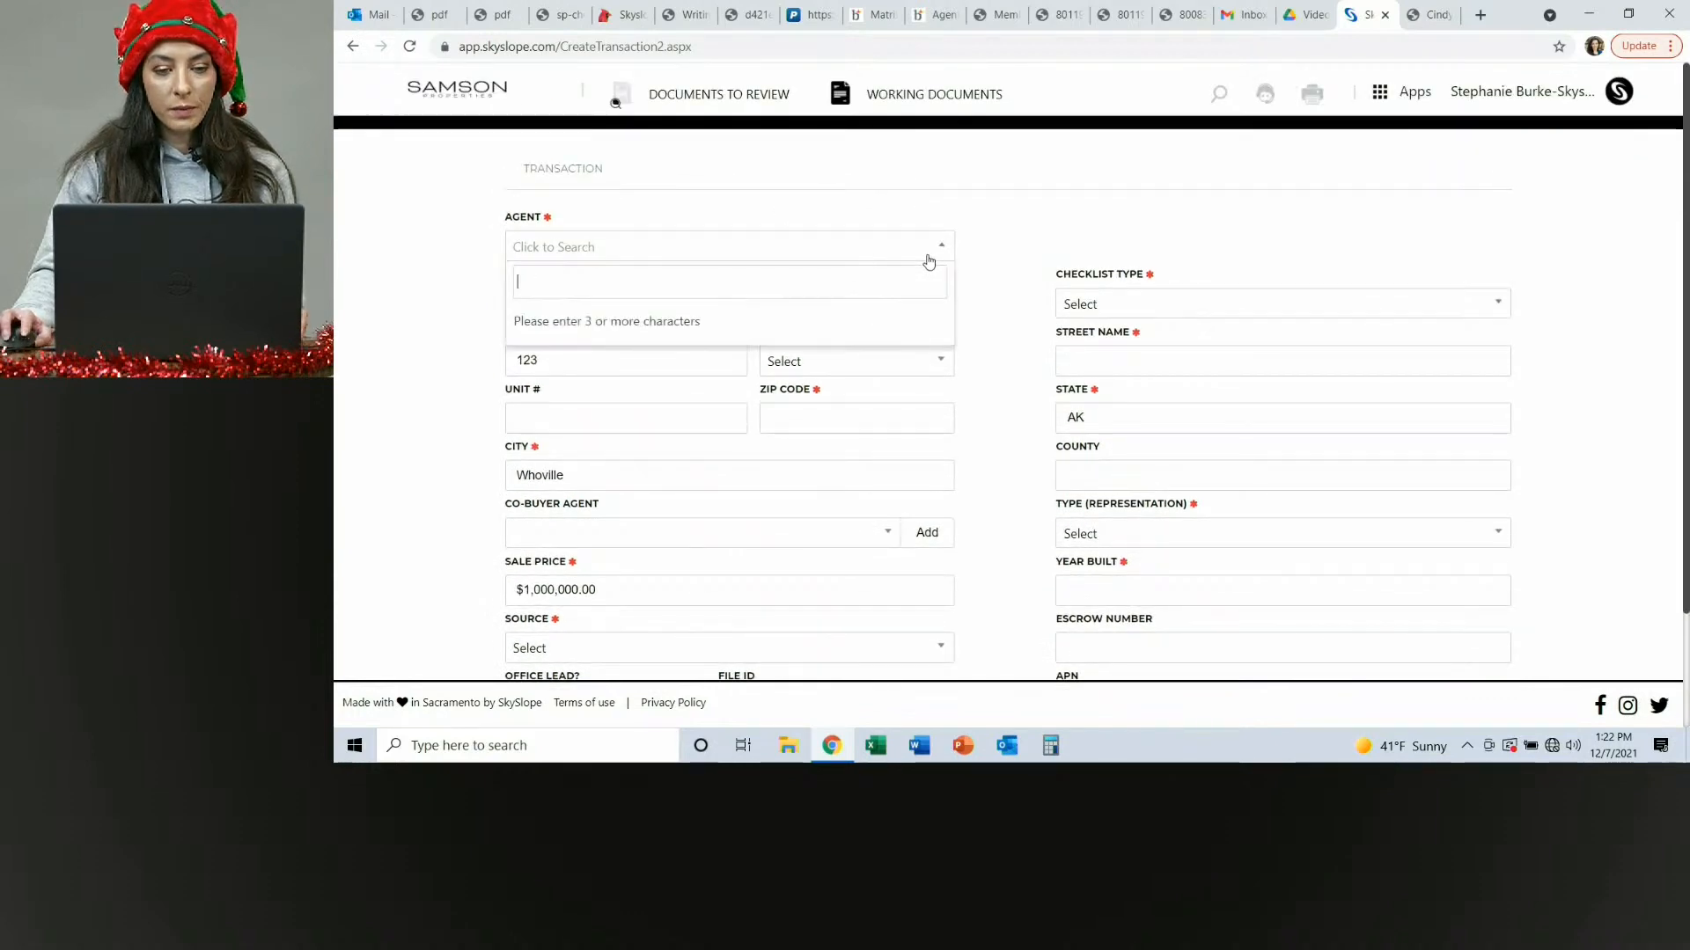
{"action": "type", "text": "sk"}
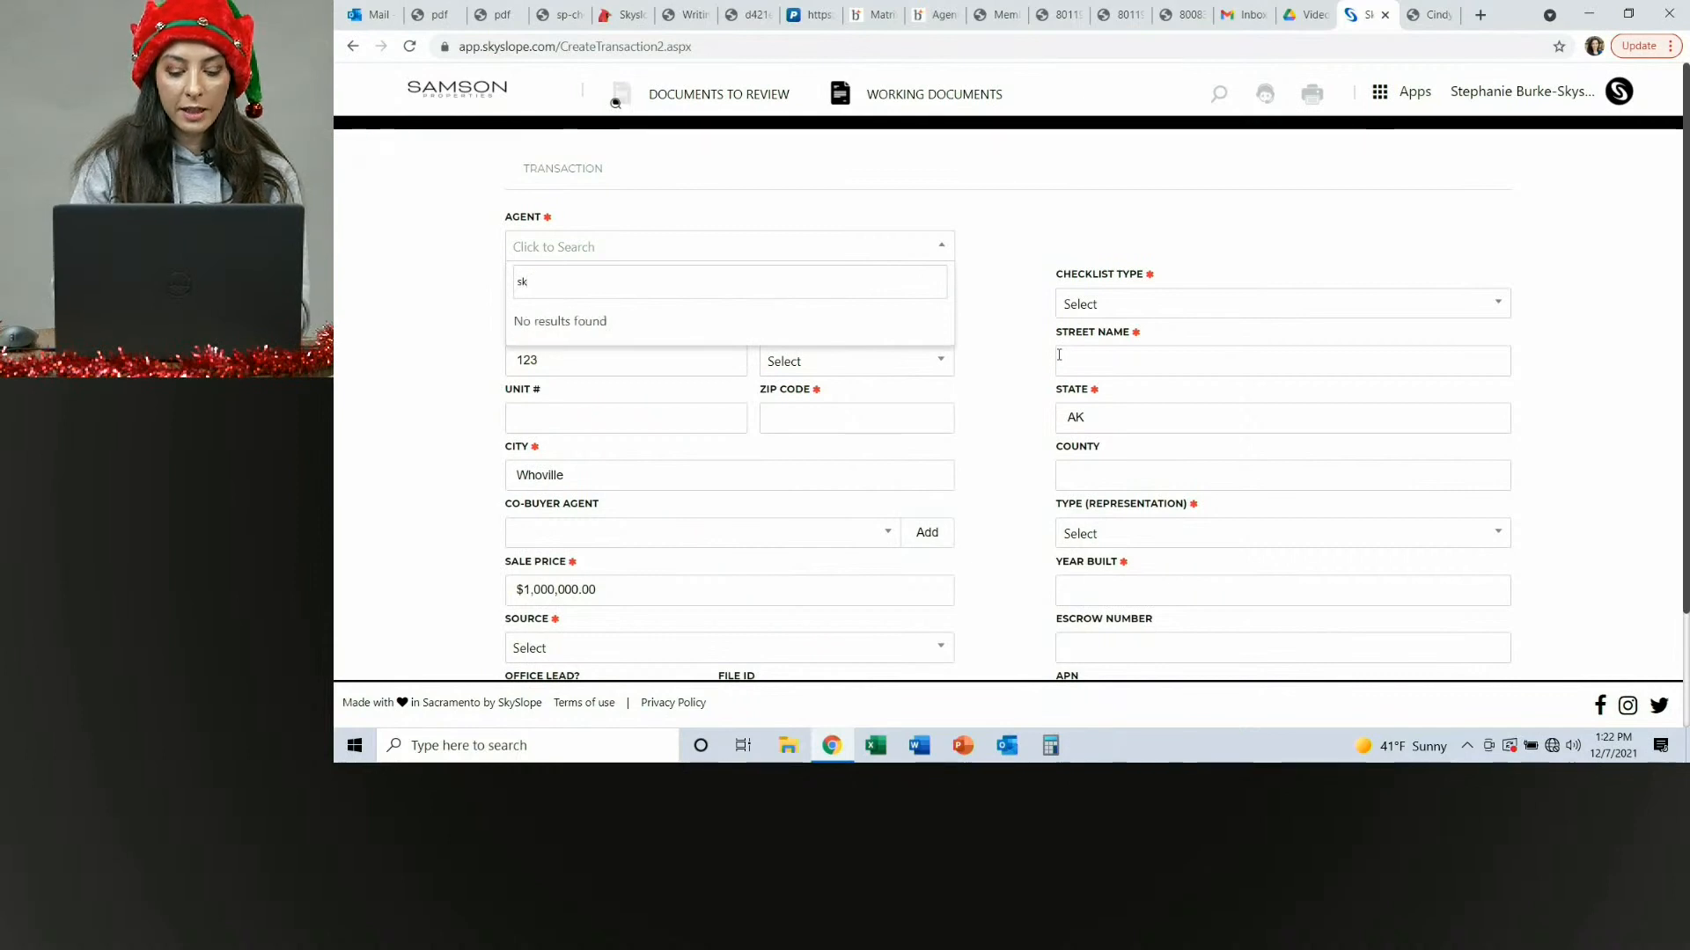
{"action": "type", "text": "yslop"}
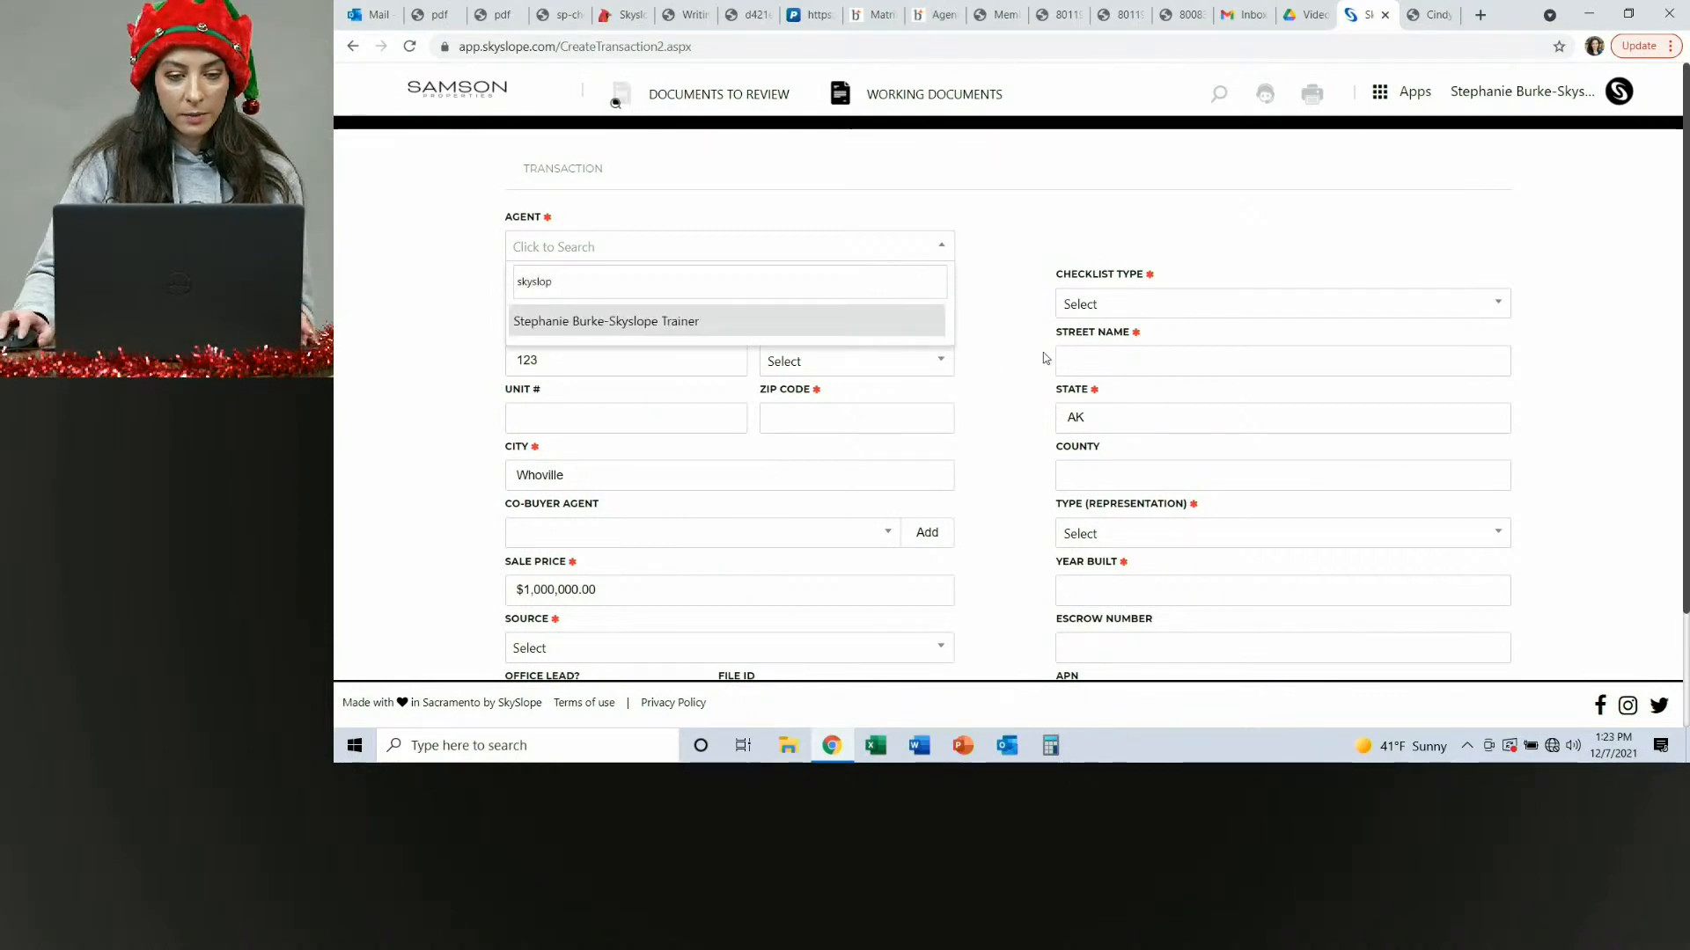
{"action": "left_click", "coordinate": [640, 331]}
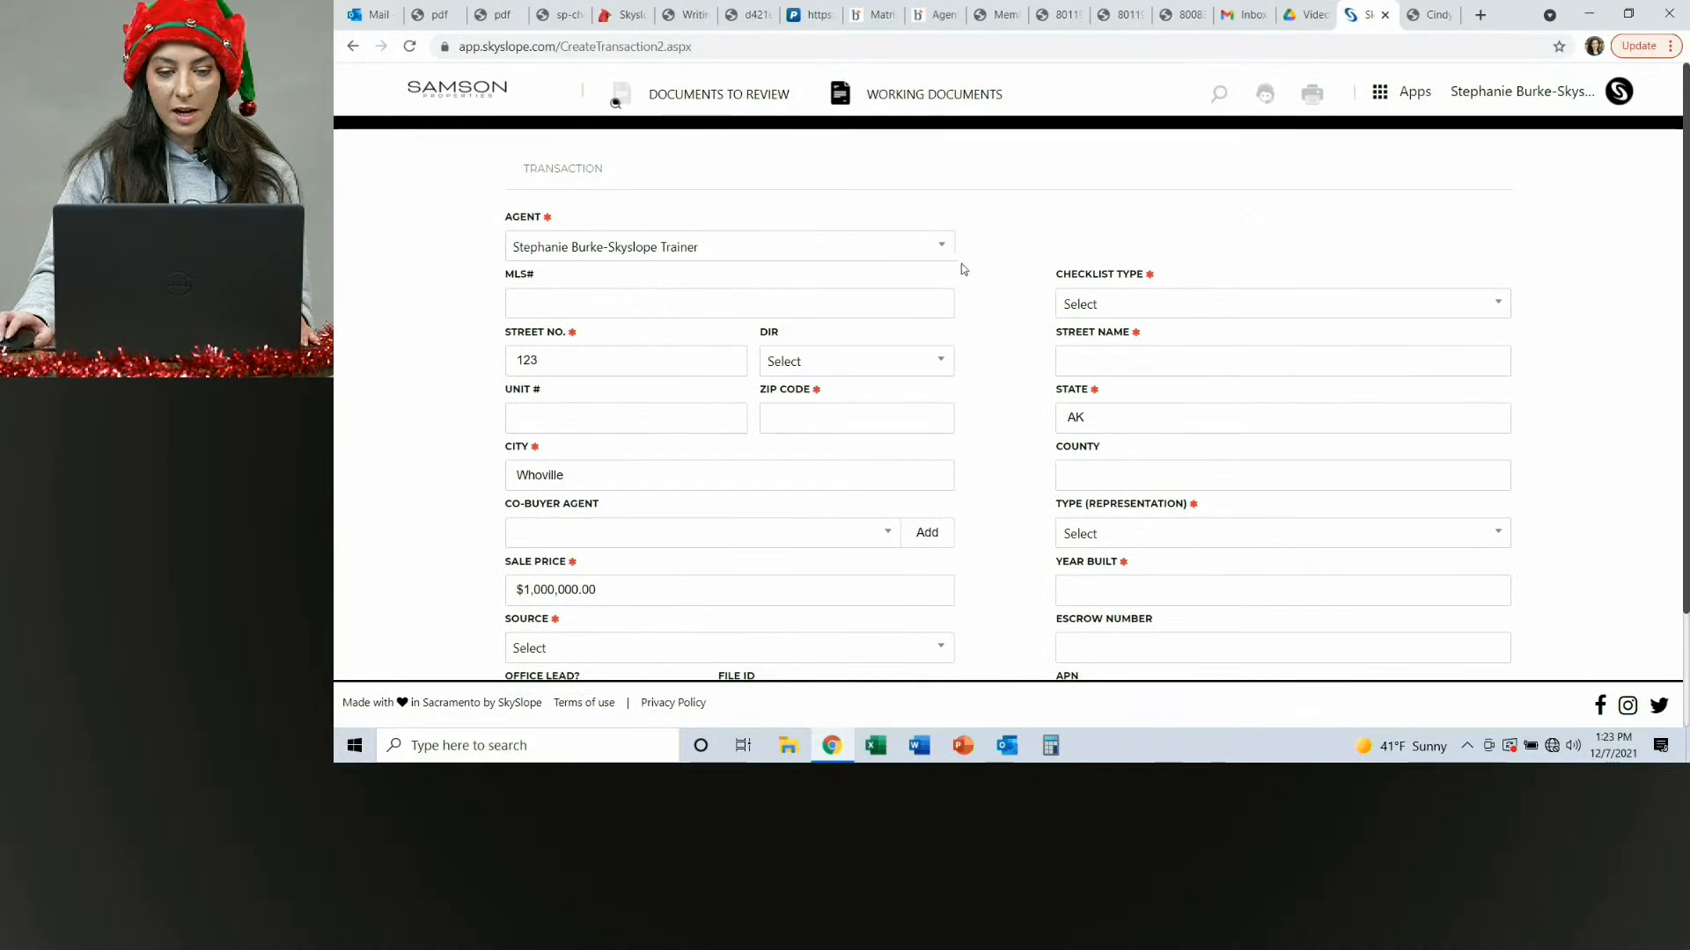
Set the acceptance date to 12/07/2021.
{"action": "scroll", "coordinate": [714, 418], "scroll_direction": "down", "scroll_amount": 2}
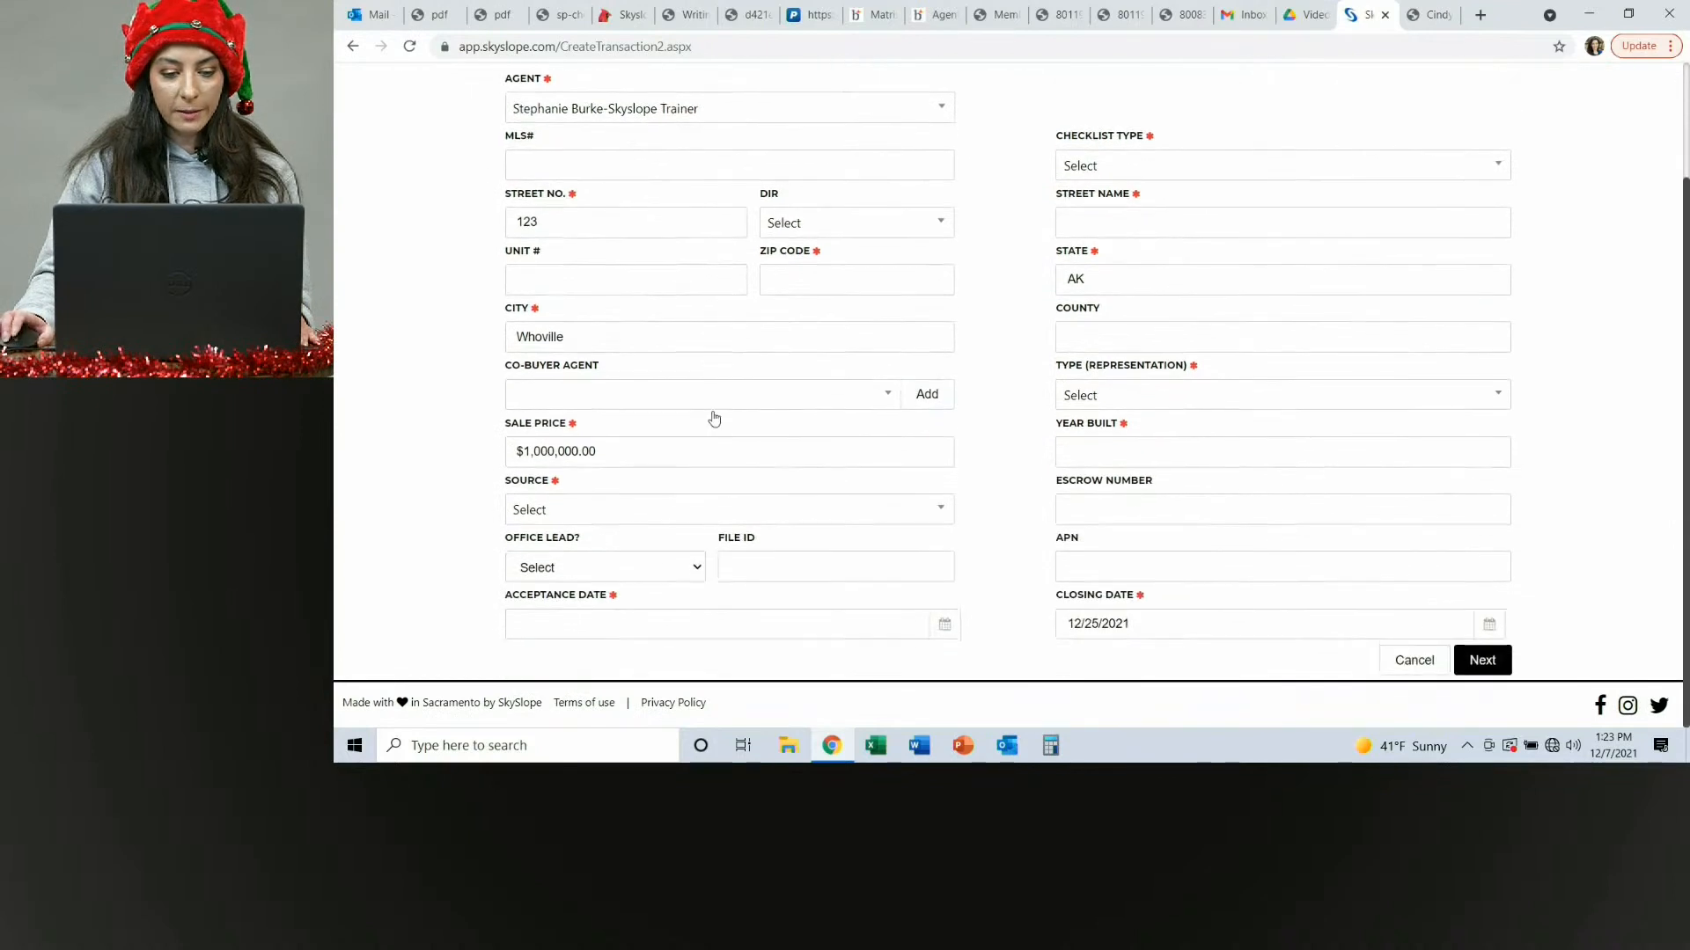
{"action": "left_click", "coordinate": [648, 630]}
{"action": "left_click", "coordinate": [599, 475]}
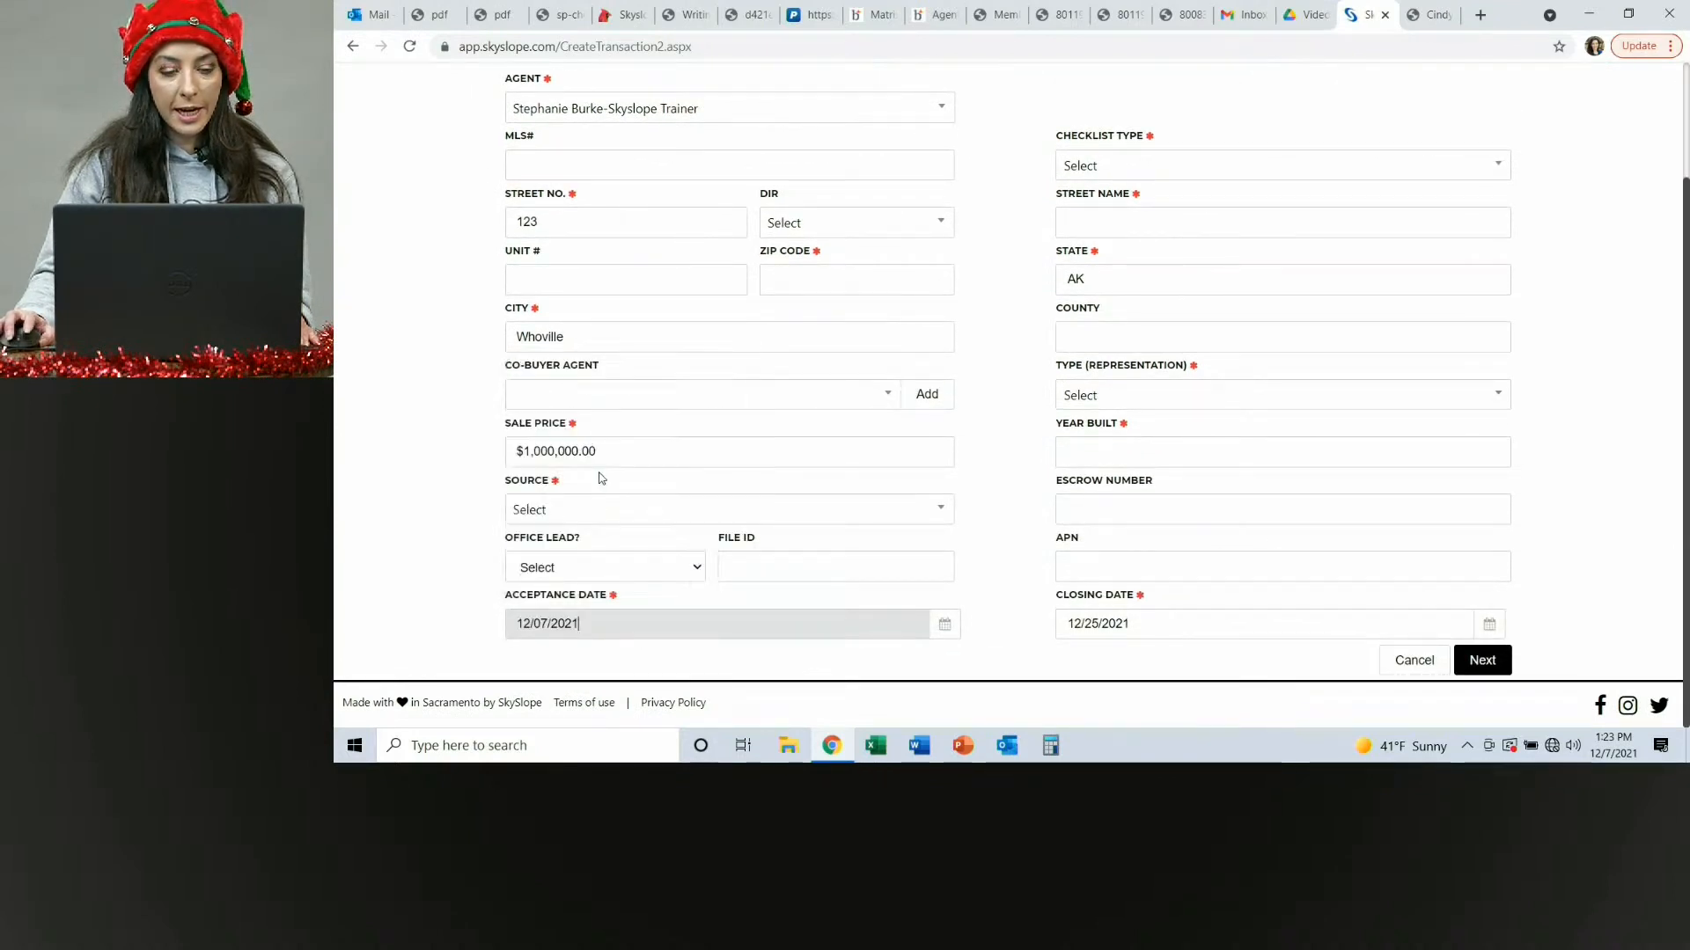
Set the transaction source to Previous Customer.
{"action": "left_click", "coordinate": [613, 519]}
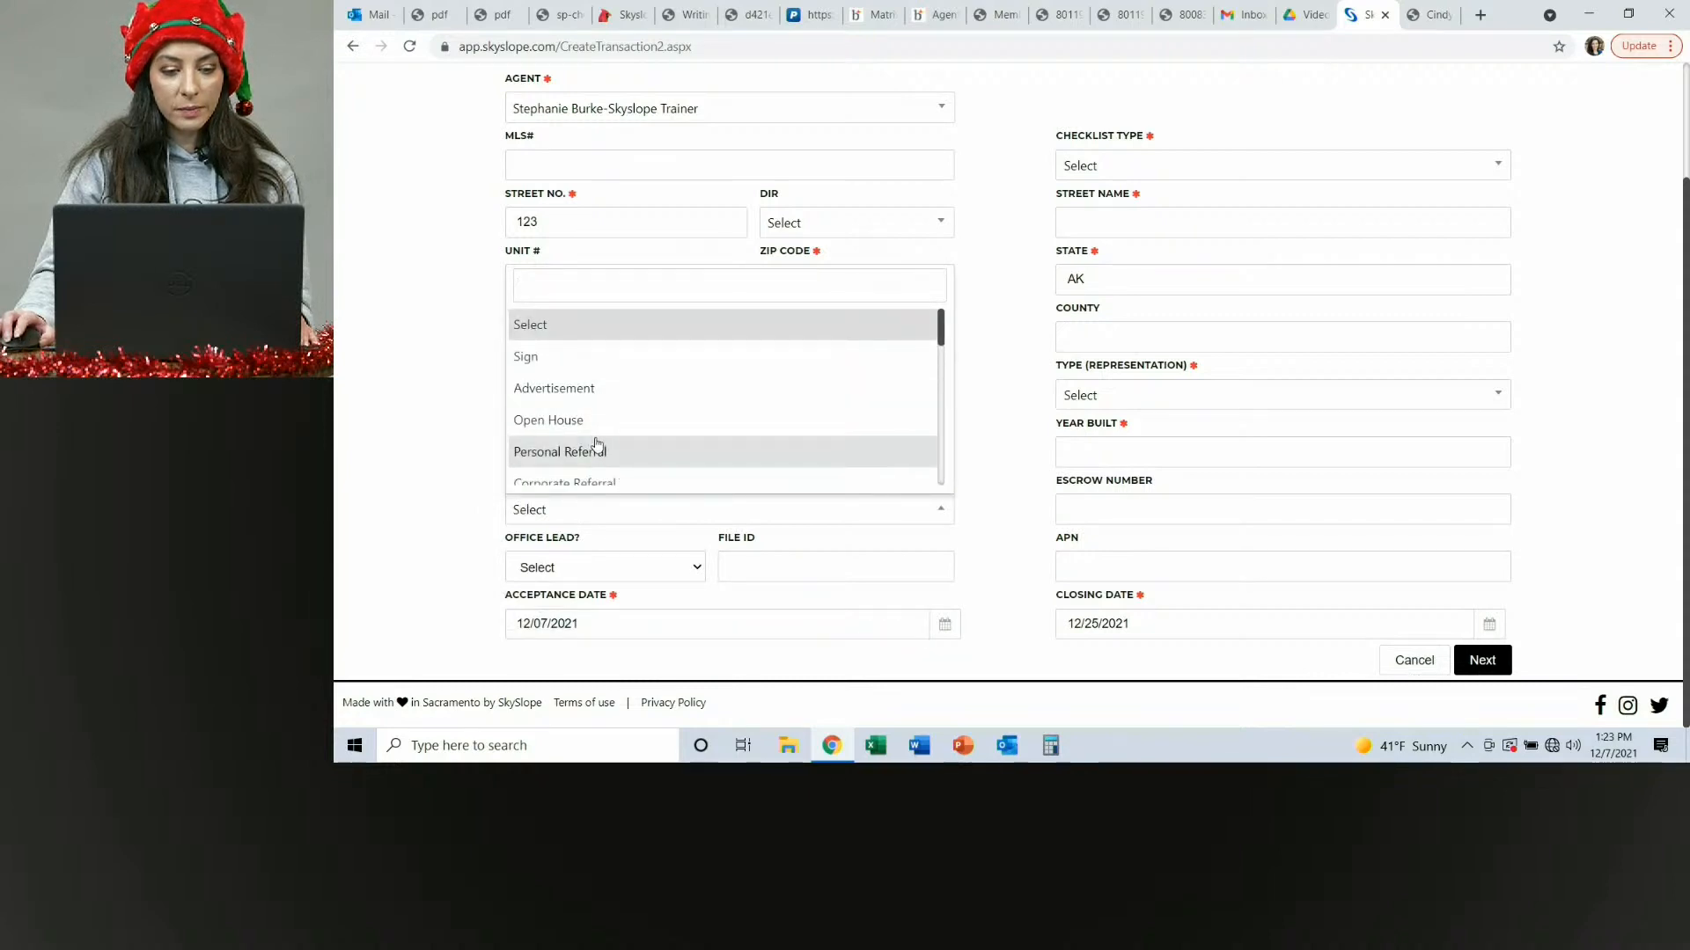
{"action": "scroll", "coordinate": [595, 440], "scroll_direction": "down", "scroll_amount": 2}
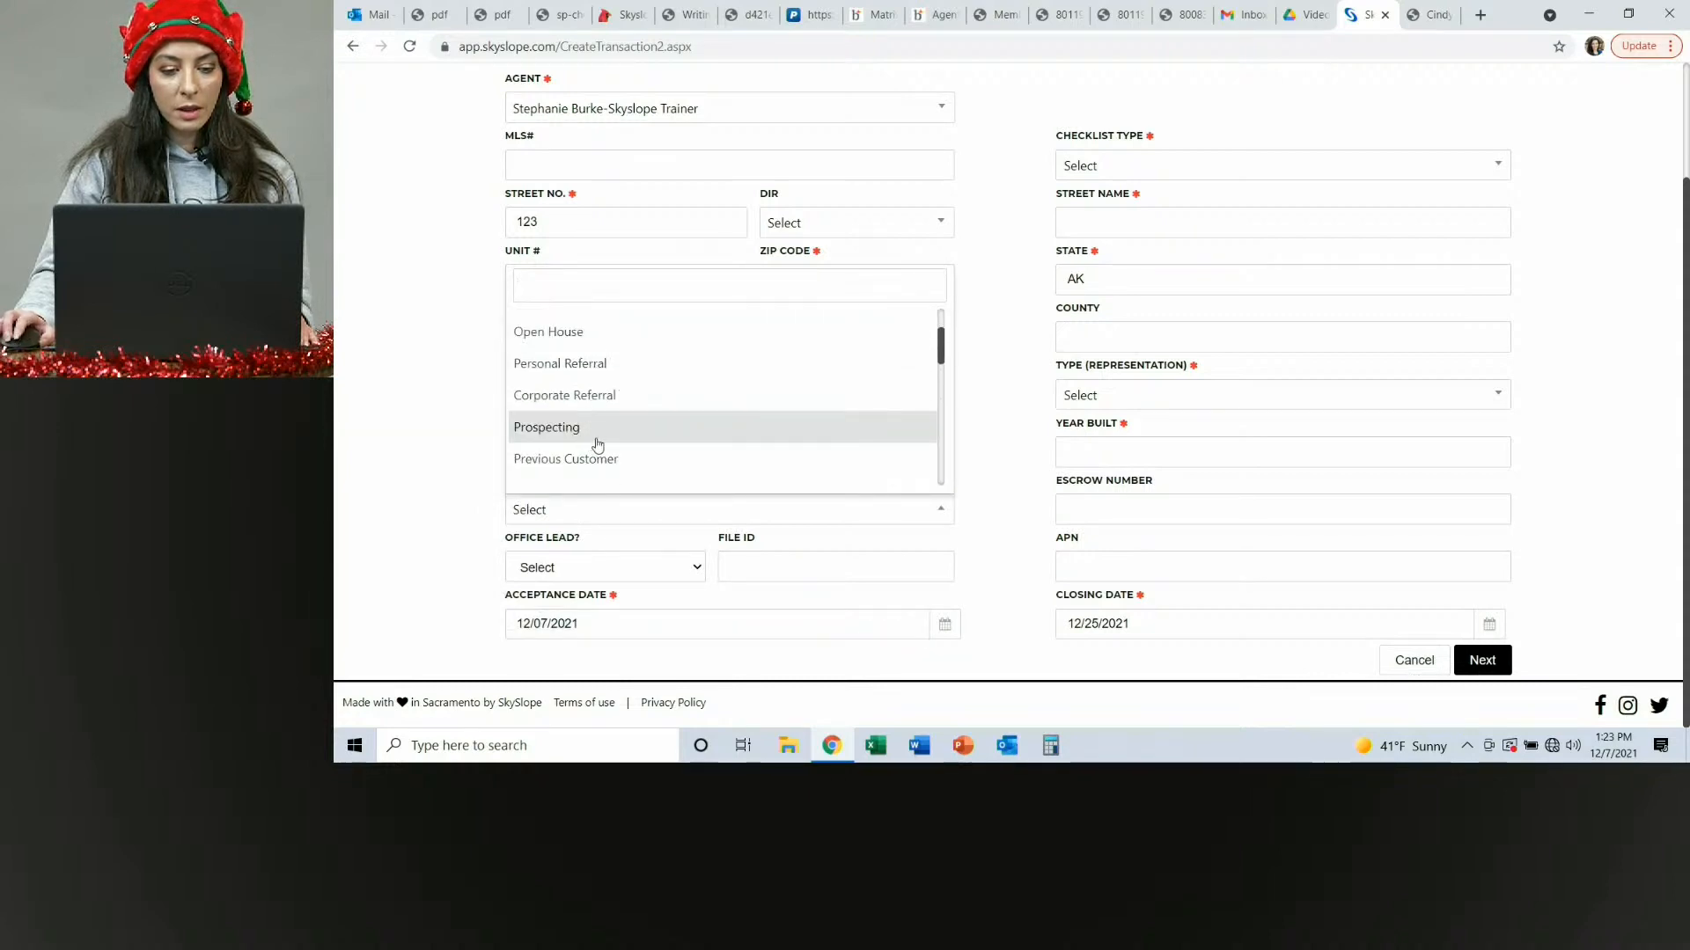
{"action": "left_click", "coordinate": [595, 459]}
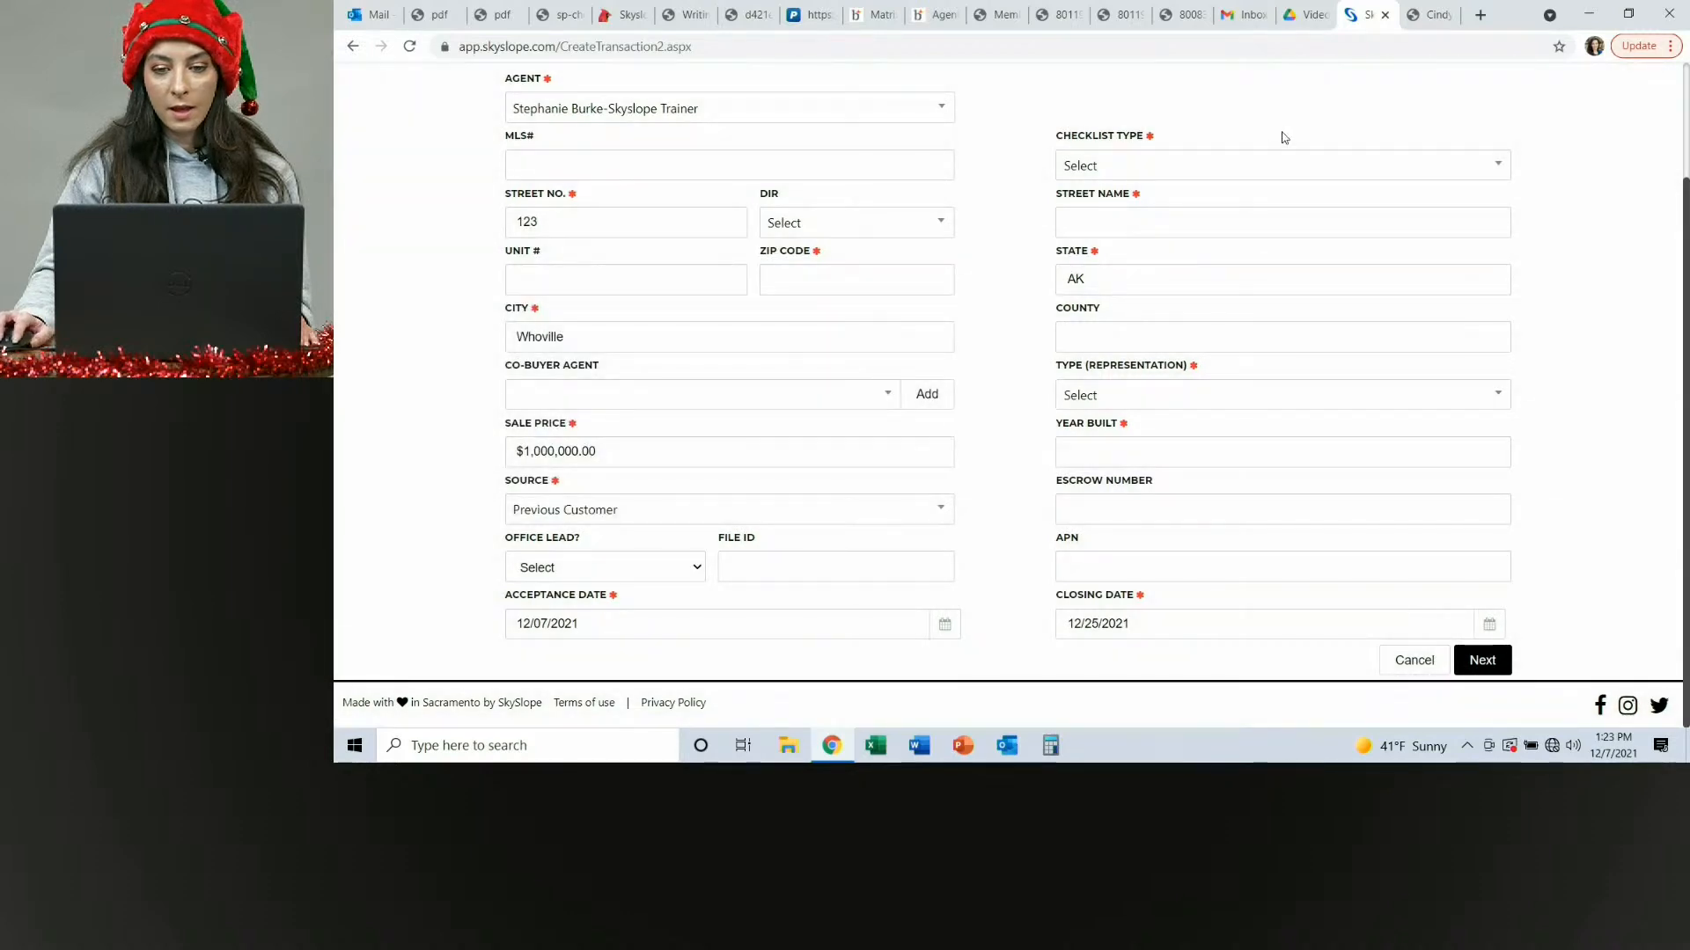
Set the transaction's checklist type to VA - Residential Purchase.
{"action": "left_click", "coordinate": [1290, 167]}
{"action": "scroll", "coordinate": [1104, 279], "scroll_direction": "down", "scroll_amount": 5}
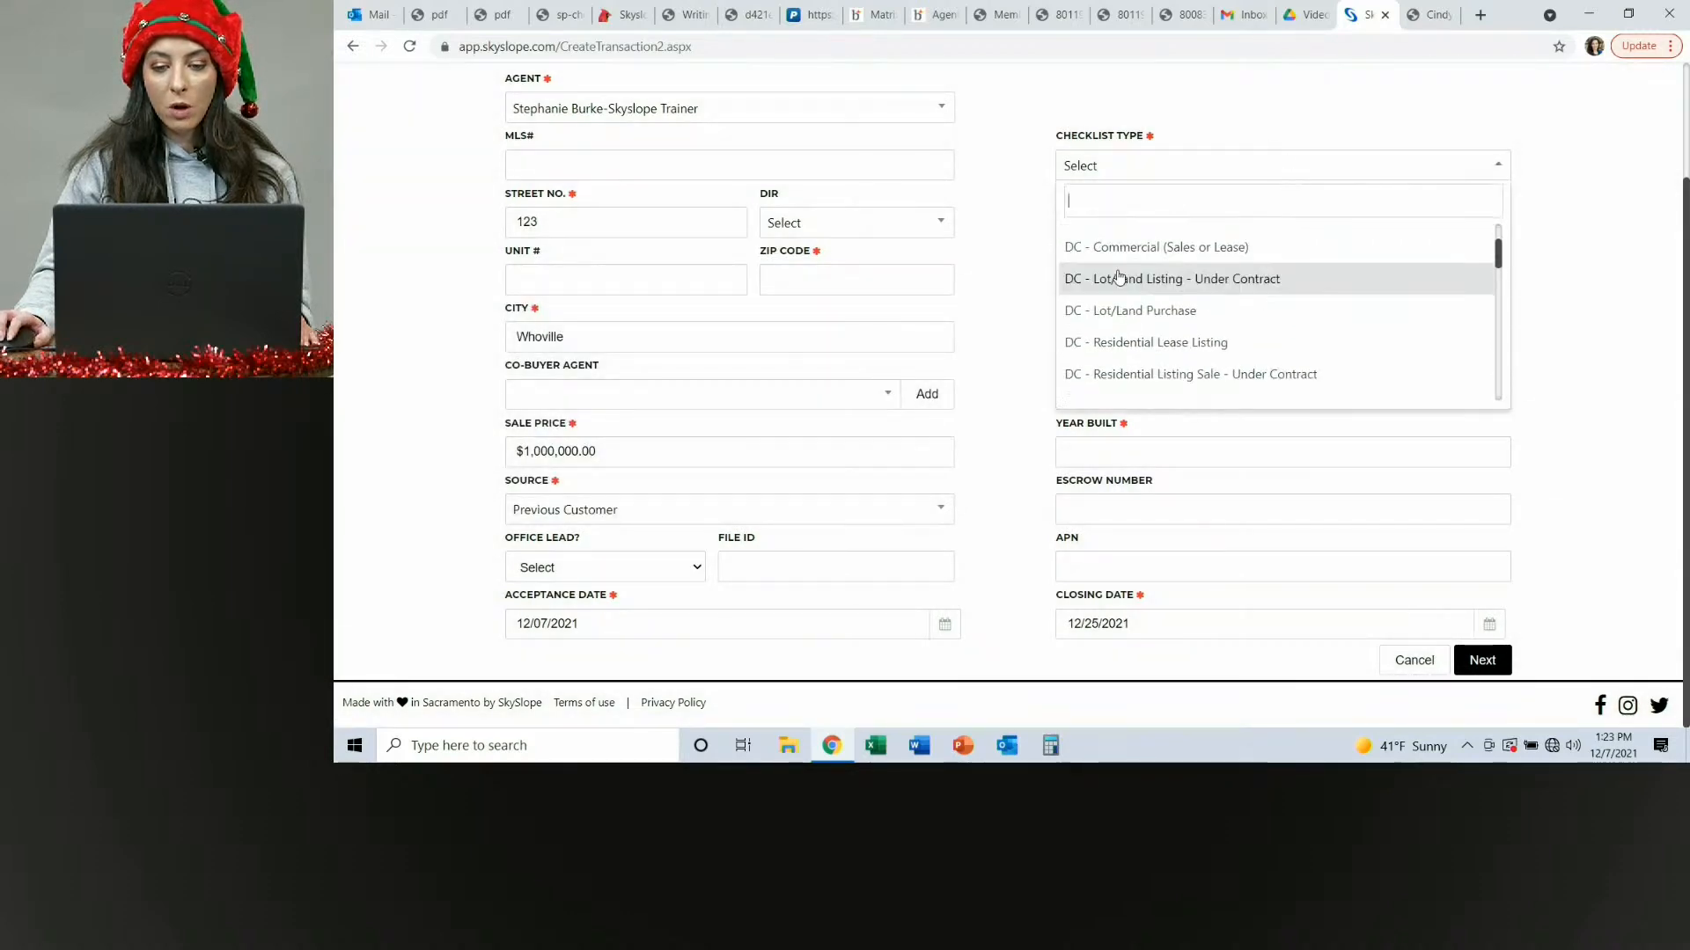
{"action": "scroll", "coordinate": [1104, 279], "scroll_direction": "down", "scroll_amount": 10}
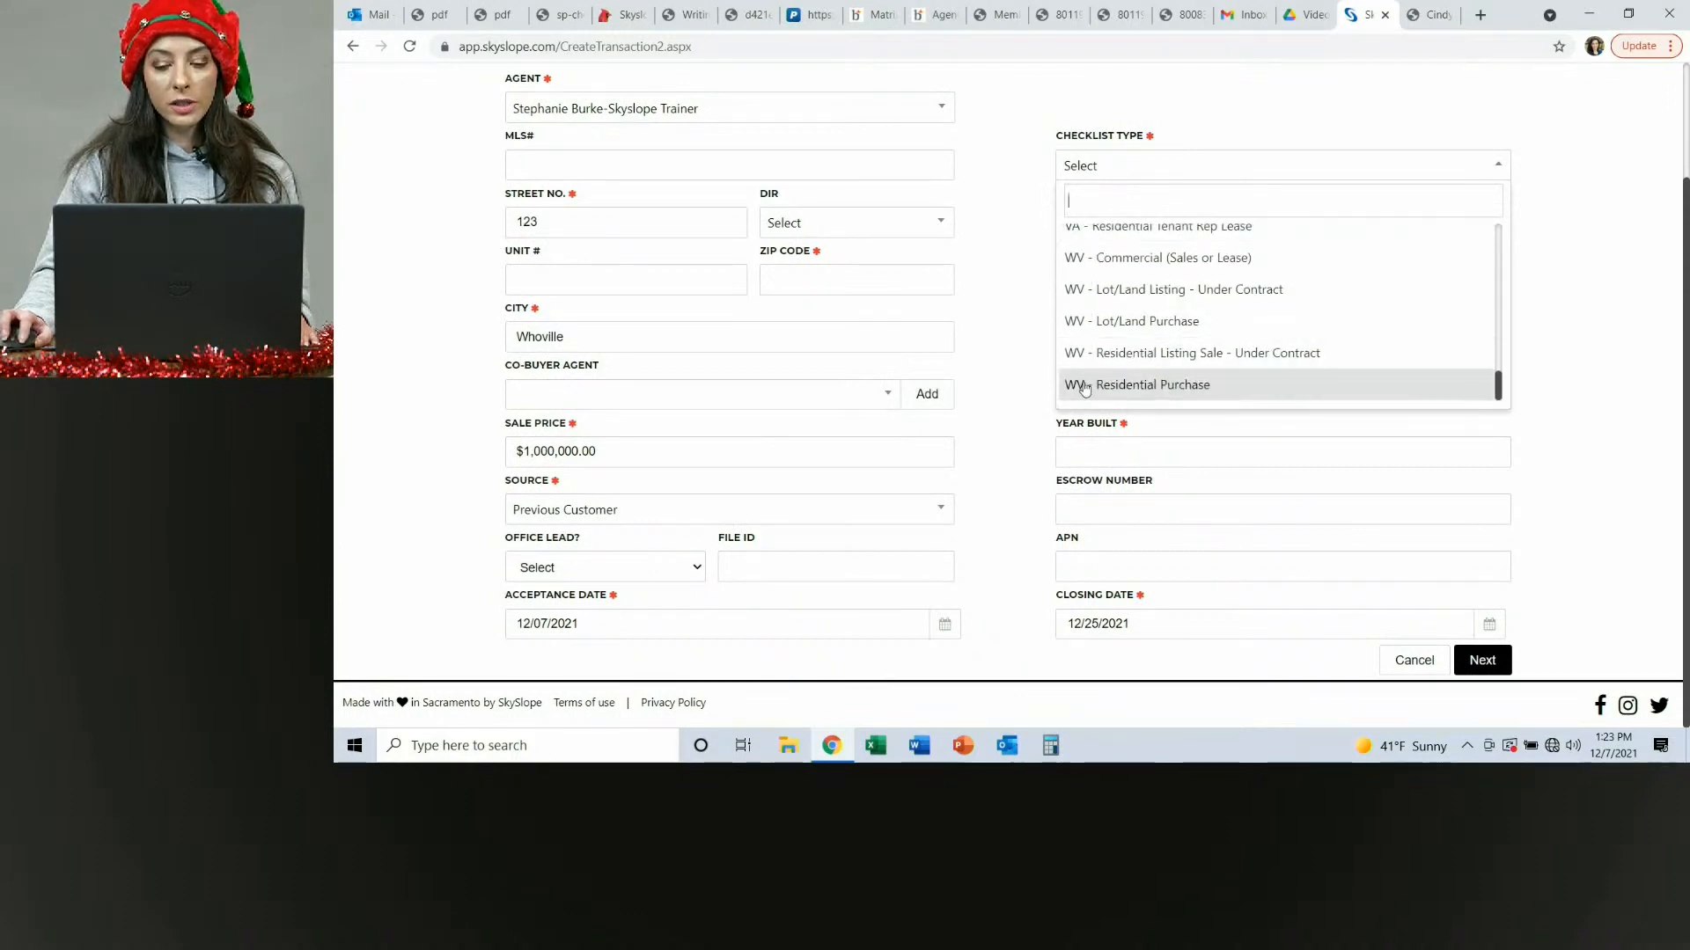
{"action": "scroll", "coordinate": [1082, 322], "scroll_direction": "up", "scroll_amount": 2}
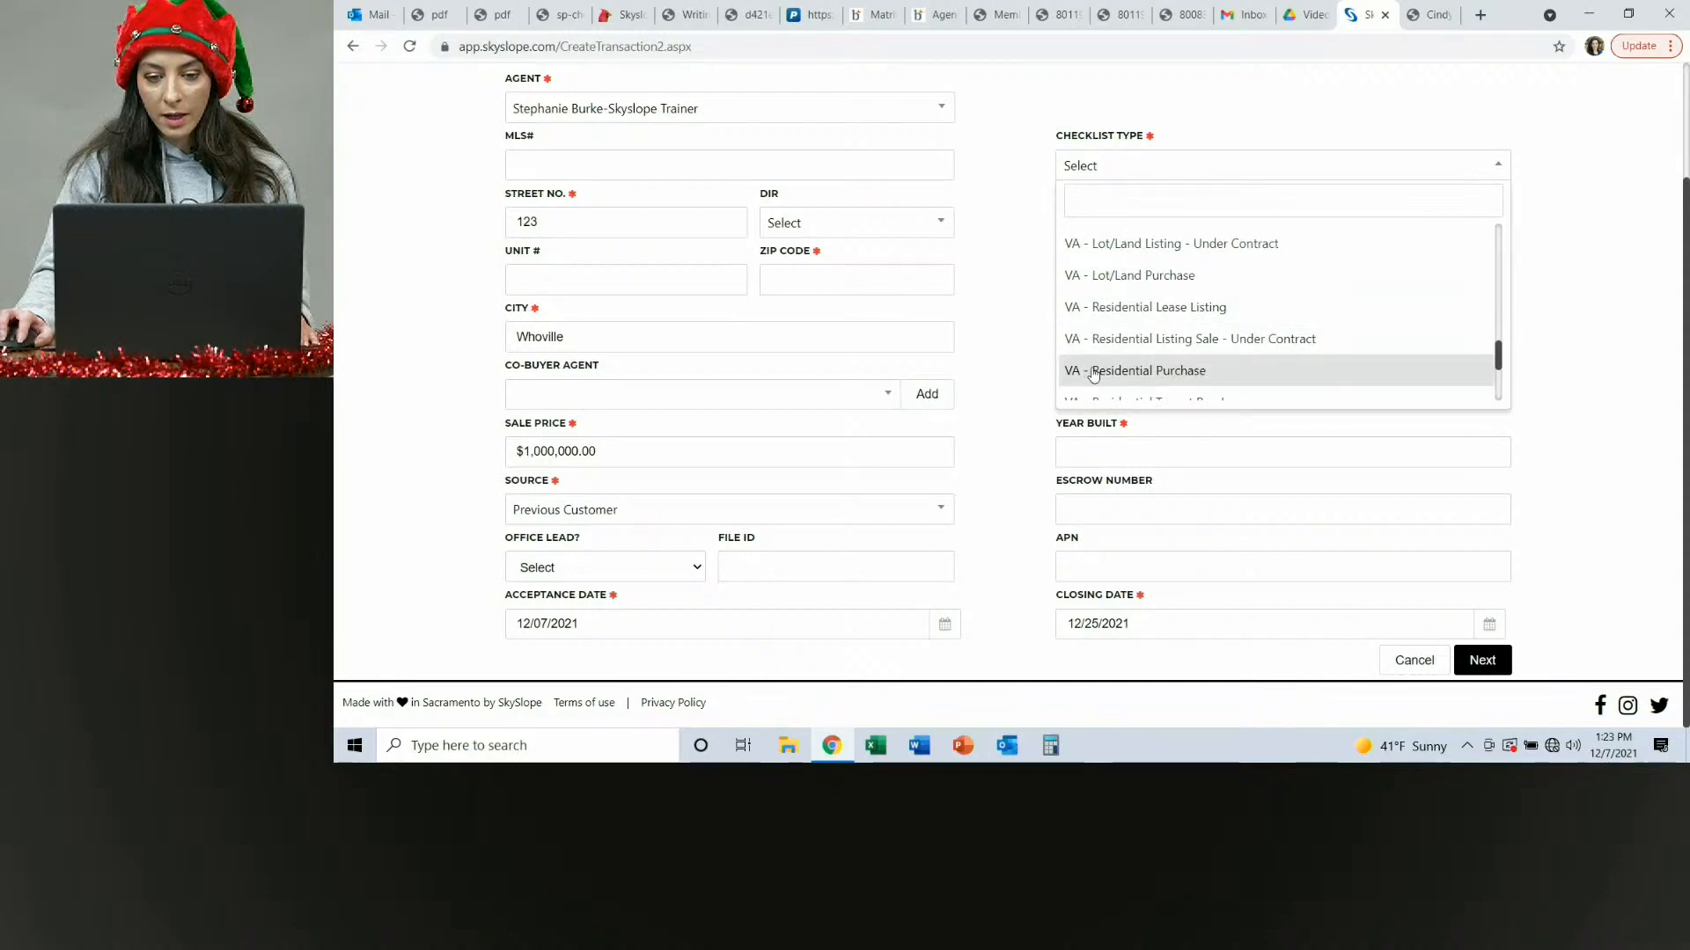
{"action": "left_click", "coordinate": [1146, 374]}
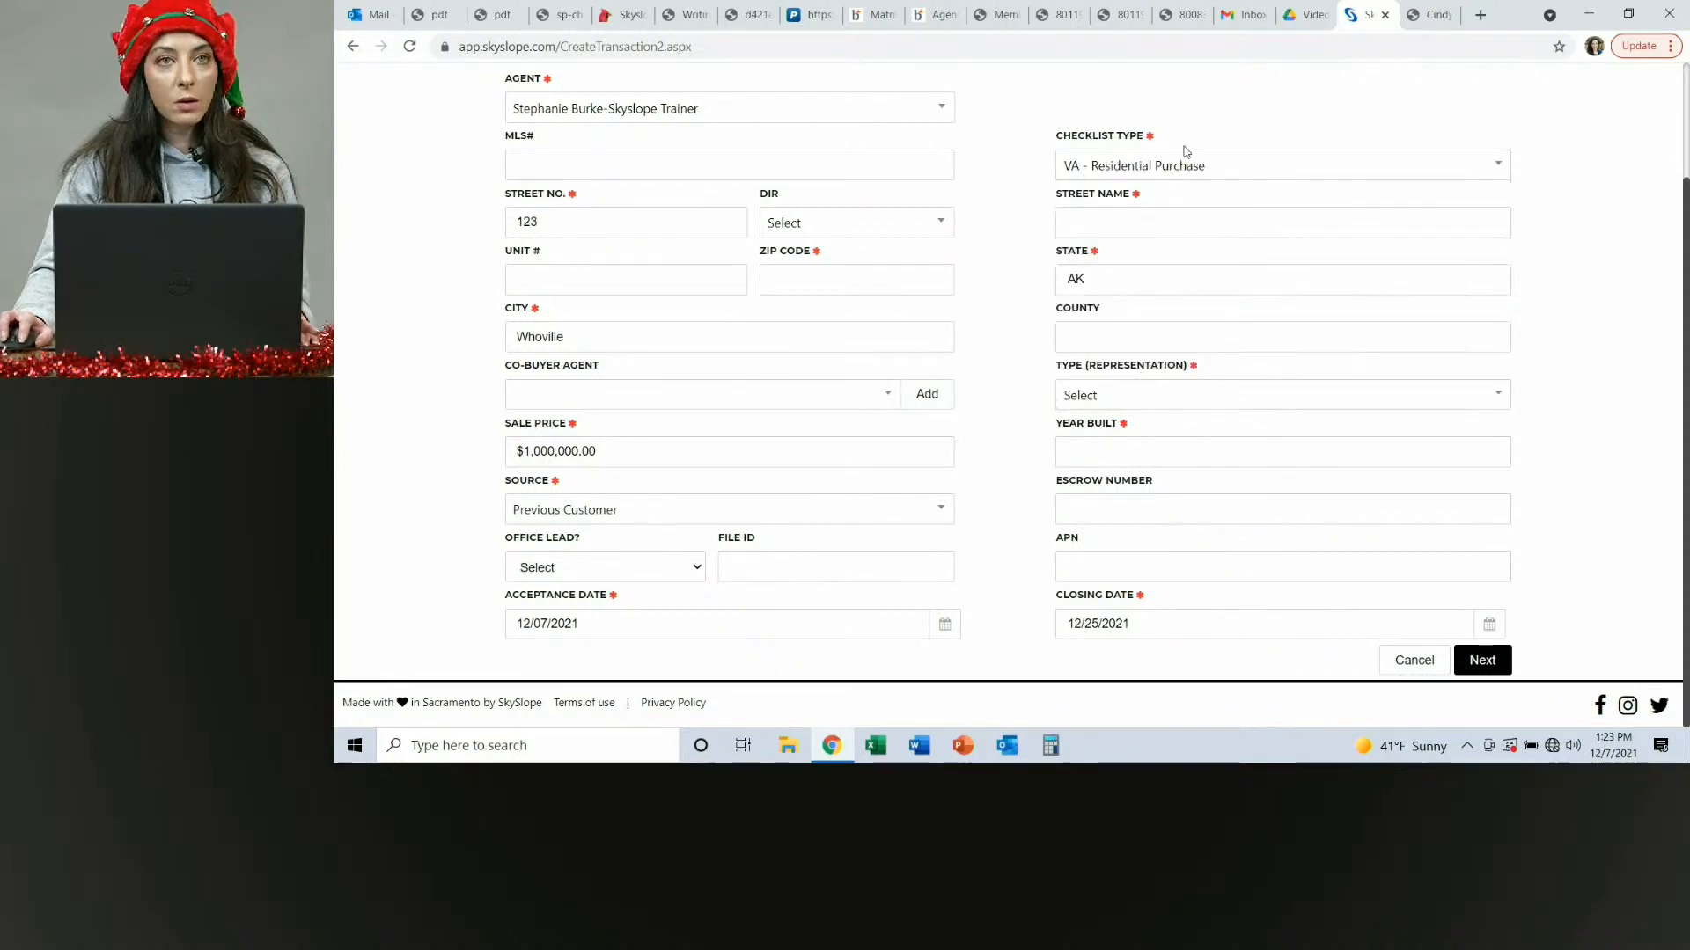
Set the representation type to Purchase / Tenant and the year built to 1900.
{"action": "left_click", "coordinate": [1468, 398]}
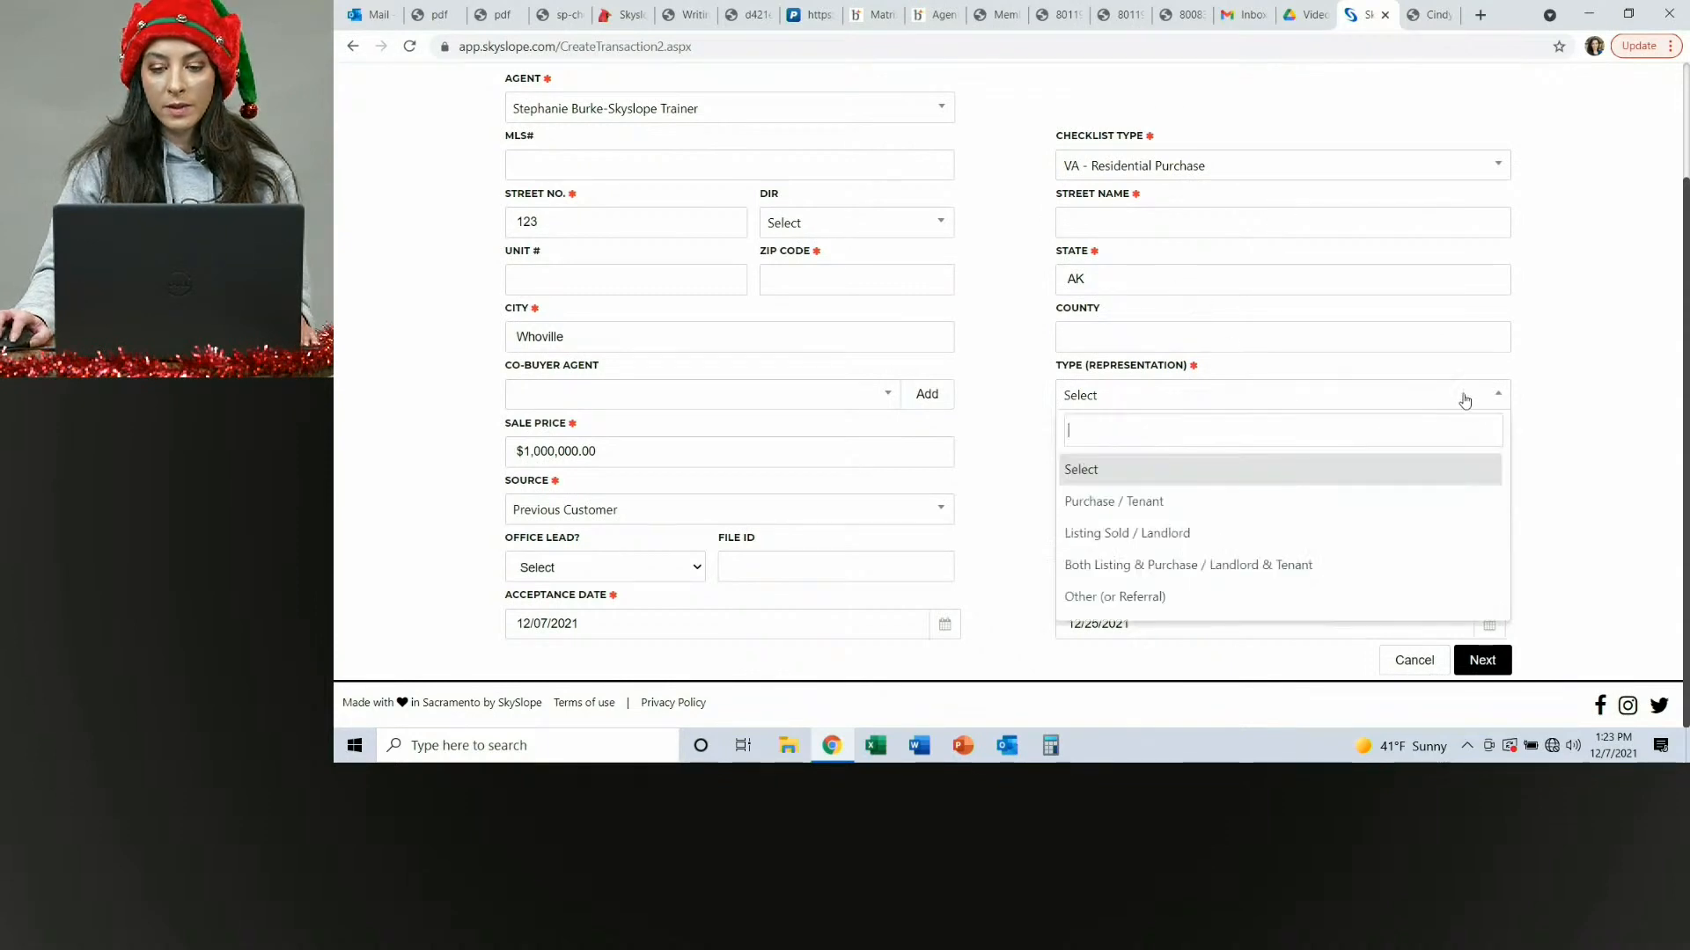
{"action": "left_click", "coordinate": [1128, 502]}
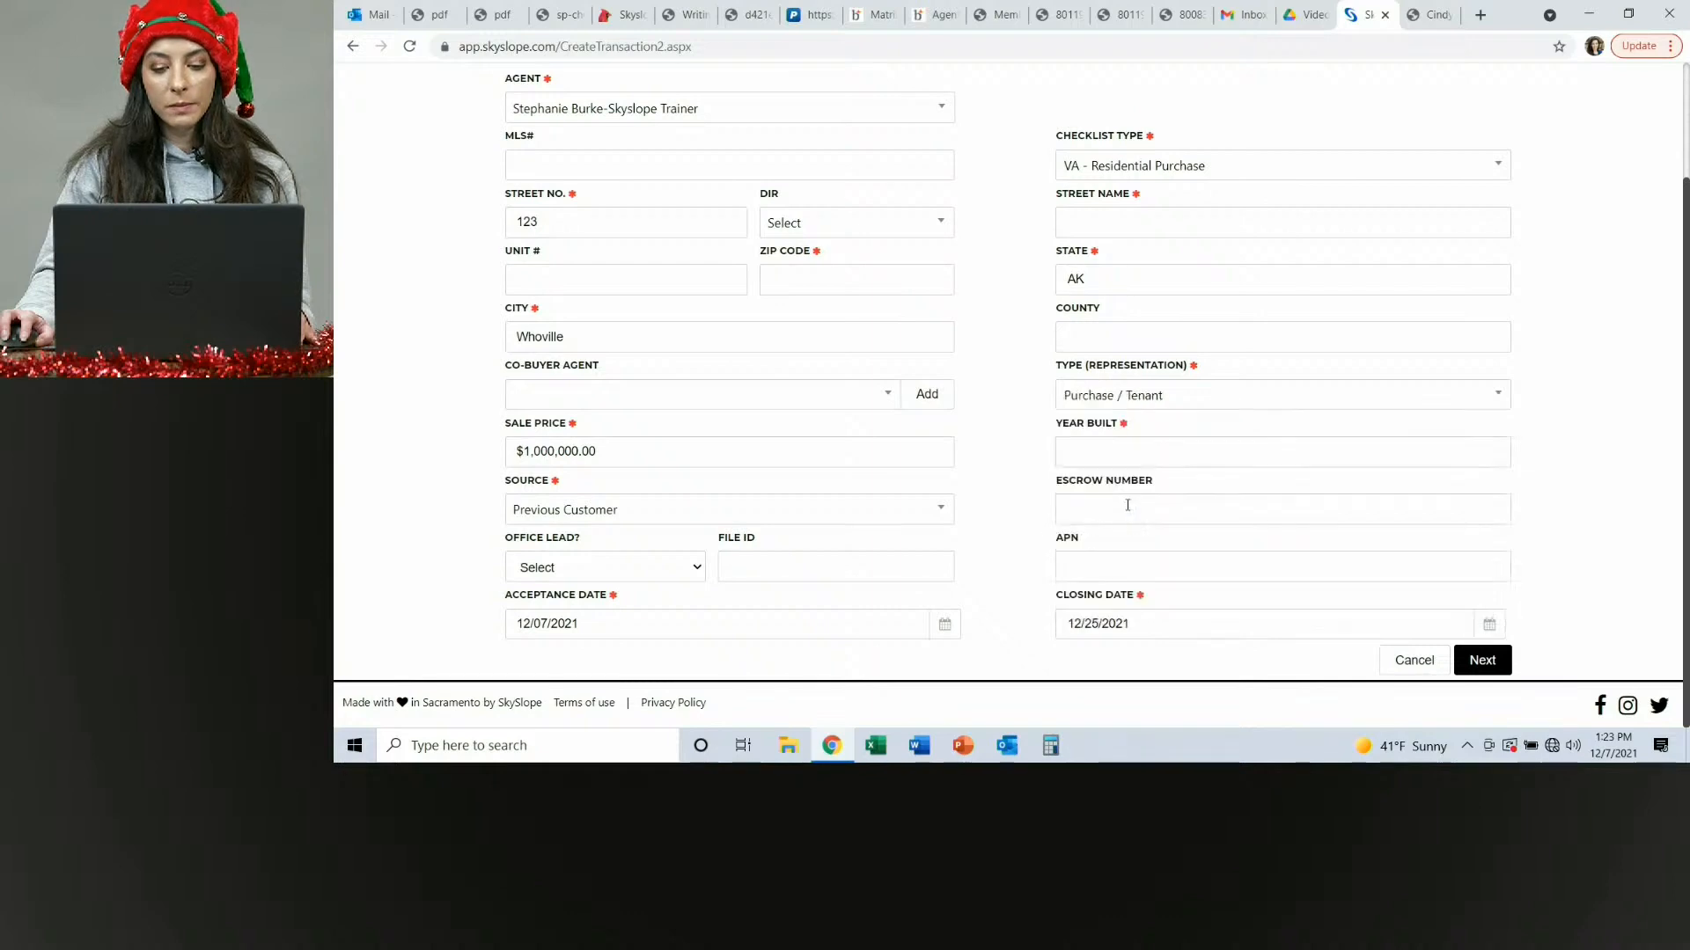
{"action": "left_click", "coordinate": [1231, 441]}
{"action": "type", "text": "190"}
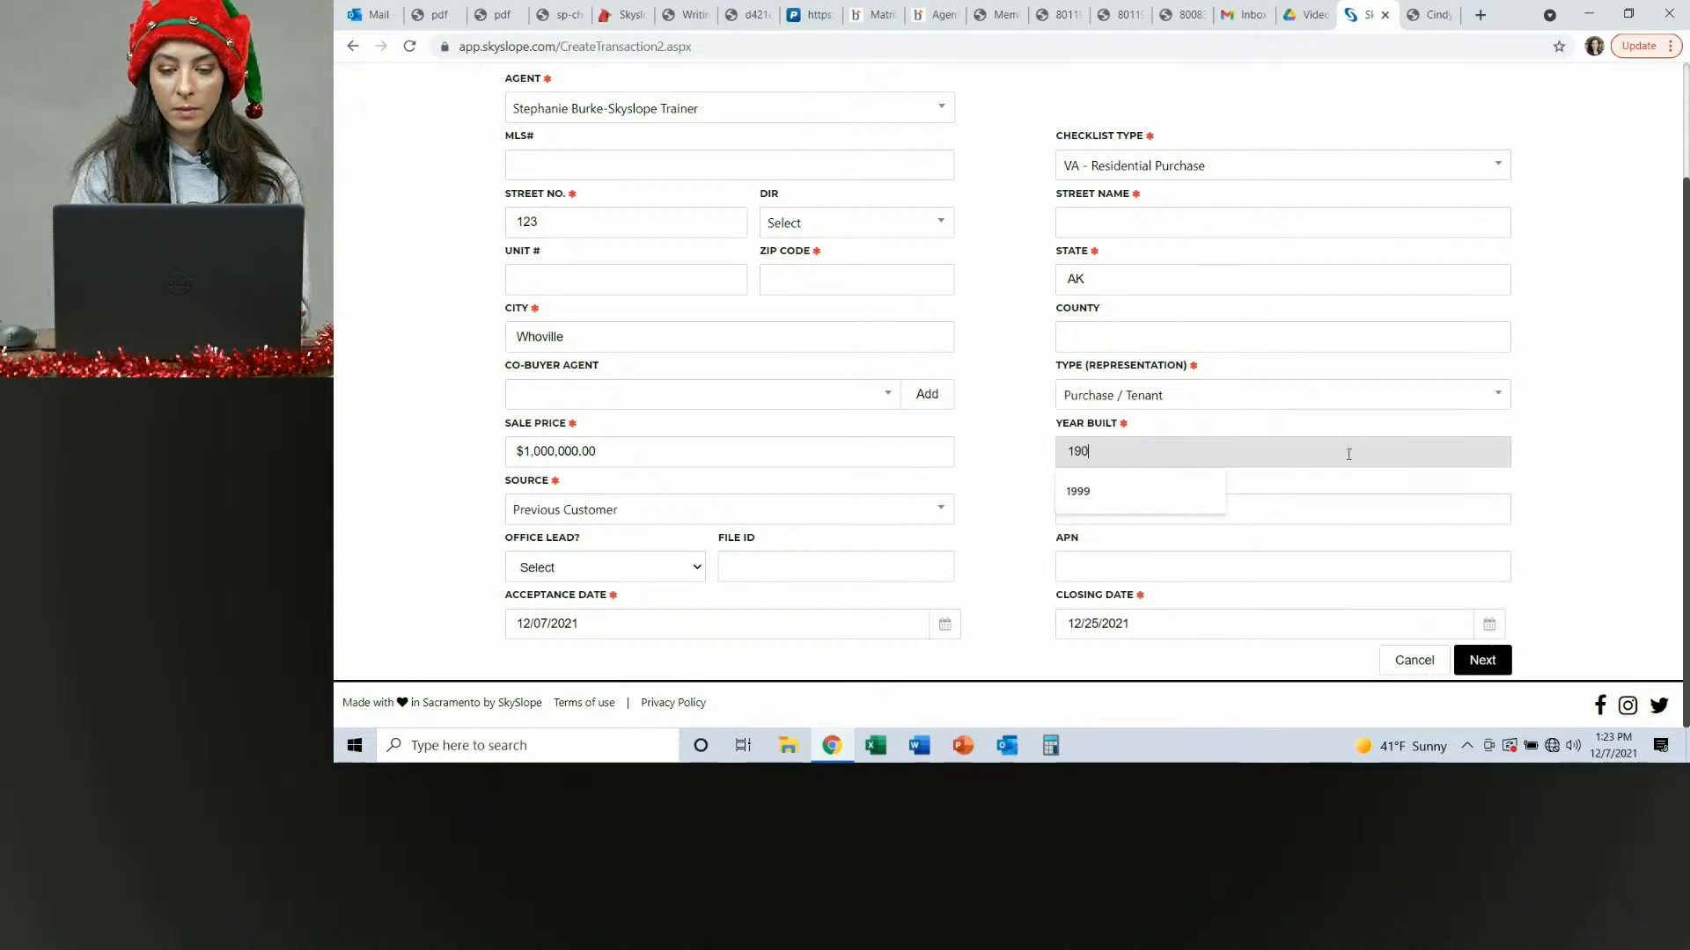
{"action": "type", "text": "0"}
{"action": "left_click", "coordinate": [1554, 362]}
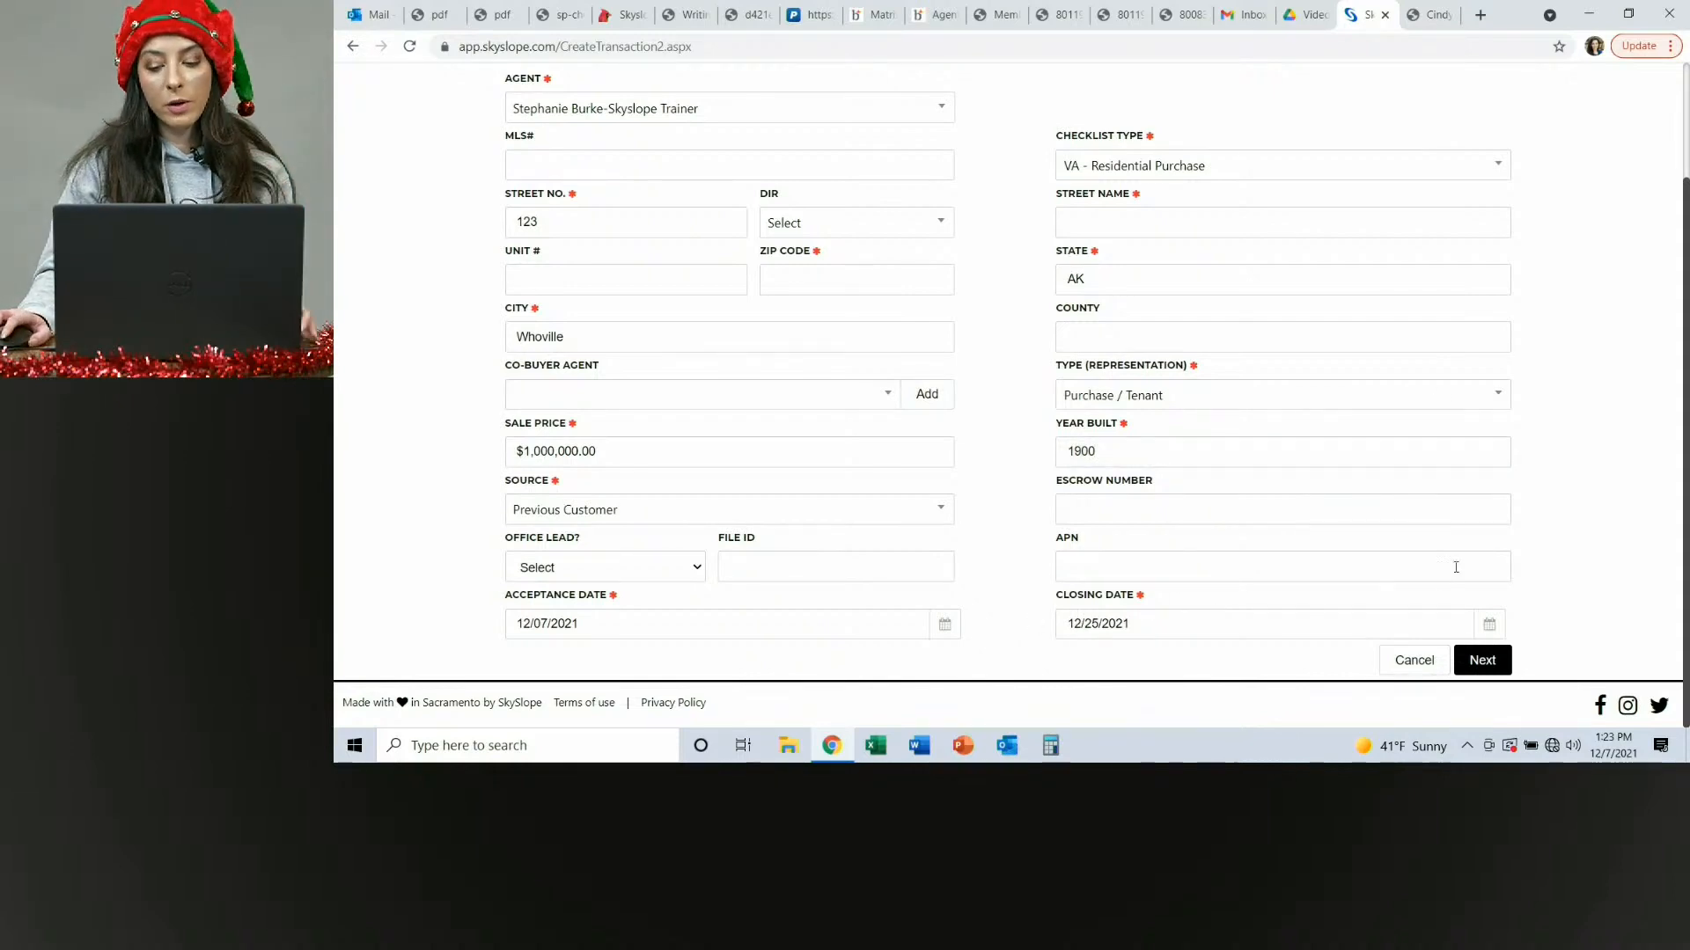
Enter Spruce as the property's street name.
{"action": "left_click", "coordinate": [1482, 660]}
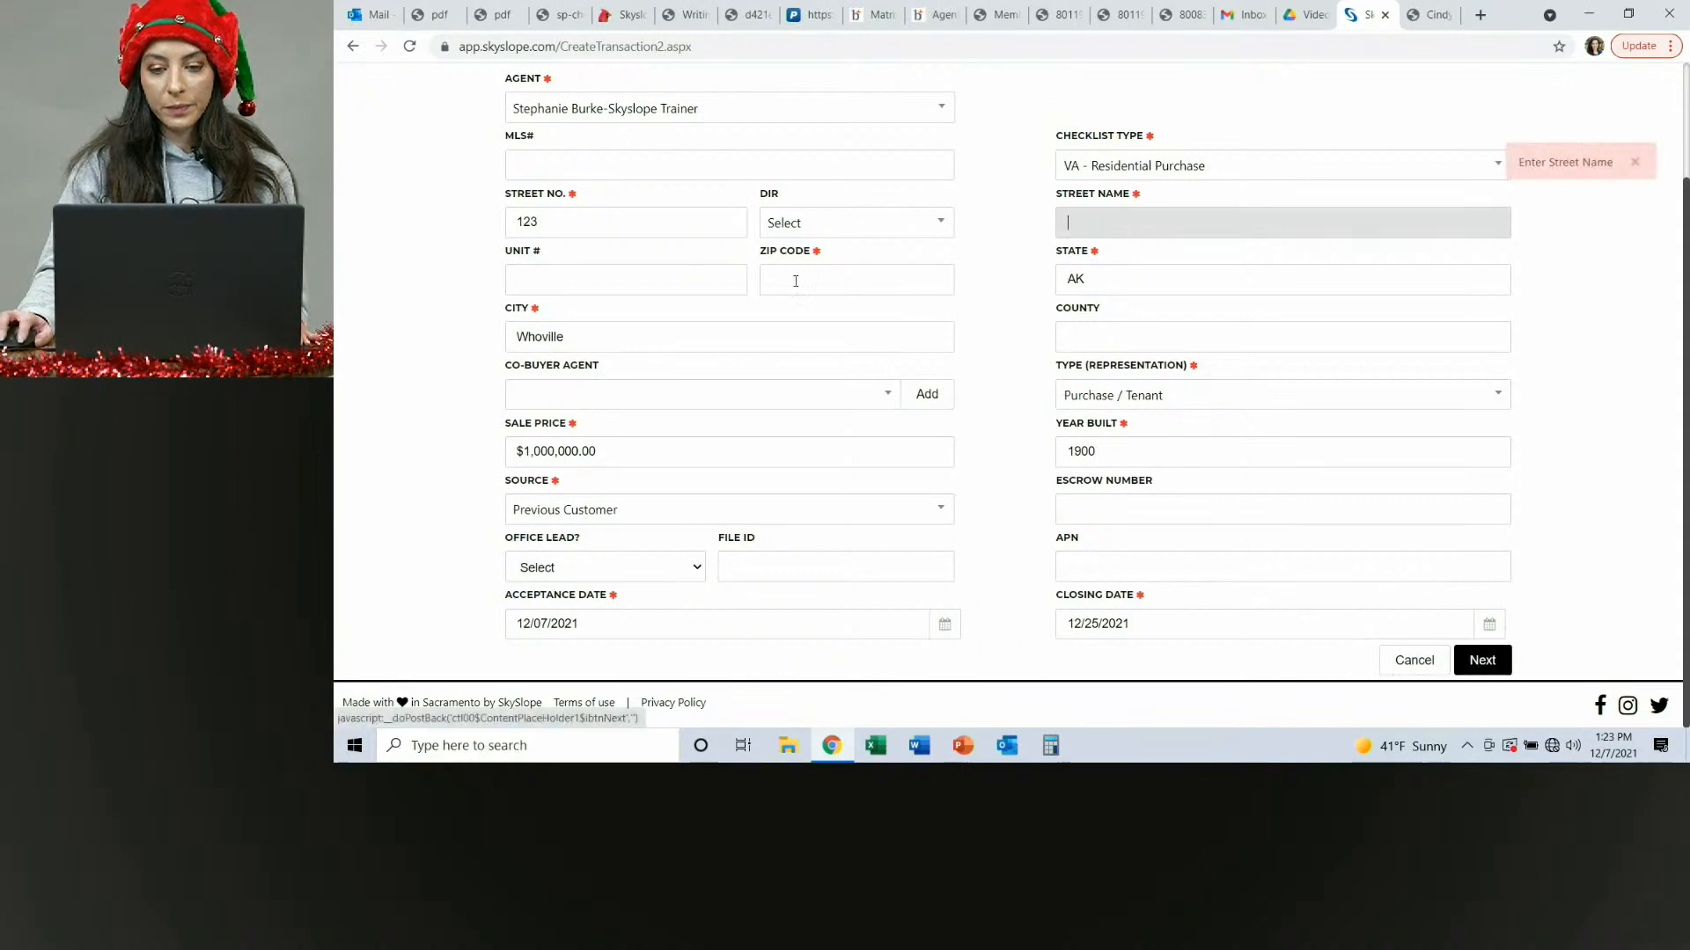
{"action": "left_click", "coordinate": [1219, 222]}
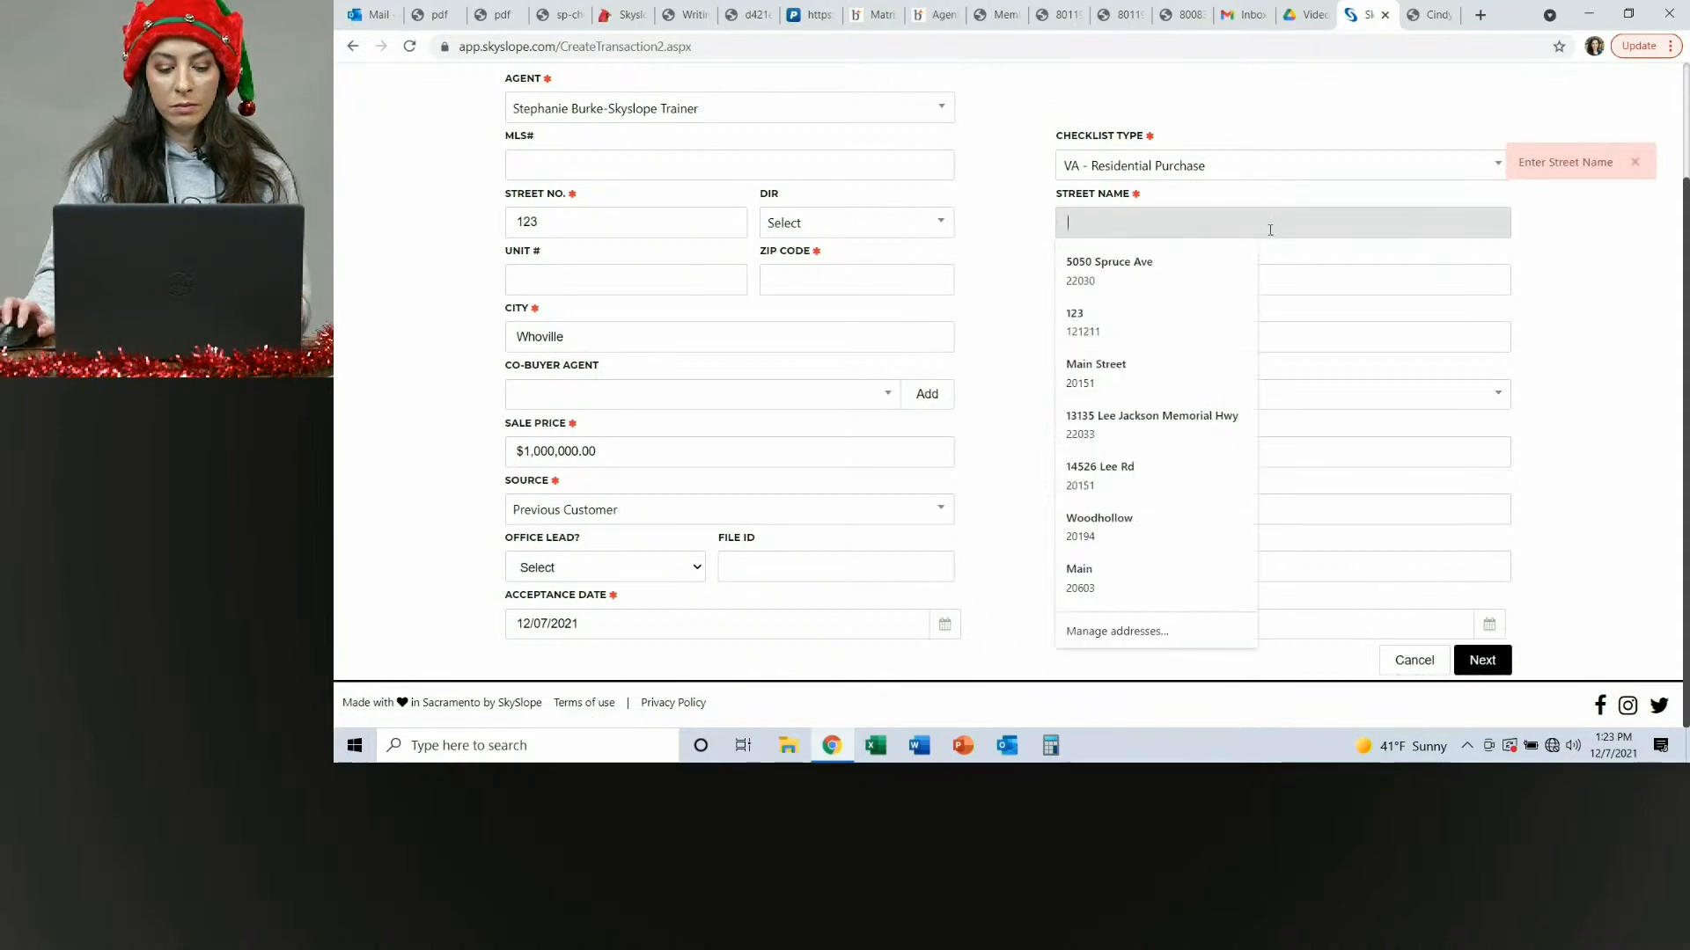
{"action": "type", "text": "Spruce"}
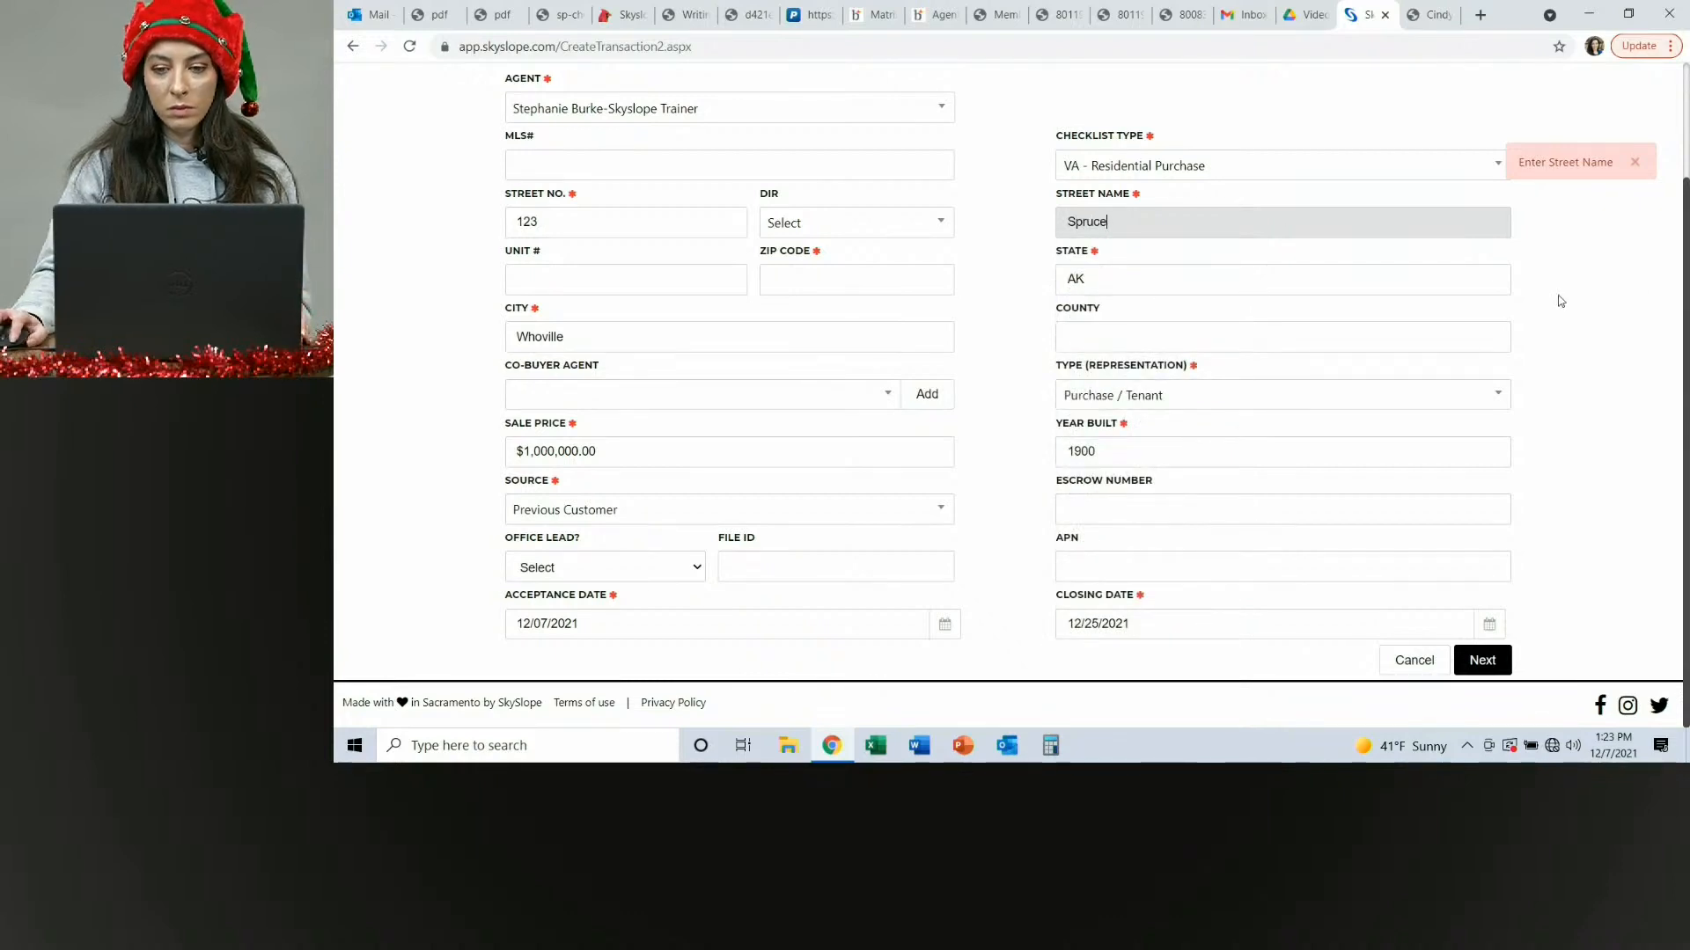
{"action": "left_click", "coordinate": [1563, 301]}
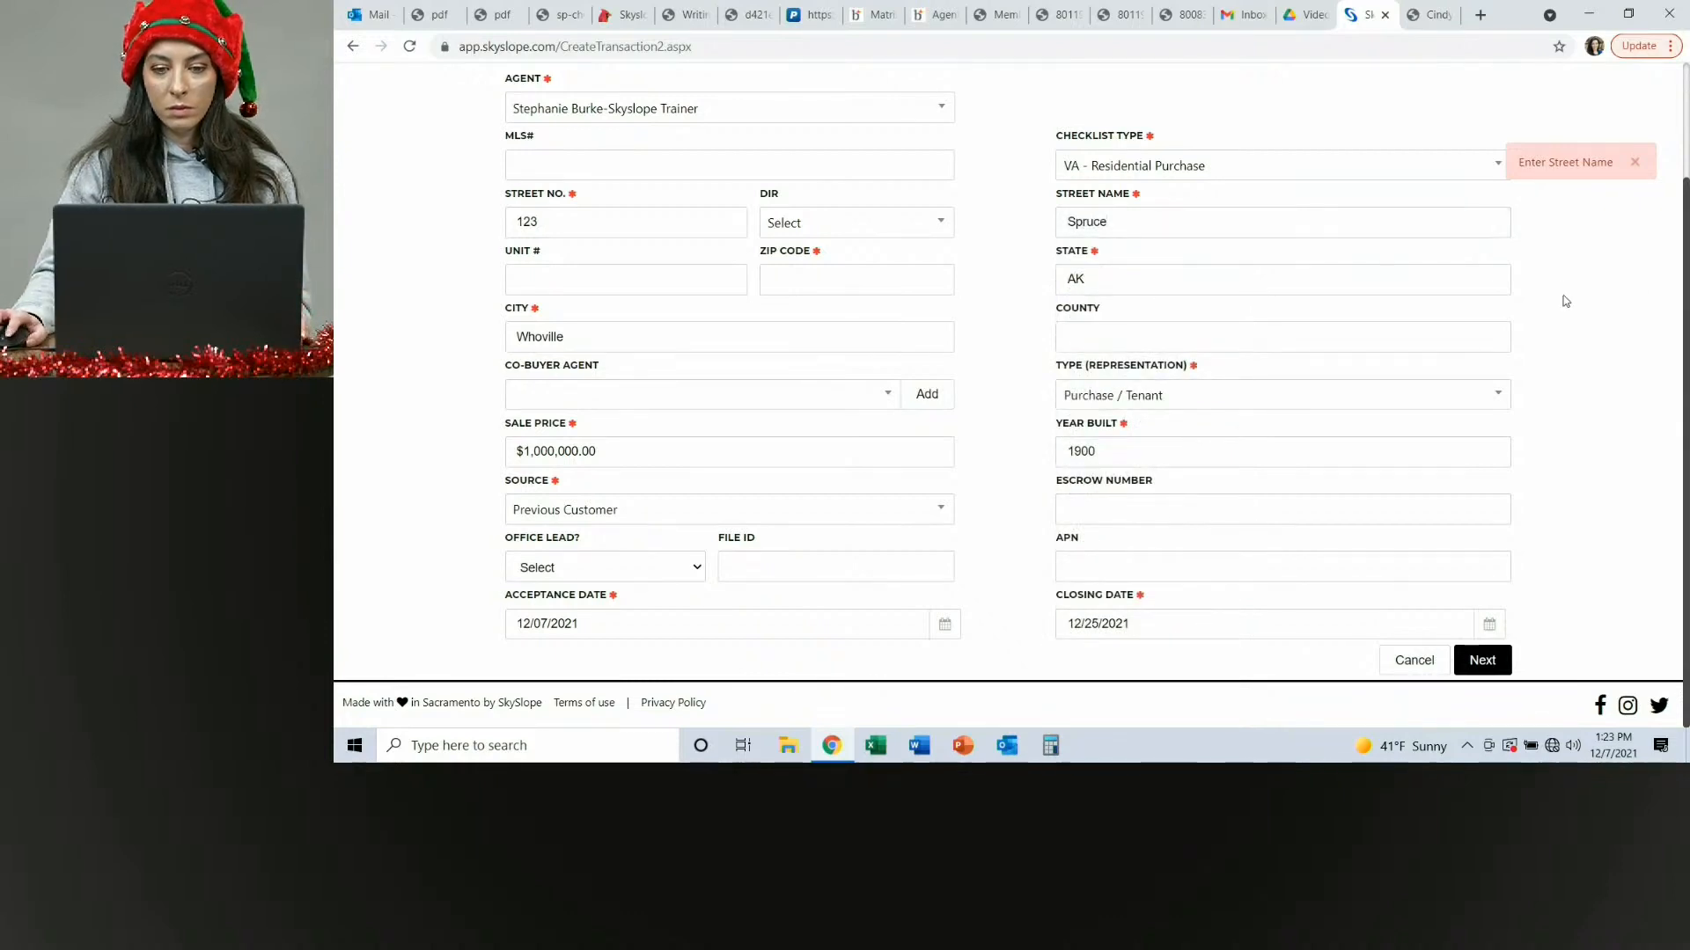
Enter 12111 as the property's zip code.
{"action": "left_click", "coordinate": [1491, 671]}
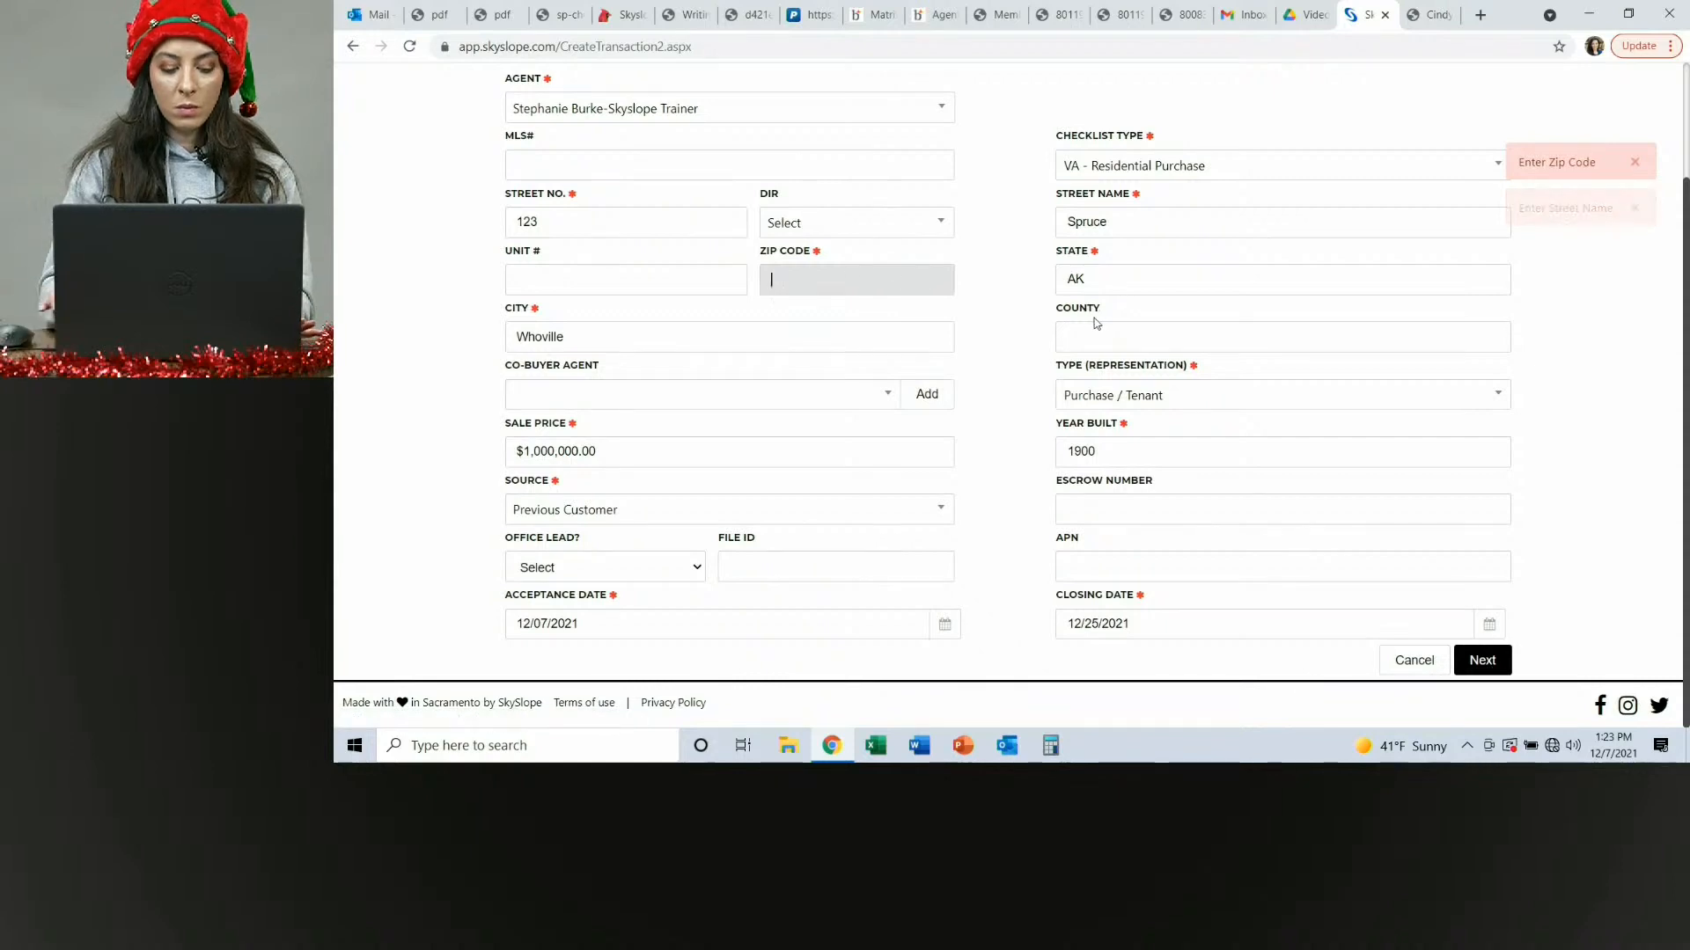
{"action": "type", "text": "12111"}
{"action": "left_click", "coordinate": [1594, 325]}
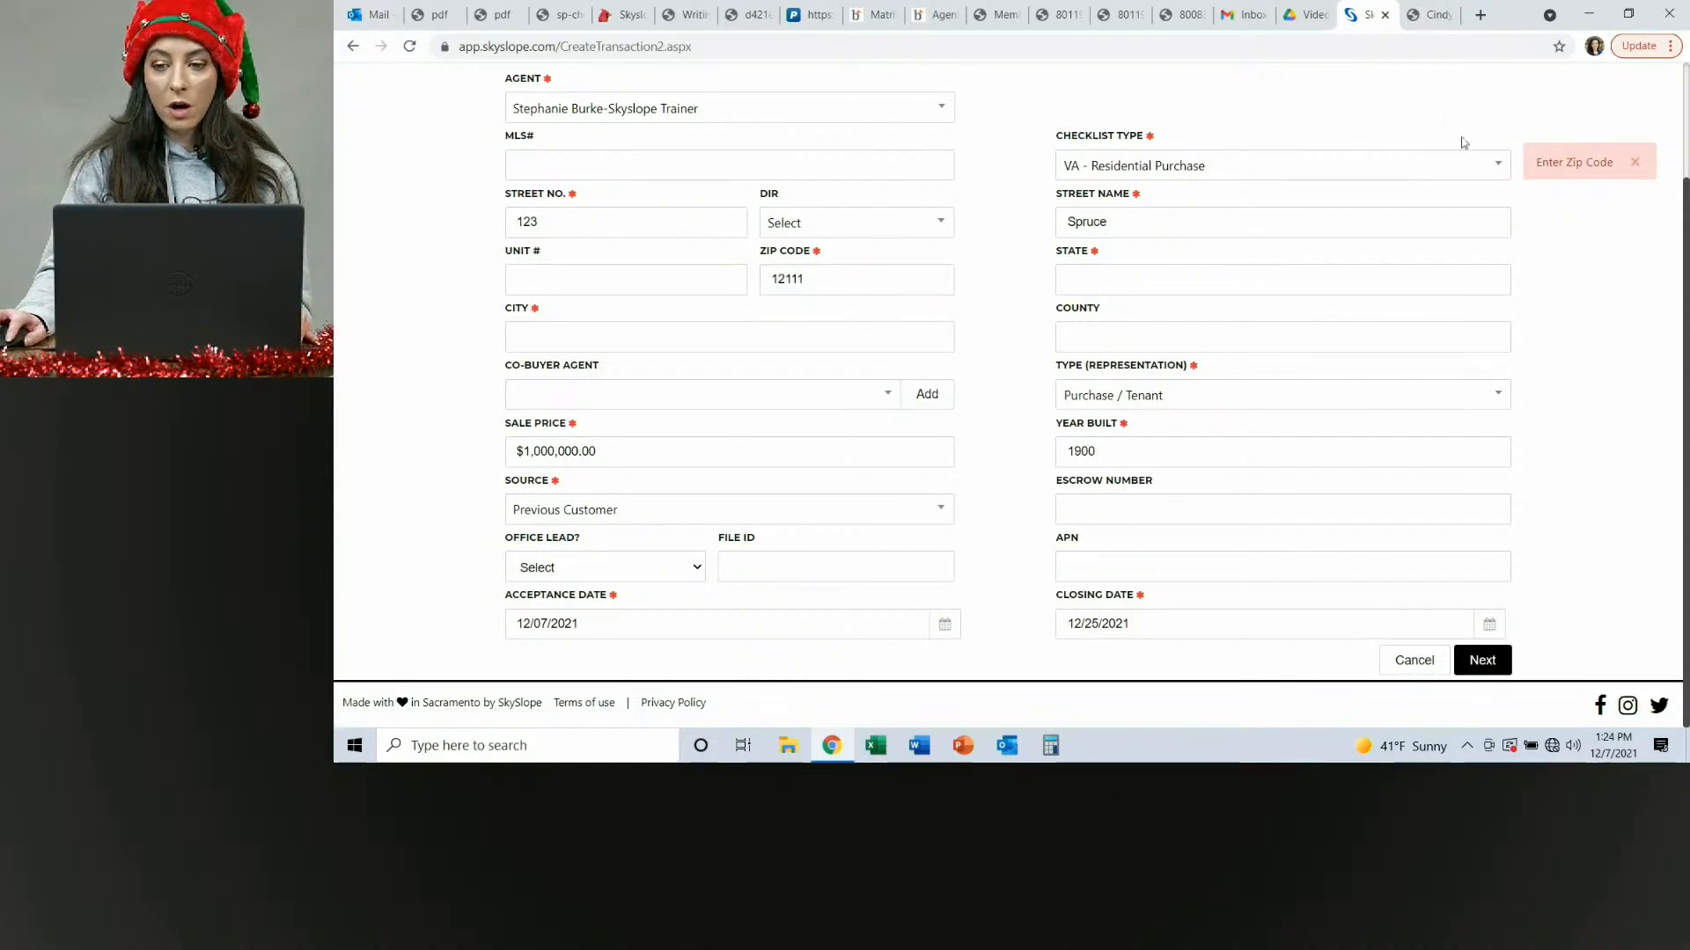
Re-enter Whoville as the property's city.
{"action": "left_click", "coordinate": [567, 337]}
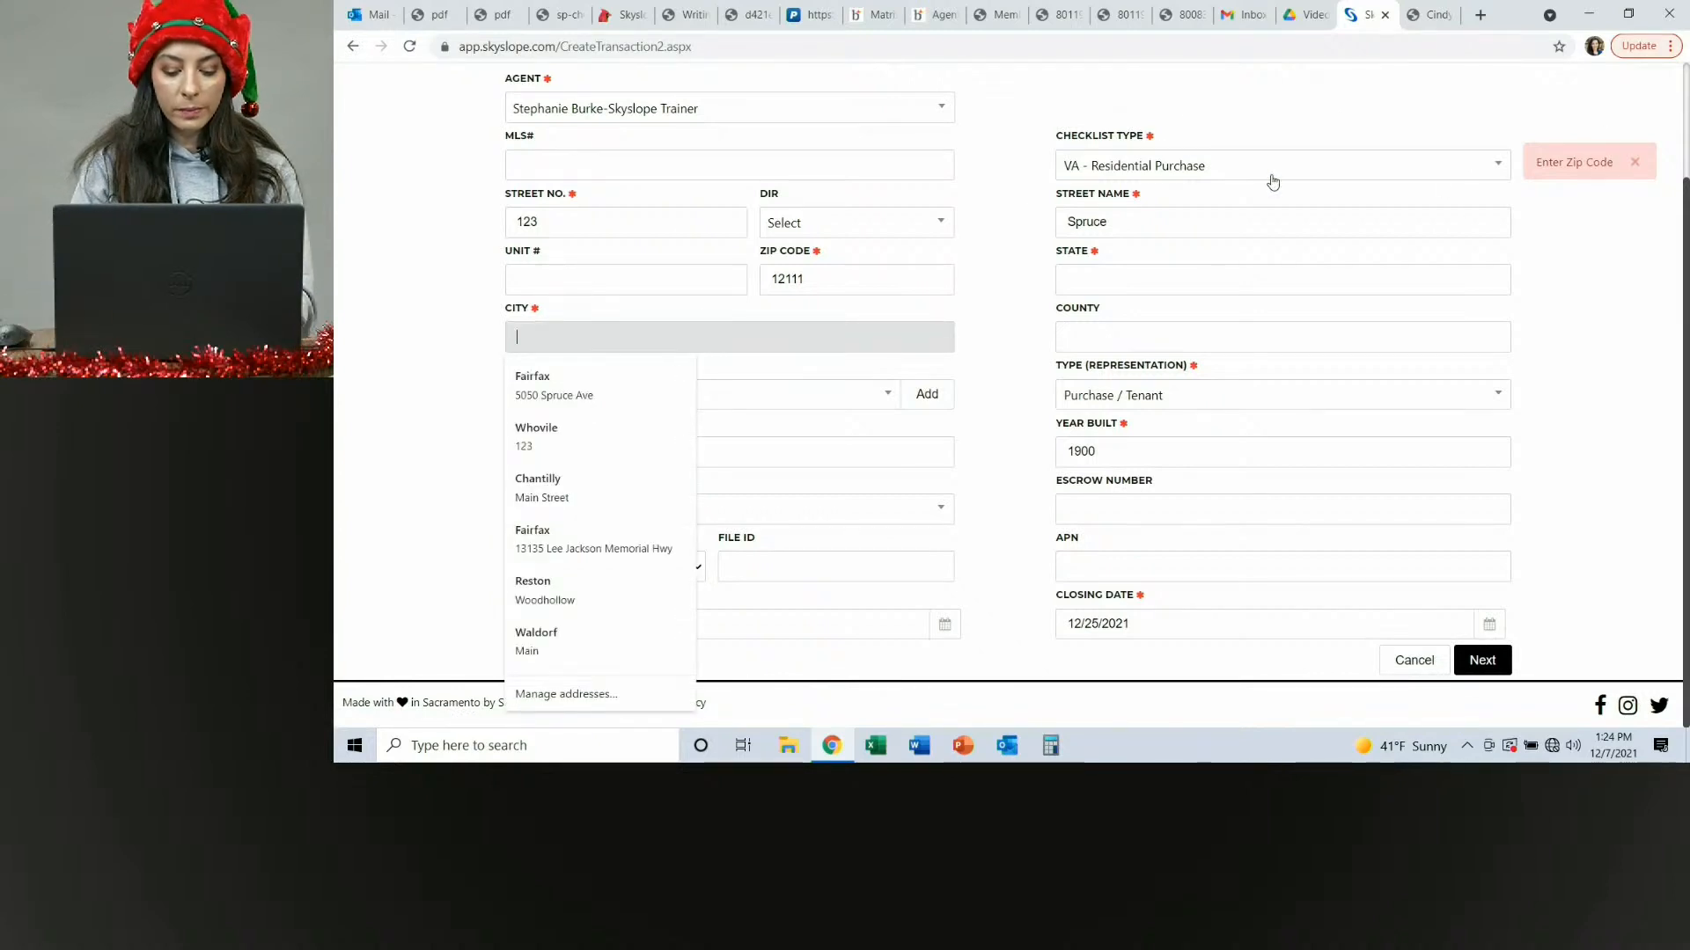
{"action": "type", "text": "Whoville"}
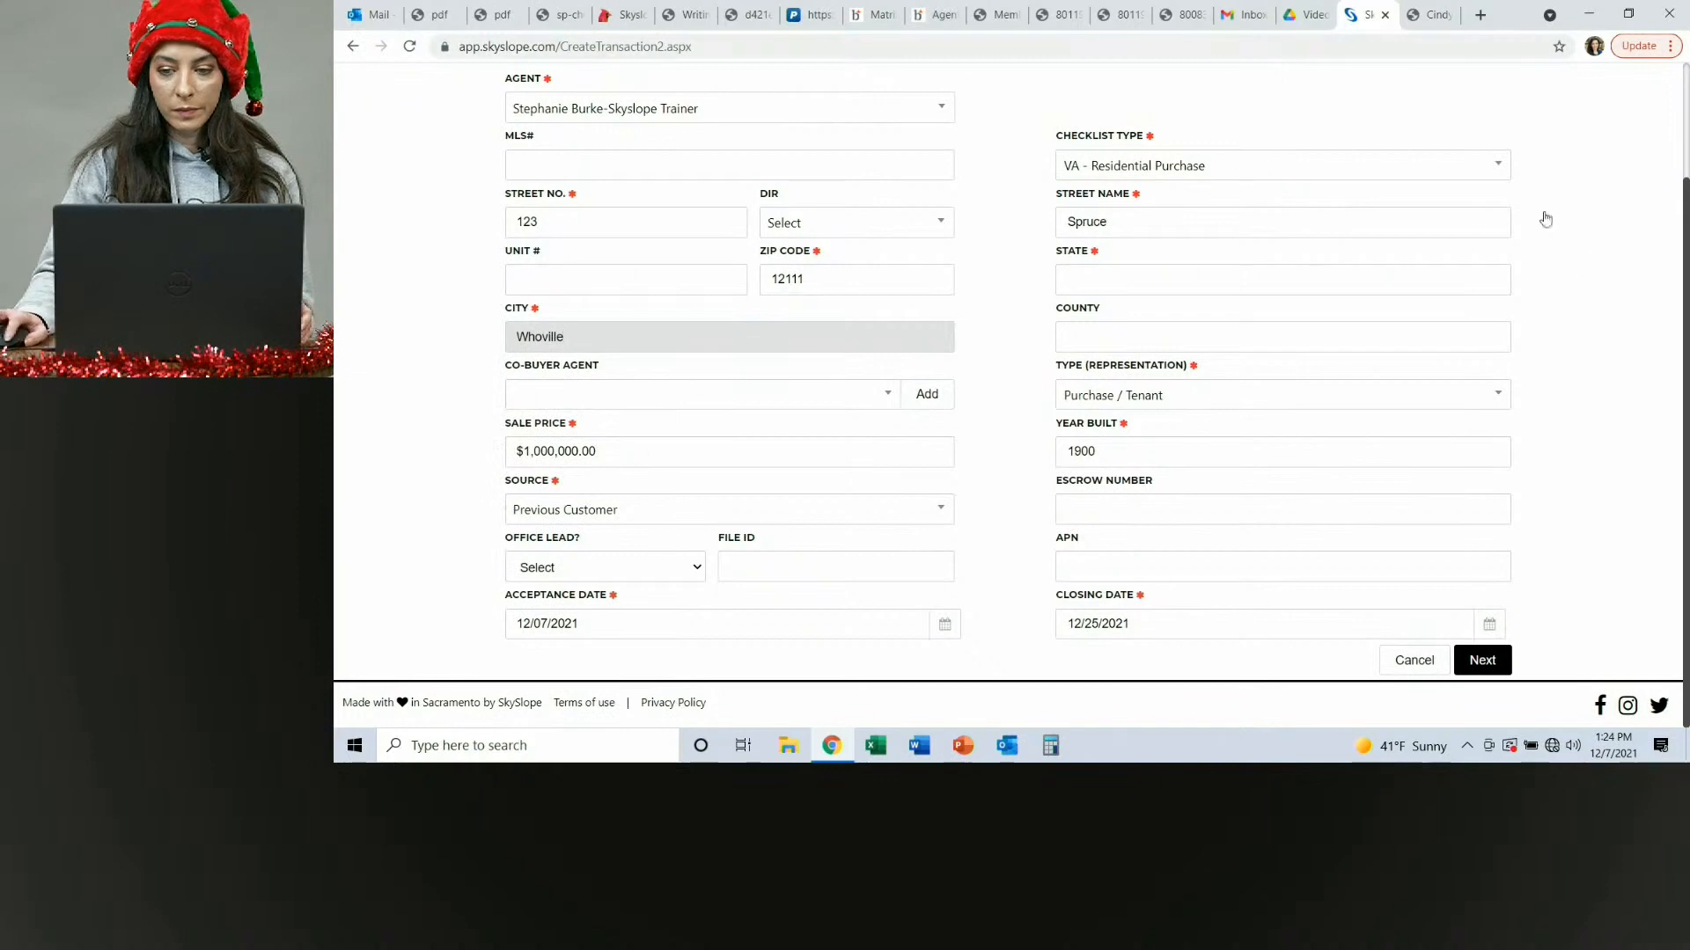
{"action": "left_click", "coordinate": [1547, 224]}
Set the property's state to AK and proceed to the transaction contacts.
{"action": "left_click", "coordinate": [1142, 276]}
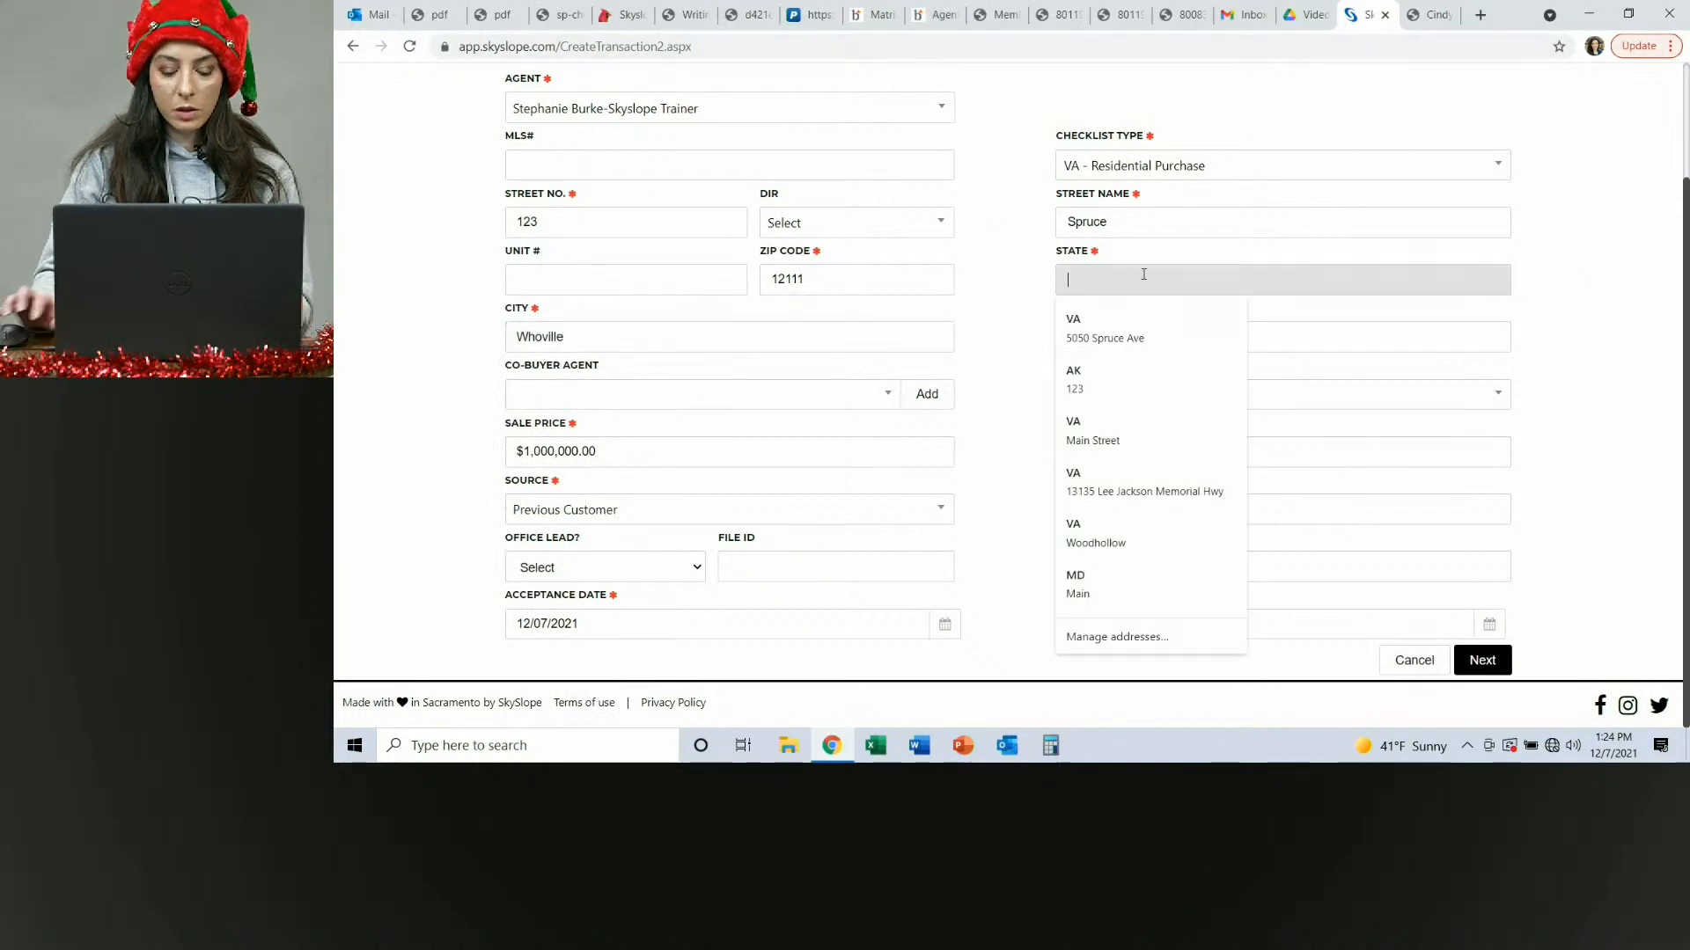
{"action": "type", "text": "VA"}
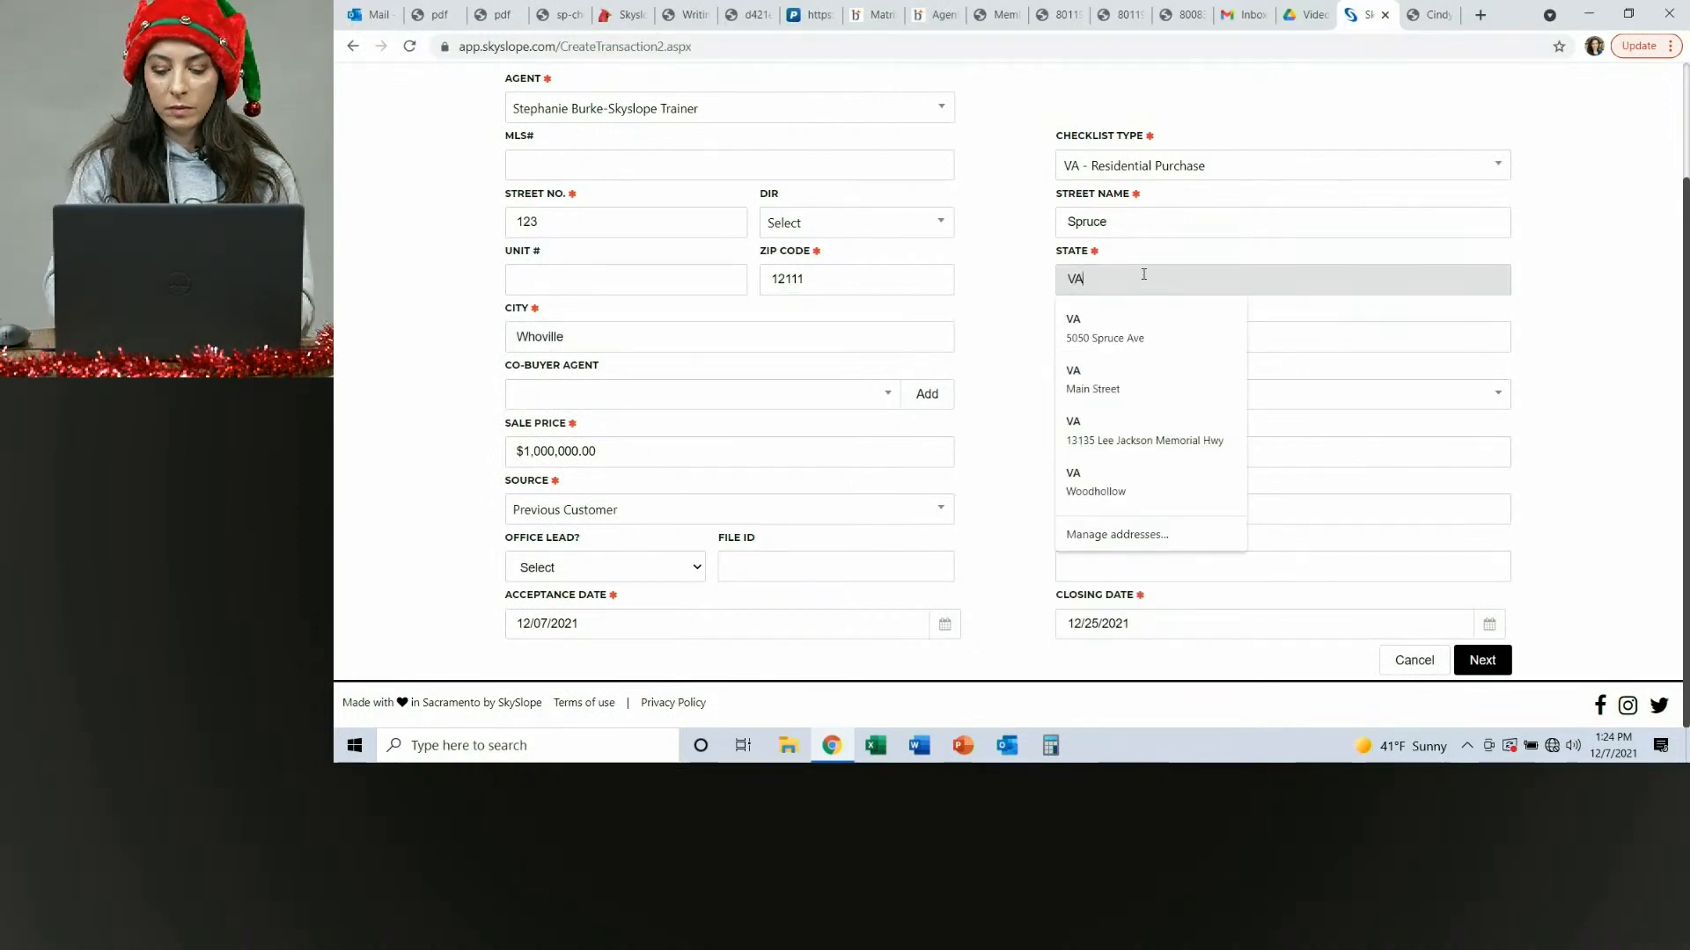
{"action": "key", "text": "BackSpace"}
{"action": "key", "text": "BackSpace"}
{"action": "type", "text": "AK"}
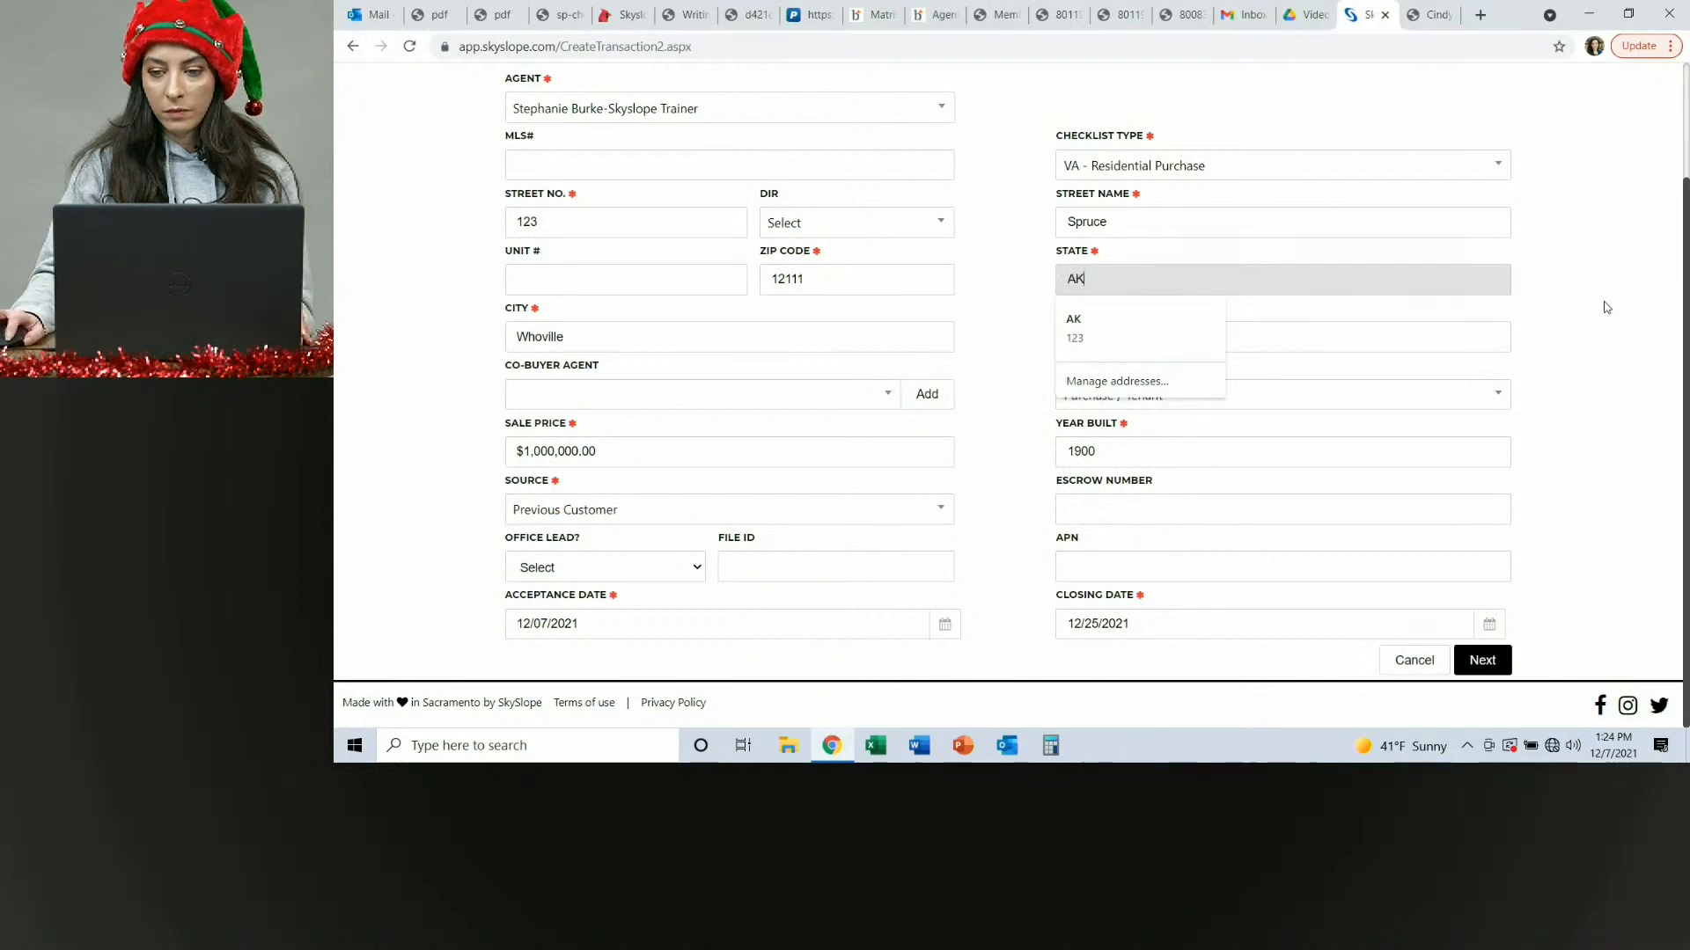
{"action": "left_click", "coordinate": [1550, 349]}
{"action": "left_click", "coordinate": [1482, 660]}
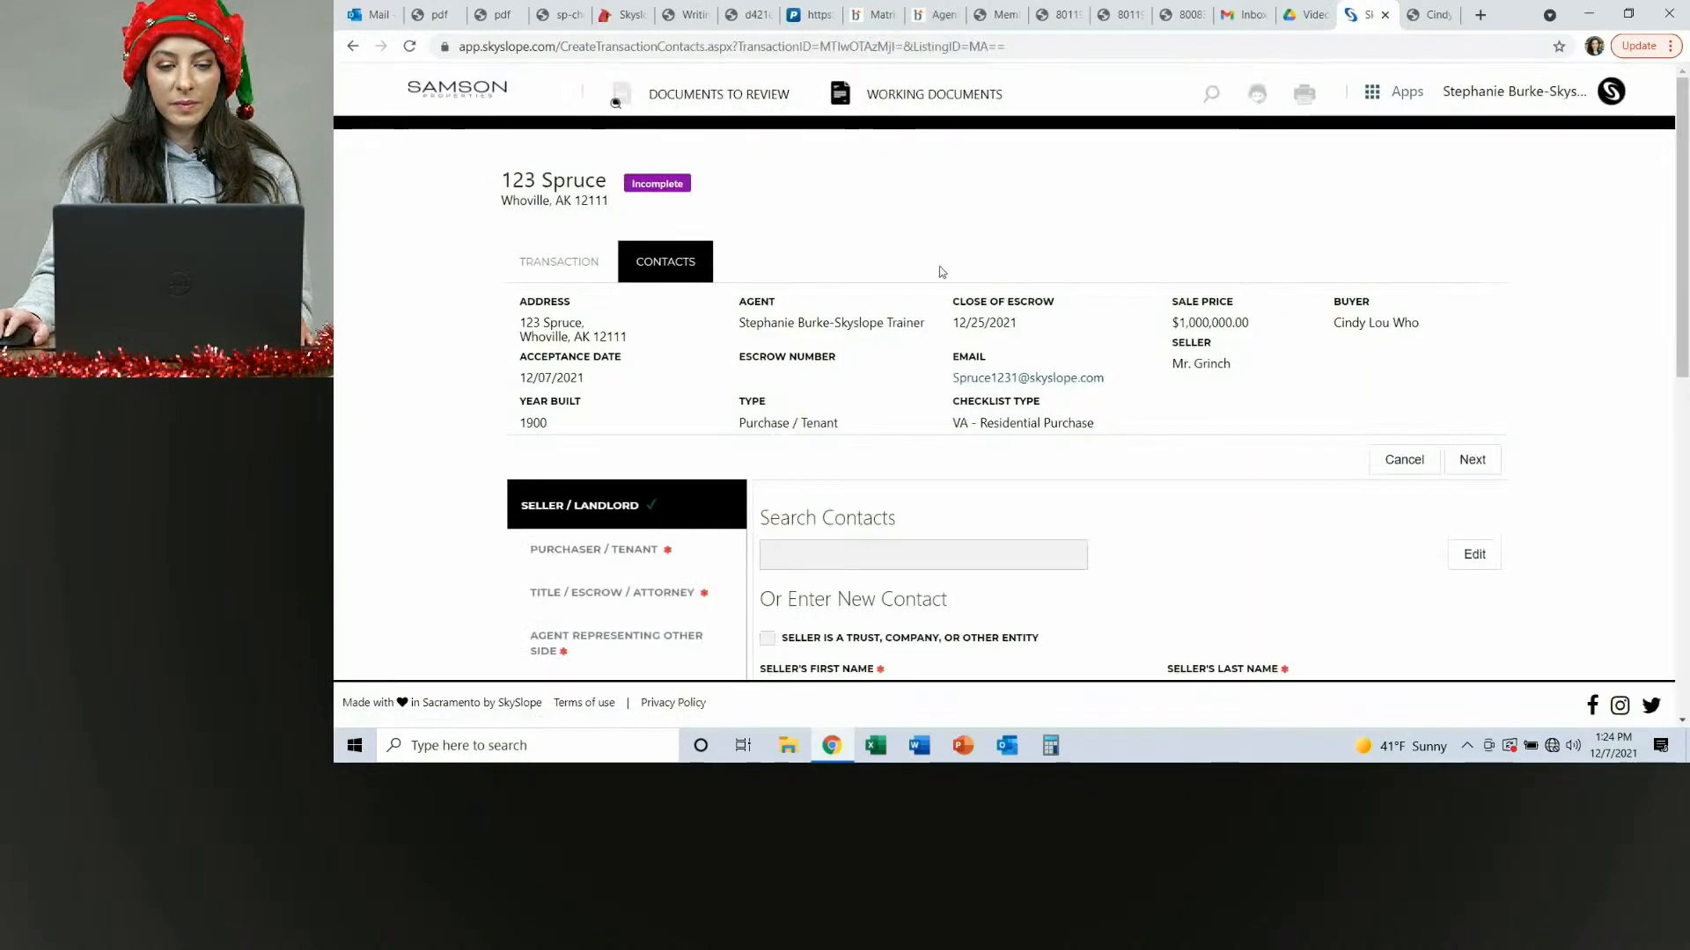
Enter the buyer's phone number in the purchaser contact and save it.
{"action": "scroll", "coordinate": [938, 271], "scroll_direction": "down", "scroll_amount": 3}
{"action": "left_click", "coordinate": [629, 282]}
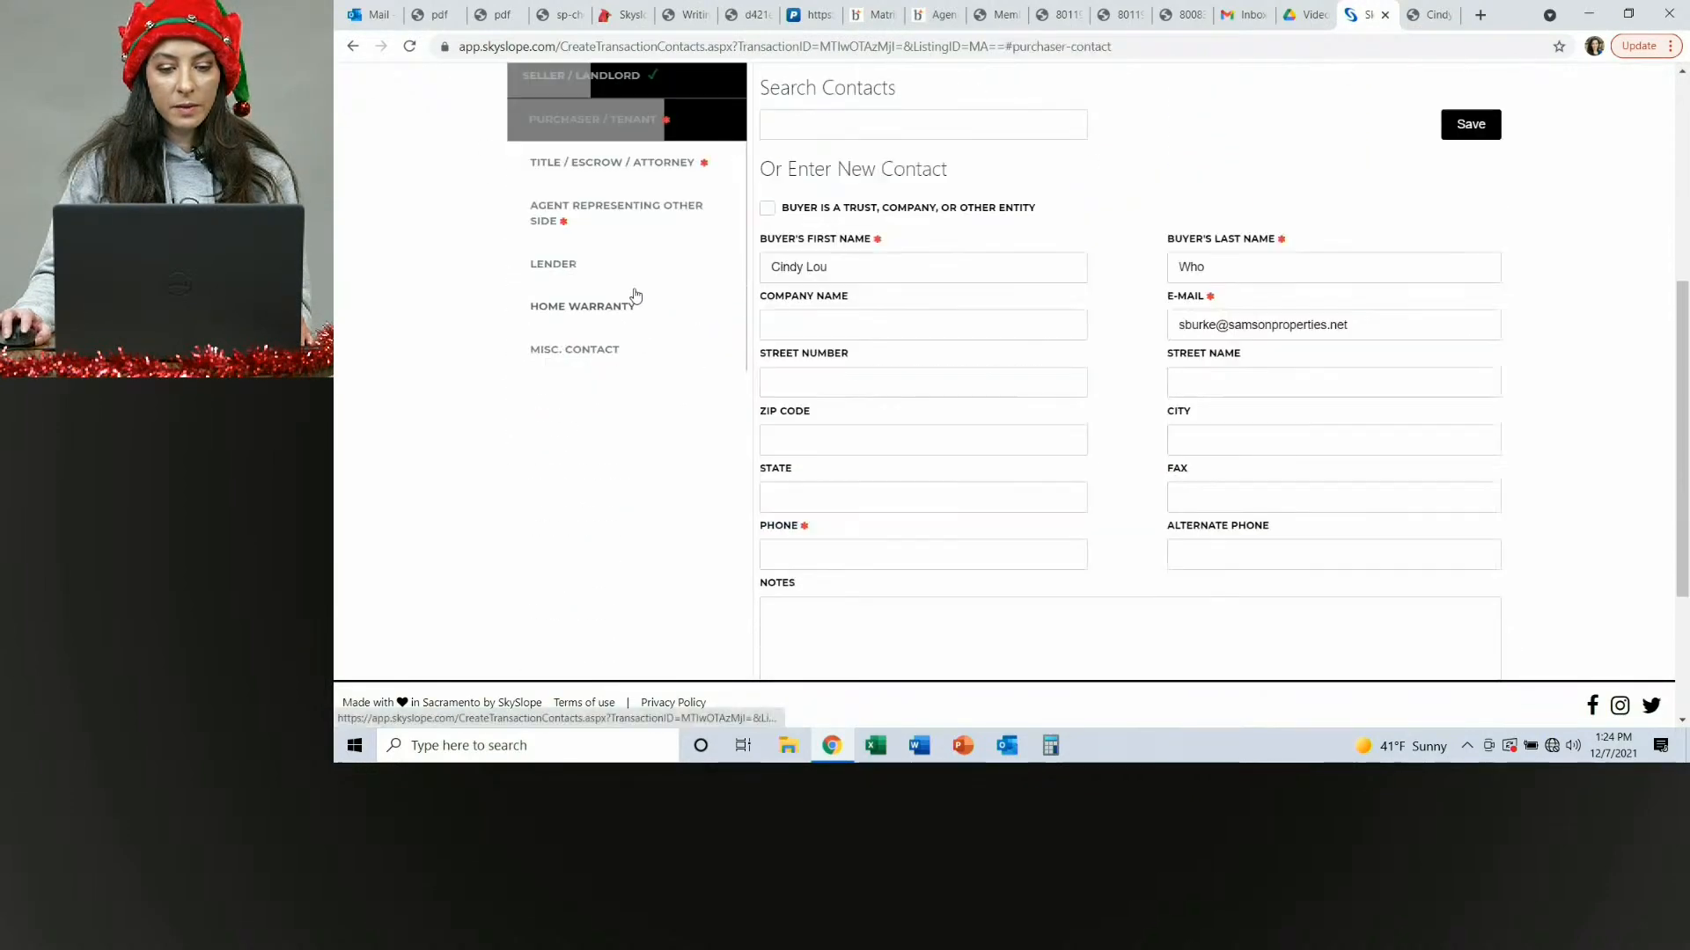
{"action": "scroll", "coordinate": [629, 220], "scroll_direction": "up", "scroll_amount": 3}
{"action": "left_click", "coordinate": [607, 253]}
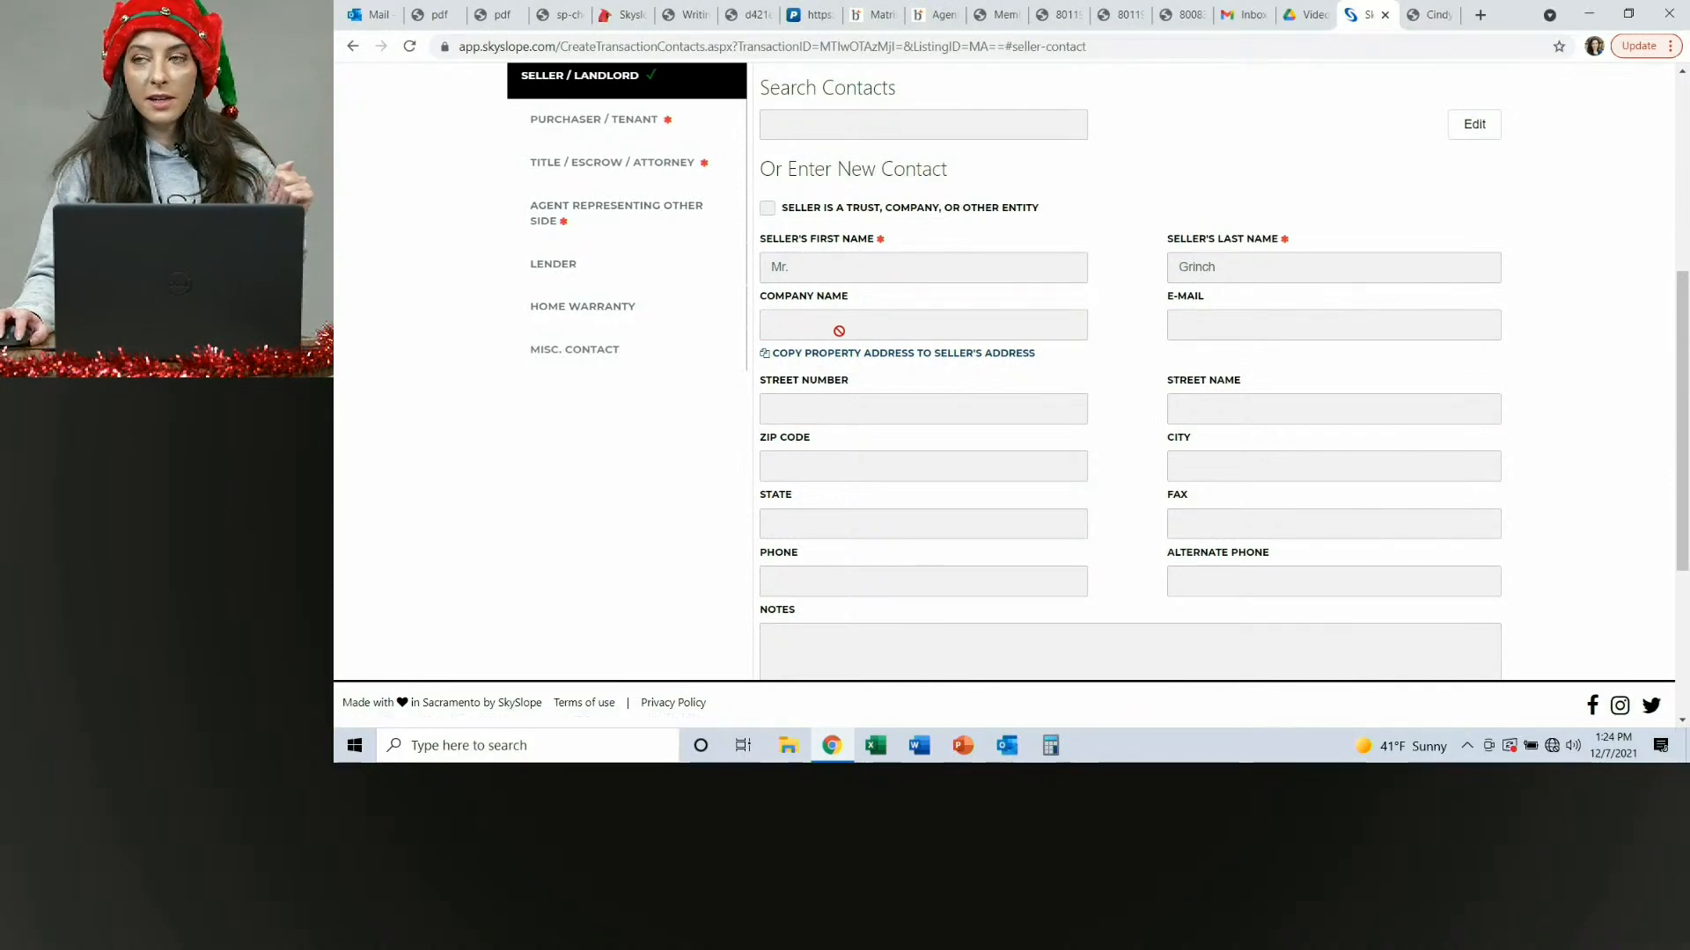
{"action": "scroll", "coordinate": [846, 333], "scroll_direction": "up", "scroll_amount": 1}
{"action": "left_click", "coordinate": [564, 209]}
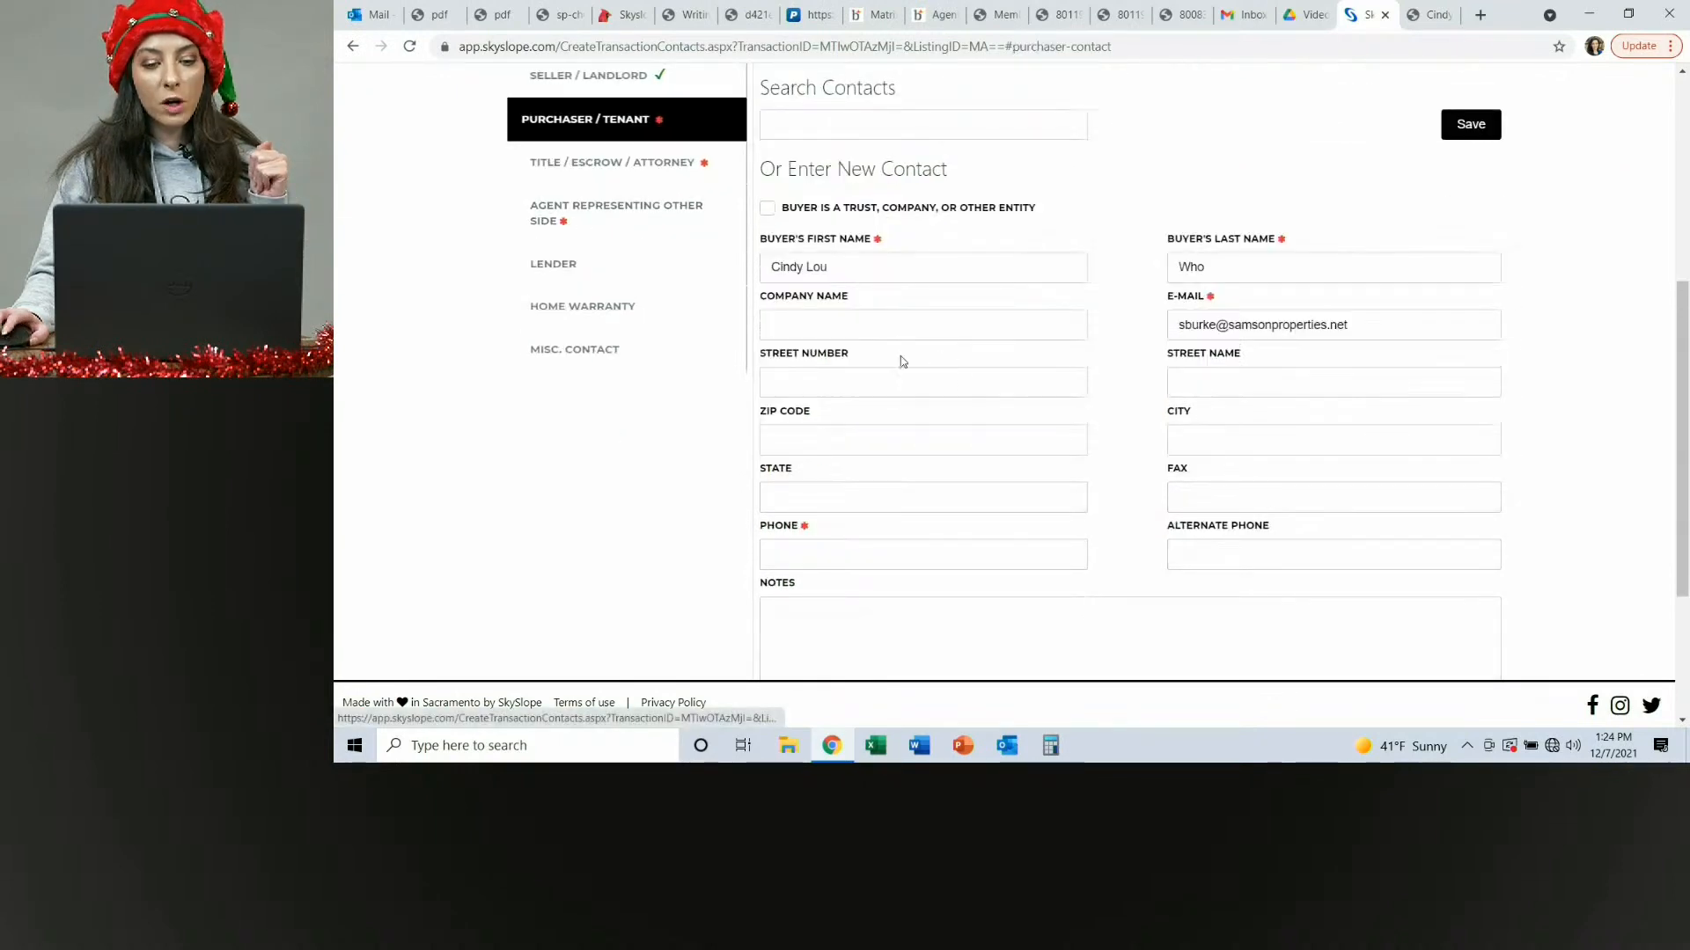
{"action": "left_click", "coordinate": [854, 547]}
{"action": "type", "text": "123-"}
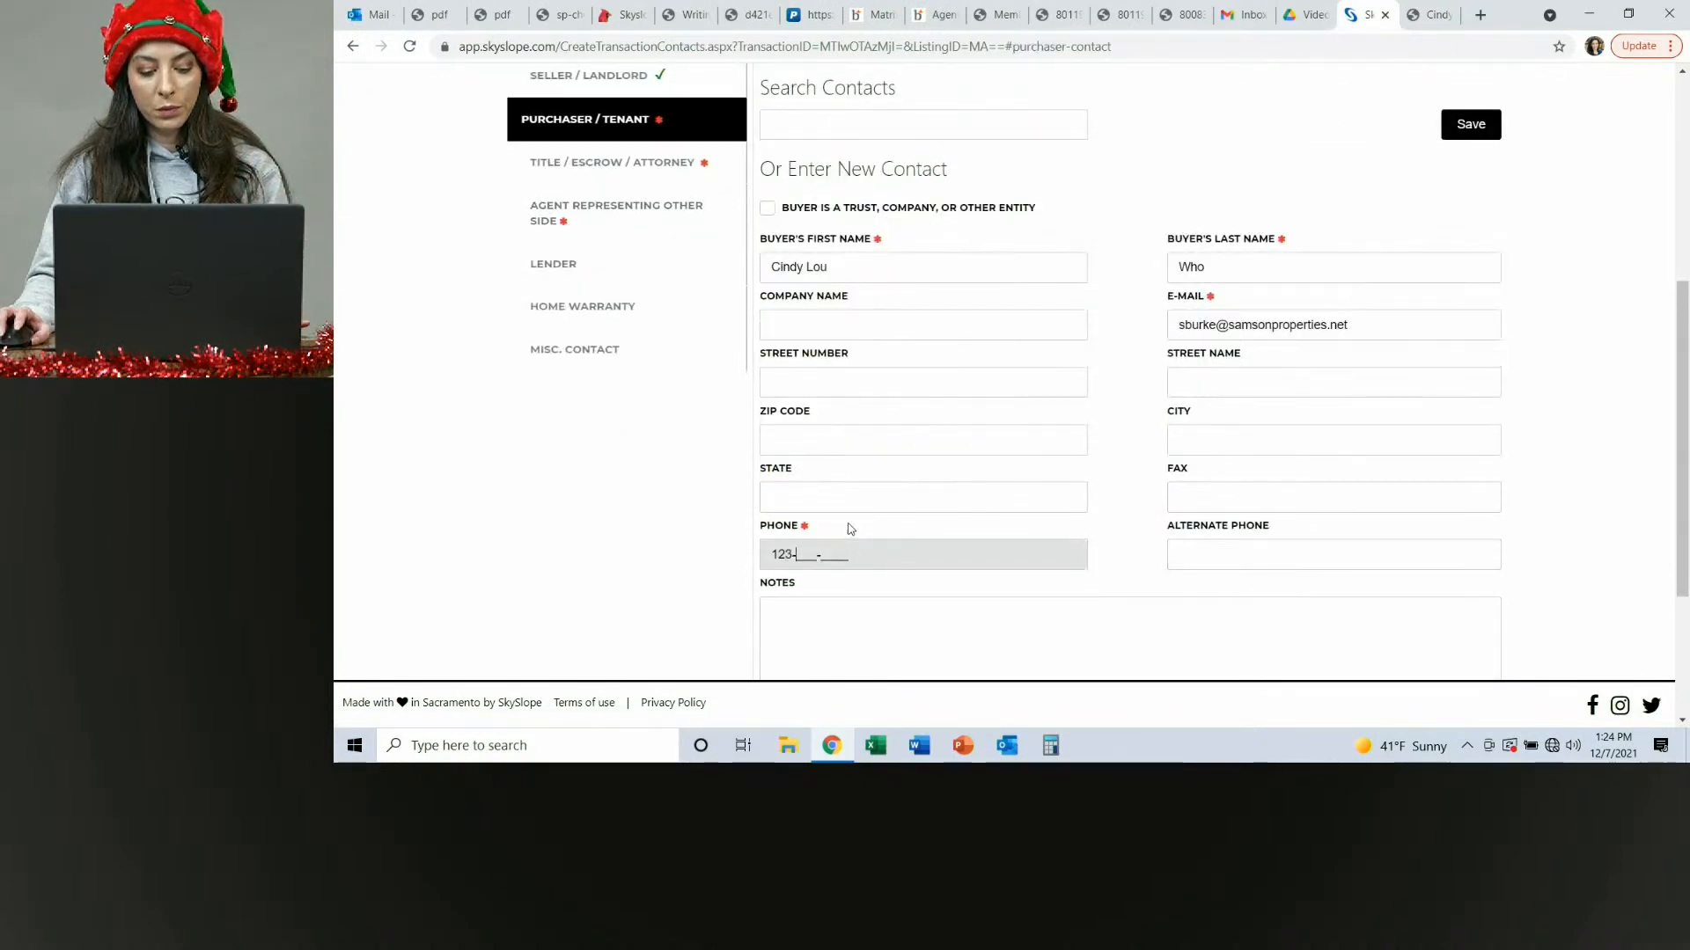
{"action": "type", "text": "456-"}
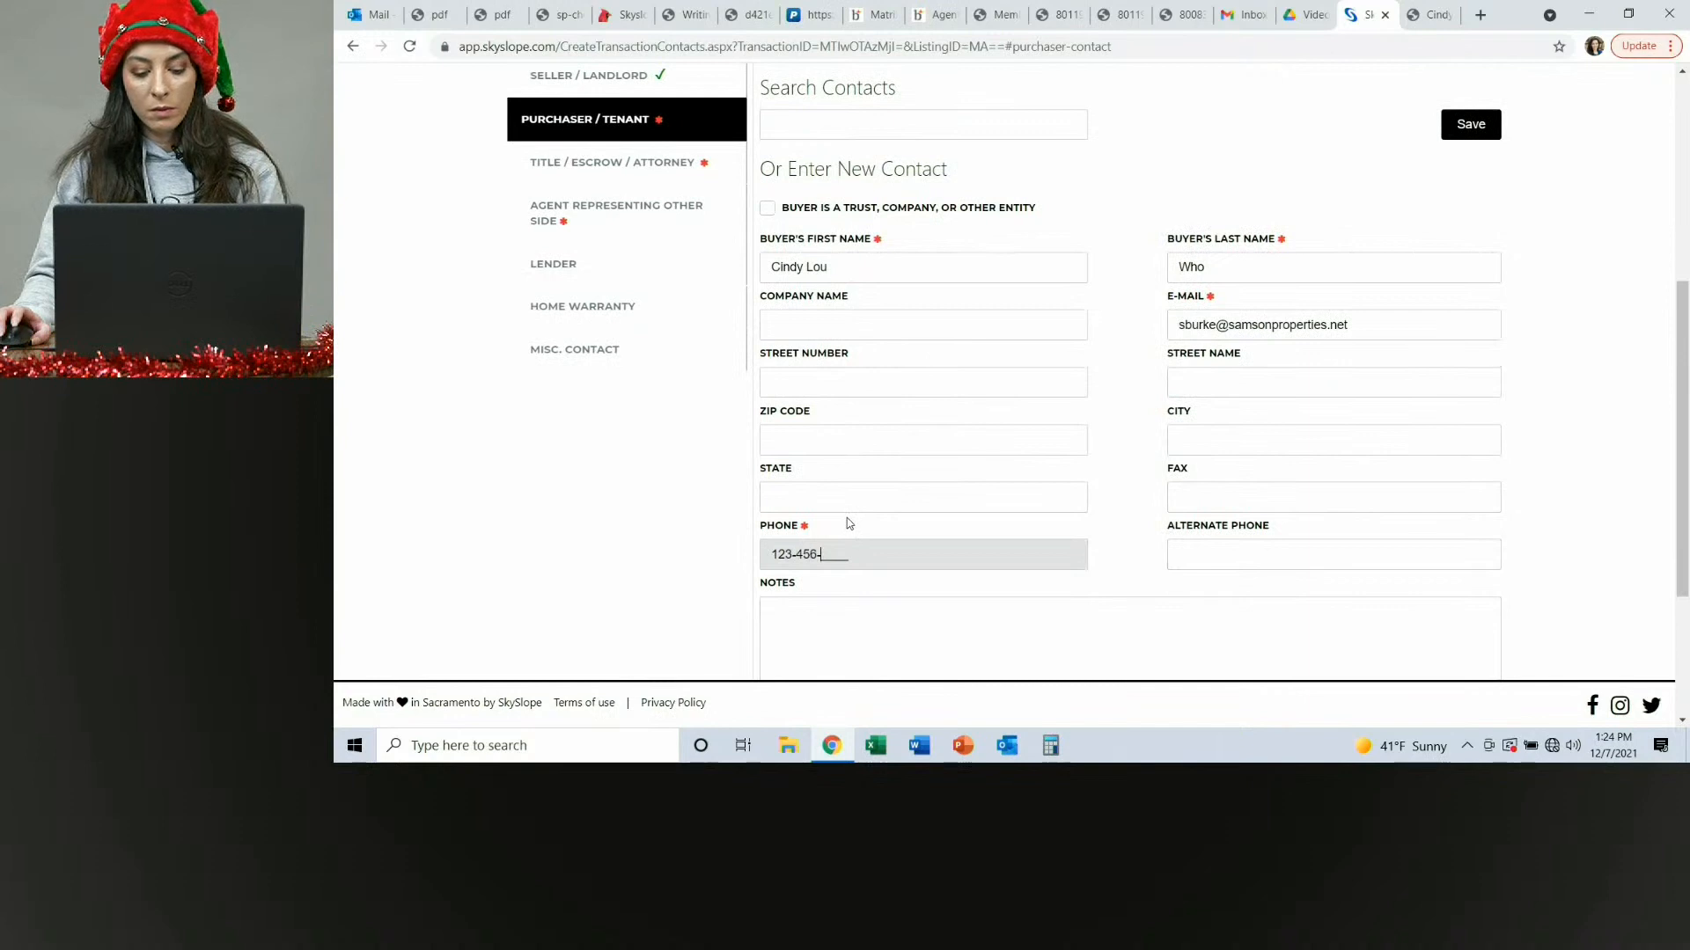
{"action": "type", "text": "7890"}
{"action": "left_click", "coordinate": [1154, 473]}
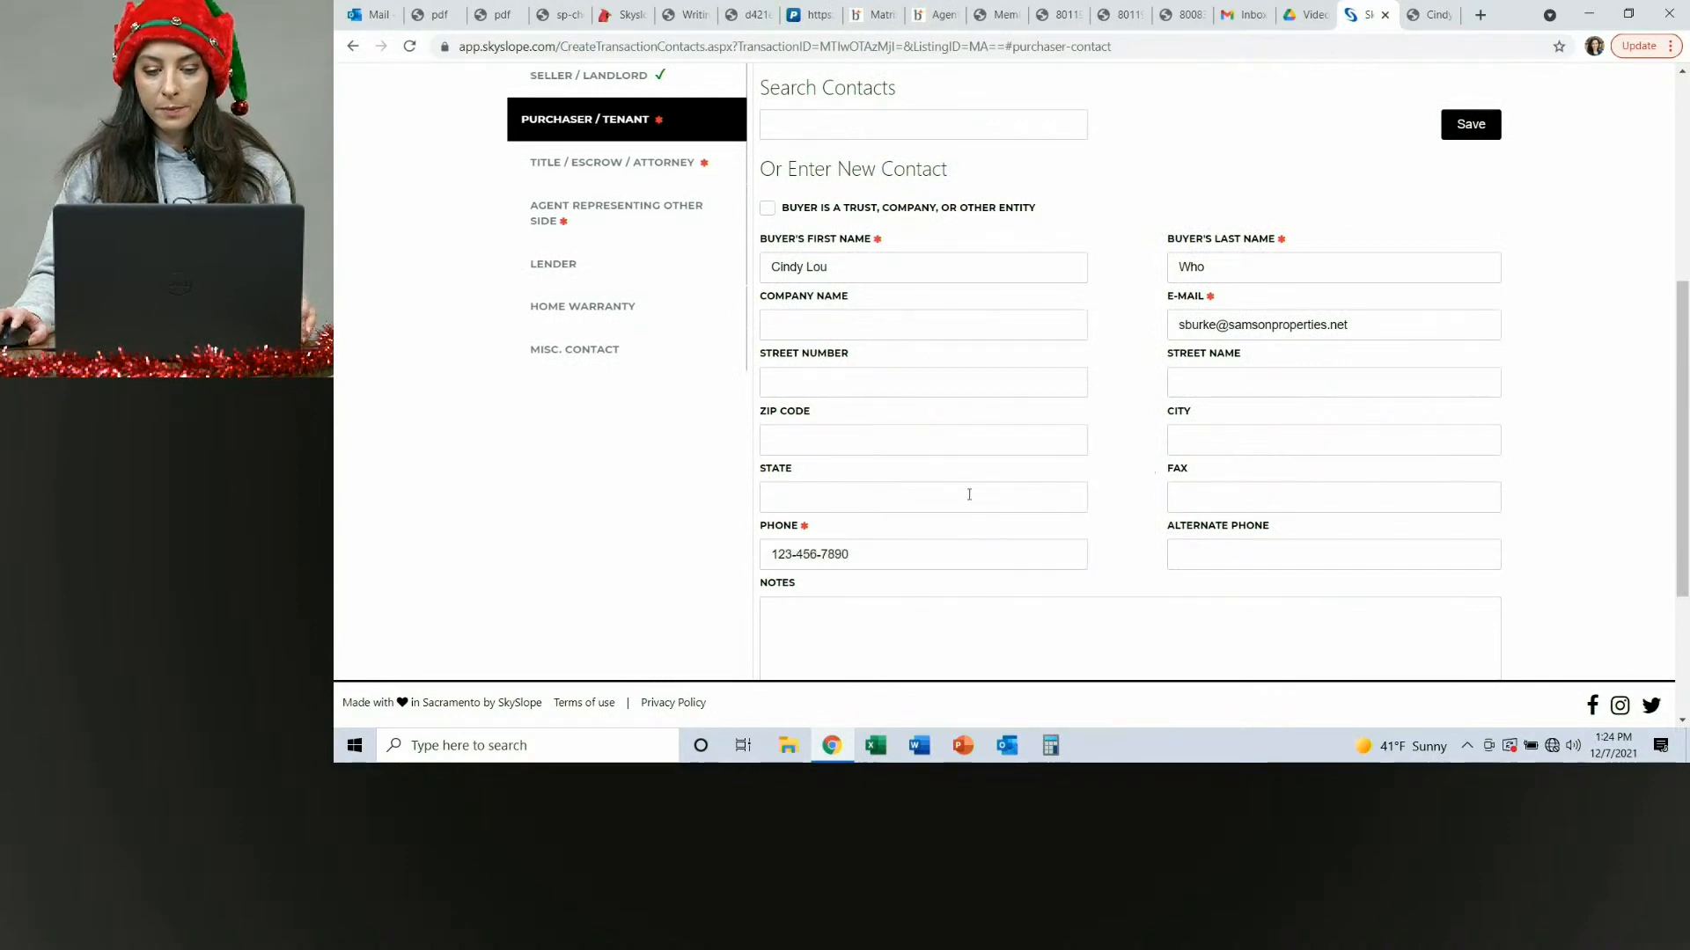
{"action": "left_click", "coordinate": [1487, 127]}
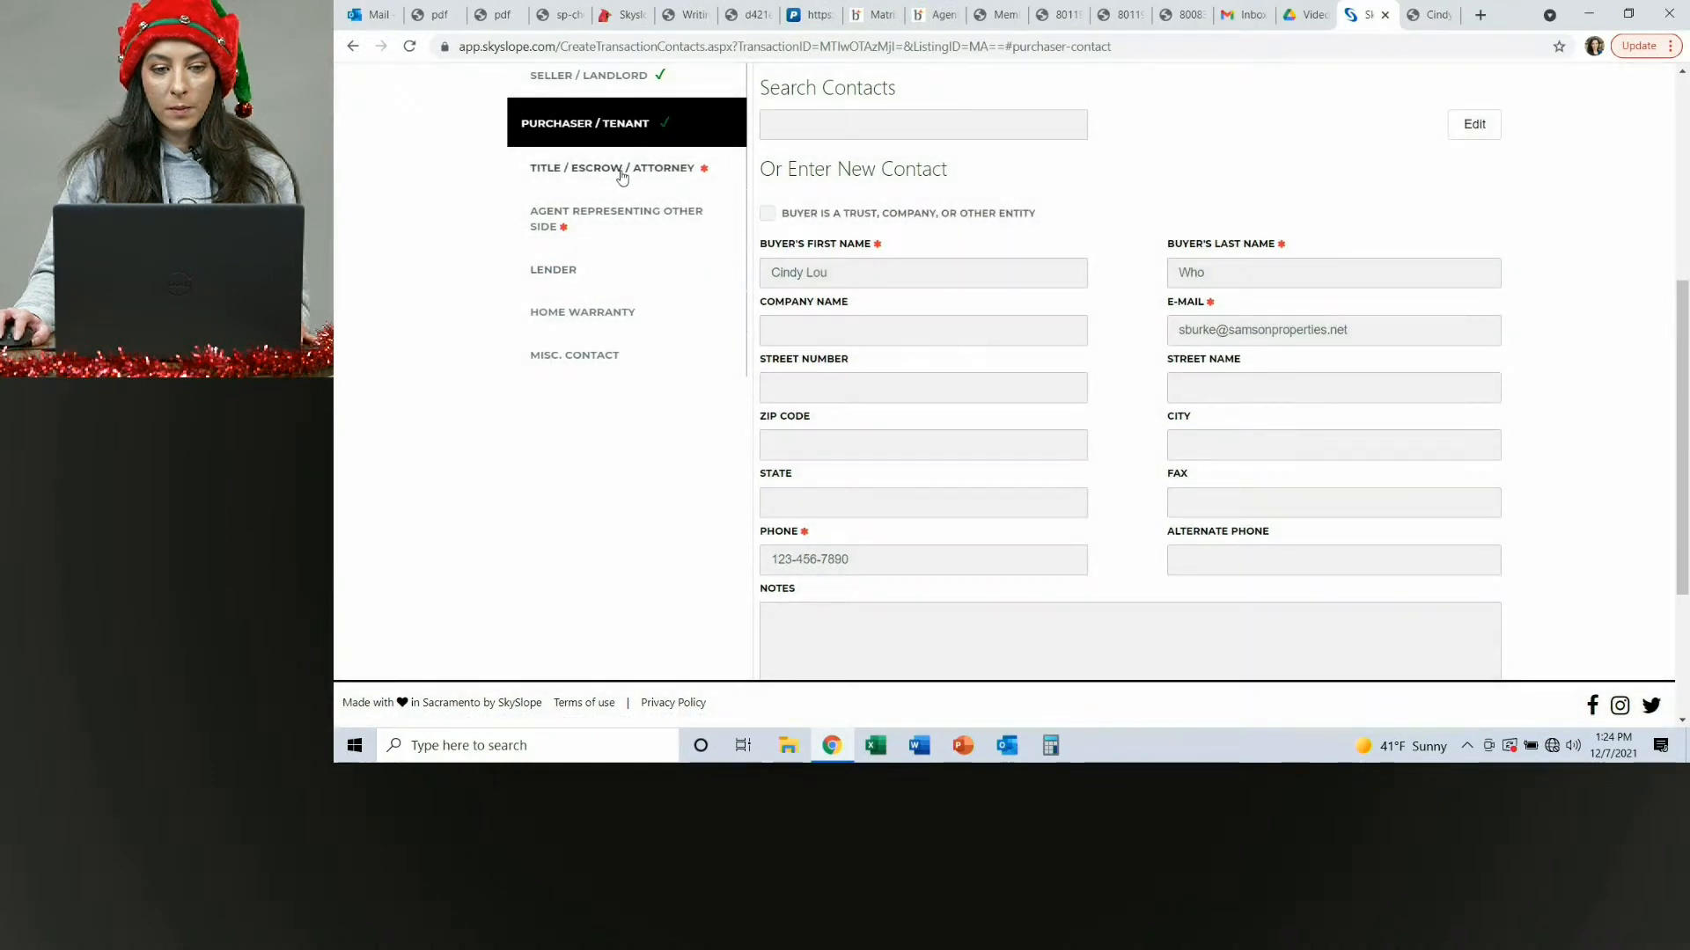
Add Cardinal Title Group as the title company contact and save it.
{"action": "left_click", "coordinate": [609, 162]}
{"action": "left_click", "coordinate": [877, 557]}
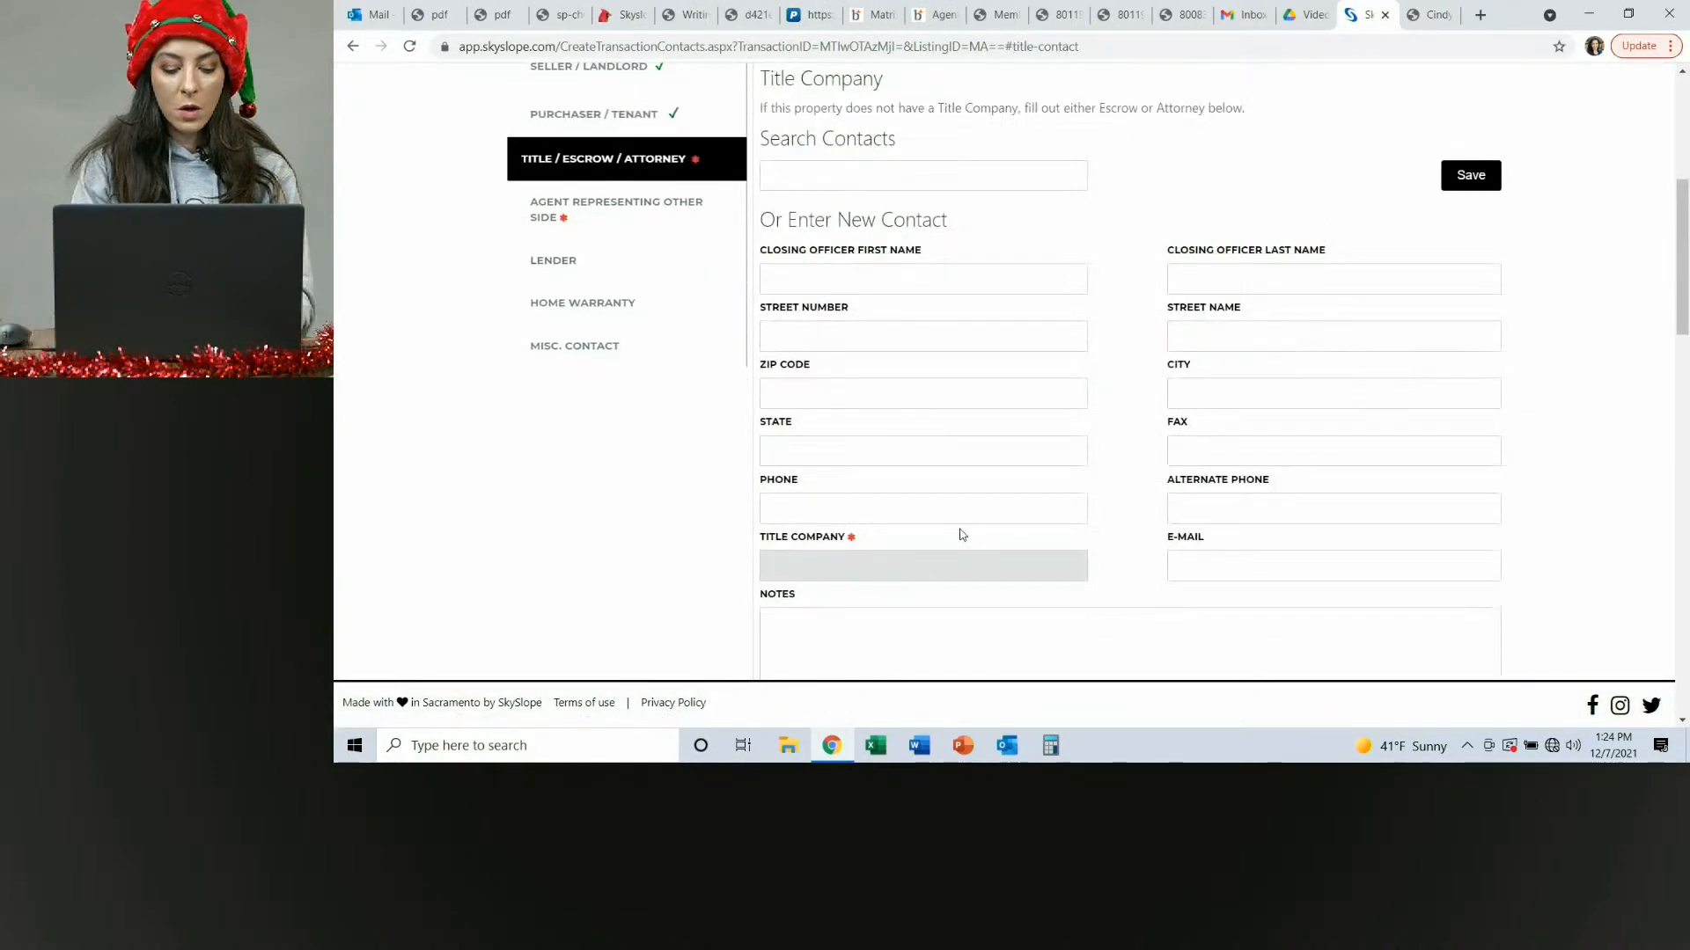
{"action": "type", "text": "Cardinal Title"}
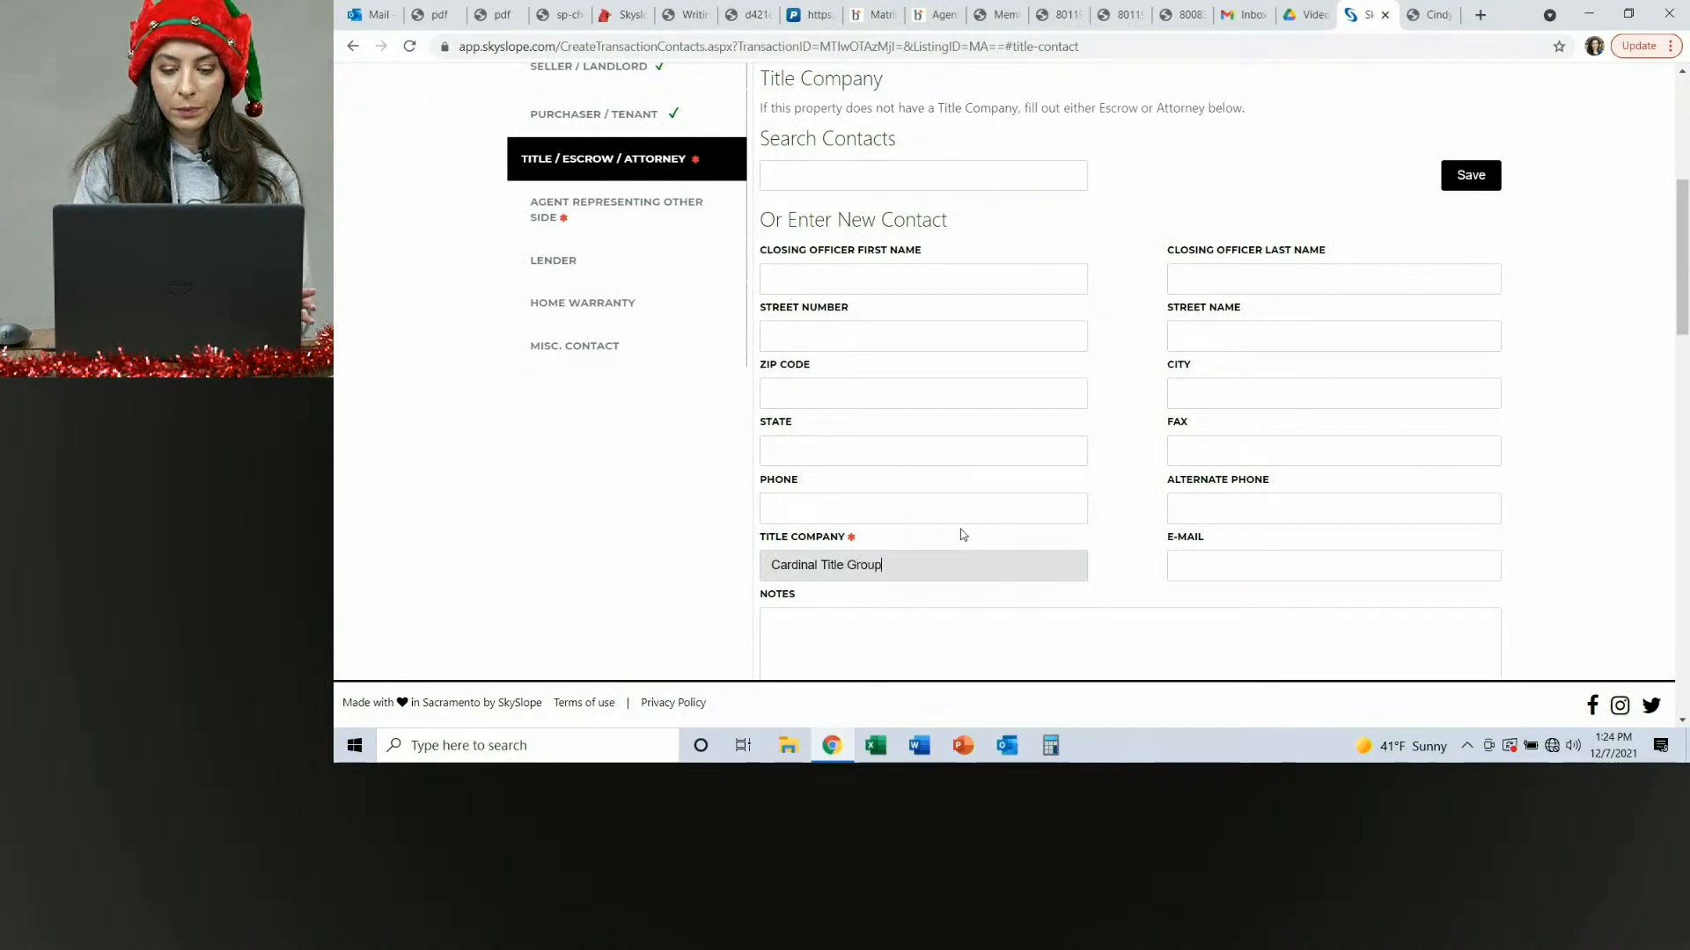
{"action": "type", "text": " Group"}
{"action": "left_click", "coordinate": [1471, 175]}
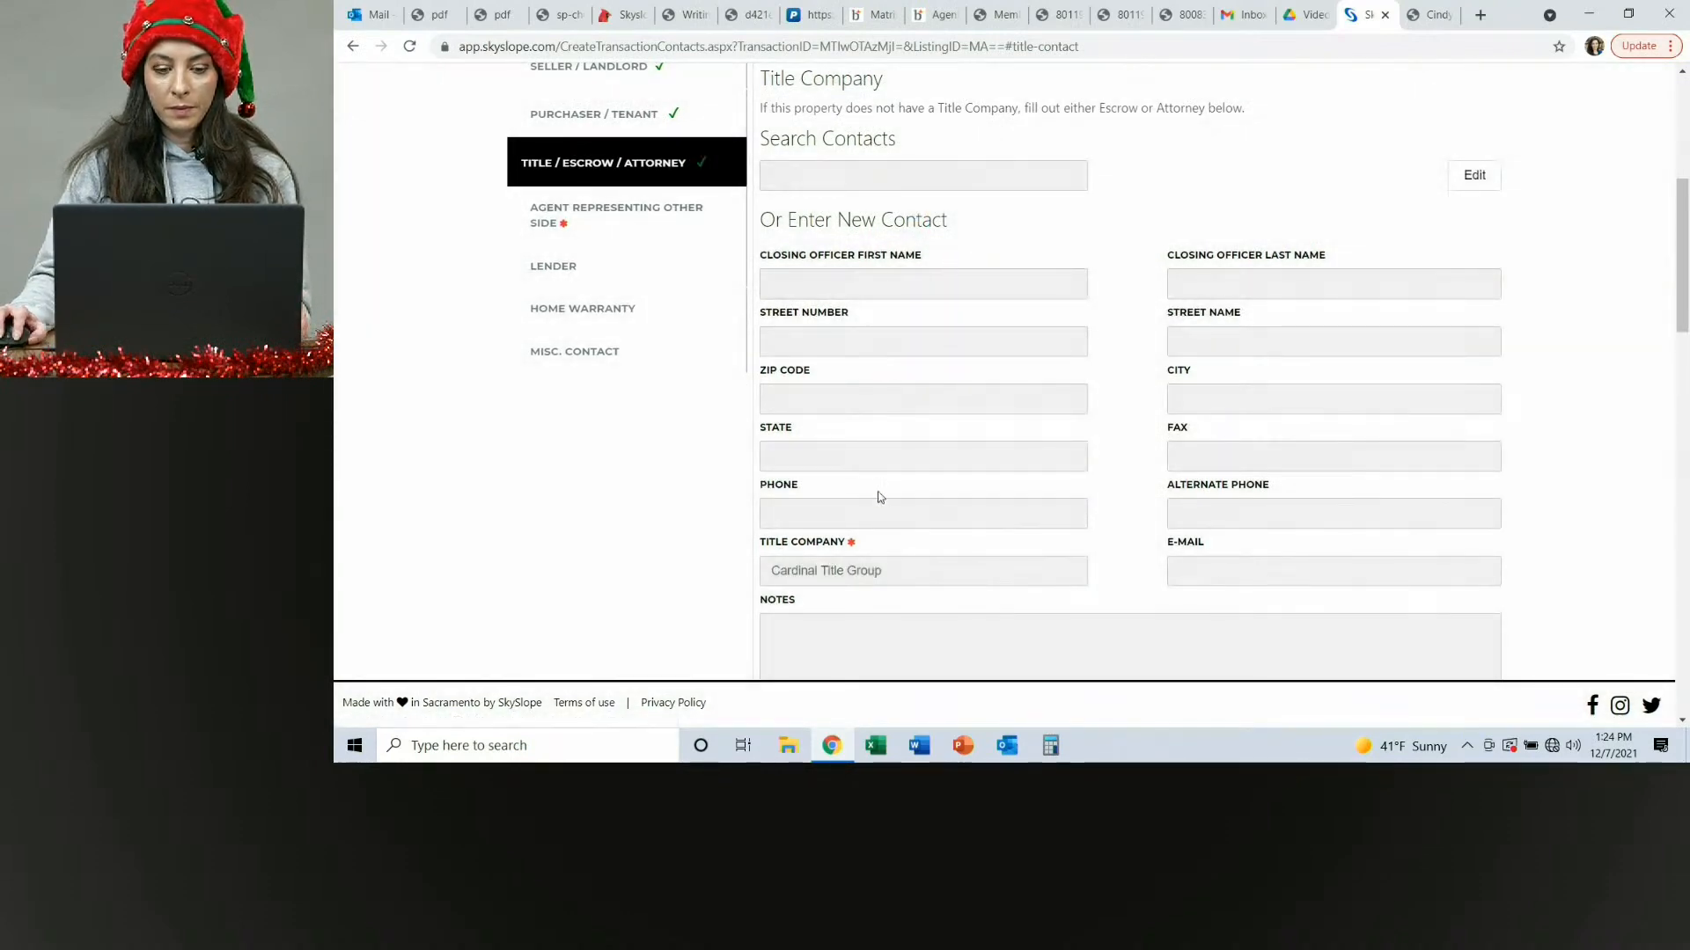
Open the agent representing other side contact and enter Whoville as the agent's first name and Agent as last name.
{"action": "left_click", "coordinate": [611, 219]}
{"action": "left_click", "coordinate": [928, 233]}
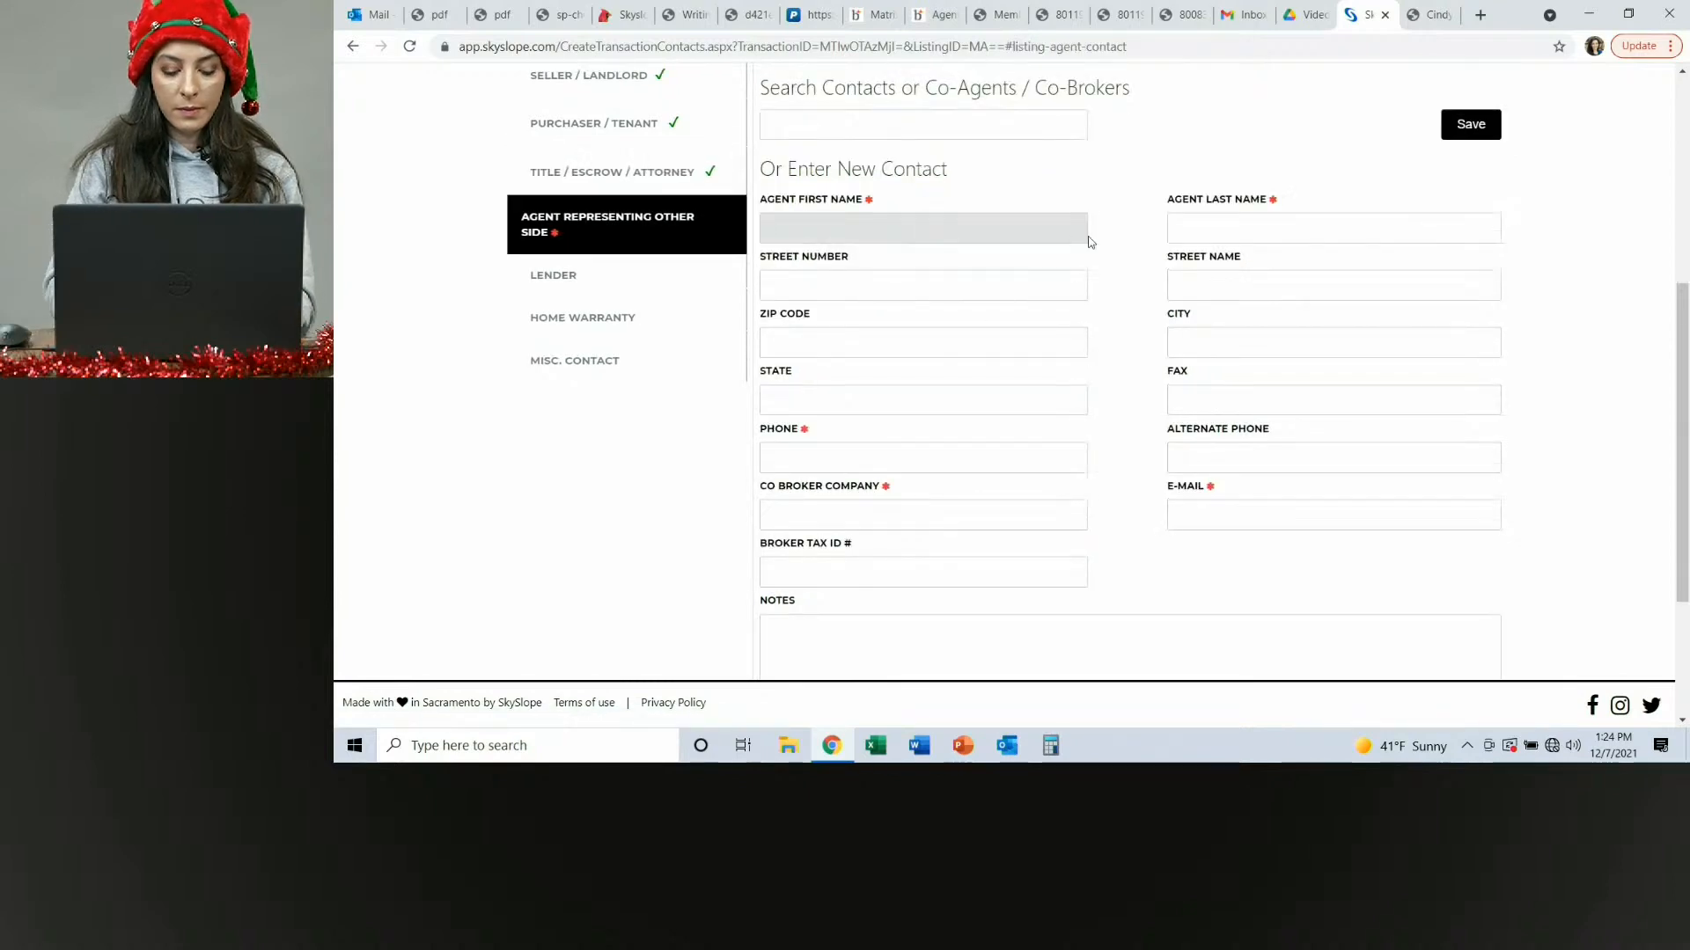
{"action": "type", "text": "Whovi"}
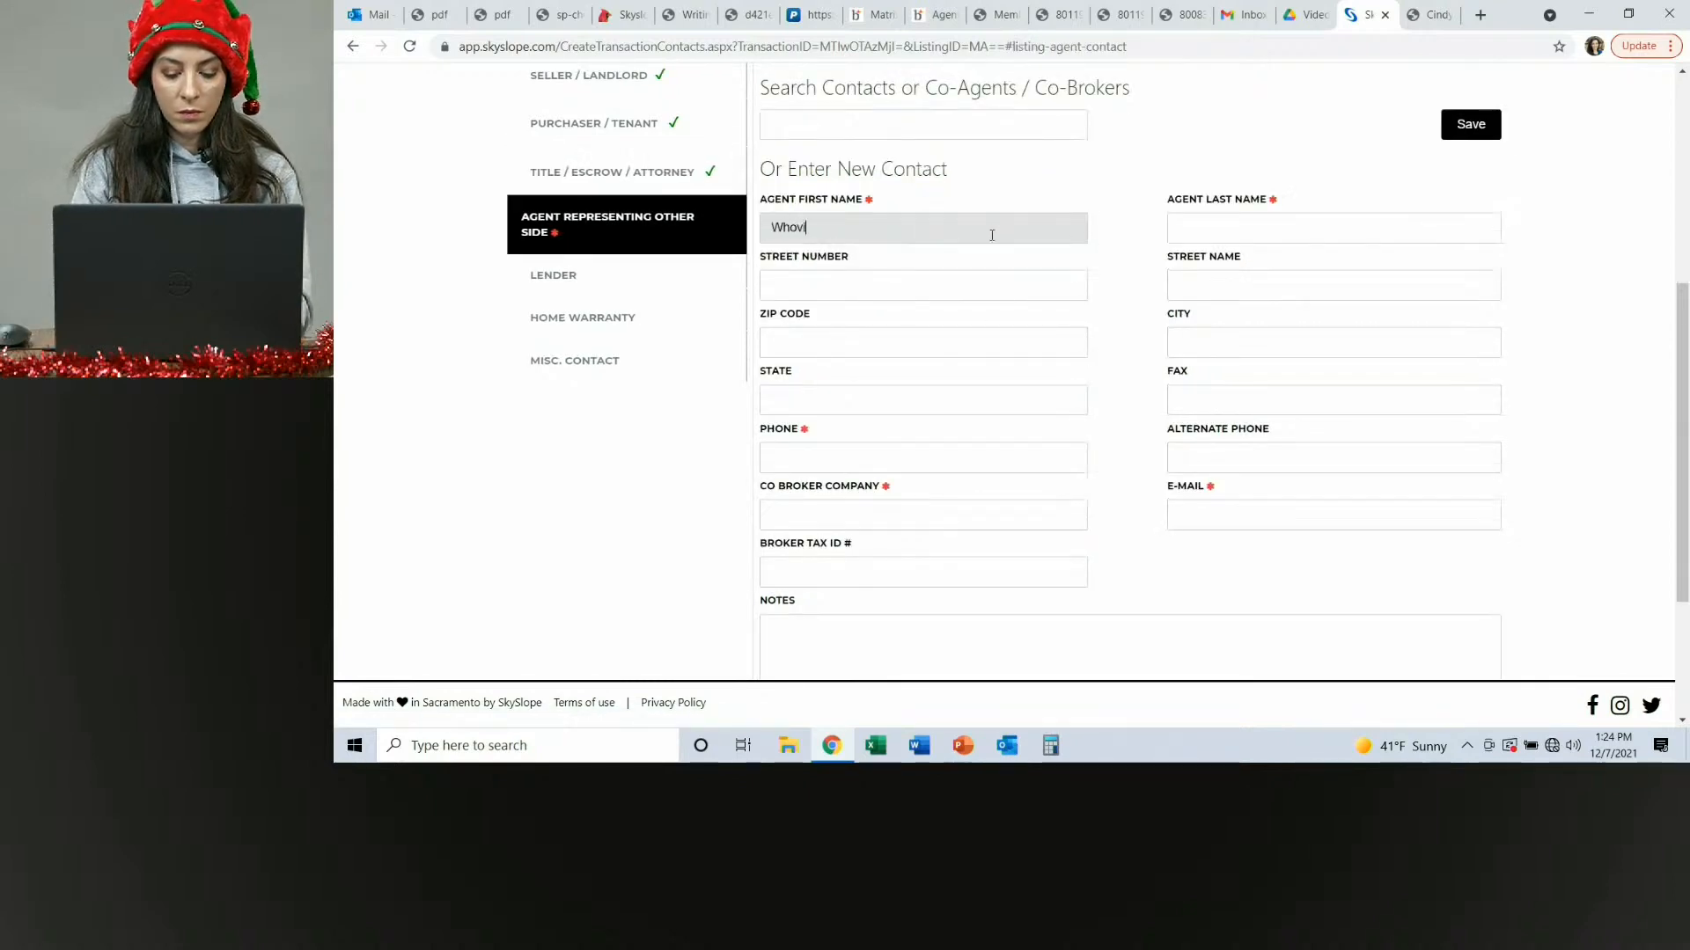
{"action": "type", "text": "lle"}
{"action": "key", "text": "Tab"}
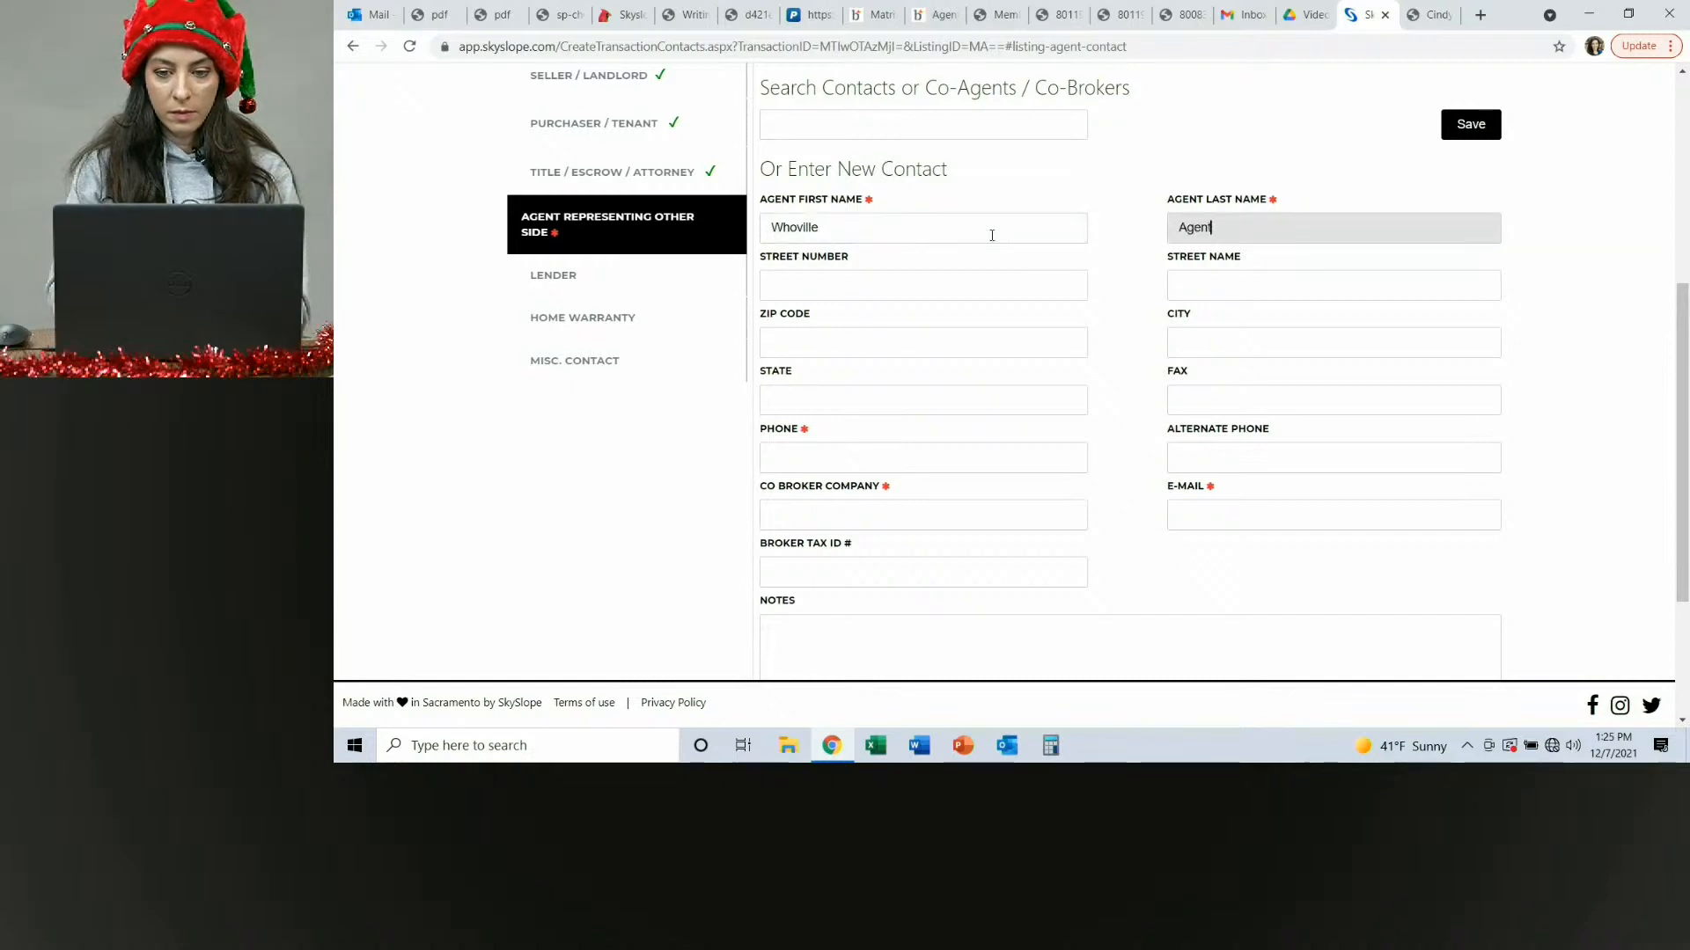
Enter the agent's phone number and set the co-broker company to Whoville Real Estate Co.
{"action": "left_click", "coordinate": [828, 453]}
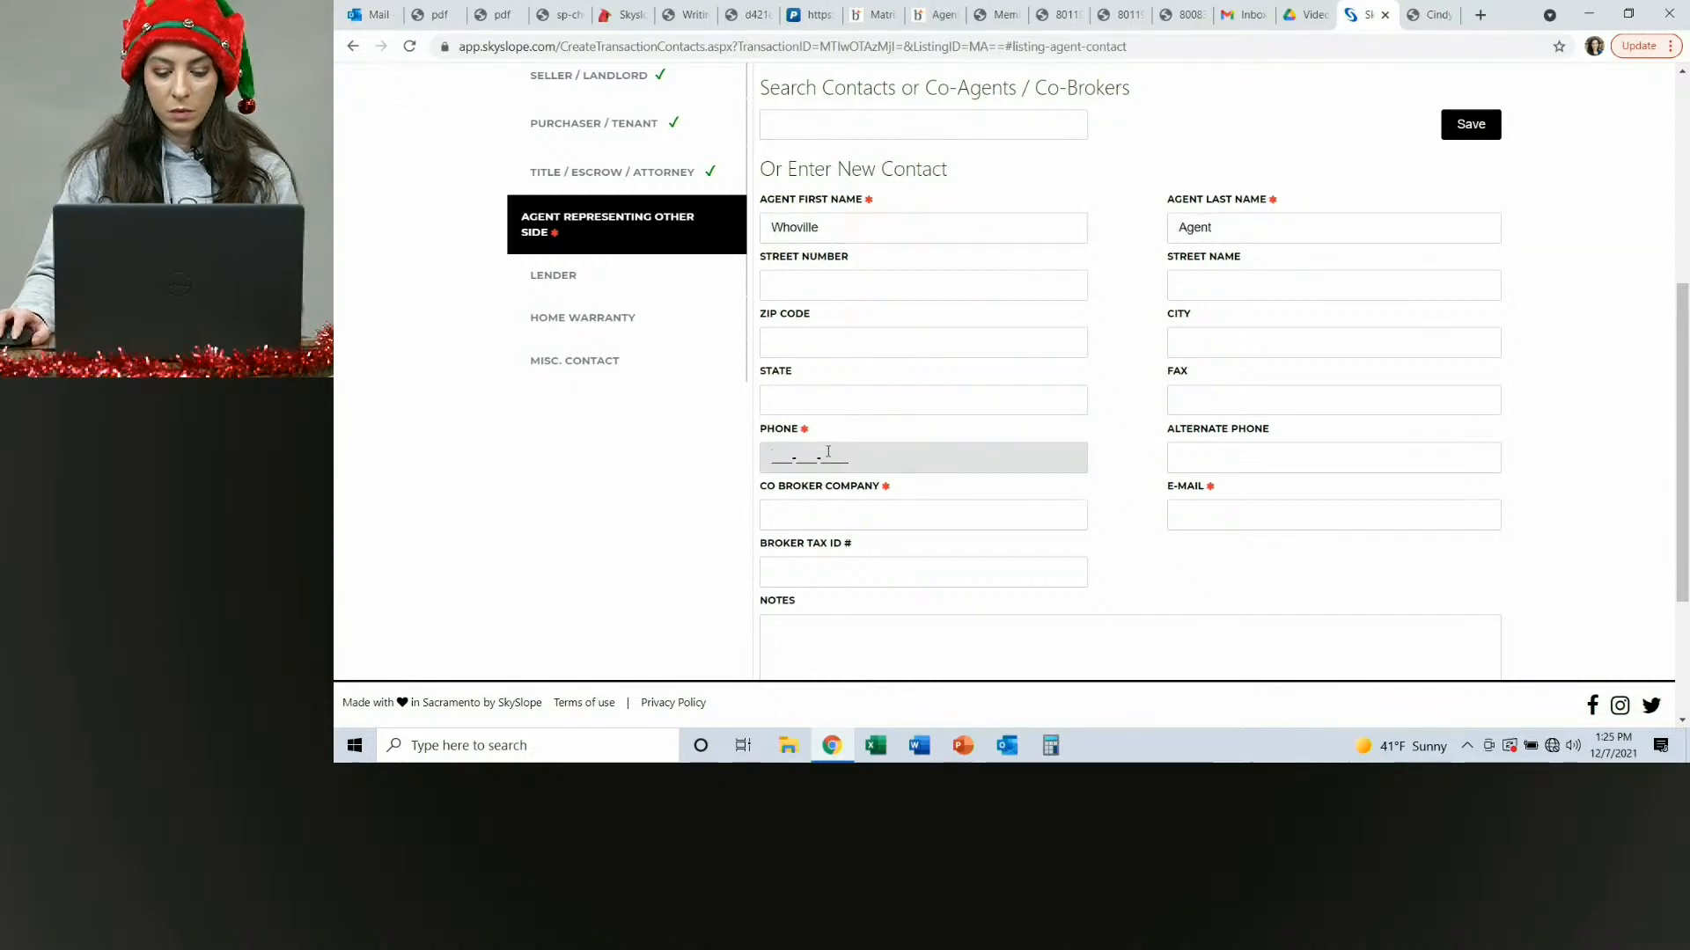
{"action": "type", "text": "77777777"}
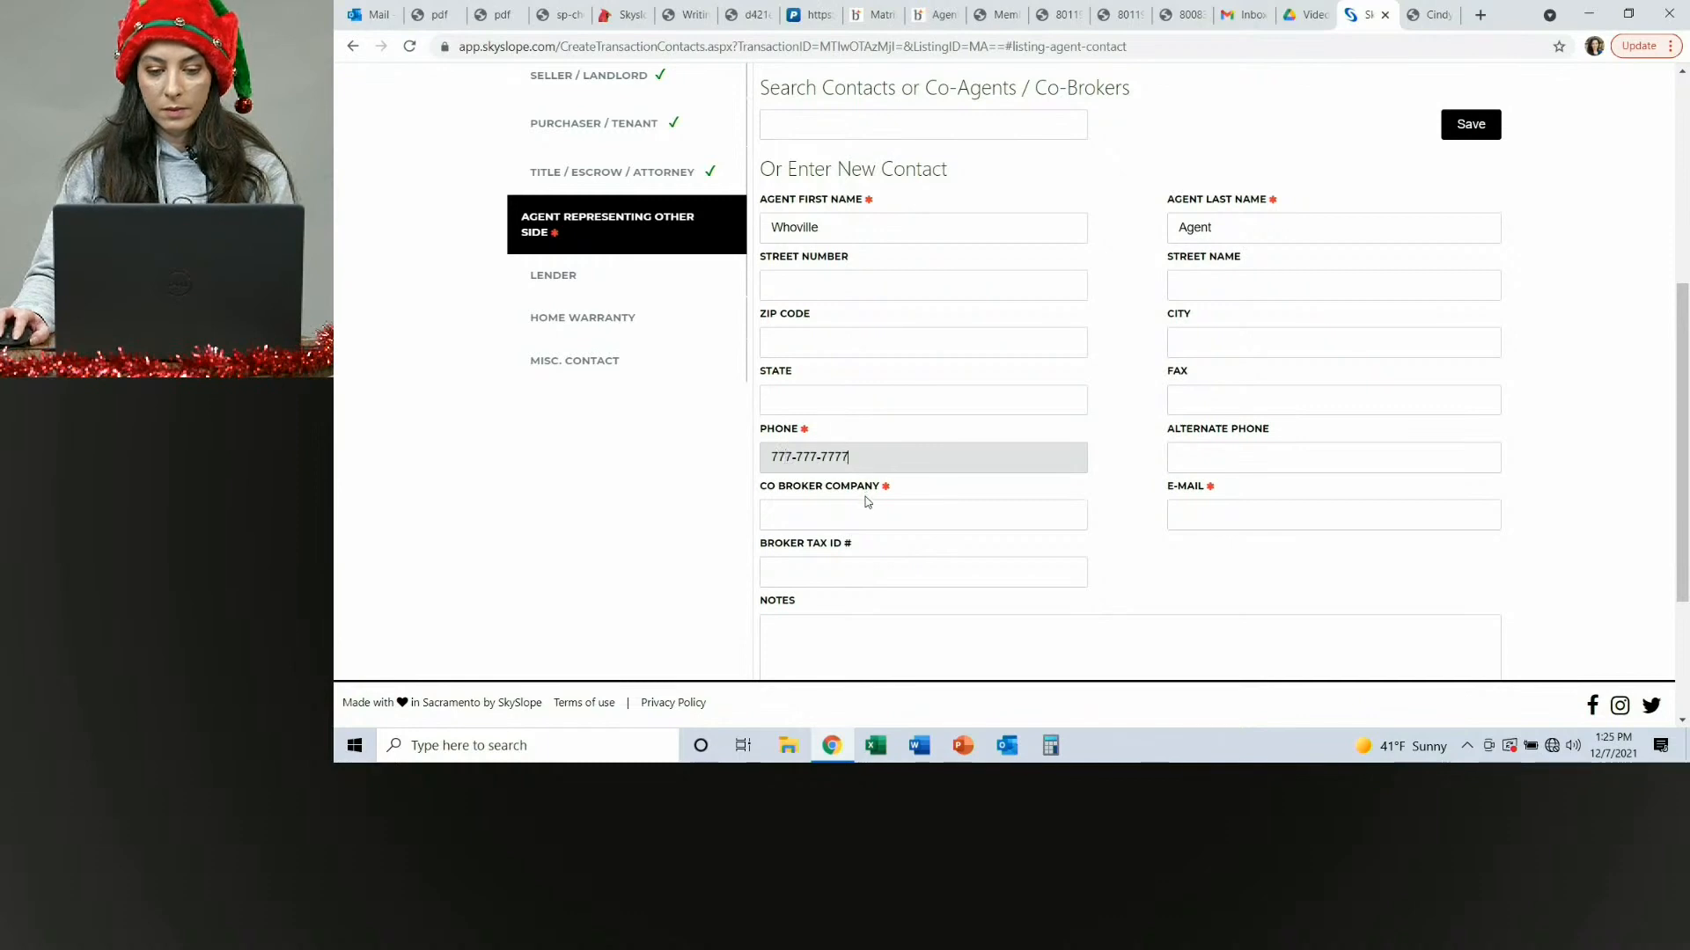
{"action": "left_click", "coordinate": [866, 513]}
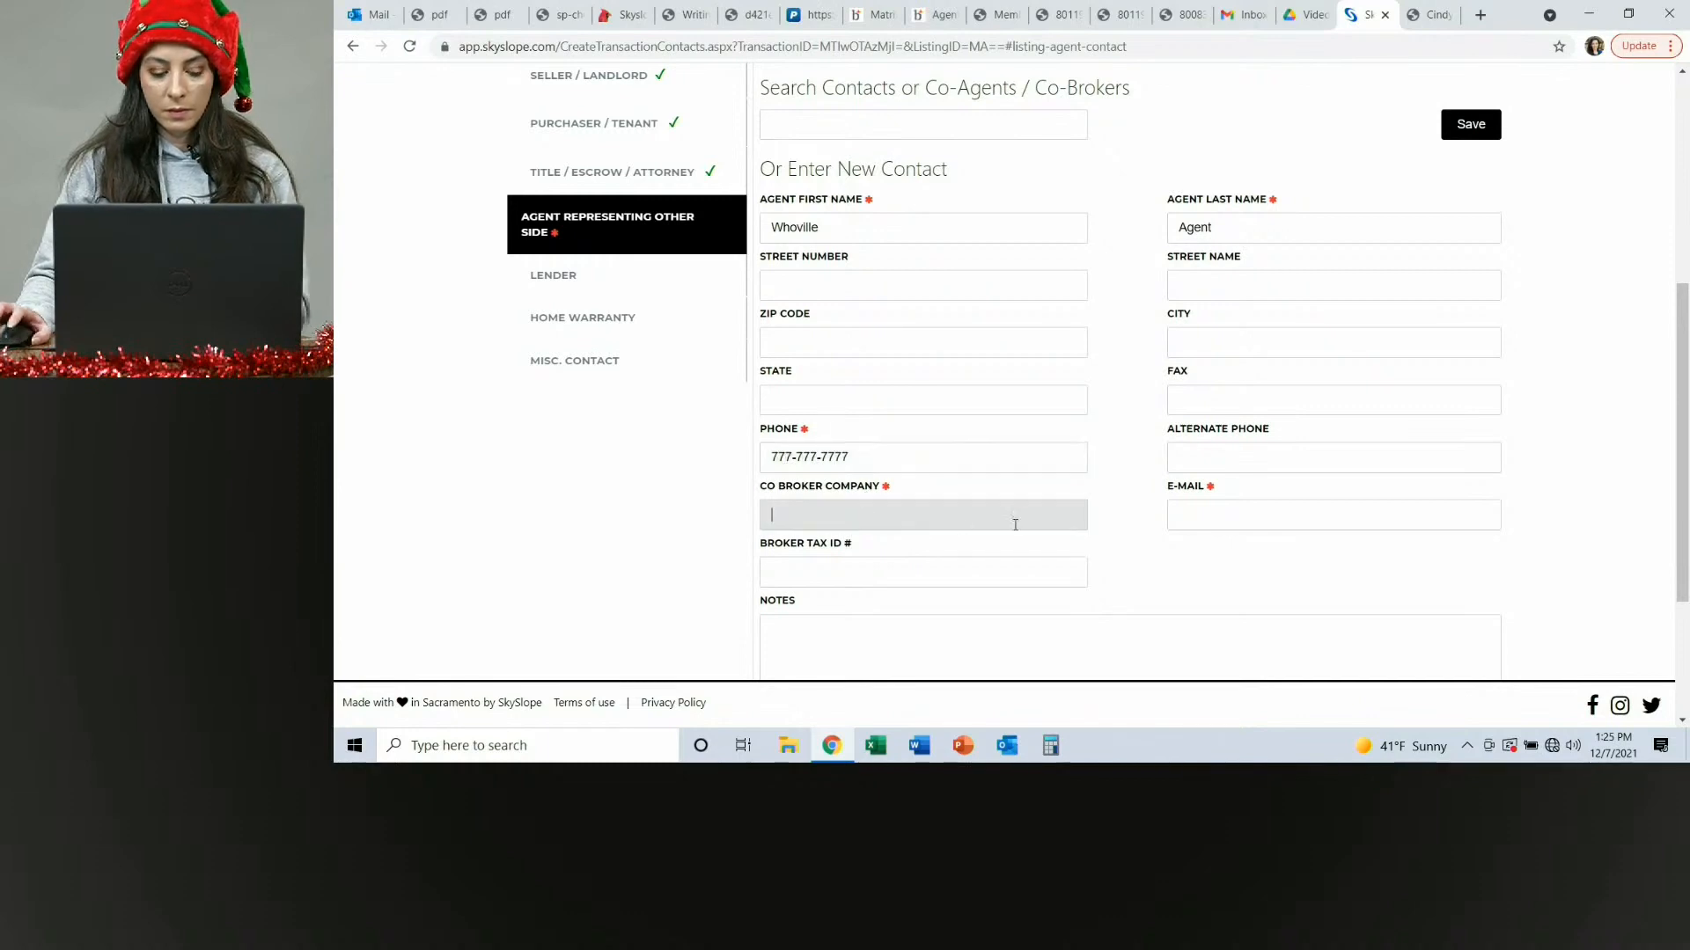
{"action": "double_click", "coordinate": [891, 508]}
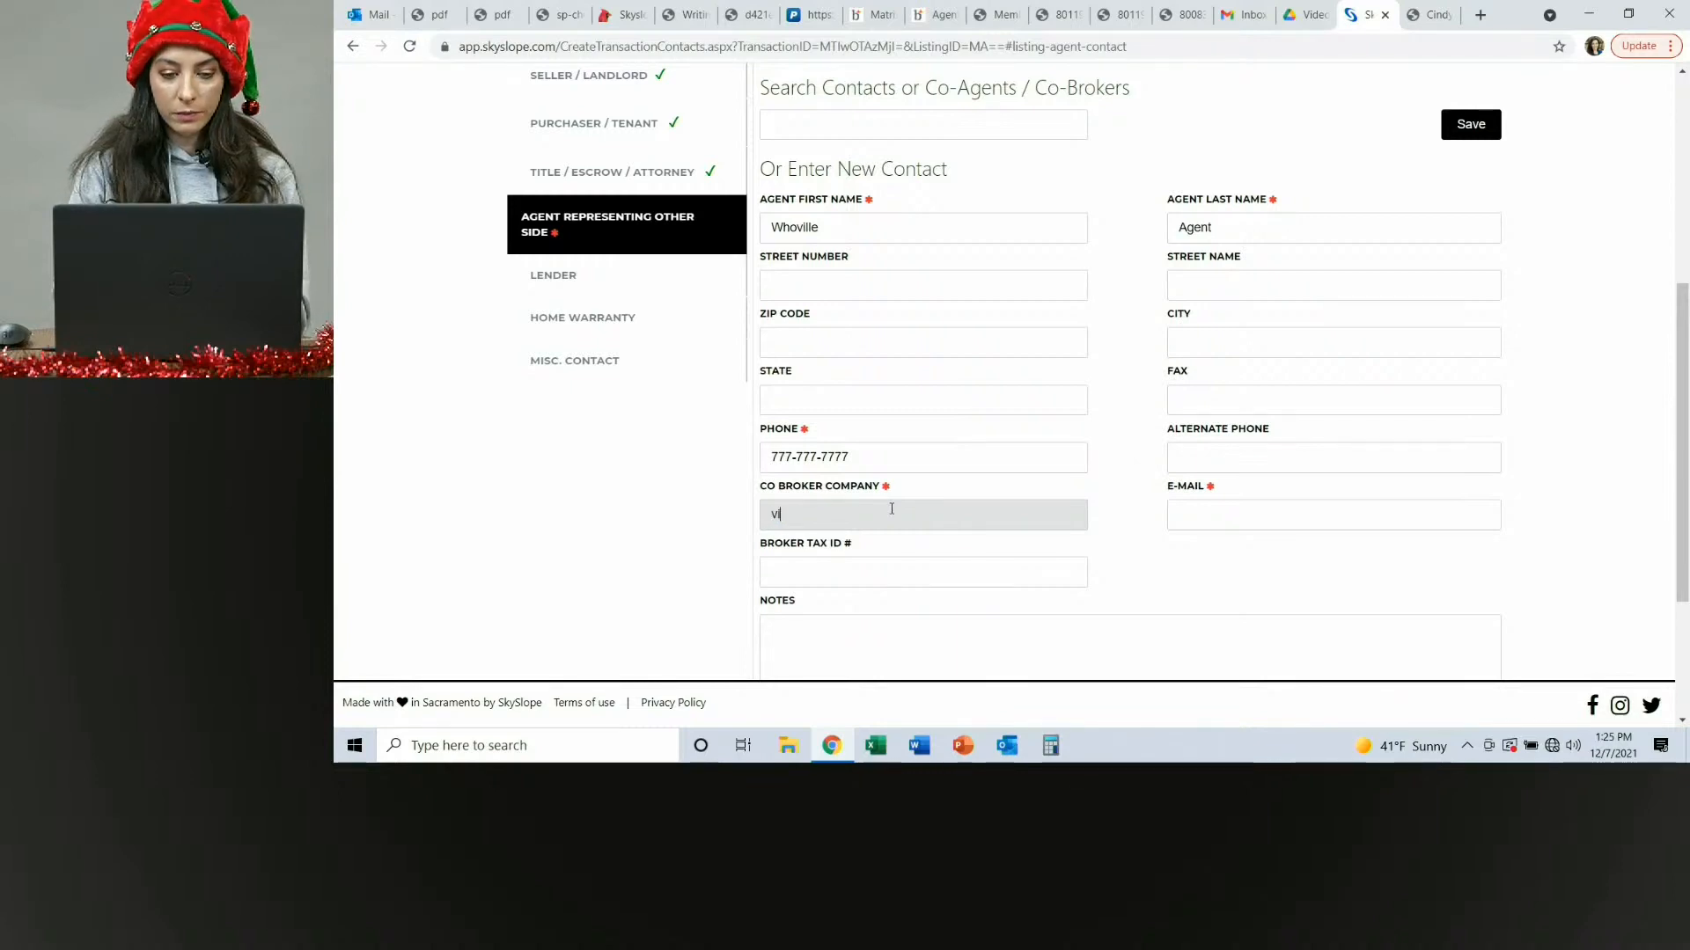
{"action": "type", "text": "ci"}
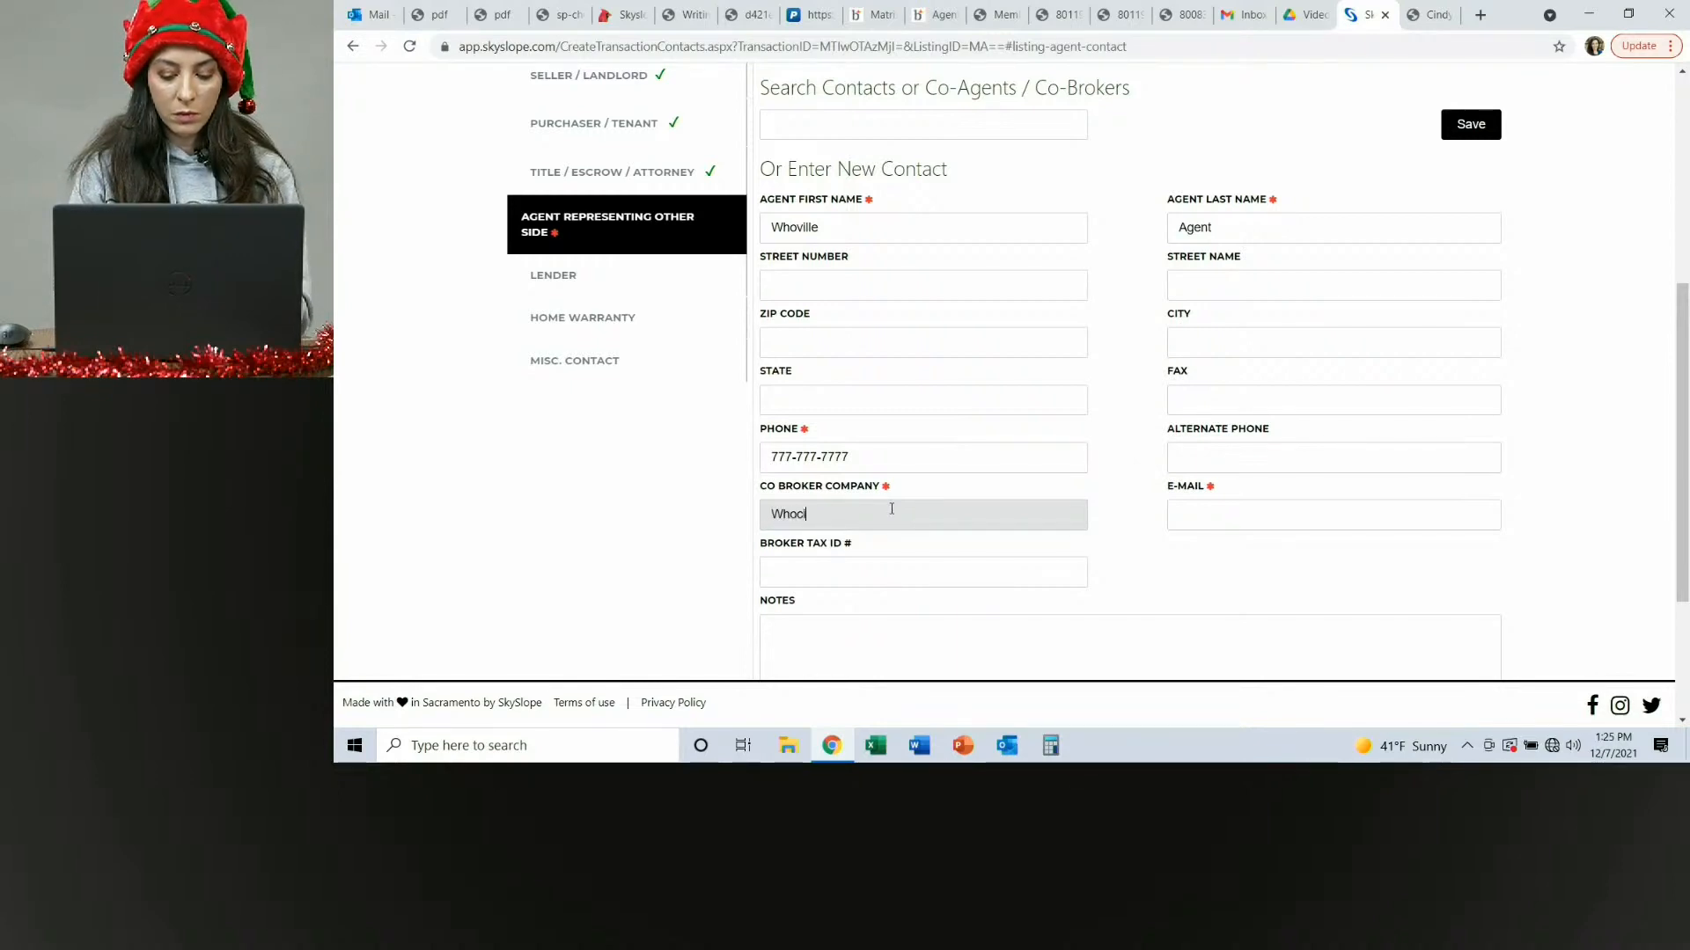
{"action": "type", "text": "lle"}
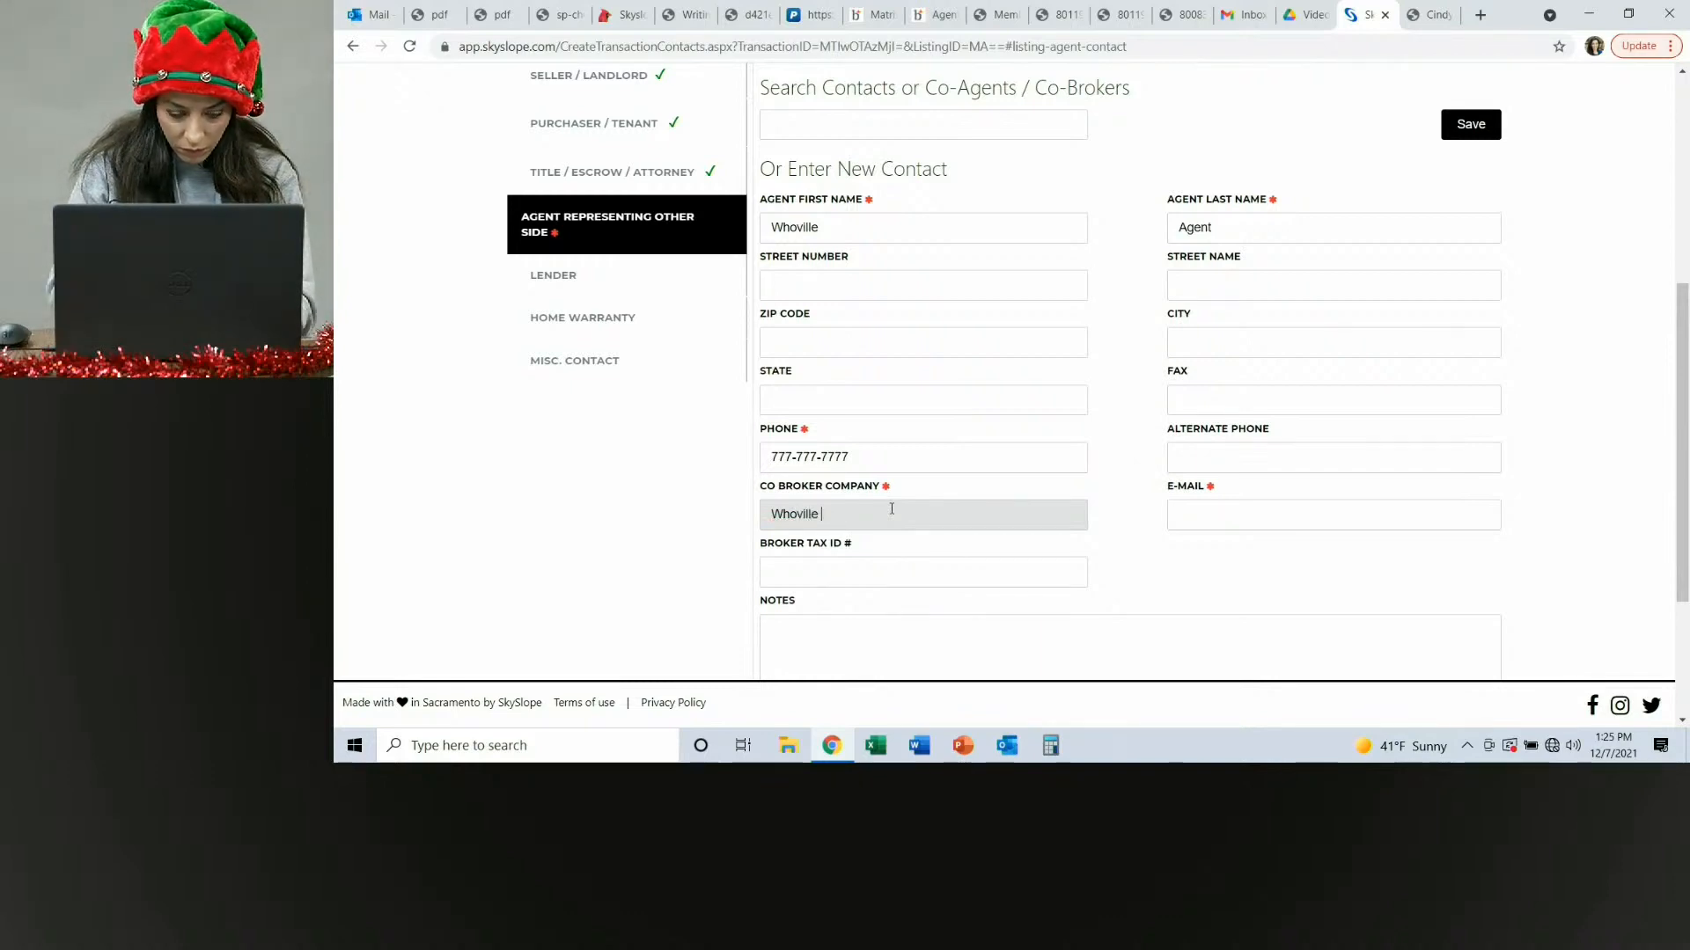
{"action": "type", "text": "Real E"}
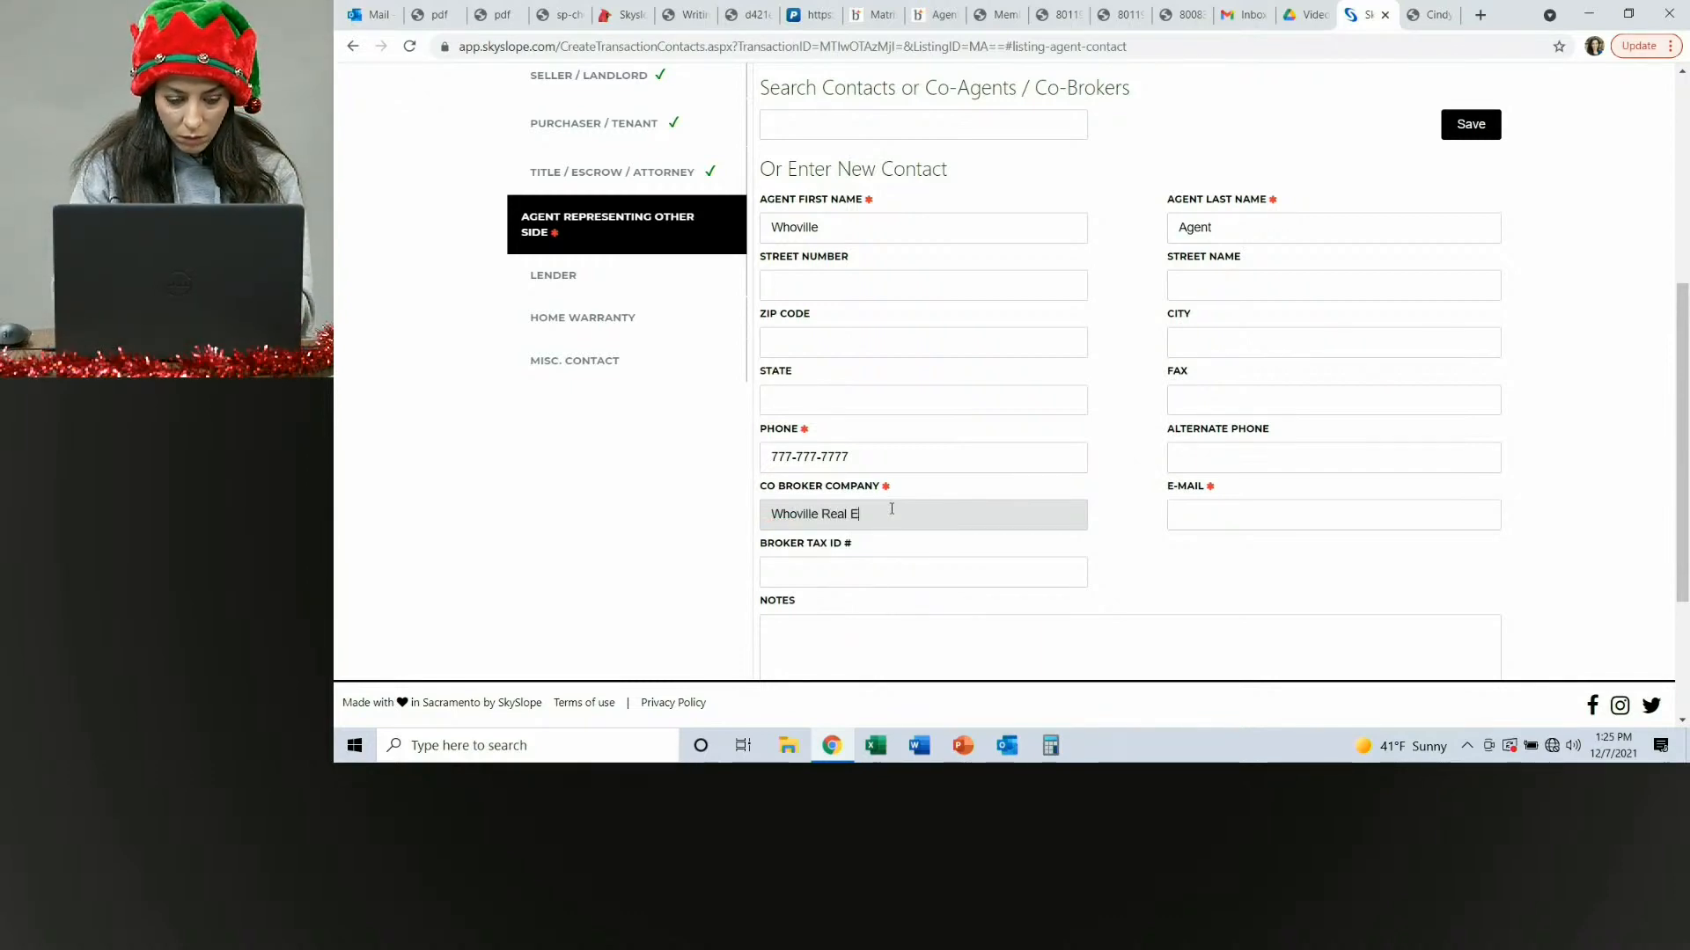
{"action": "type", "text": "sate"}
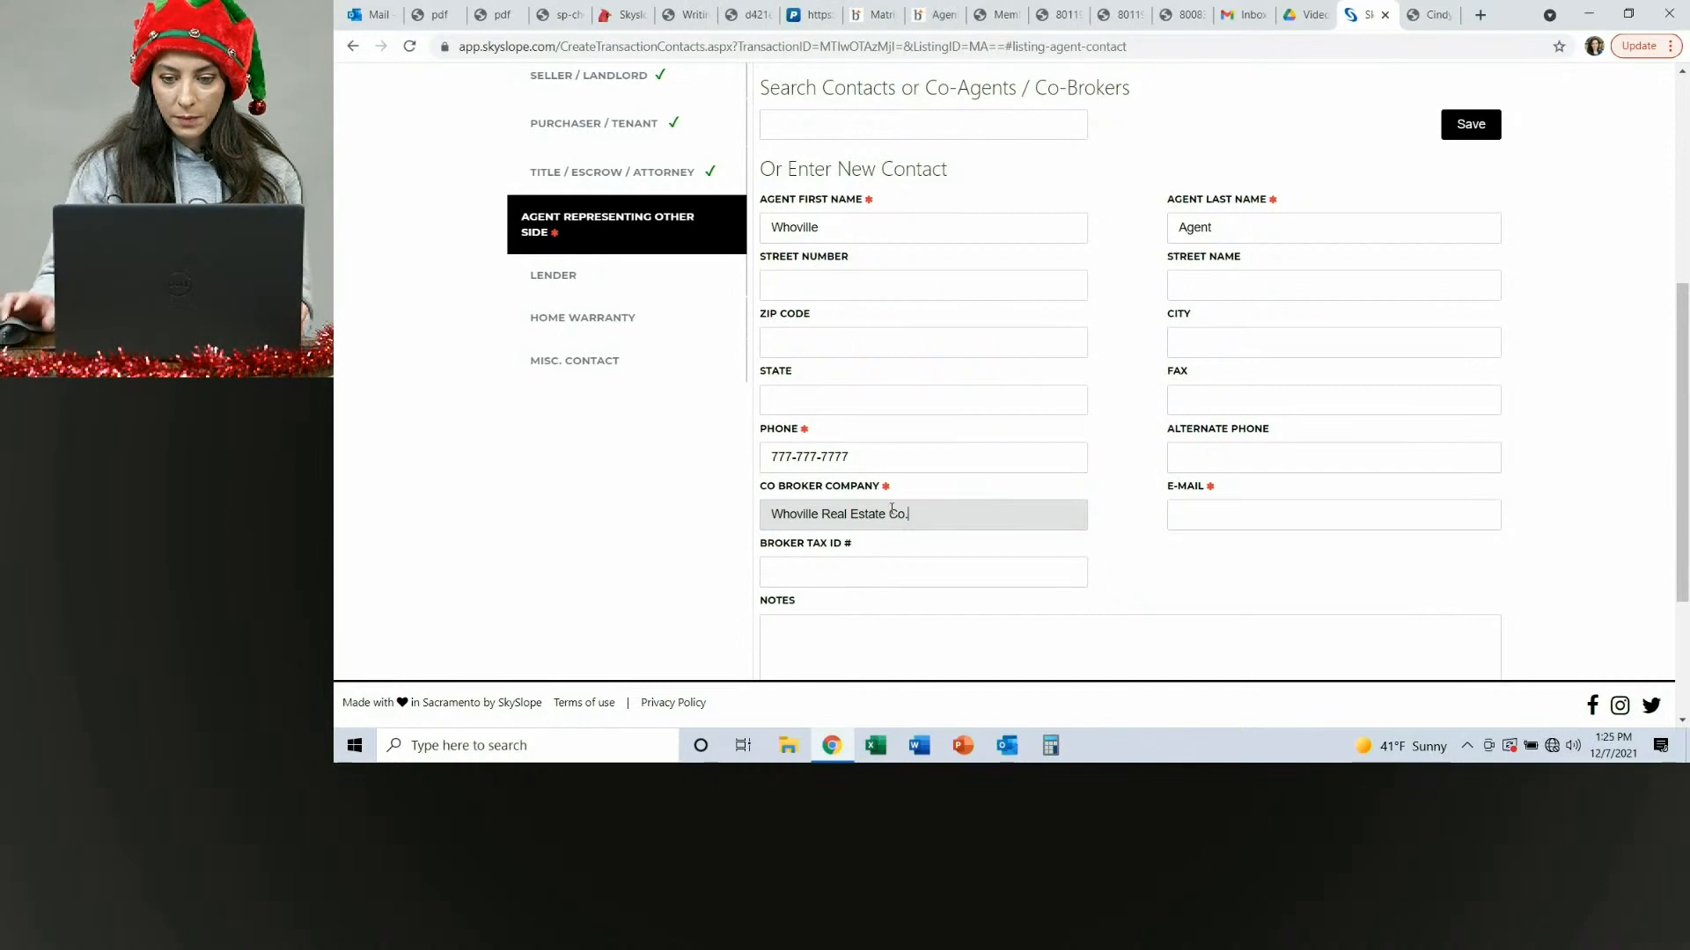
Fill in the other agent's e-mail address and save the contact.
{"action": "left_click", "coordinate": [1375, 517]}
{"action": "type", "text": "age"}
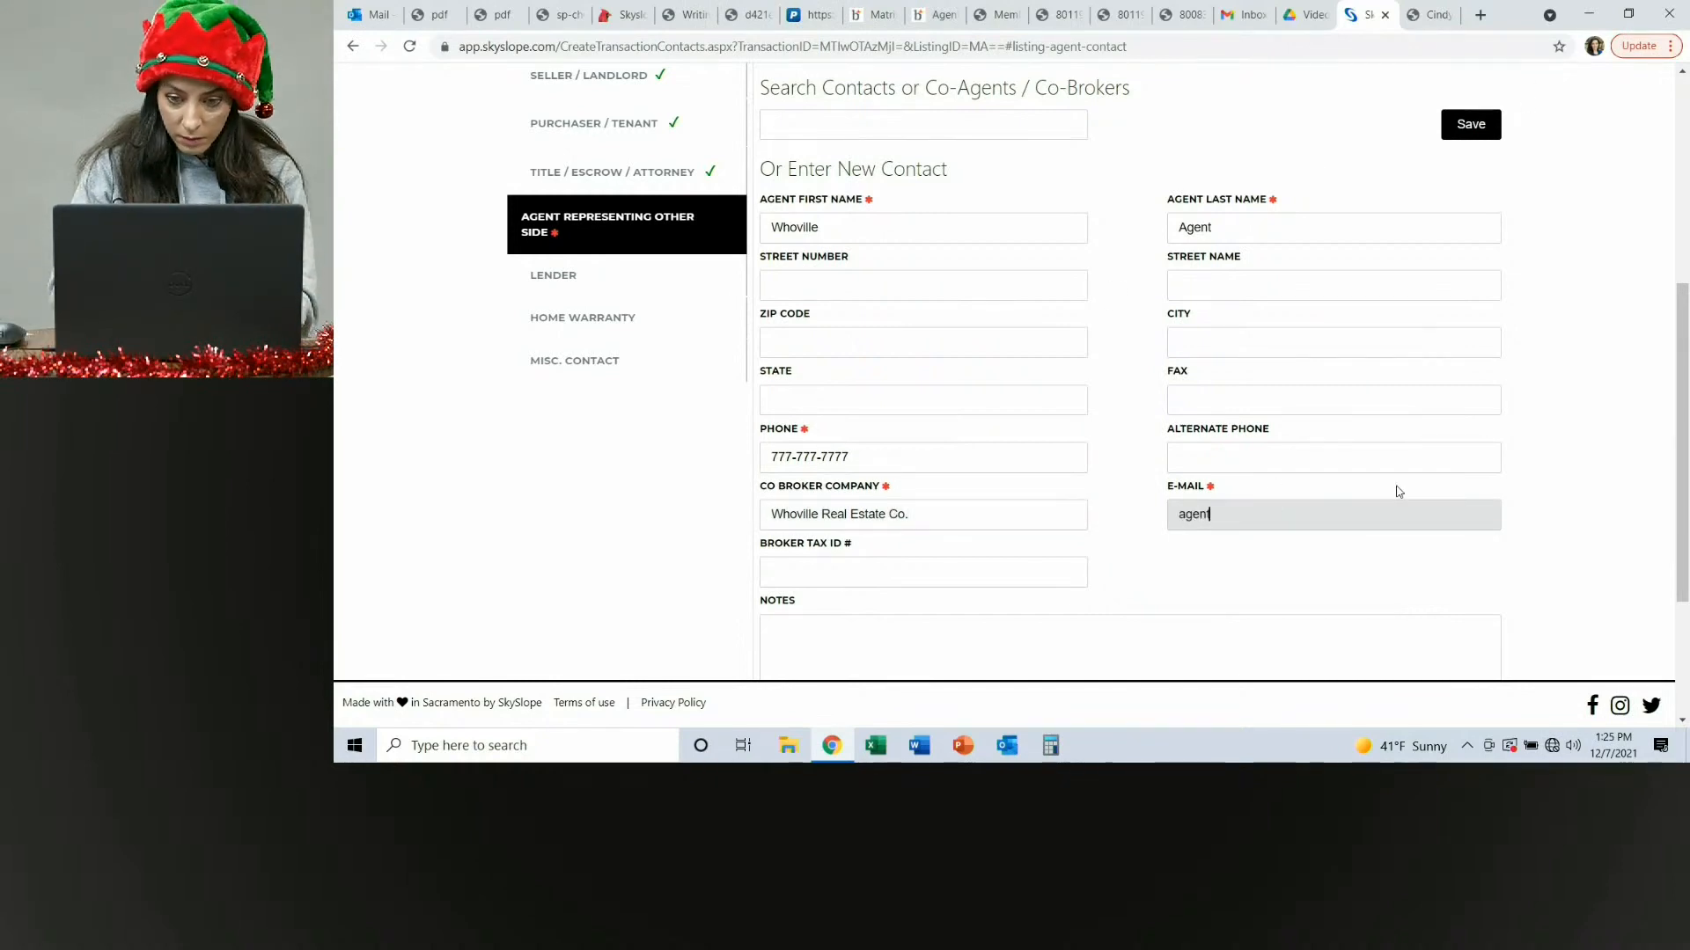
{"action": "type", "text": "nt@whovi"}
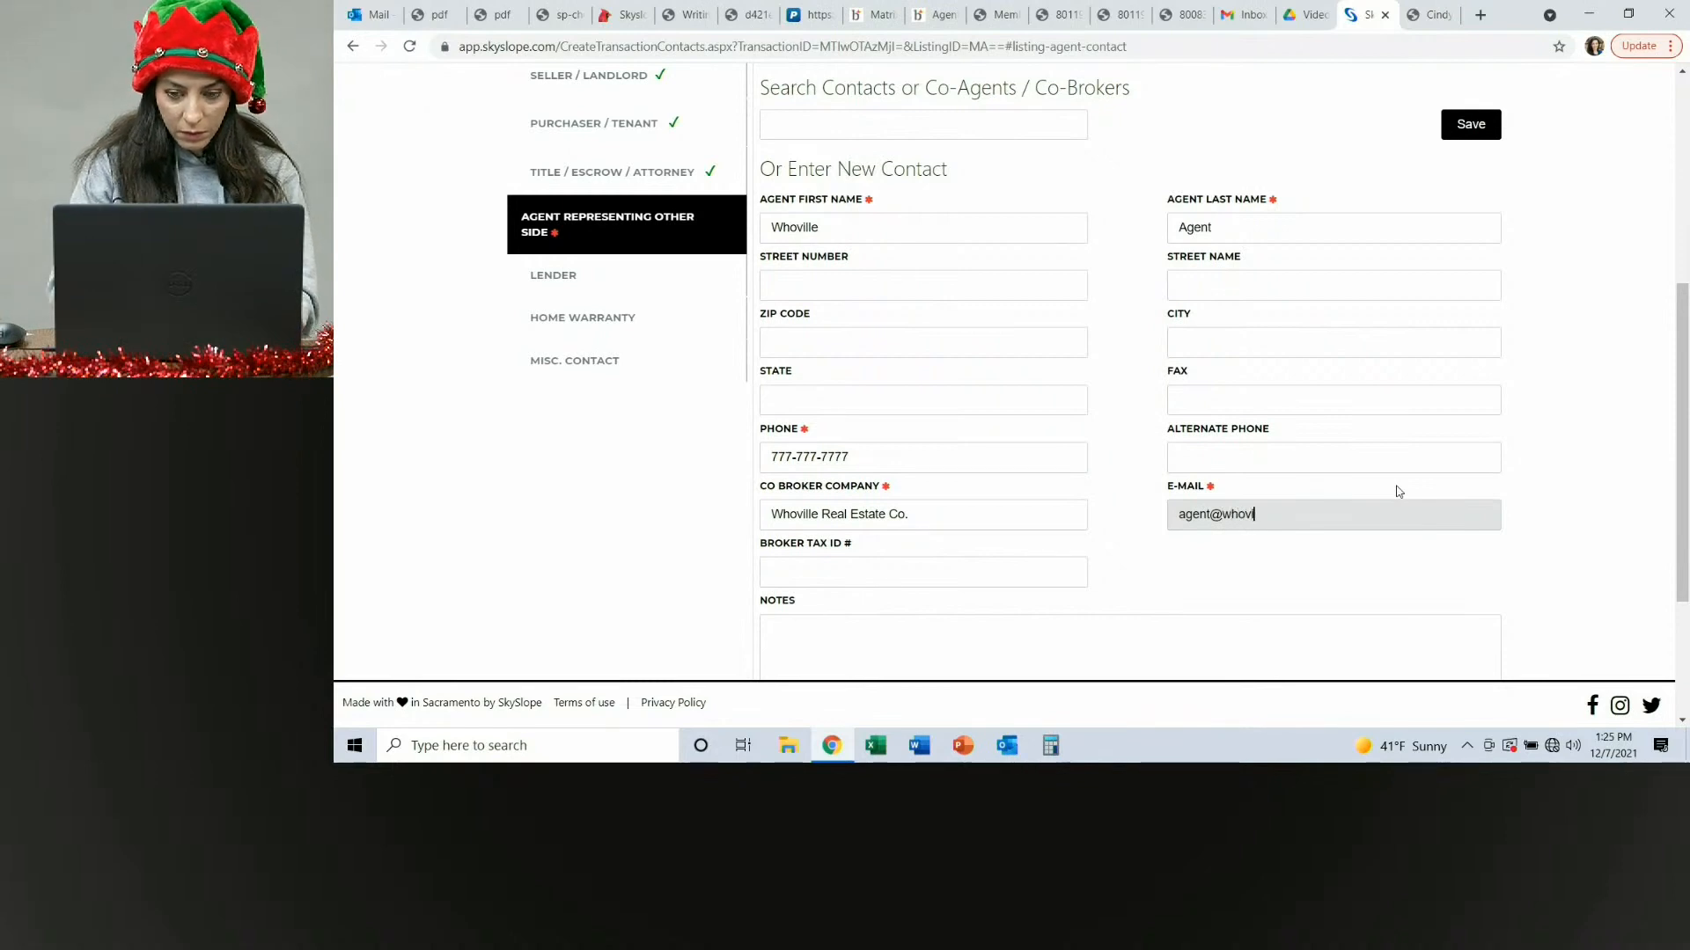
{"action": "type", "text": "lle.com"}
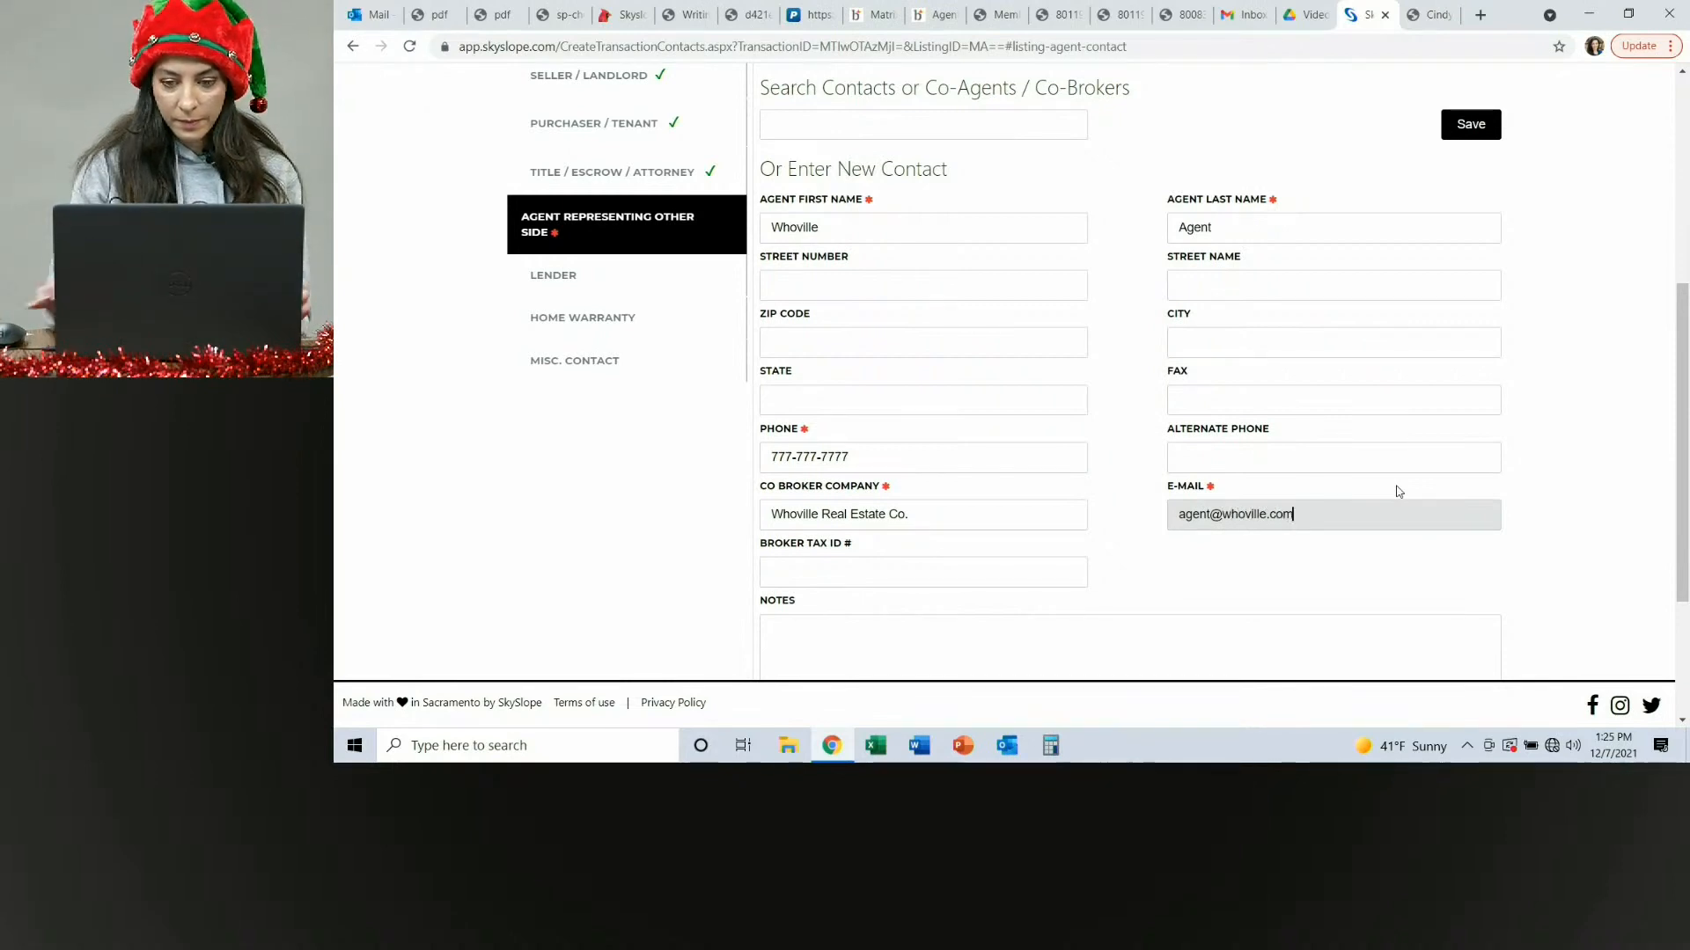
{"action": "left_click", "coordinate": [1467, 124]}
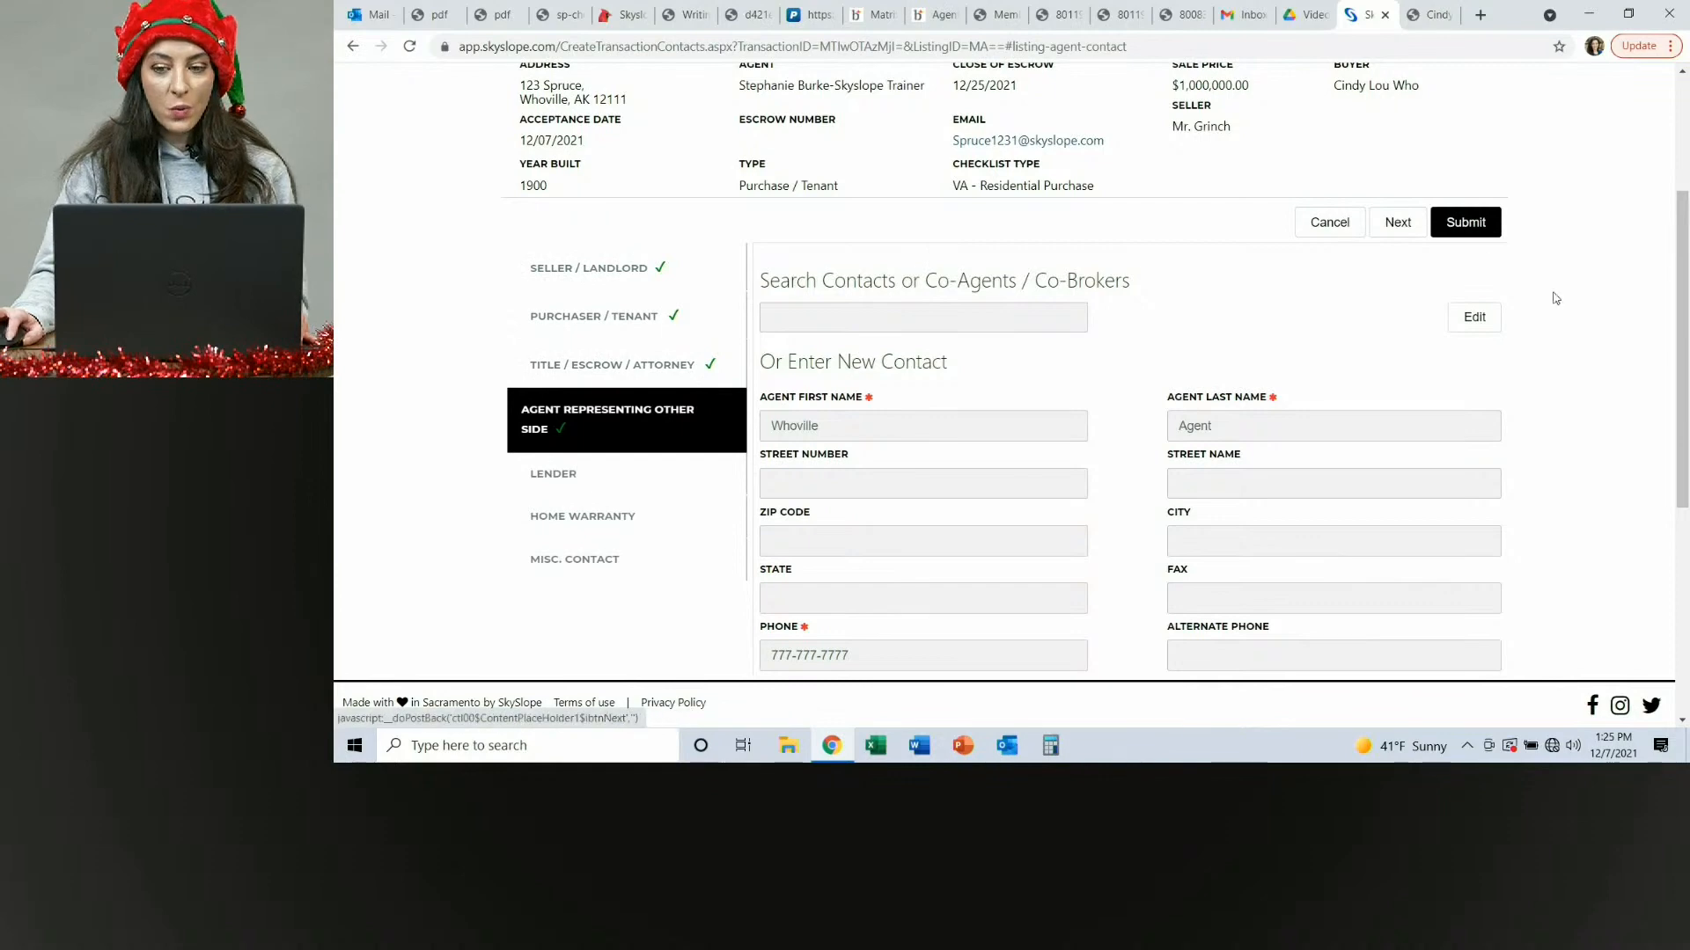
Submit the transaction contacts and set the sale commission to 5 percent in the commission info.
{"action": "left_click", "coordinate": [1465, 227]}
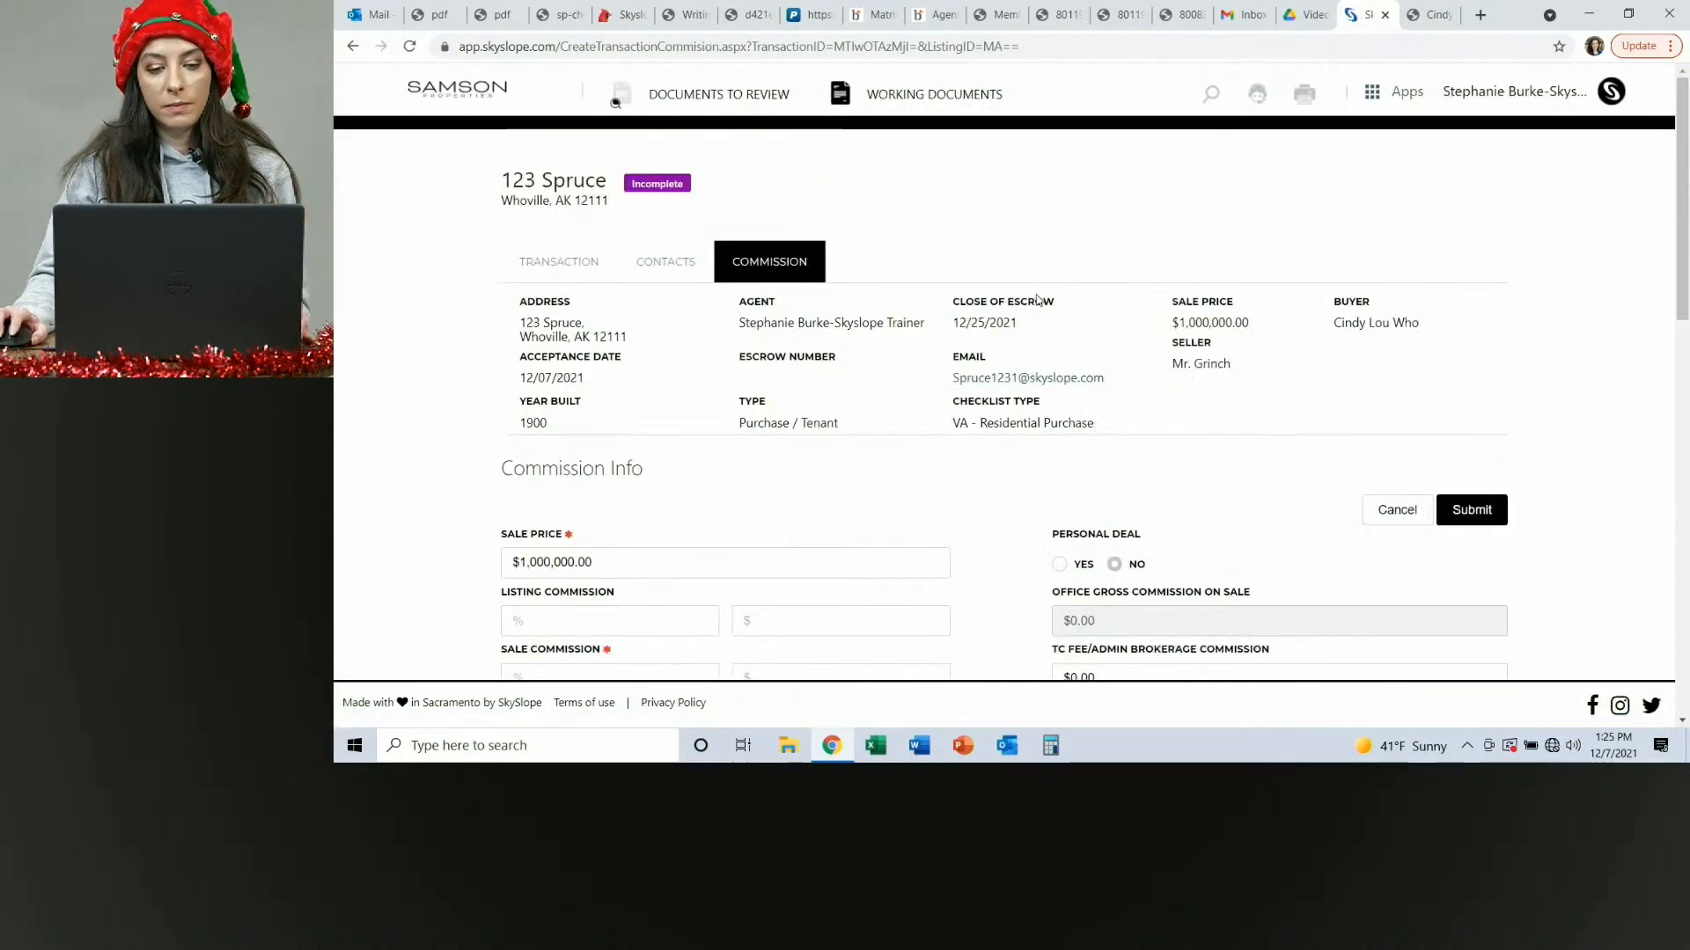
{"action": "scroll", "coordinate": [1006, 313], "scroll_direction": "down", "scroll_amount": 2}
{"action": "left_click", "coordinate": [584, 512]}
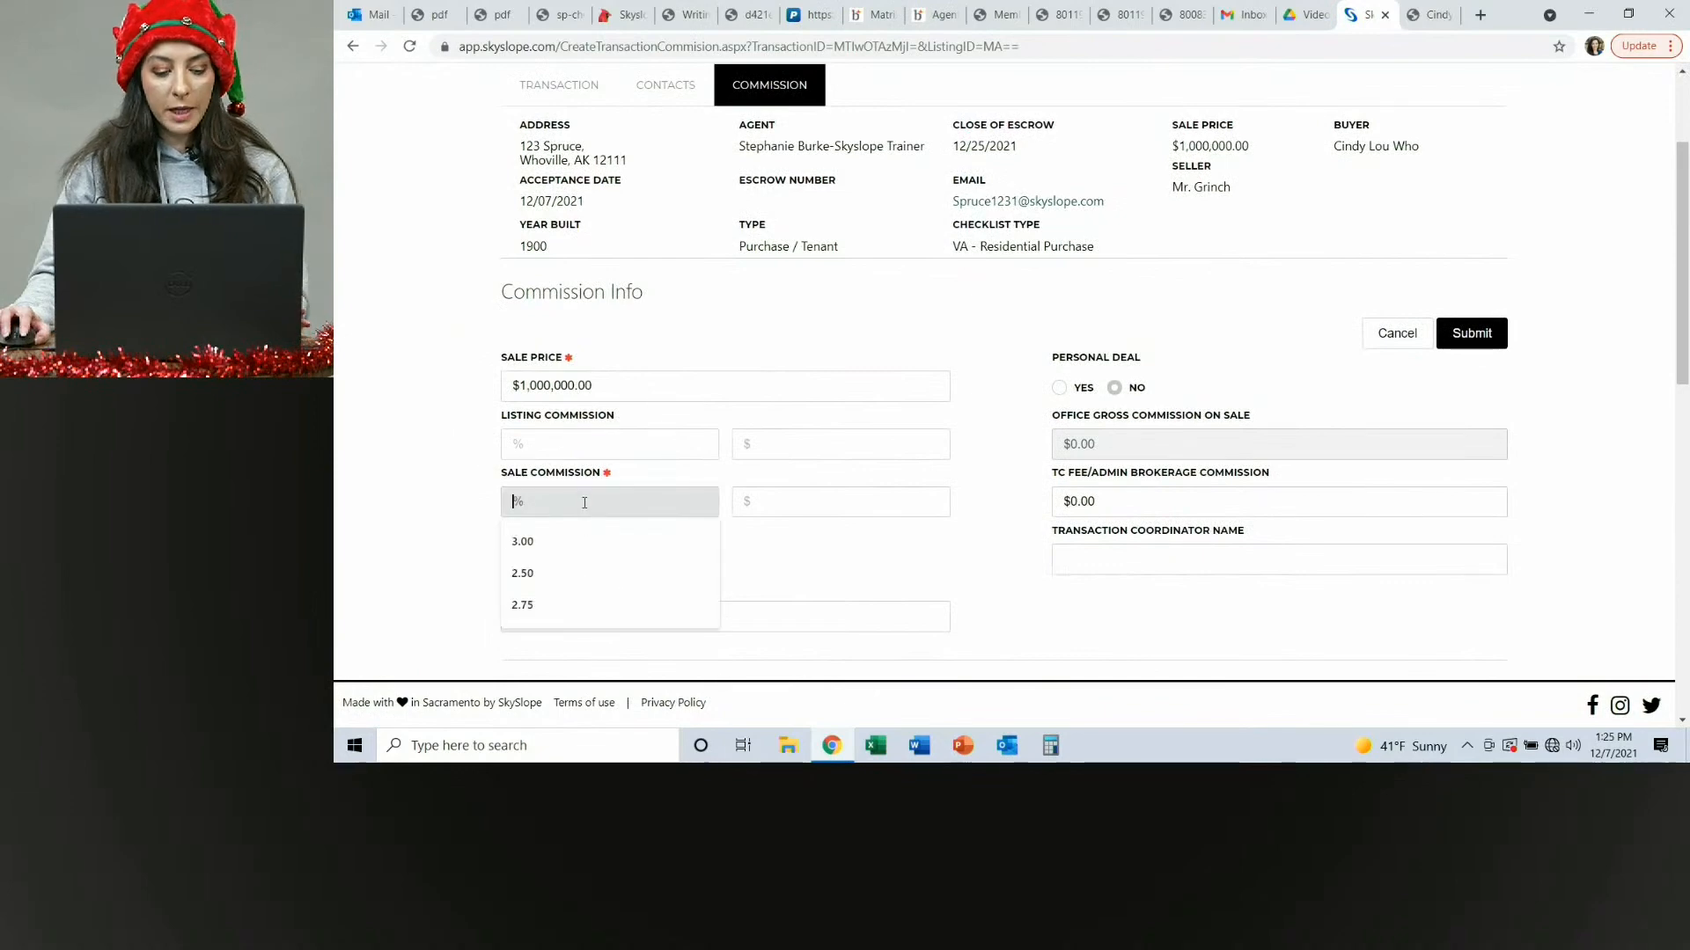
{"action": "type", "text": "5"}
{"action": "key", "text": "Tab"}
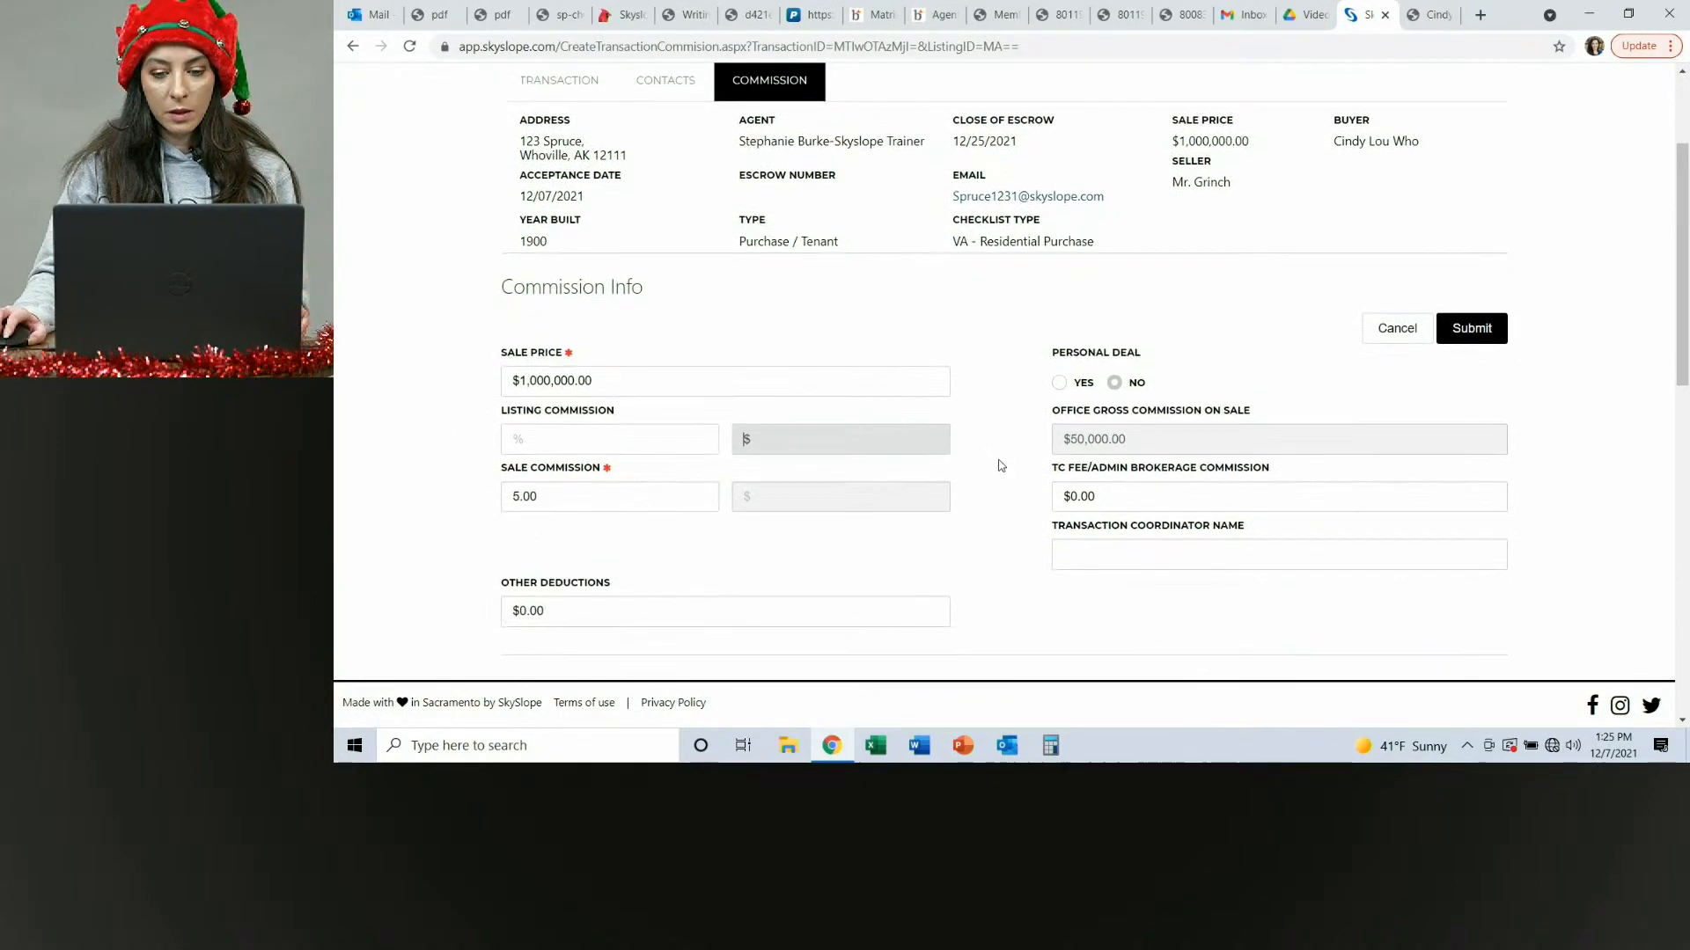
Mark that the brokerage holds earnest money and set the deposit amount to 100,000.
{"action": "scroll", "coordinate": [992, 457], "scroll_direction": "down", "scroll_amount": 3}
{"action": "left_click", "coordinate": [516, 499]}
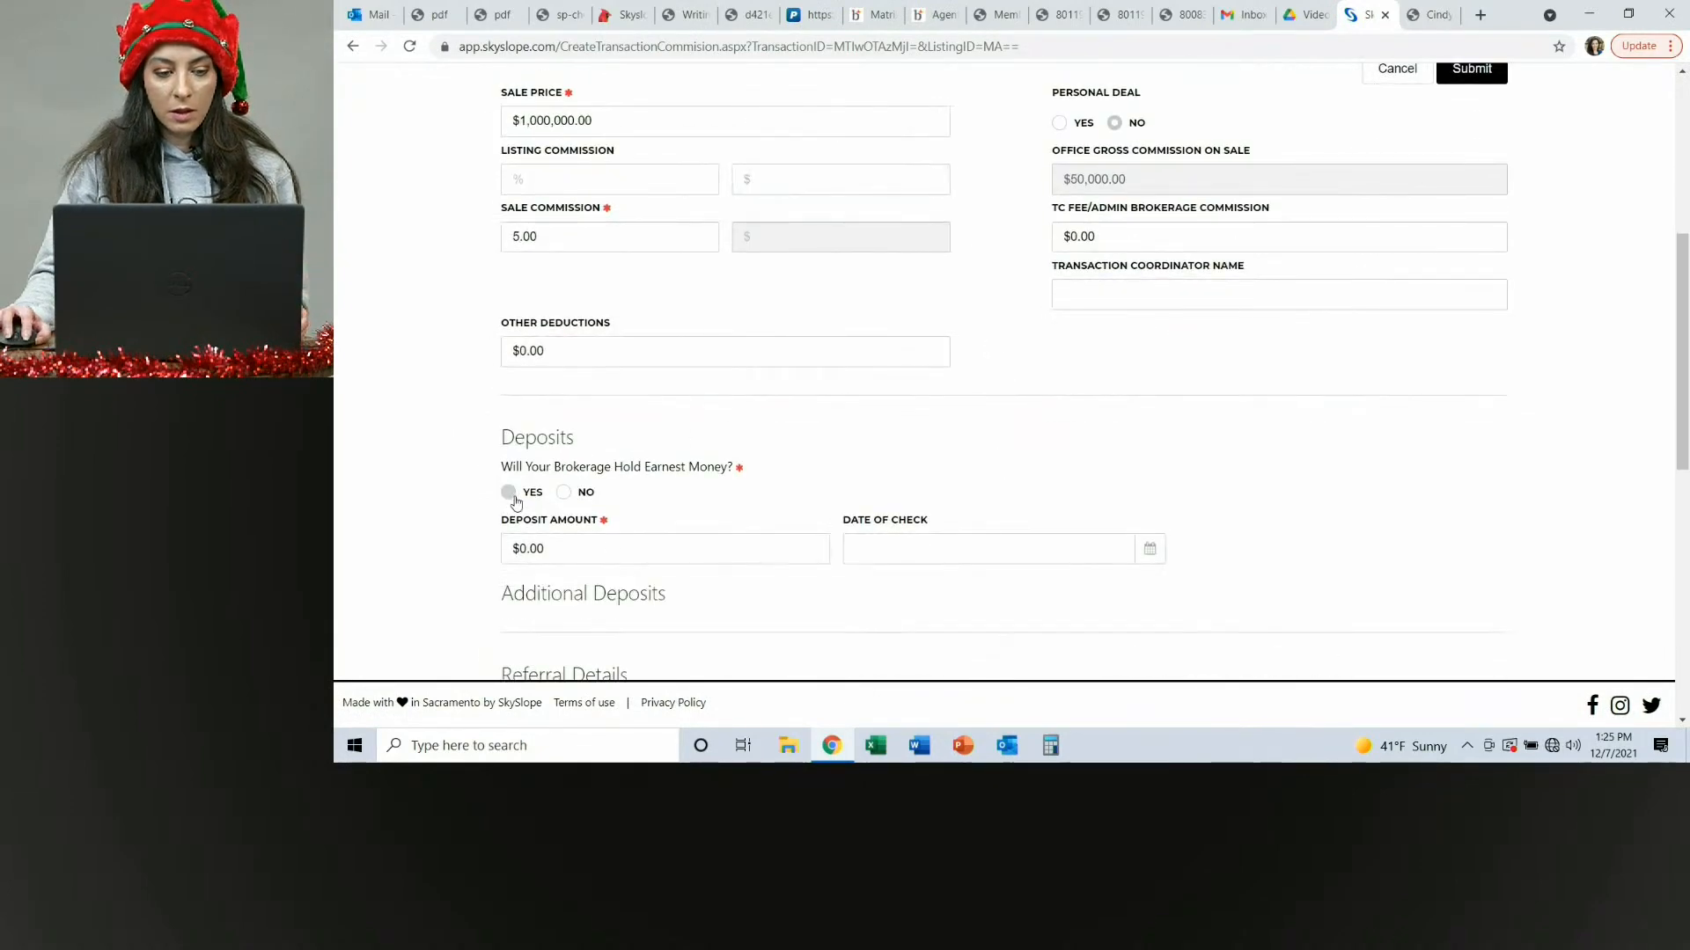
{"action": "left_click", "coordinate": [557, 550]}
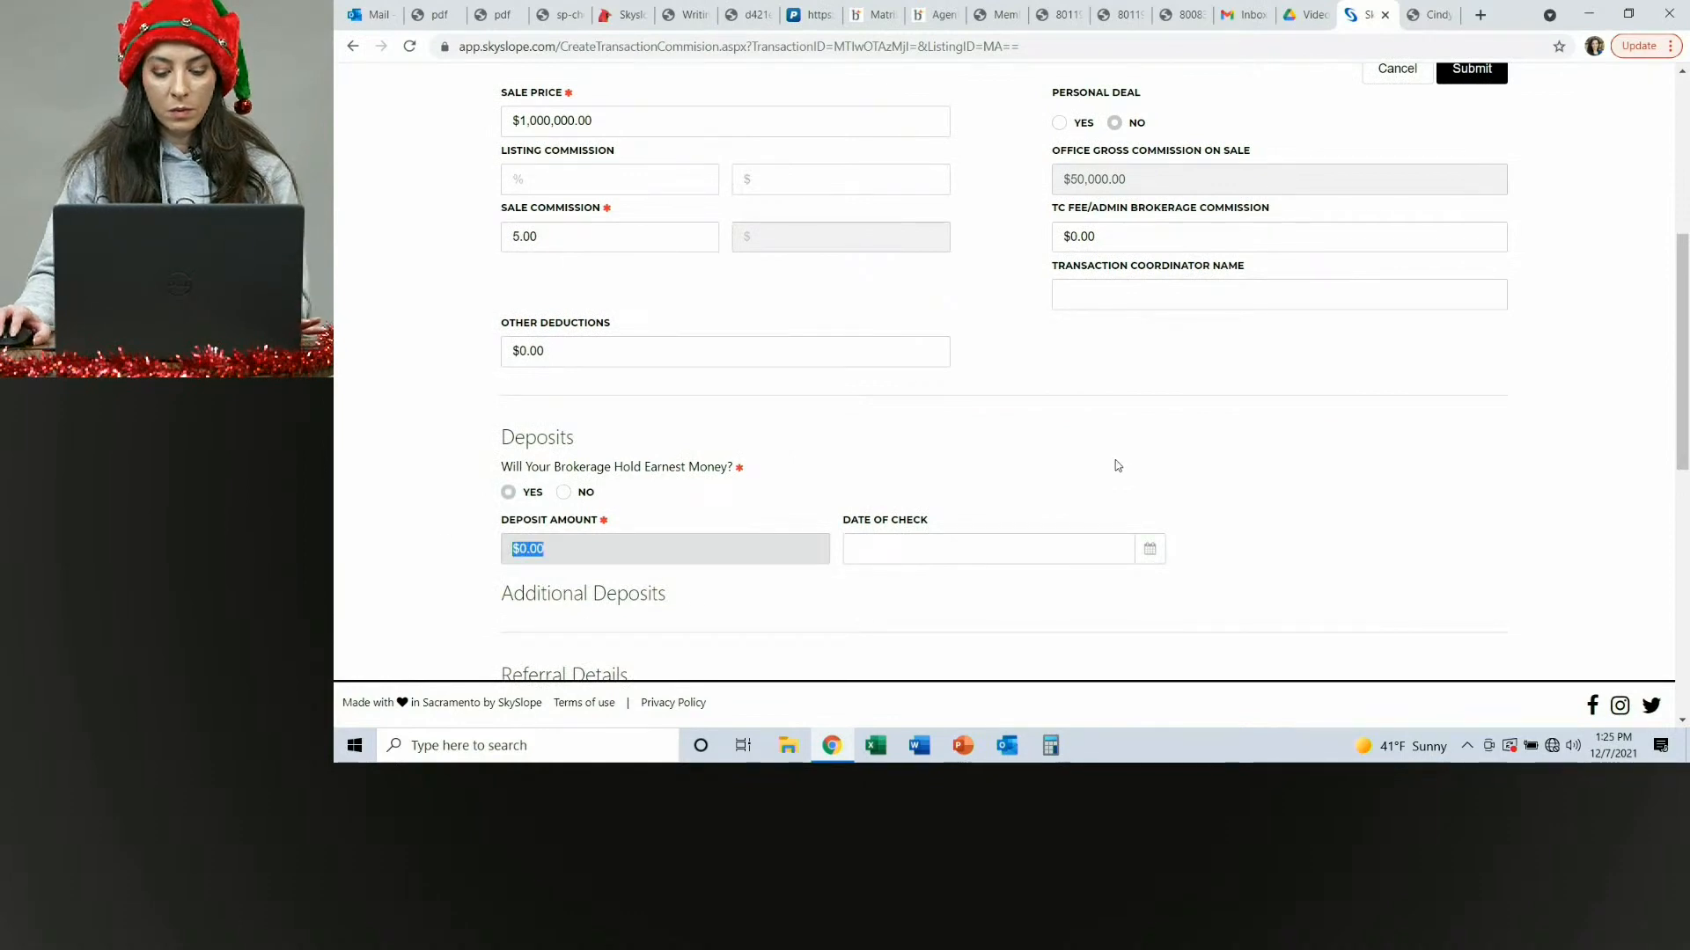
{"action": "type", "text": "100,000"}
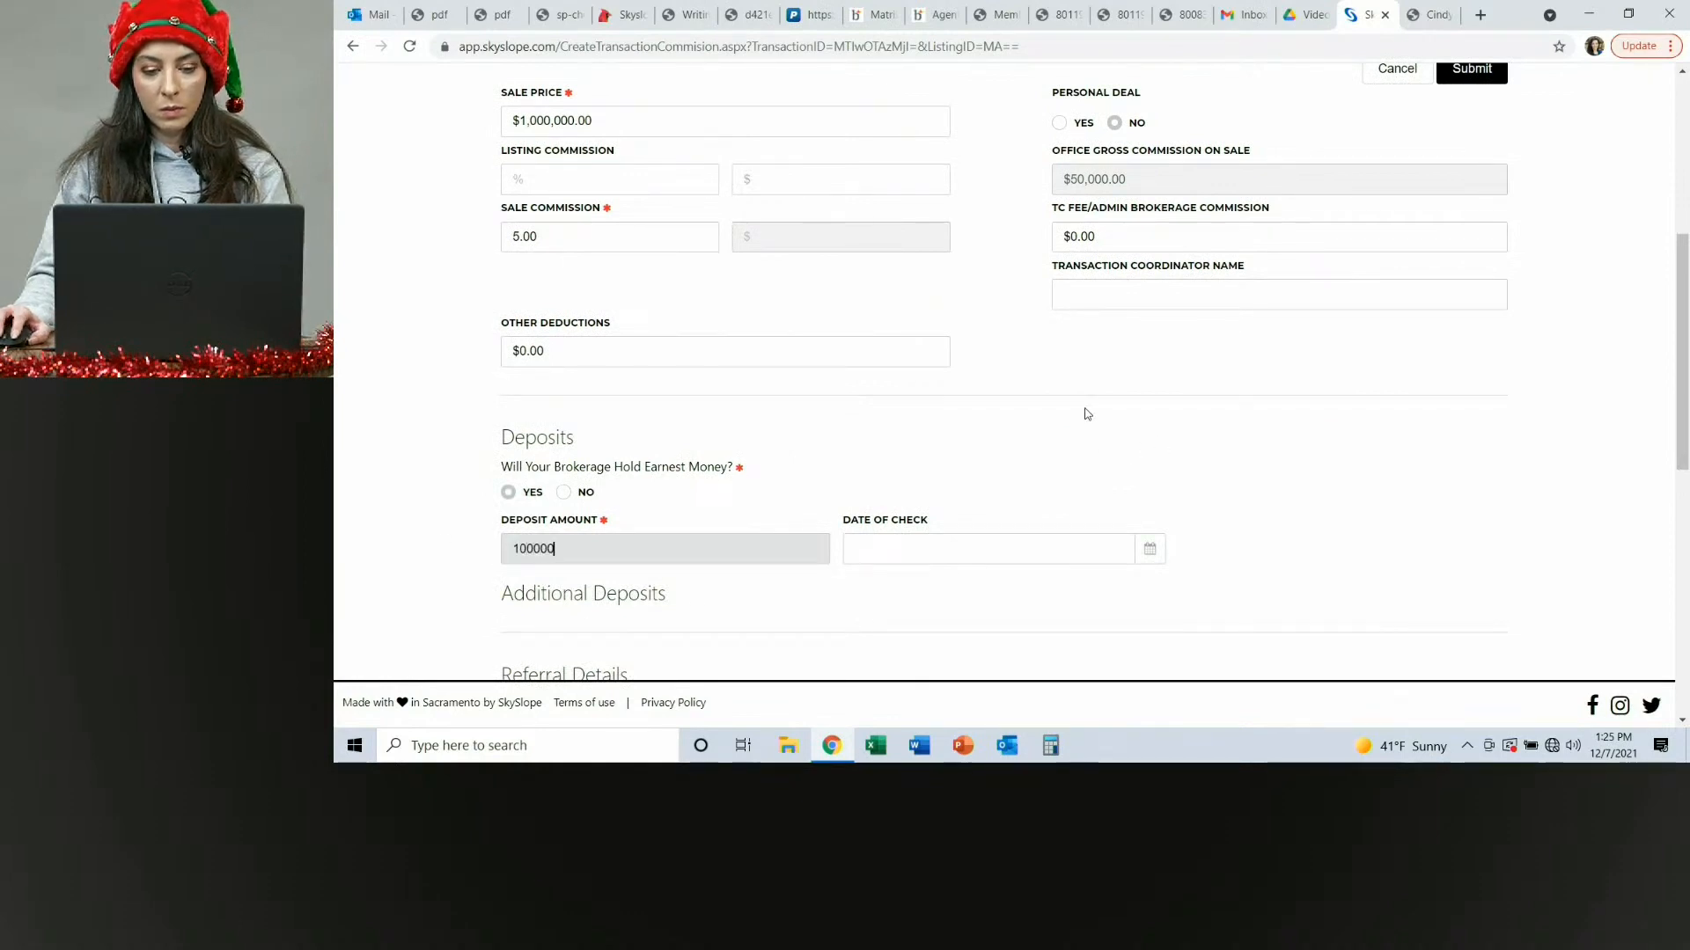
{"action": "left_click", "coordinate": [1082, 455]}
{"action": "scroll", "coordinate": [1232, 440], "scroll_direction": "up", "scroll_amount": 1}
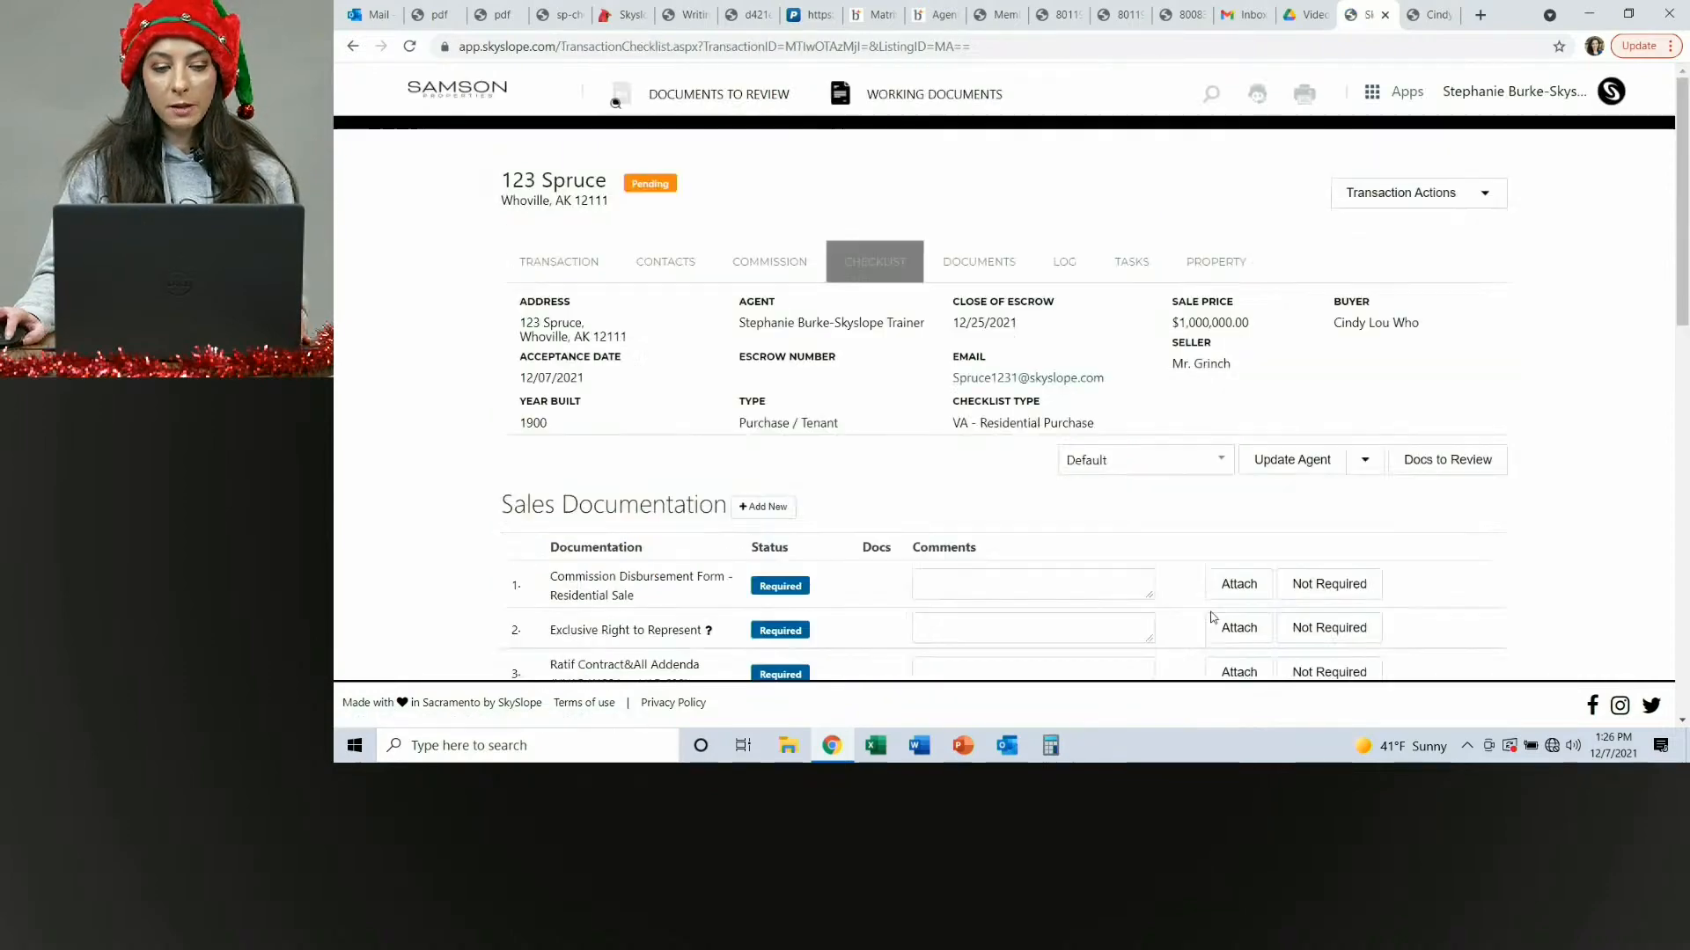
Review the required documents in the transaction's sales documentation checklist.
{"action": "scroll", "coordinate": [836, 416], "scroll_direction": "down", "scroll_amount": 3}
{"action": "scroll", "coordinate": [836, 416], "scroll_direction": "down", "scroll_amount": 6}
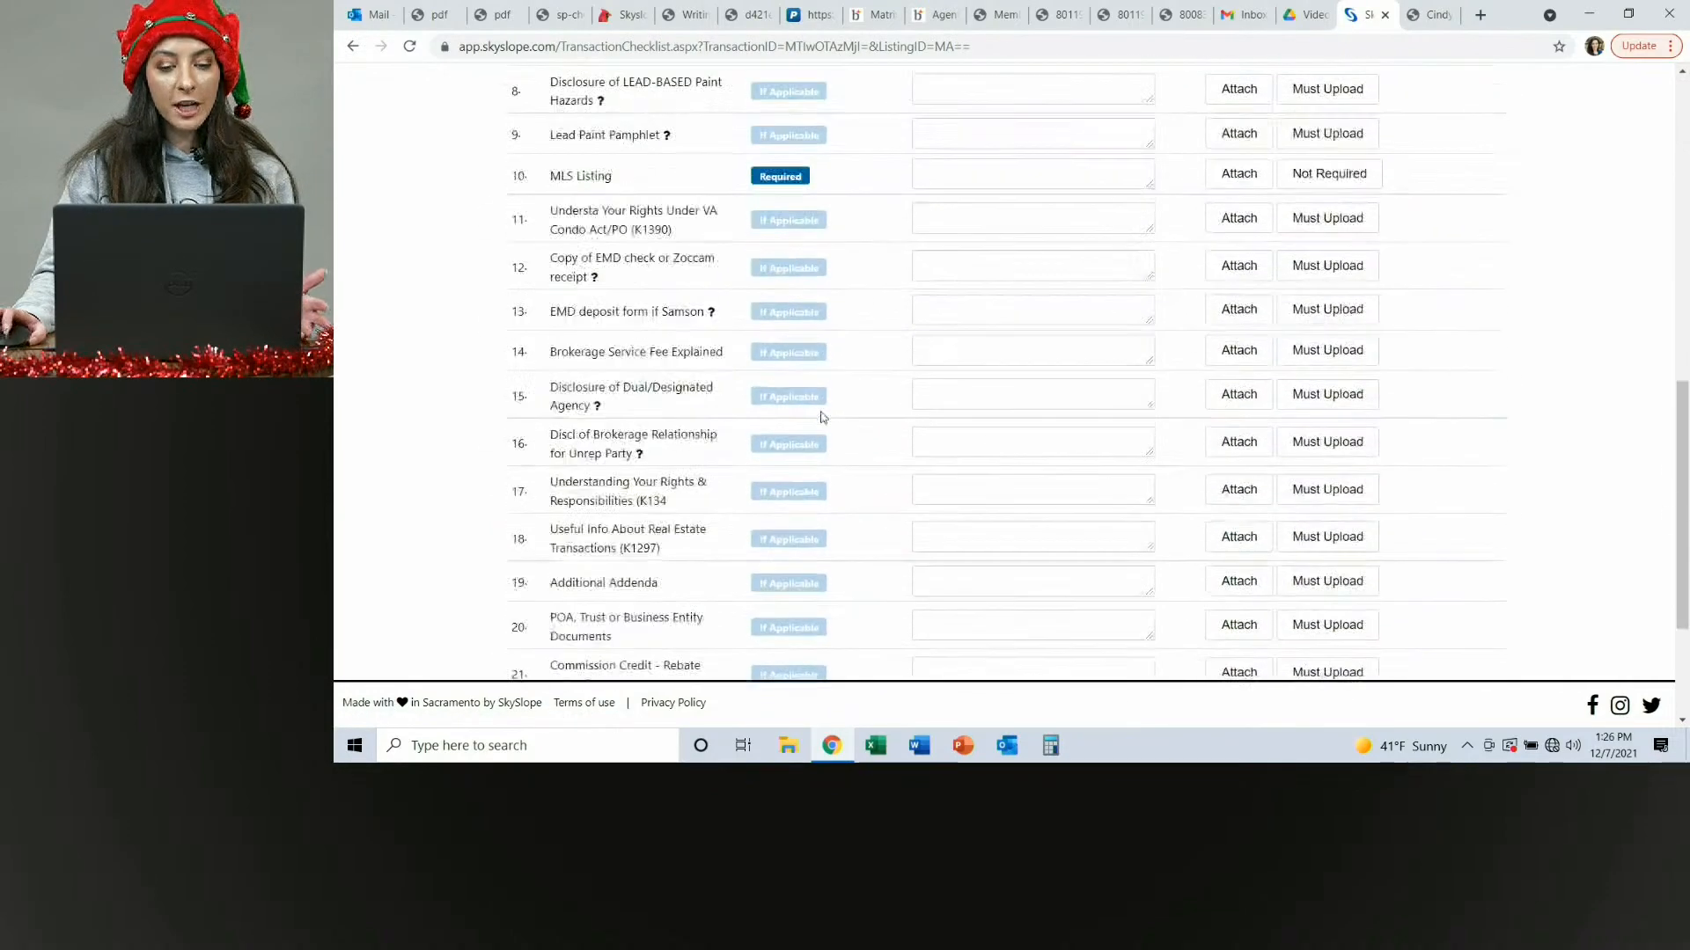
{"action": "scroll", "coordinate": [792, 352], "scroll_direction": "up", "scroll_amount": 5}
{"action": "scroll", "coordinate": [786, 343], "scroll_direction": "up", "scroll_amount": 2}
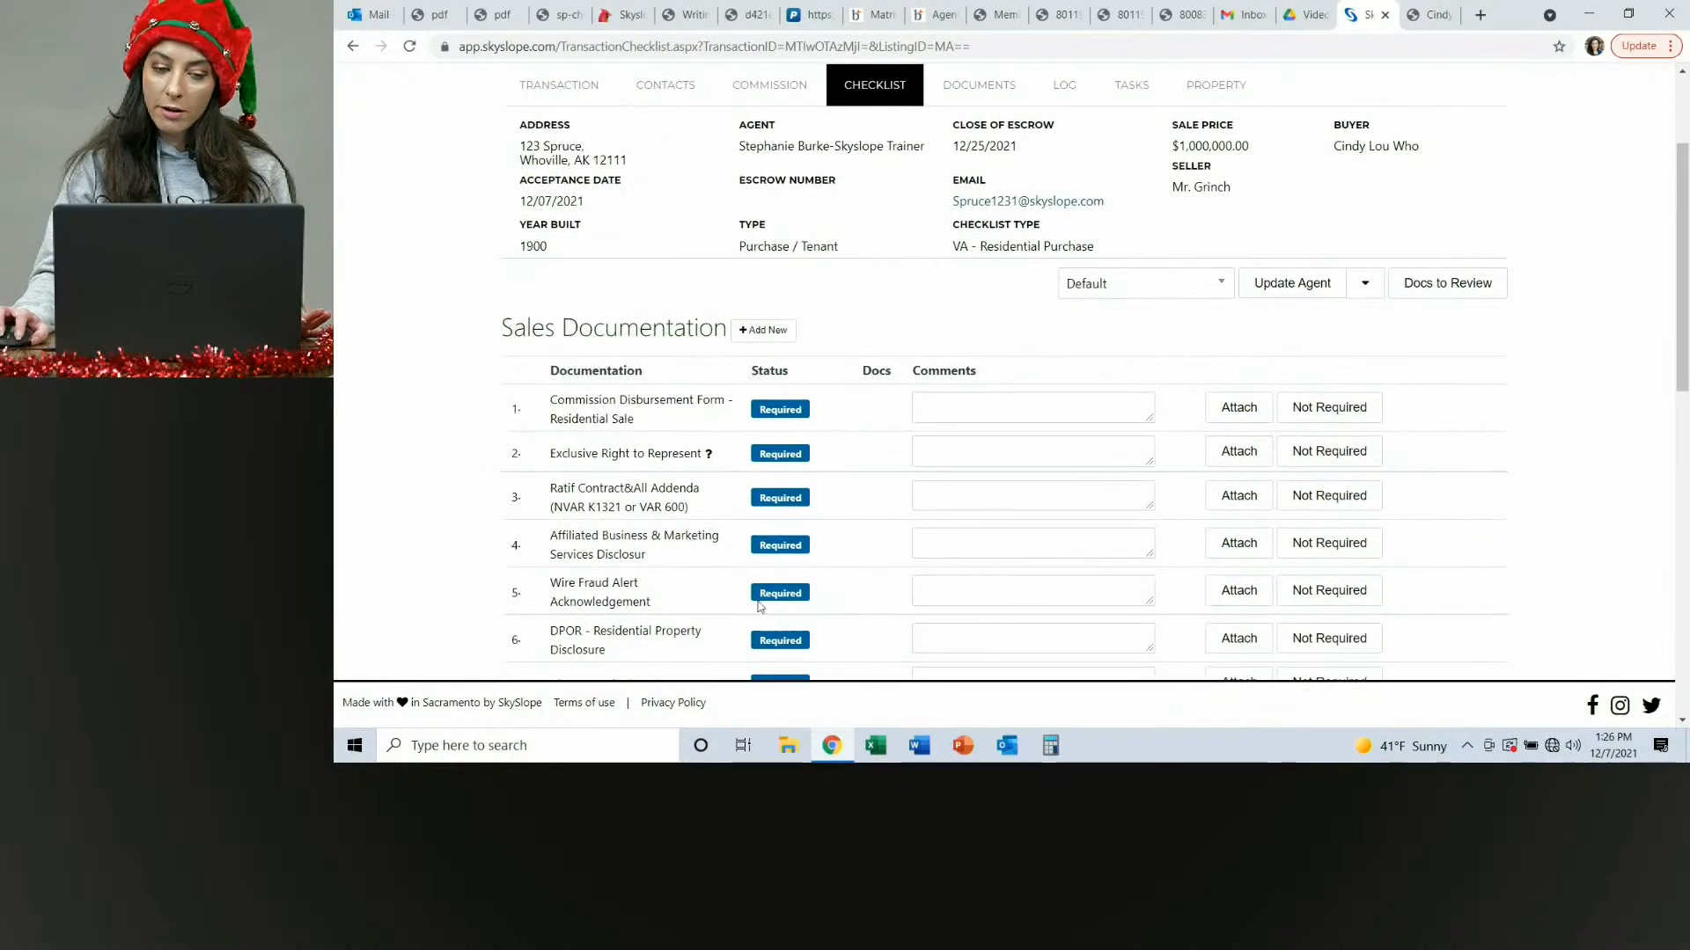
{"action": "scroll", "coordinate": [704, 396], "scroll_direction": "up", "scroll_amount": 2}
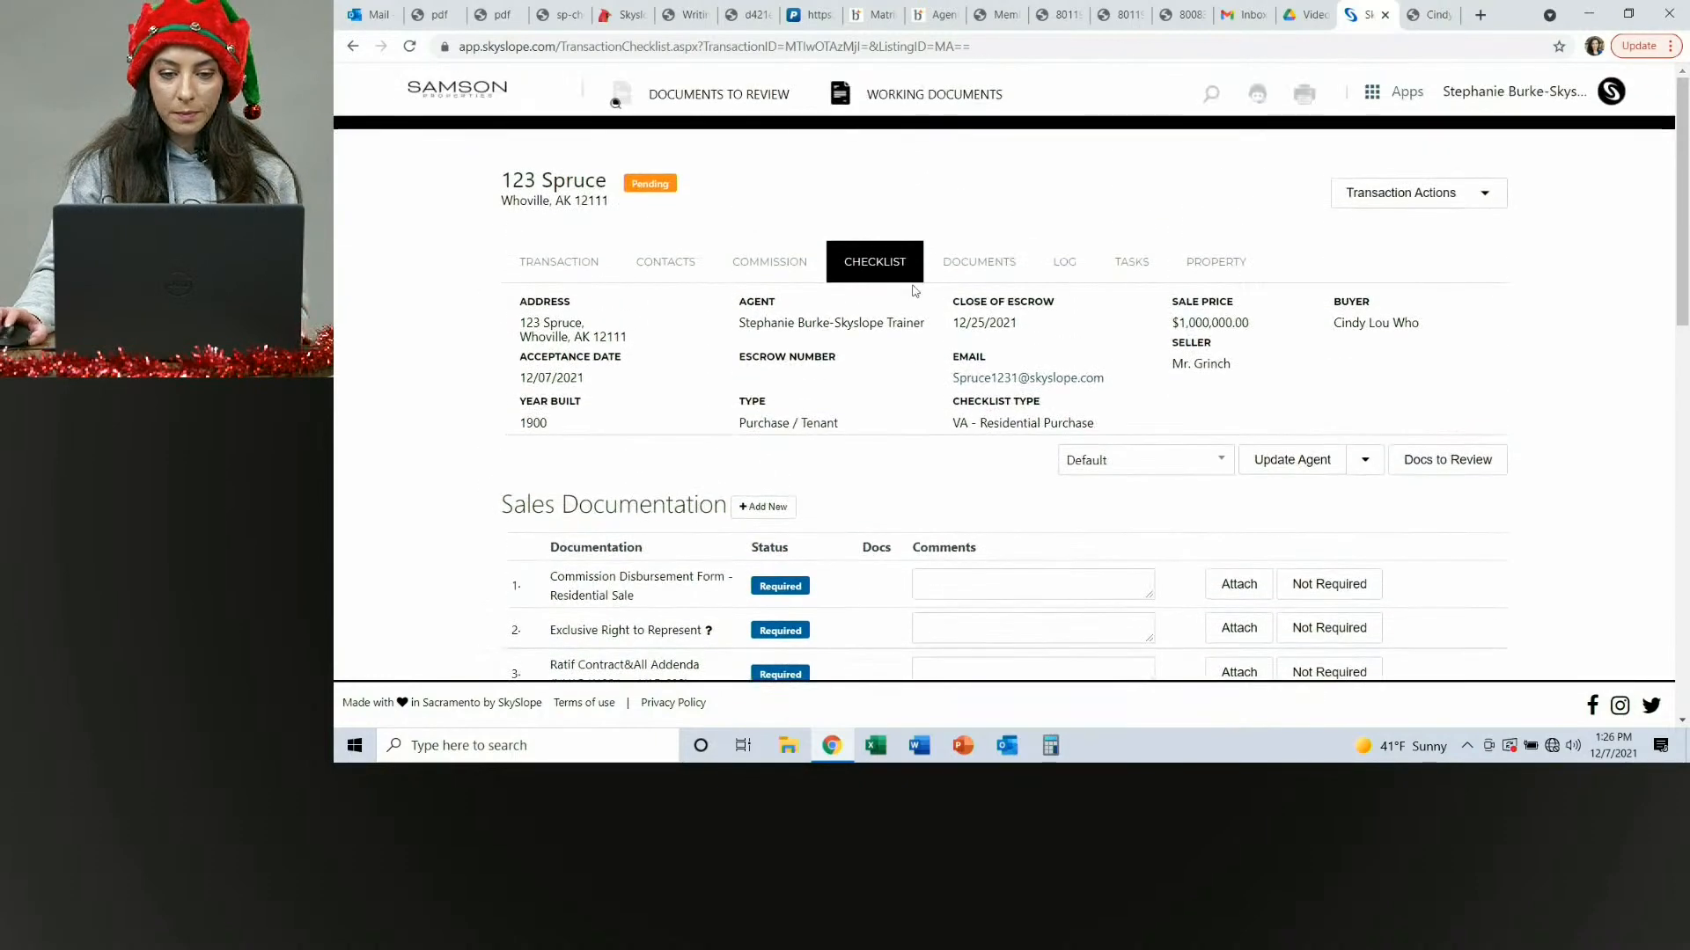
{"action": "scroll", "coordinate": [986, 264], "scroll_direction": "down", "scroll_amount": 1}
{"action": "scroll", "coordinate": [980, 287], "scroll_direction": "down", "scroll_amount": 2}
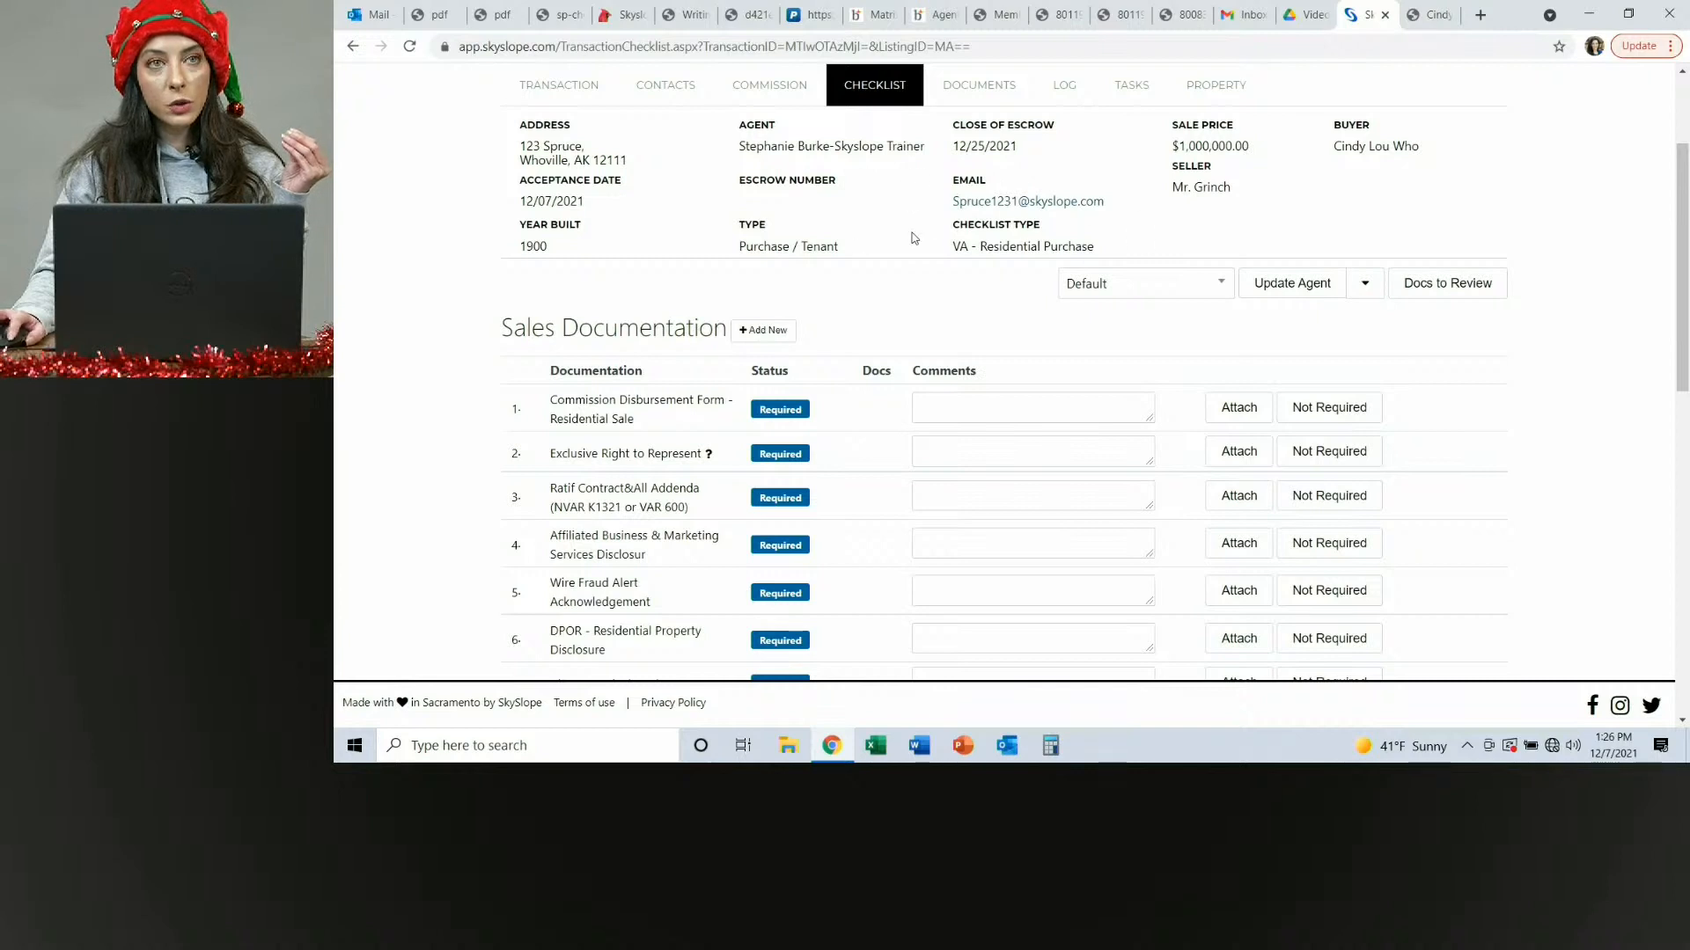
Copy the transaction's e-mail address and paste it as the recipient of a new Outlook message.
{"action": "right_click", "coordinate": [962, 209]}
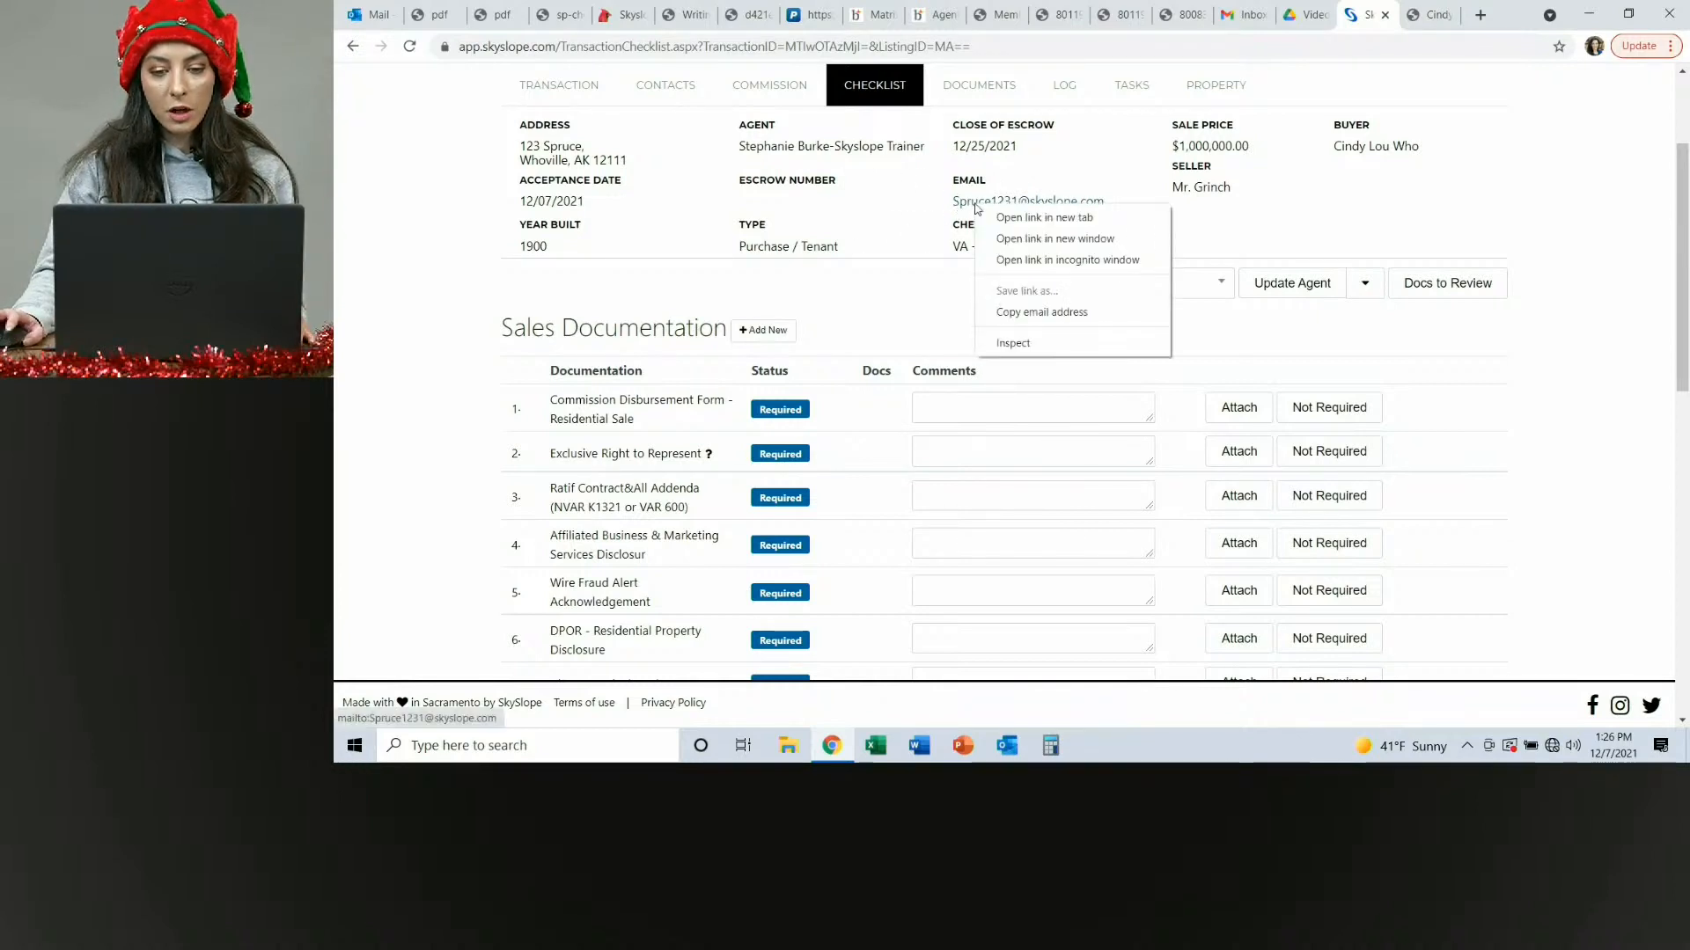
{"action": "left_click", "coordinate": [1026, 313]}
{"action": "left_click", "coordinate": [374, 16]}
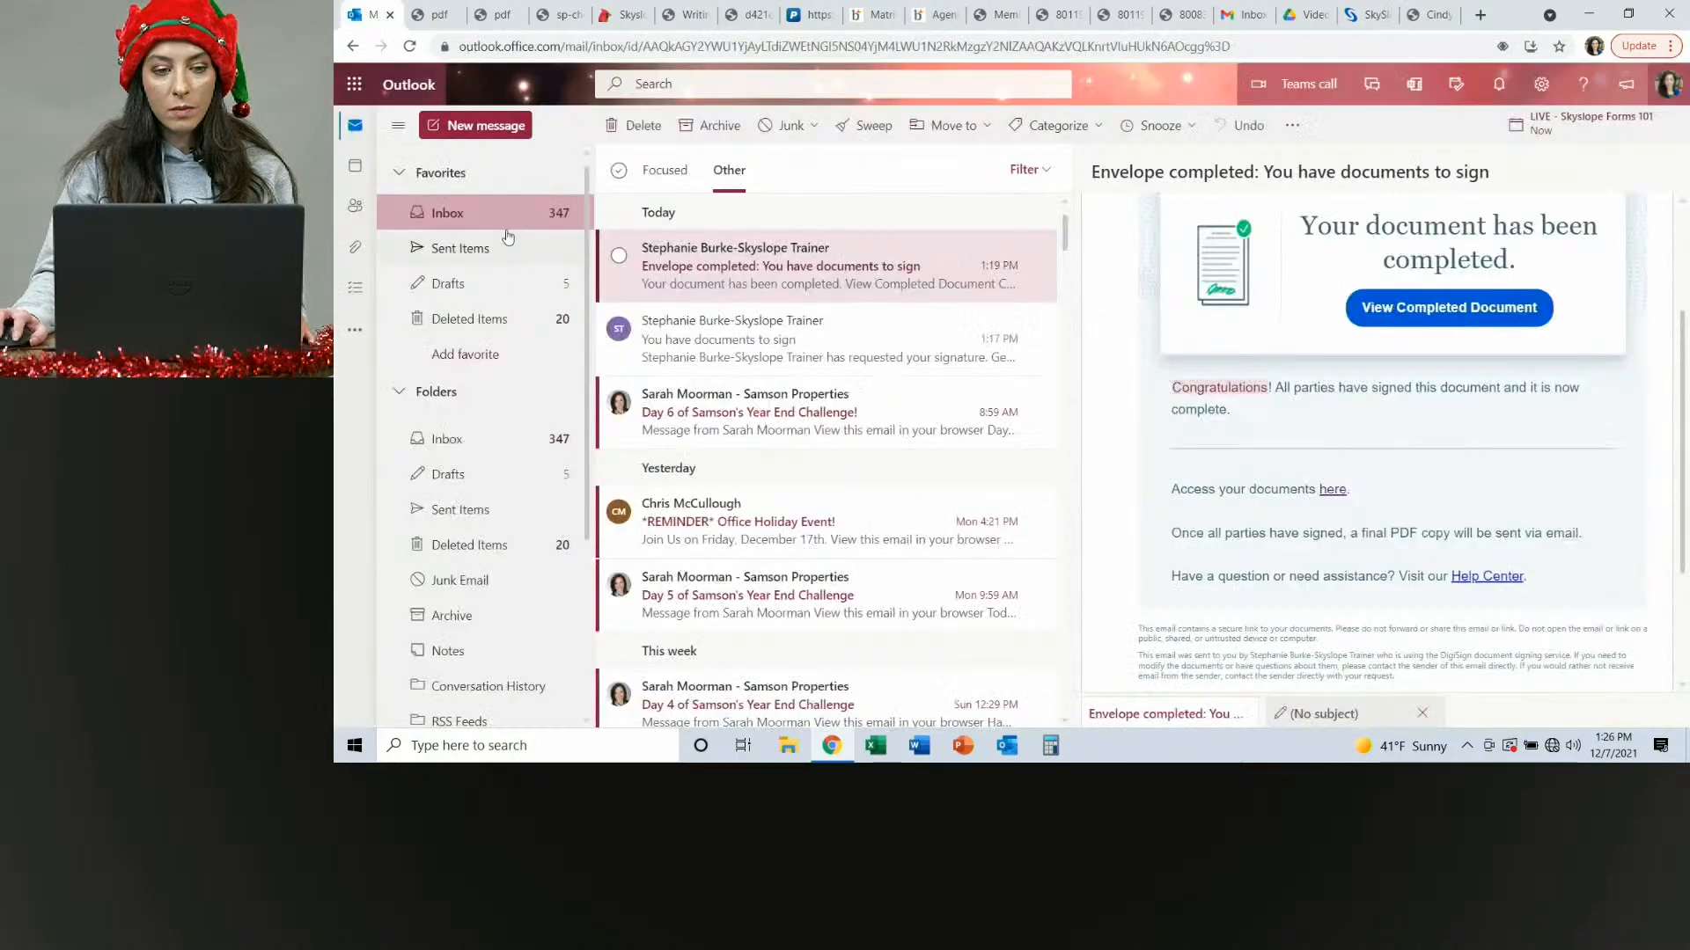
{"action": "left_click", "coordinate": [480, 125]}
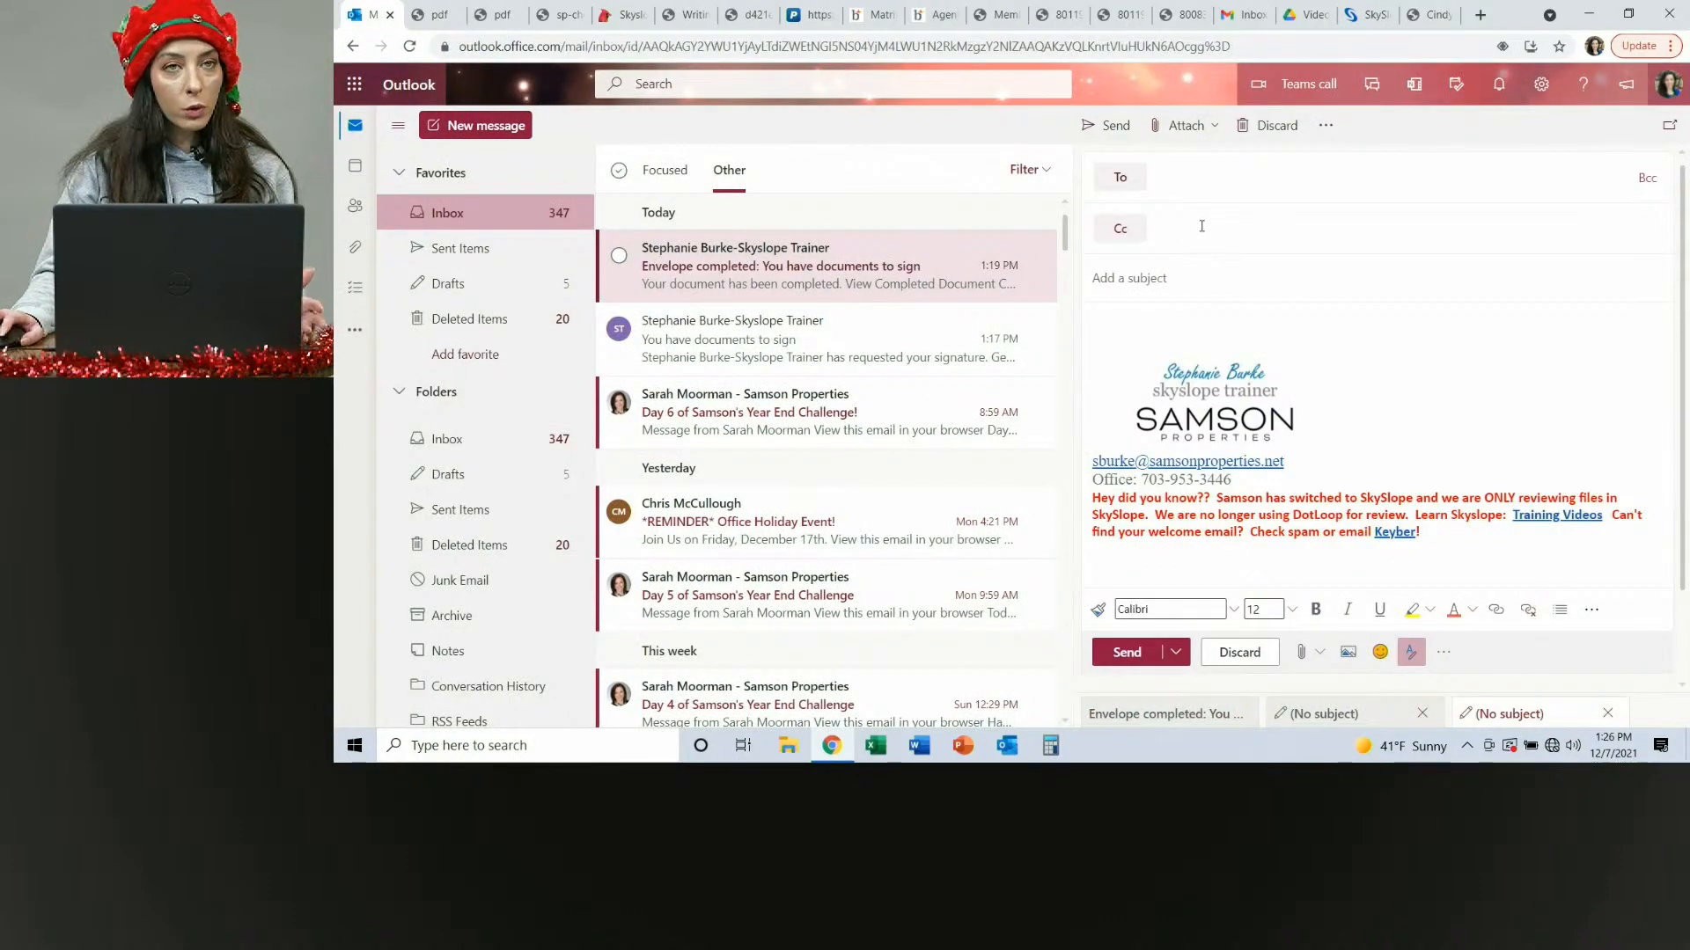
{"action": "right_click", "coordinate": [1170, 185]}
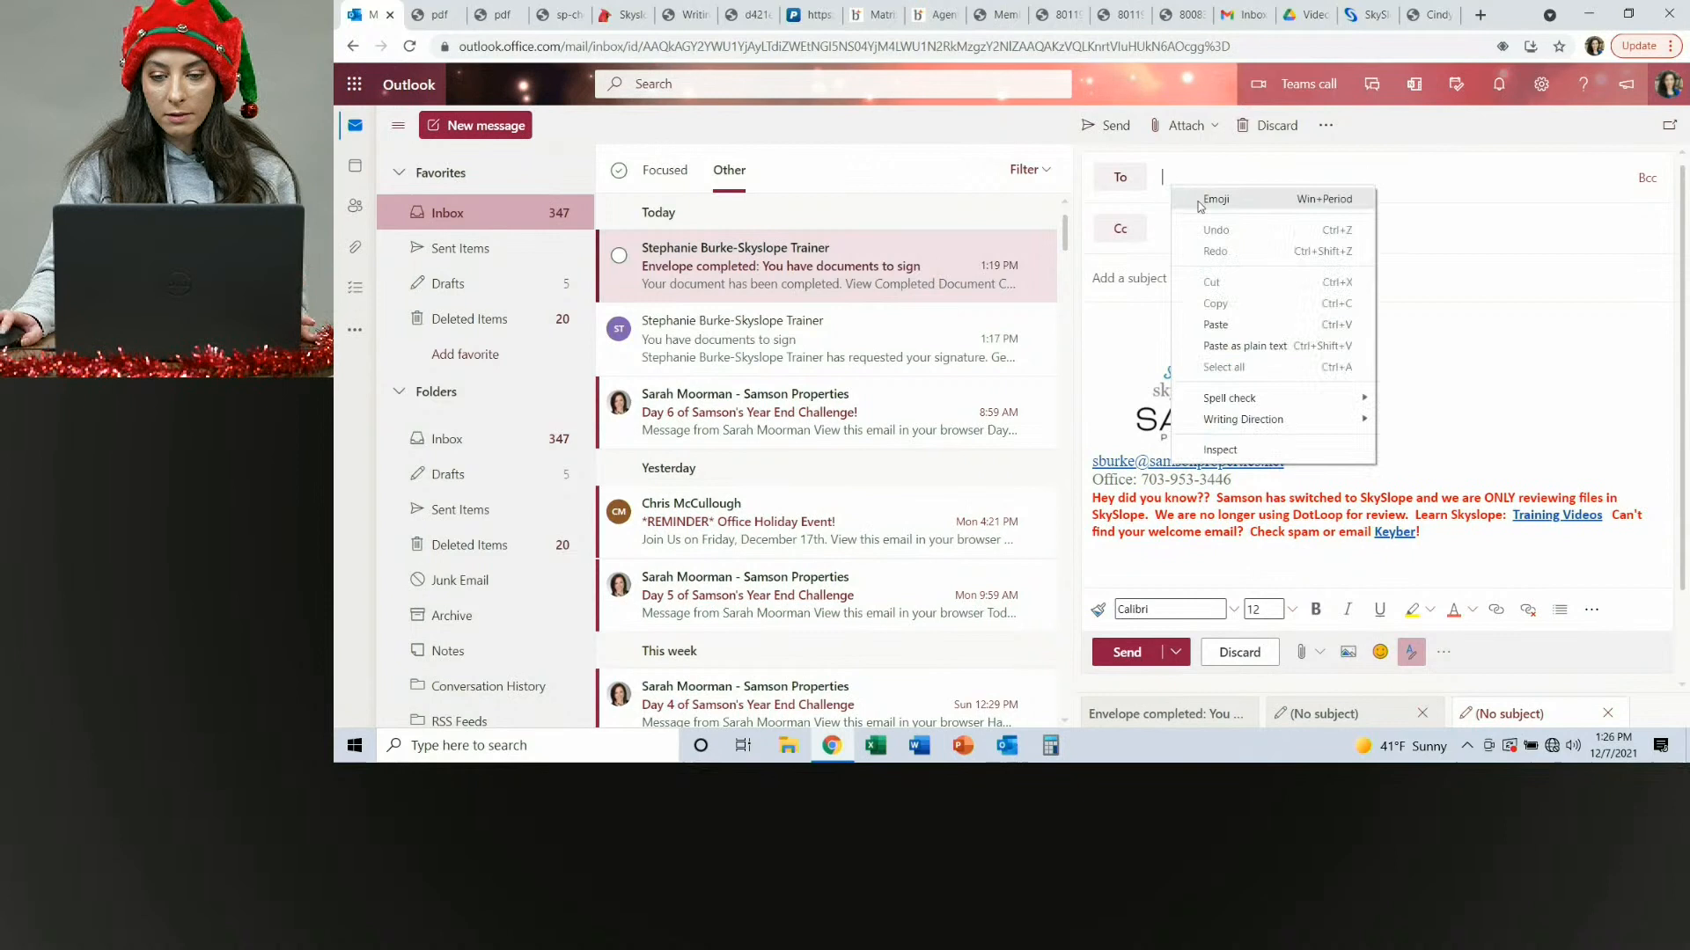
{"action": "left_click", "coordinate": [1219, 325]}
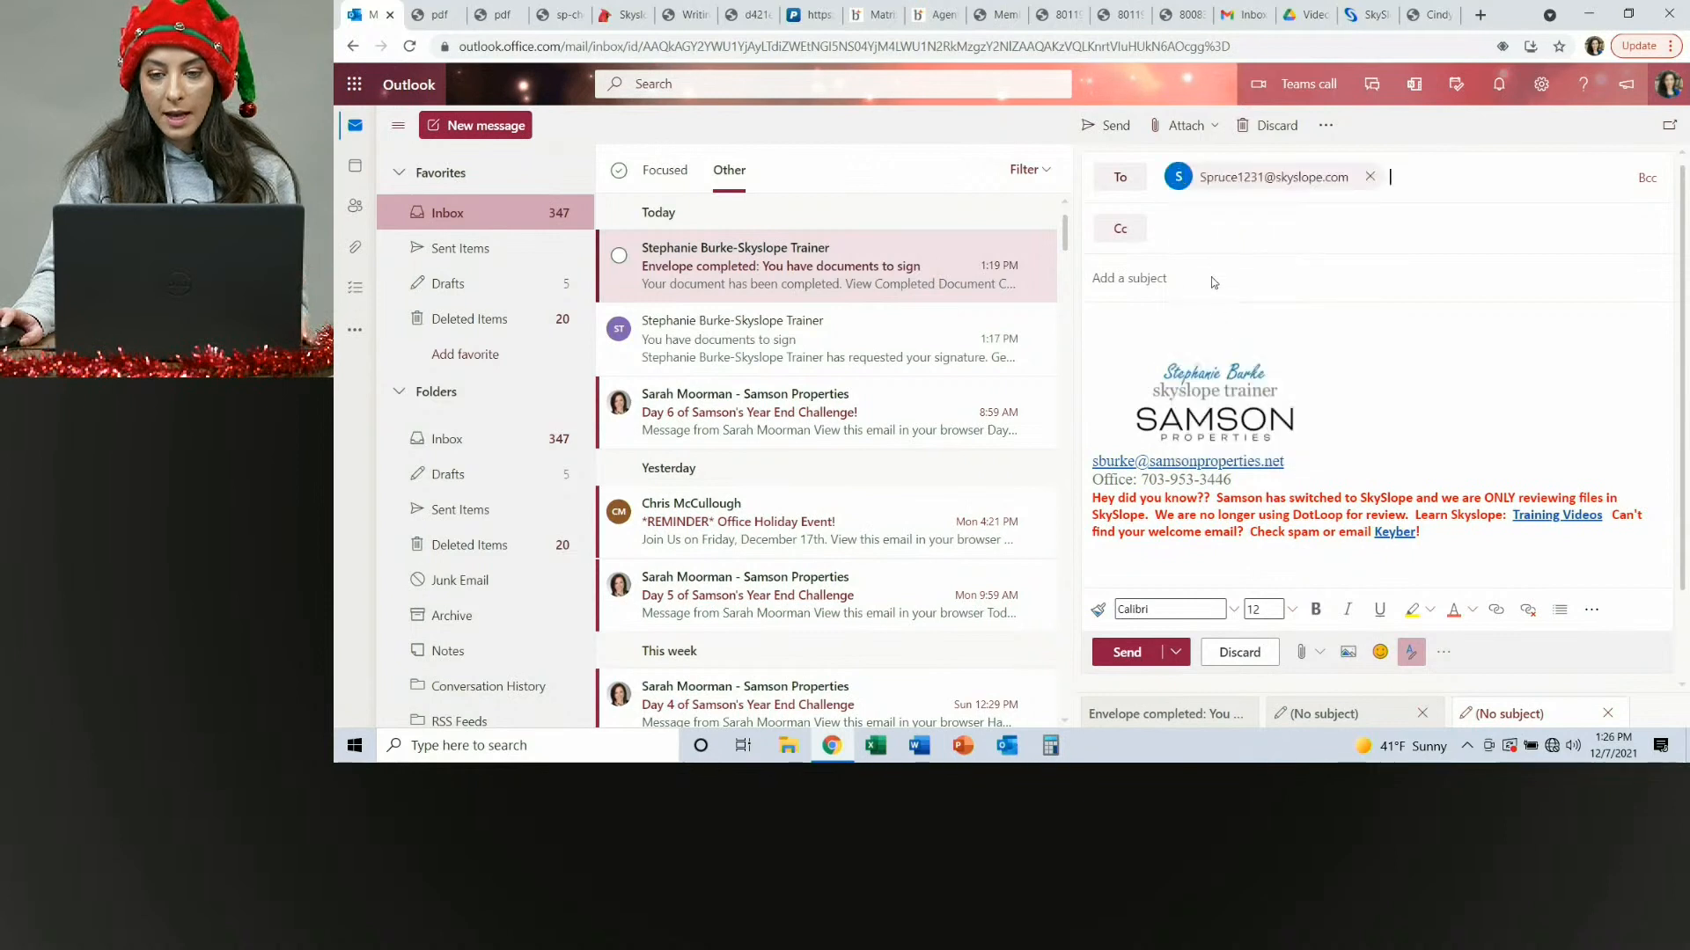
Attach the Cindy Lou Who Purchase-Offer for Whoville PDF from Downloads and send the email.
{"action": "left_click", "coordinate": [1308, 660]}
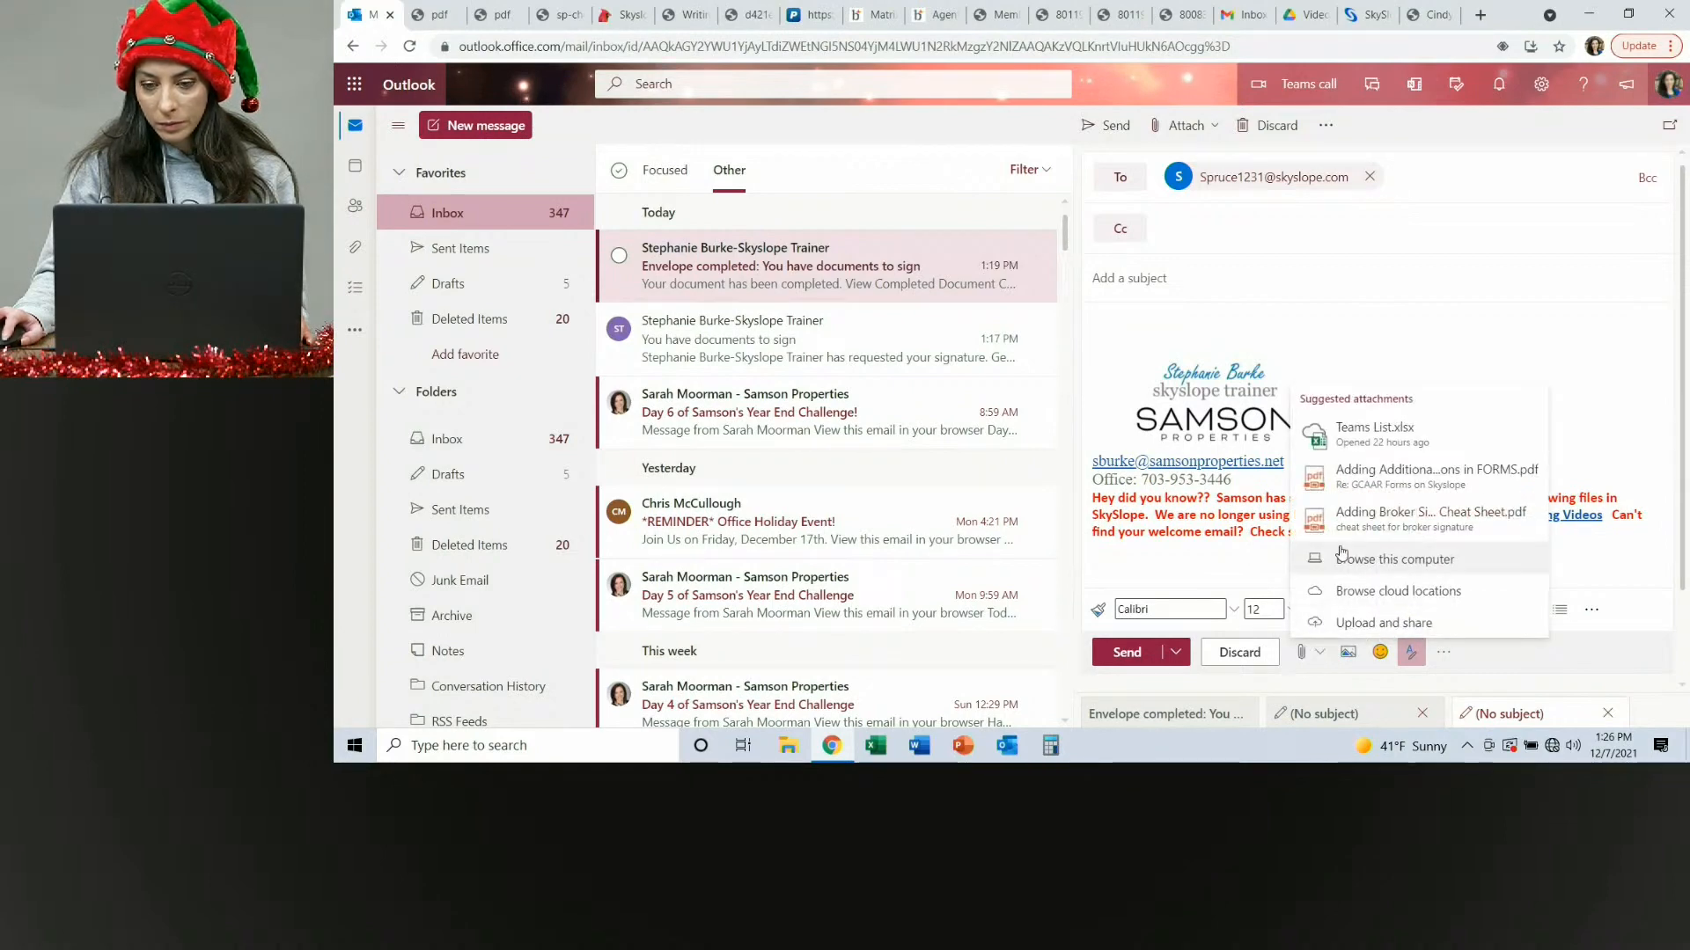
{"action": "left_click", "coordinate": [1377, 560]}
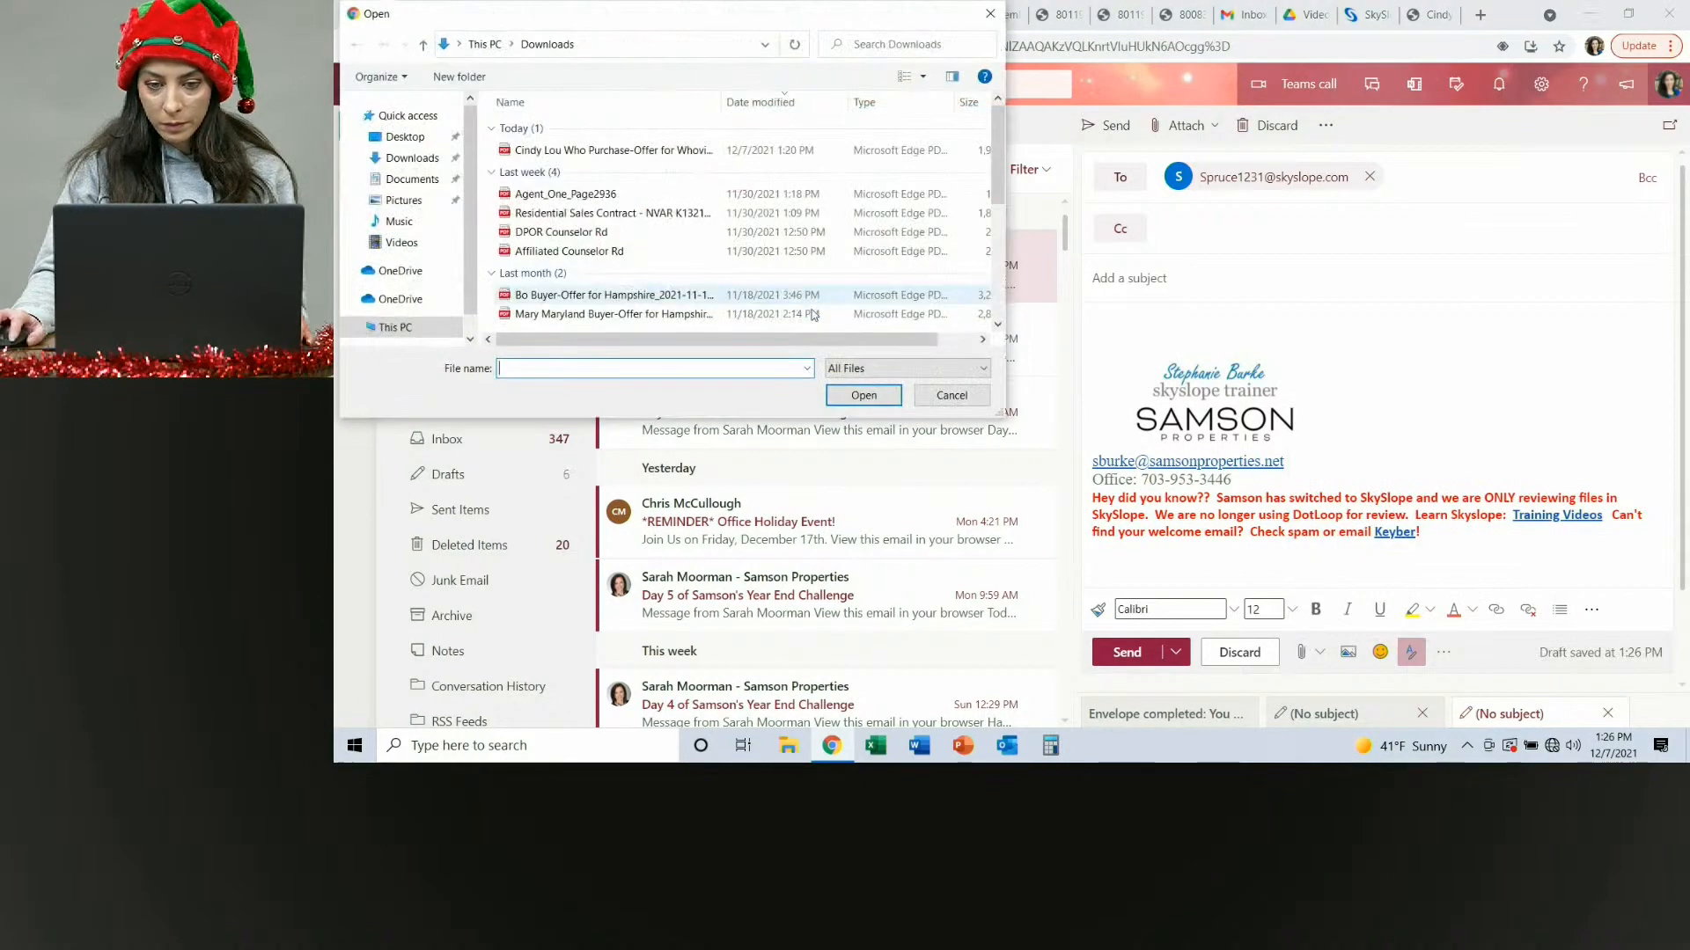
{"action": "left_click", "coordinate": [607, 155]}
{"action": "left_click", "coordinate": [864, 396]}
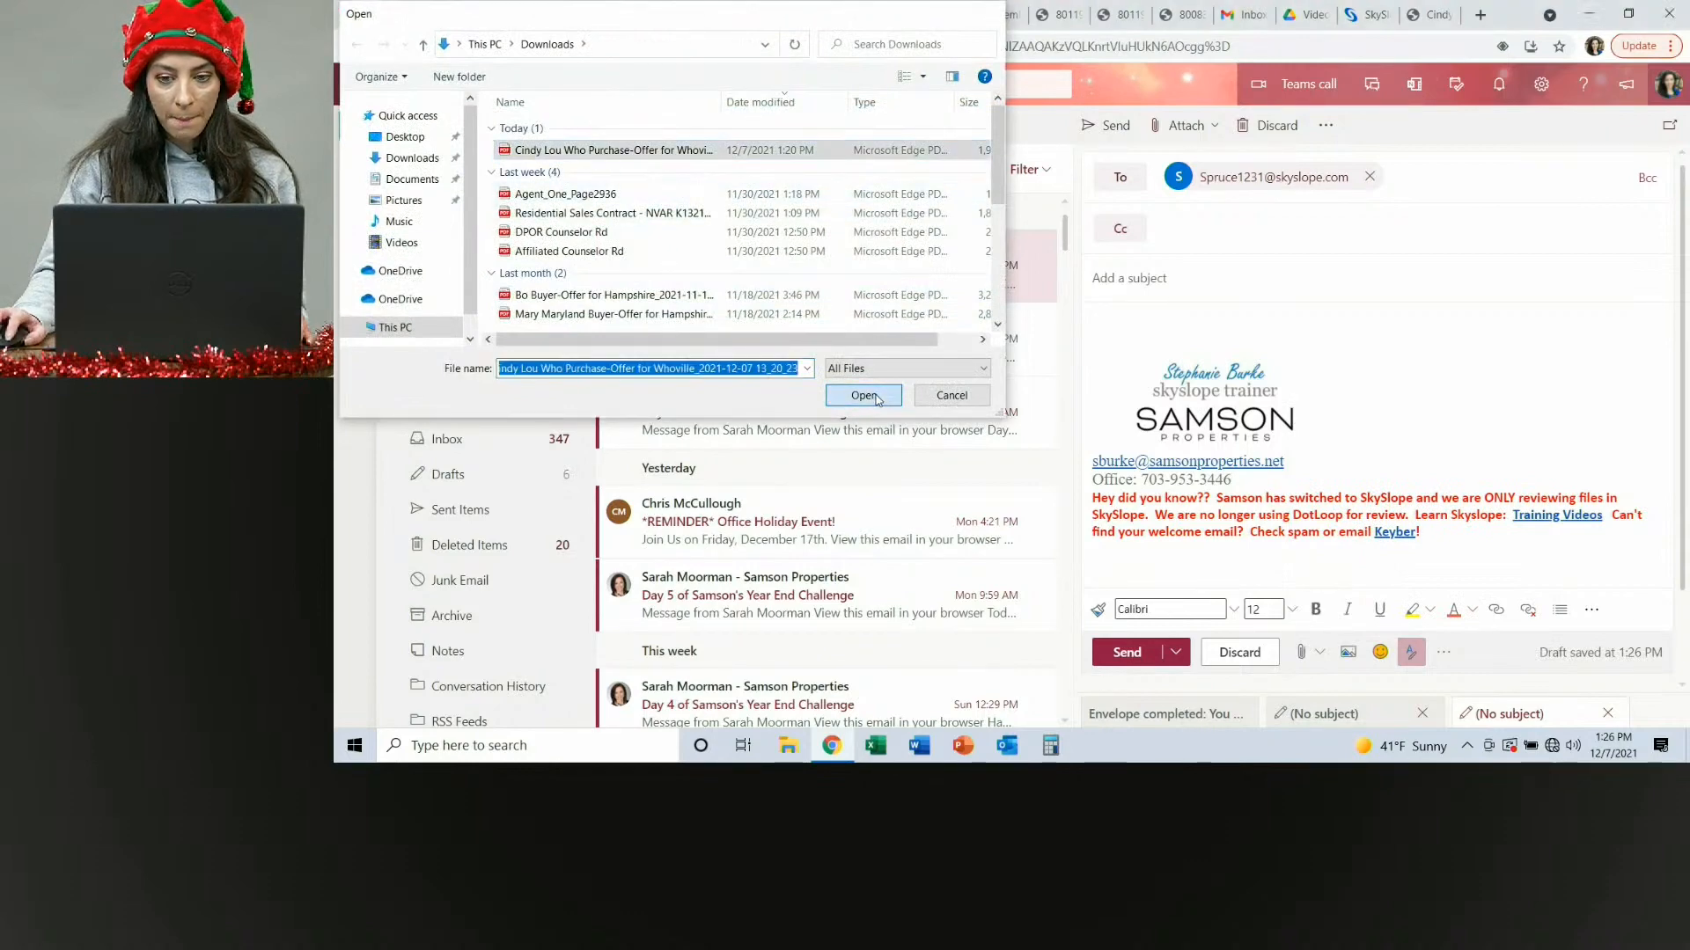
{"action": "left_click", "coordinate": [1127, 663]}
{"action": "left_click", "coordinate": [1000, 441]}
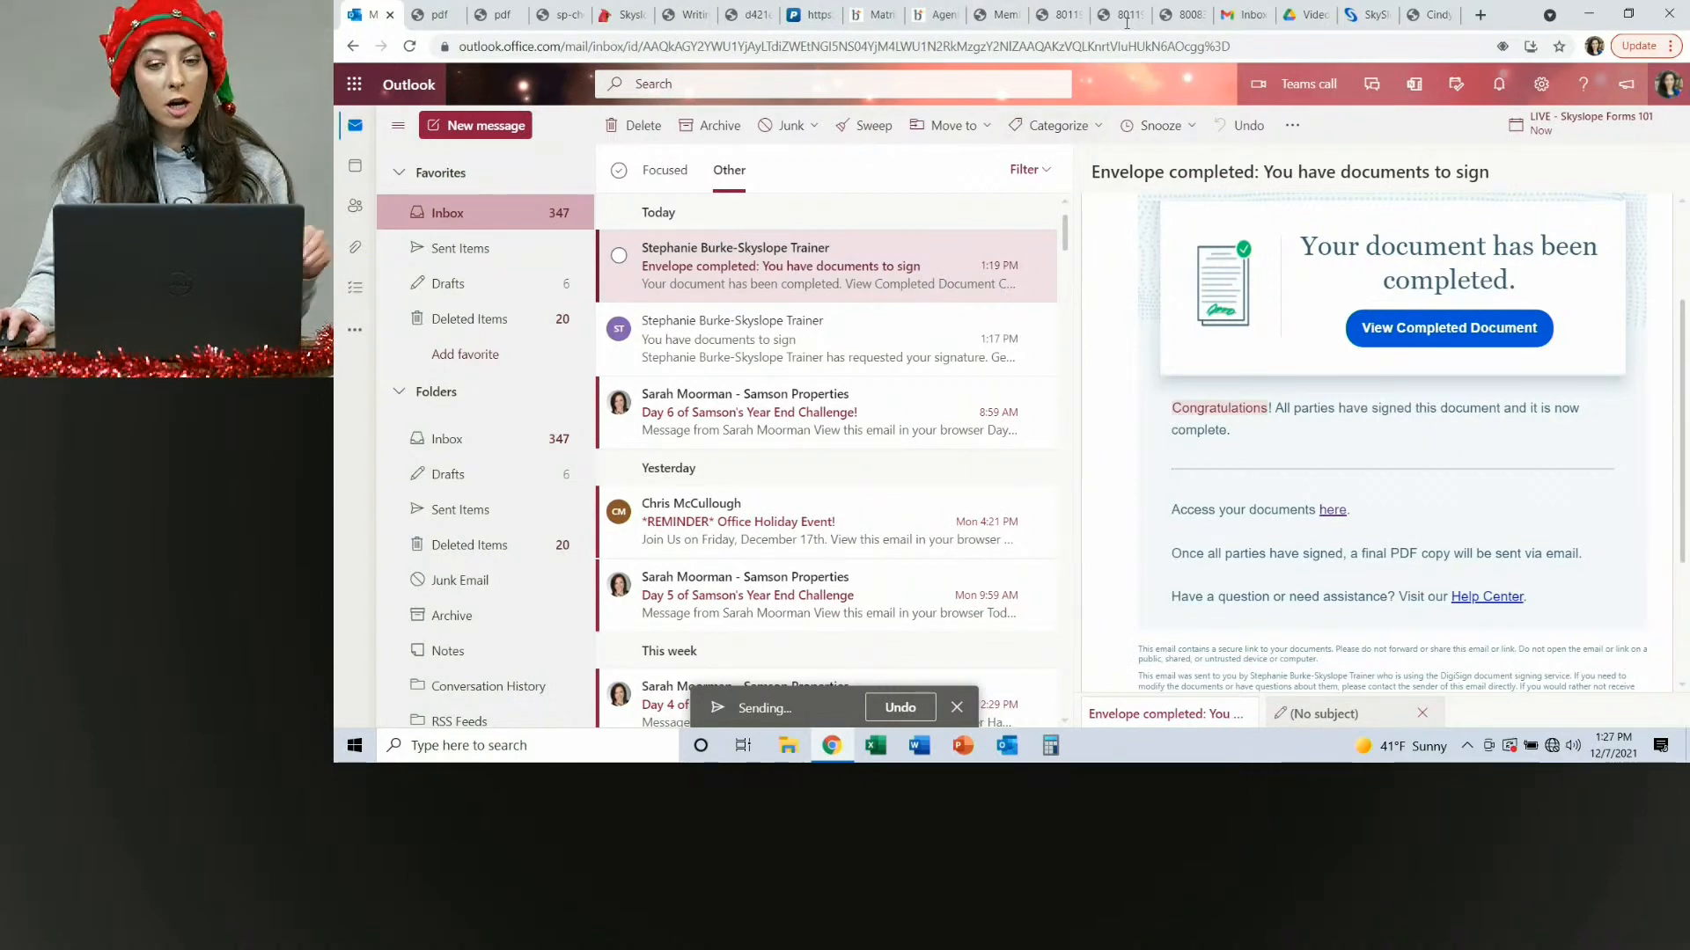
Return to the 123 Spruce transaction and open its documents list, reloading the page.
{"action": "left_click", "coordinate": [1355, 17]}
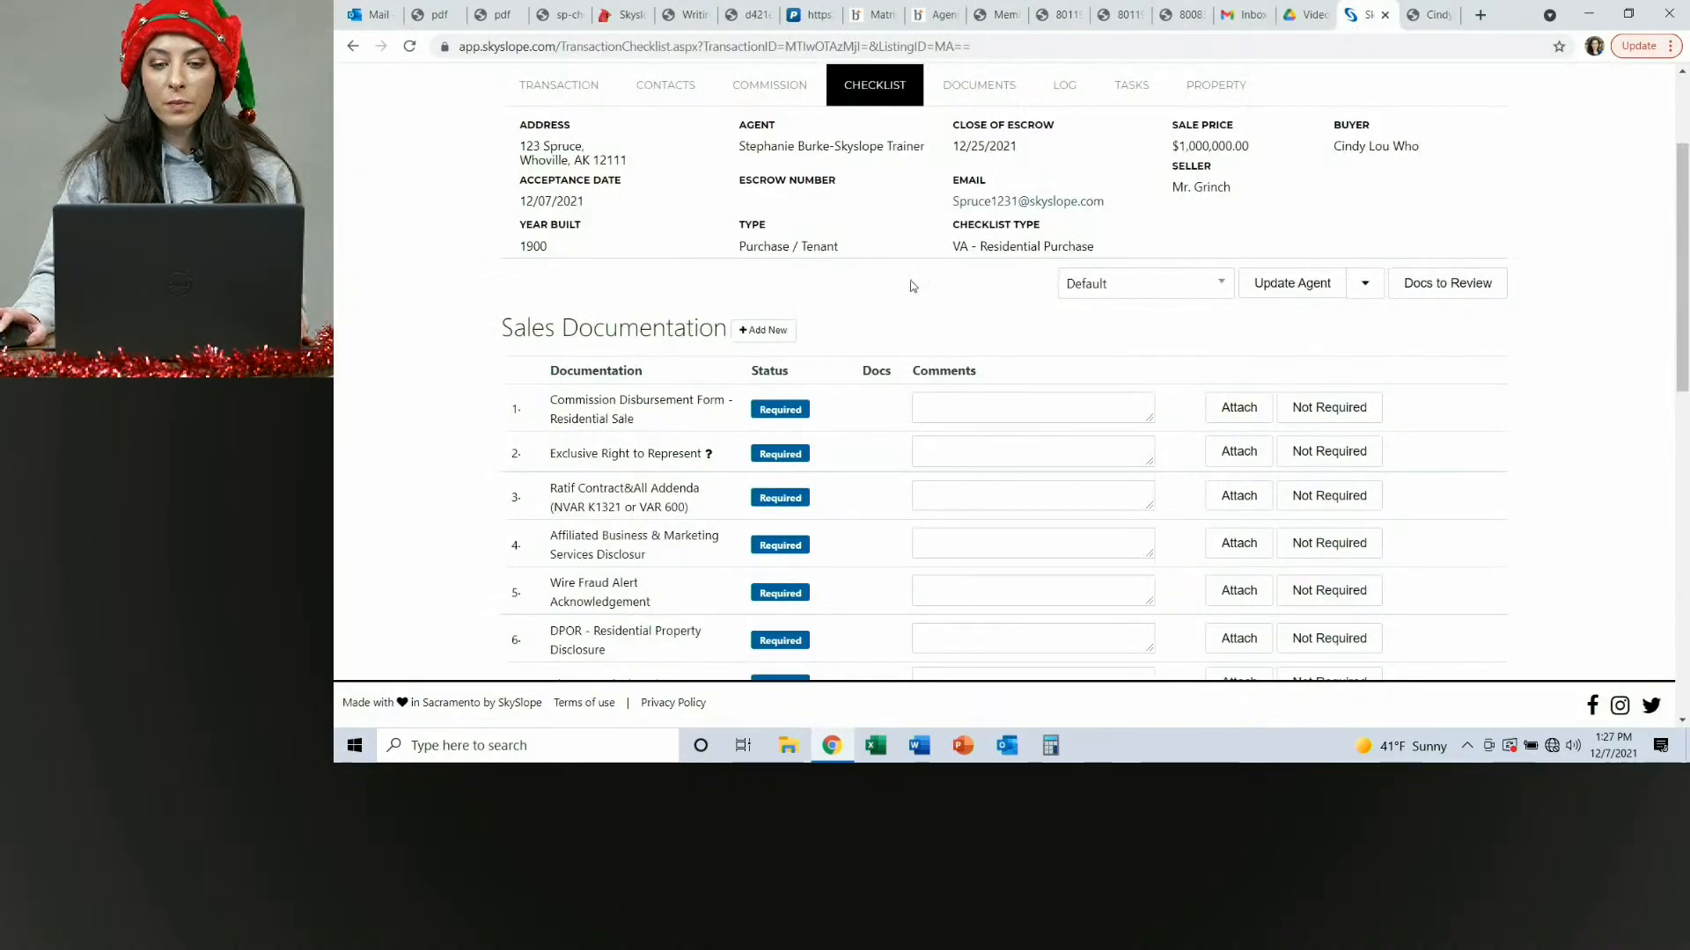
{"action": "scroll", "coordinate": [912, 286], "scroll_direction": "up", "scroll_amount": 2}
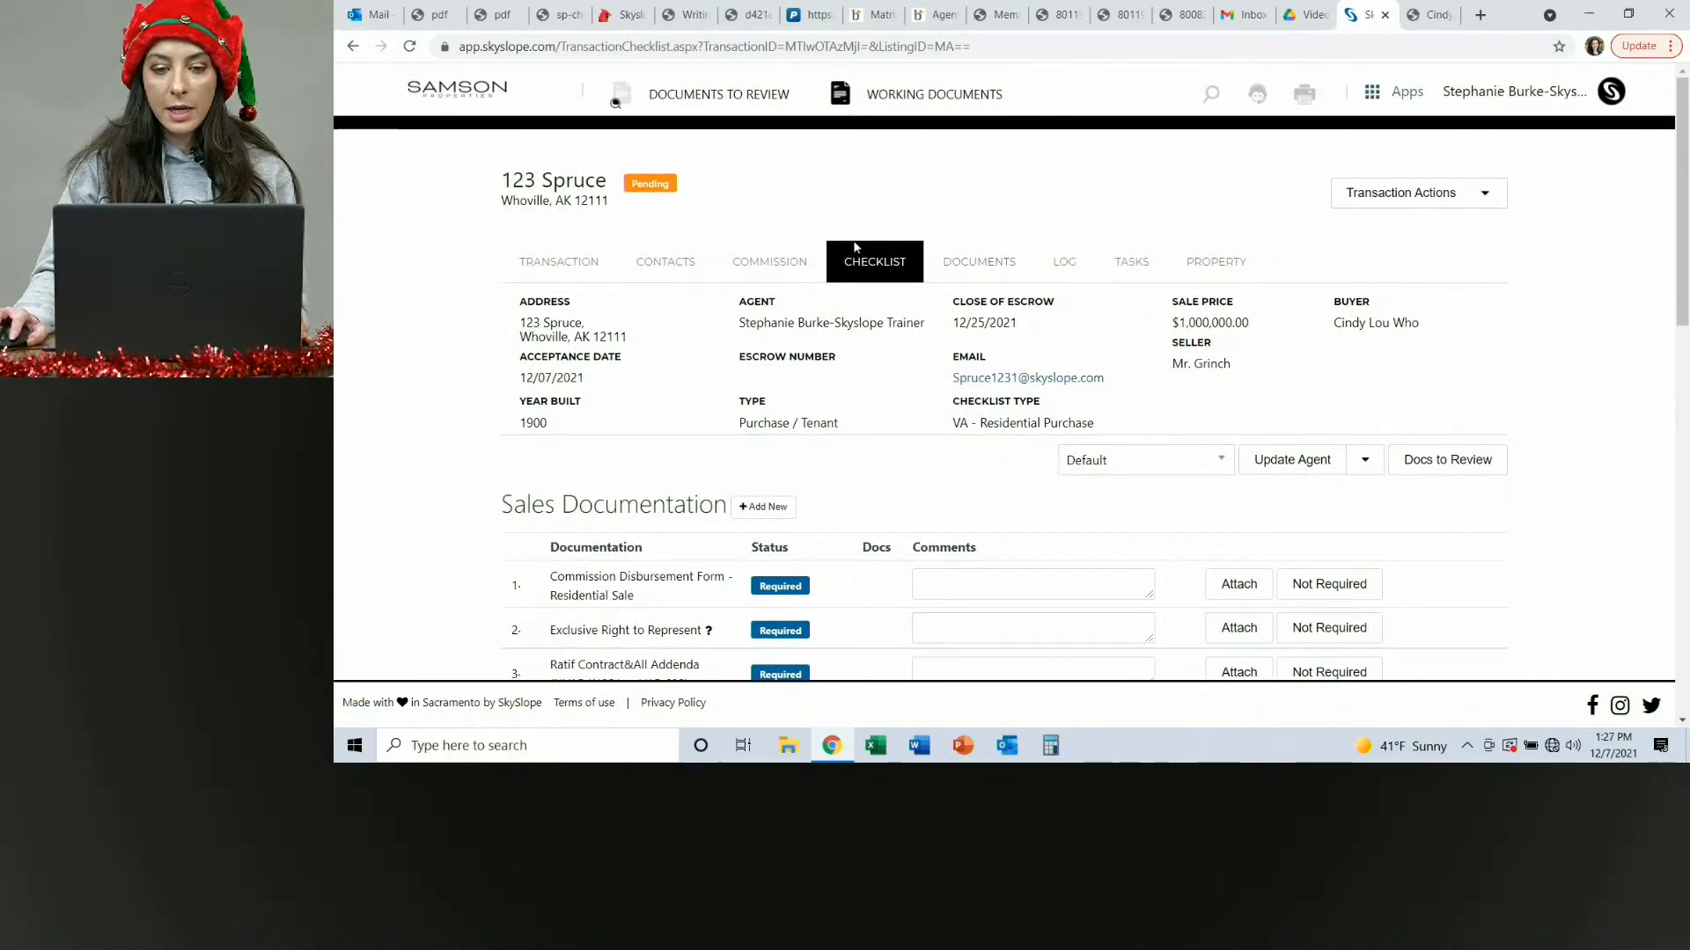
{"action": "left_click", "coordinate": [973, 268]}
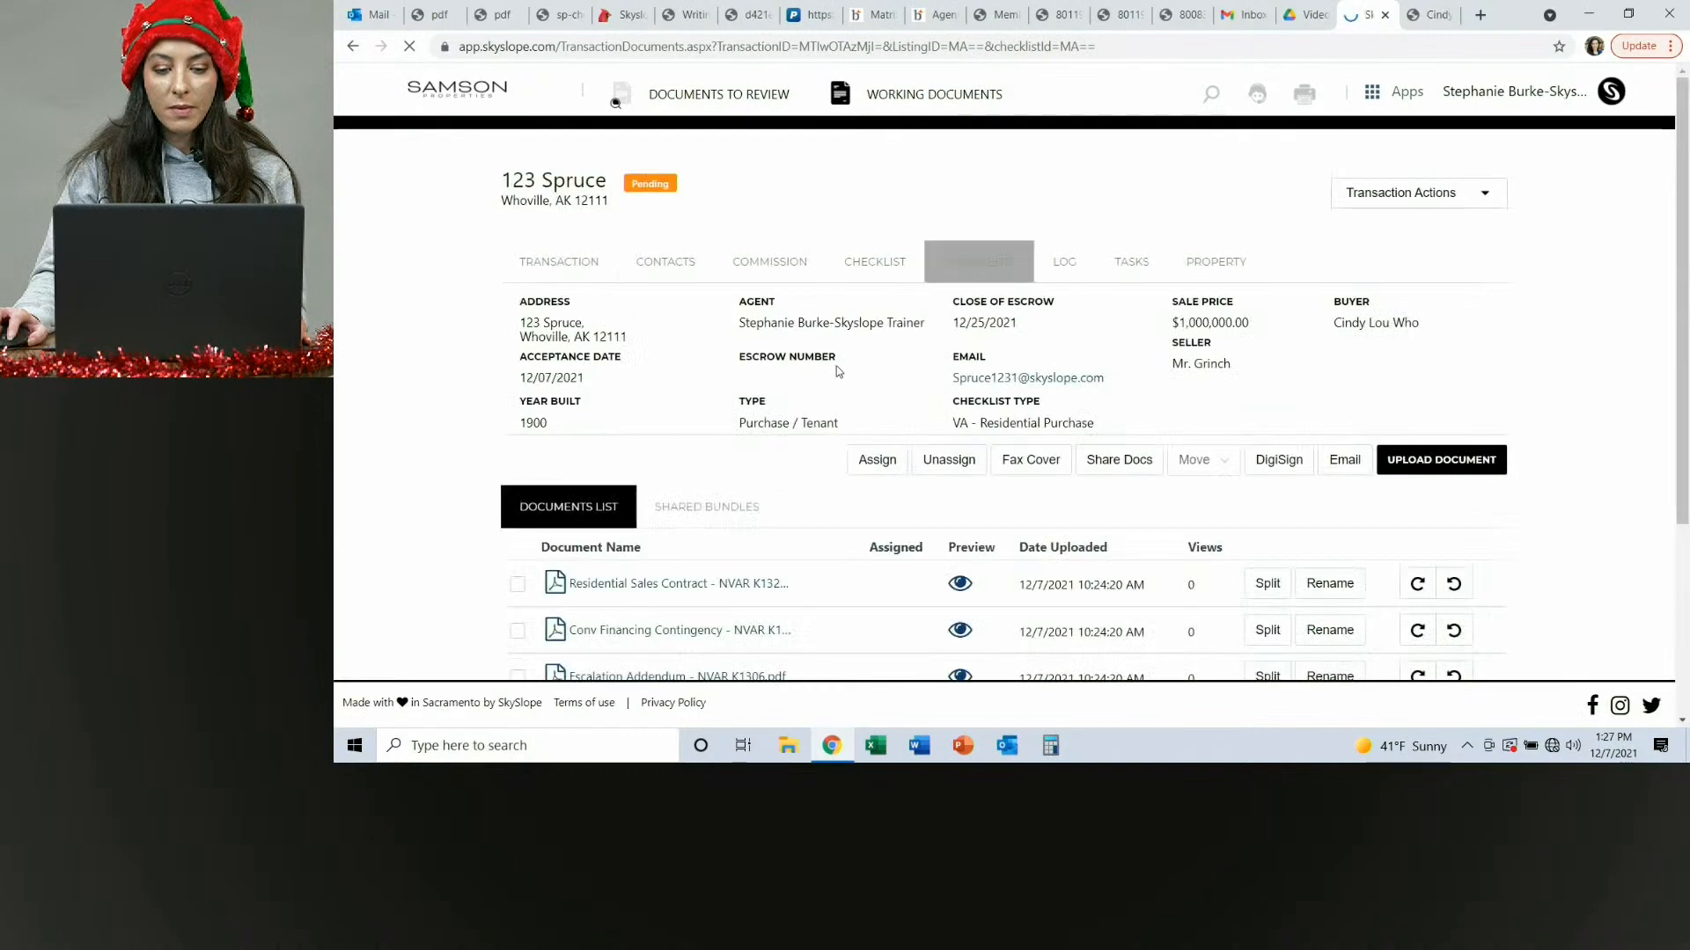
{"action": "scroll", "coordinate": [860, 354], "scroll_direction": "down", "scroll_amount": 4}
{"action": "scroll", "coordinate": [859, 357], "scroll_direction": "up", "scroll_amount": 2}
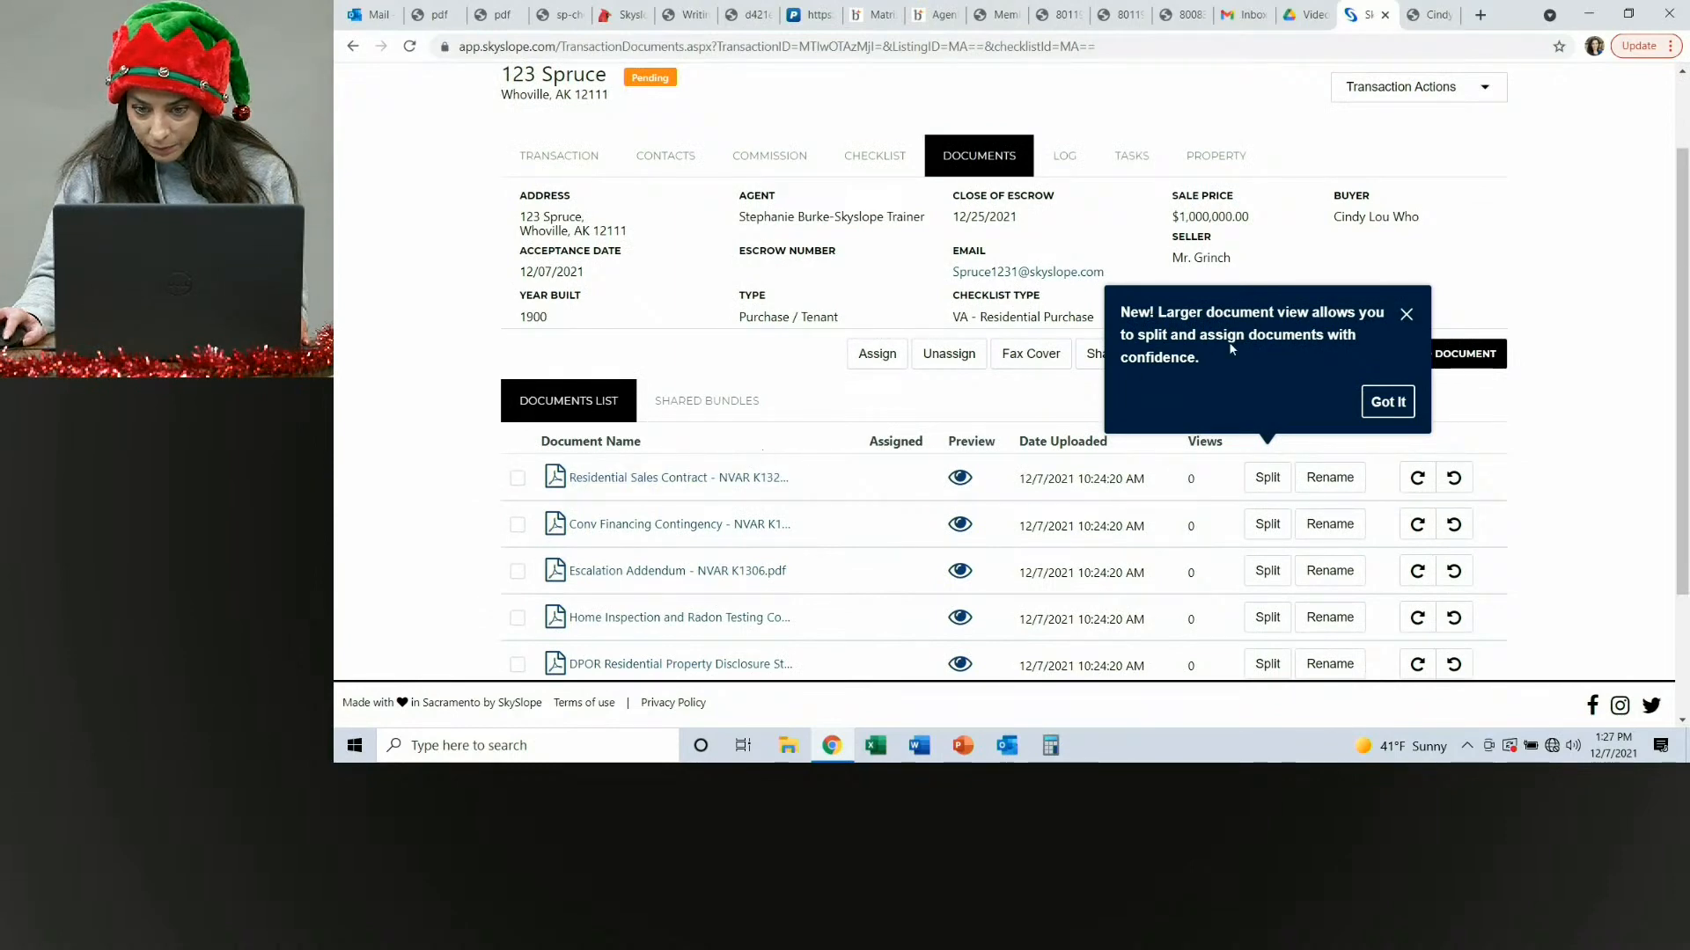
{"action": "scroll", "coordinate": [758, 414], "scroll_direction": "up", "scroll_amount": 2}
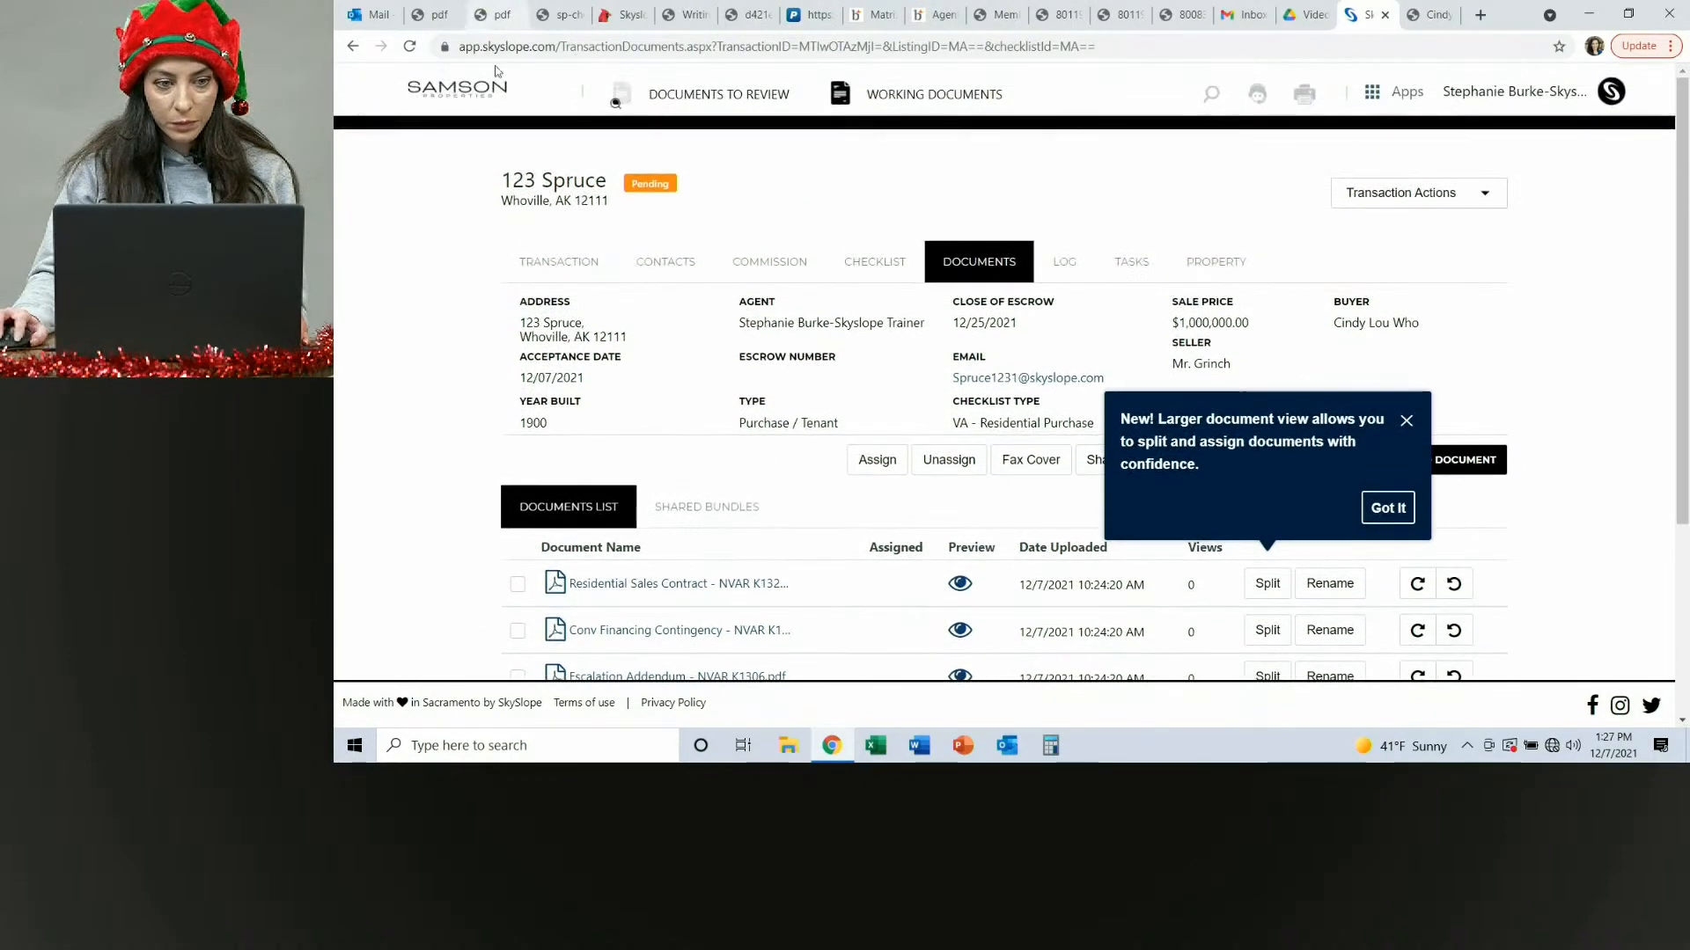
{"action": "left_click", "coordinate": [410, 48]}
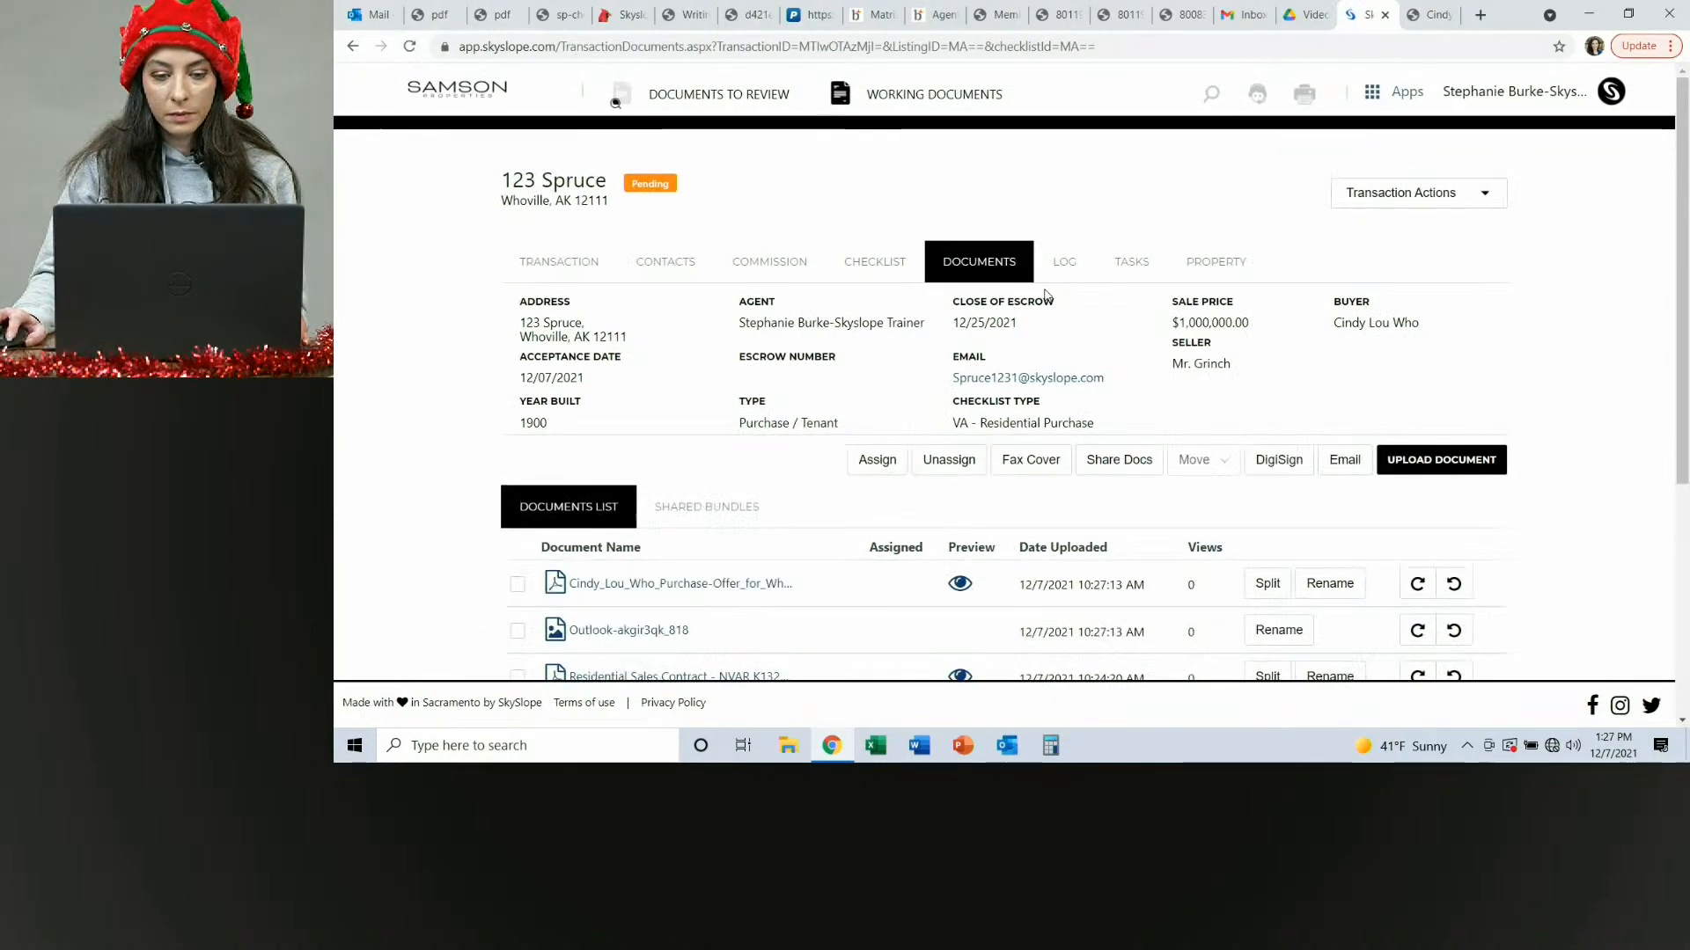
Open the emailed Cindy Lou Who Purchase-Offer PDF from the documents list and page through it to the last page.
{"action": "scroll", "coordinate": [624, 390], "scroll_direction": "down", "scroll_amount": 2}
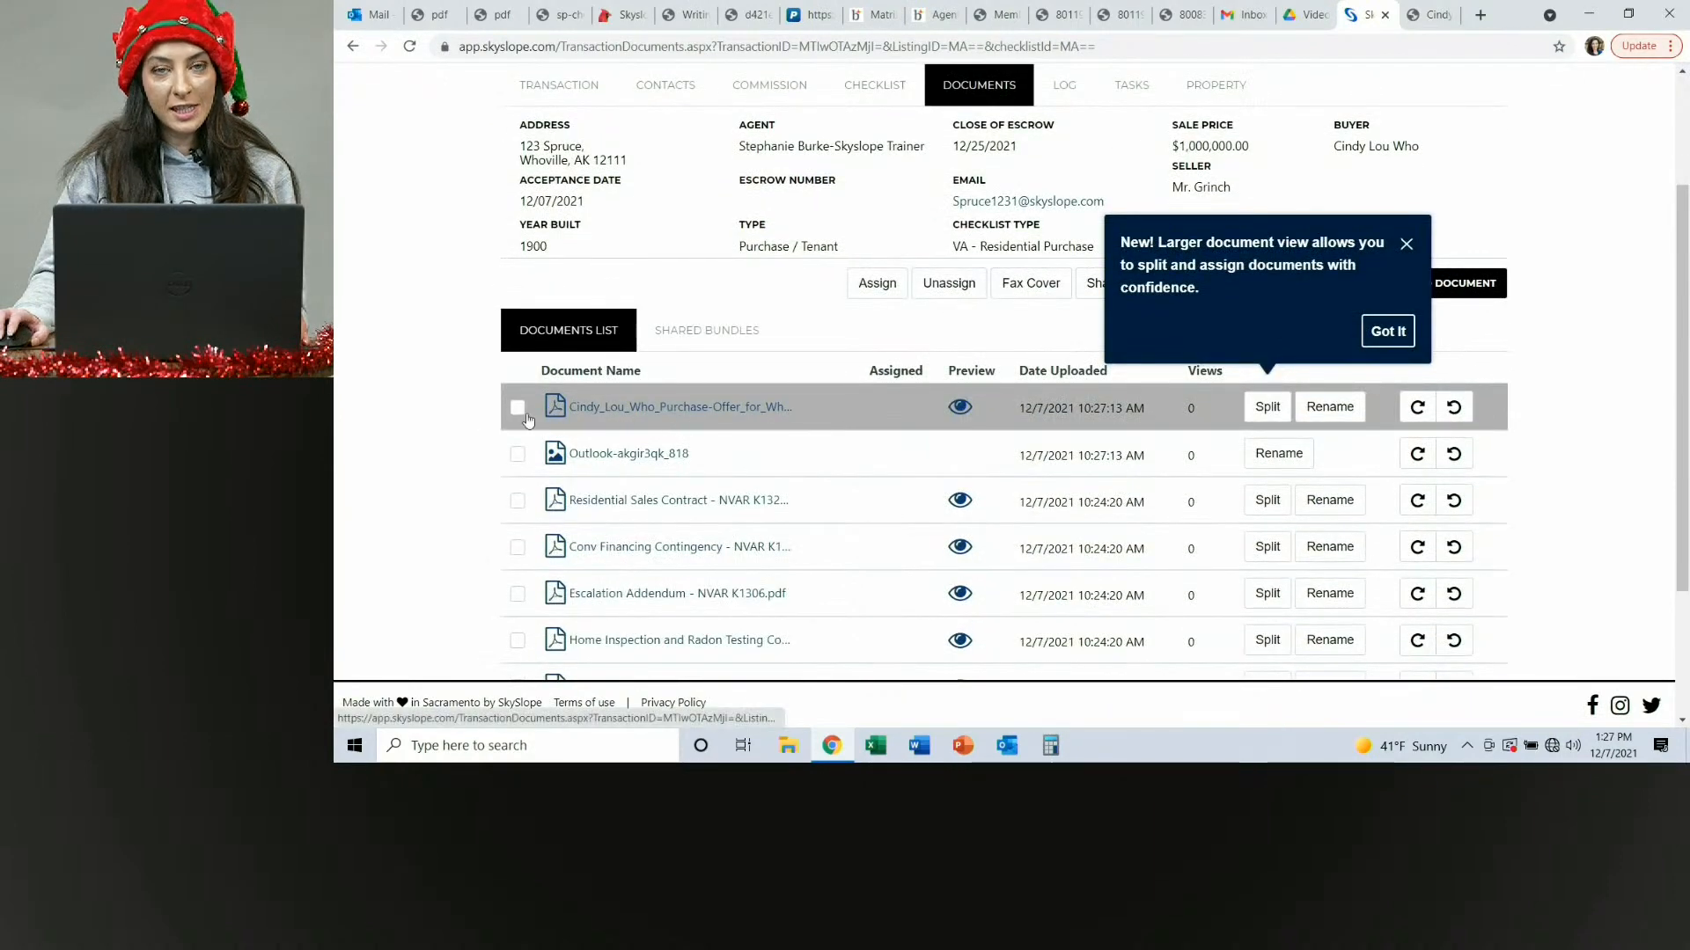
{"action": "scroll", "coordinate": [695, 423], "scroll_direction": "down", "scroll_amount": 2}
{"action": "scroll", "coordinate": [711, 439], "scroll_direction": "up", "scroll_amount": 3}
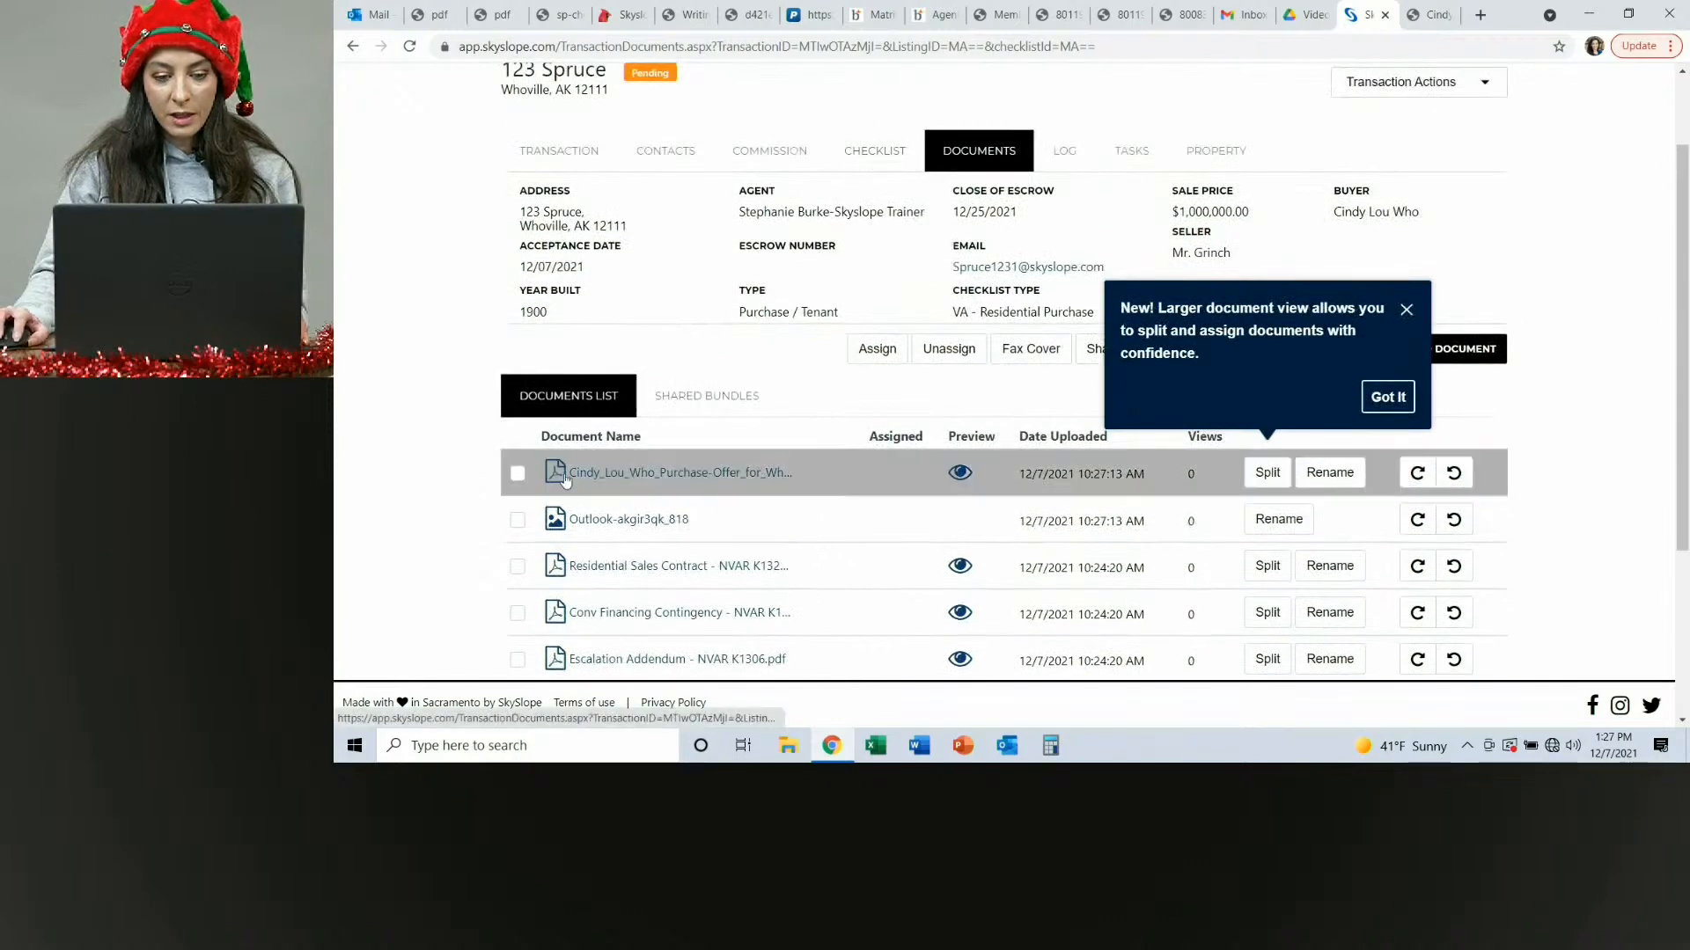
{"action": "left_click", "coordinate": [762, 478]}
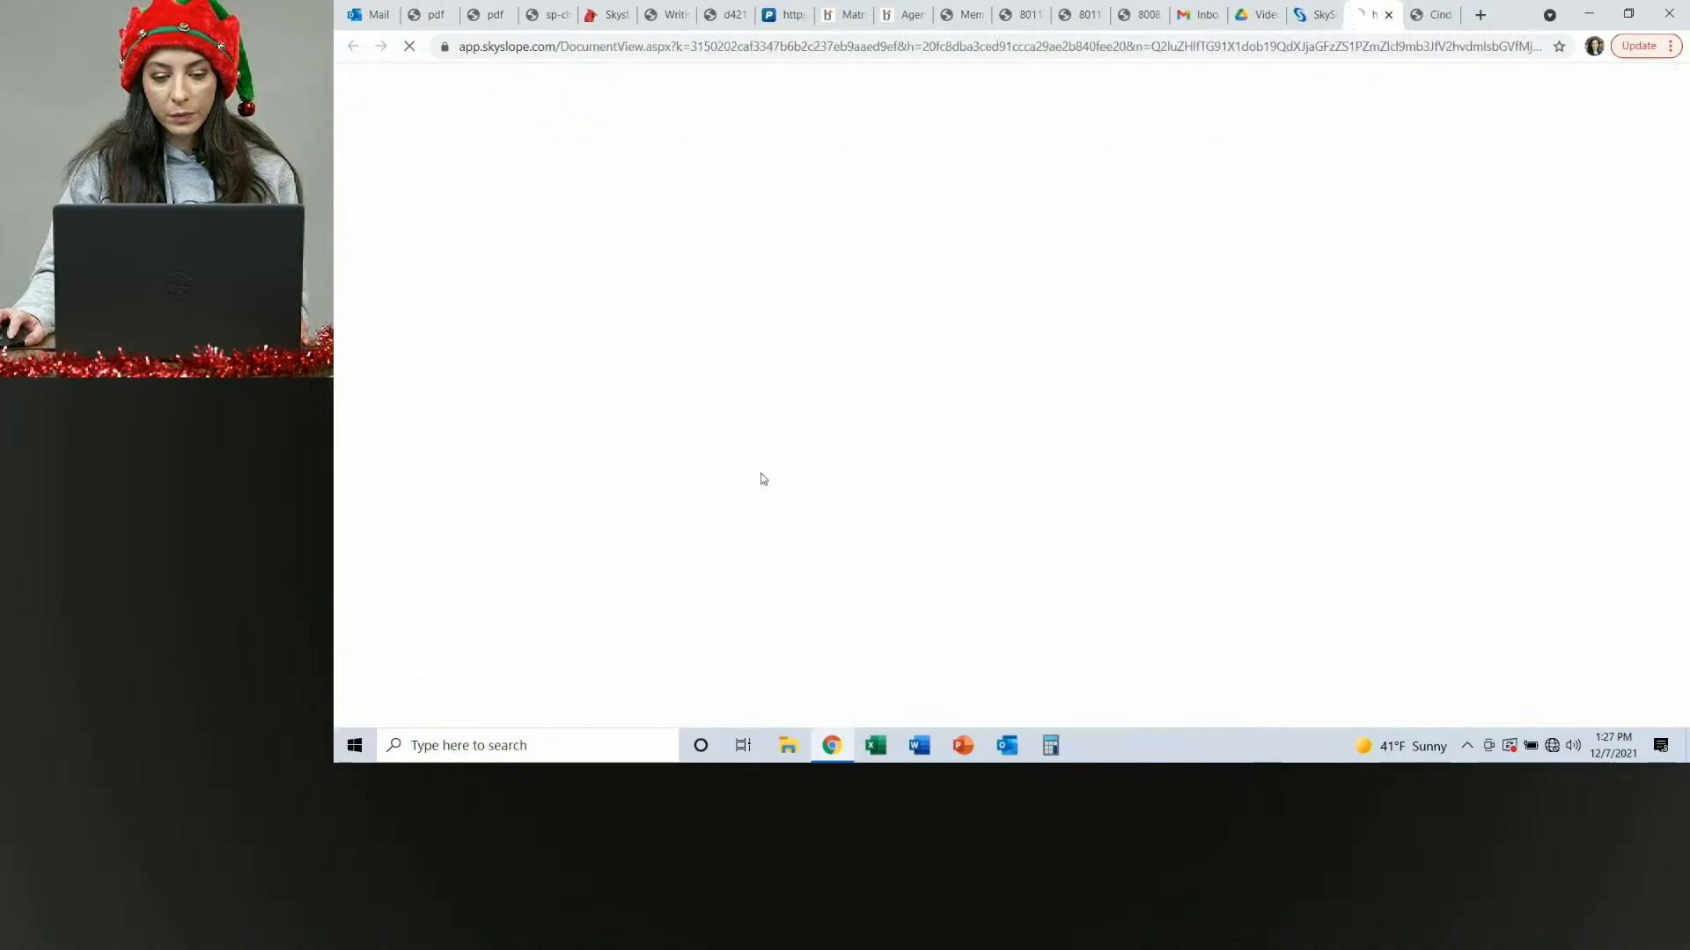
{"action": "scroll", "coordinate": [1119, 347], "scroll_direction": "down", "scroll_amount": 20}
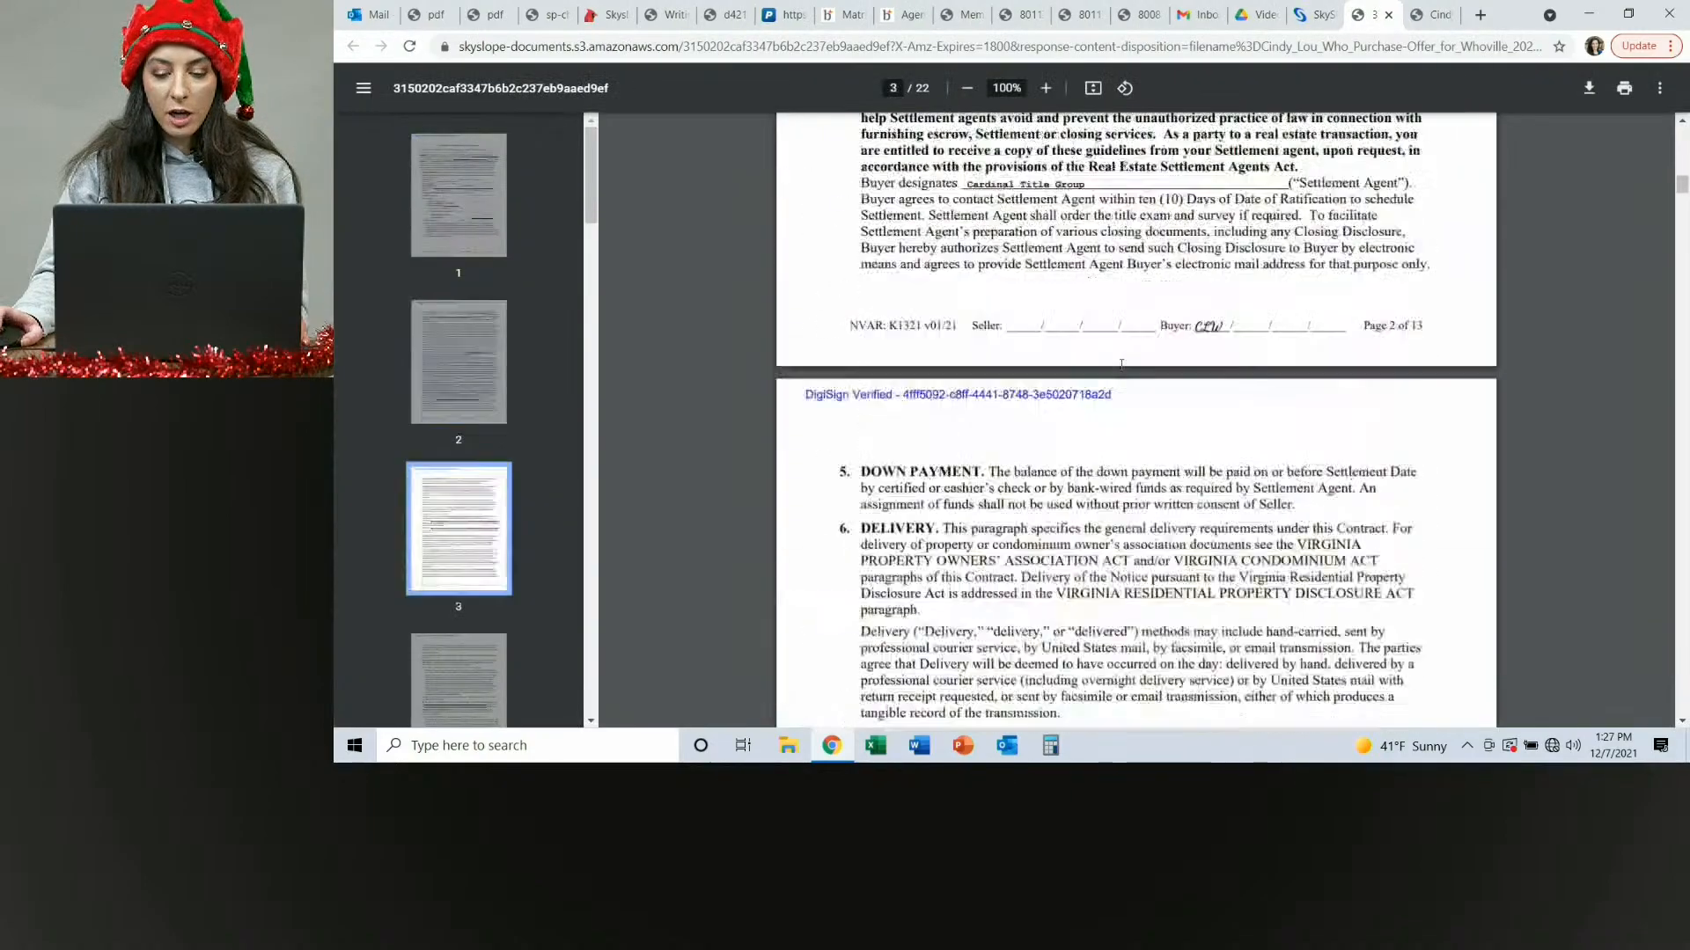
{"action": "scroll", "coordinate": [1115, 400], "scroll_direction": "down", "scroll_amount": 10}
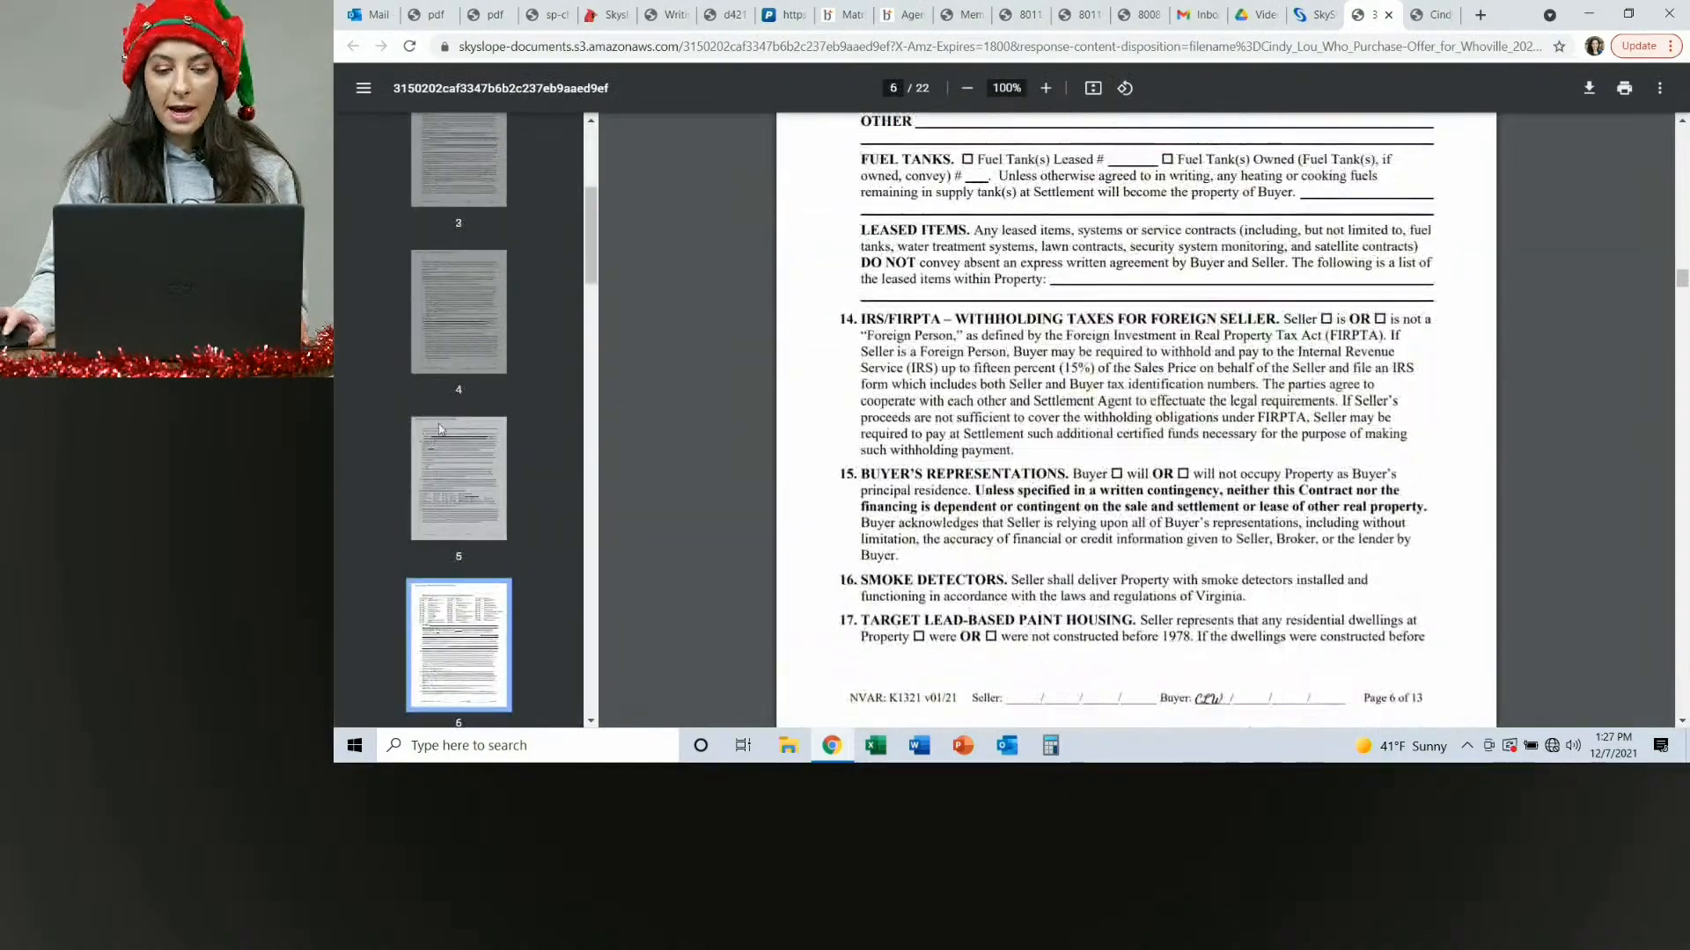
{"action": "scroll", "coordinate": [468, 373], "scroll_direction": "down", "scroll_amount": 8}
{"action": "scroll", "coordinate": [483, 471], "scroll_direction": "down", "scroll_amount": 9}
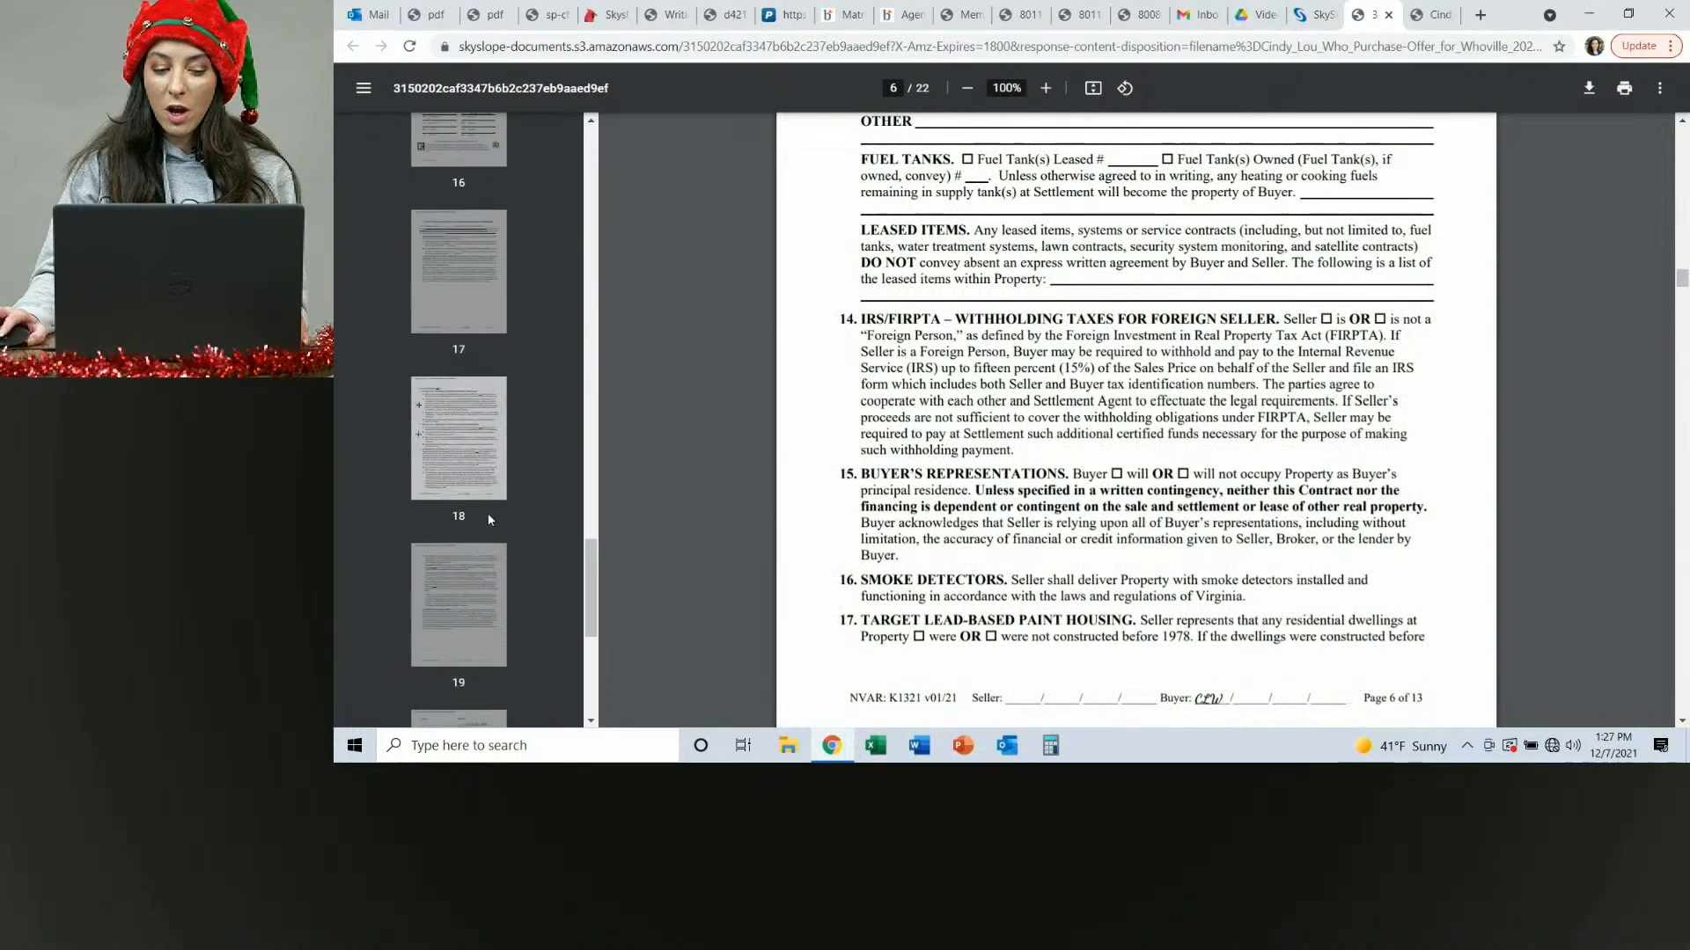
{"action": "left_click", "coordinate": [482, 588]}
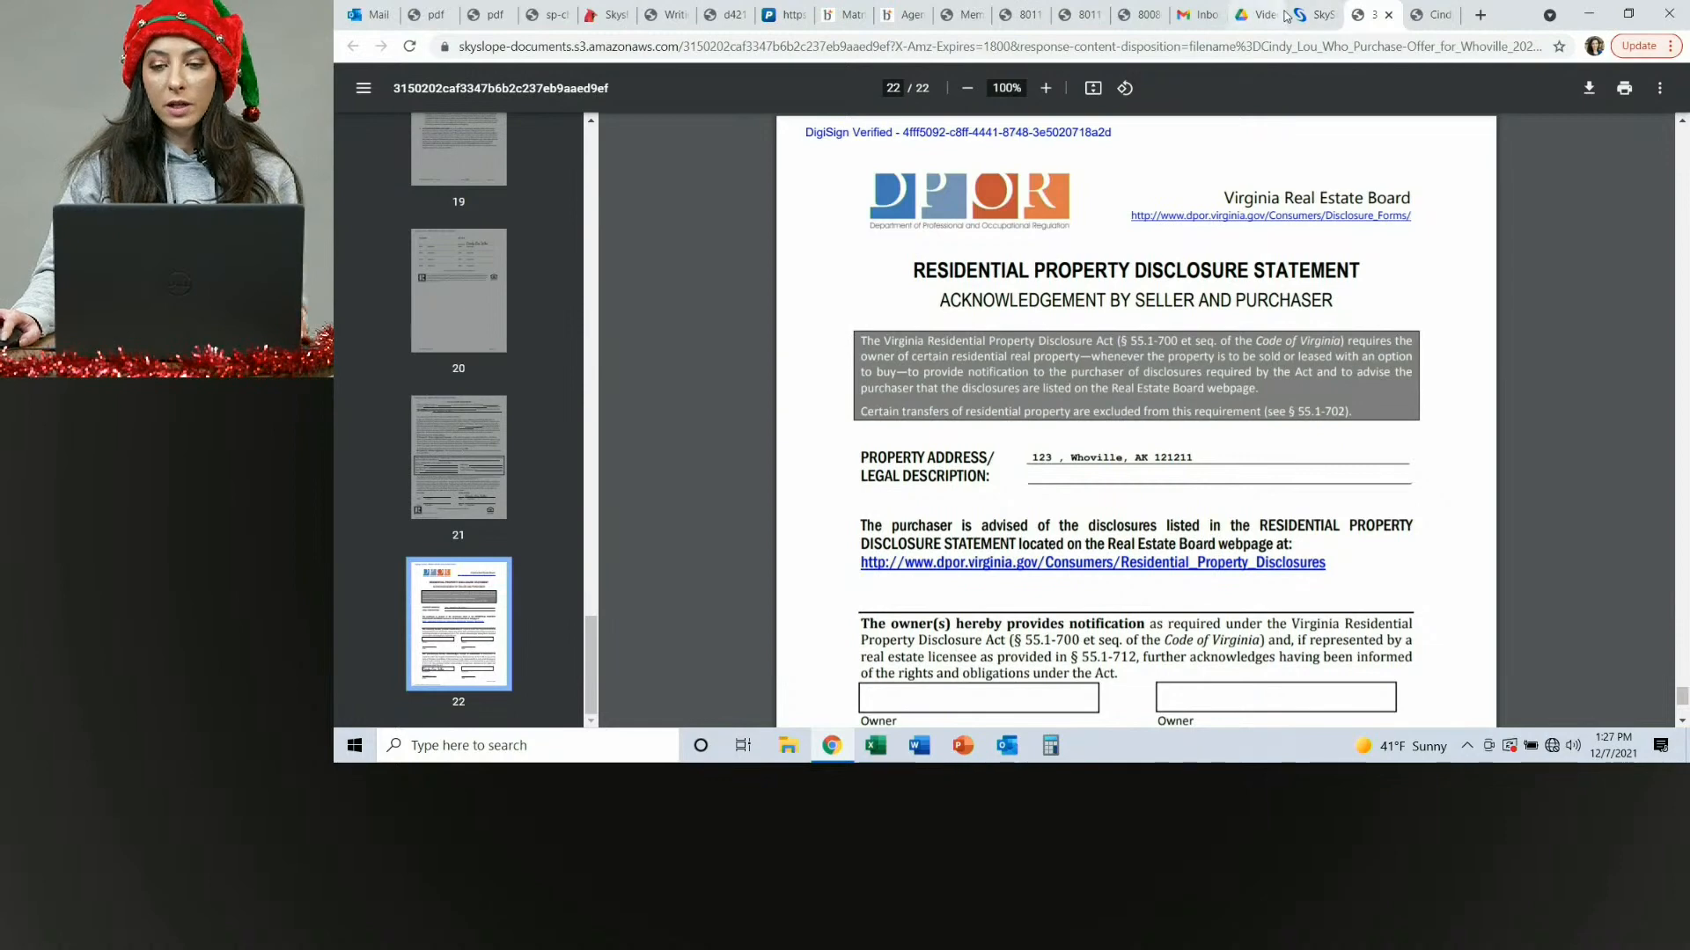
Go back to the transaction and review its sales documentation checklist.
{"action": "left_click", "coordinate": [1313, 15]}
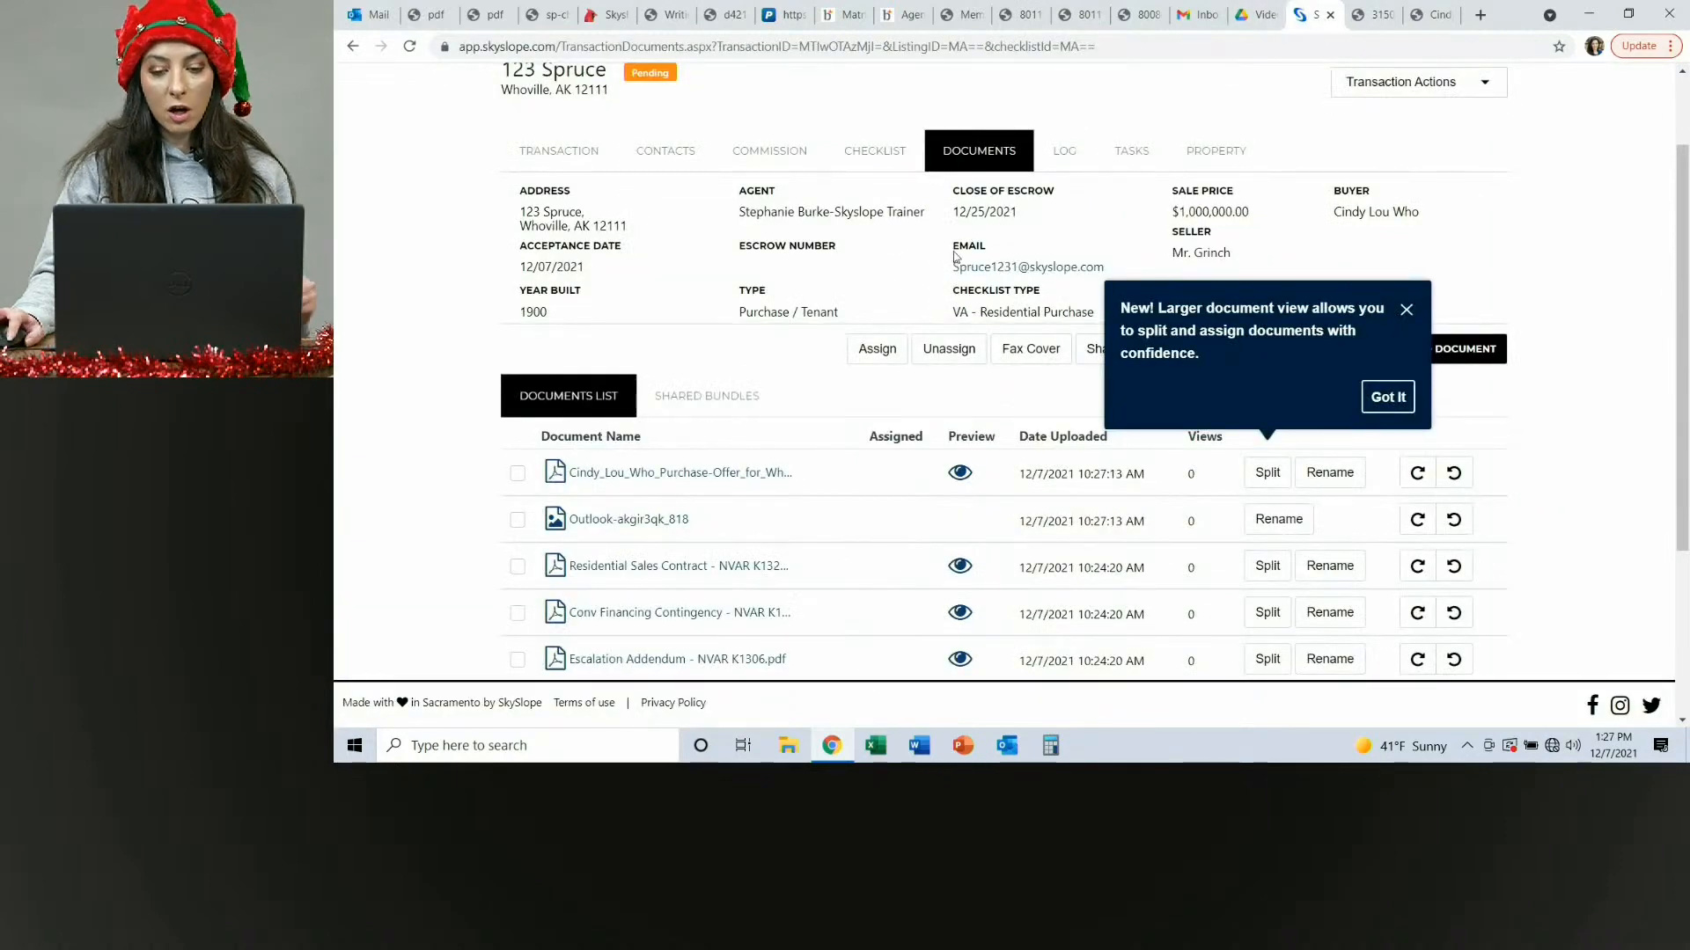
{"action": "left_click", "coordinate": [874, 151]}
{"action": "scroll", "coordinate": [763, 411], "scroll_direction": "down", "scroll_amount": 4}
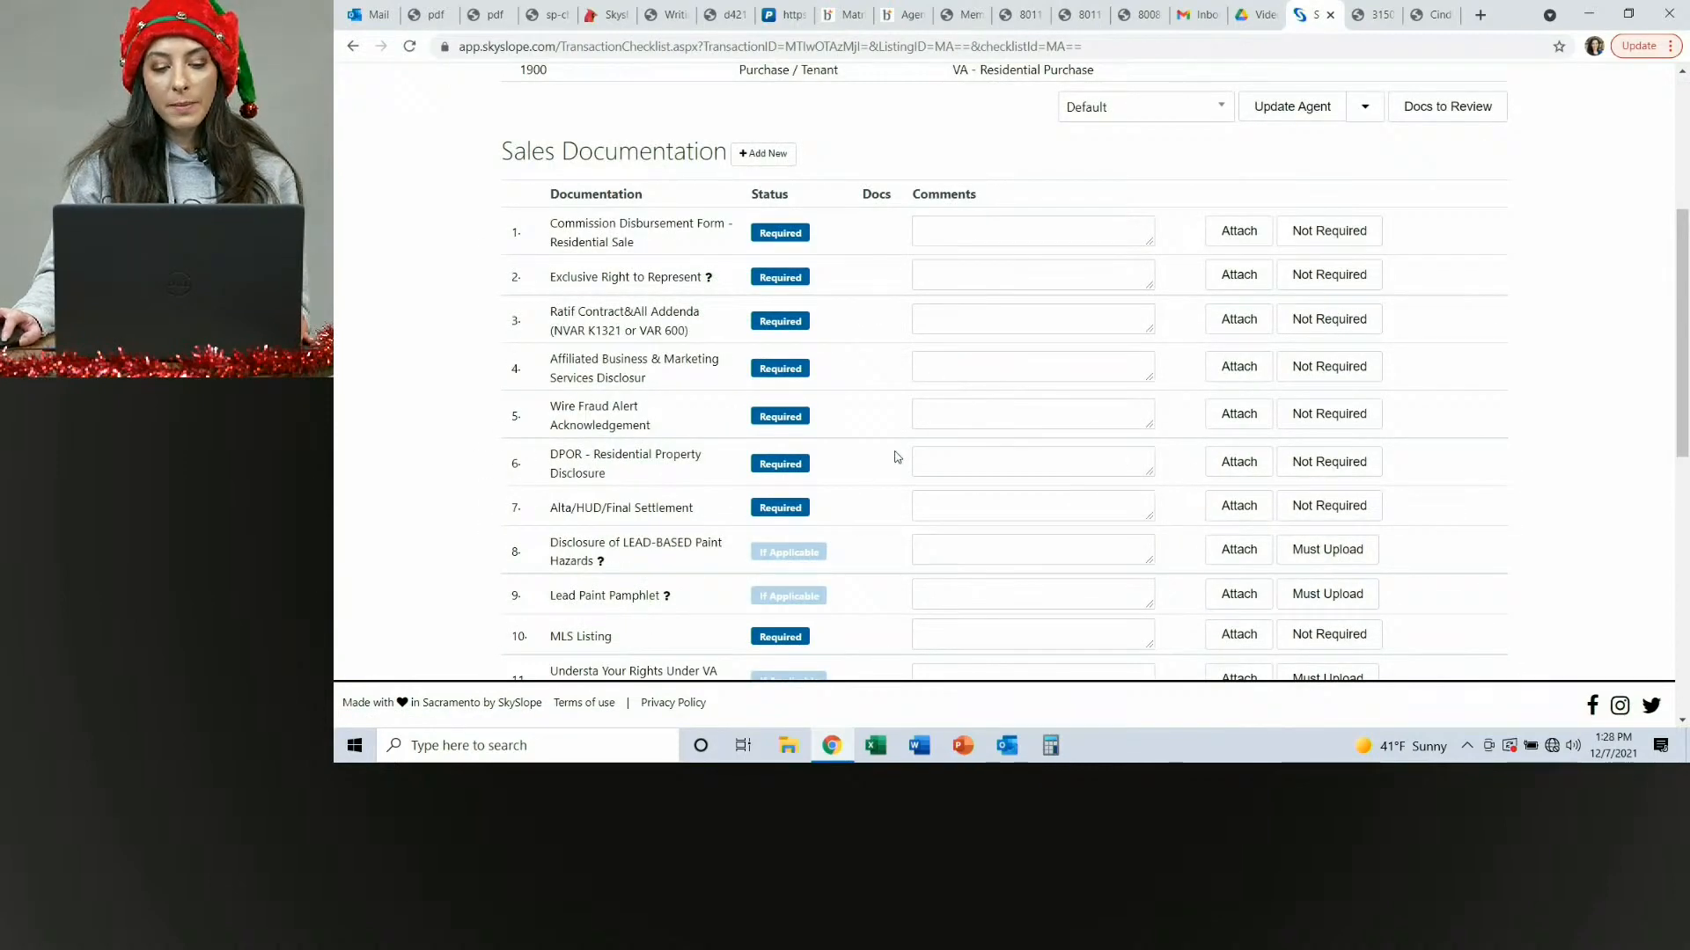
{"action": "scroll", "coordinate": [896, 457], "scroll_direction": "up", "scroll_amount": 5}
Try twice to split the Cindy Lou Who Purchase-Offer document, closing the Split Document dialog each time.
{"action": "left_click", "coordinate": [974, 264]}
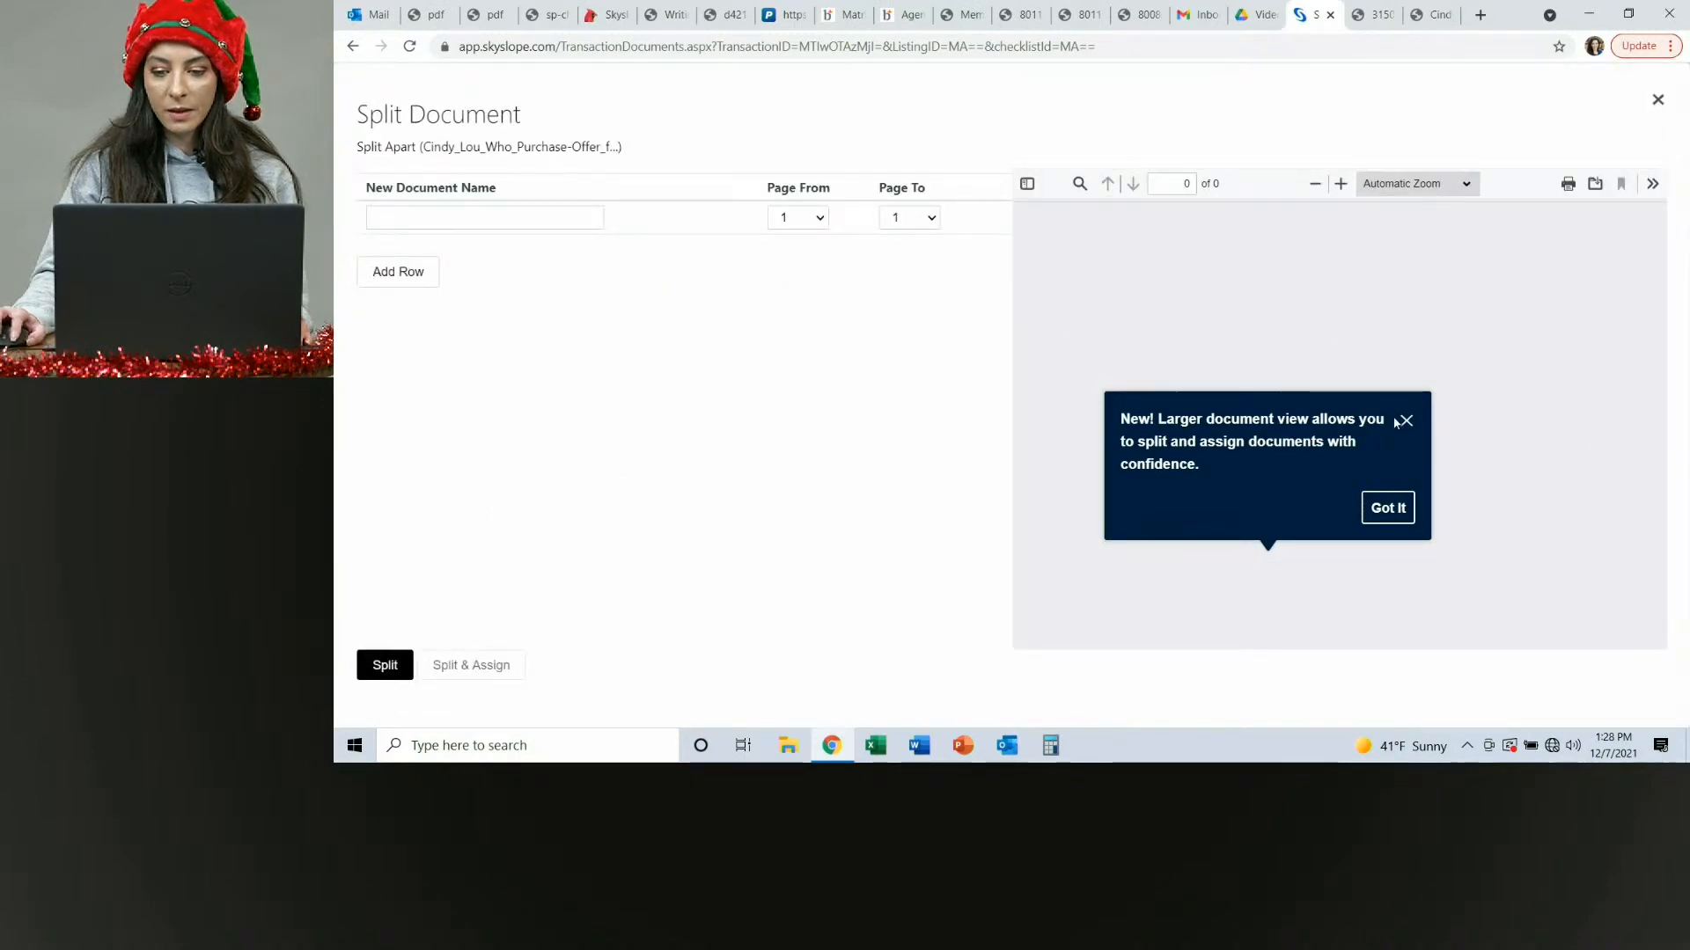
{"action": "left_click", "coordinate": [1407, 423]}
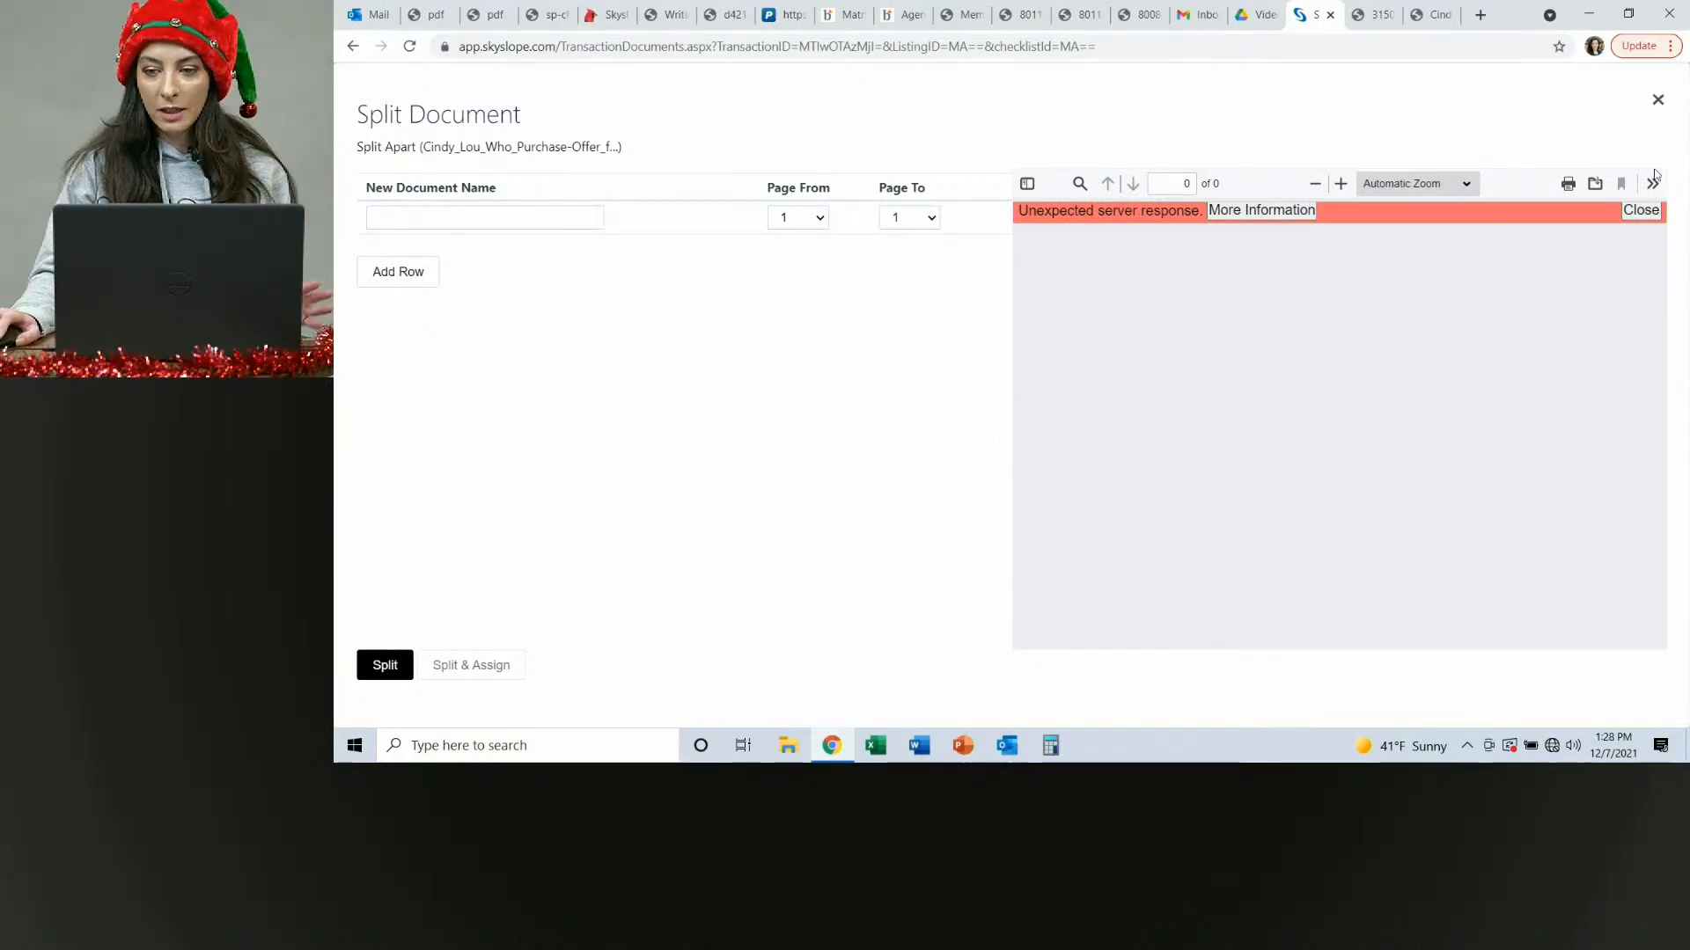
{"action": "left_click", "coordinate": [1640, 210]}
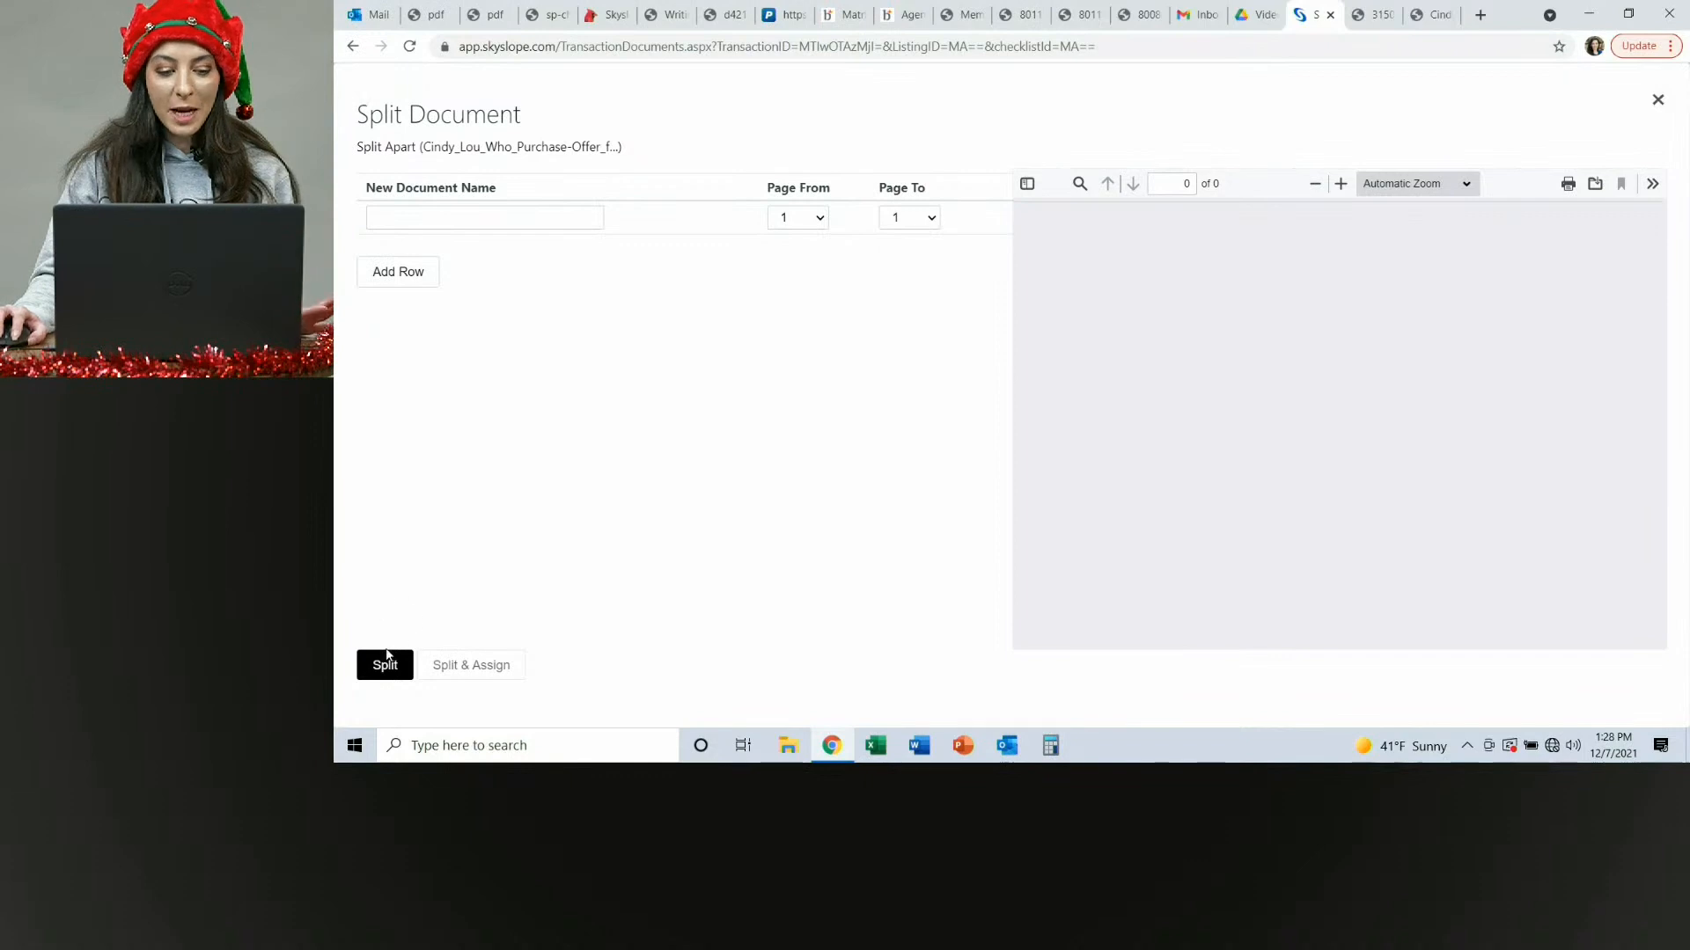
{"action": "left_click", "coordinate": [1658, 103]}
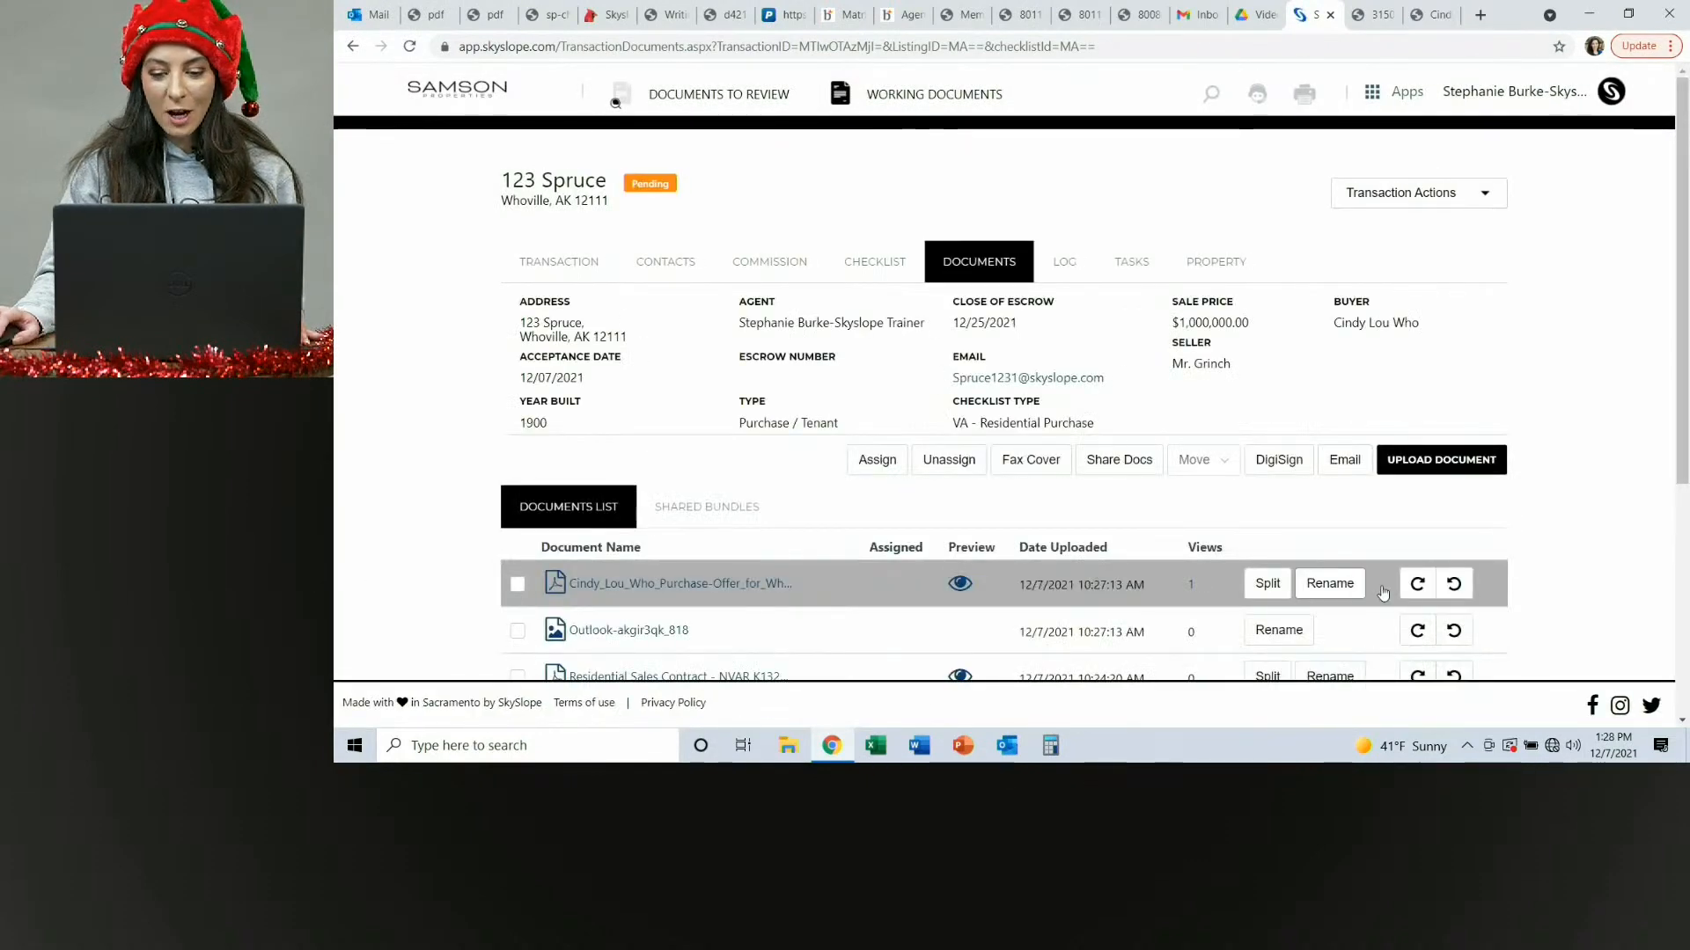
{"action": "left_click", "coordinate": [1268, 583]}
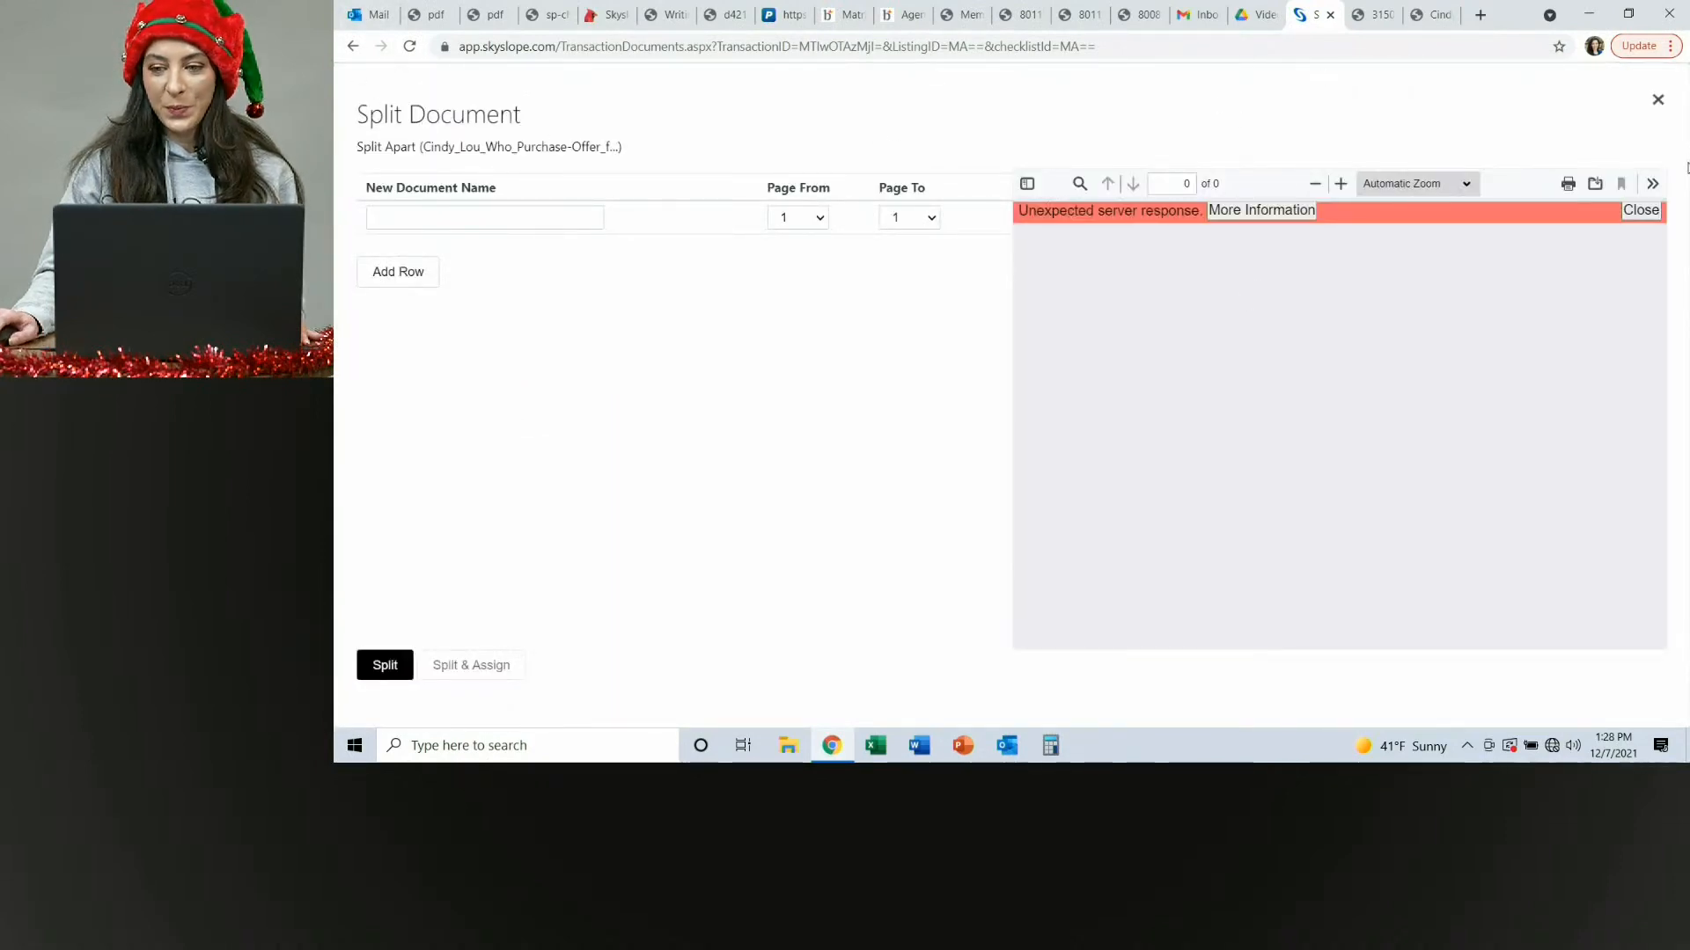
{"action": "left_click", "coordinate": [1656, 100]}
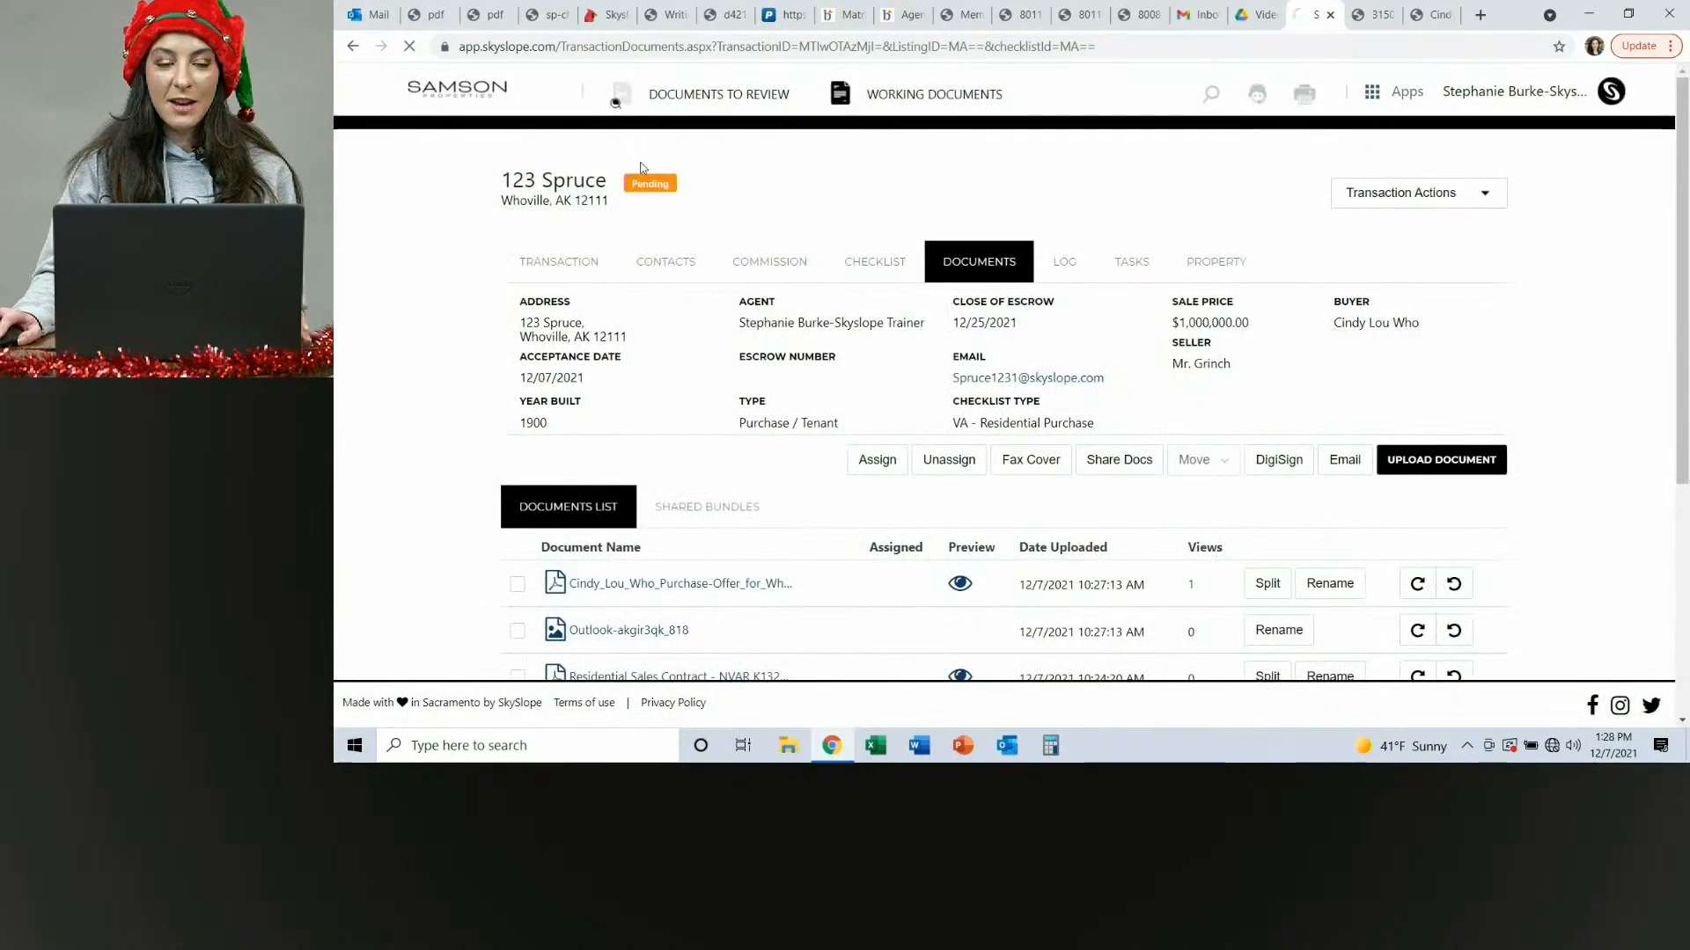
Review the Skyslope cheat sheets and training links on the Cardinal Nest resources page.
{"action": "left_click", "coordinate": [609, 16]}
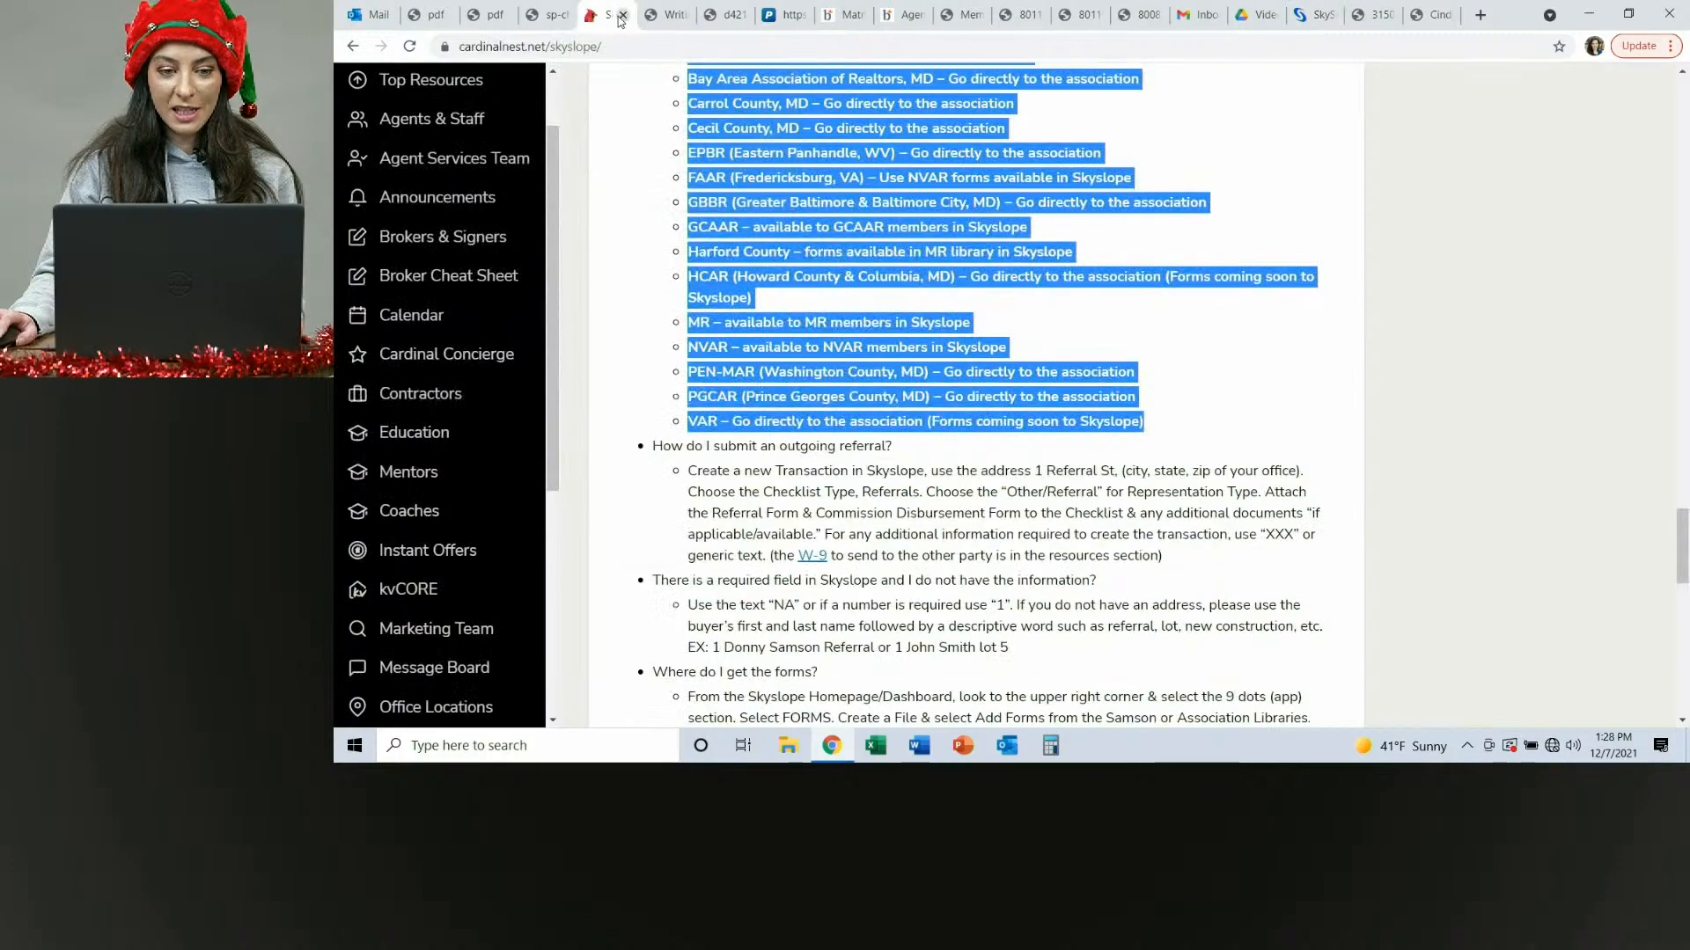
{"action": "scroll", "coordinate": [856, 528], "scroll_direction": "up", "scroll_amount": 20}
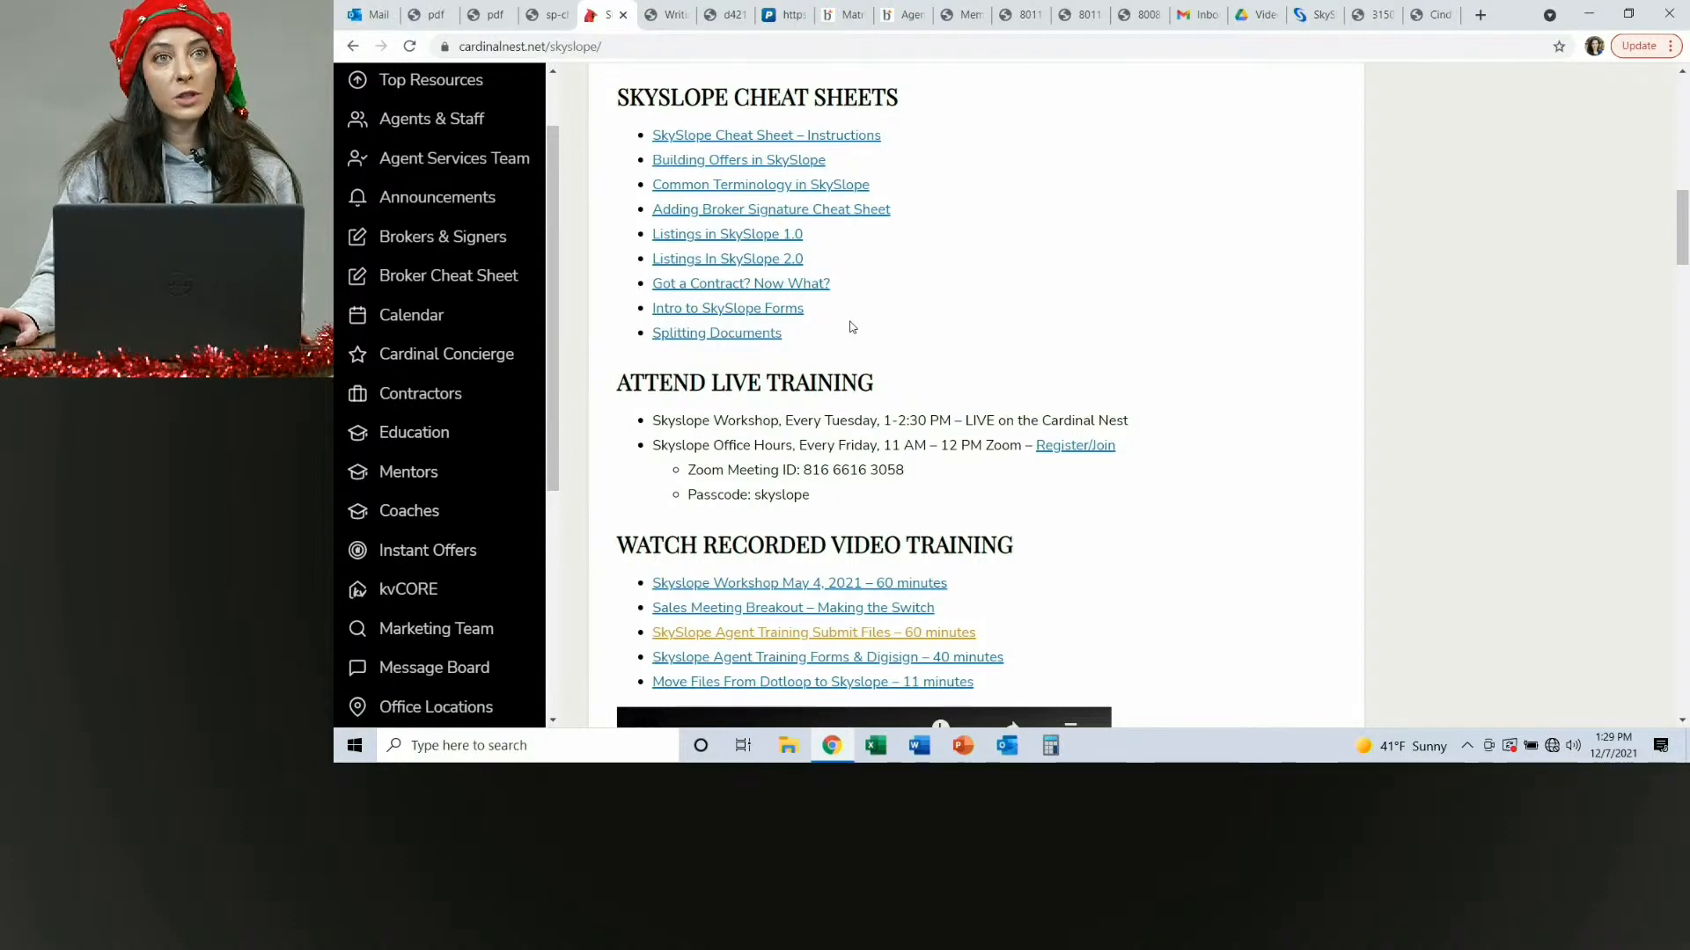
{"action": "scroll", "coordinate": [910, 320], "scroll_direction": "up", "scroll_amount": 2}
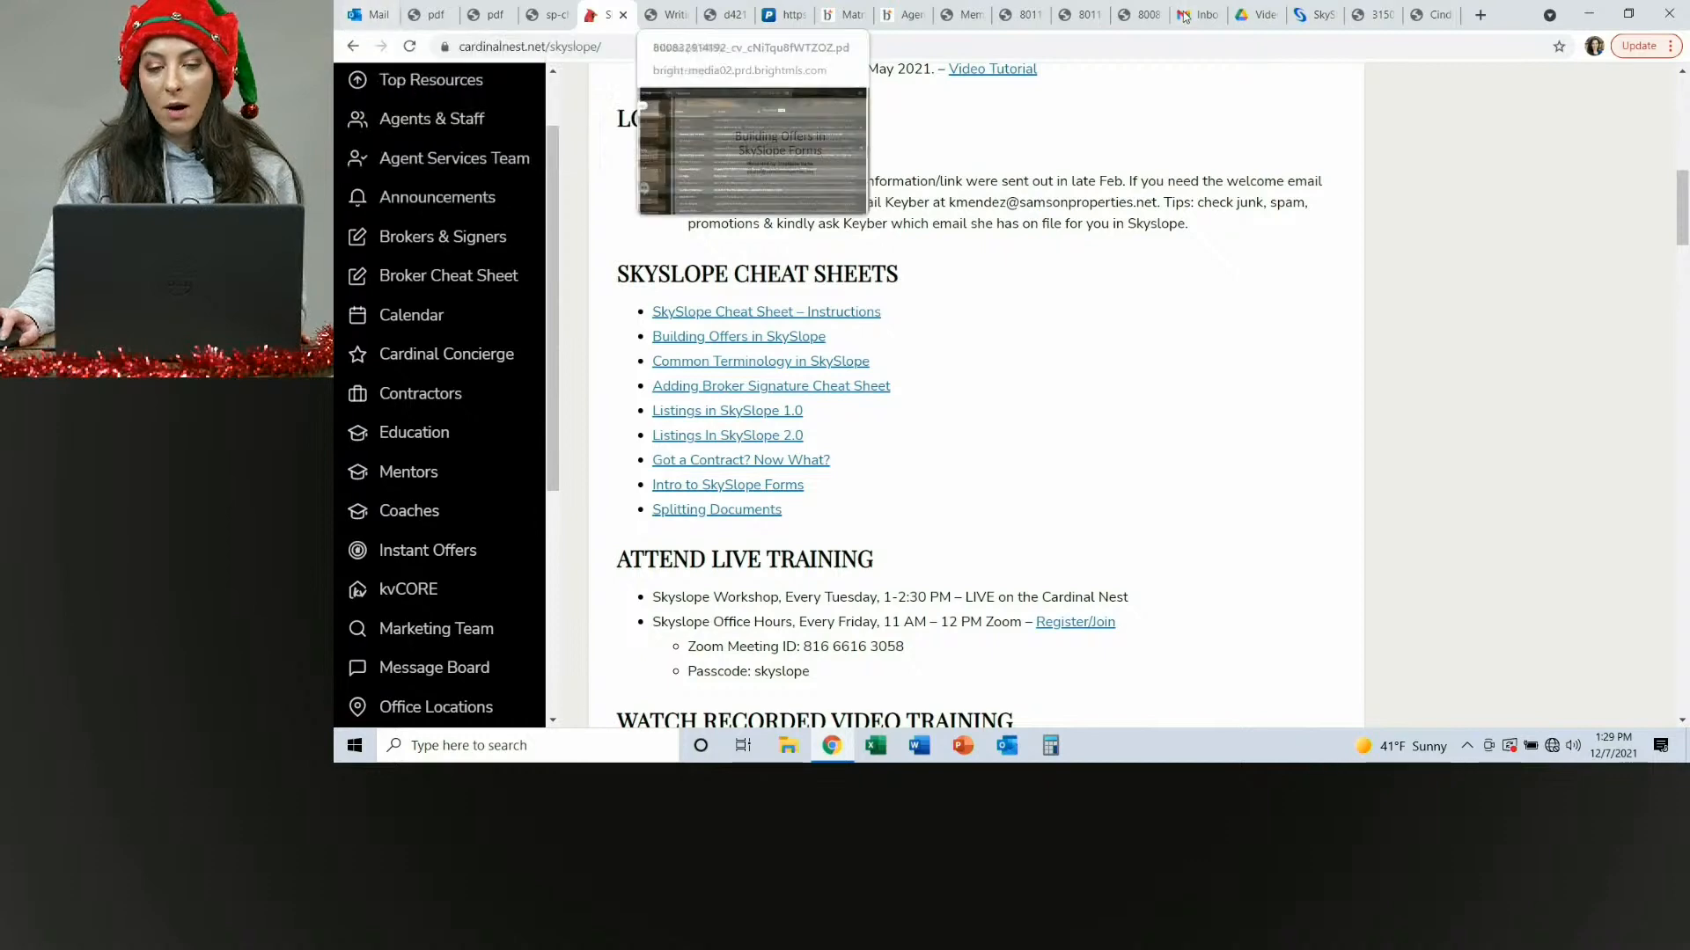
Open Skyslope Support from the transaction and scroll its page to select the support phone number.
{"action": "left_click", "coordinate": [1306, 16]}
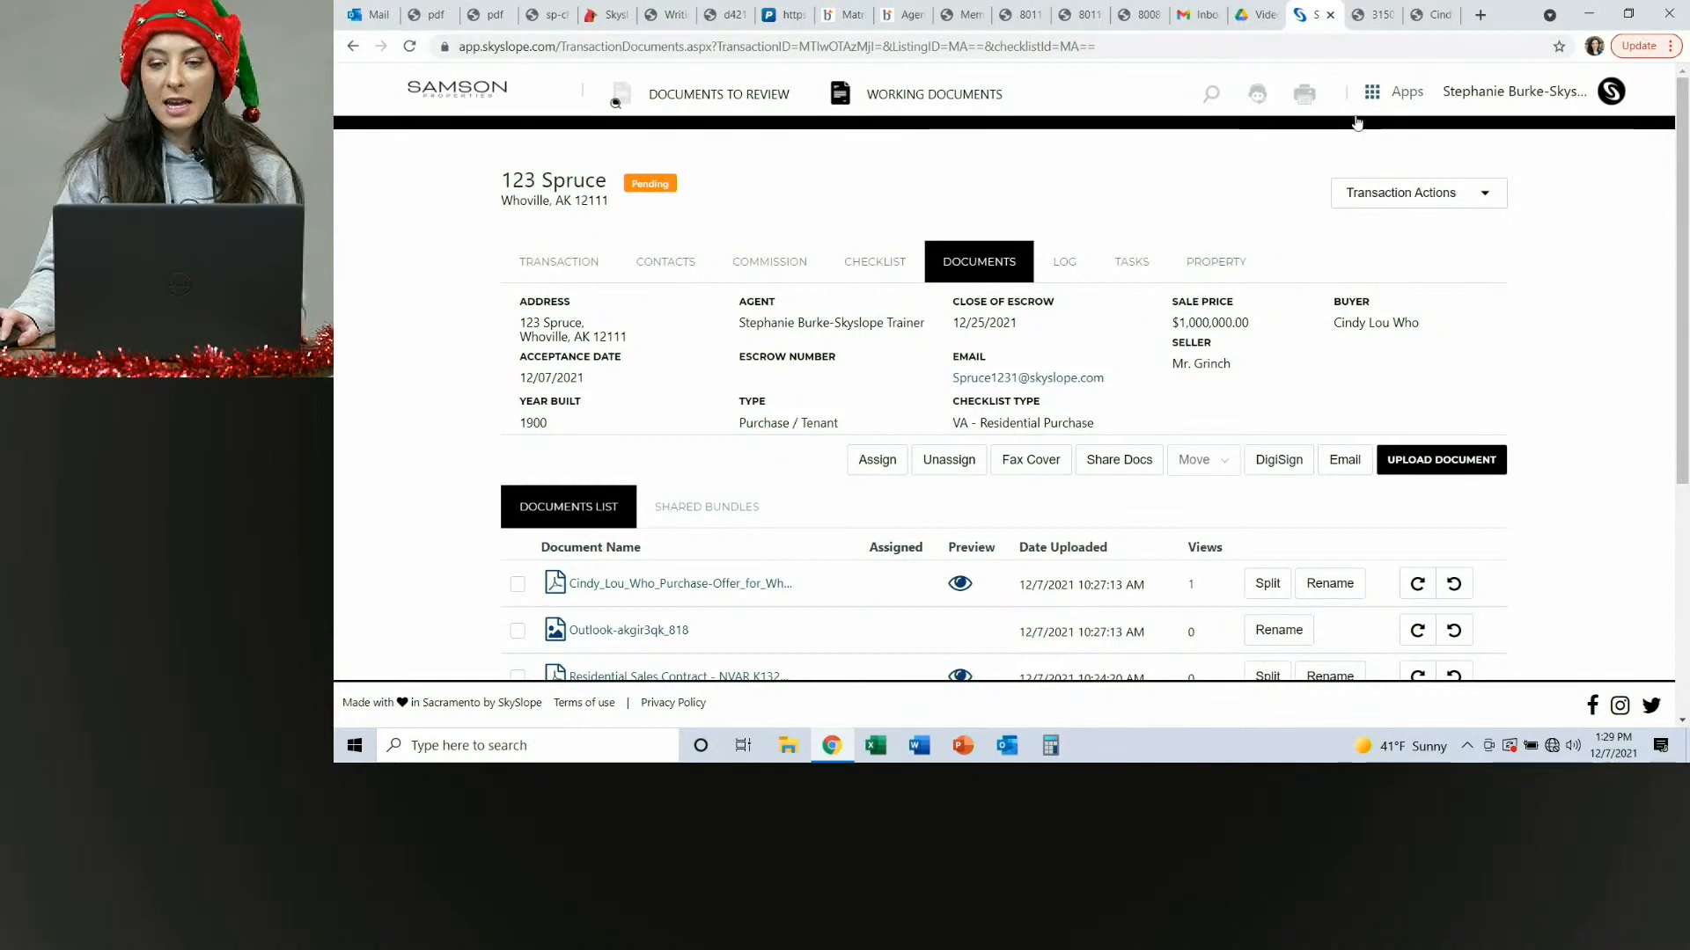
{"action": "left_click", "coordinate": [1257, 96]}
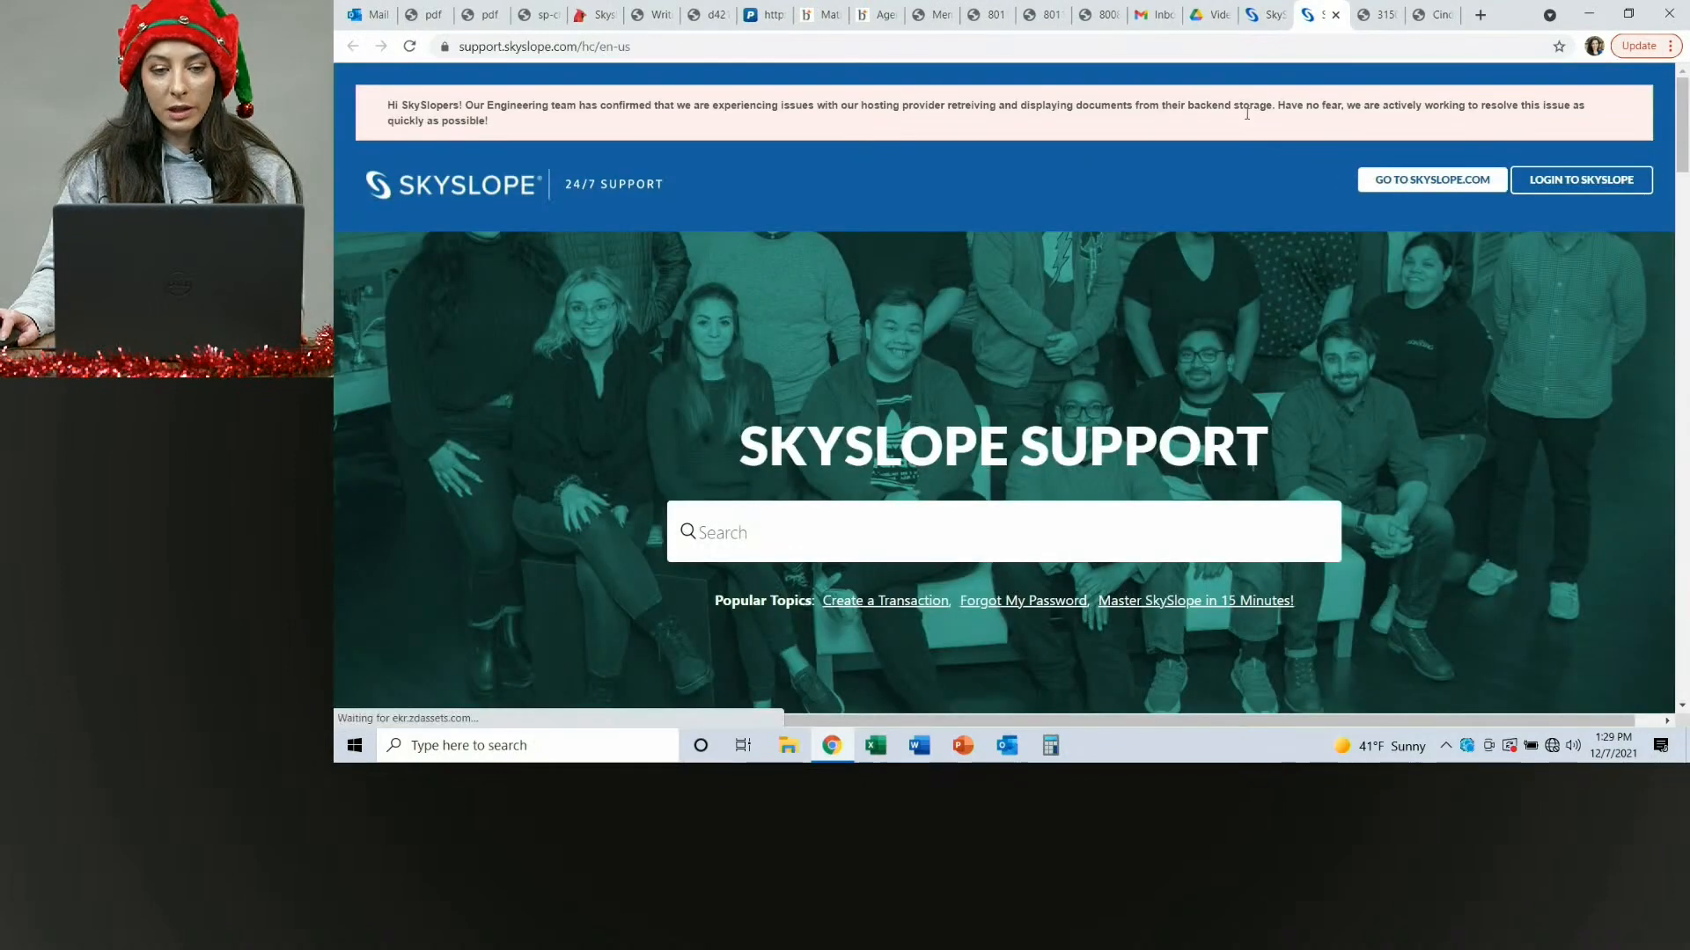
{"action": "scroll", "coordinate": [1162, 394], "scroll_direction": "down", "scroll_amount": 8}
{"action": "scroll", "coordinate": [1160, 396], "scroll_direction": "down", "scroll_amount": 12}
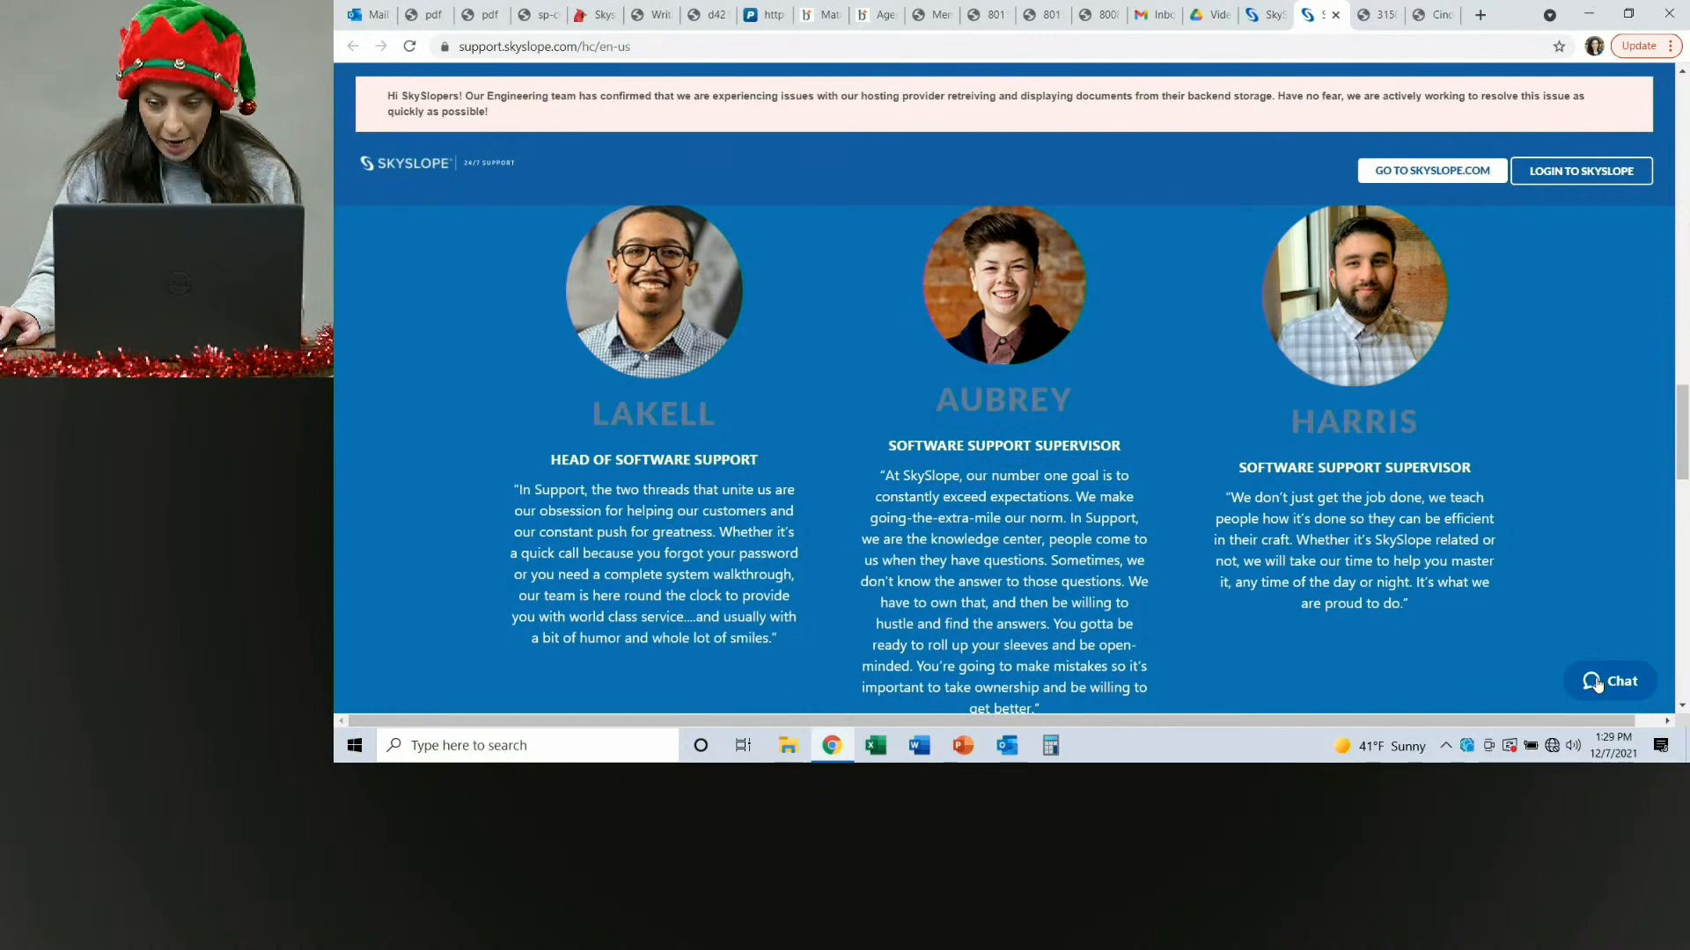
{"action": "scroll", "coordinate": [1646, 584], "scroll_direction": "down", "scroll_amount": 15}
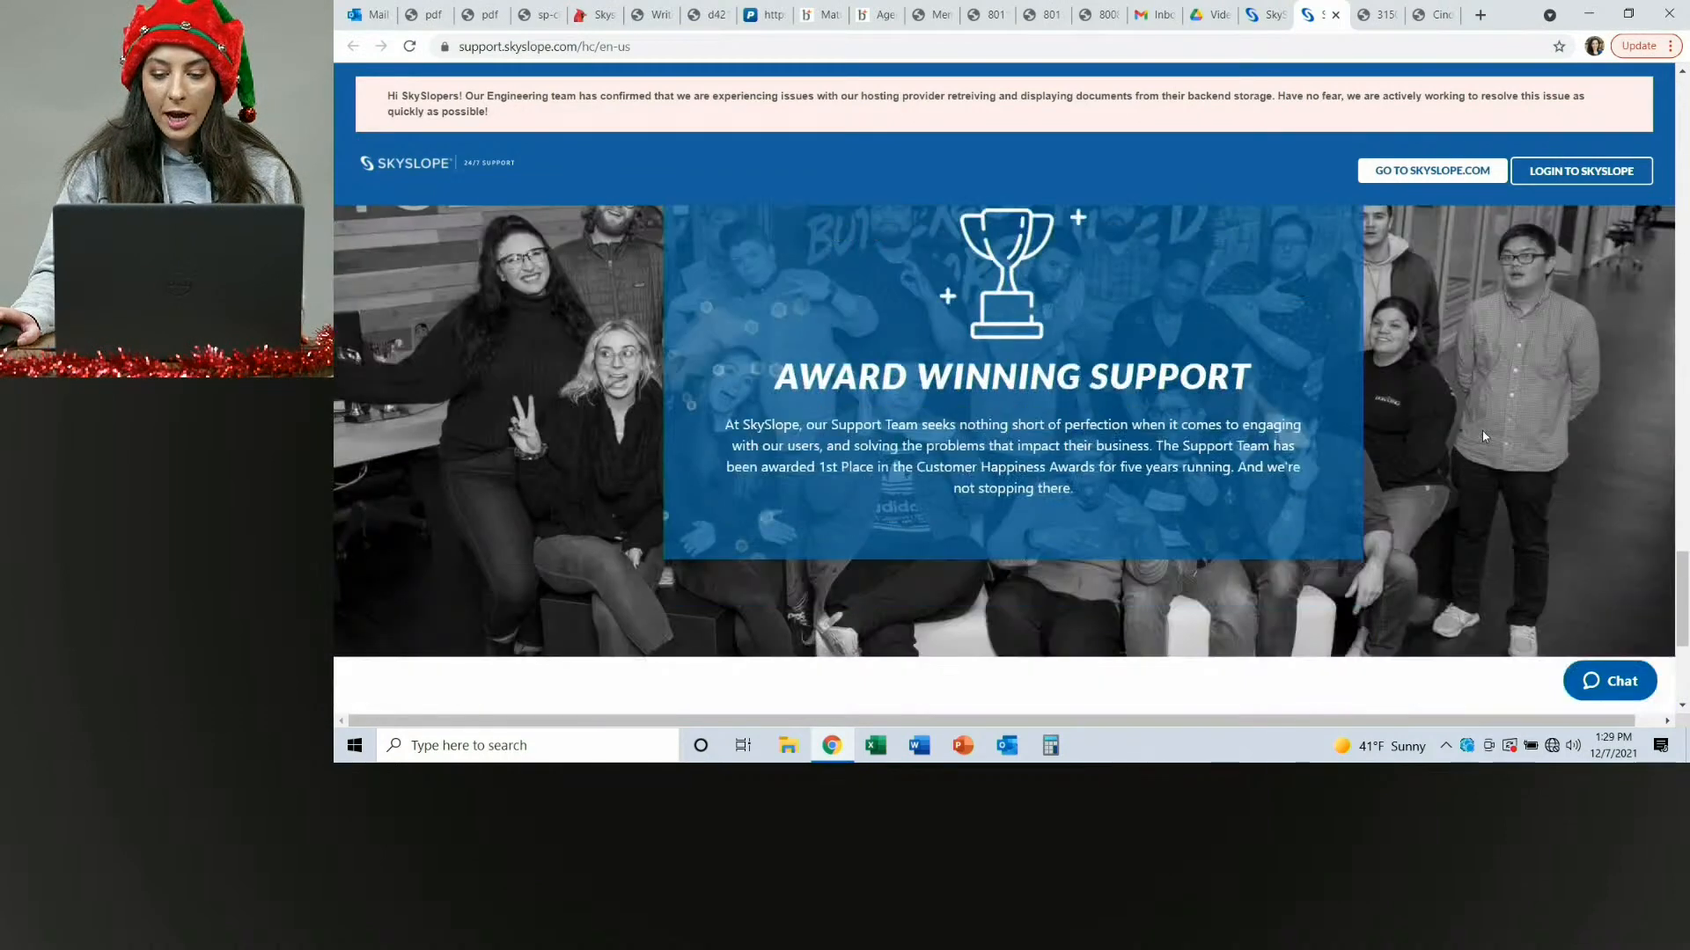
{"action": "scroll", "coordinate": [1483, 441], "scroll_direction": "up", "scroll_amount": 10}
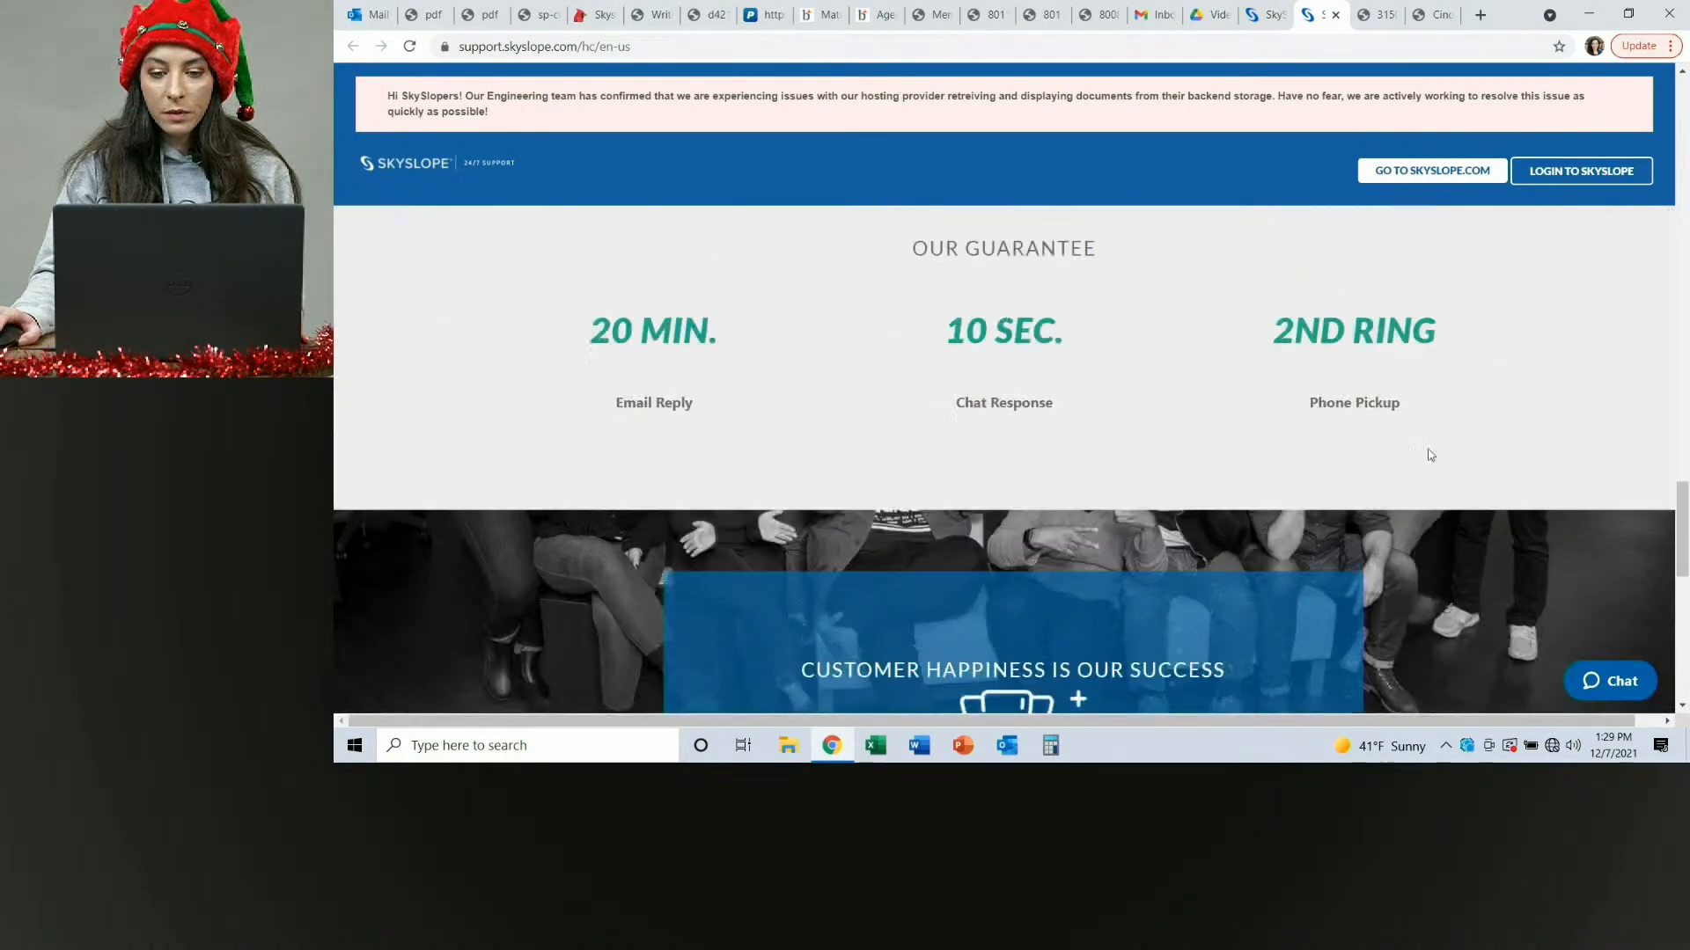
{"action": "scroll", "coordinate": [1540, 488], "scroll_direction": "down", "scroll_amount": 10}
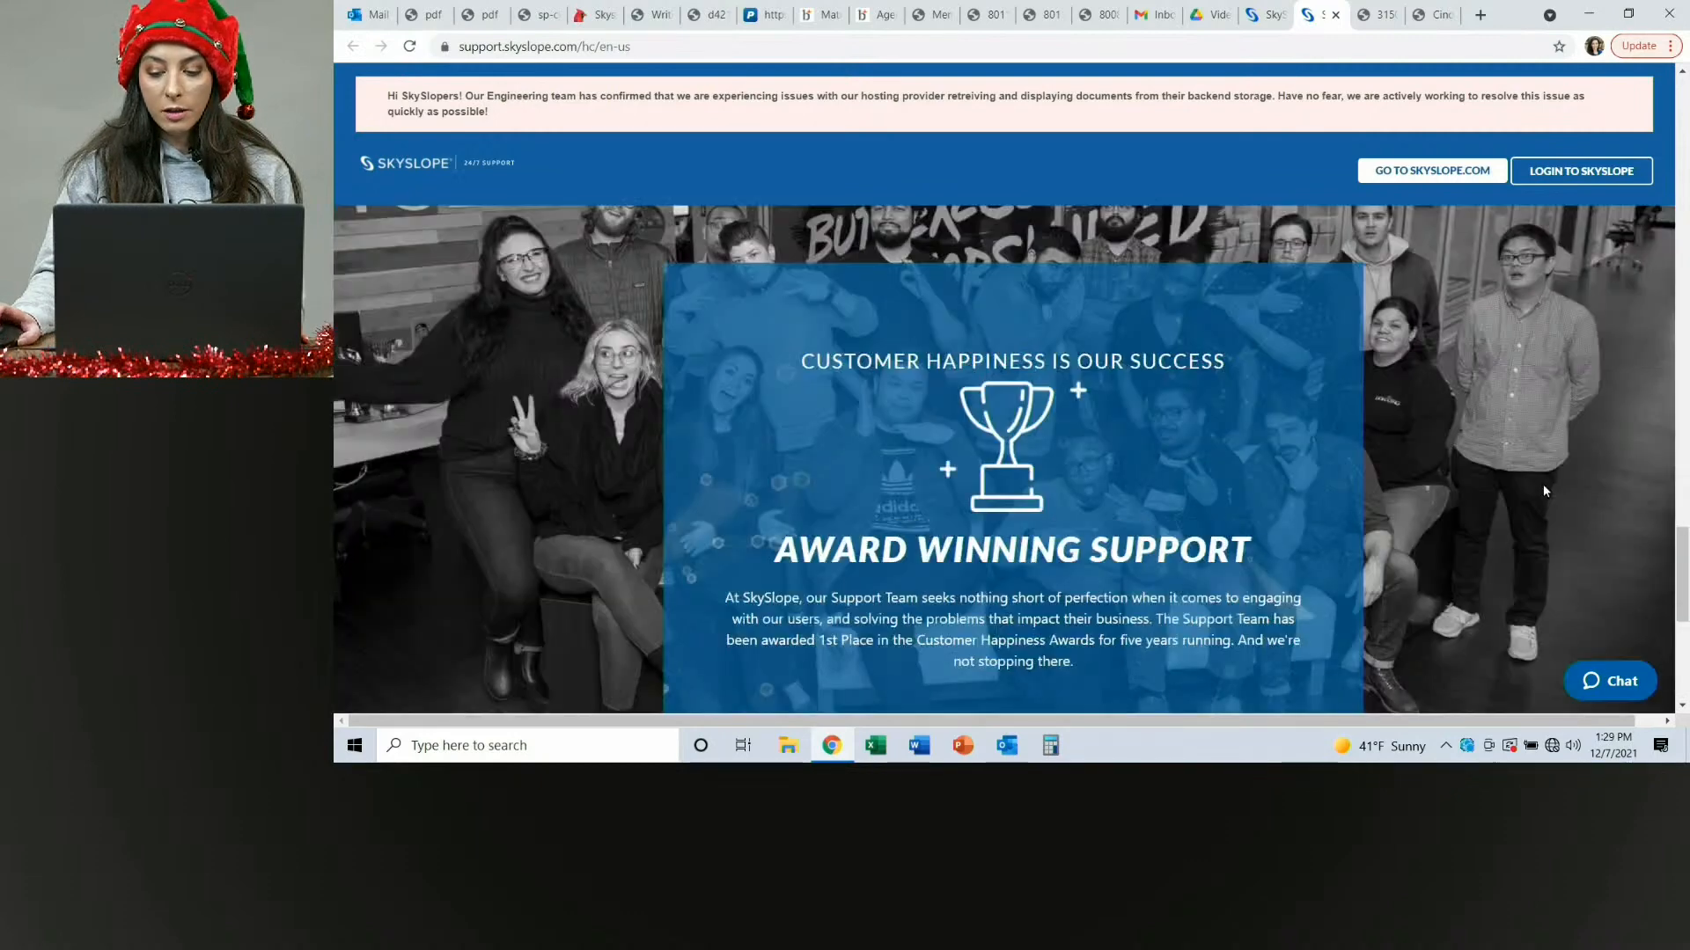
{"action": "left_click_drag", "start_coordinate": [1279, 425], "coordinate": [1457, 426]}
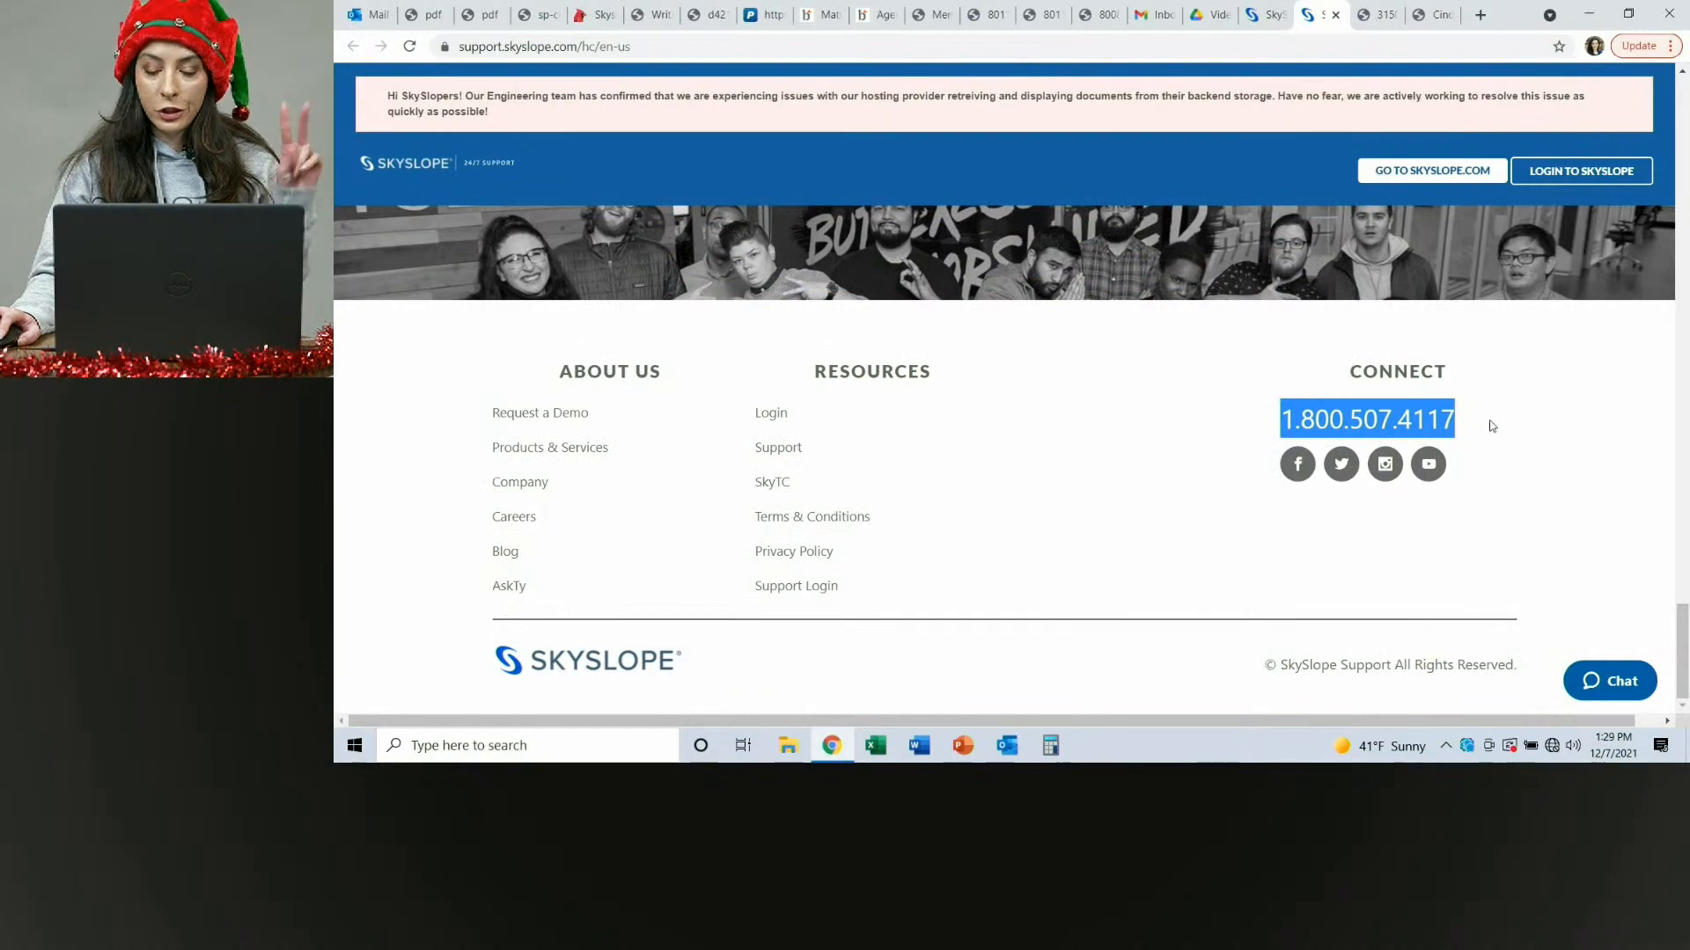
{"action": "scroll", "coordinate": [1509, 440], "scroll_direction": "up", "scroll_amount": 3}
{"action": "scroll", "coordinate": [1518, 450], "scroll_direction": "up", "scroll_amount": 15}
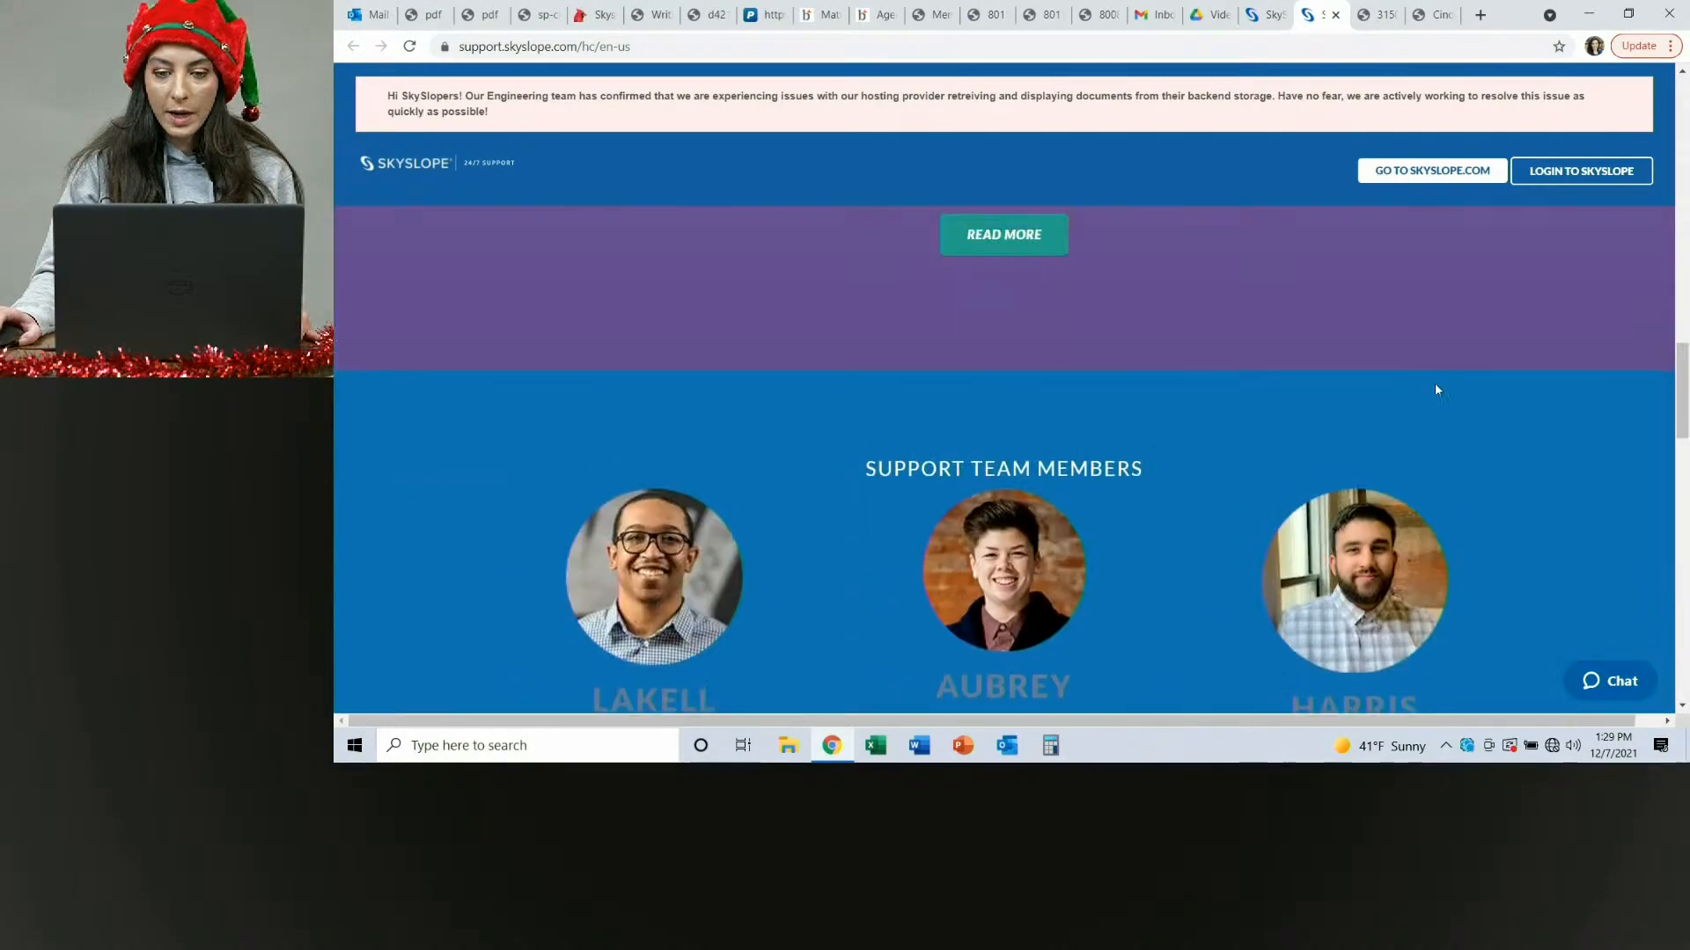
{"action": "scroll", "coordinate": [1434, 386], "scroll_direction": "up", "scroll_amount": 10}
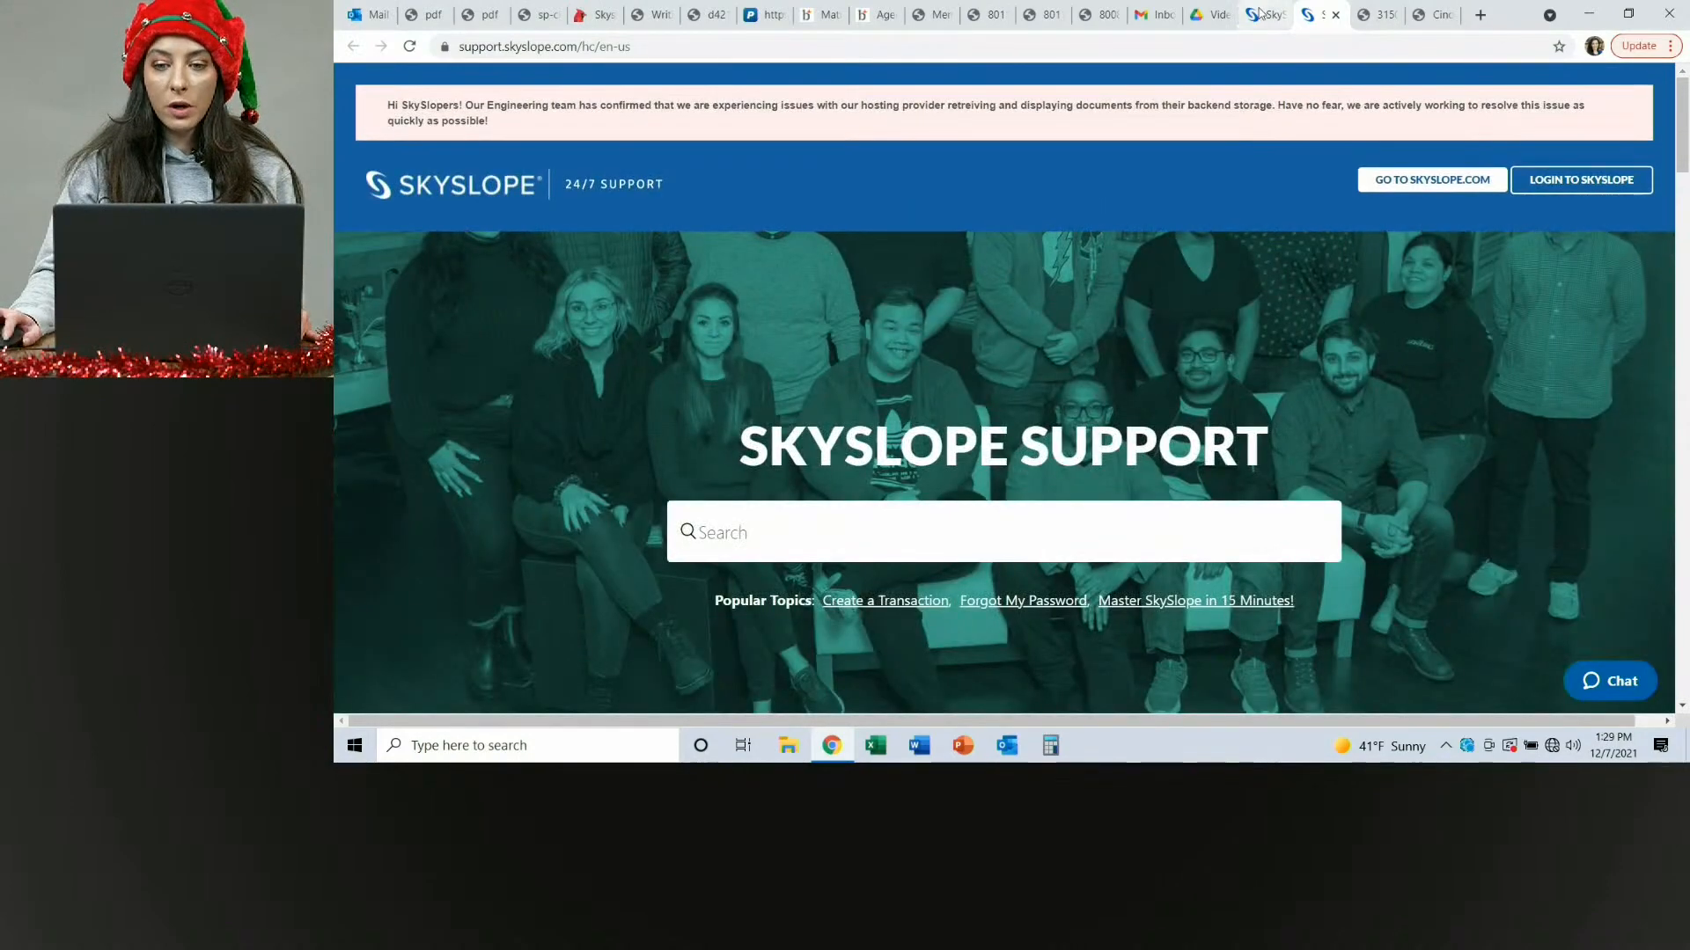
Return to the Skyslope tab and go to the broker home dashboard.
{"action": "left_click", "coordinate": [1271, 16]}
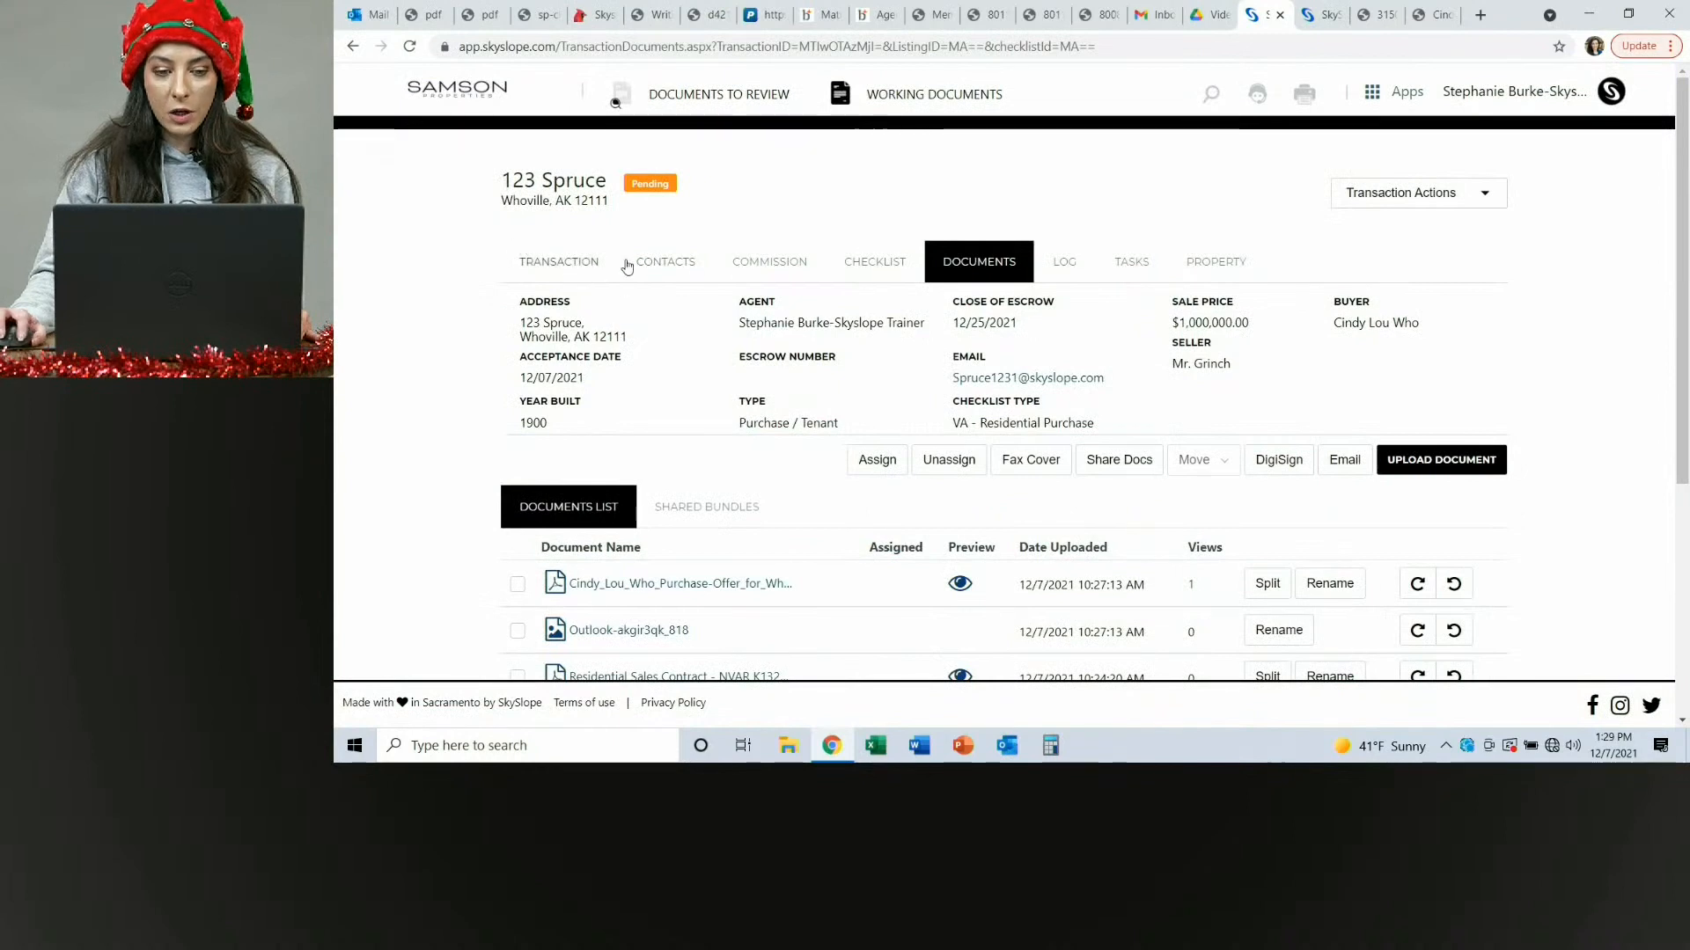
{"action": "left_click", "coordinate": [453, 100]}
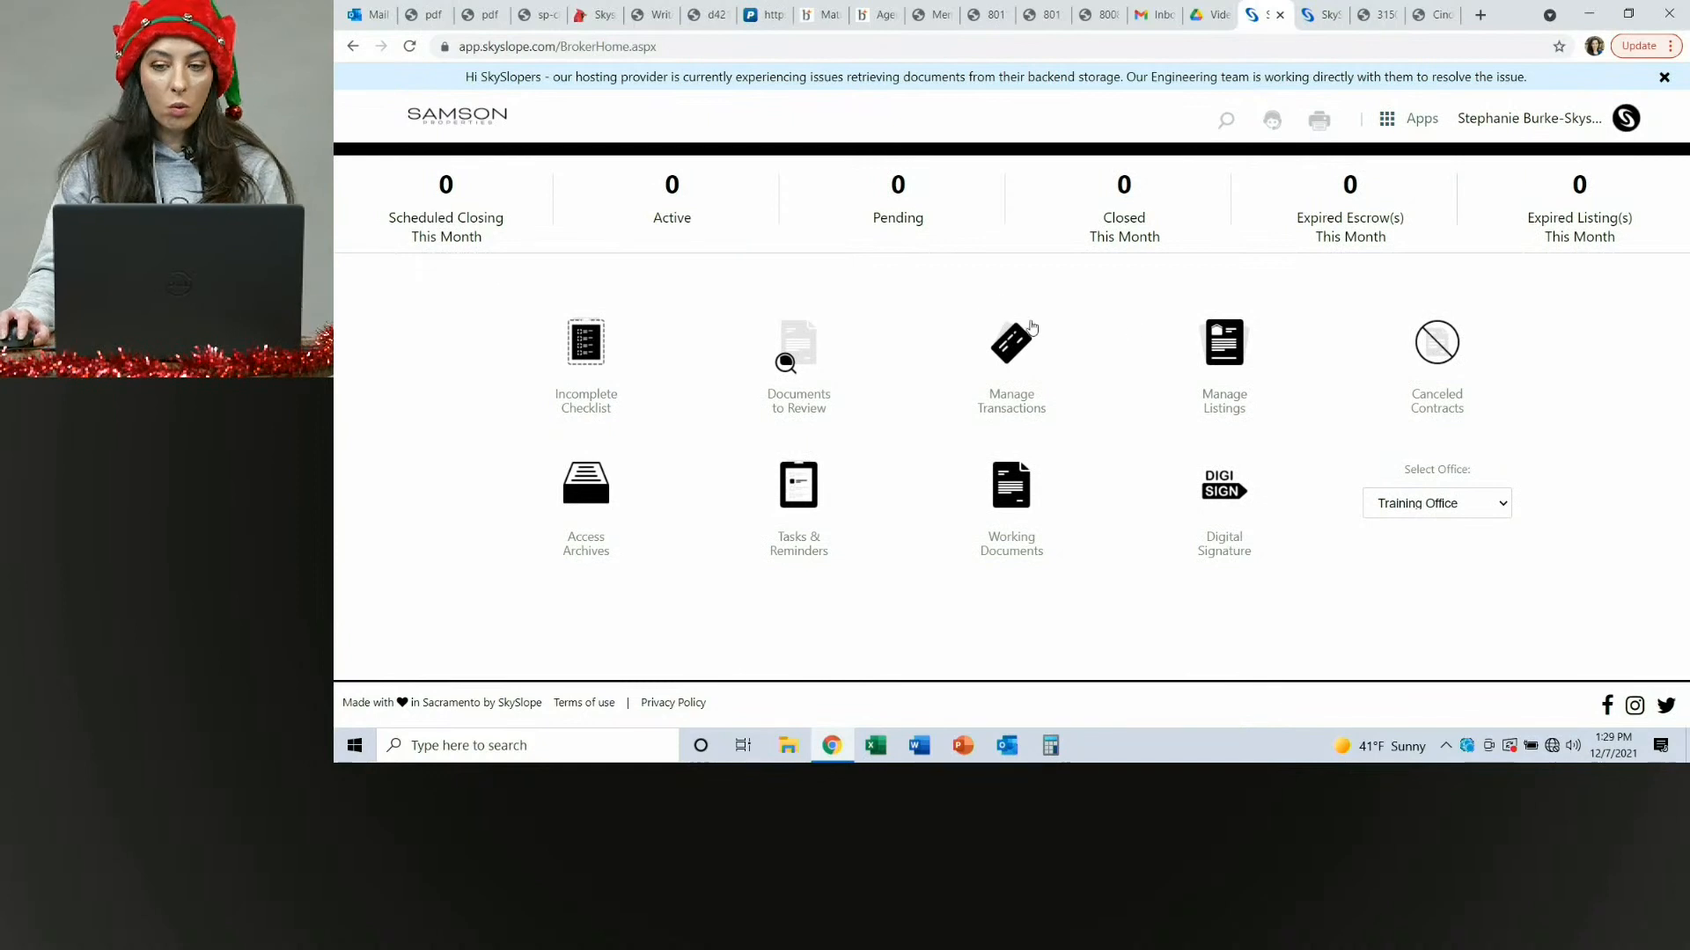
Switch to Skyslope Forms and open the Addendum Sale (1) - NVAR K1117 form in the Cindy Lou Who Purchase file.
{"action": "left_click", "coordinate": [1419, 121]}
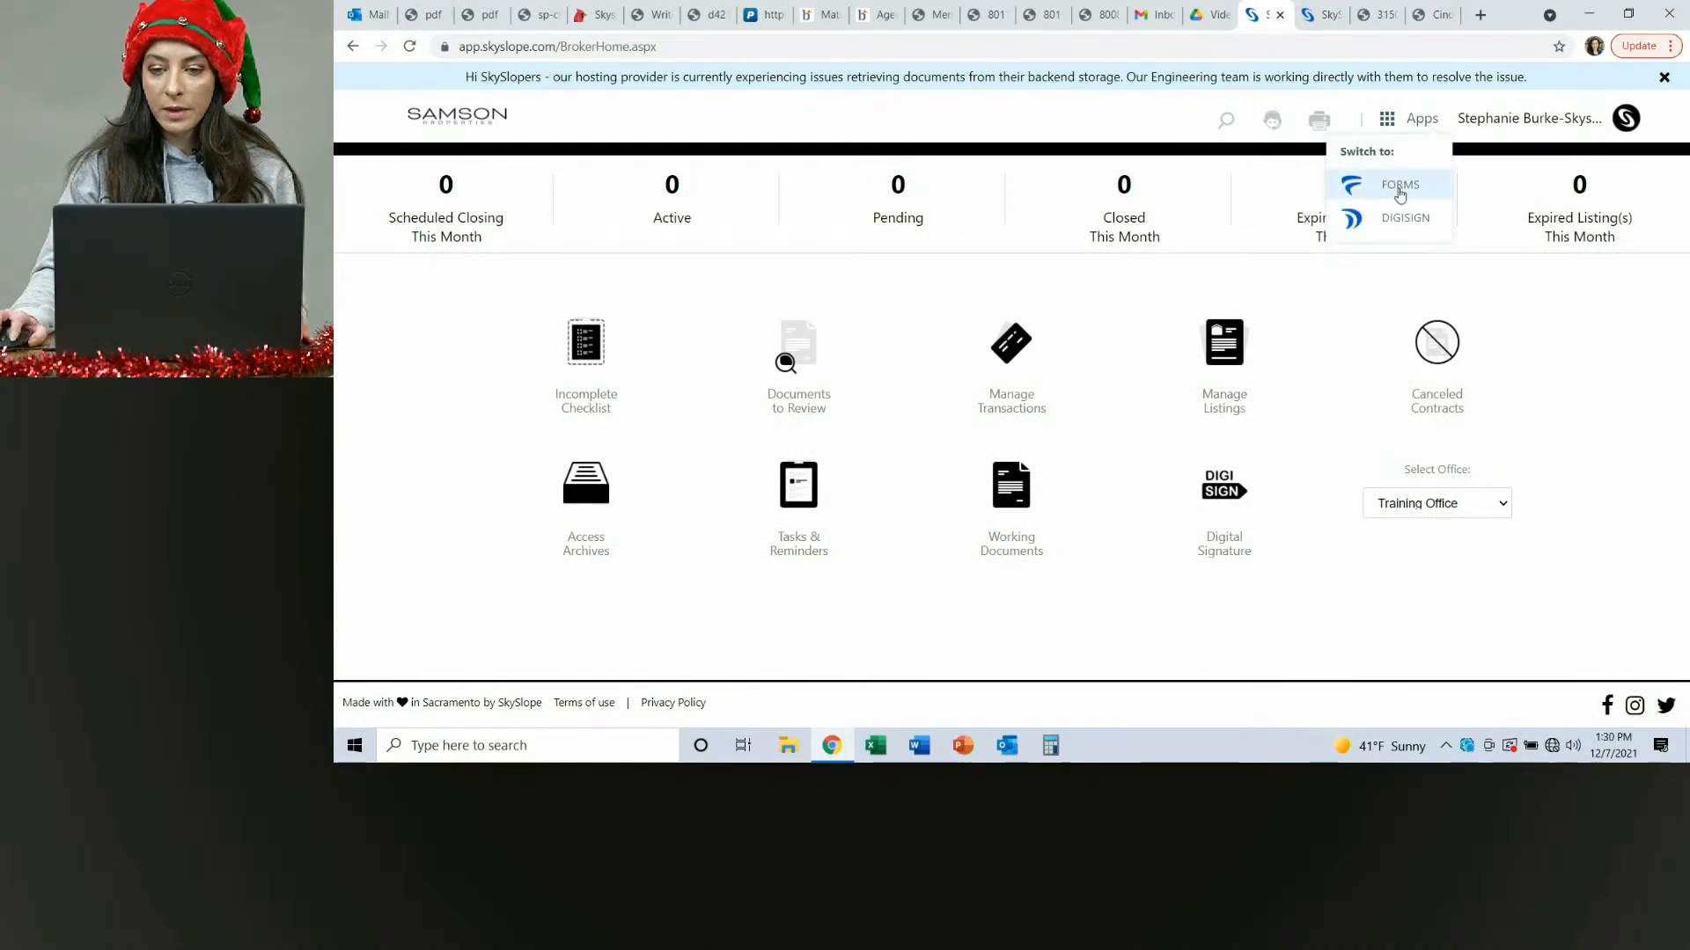
{"action": "left_click", "coordinate": [1400, 189]}
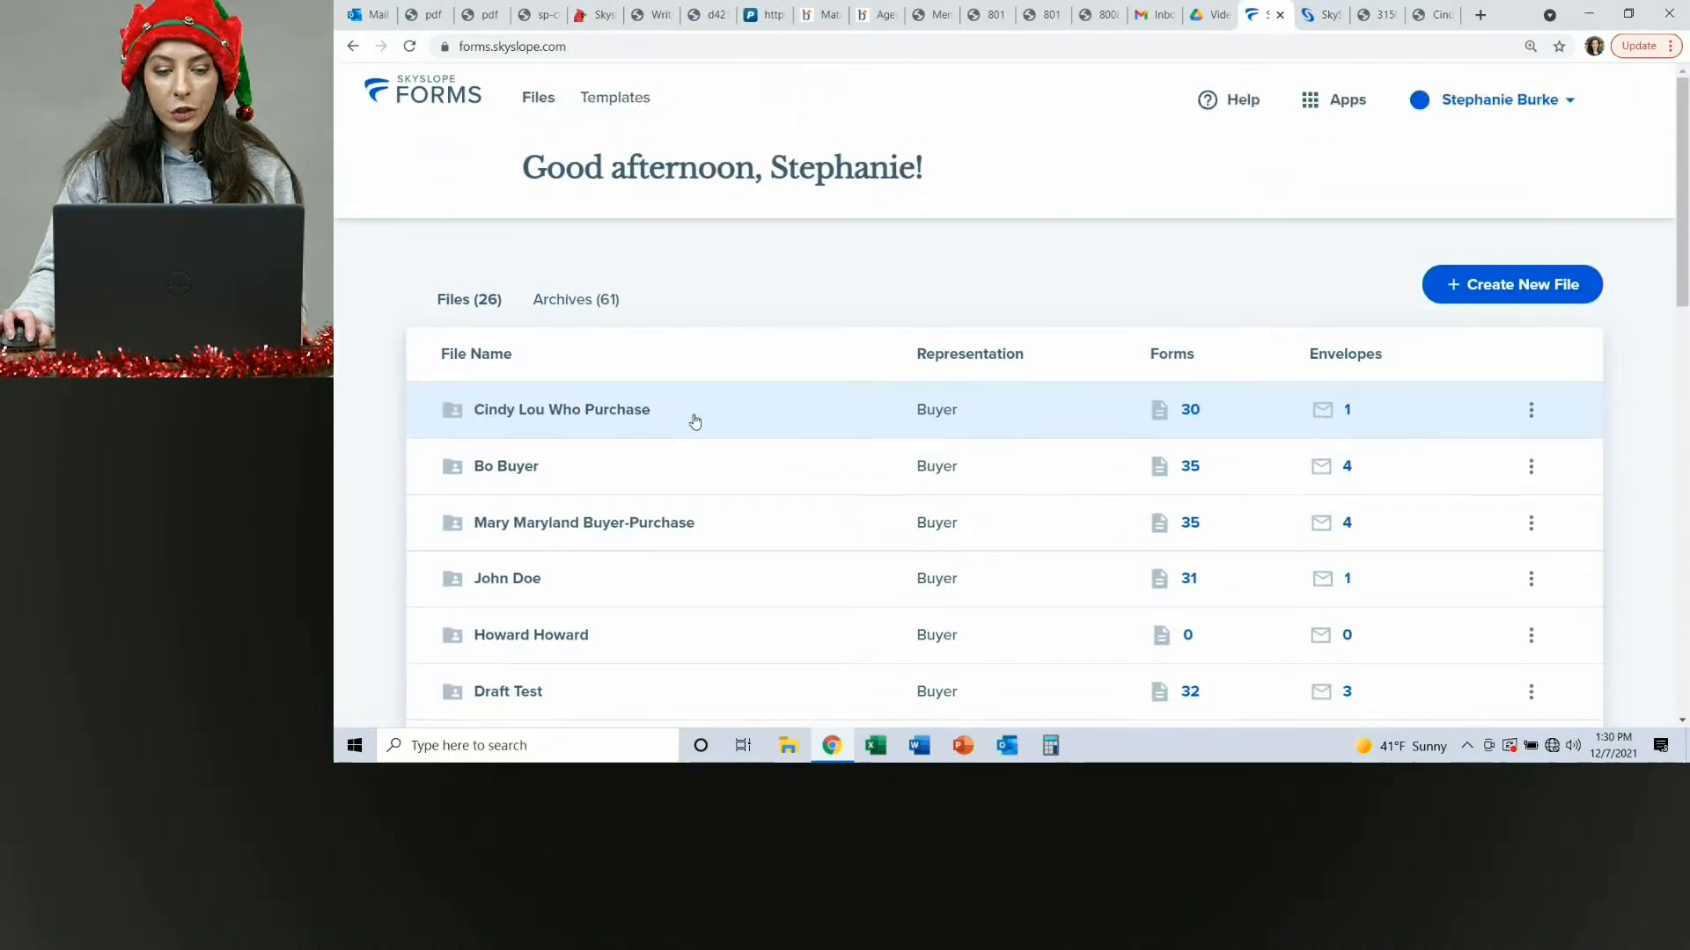
{"action": "left_click", "coordinate": [824, 427]}
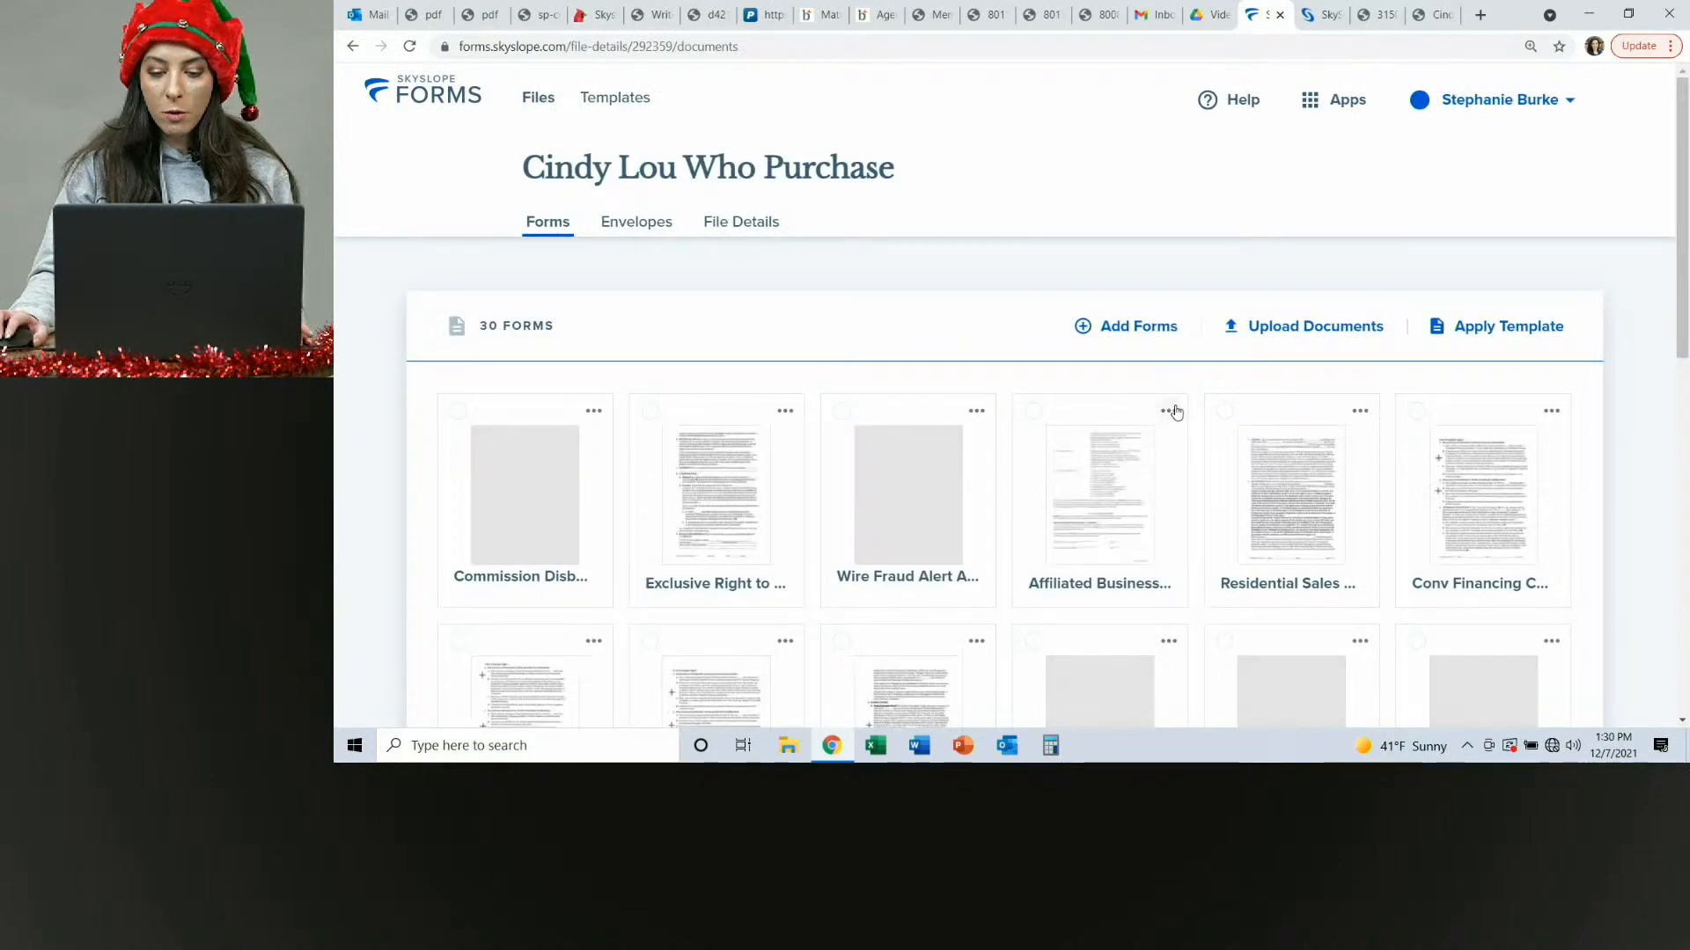
{"action": "scroll", "coordinate": [1176, 409], "scroll_direction": "down", "scroll_amount": 2}
{"action": "scroll", "coordinate": [1177, 408], "scroll_direction": "down", "scroll_amount": 7}
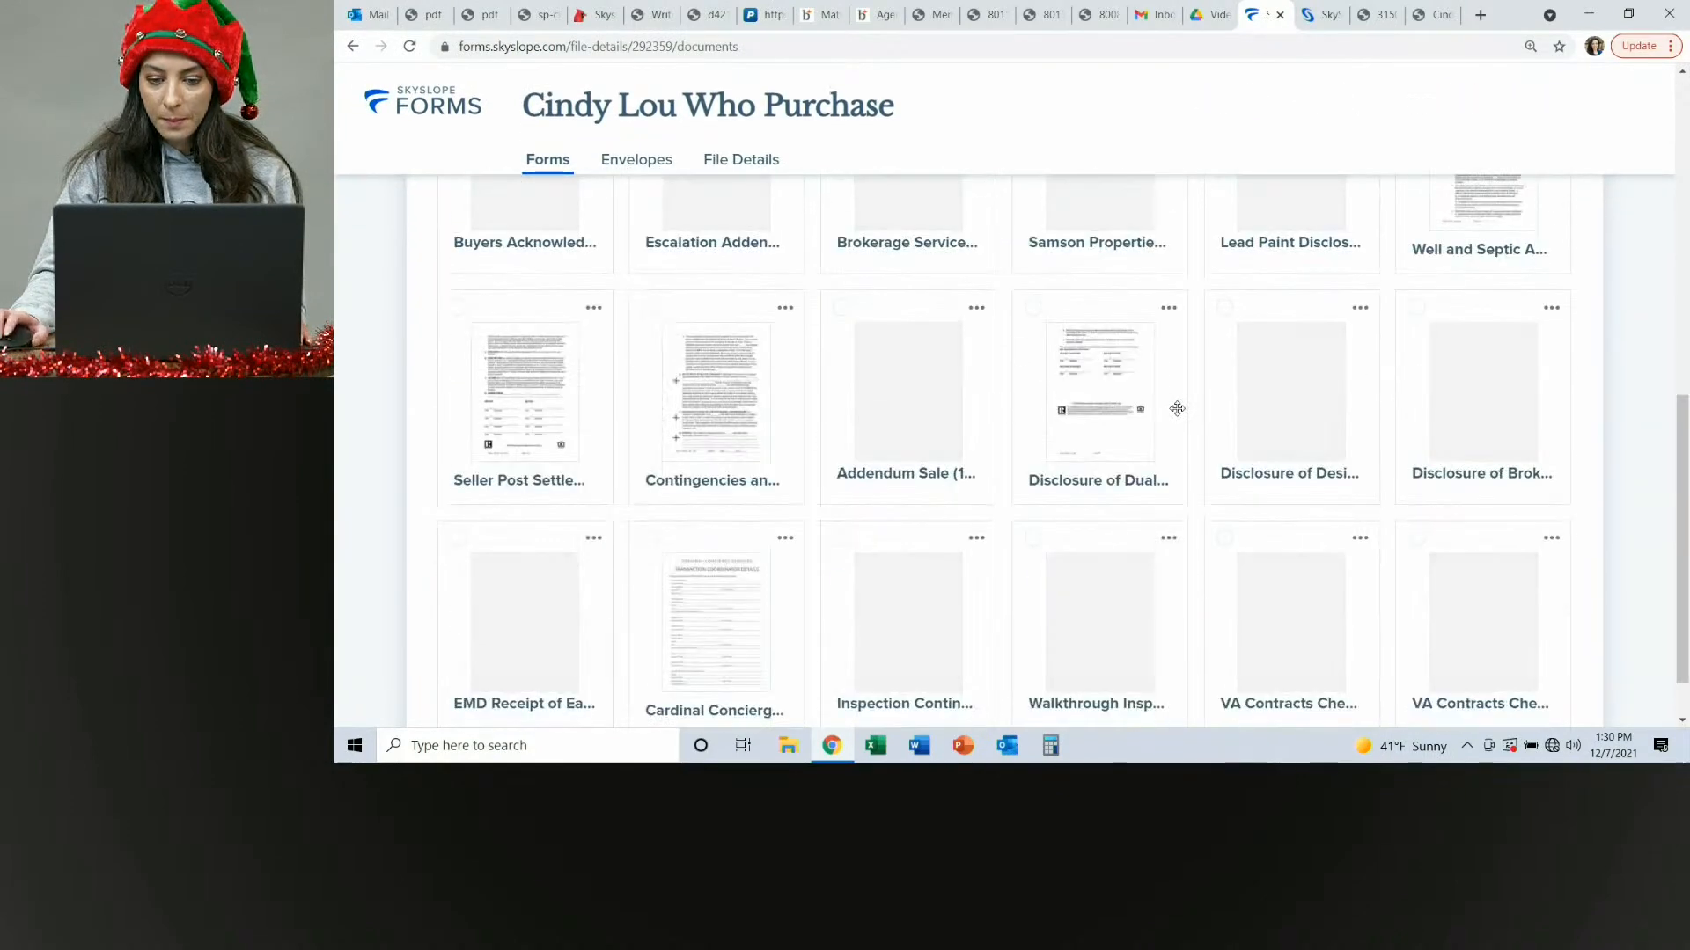
{"action": "scroll", "coordinate": [1177, 409], "scroll_direction": "down", "scroll_amount": 1}
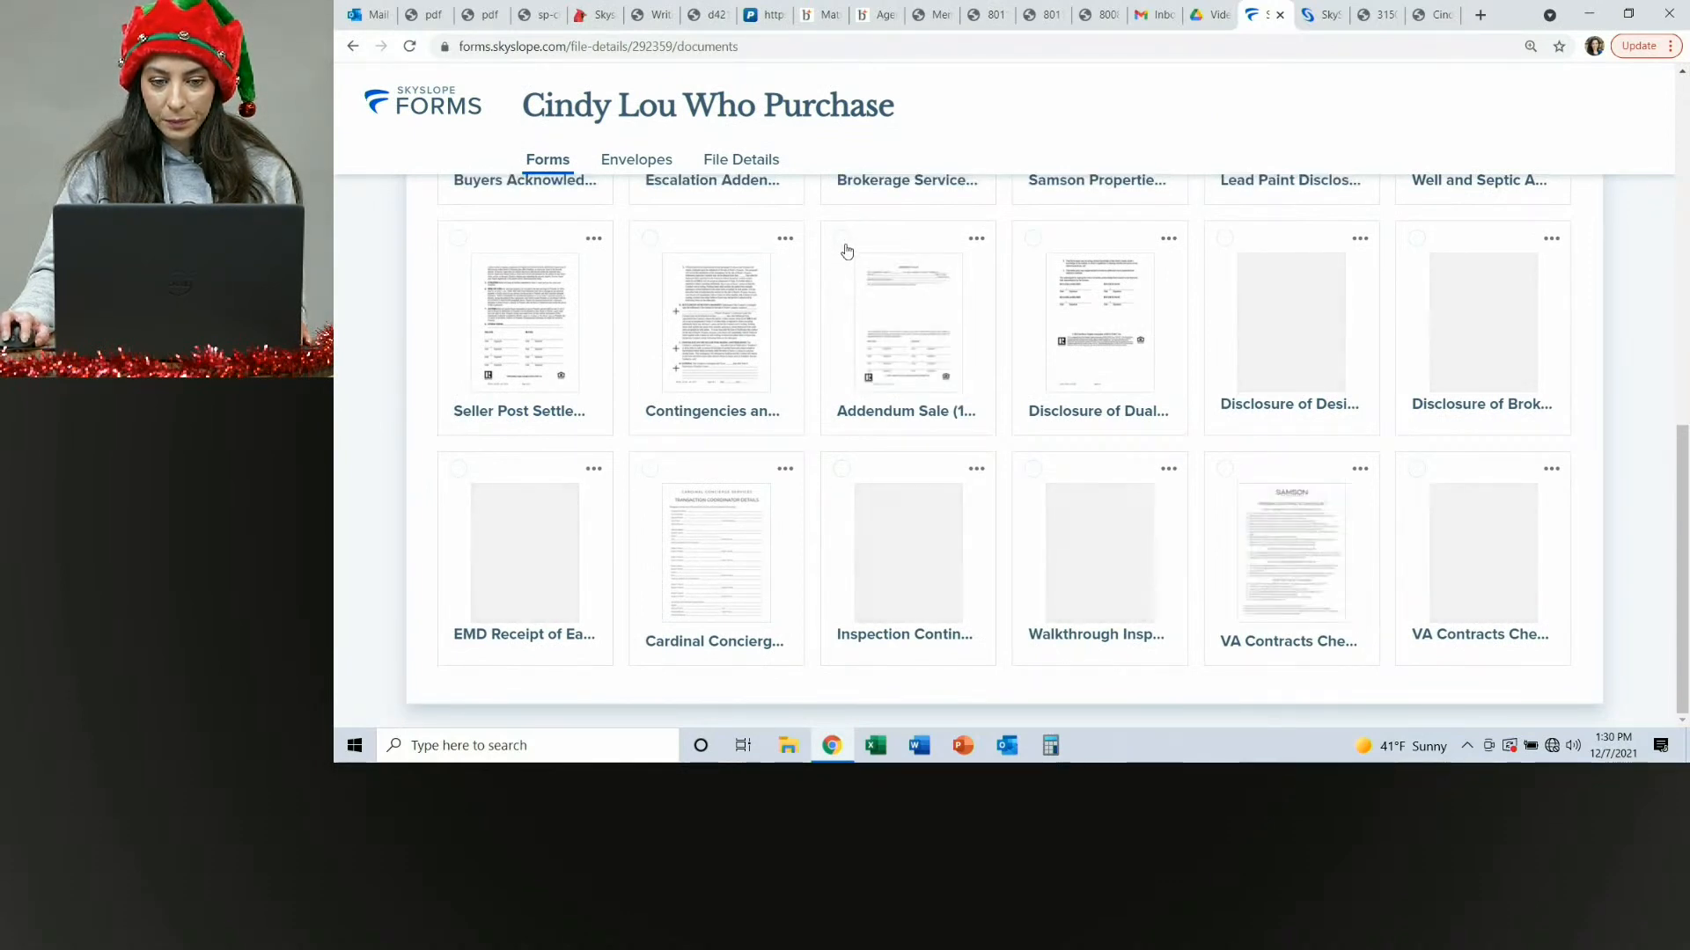
{"action": "left_click", "coordinate": [938, 402]}
{"action": "left_click", "coordinate": [1620, 701]}
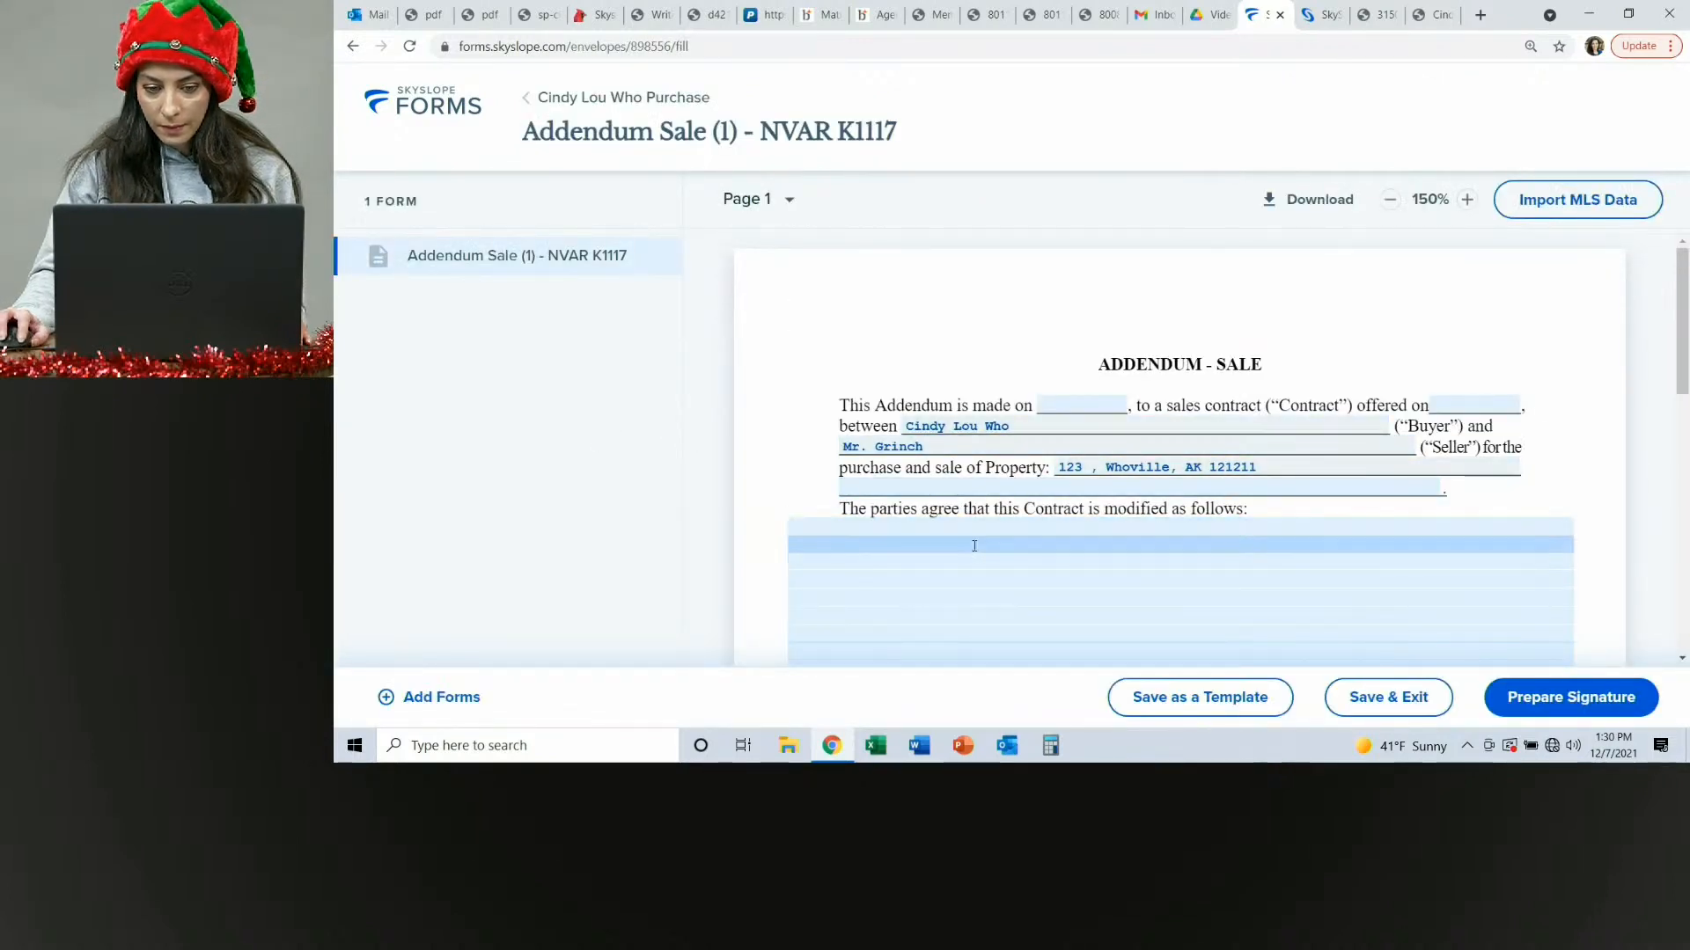
Enter the addendum information "Sleigh to convey with purchase." and save it.
{"action": "left_click", "coordinate": [986, 592]}
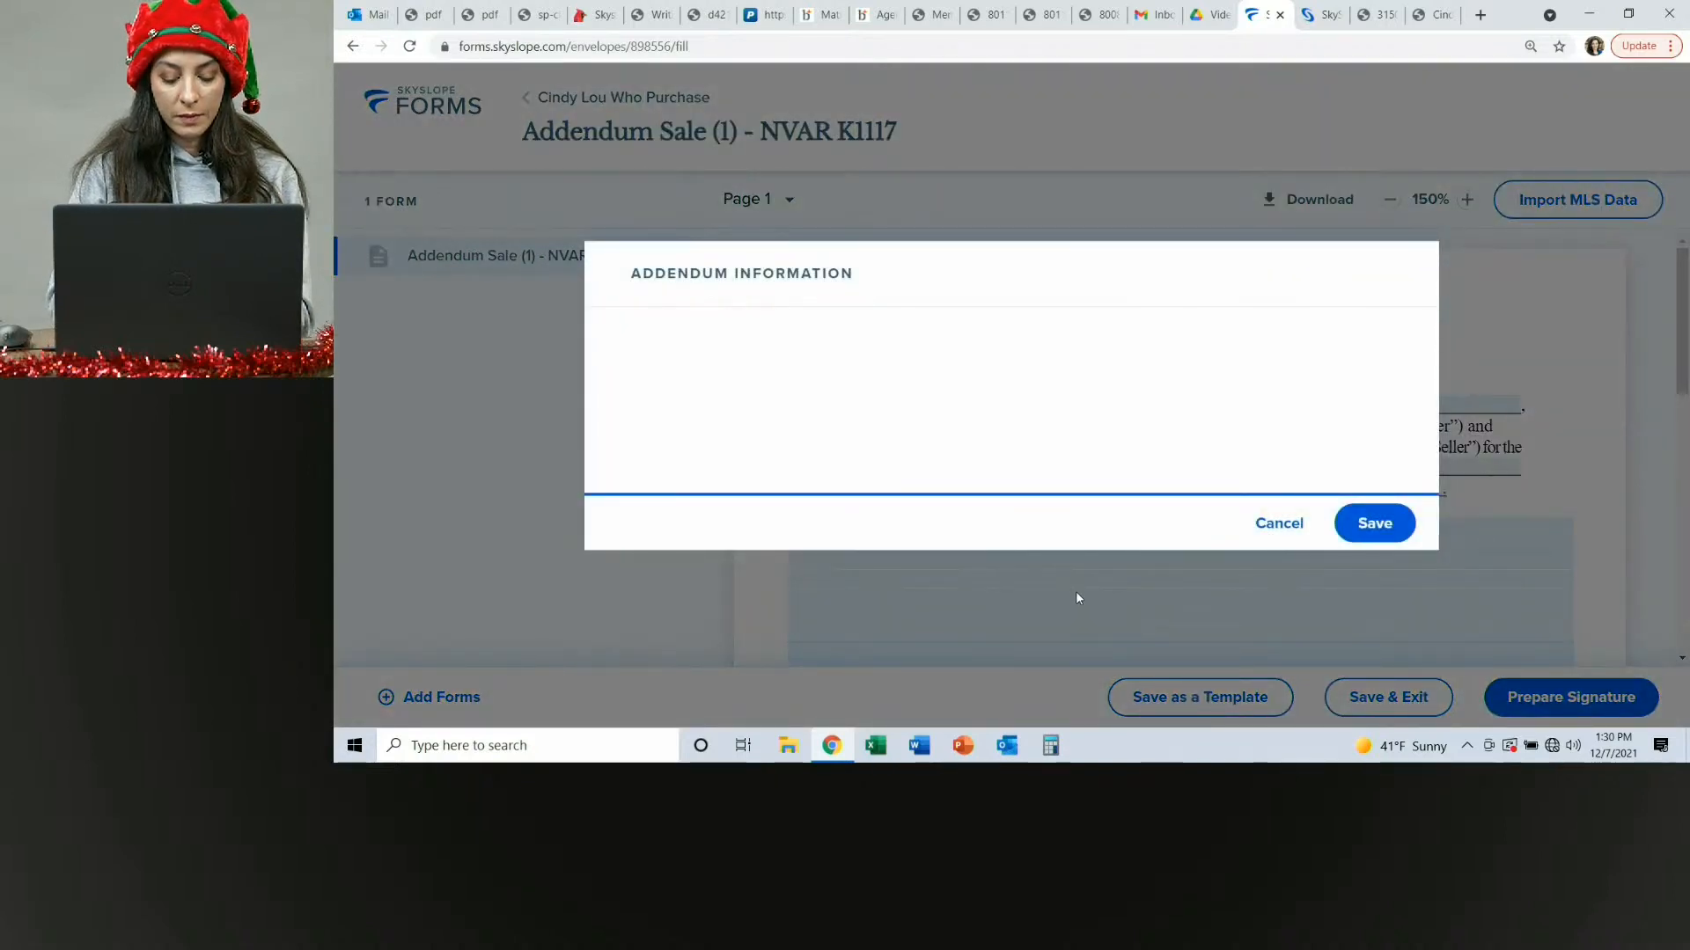
{"action": "type", "text": "Slei"}
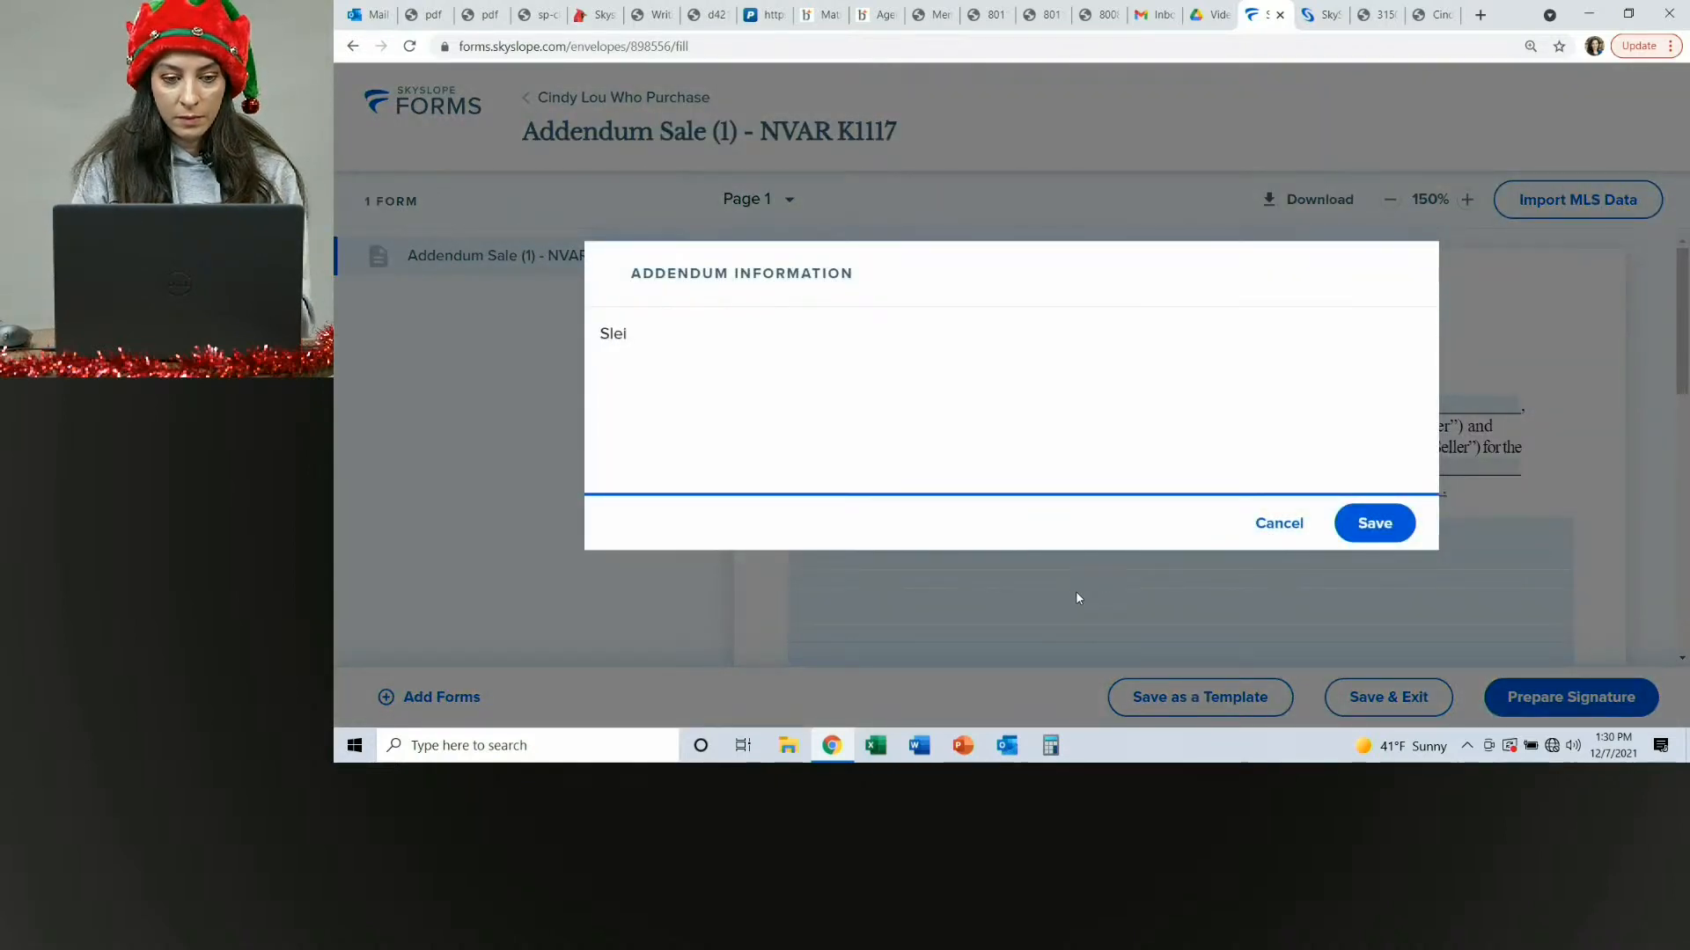
{"action": "type", "text": "gh to convey"}
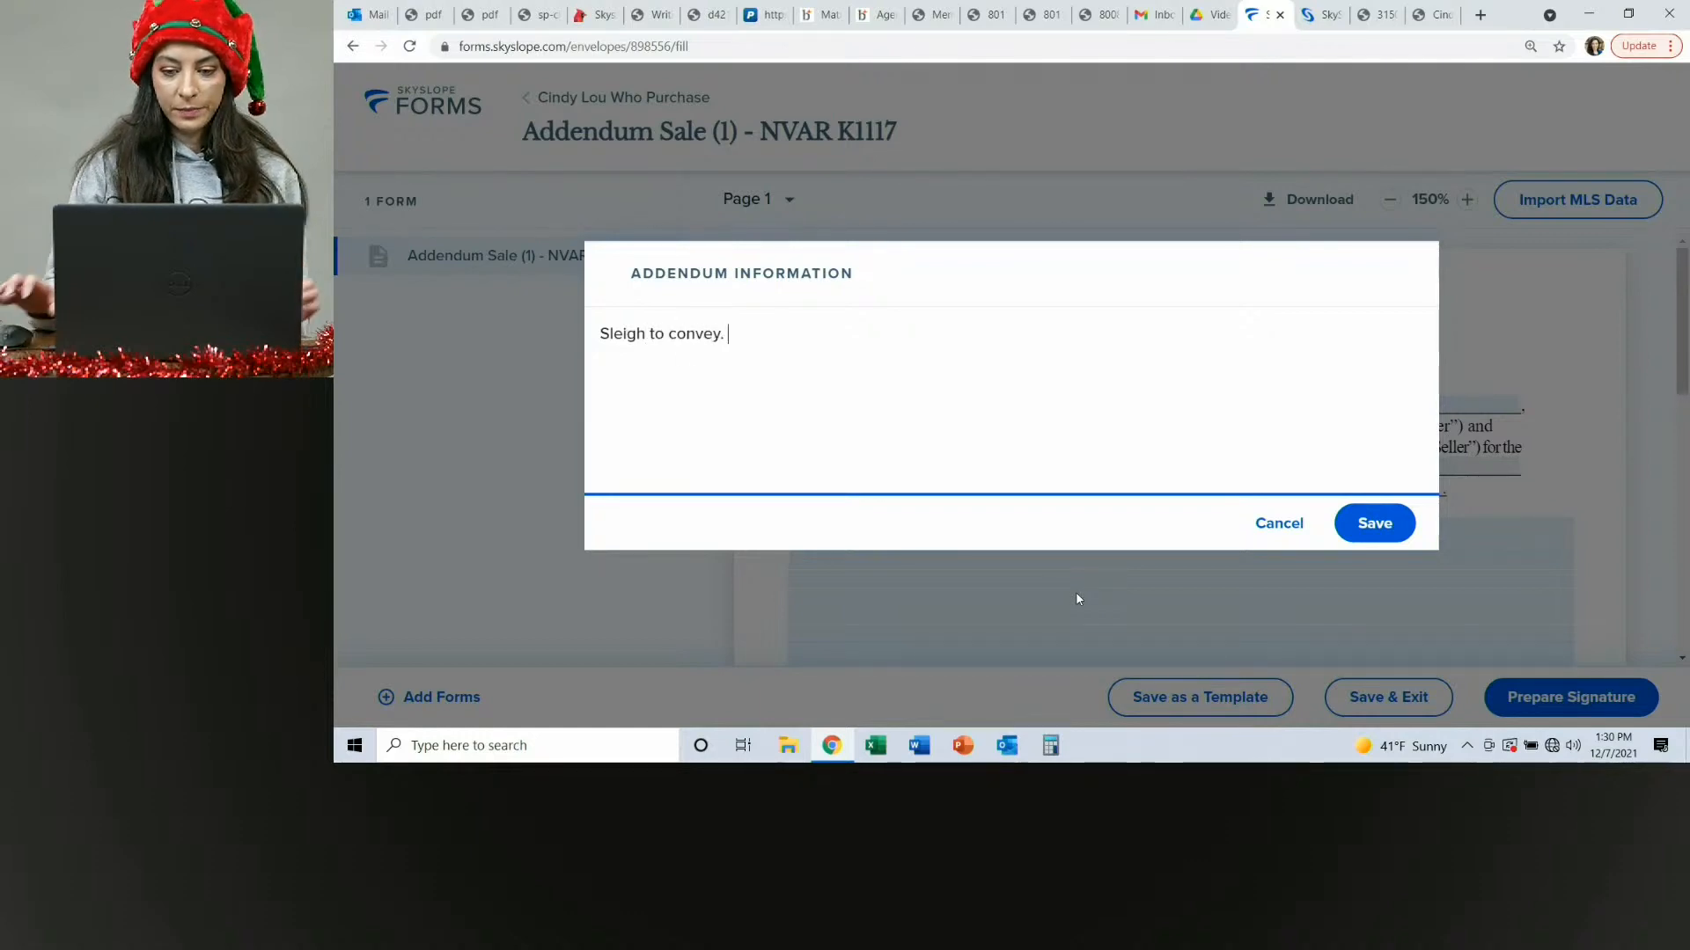
{"action": "type", "text": " with purchase"}
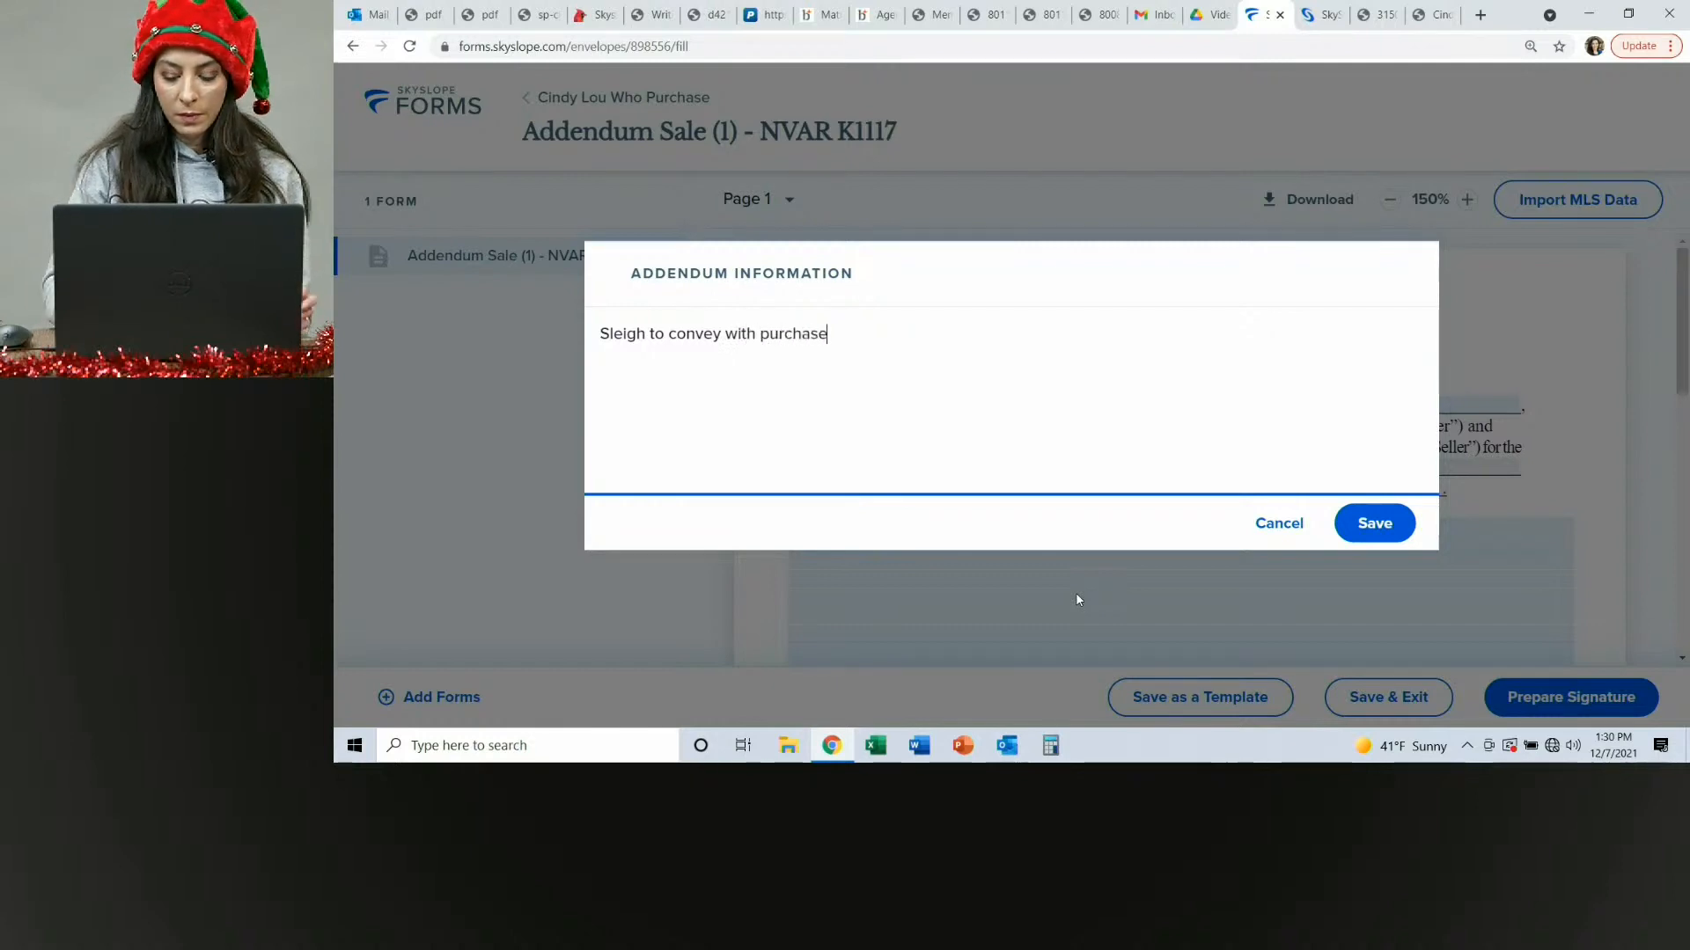
{"action": "left_click", "coordinate": [1362, 523]}
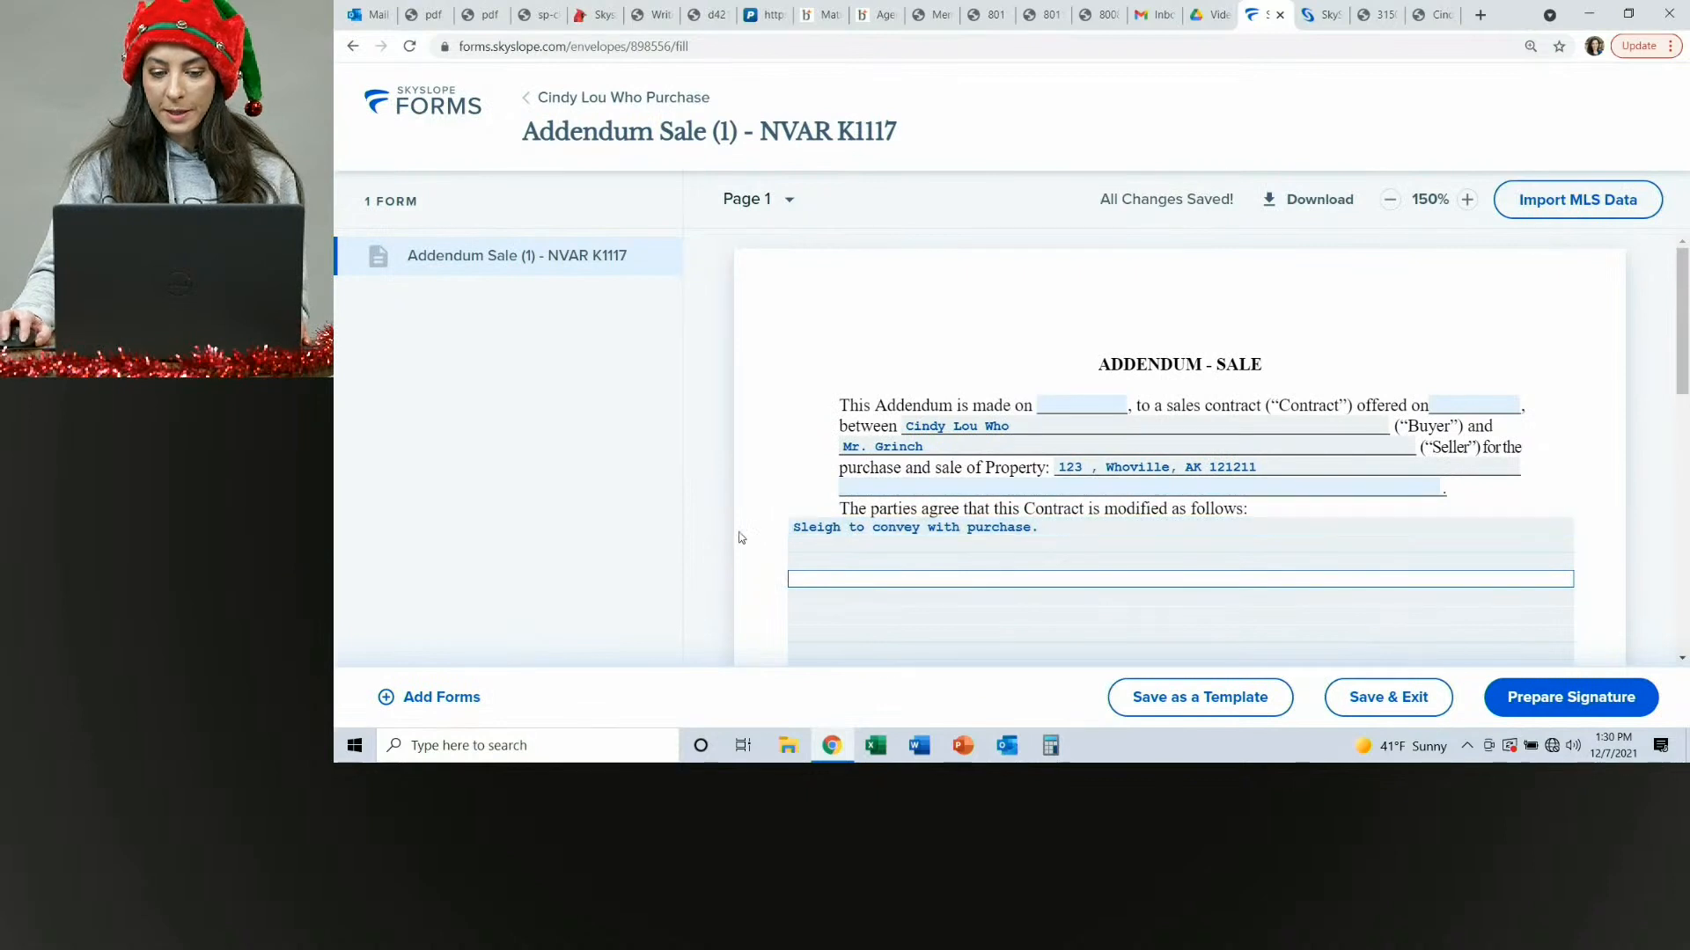
Prepare the addendum for signature, naming the envelope "Cindy Lou Who Purchase-Addendum for Sleigh".
{"action": "left_click", "coordinate": [1574, 697]}
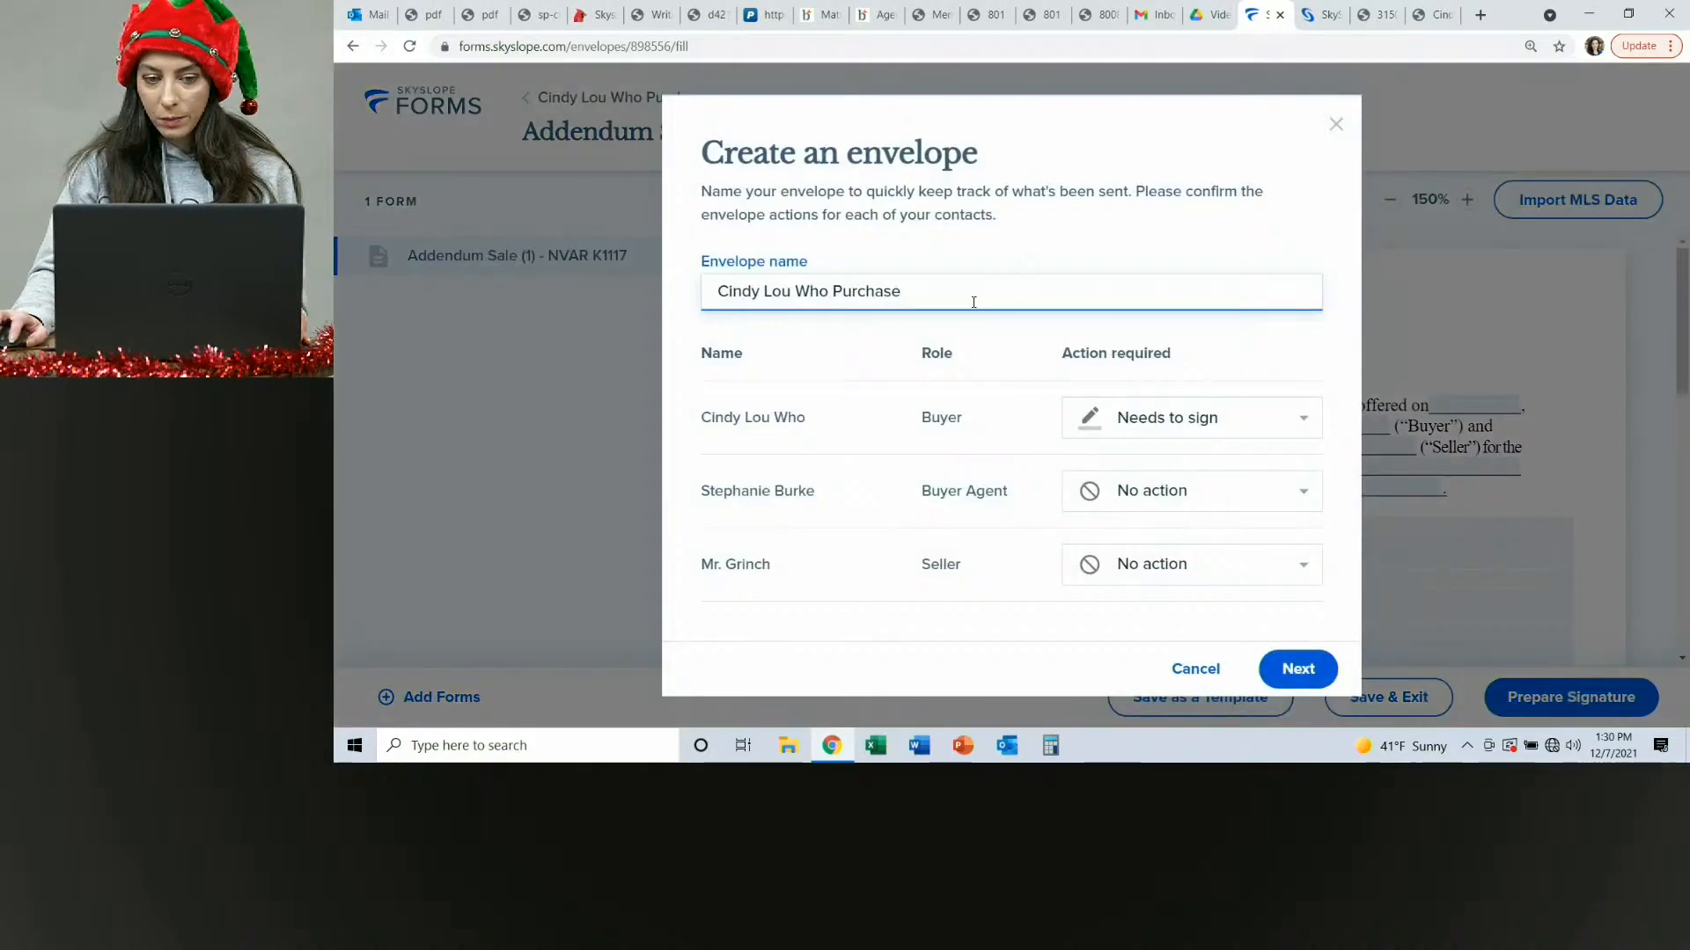
{"action": "left_click", "coordinate": [1003, 294]}
{"action": "type", "text": "-Addendum for Sleigh"}
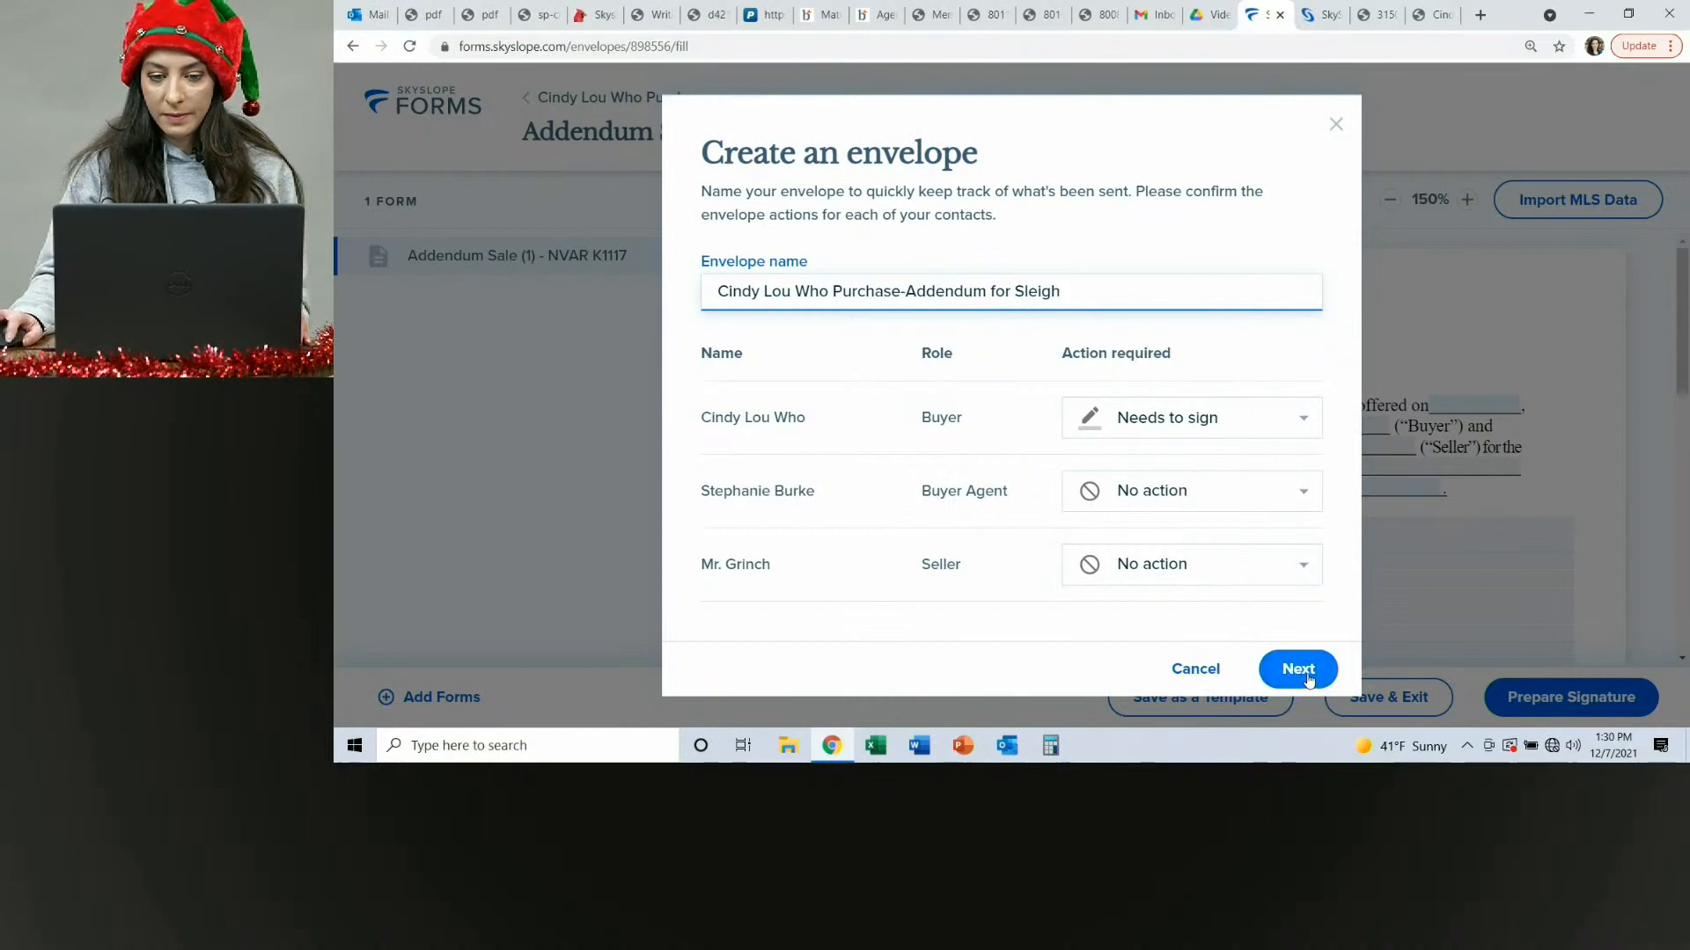
{"action": "left_click", "coordinate": [1308, 677]}
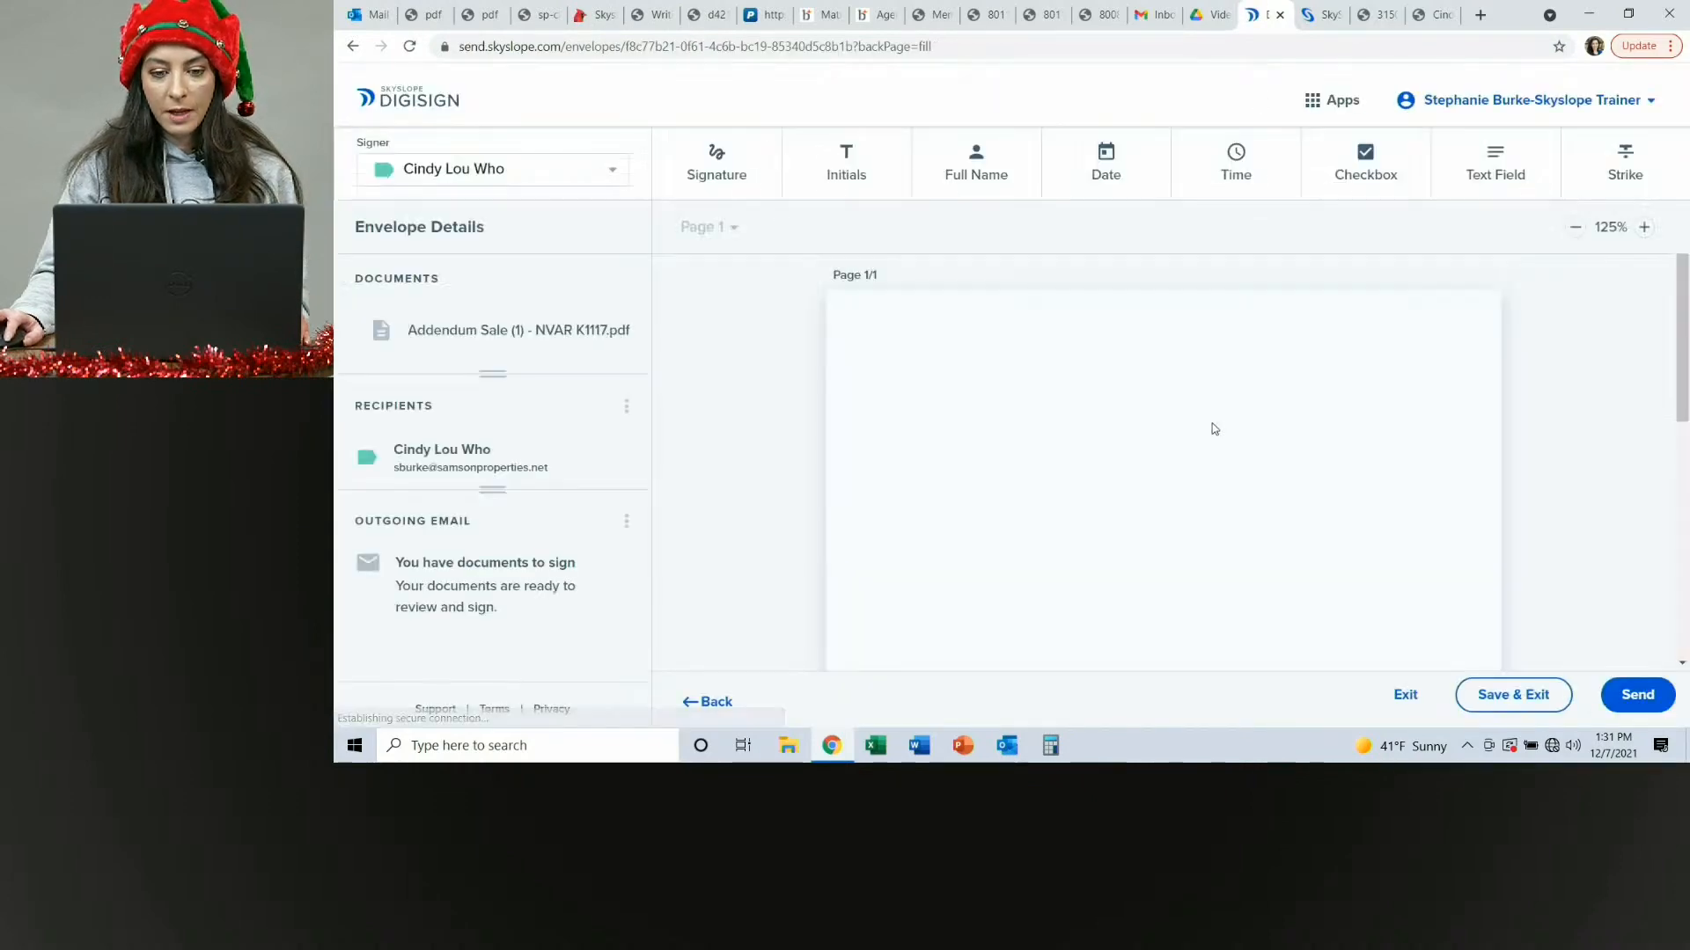
Send the envelope for signatures with the email message ending "Addendum for Sleigh.".
{"action": "scroll", "coordinate": [1206, 404], "scroll_direction": "down", "scroll_amount": 10}
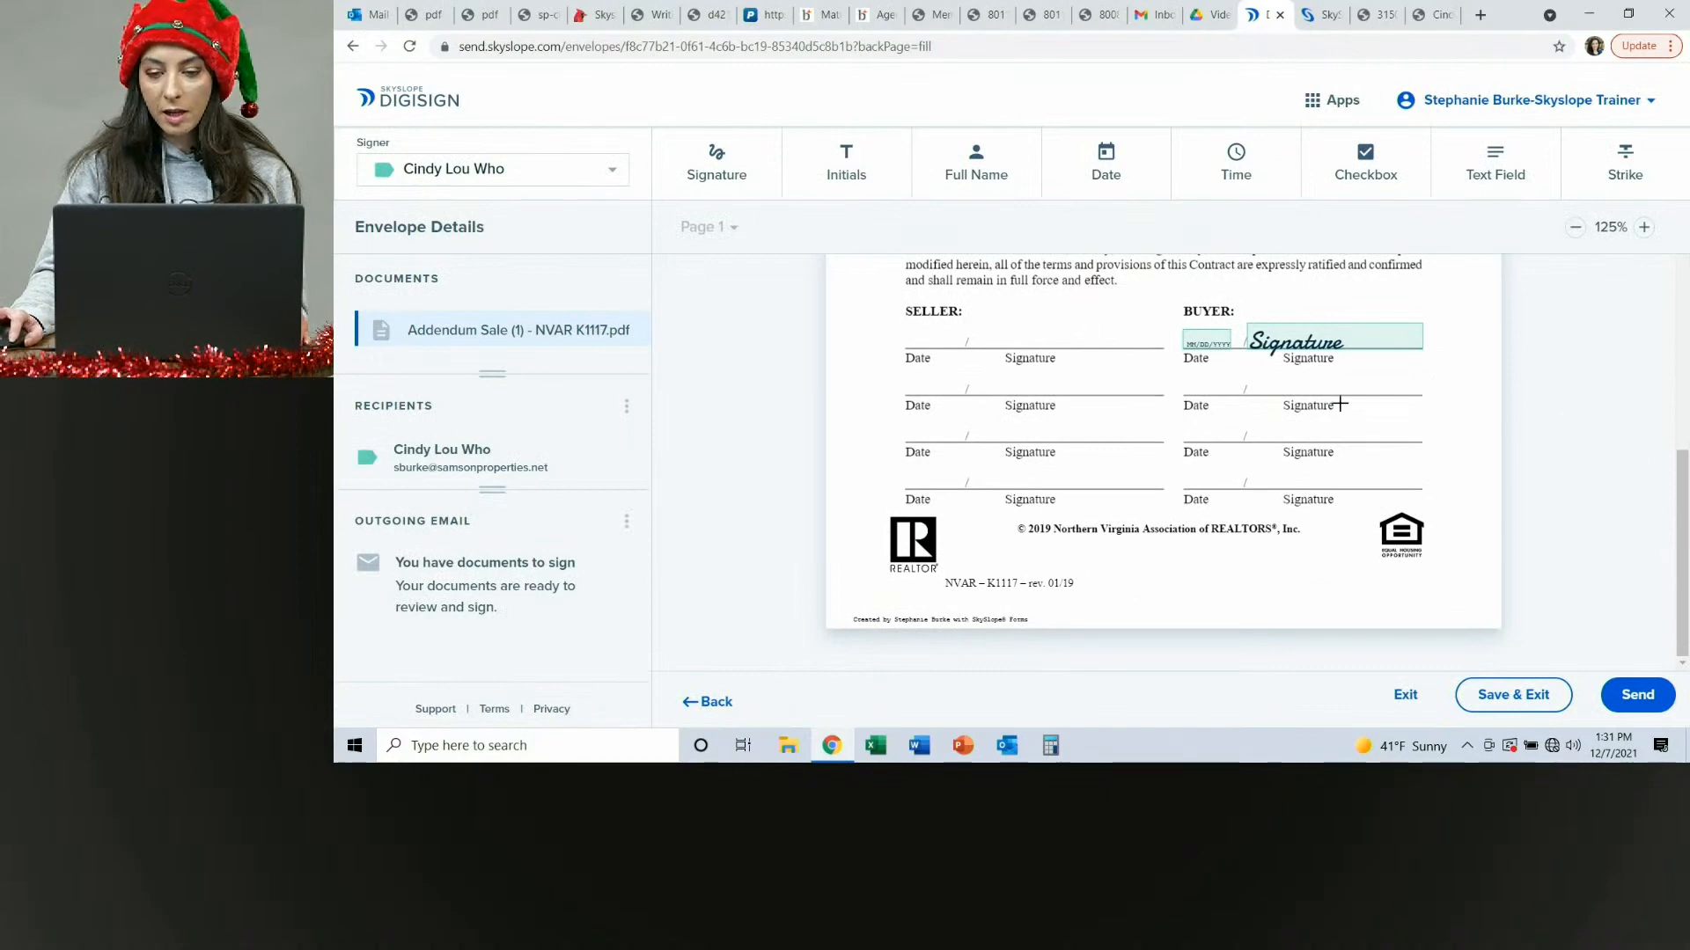
{"action": "left_click", "coordinate": [1639, 701]}
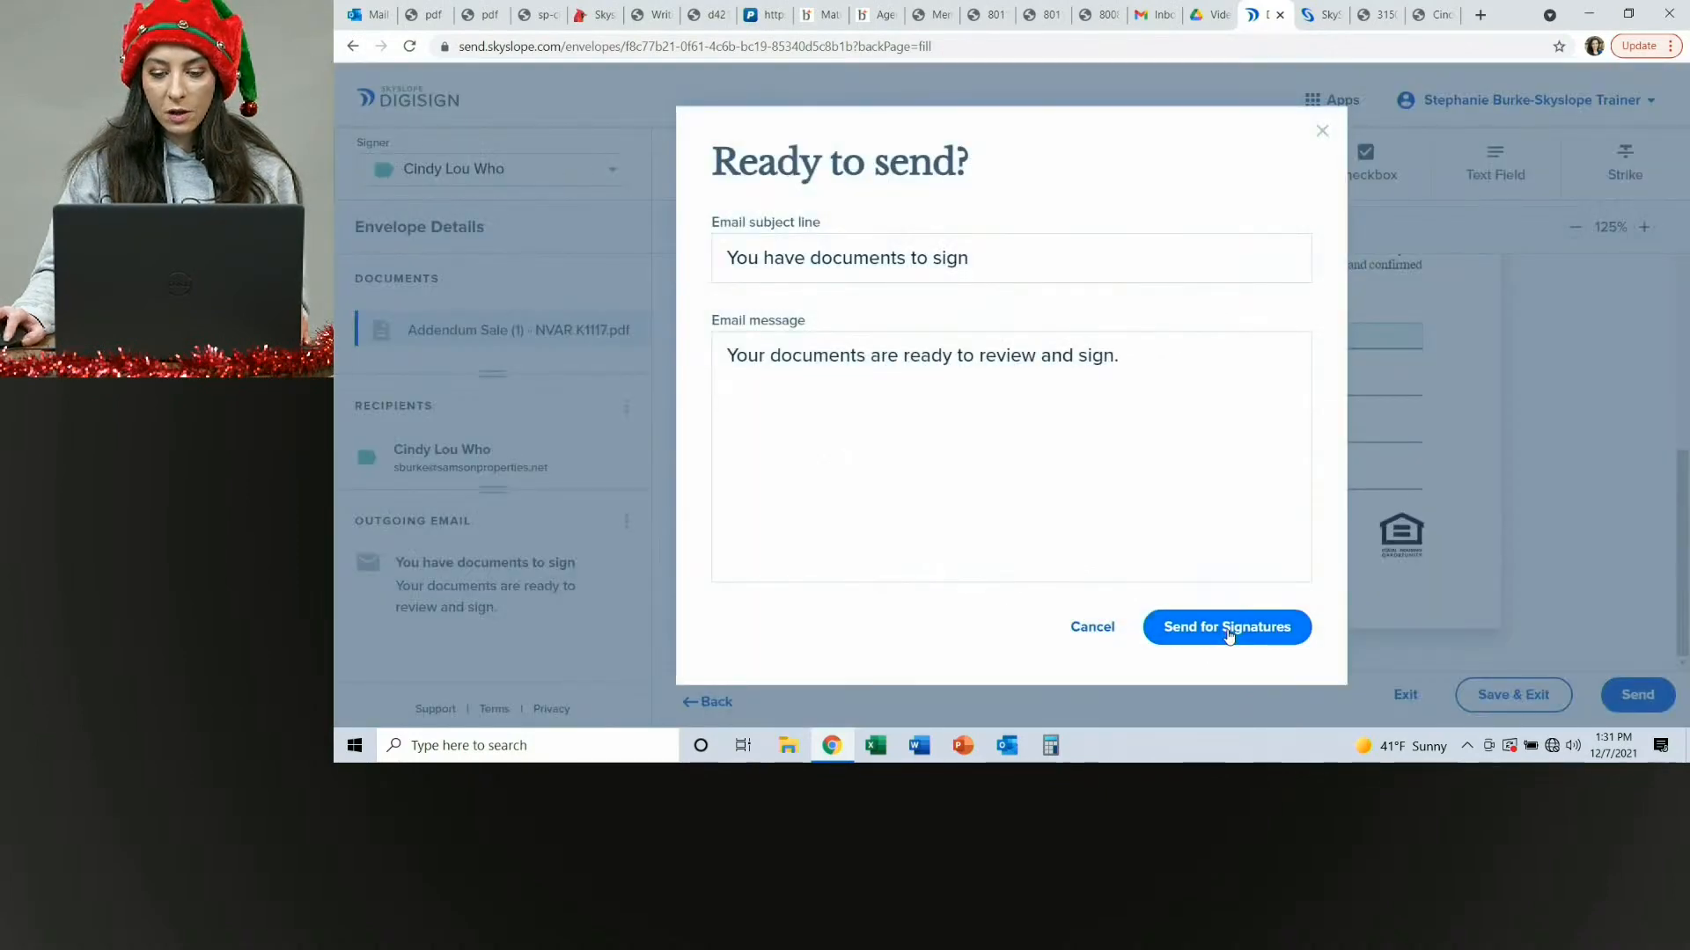
{"action": "left_click", "coordinate": [1184, 352]}
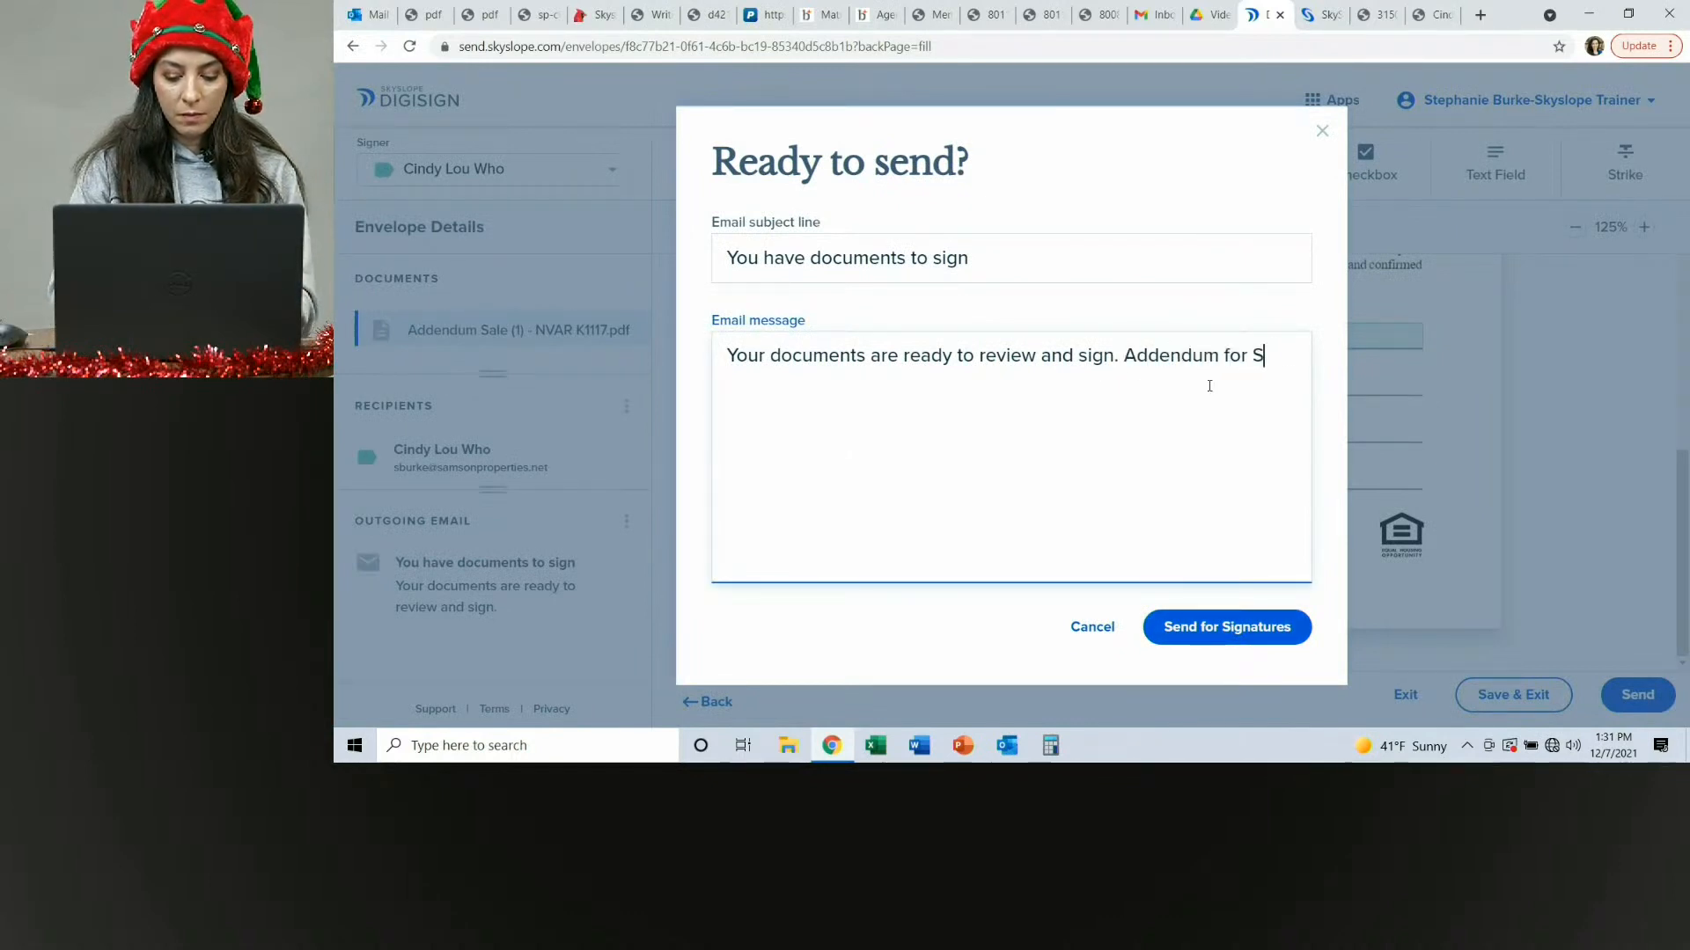
{"action": "type", "text": "Addendum for Seligh."}
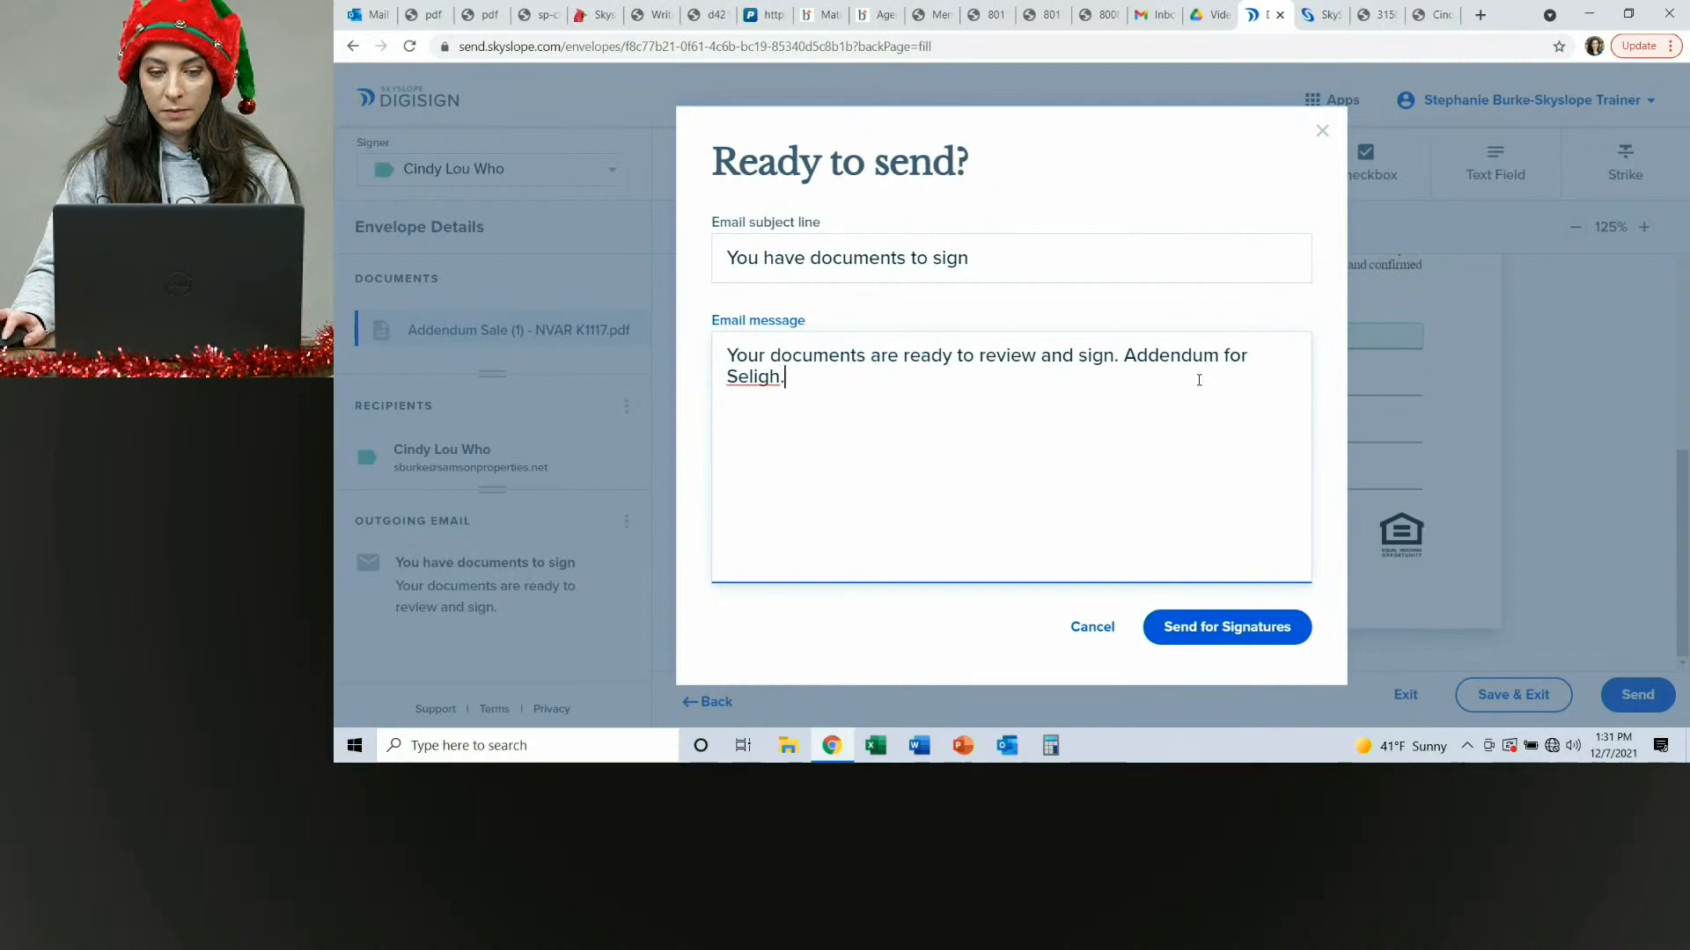
{"action": "key", "text": "BackSpace"}
{"action": "key", "text": "BackSpace"}
{"action": "key", "text": "BackSpace"}
{"action": "key", "text": "BackSpace"}
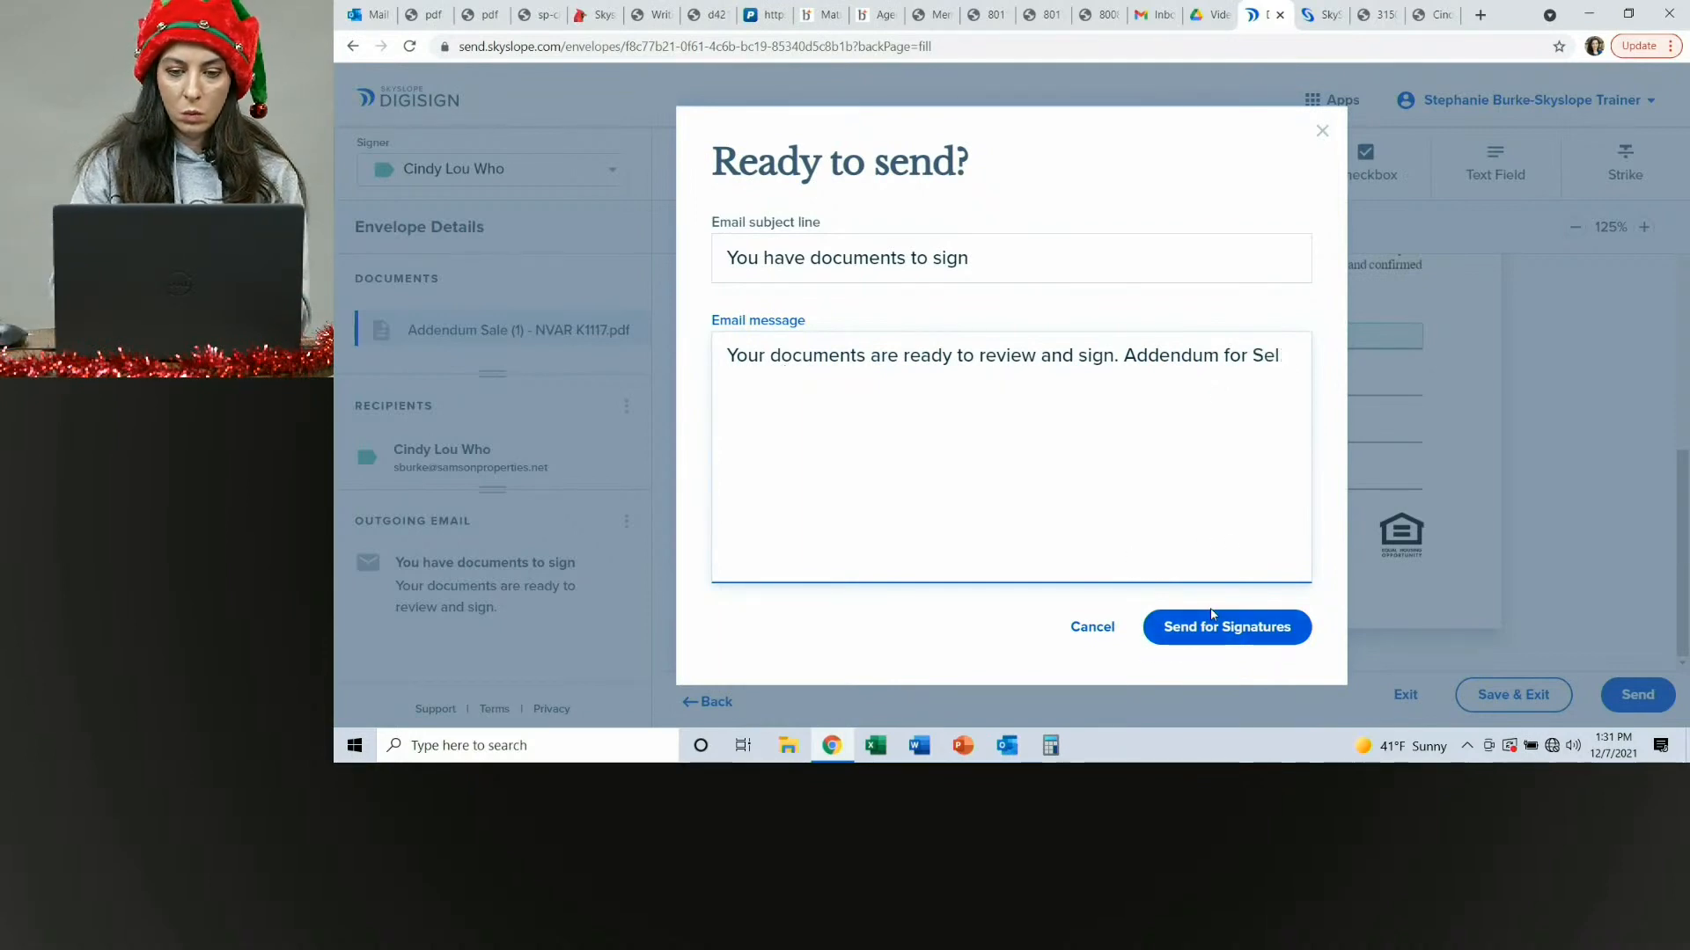
{"action": "type", "text": "gh."}
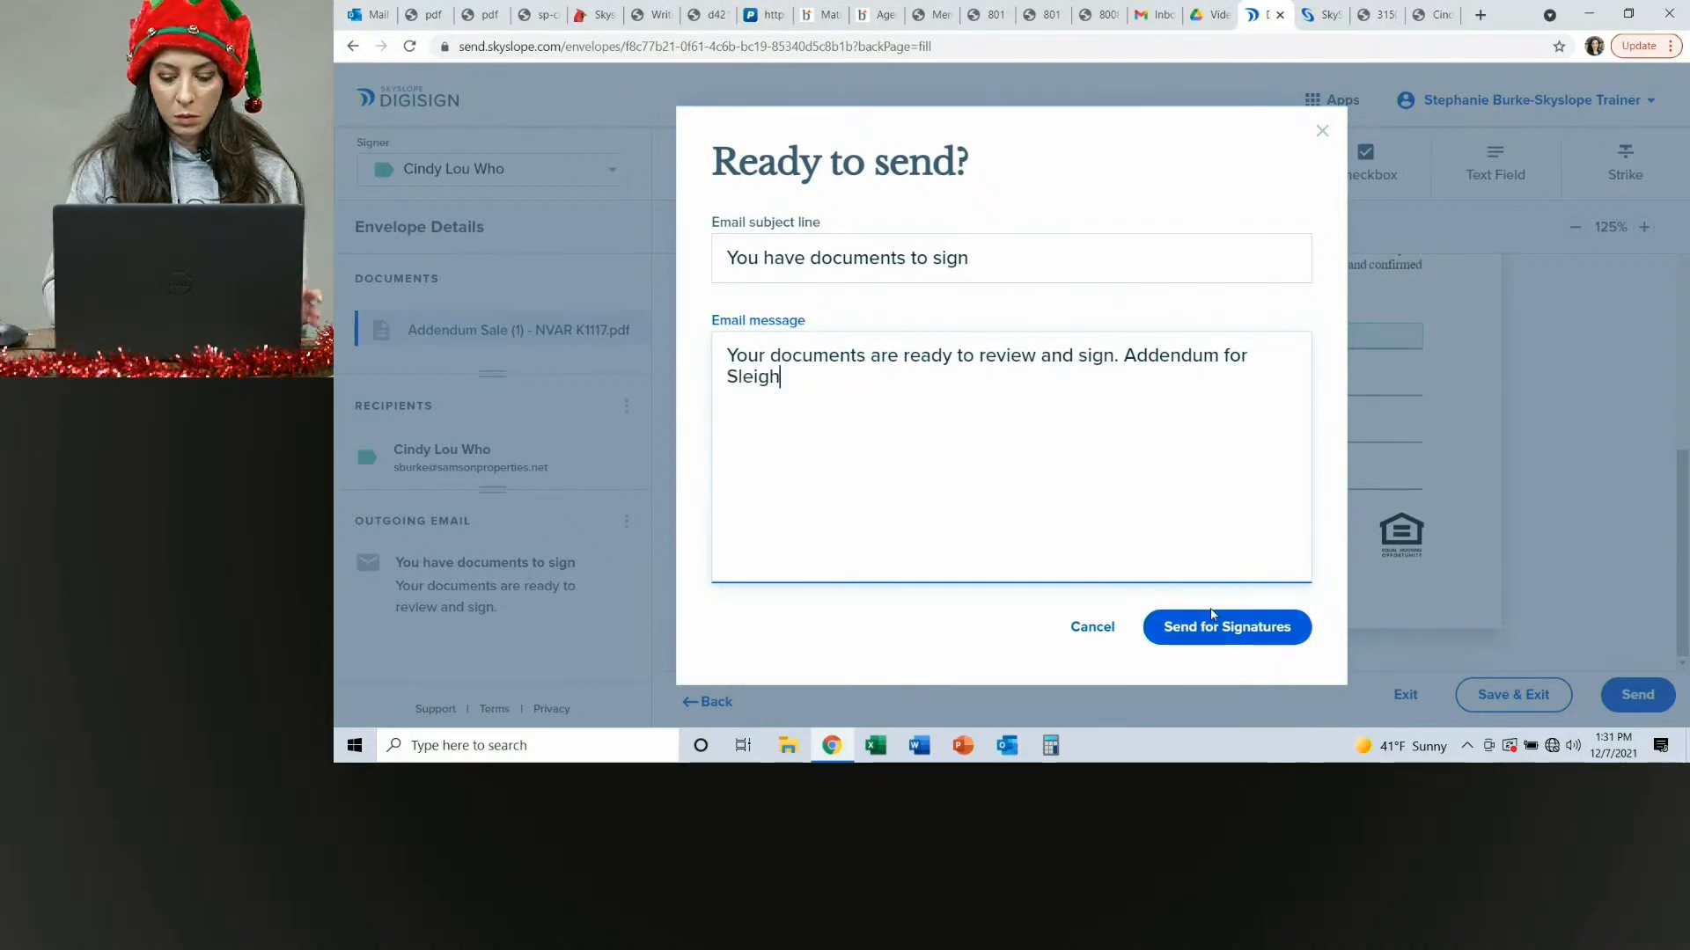
{"action": "left_click", "coordinate": [1236, 631]}
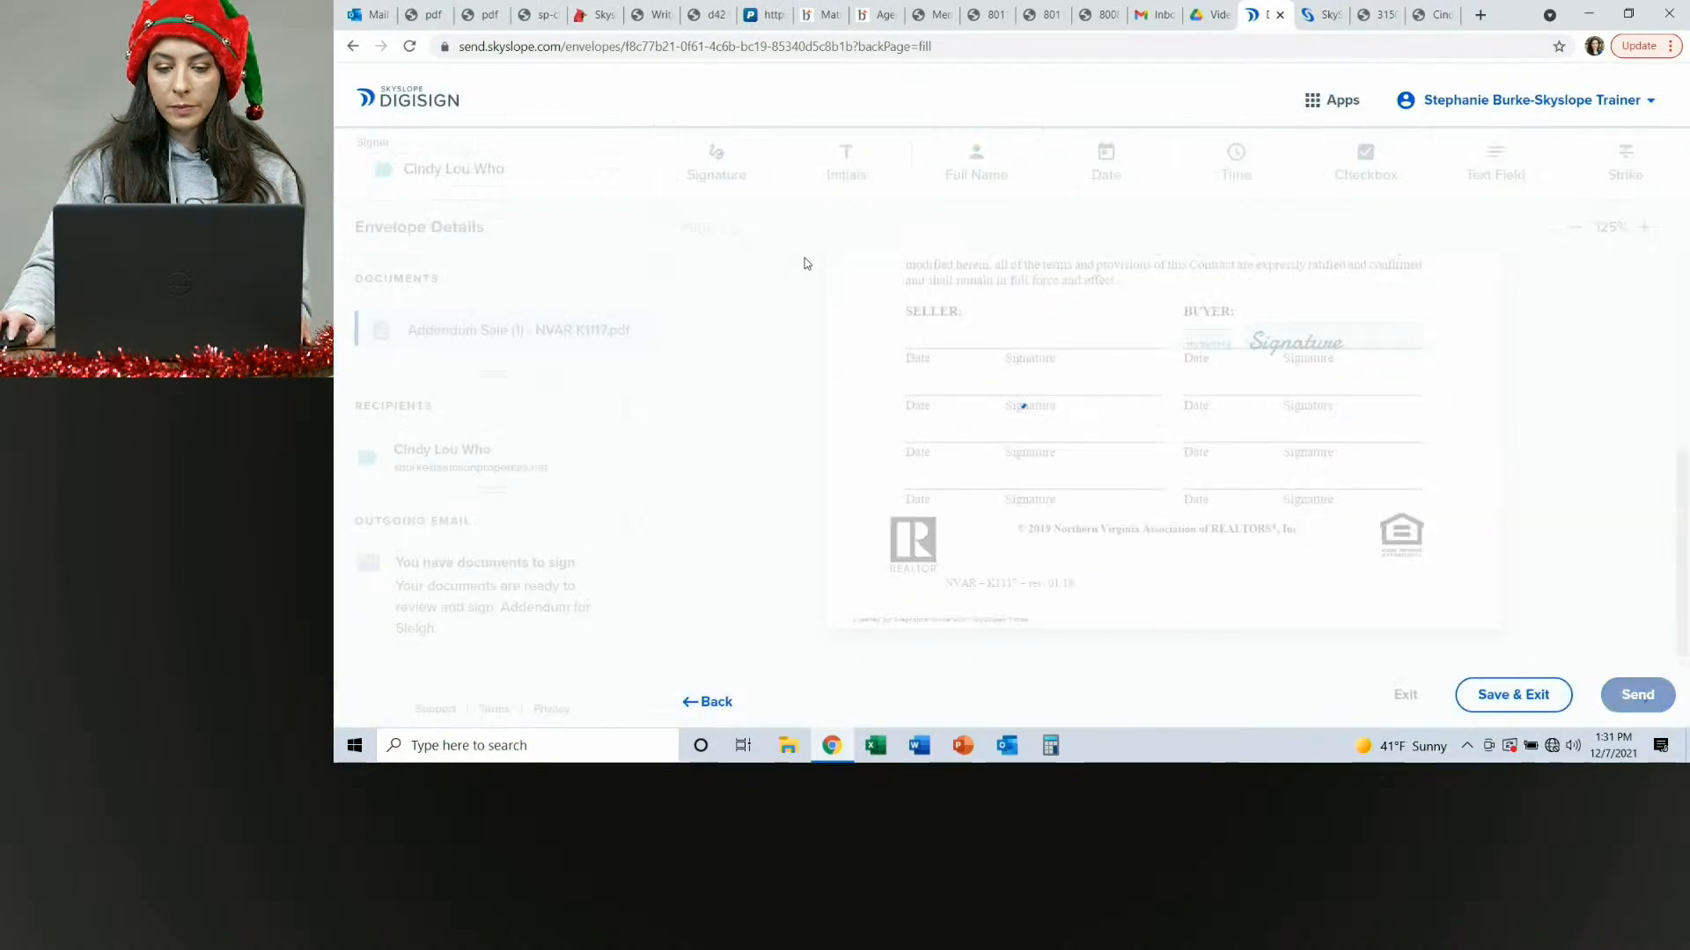
Open the new signing request email in the Outlook inbox and start the signing process.
{"action": "left_click", "coordinate": [995, 660]}
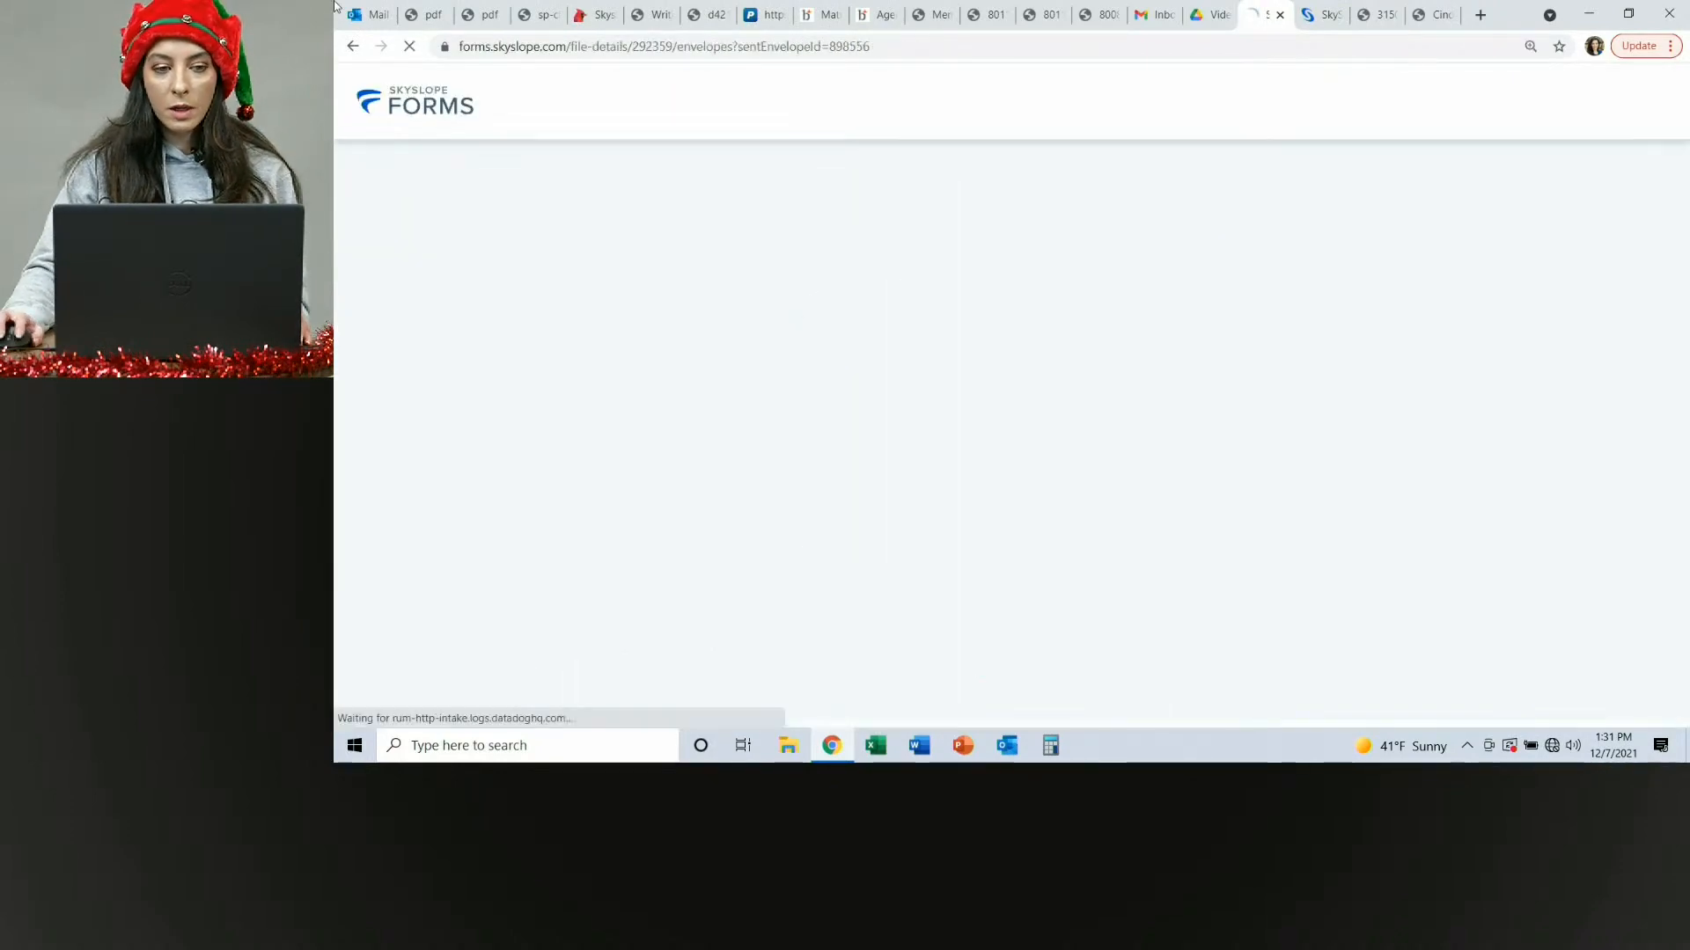
{"action": "left_click", "coordinate": [357, 12]}
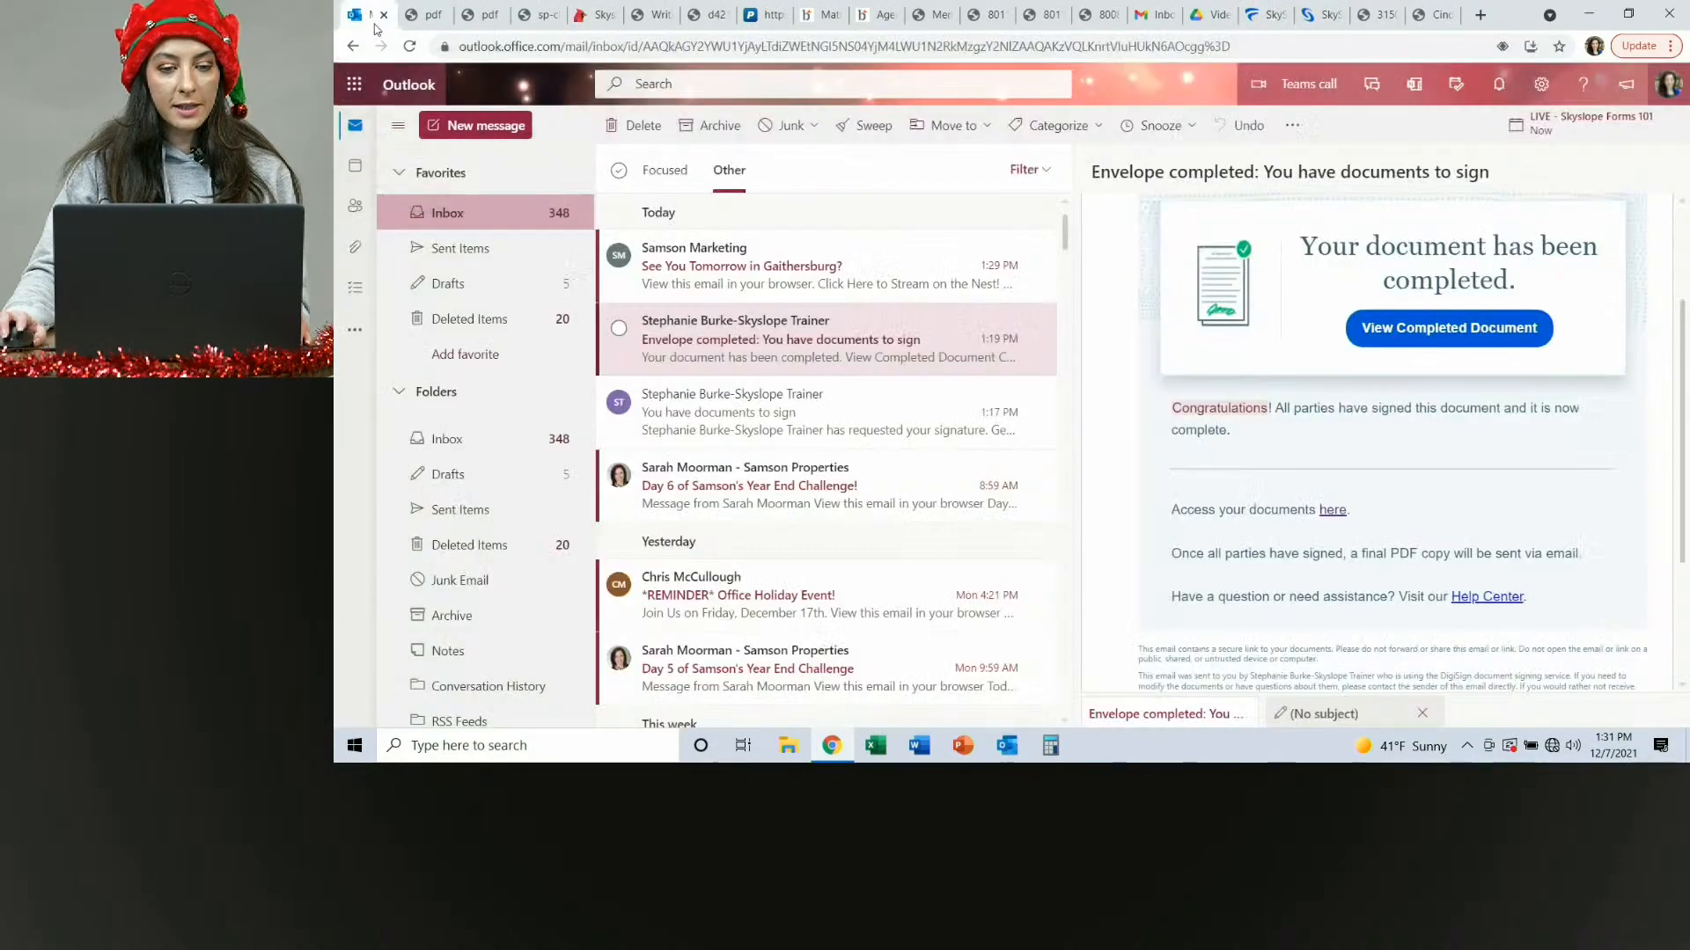
{"action": "left_click", "coordinate": [489, 218]}
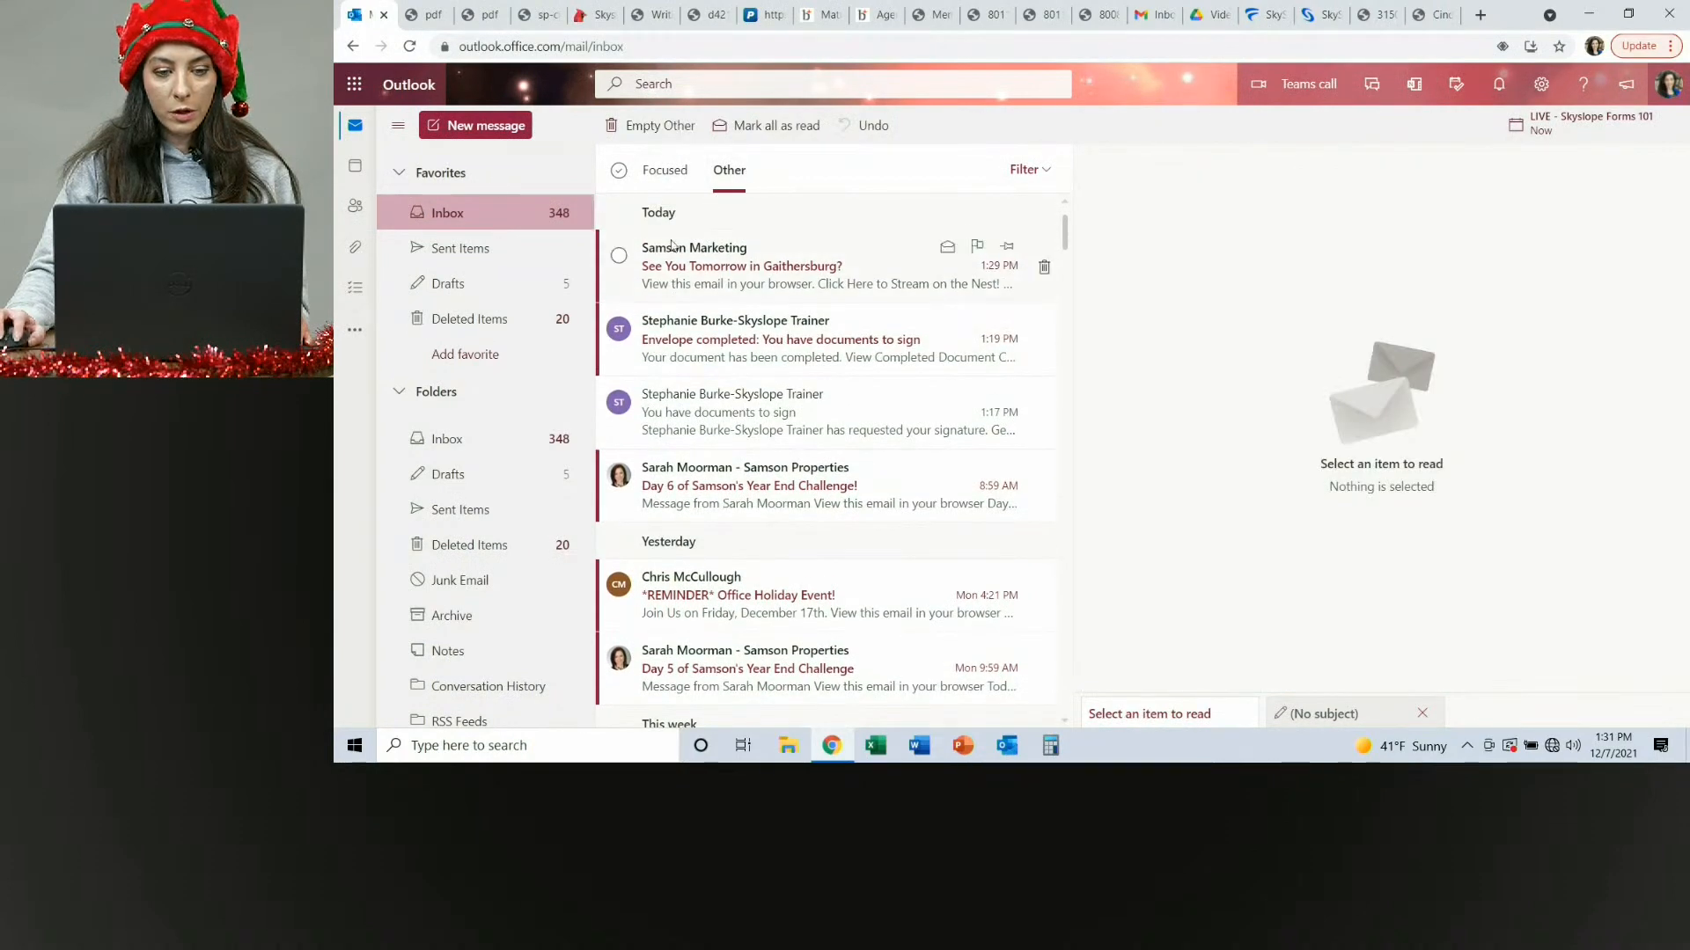
{"action": "left_click", "coordinate": [792, 268]}
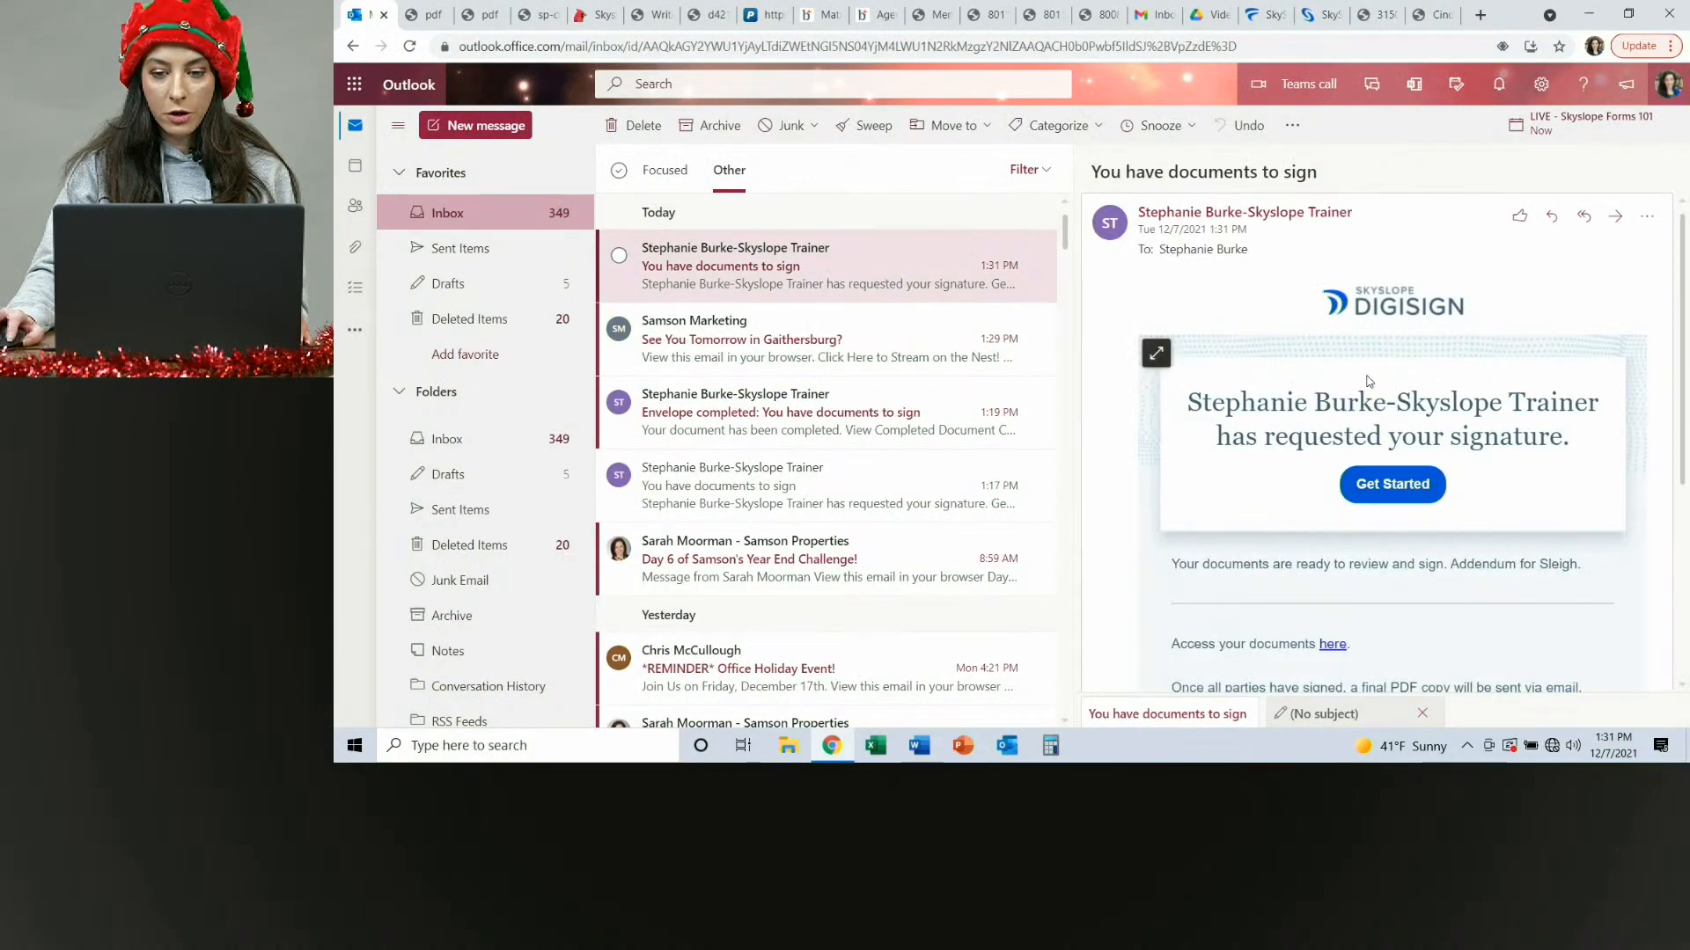
{"action": "left_click", "coordinate": [1396, 494]}
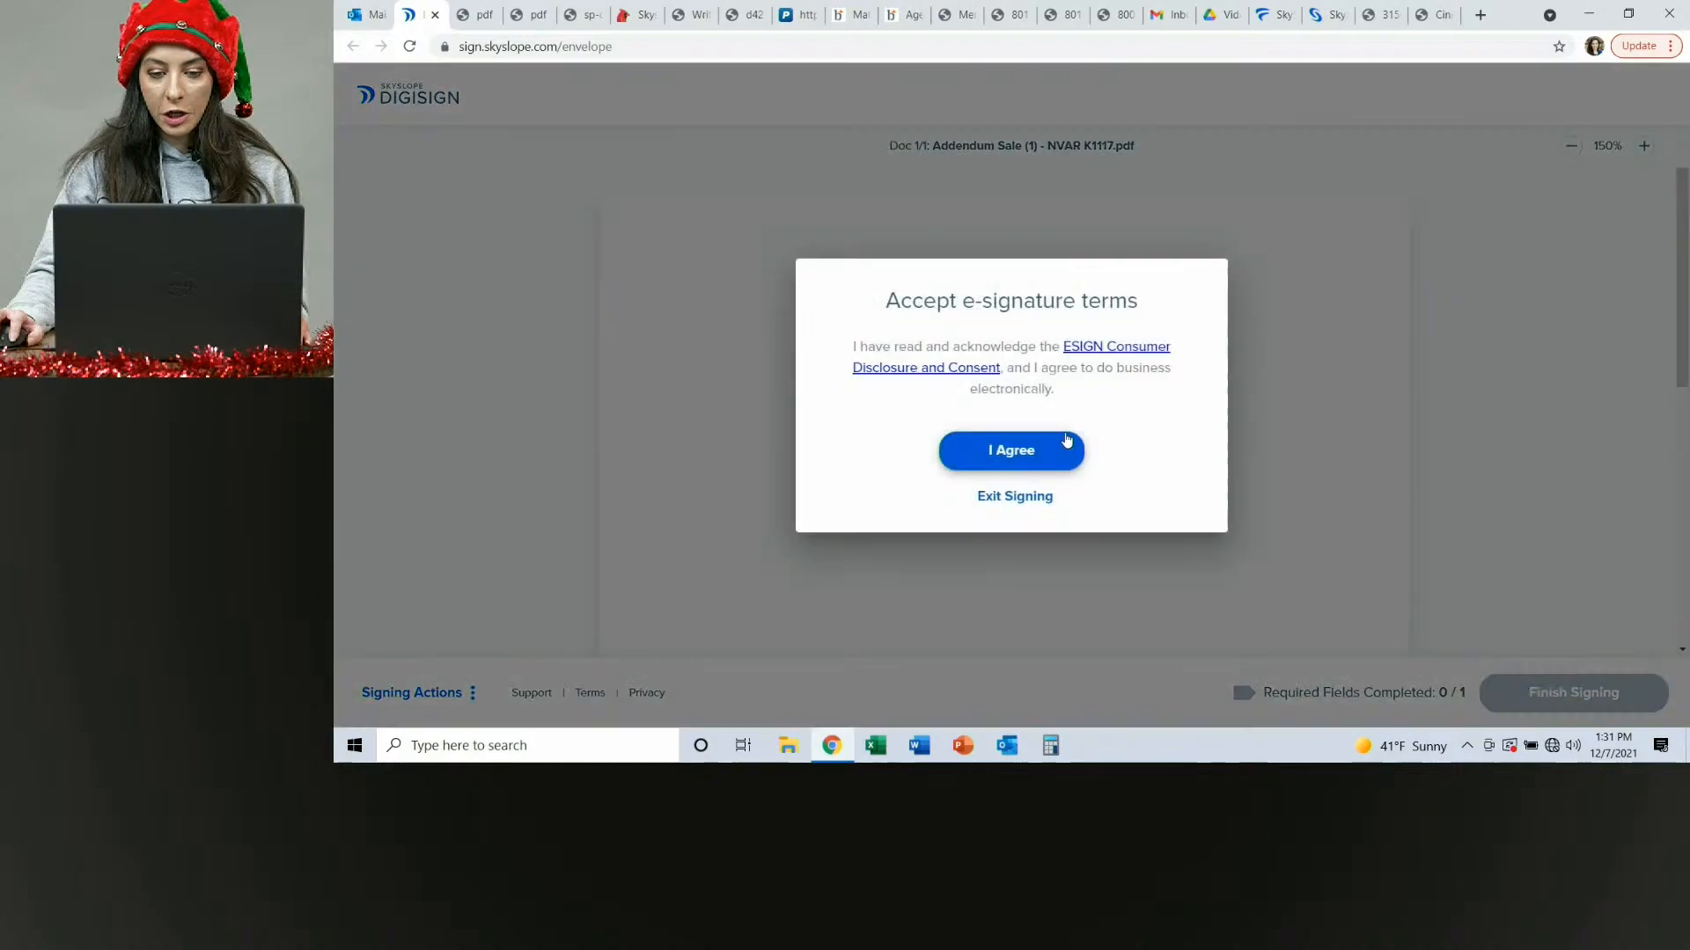
Accept the e-signature terms, adopt the second Cindy Lou Who signature style, sign the addendum and finish signing.
{"action": "left_click", "coordinate": [1026, 457]}
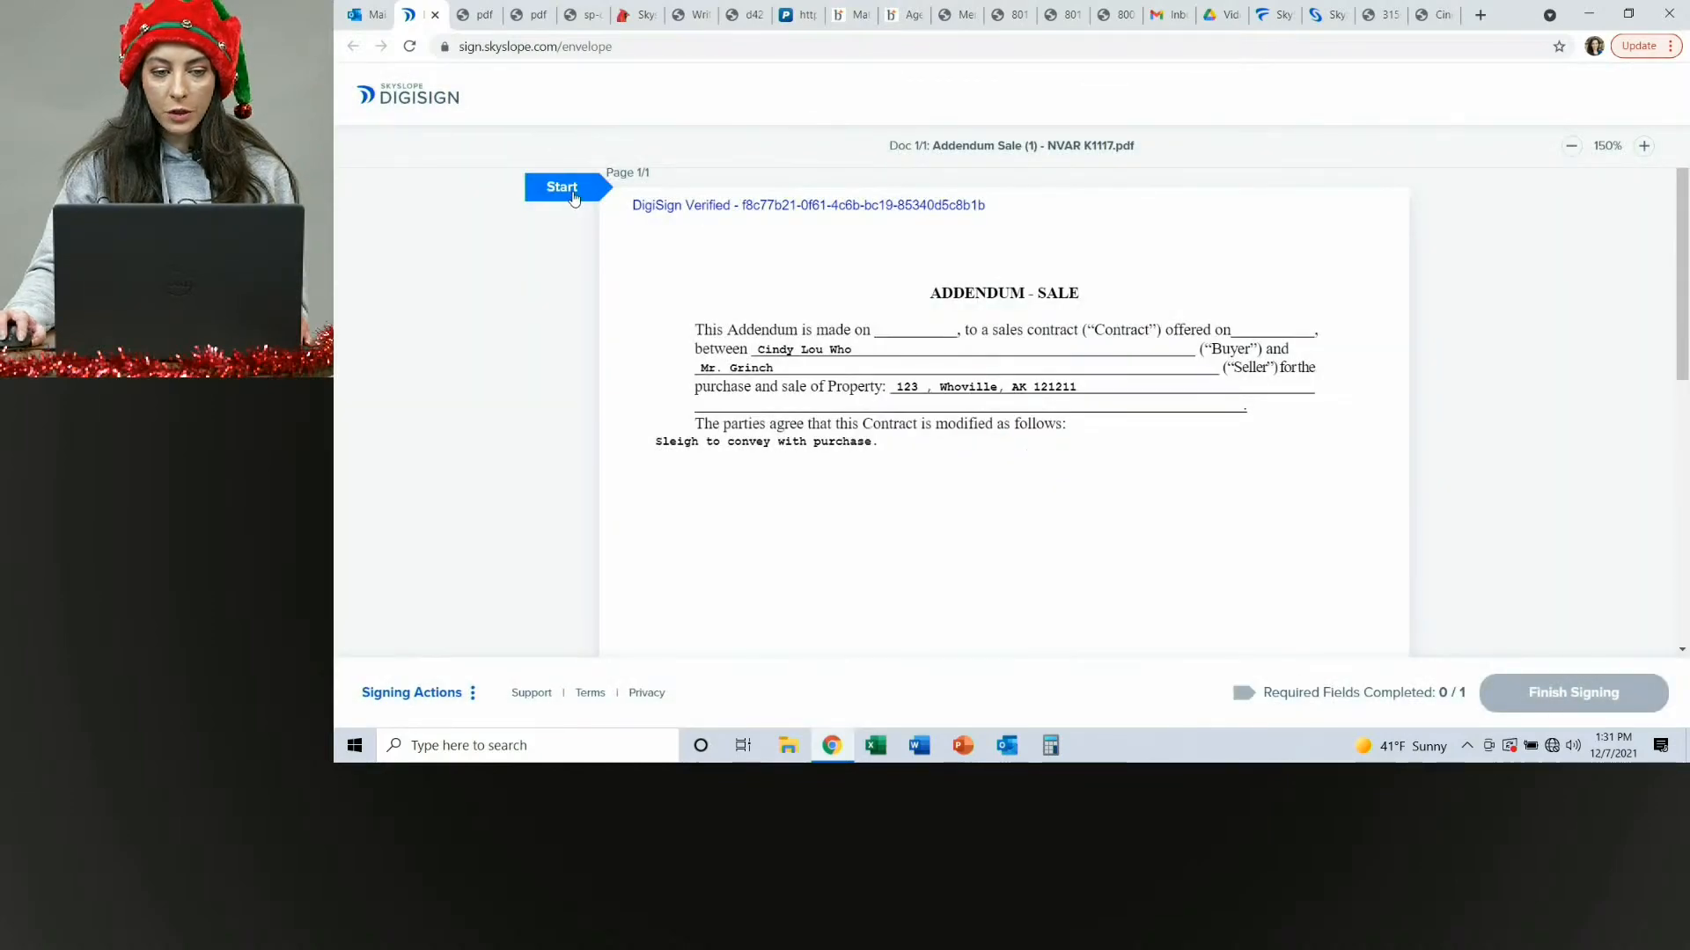
{"action": "left_click", "coordinate": [573, 189]}
{"action": "left_click", "coordinate": [1140, 427]}
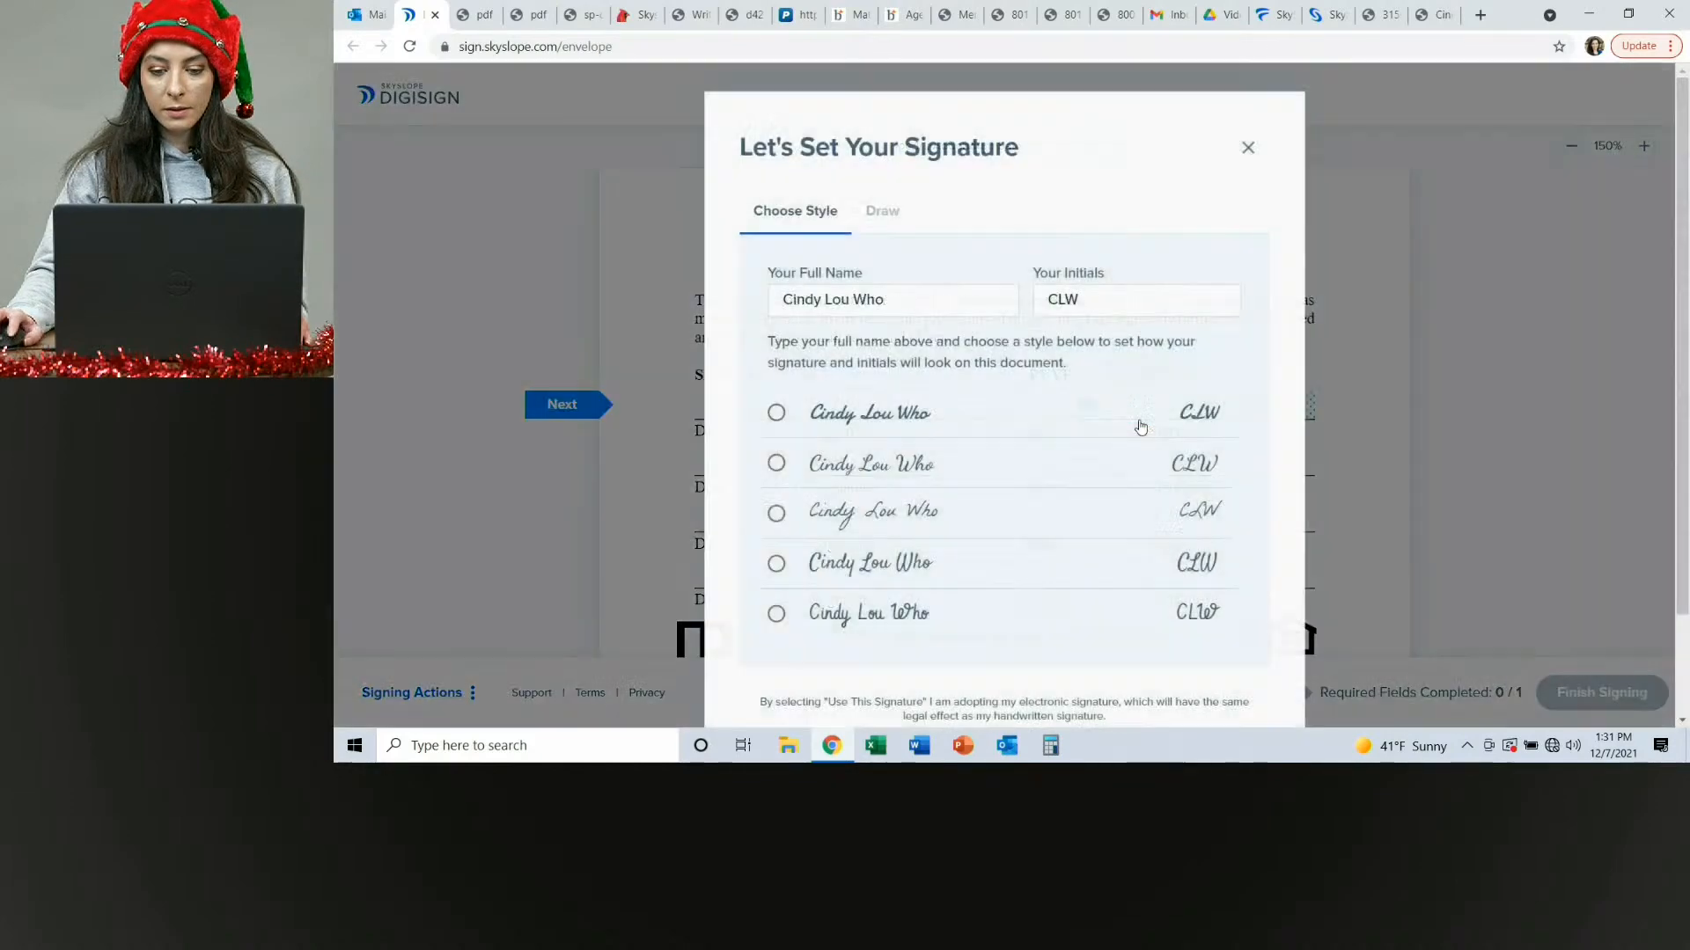
{"action": "left_click", "coordinate": [789, 467]}
{"action": "scroll", "coordinate": [947, 460], "scroll_direction": "down", "scroll_amount": 2}
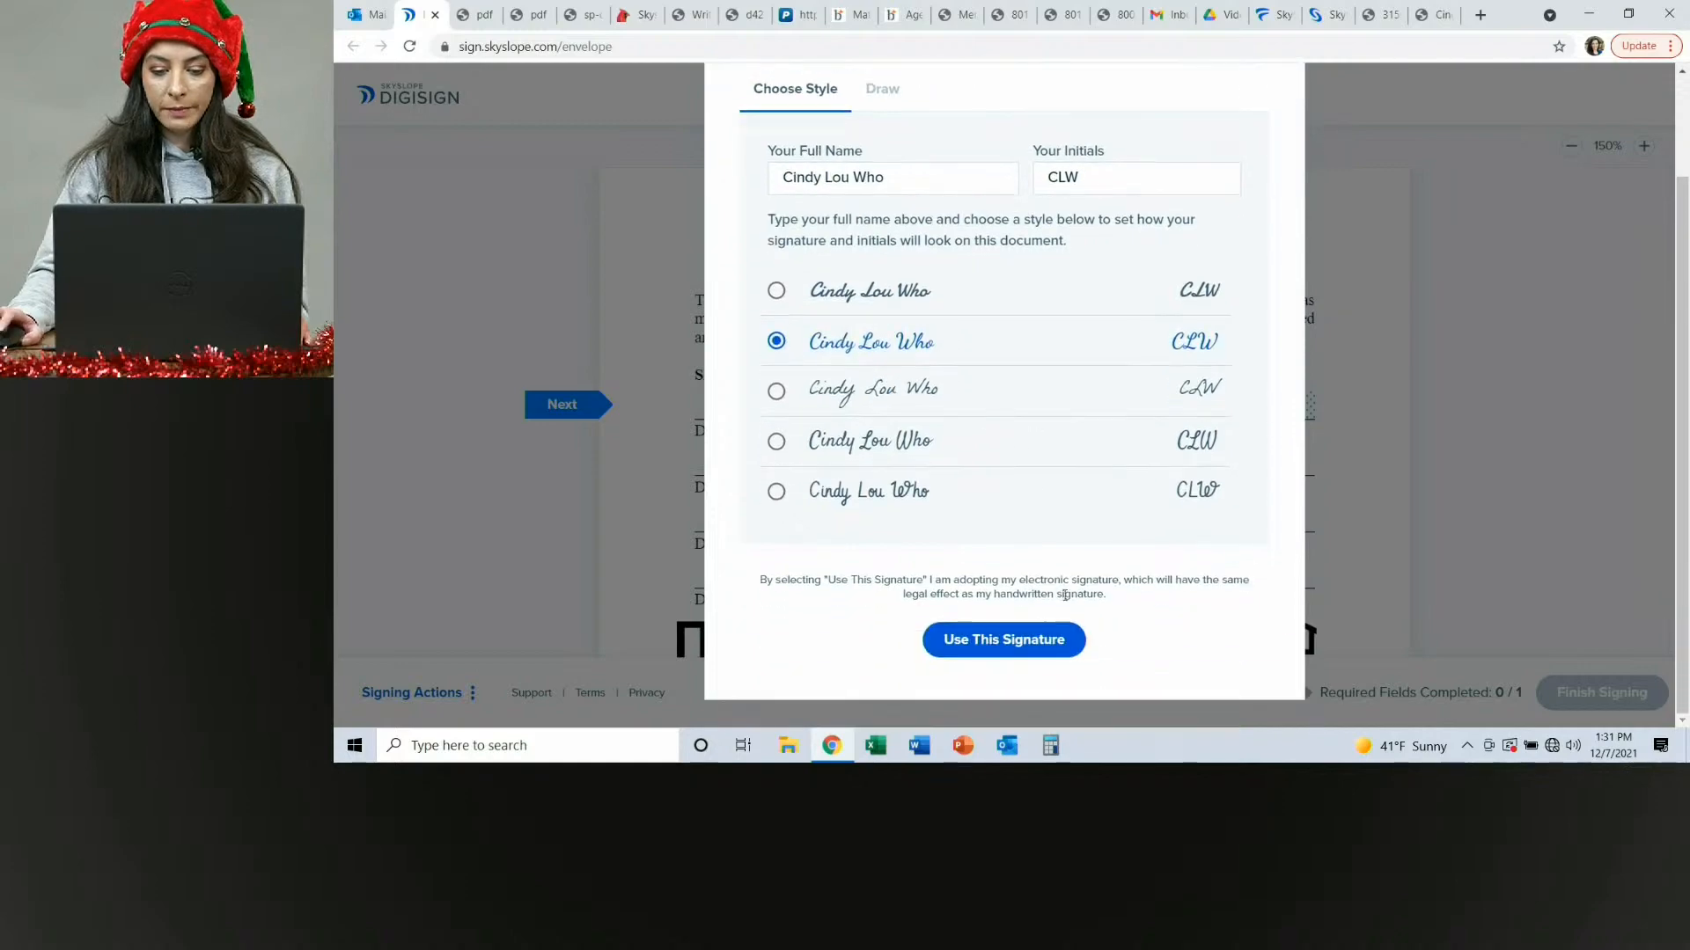
{"action": "left_click", "coordinate": [1004, 638]}
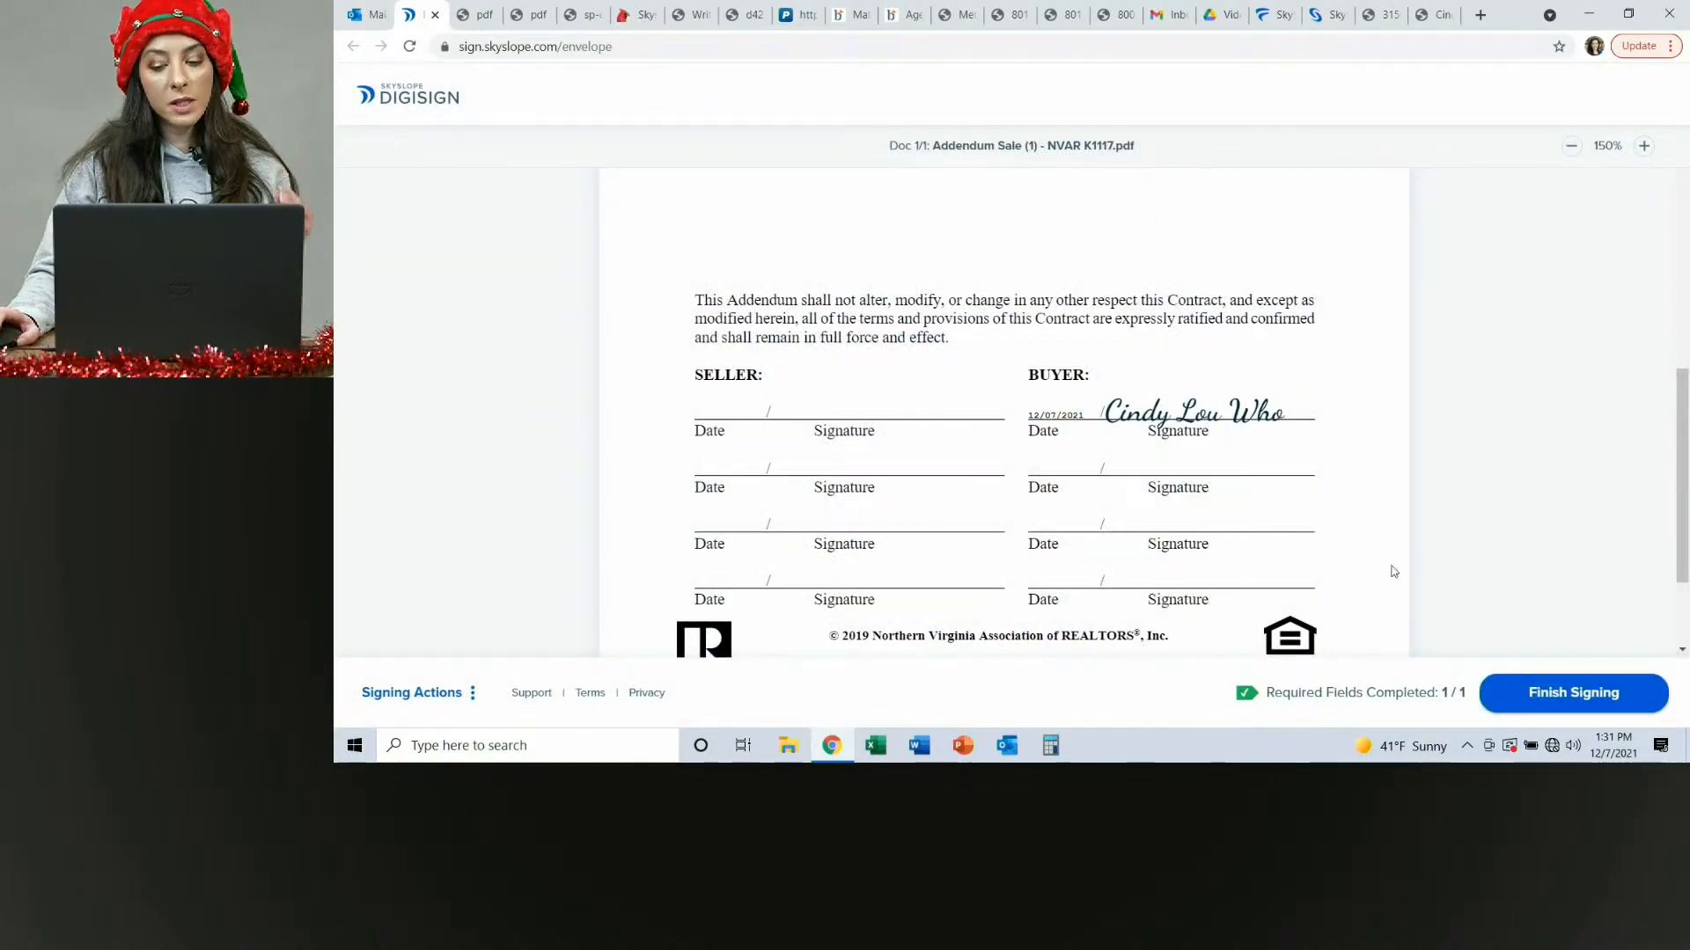
{"action": "left_click", "coordinate": [1547, 695]}
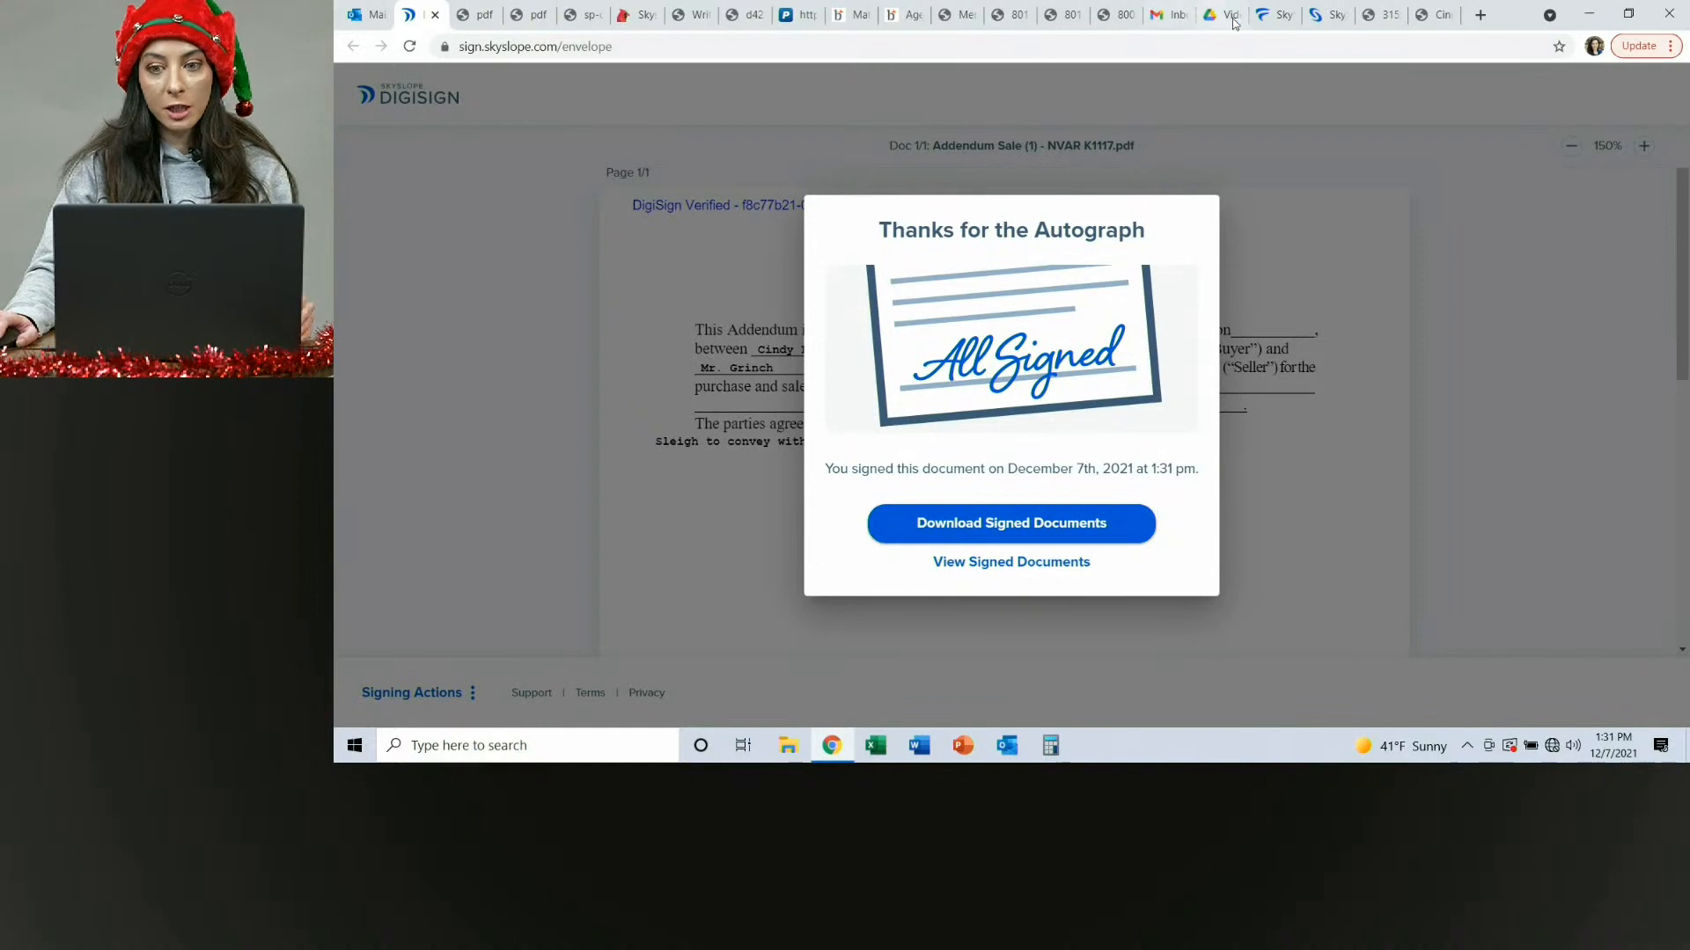
Check the completed addendum envelope's actions in Skyslope Forms, then switch to the Skyslope app.
{"action": "left_click", "coordinate": [1272, 24]}
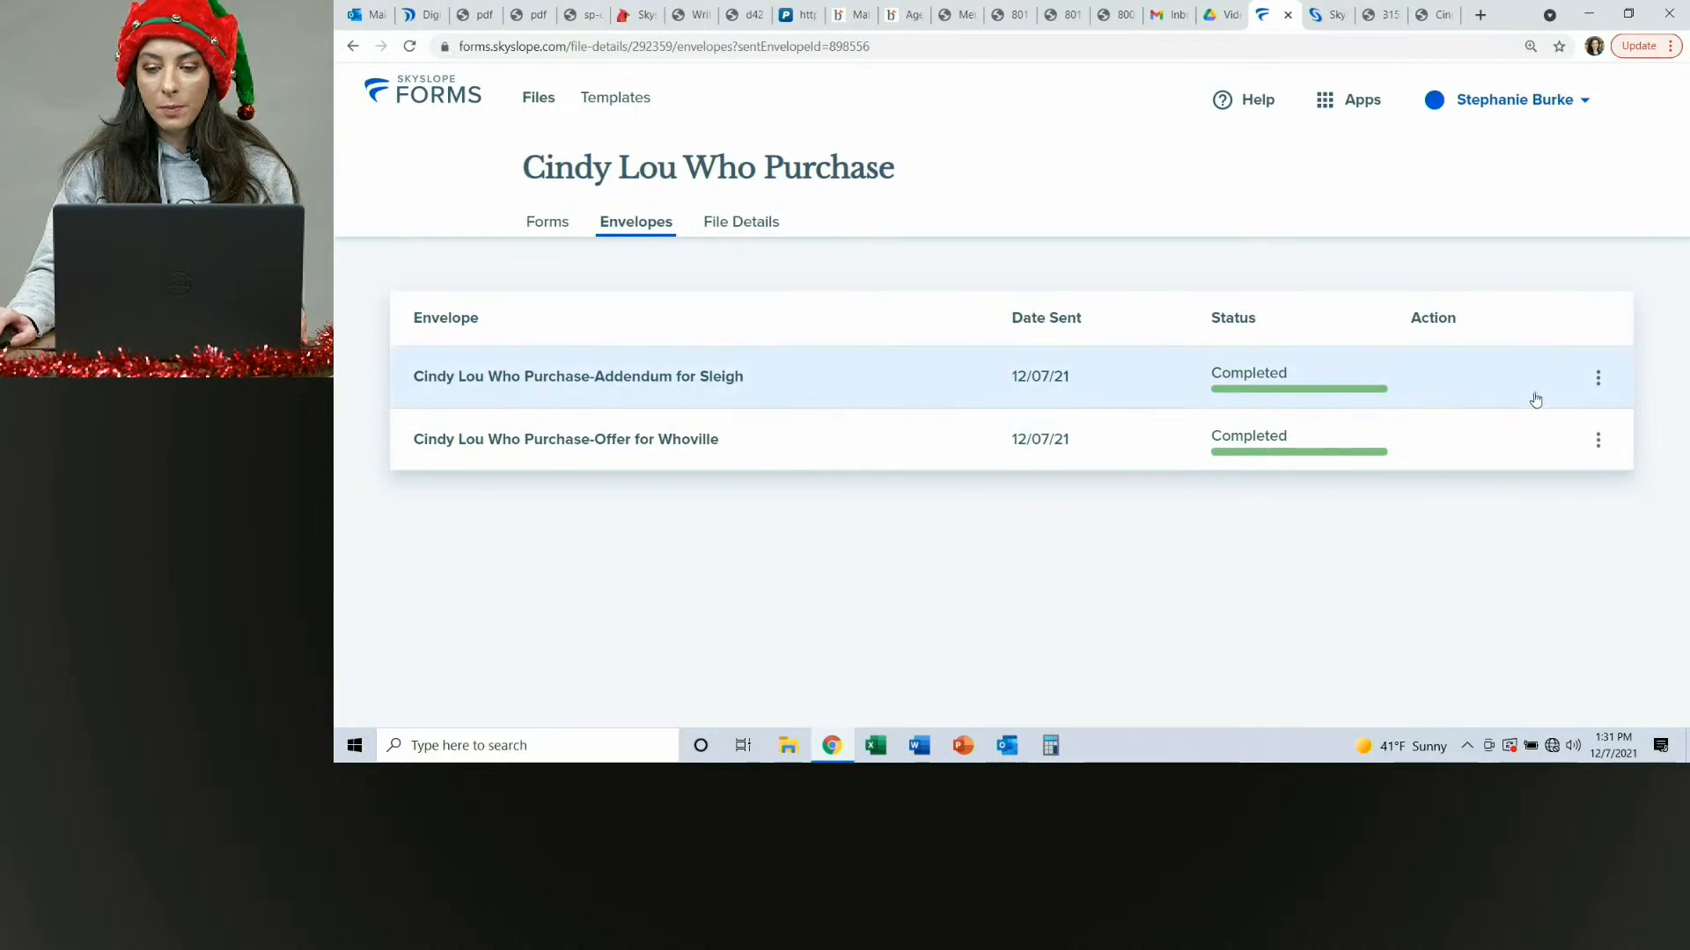
{"action": "left_click", "coordinate": [1598, 378]}
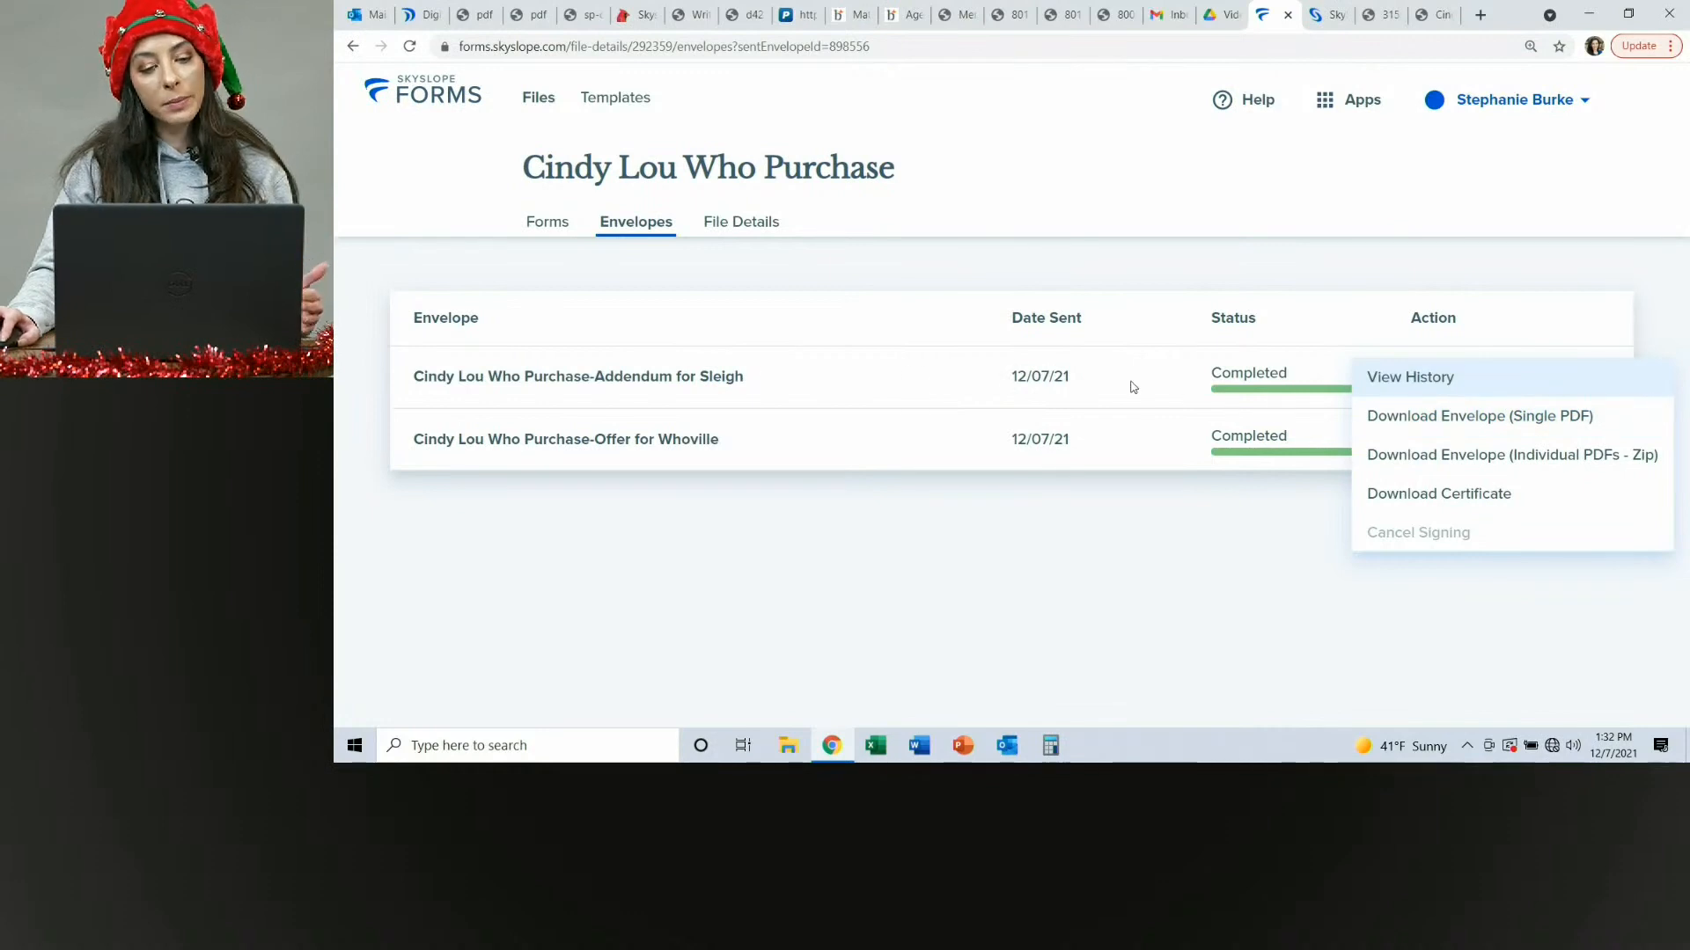
{"action": "left_click", "coordinate": [1295, 104]}
{"action": "left_click", "coordinate": [1342, 100]}
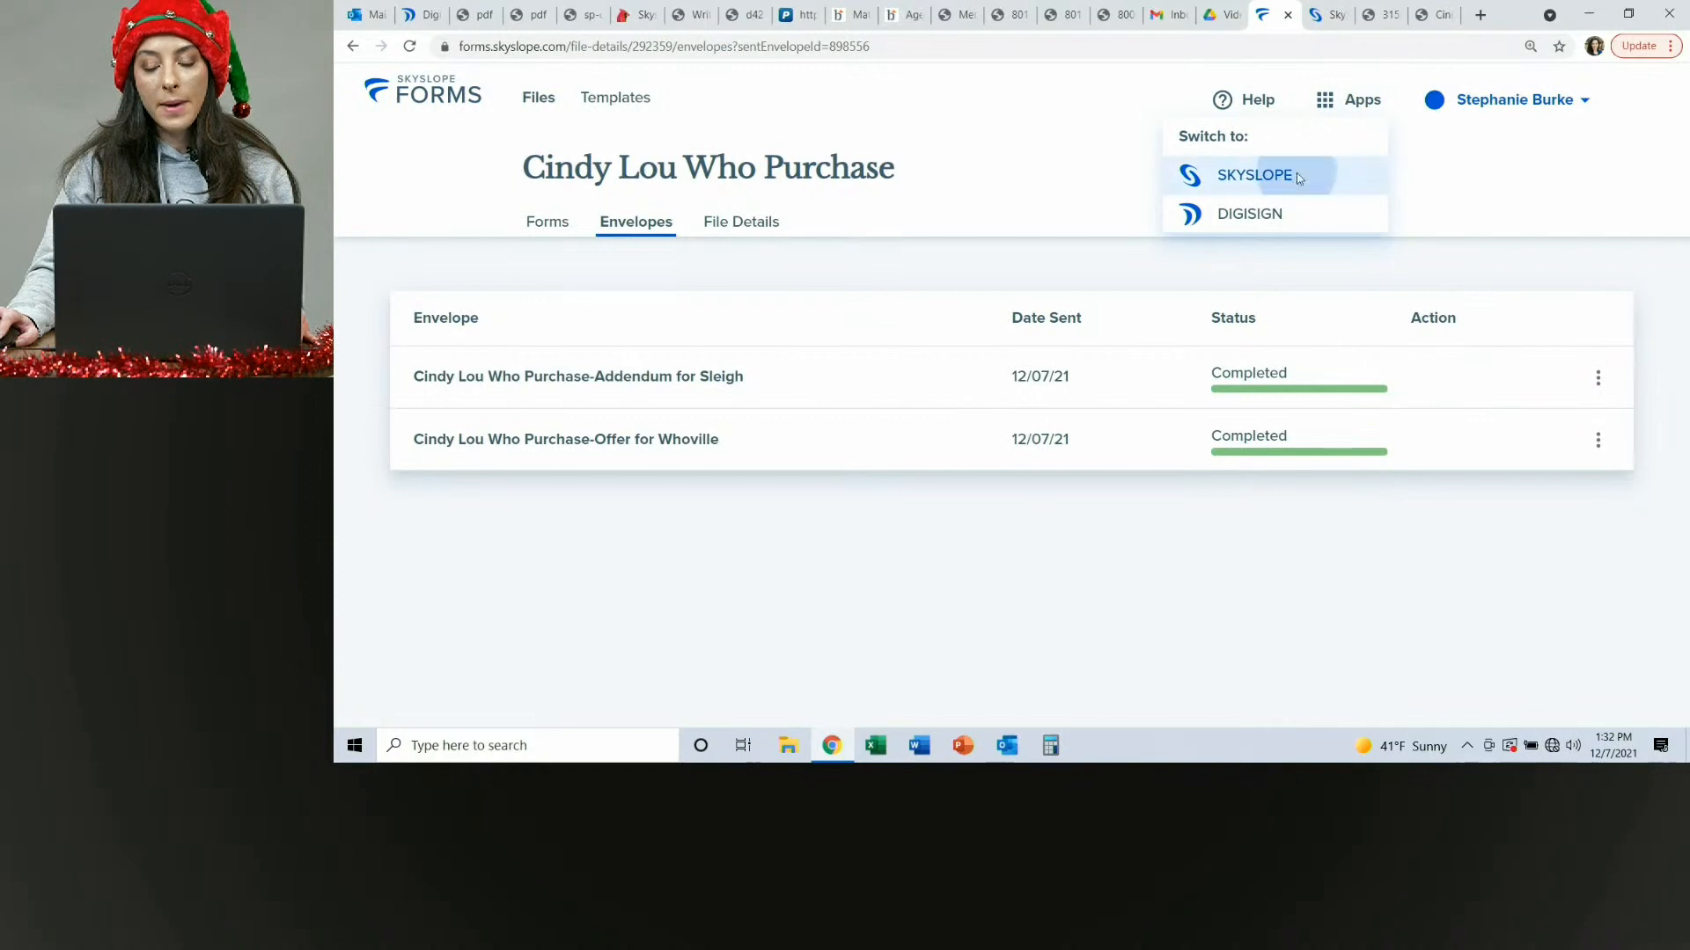
{"action": "left_click", "coordinate": [1297, 176]}
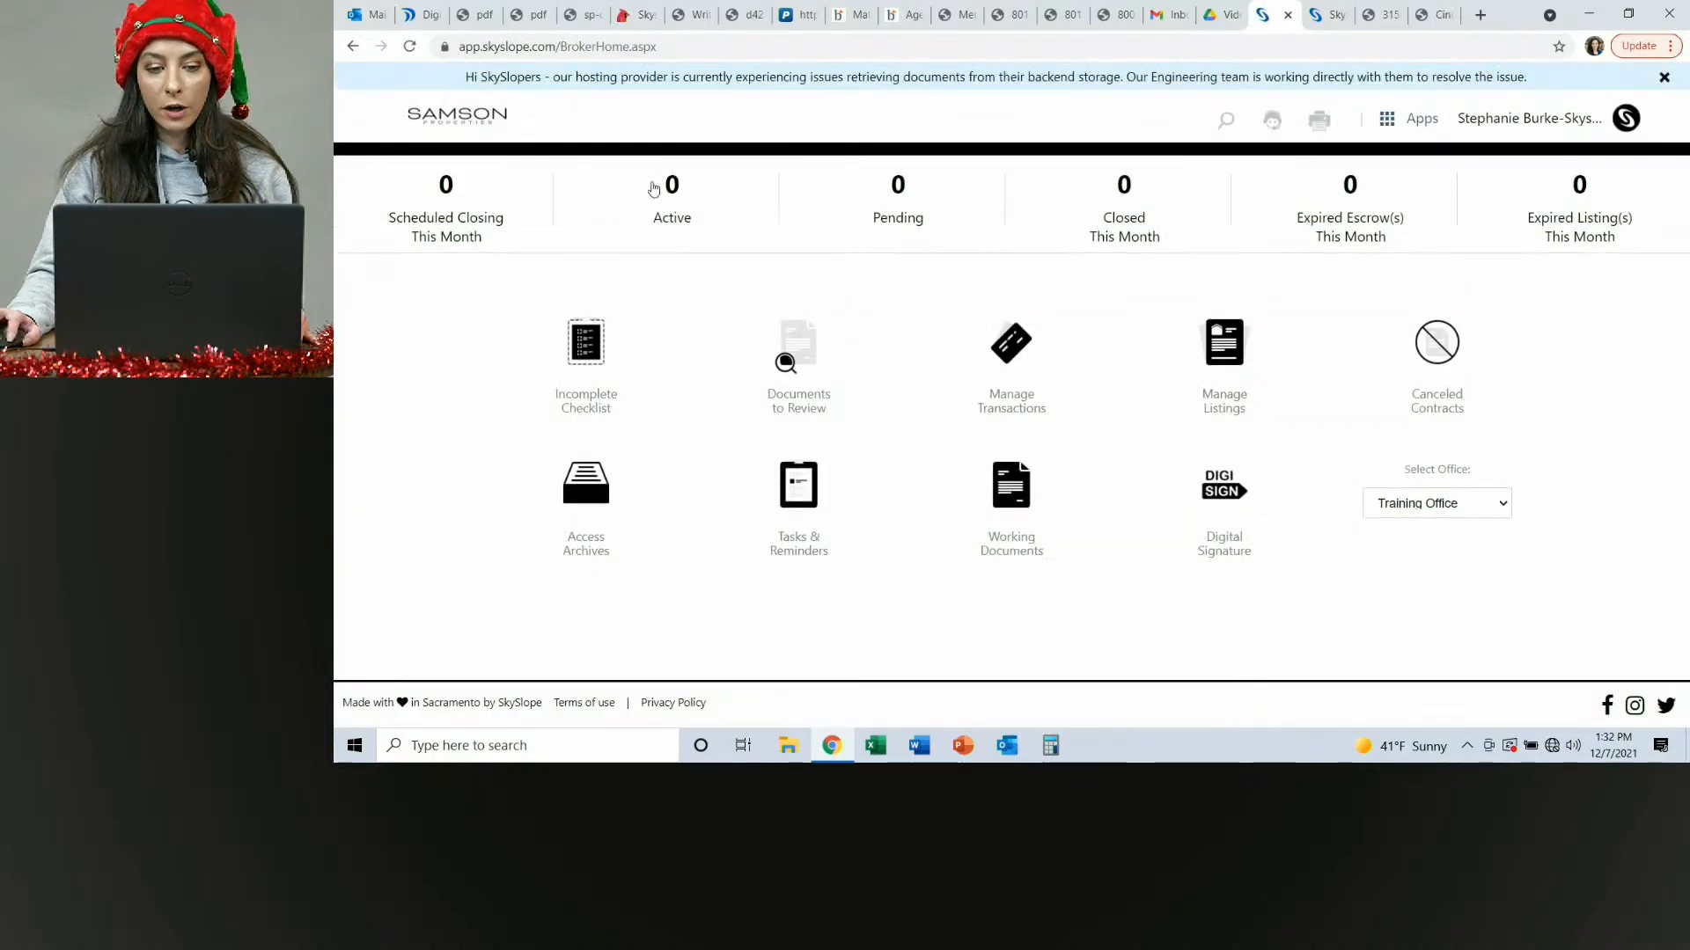
Open the pending 123 Spruce transaction's documents list and review the uploaded documents.
{"action": "left_click", "coordinate": [668, 192]}
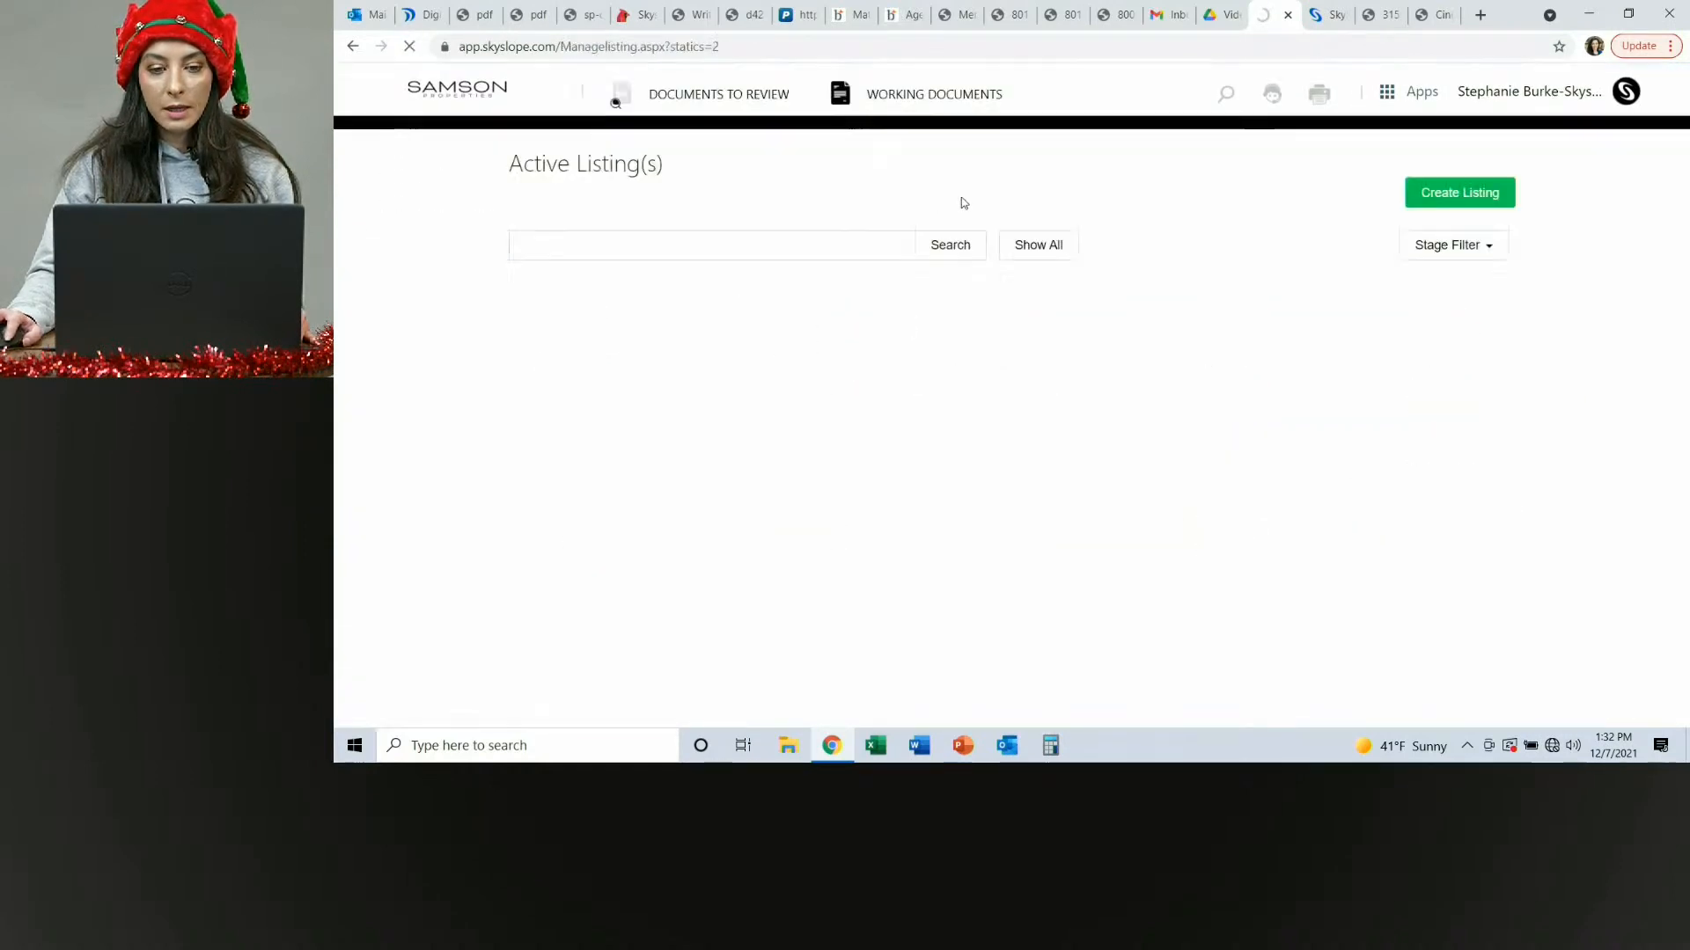
{"action": "left_click", "coordinate": [468, 92]}
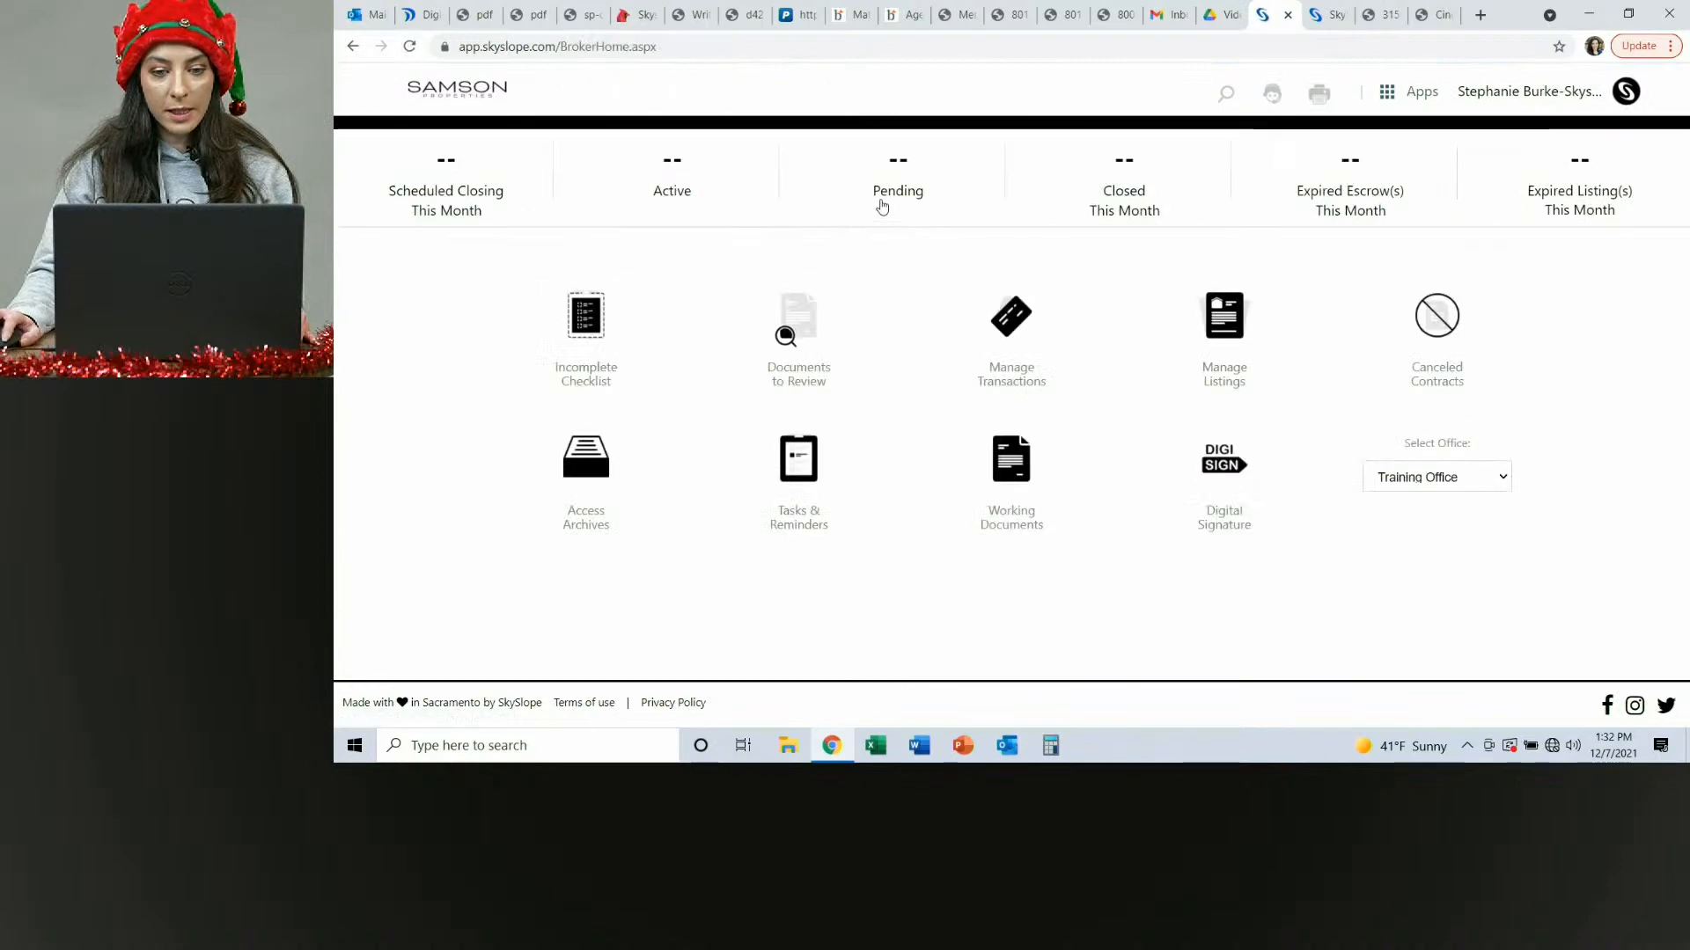
{"action": "left_click", "coordinate": [891, 187]}
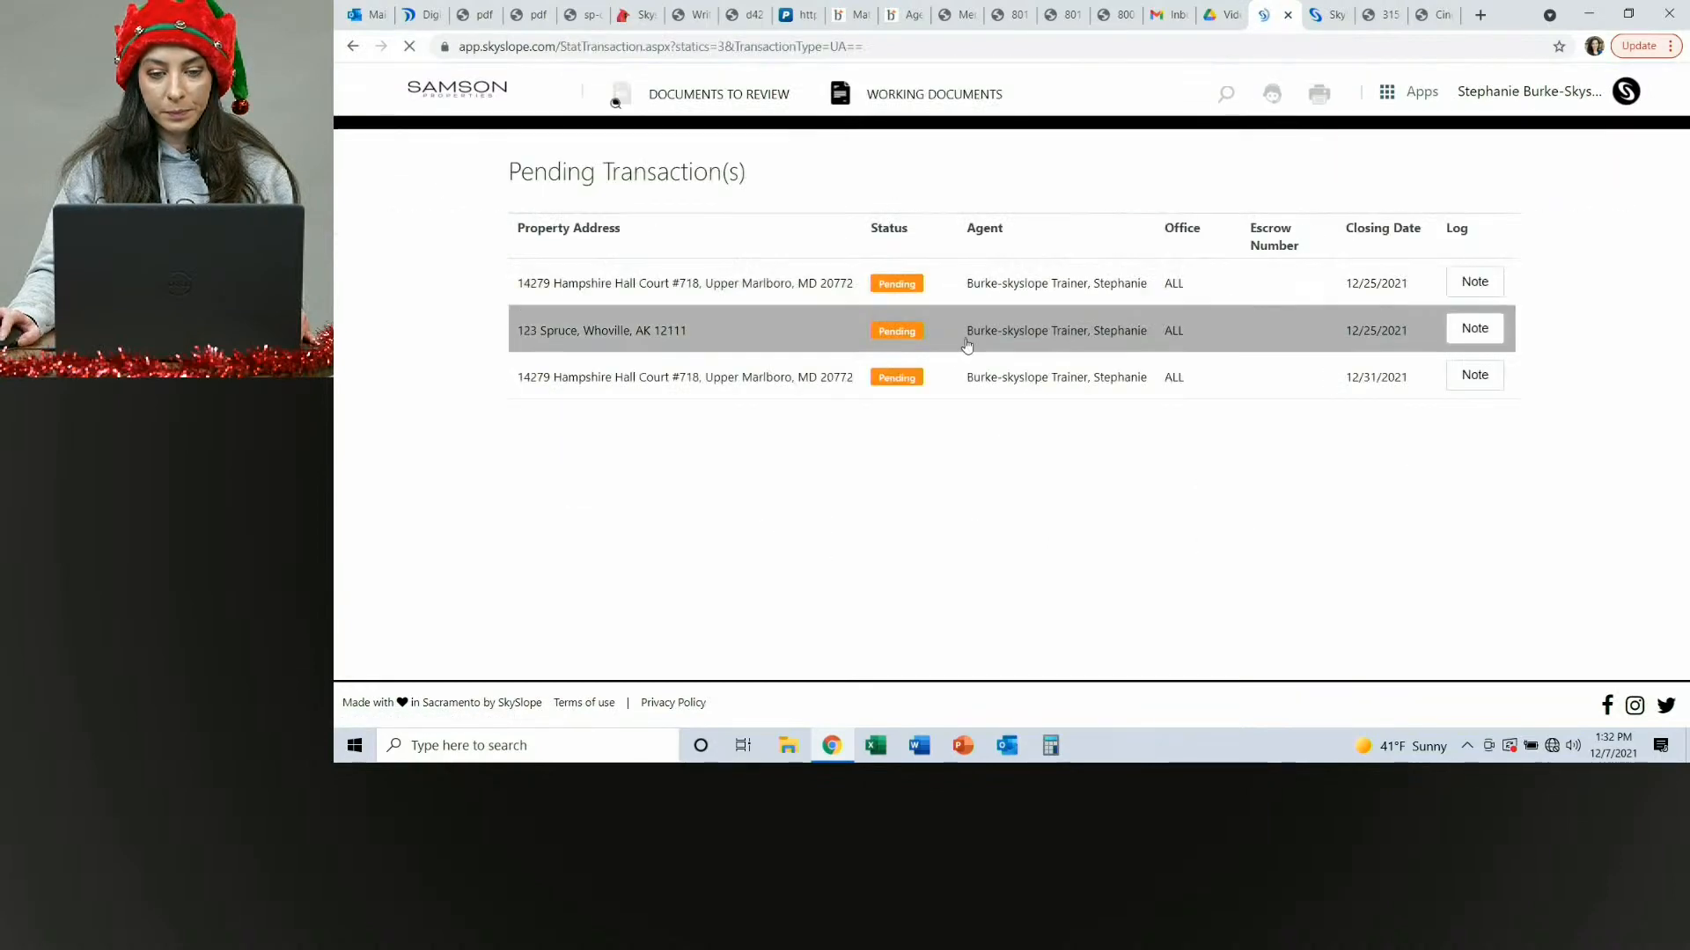
{"action": "left_click", "coordinate": [695, 343]}
{"action": "left_click", "coordinate": [977, 262]}
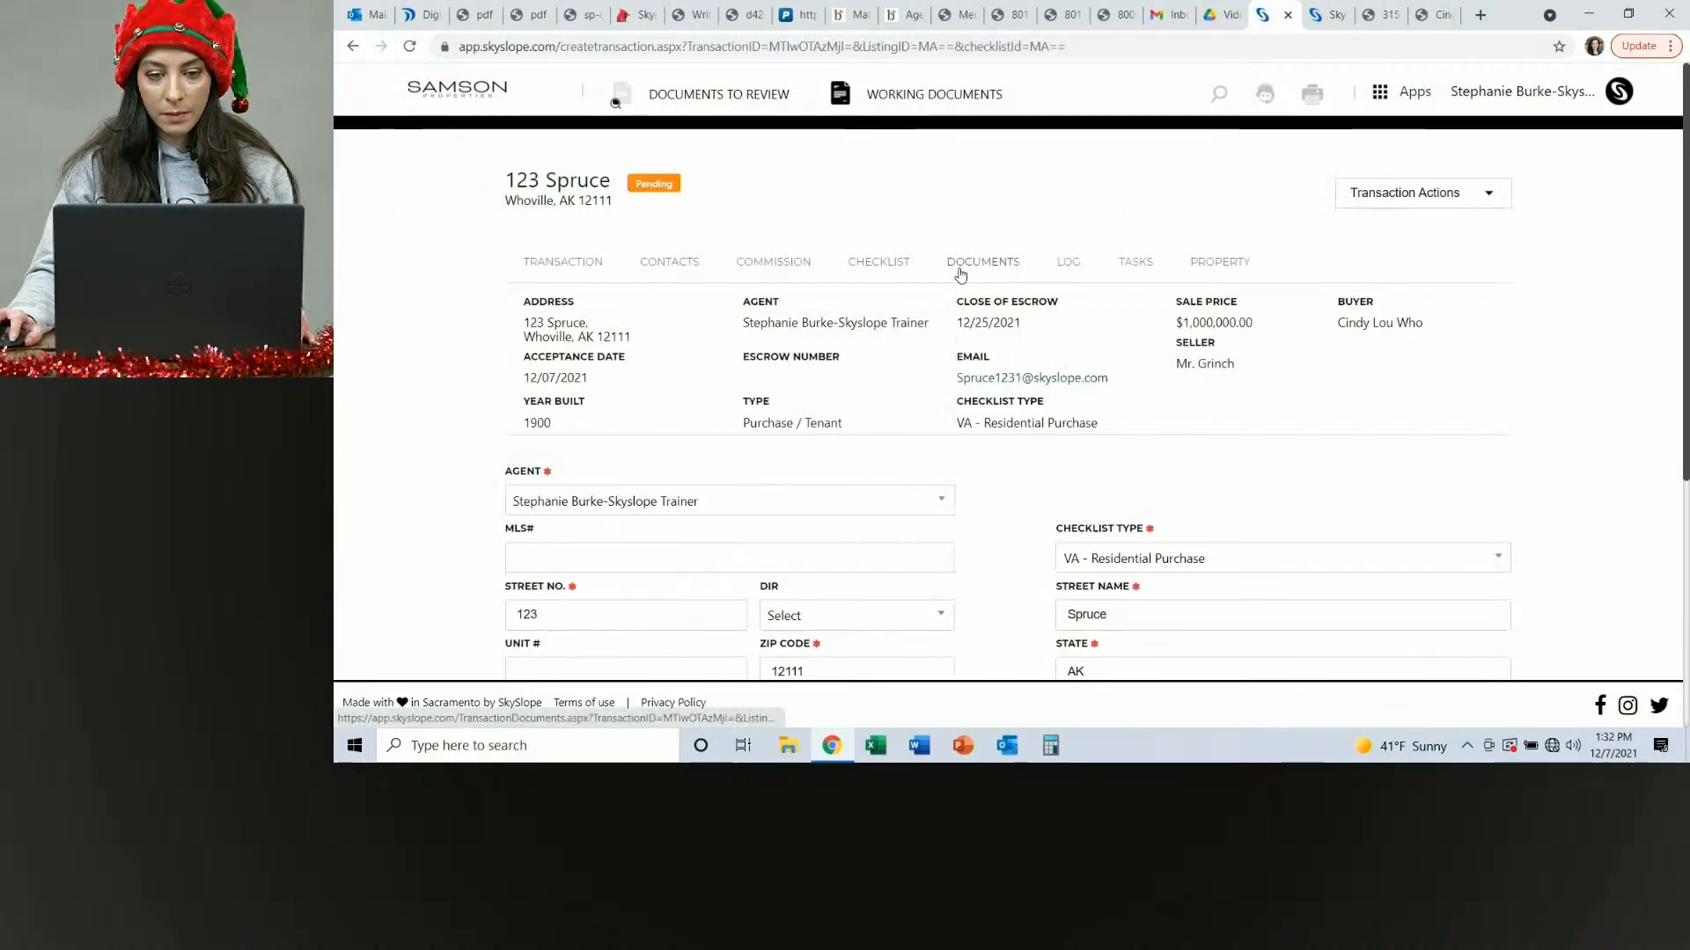
{"action": "scroll", "coordinate": [791, 340], "scroll_direction": "down", "scroll_amount": 3}
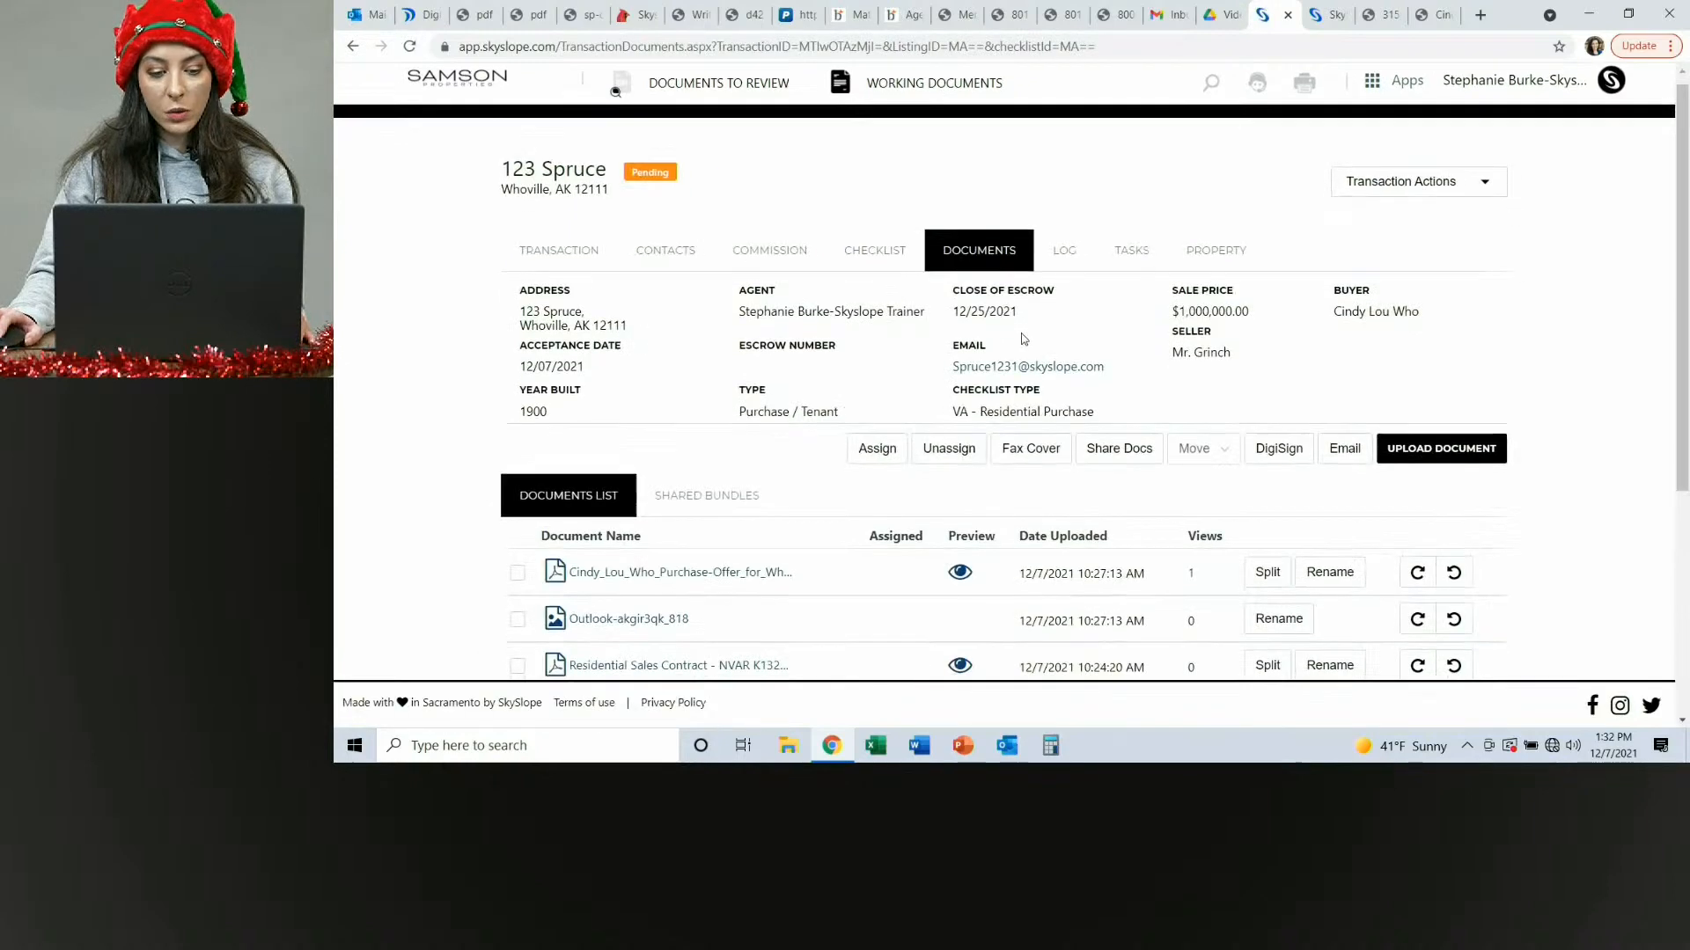
{"action": "scroll", "coordinate": [791, 341], "scroll_direction": "up", "scroll_amount": 3}
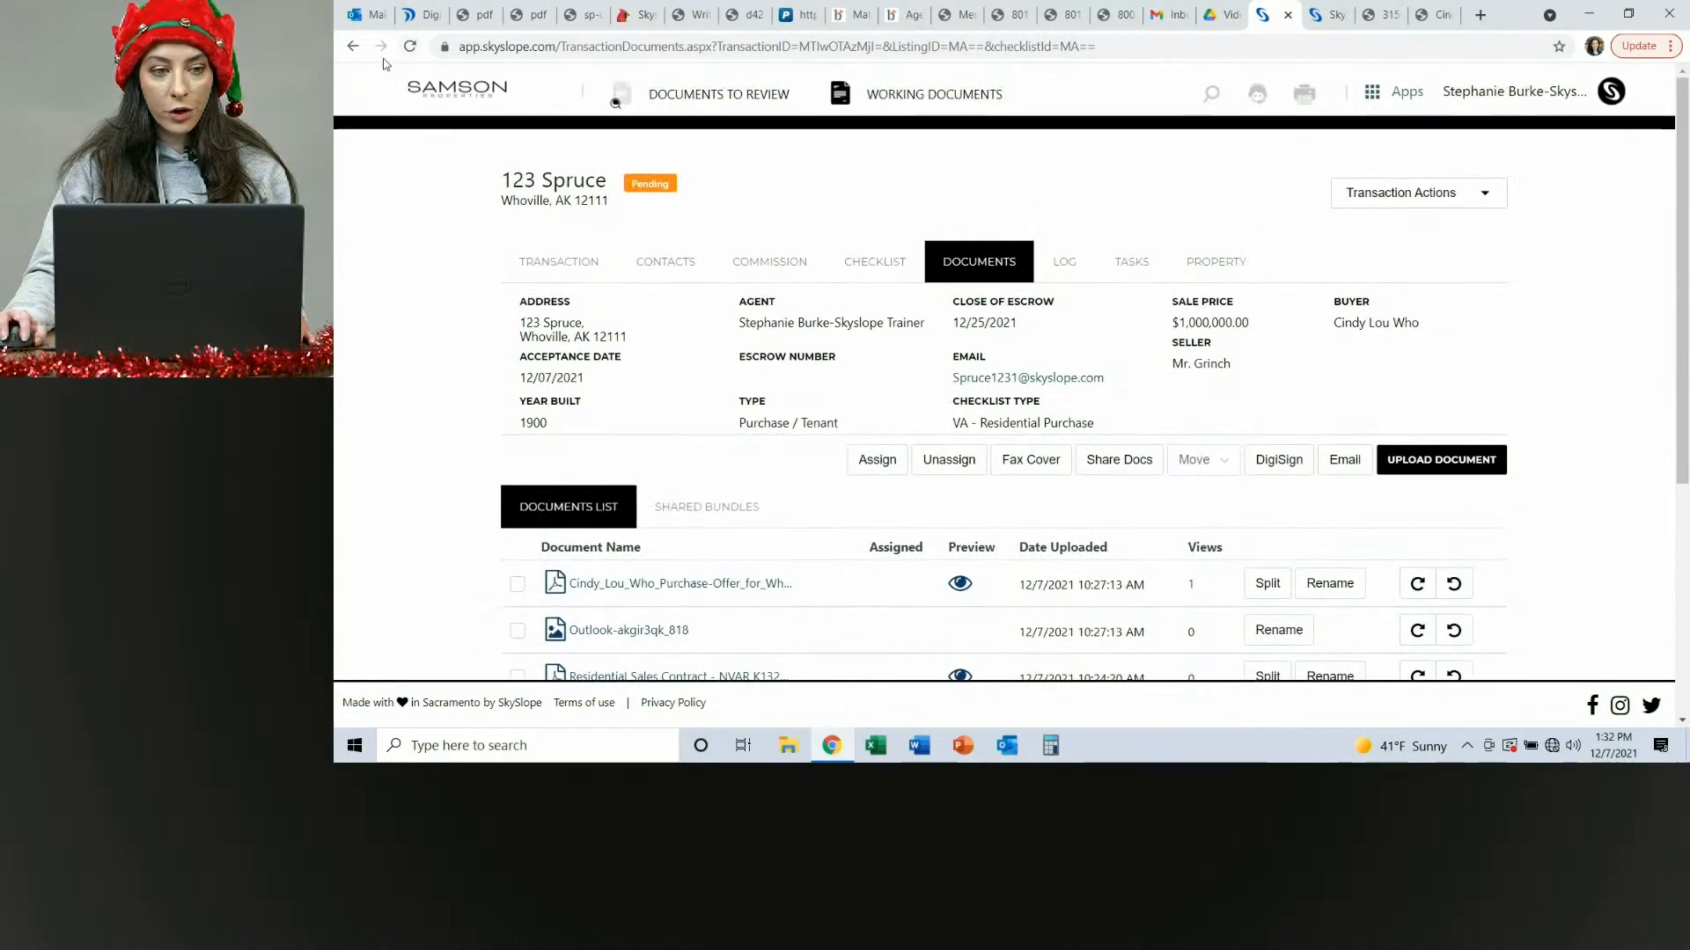
{"action": "scroll", "coordinate": [729, 485], "scroll_direction": "down", "scroll_amount": 6}
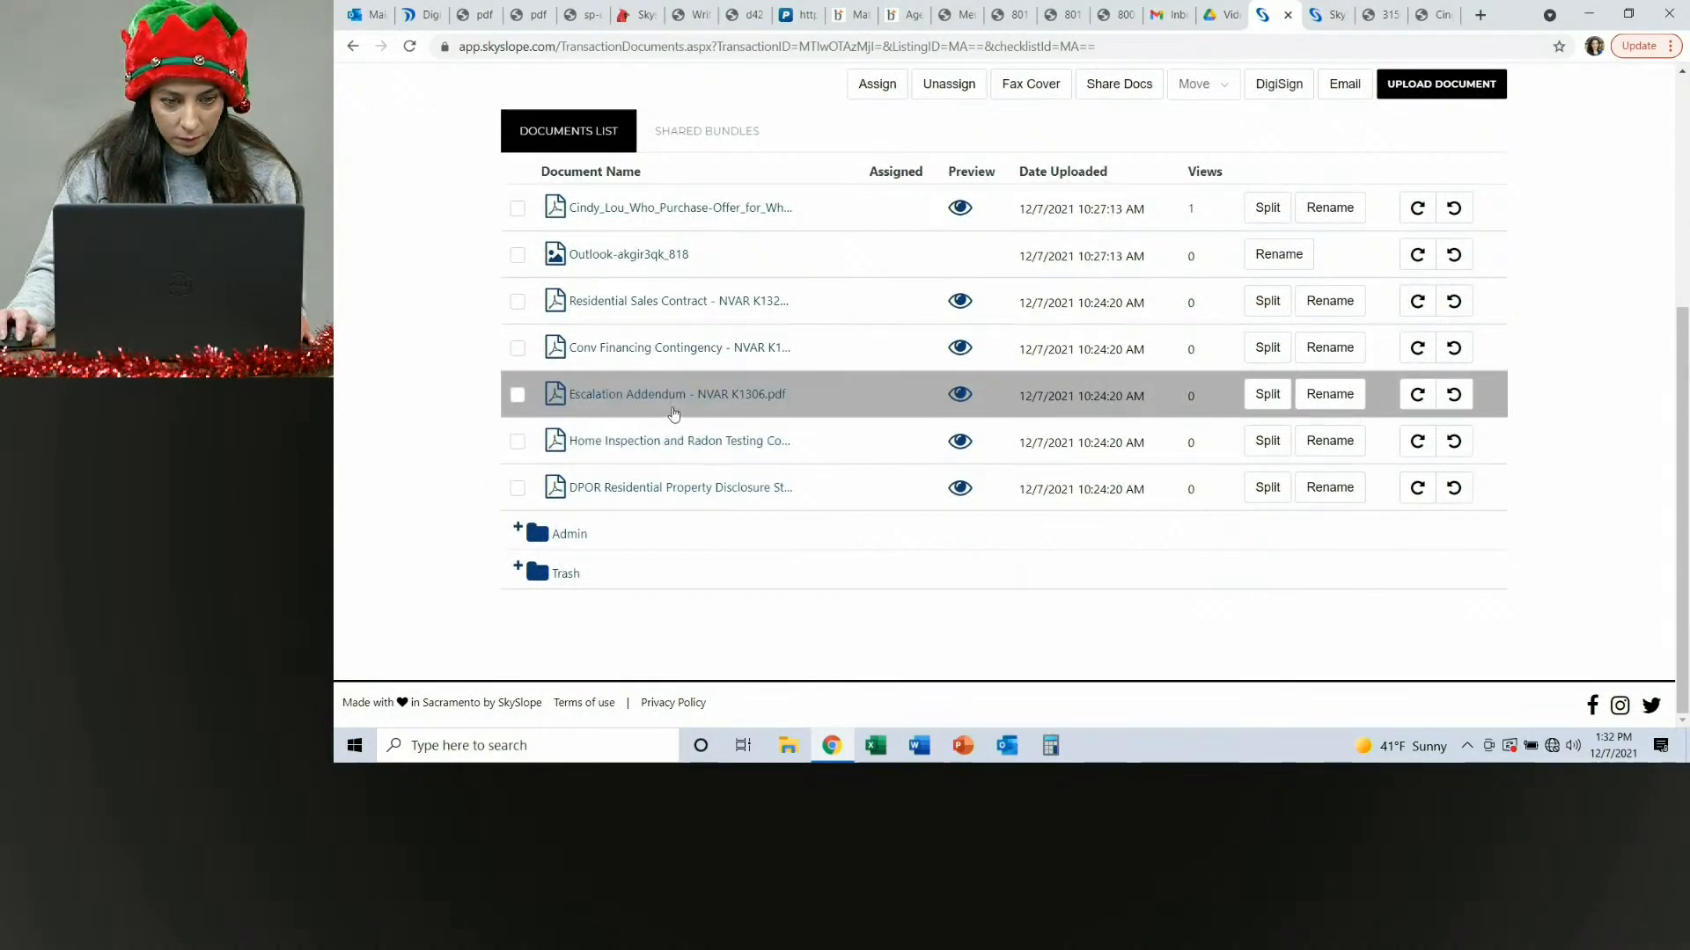
{"action": "scroll", "coordinate": [697, 439], "scroll_direction": "up", "scroll_amount": 5}
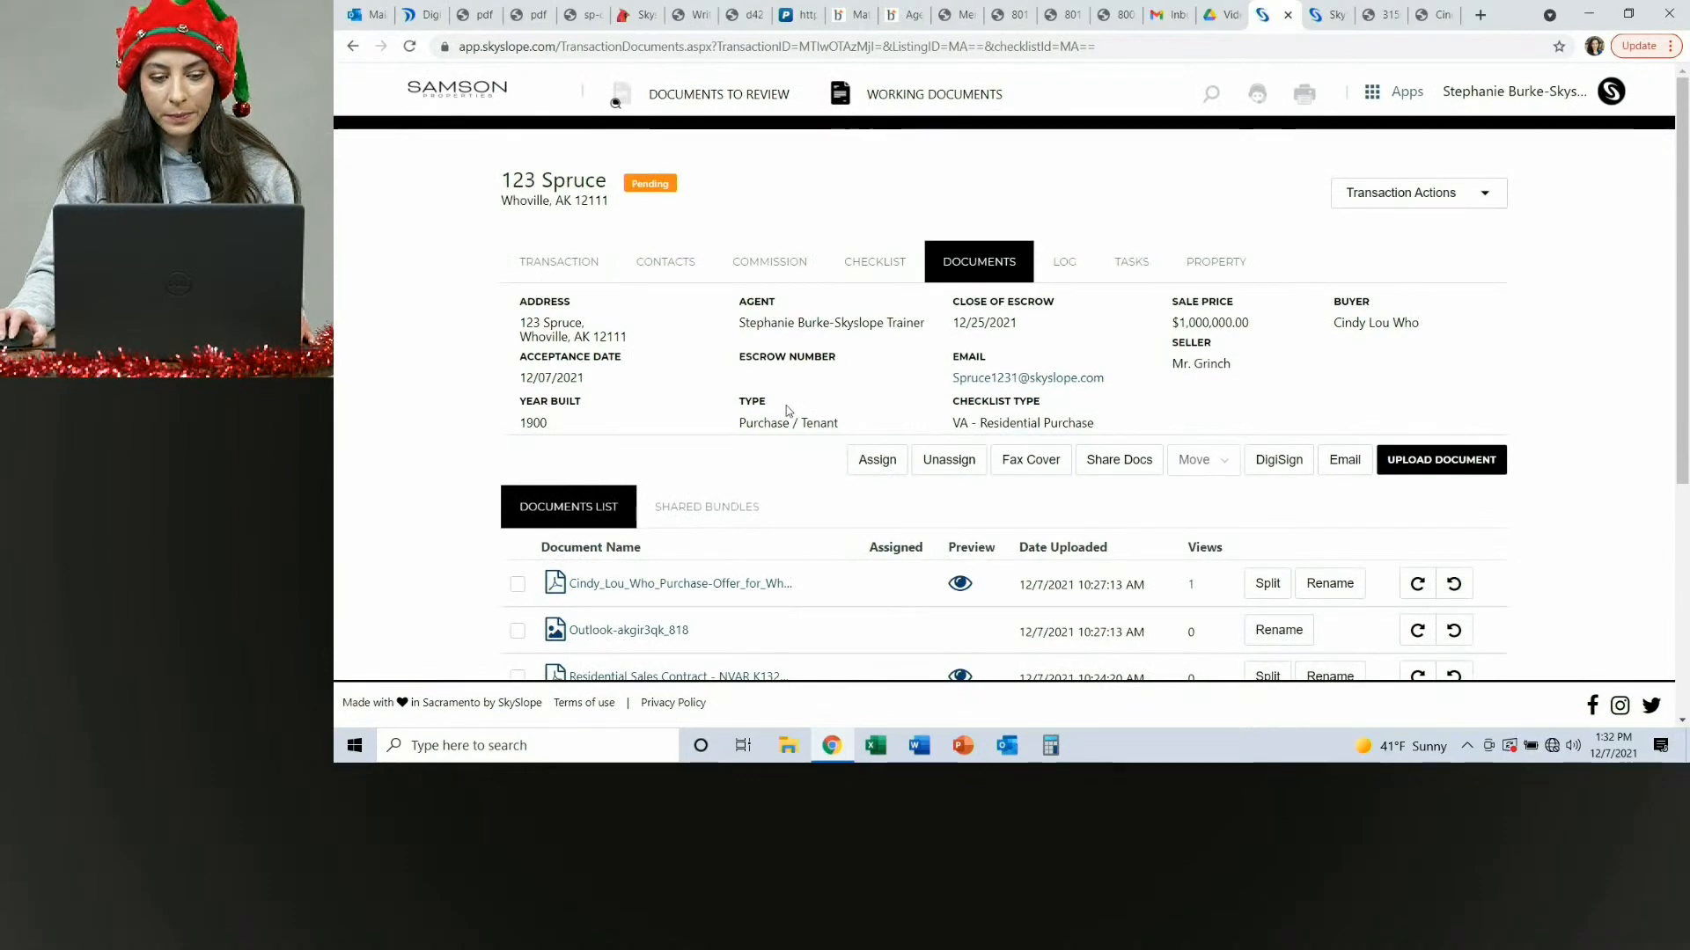
{"action": "left_click", "coordinate": [409, 46]}
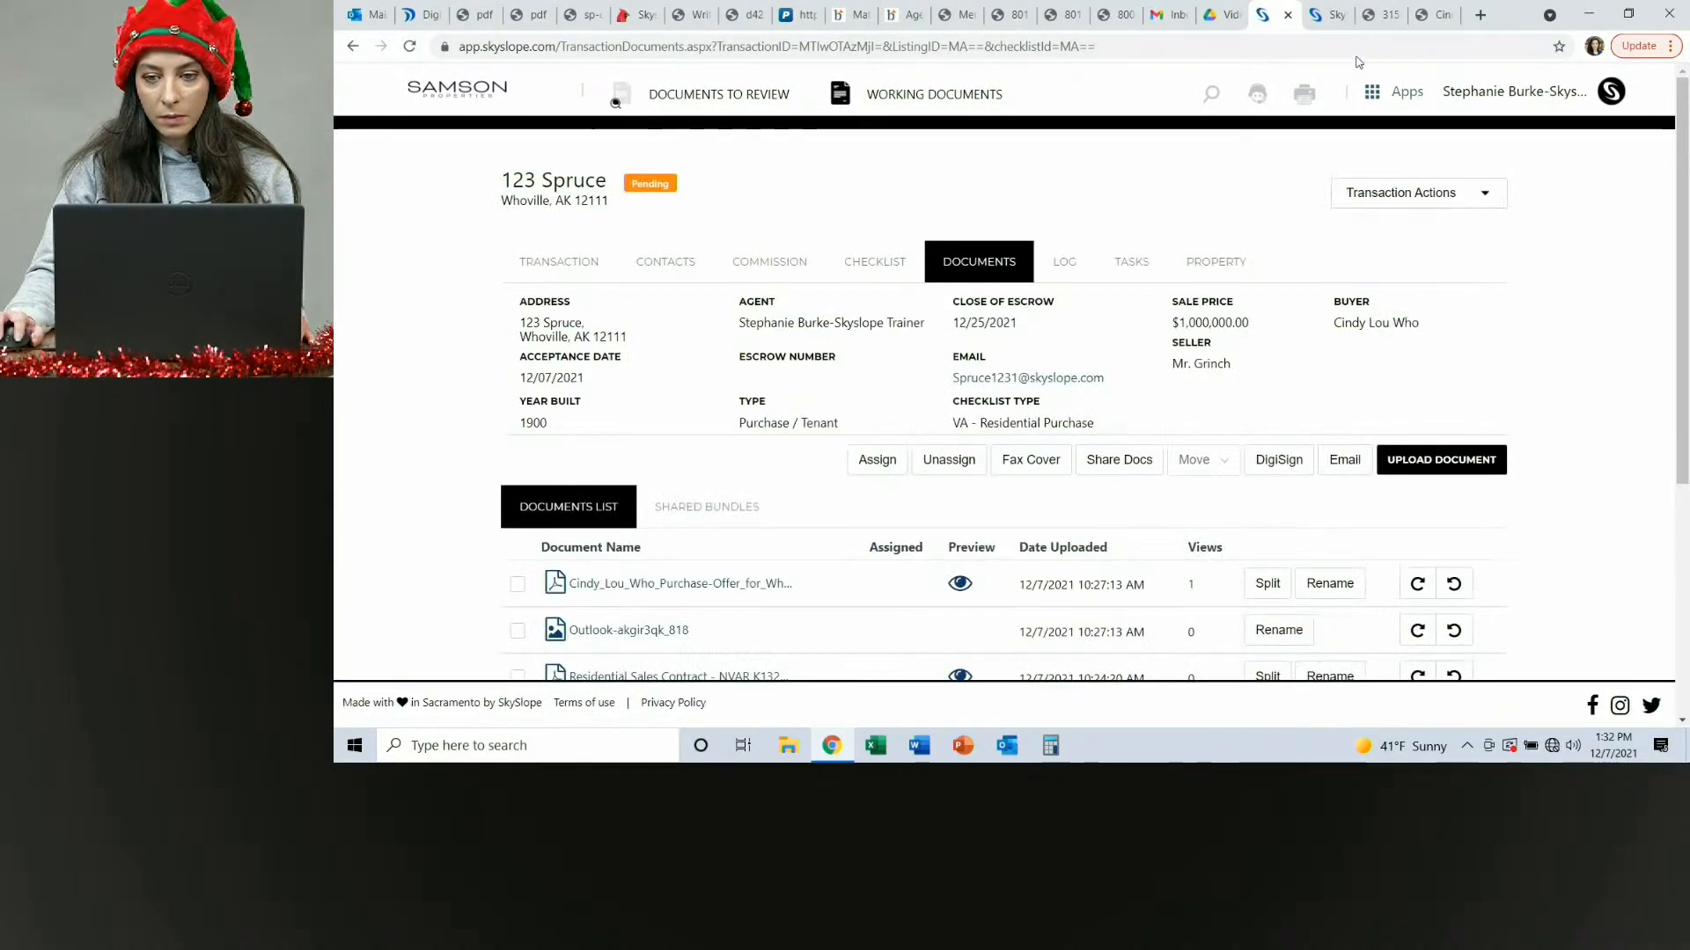
Switch to Skyslope Forms to check the Cindy Lou Who Purchase file's envelopes, then return to the Skyslope app.
{"action": "left_click", "coordinate": [1399, 95]}
{"action": "left_click", "coordinate": [1383, 156]}
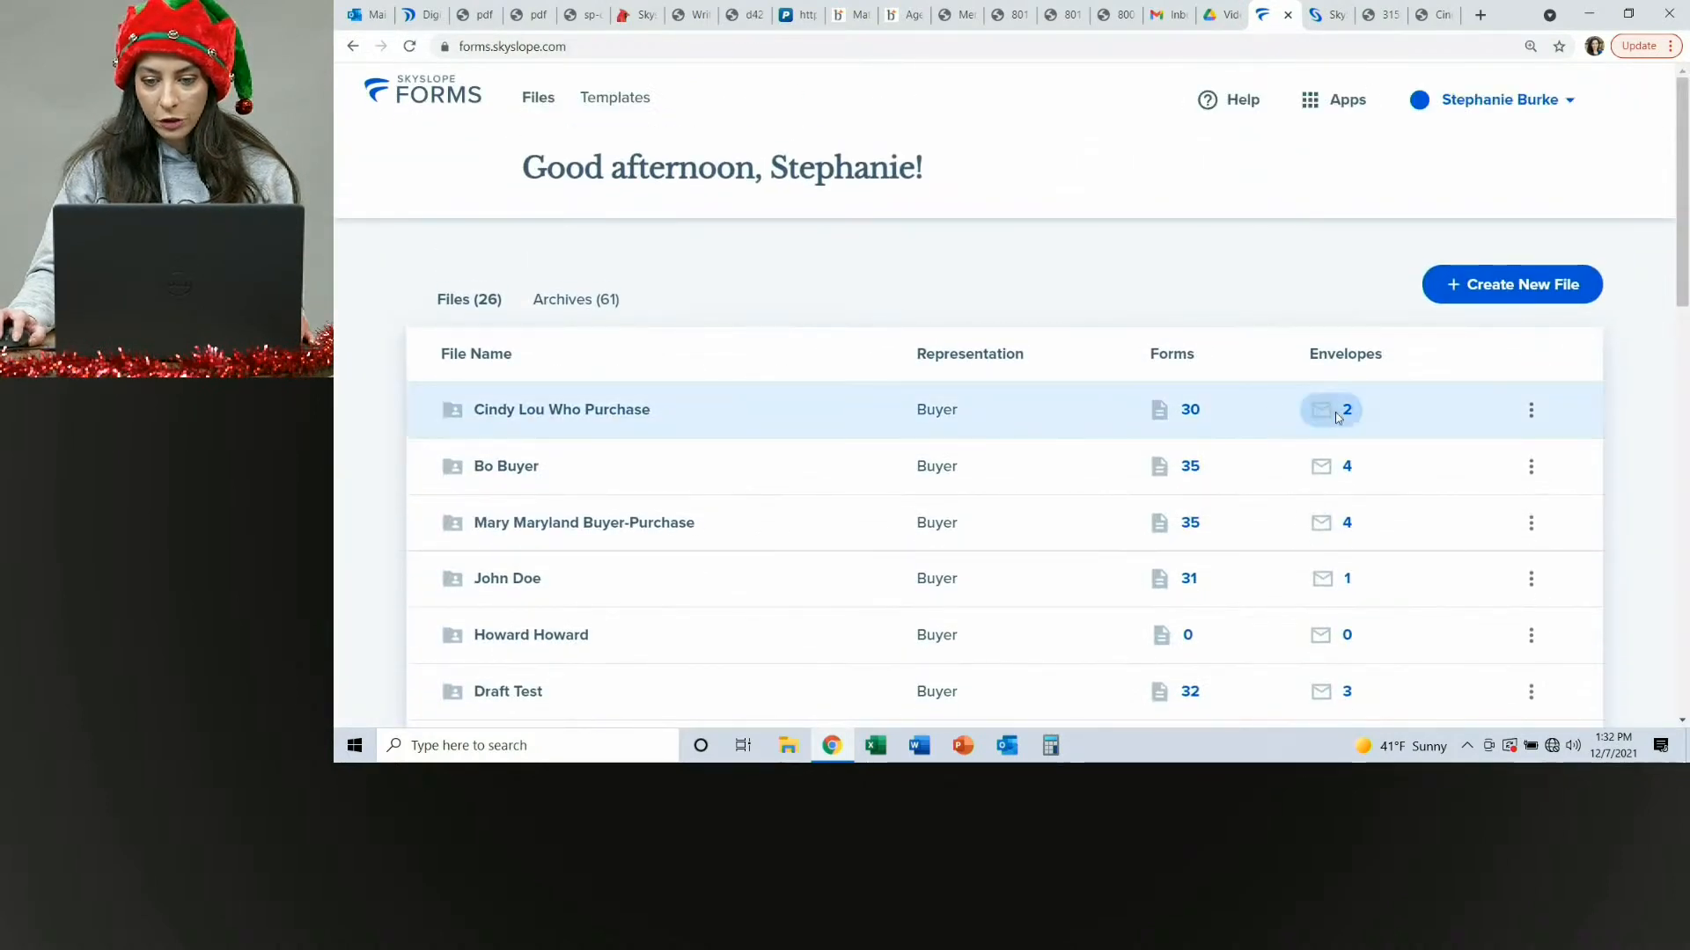
{"action": "left_click", "coordinate": [1336, 417]}
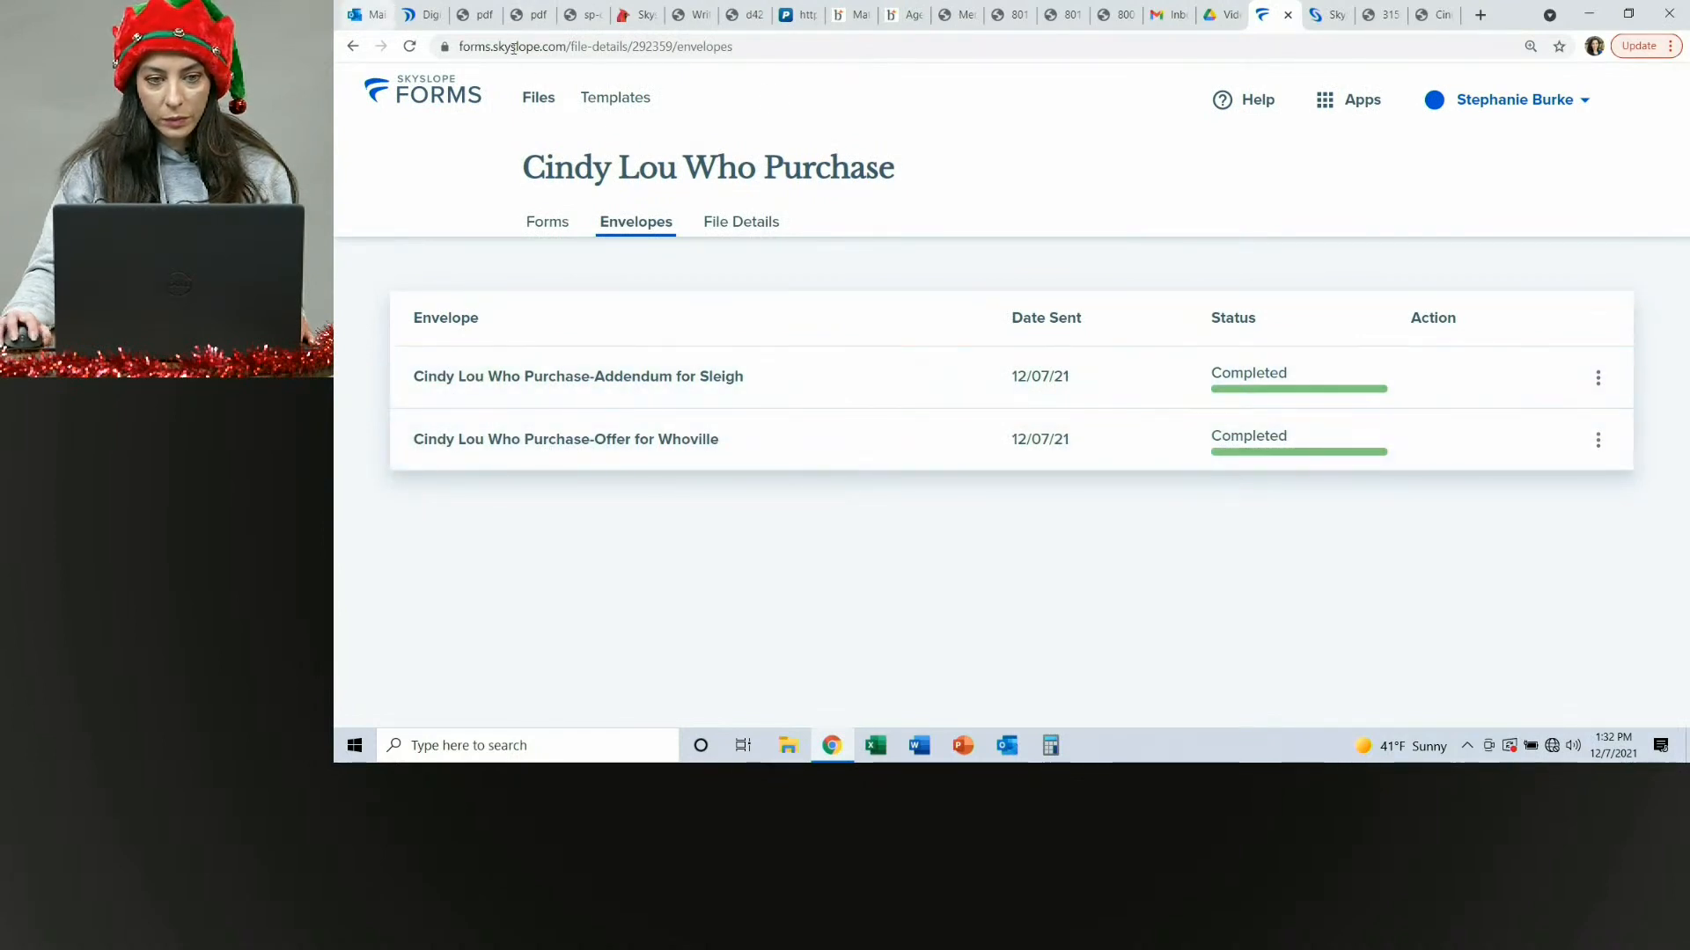
{"action": "left_click", "coordinate": [1361, 105]}
{"action": "left_click", "coordinate": [1259, 173]}
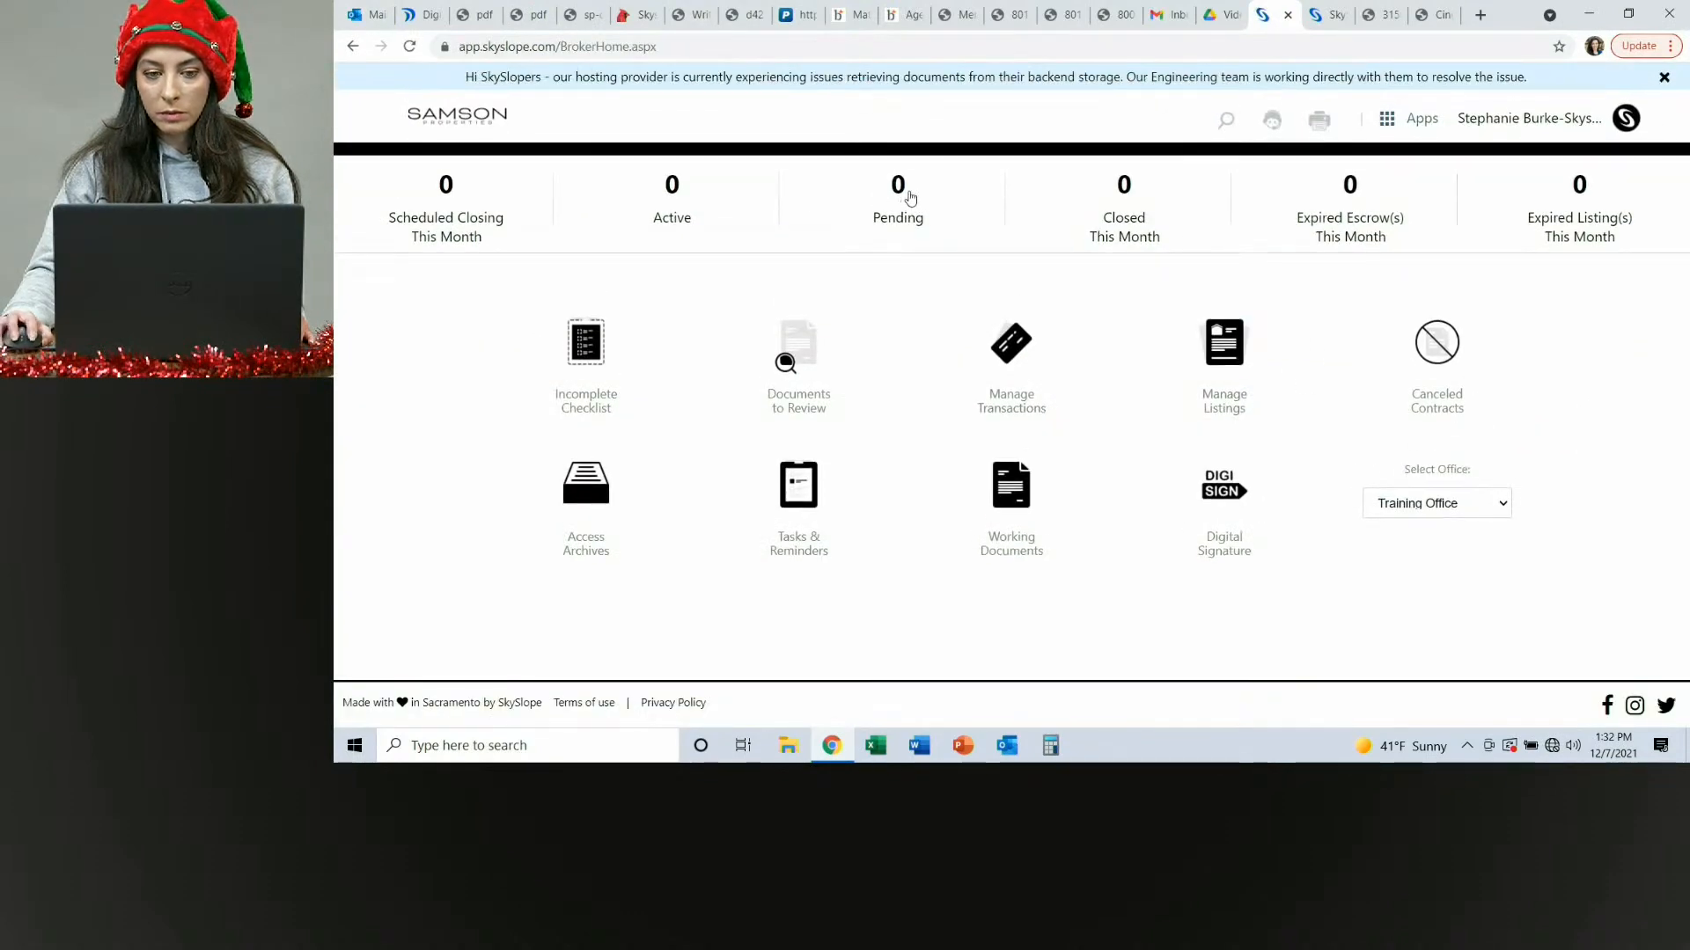
Reopen the pending 123 Spruce transaction, review its documents list, and open its checklist.
{"action": "left_click", "coordinate": [911, 198]}
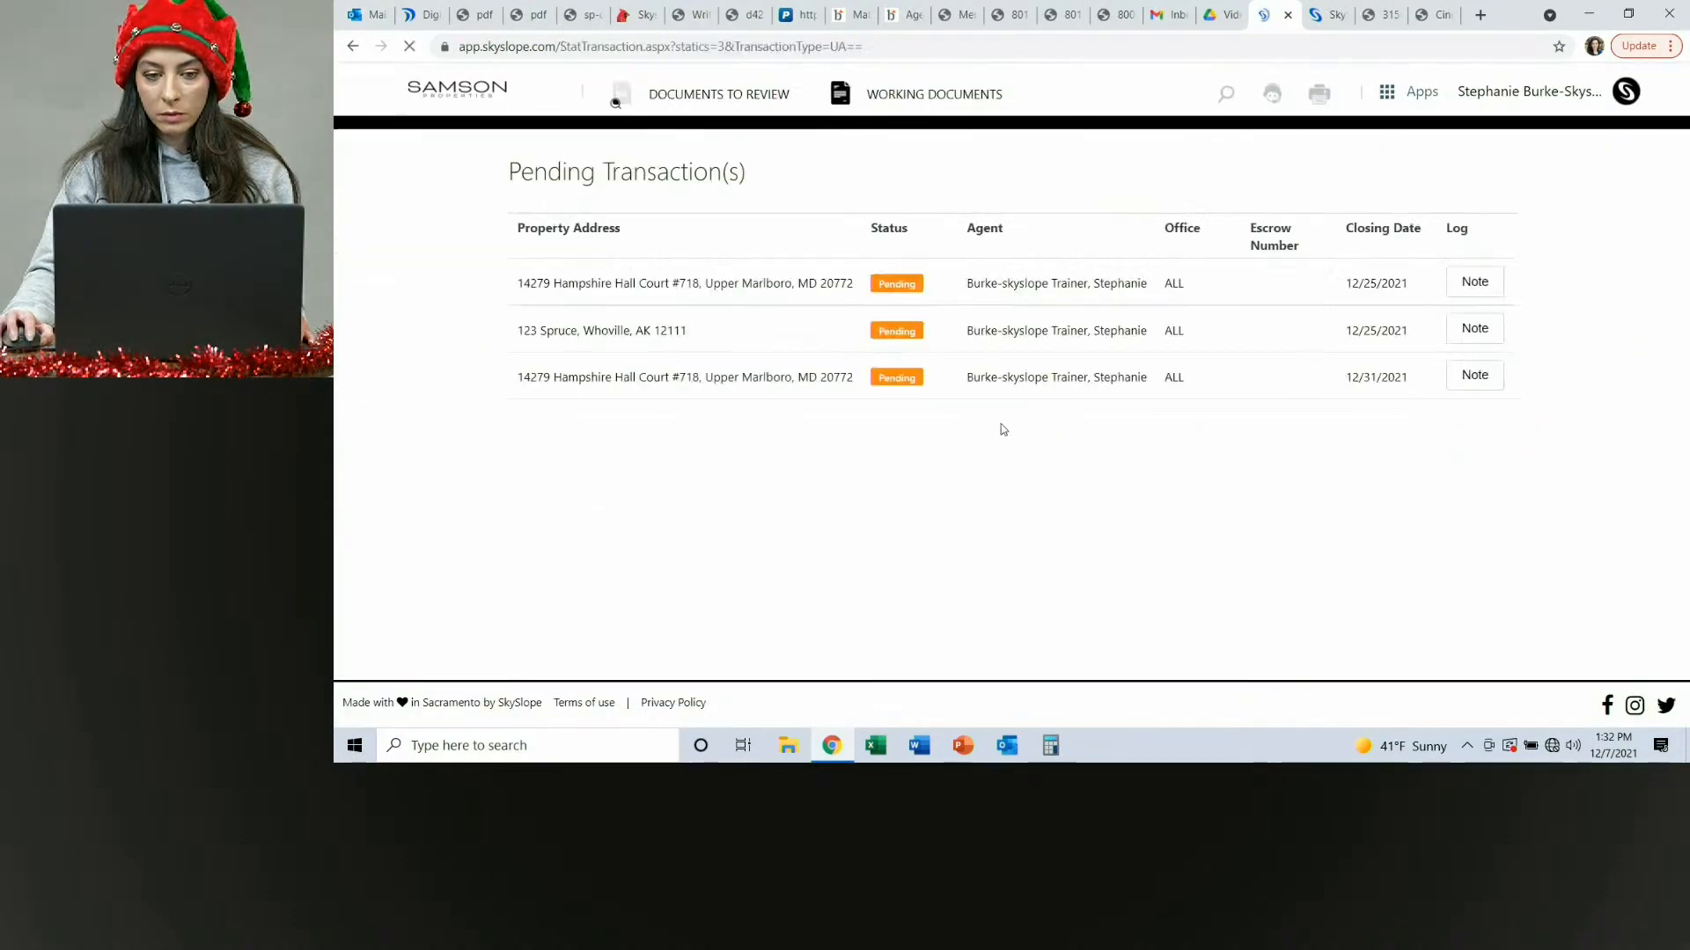
{"action": "left_click", "coordinate": [742, 344]}
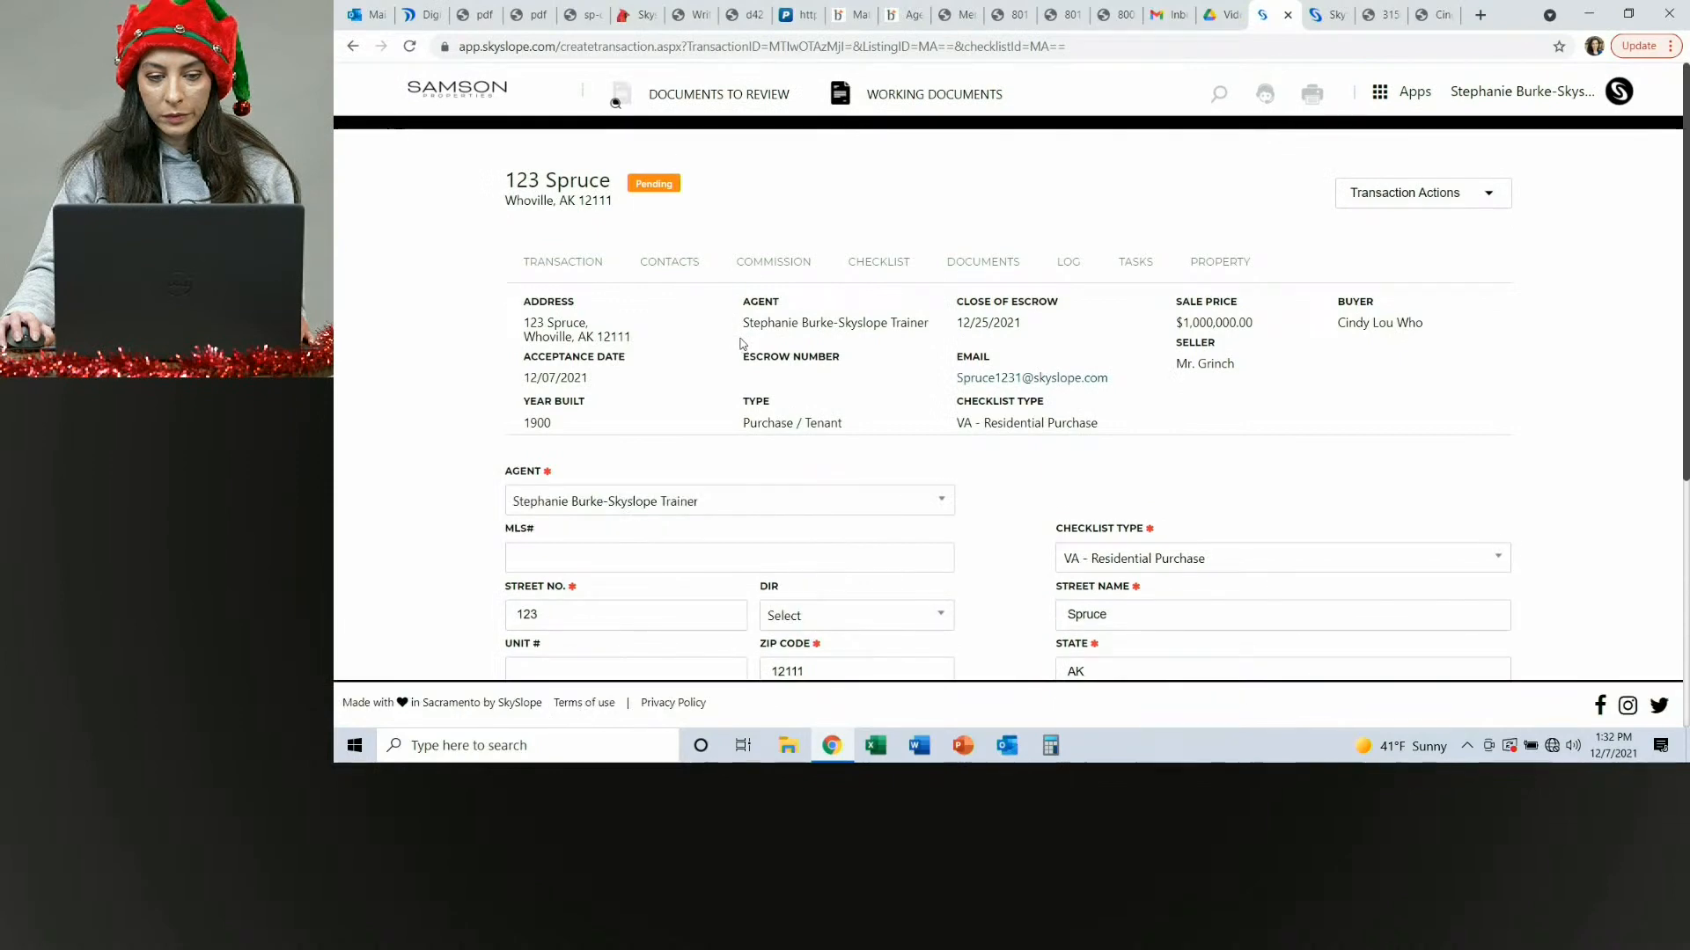
{"action": "left_click", "coordinate": [953, 263]}
{"action": "scroll", "coordinate": [948, 540], "scroll_direction": "down", "scroll_amount": 4}
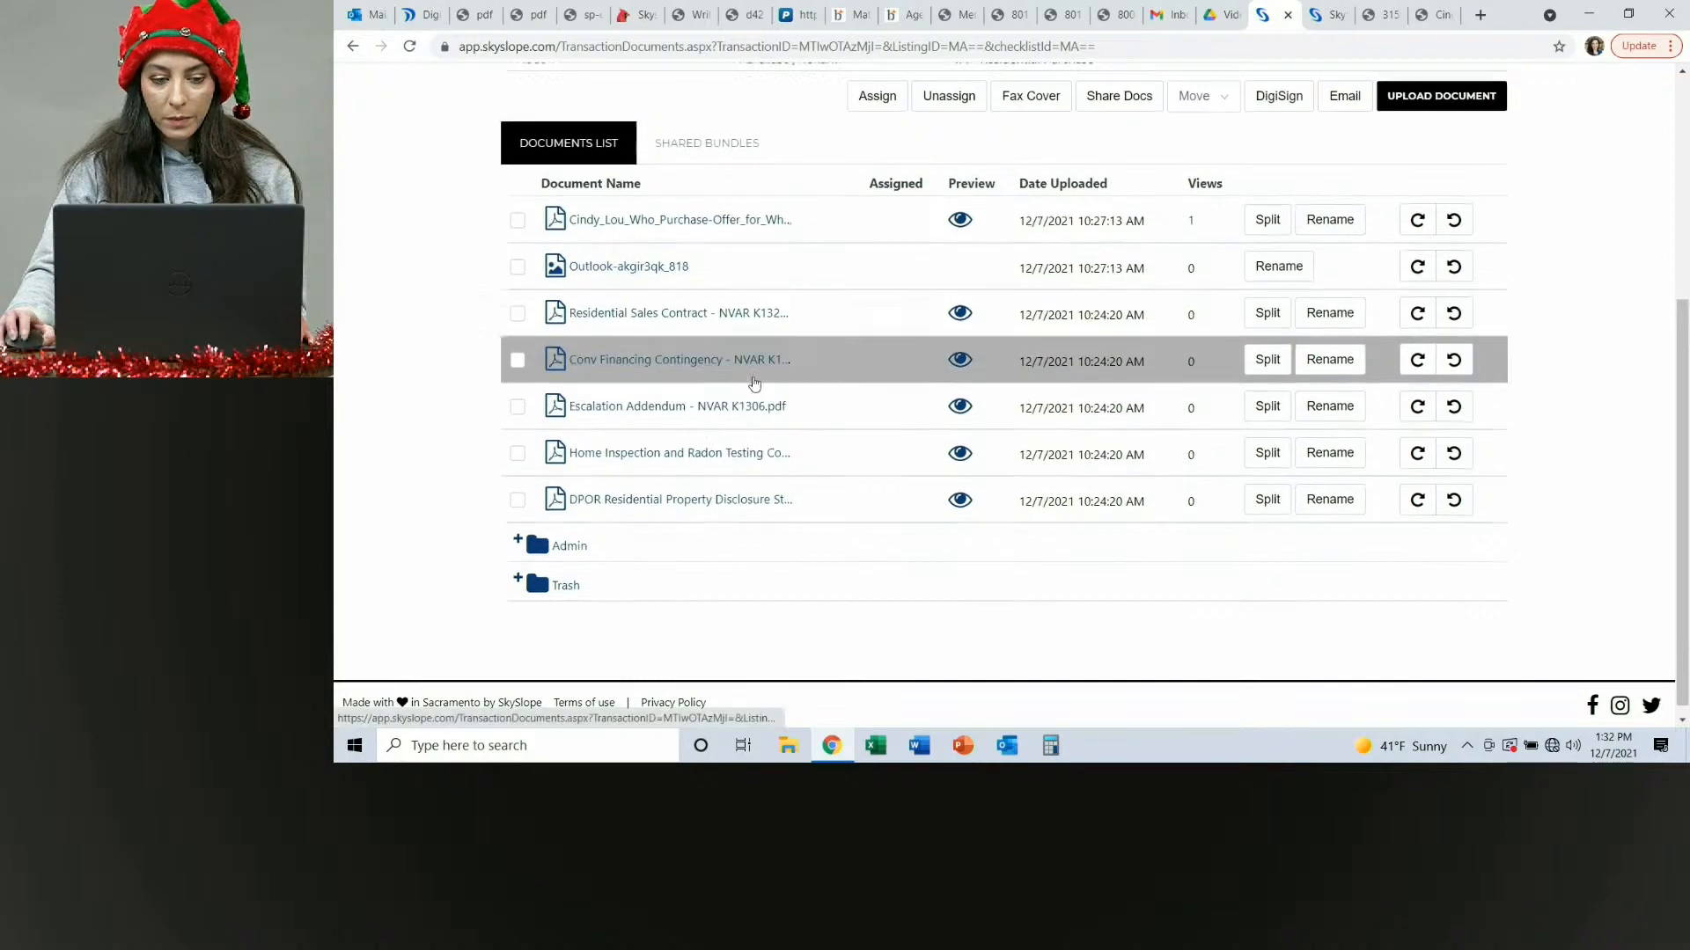
{"action": "scroll", "coordinate": [750, 384], "scroll_direction": "up", "scroll_amount": 4}
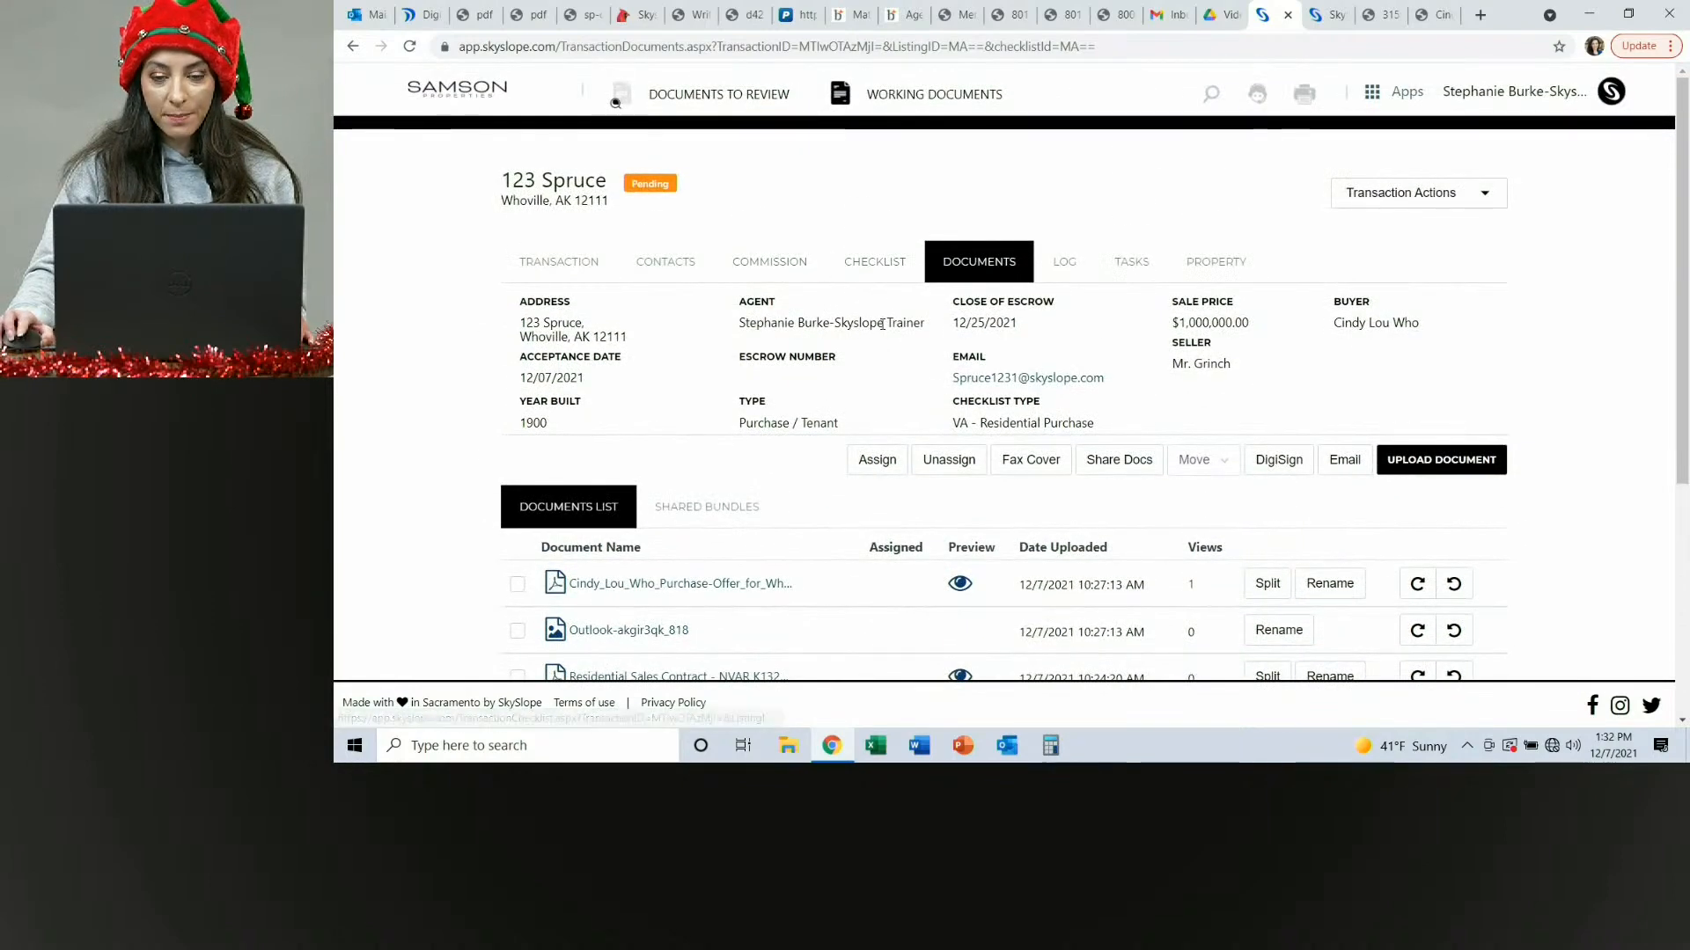
{"action": "scroll", "coordinate": [904, 391], "scroll_direction": "down", "scroll_amount": 3}
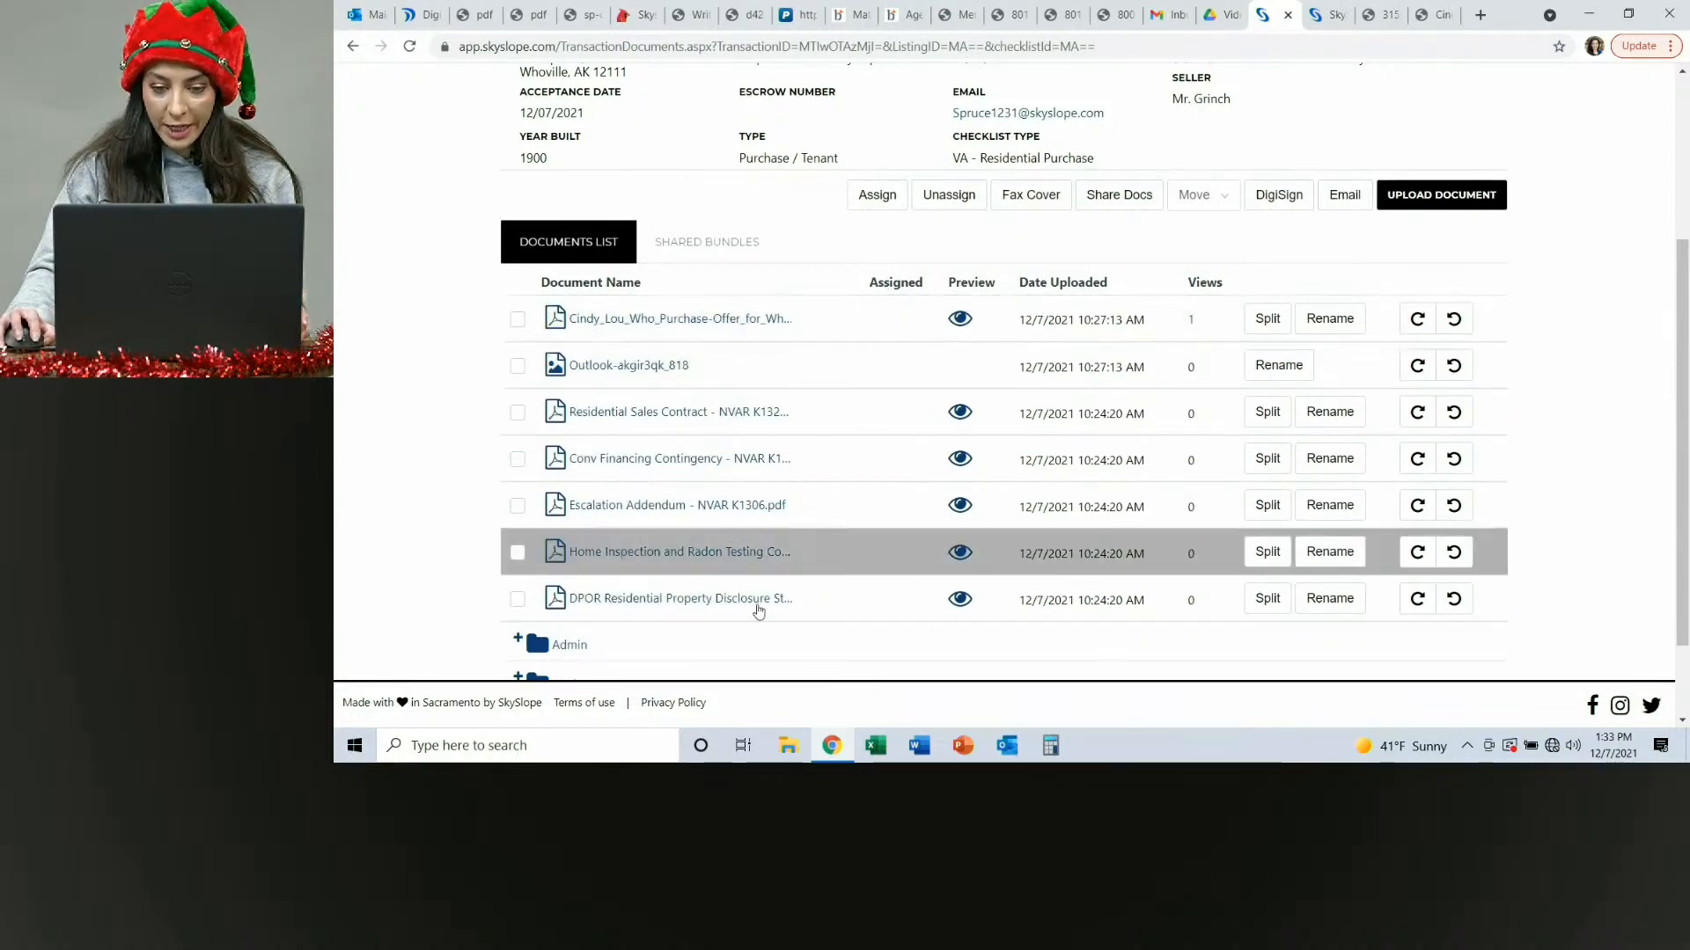
{"action": "scroll", "coordinate": [761, 419], "scroll_direction": "up", "scroll_amount": 3}
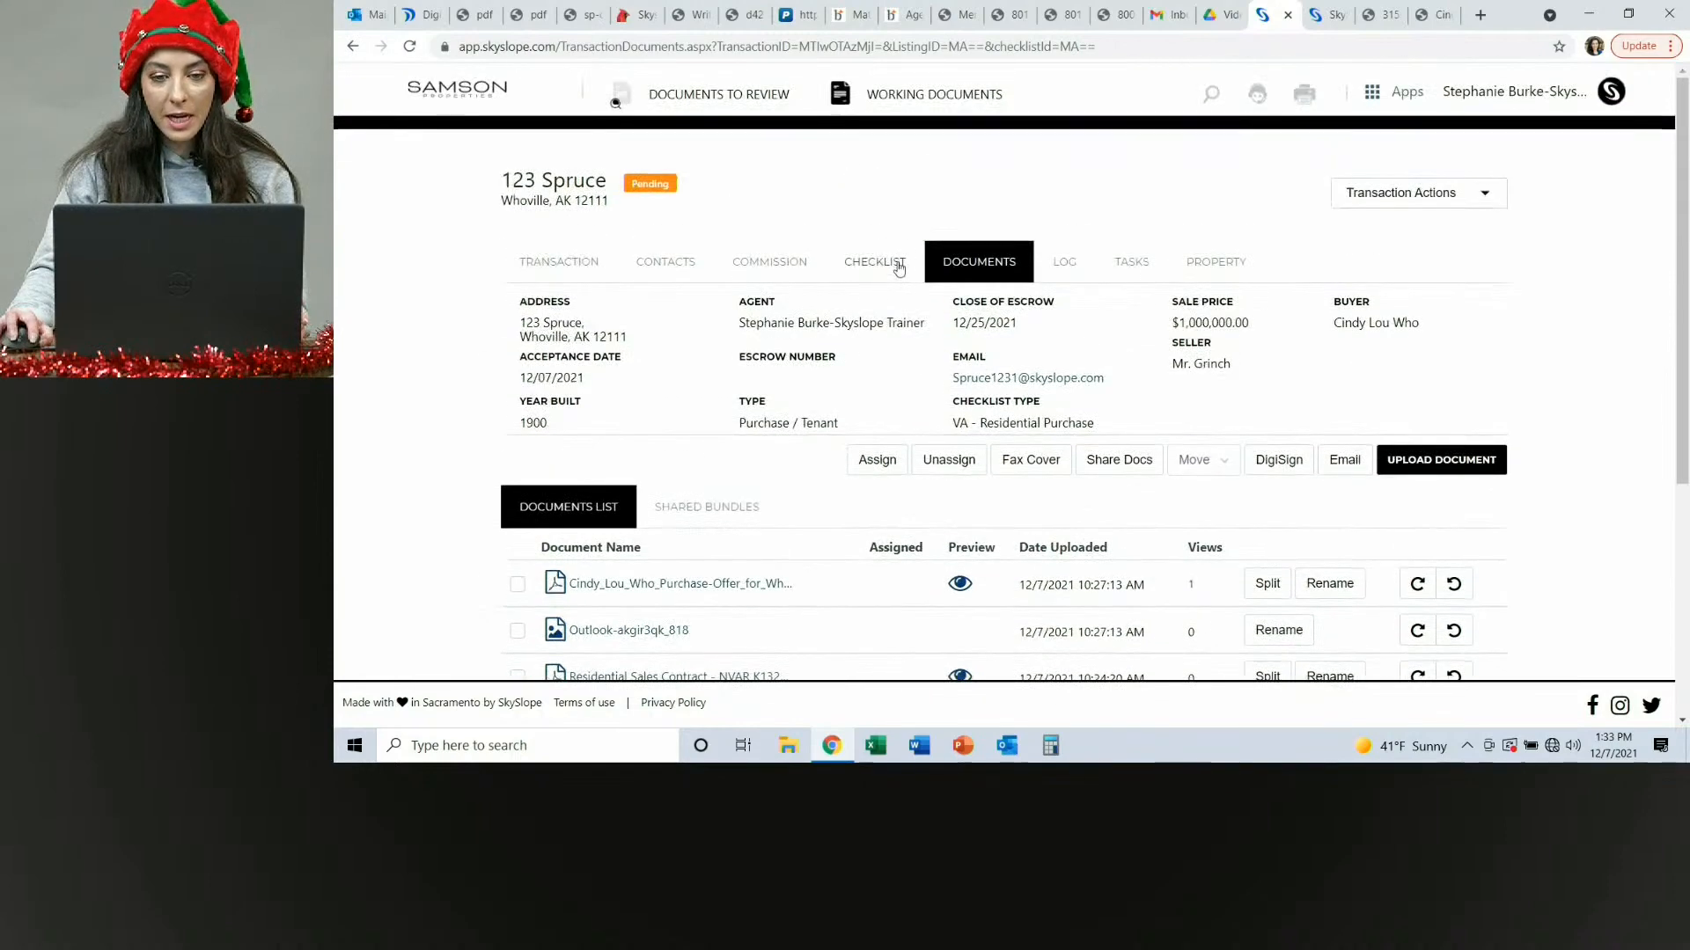
{"action": "left_click", "coordinate": [899, 268]}
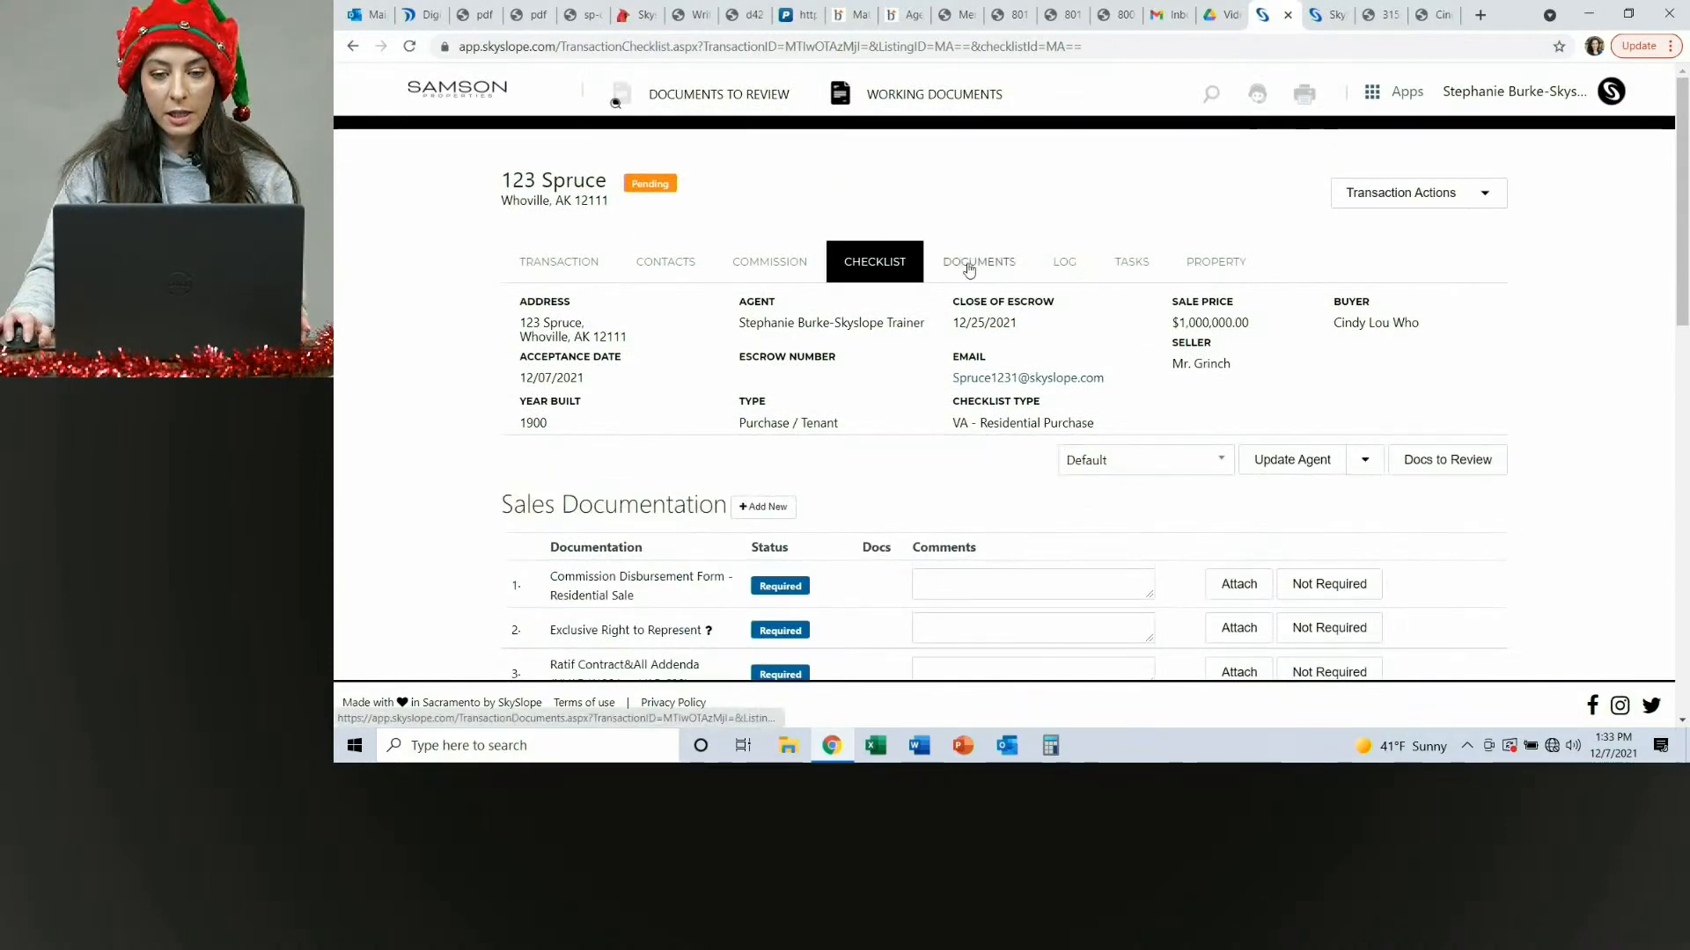
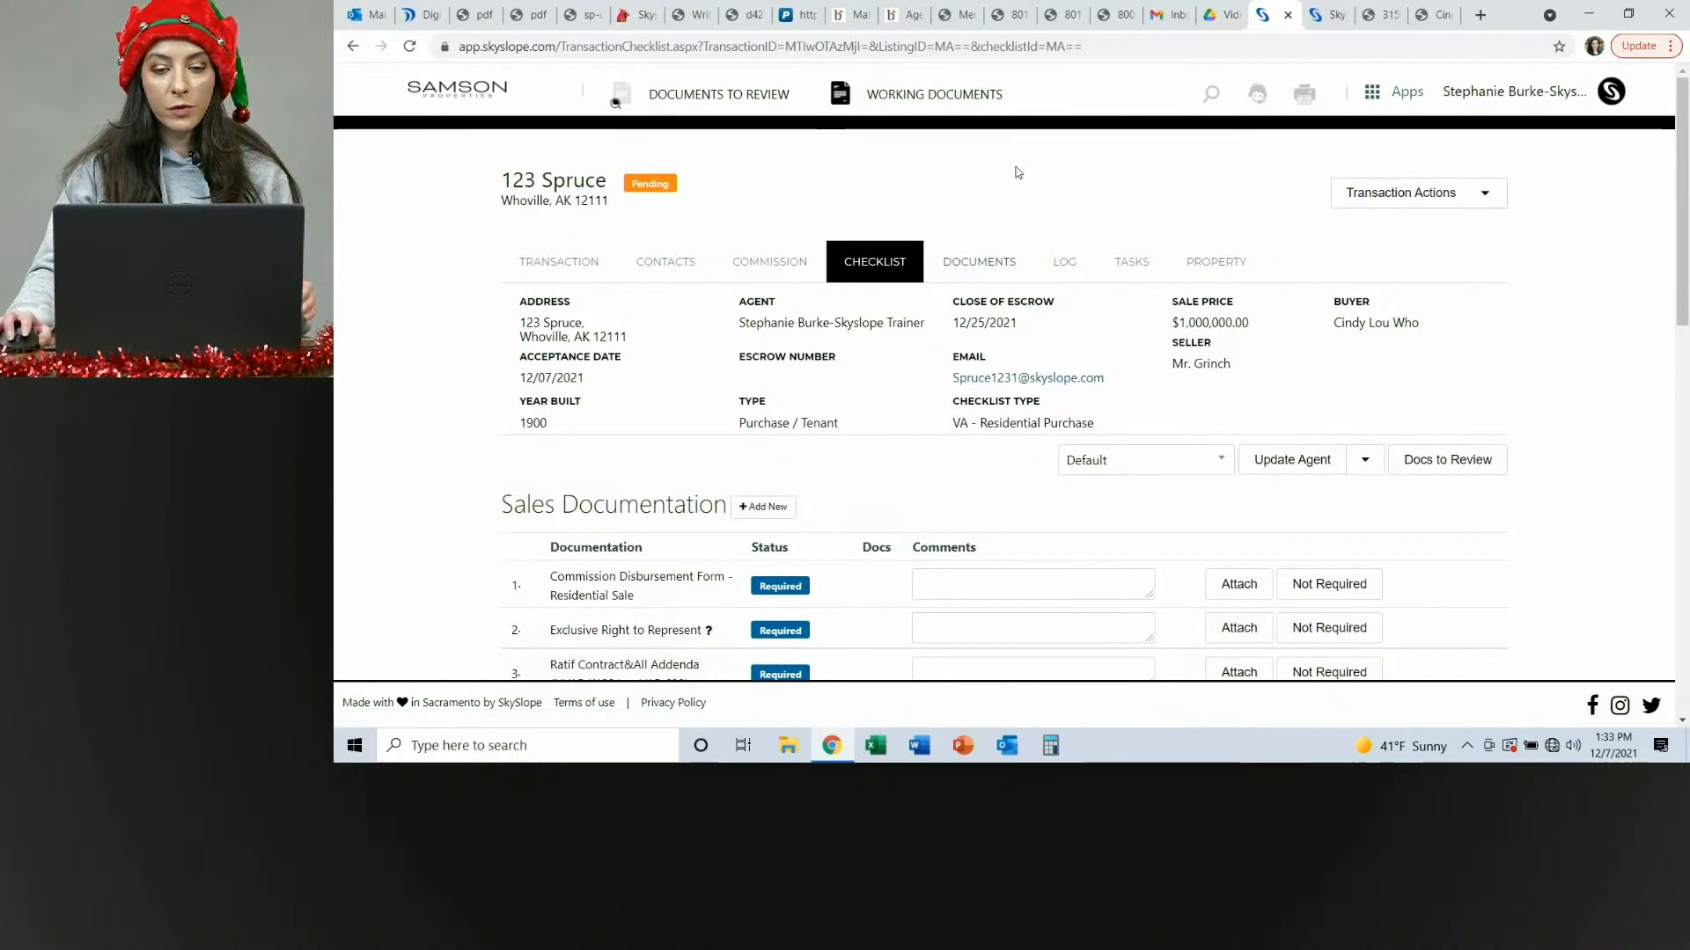
Assign the DPOR Residential Property Disclosure Statement document to the DPOR - Residential Property Disclosure checklist item.
{"action": "left_click", "coordinate": [977, 262]}
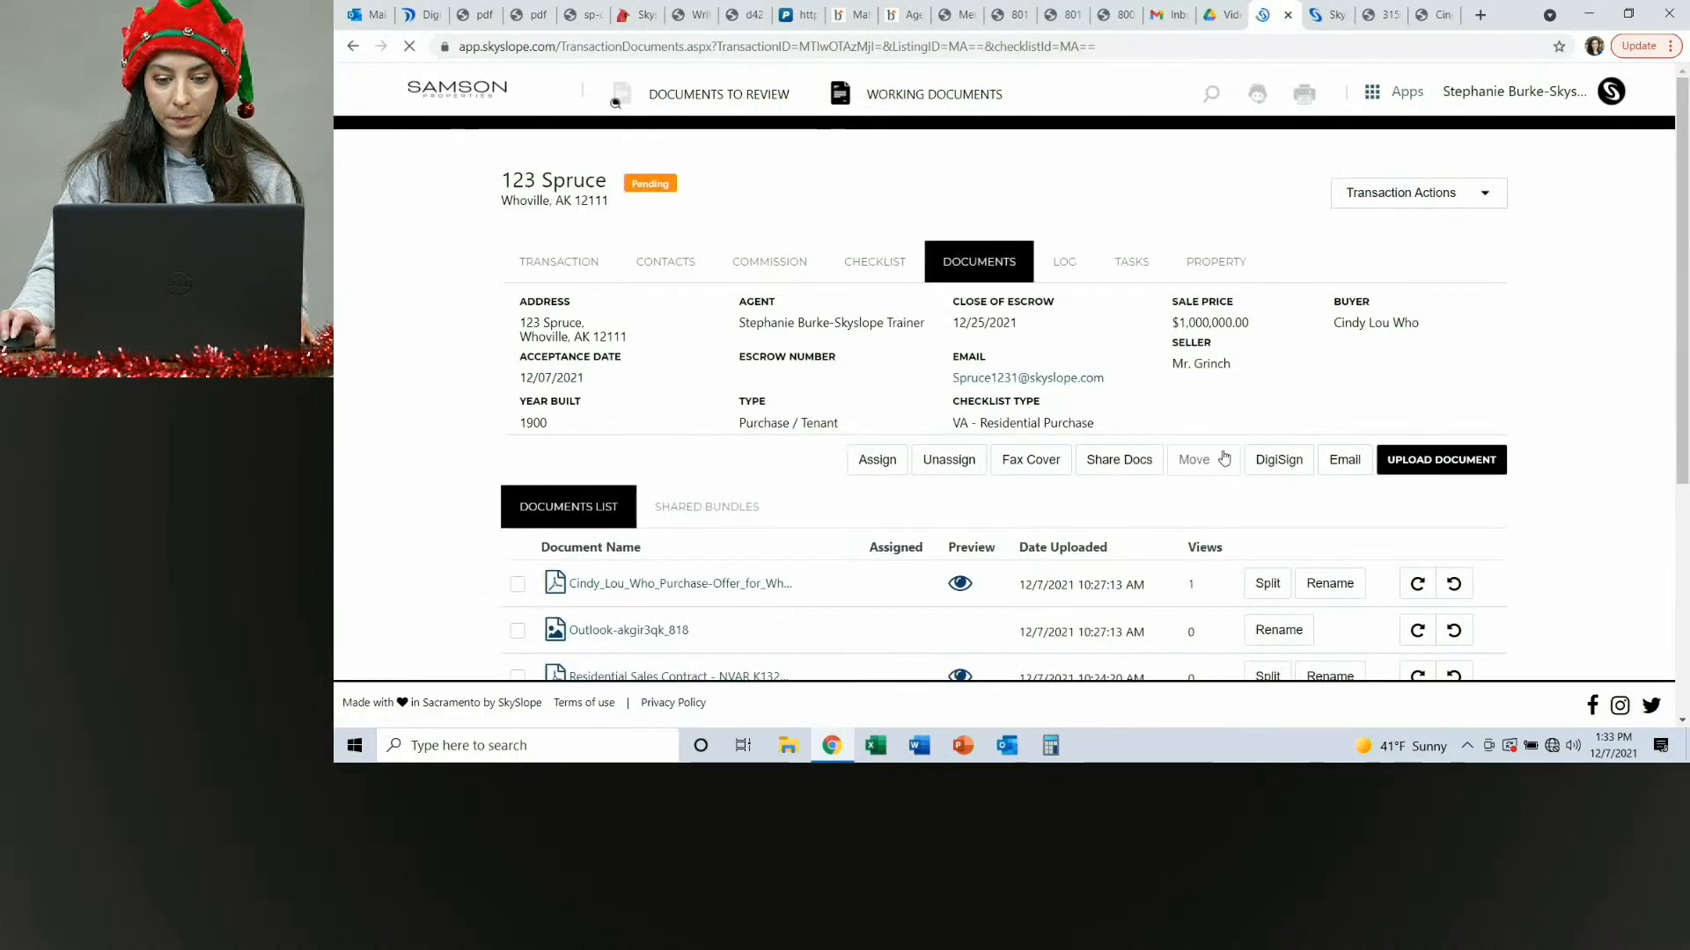
{"action": "scroll", "coordinate": [772, 449], "scroll_direction": "down", "scroll_amount": 5}
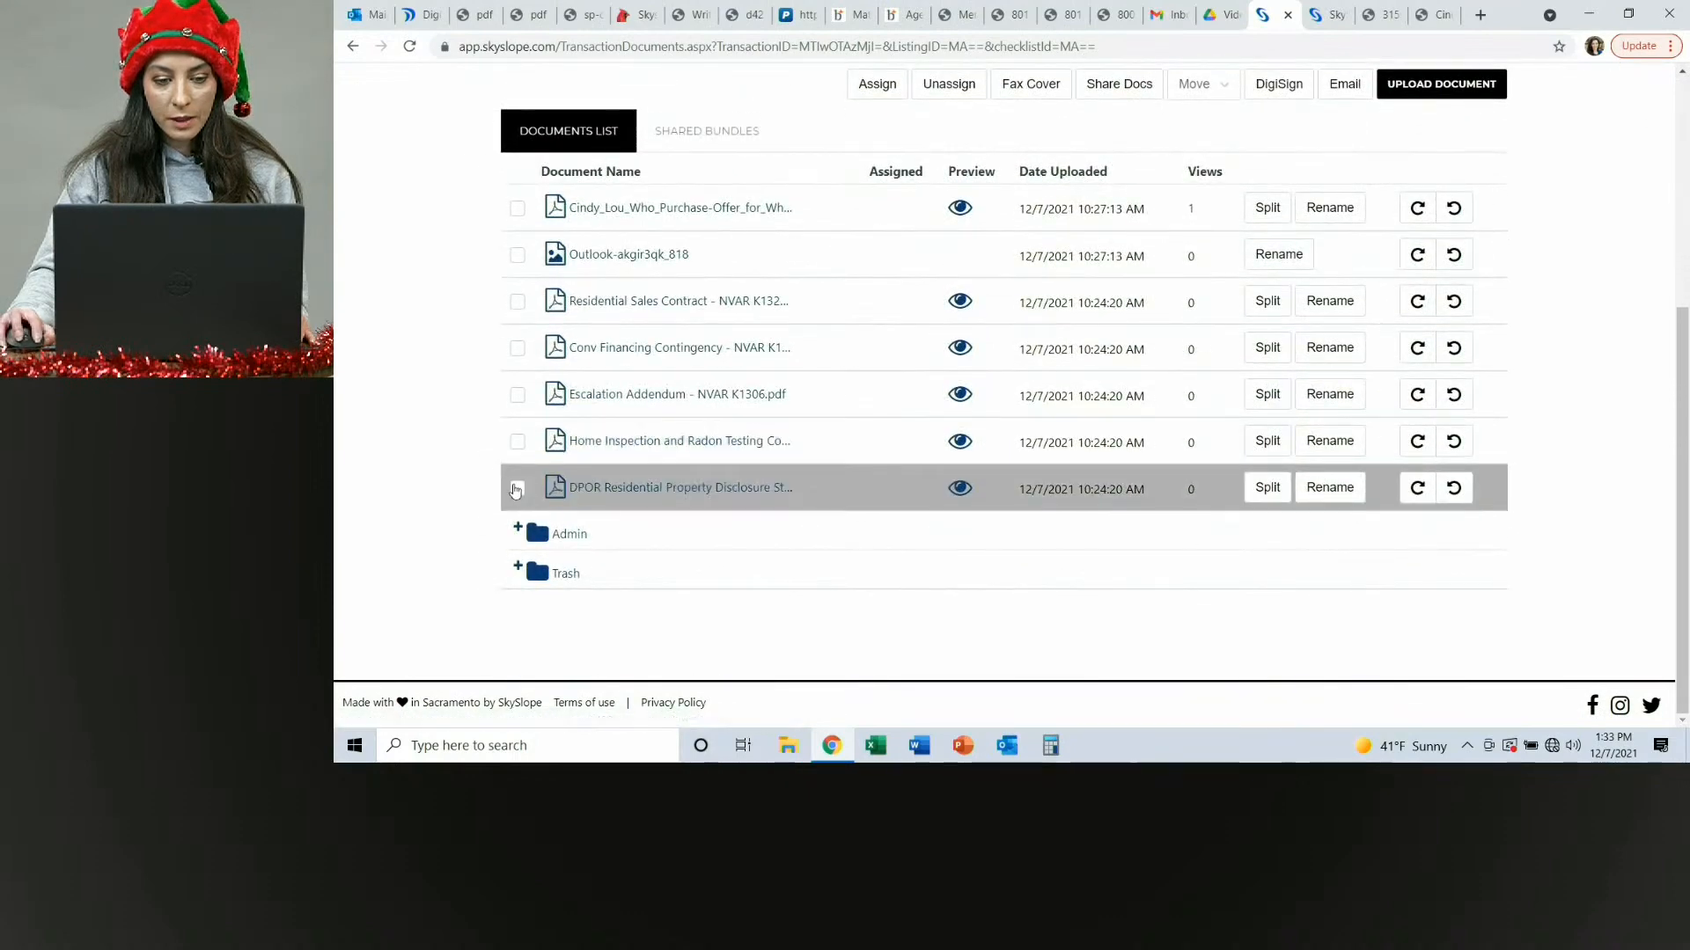
{"action": "left_click", "coordinate": [530, 495]}
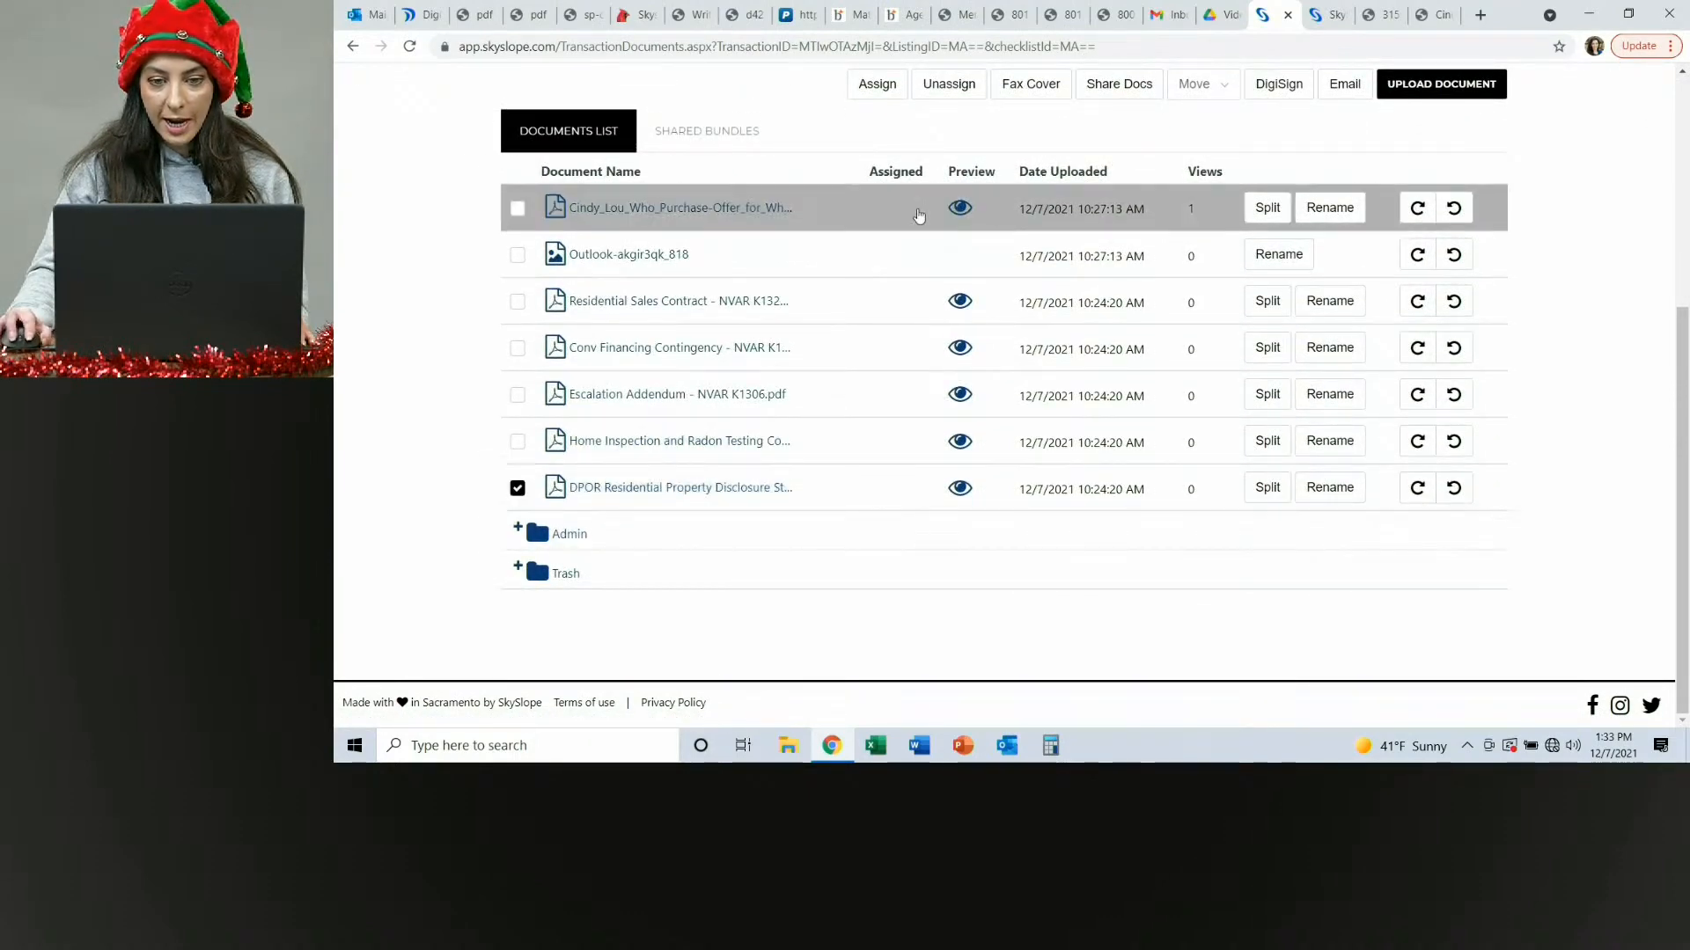
{"action": "scroll", "coordinate": [924, 176], "scroll_direction": "up", "scroll_amount": 1}
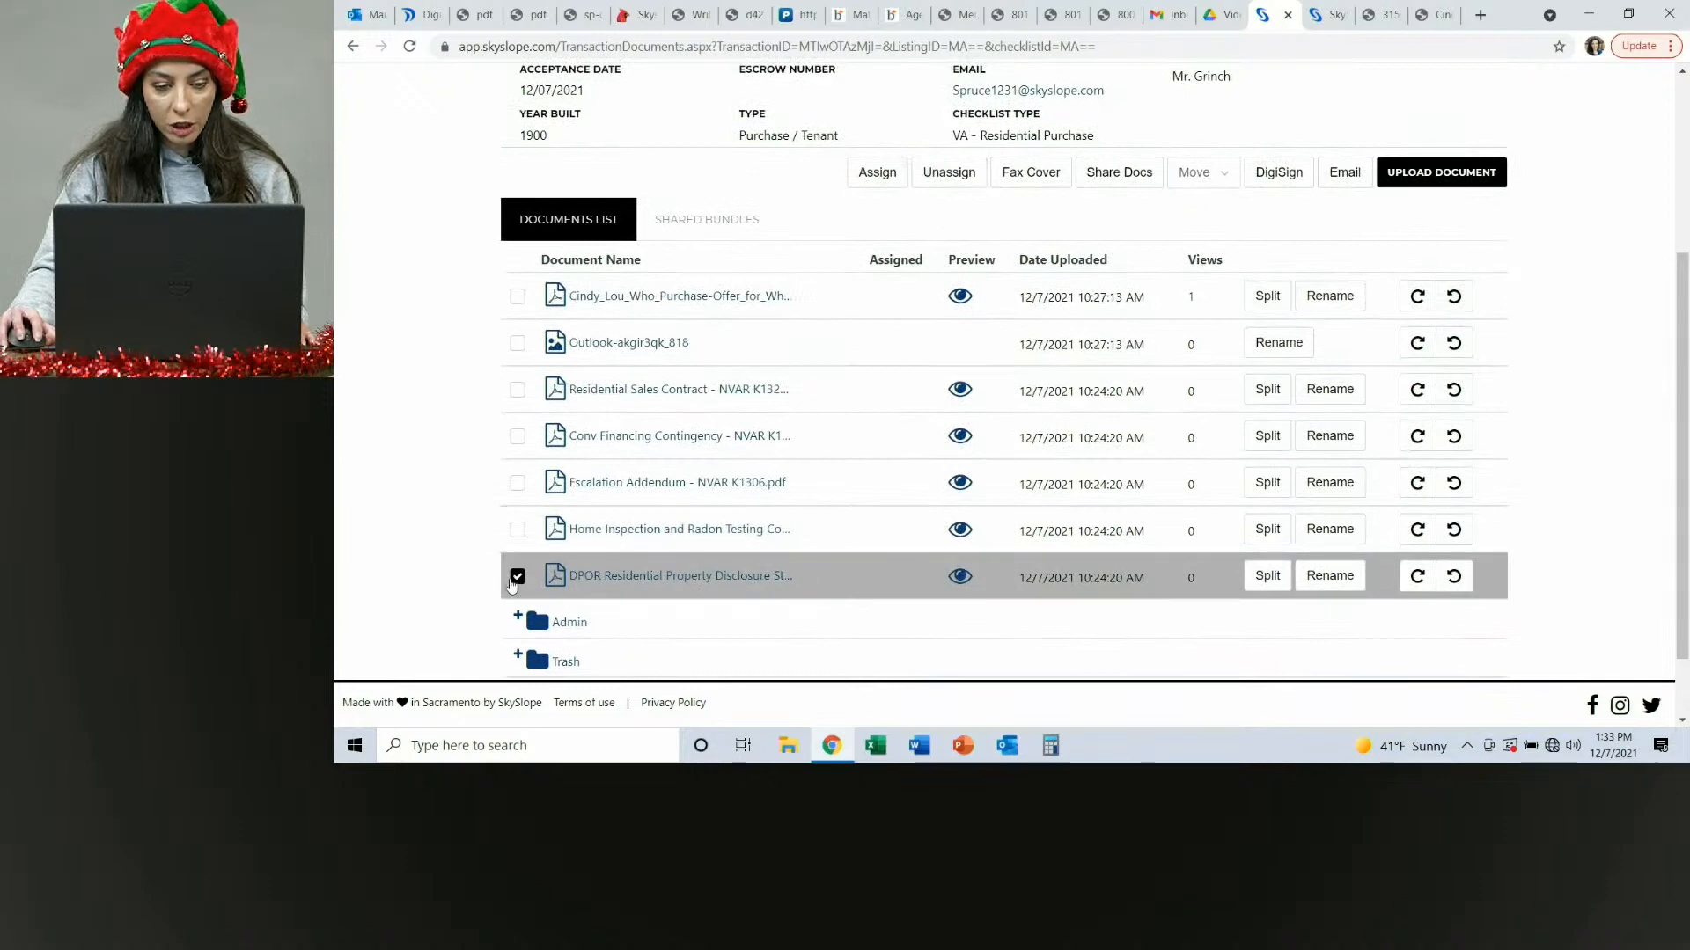
{"action": "left_click", "coordinate": [878, 173]}
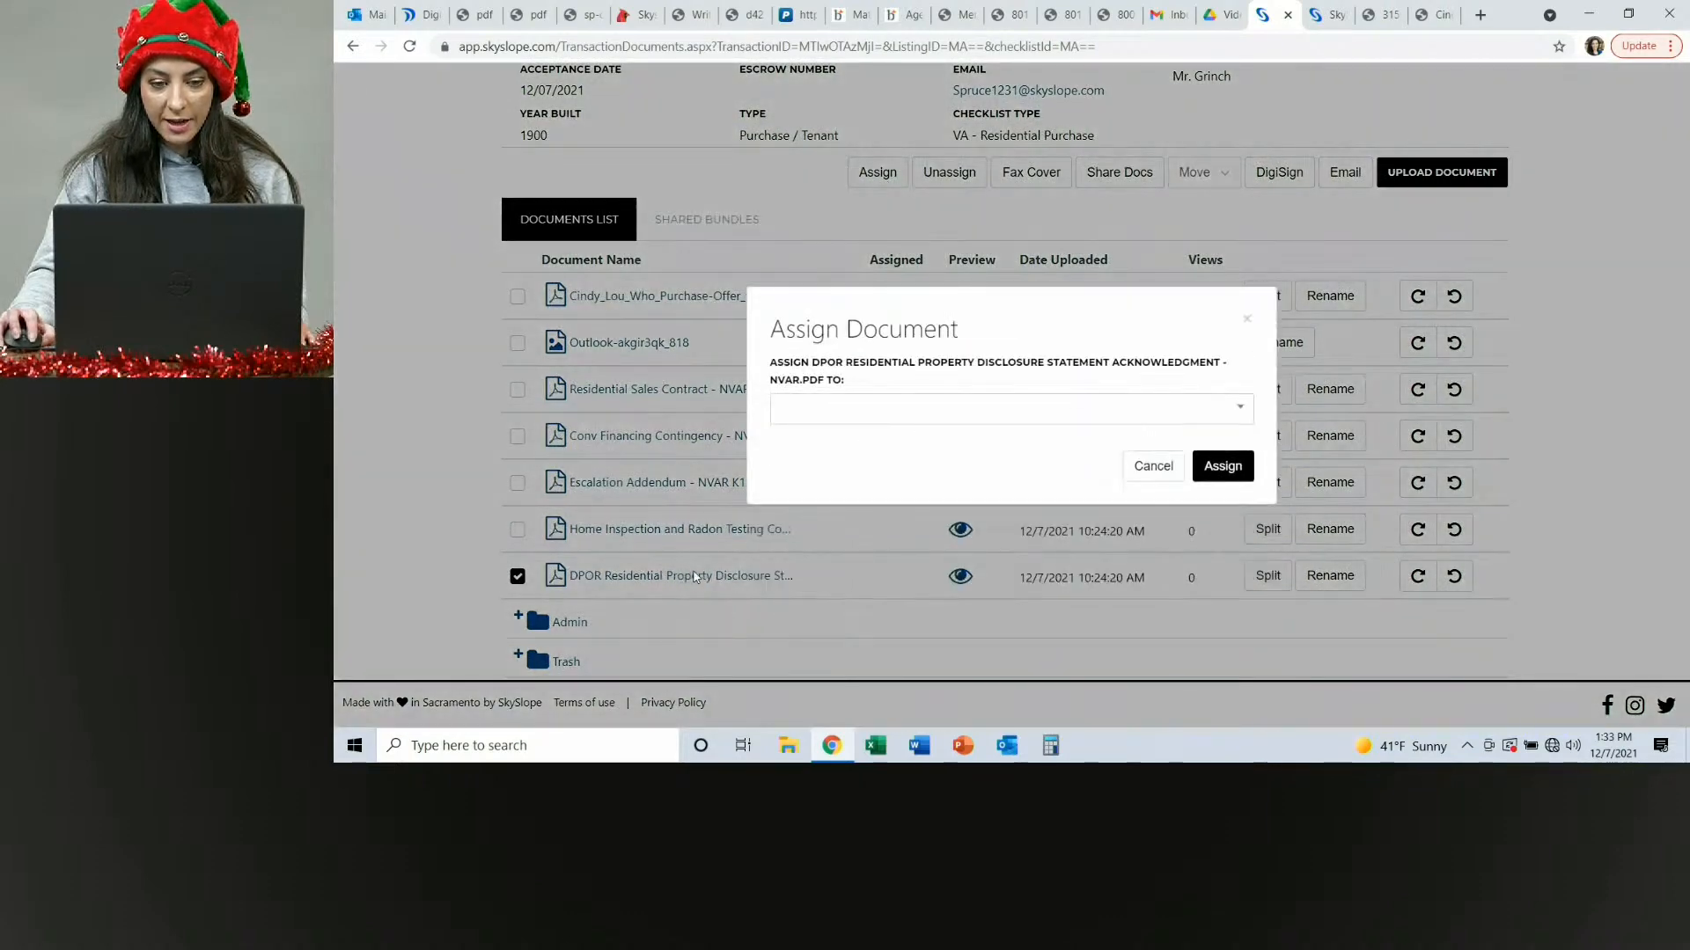
{"action": "left_click", "coordinate": [1226, 420]}
{"action": "scroll", "coordinate": [1012, 531], "scroll_direction": "down", "scroll_amount": 3}
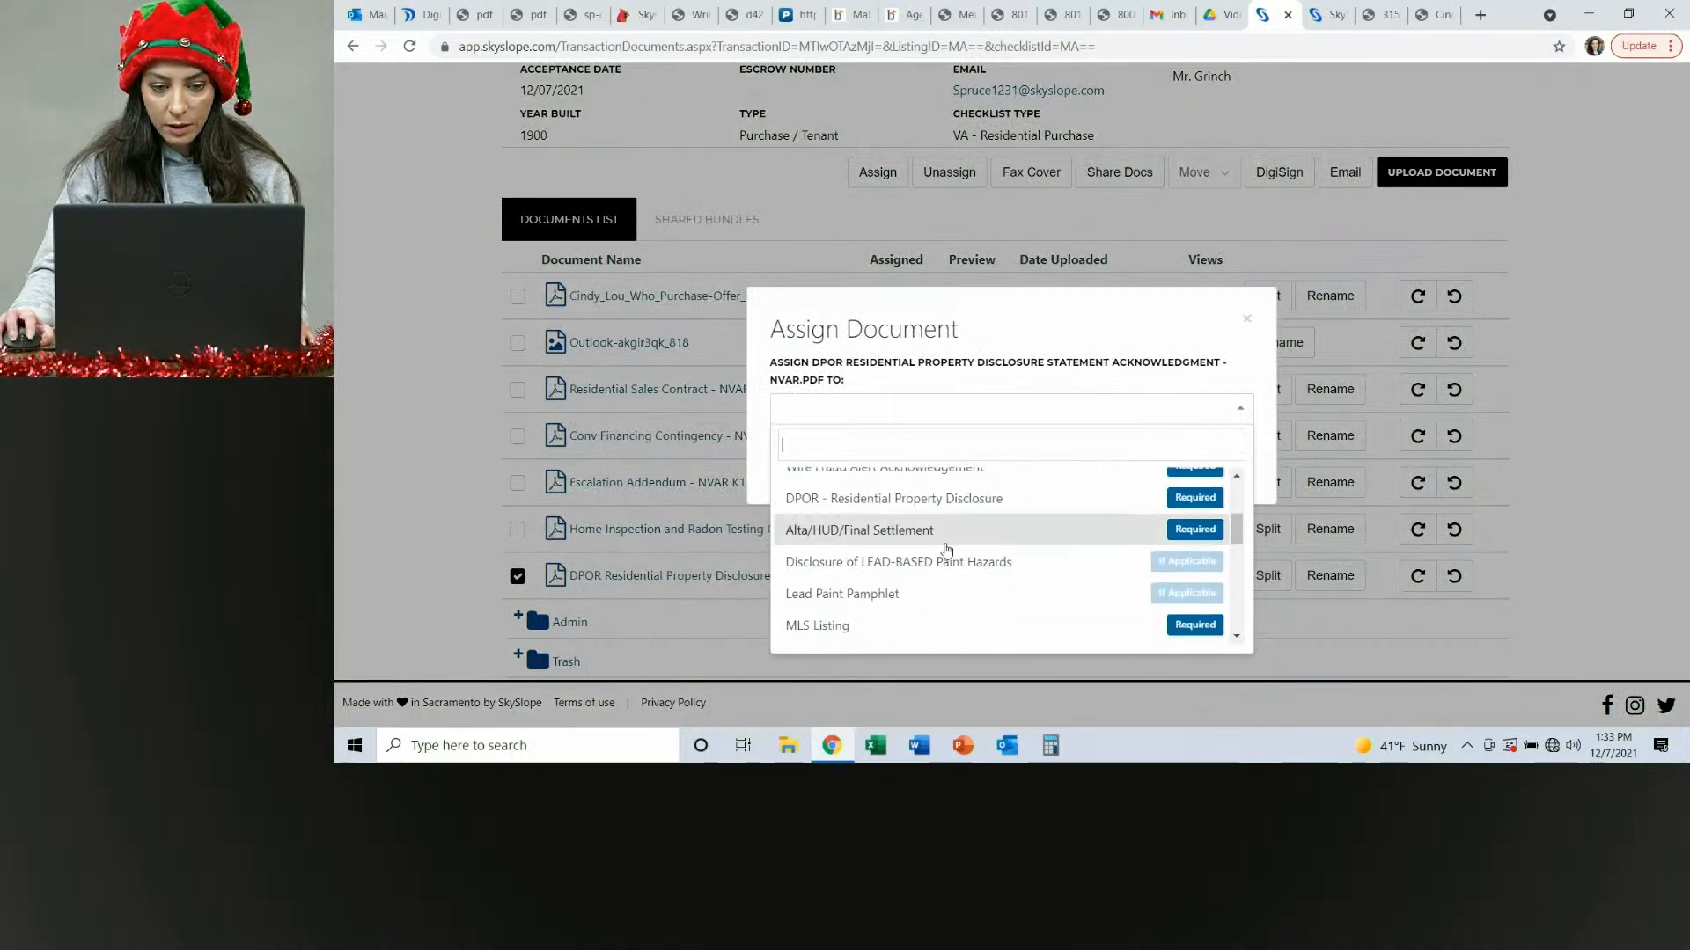
{"action": "left_click", "coordinate": [949, 500]}
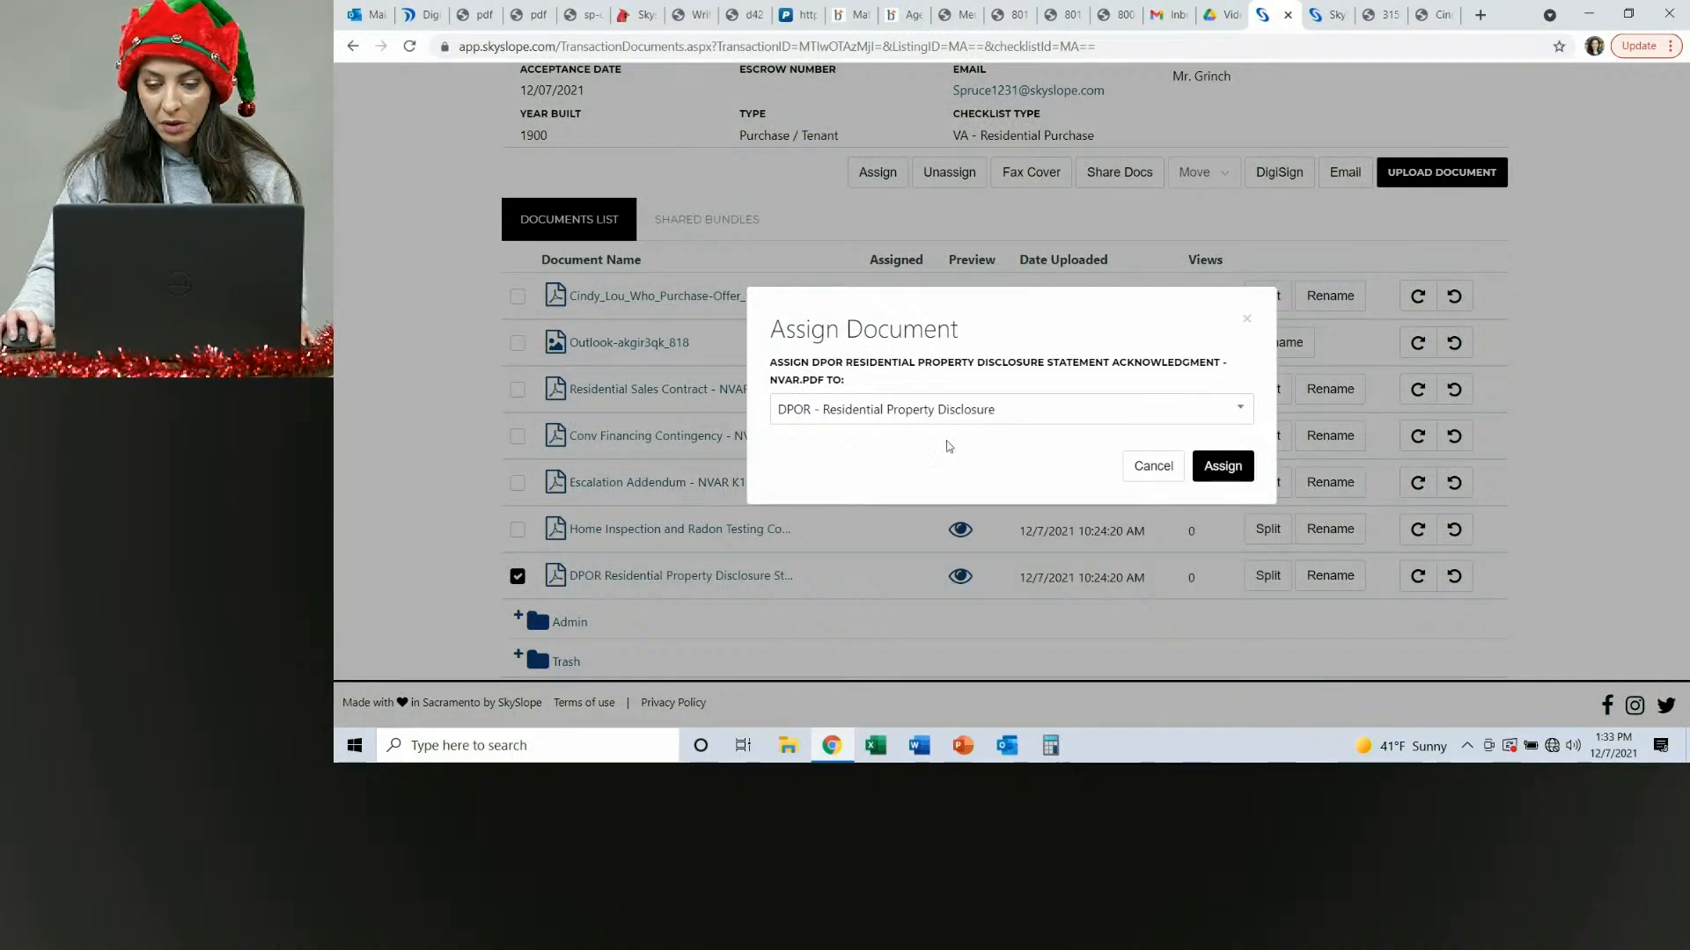
{"action": "left_click", "coordinate": [1223, 469]}
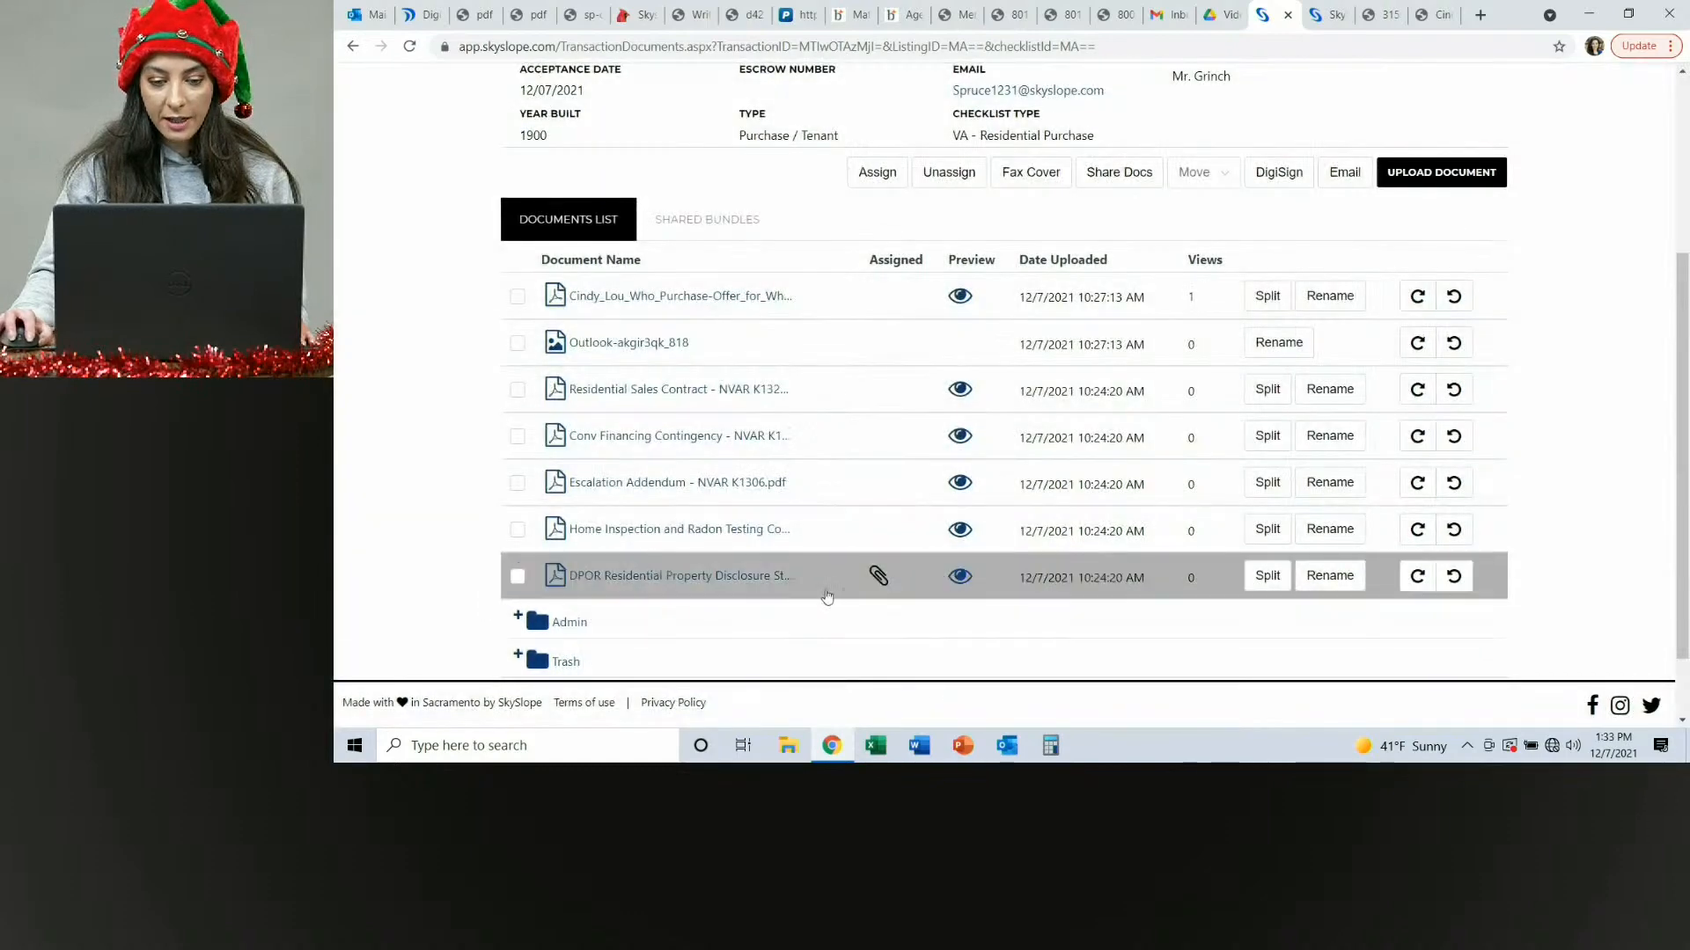
Attach the Residential Sales Contract - NVAR K1321 document to the Ratif Contract & All Addenda checklist item.
{"action": "mouse_move", "coordinate": [873, 576]}
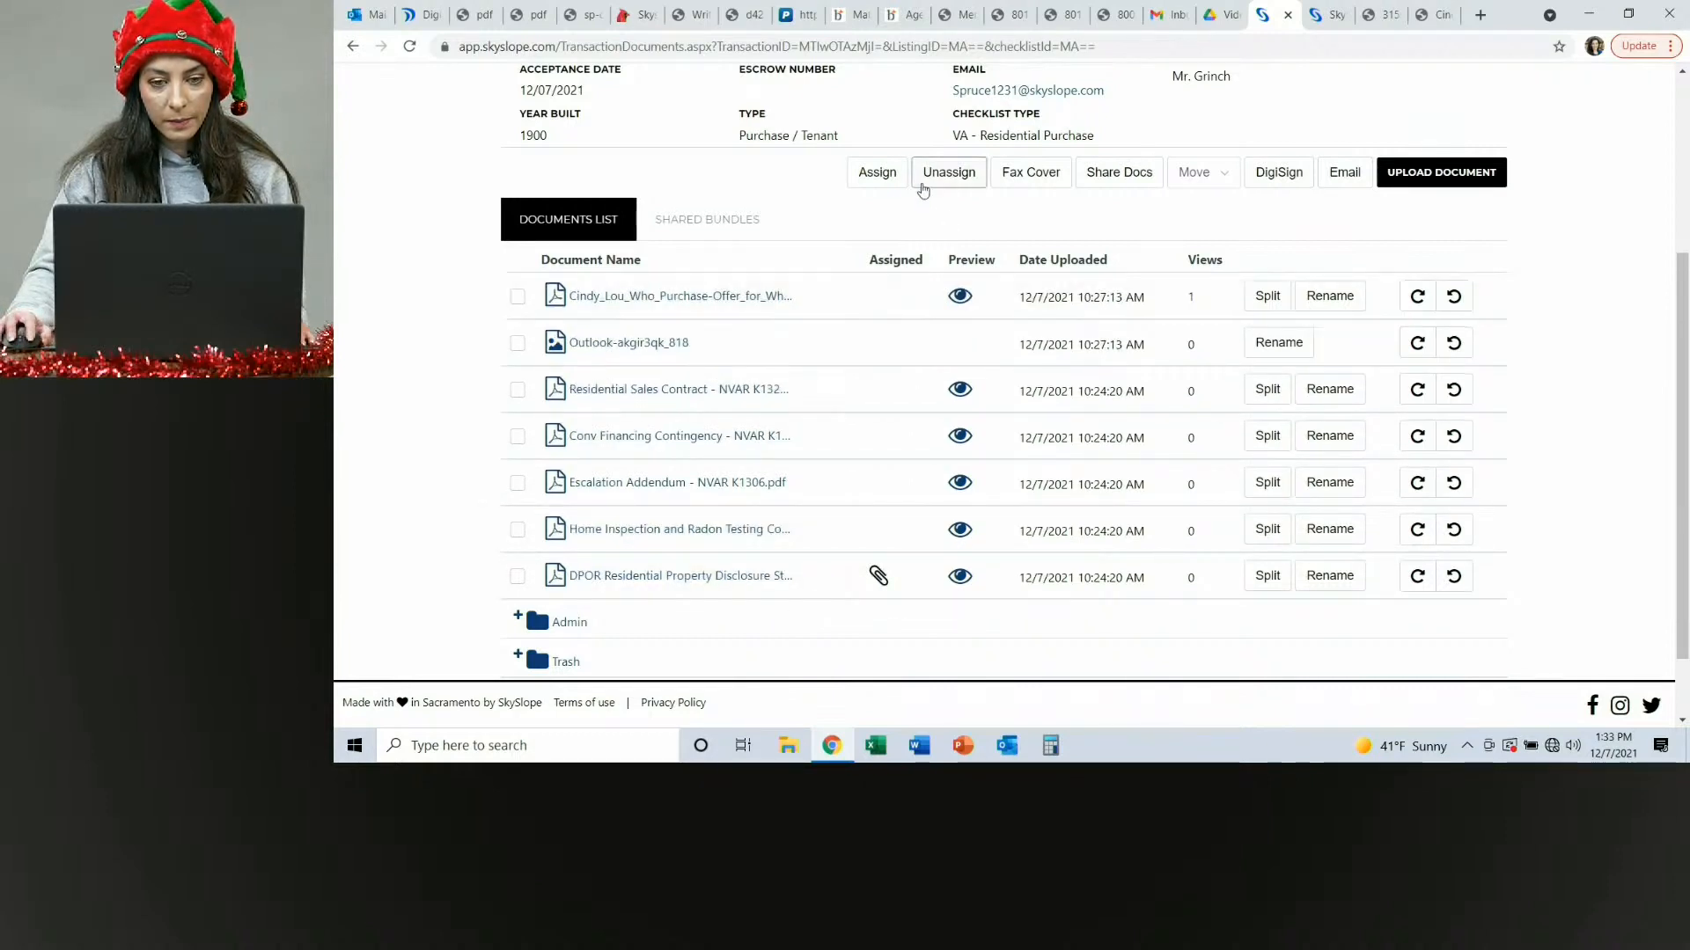
{"action": "left_click", "coordinate": [880, 180]}
{"action": "scroll", "coordinate": [864, 352], "scroll_direction": "up", "scroll_amount": 3}
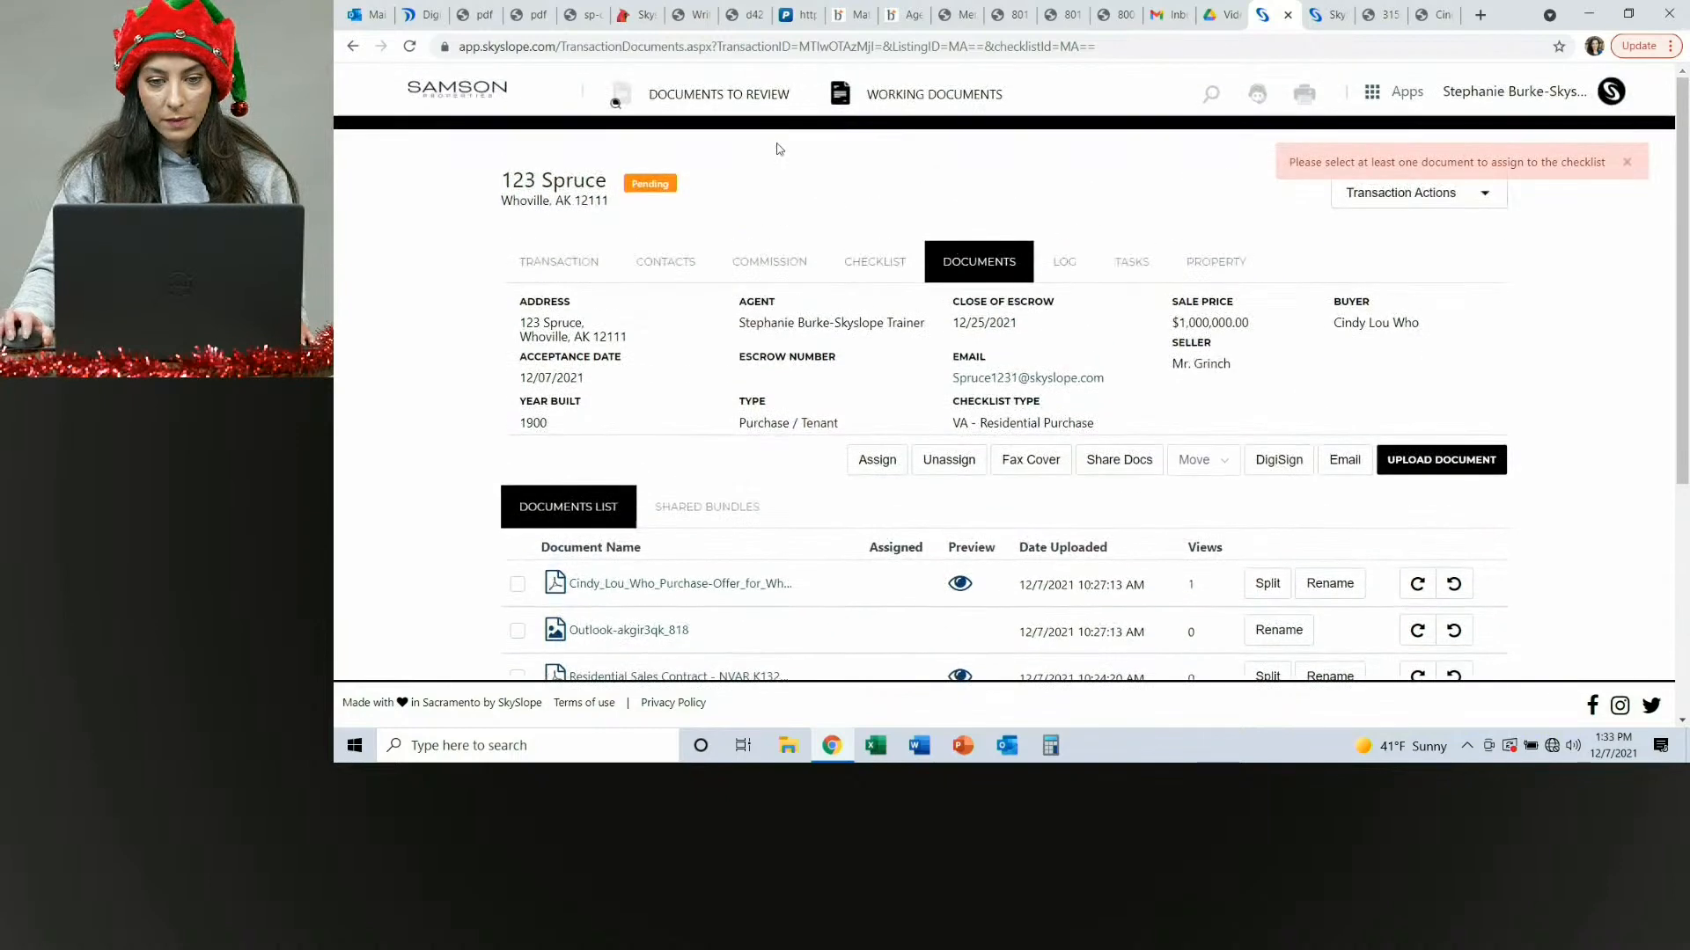
{"action": "left_click", "coordinate": [876, 261]}
{"action": "scroll", "coordinate": [741, 503], "scroll_direction": "down", "scroll_amount": 2}
{"action": "scroll", "coordinate": [741, 504], "scroll_direction": "down", "scroll_amount": 3}
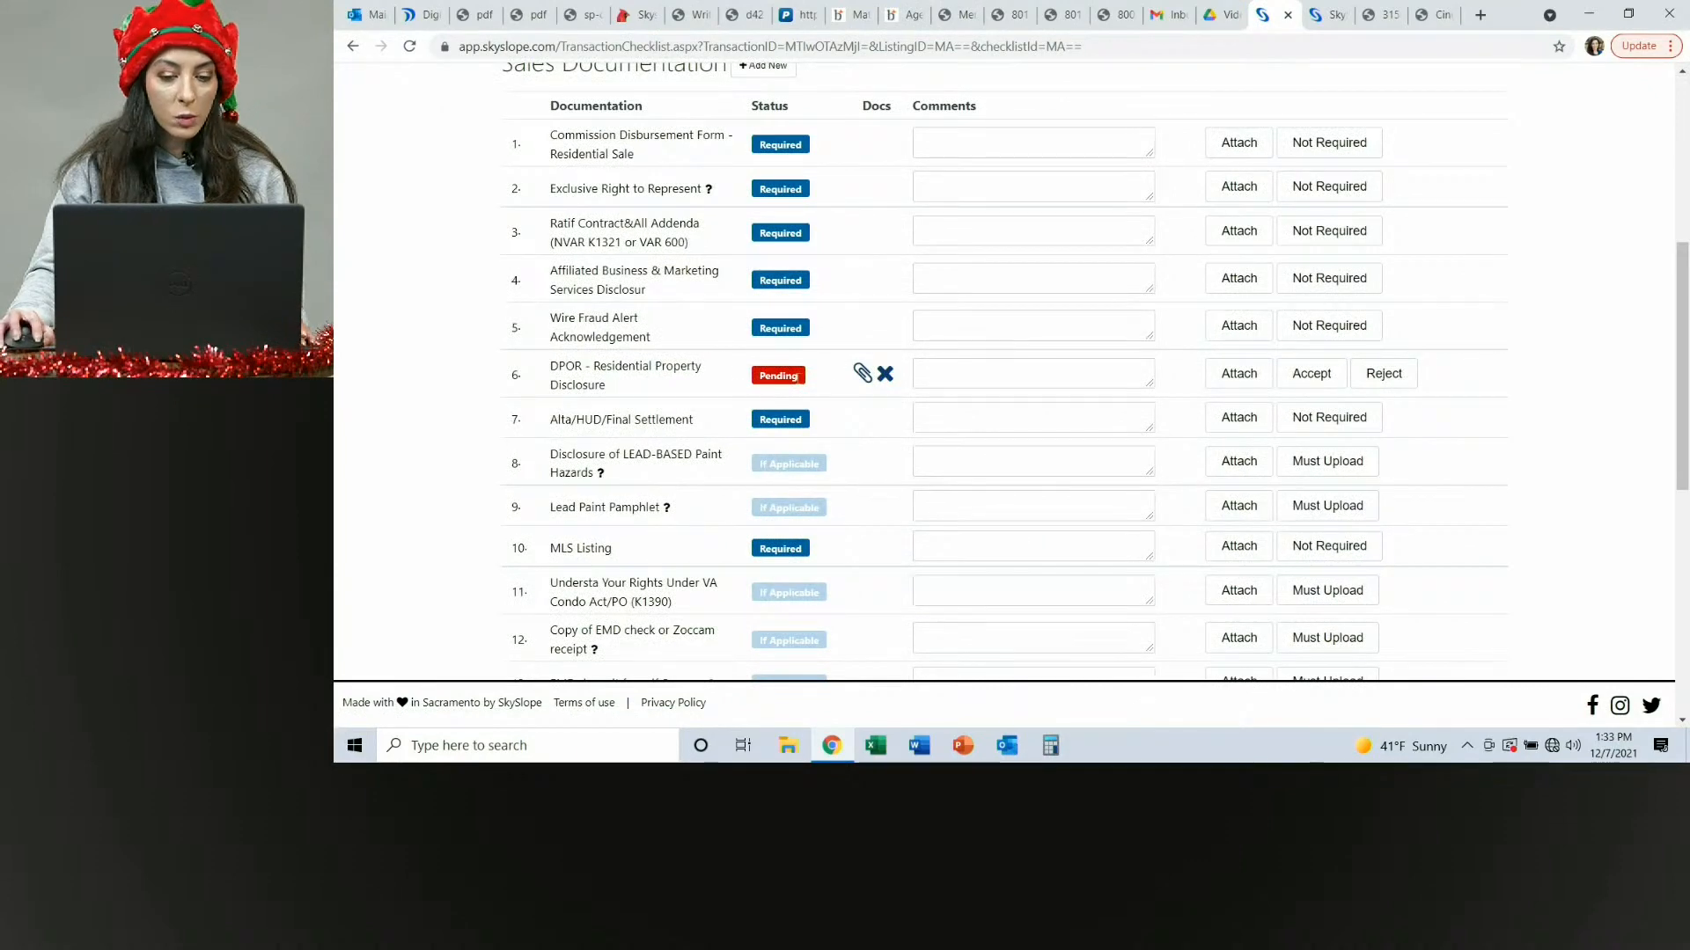
{"action": "scroll", "coordinate": [573, 397], "scroll_direction": "up", "scroll_amount": 2}
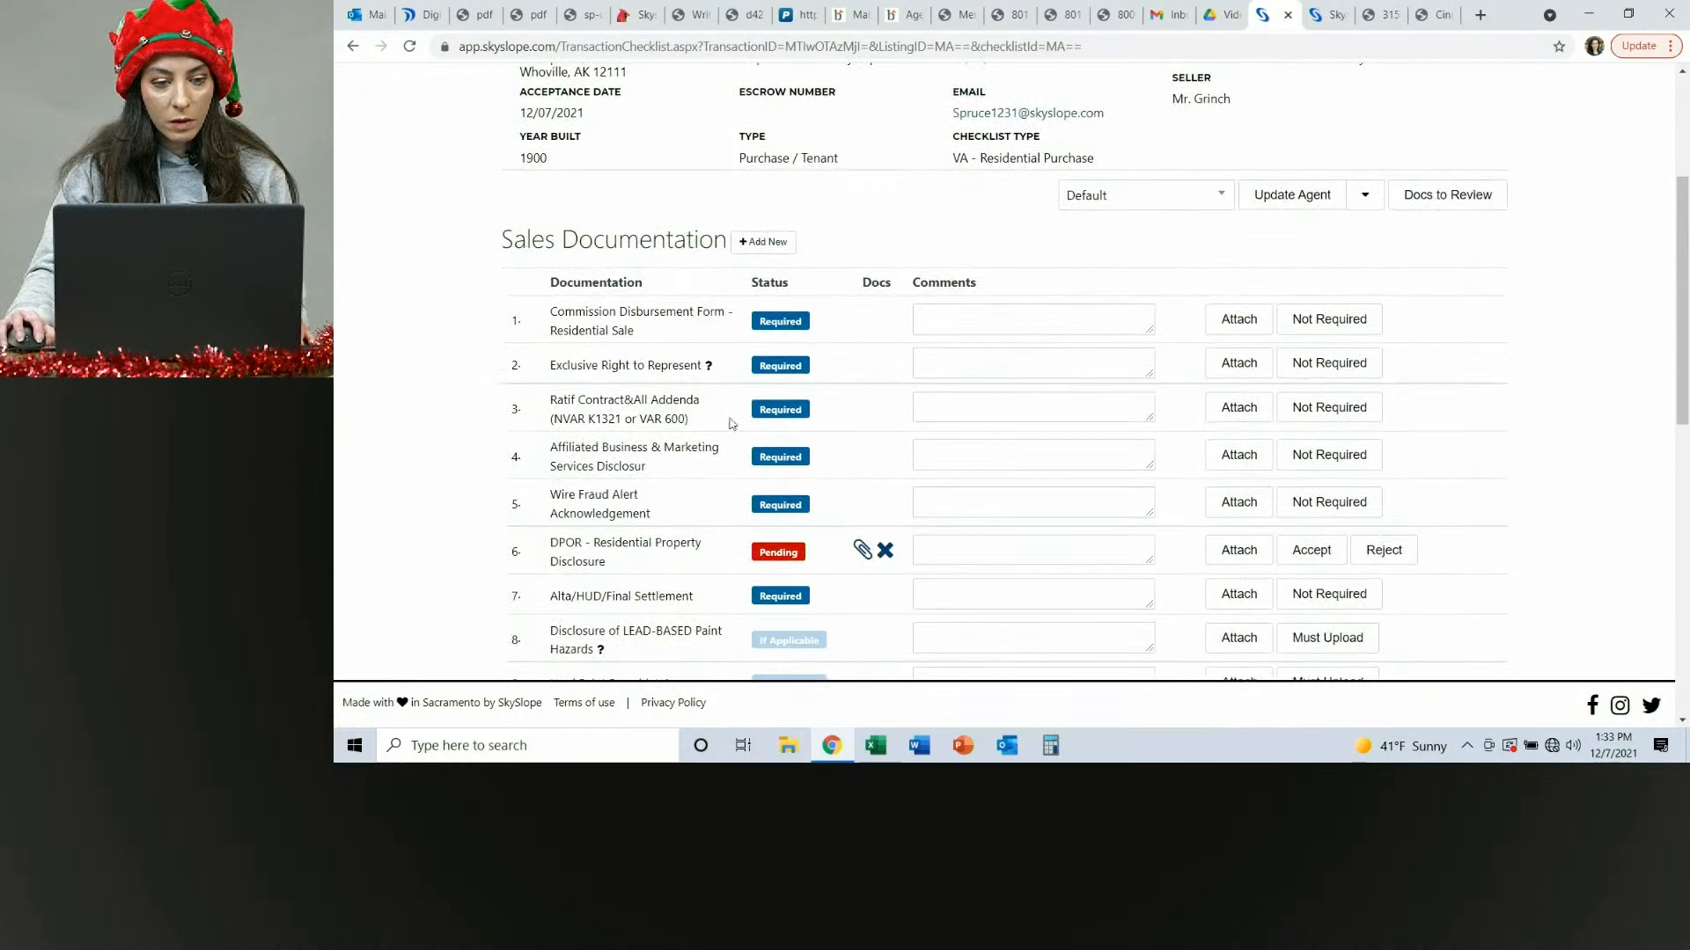
{"action": "left_click", "coordinate": [1239, 417]}
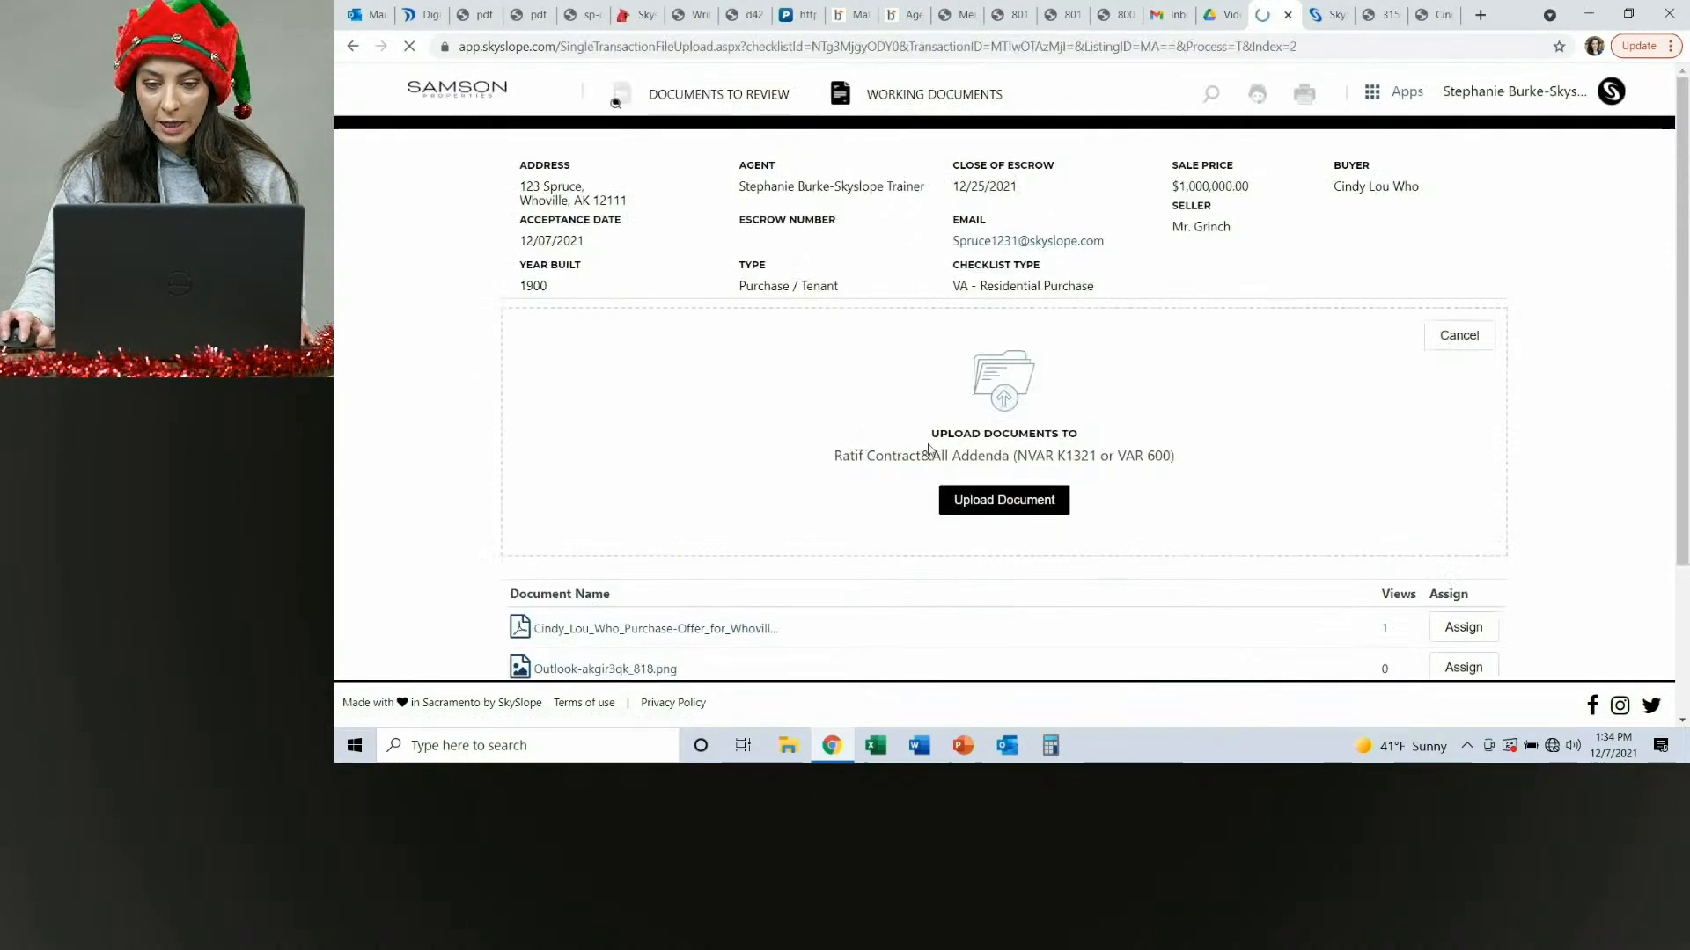
{"action": "scroll", "coordinate": [551, 485], "scroll_direction": "down", "scroll_amount": 2}
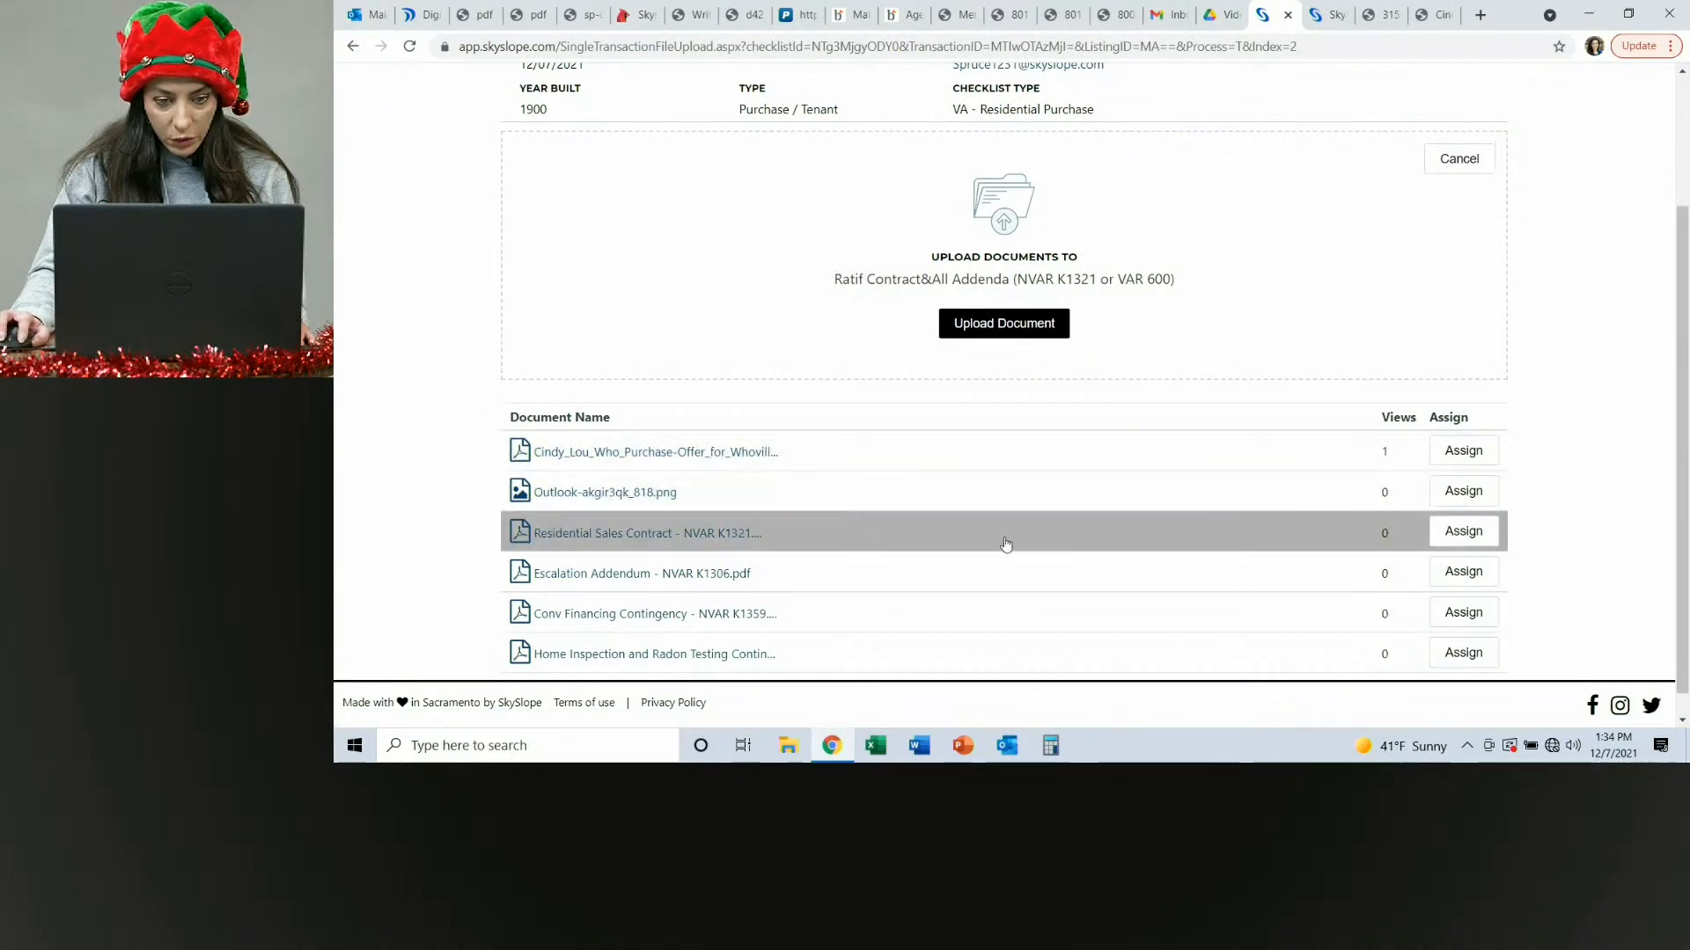
{"action": "left_click", "coordinate": [1469, 540]}
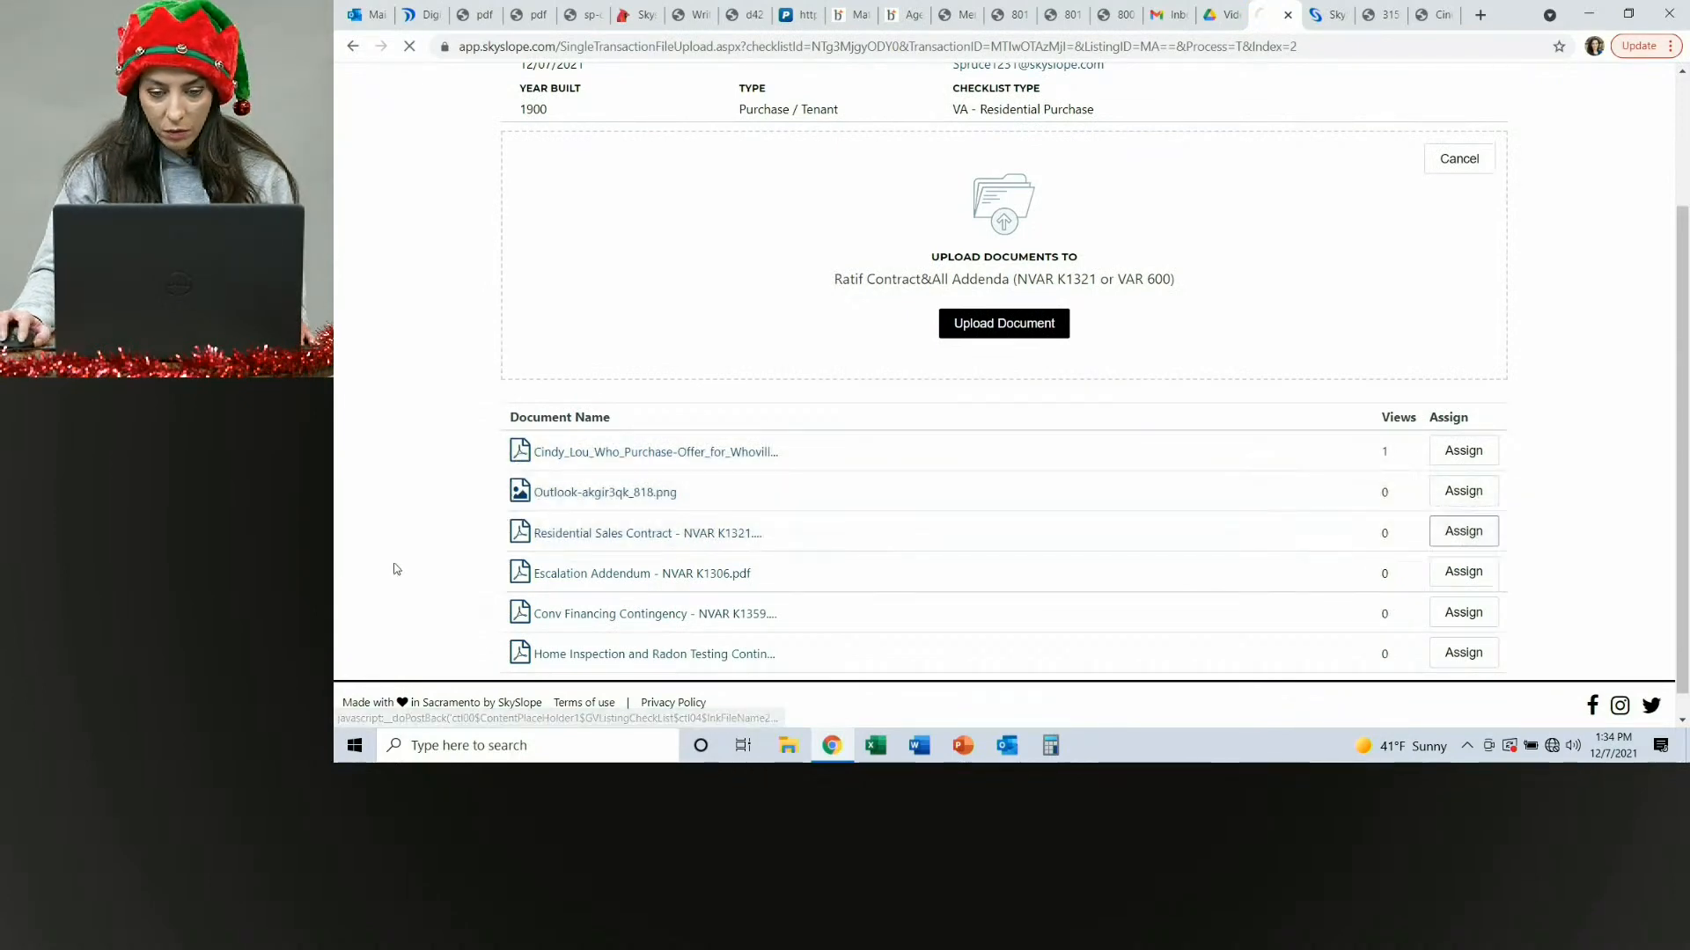
Scroll through the full sales documentation checklist to review its items.
{"action": "scroll", "coordinate": [868, 500], "scroll_direction": "down", "scroll_amount": 3}
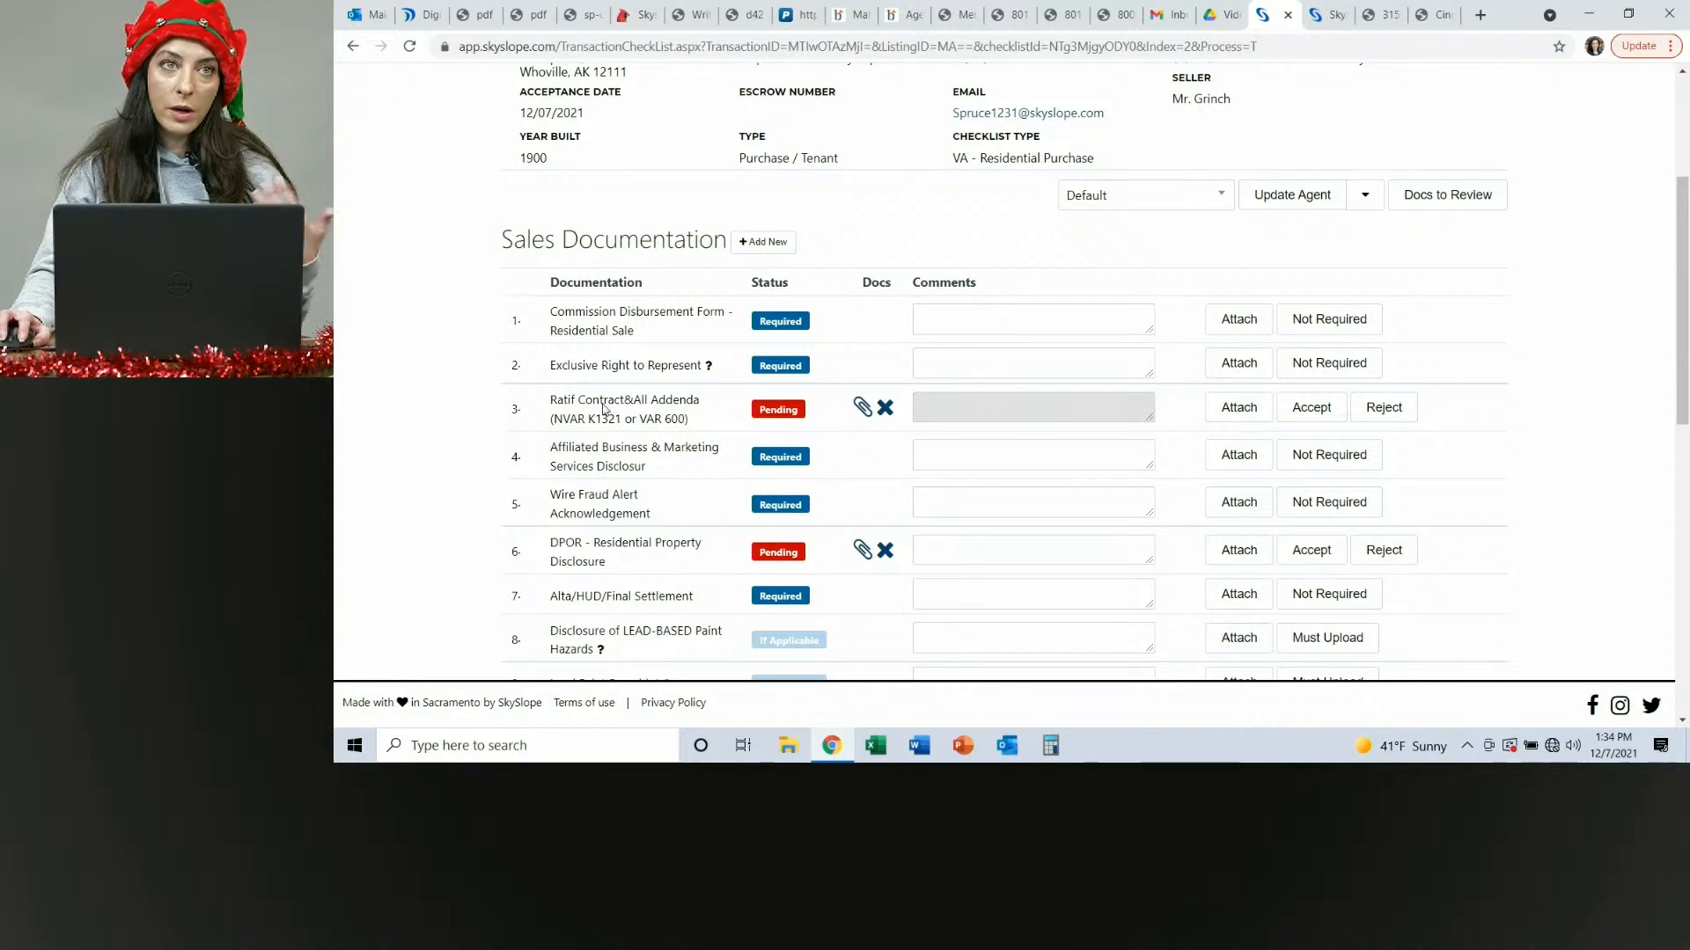
{"action": "scroll", "coordinate": [656, 440], "scroll_direction": "down", "scroll_amount": 8}
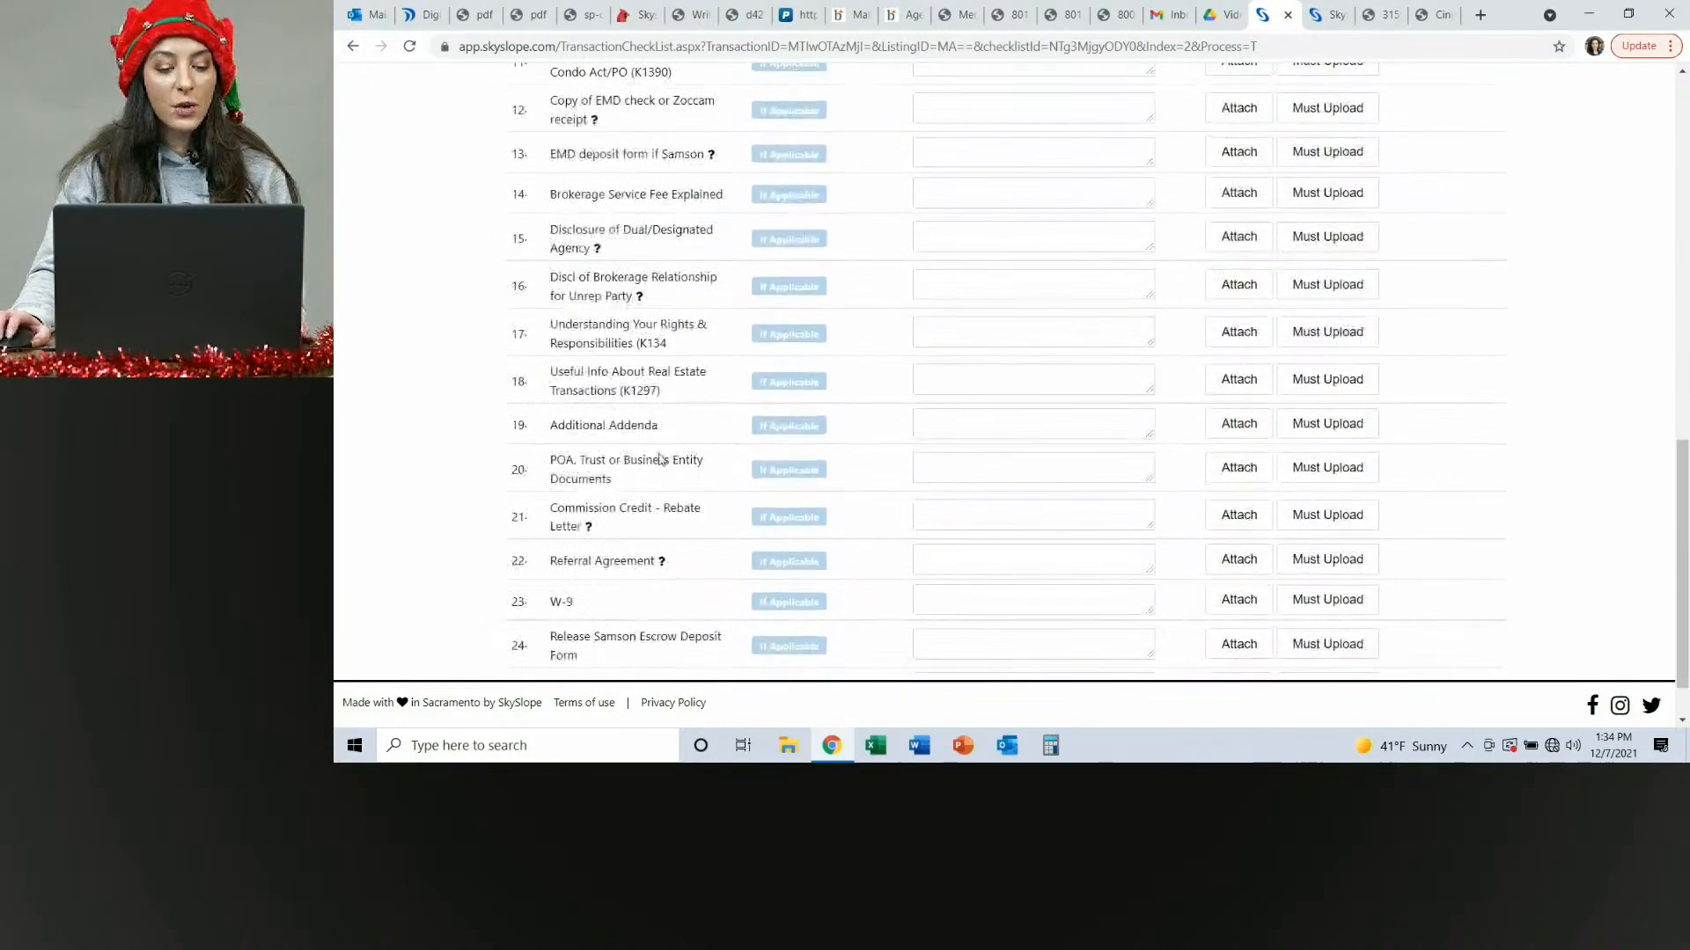
{"action": "scroll", "coordinate": [660, 462], "scroll_direction": "down", "scroll_amount": 1}
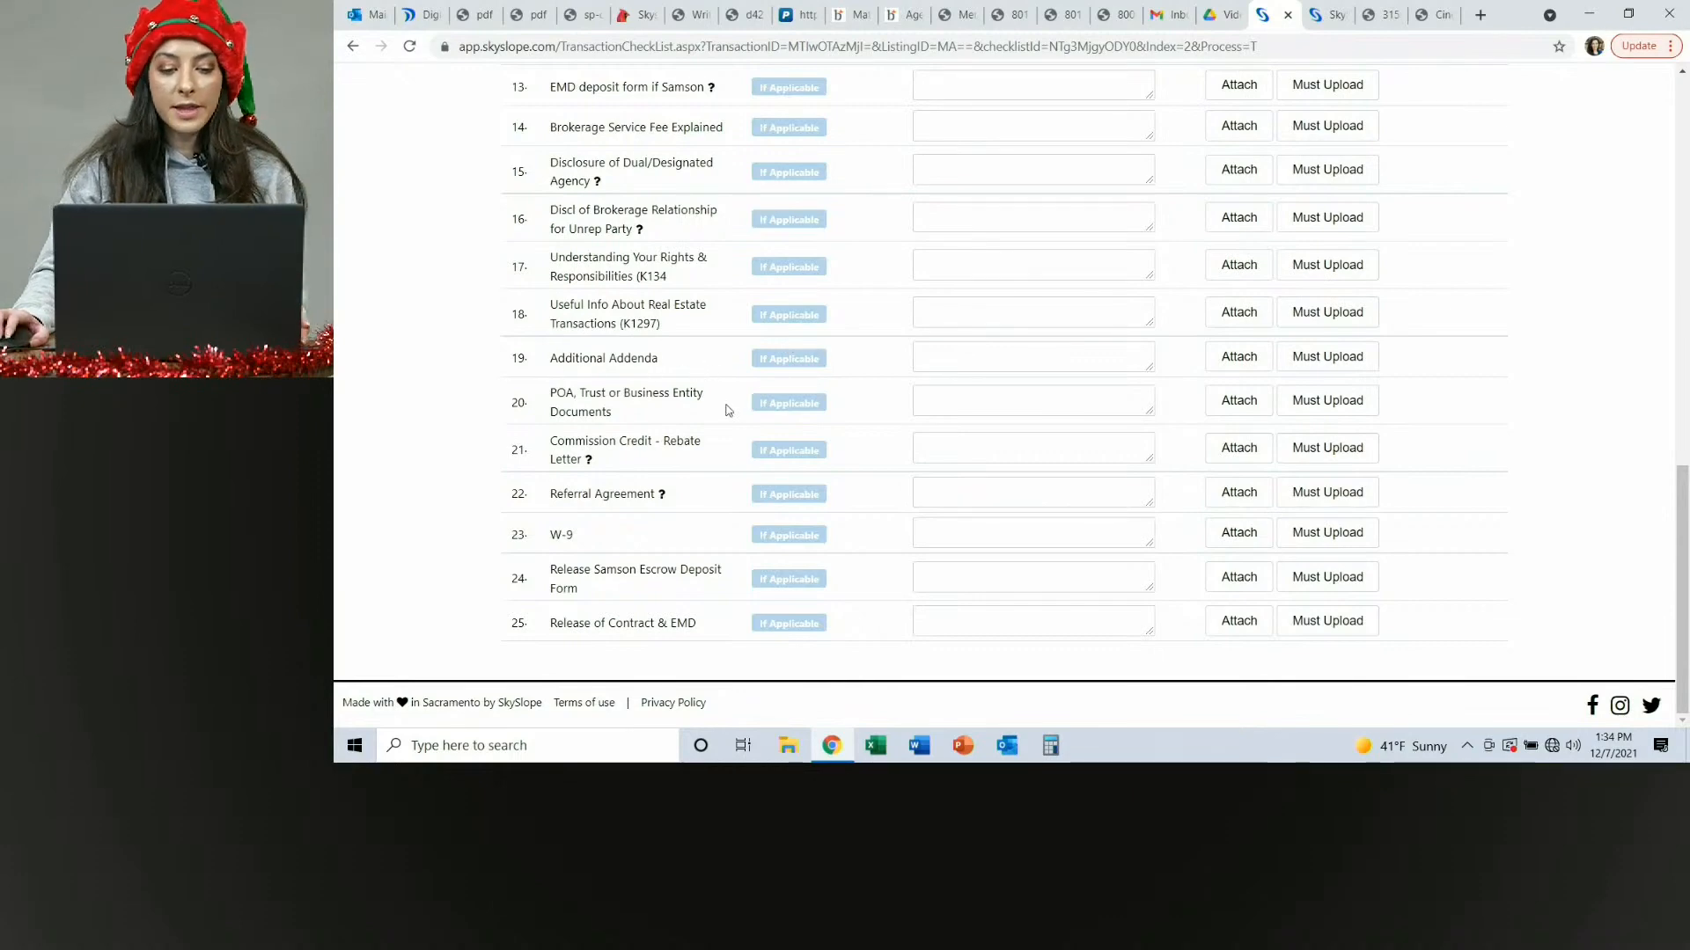
{"action": "scroll", "coordinate": [1034, 437], "scroll_direction": "up", "scroll_amount": 10}
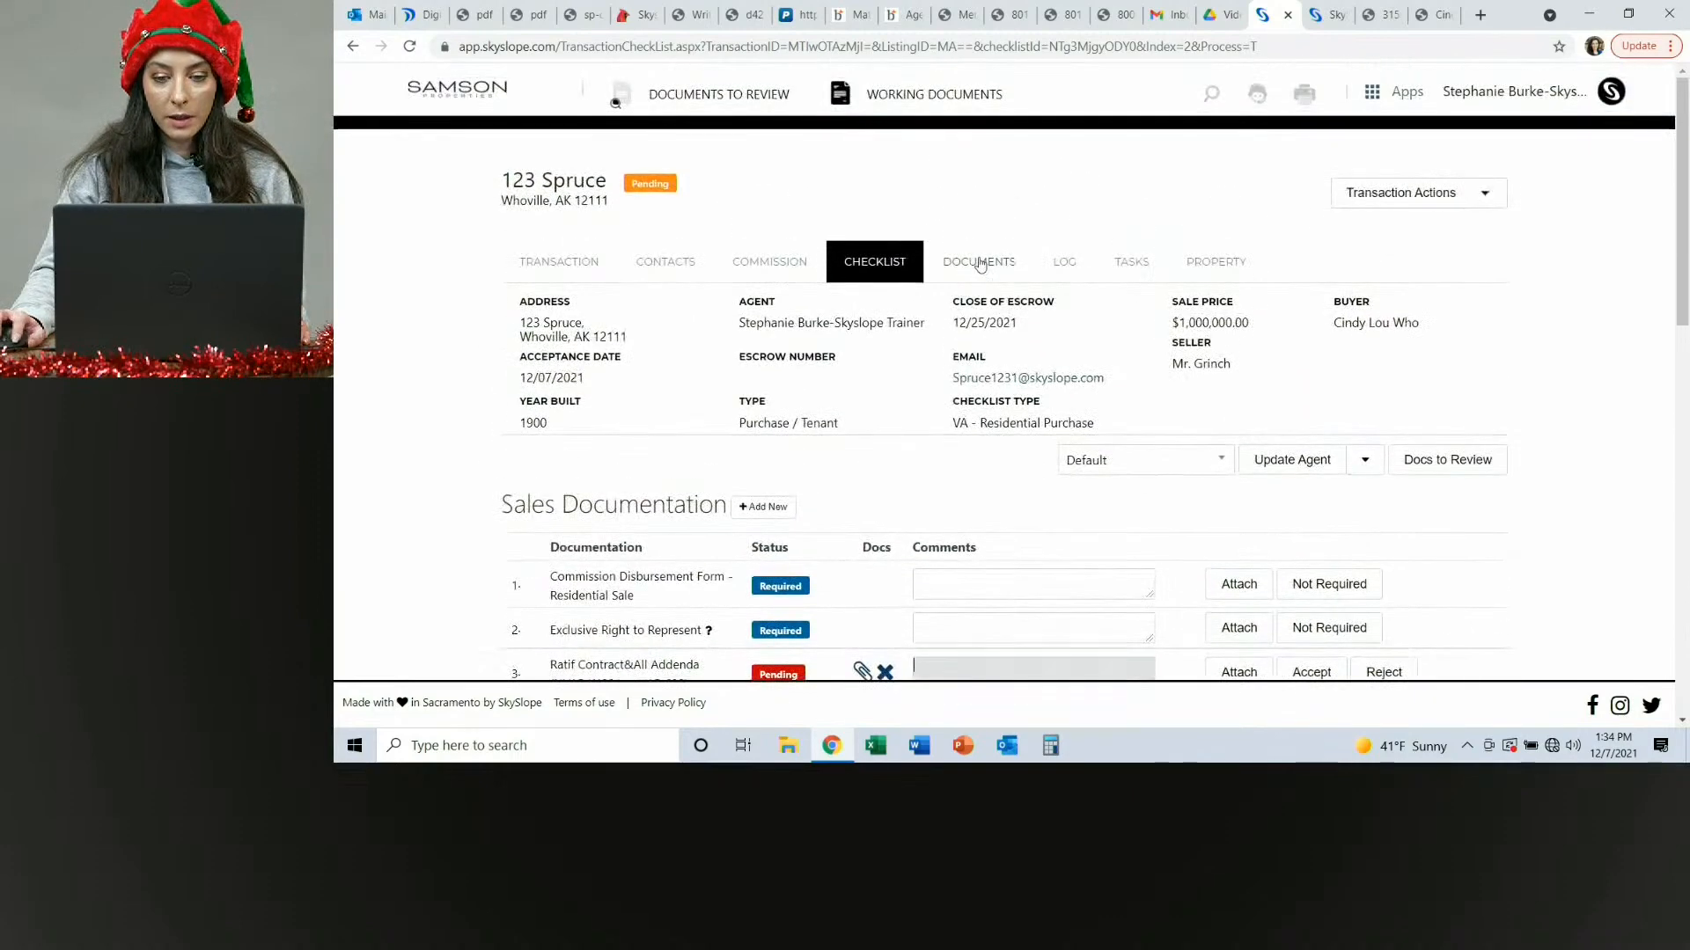
Move the Outlook-akgir3qk_818 image from the documents list to the Trash folder.
{"action": "left_click", "coordinate": [983, 278]}
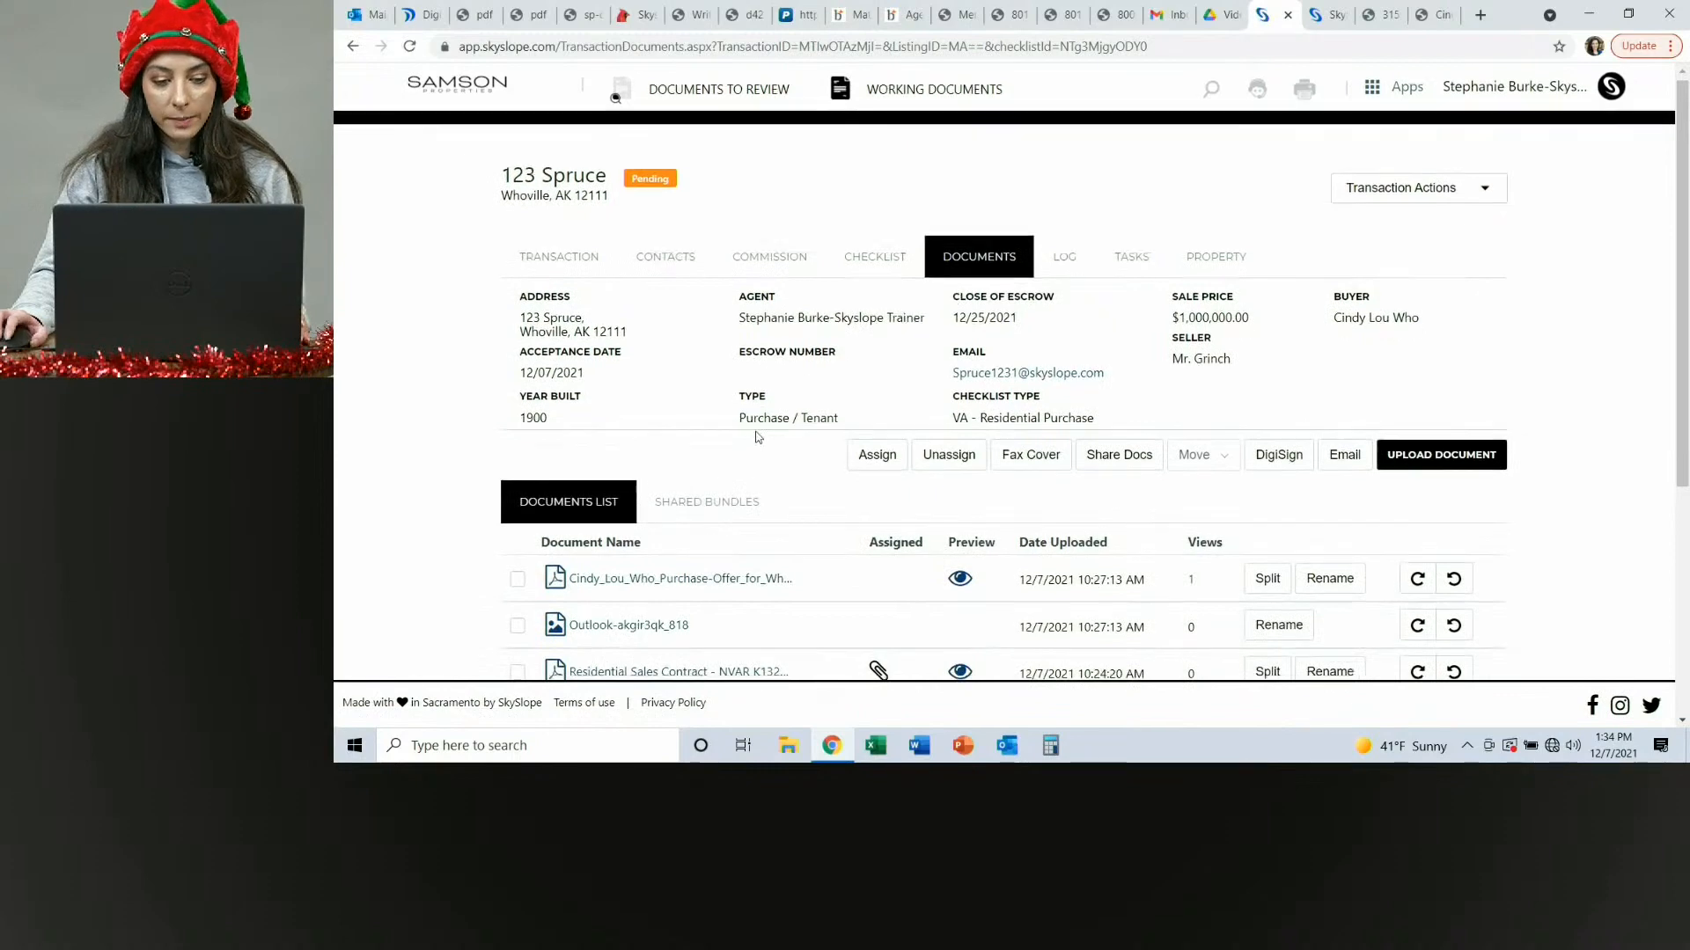
{"action": "scroll", "coordinate": [757, 436], "scroll_direction": "down", "scroll_amount": 4}
{"action": "scroll", "coordinate": [665, 423], "scroll_direction": "up", "scroll_amount": 3}
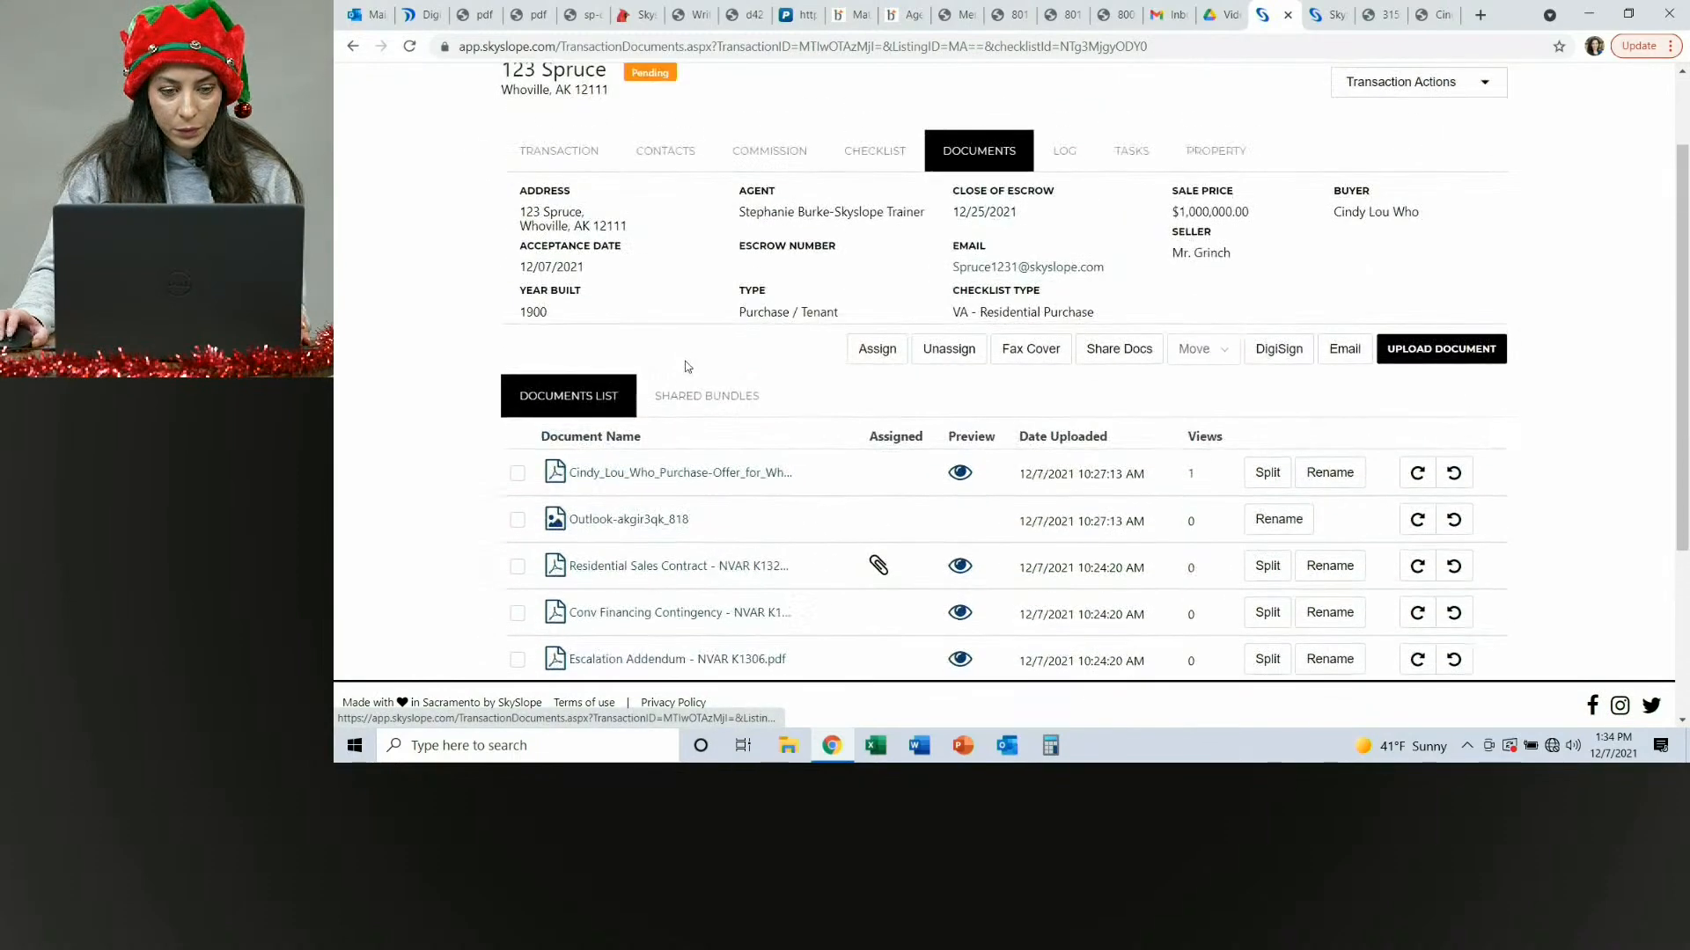
{"action": "scroll", "coordinate": [660, 502], "scroll_direction": "up", "scroll_amount": 2}
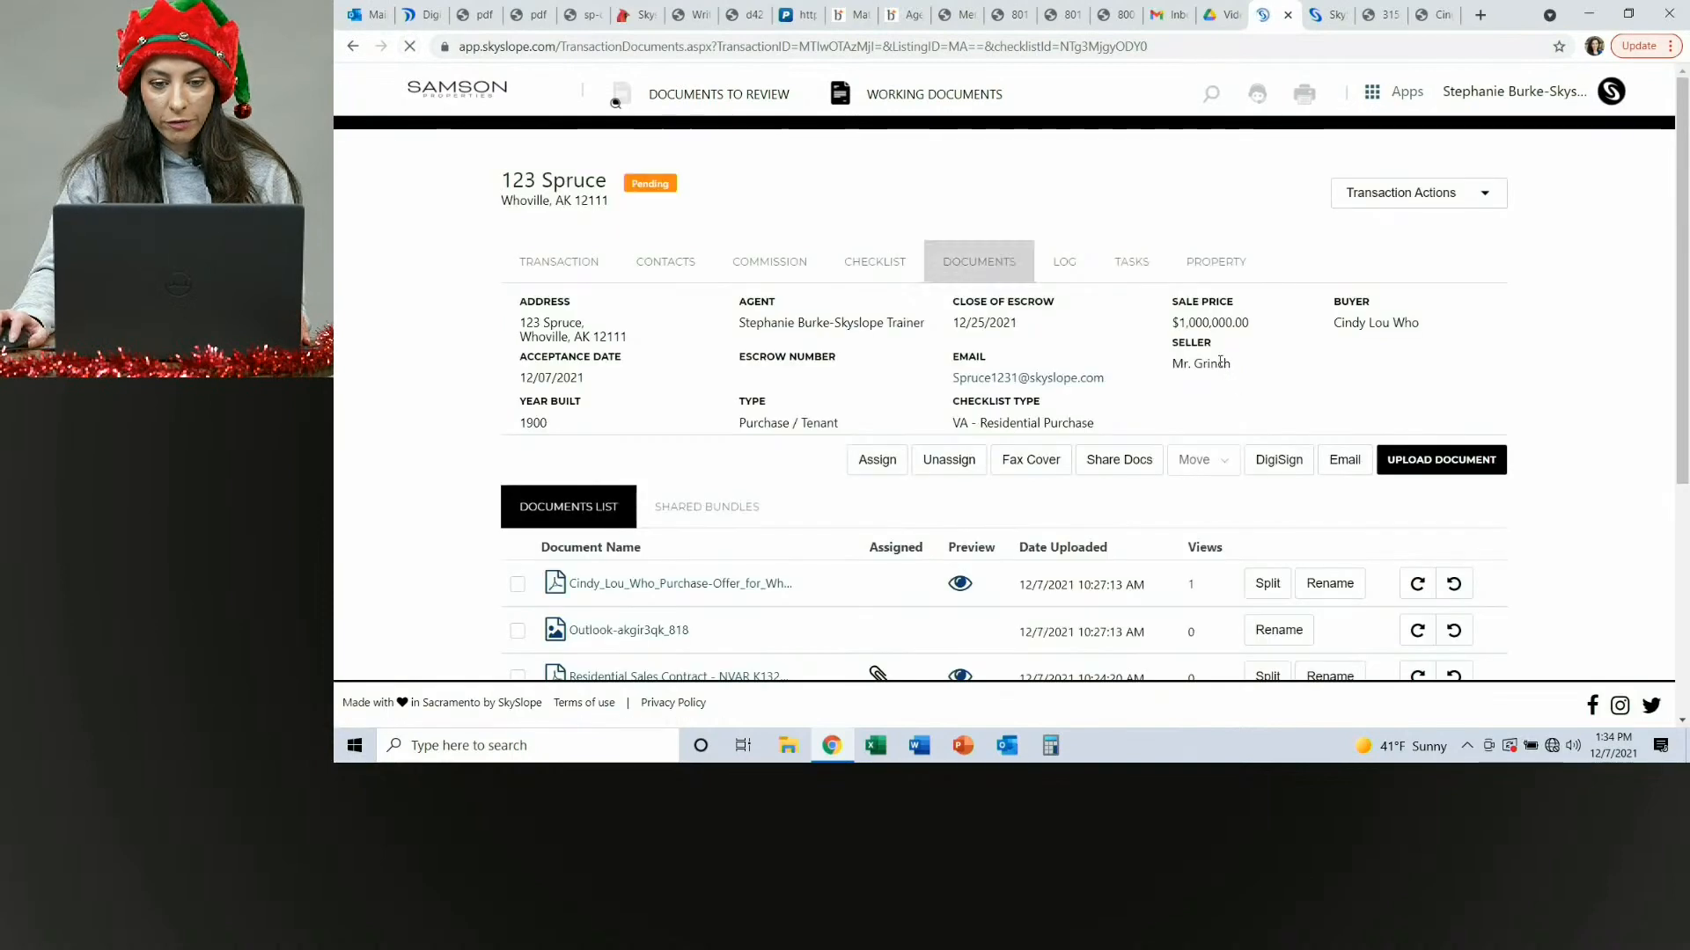
{"action": "scroll", "coordinate": [805, 392], "scroll_direction": "down", "scroll_amount": 4}
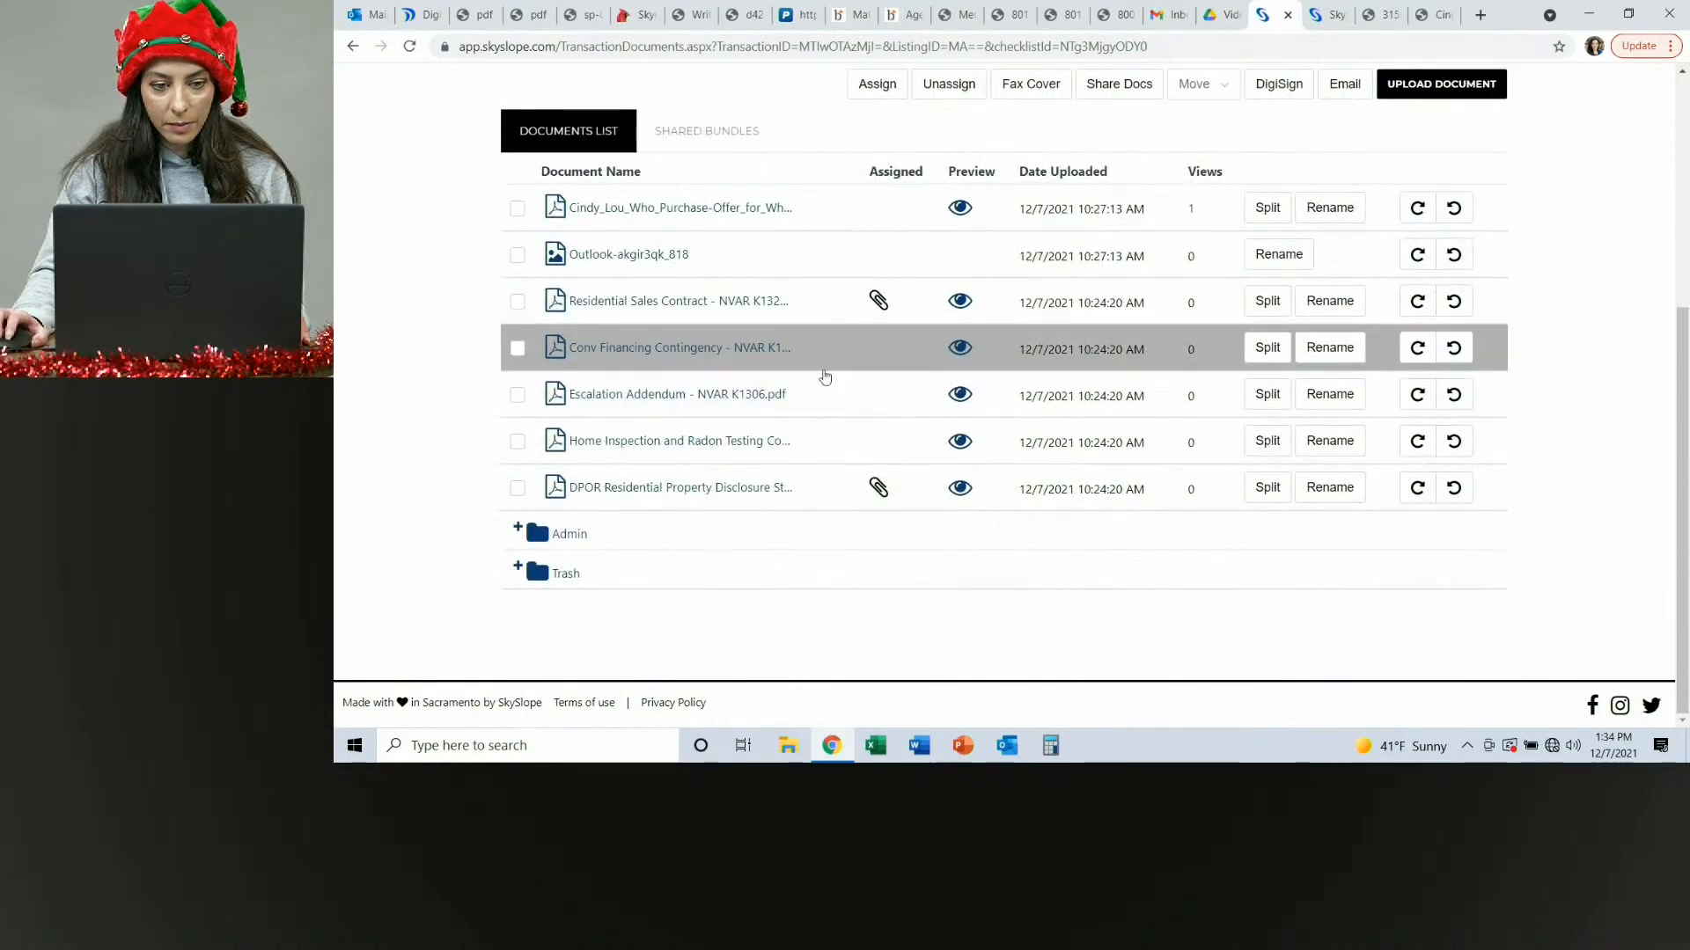
{"action": "scroll", "coordinate": [832, 369], "scroll_direction": "up", "scroll_amount": 2}
{"action": "scroll", "coordinate": [849, 353], "scroll_direction": "up", "scroll_amount": 1}
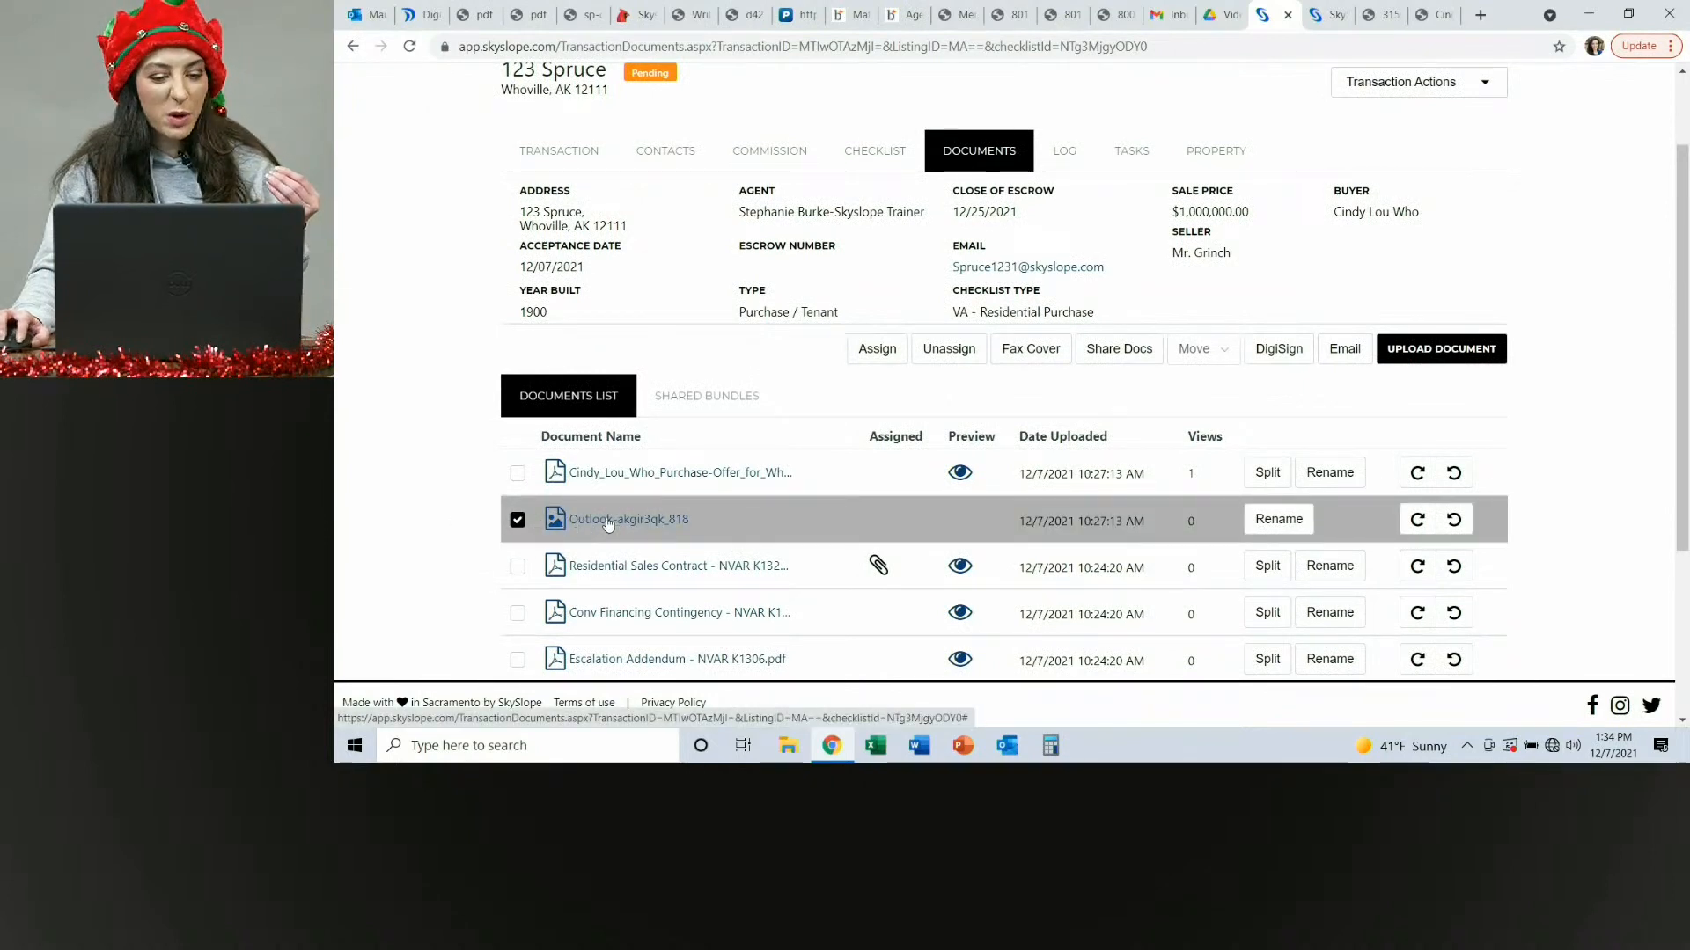
{"action": "left_click", "coordinate": [1219, 355]}
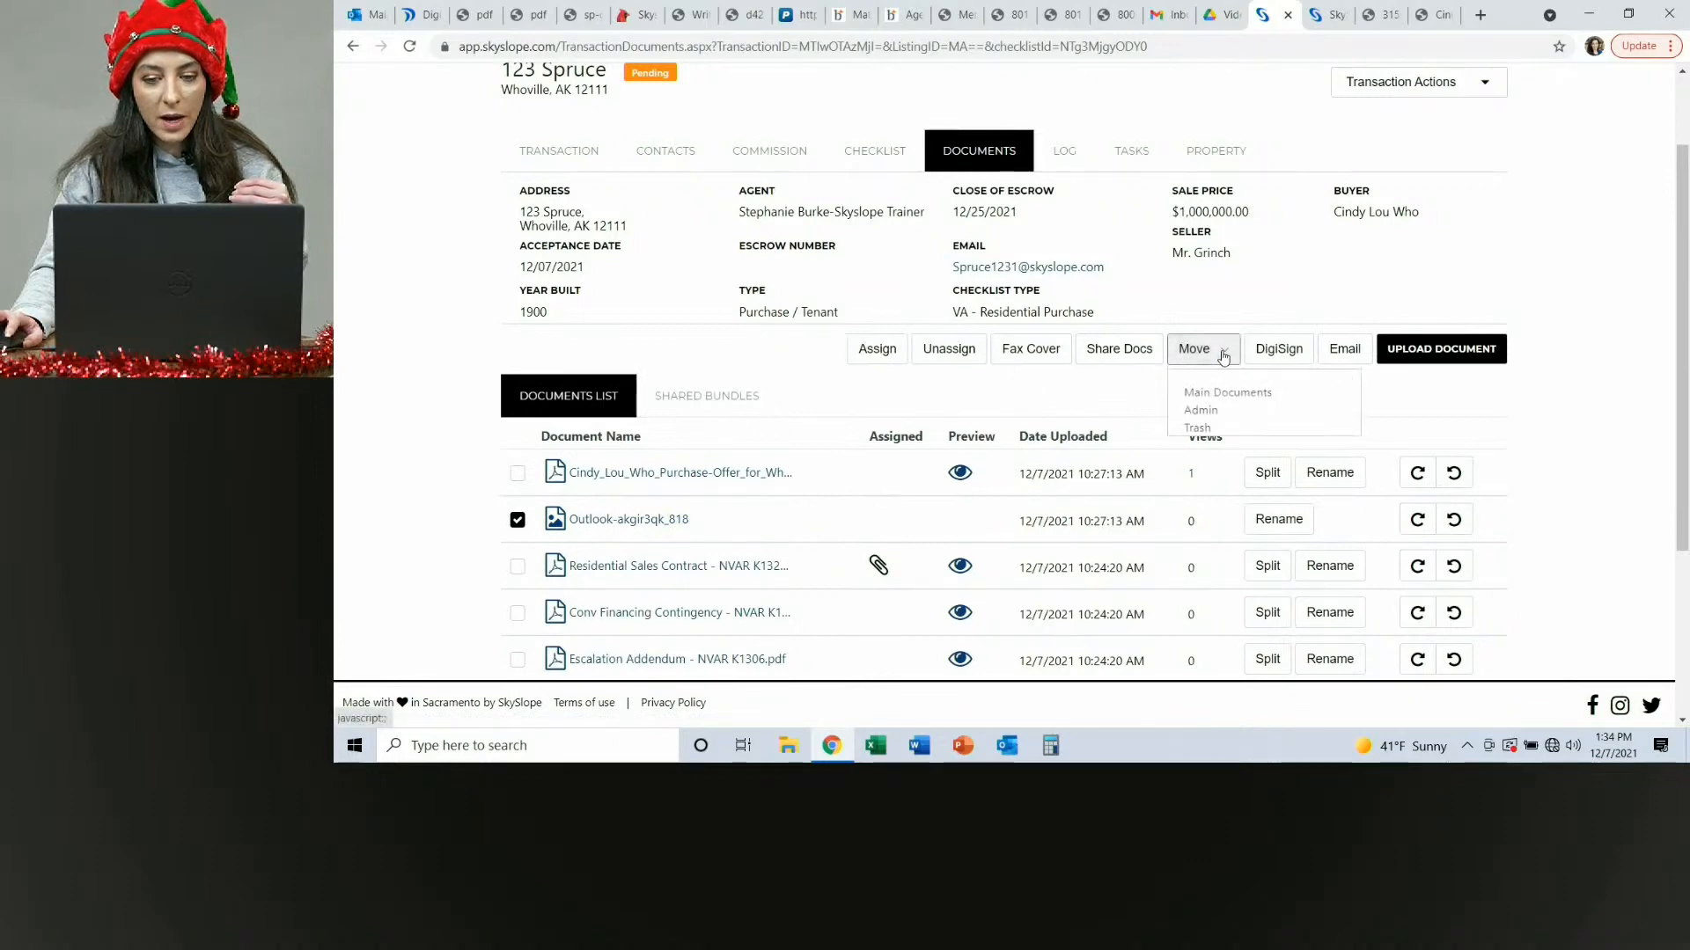
{"action": "left_click", "coordinate": [1200, 429]}
Expand the Trash folder to check its contents, then collapse it.
{"action": "scroll", "coordinate": [770, 455], "scroll_direction": "down", "scroll_amount": 2}
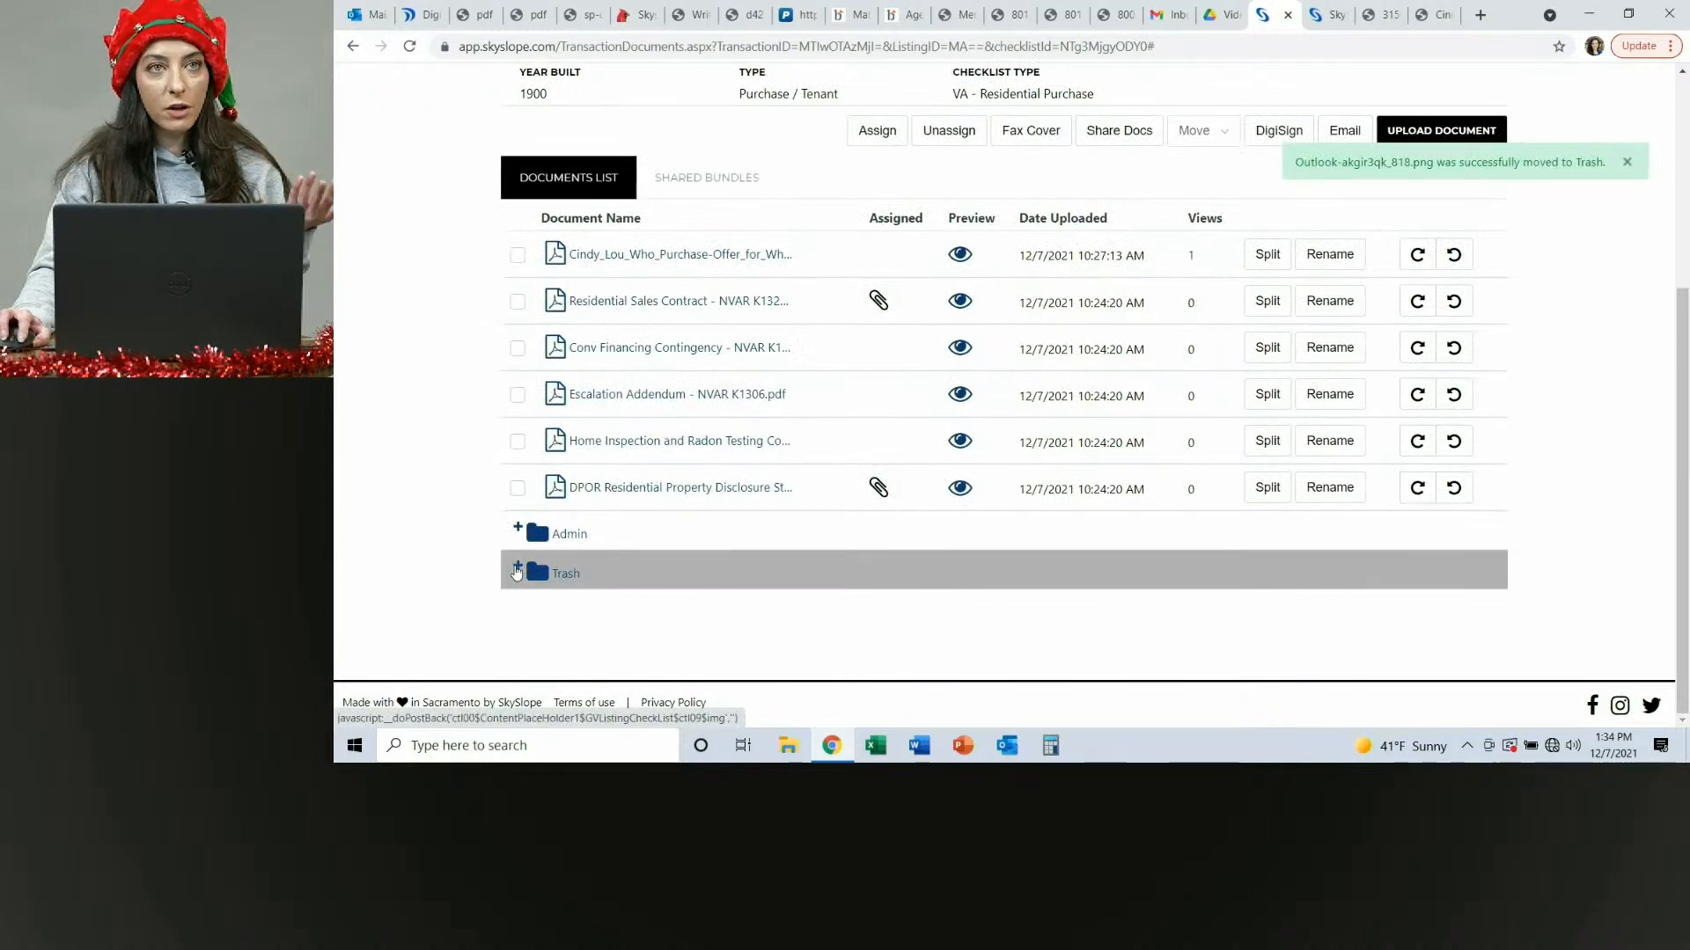
{"action": "left_click", "coordinate": [519, 567]}
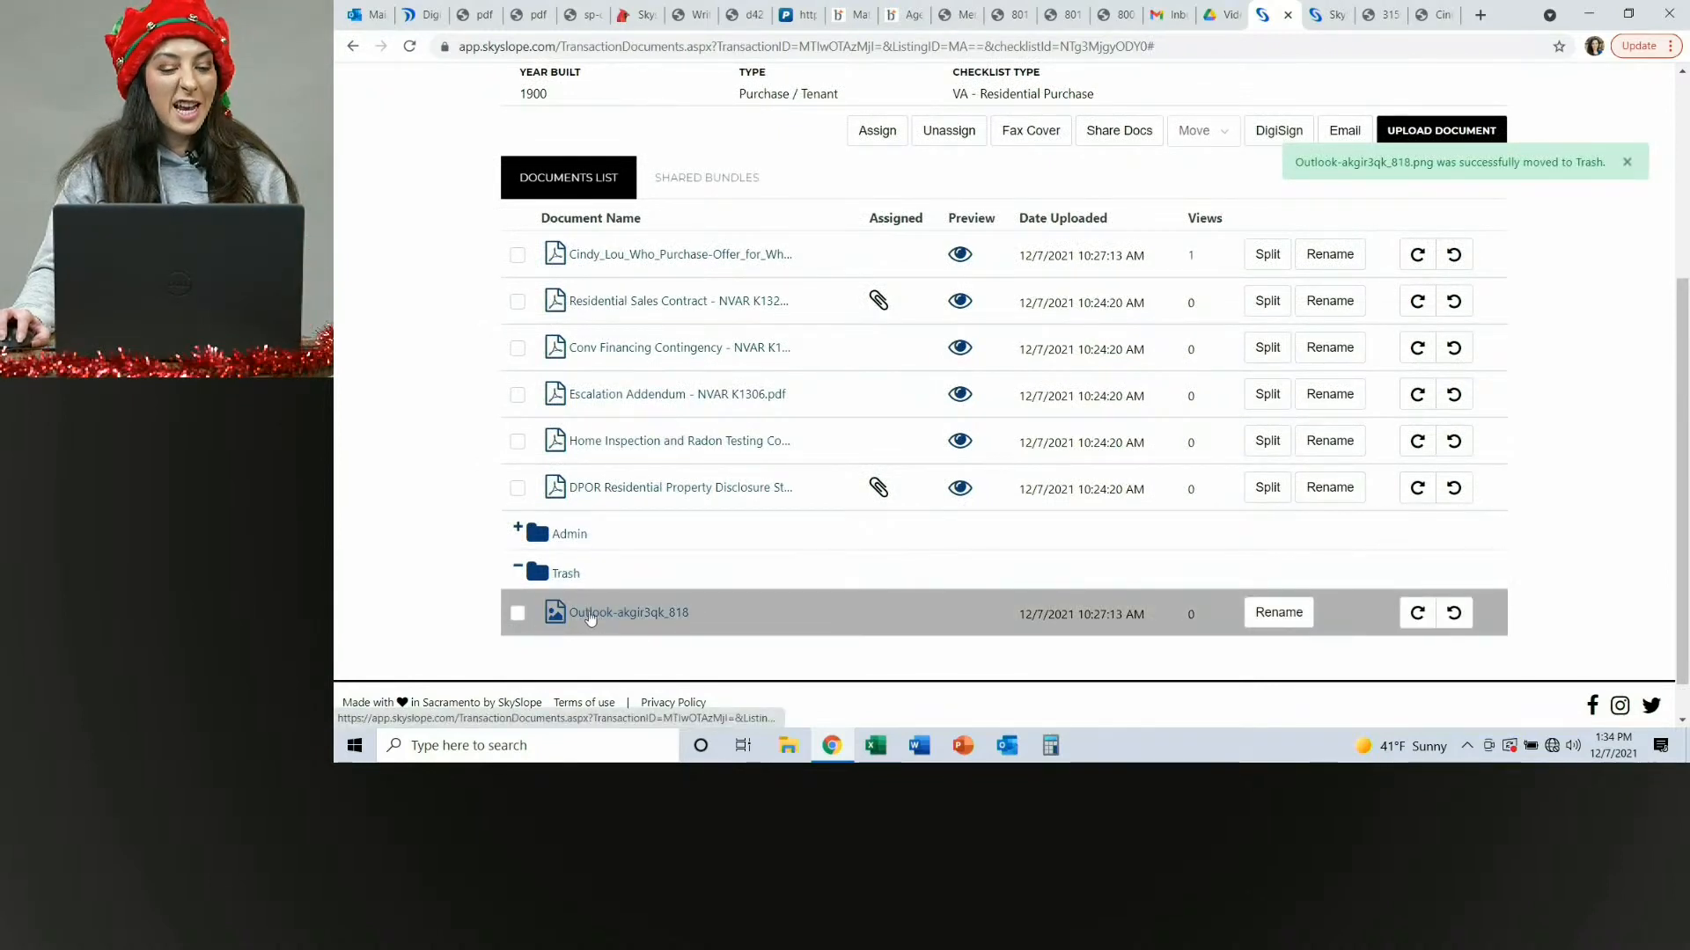
{"action": "scroll", "coordinate": [550, 616], "scroll_direction": "up", "scroll_amount": 1}
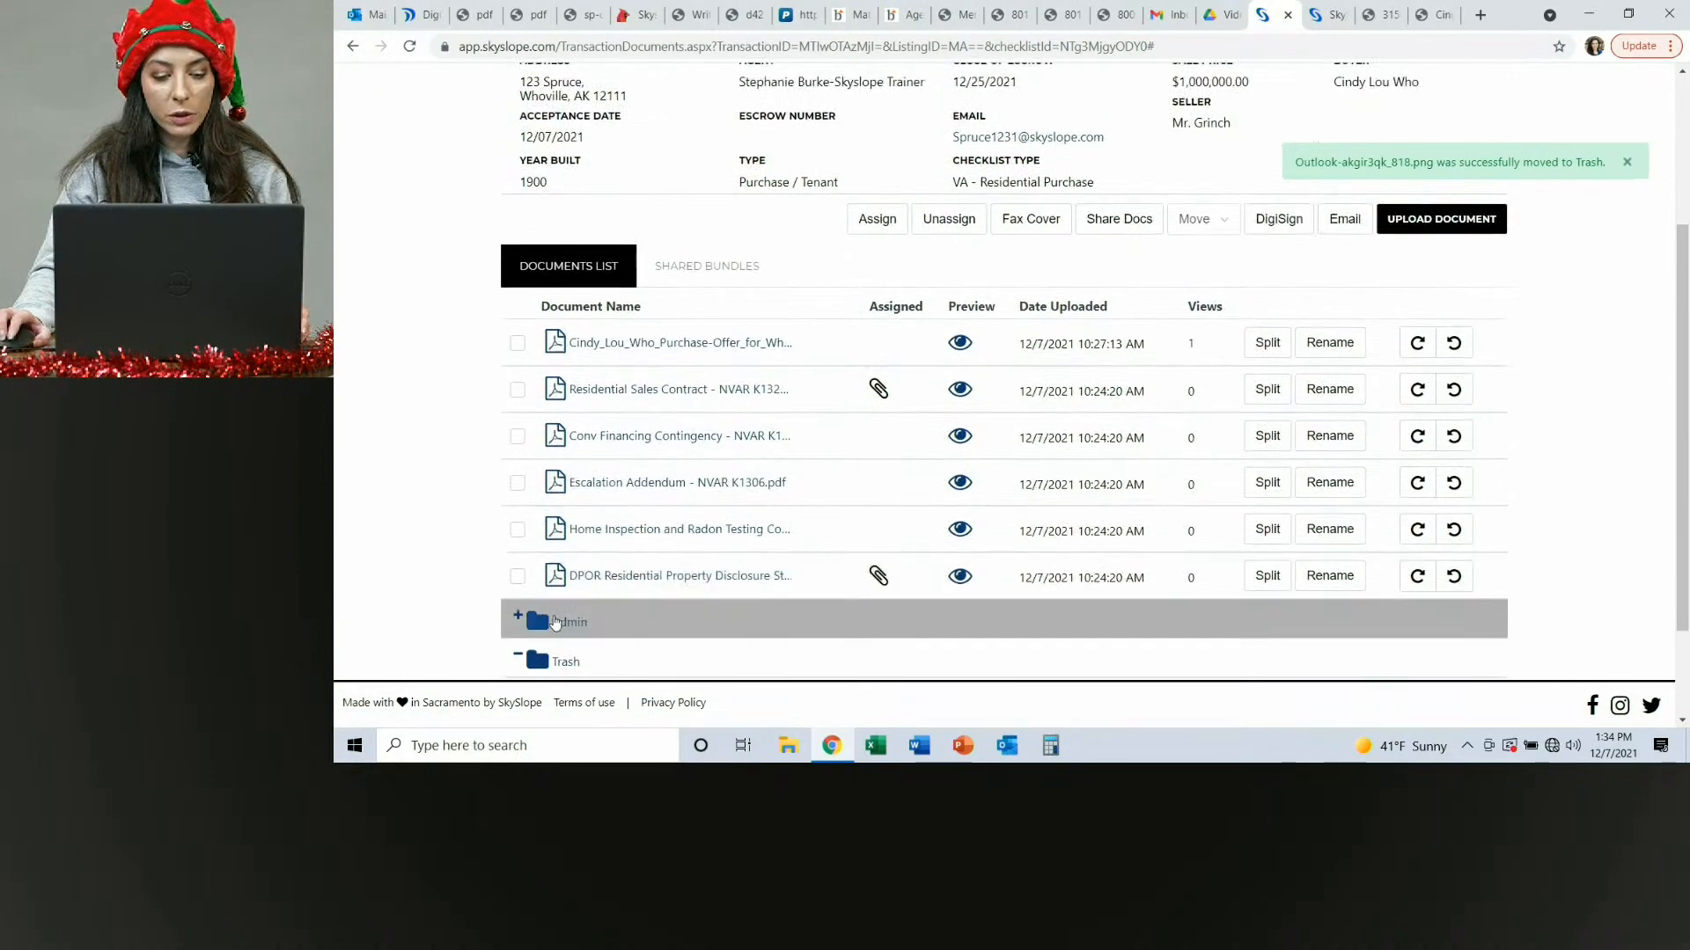
{"action": "scroll", "coordinate": [555, 622], "scroll_direction": "down", "scroll_amount": 2}
{"action": "left_click", "coordinate": [535, 510]}
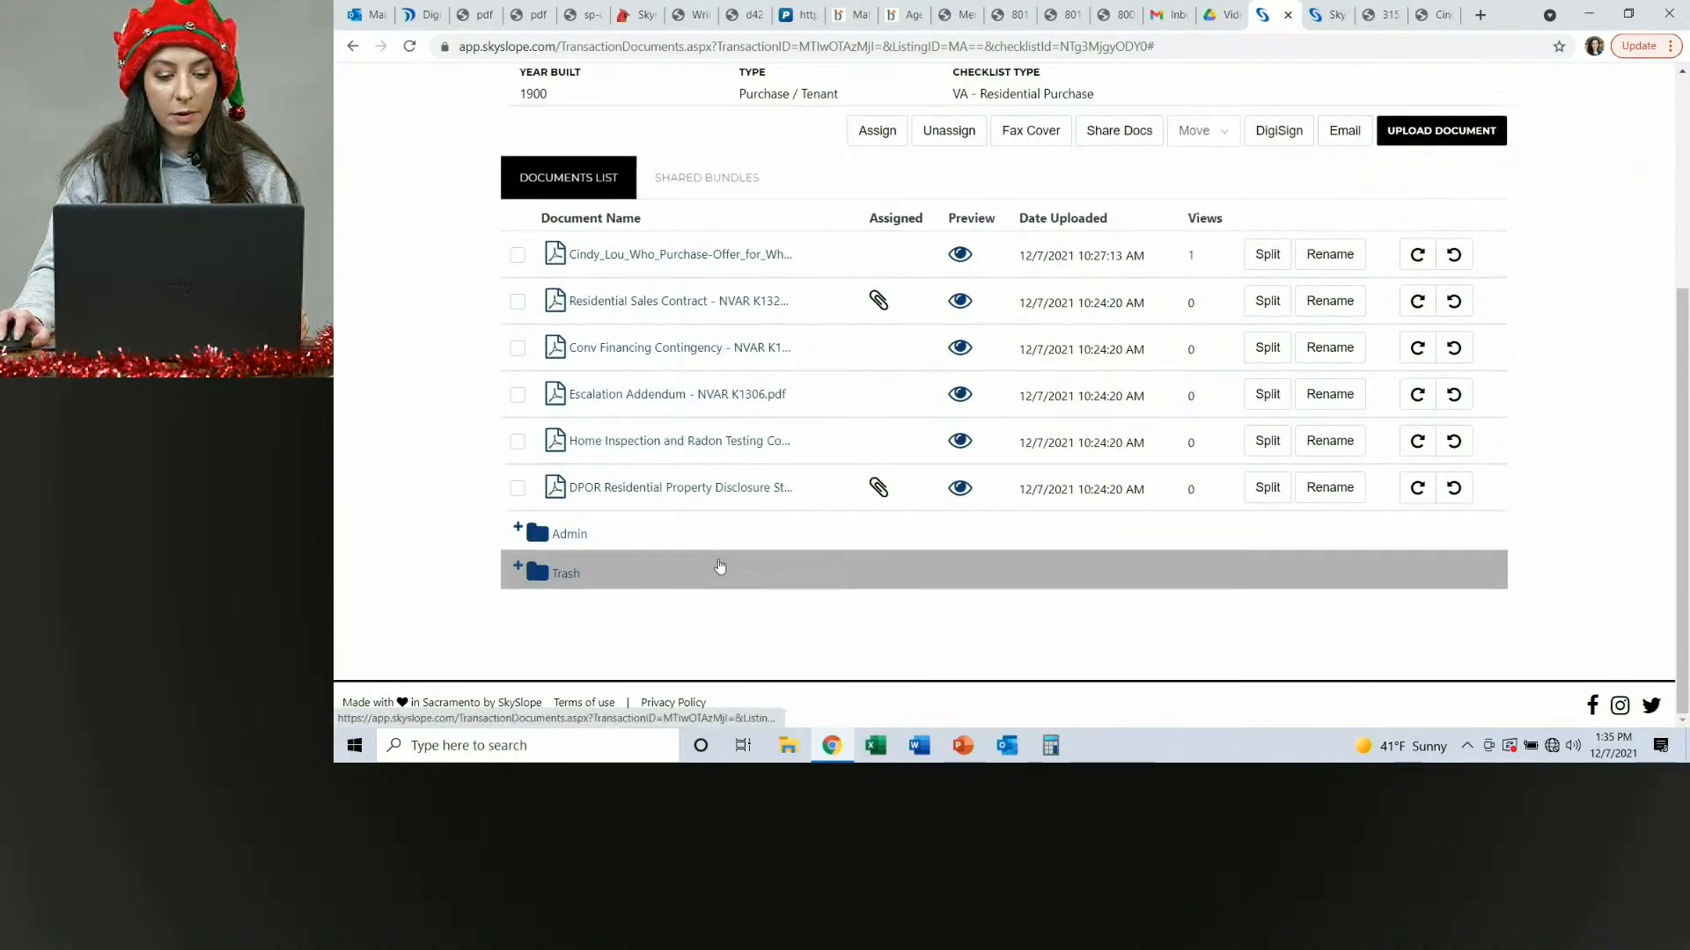
Review the checklist and documents list again, then open the transaction details page.
{"action": "scroll", "coordinate": [719, 566], "scroll_direction": "up", "scroll_amount": 4}
{"action": "left_click", "coordinate": [878, 259]}
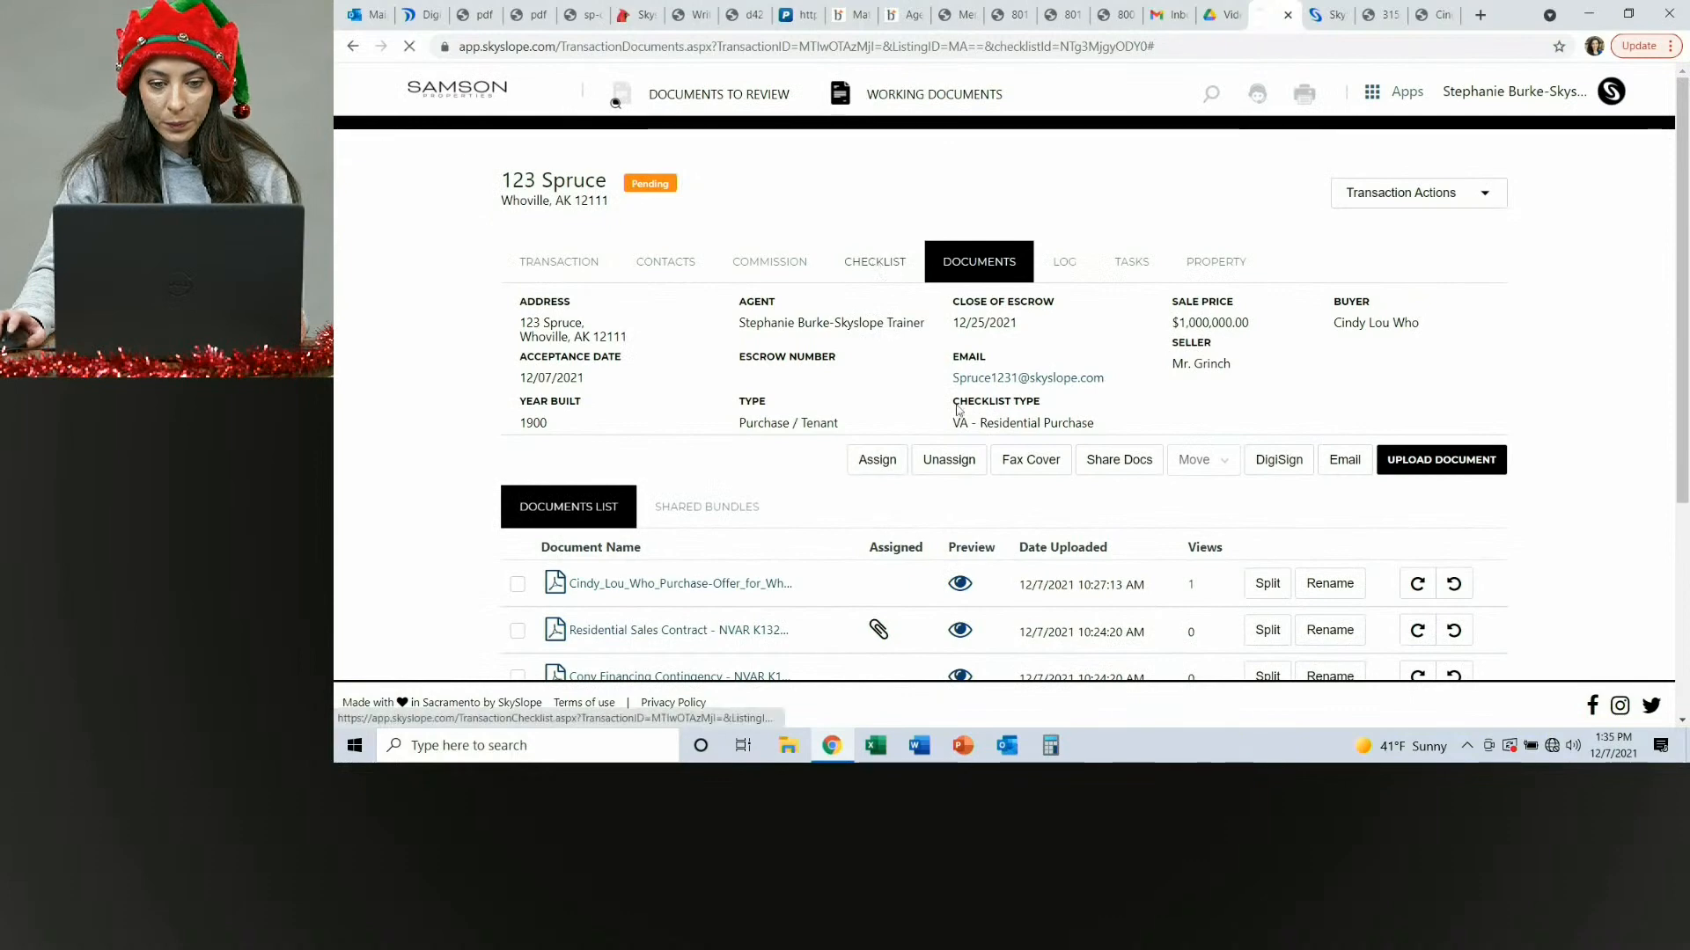
{"action": "scroll", "coordinate": [975, 468], "scroll_direction": "down", "scroll_amount": 3}
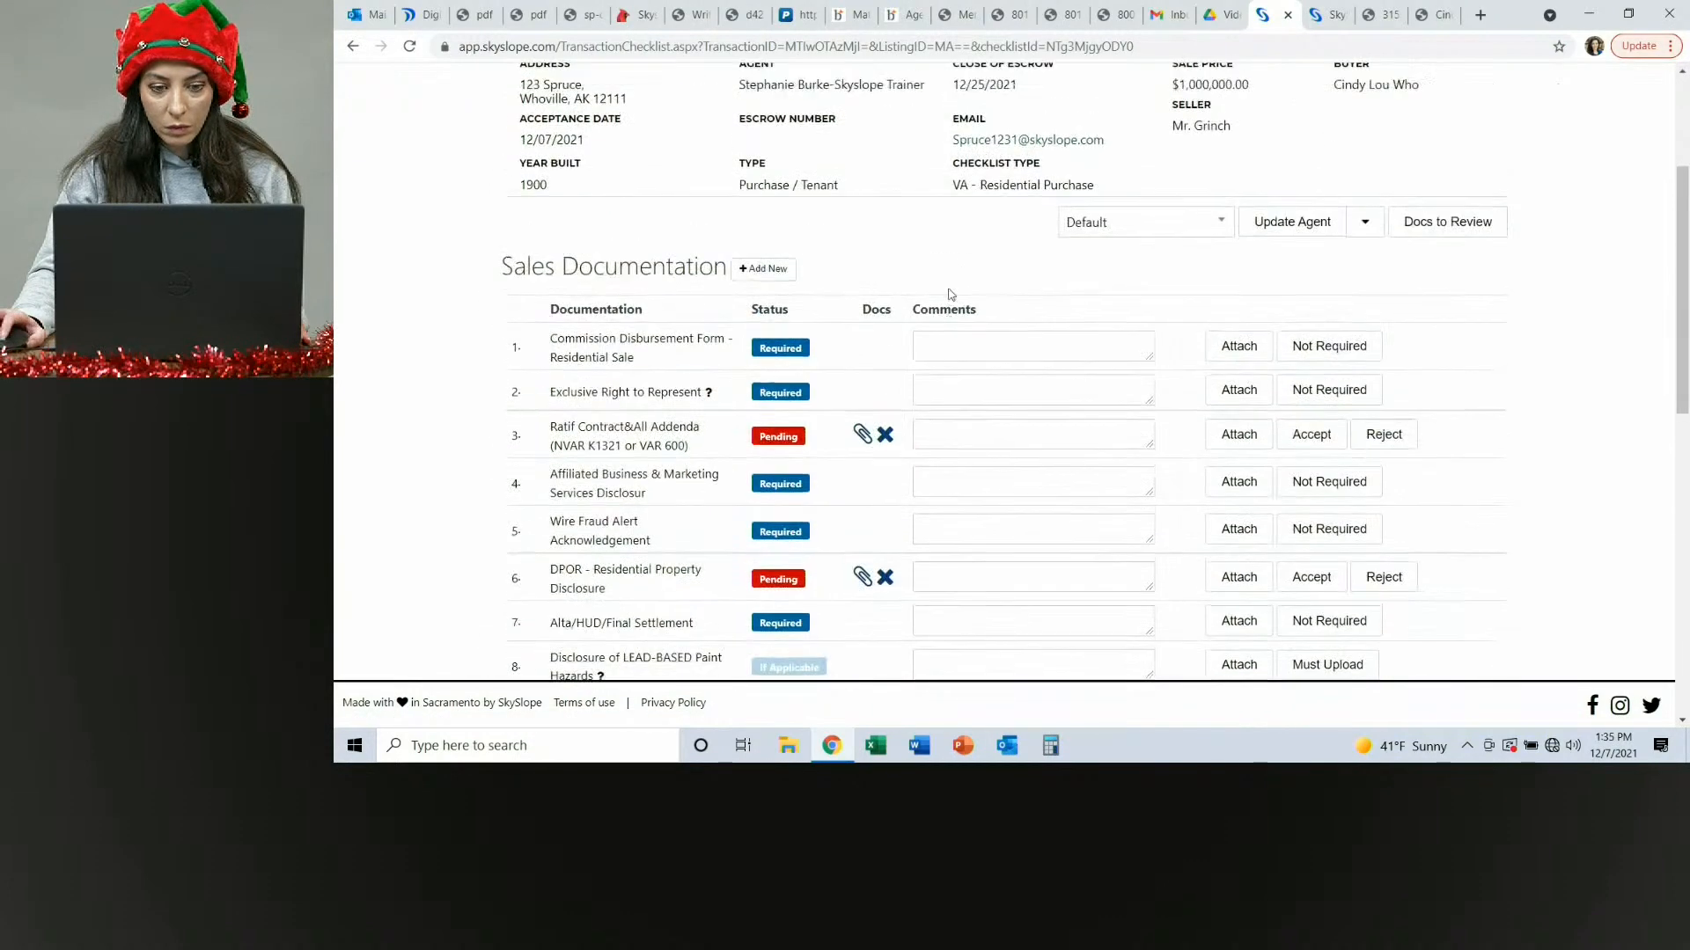
{"action": "scroll", "coordinate": [950, 294], "scroll_direction": "up", "scroll_amount": 3}
{"action": "left_click", "coordinate": [969, 266]}
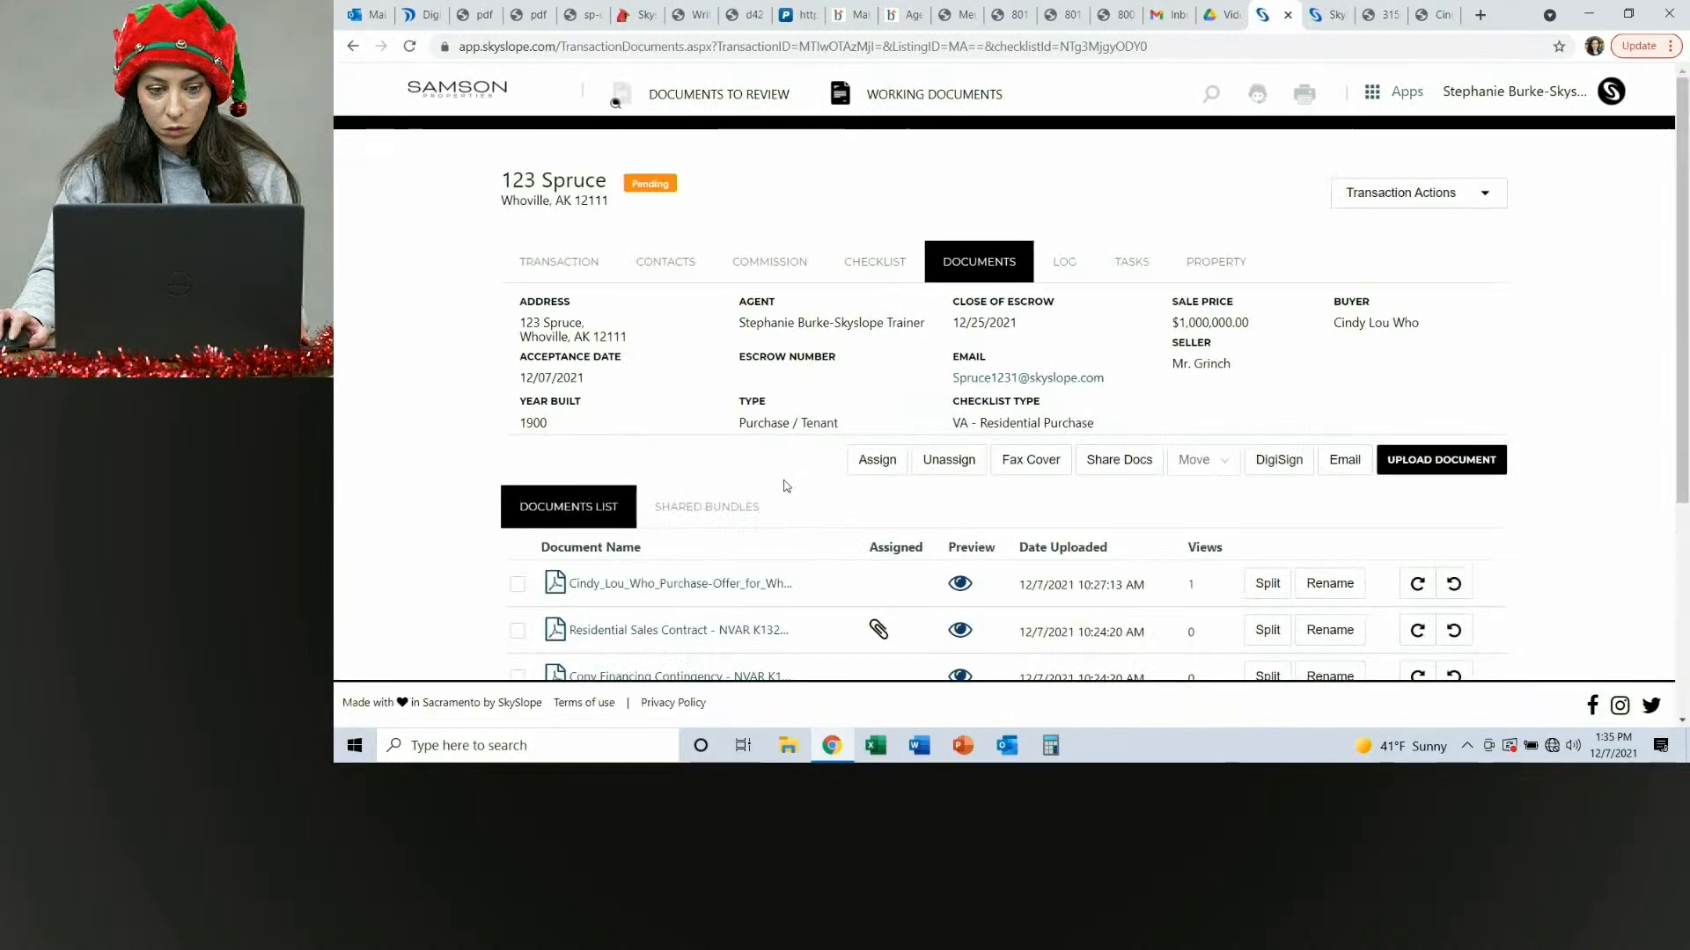
{"action": "scroll", "coordinate": [785, 486], "scroll_direction": "down", "scroll_amount": 2}
{"action": "scroll", "coordinate": [785, 487], "scroll_direction": "down", "scroll_amount": 1}
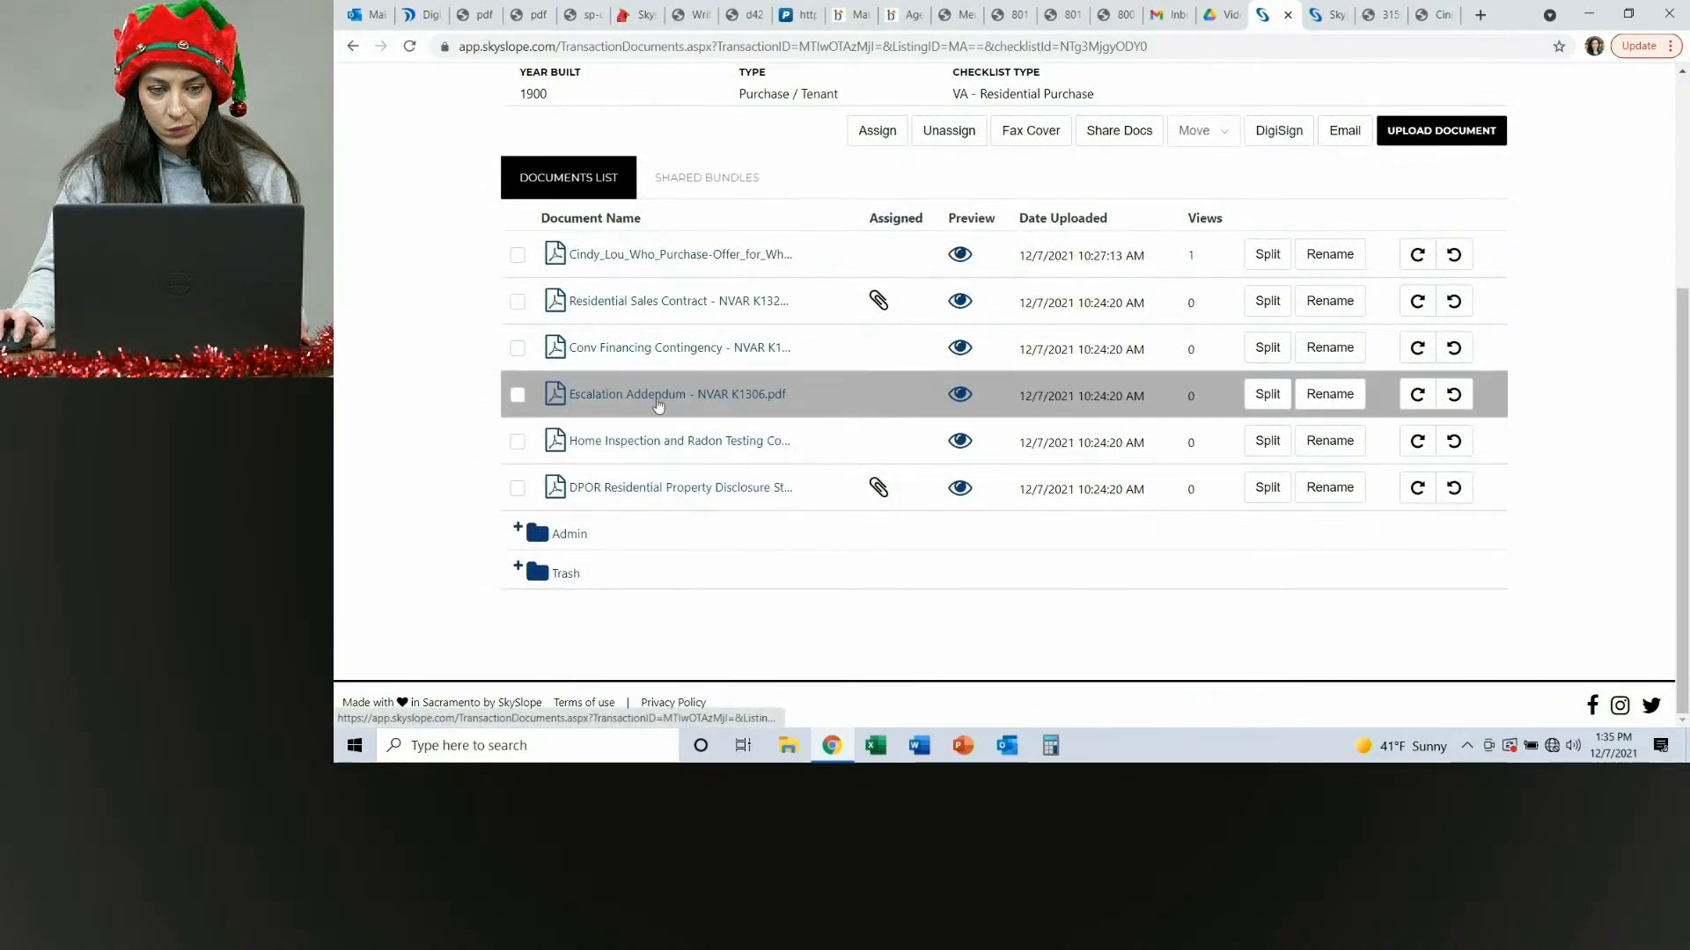
{"action": "scroll", "coordinate": [611, 316], "scroll_direction": "up", "scroll_amount": 4}
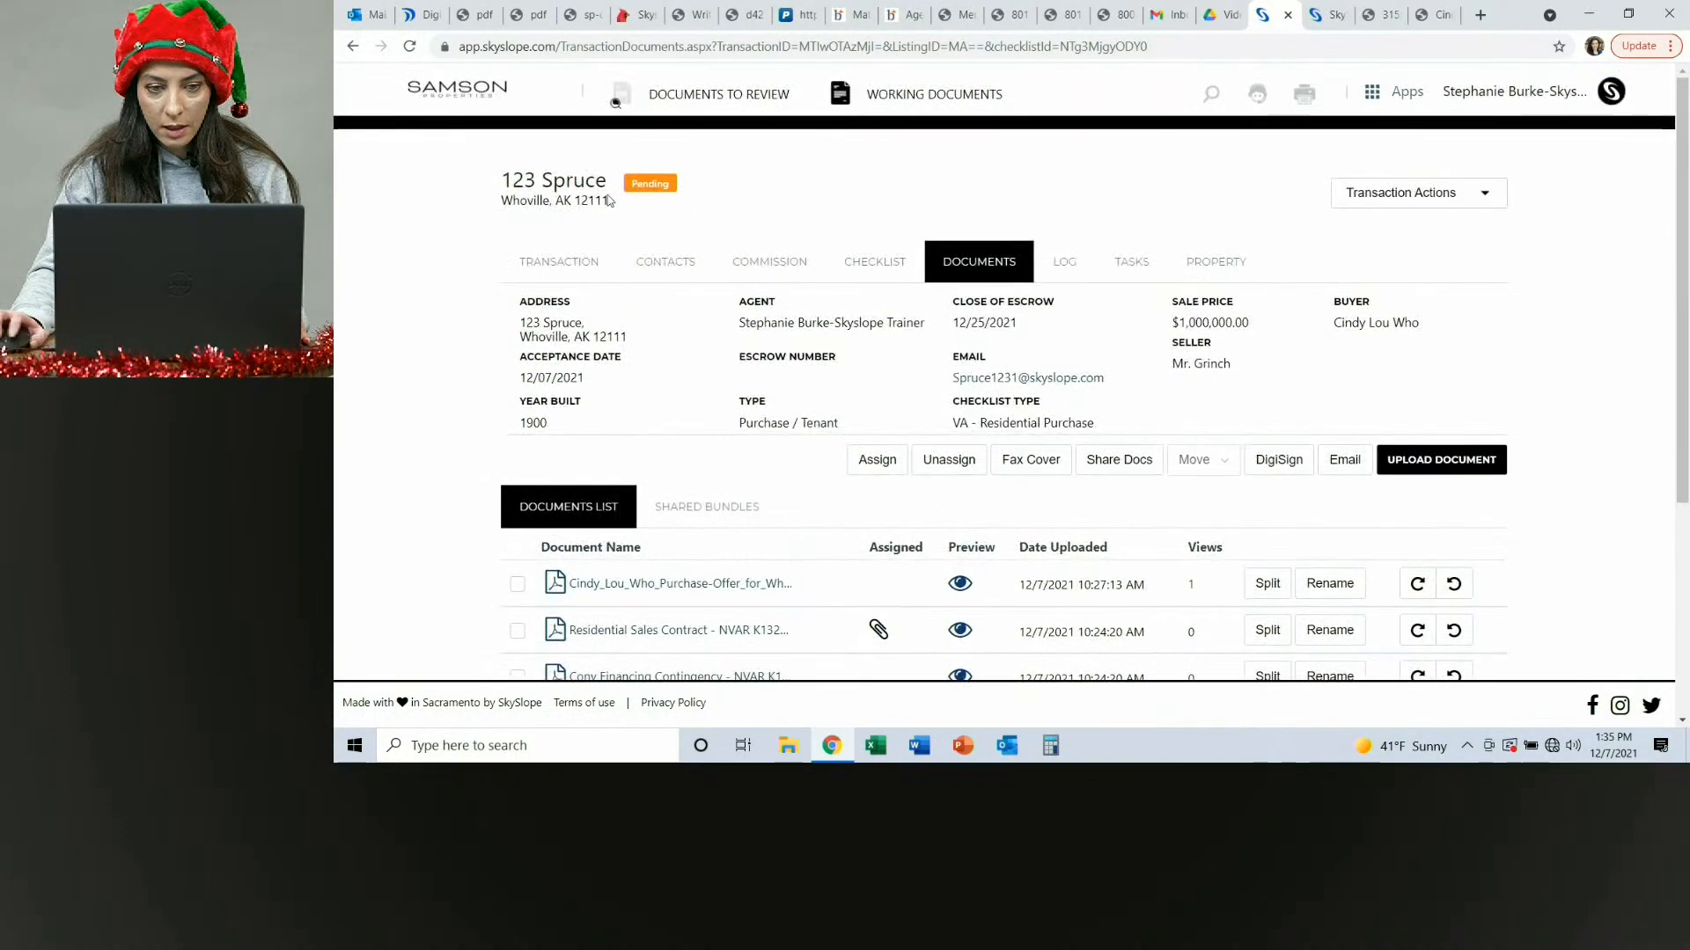
{"action": "left_click", "coordinate": [554, 262]}
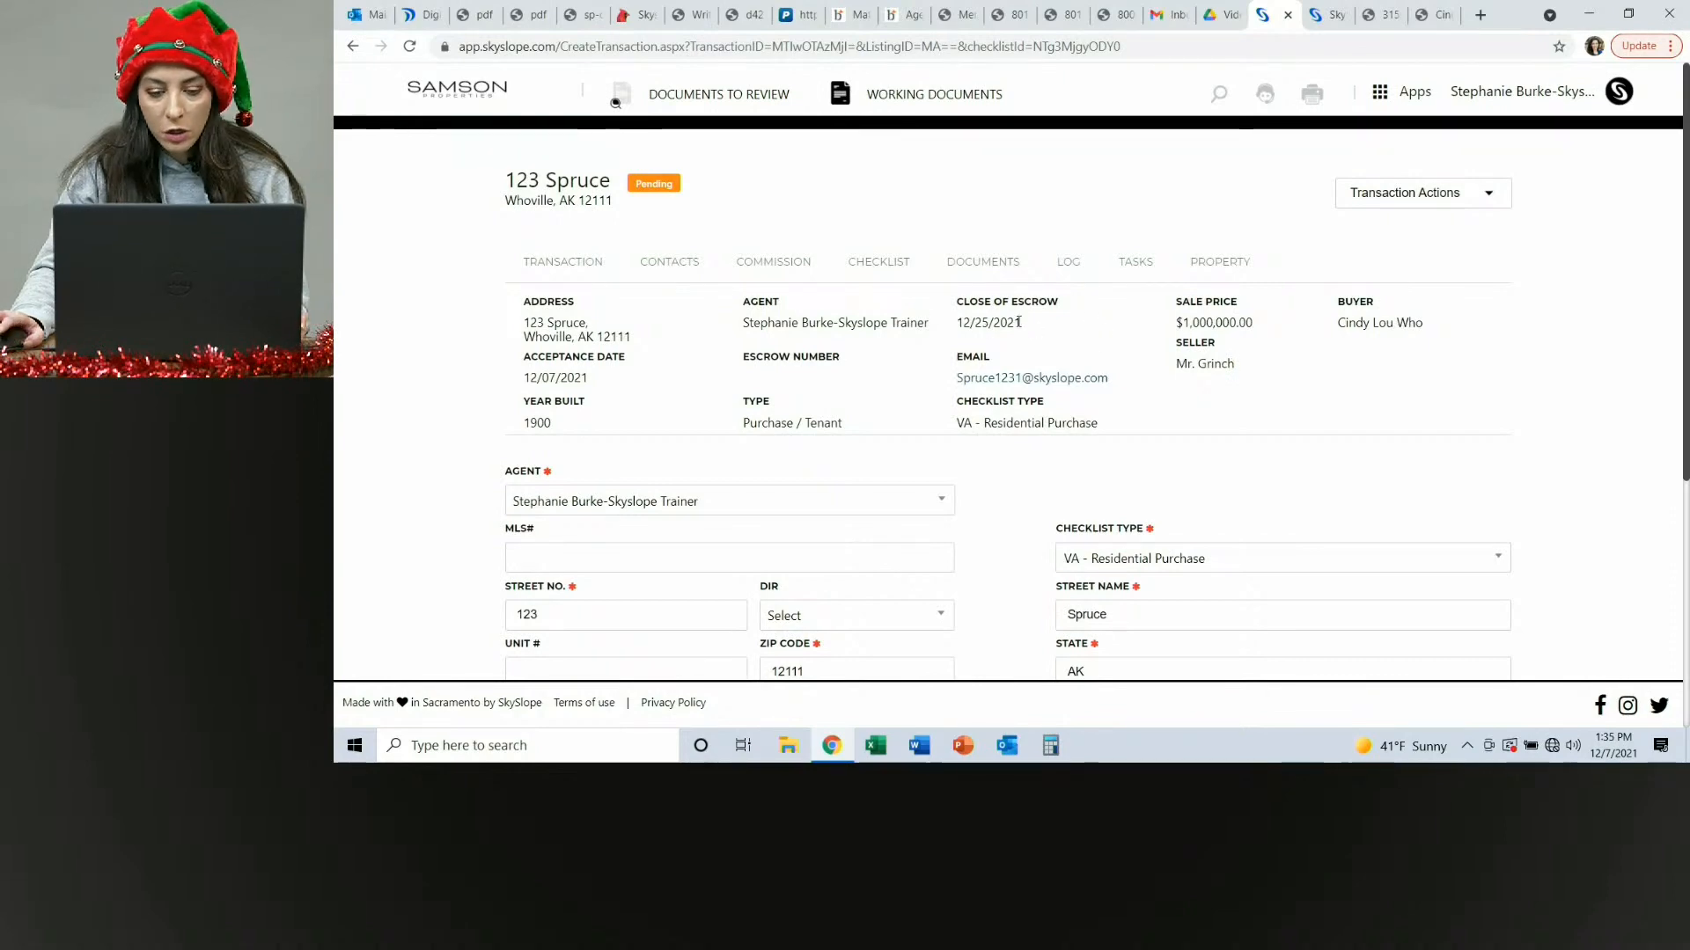
Change the transaction's closing date to 12/31/2021 and continue to the contacts page.
{"action": "scroll", "coordinate": [986, 341], "scroll_direction": "down", "scroll_amount": 3}
{"action": "scroll", "coordinate": [1179, 405], "scroll_direction": "down", "scroll_amount": 2}
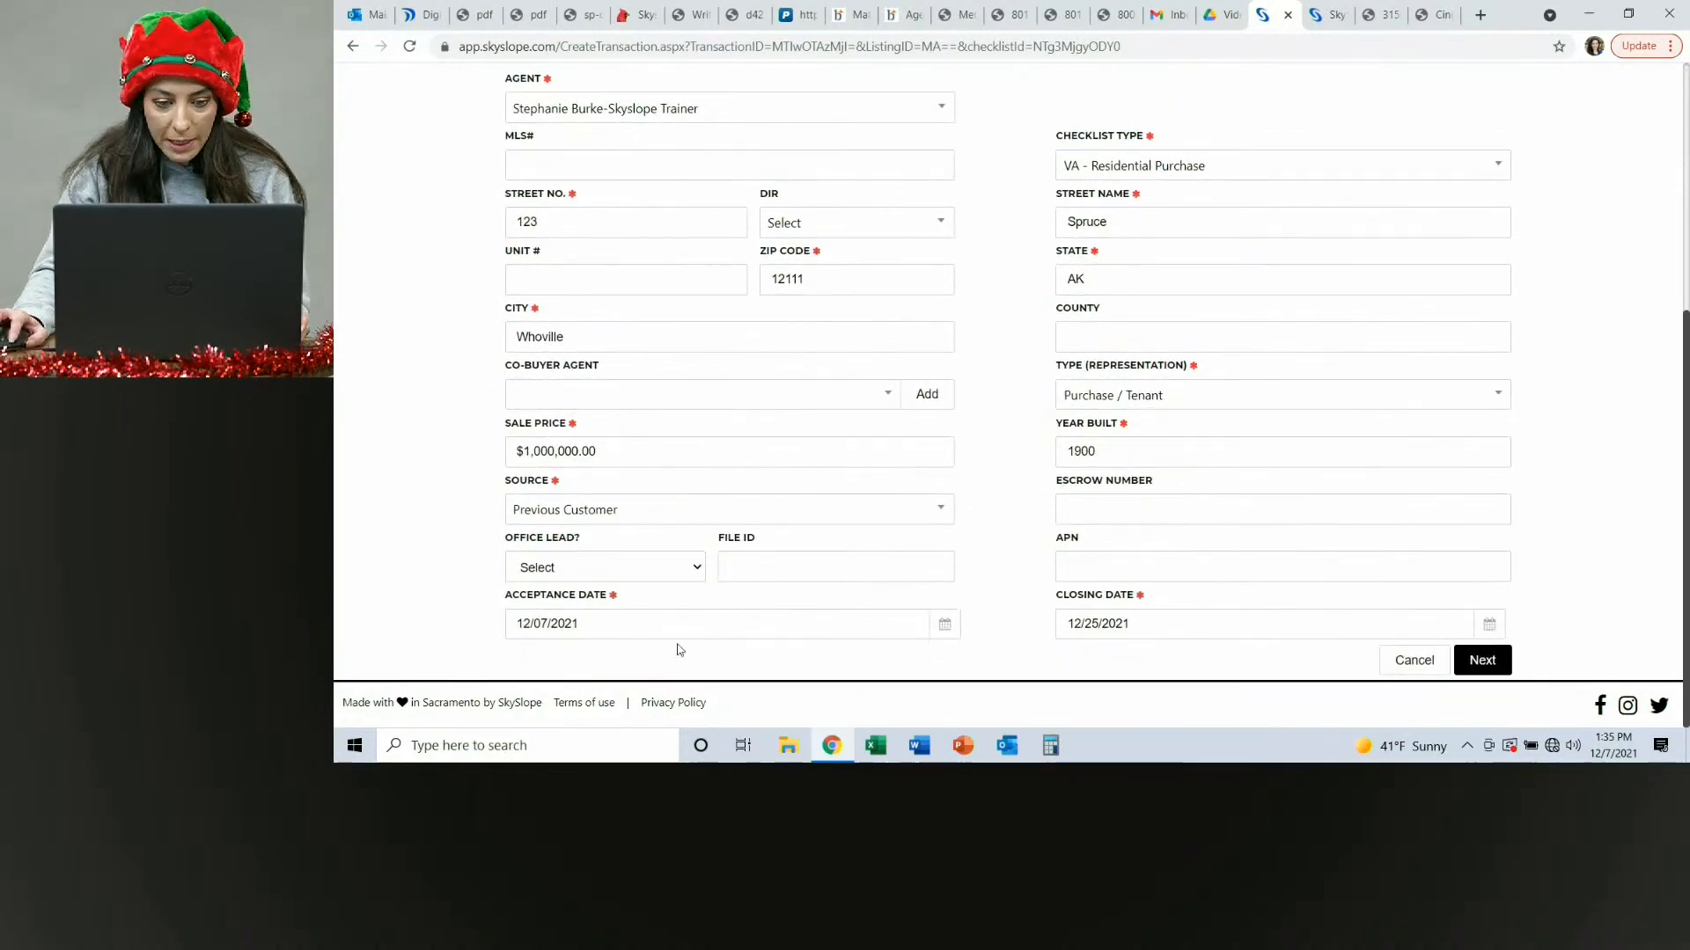
{"action": "left_click", "coordinate": [1489, 626]}
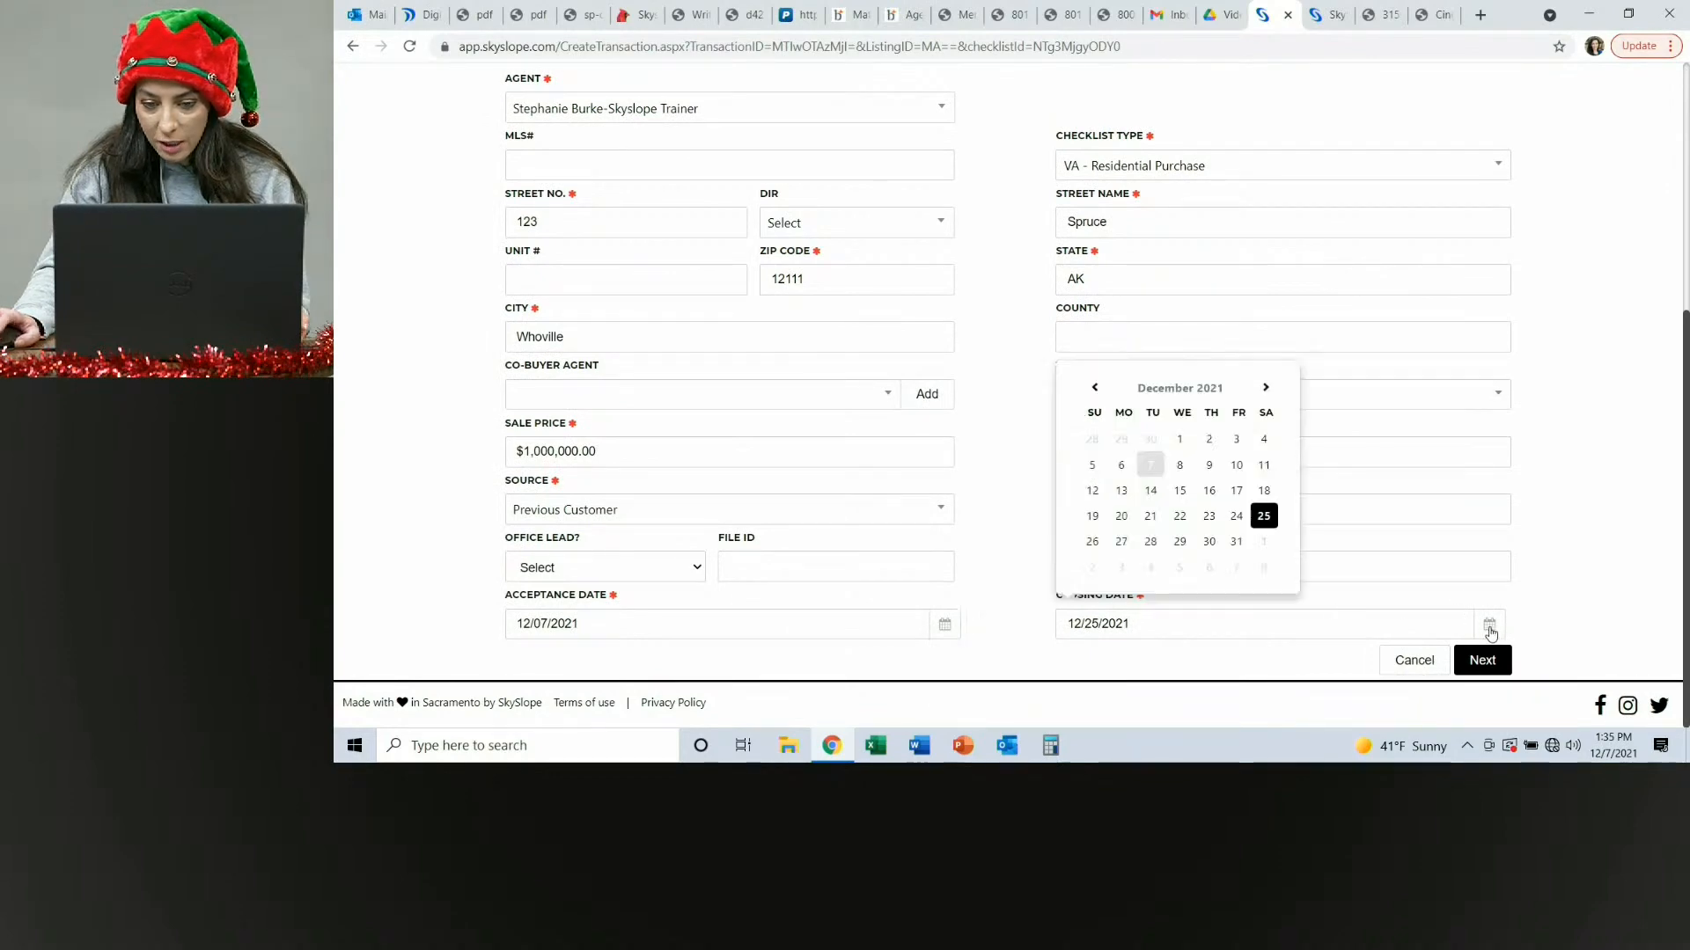
{"action": "left_click", "coordinate": [1237, 543]}
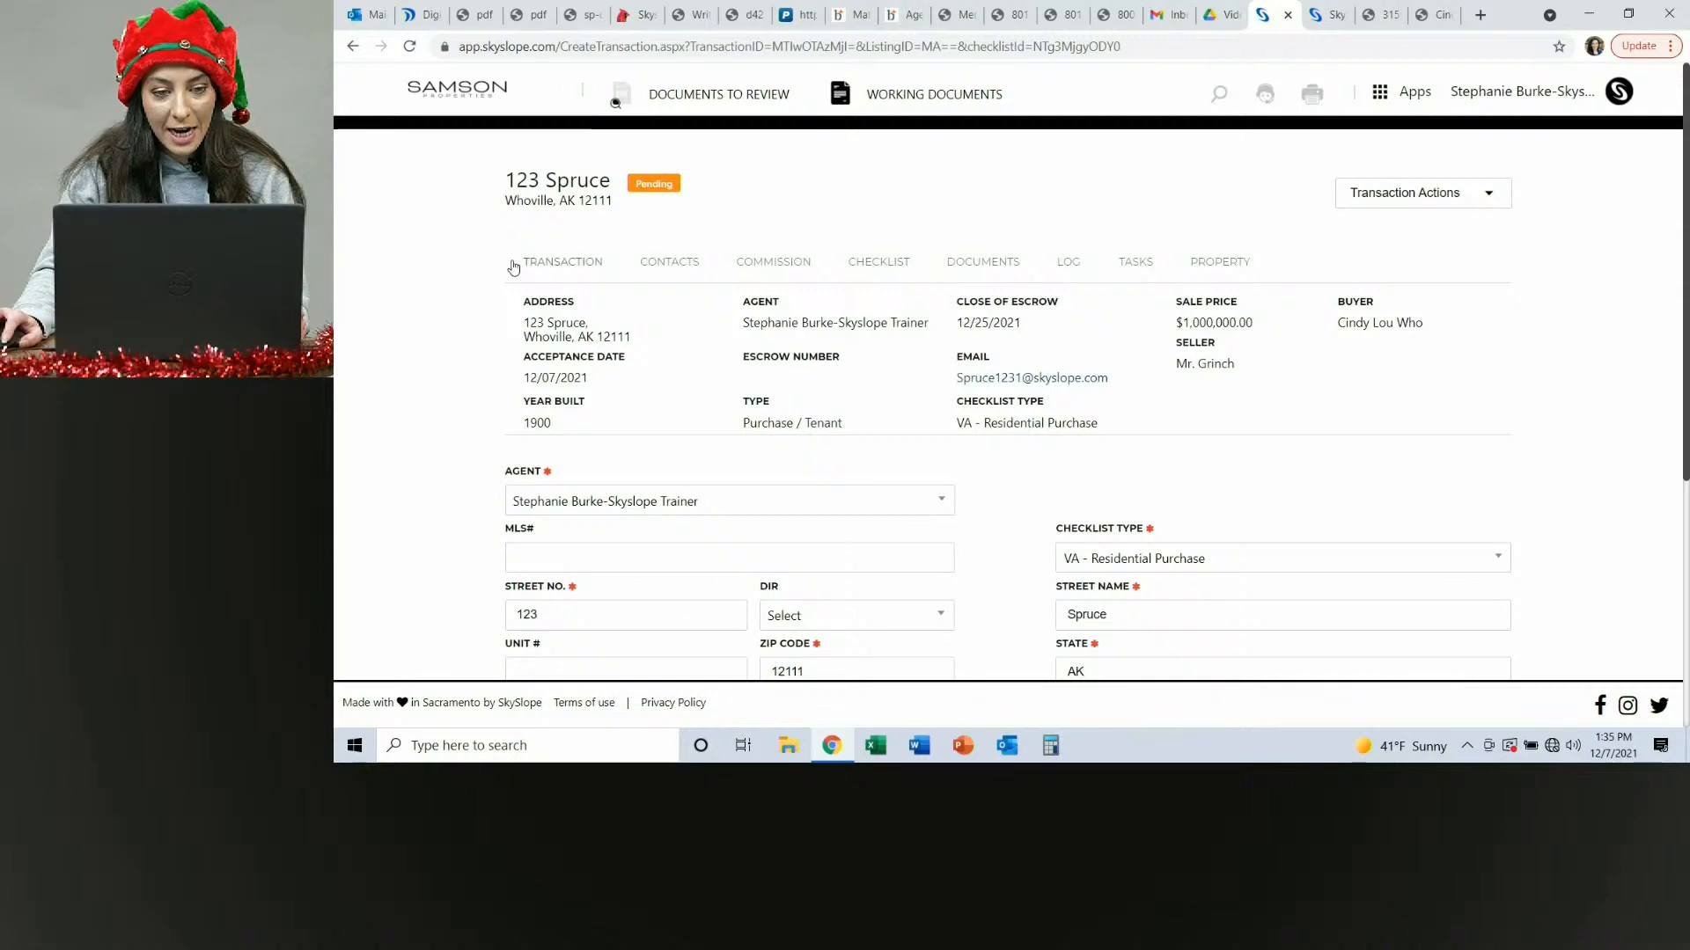
{"action": "scroll", "coordinate": [1437, 464], "scroll_direction": "down", "scroll_amount": 5}
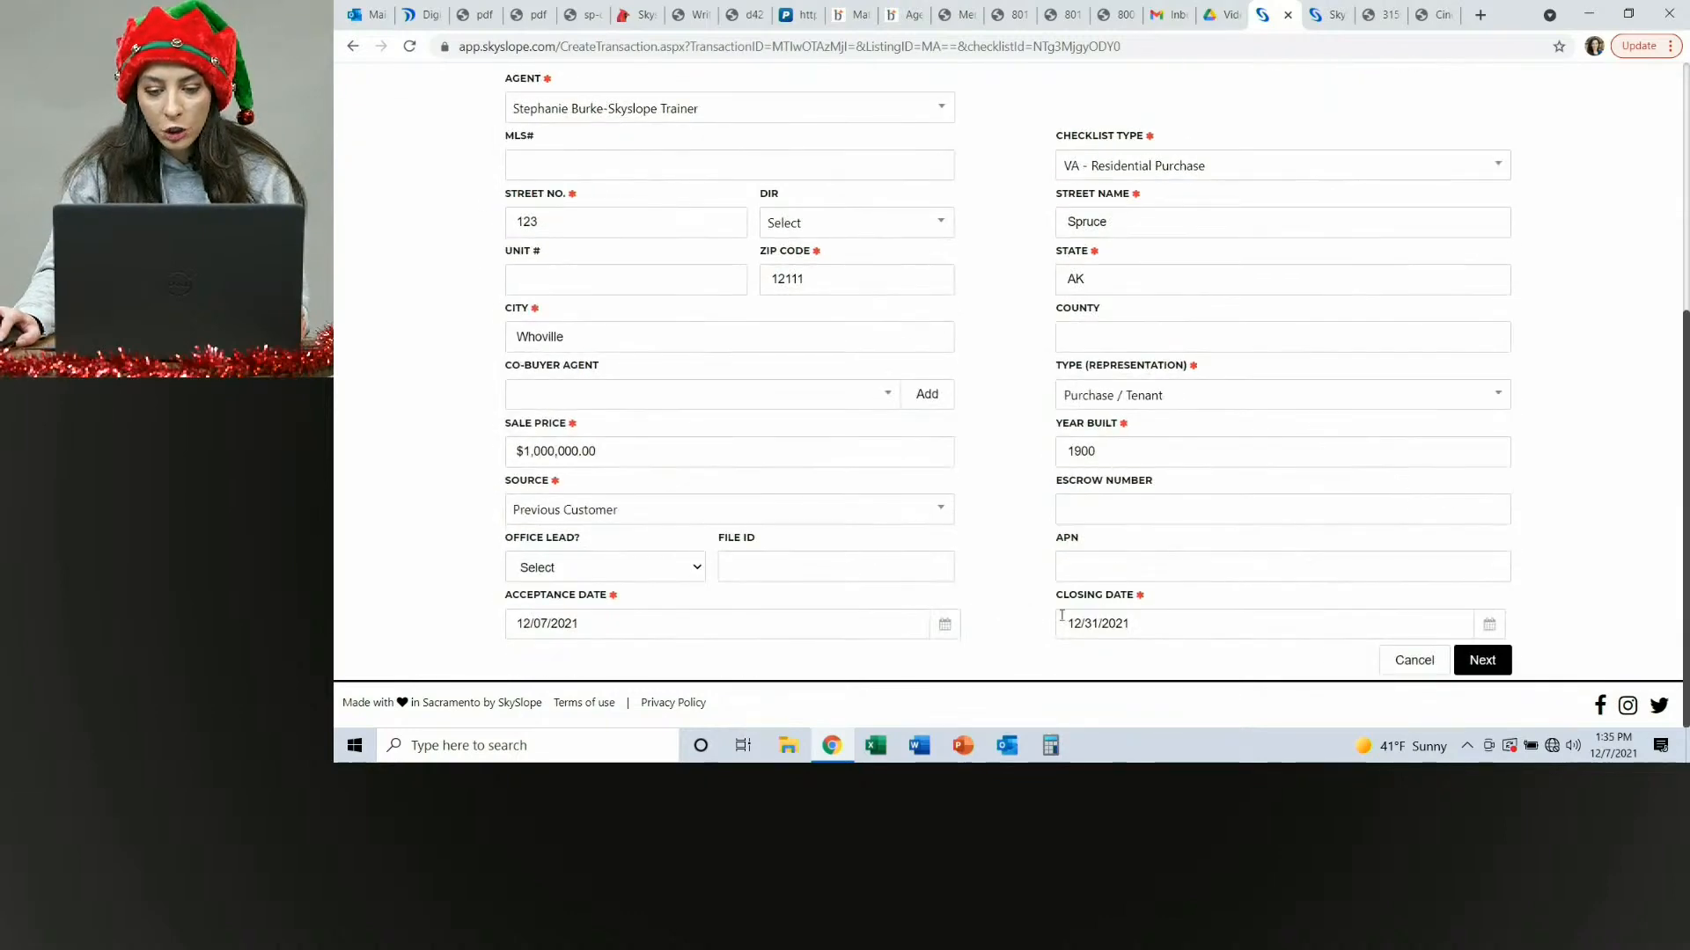
{"action": "left_click", "coordinate": [1482, 660]}
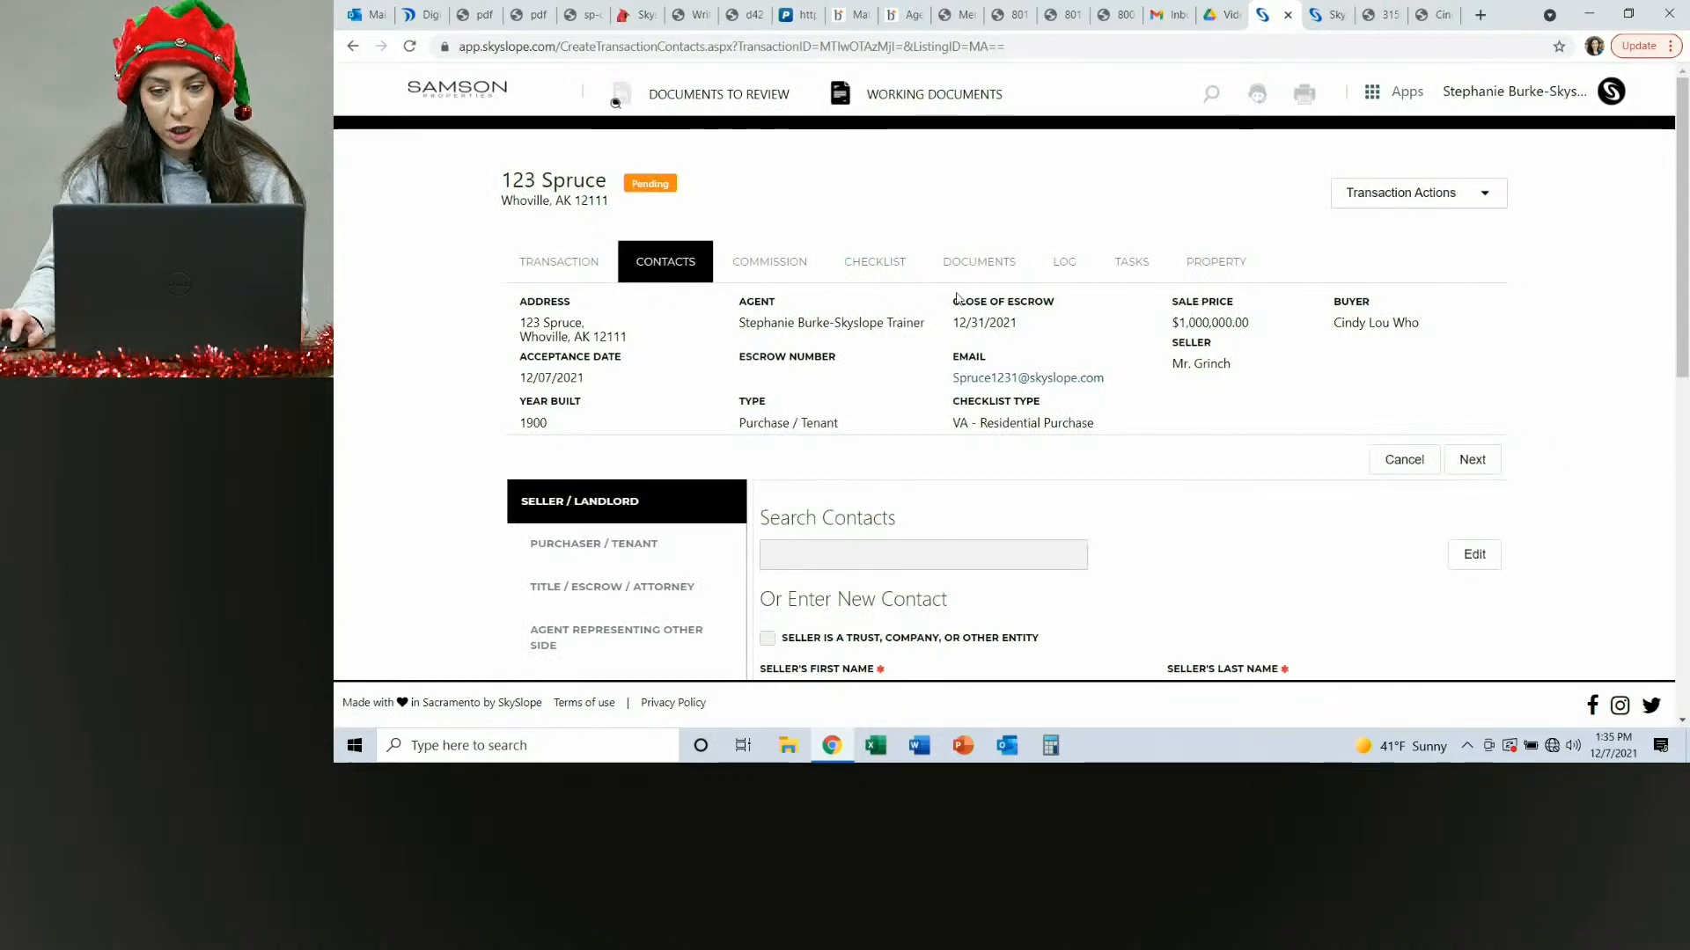
Open the seller contact Mr. Grinch for editing and save it.
{"action": "scroll", "coordinate": [849, 331], "scroll_direction": "down", "scroll_amount": 4}
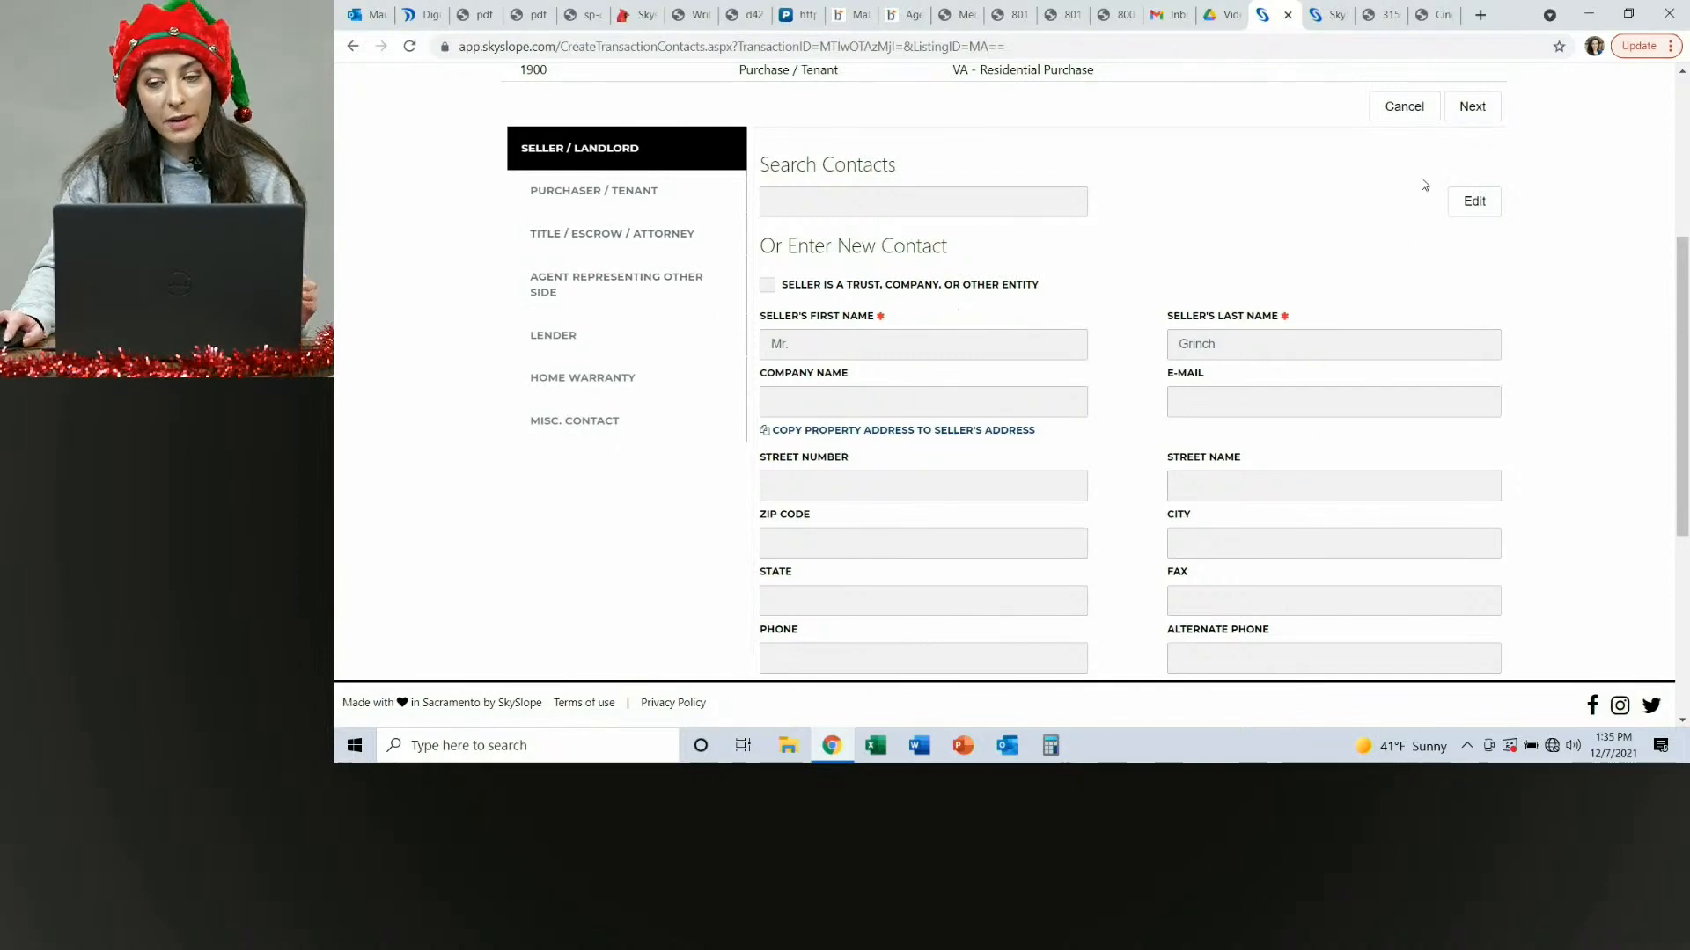
{"action": "left_click", "coordinate": [1471, 201]}
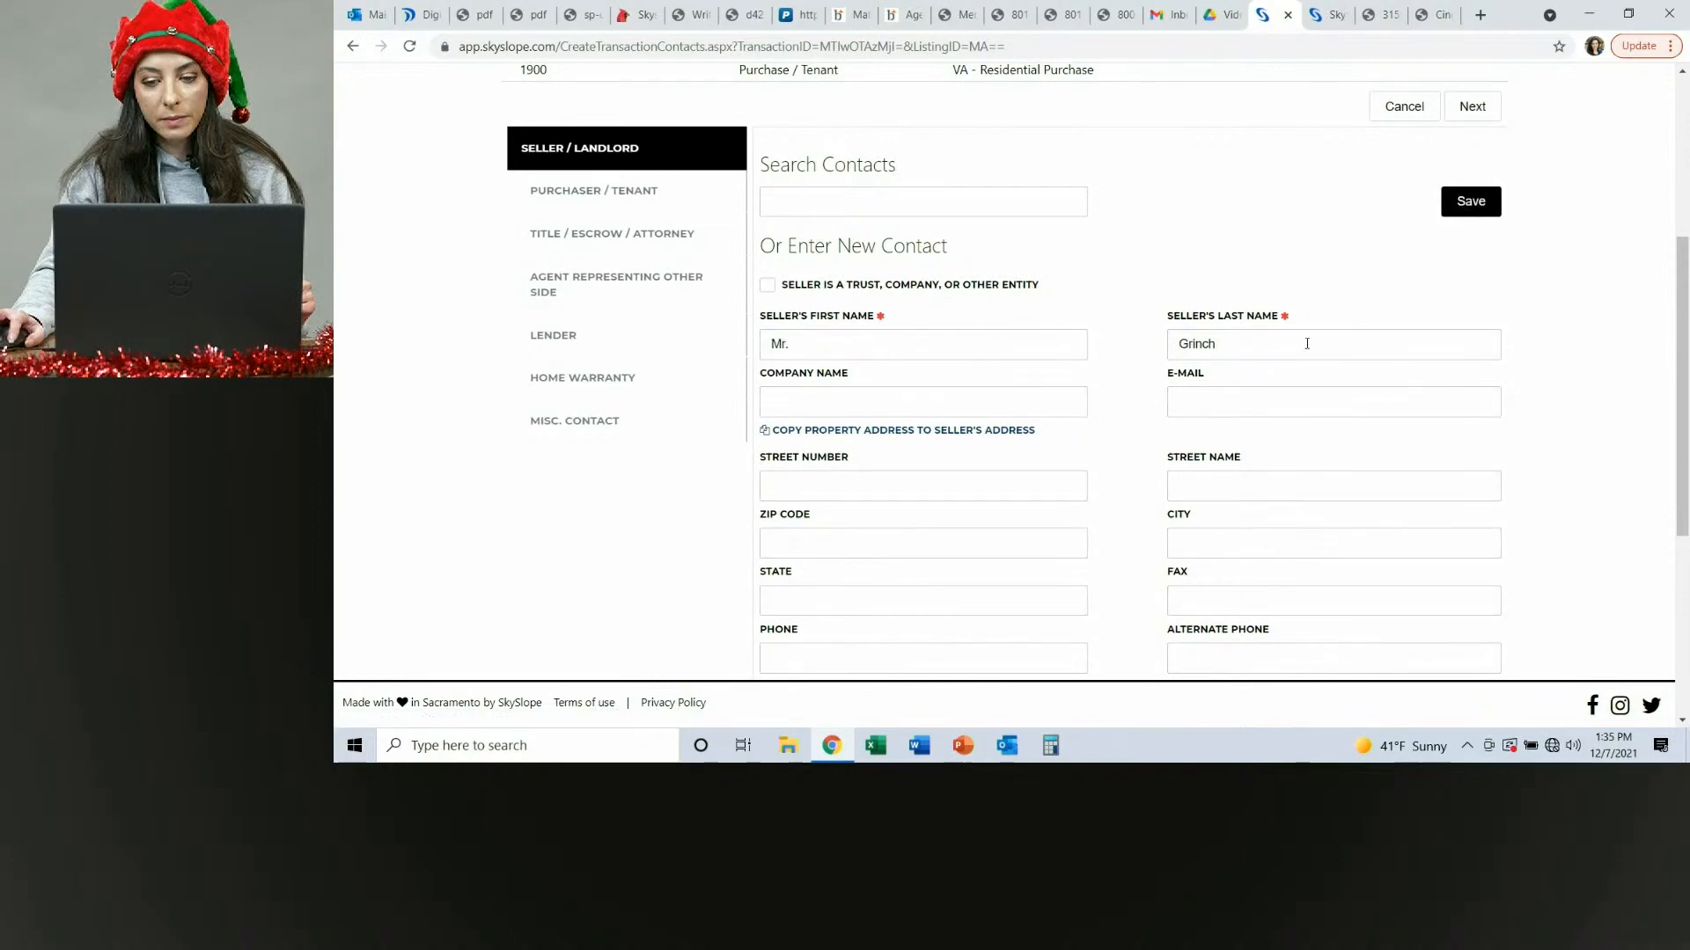
{"action": "left_click", "coordinate": [1258, 348]}
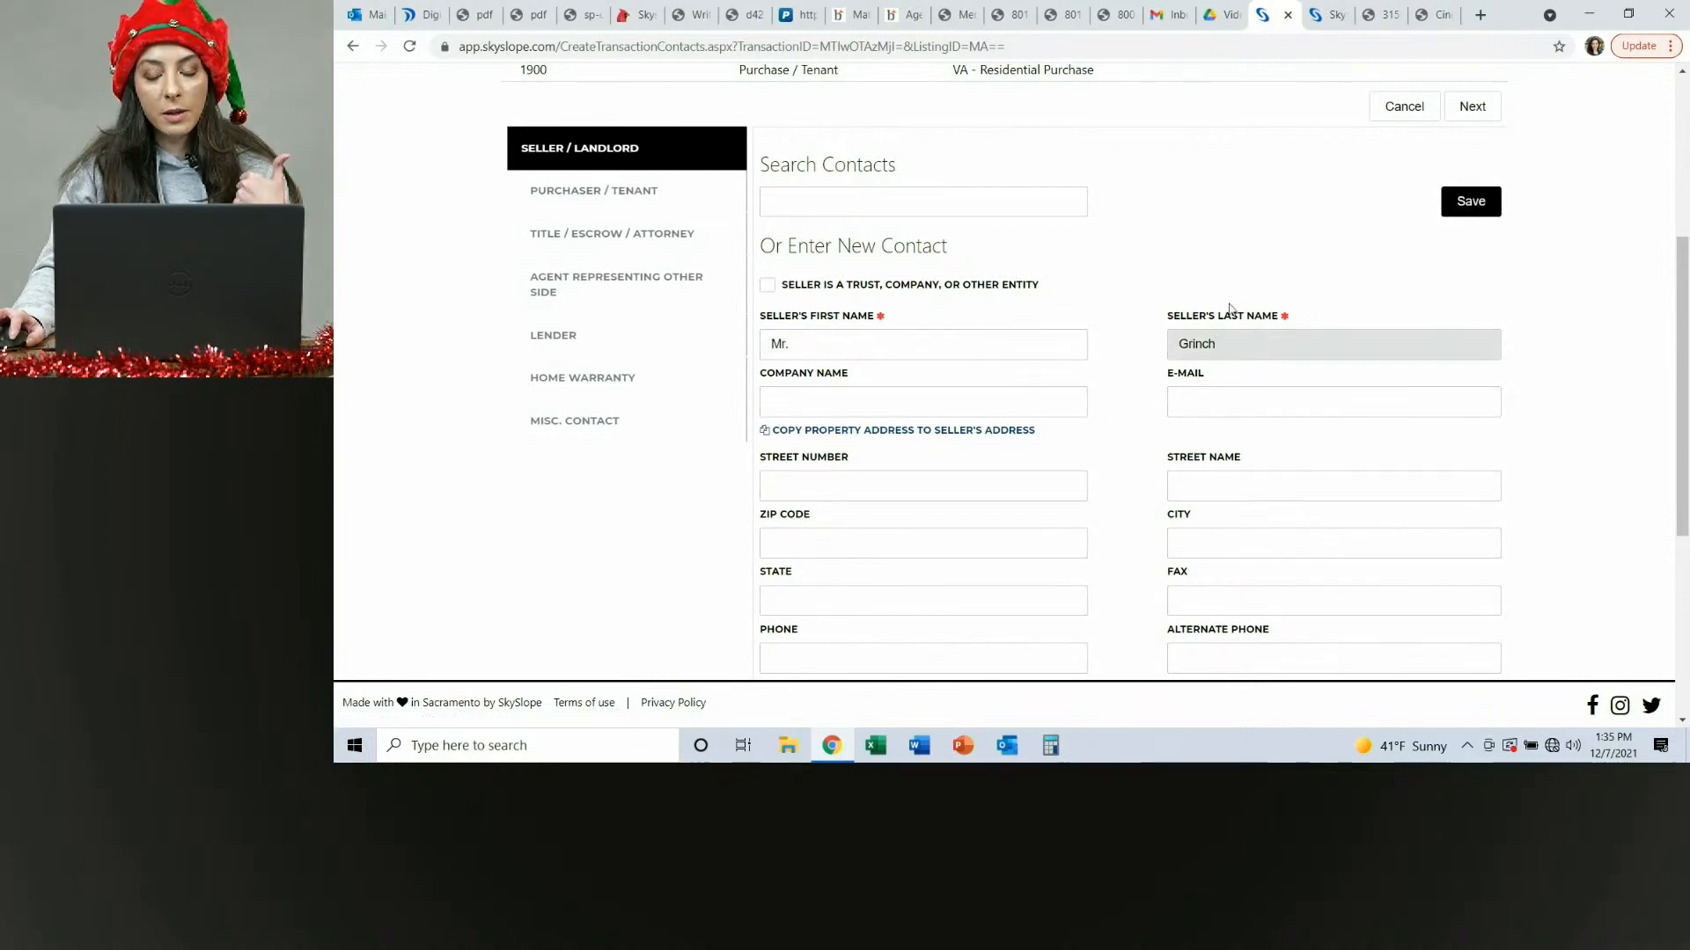
{"action": "left_click", "coordinate": [1470, 200]}
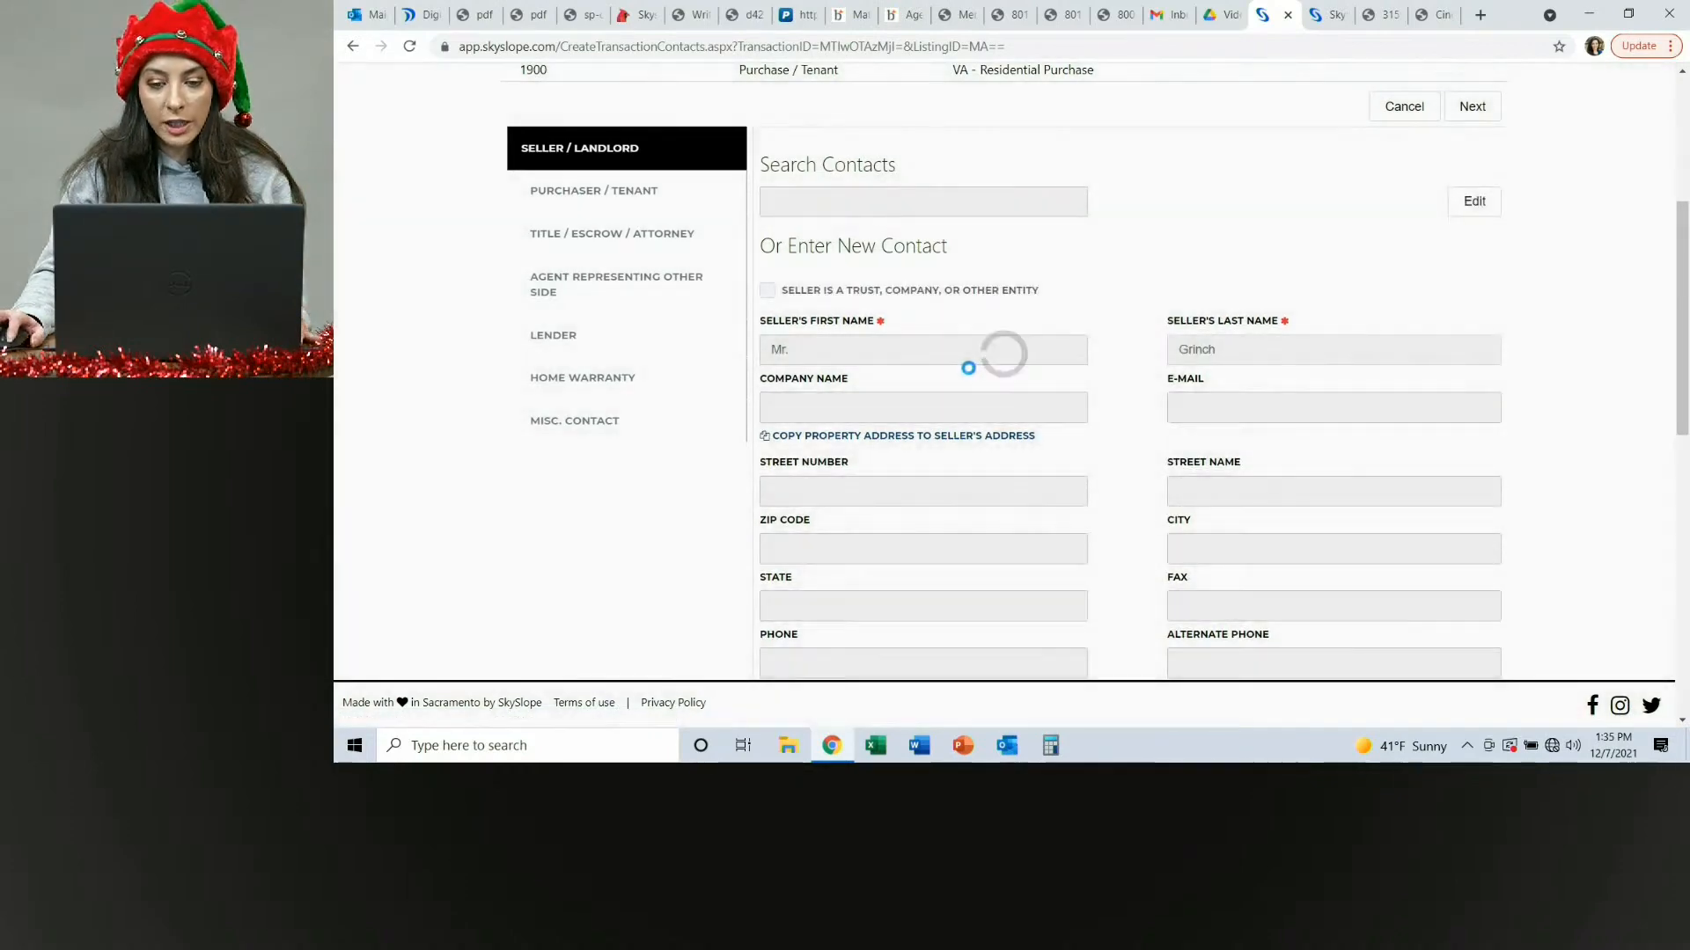
Open the transaction's Documents tab and scroll through the uploaded documents list.
{"action": "left_click", "coordinate": [968, 262]}
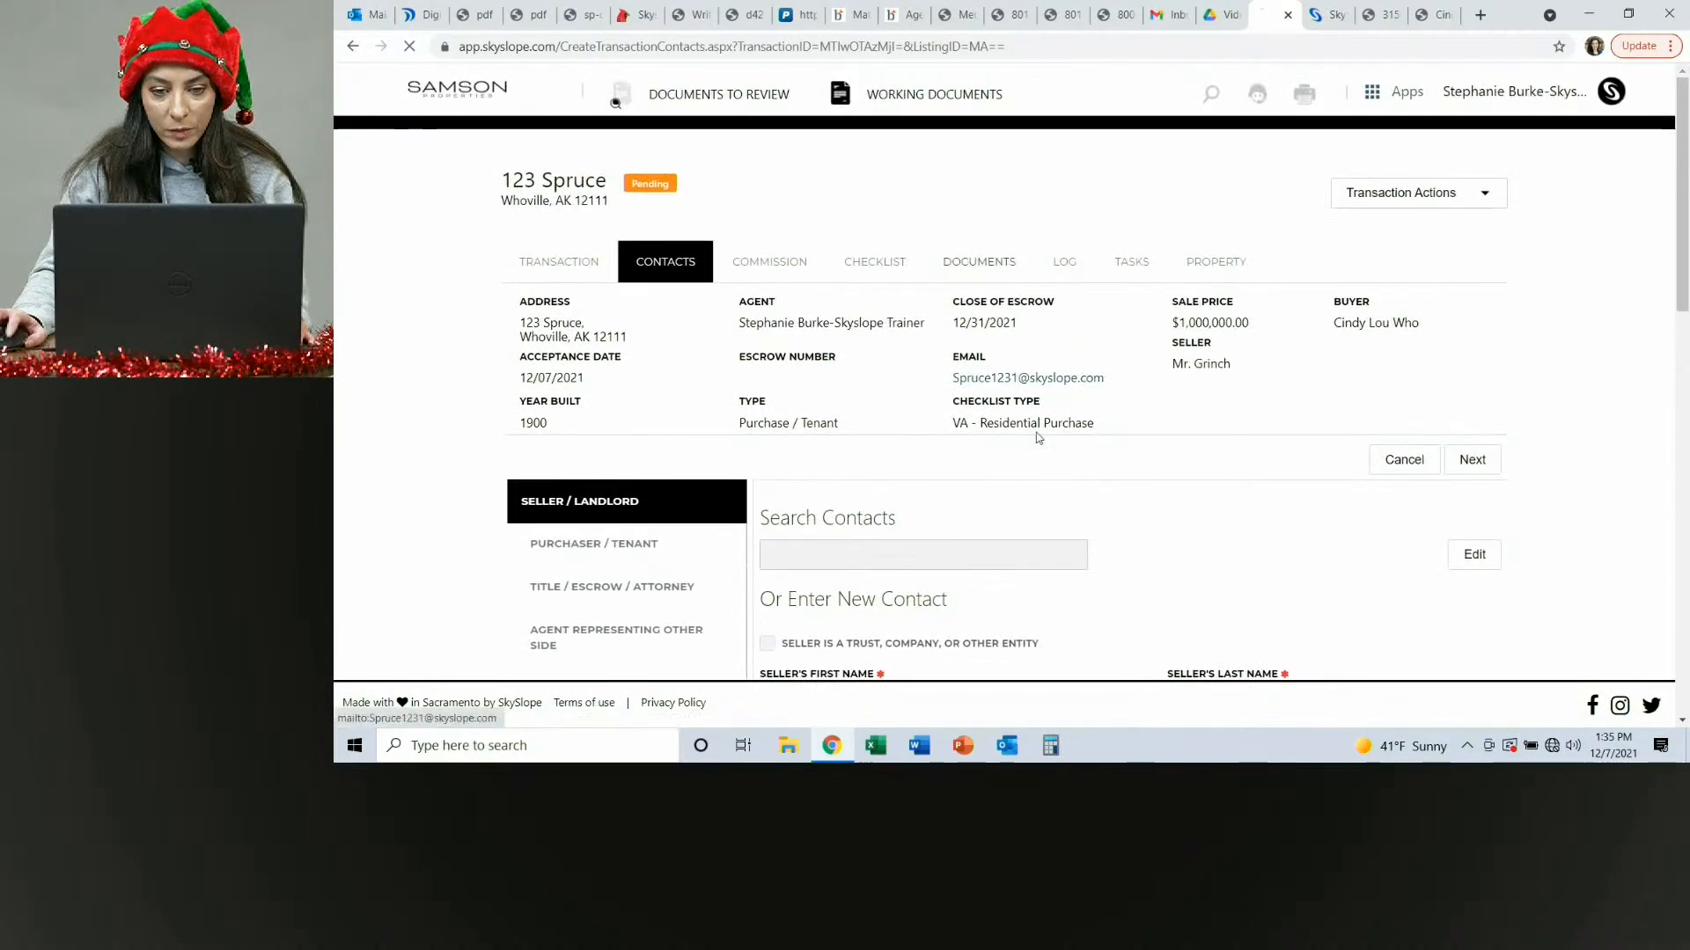
{"action": "scroll", "coordinate": [1053, 430], "scroll_direction": "down", "scroll_amount": 3}
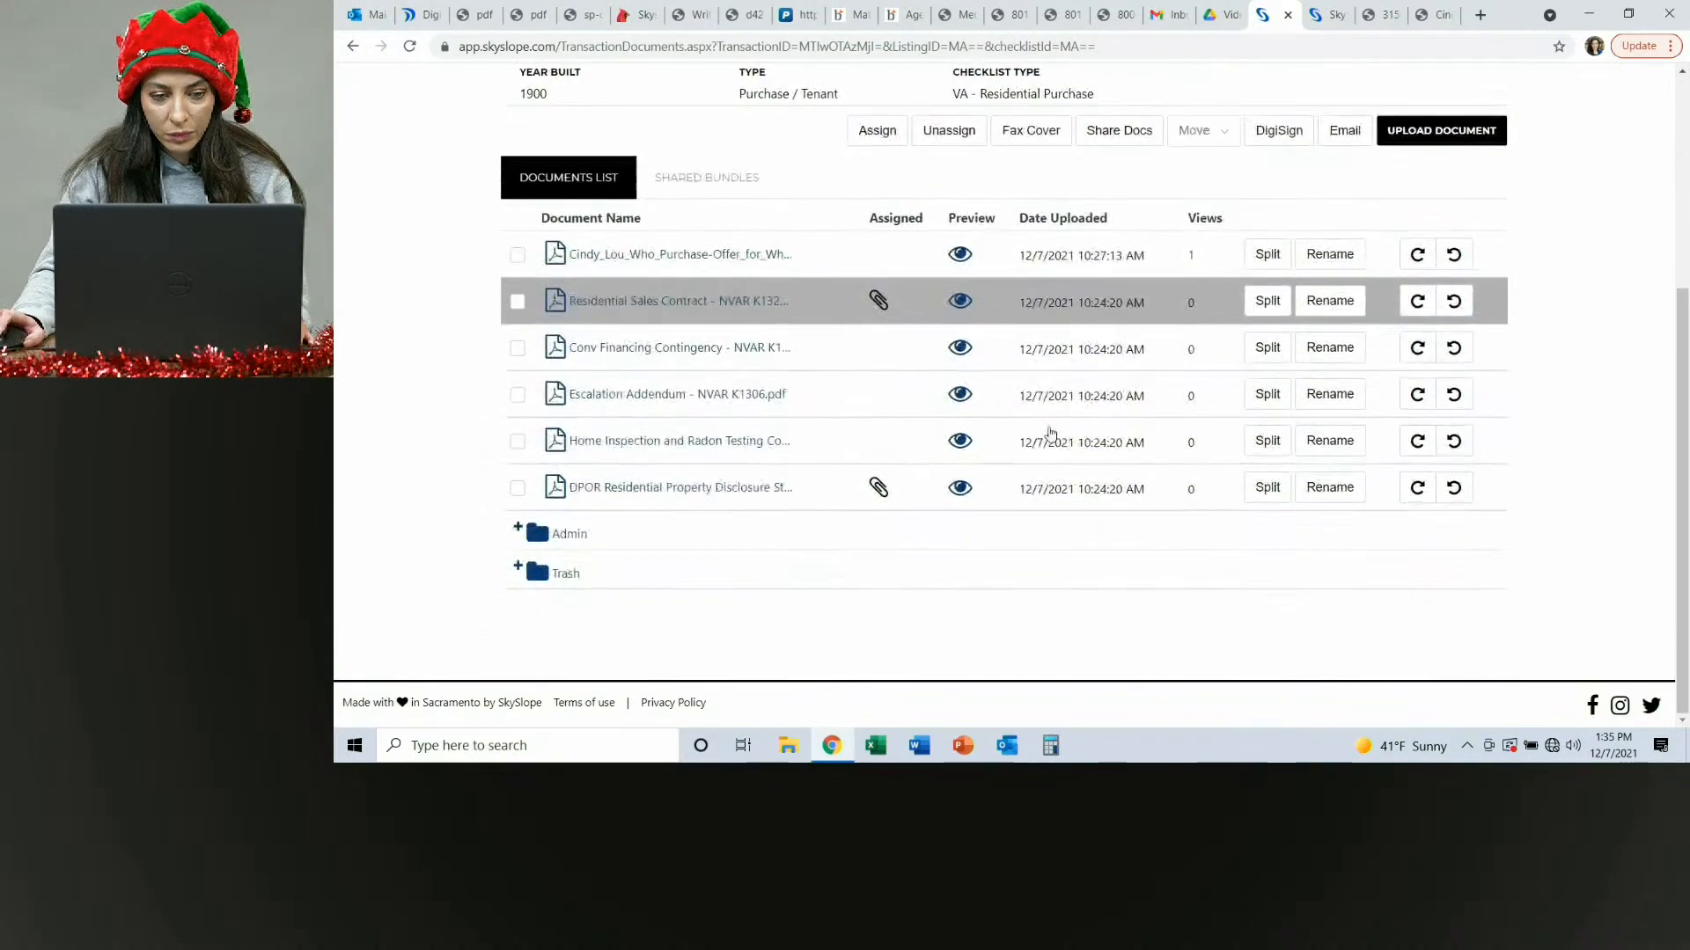
{"action": "scroll", "coordinate": [805, 462], "scroll_direction": "up", "scroll_amount": 3}
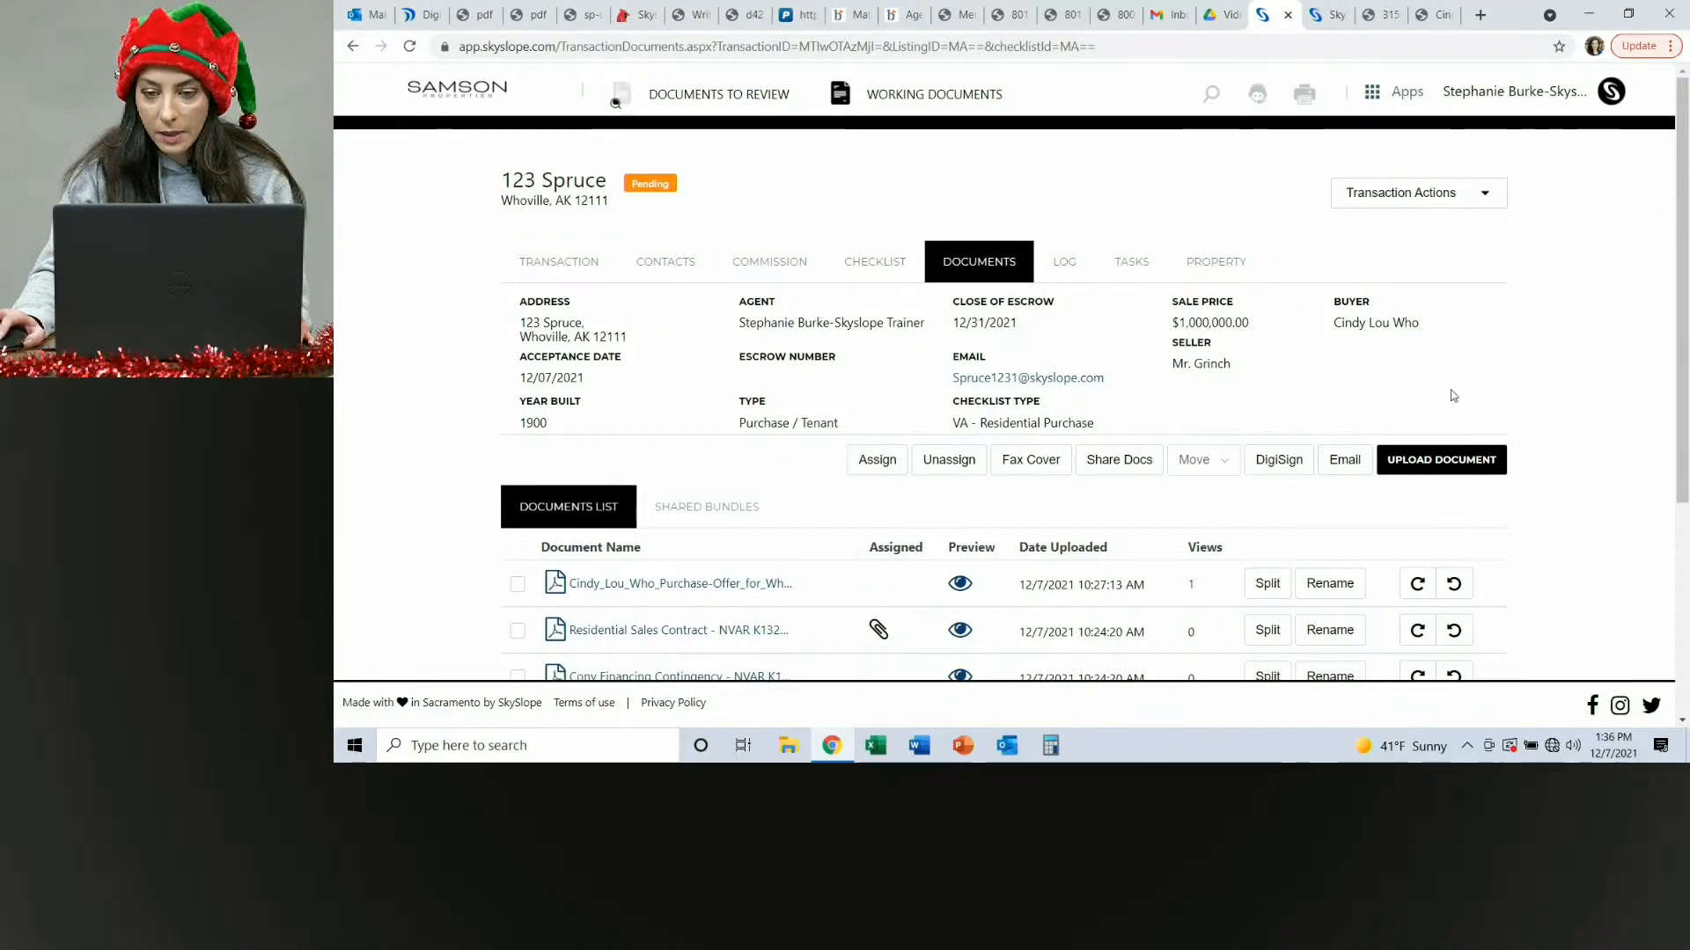
{"action": "scroll", "coordinate": [1517, 379], "scroll_direction": "down", "scroll_amount": 4}
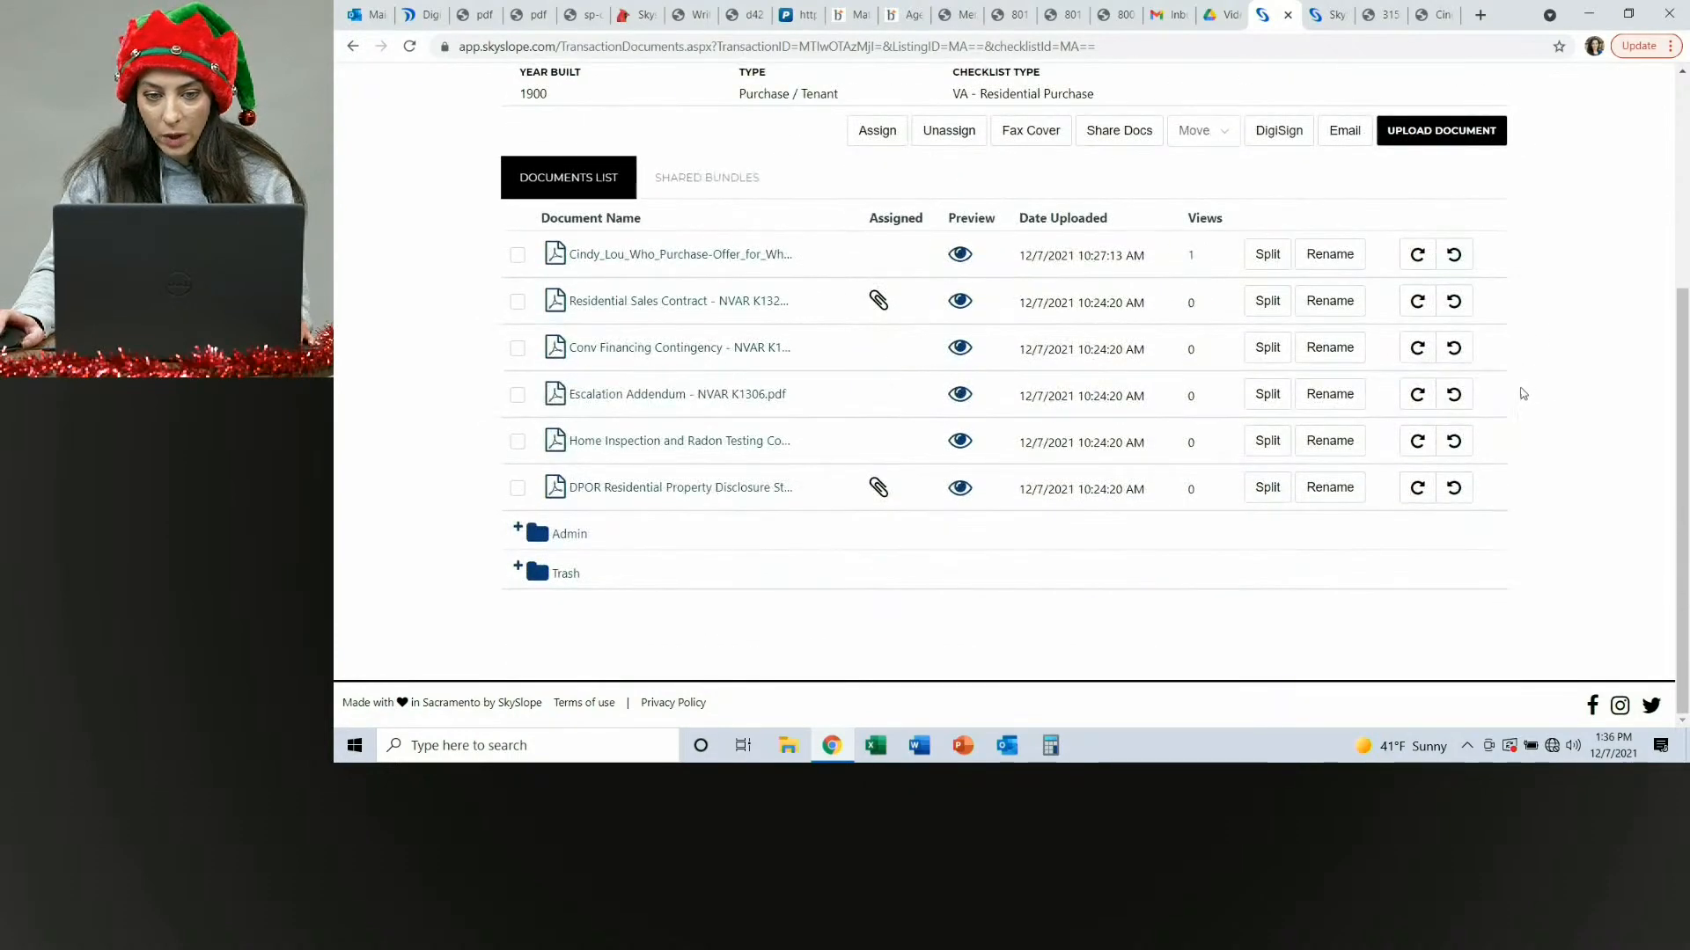
{"action": "scroll", "coordinate": [1517, 378], "scroll_direction": "up", "scroll_amount": 4}
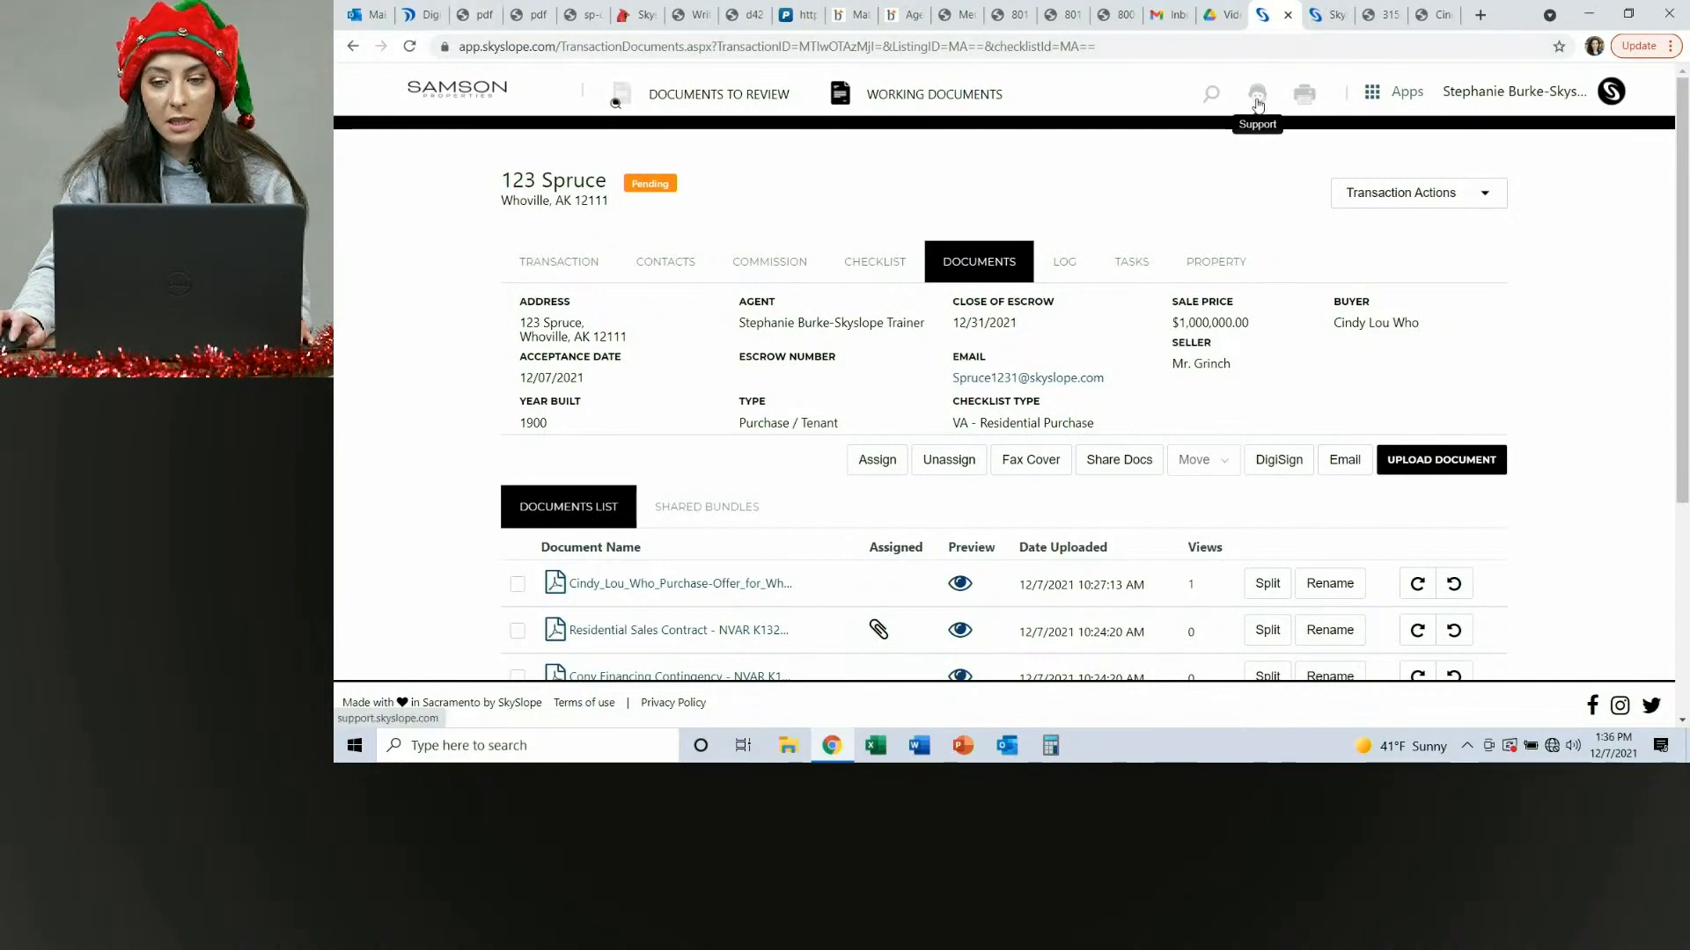
Switch to Skyslope Forms through the apps menu and browse the Help menu options.
{"action": "left_click", "coordinate": [1397, 91]}
{"action": "left_click", "coordinate": [1399, 162]}
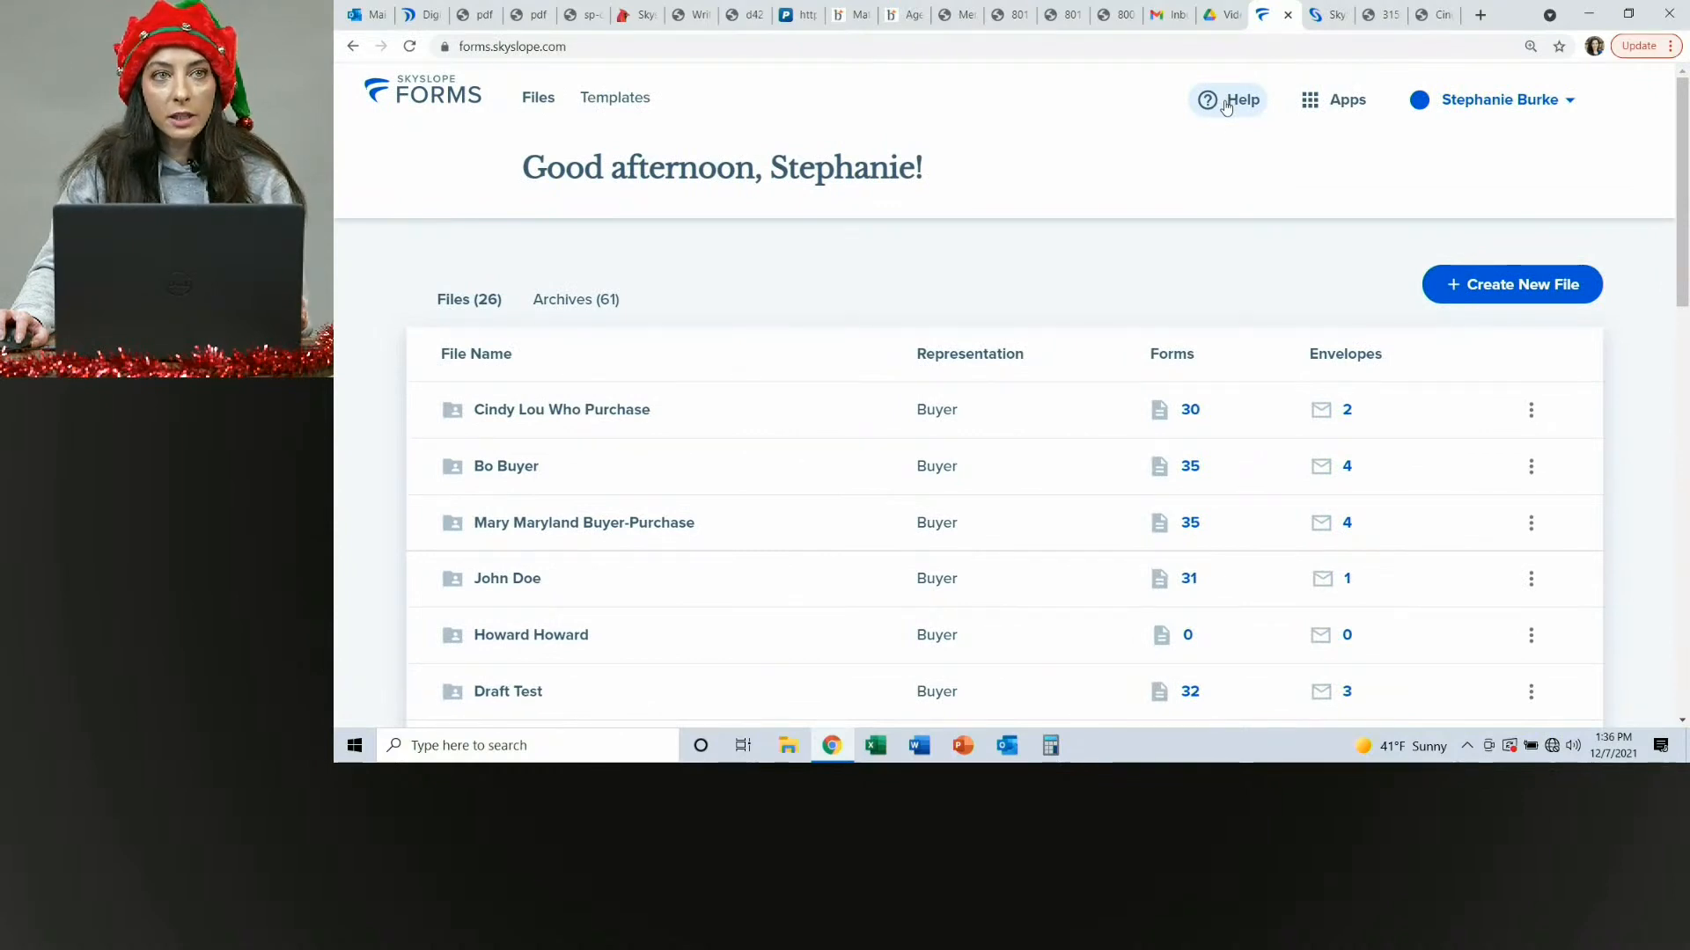
{"action": "left_click", "coordinate": [1226, 103]}
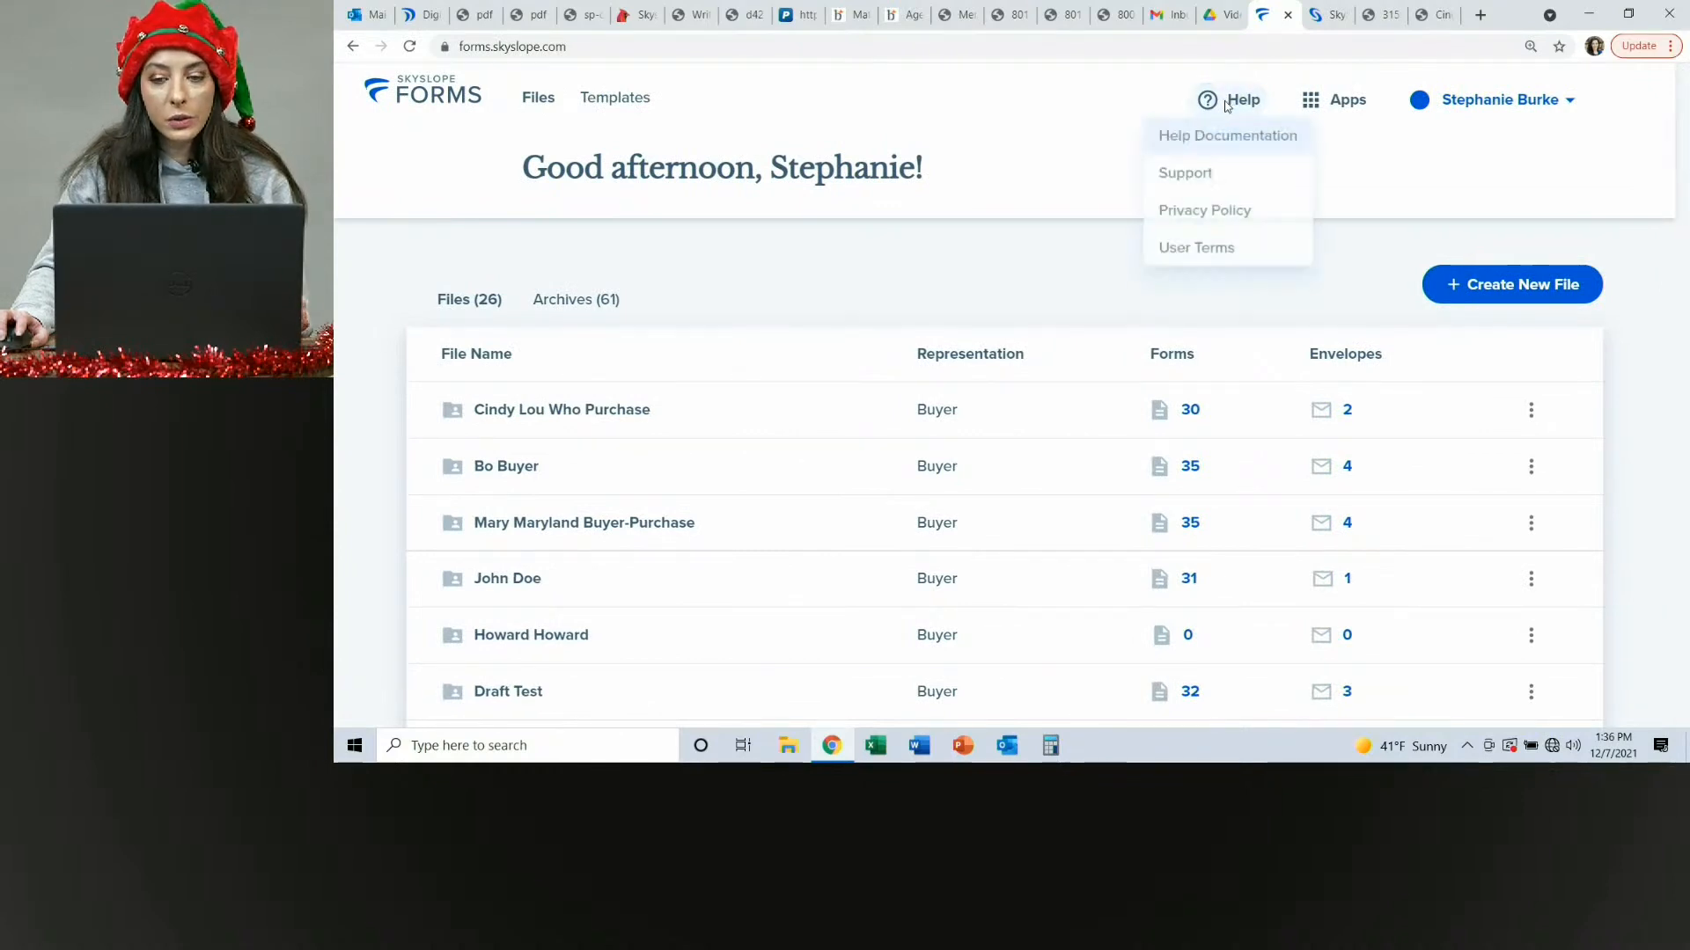
{"action": "left_click", "coordinate": [1464, 152]}
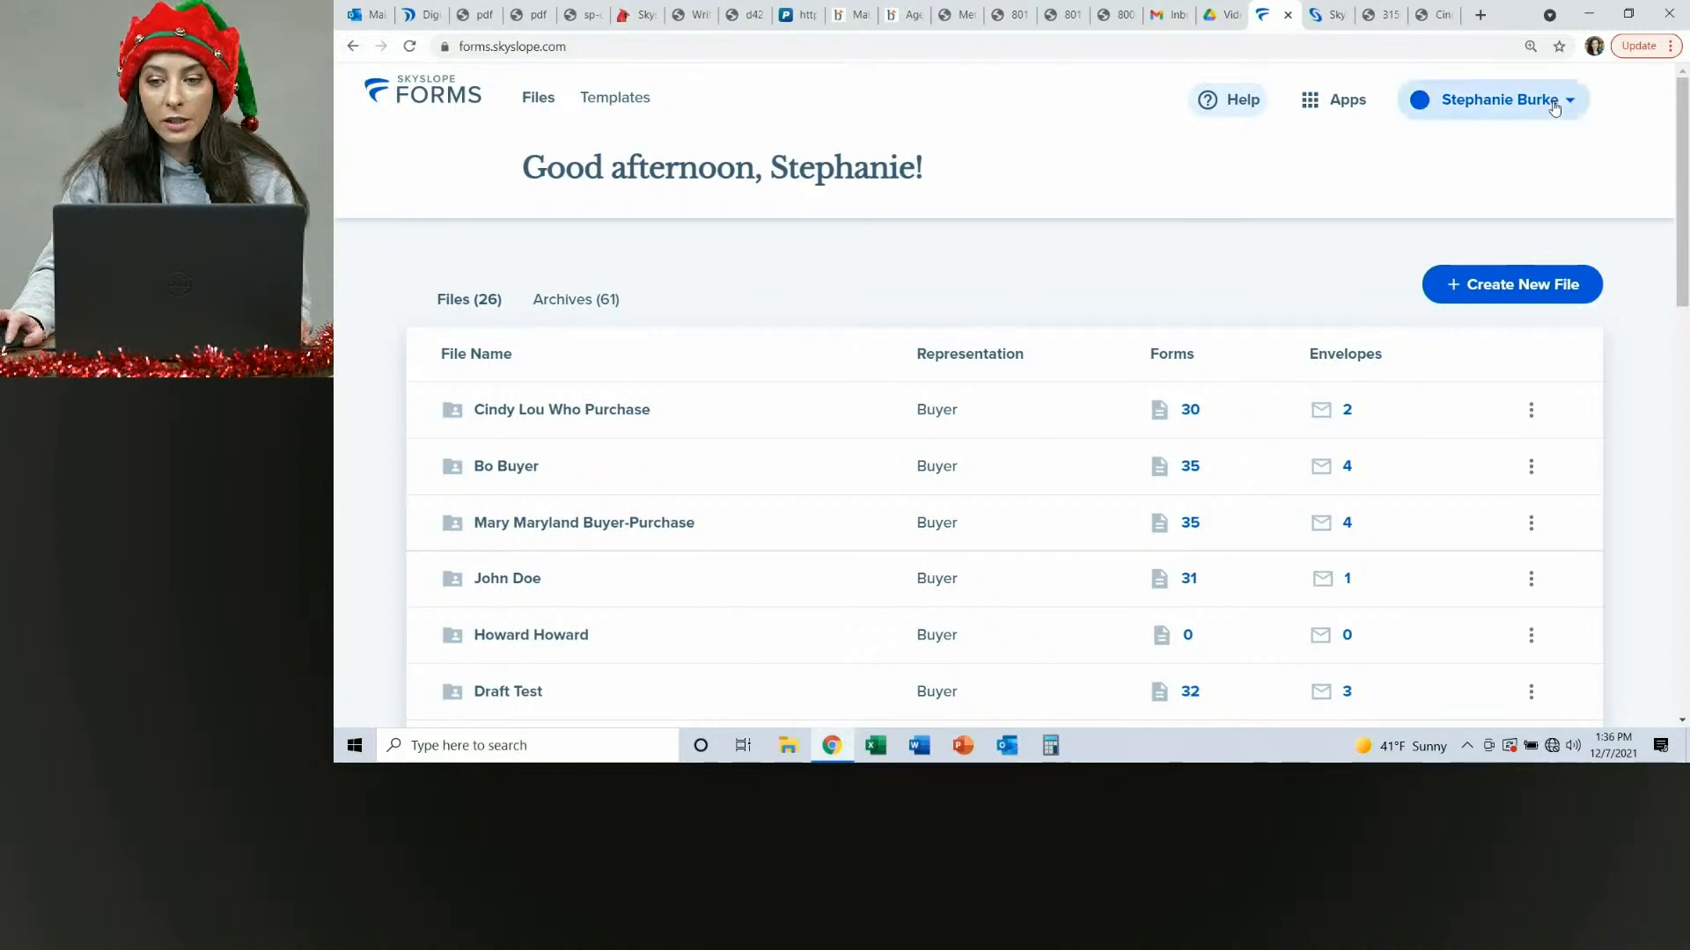
Open the user settings Associations page and review the connected associations list.
{"action": "left_click", "coordinate": [1547, 99]}
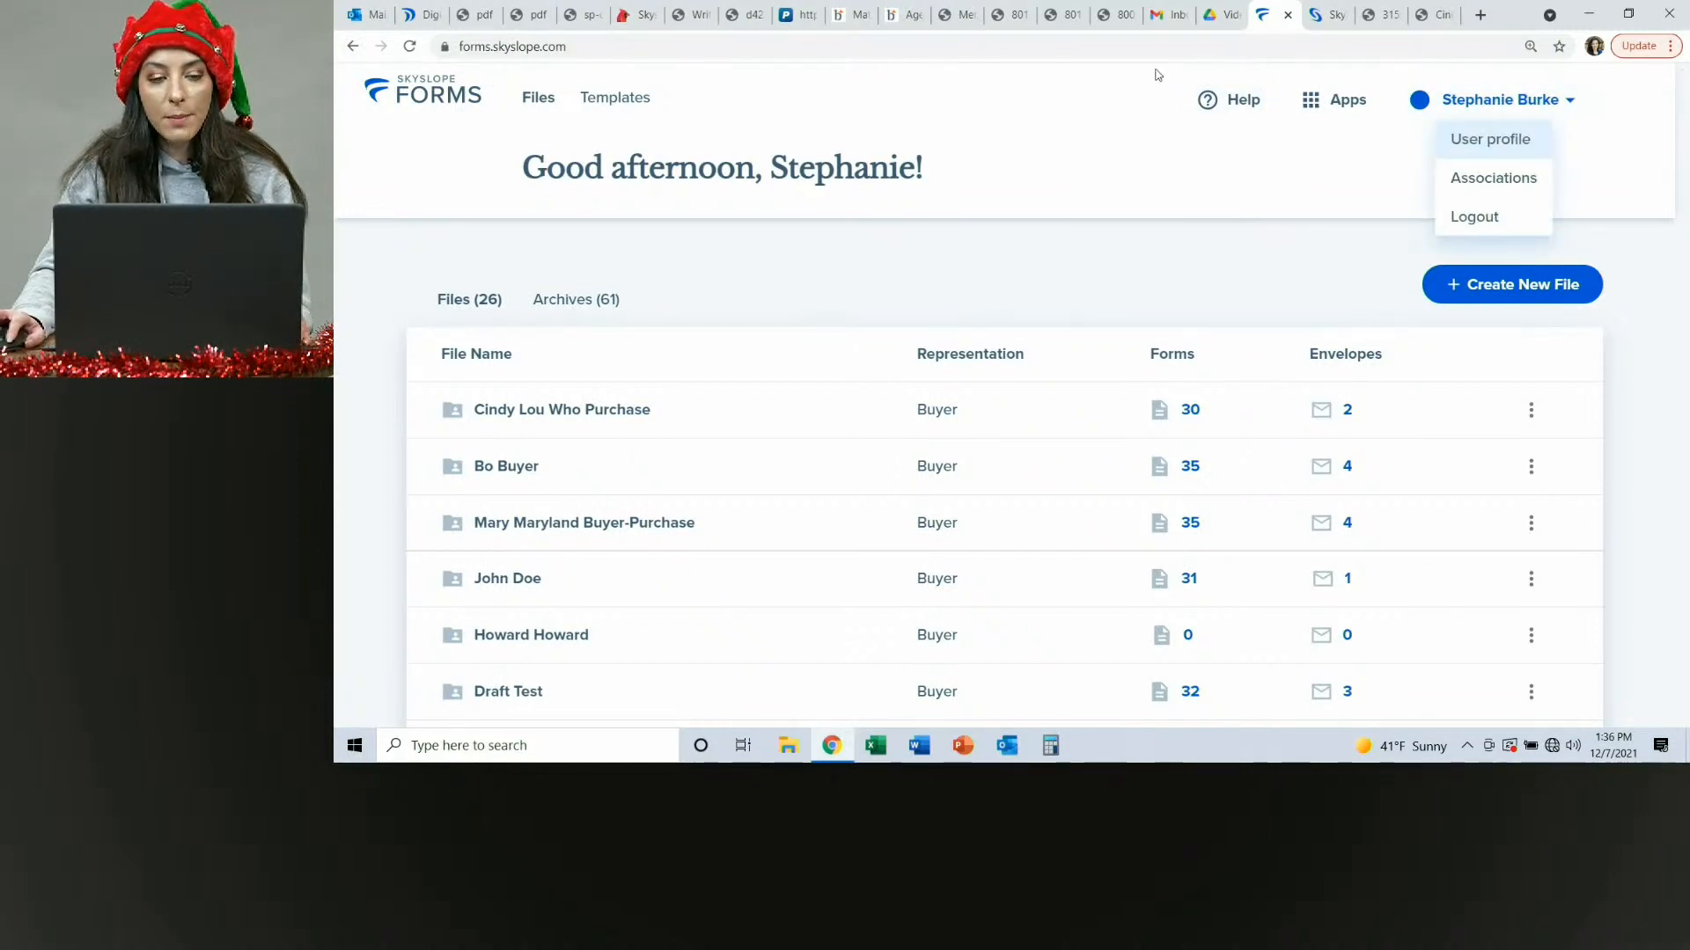
{"action": "left_click", "coordinate": [1479, 183]}
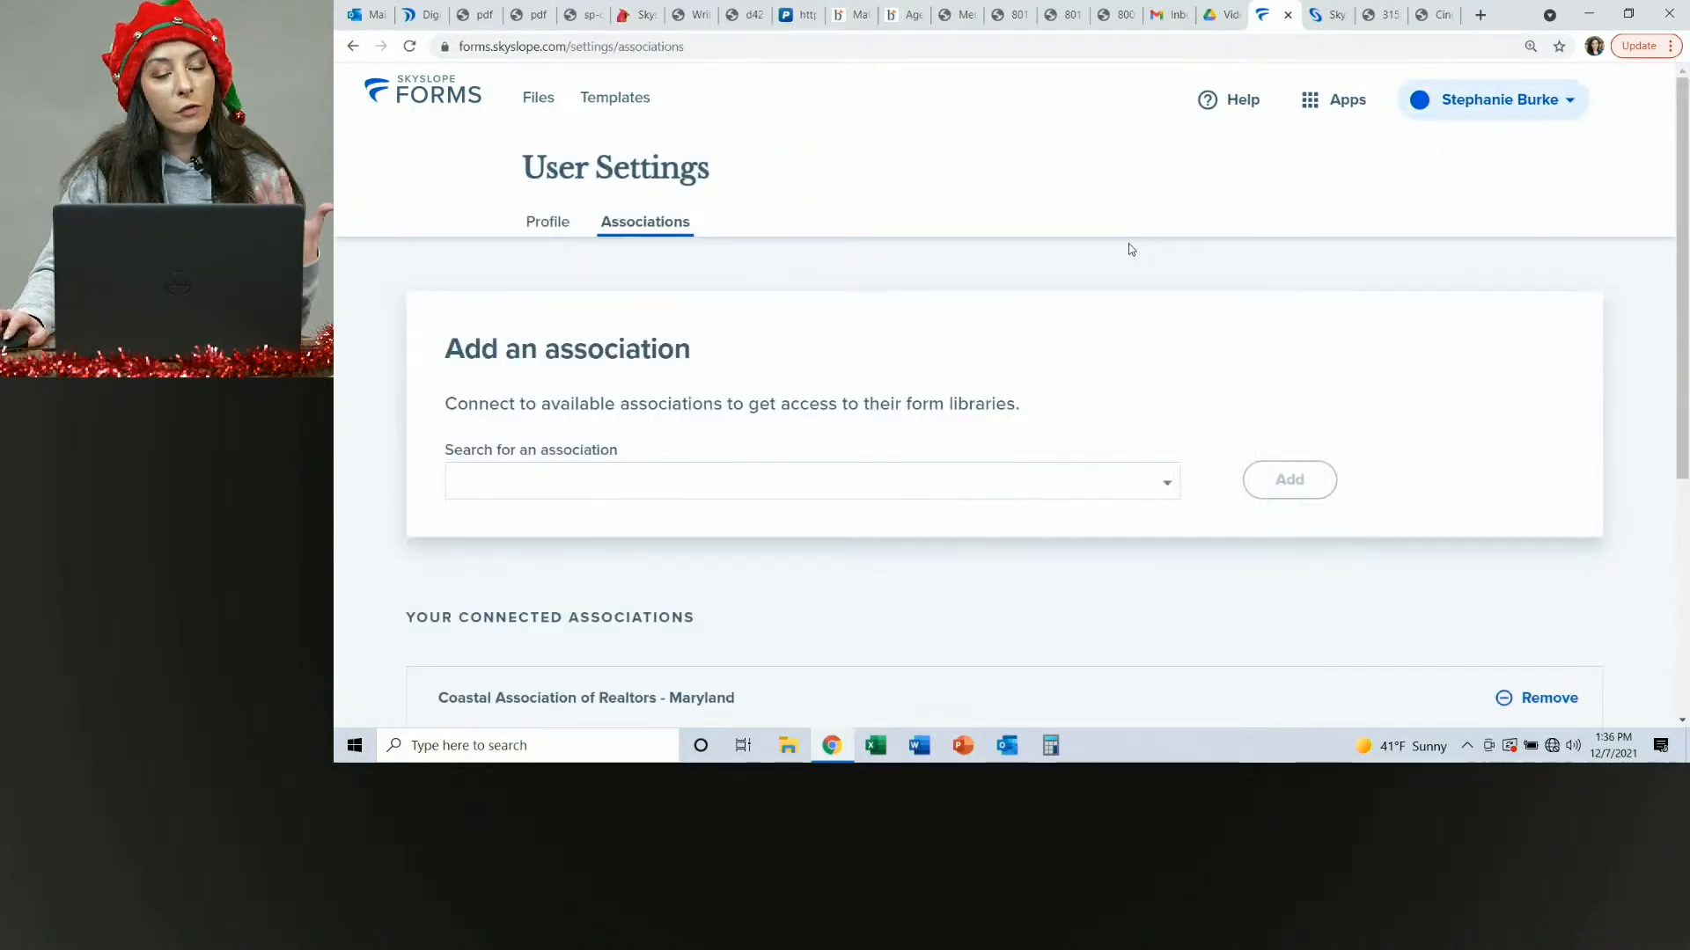
{"action": "scroll", "coordinate": [1127, 247], "scroll_direction": "down", "scroll_amount": 5}
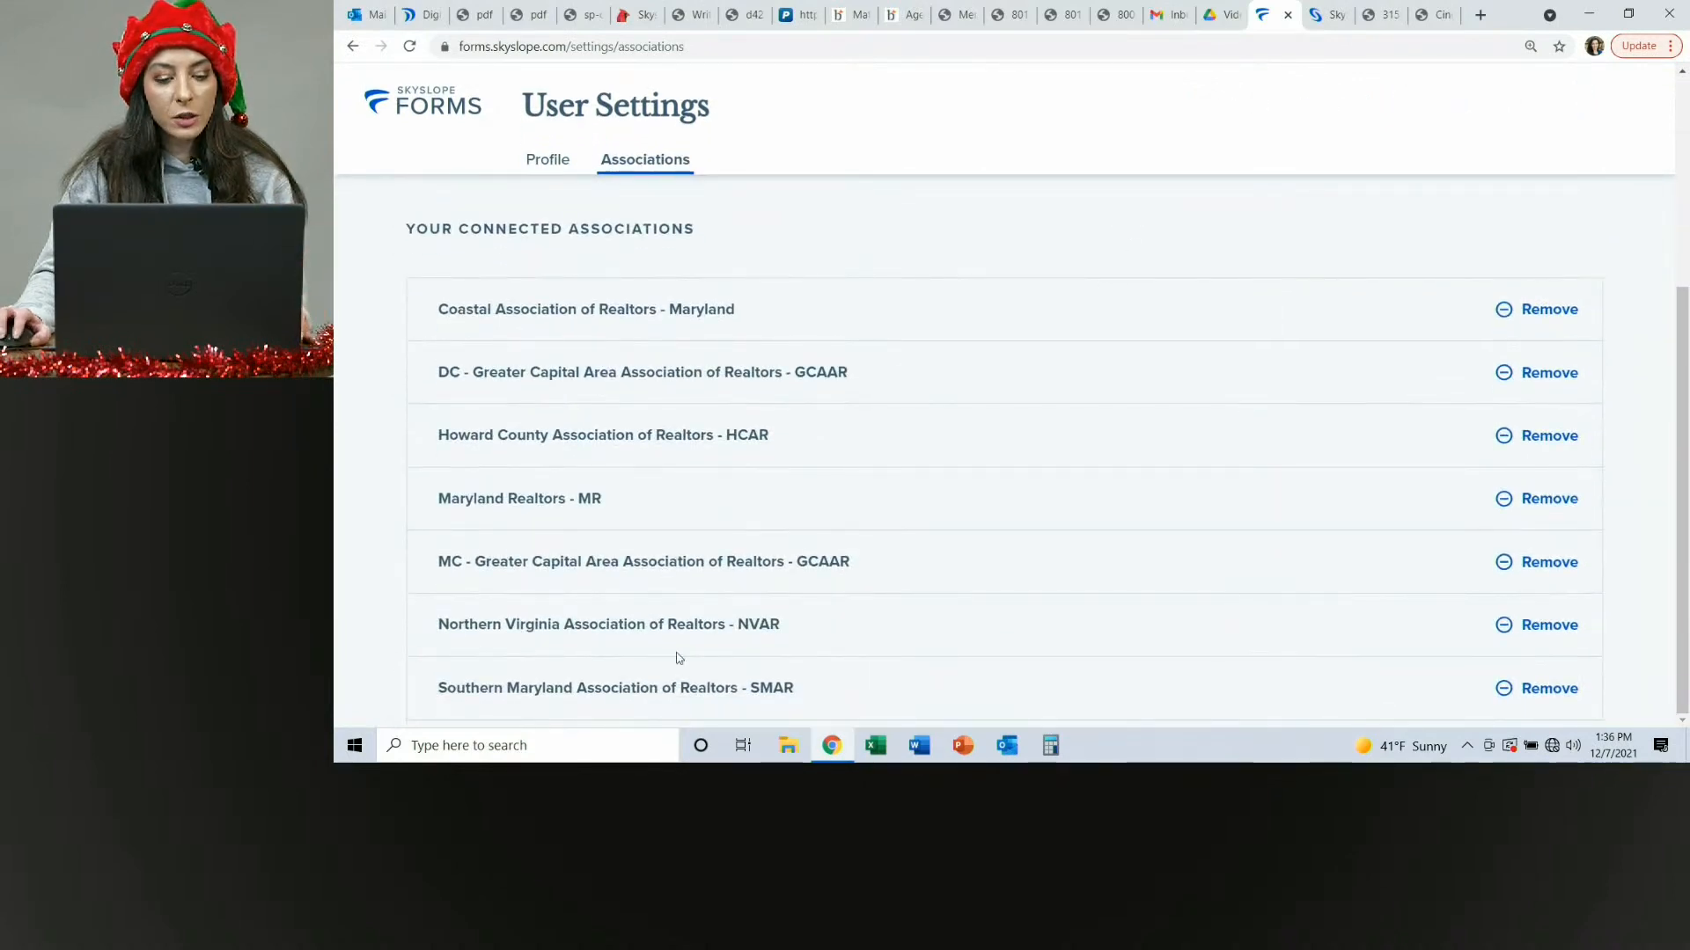
{"action": "scroll", "coordinate": [680, 658], "scroll_direction": "up", "scroll_amount": 5}
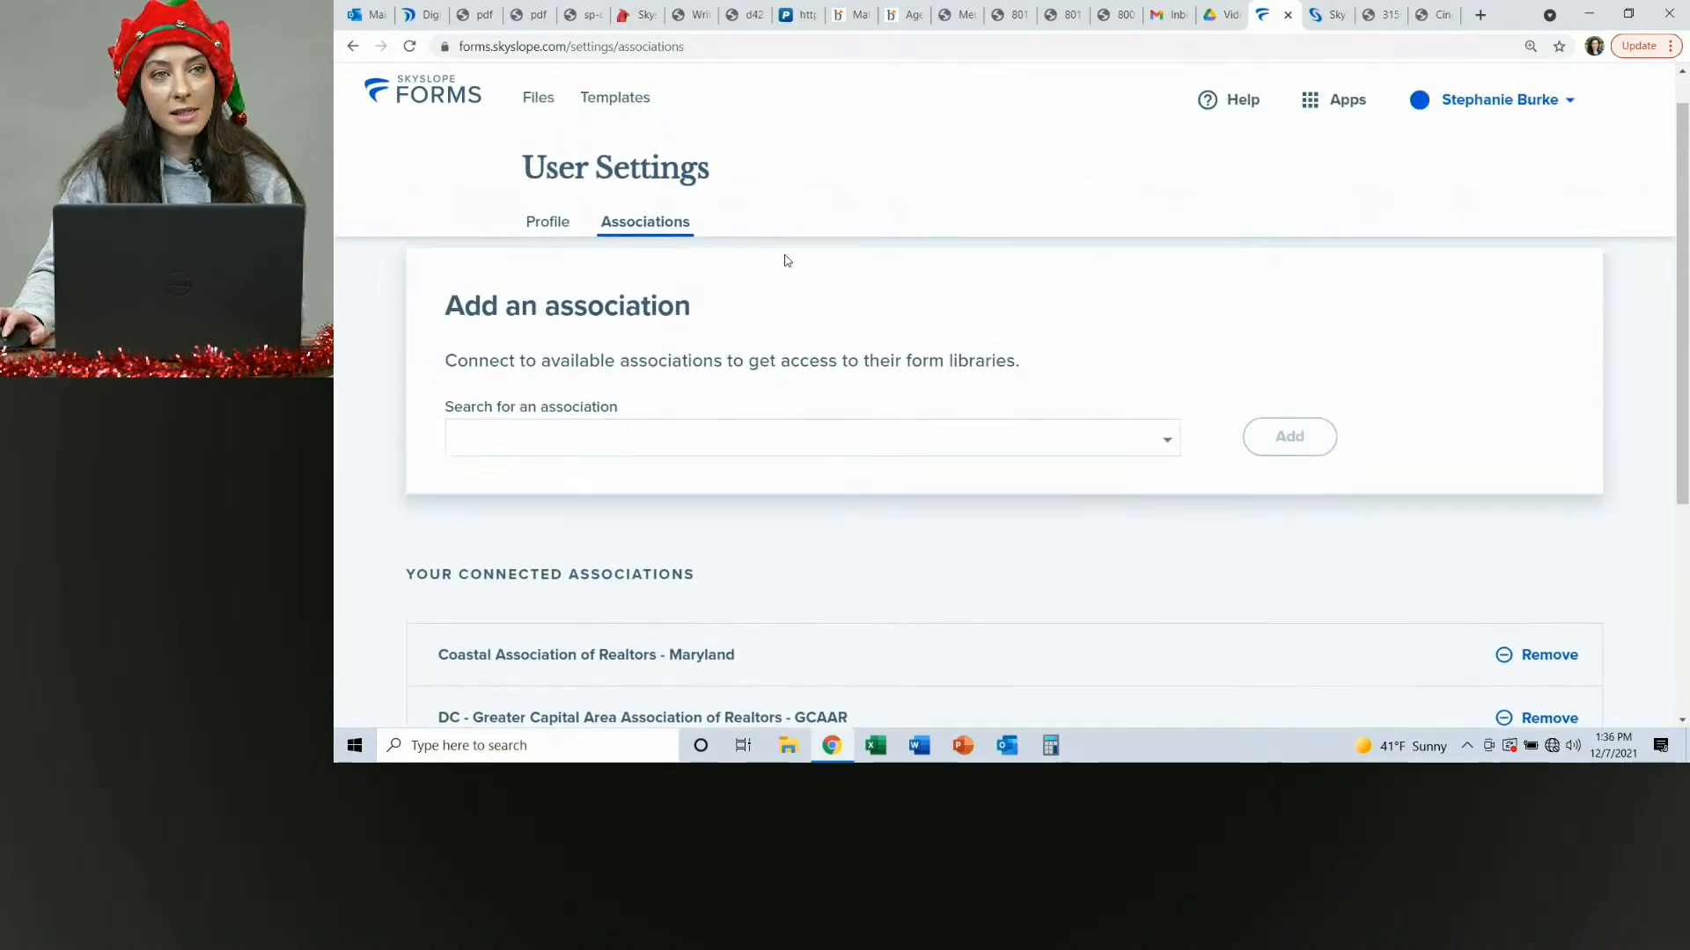
{"action": "scroll", "coordinate": [919, 271], "scroll_direction": "up", "scroll_amount": 1}
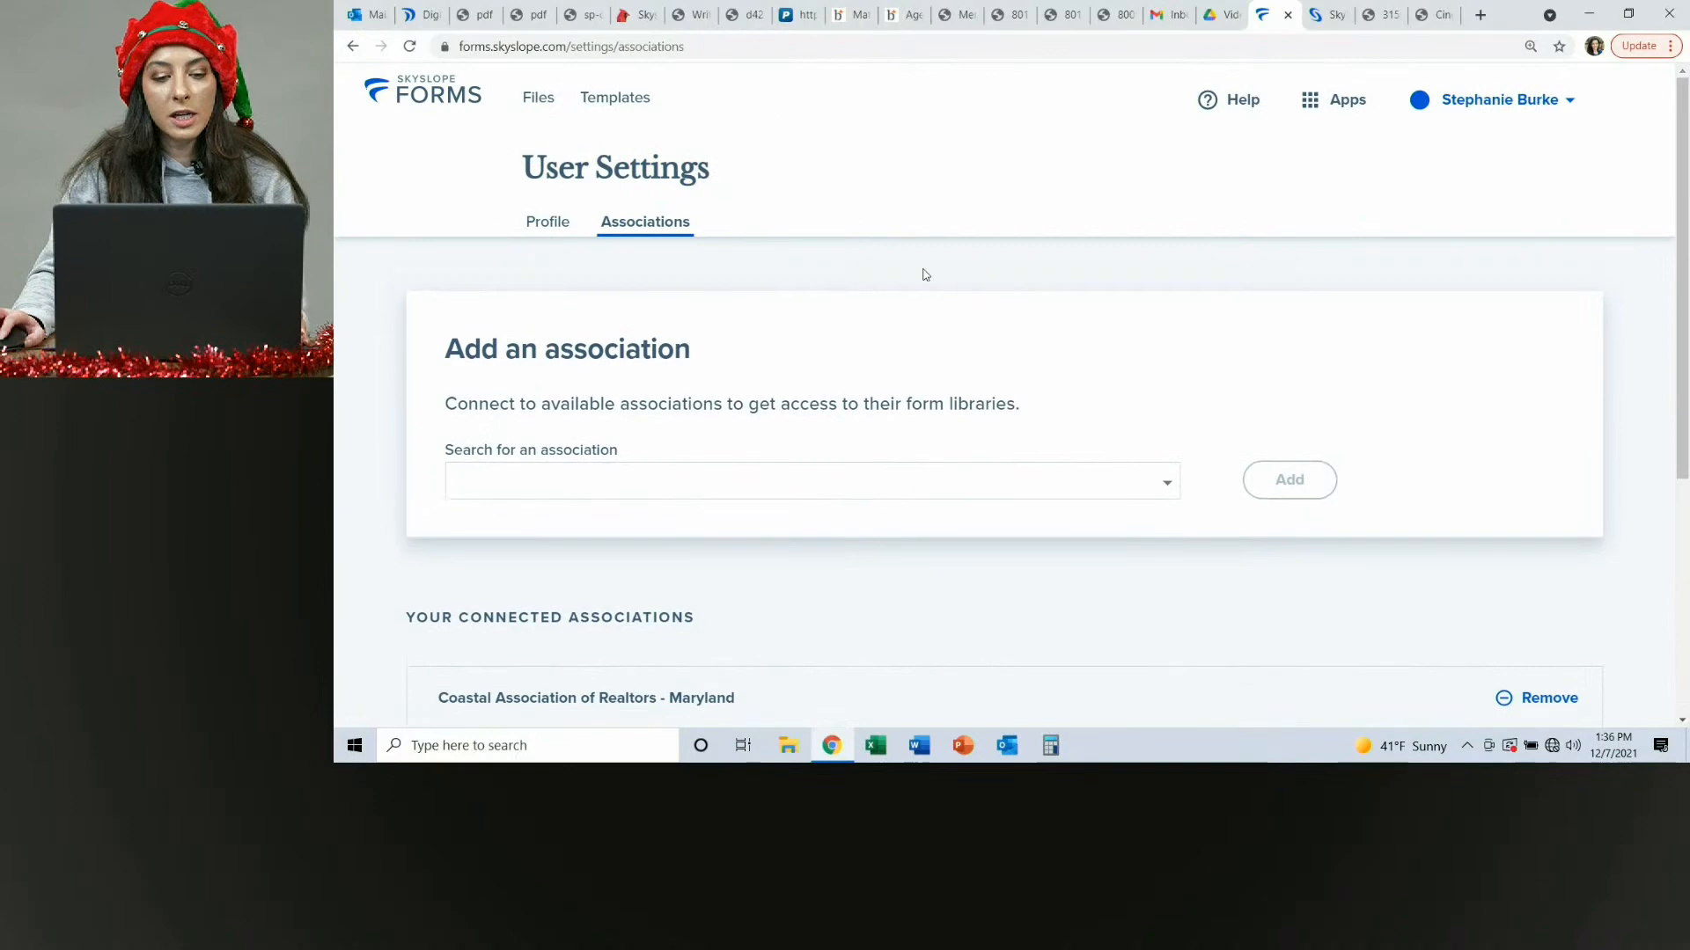
Switch to the Cardinal Nest Skyslope page and highlight the support contact's phone number and e-mail address.
{"action": "left_click", "coordinate": [400, 92]}
{"action": "left_click", "coordinate": [632, 15]}
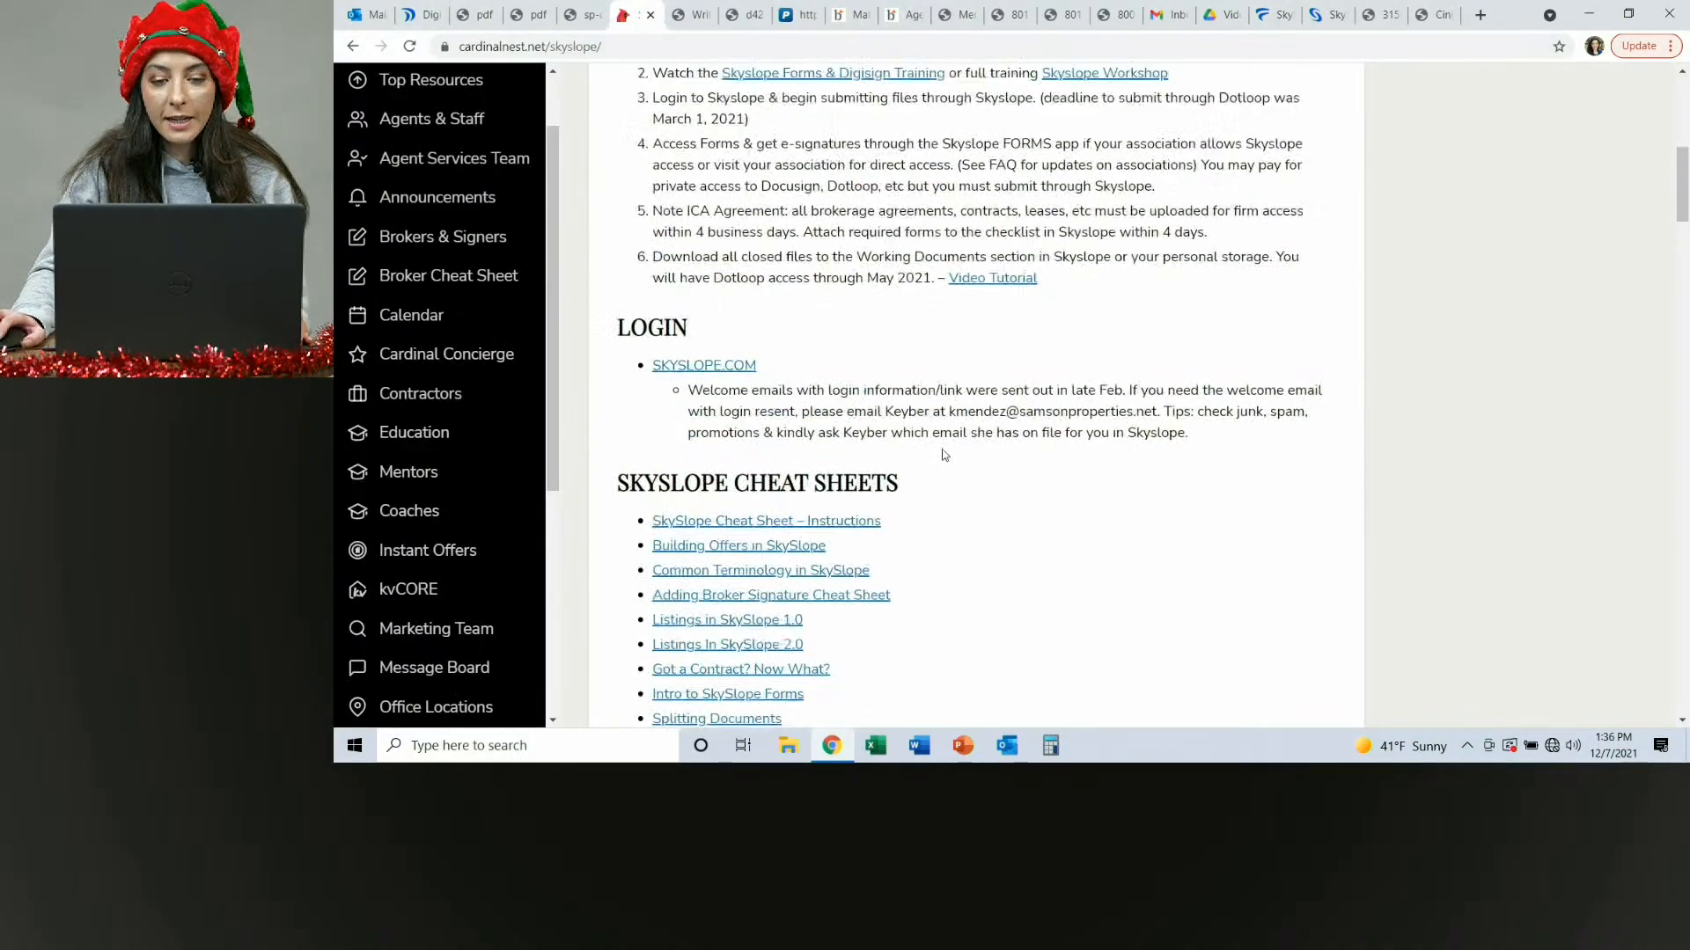
{"action": "scroll", "coordinate": [944, 455], "scroll_direction": "up", "scroll_amount": 7}
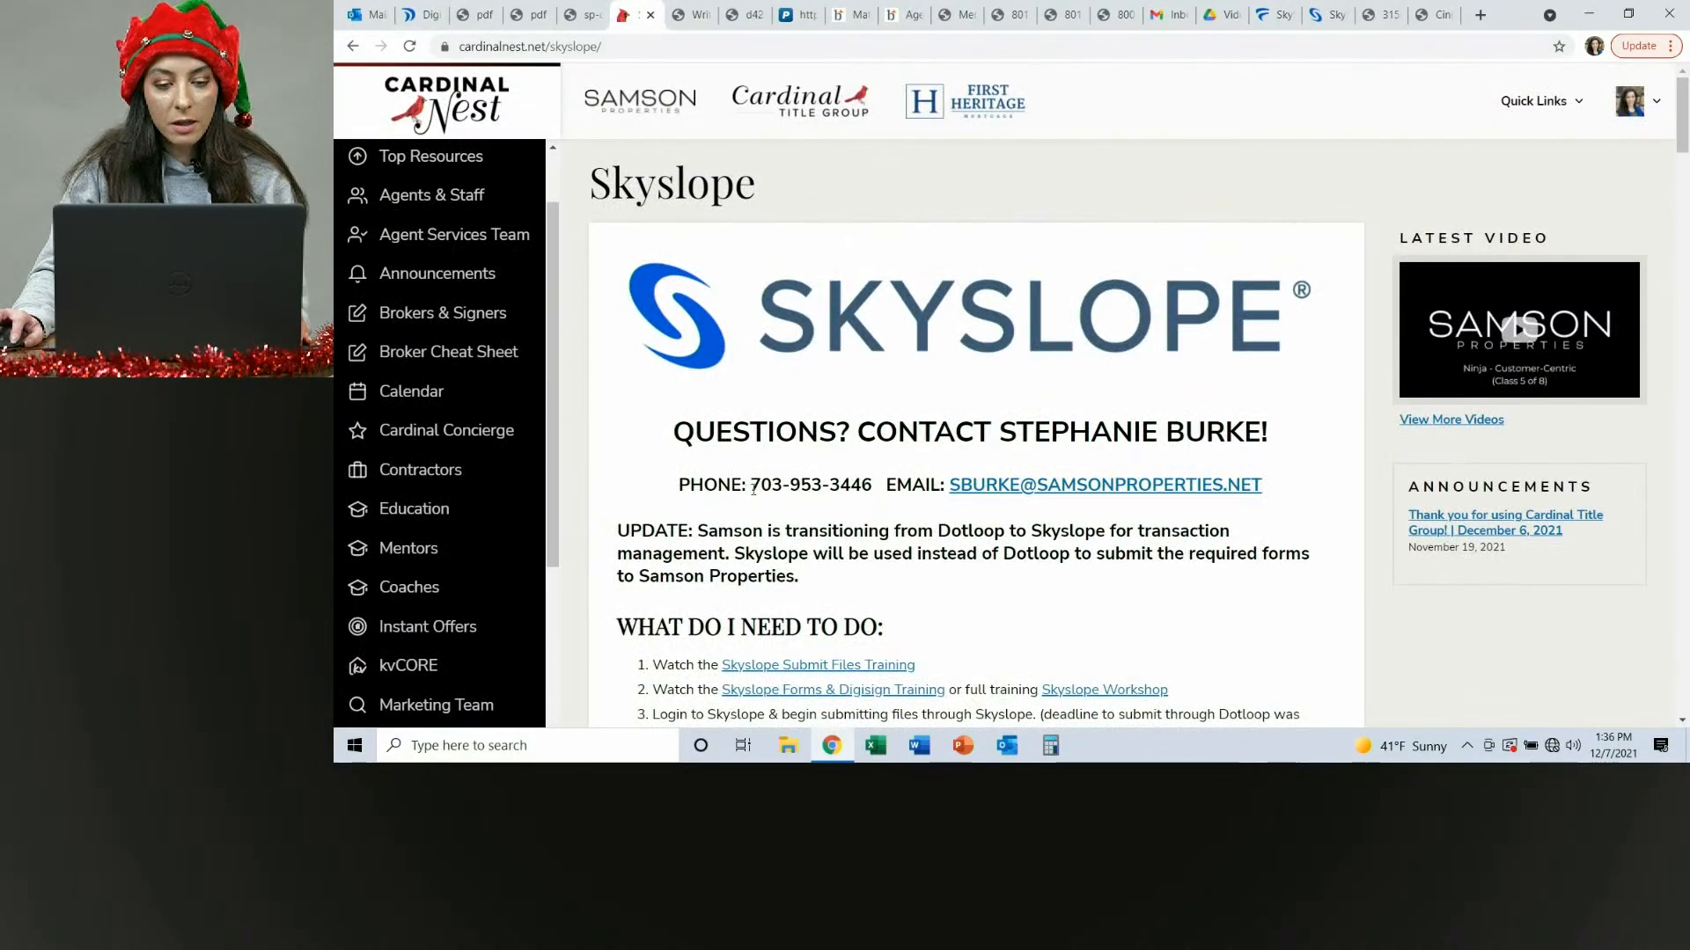
{"action": "left_click_drag", "start_coordinate": [751, 486], "coordinate": [874, 481]}
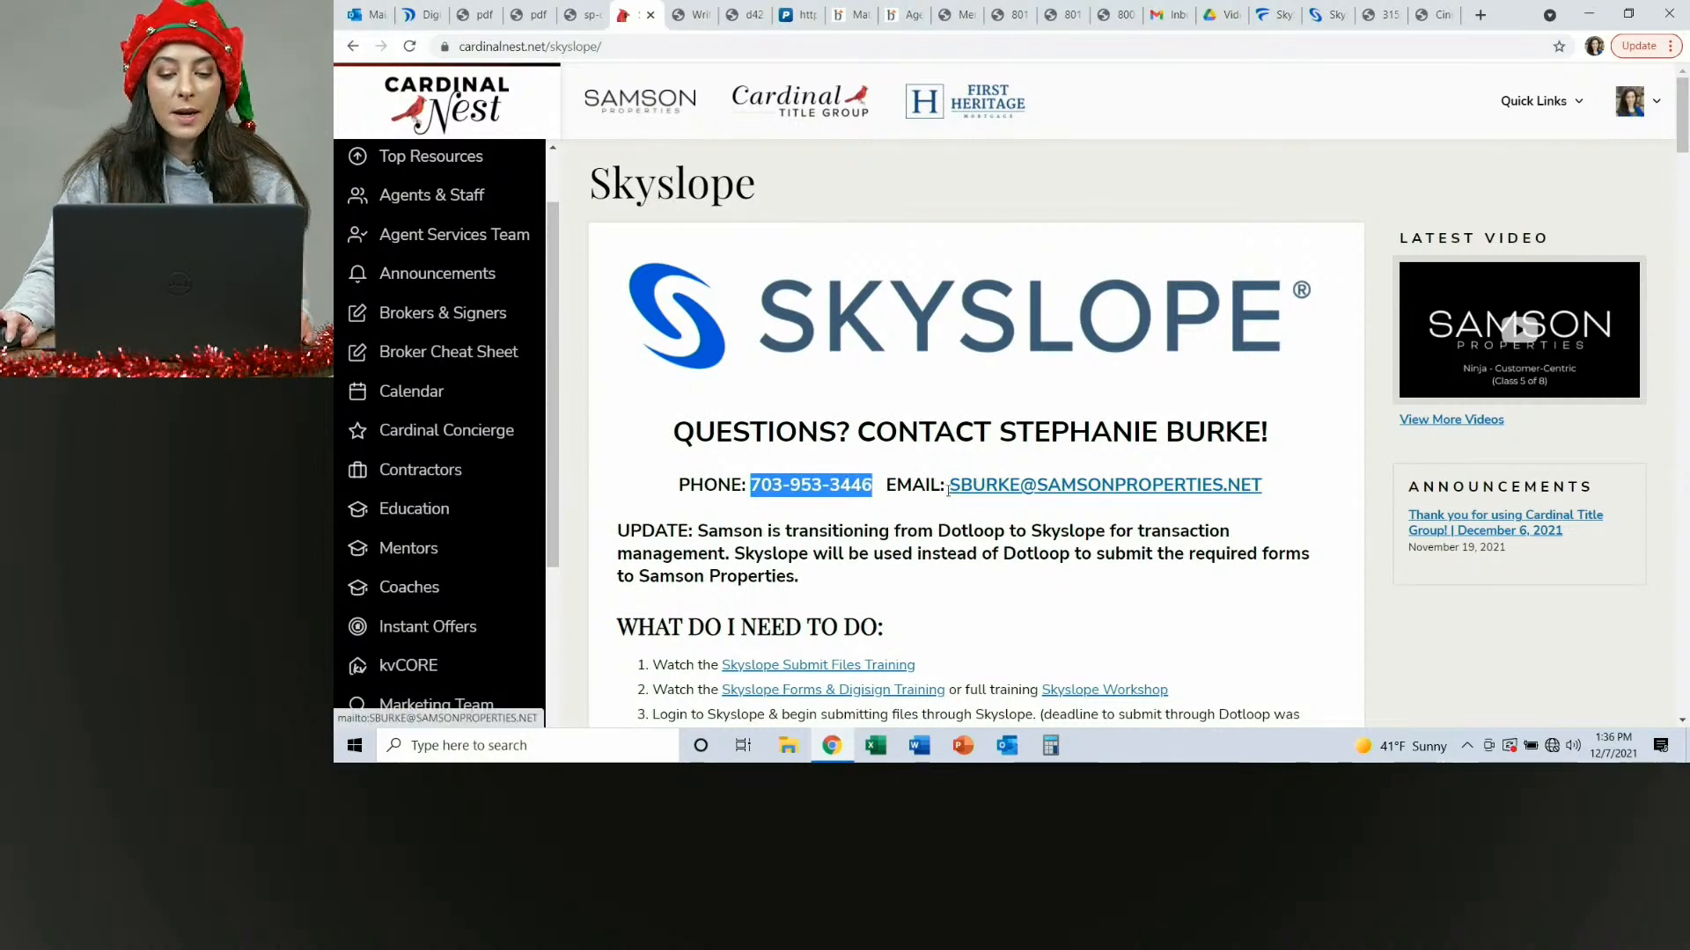
{"action": "left_click_drag", "start_coordinate": [949, 486], "coordinate": [1271, 495]}
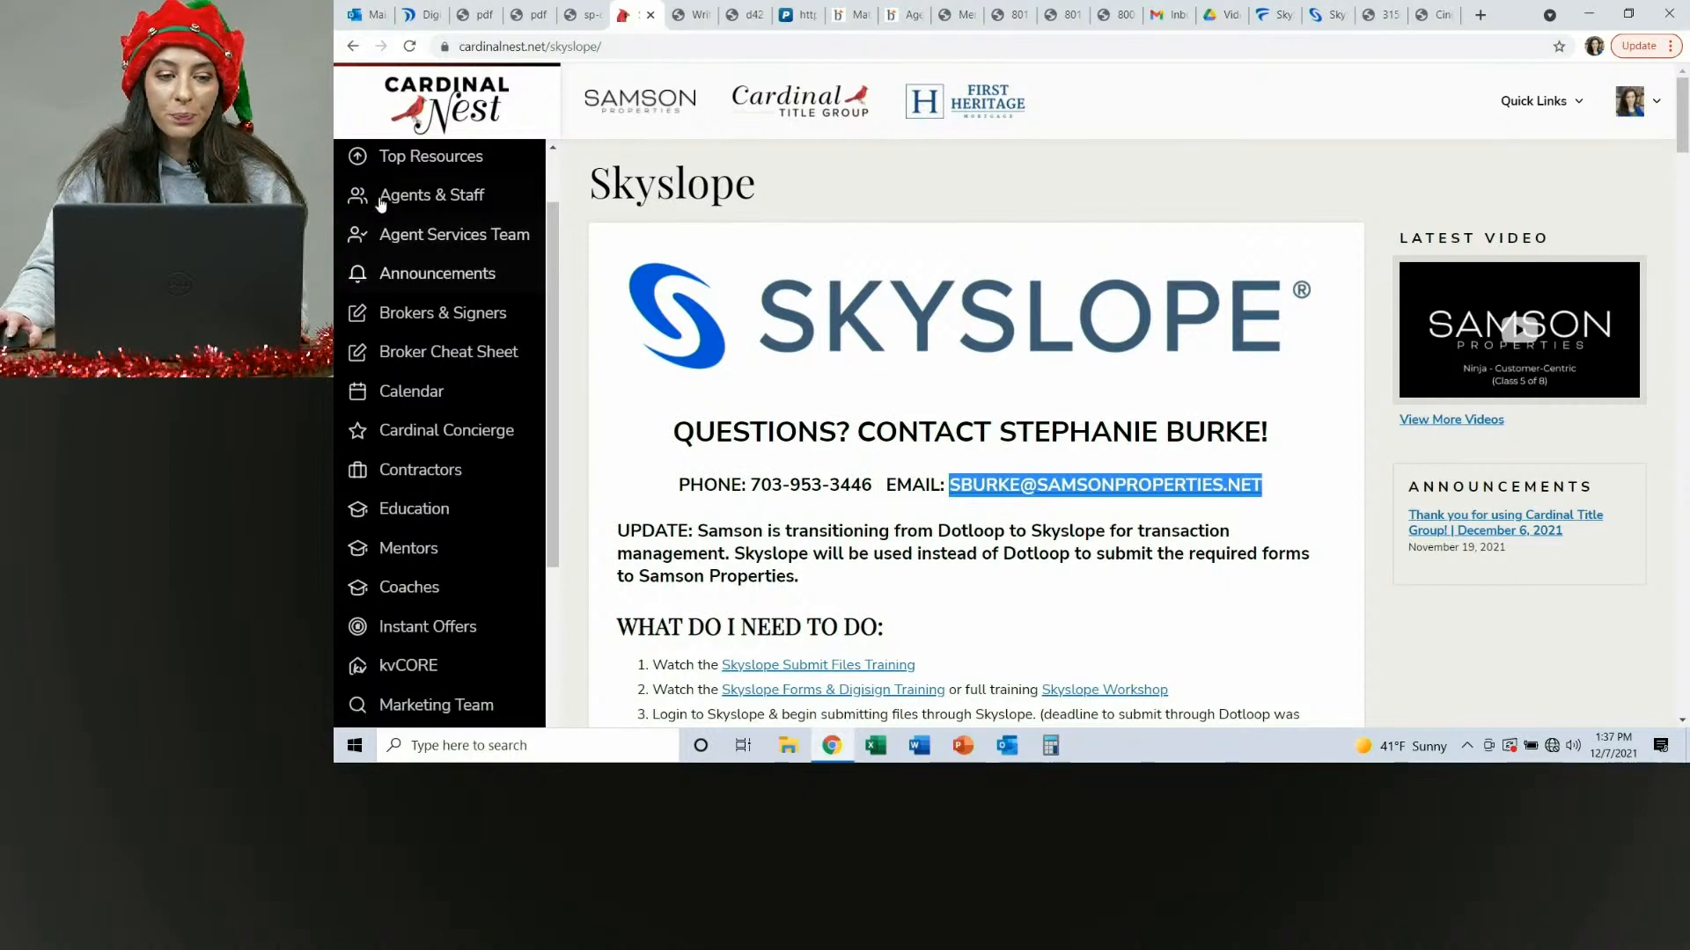
{"action": "scroll", "coordinate": [471, 278], "scroll_direction": "up", "scroll_amount": 2}
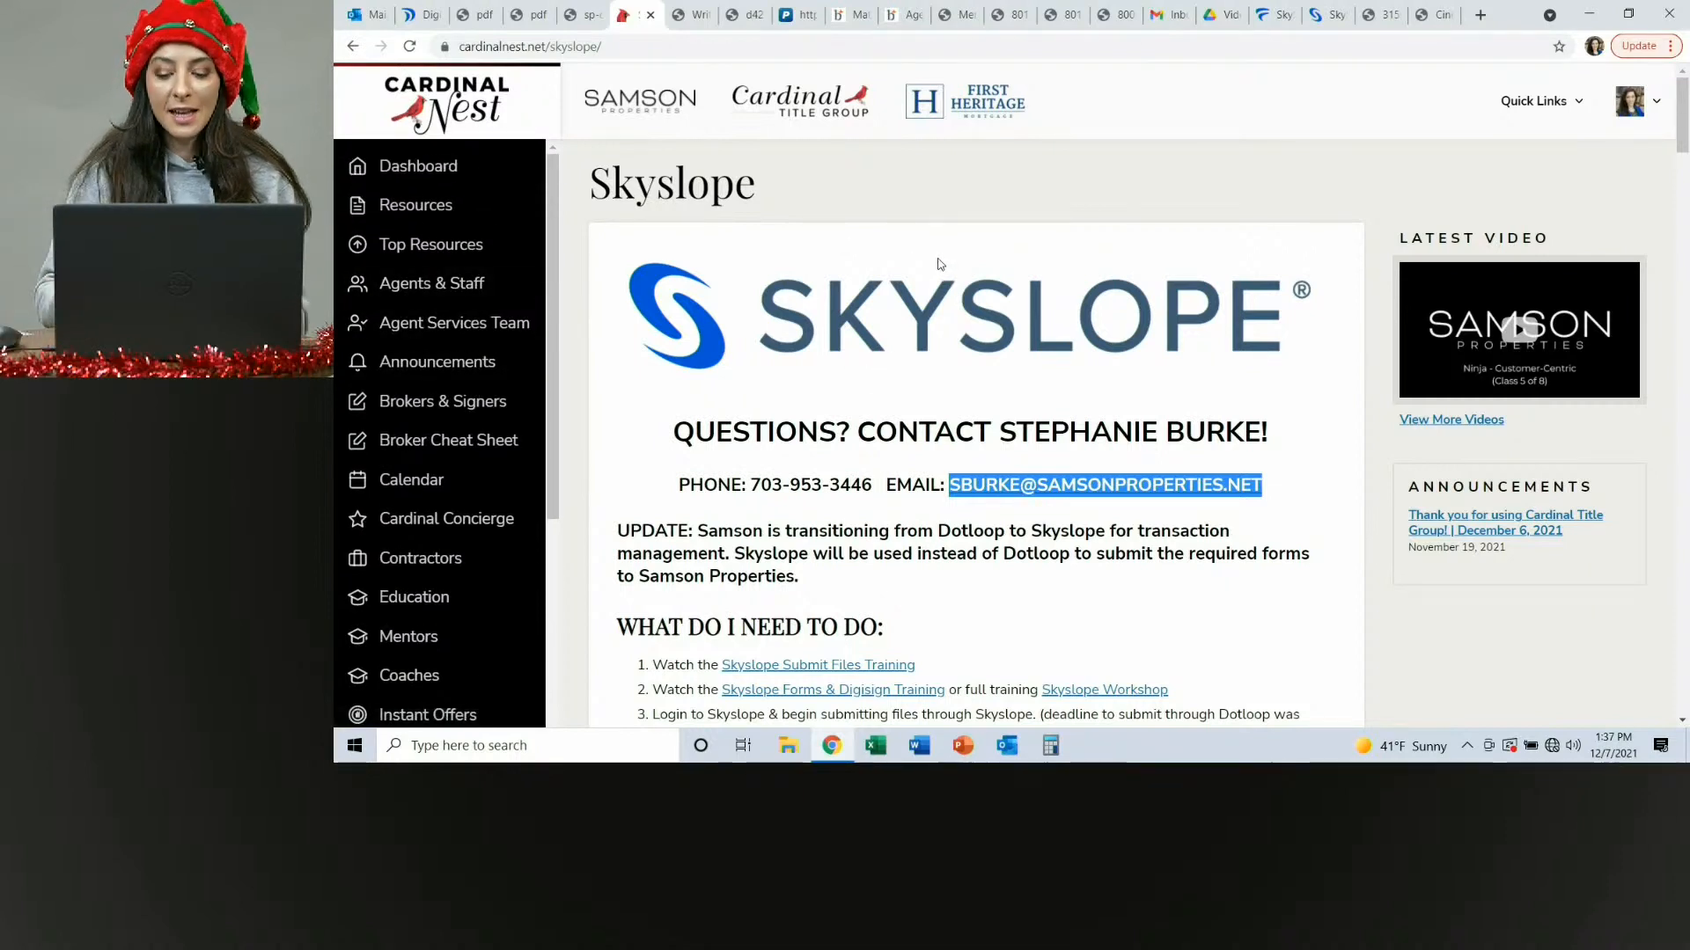